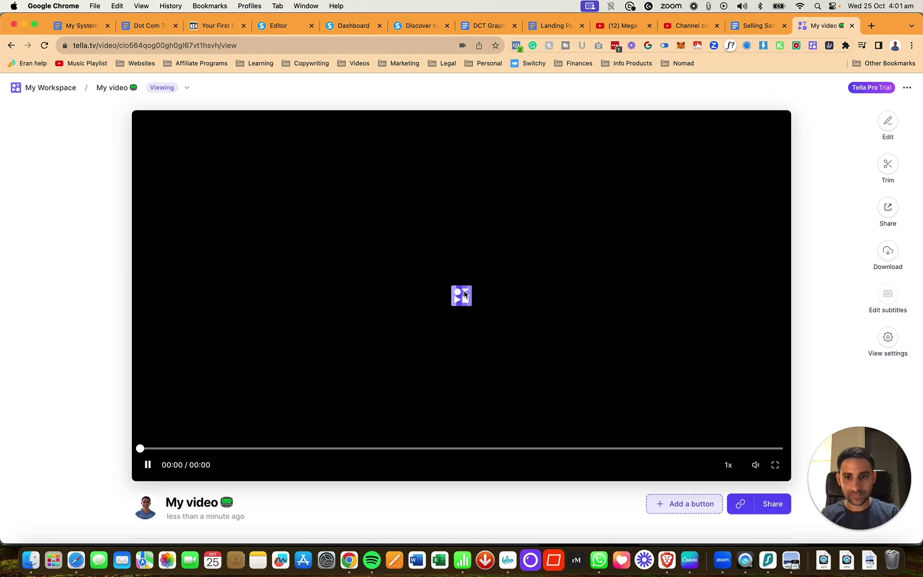
Rename the recorded video as "PLR welcome video" and pause its playback
left_click(199, 503)
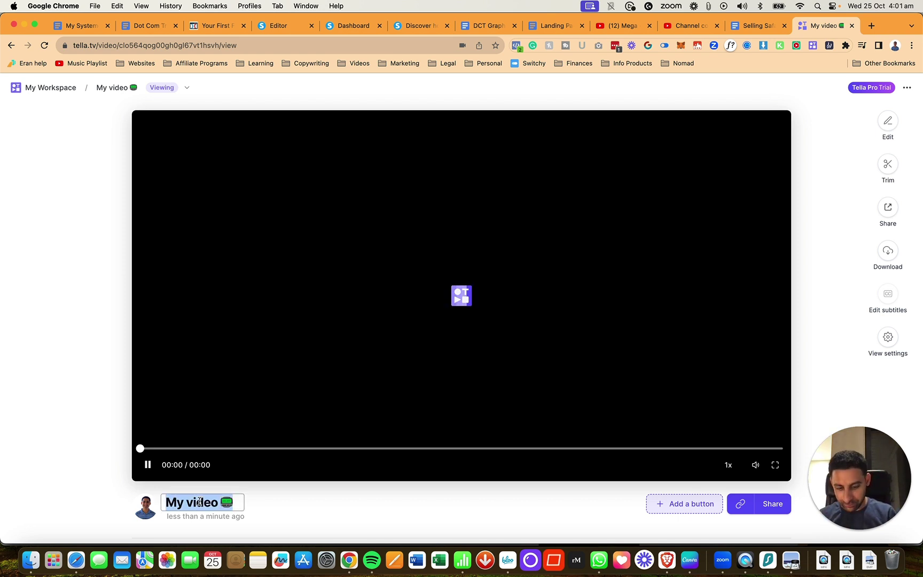
type("PLR welcome")
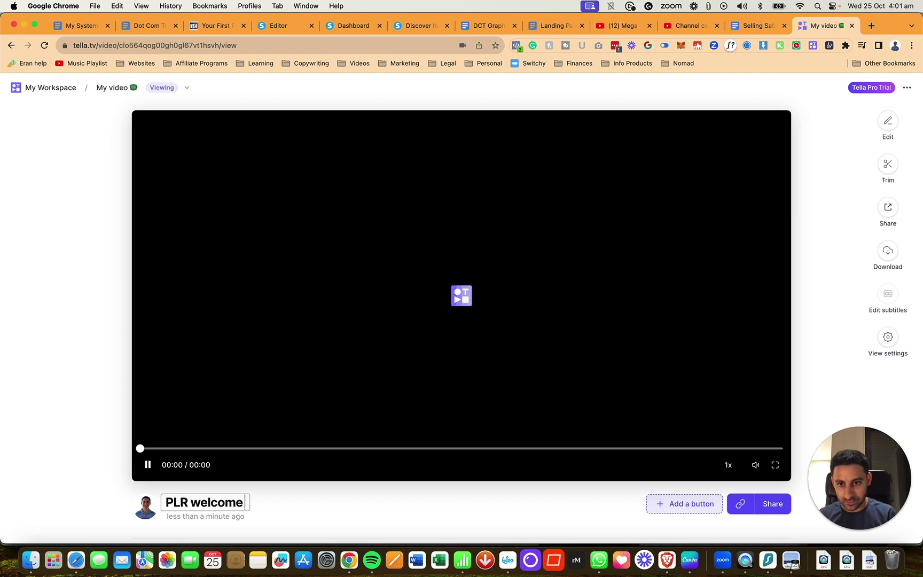
type(" video")
key("Return")
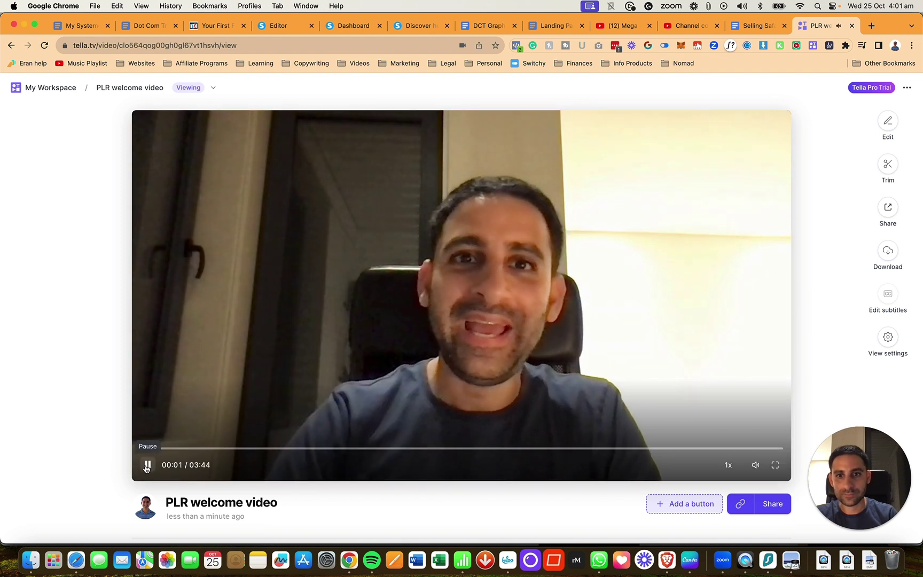
left_click(147, 465)
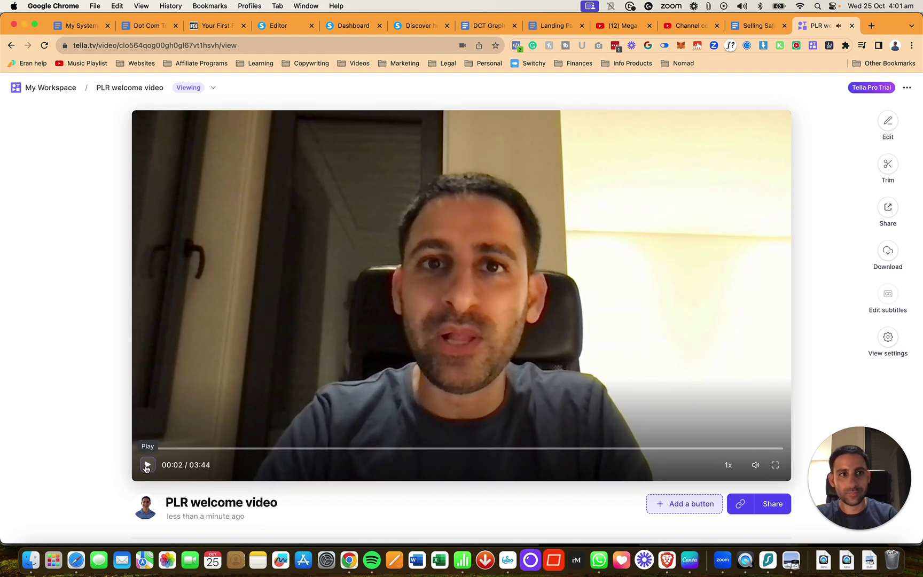
Open the recording for trimming, cut a sliver off its very start and play the opening
left_click(887, 167)
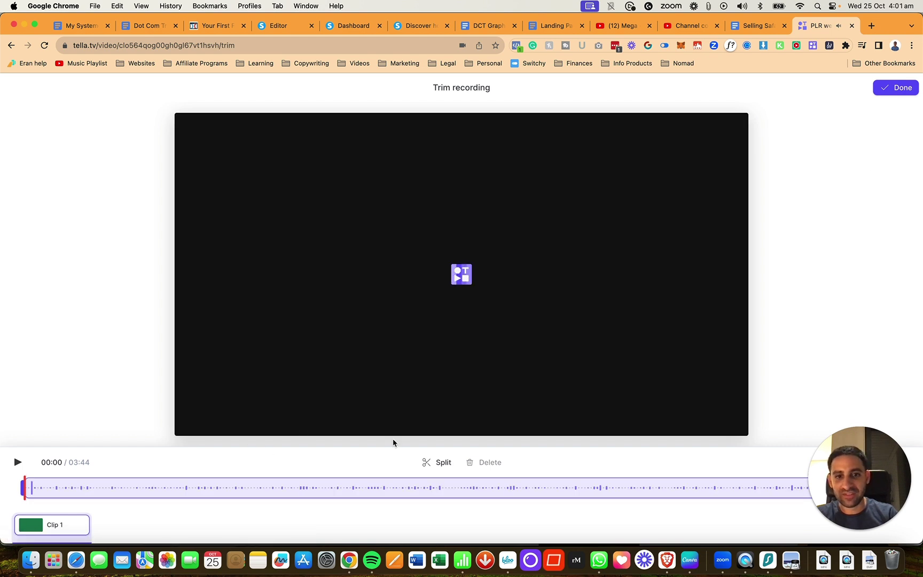
left_click_drag(855, 521, 854, 425)
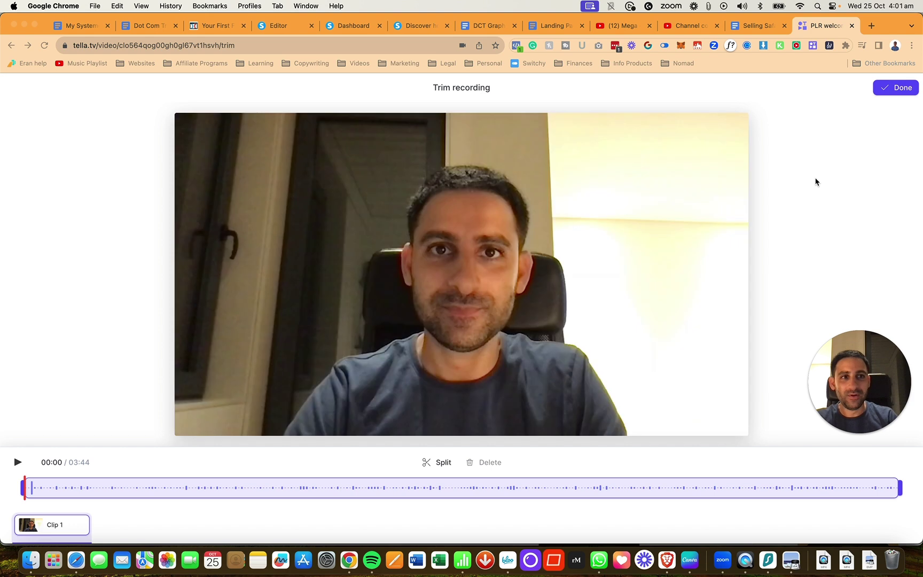
left_click(17, 464)
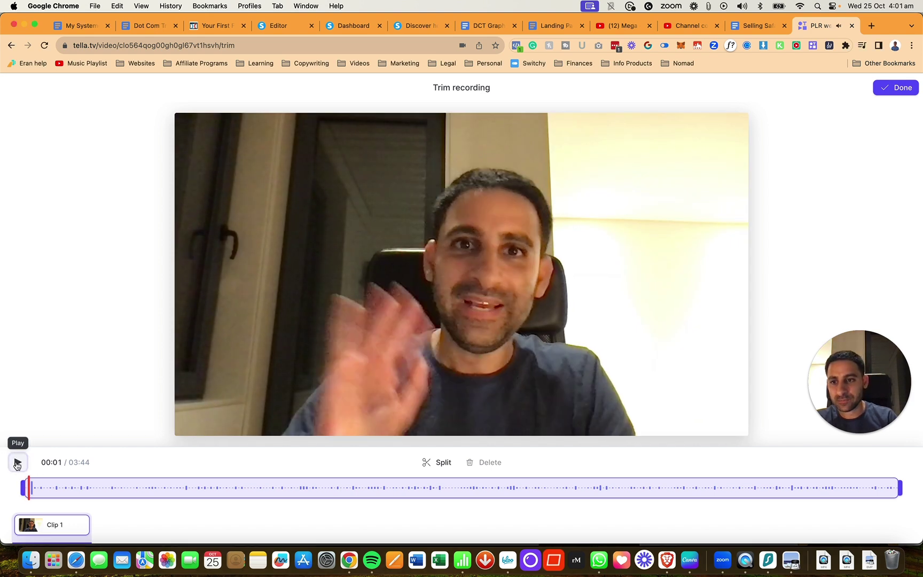
left_click(23, 484)
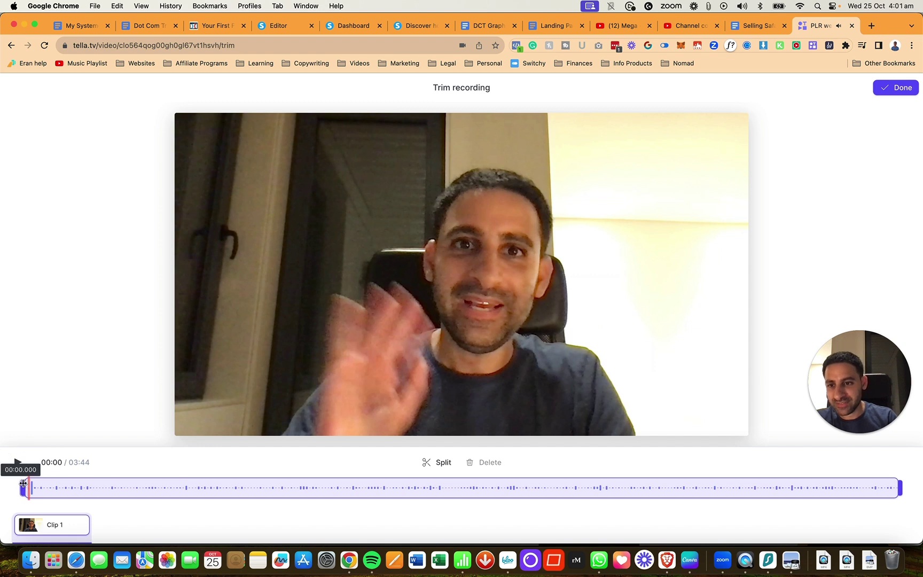
left_click(24, 484)
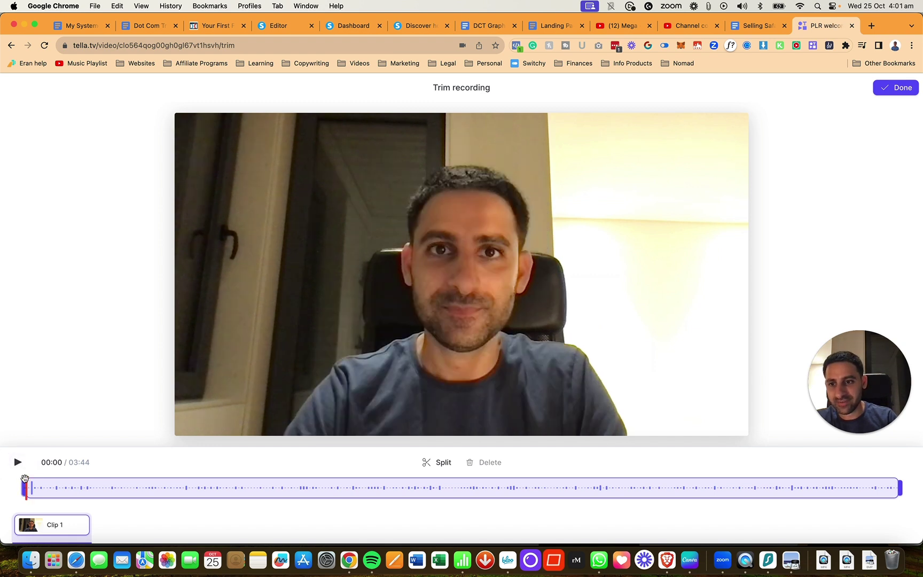
left_click(17, 462)
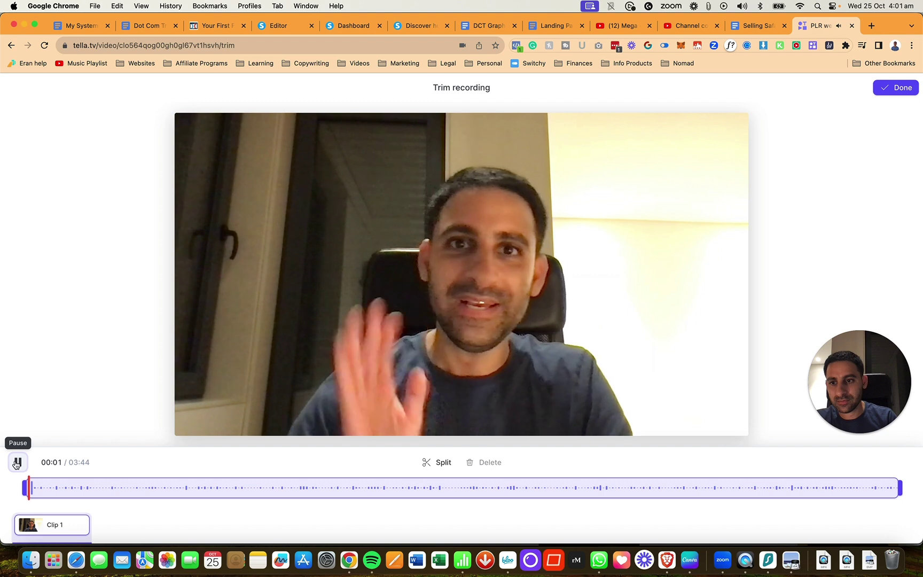
Play the last seconds of the recording to check its ending, and finish trimming
left_click(17, 462)
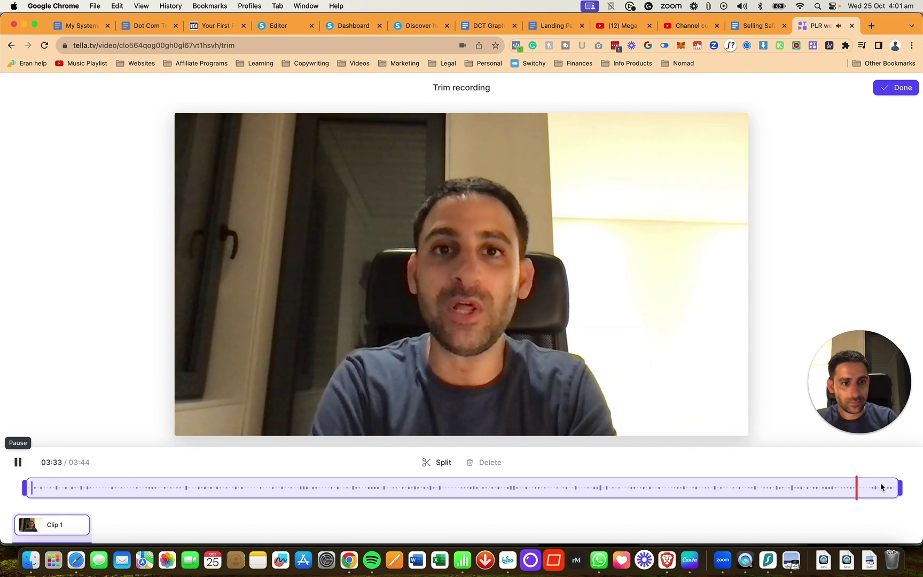
left_click(880, 482)
key("space")
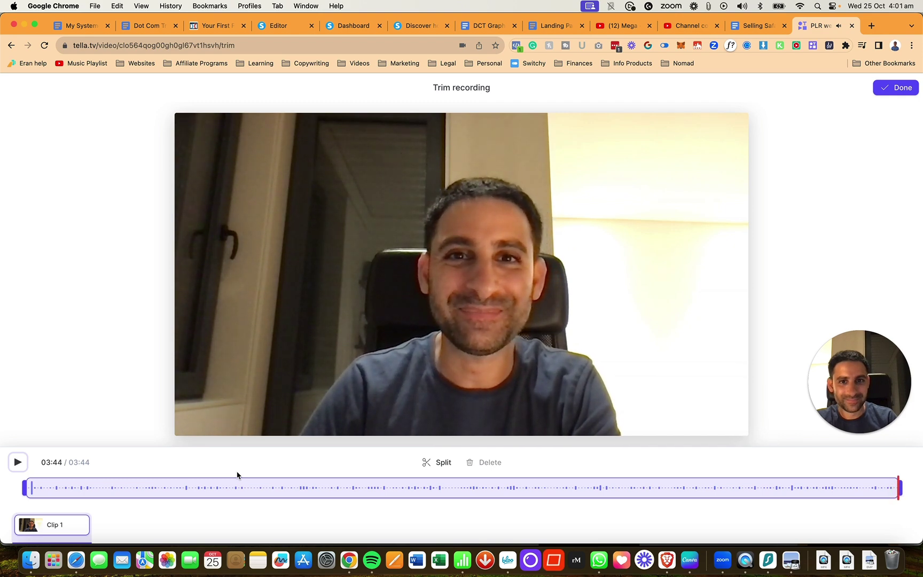
left_click(896, 88)
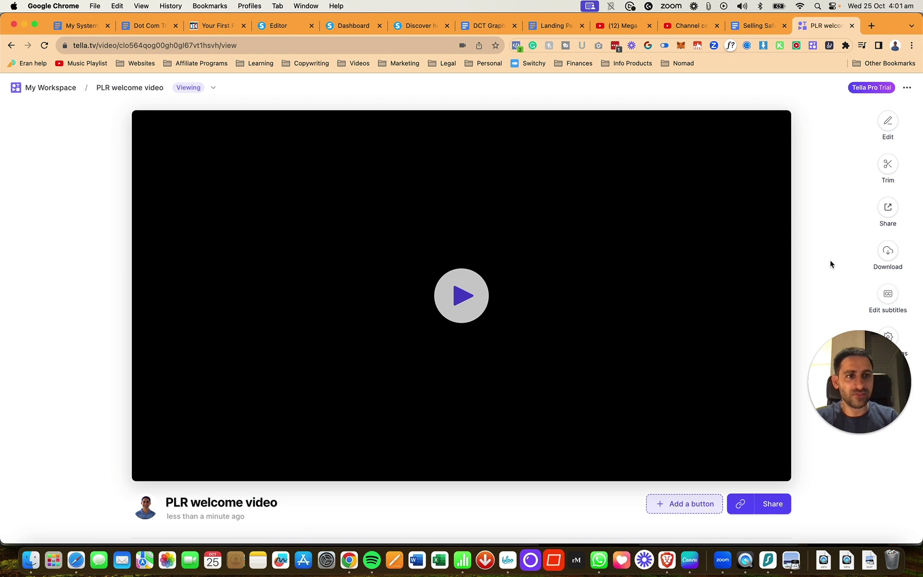
Download the PLR welcome video
left_click_drag(860, 366, 738, 240)
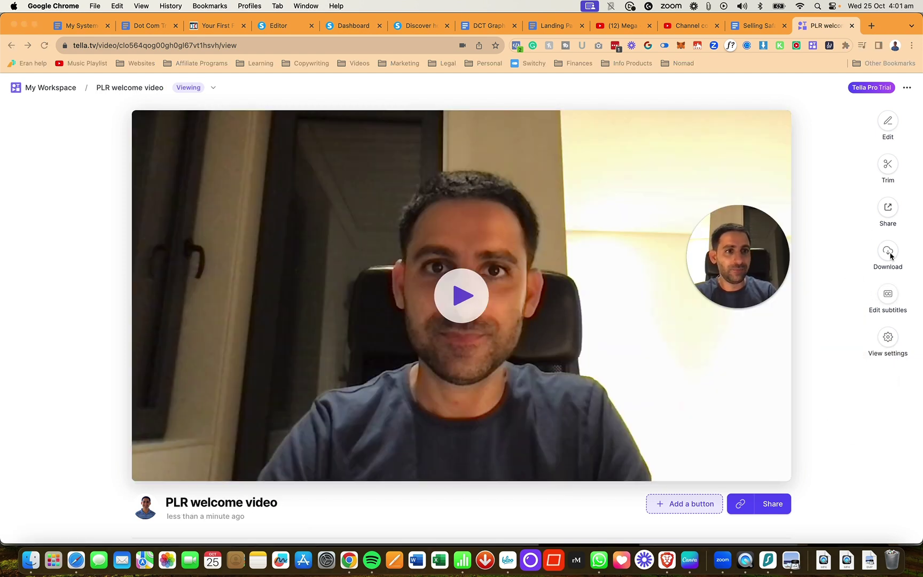
left_click(889, 255)
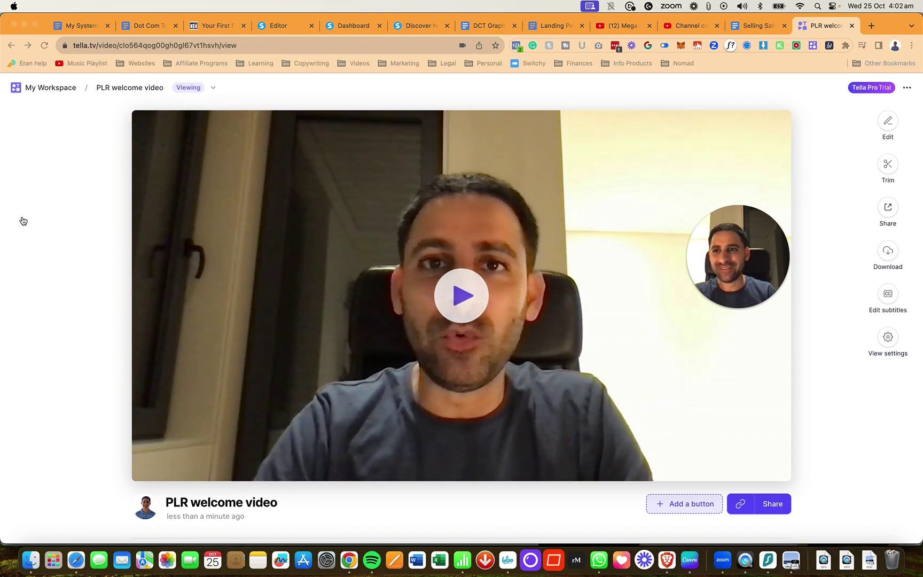
Switch to the Blue project board and enter a todo named "PLR Course set up welcome video" in the Video to edit list
key("super+Tab")
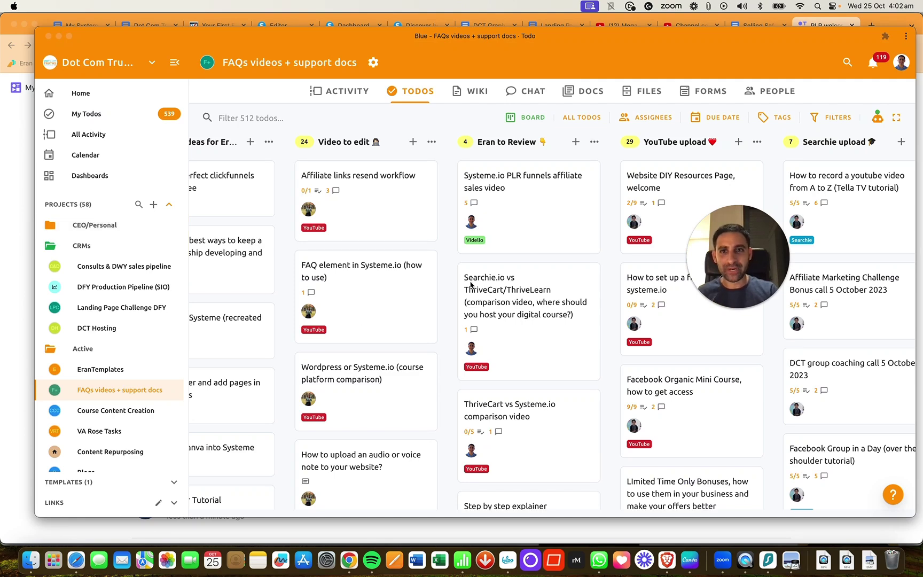
scroll(470, 284, "left", 3)
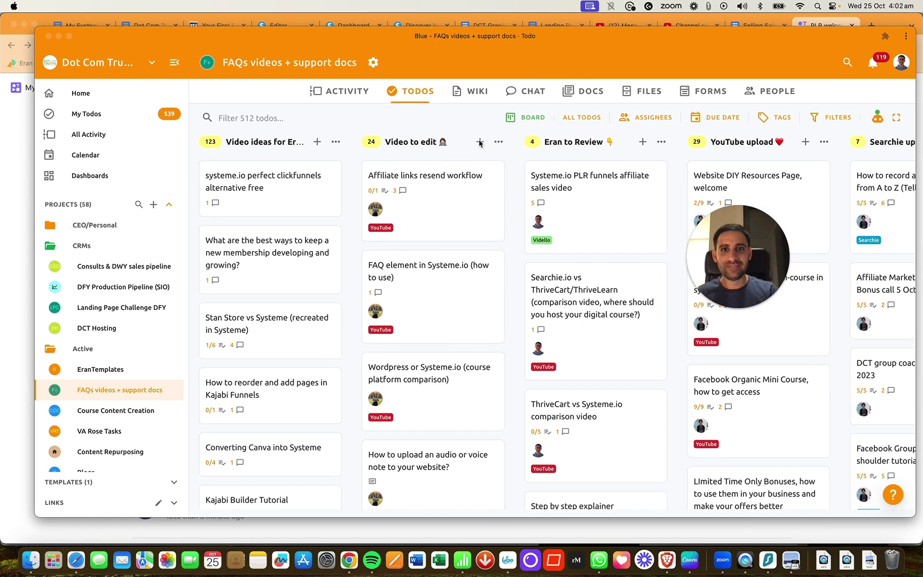
left_click(480, 145)
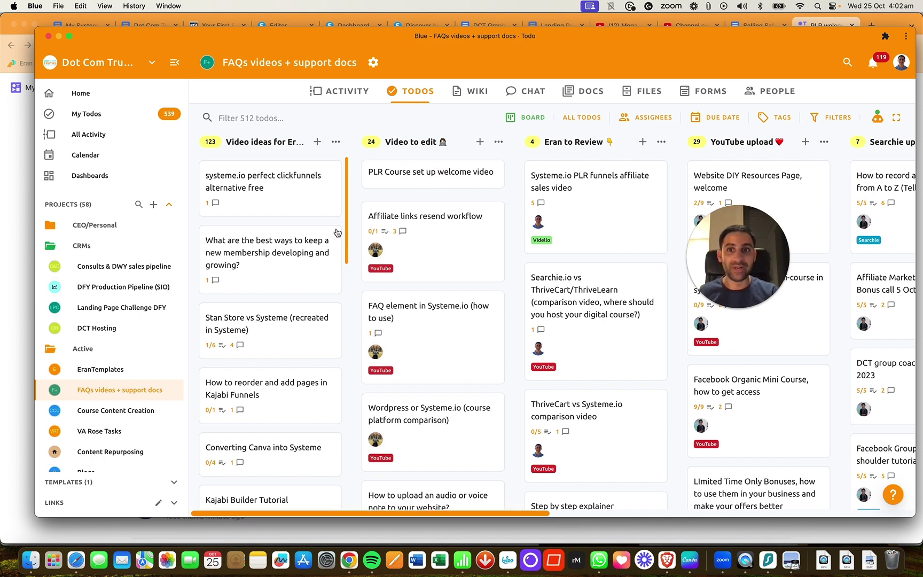
Look through the board's lists from Video ideas to Completed to examine the stages of the video workflow
scroll(285, 229, "down", 10)
scroll(285, 229, "up", 10)
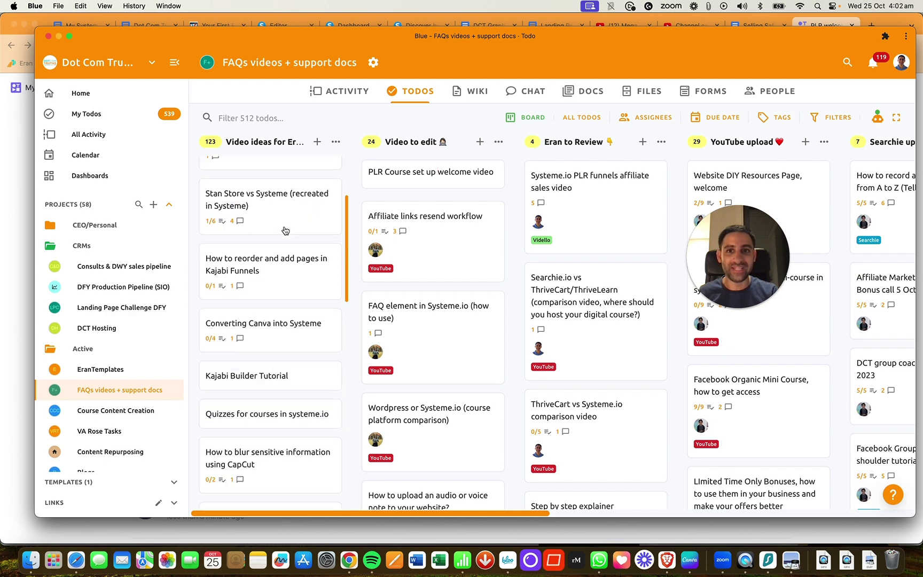
scroll(427, 229, "down", 10)
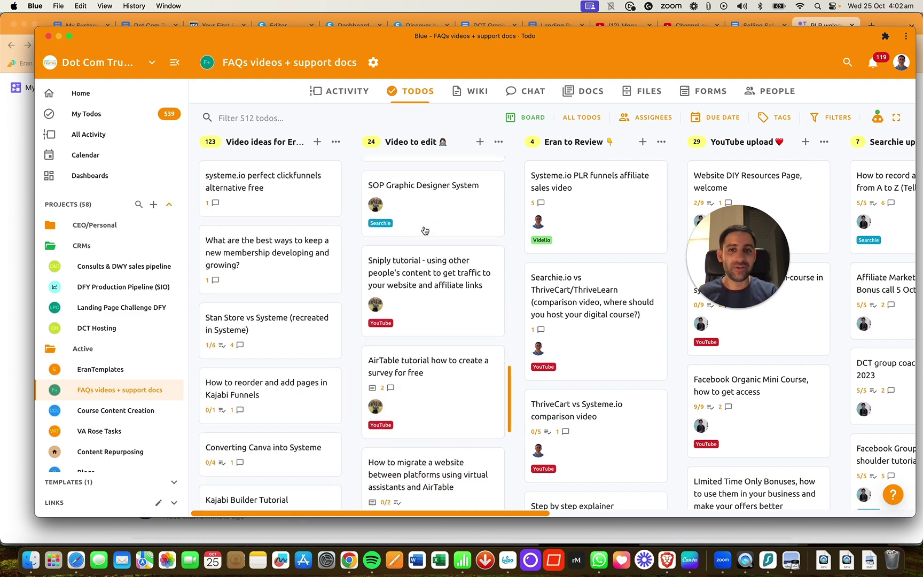
scroll(424, 230, "up", 10)
scroll(579, 257, "down", 5)
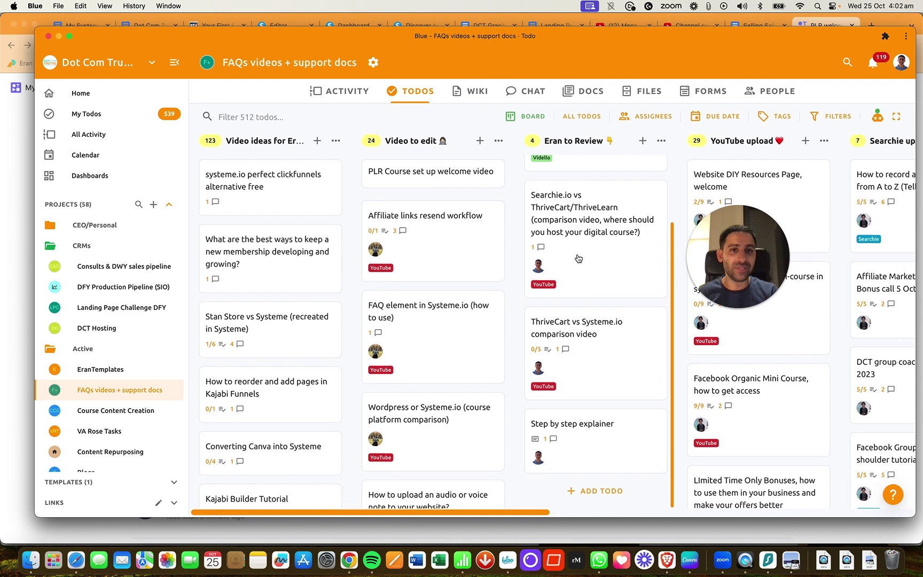
scroll(578, 259, "up", 5)
scroll(762, 371, "down", 10)
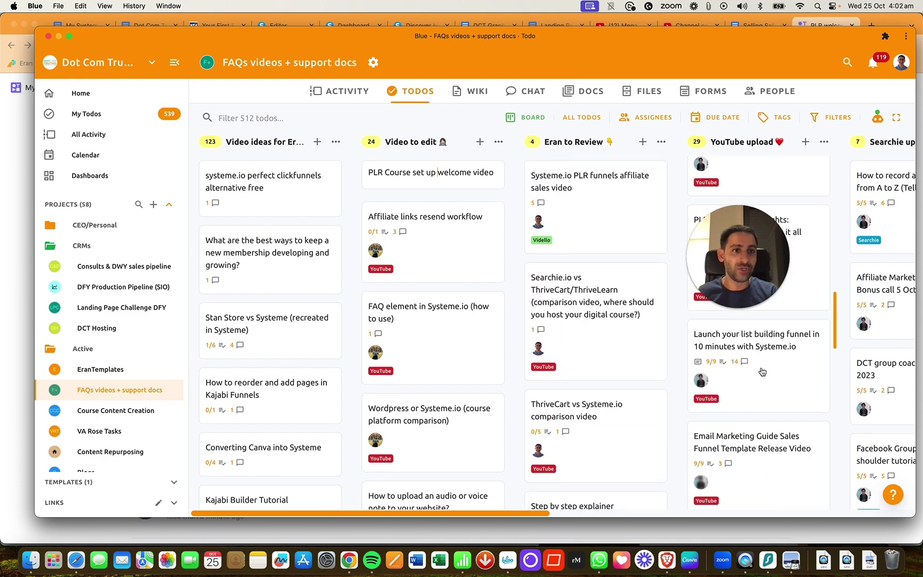
scroll(762, 371, "up", 10)
scroll(763, 373, "right", 5)
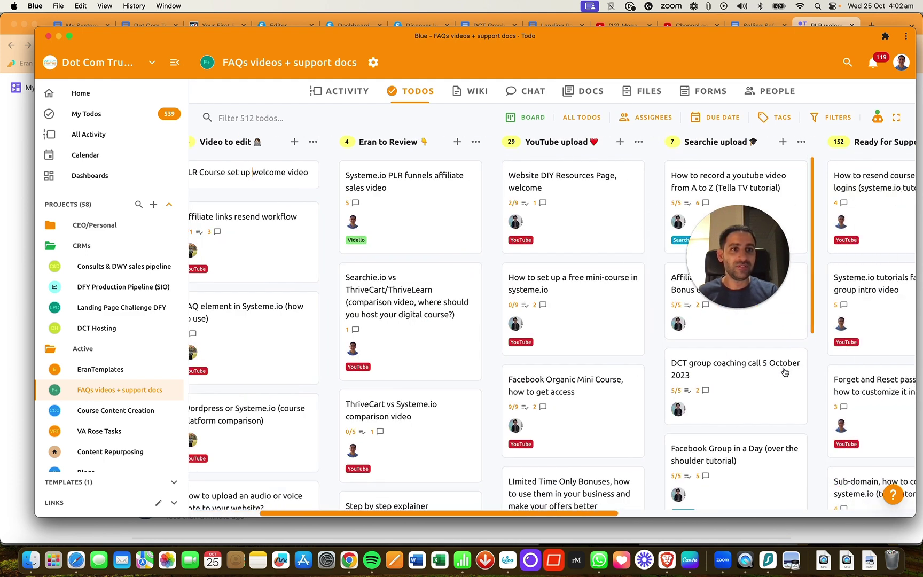
scroll(740, 422, "down", 5)
scroll(740, 422, "up", 5)
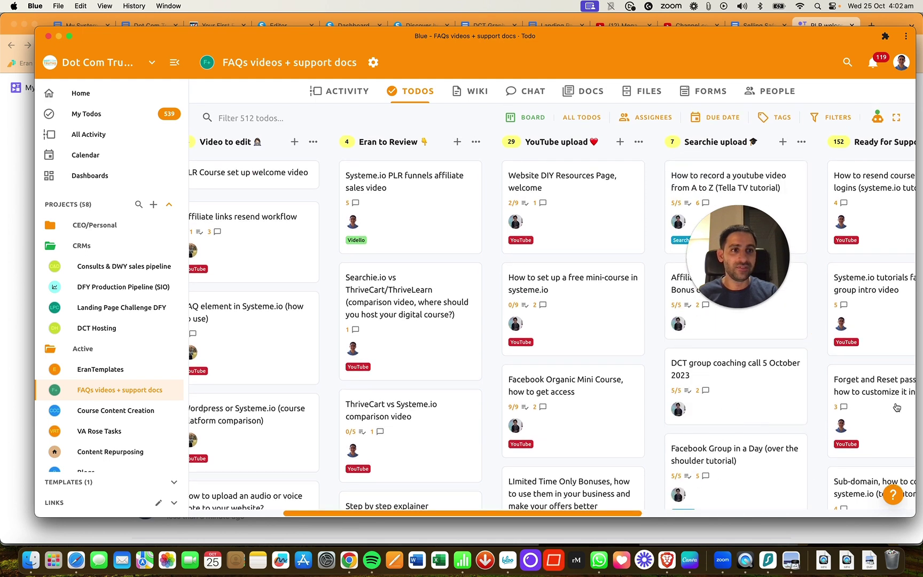
scroll(897, 408, "down", 5)
scroll(897, 407, "down", 6)
scroll(876, 404, "right", 5)
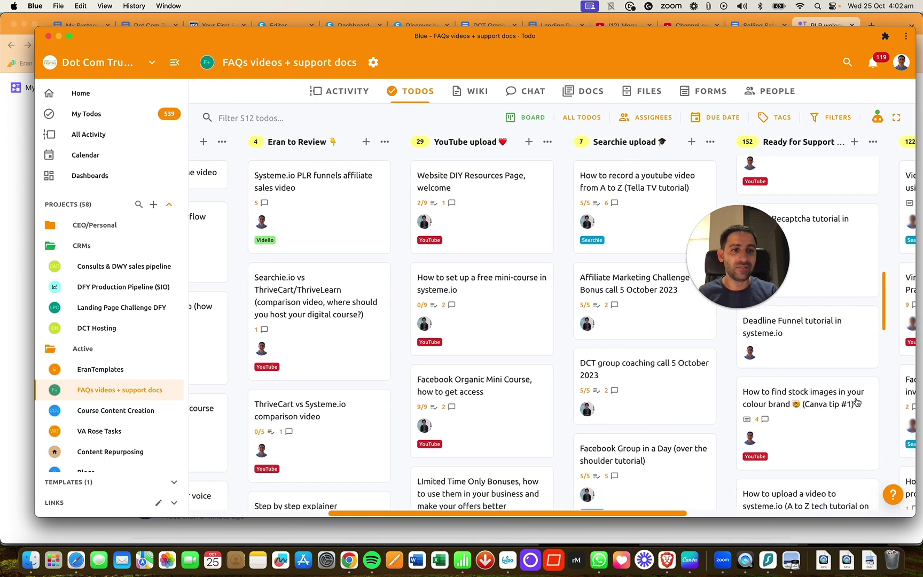
scroll(855, 403, "right", 3)
scroll(797, 400, "down", 8)
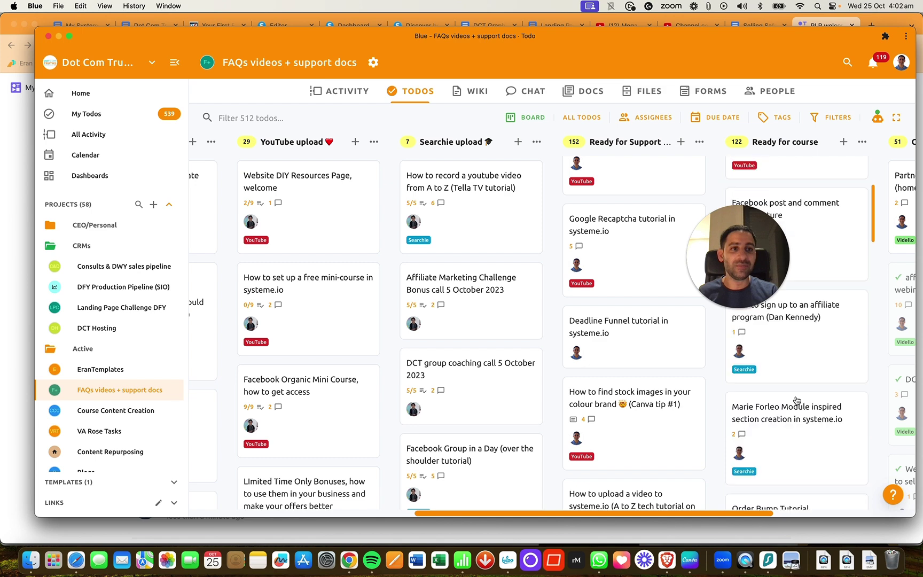
scroll(796, 400, "down", 15)
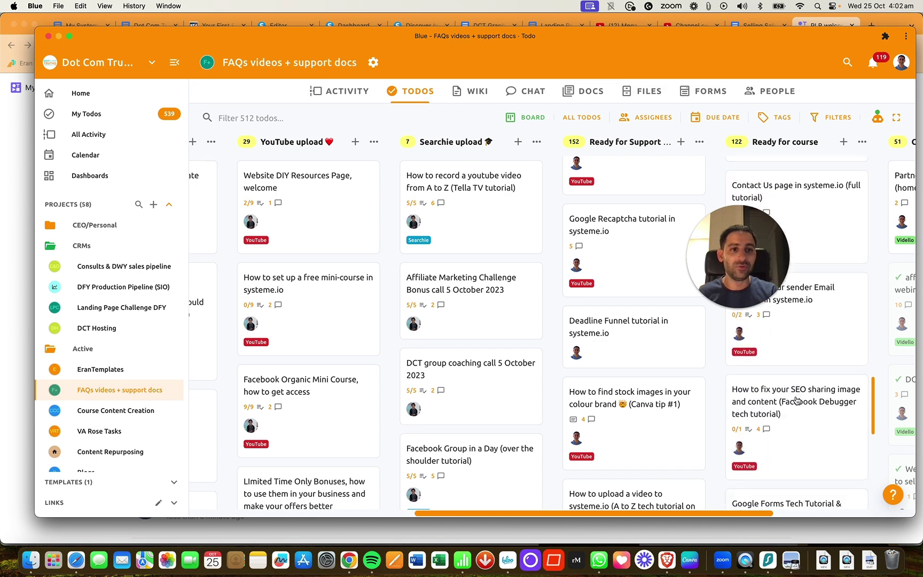
scroll(796, 400, "down", 3)
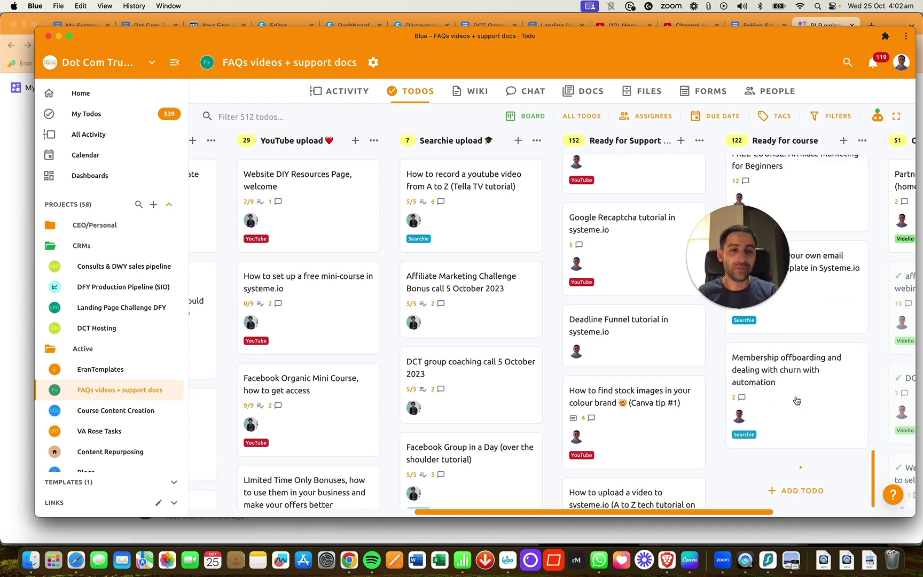
scroll(796, 400, "down", 5)
scroll(747, 395, "right", 6)
scroll(699, 392, "down", 3)
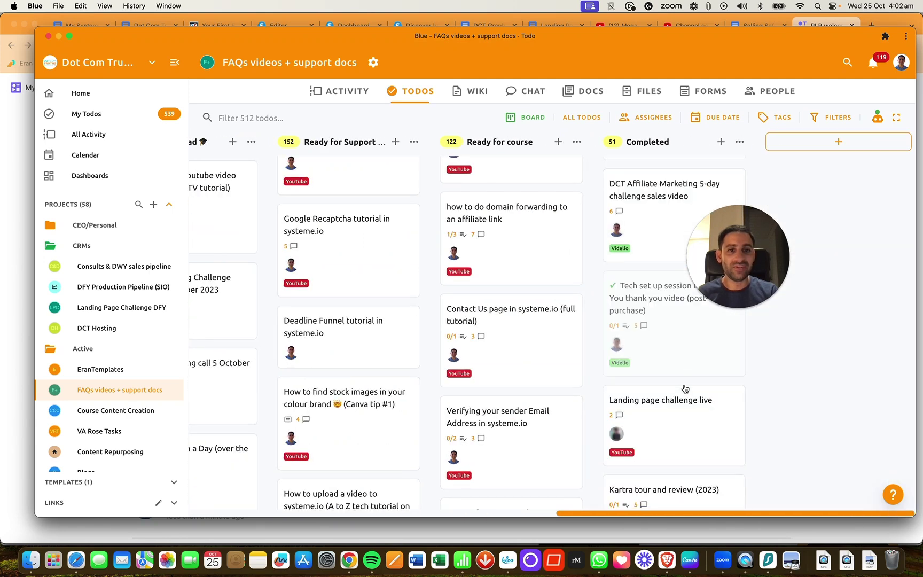
scroll(699, 392, "up", 3)
scroll(403, 337, "left", 10)
scroll(404, 338, "left", 3)
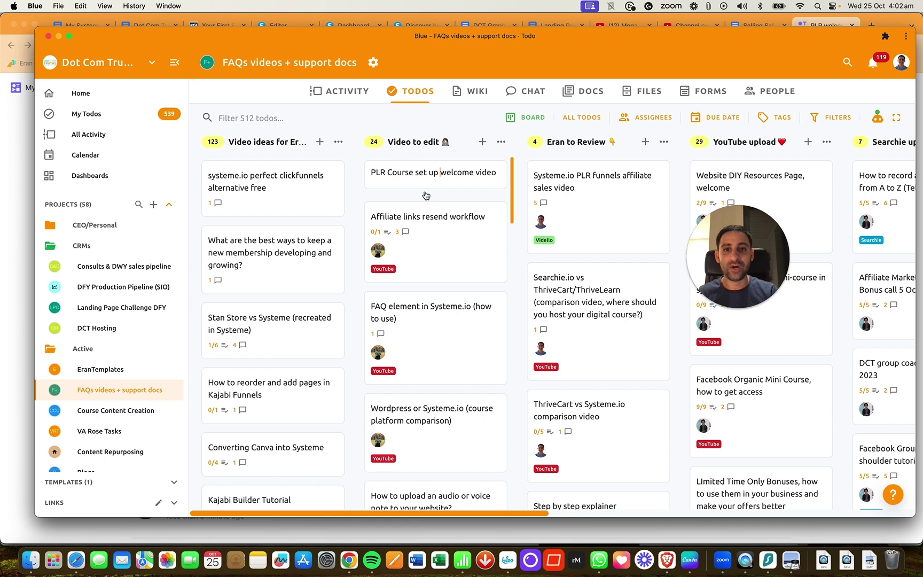
Save the new todo in the Video to edit list, open its details and tag it Searchie
key("Return")
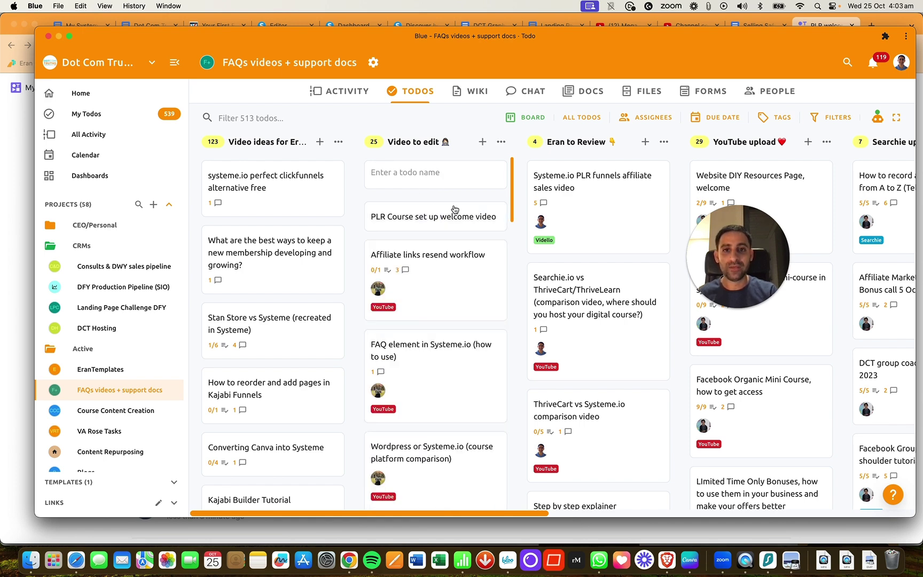
left_click(455, 210)
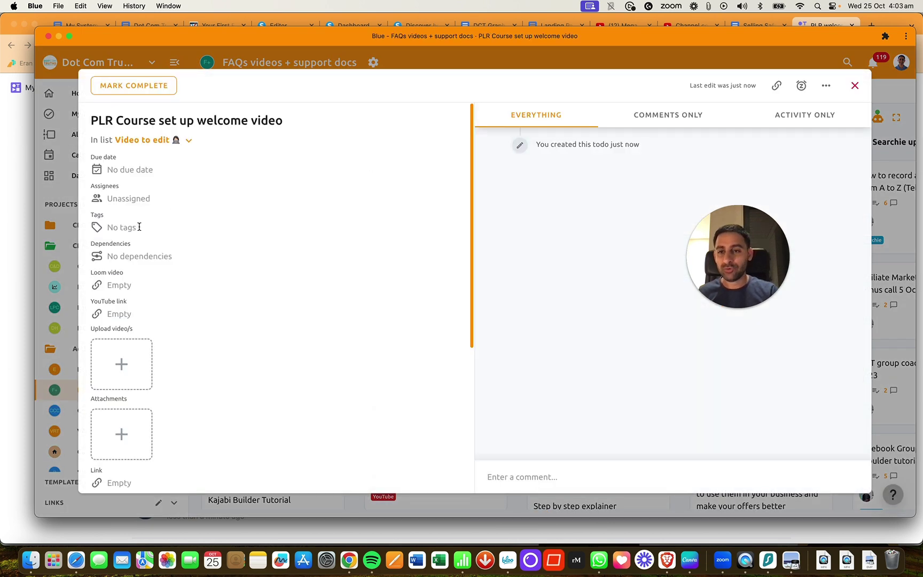
left_click(139, 227)
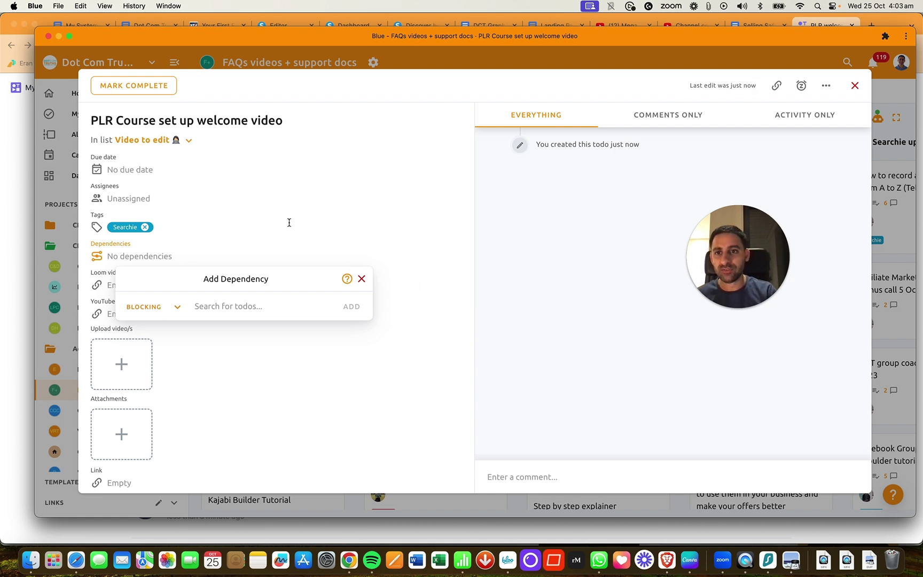
left_click(361, 278)
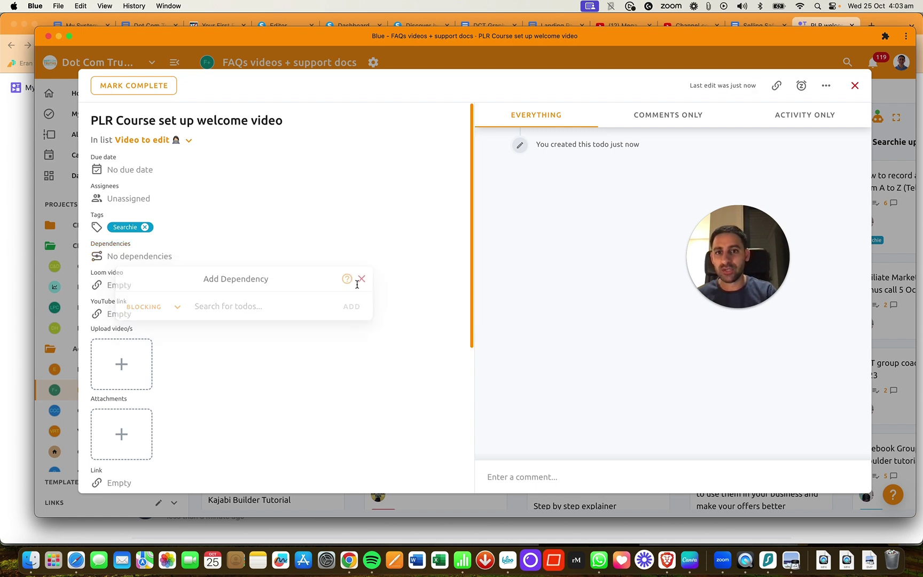
Switch to Tella, copy the PLR welcome video's share link, and paste it into the Loom video field of the Blue todo
left_click(139, 199)
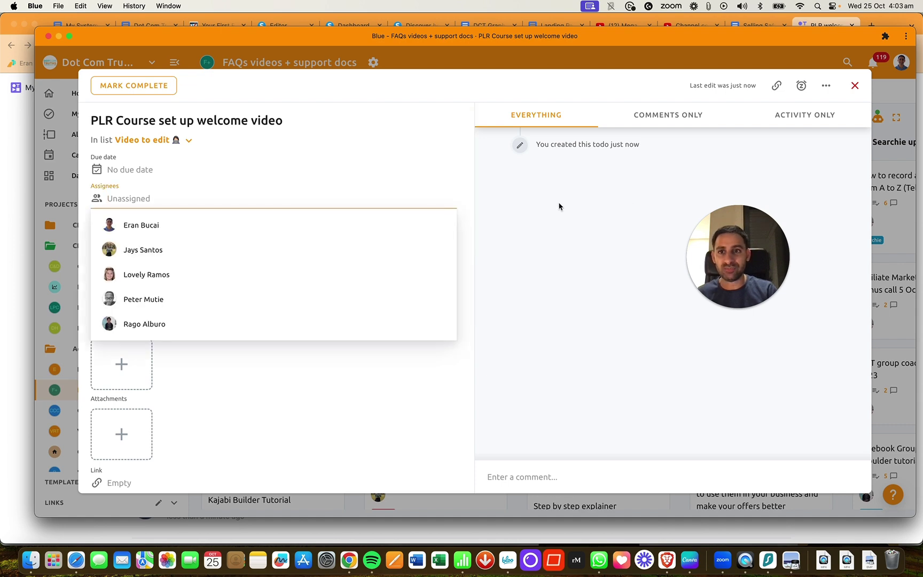
left_click(510, 203)
key("super+Tab")
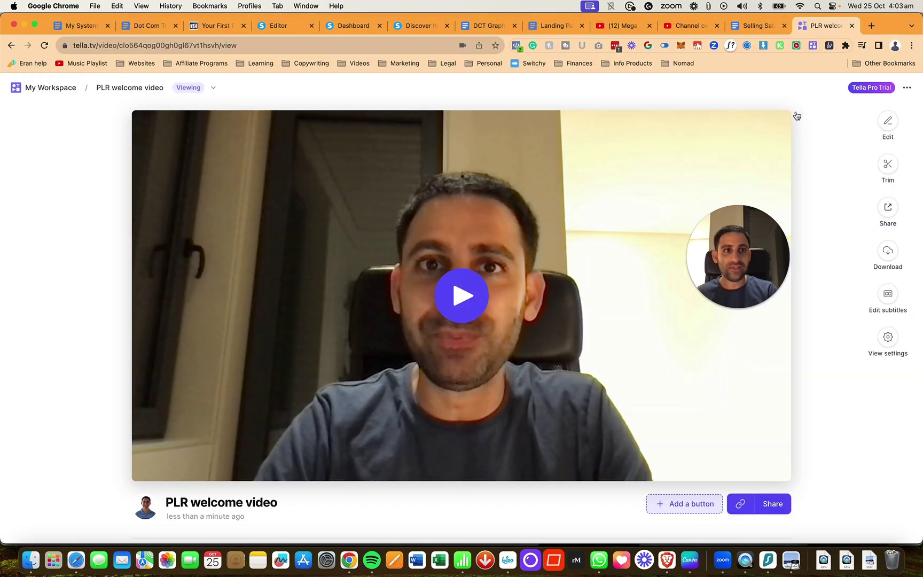
left_click(888, 210)
left_click(518, 219)
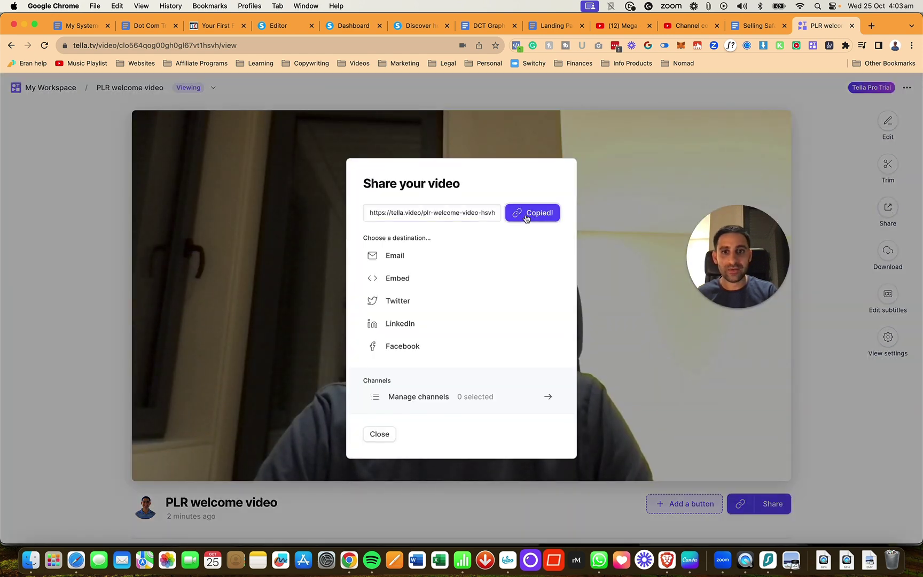
key("super+Tab")
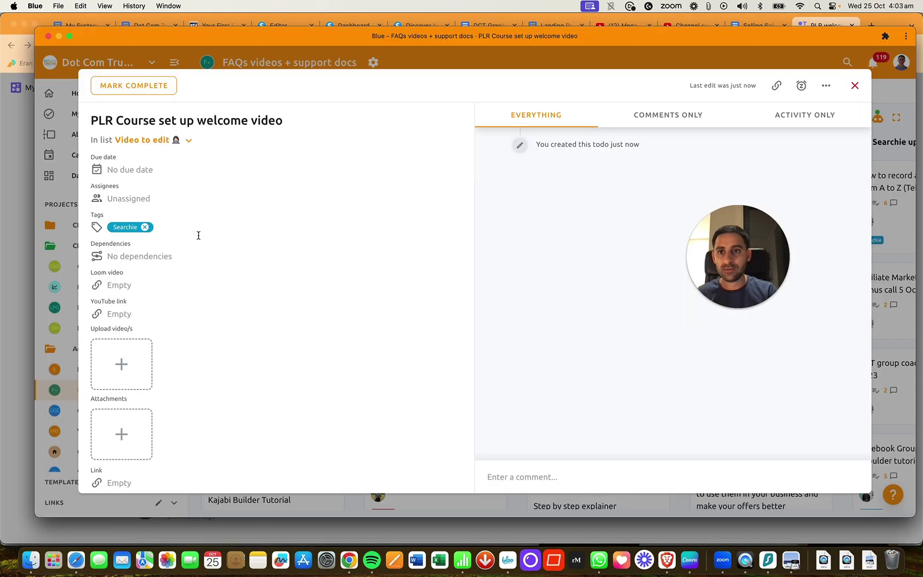
left_click(127, 286)
key("super+v")
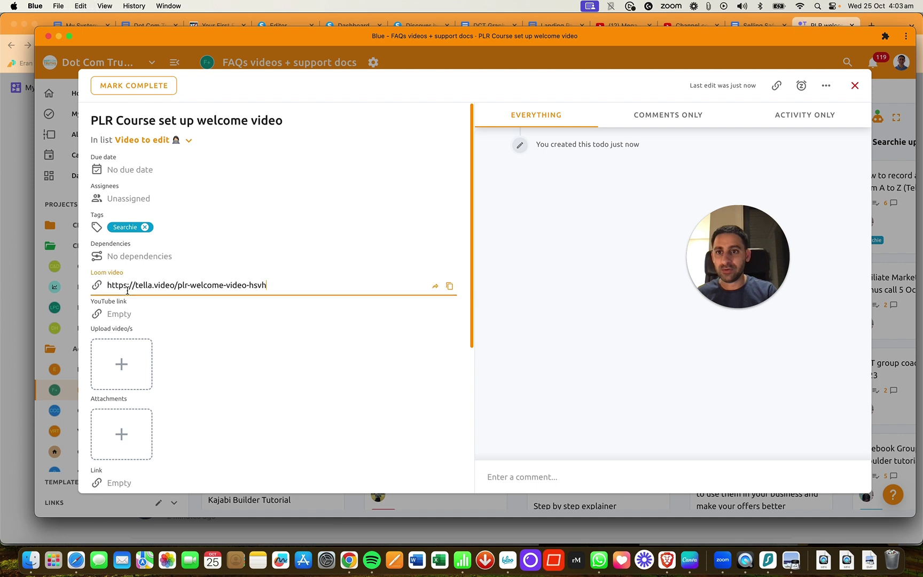
Assign the todo to the second team member in the assignee list and close its details
left_click(130, 197)
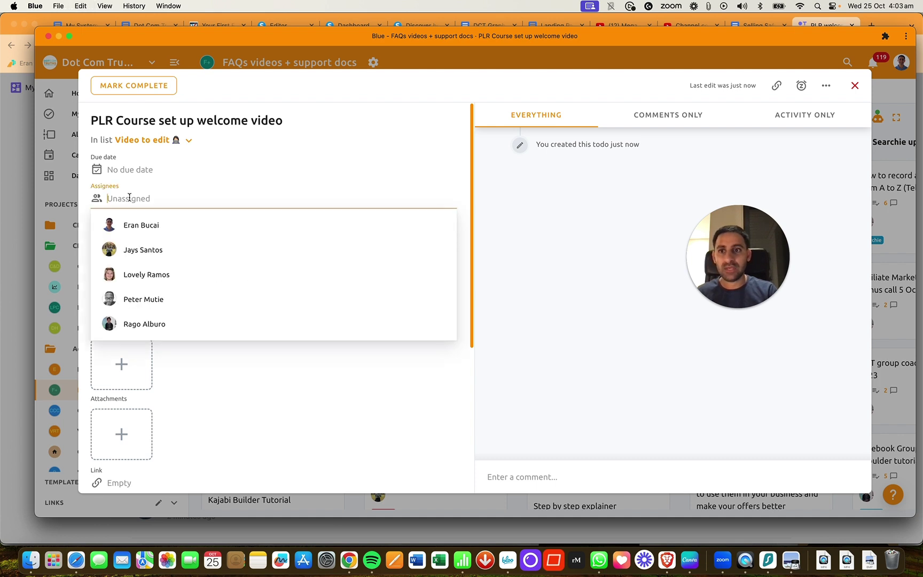
left_click(133, 248)
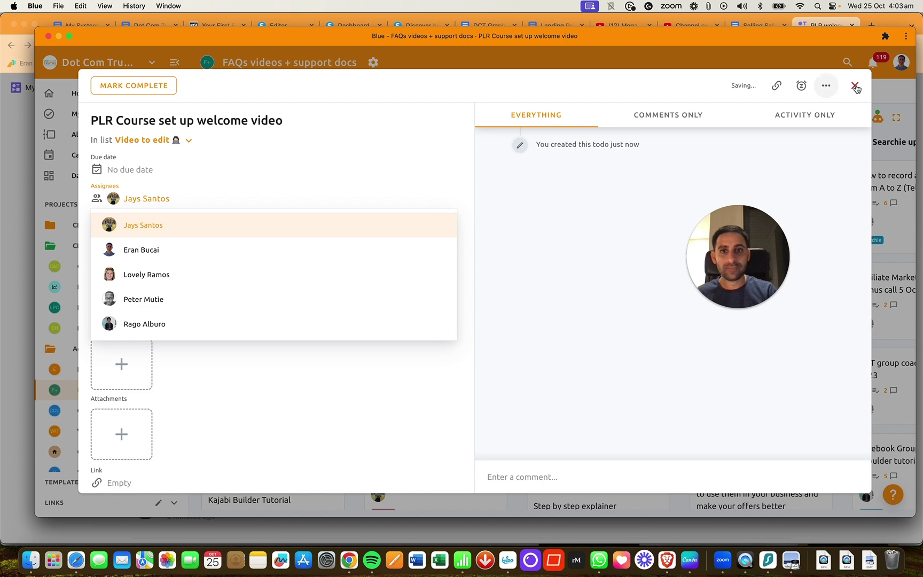
key("Escape")
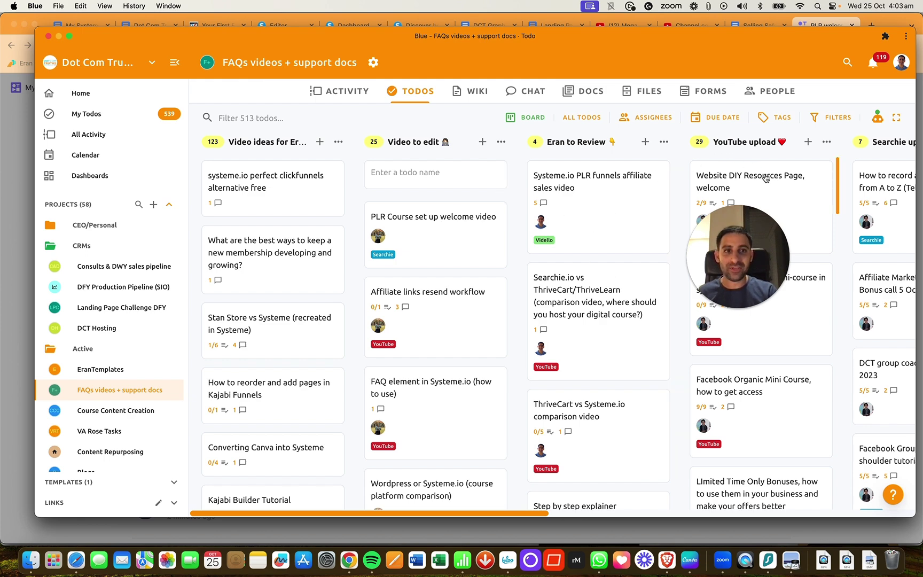
Switch to Chrome and close the Tella video page to return to the Systeme.io lesson editor
key("super+Tab")
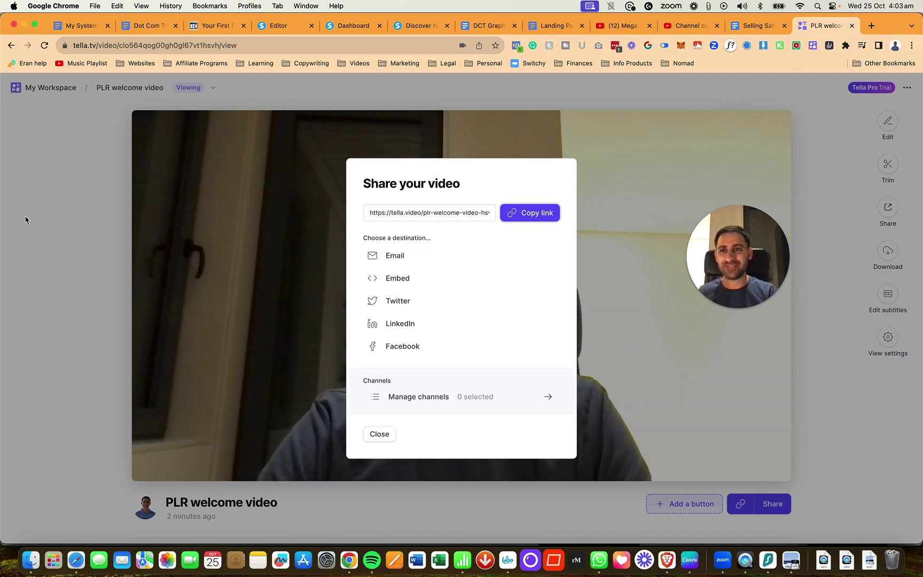
key("super+w")
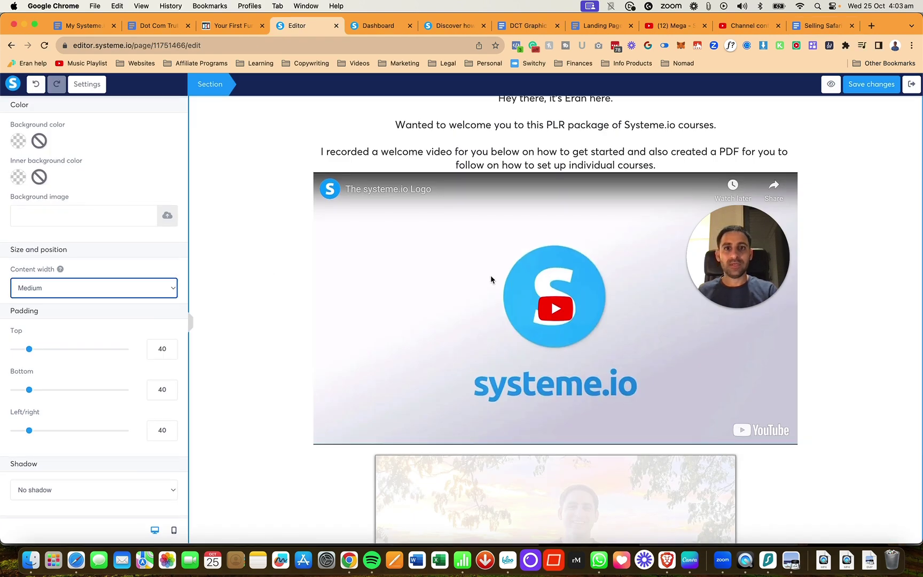
left_click(426, 270)
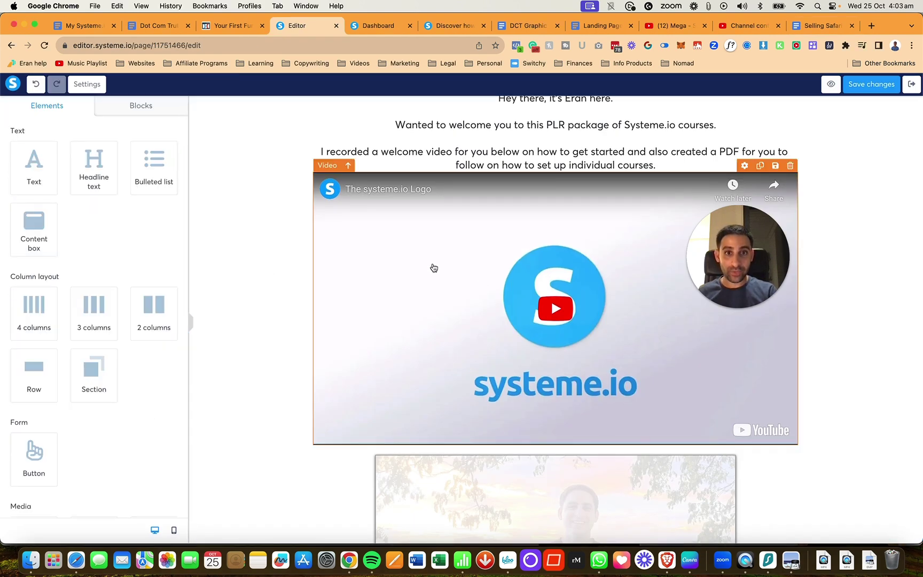
scroll(478, 251, "down", 5)
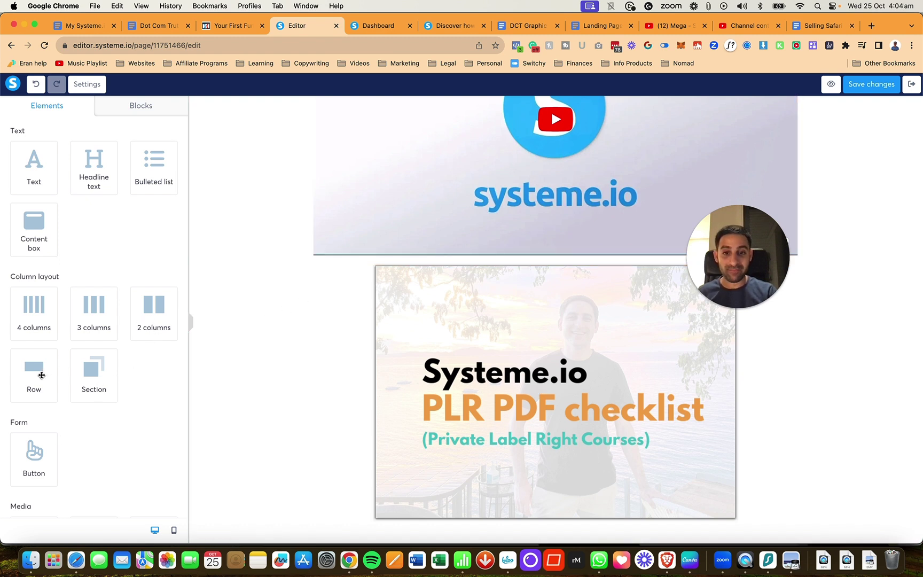
left_click_drag(42, 375, 350, 486)
left_click_drag(95, 173, 469, 509)
left_click(469, 509)
key("ctrl+a")
type("H")
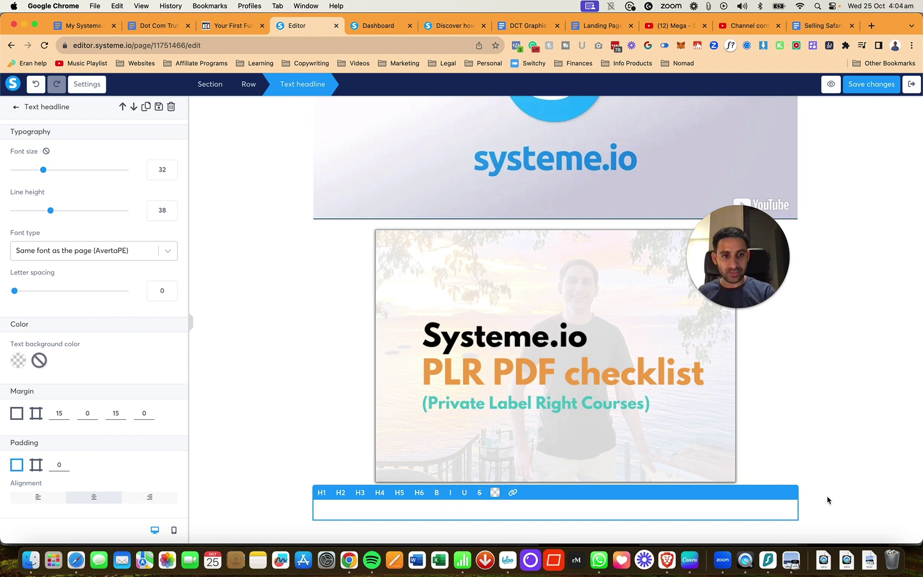
left_click(855, 501)
left_click(791, 494)
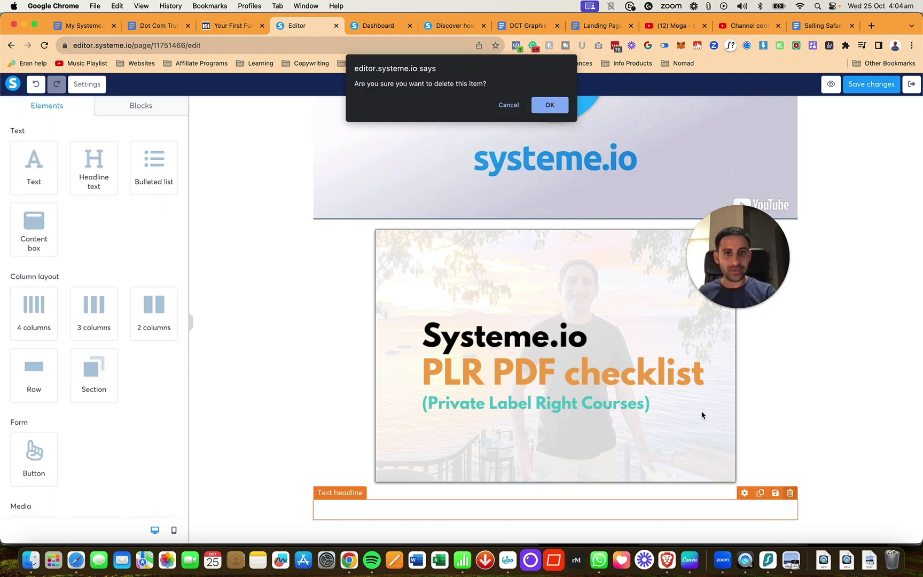
left_click(542, 111)
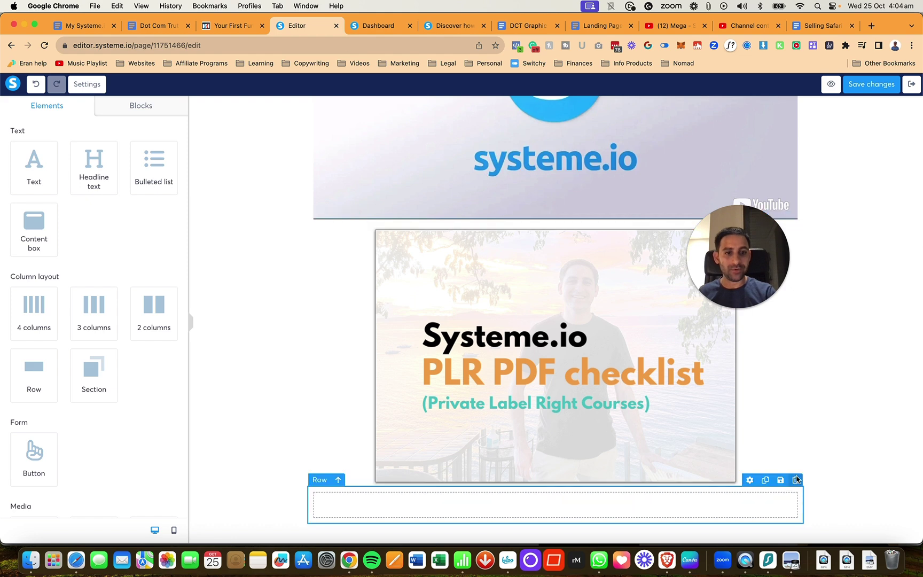
left_click(796, 480)
left_click(548, 106)
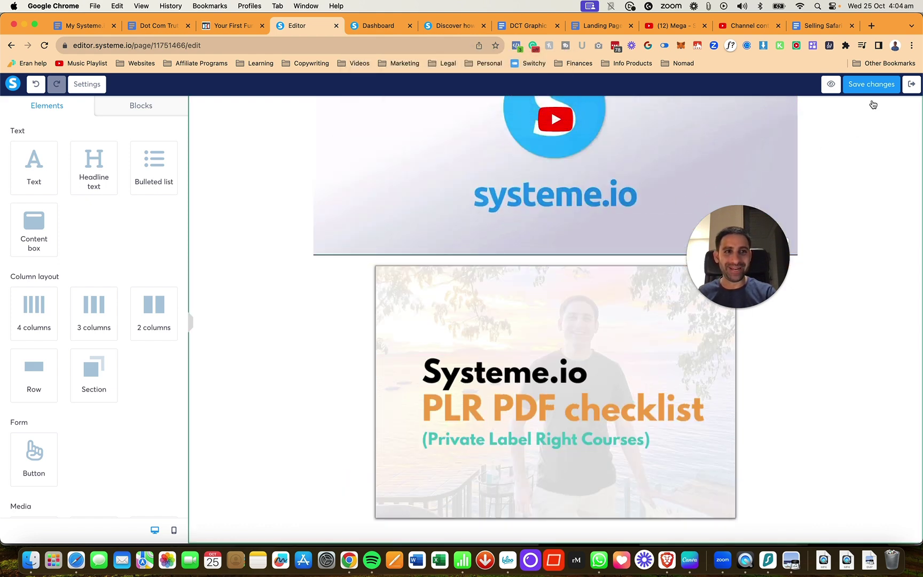
Add a final paragraph to the intro text starting "In the next lesson you will see the YouTube video I recorded from A to Z"
scroll(545, 136, "up", 5)
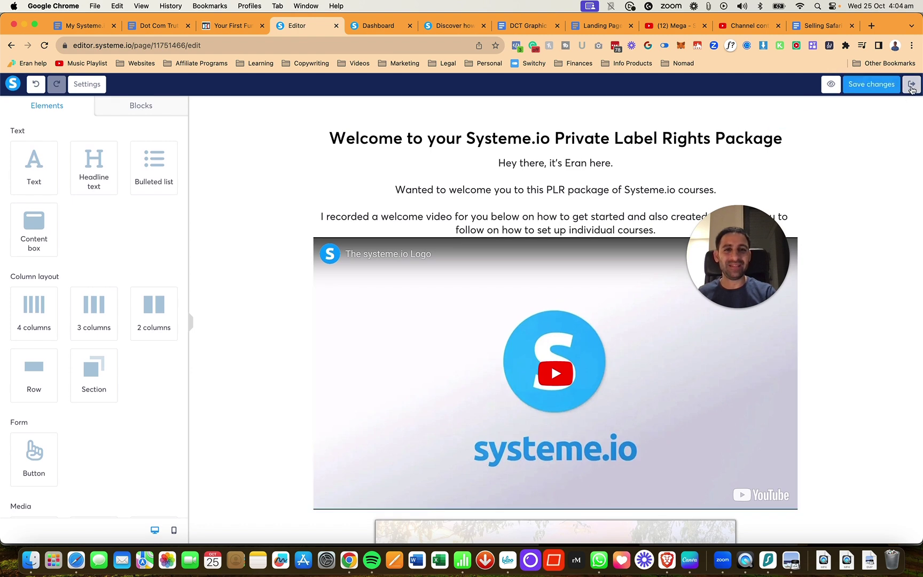
left_click(605, 229)
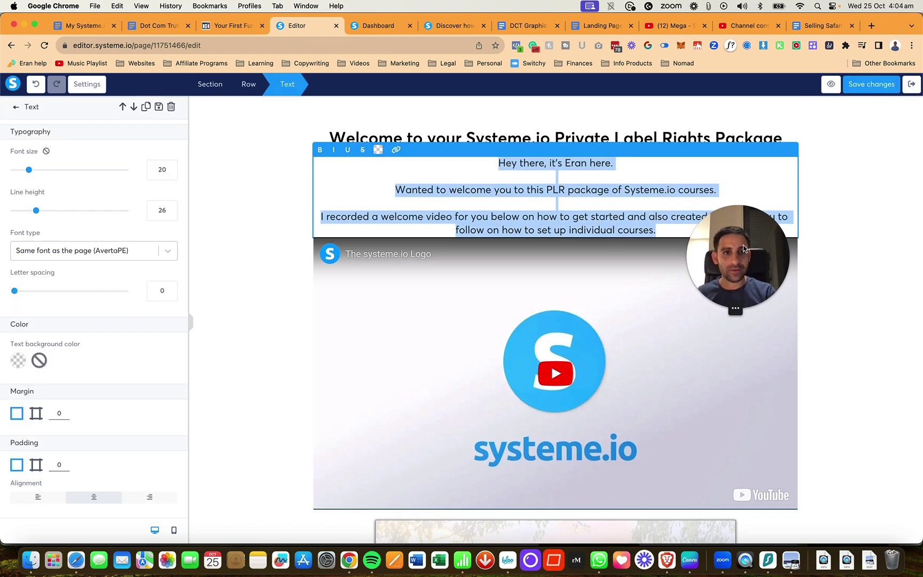
left_click(678, 223)
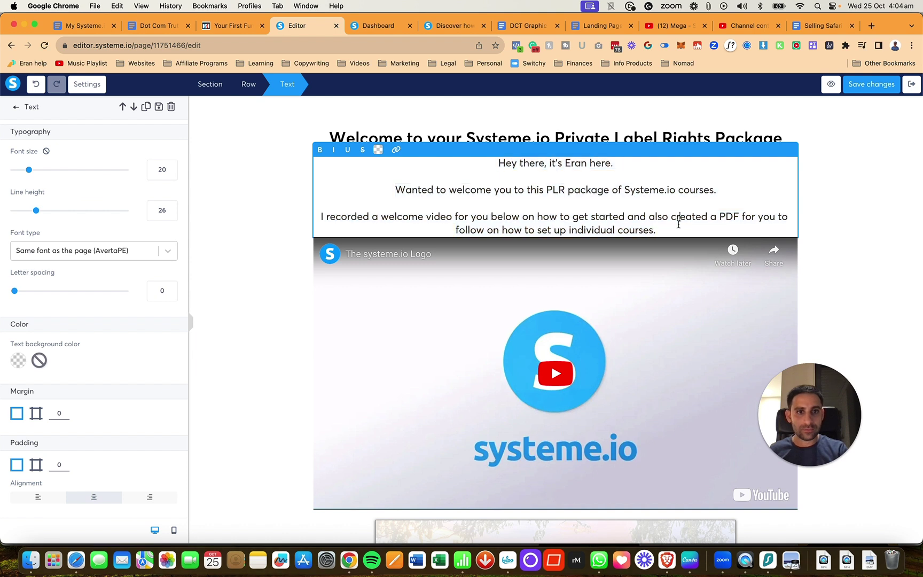
key("Return")
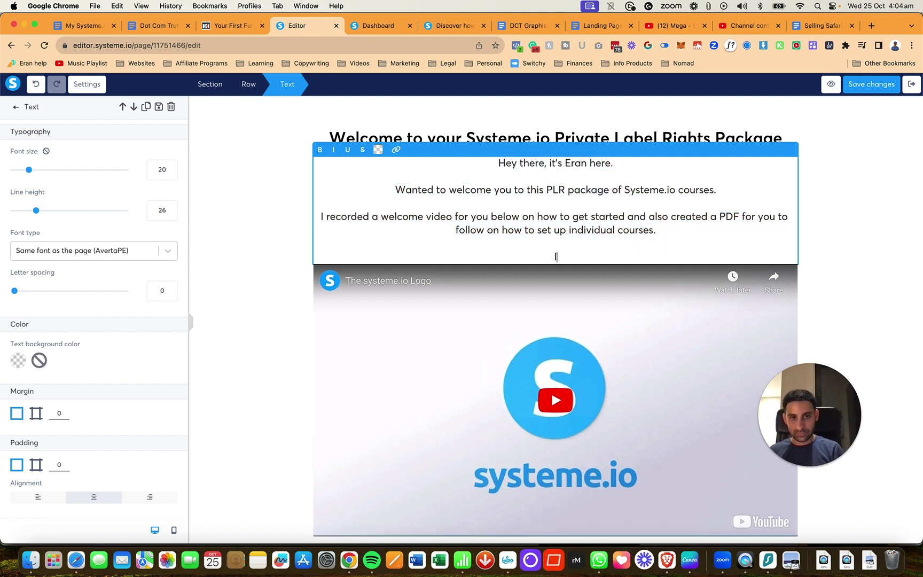
type("In the next lesson you")
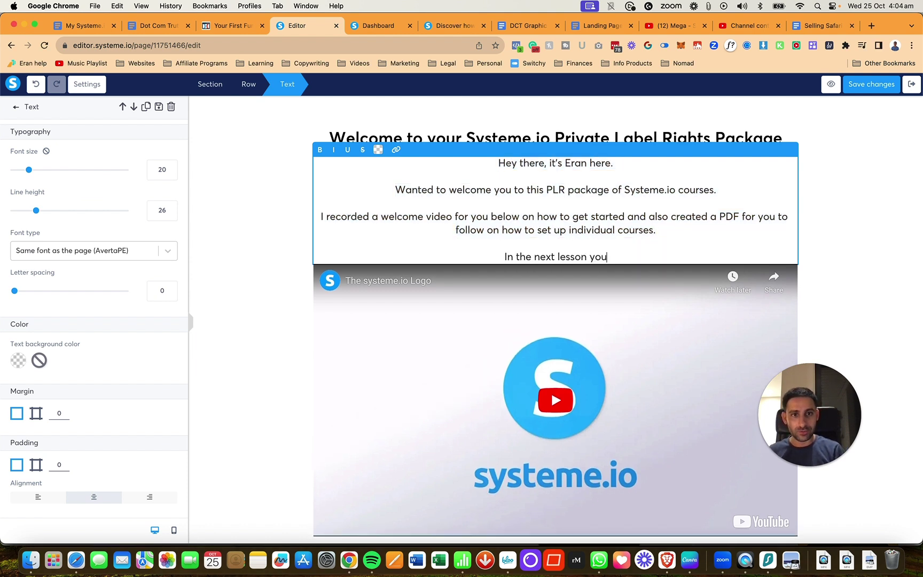
type(" will see the ")
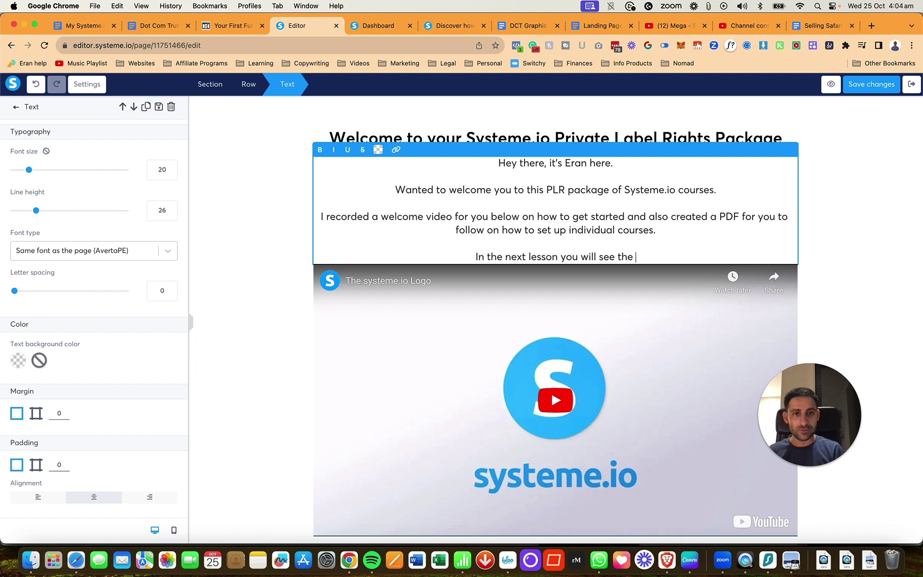
type("YouTube video ")
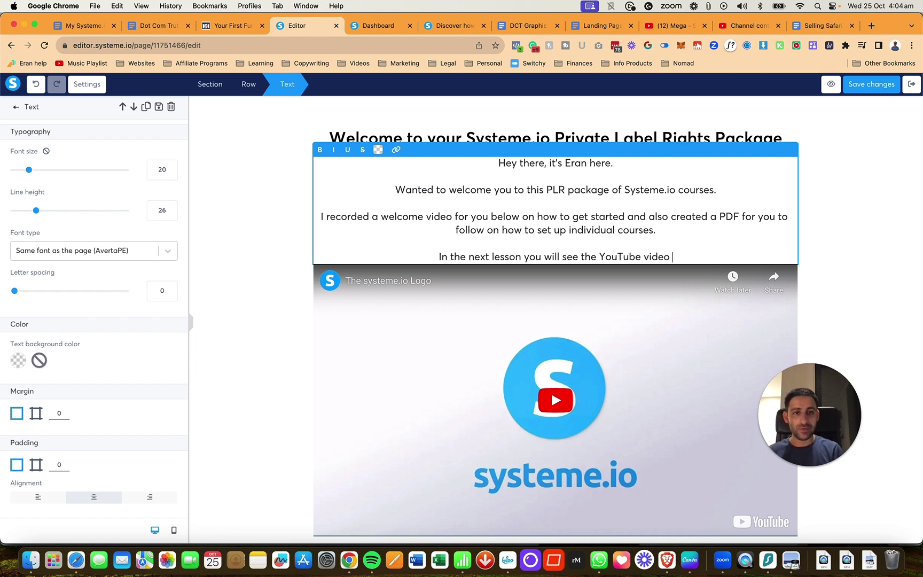
type("I recorded from A")
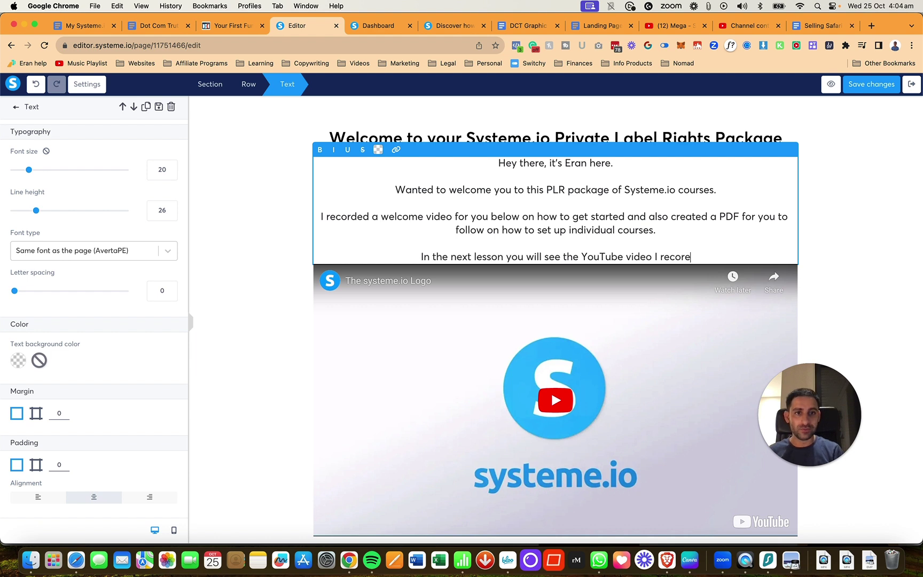
Complete the new paragraph with "on how to create the PLR course that you are seeing in front of you right now :-)"
type("on how to create the PLR")
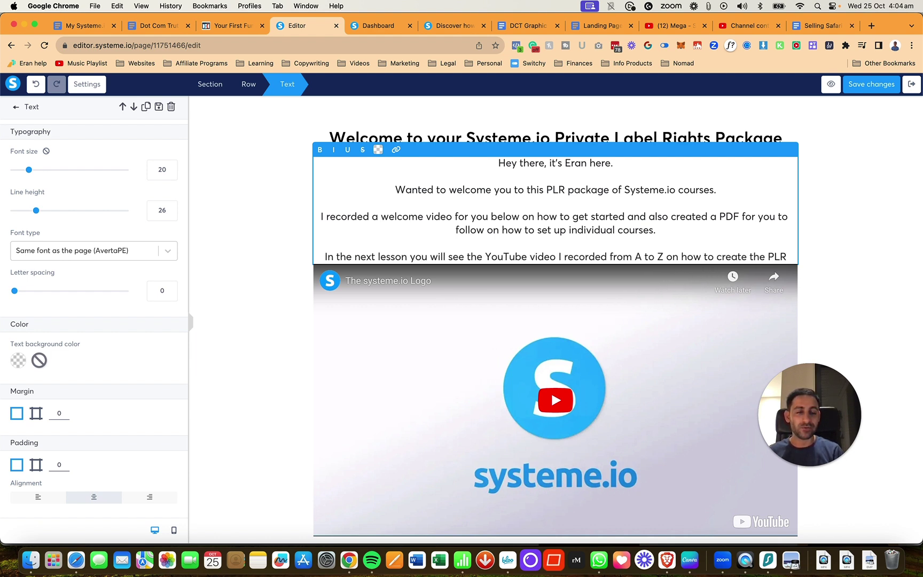
type(" course")
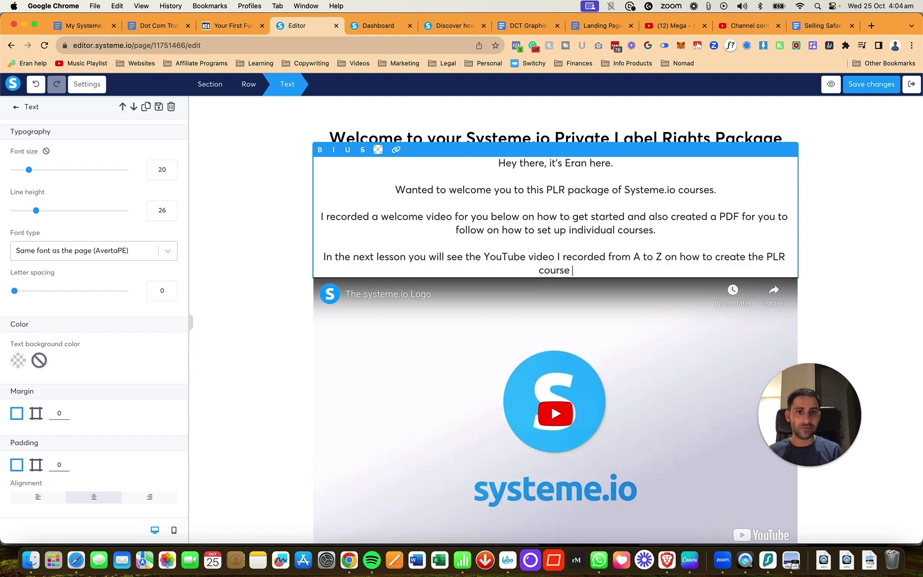
type(" that you are seeing in")
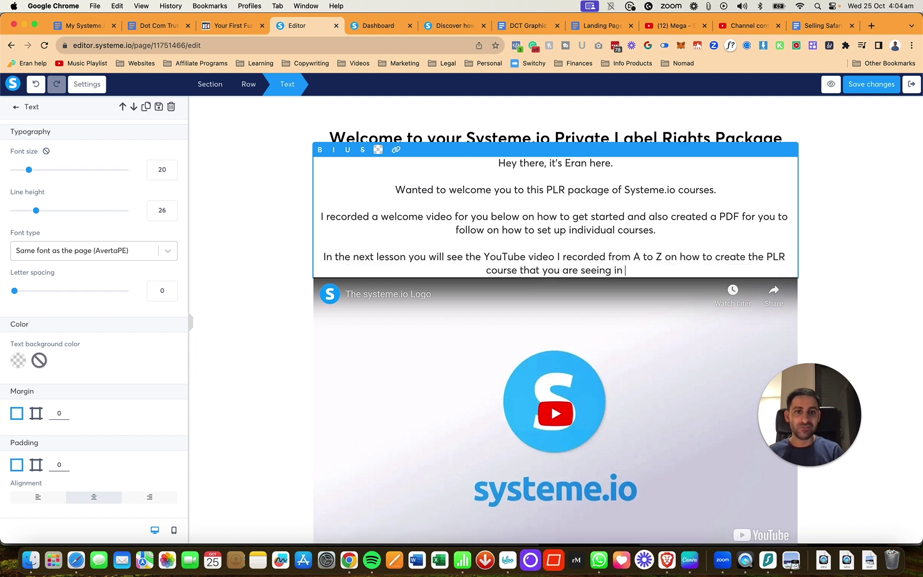
type(" front of you right no")
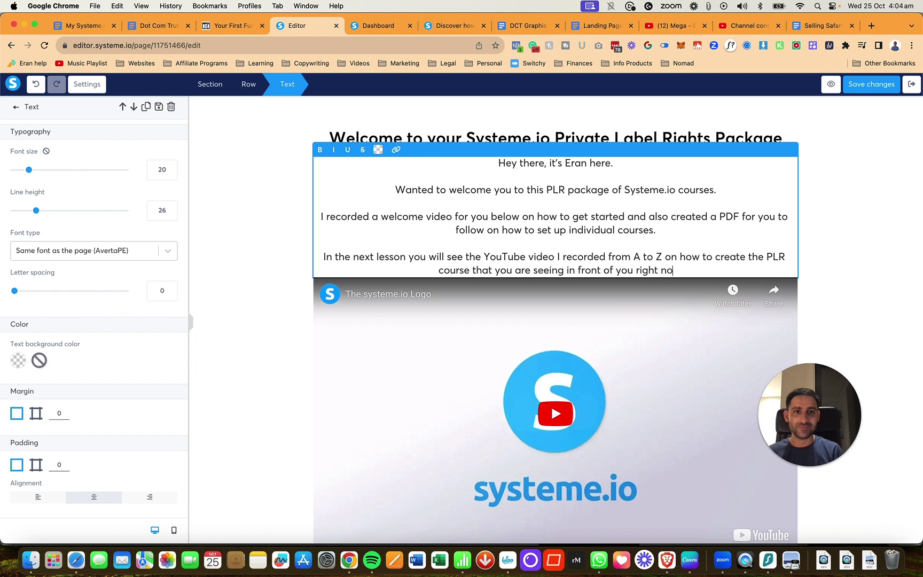
type("w :-)")
key("Return")
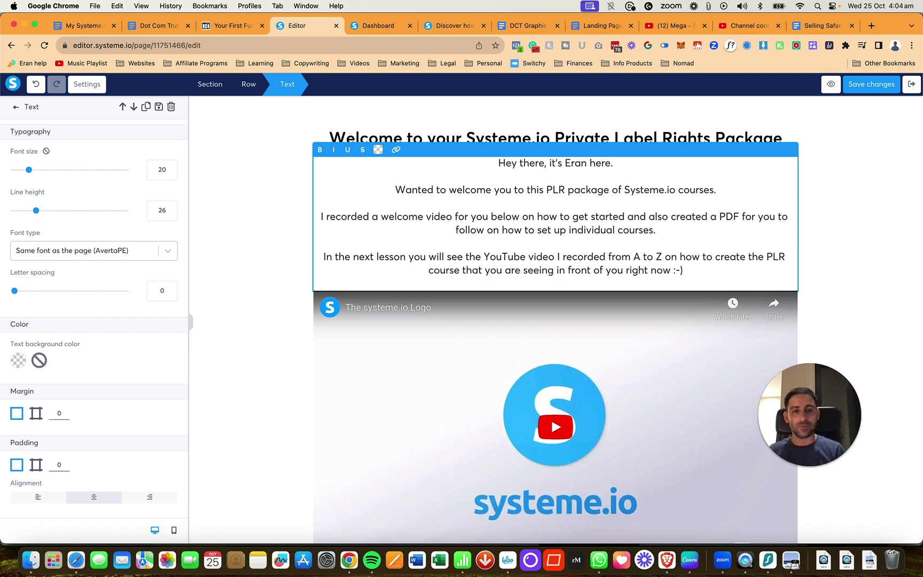
key("BackSpace")
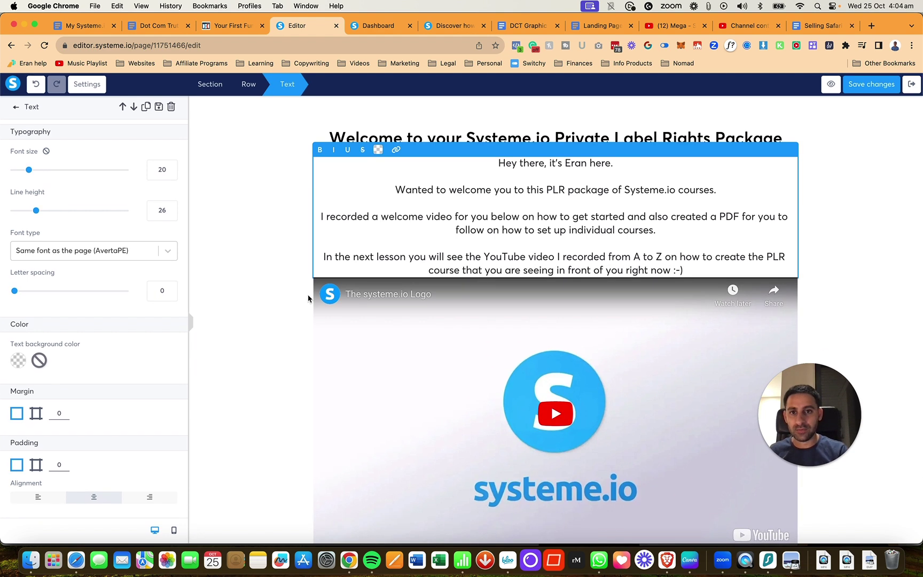
Set the margin of the video below the intro text to 30
left_click(309, 298)
left_click(334, 306)
scroll(86, 408, "down", 5)
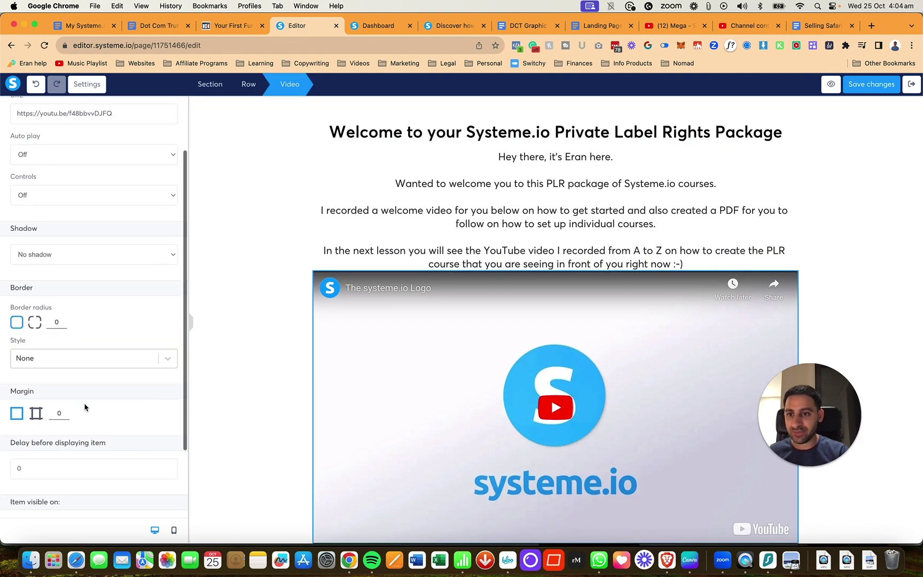
left_click(58, 411)
type("30")
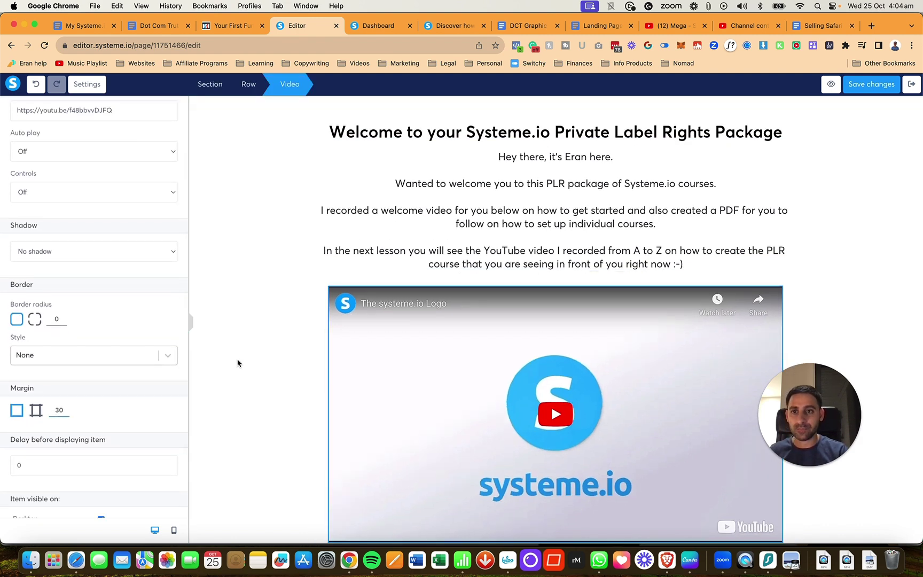
left_click(238, 363)
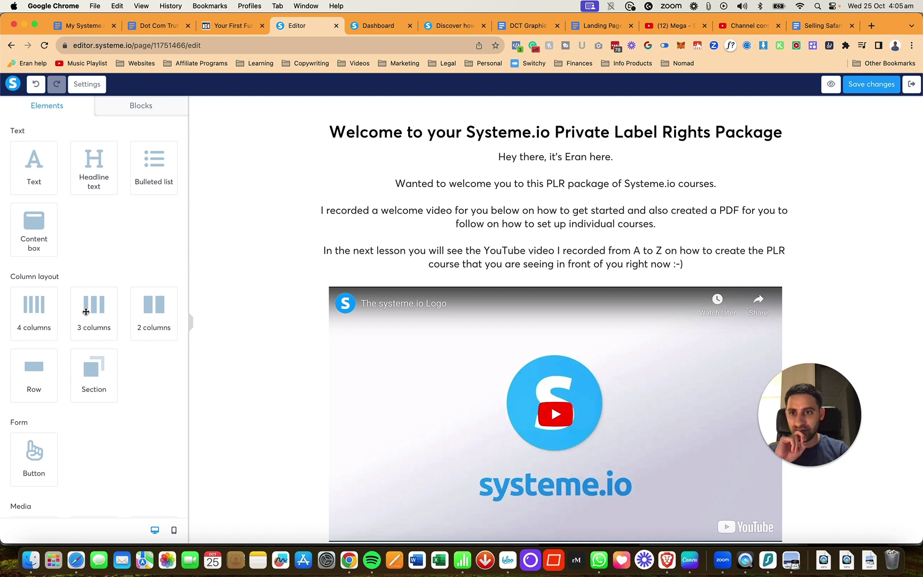
Insert a three-column row between the intro text and the video, and open the library of saved blocks
left_click_drag(86, 312, 540, 269)
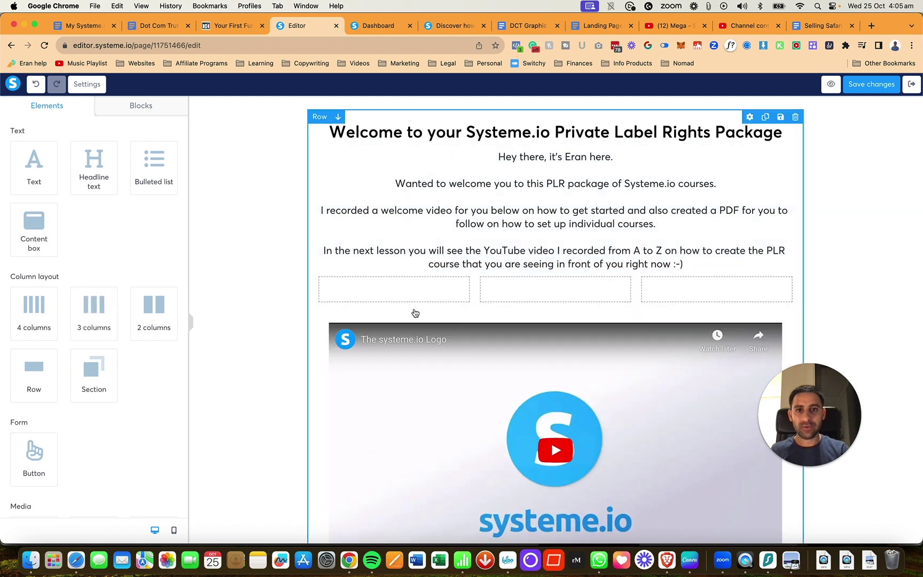
left_click(136, 110)
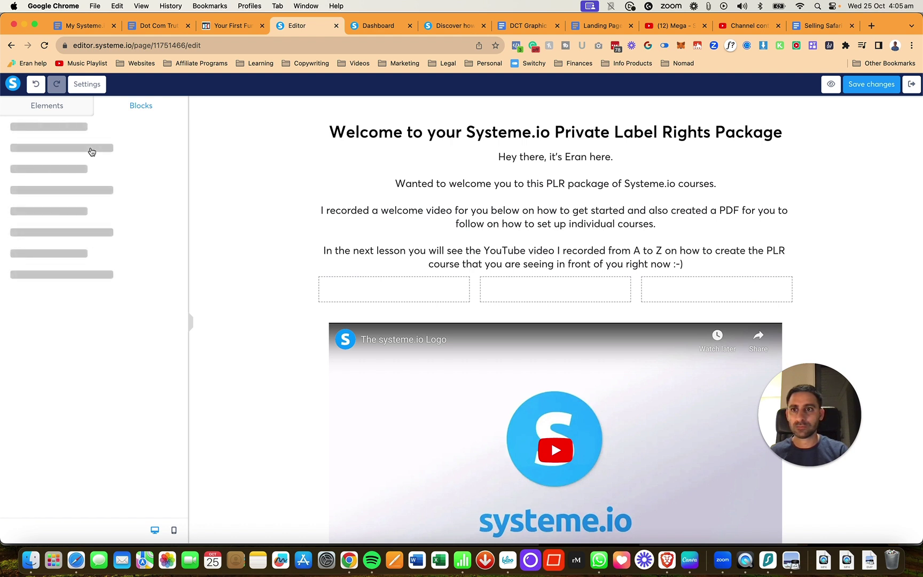
left_click(876, 28)
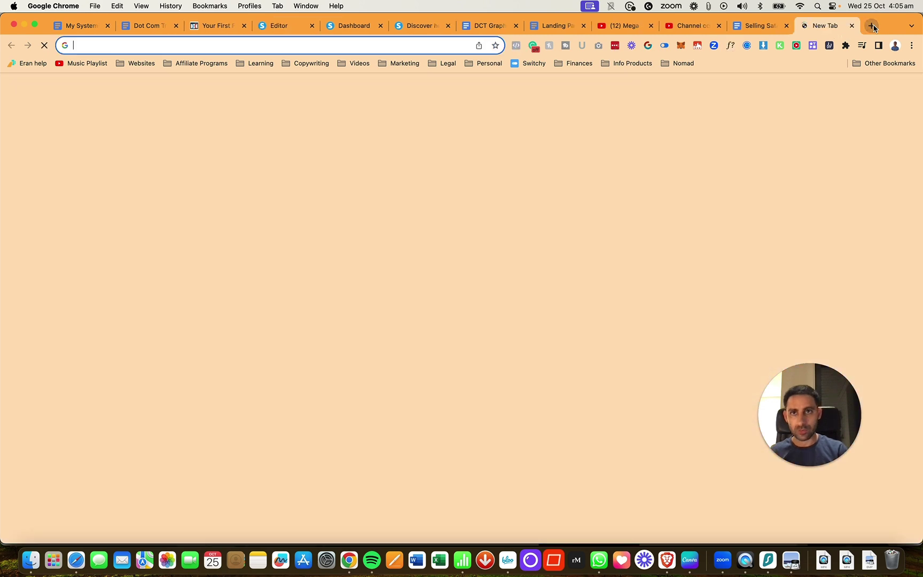
type("eran.link")
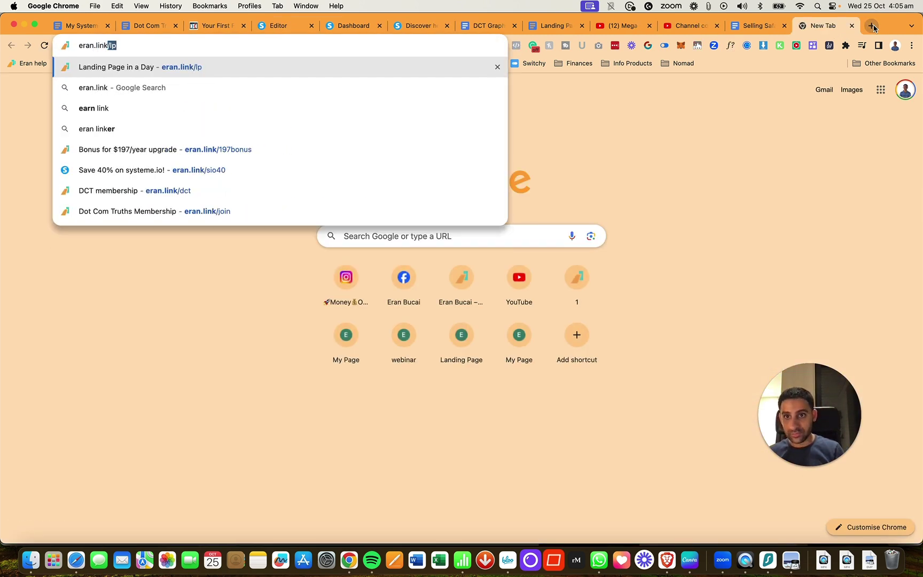
key("Down")
key("Down")
key("Down")
key("Down")
key("super+a")
key("super+c")
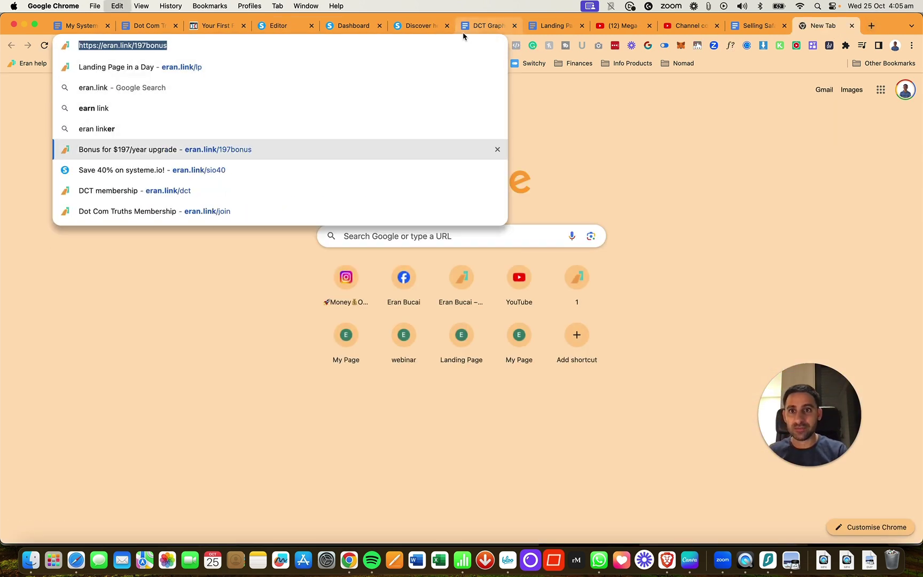
Return to the lesson editor, search the saved blocks for "button" and place the FAQ DCT summit VIP upsell CTA button in the first column
left_click(350, 25)
left_click(281, 28)
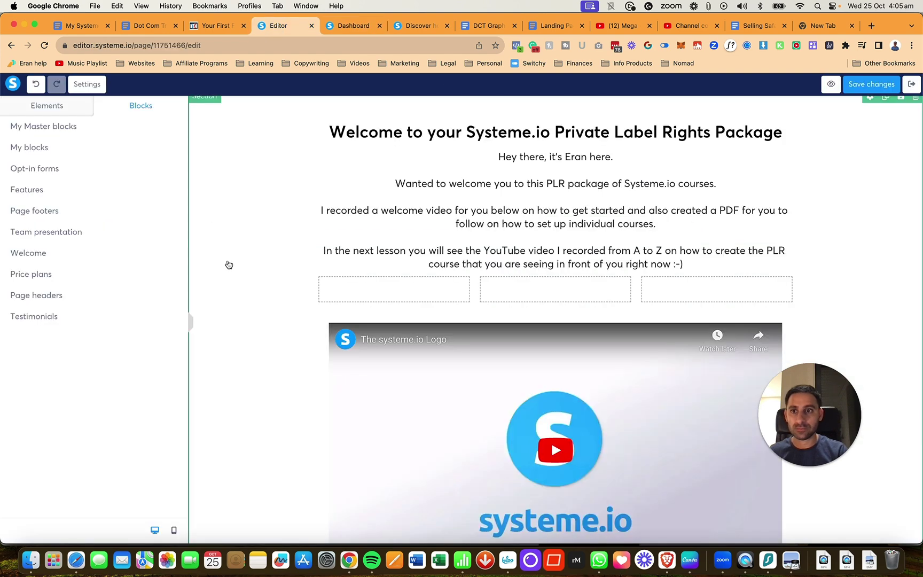
left_click(59, 150)
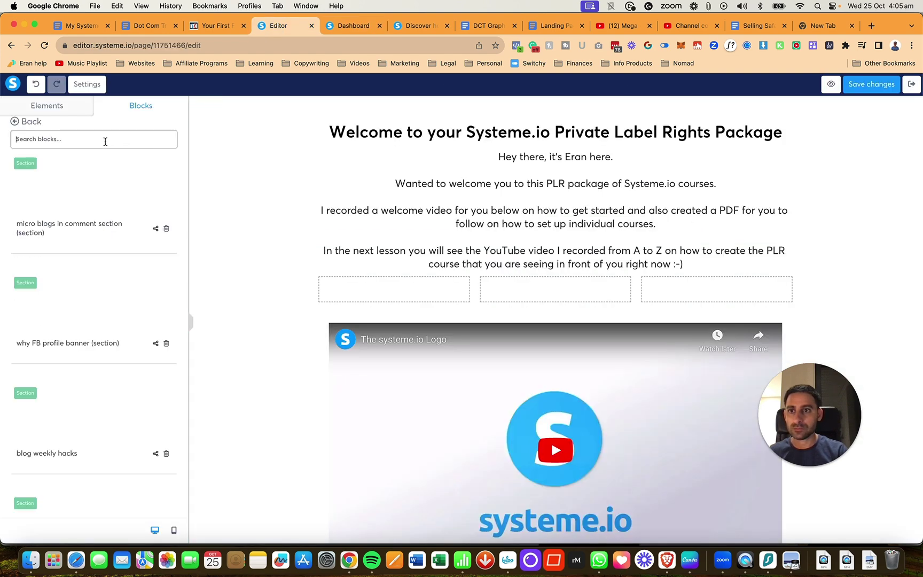
left_click(106, 140)
type("button")
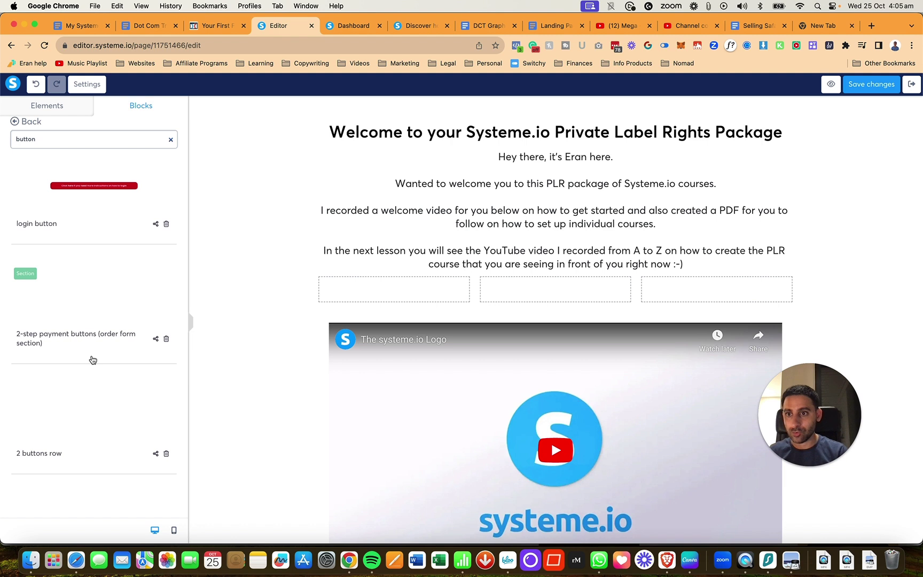
scroll(93, 360, "down", 10)
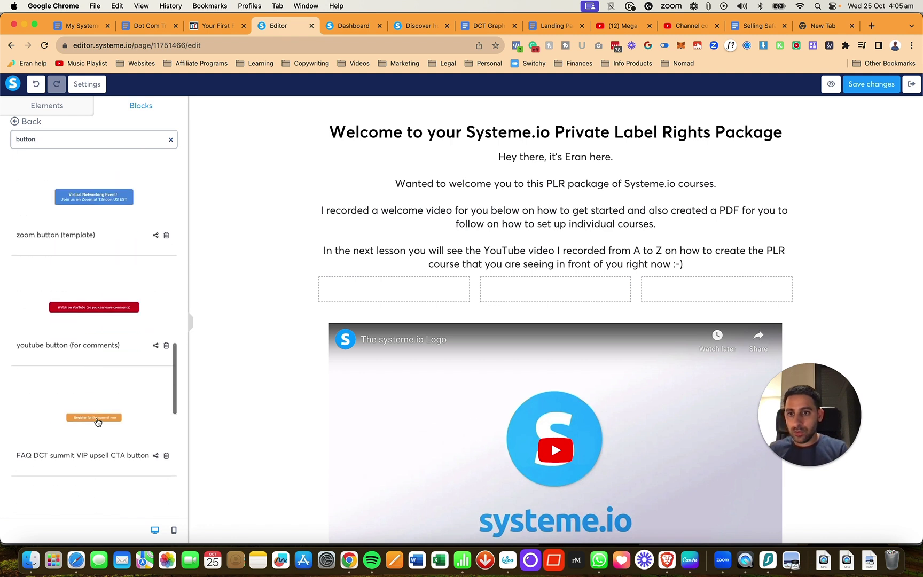
left_click_drag(98, 422, 392, 295)
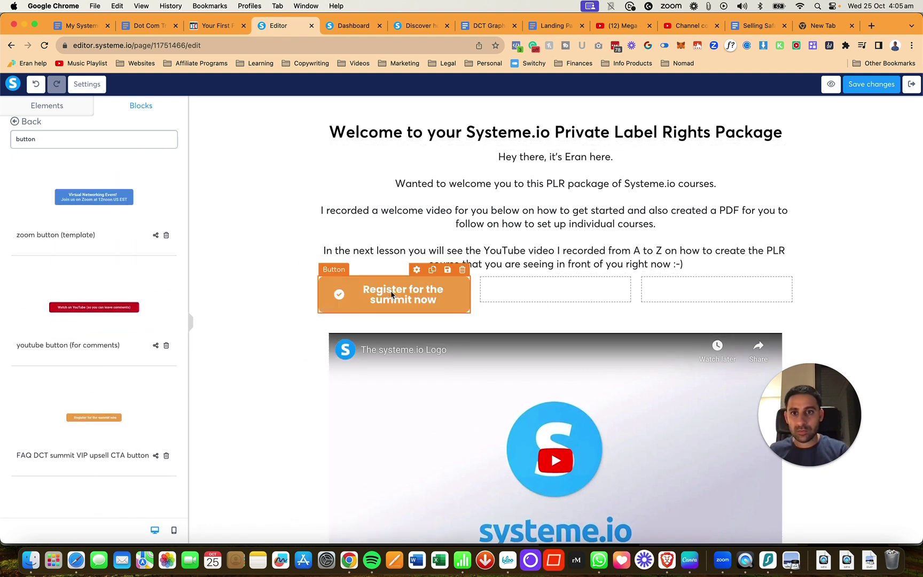
left_click(392, 295)
left_click(102, 187)
key("super+a")
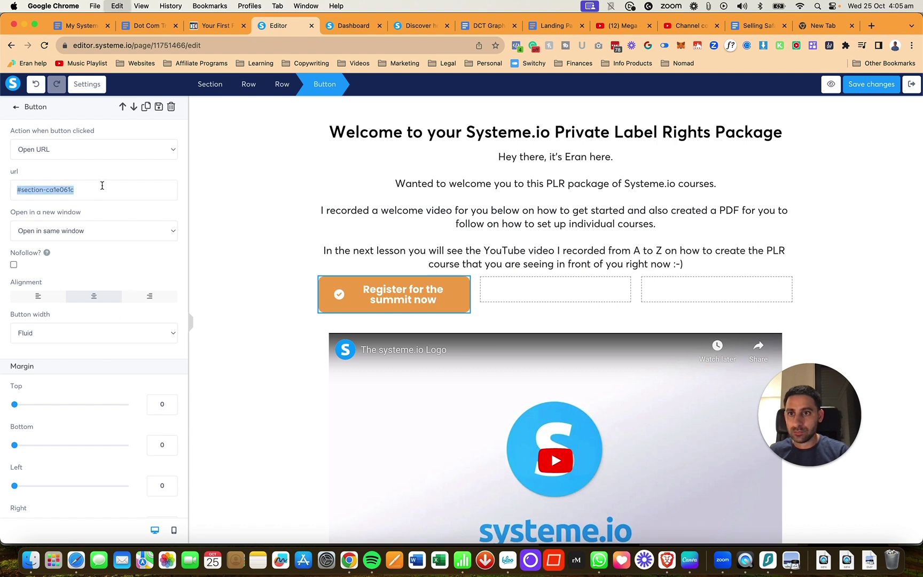
type("https://eran.link/197bonus")
left_click(120, 231)
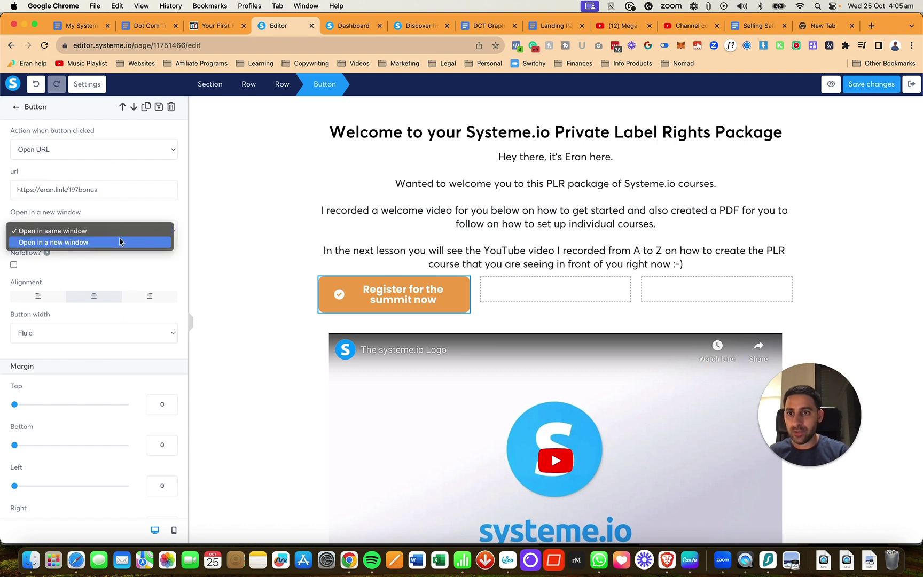
left_click(121, 241)
Remove the check-circle icon before the button text and add the external-link icon after it
scroll(163, 278, "down", 10)
scroll(155, 280, "down", 4)
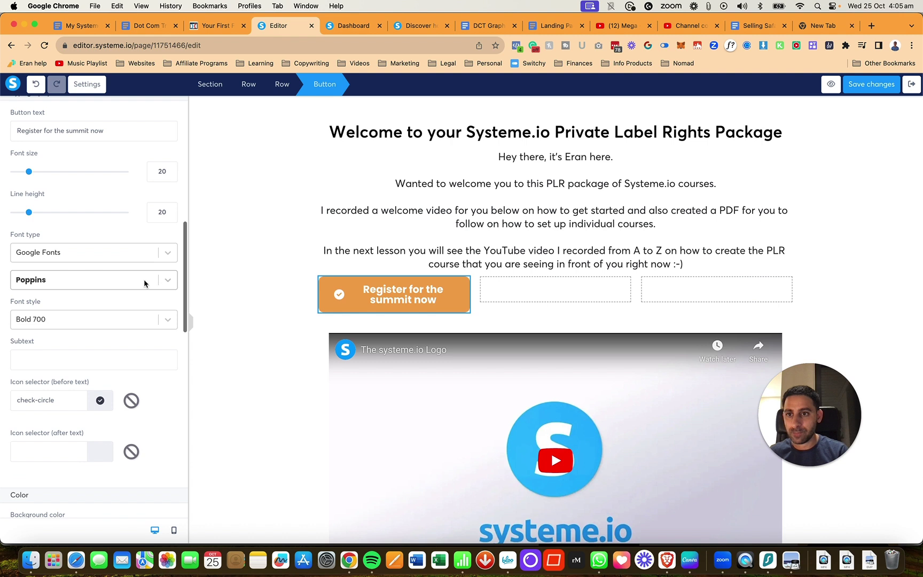
left_click(131, 330)
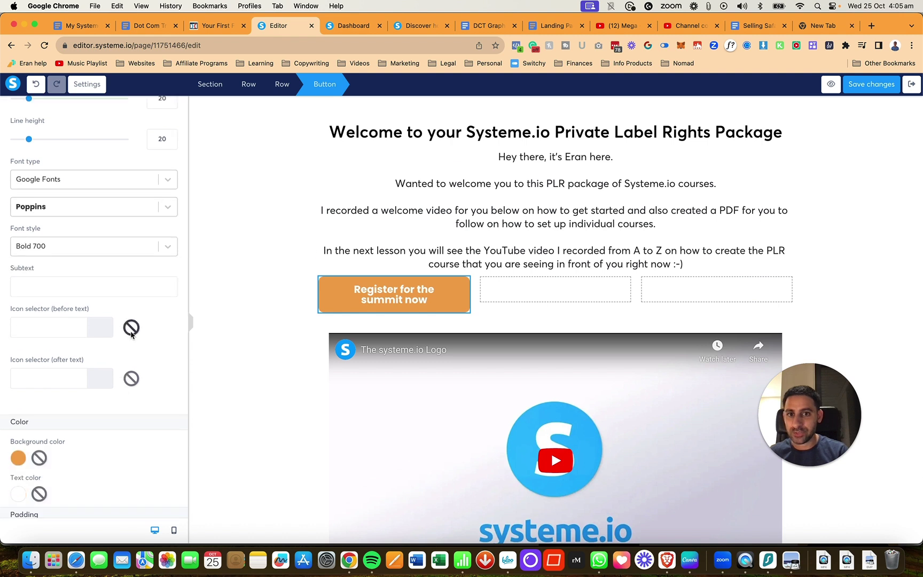
left_click(61, 384)
type("link")
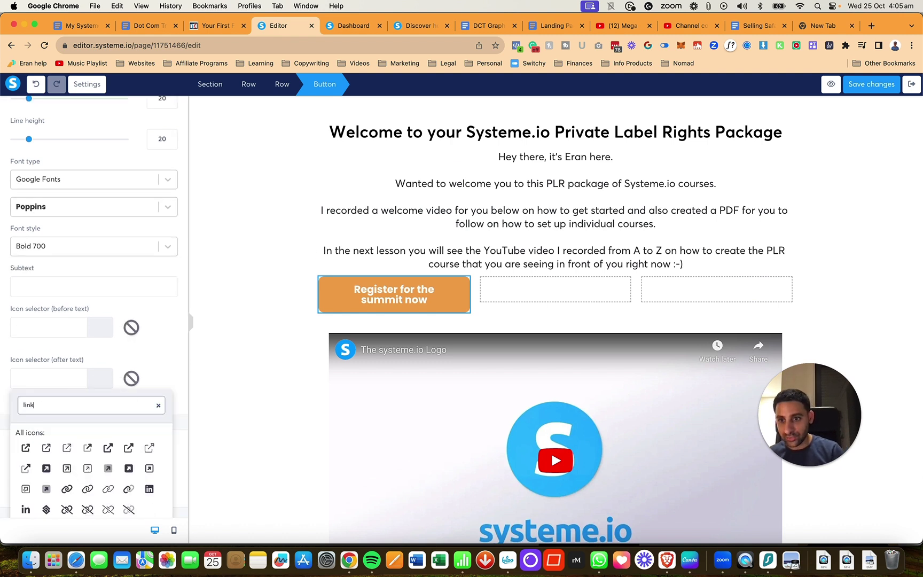
left_click(67, 448)
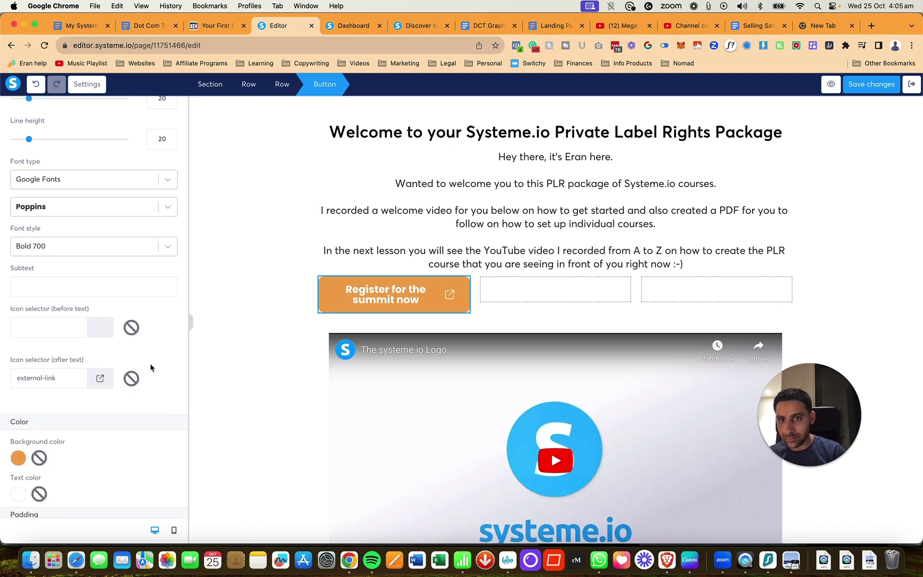
Give the button a hard shadow and set its width to Fill width
scroll(151, 369, "down", 6)
scroll(152, 393, "down", 4)
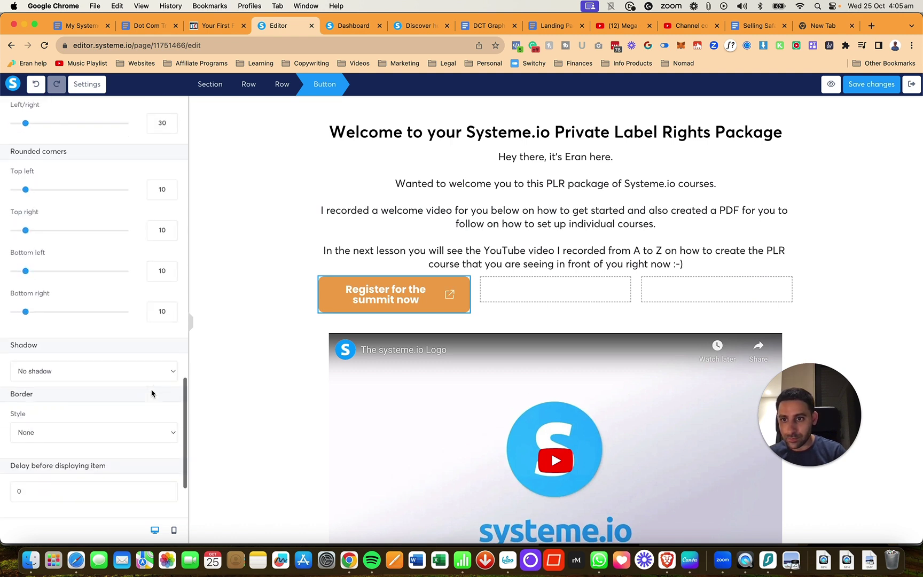
left_click(142, 375)
left_click(130, 404)
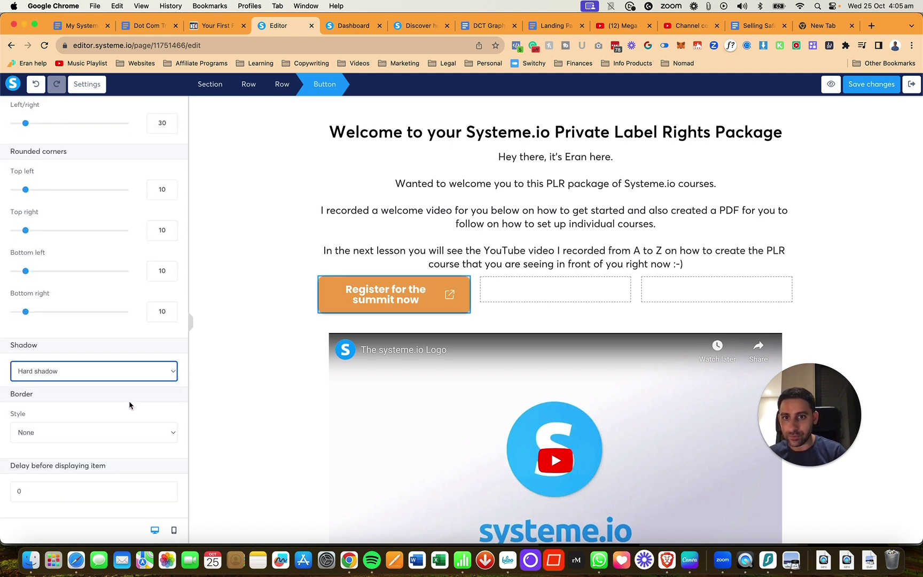
scroll(131, 404, "up", 10)
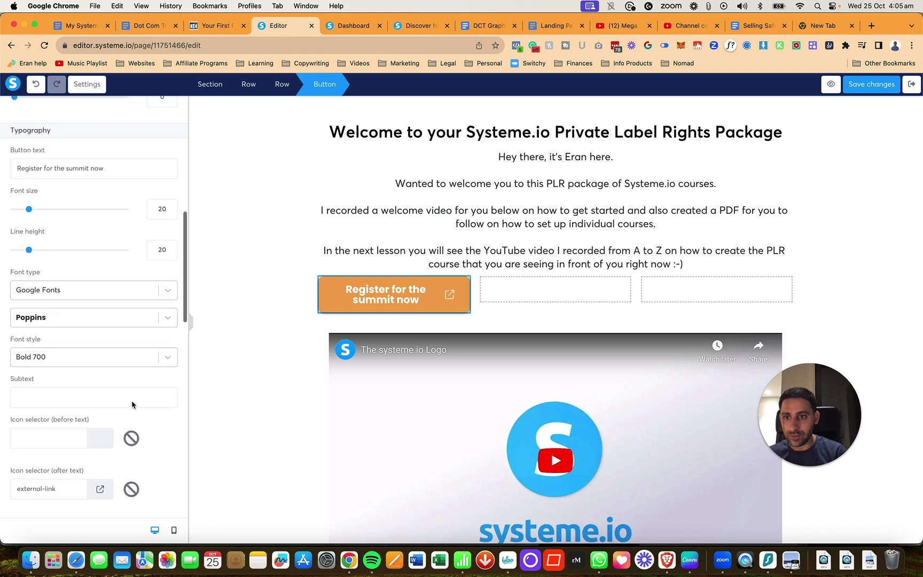
scroll(132, 404, "up", 10)
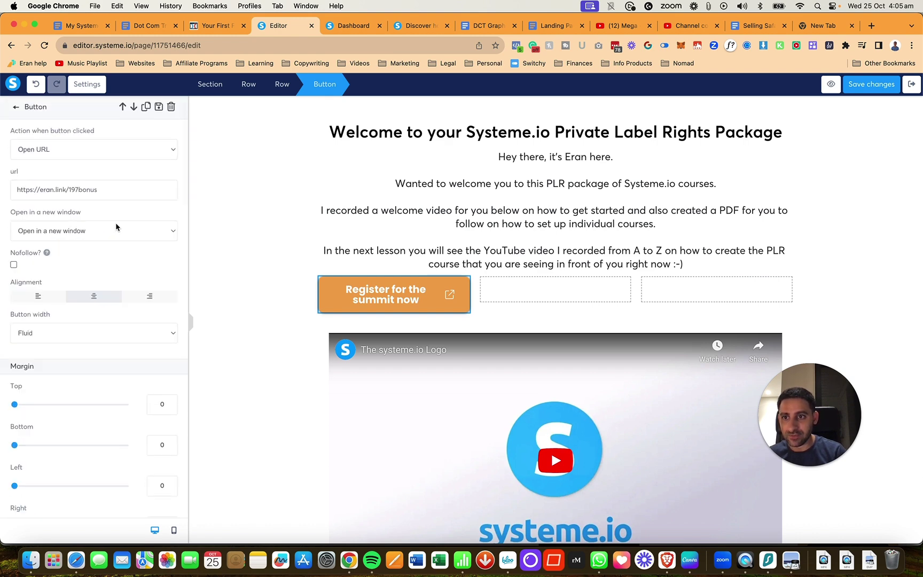
left_click(87, 340)
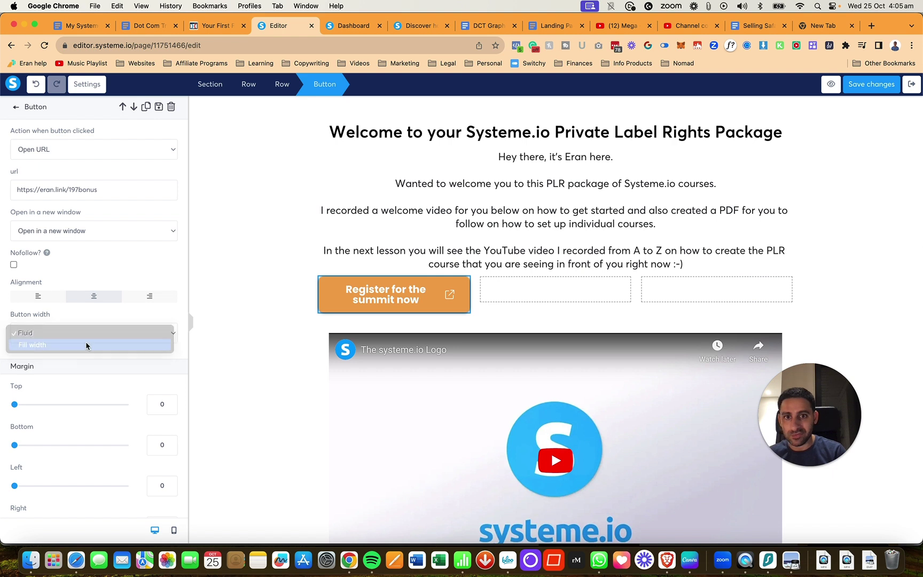
left_click(86, 345)
Reduce the button's font size to 17
scroll(88, 373, "down", 5)
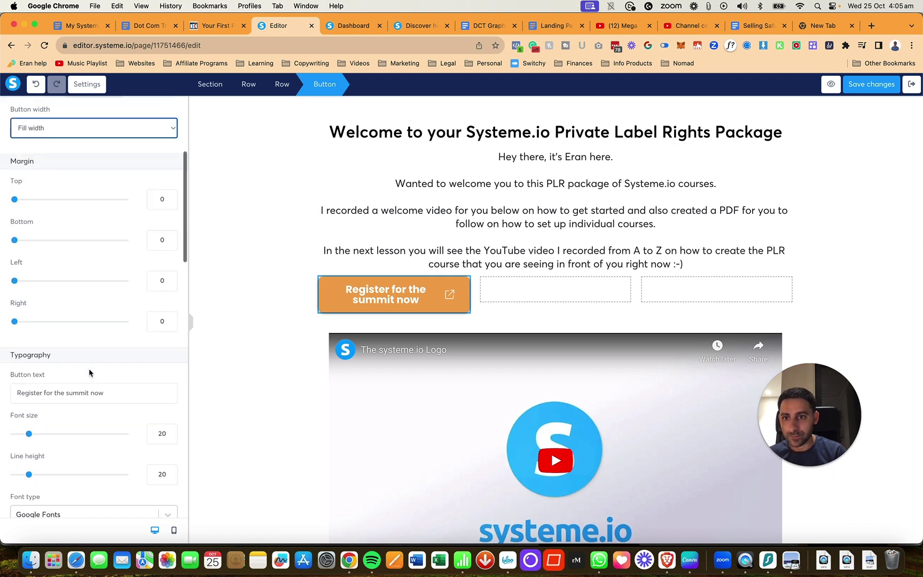
scroll(89, 373, "down", 3)
left_click(170, 367)
left_click(170, 367)
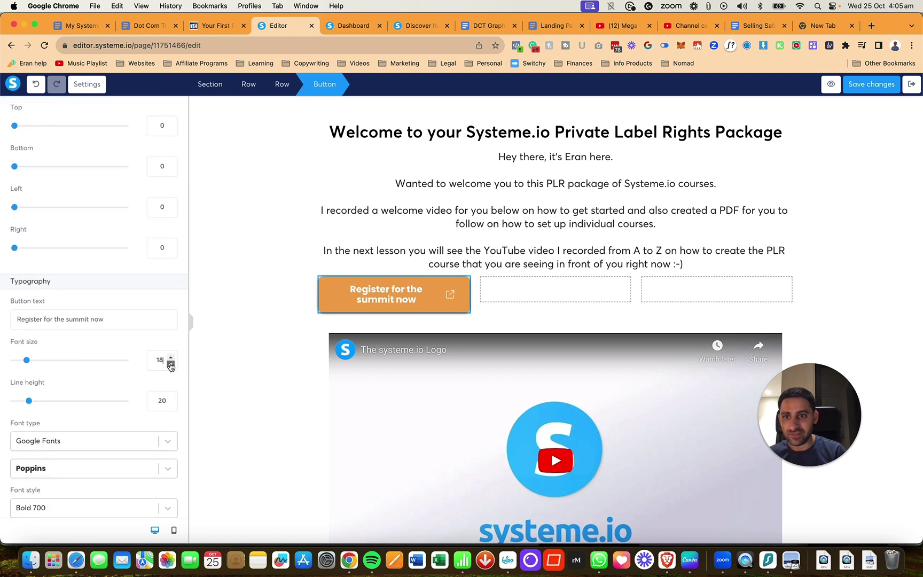
left_click(170, 367)
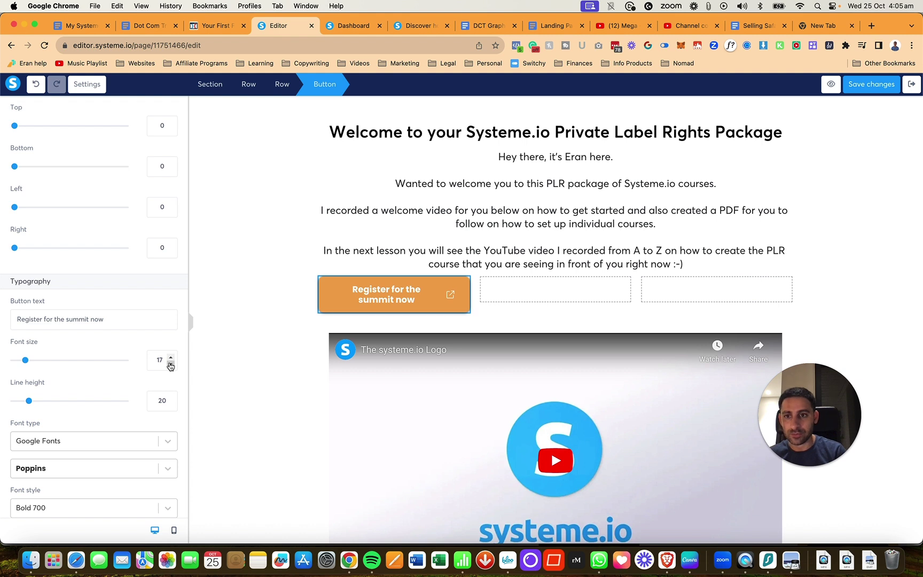
Change the button text to "Bonus for using my Systeme.io affiliate link" and reduce its font size by one more increment
key("super+a")
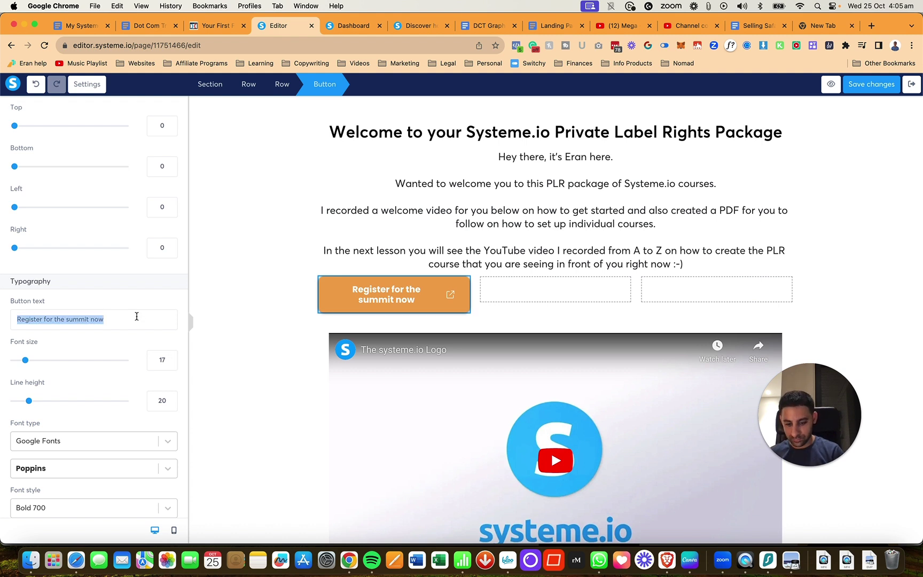
type("Bonus")
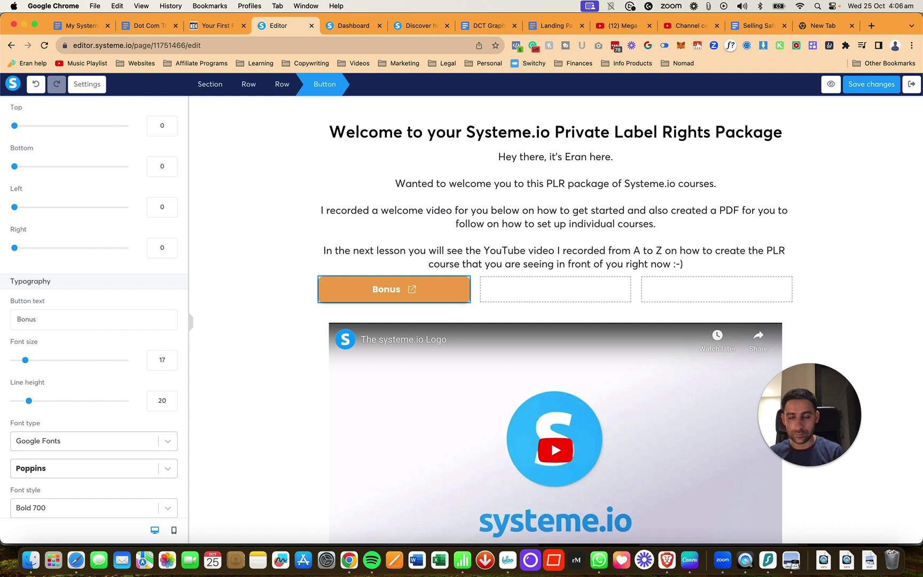
type(" for using my")
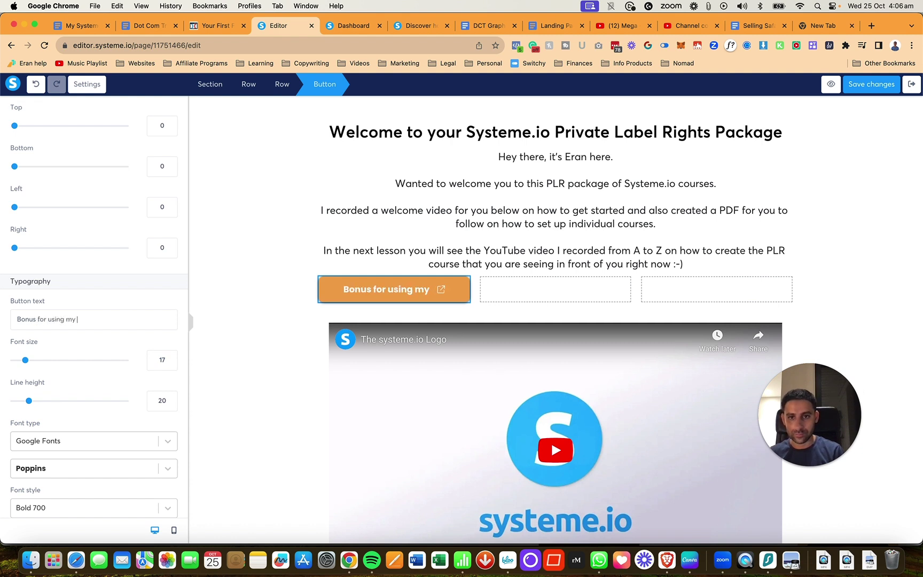
type(" paid")
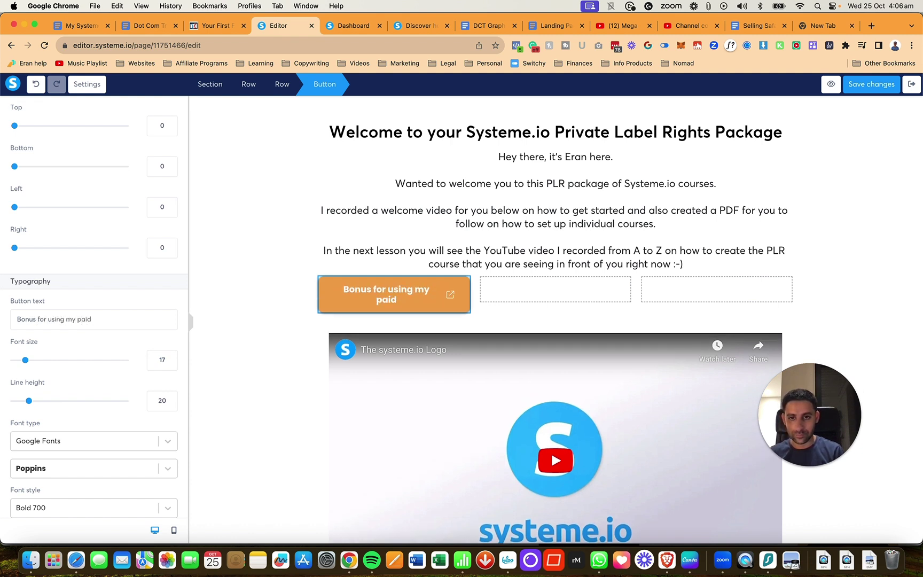
key("BackSpace")
key("BackSpace")
key("BackSpace")
key("BackSpace")
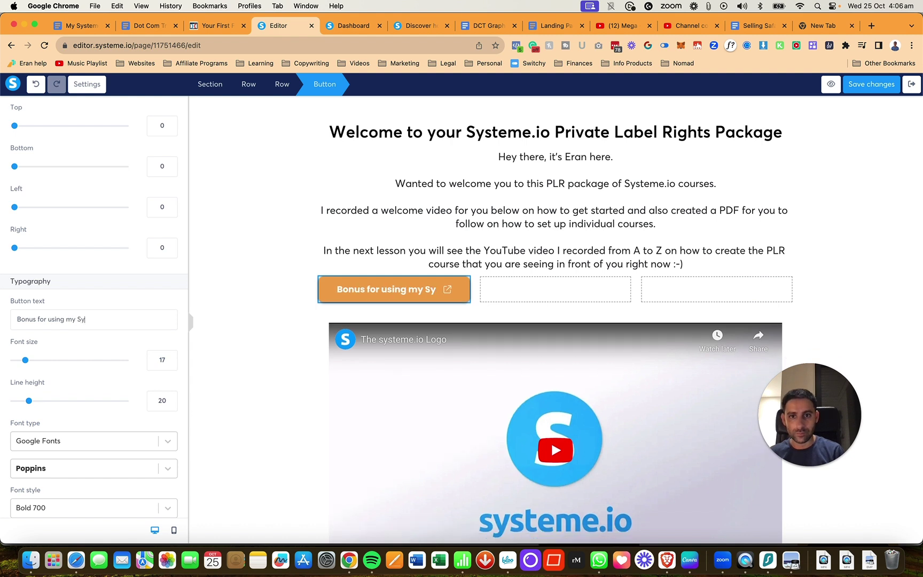
type("Systeme.io affiliate link")
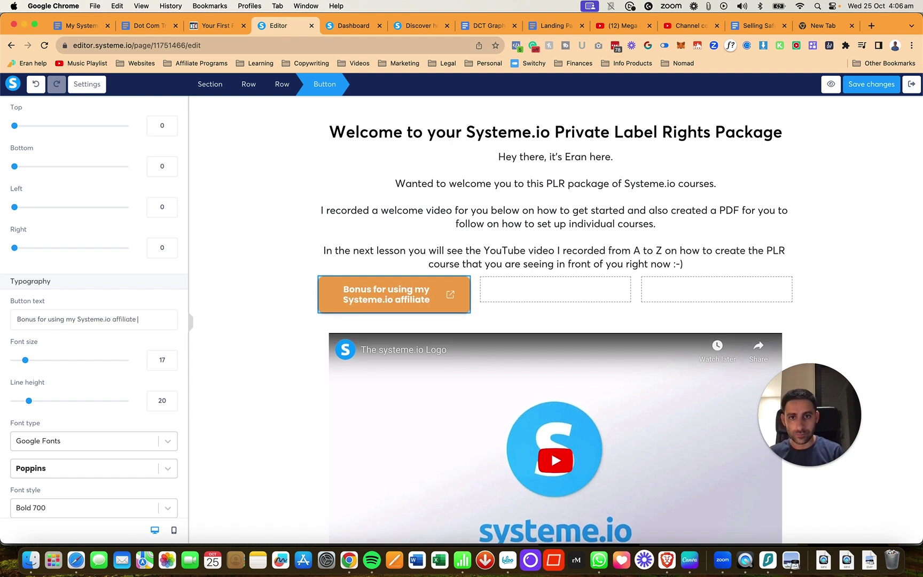
left_click(170, 365)
left_click(267, 329)
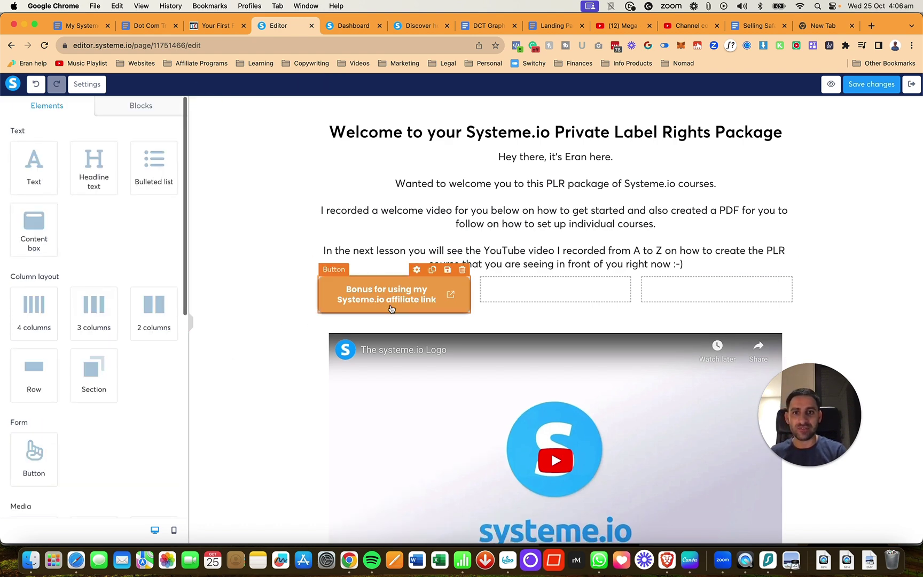
Duplicate the bonus button, move the copy into the middle column and open the copy's settings
left_click(433, 270)
left_click_drag(428, 320, 521, 306)
left_click(549, 301)
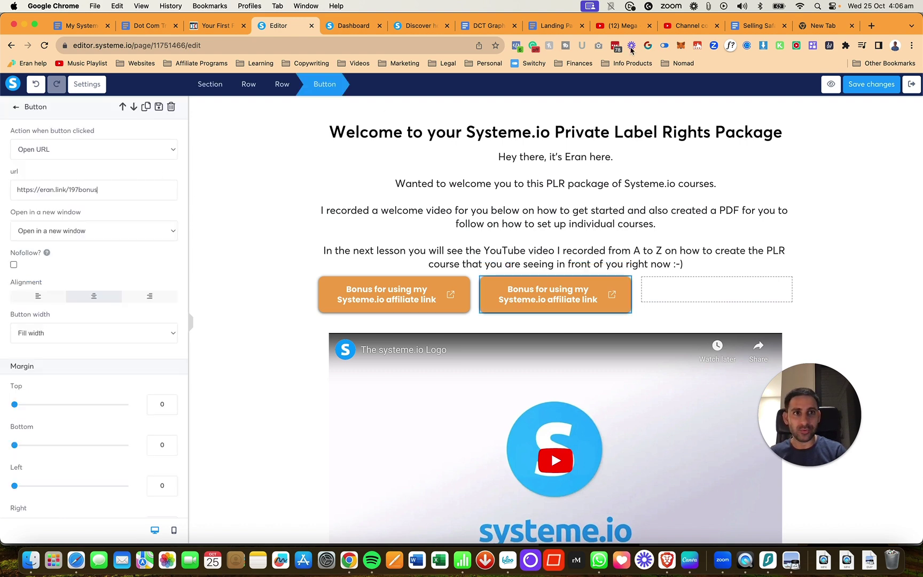
left_click(822, 26)
type("eran.i")
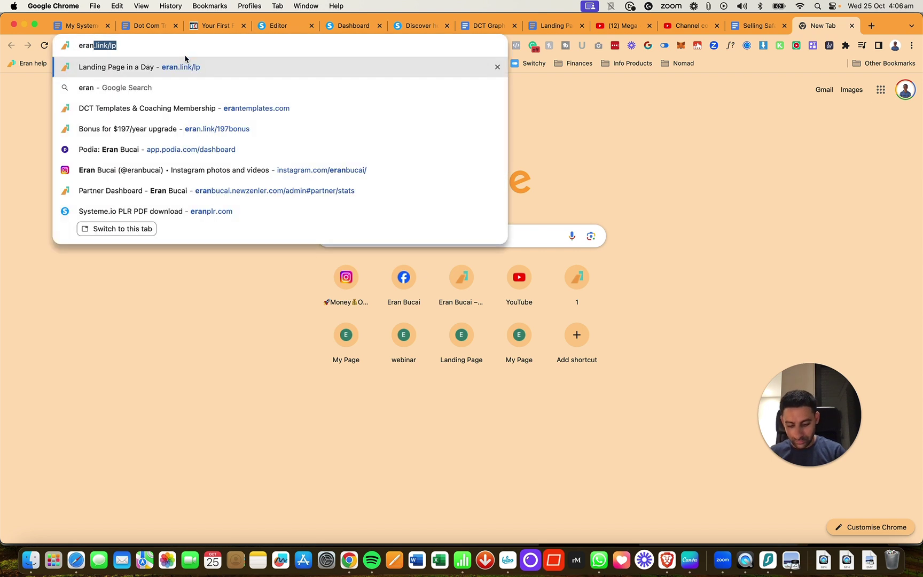
type("i")
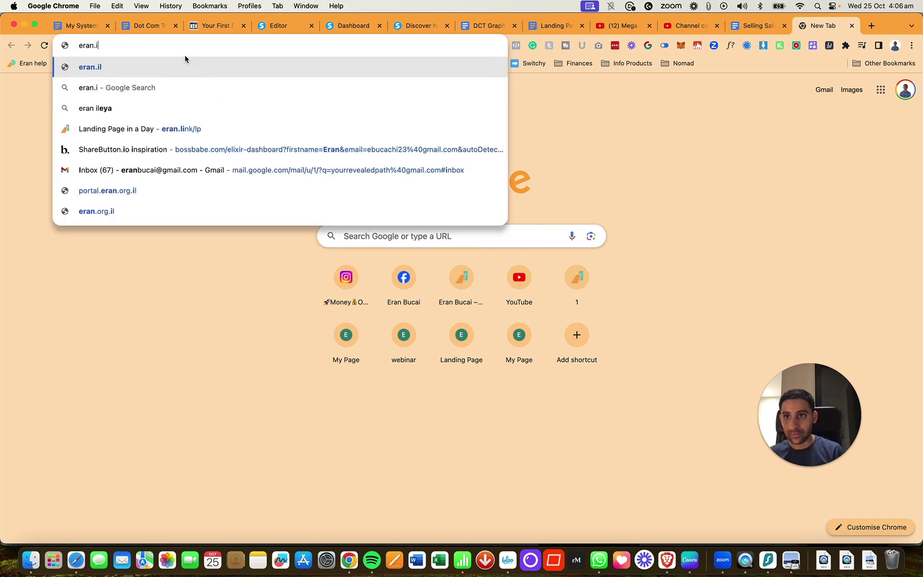
key("BackSpace")
type("link/group")
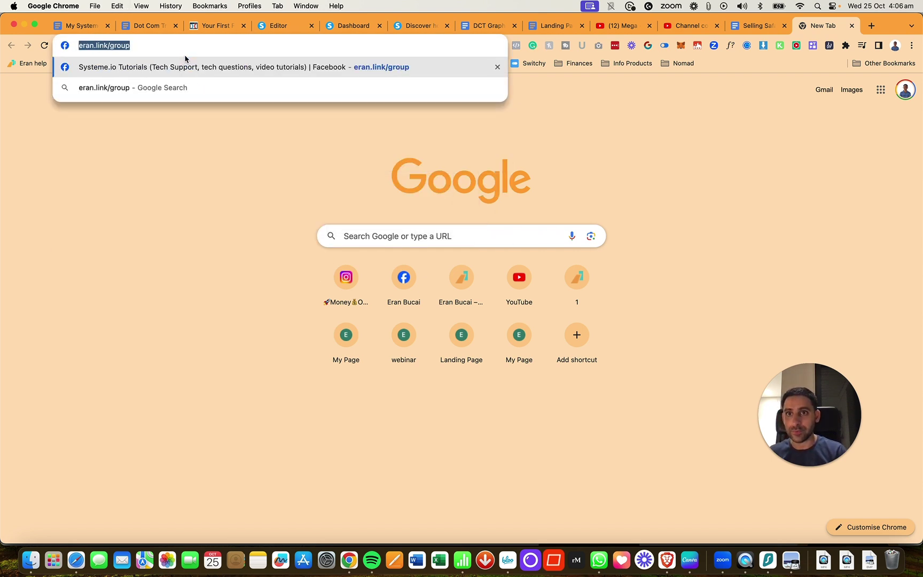
left_click(281, 26)
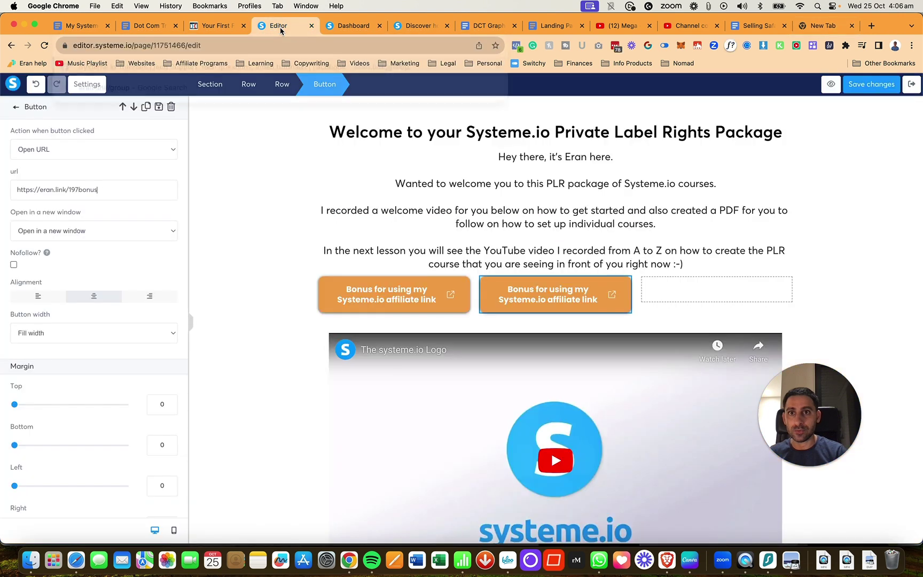
triple_click(118, 188)
type("https://eran.link/group")
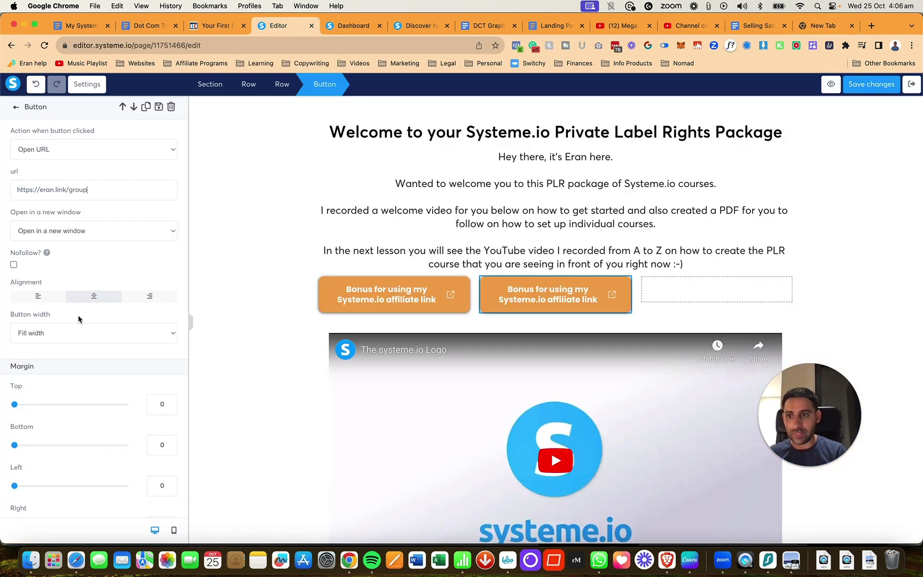
Change the middle button's background color to the default blue 4A90E2
scroll(78, 319, "down", 10)
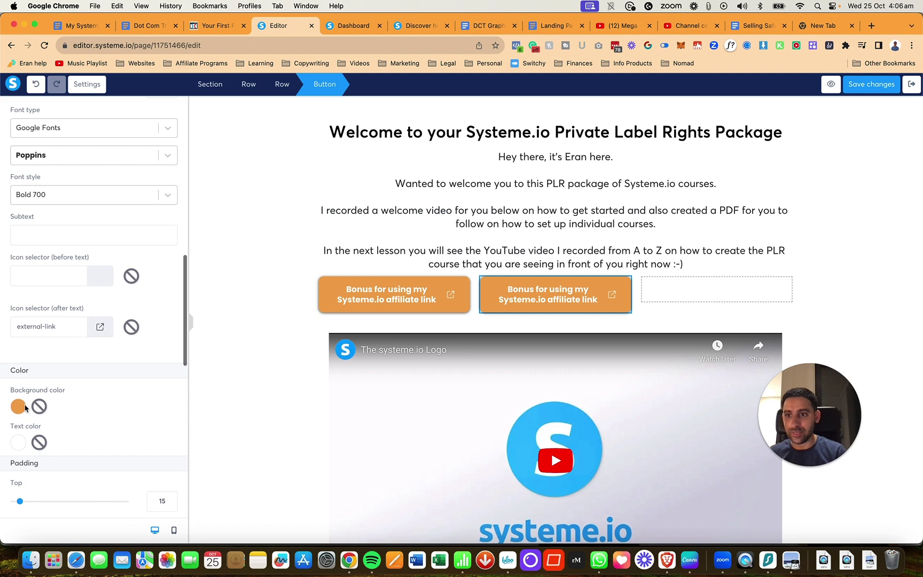
left_click(25, 409)
scroll(70, 426, "down", 1)
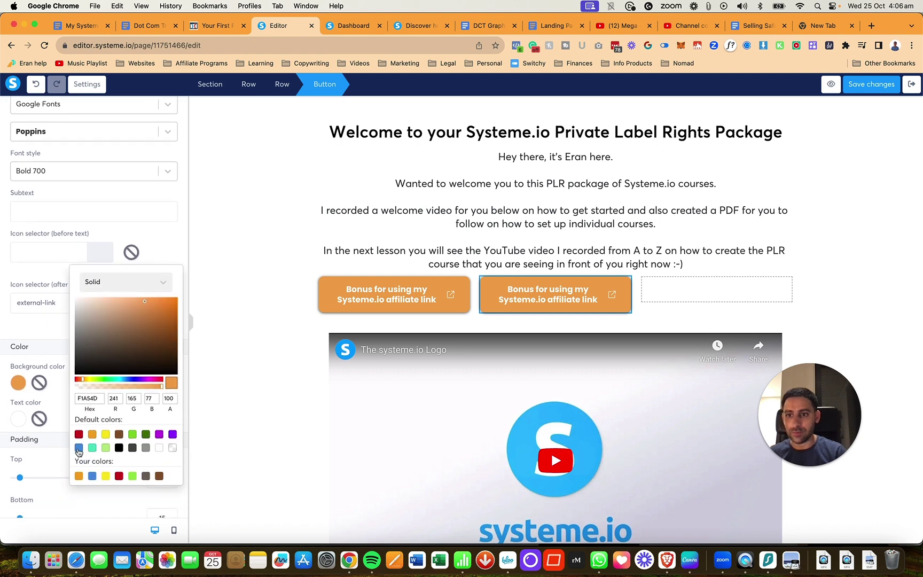
left_click(78, 449)
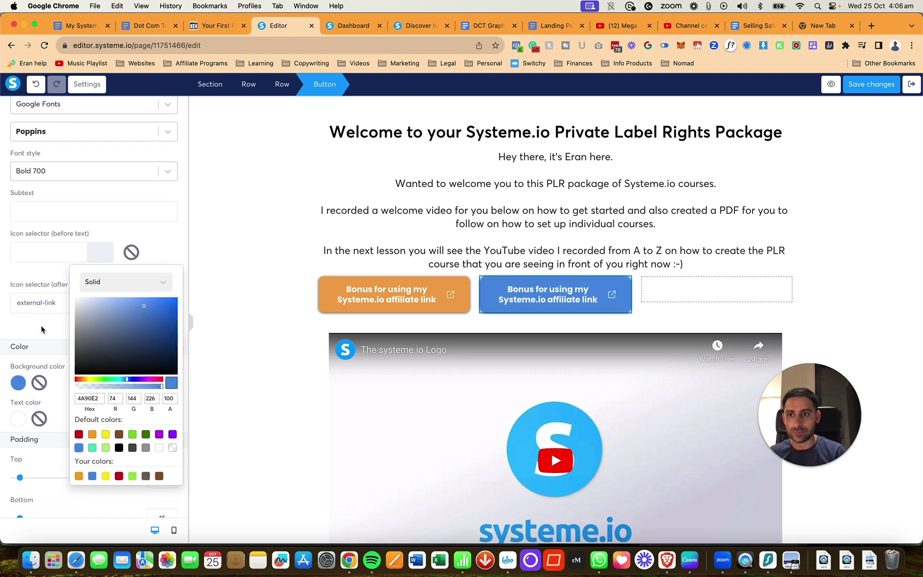
Change the middle button's text to "Systeme.io Tech Tutorial Free Facebook Group"
scroll(41, 324, "up", 10)
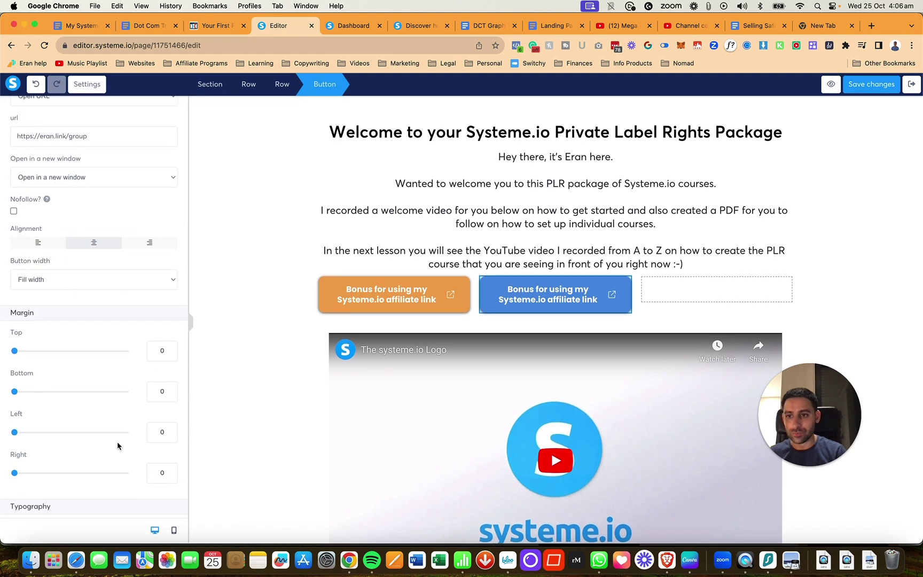
scroll(126, 488, "down", 3)
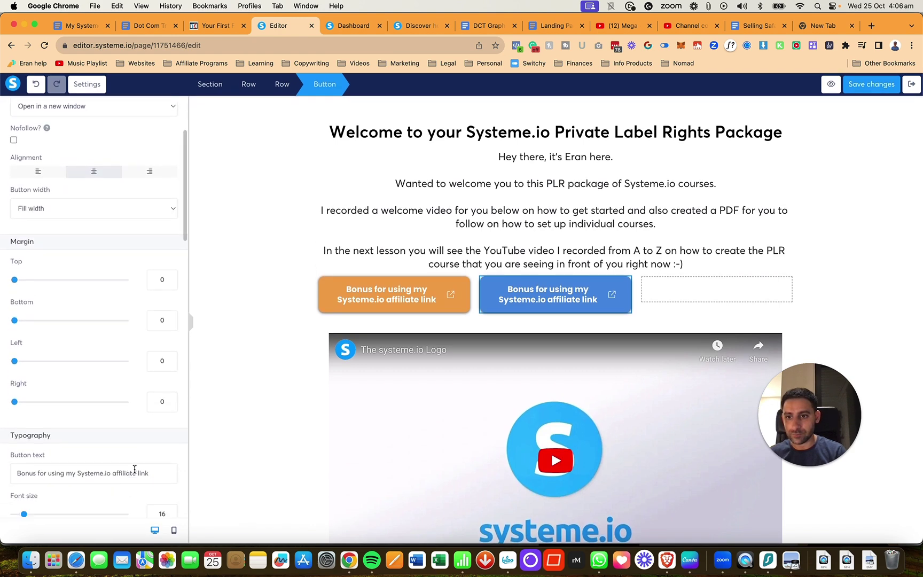
triple_click(134, 468)
type("Systeme.")
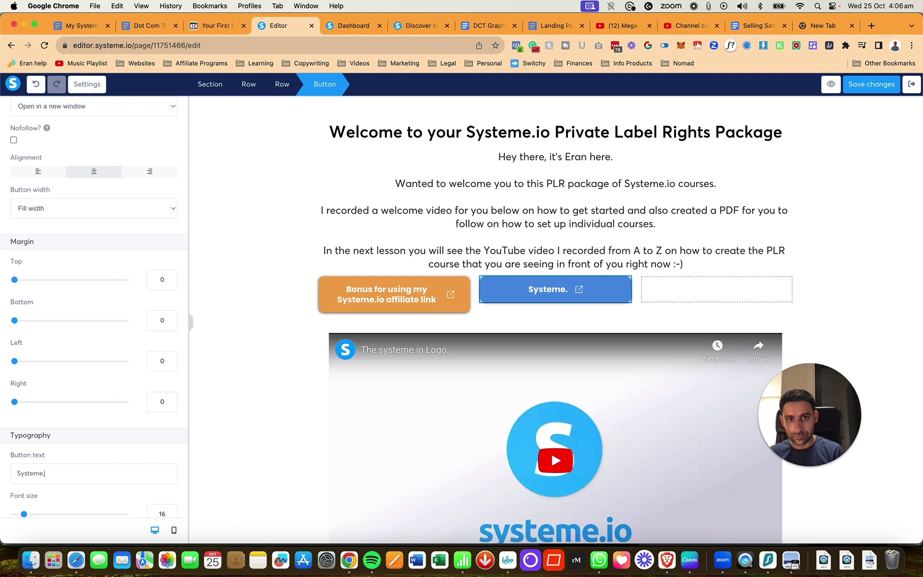
type("io Tech Tutorial Free F")
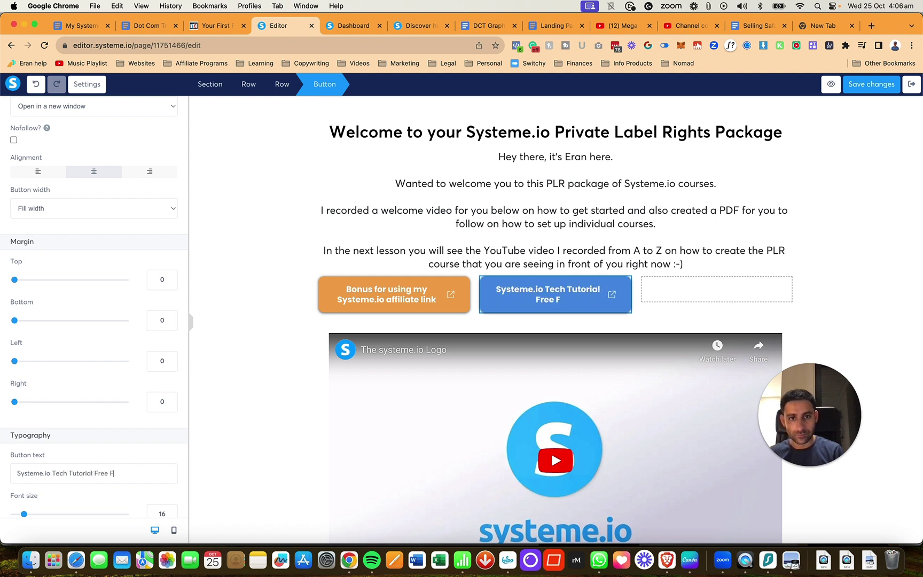
type("acebook Group")
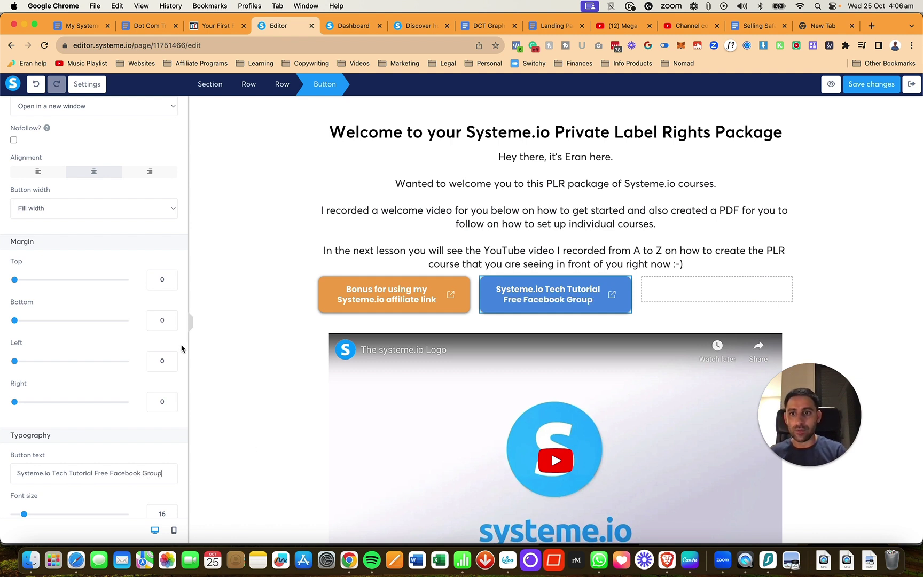
left_click_drag(550, 304, 694, 295)
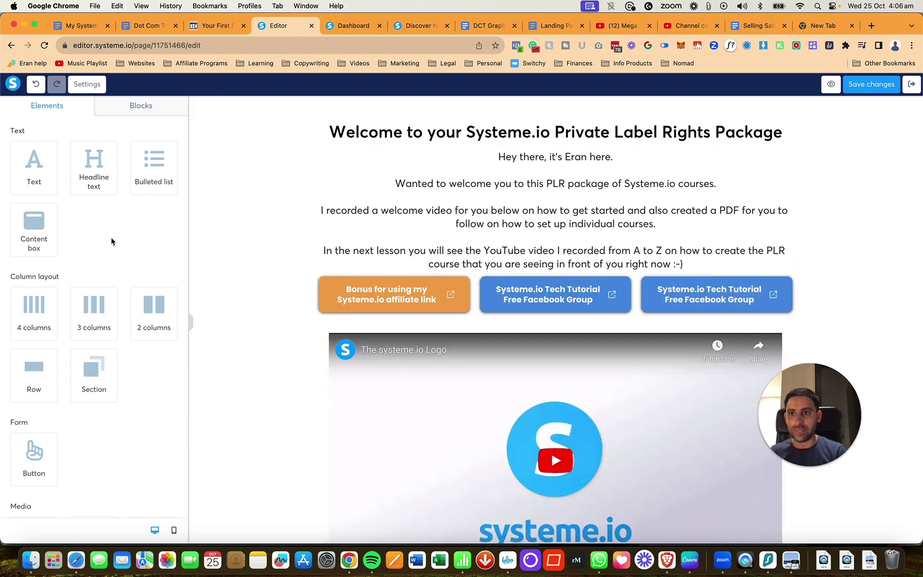
left_click(724, 289)
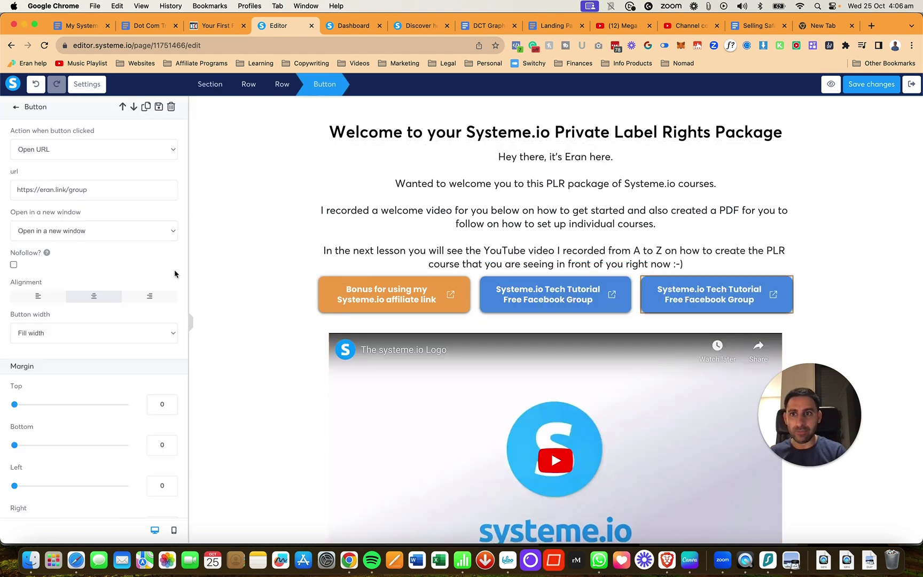
left_click(70, 190)
key("shift+super+Left")
key("Right")
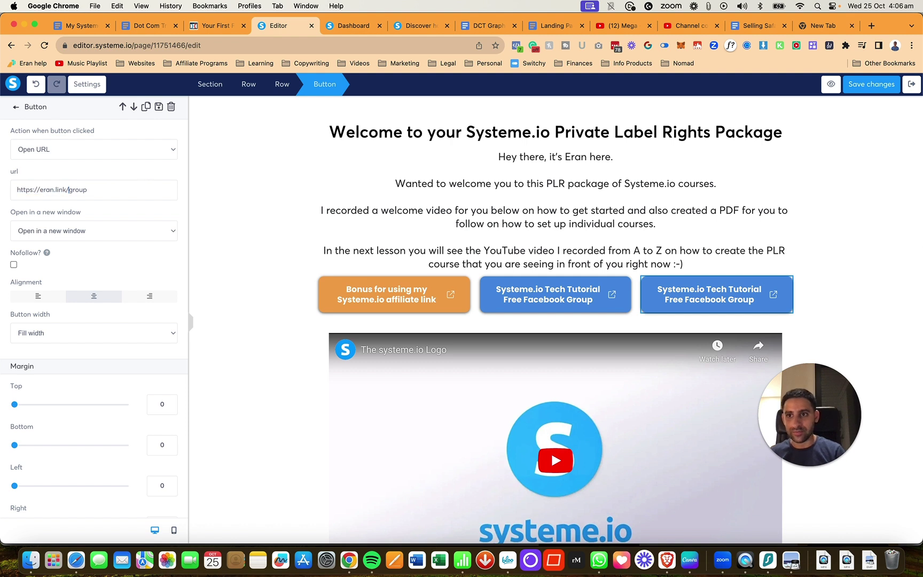
key("shift+super+Right")
type("dct")
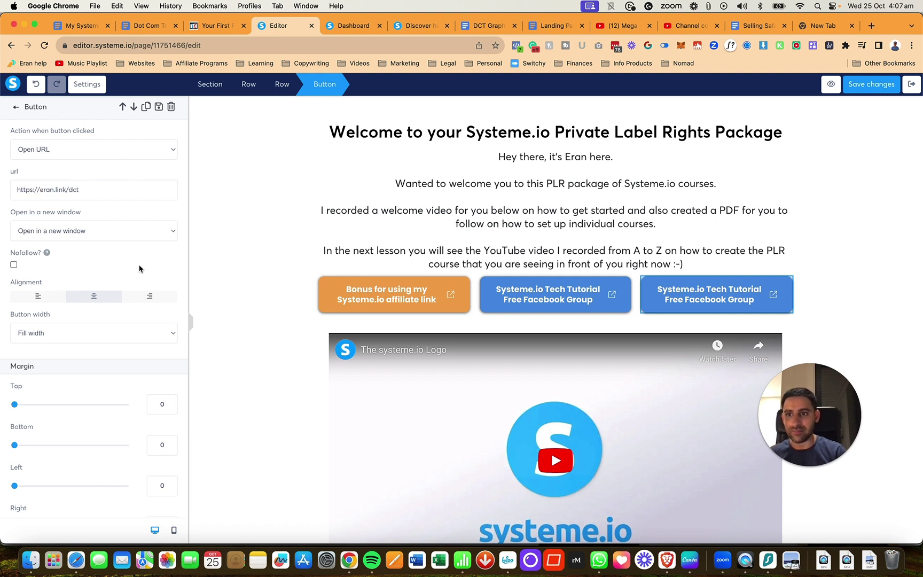
Try red and dark green as the third button's background color, settling on the default light green 7ED321
scroll(139, 268, "down", 15)
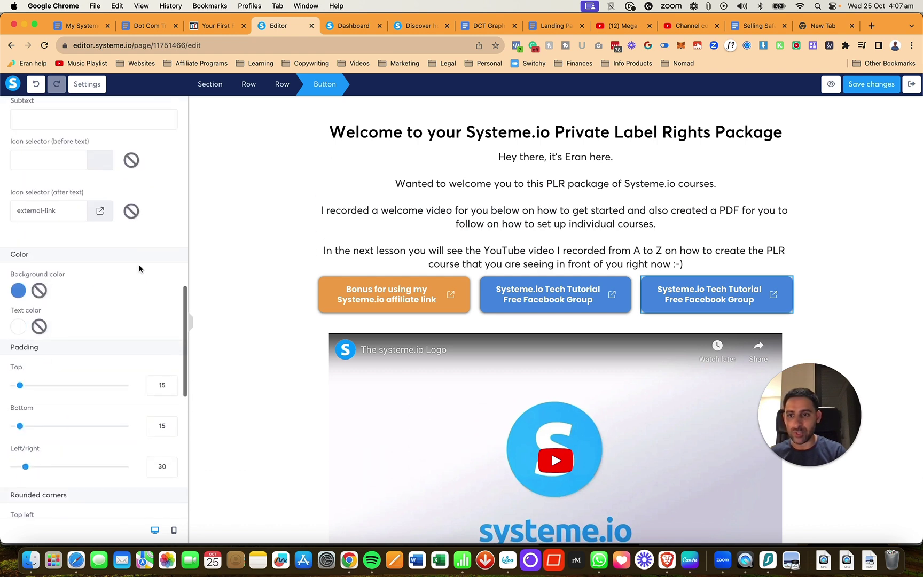
left_click(19, 292)
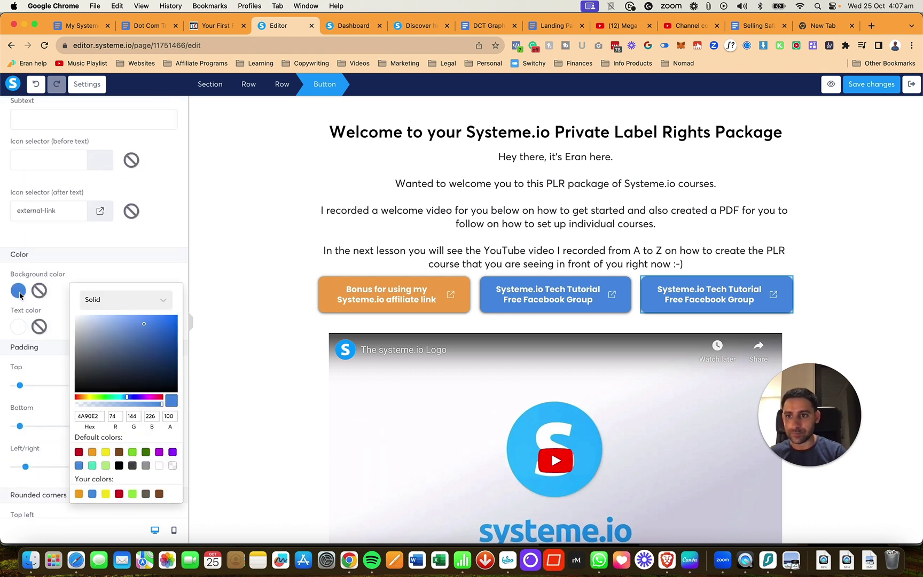
left_click(79, 452)
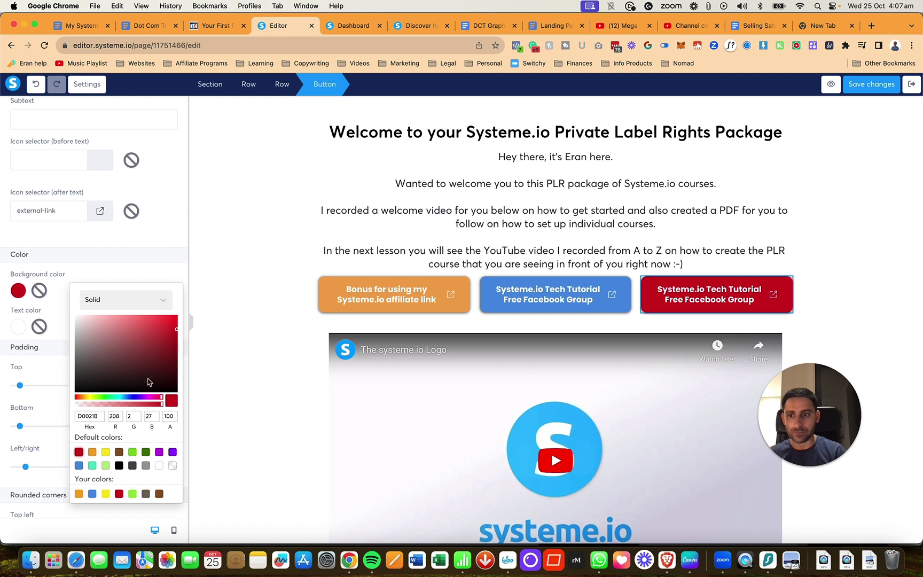
left_click(146, 452)
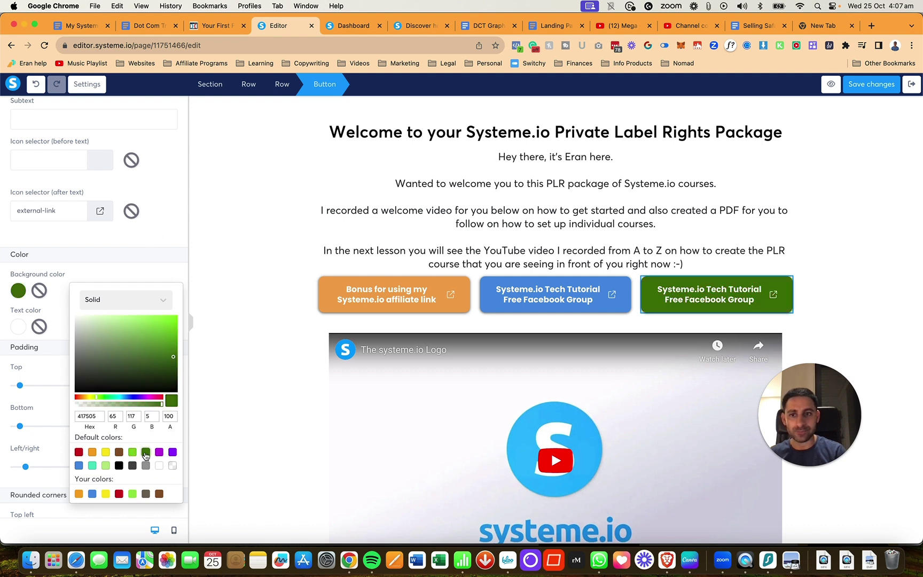
left_click(133, 453)
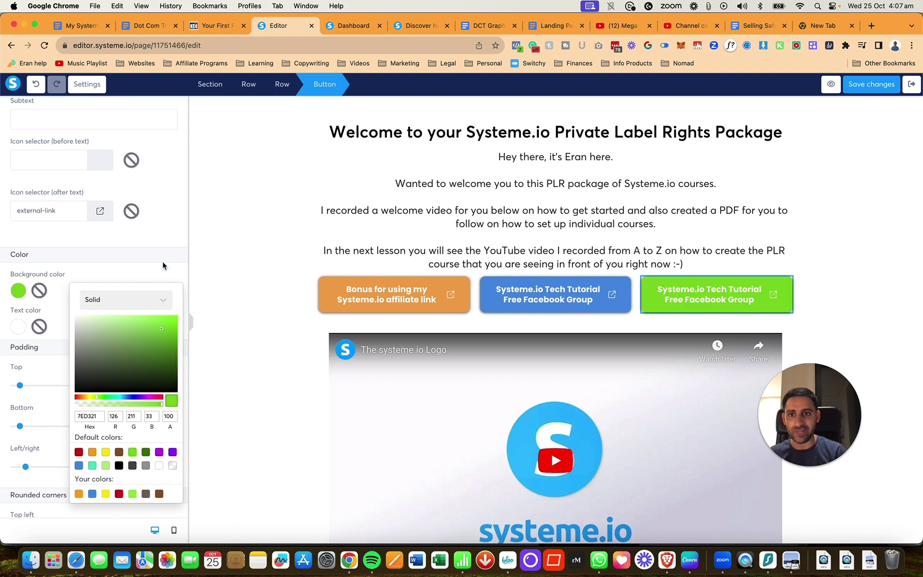
left_click(174, 243)
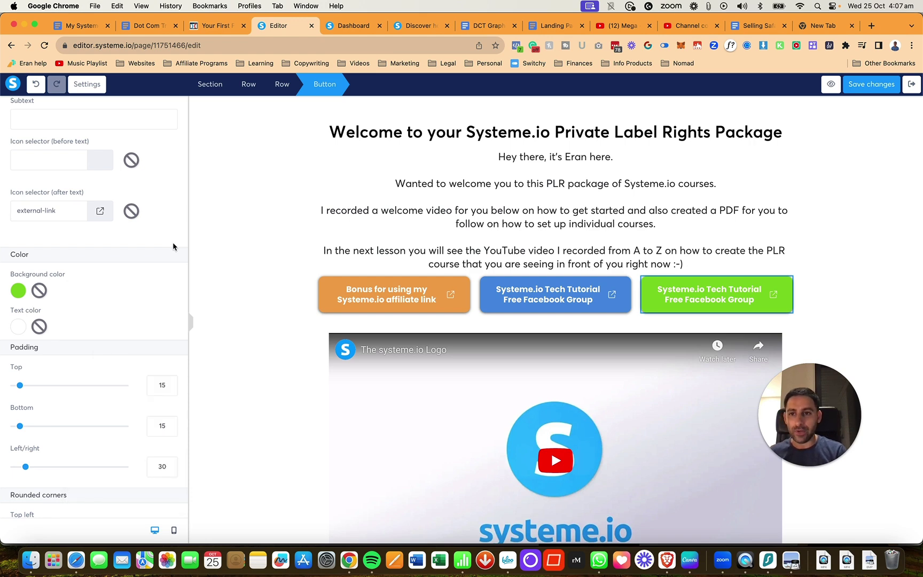
Change the third button's text to "Need more tech help? Check my membership"
scroll(110, 497, "up", 15)
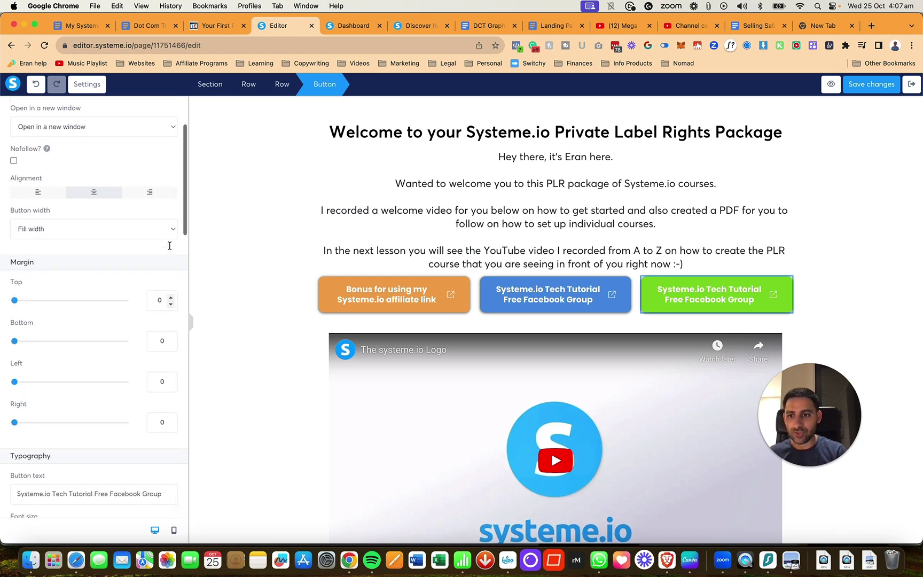
triple_click(111, 425)
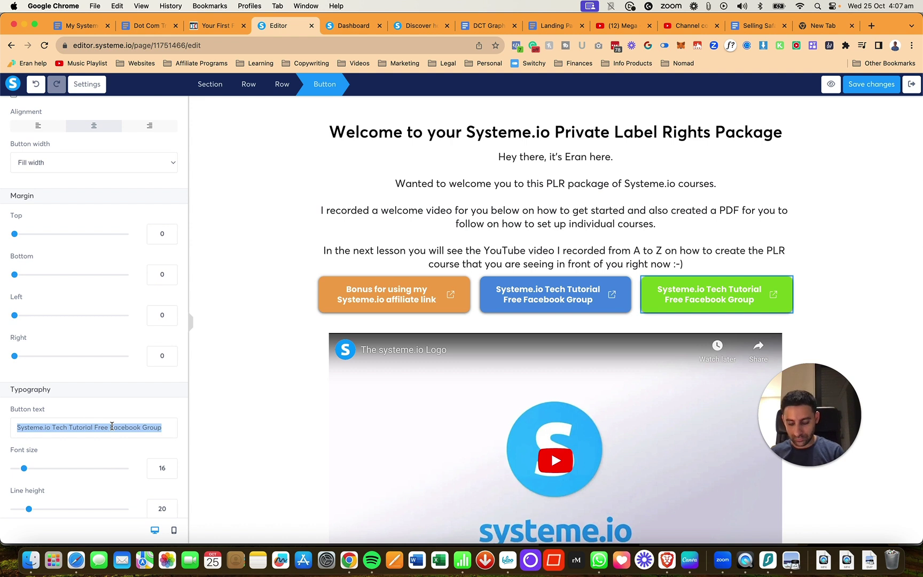
type("Need more tech")
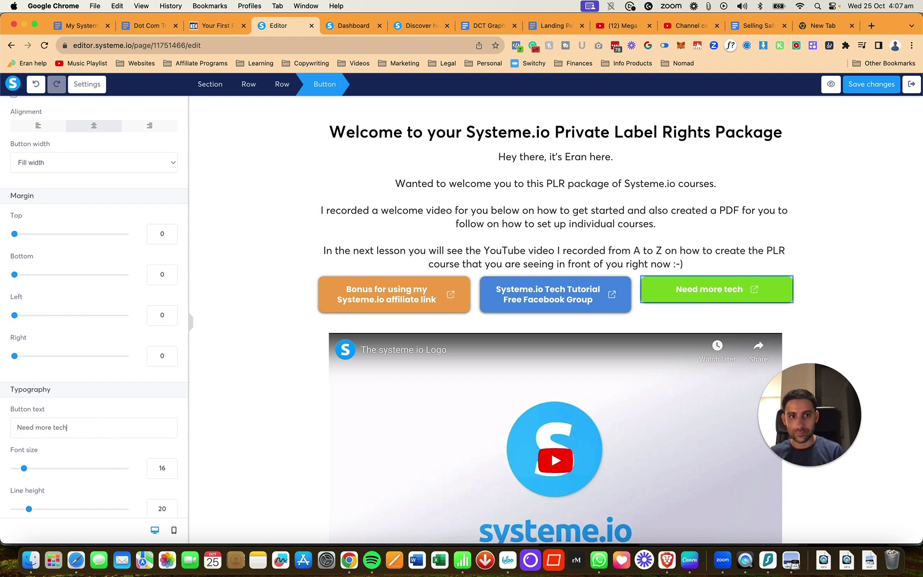
type(" help? Chec")
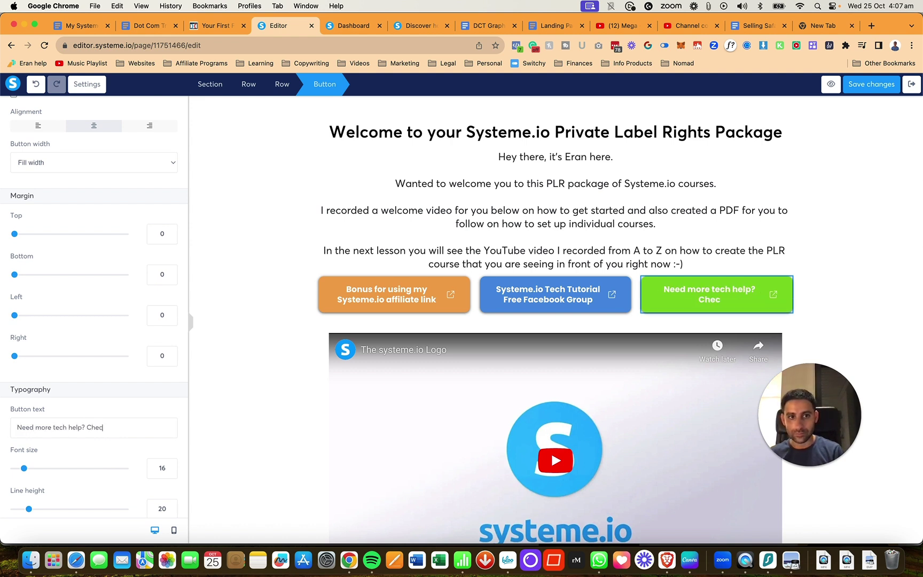
type("k my membership")
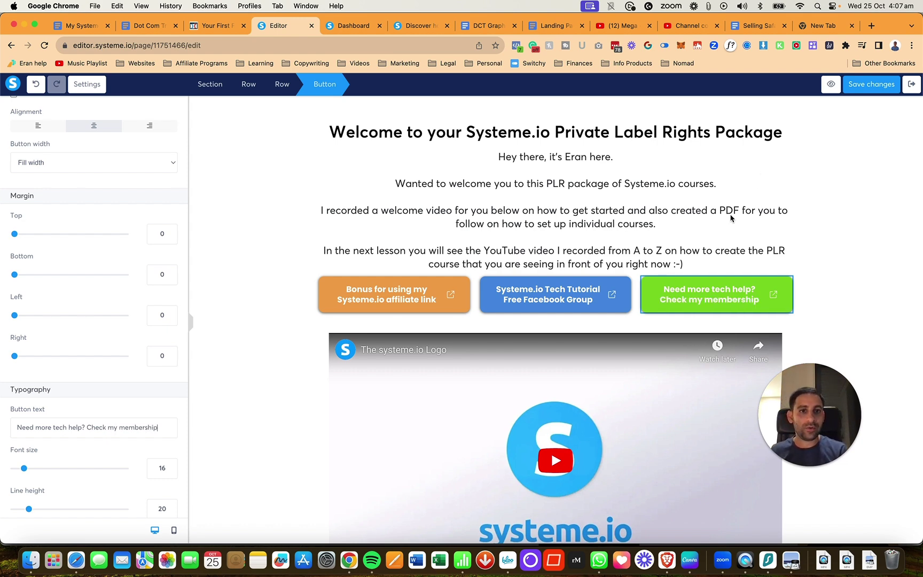
Add a blank line at the end of the intro text to space it from the button row
left_click(621, 278)
left_click(709, 263)
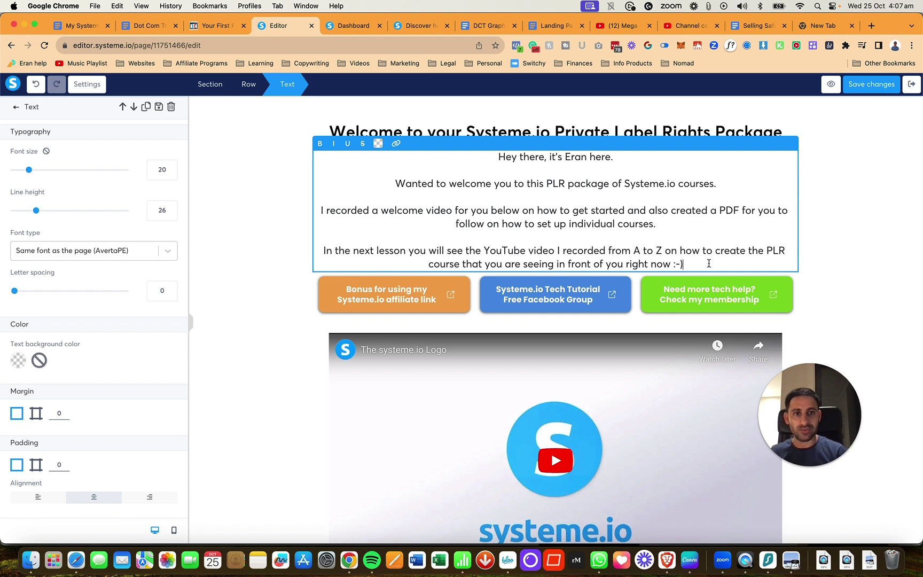
key("Return")
key("Escape")
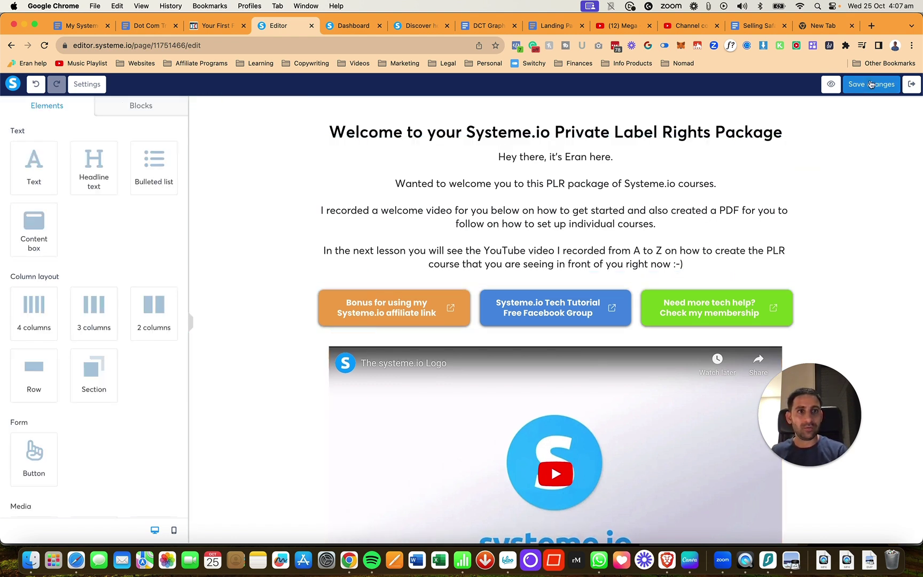
Look over the page settings and save the changes to the lesson page
left_click(87, 85)
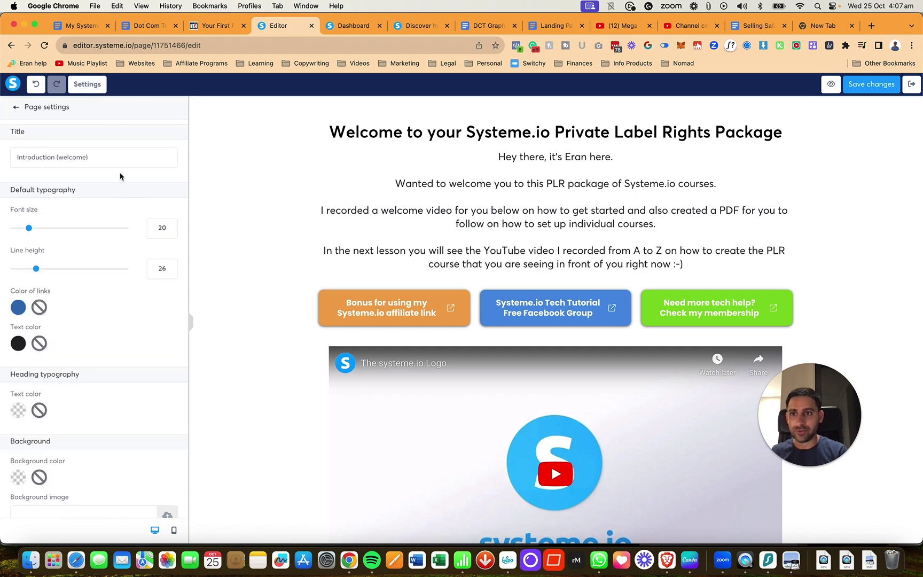
scroll(143, 290, "down", 5)
scroll(139, 351, "down", 2)
scroll(138, 351, "up", 10)
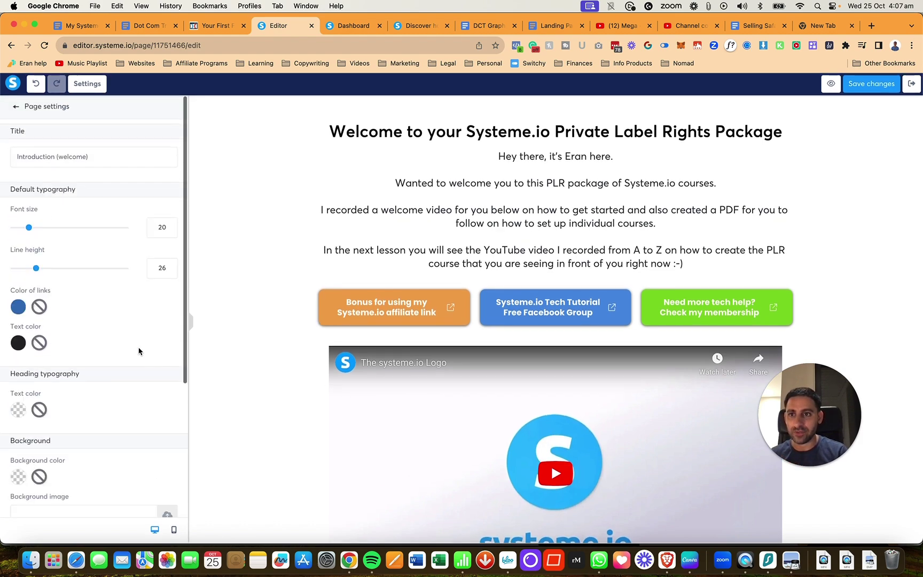
key("ctrl+Up")
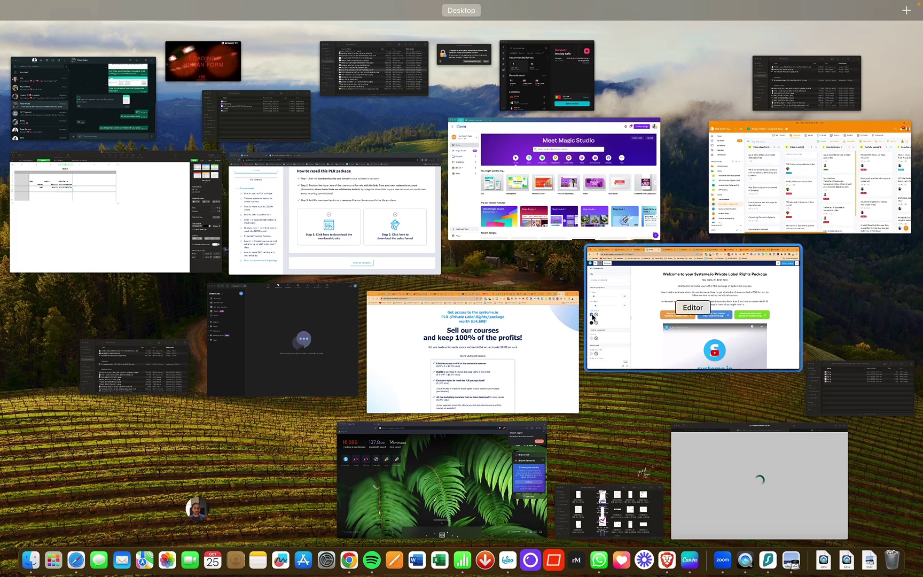
left_click(615, 311)
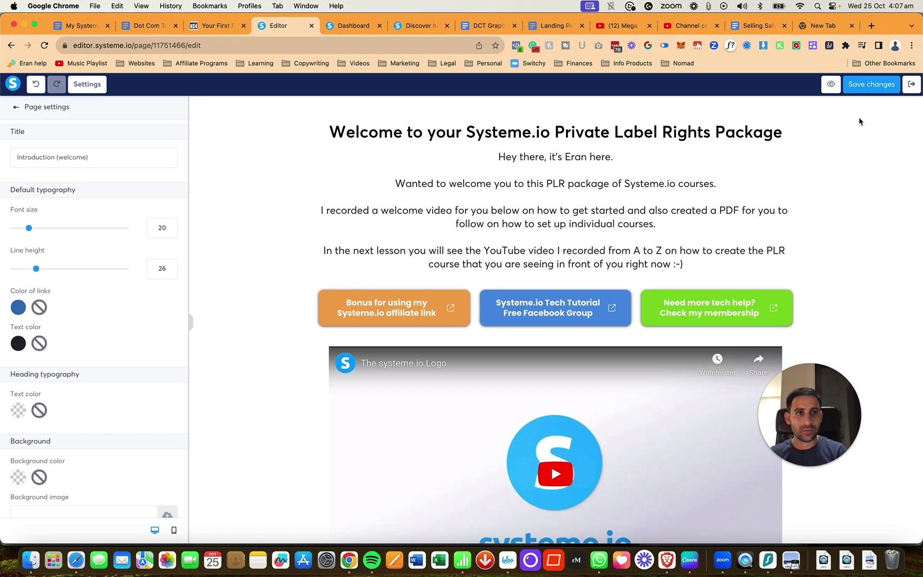
left_click(870, 84)
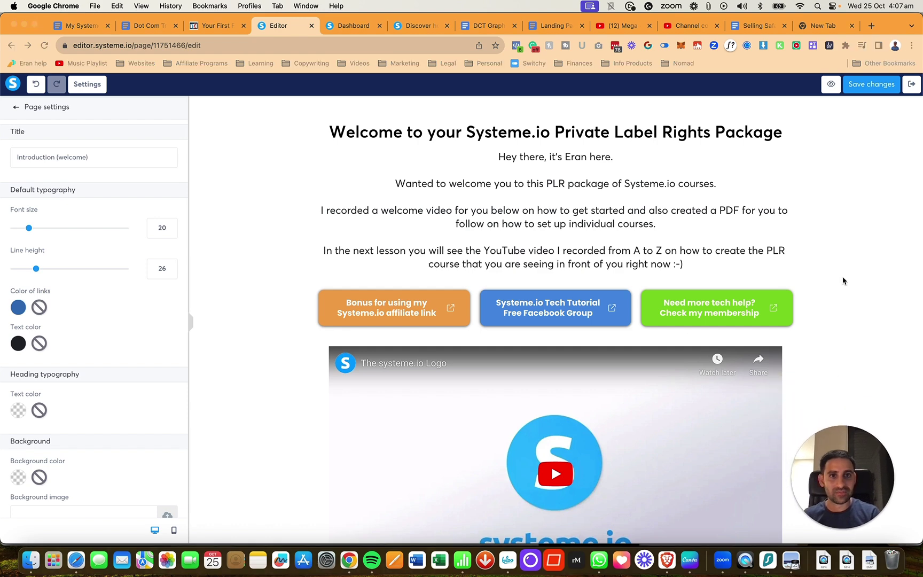
Switch to the Blue project app and open the Tella video link from the "PLR Course set up welcome video" to-do
left_click(611, 397)
scroll(612, 397, "down", 2)
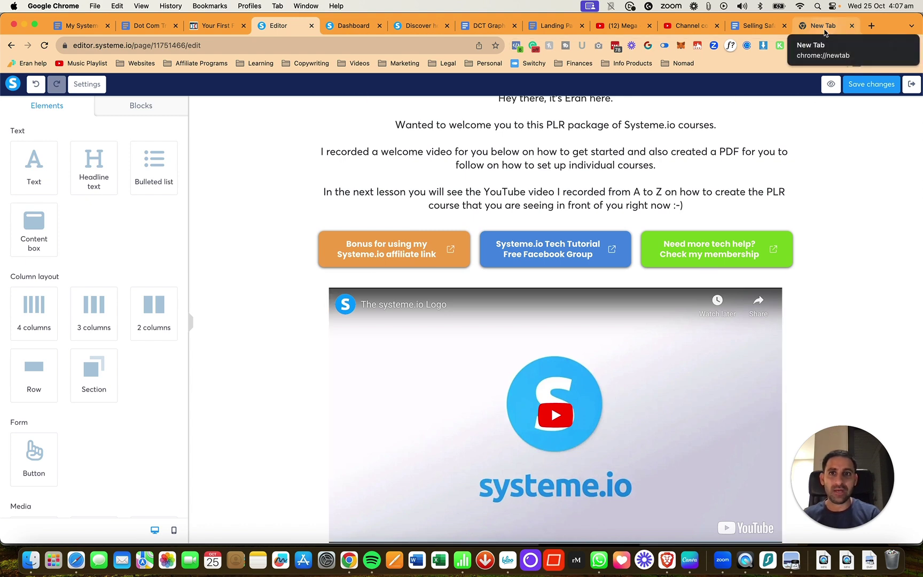
key("super+Tab")
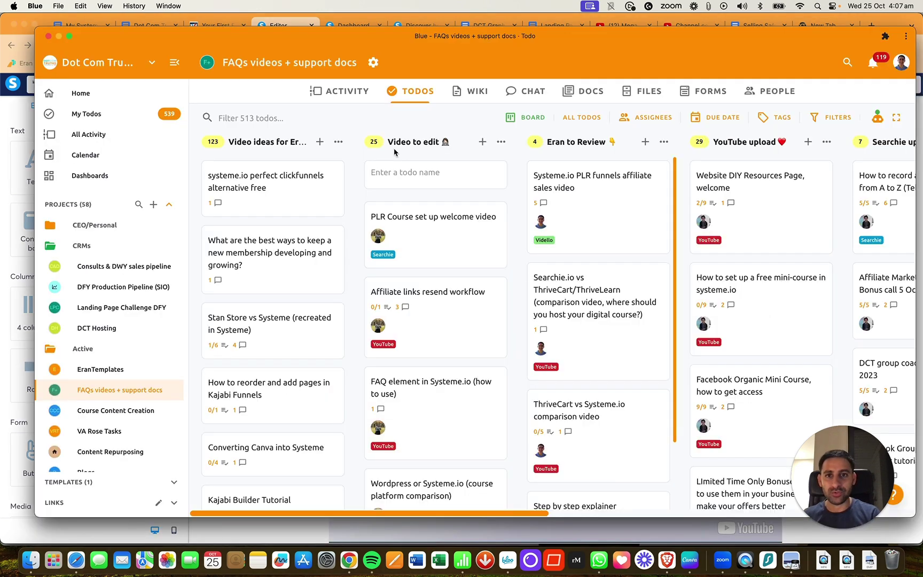
left_click(449, 237)
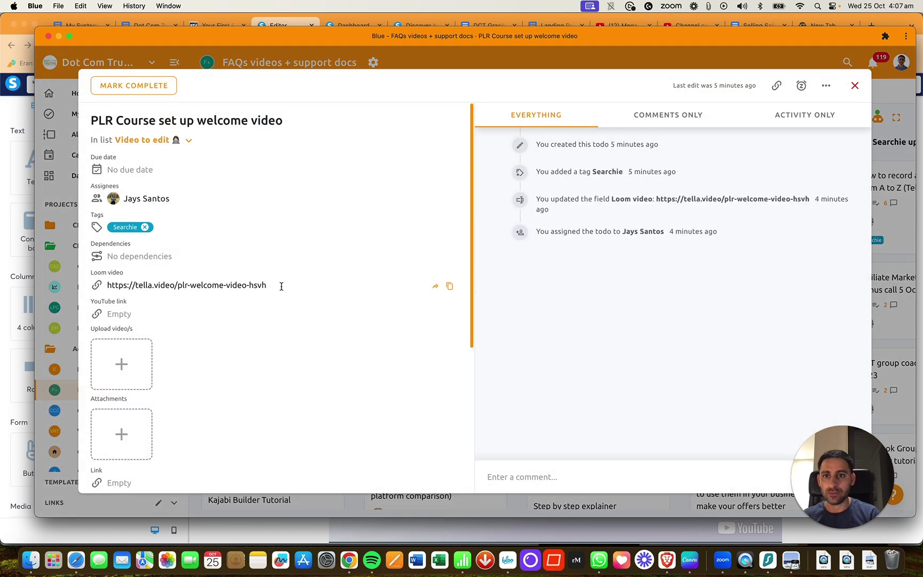
left_click(436, 289)
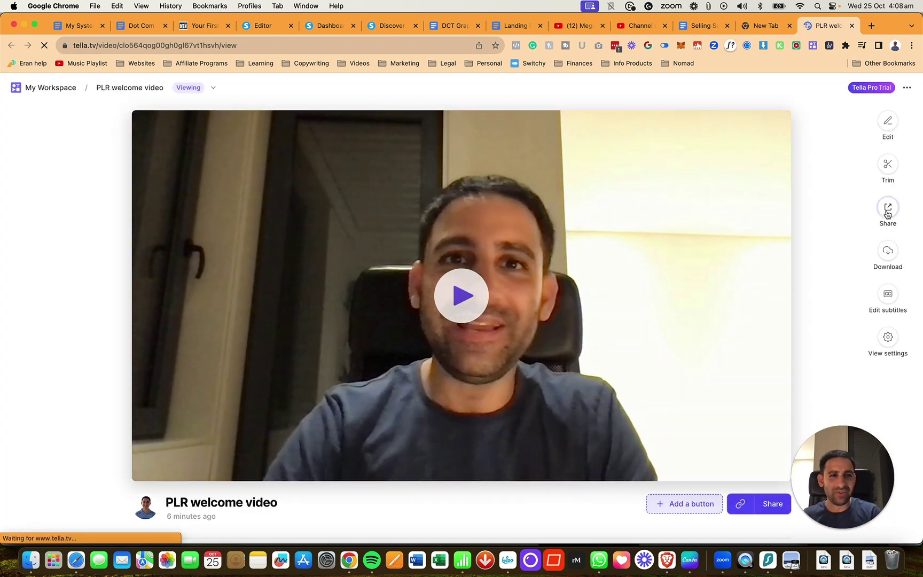
Copy the PLR welcome video's embed code with the title and "Record your own" button turned off and the animated thumbnail on
left_click(887, 208)
left_click(427, 277)
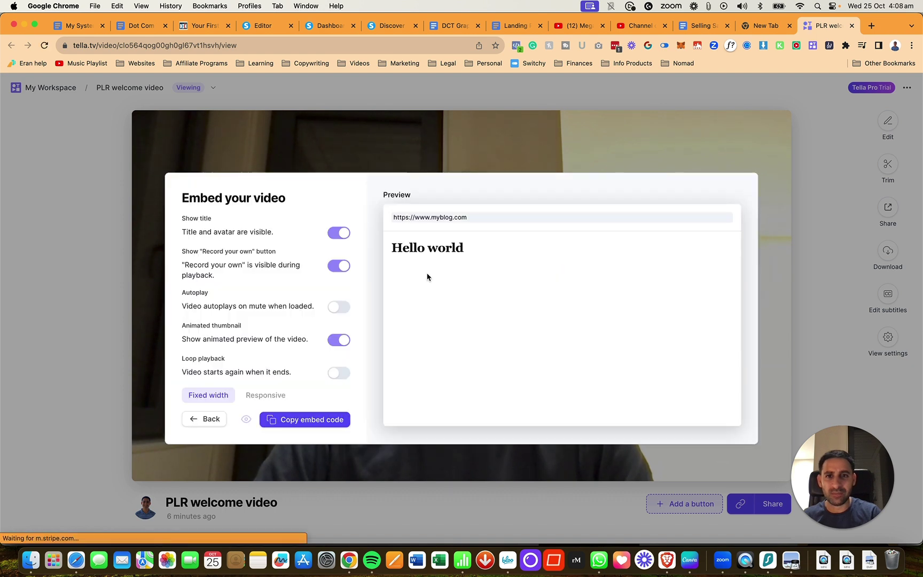
left_click(332, 235)
left_click(335, 268)
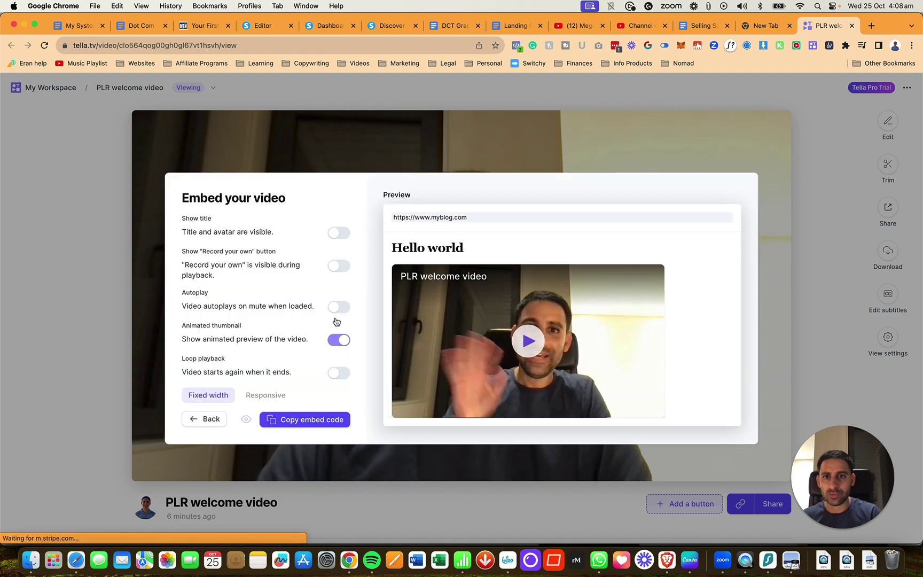
left_click(336, 342)
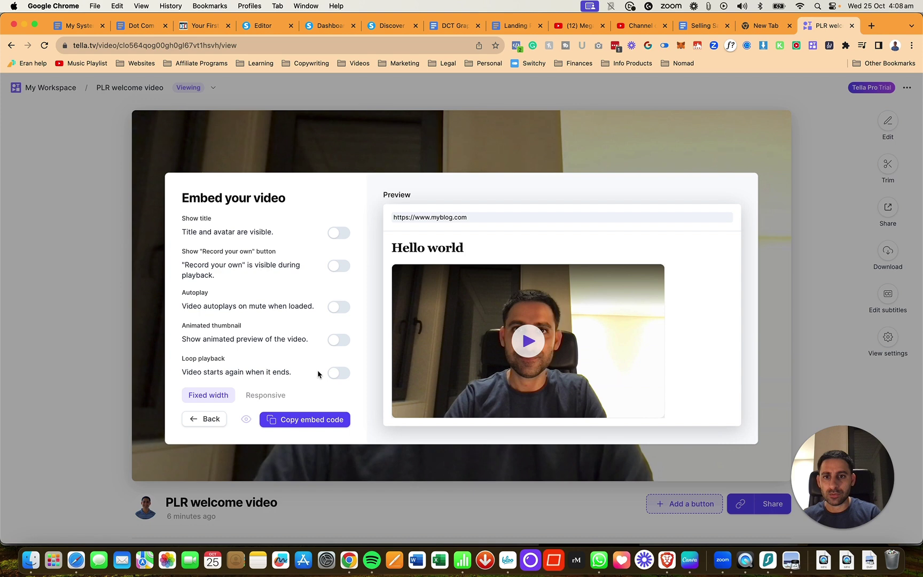
left_click(339, 342)
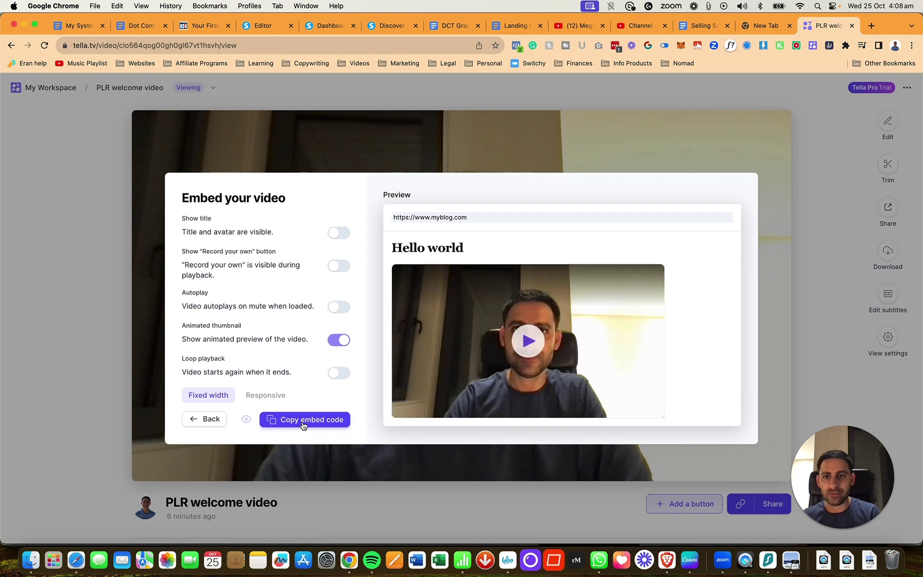
left_click(302, 422)
Return to the lesson page editor, change the video to Custom embed with the copied Tella embed code, and save the page
key("super+Tab")
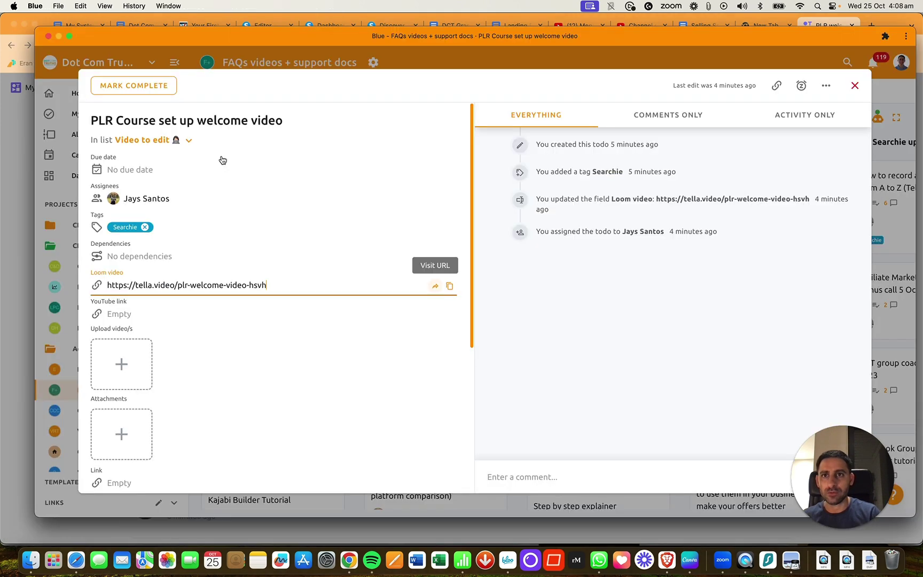
key("super+Tab")
left_click(330, 26)
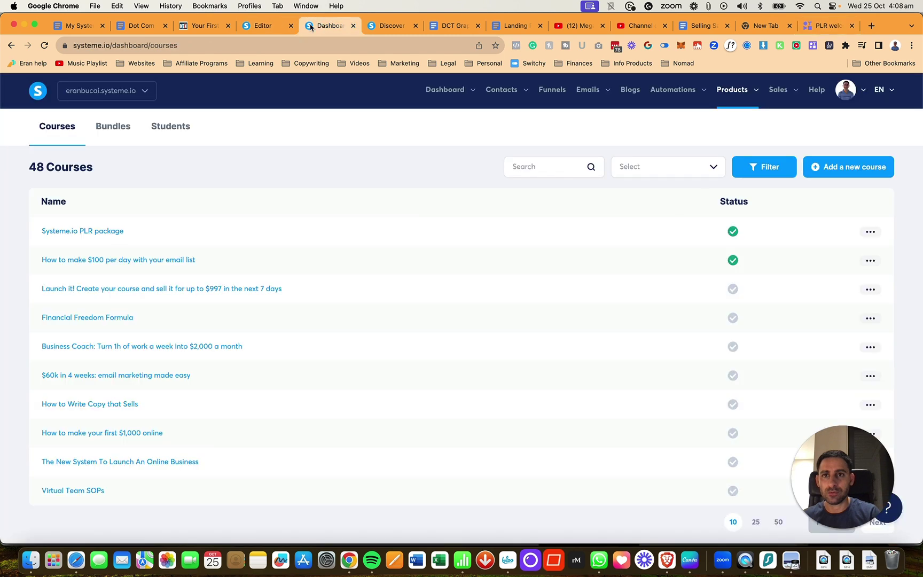
left_click(267, 27)
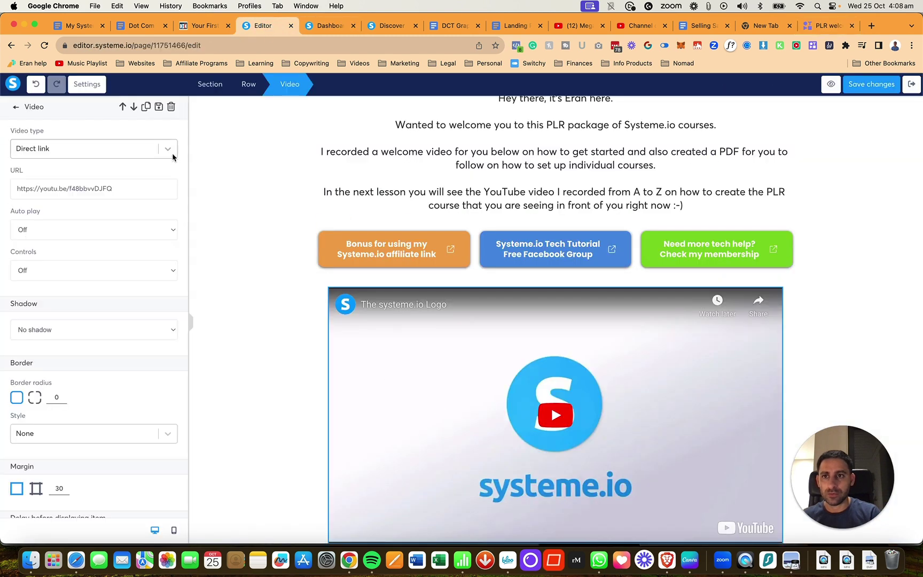
left_click(172, 154)
left_click(149, 189)
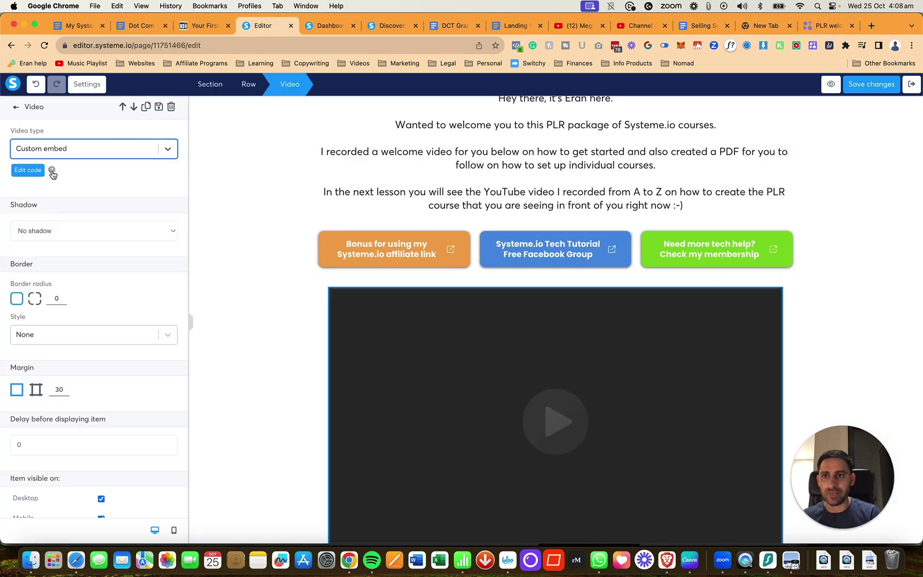
left_click(32, 169)
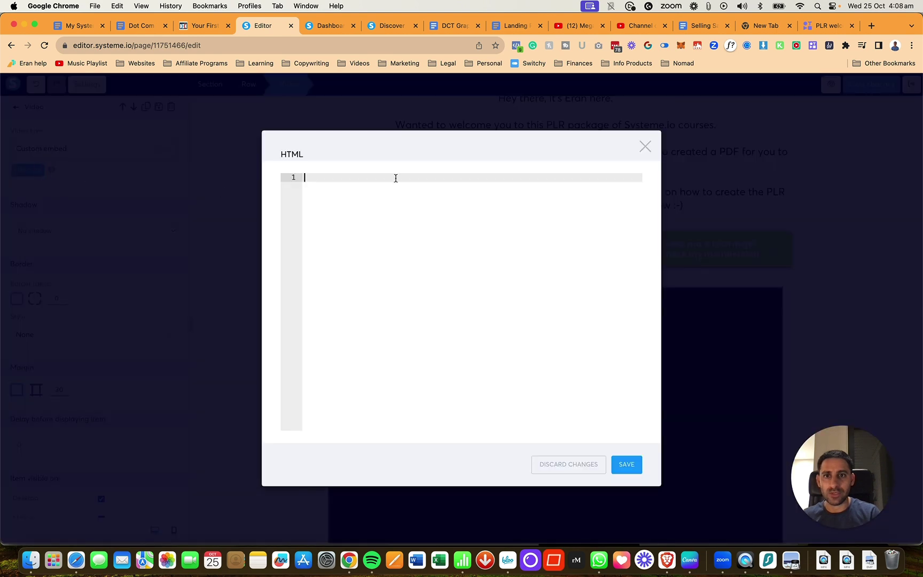
key("super+v")
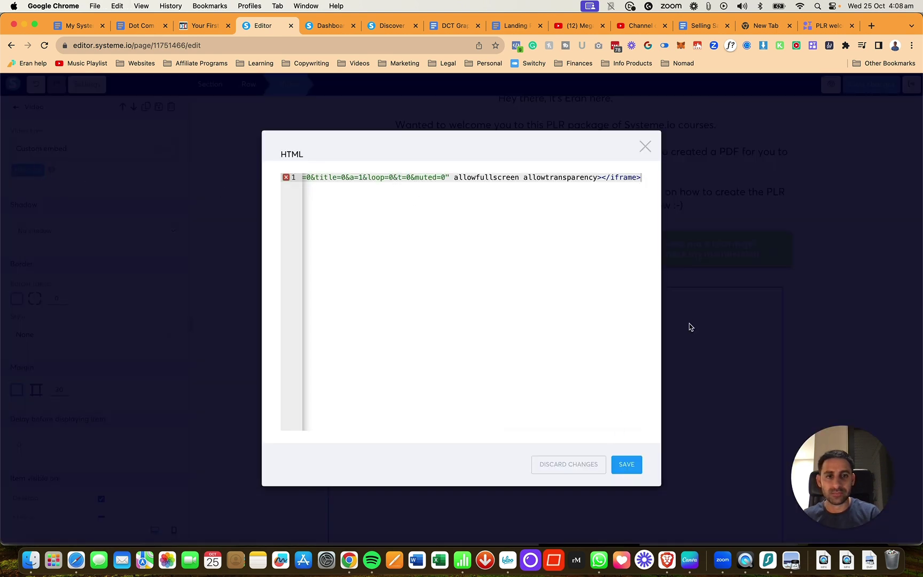
left_click(689, 323)
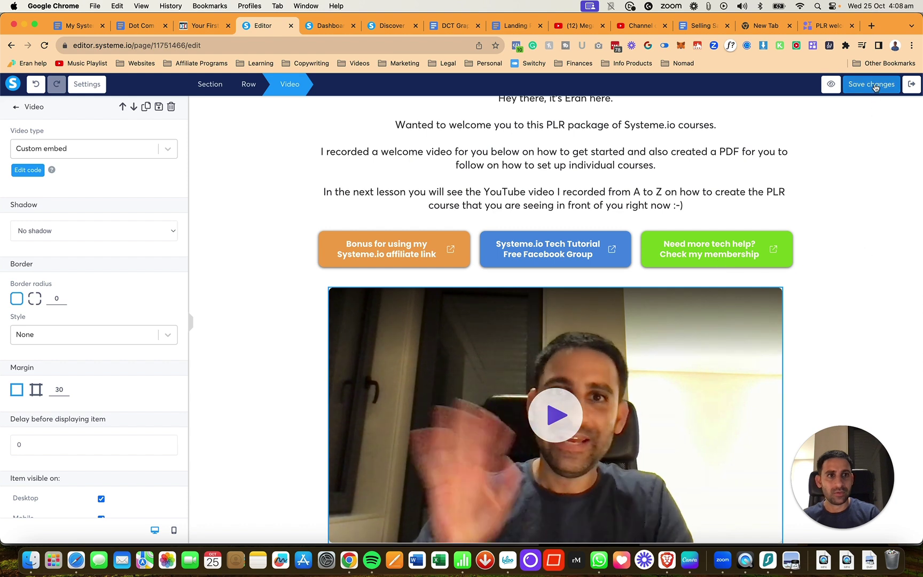
left_click(874, 85)
Look over the lesson page down to the PLR PDF checklist image and save the changes again
left_click(292, 348)
scroll(294, 349, "down", 5)
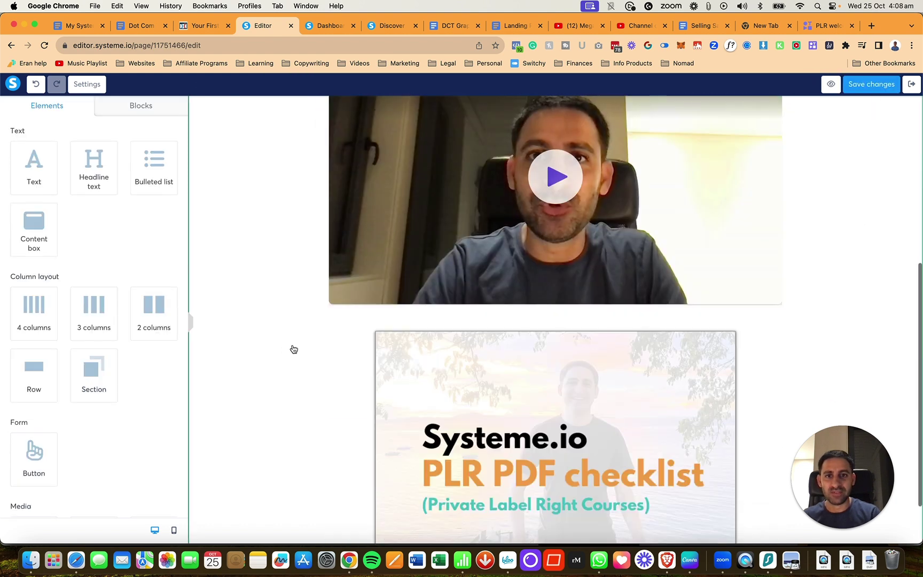
scroll(293, 349, "down", 2)
left_click(461, 344)
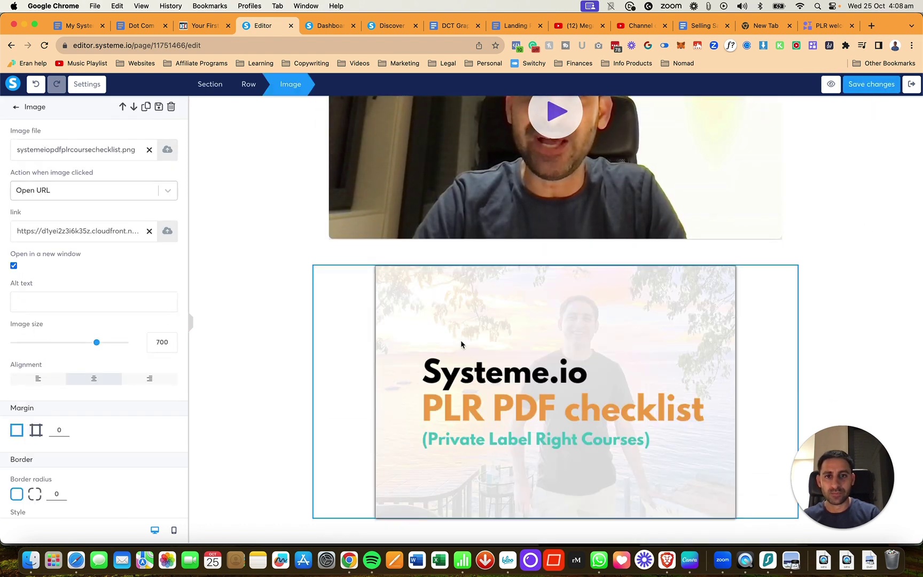
key("Escape")
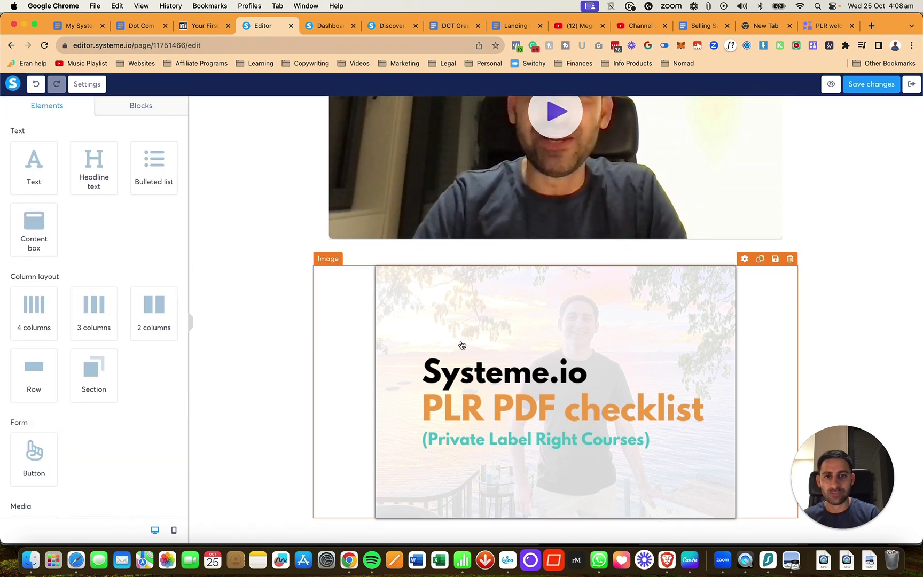
scroll(241, 325, "up", 4)
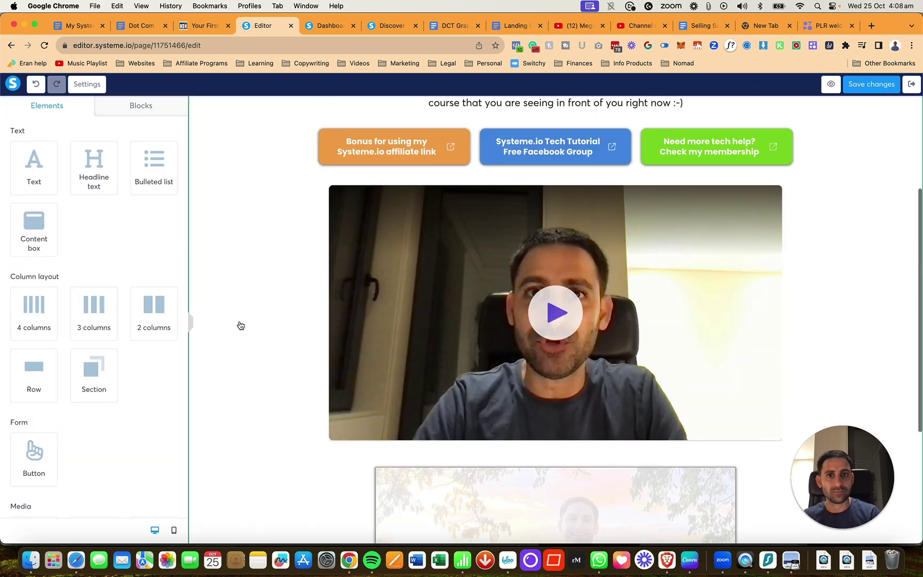
scroll(240, 325, "up", 3)
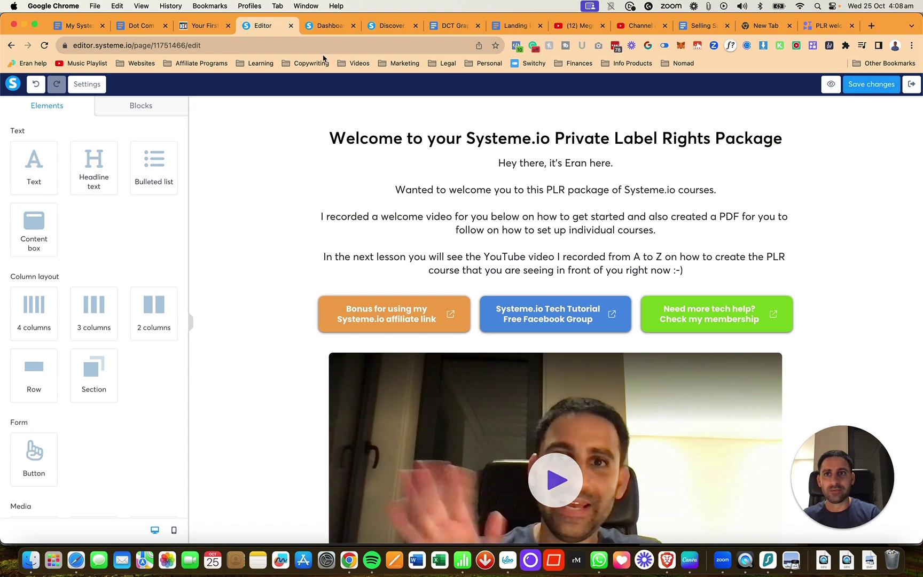
left_click(870, 84)
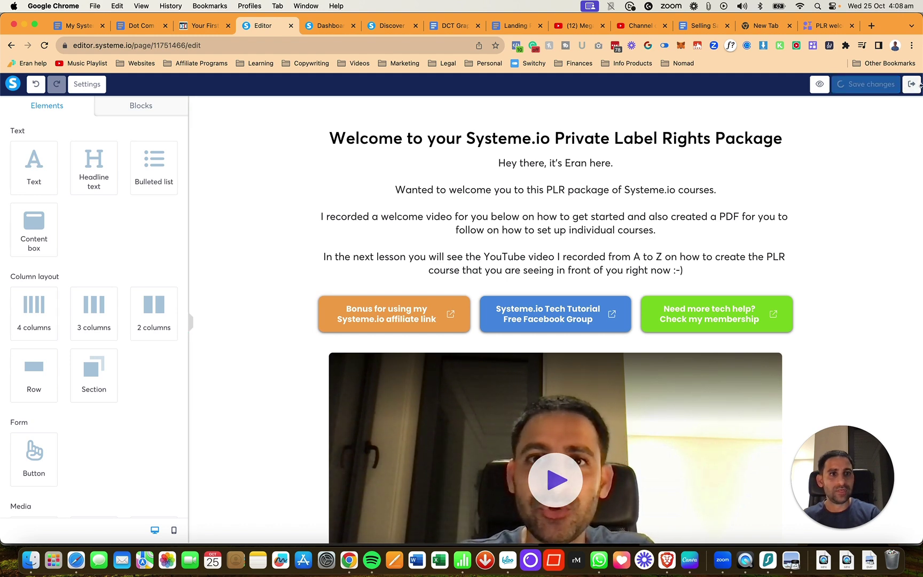
Left-align the intro text below the welcome headline
left_click(609, 216)
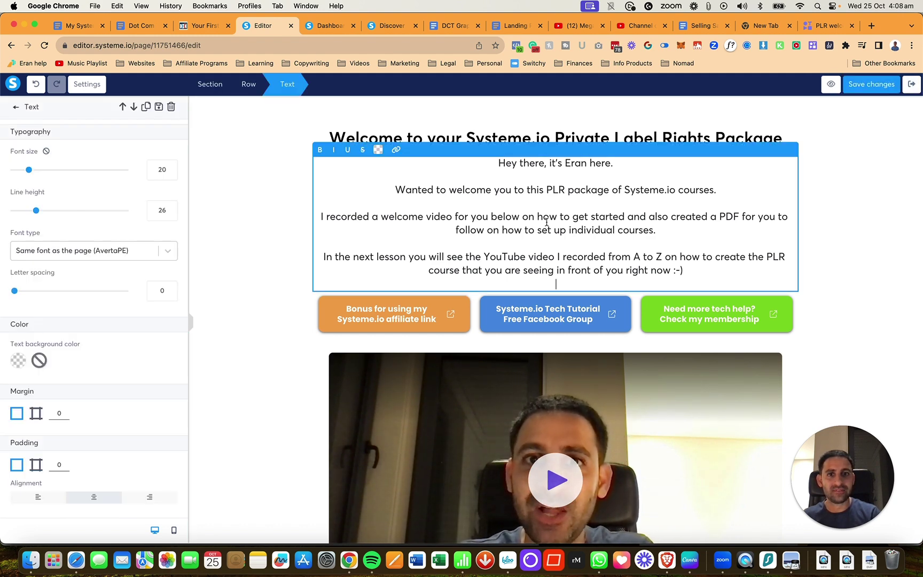
key("cmd+a")
left_click(47, 498)
left_click(48, 499)
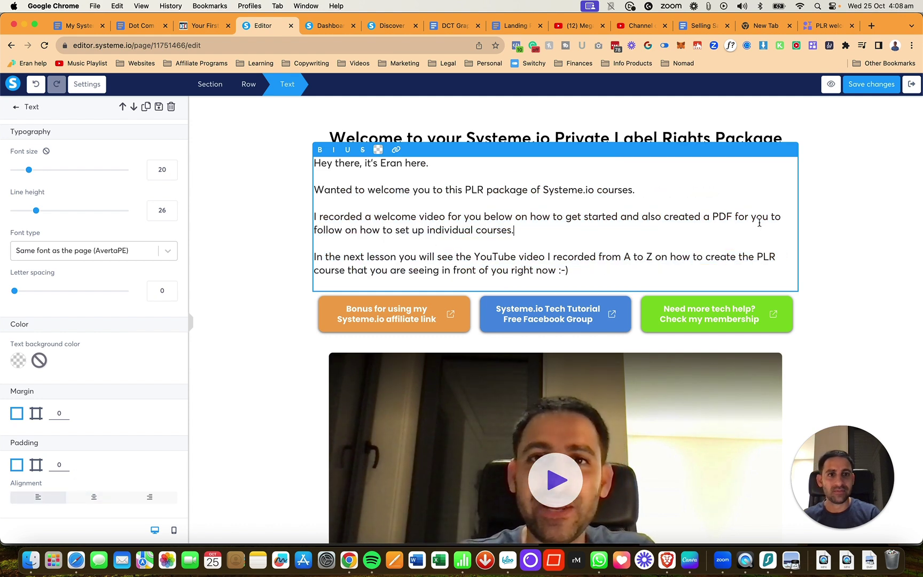
left_click(878, 212)
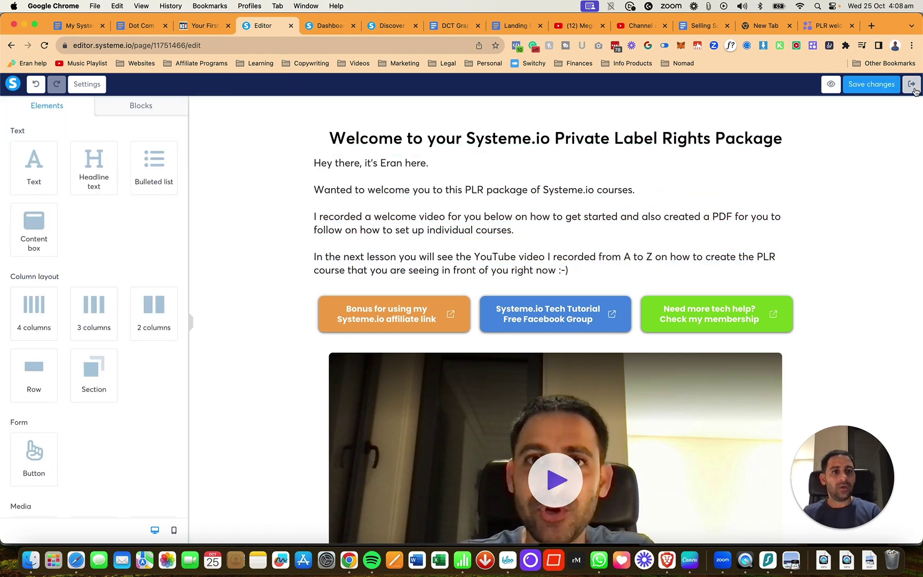
Exit the page editor and activate the "Introduction (welcome)" lecture in the course curriculum
left_click(913, 88)
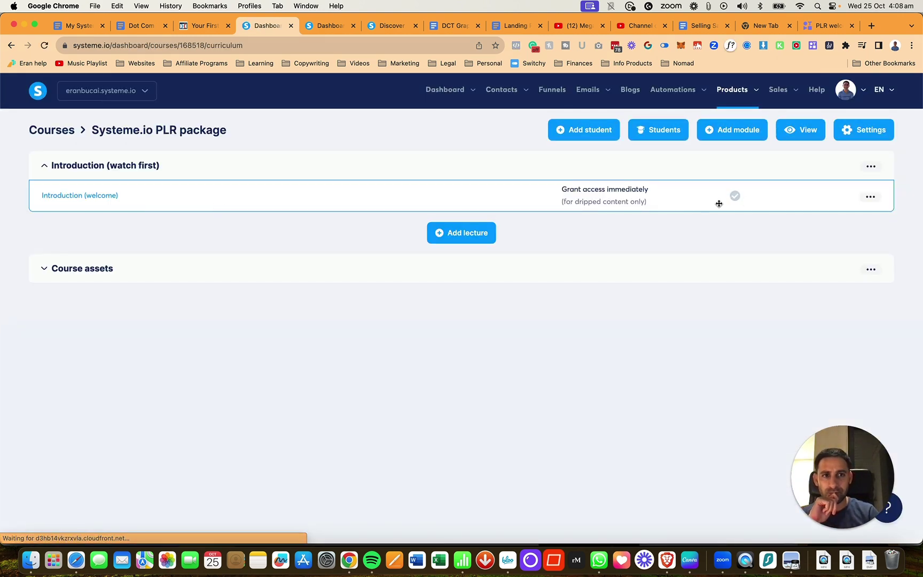
left_click(871, 197)
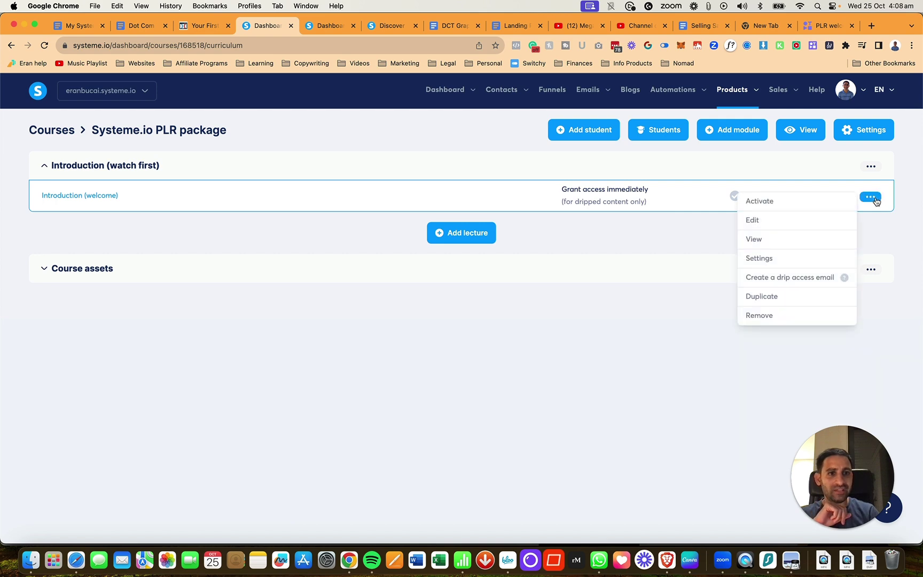
left_click(779, 206)
left_click(422, 343)
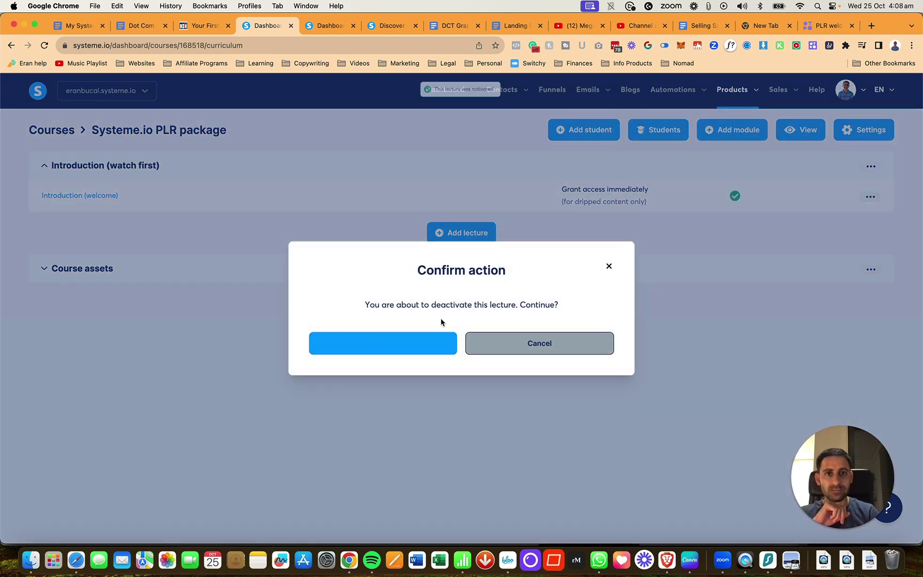
Create a second lecture named "YOuTube video to add" in the Introduction (watch first) module with the preselected template and no delay
left_click(466, 240)
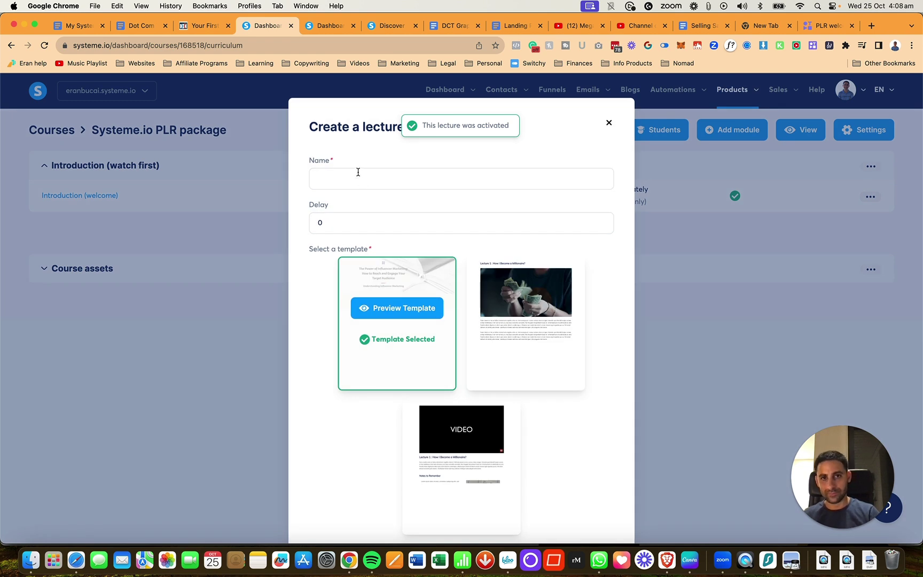
left_click(608, 125)
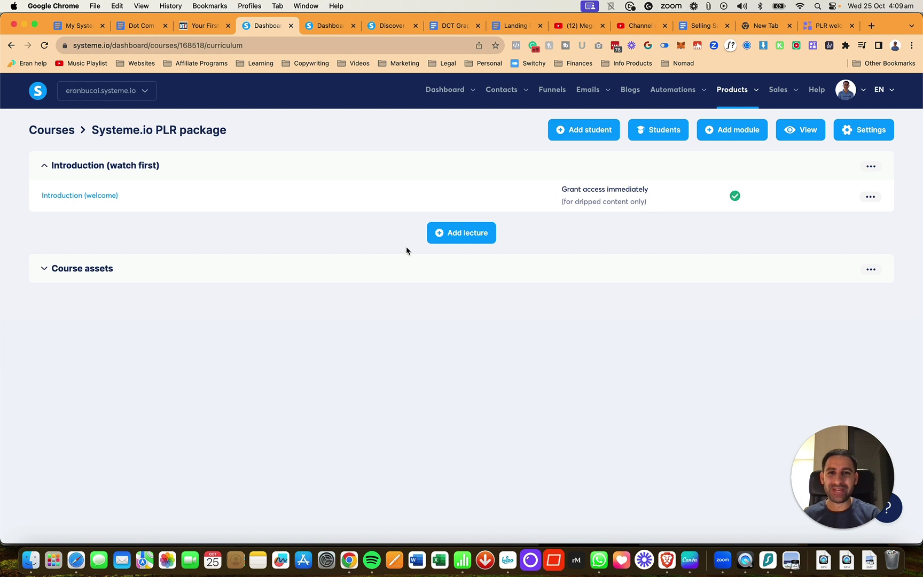
left_click(453, 241)
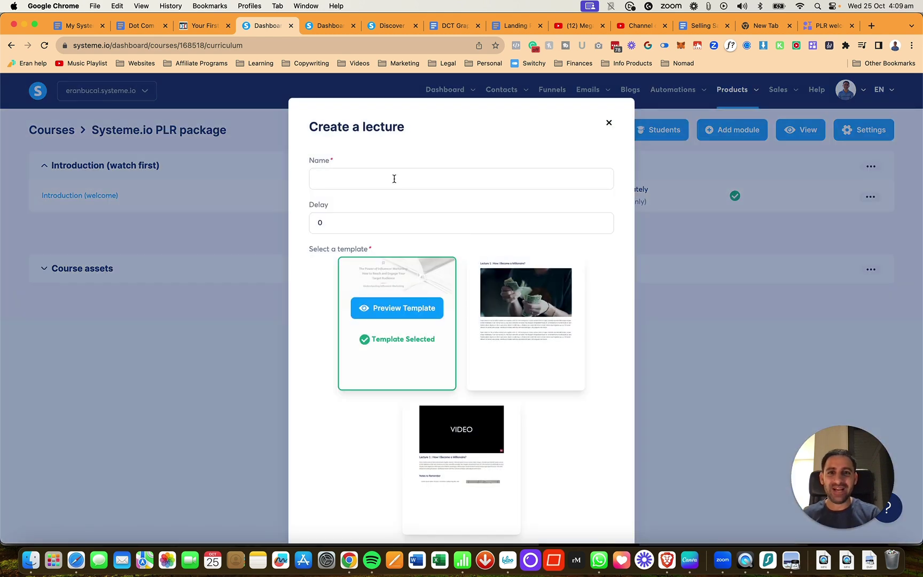
left_click(391, 177)
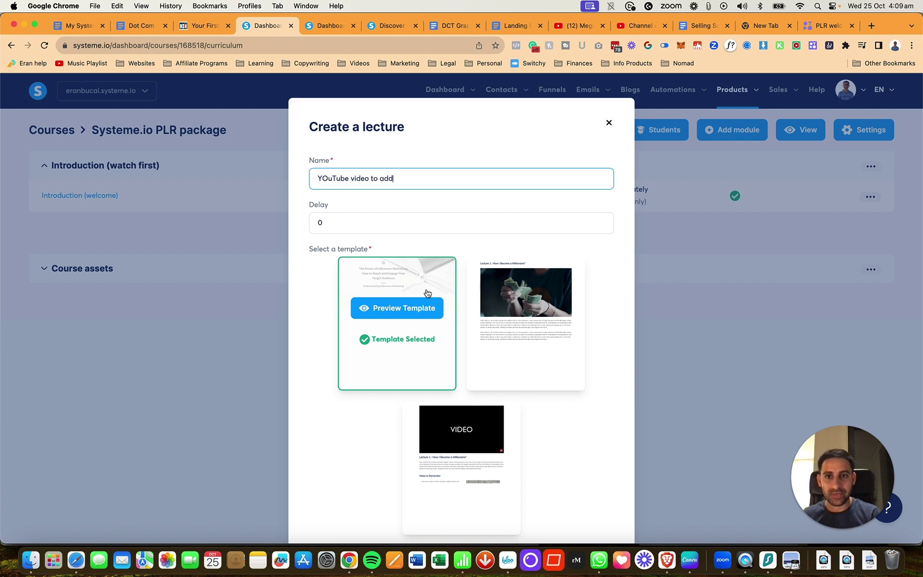
scroll(427, 293, "down", 2)
left_click(461, 487)
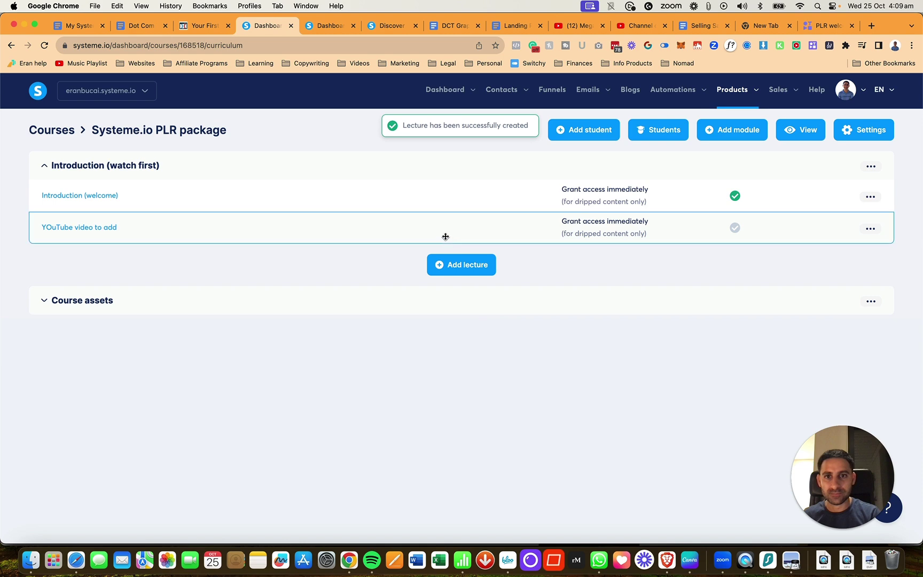
Open the "YOuTube video to add" lecture page and replace its template sections with a headline text element
left_click(99, 228)
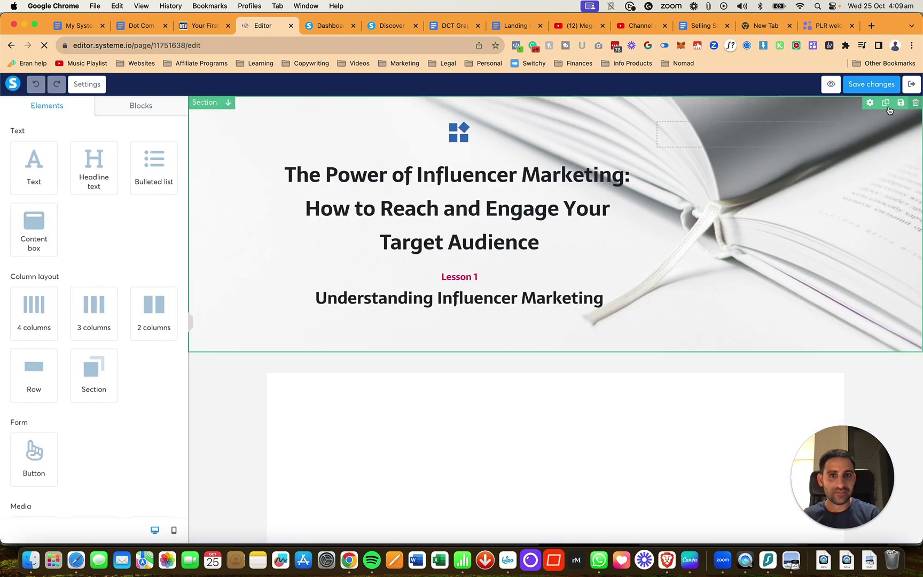
left_click(916, 103)
key("Return")
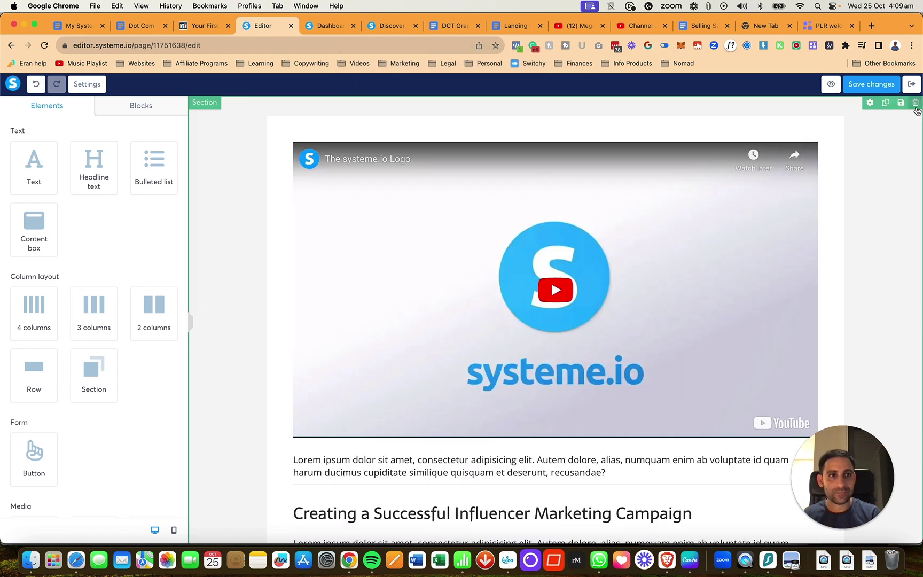
left_click(915, 105)
left_click(566, 107)
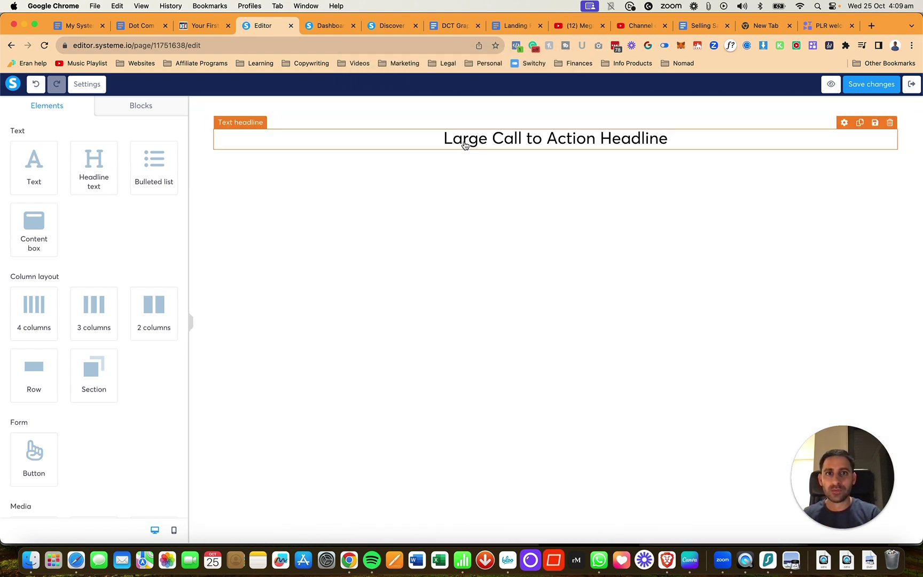
Replace the placeholder headline with "How to set up your PLR course ready for re-sale"
left_click(465, 140)
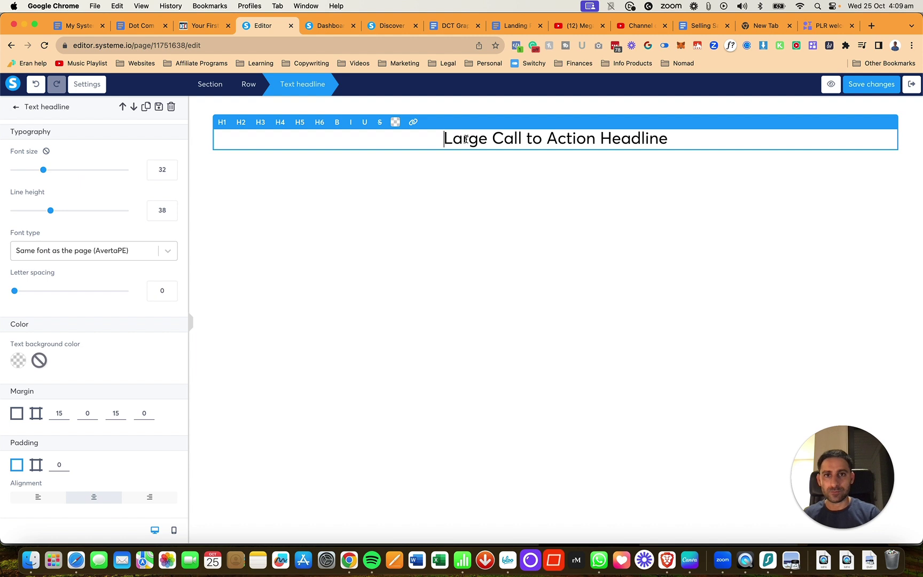
triple_click(465, 139)
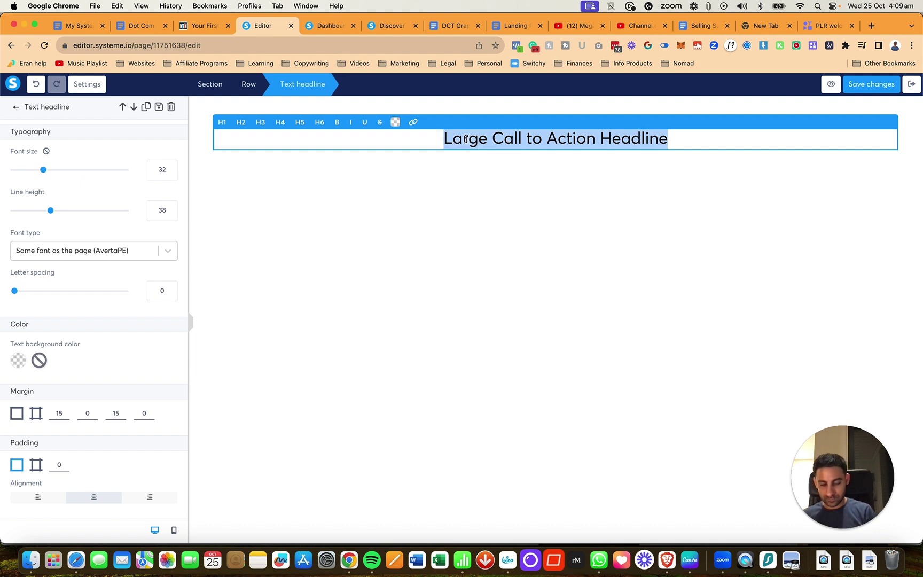
type("How to set up your ")
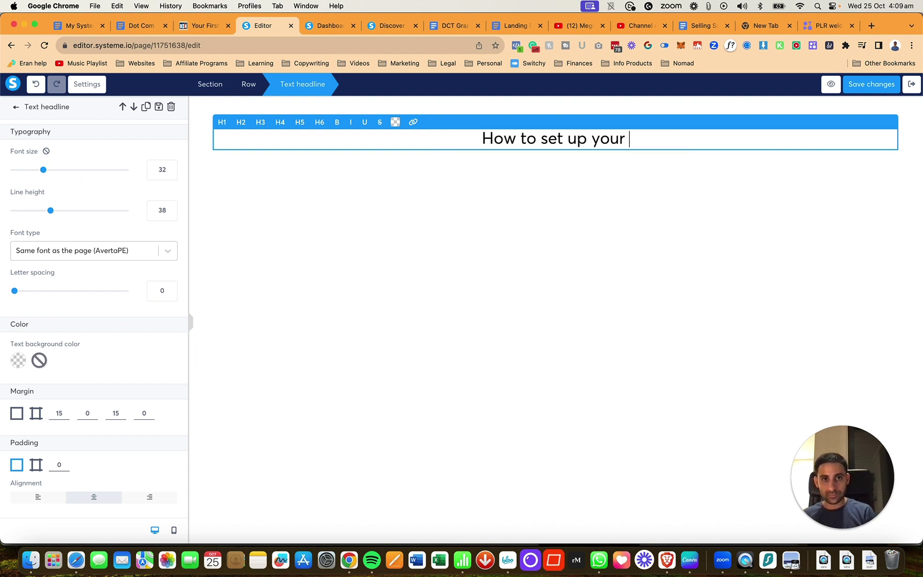
type("PLR course ")
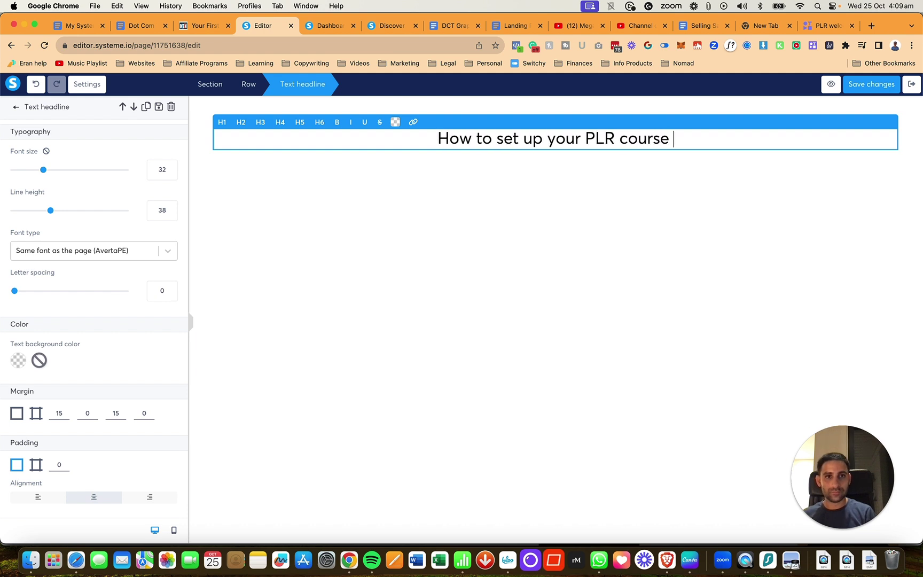
type("to be")
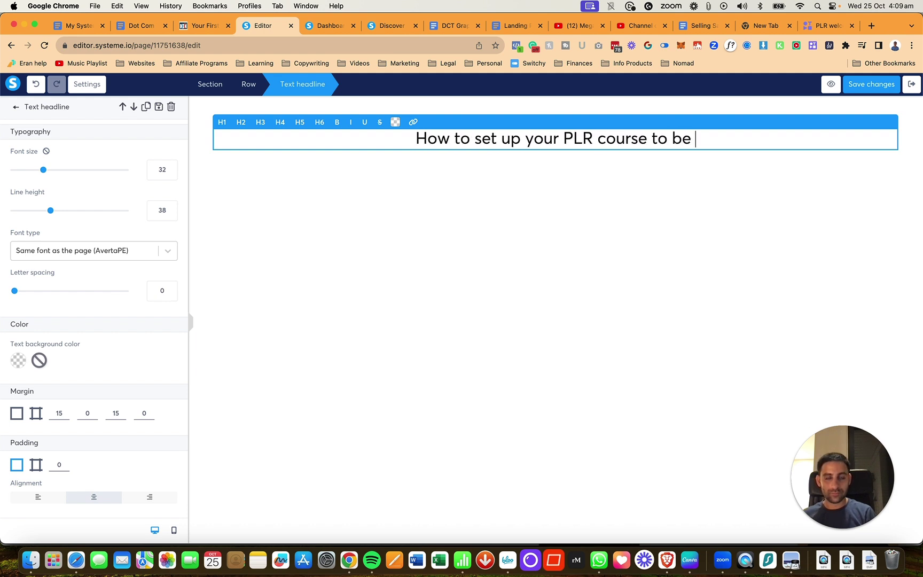
key("BackSpace")
key("BackSpace")
key("BackSpace")
key("BackSpace")
key("BackSpace")
key("BackSpace")
type("re")
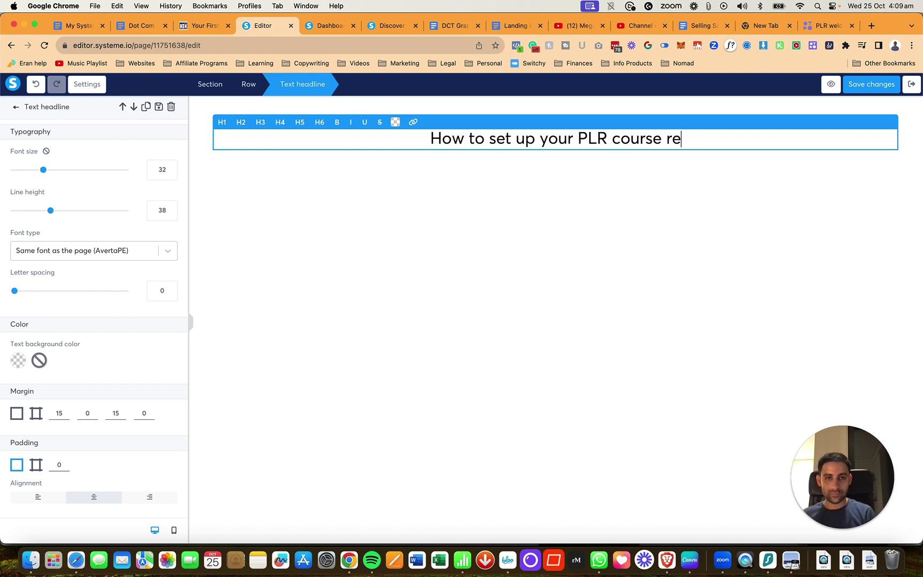
type("ady for re-sale")
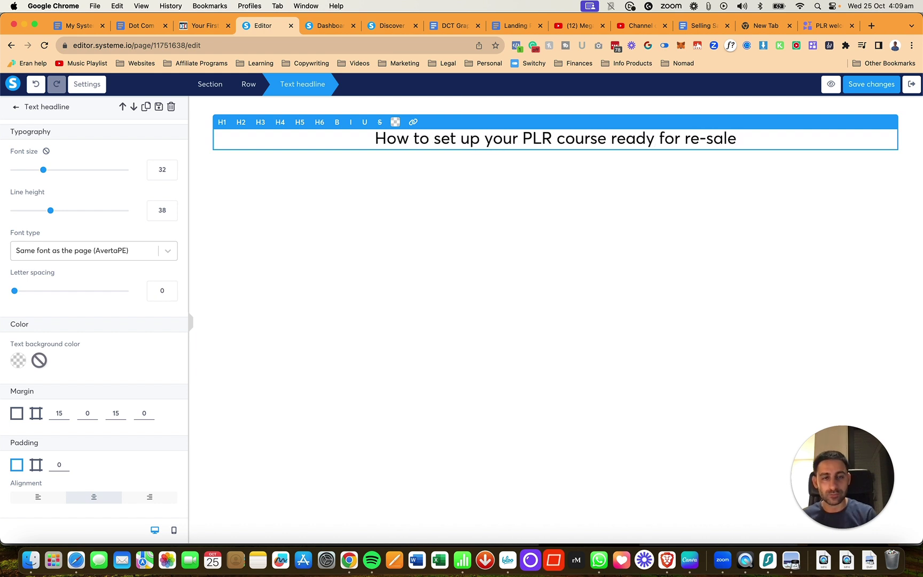
Reword the end of the headline from "for re-sale" to "to be re-sold"
key("super+a")
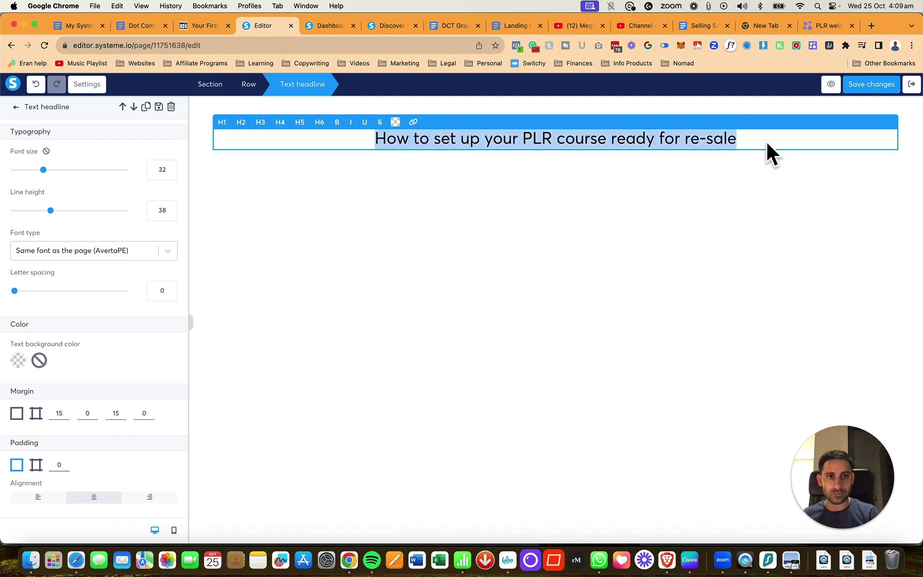
left_click(710, 141)
key("alt+shift+Right")
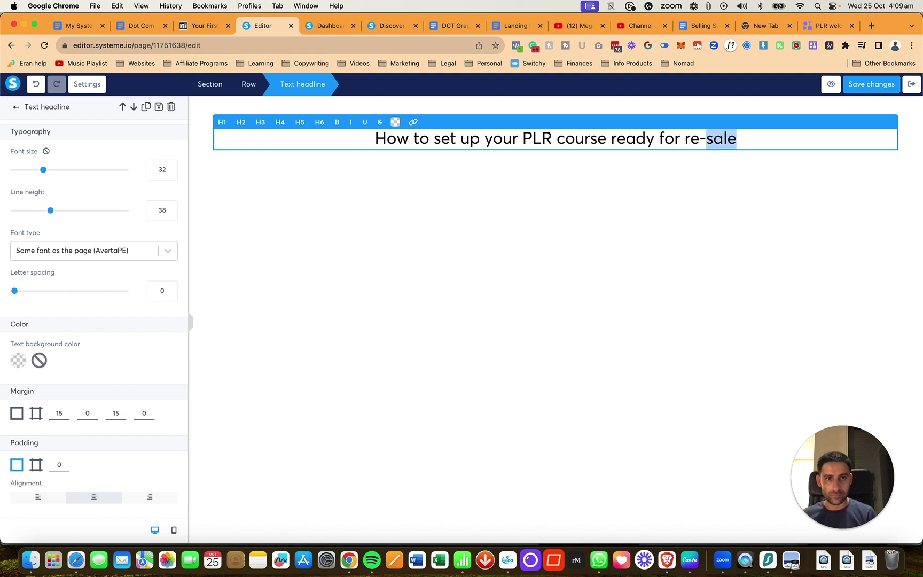
key("BackSpace")
key("BackSpace")
key("BackSpace")
key("BackSpace")
key("BackSpace")
key("BackSpace")
key("BackSpace")
type("to be")
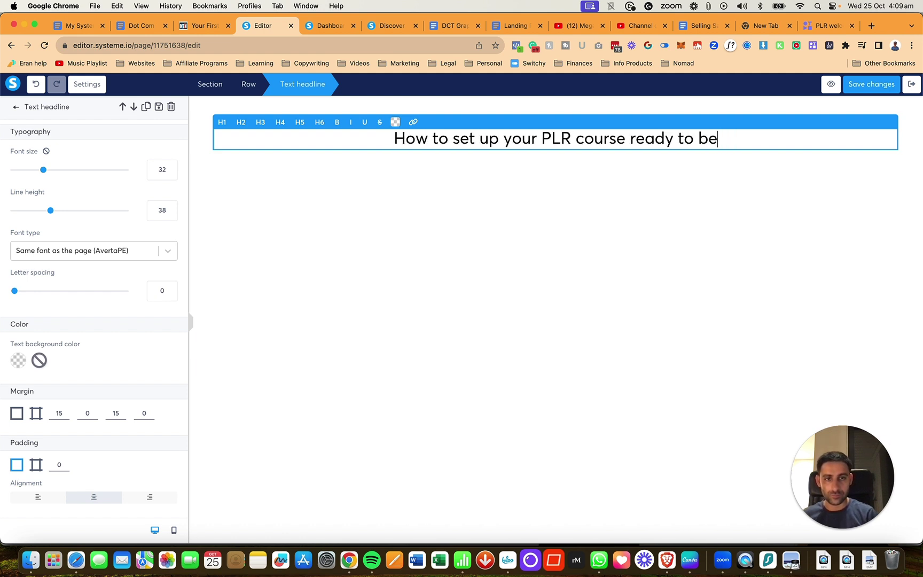
type(" re-sold")
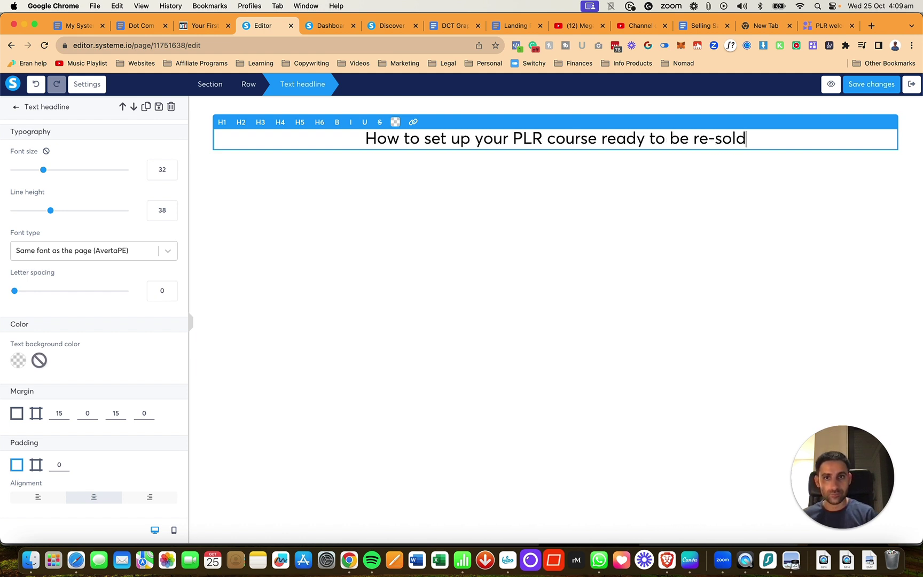
Make the whole headline bold and exit the page editor to the course curriculum
key("super+a")
key("super+b")
left_click(517, 310)
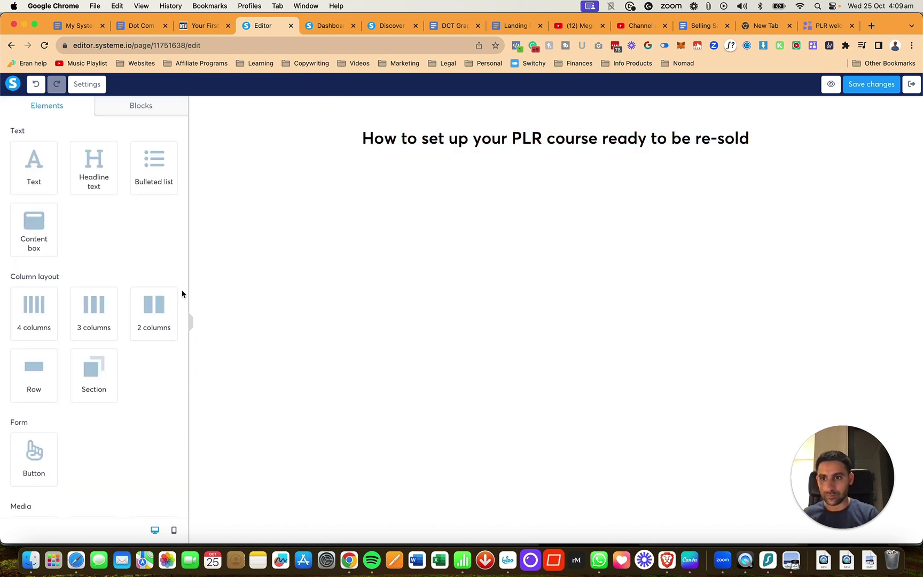
left_click(516, 132)
left_click(490, 143)
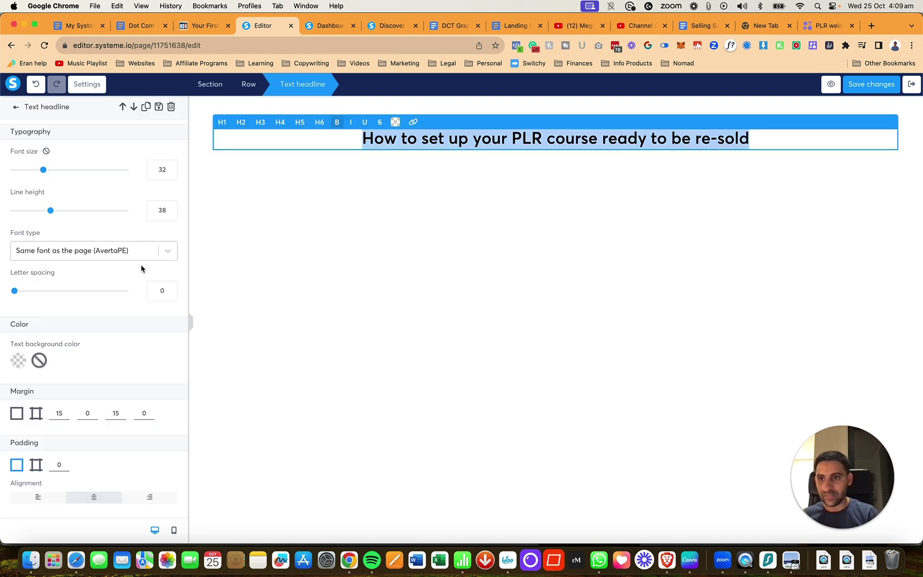
left_click(150, 259)
left_click(364, 265)
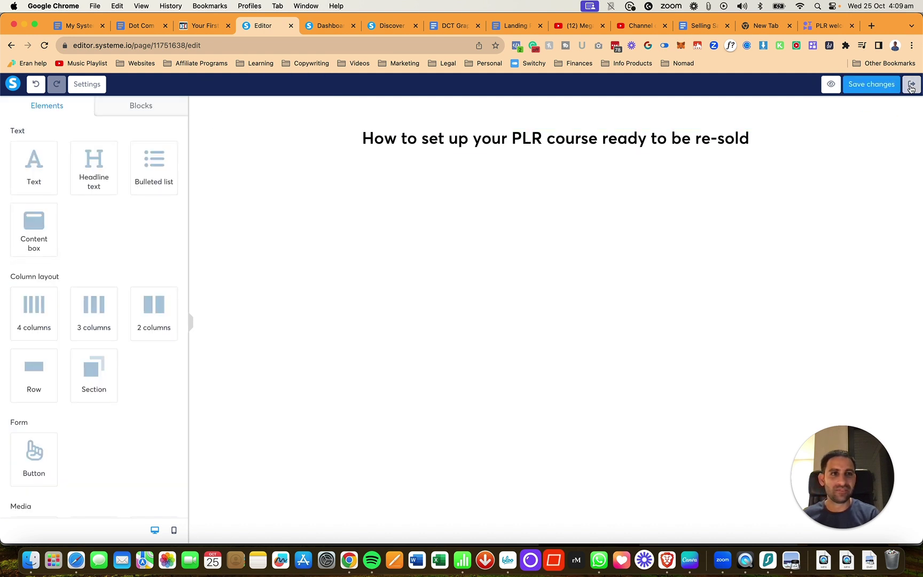
left_click(911, 86)
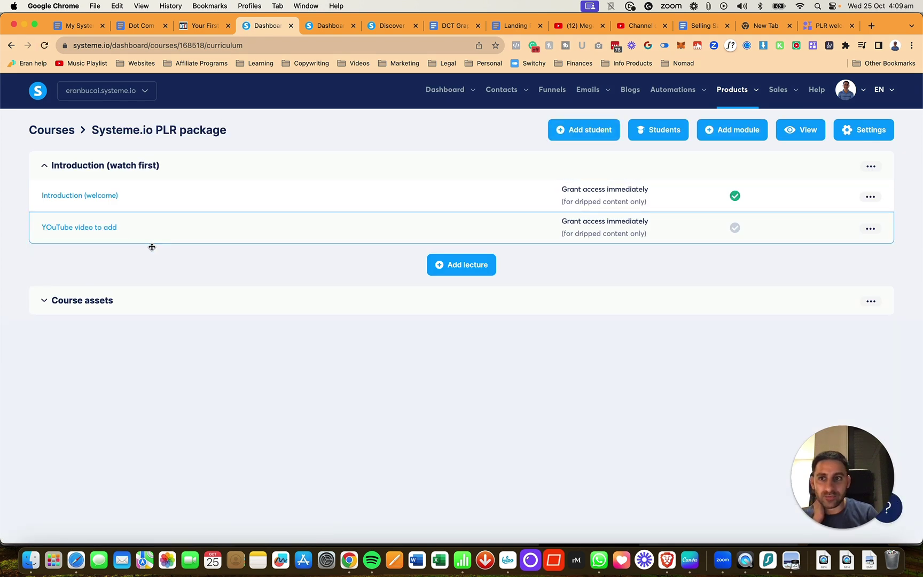
Expand the Course assets module, review the "Resell the systeme.io PLR package" lecture page, and return to the curriculum
left_click(46, 301)
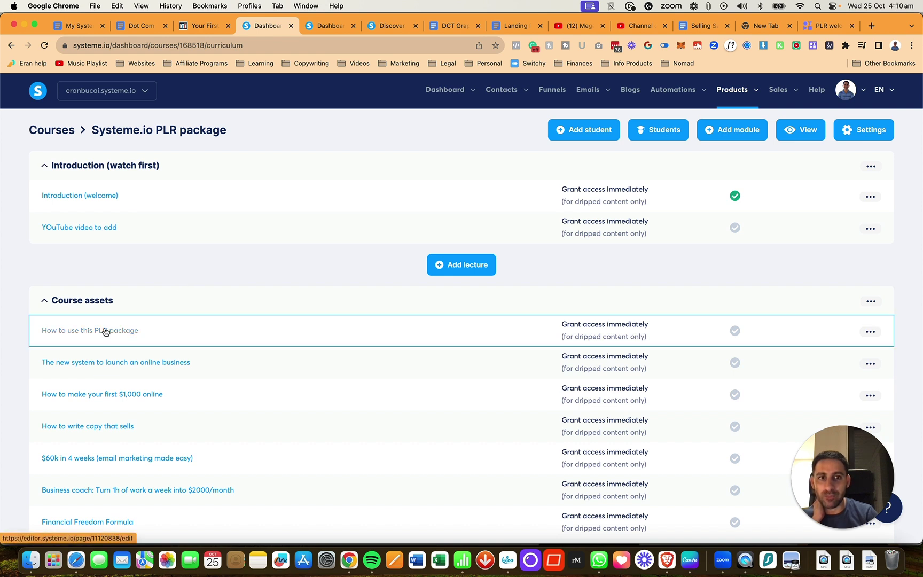
scroll(104, 330, "down", 5)
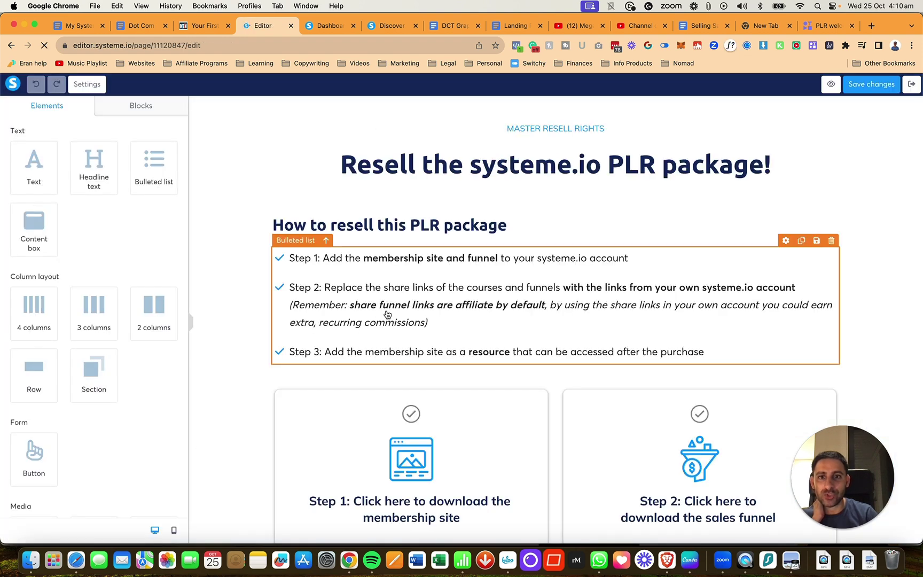
scroll(406, 384, "down", 2)
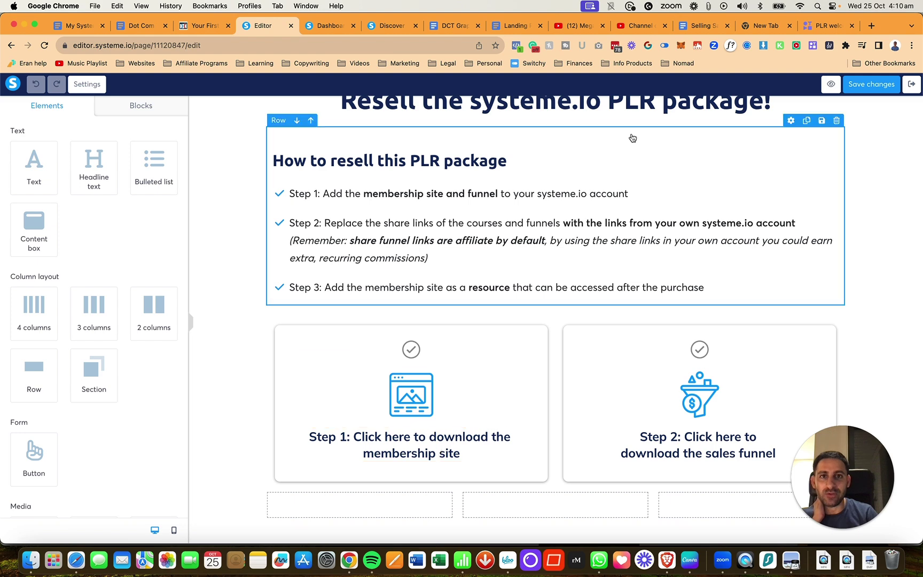
left_click(911, 84)
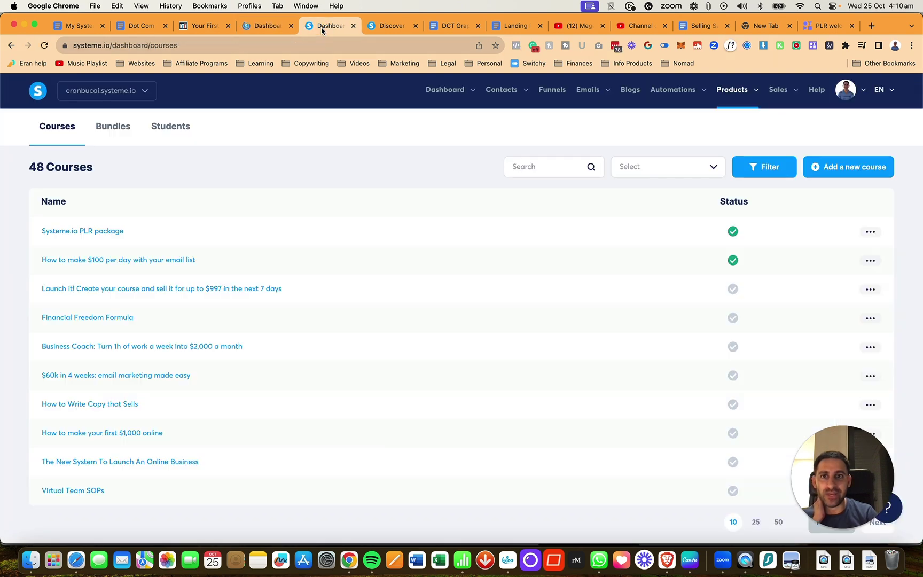
left_click(272, 26)
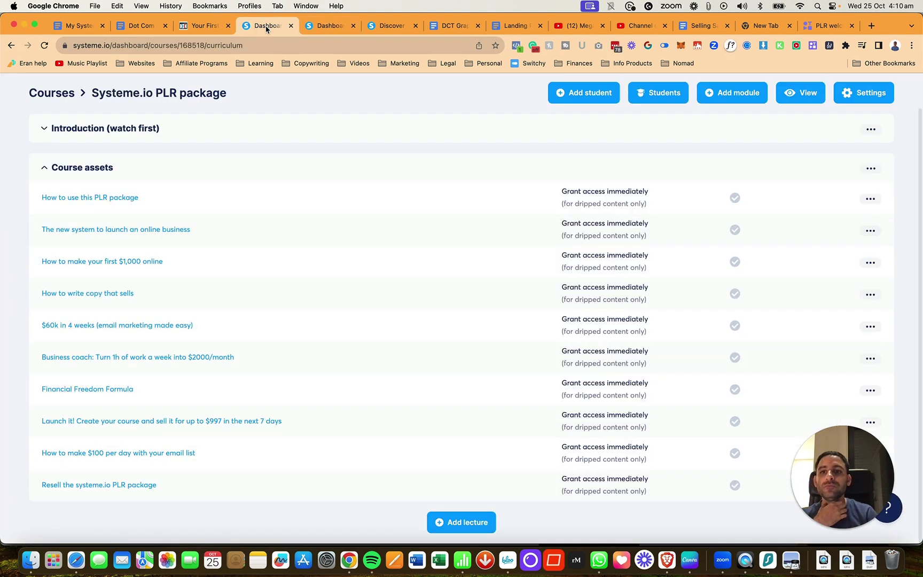
Review the resources on "The new system to launch an online business" lecture page and return to the curriculum
left_click(178, 231)
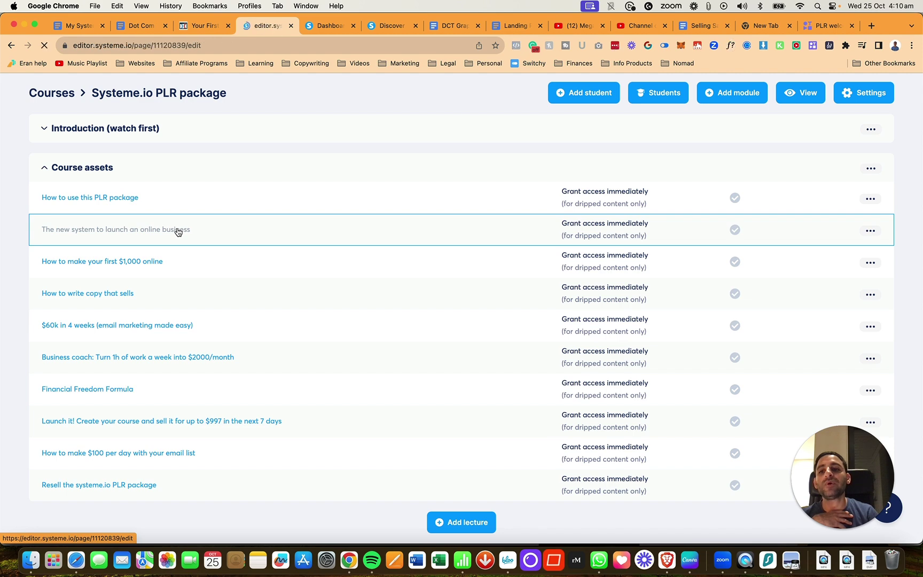
scroll(398, 268, "down", 7)
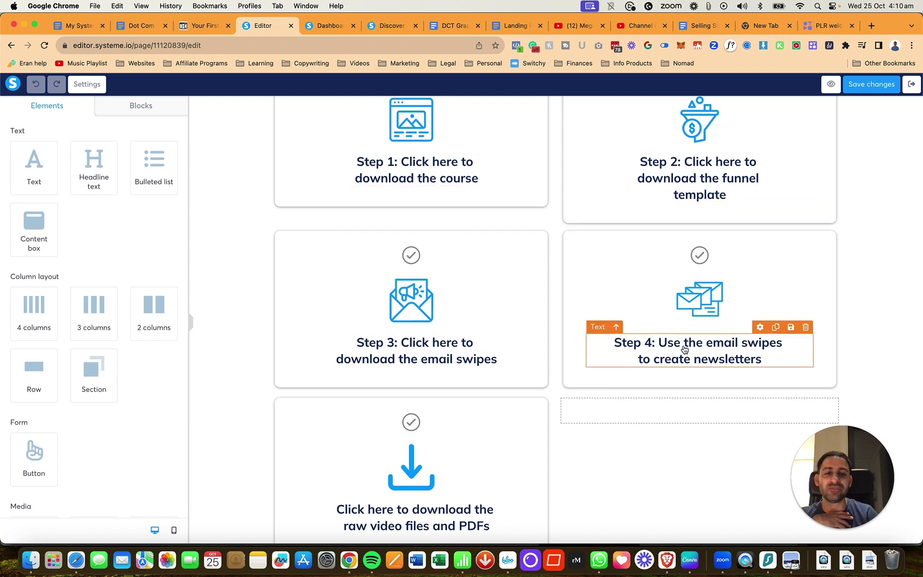
scroll(420, 364, "down", 3)
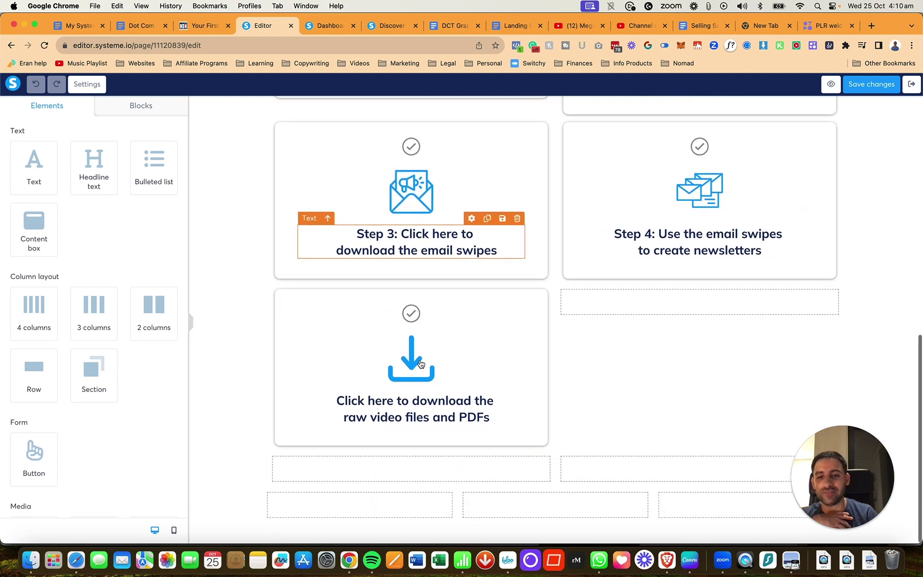
scroll(421, 366, "up", 12)
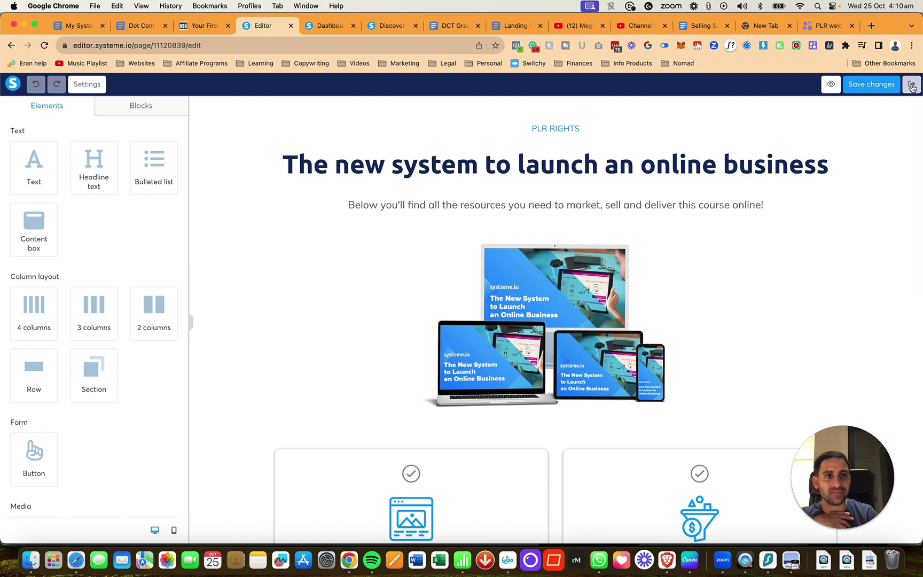
left_click(911, 84)
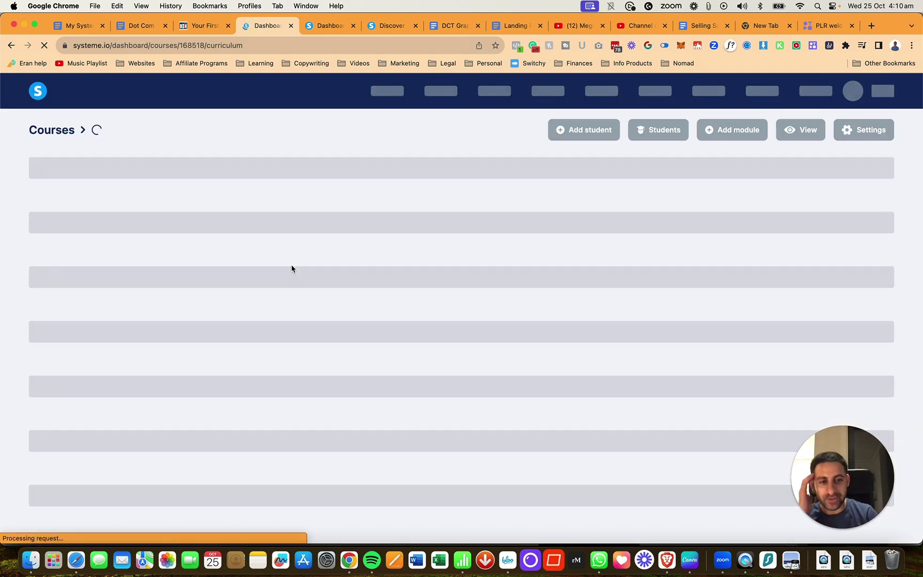
scroll(223, 216, "down", 1)
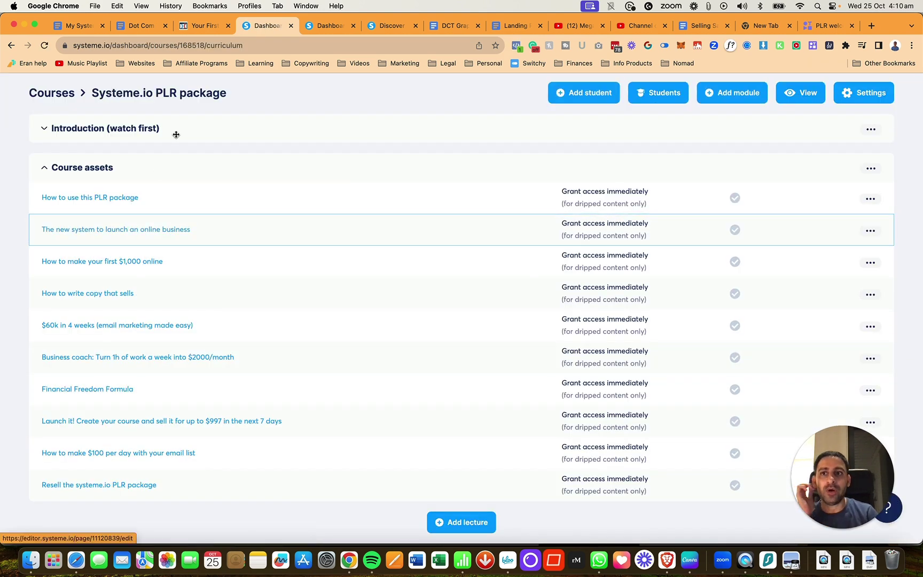
scroll(369, 138, "up", 1)
mouse_move(457, 93)
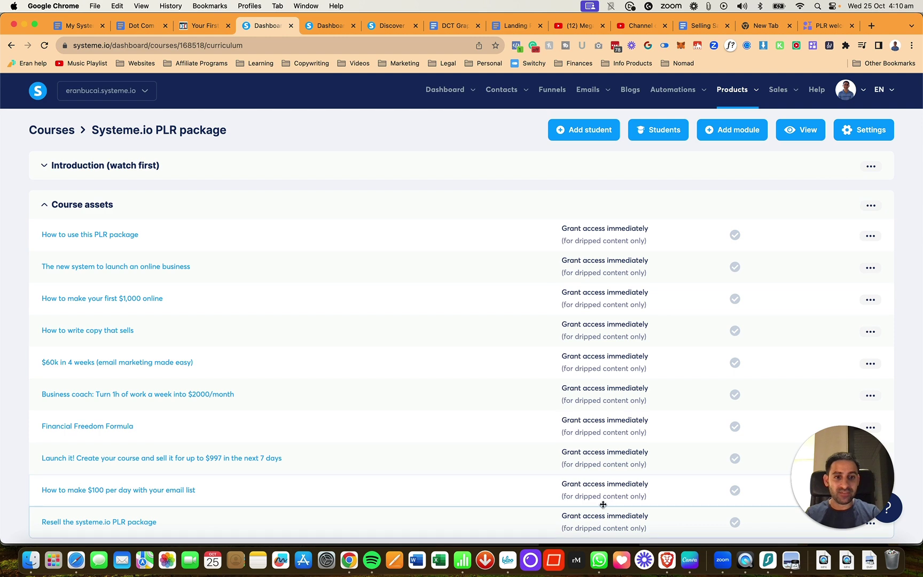
Switch to Canva, create a blank whiteboard, and place a yellow sticky note in the canvas's upper-left area
left_click(689, 559)
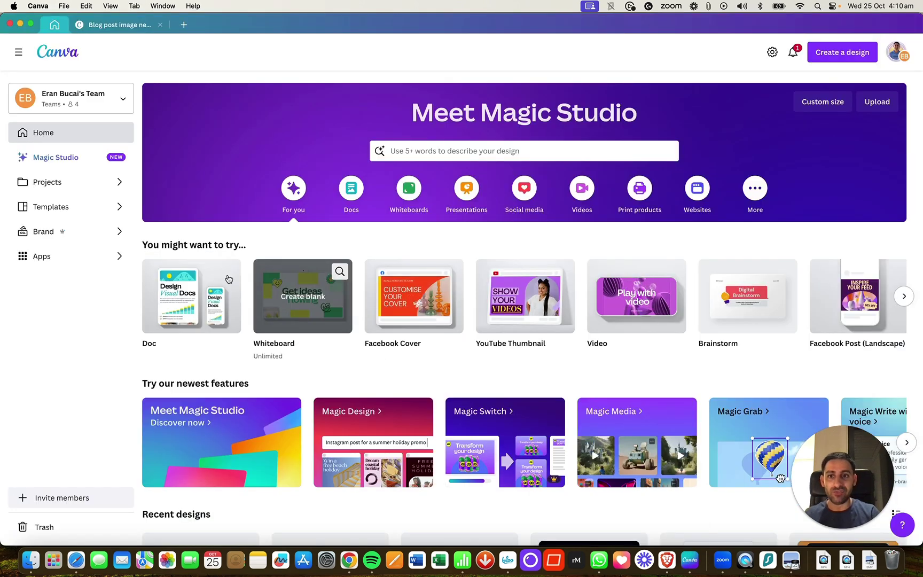
left_click(314, 308)
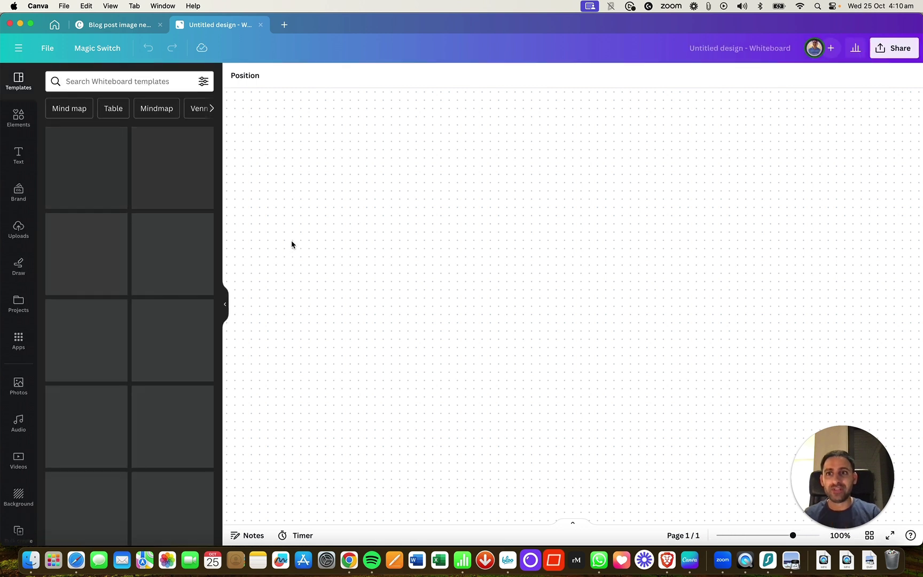
left_click(18, 117)
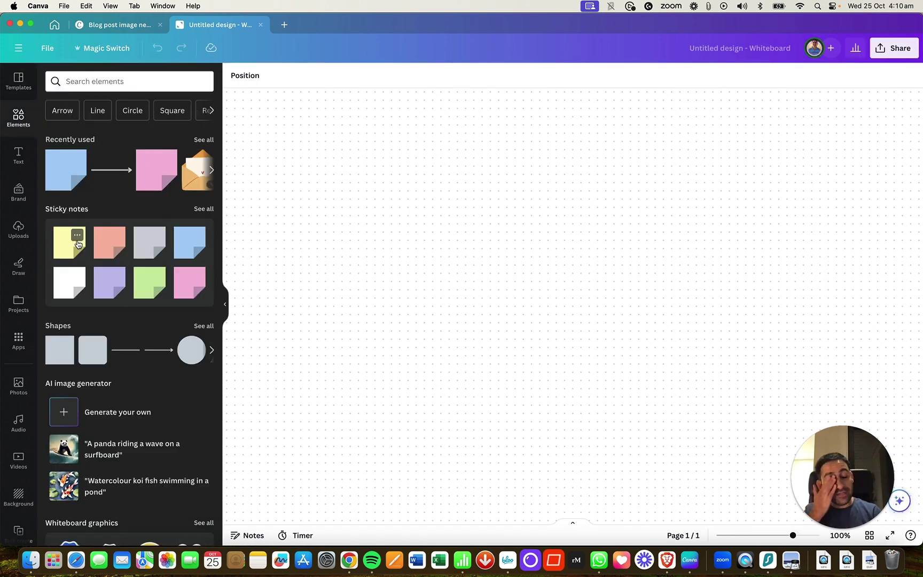
left_click(78, 238)
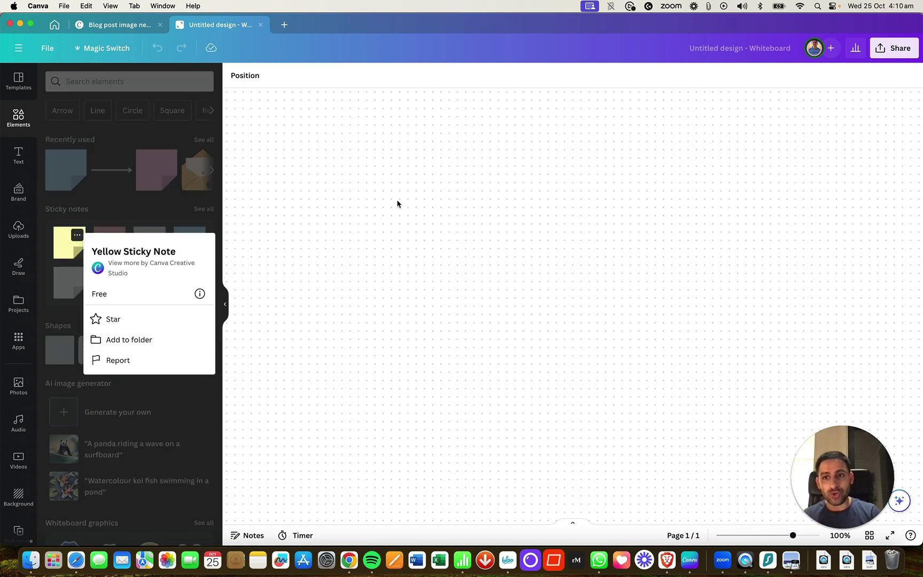
left_click(69, 252)
left_click(69, 250)
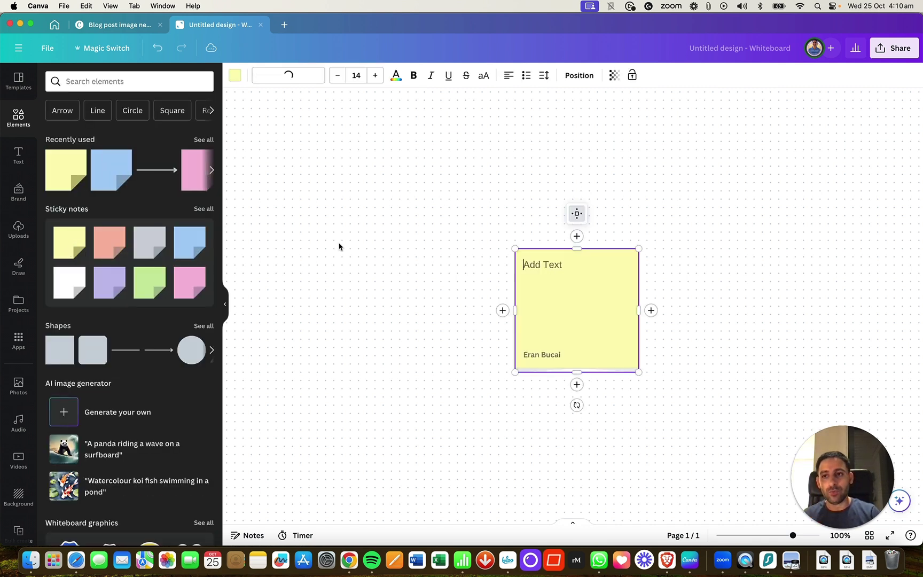
left_click_drag(551, 316, 317, 174)
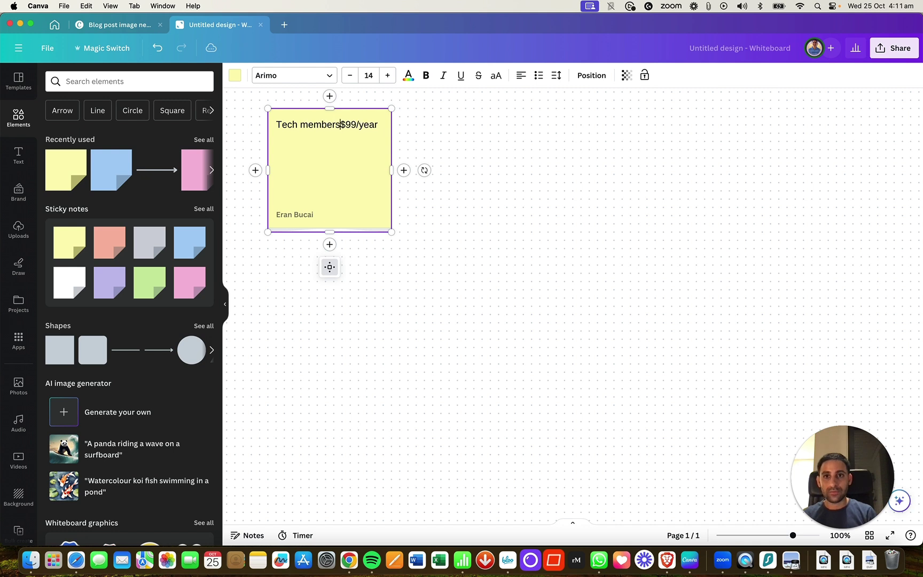
Complete the yellow sticky note's text as "Templates & Guides membership $99/year with order bump for $10 to get the PLR resell"
type("hip")
key("Return")
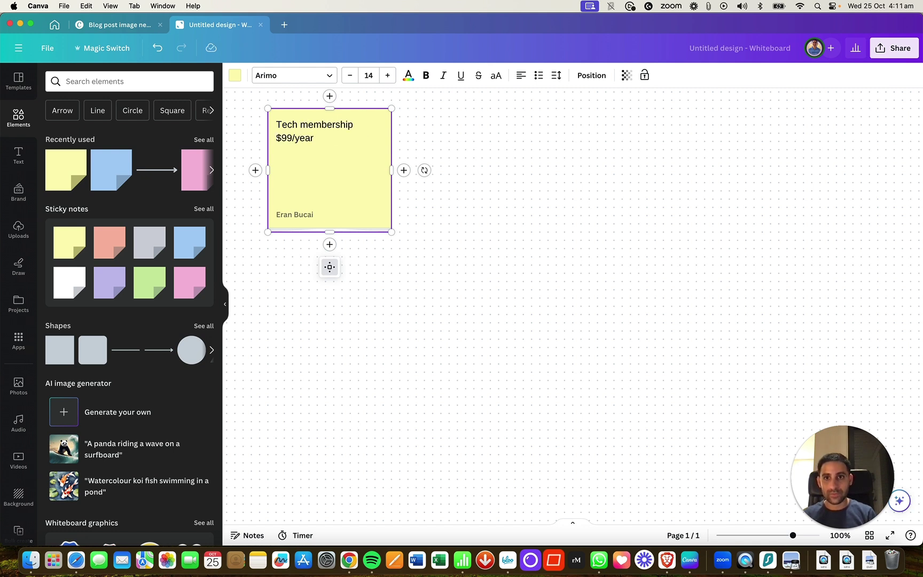
key("BackSpace")
key("BackSpace")
key("BackSpace")
key("BackSpace")
type("Templates &  Guide")
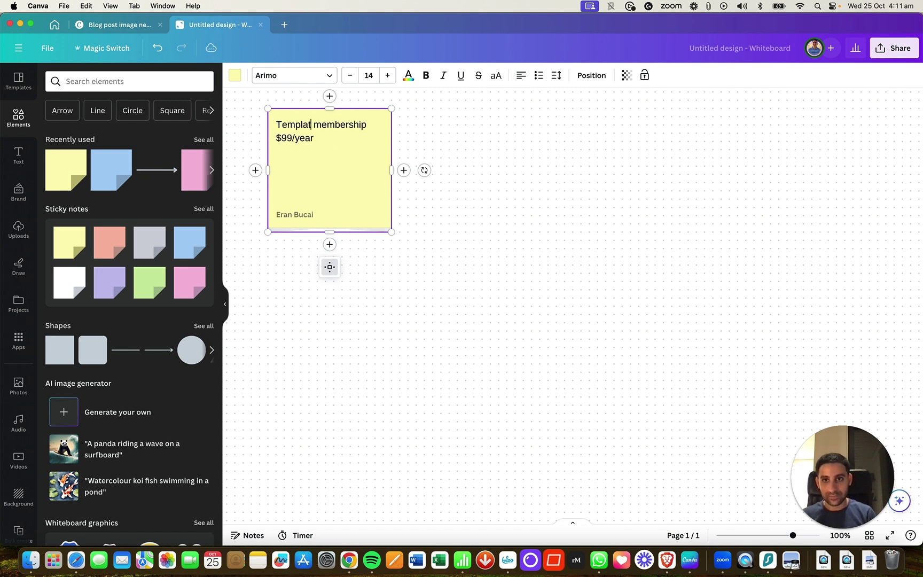
type("s")
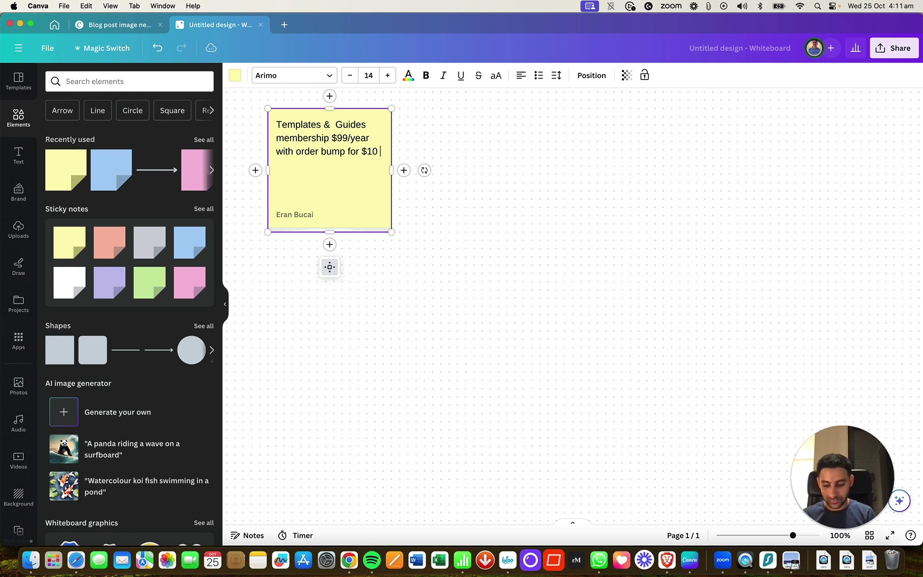
type("to get the PLR resell  ")
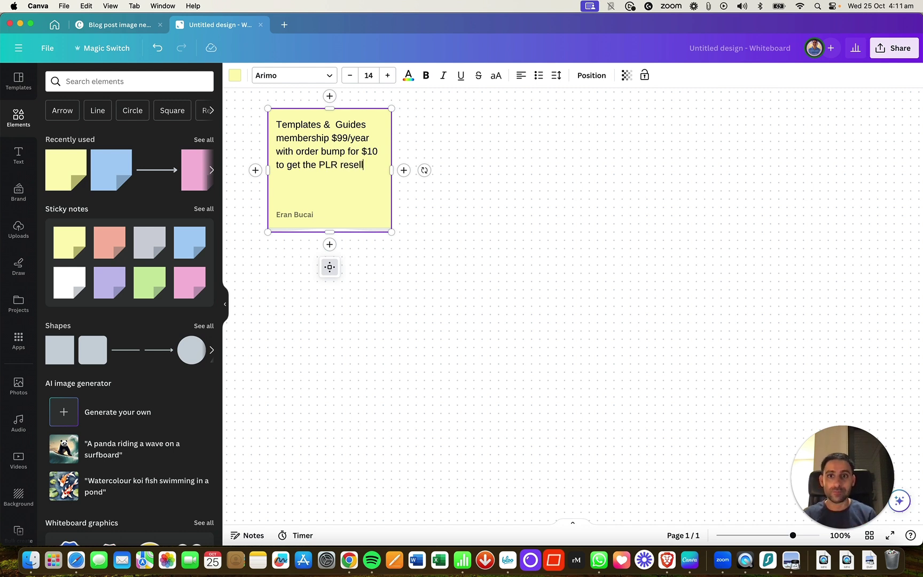
Add the link eranplr.com/templatesmembership below the offer text on the sticky note, leaving a blank line between them
type("eran")
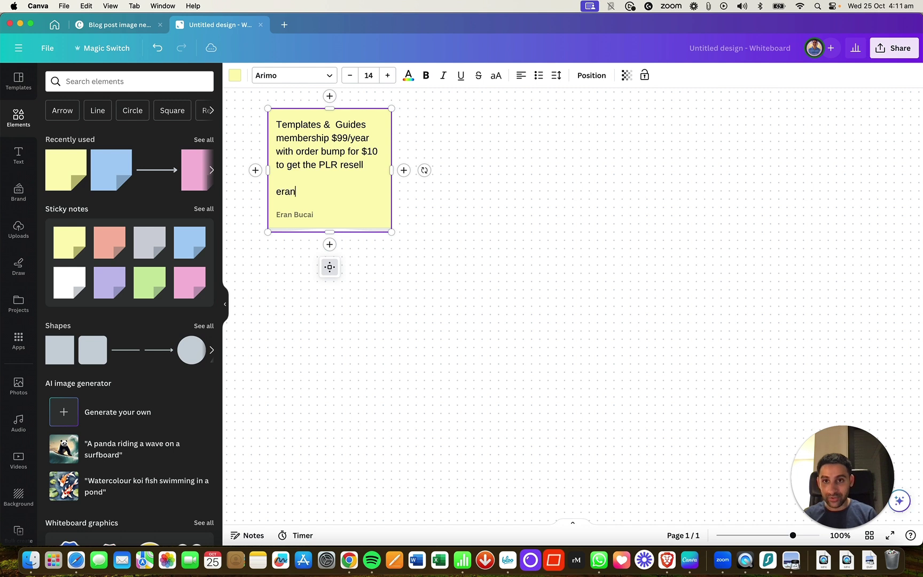
type("plr.com/membership")
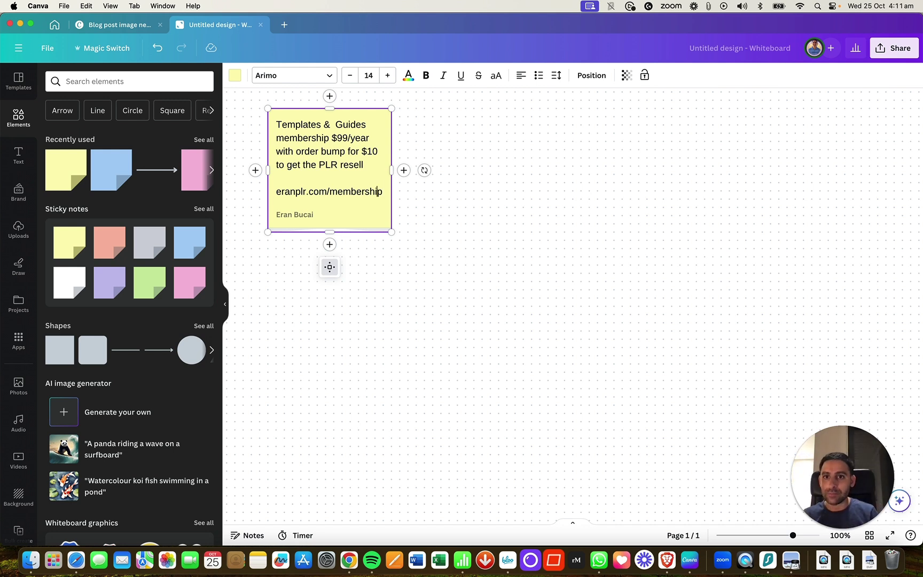
key("Left")
key("Left")
key("Left")
key("Left")
key("Left")
key("Left")
key("Left")
key("Left")
key("Left")
type("templates")
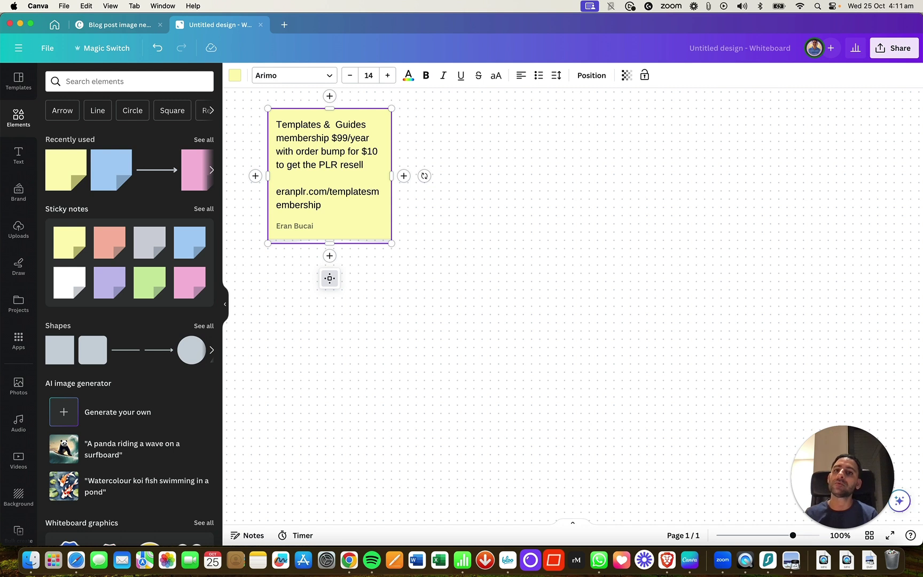
key("shift+Down")
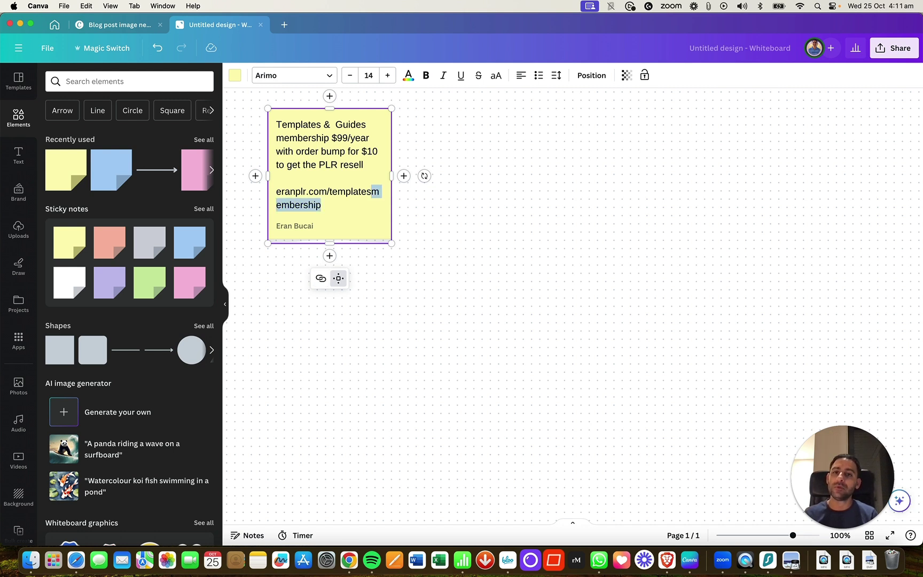
key("Left")
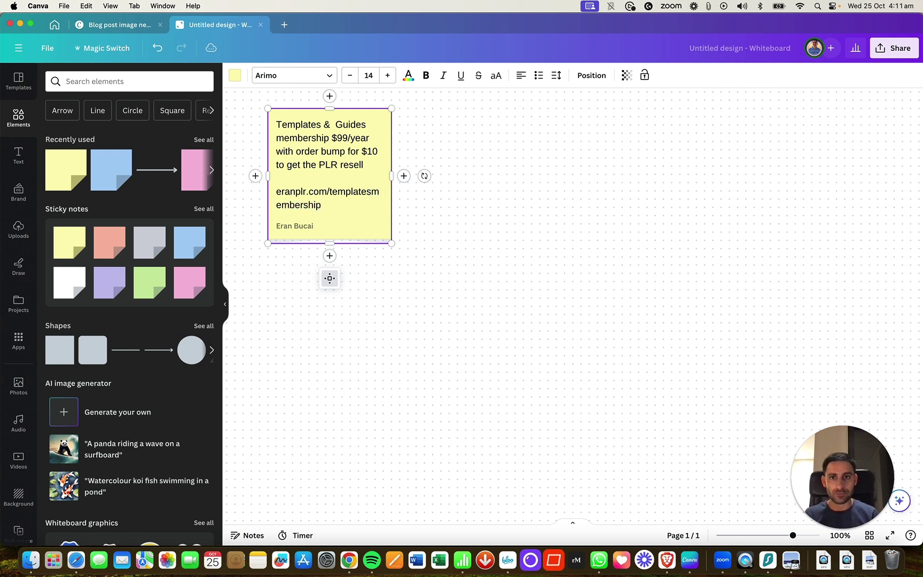
Try eranplr.com/sioplr as the link on the templates membership note
key("BackSpace")
key("BackSpace")
key("BackSpace")
key("BackSpace")
key("BackSpace")
key("BackSpace")
key("BackSpace")
key("BackSpace")
key("BackSpace")
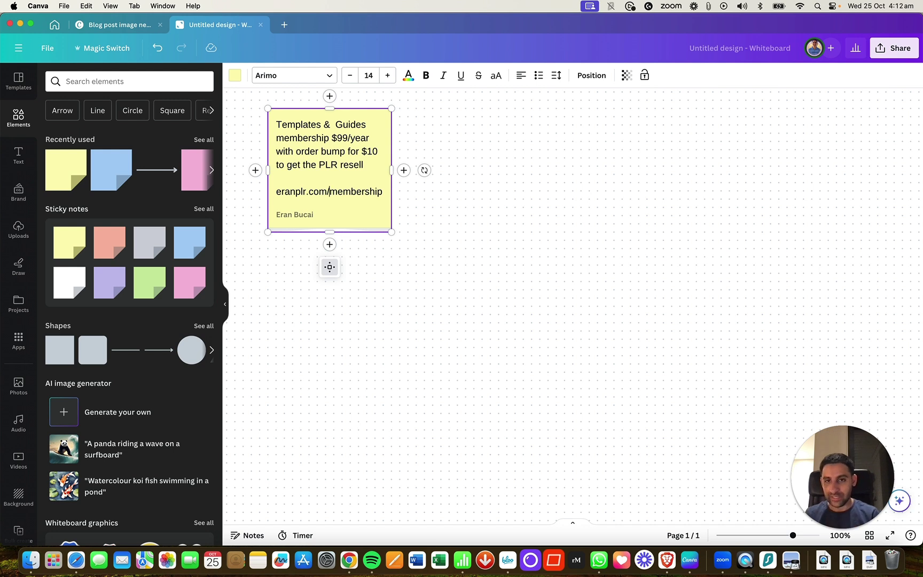
type("sioplr")
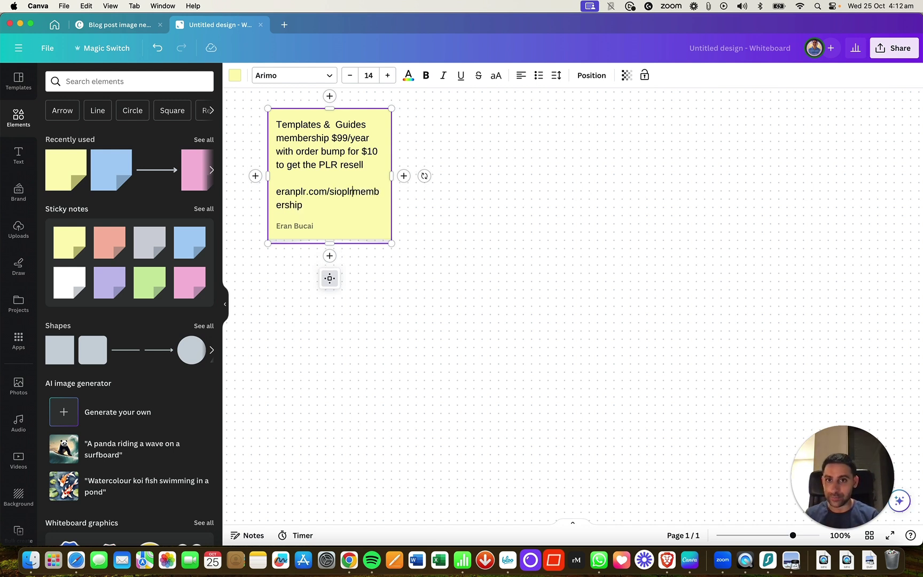
key("alt+shift+Right")
key("BackSpace")
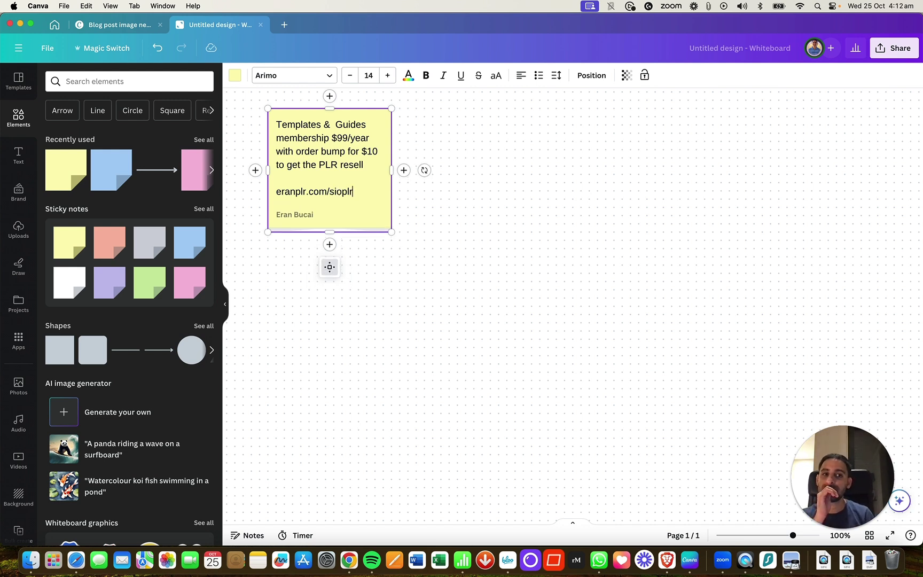
Restore the note's link to eranplr.com/templatesmembership
key("BackSpace")
key("BackSpace")
key("BackSpace")
key("BackSpace")
key("BackSpace")
key("BackSpace")
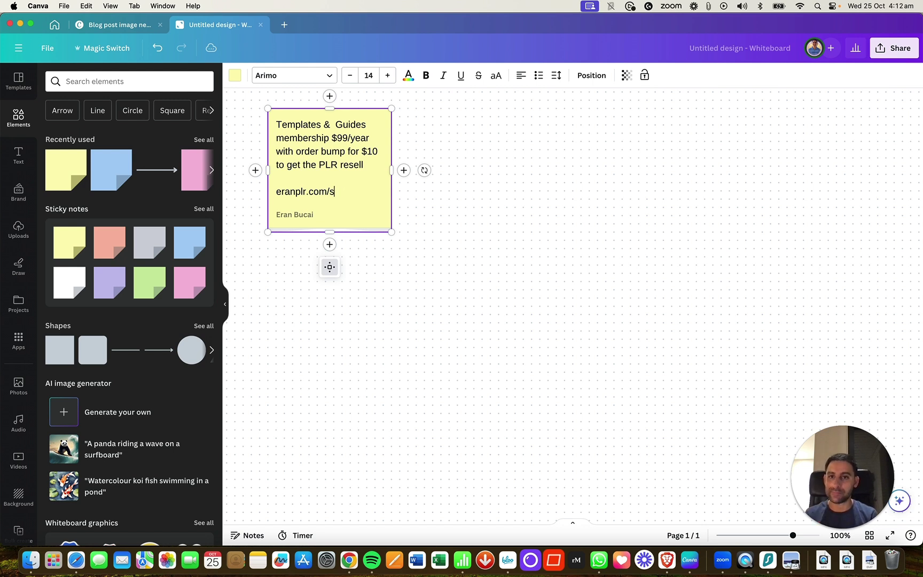
type("templatesmembership")
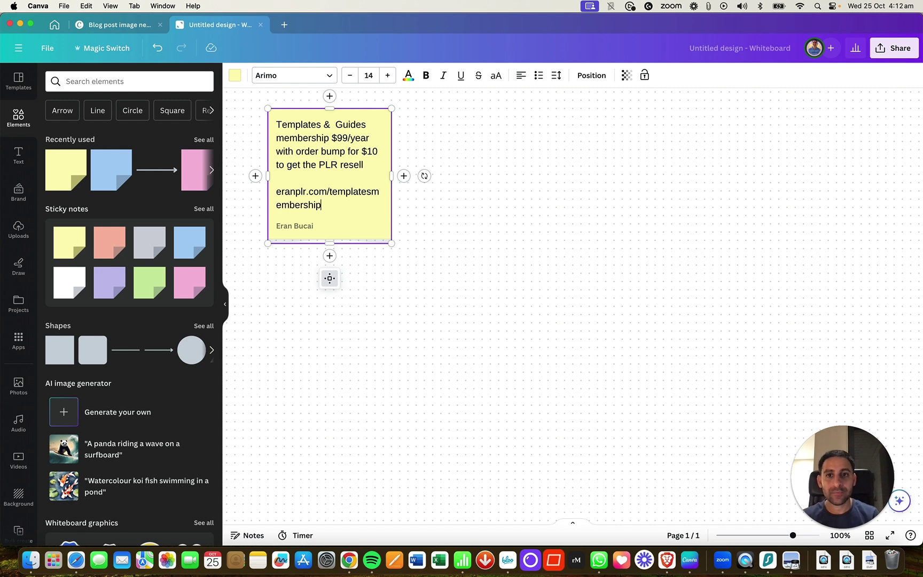
Widen the sticky note so its link fits on one line, and place a duplicate directly to its right
left_click_drag(391, 172, 442, 169)
left_click(488, 151)
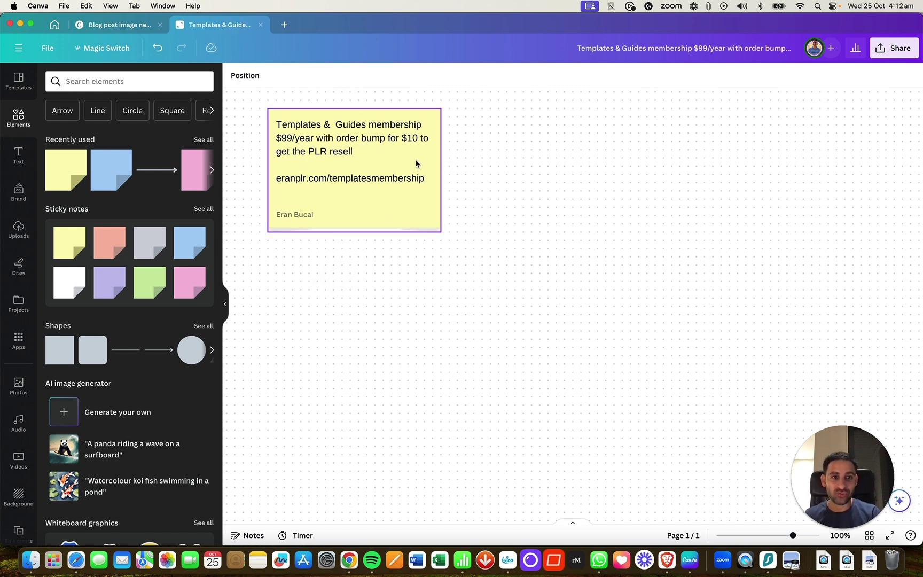
left_click(401, 163)
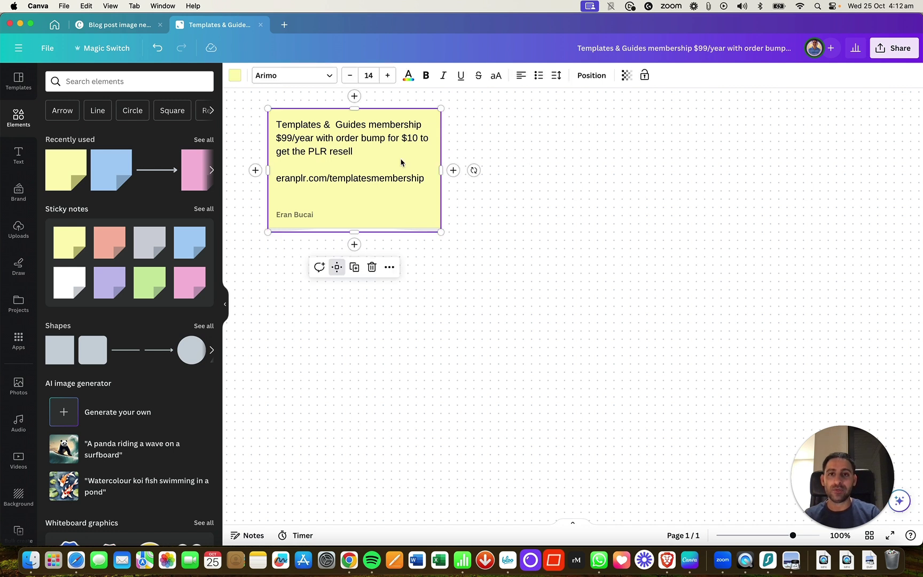
key("super+d")
left_click_drag(559, 293, 537, 156)
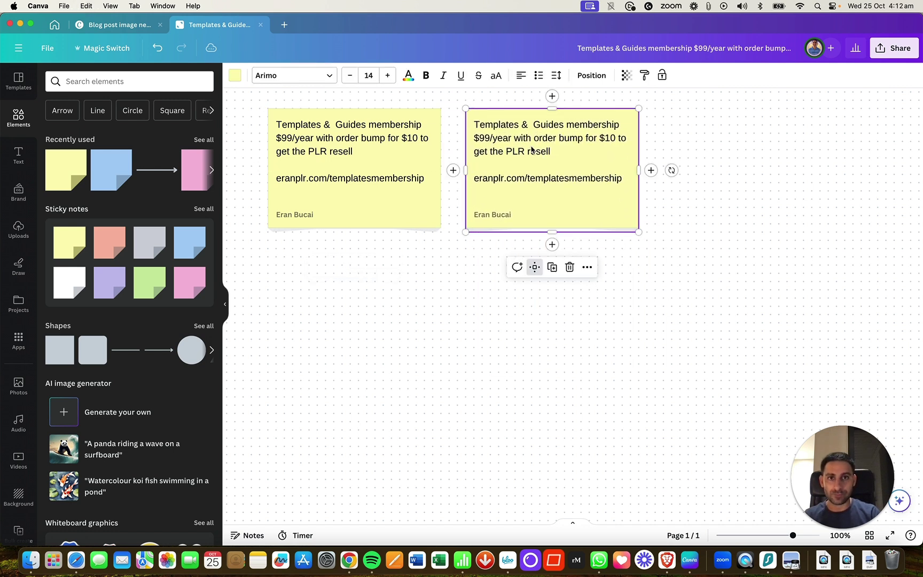
Replace the duplicate note's offer text with the title "Systeme.io PLR resell" and start an empty line beneath it
left_click(477, 124)
type("System.io")
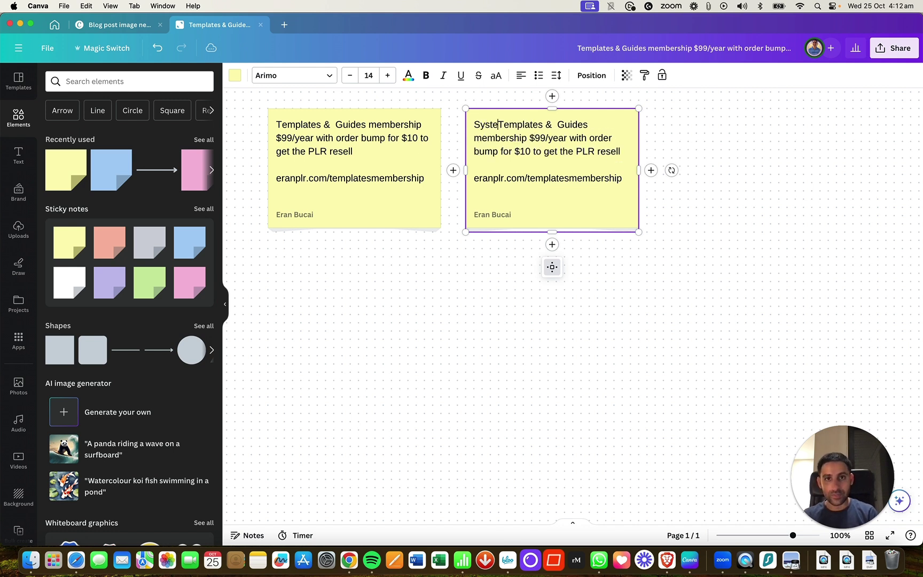
key("BackSpace")
key("BackSpace")
key("BackSpace")
type("e.")
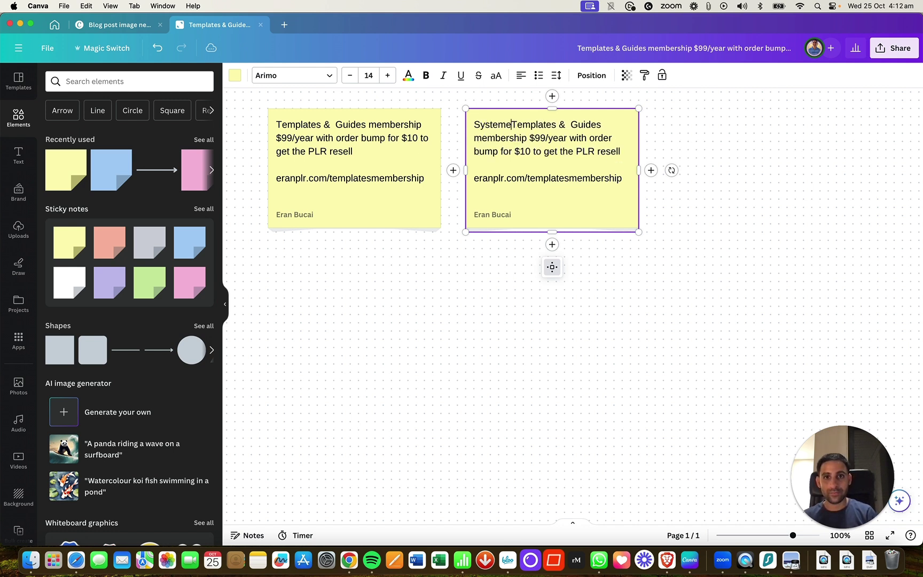
type("io PLR ")
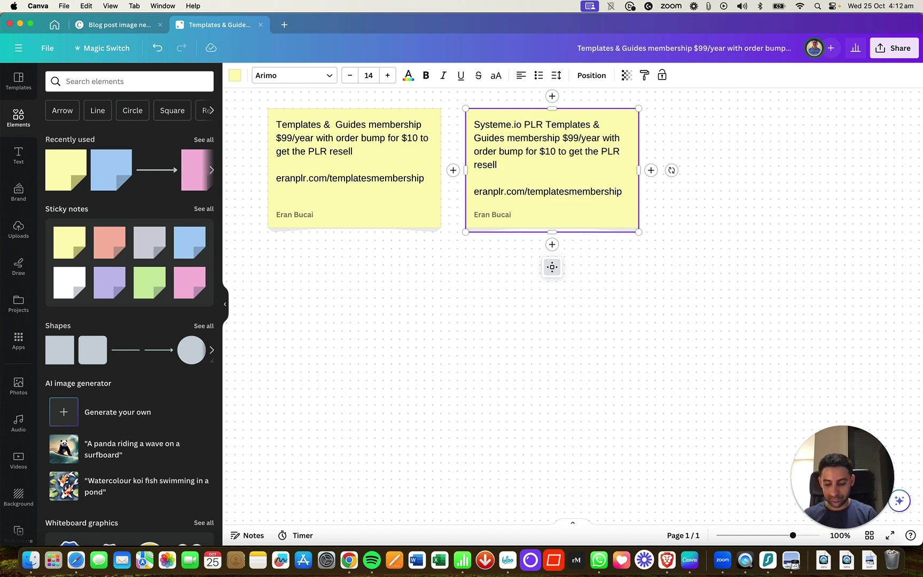
type("re-")
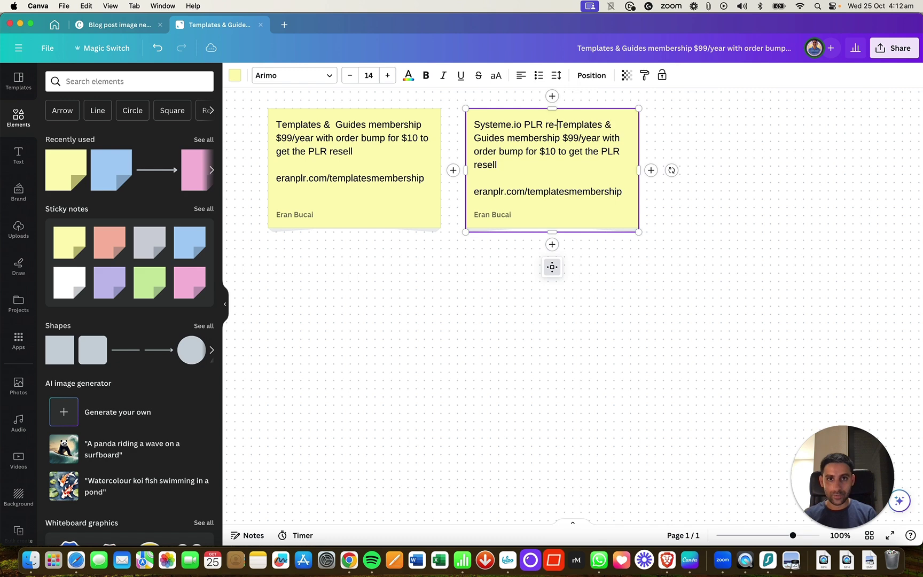
type("sell")
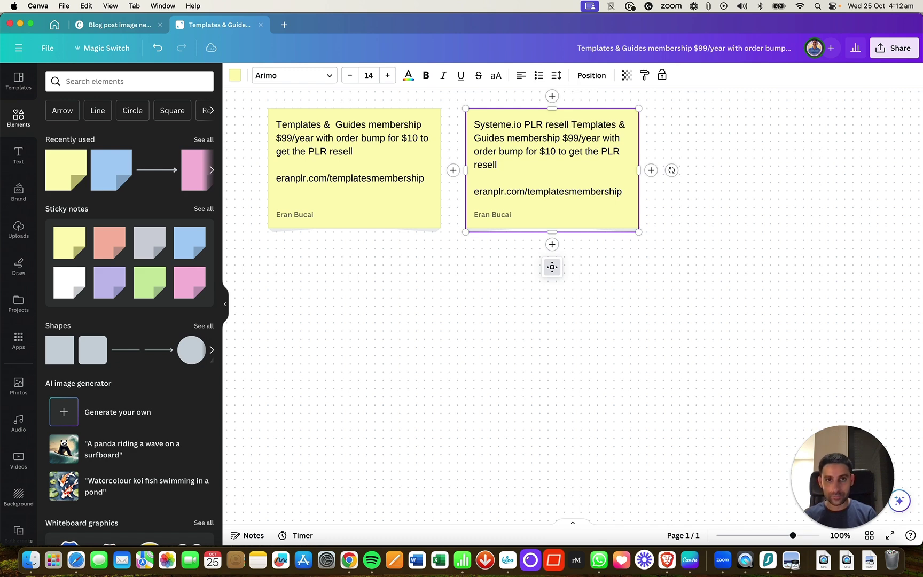
key("shift+Down")
key("shift+Down")
key("shift+Down")
key("Return")
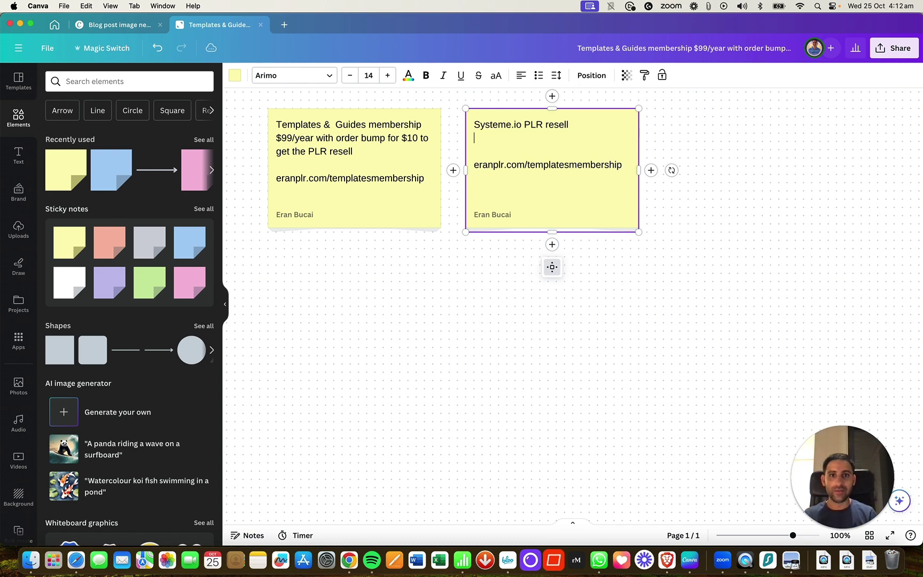
Change the link on the duplicate note to eranplr.com/sioplr
key("Down")
key("Down")
key("BackSpace")
key("BackSpace")
key("BackSpace")
key("BackSpace")
key("BackSpace")
key("BackSpace")
key("BackSpace")
key("BackSpace")
key("BackSpace")
key("BackSpace")
key("BackSpace")
key("BackSpace")
key("BackSpace")
key("BackSpace")
key("BackSpace")
key("BackSpace")
key("BackSpace")
key("BackSpace")
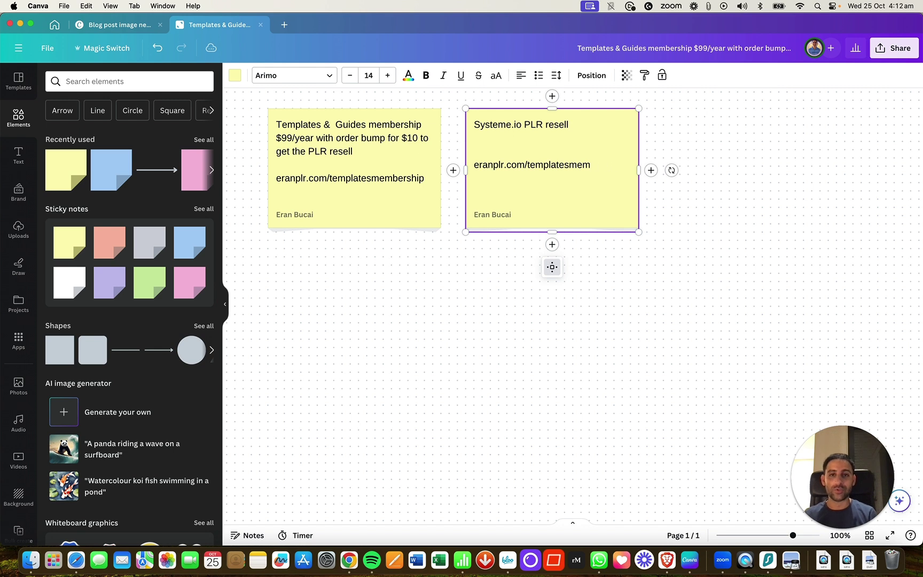
type("sioc.m")
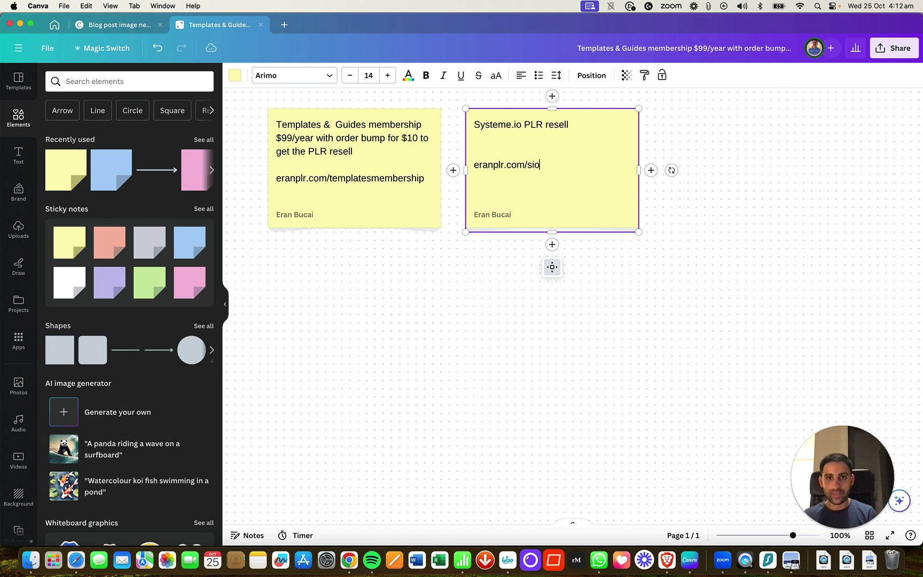
key("BackSpace")
key("BackSpace")
key("BackSpace")
type("plr")
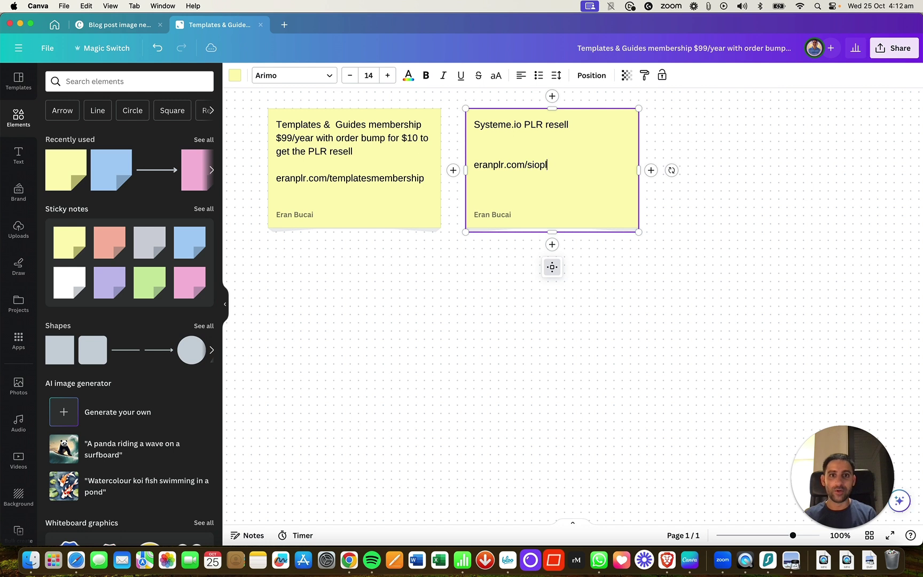
Add the price line "$97 or $10 on an order bump" under the "Systeme.io PLR resell" title and deselect the note
key("Up")
key("Up")
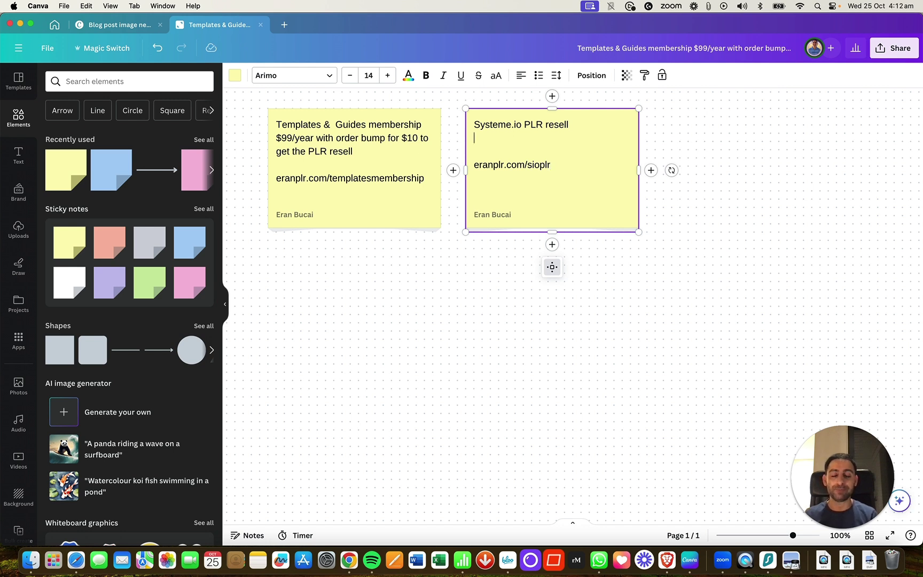
type("$")
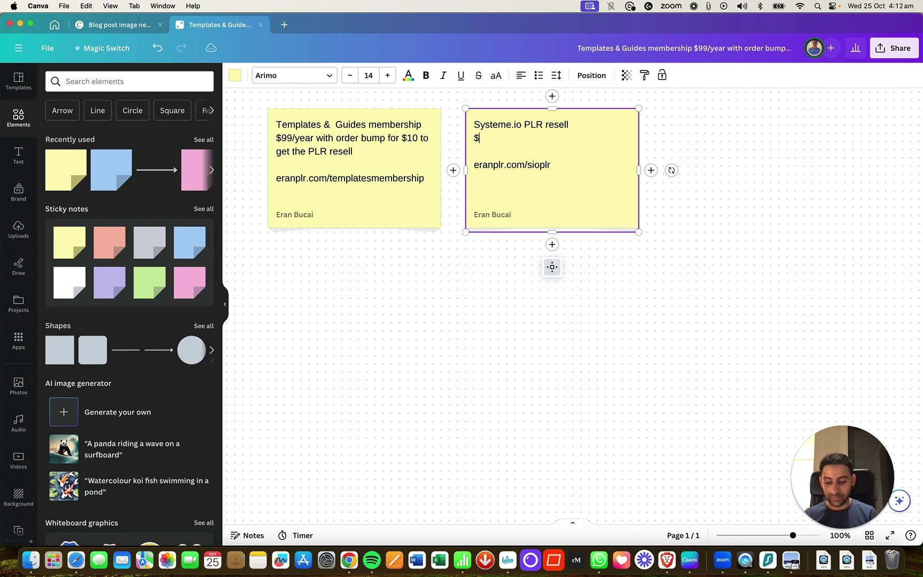
type("97")
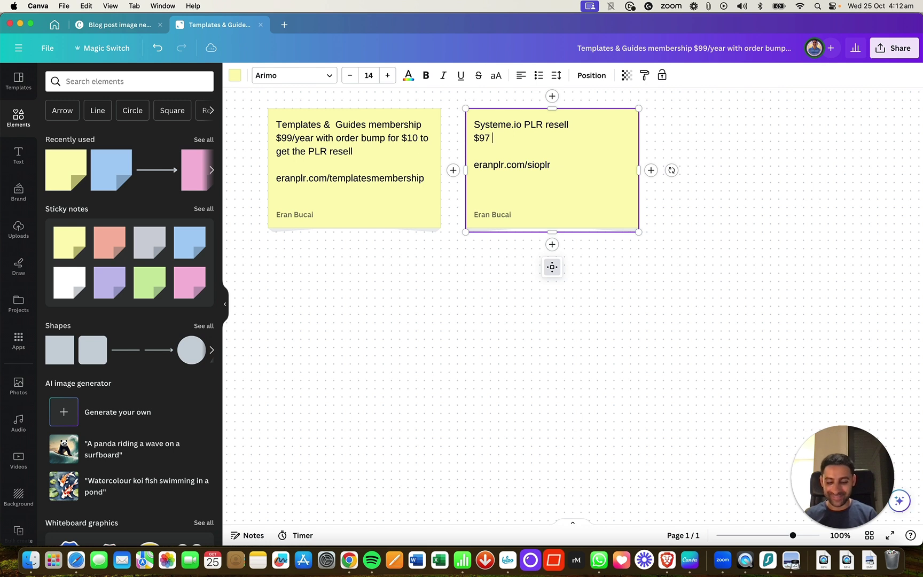
type(" or $10")
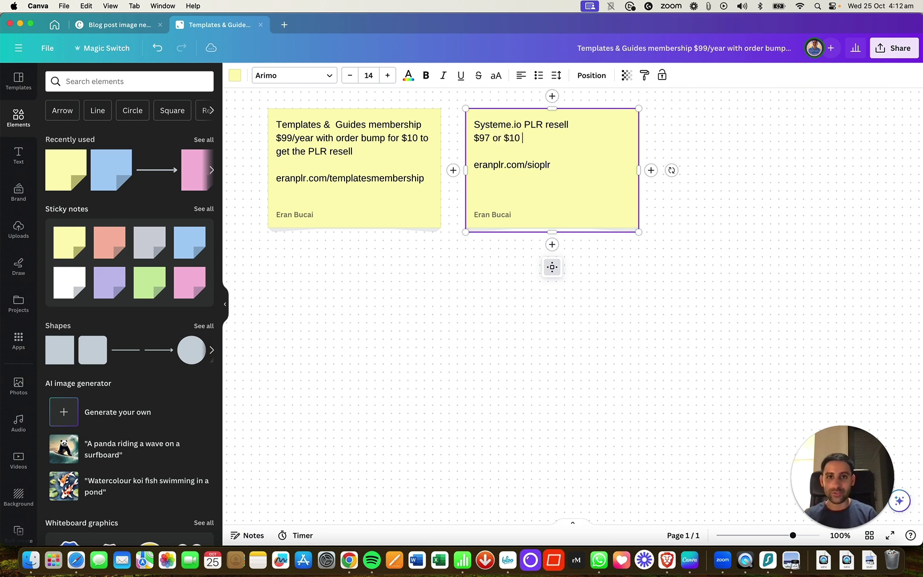
type(" on an orede")
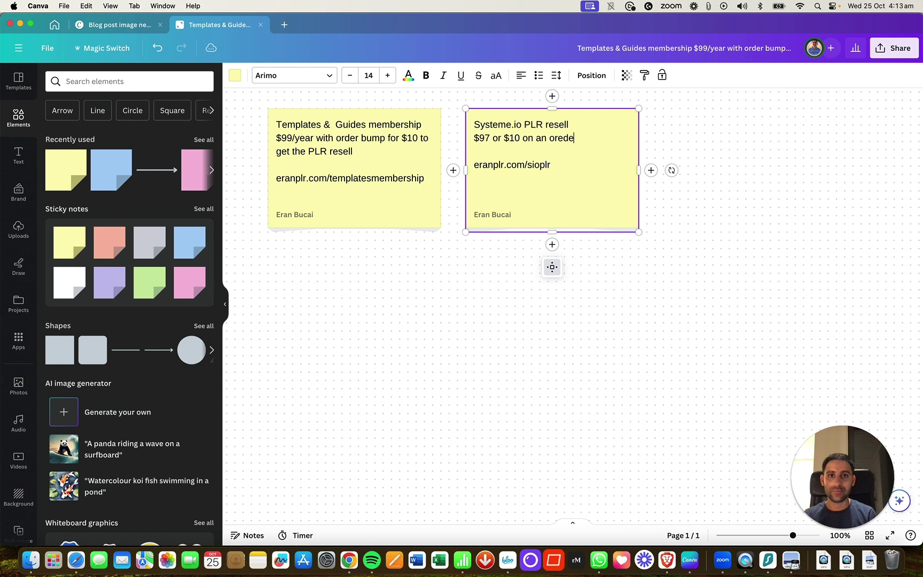
key("BackSpace")
key("BackSpace")
key("BackSpace")
type("der bump")
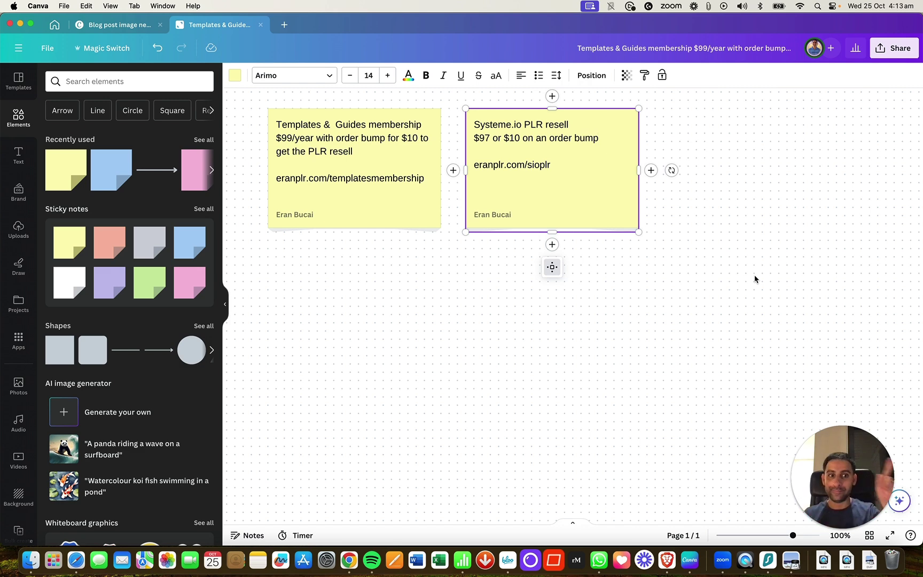
scroll(639, 234, "down", 1)
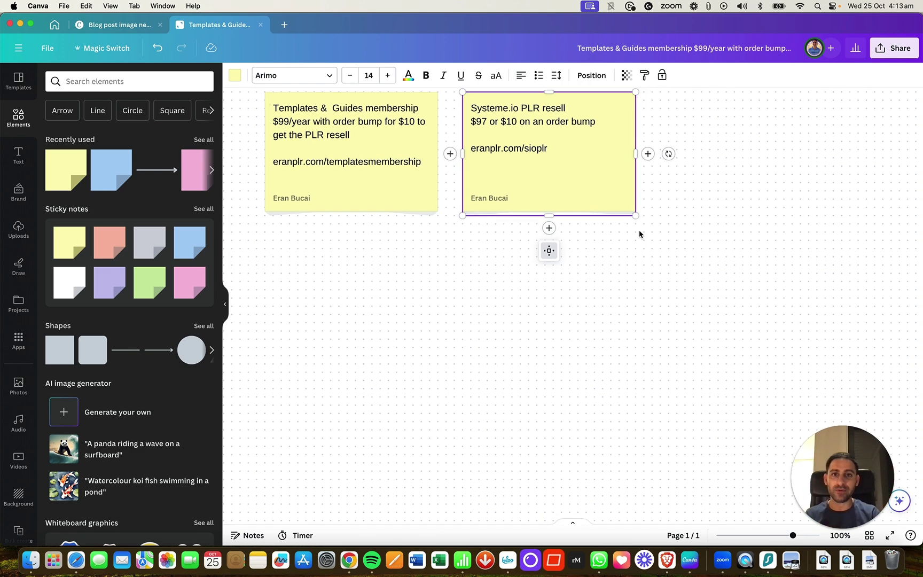
scroll(640, 234, "up", 2)
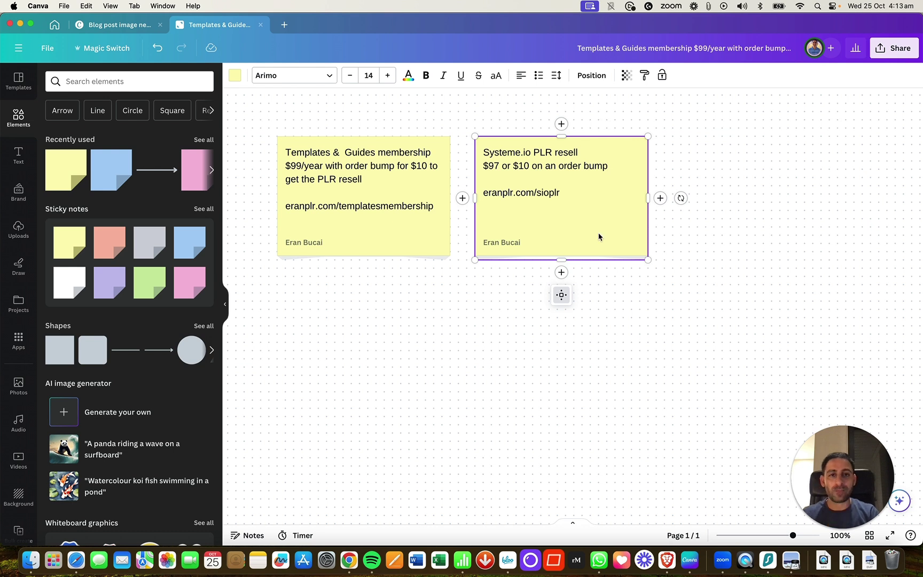
left_click(691, 322)
scroll(476, 284, "down", 1)
scroll(476, 285, "down", 1)
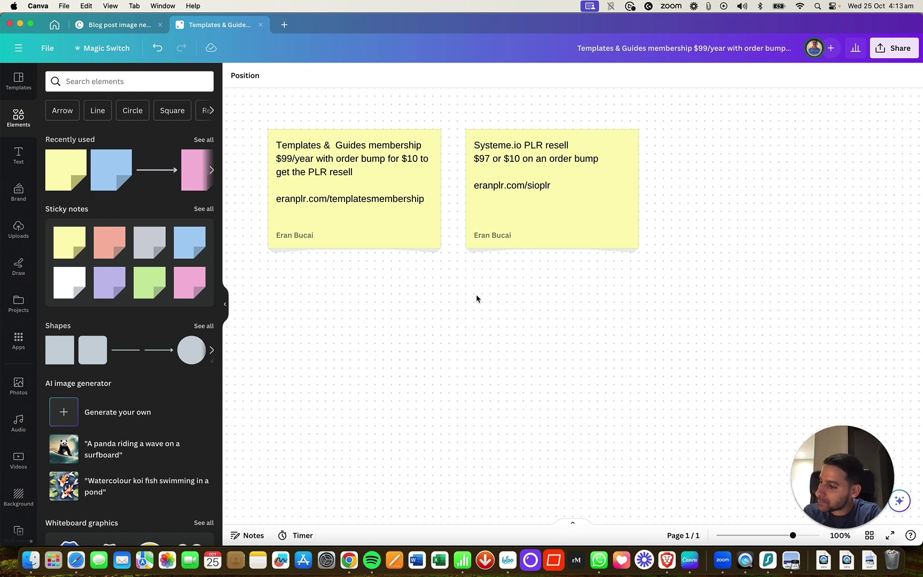
Paste another copy of the Templates & Guides membership note and place it directly beside the Systeme.io PLR resell note
left_click(548, 194)
left_click(429, 334)
left_click(573, 189)
key("super+v")
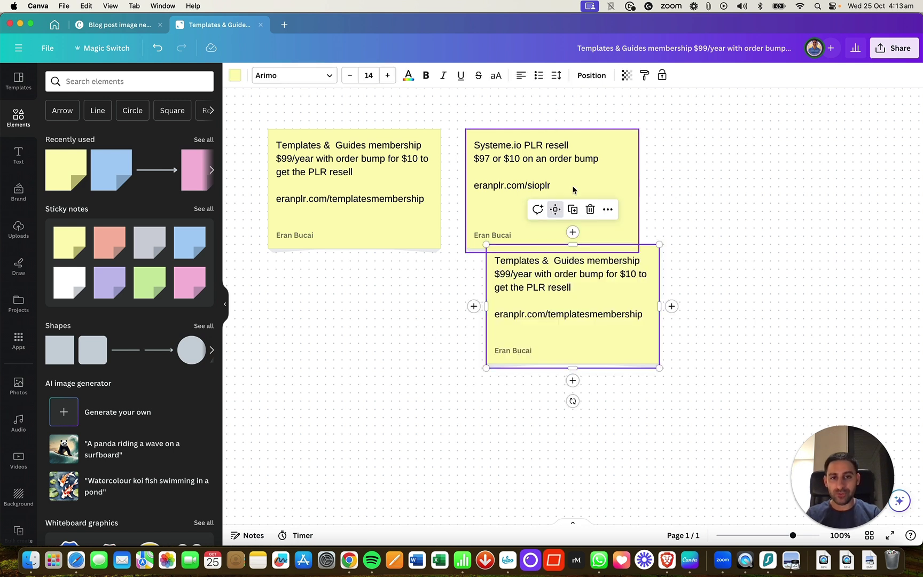
left_click_drag(573, 302, 742, 198)
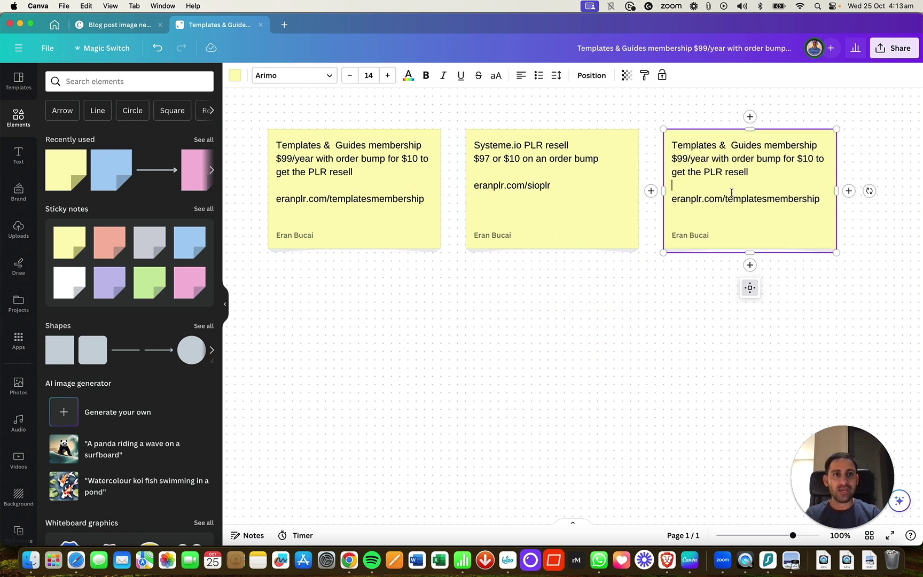
Replace the third note's offer text with the title "Systeme.io Bonuses" and start an empty line beneath it
key("Return")
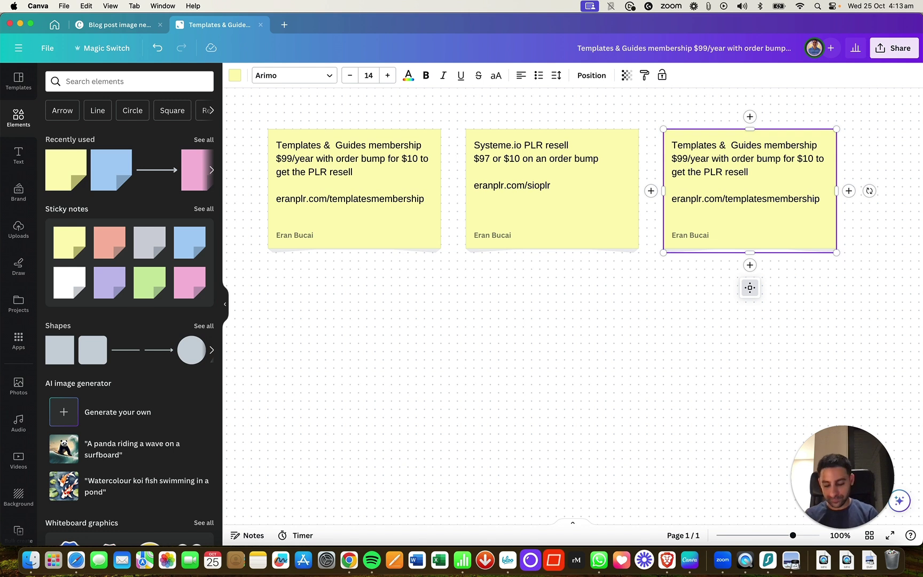
type("Sys")
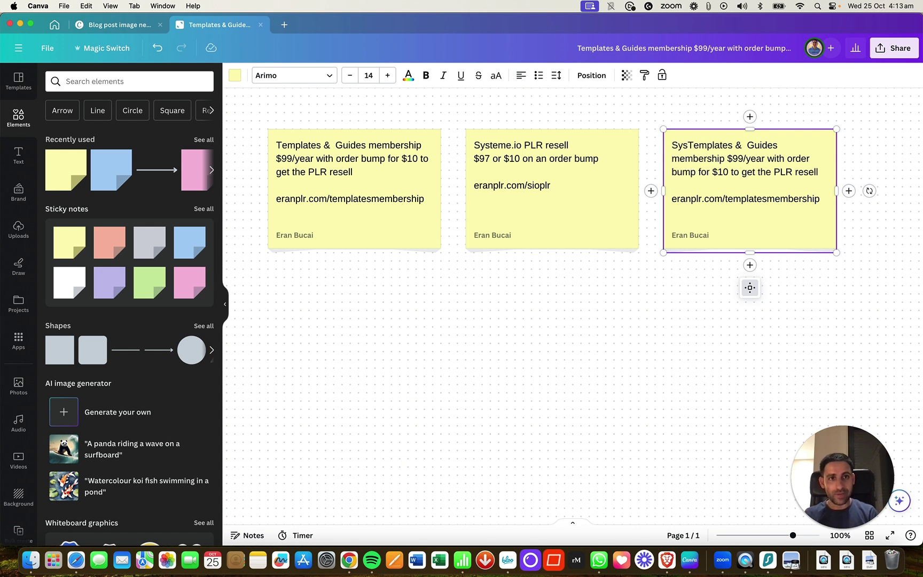
type("teme.io Bonis")
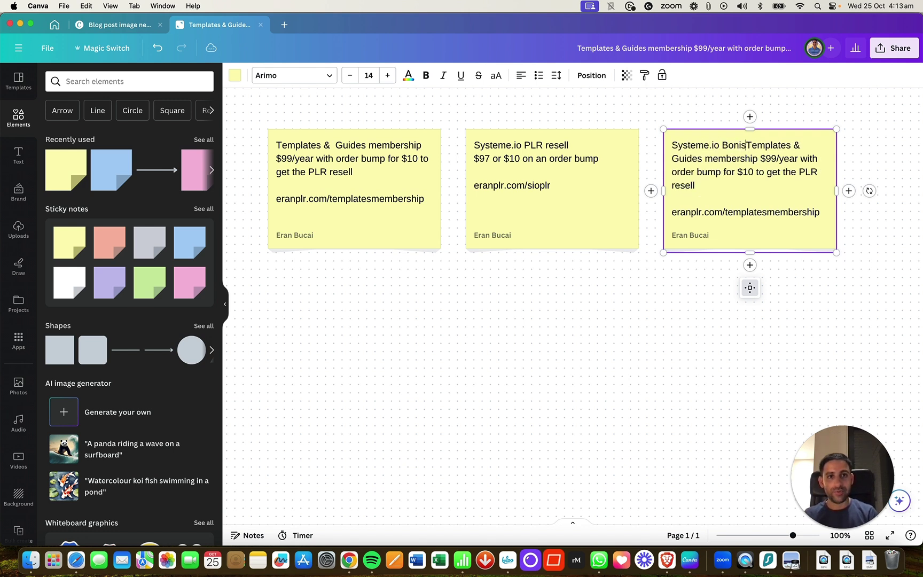
key("BackSpace")
key("BackSpace")
type("uses")
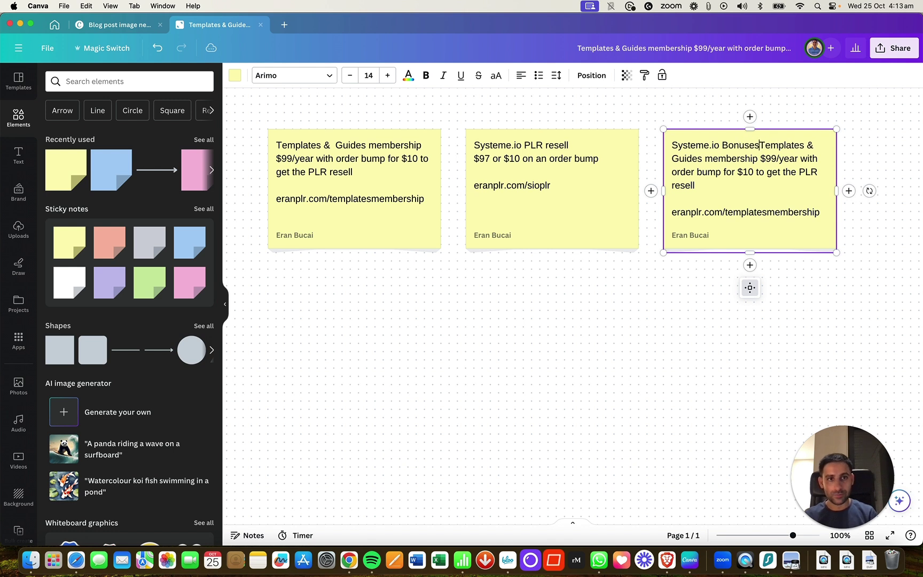
key("shift+Down")
key("shift+Down")
key("shift+Down")
key("Return")
key("Return")
key("Up")
Add the link eran.link/197bonus under the "Systeme.io Bonuses" title and delete the old membership link from that note
type("$")
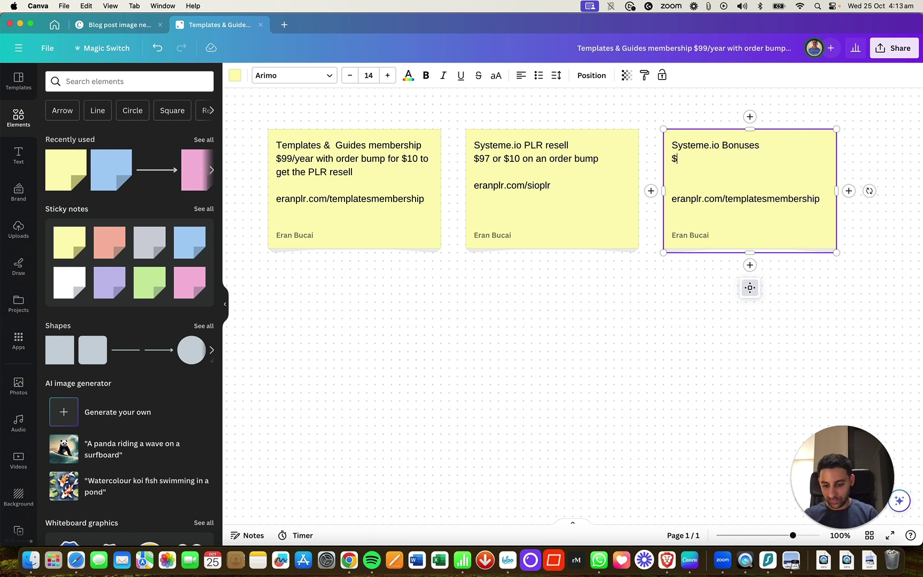
key("BackSpace")
type("eran.link/")
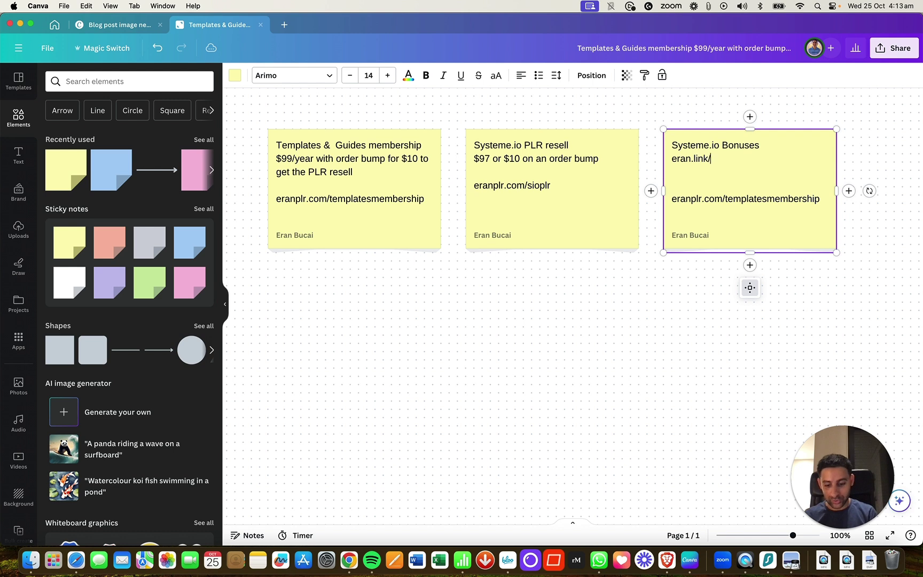
type("197bonus")
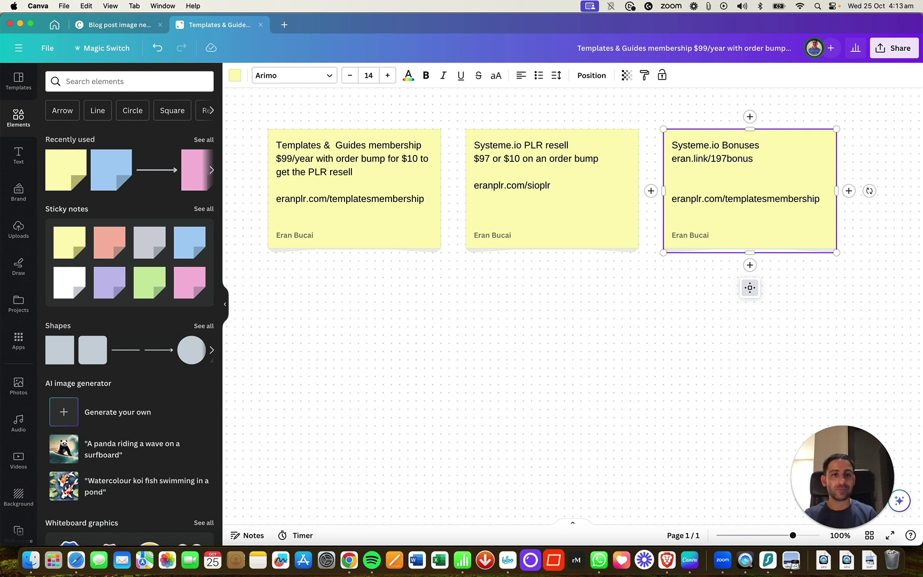
key("Down")
key("Down")
key("shift+Down")
key("shift+Down")
key("BackSpace")
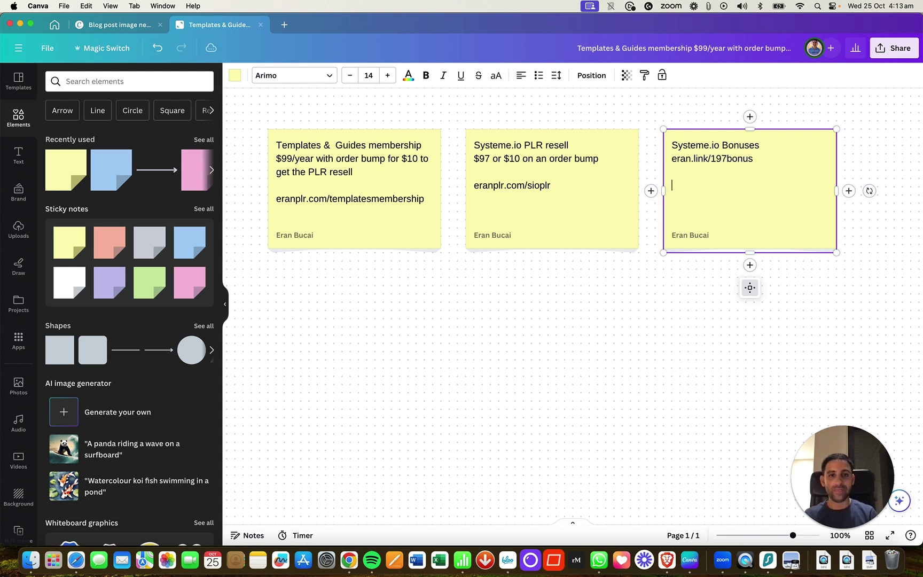
Add the text "Webinar plan bonuses (get access to the PLR for $1)" at the end of the bonuses note and deselect it
type("Webinar plan fre")
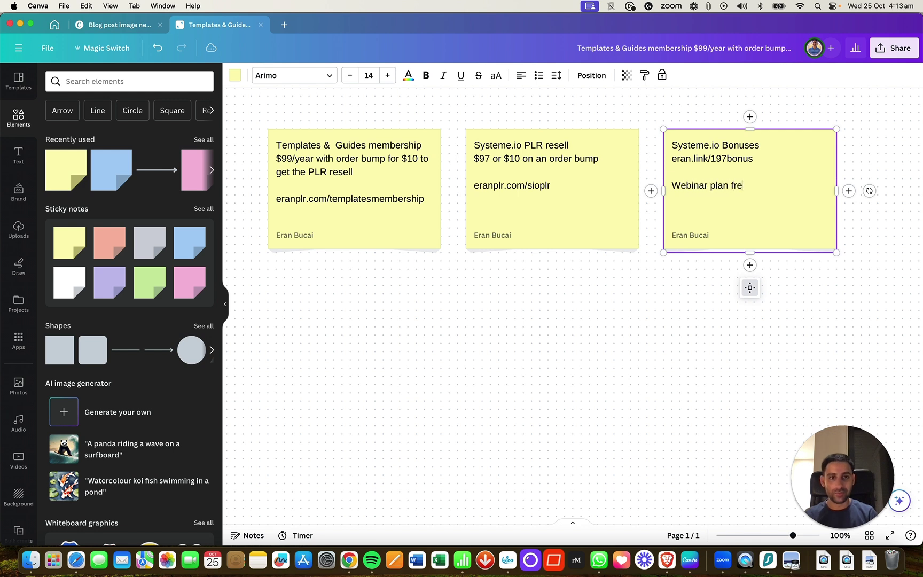
type("e bo")
key("BackSpace")
key("BackSpace")
key("BackSpace")
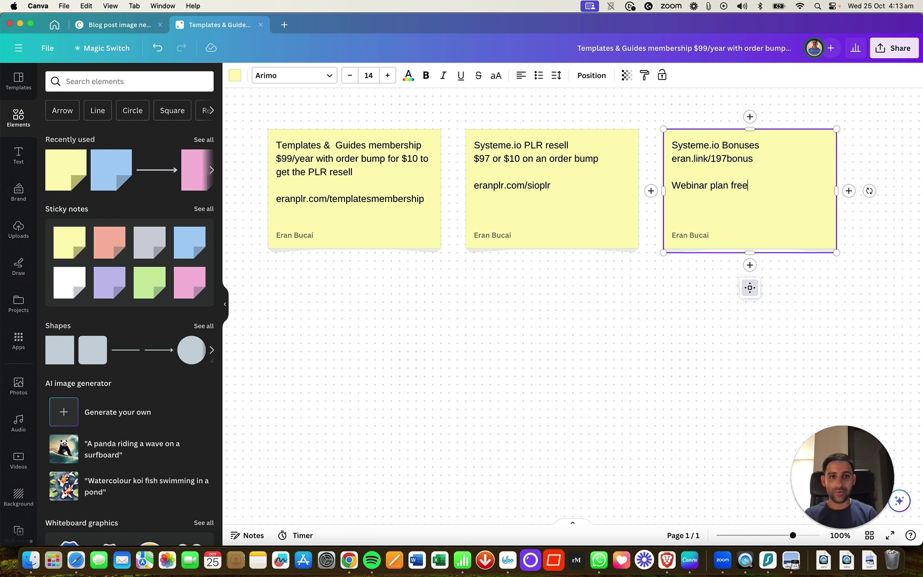
key("BackSpace")
key("BackSpace")
key("BackSpace")
key("BackSpace")
type("solu")
key("BackSpace")
key("BackSpace")
key("BackSpace")
key("BackSpace")
type("bo")
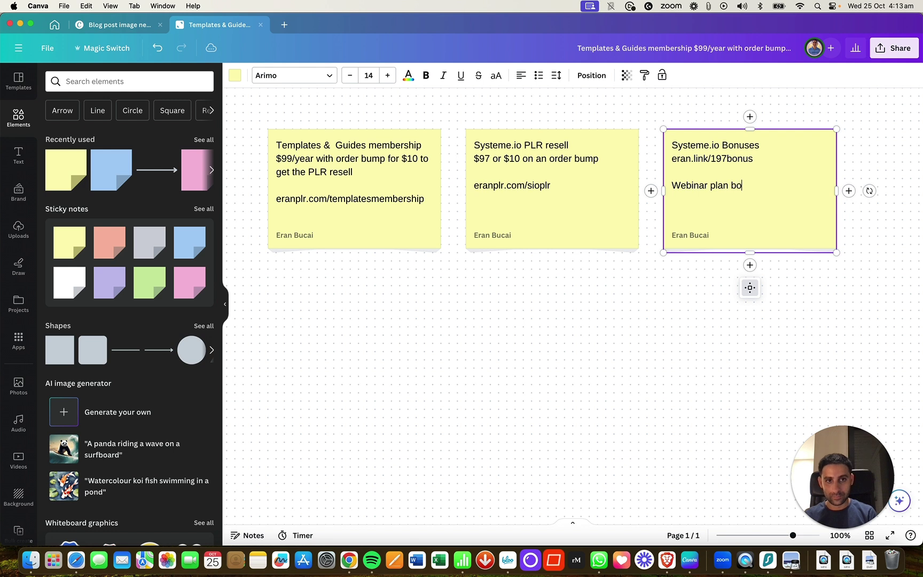
type("nuses (get a")
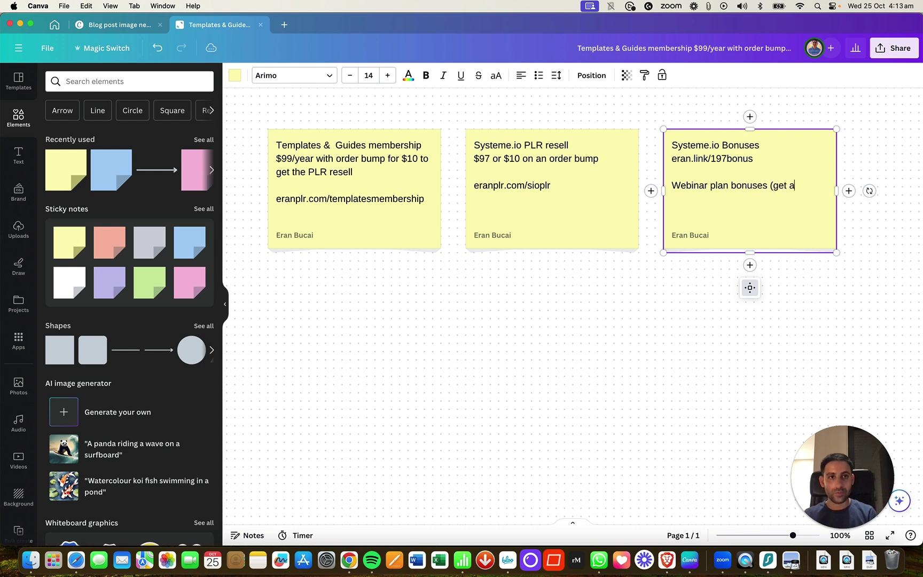
type("ccess to ")
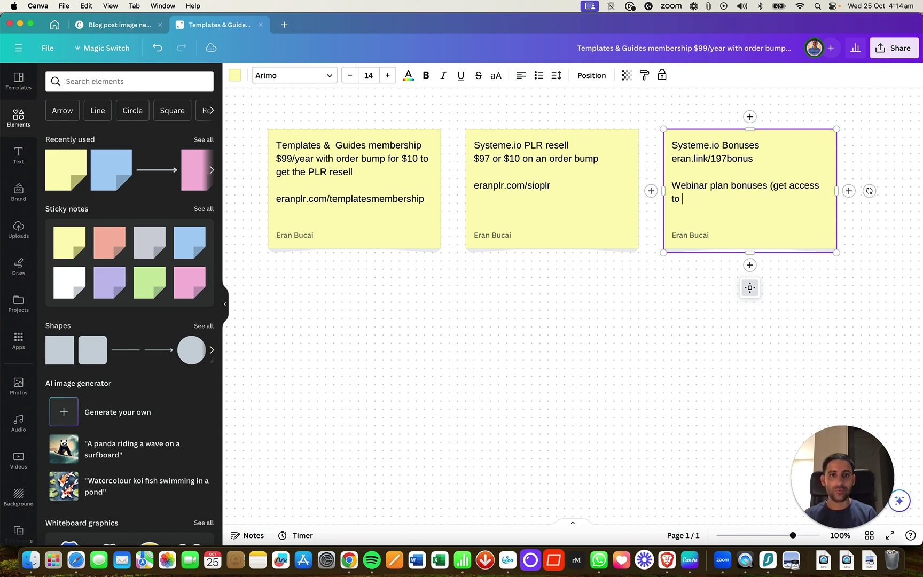
type("the PLR")
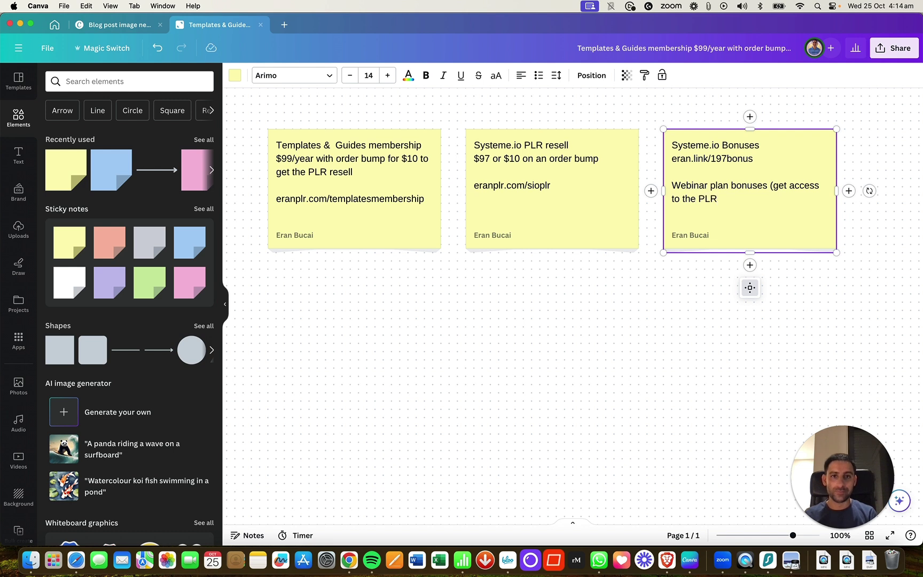
type(" for $1")
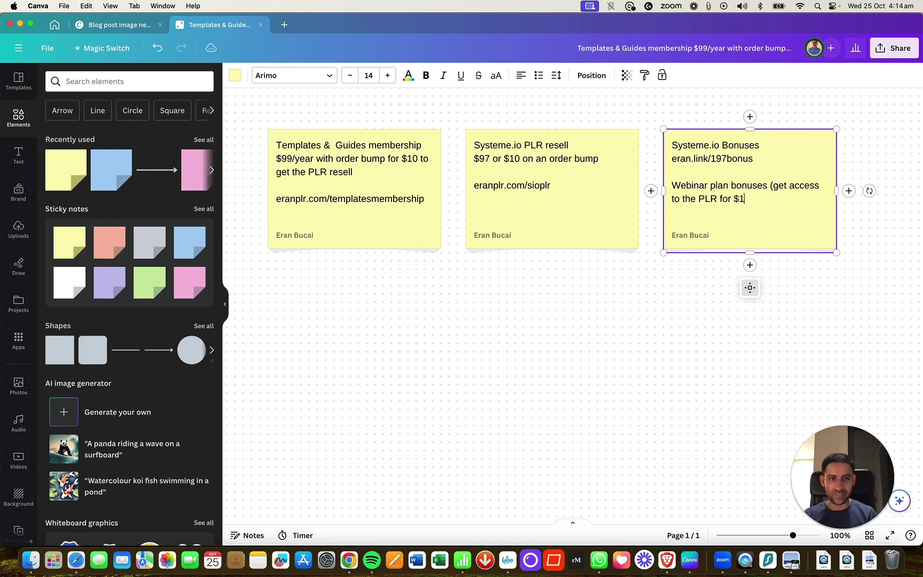
type(")")
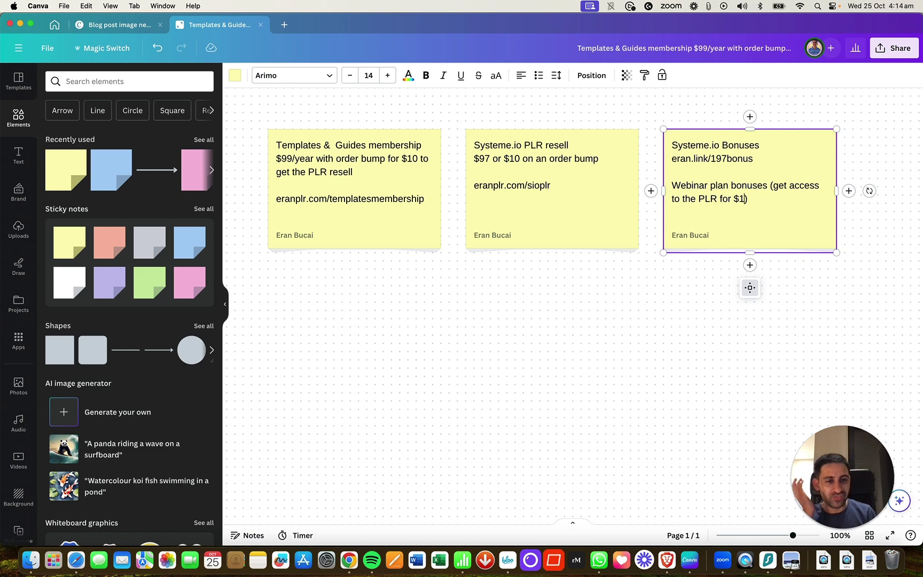
scroll(741, 163, "up", 2)
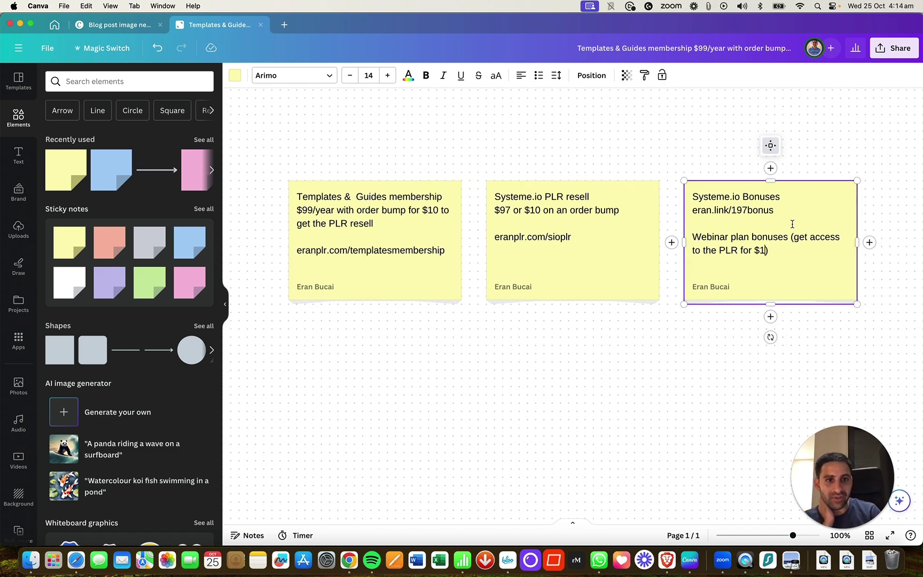
left_click(642, 345)
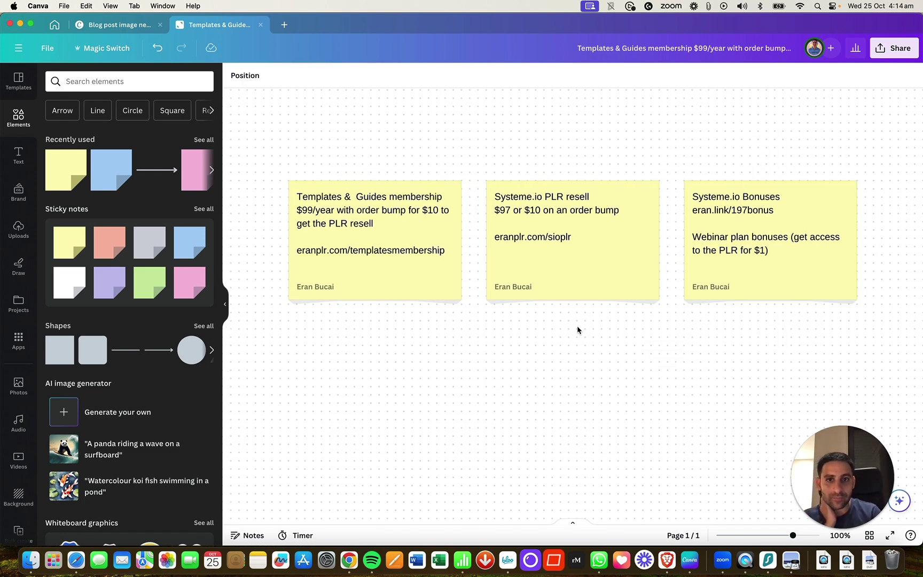
scroll(577, 326, "down", 2)
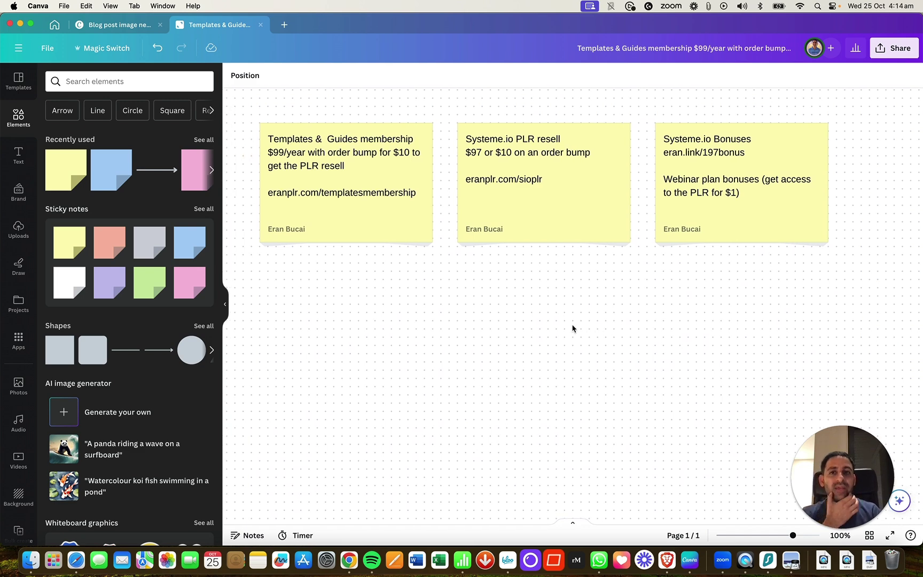
Switch to Systeme.io in Chrome, search the funnels for "plr" and open the funnel "EN - Funnel - PLR - Courses (DCT)"
key("super+Tab")
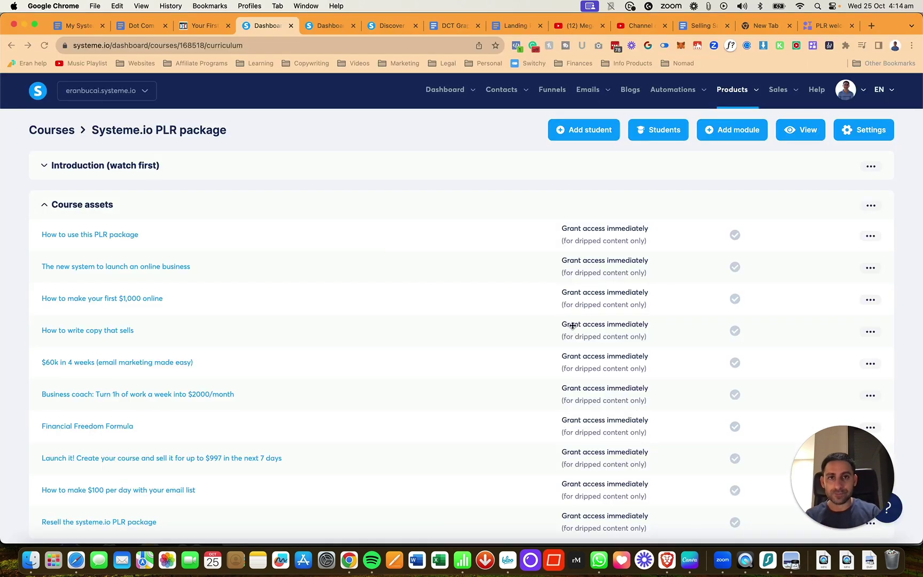
key("super+Tab")
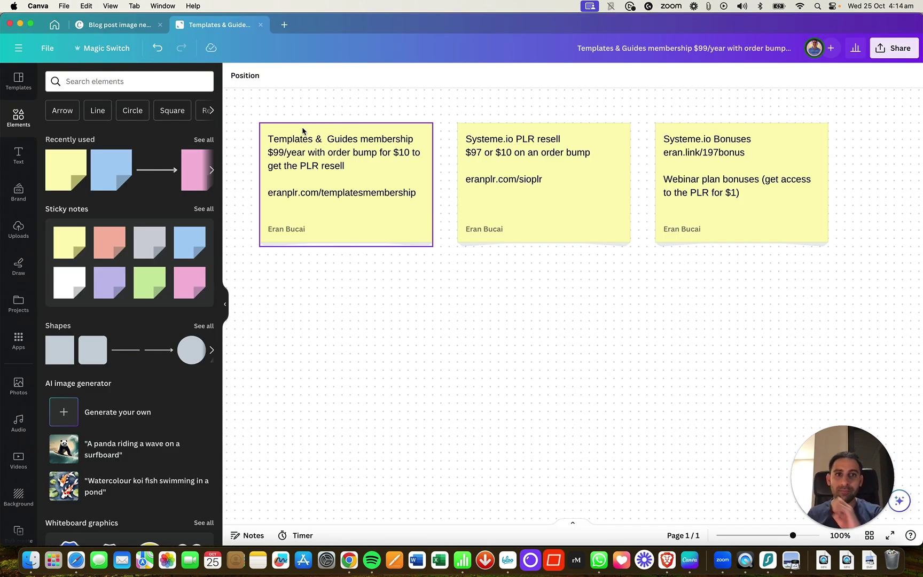
key("super+Tab")
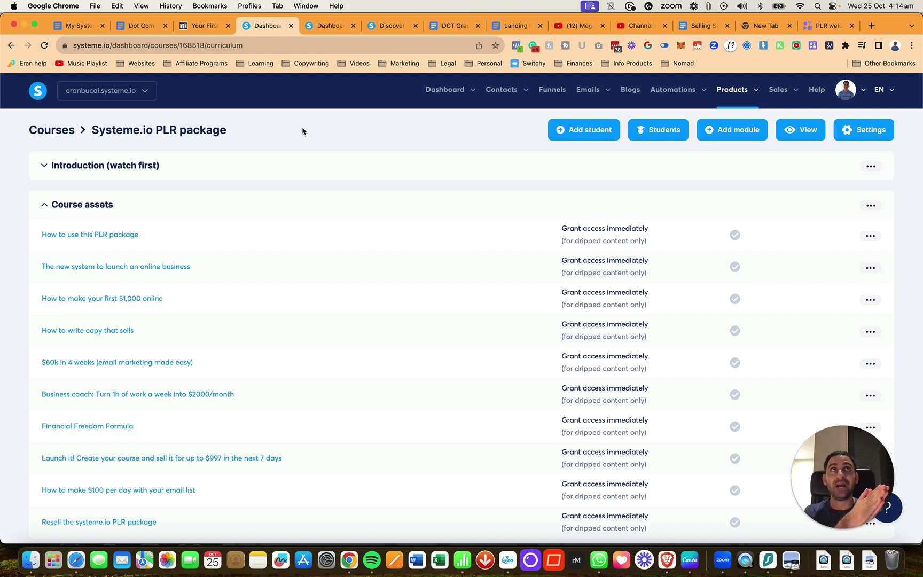
left_click(329, 26)
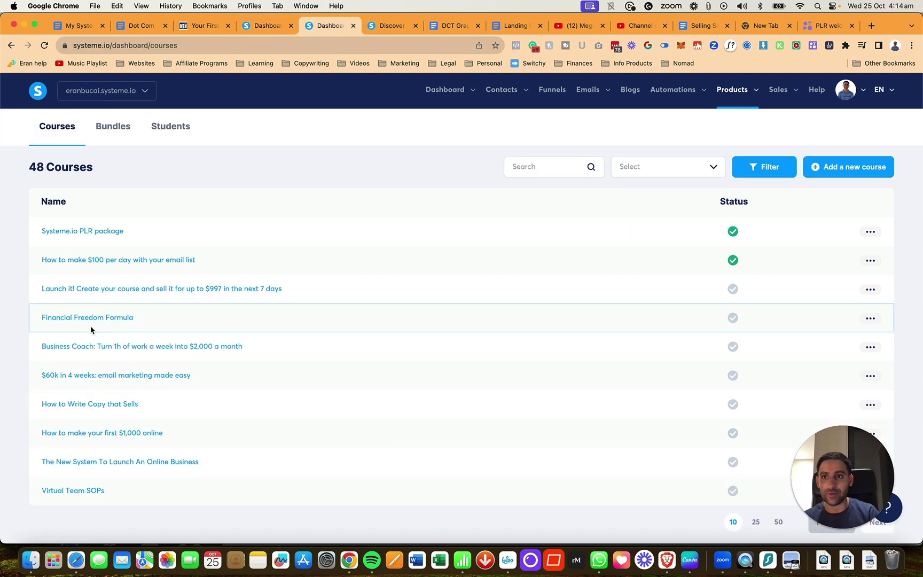
left_click(556, 90)
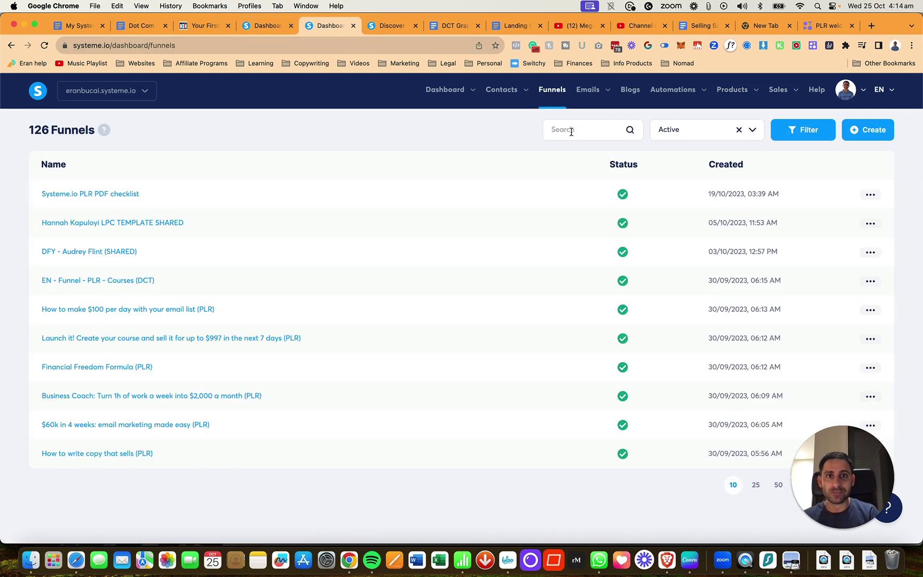
left_click(571, 128)
type("plr")
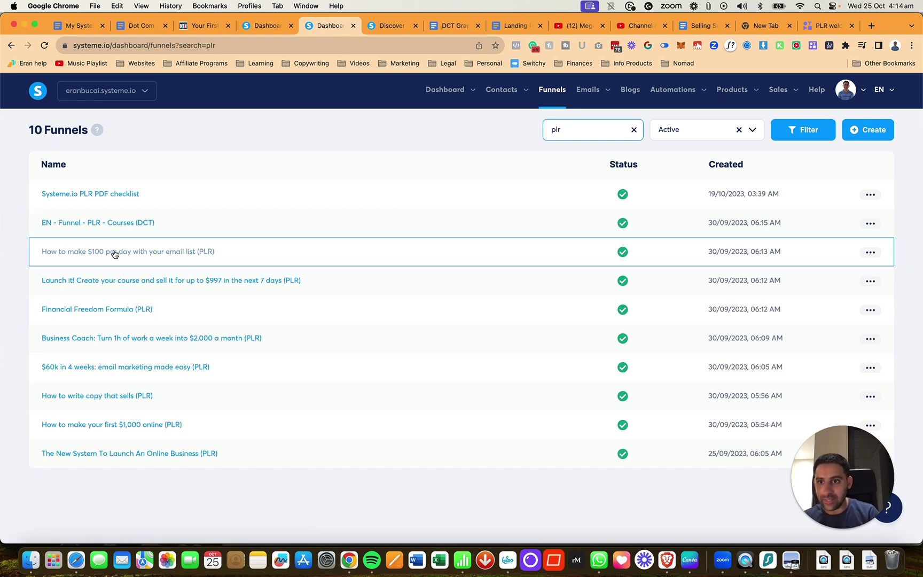
left_click(117, 225)
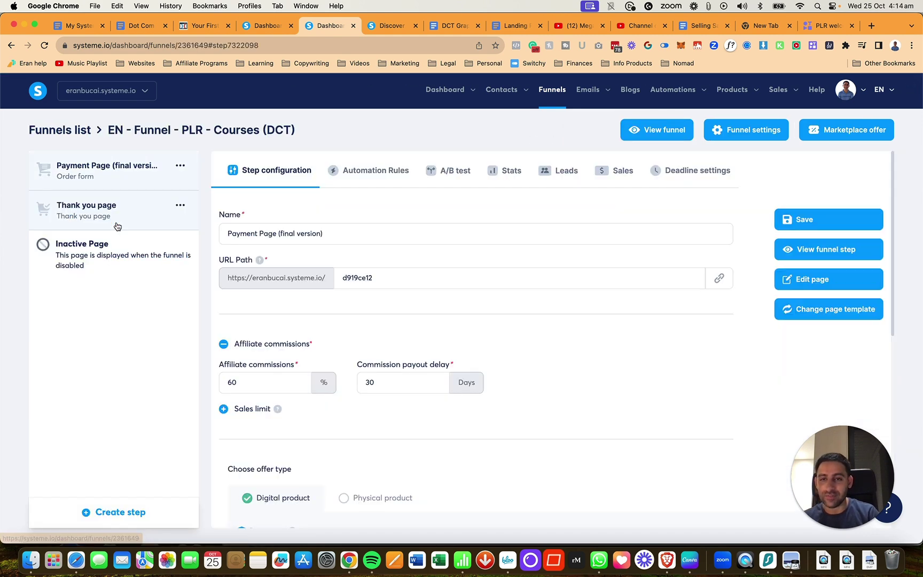
Duplicate the funnel's "Payment Page (final version)" order form step
left_click(180, 166)
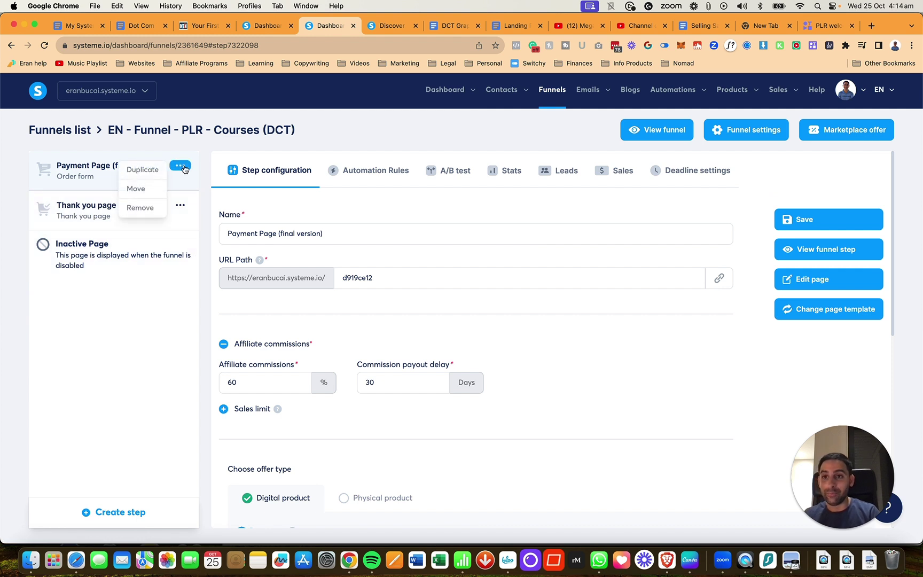
left_click(199, 201)
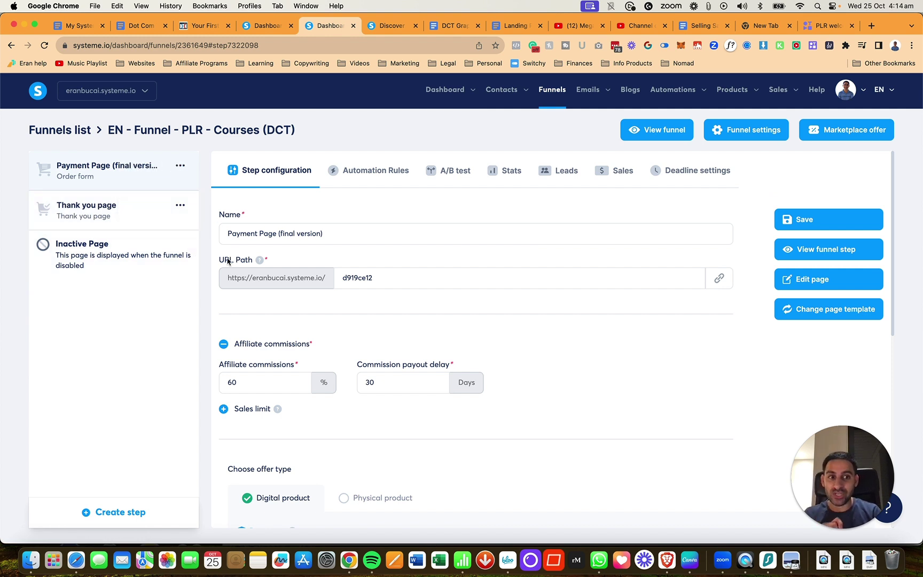
left_click(180, 166)
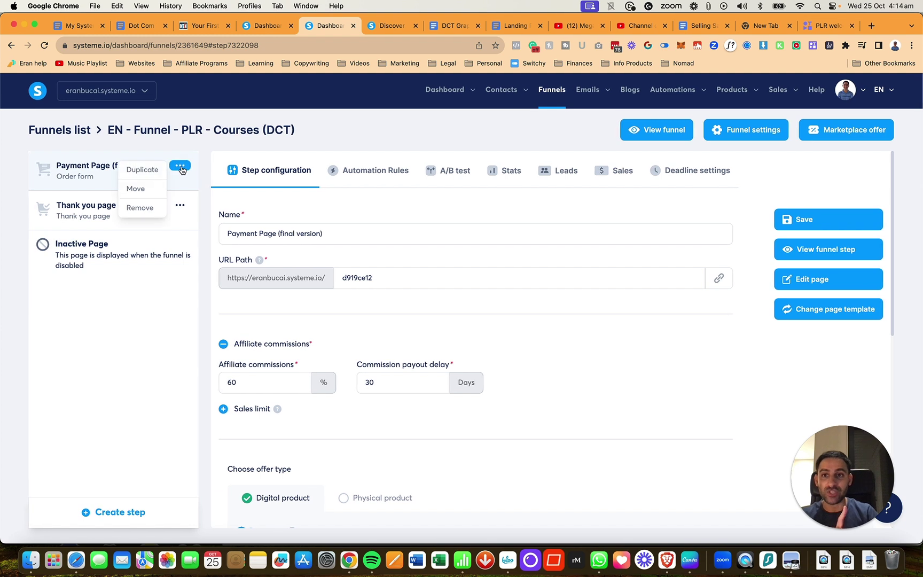
left_click(153, 172)
left_click(378, 343)
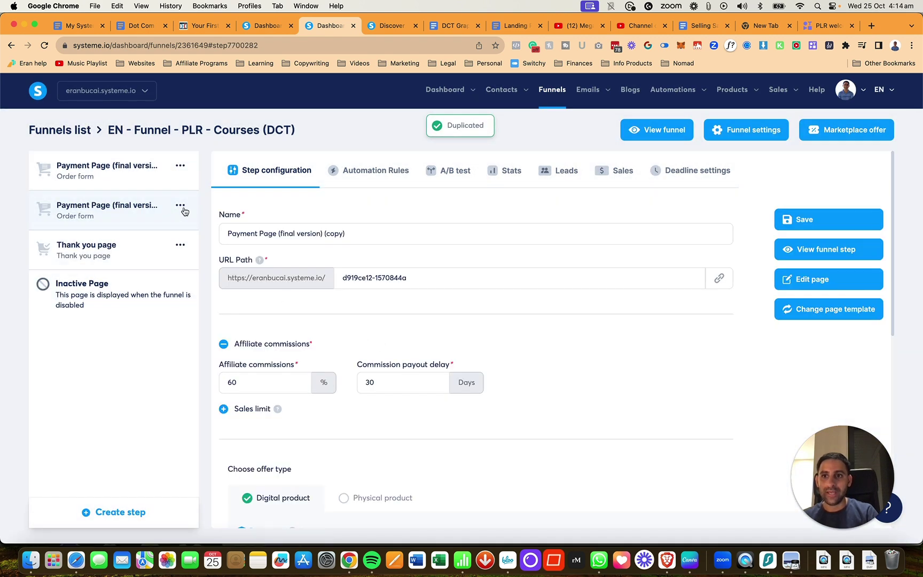
Move the duplicated "Payment Page (final version) (copy)" step to the "Systeme.io PLR PDF checklist" funnel and save
left_click(182, 209)
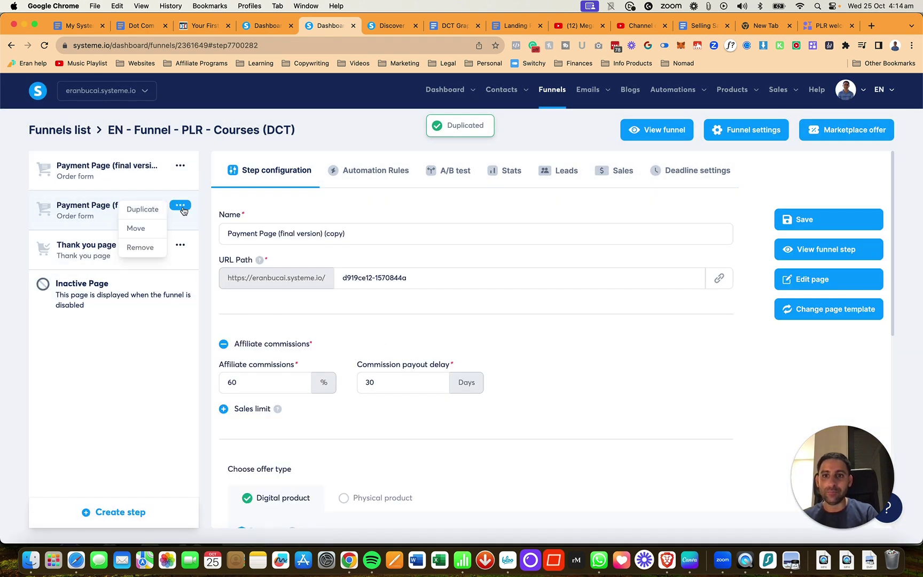
left_click(149, 229)
left_click(465, 313)
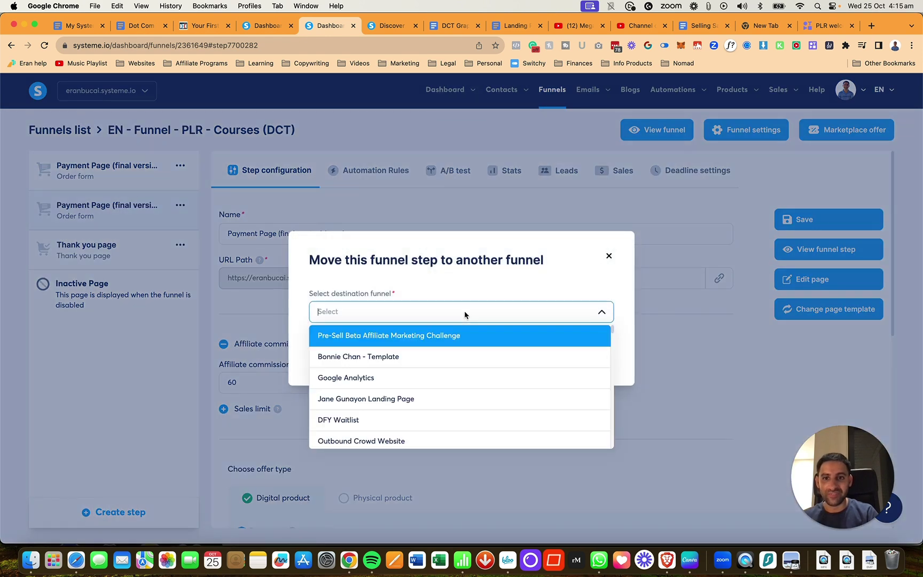
type("plr")
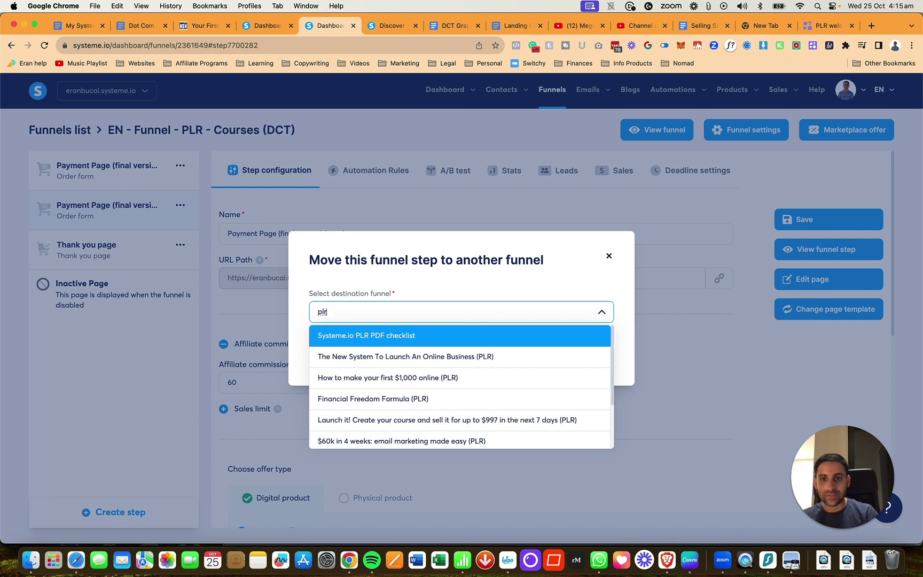
left_click(391, 334)
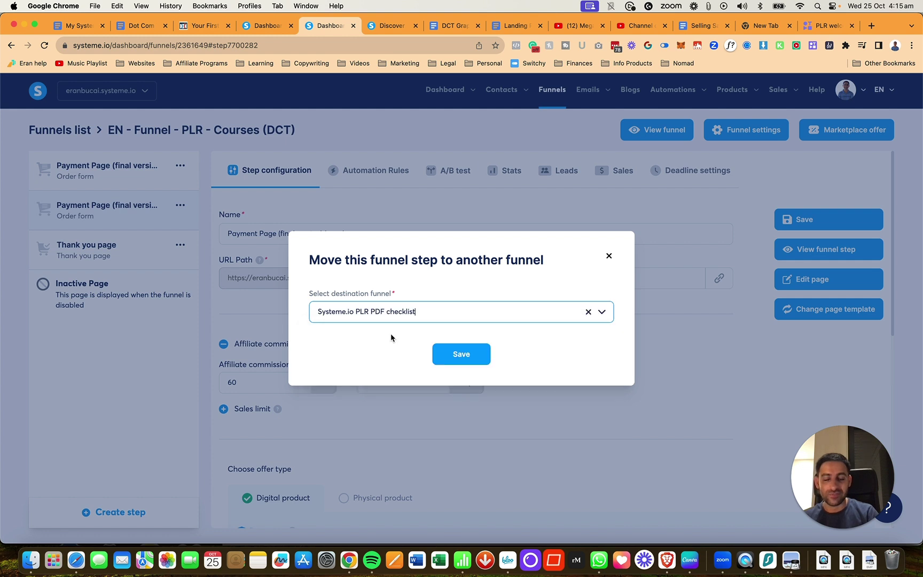
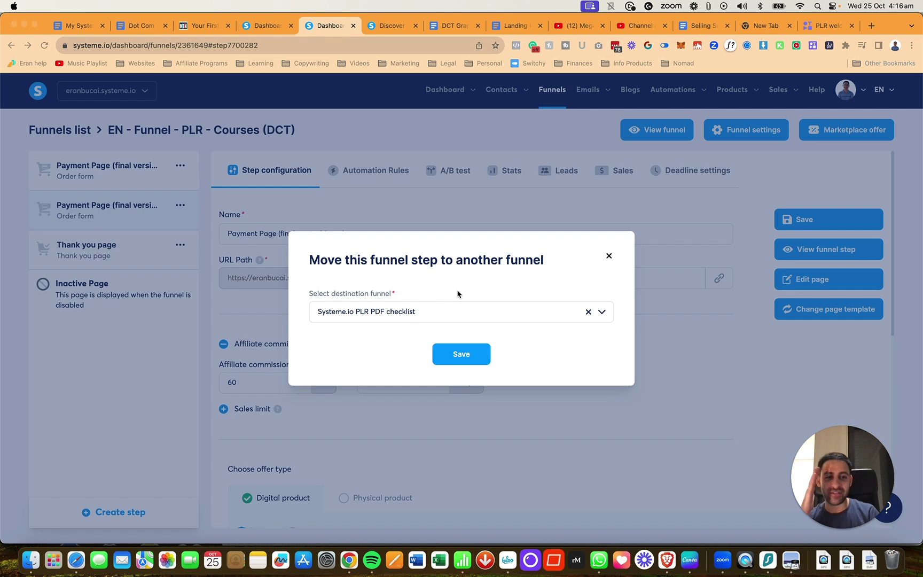
left_click(462, 360)
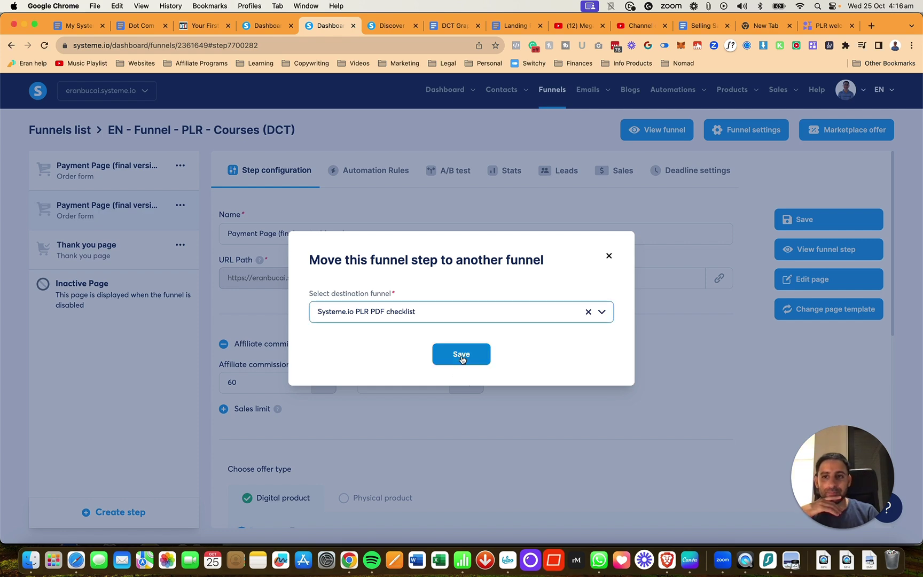
left_click(466, 359)
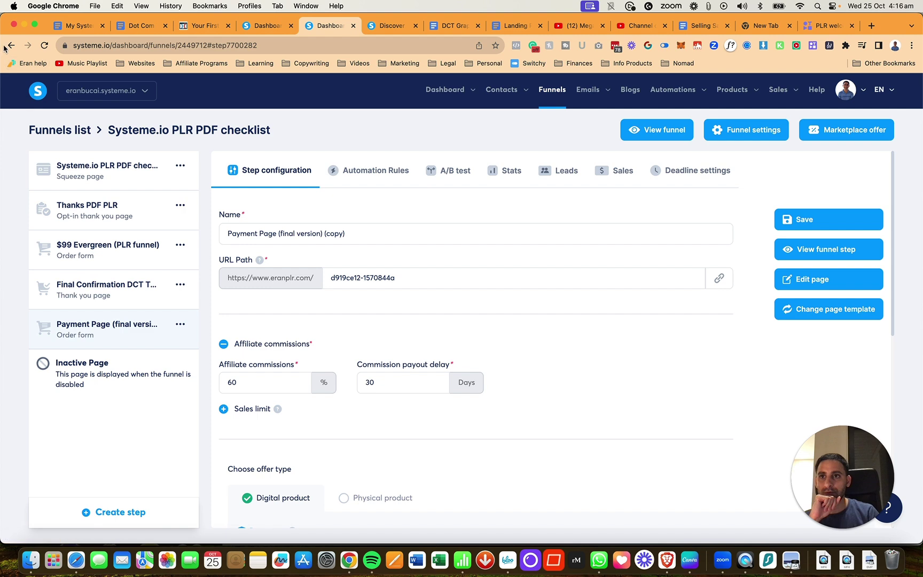
Preview the live "Systeme.io PLR PDF checklist" squeeze page and return to the funnel
left_click(123, 174)
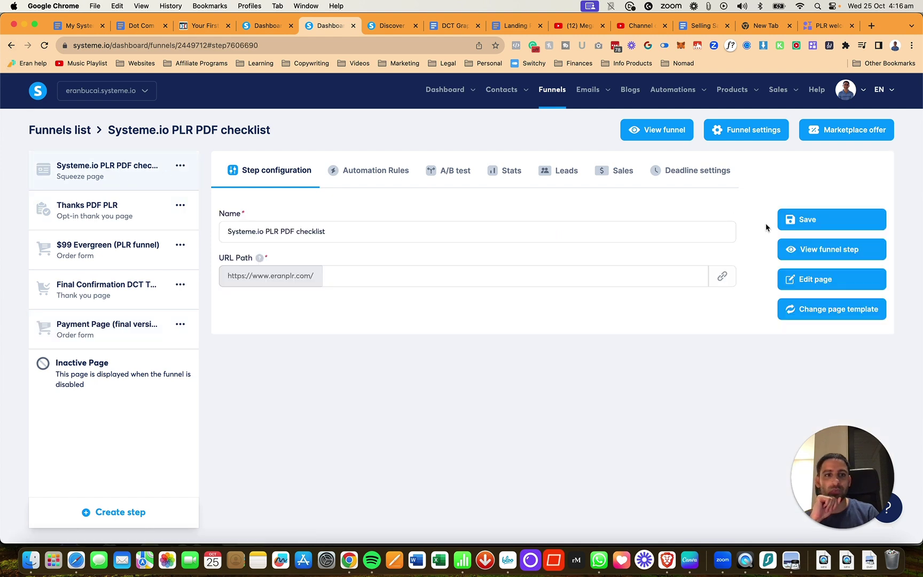
left_click(830, 248)
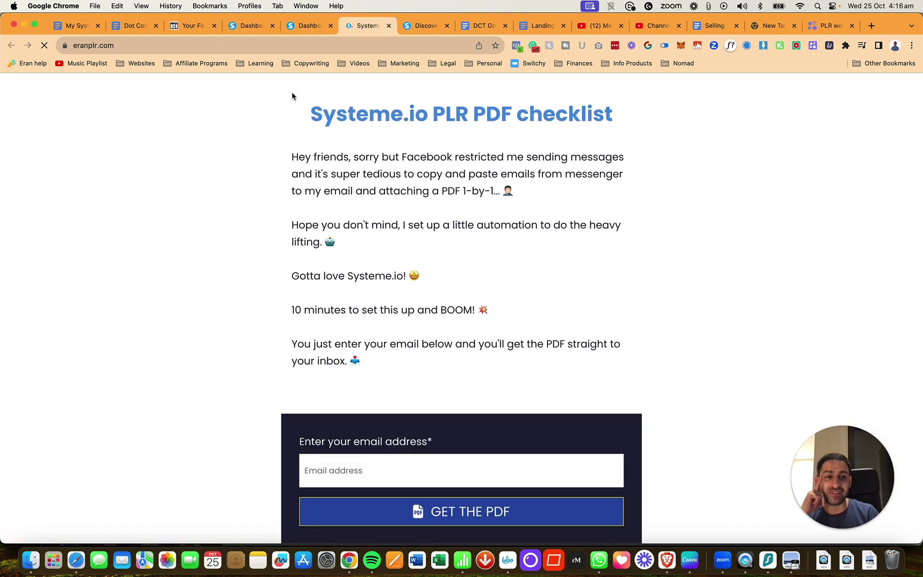
scroll(235, 256, "down", 1)
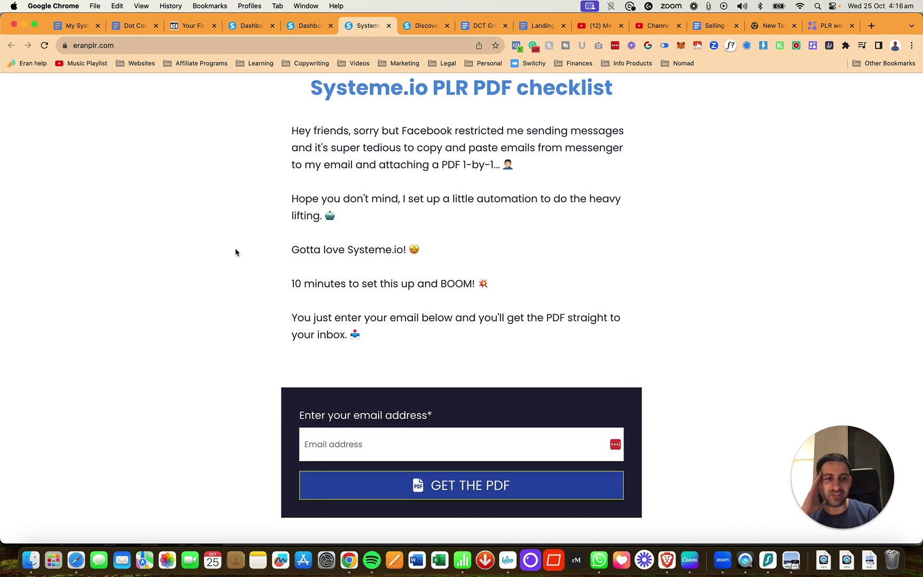
left_click(310, 25)
Preview the live "Thanks PDF PLR" opt-in thank you page, close the squeeze page preview and return to the funnel
left_click(169, 217)
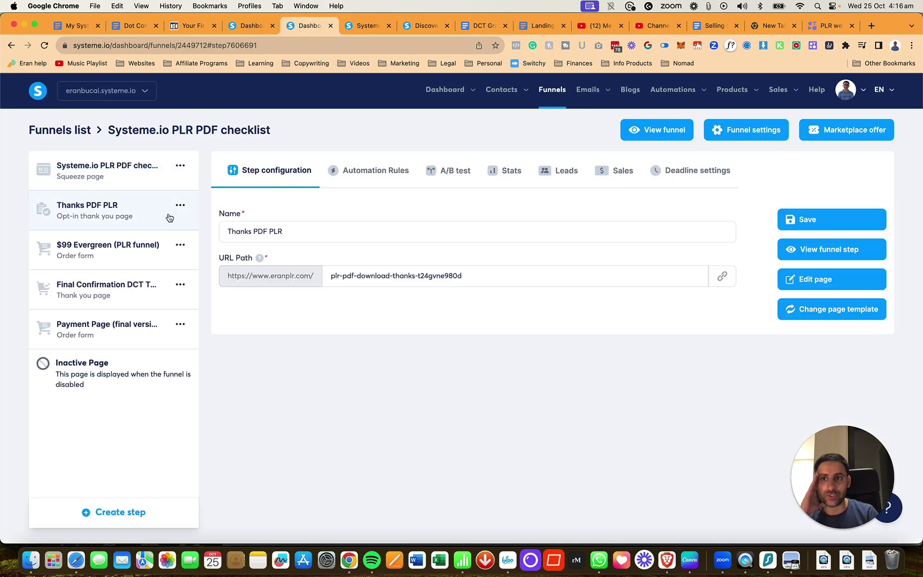
left_click(832, 256)
left_click(387, 24)
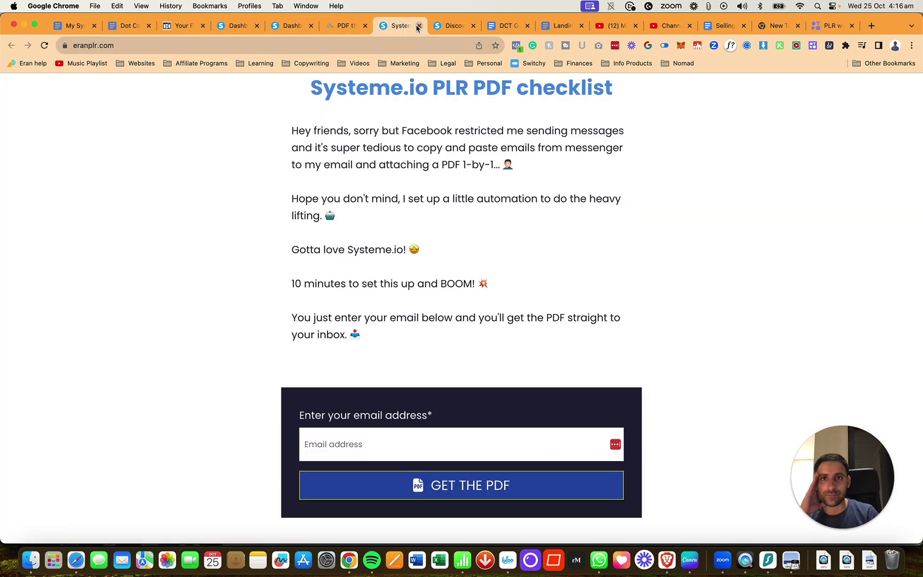
left_click(341, 25)
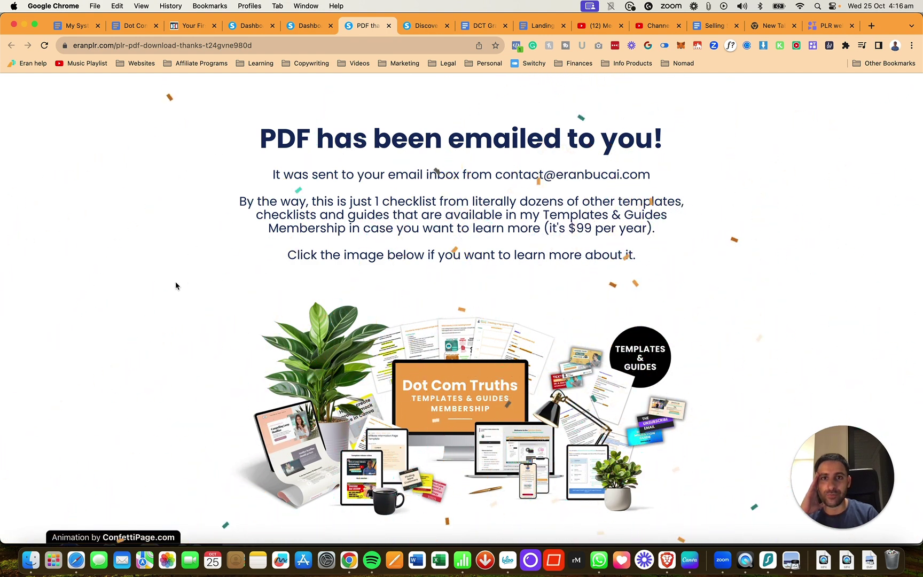
scroll(176, 286, "down", 1)
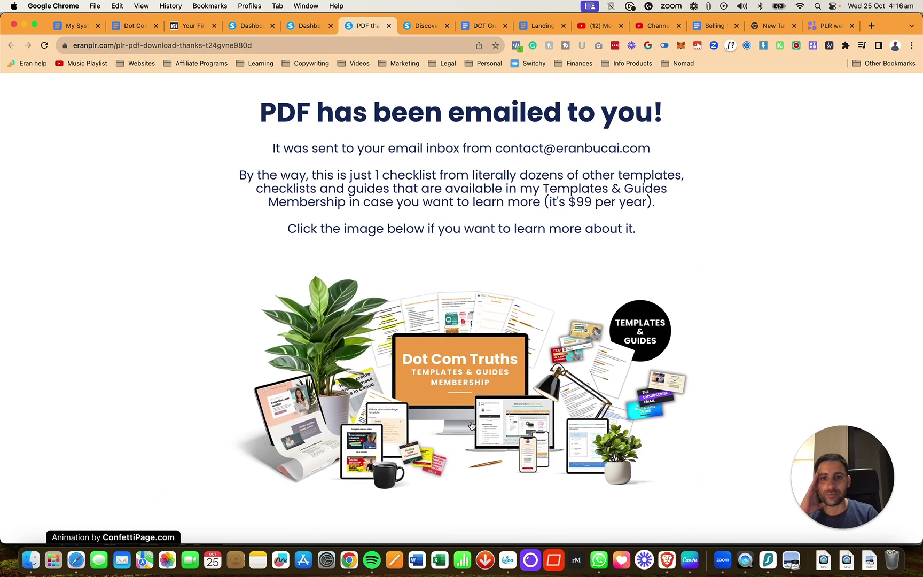
left_click(310, 26)
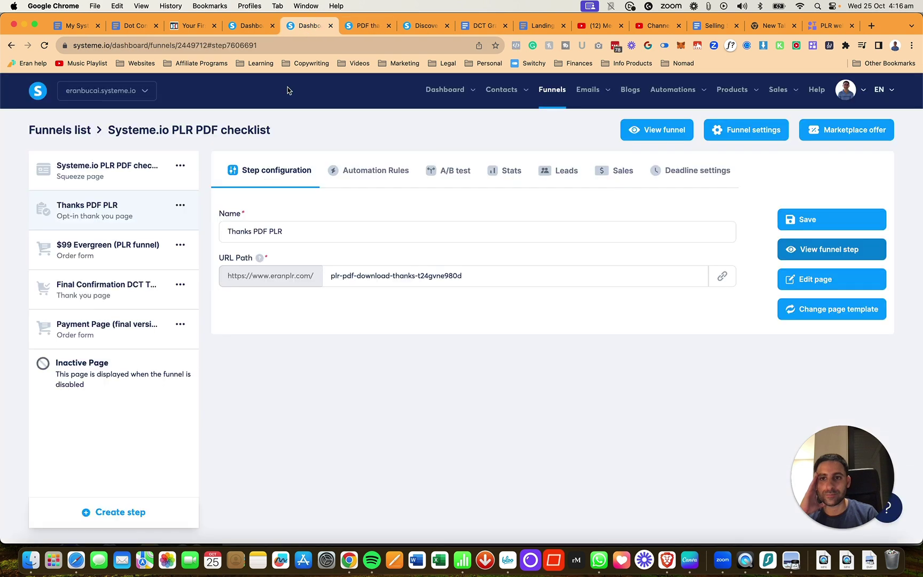
Review the "$99 Evergreen (PLR funnel)" order form's resources and order bump, and read through its live sales page
left_click(124, 247)
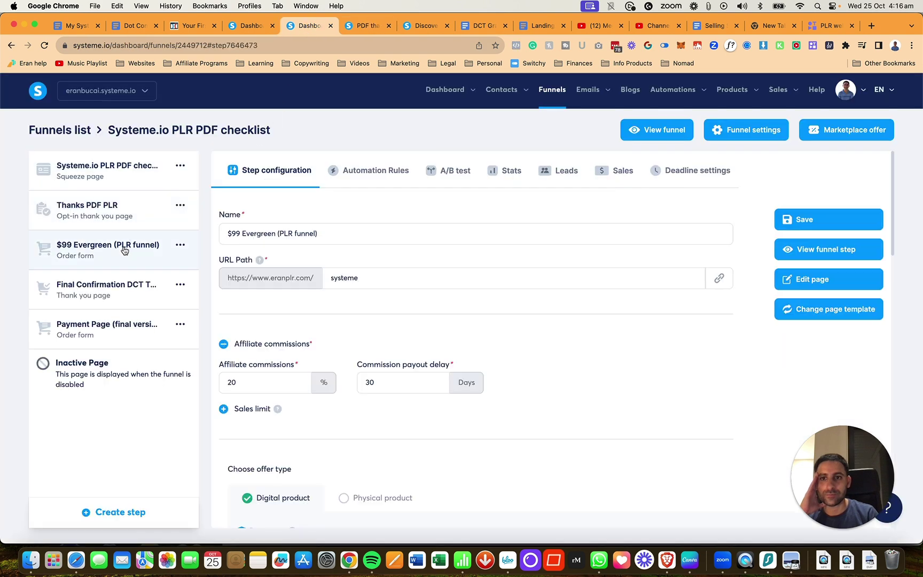
scroll(598, 361, "down", 5)
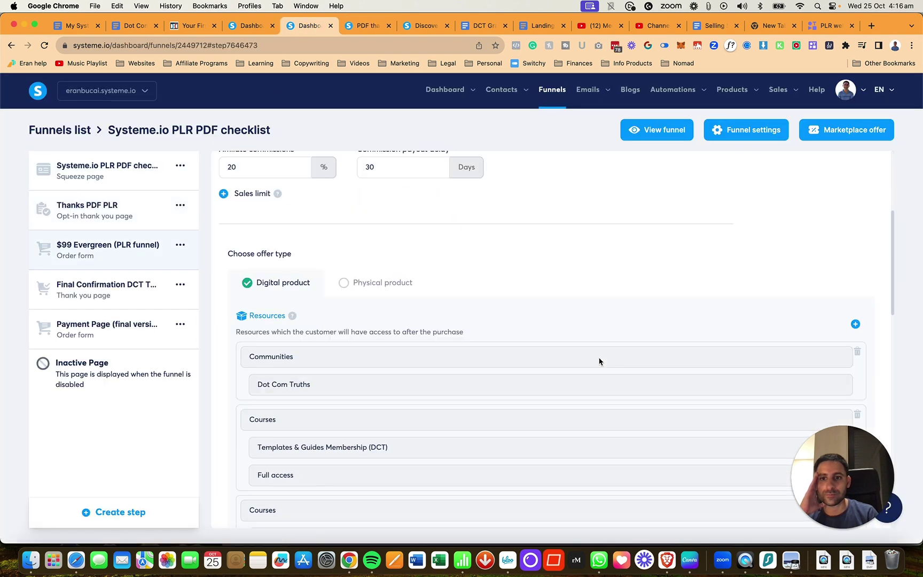
scroll(599, 362, "down", 15)
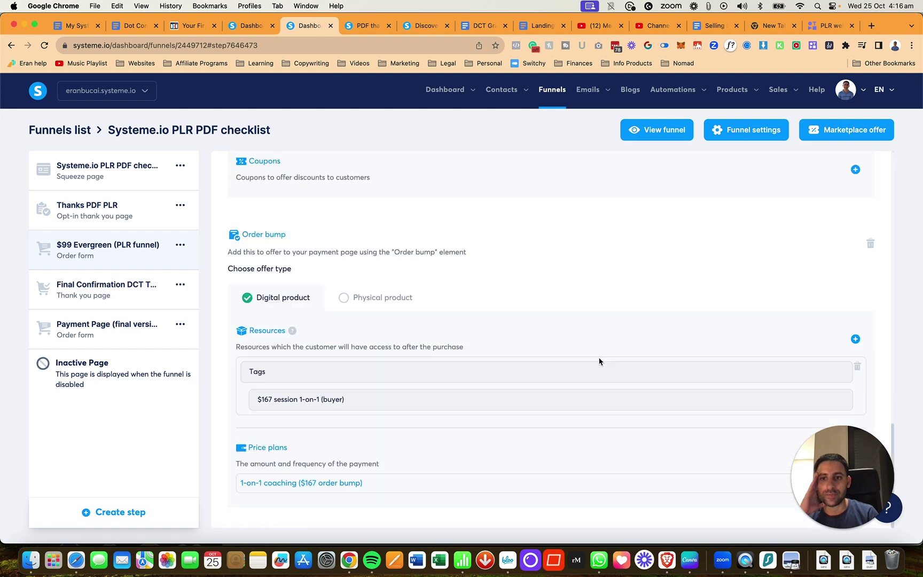
scroll(599, 361, "up", 20)
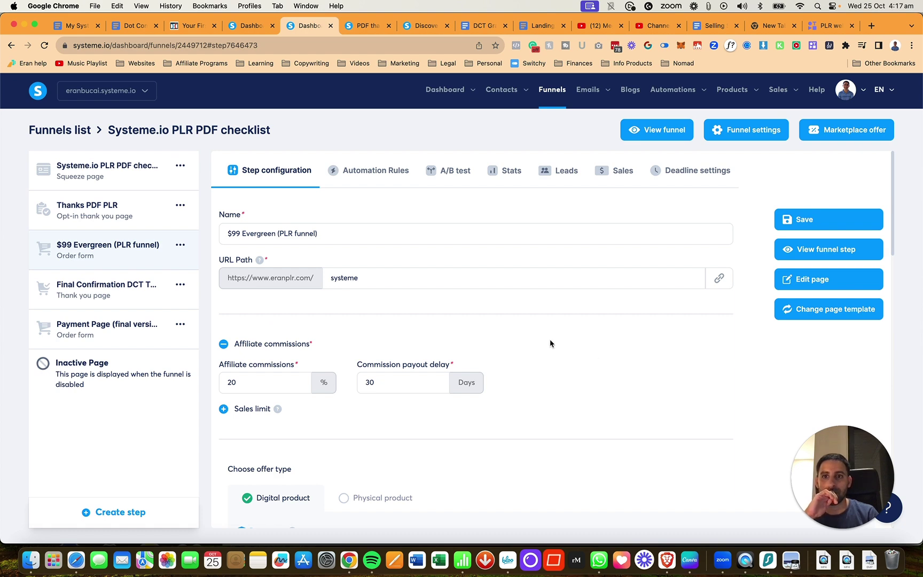
left_click(784, 255)
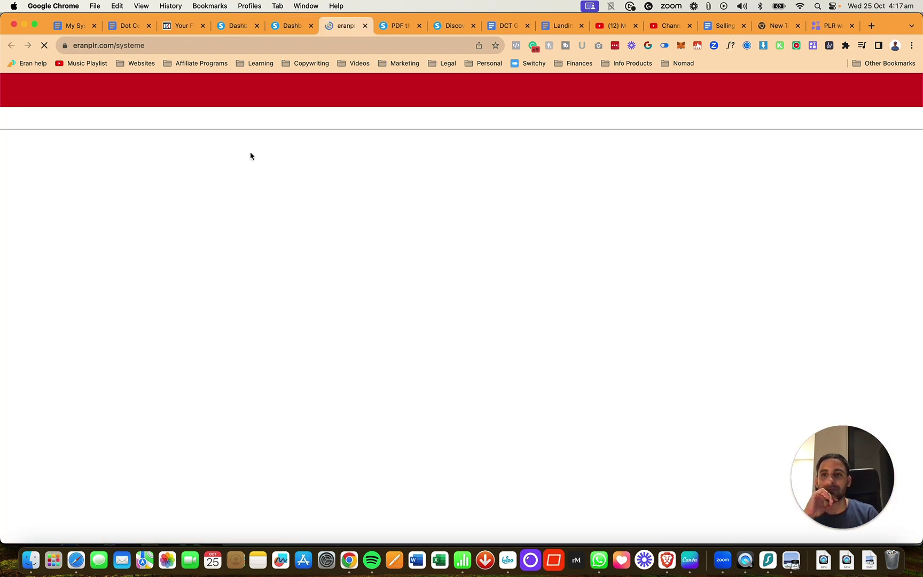
scroll(344, 240, "down", 20)
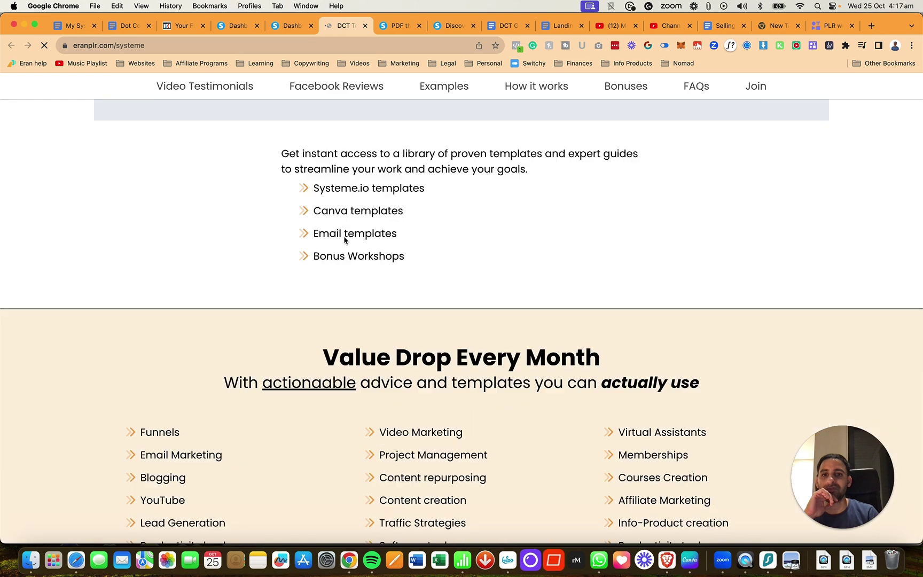
scroll(344, 240, "down", 20)
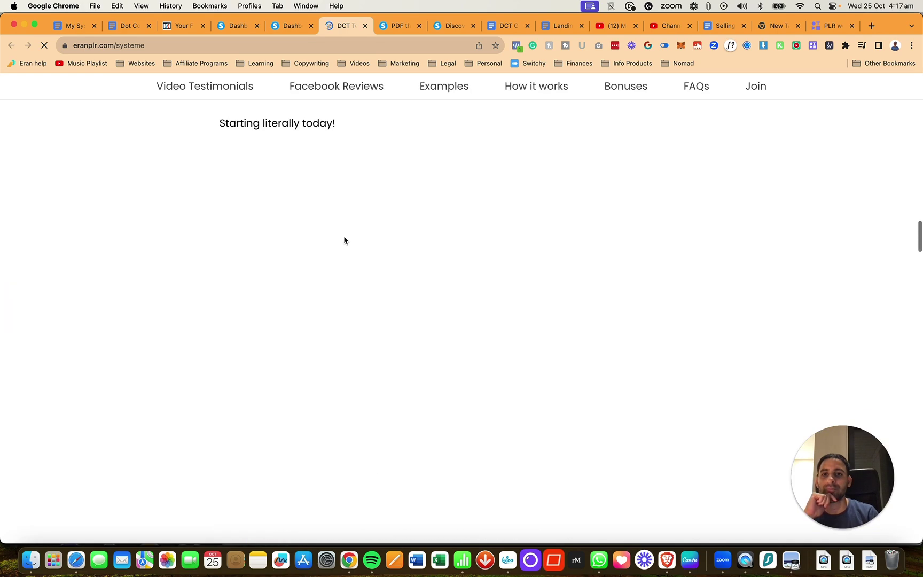
scroll(344, 240, "down", 20)
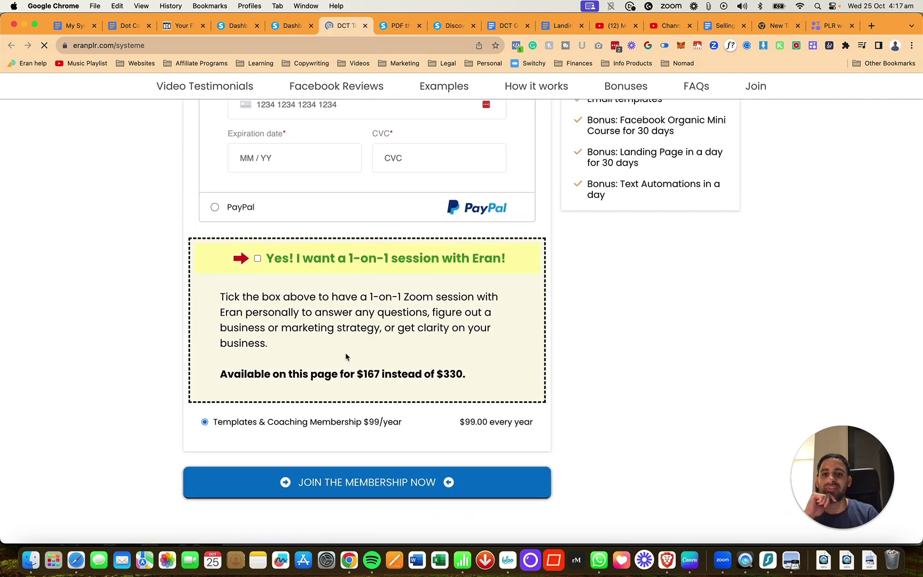
left_click(290, 26)
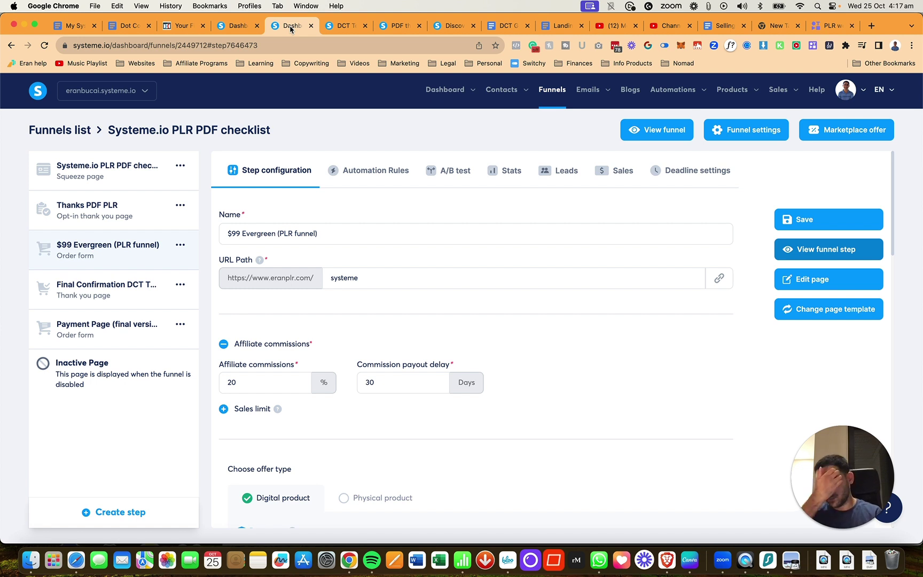
Preview the live Final Confirmation thank you page, dismiss the confetti popup and close the preview
left_click(120, 286)
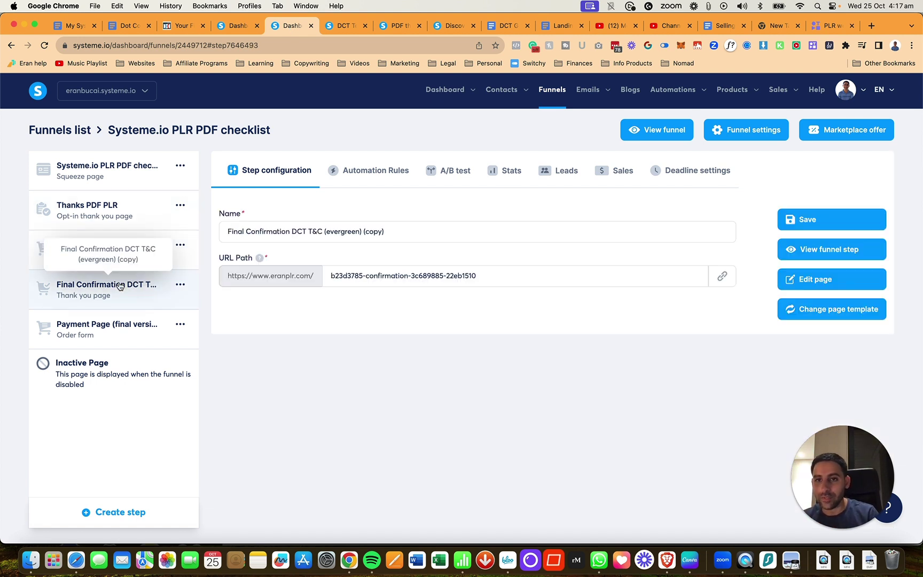
left_click(781, 251)
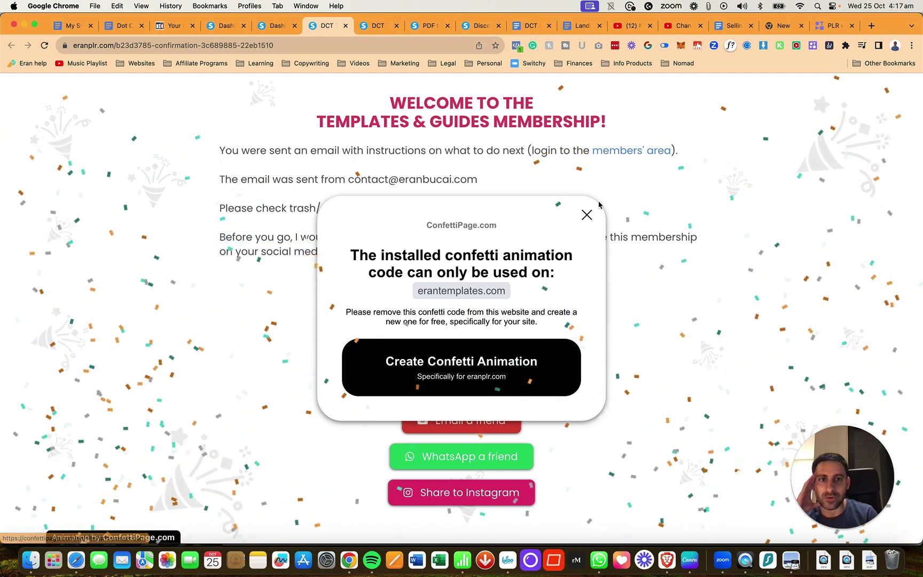
left_click(587, 214)
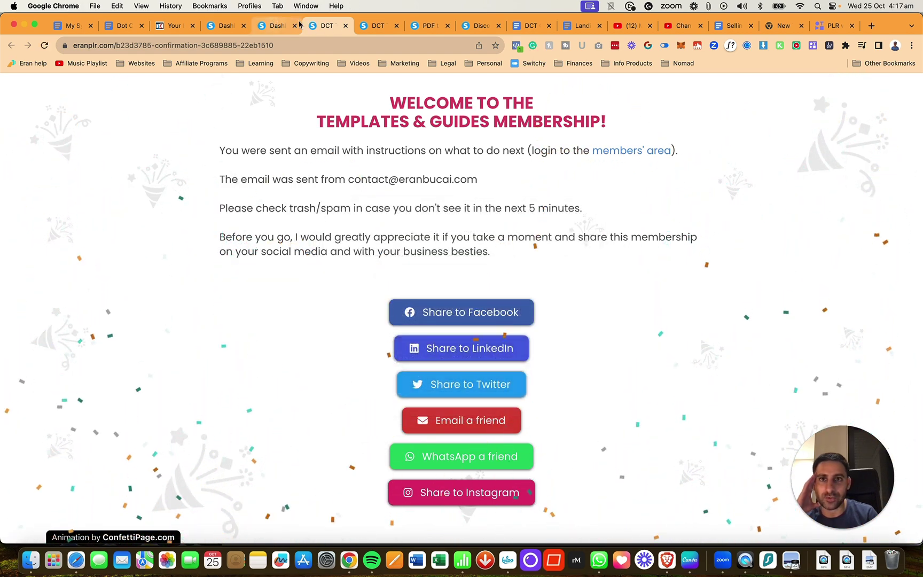
left_click(346, 25)
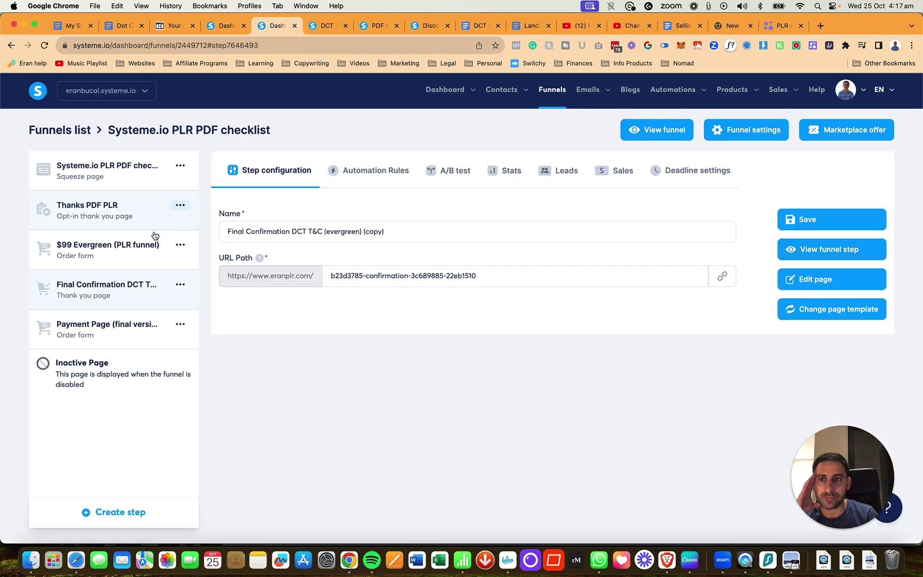
Open the Final Confirmation page for editing and load confettipage.com in the blank browser tab
left_click(834, 280)
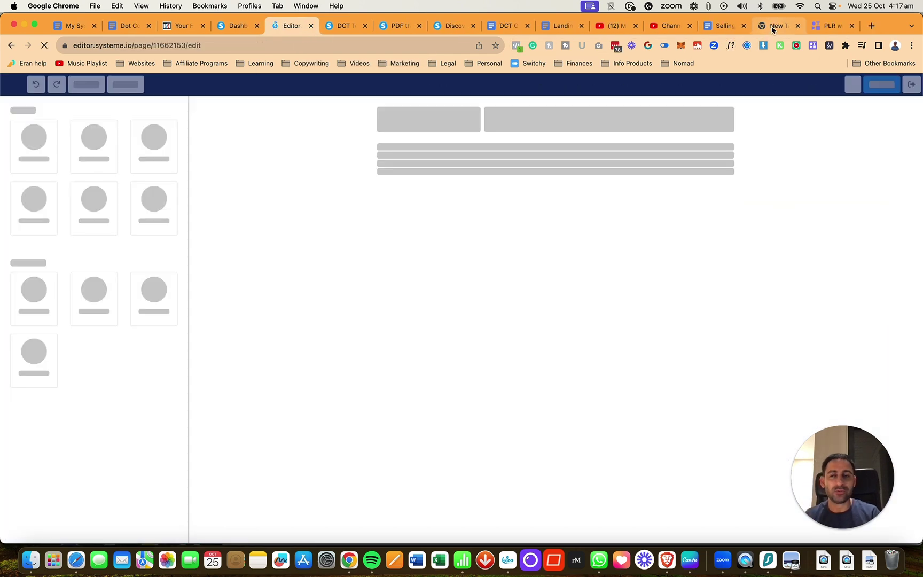
left_click(773, 27)
type("confe")
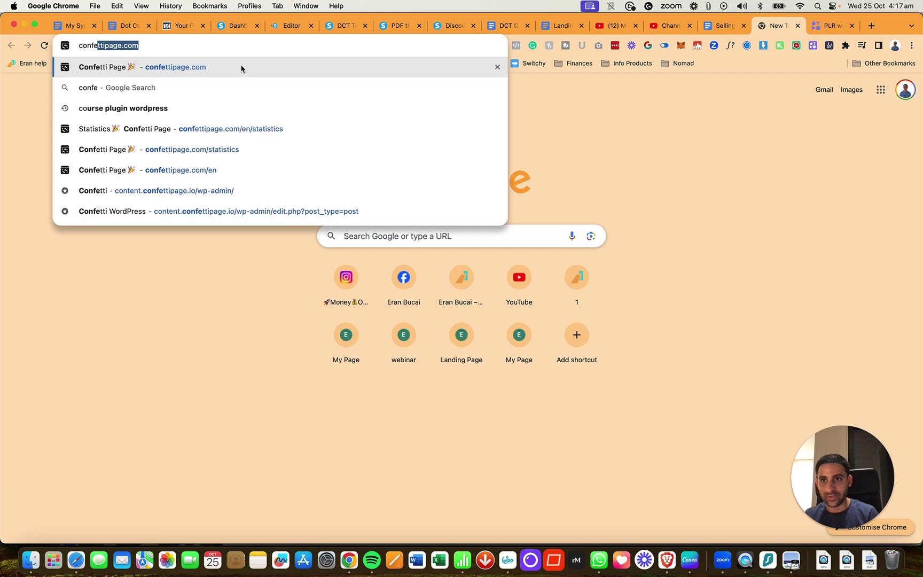
type("ttipage.com")
key("Return")
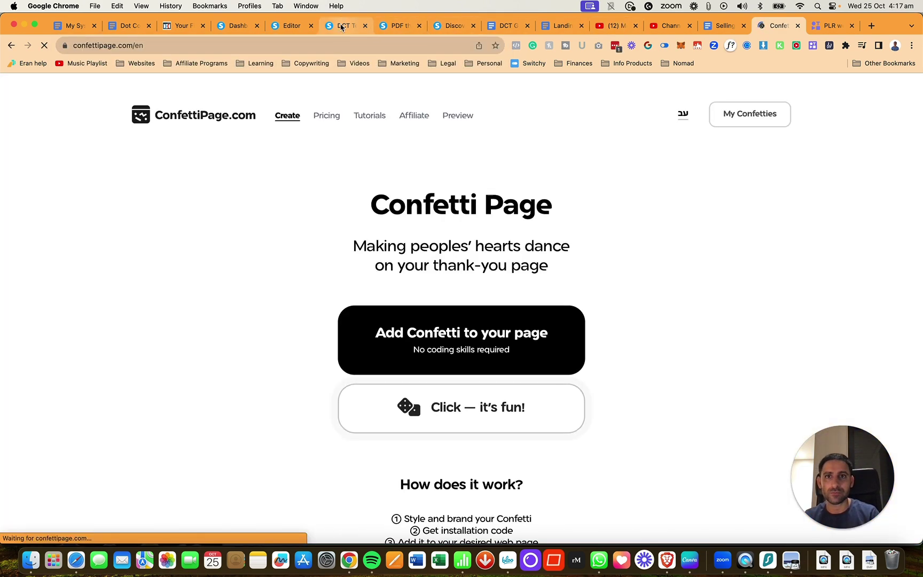
Leave the Final Confirmation page editor, show the "Thanks PDF PLR" step's configuration and switch back to ConfettiPage.com
left_click(341, 28)
left_click(282, 27)
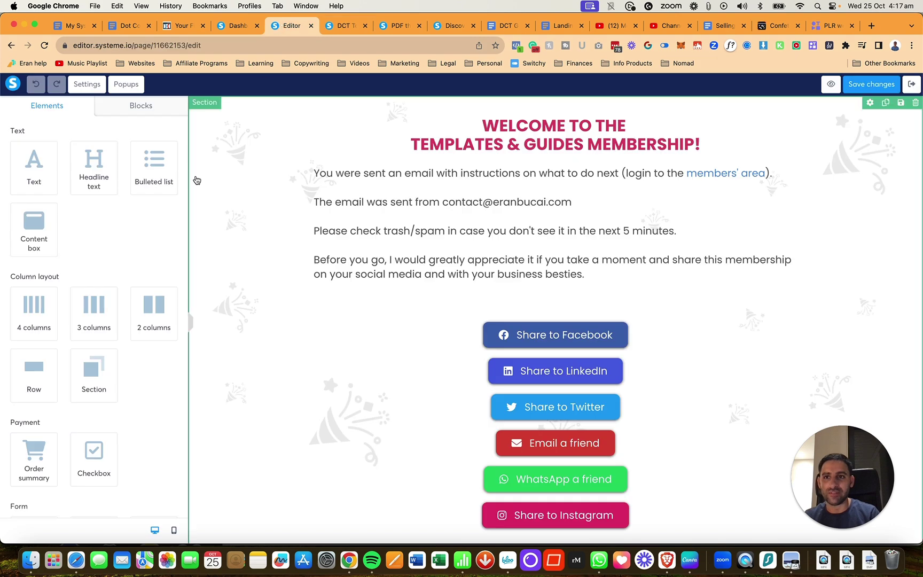
left_click(315, 200)
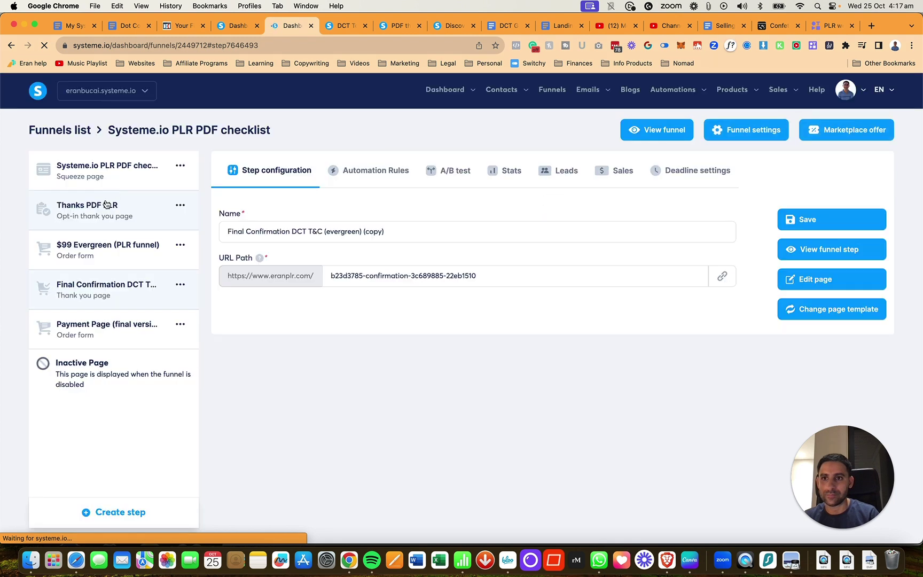
left_click(107, 206)
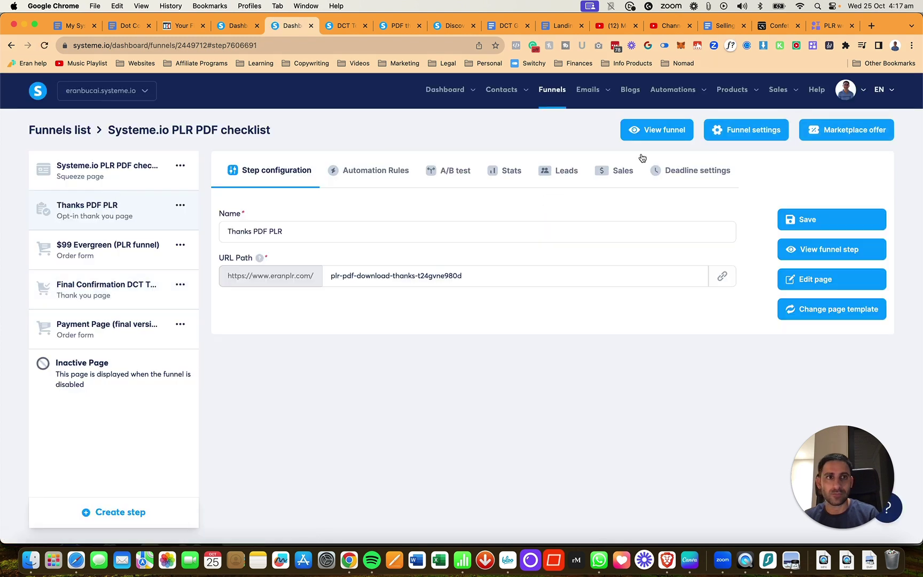
left_click(773, 28)
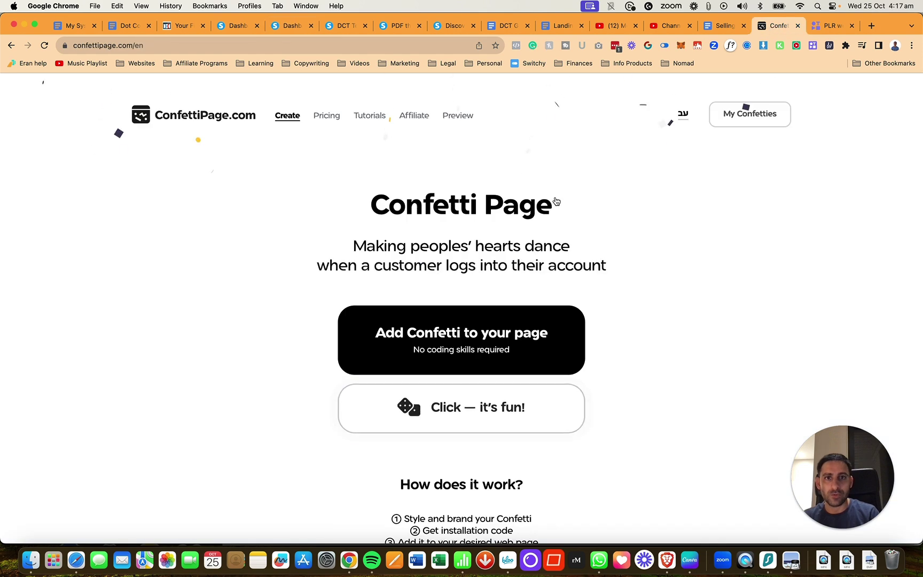
Open the account's saved confetti list, copy the existing free confetti code for eranplr.com and return to the list
left_click(735, 116)
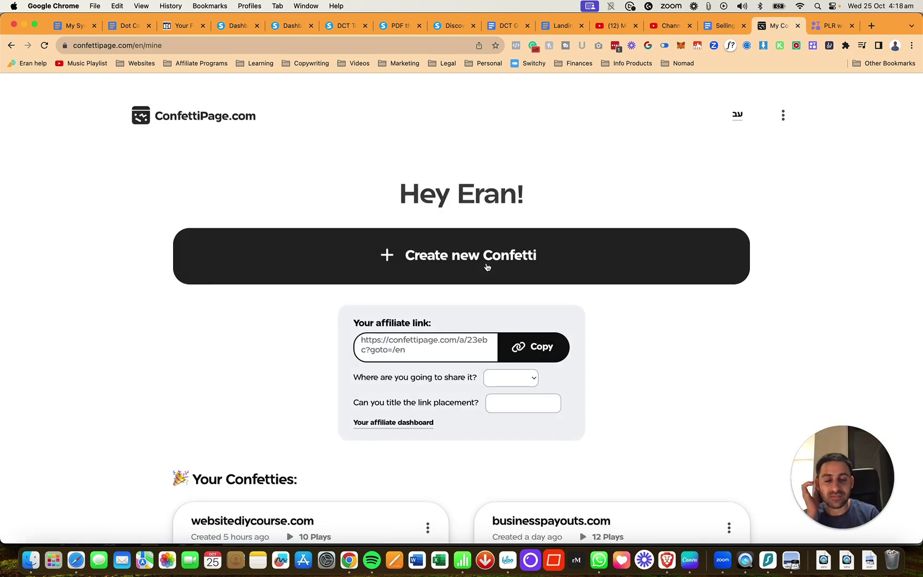
scroll(573, 274, "down", 5)
scroll(732, 342, "down", 10)
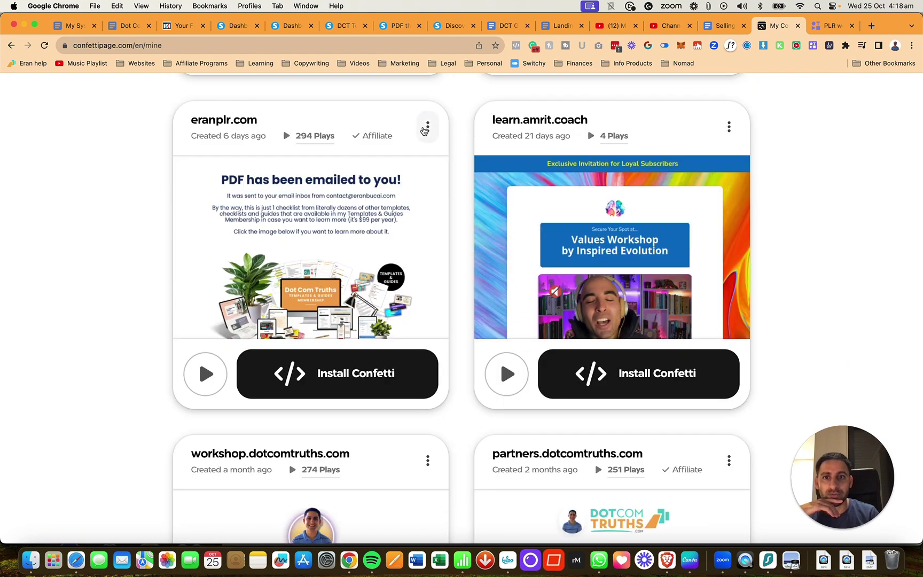
left_click(336, 375)
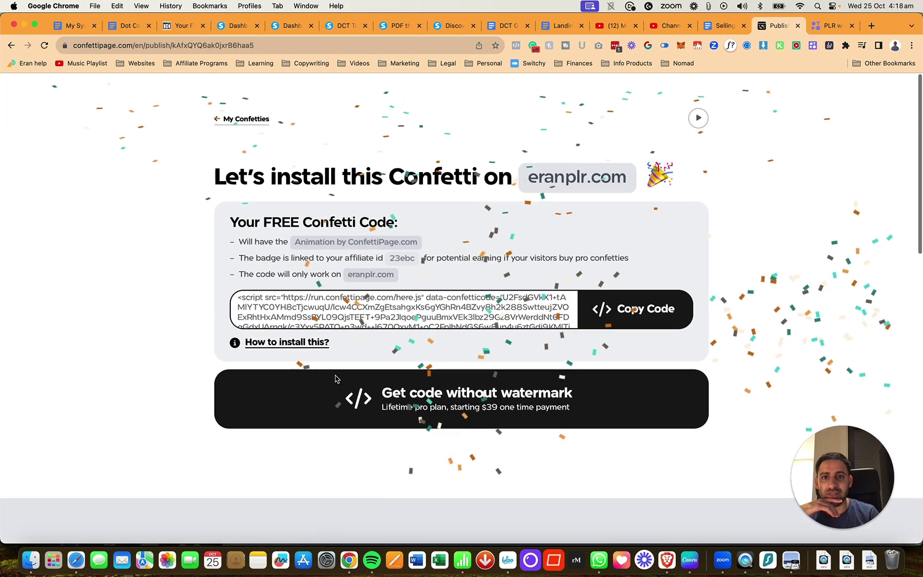
left_click(607, 309)
left_click(243, 118)
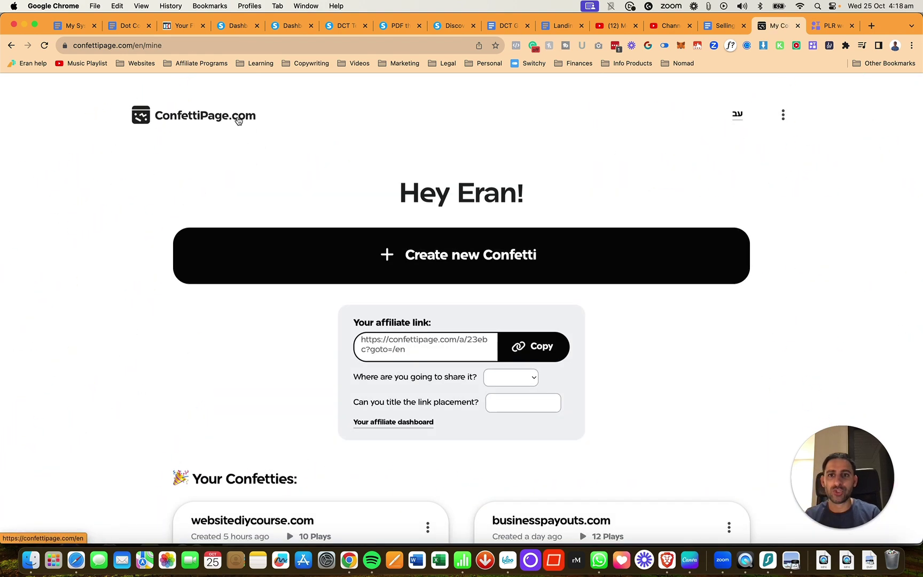
Play the websitediycourse.com confetti and duplicate it for a different domain
scroll(278, 315, "down", 7)
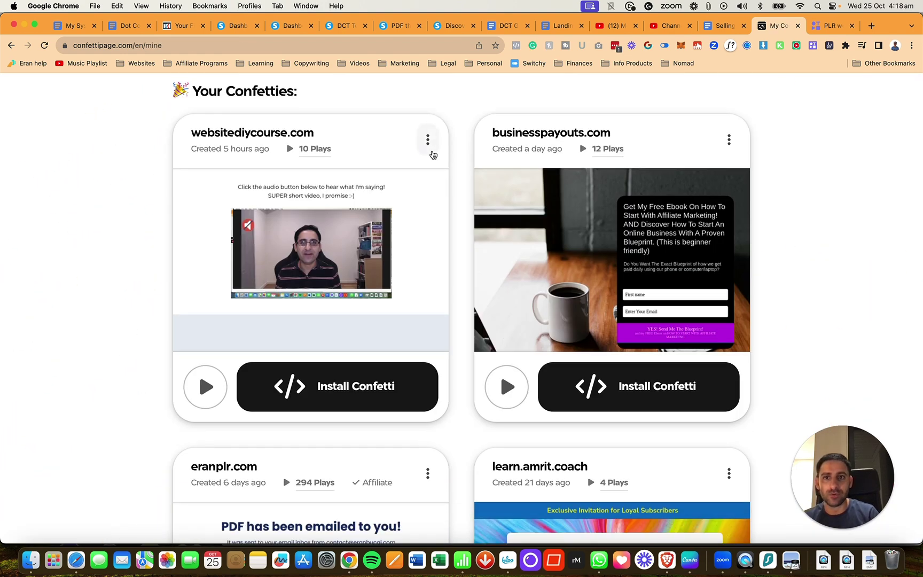
scroll(432, 149, "down", 2)
scroll(431, 158, "up", 2)
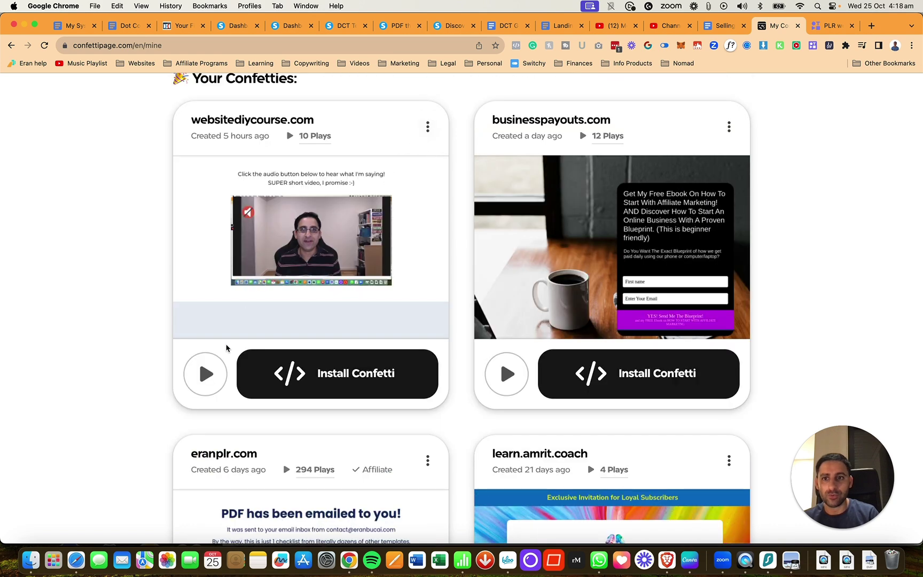
left_click(204, 372)
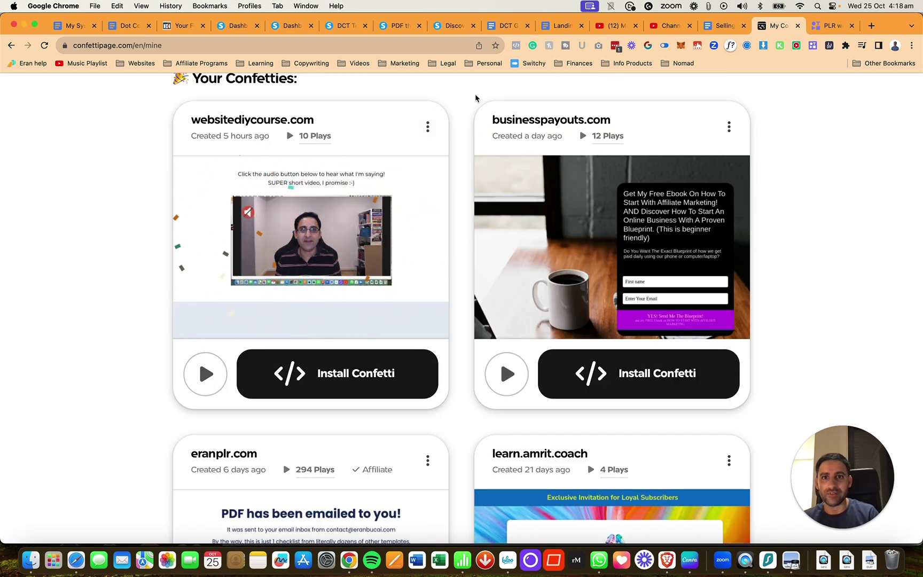
left_click(427, 127)
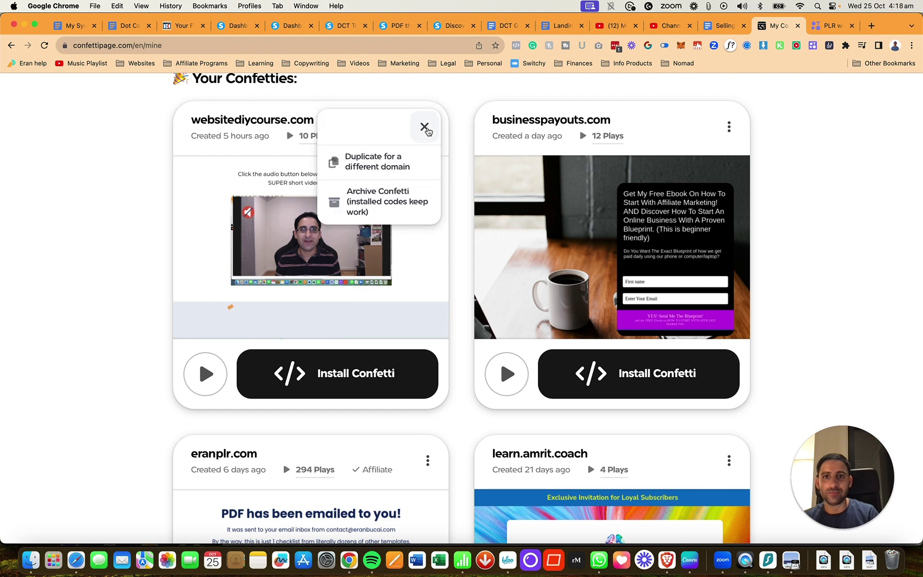
left_click(378, 162)
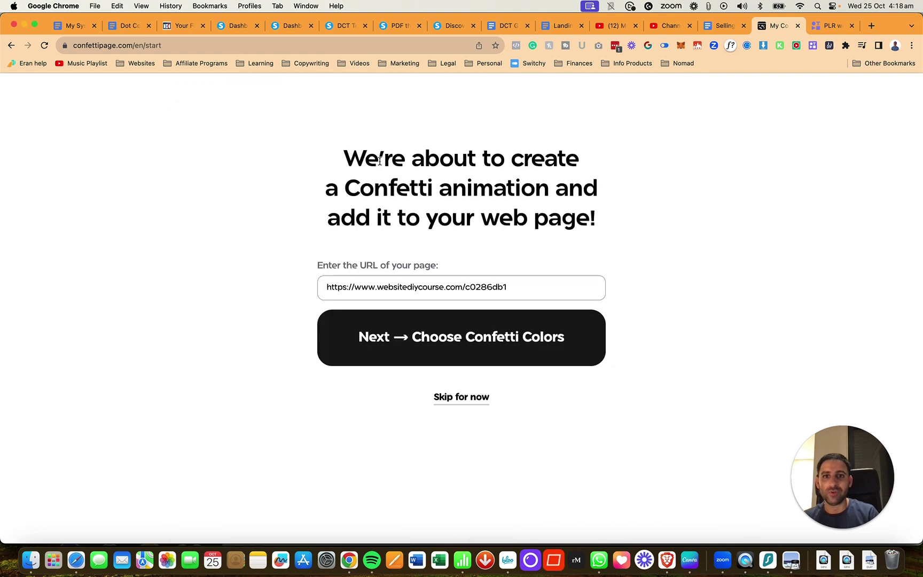
Copy the Final Confirmation step's URL from systeme.io, set it as the duplicated confetti's page URL and continue to the color choice
left_click(293, 26)
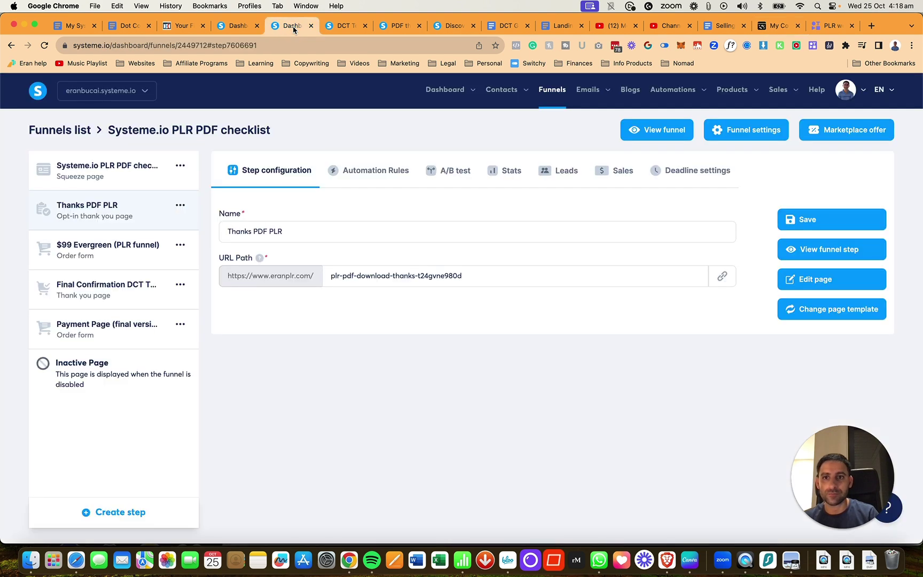
left_click(143, 295)
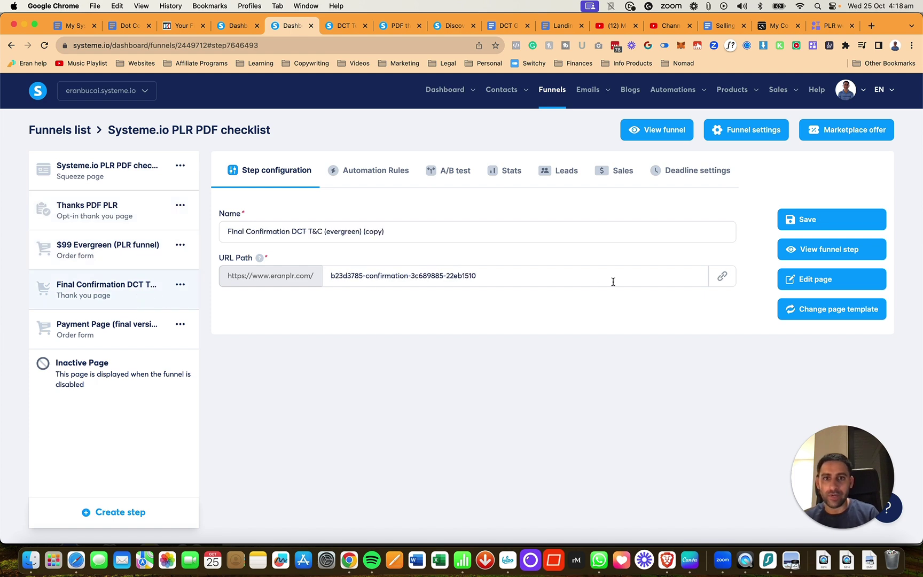
left_click(721, 281)
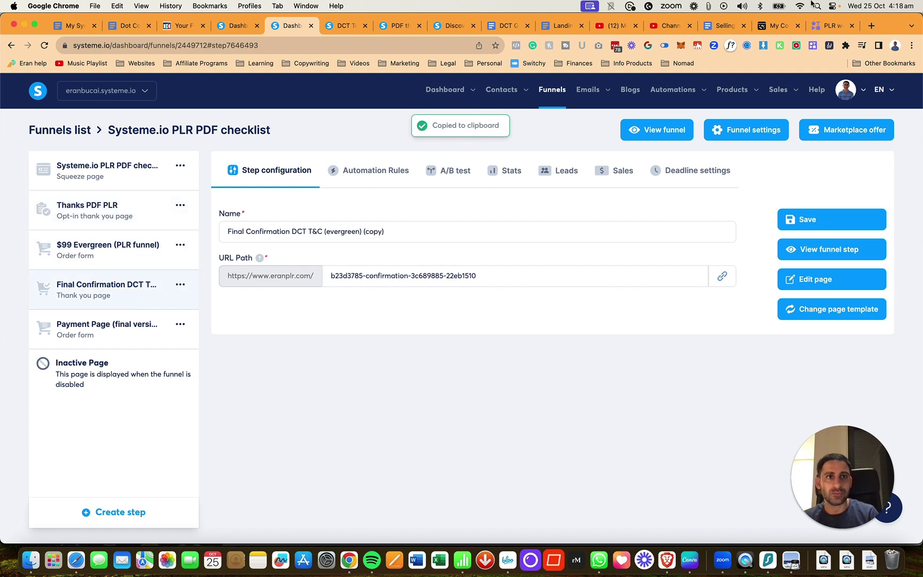
left_click(778, 25)
triple_click(475, 291)
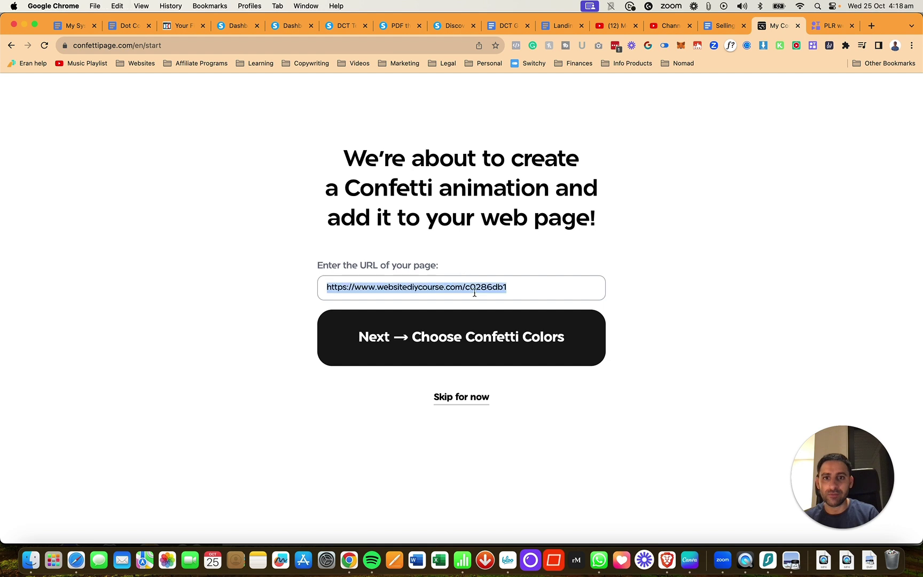
key("super+v")
left_click(453, 335)
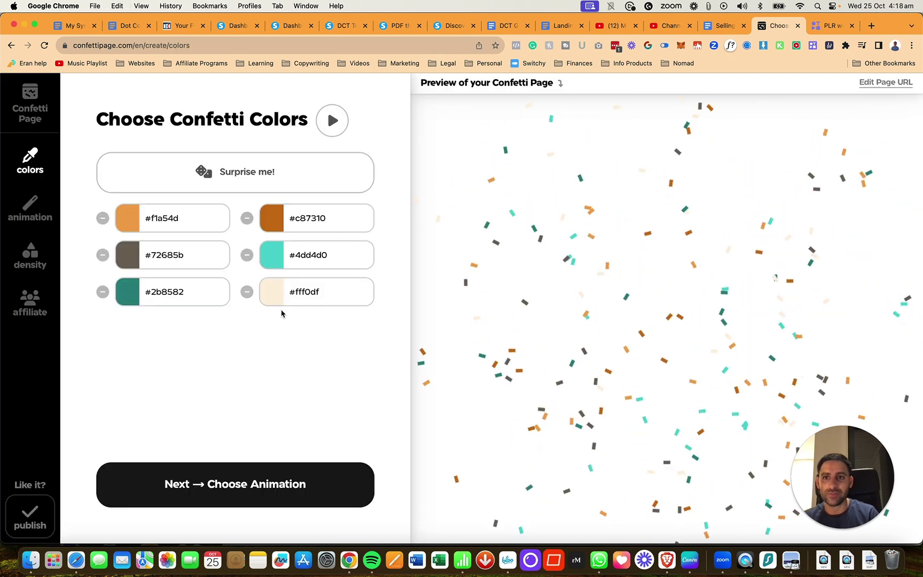
Keep the confetti's colors, Pop animation and density, set the affiliate watermark option to No and proceed to publishing
left_click(308, 486)
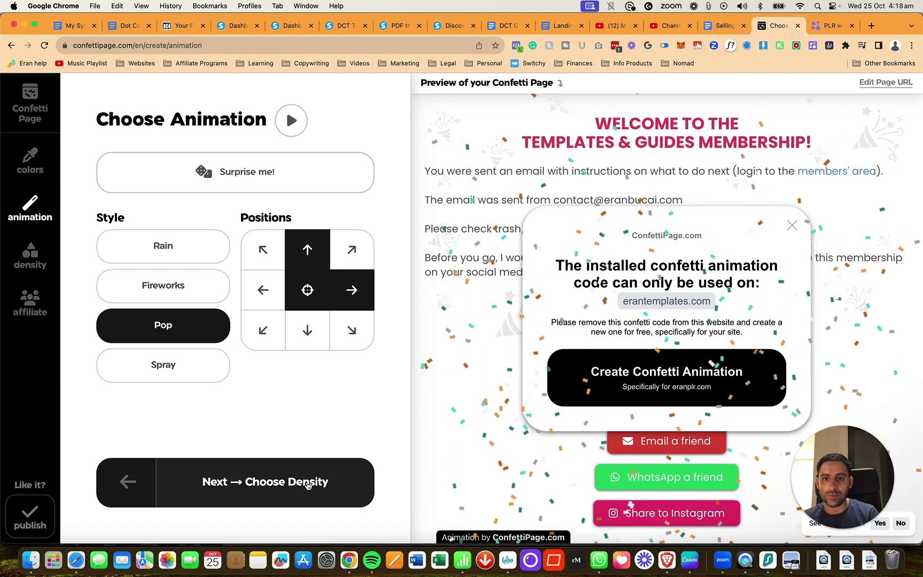
left_click(307, 485)
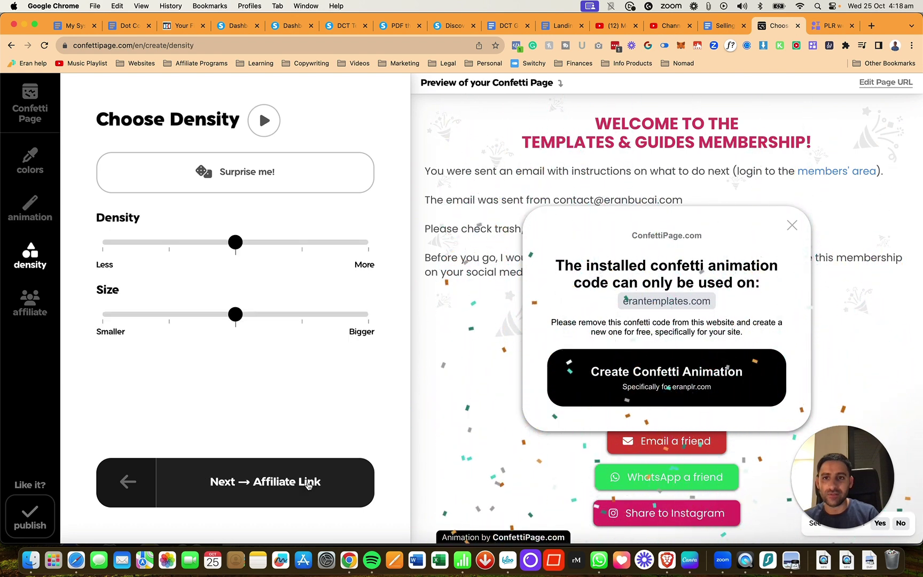
left_click(307, 485)
left_click(279, 214)
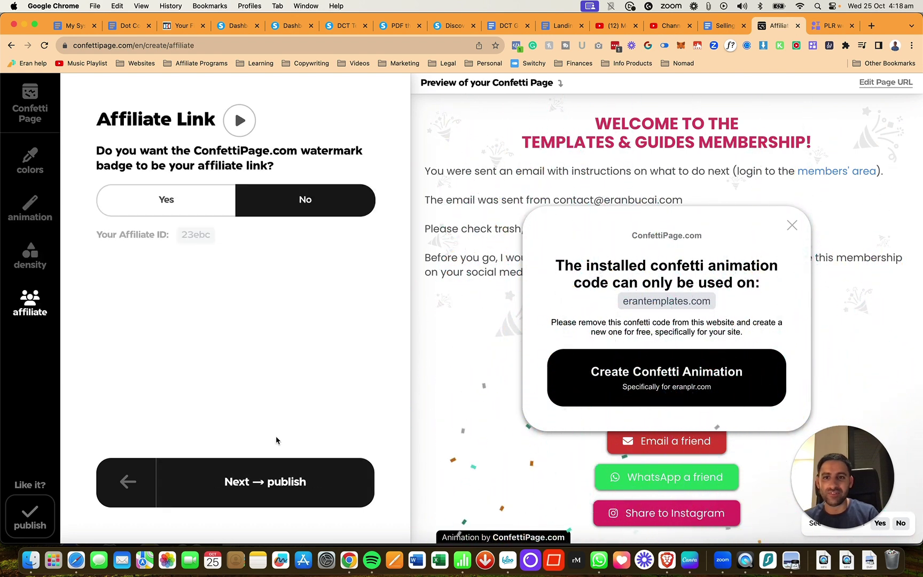
left_click(280, 481)
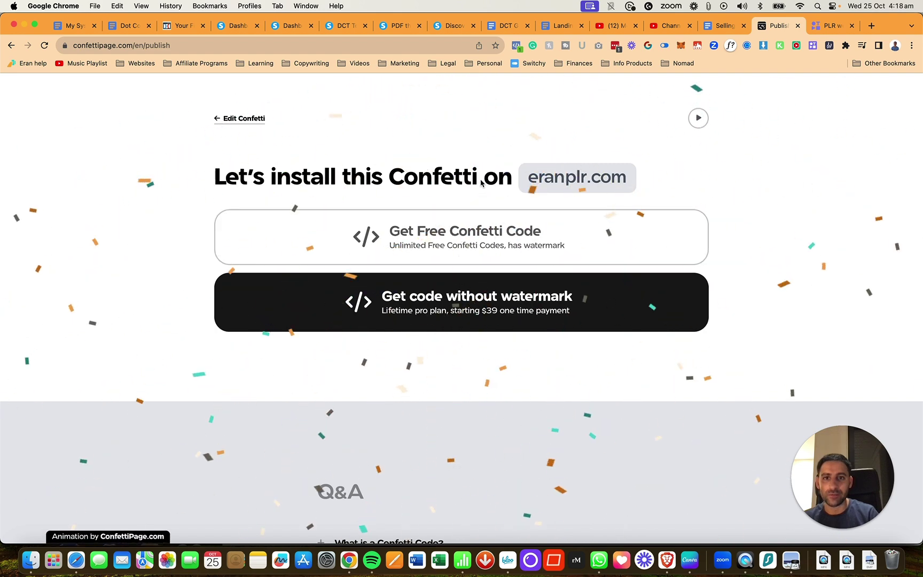
Return to the affiliate link setting, try Yes for the watermark badge, set it back to No and proceed to publishing
left_click(238, 119)
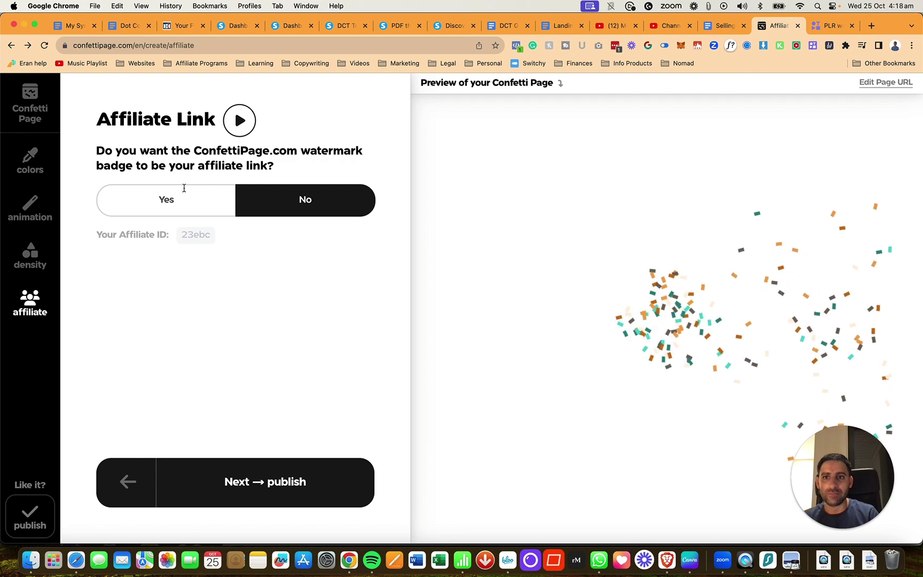
left_click(176, 209)
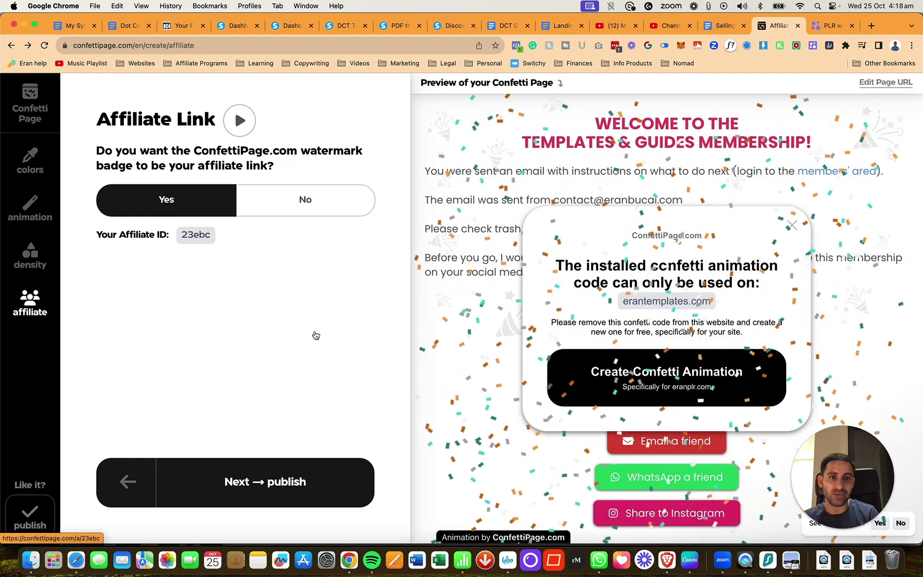
left_click(305, 200)
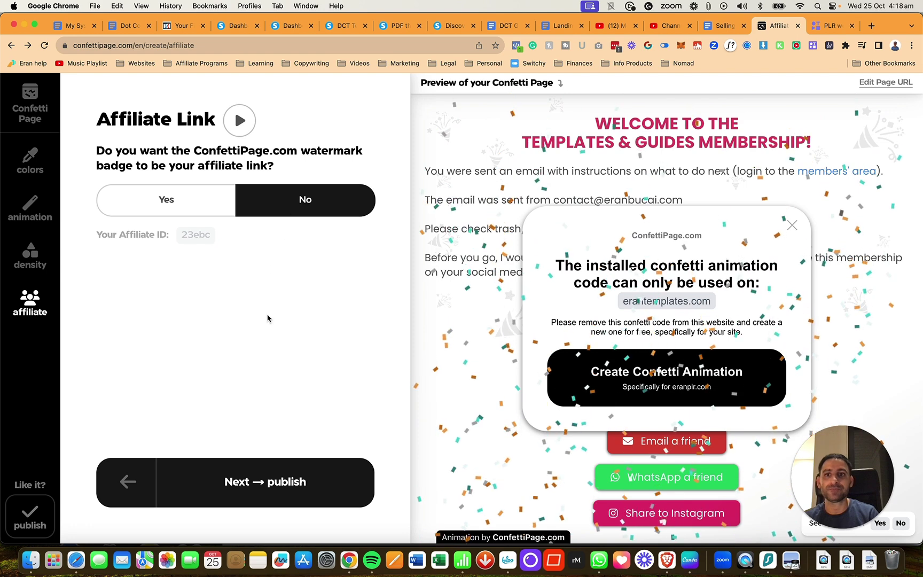
left_click(285, 482)
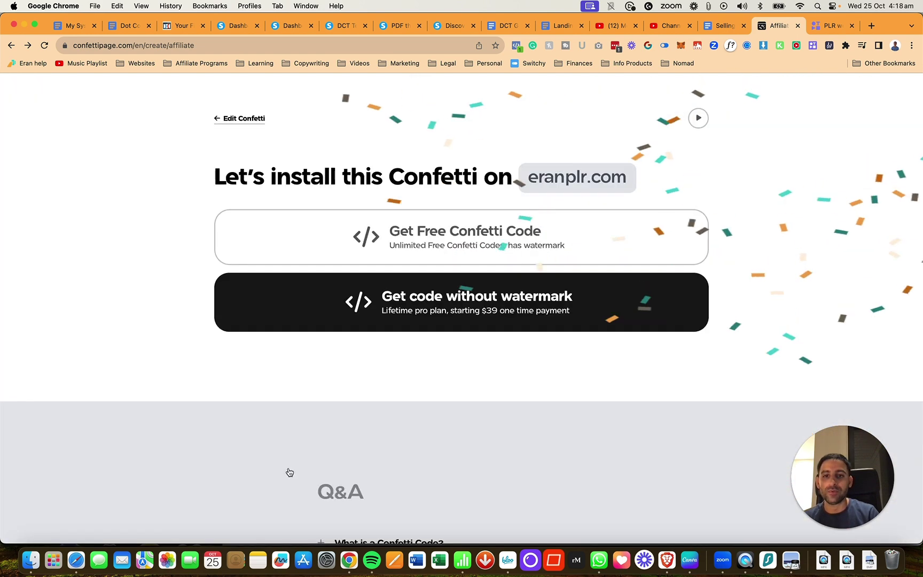
Request the free confetti code for eranplr.com, accept the confirmation terms, reveal the code and copy it
left_click(443, 238)
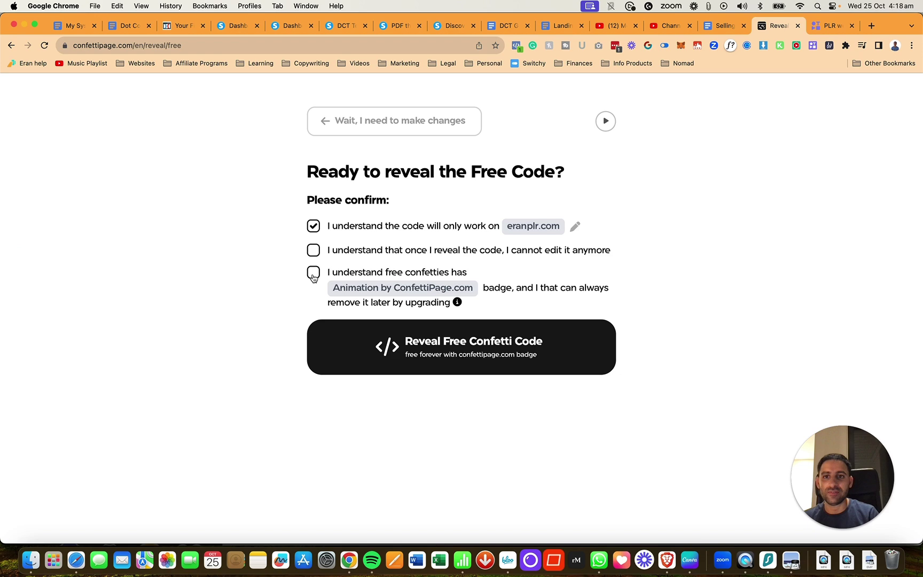
left_click(314, 250)
left_click(415, 336)
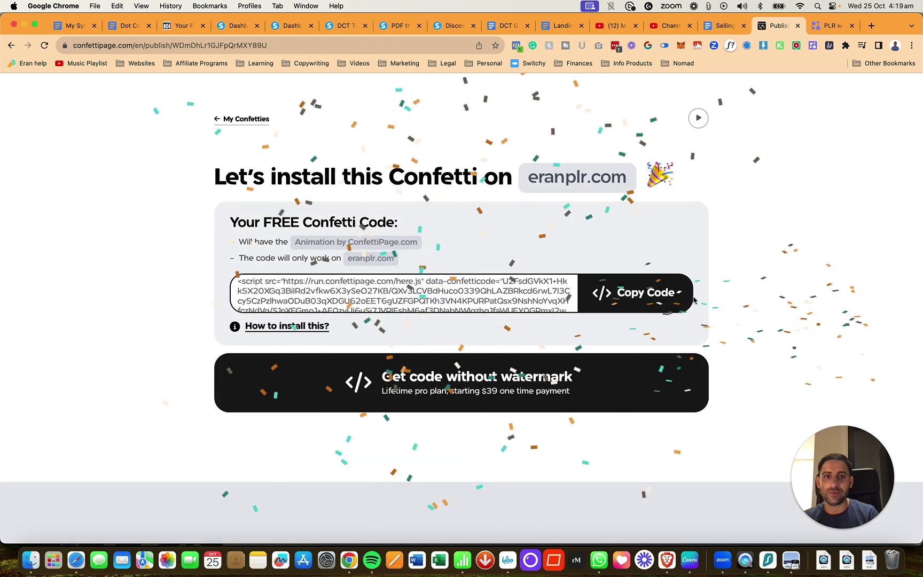
left_click(634, 298)
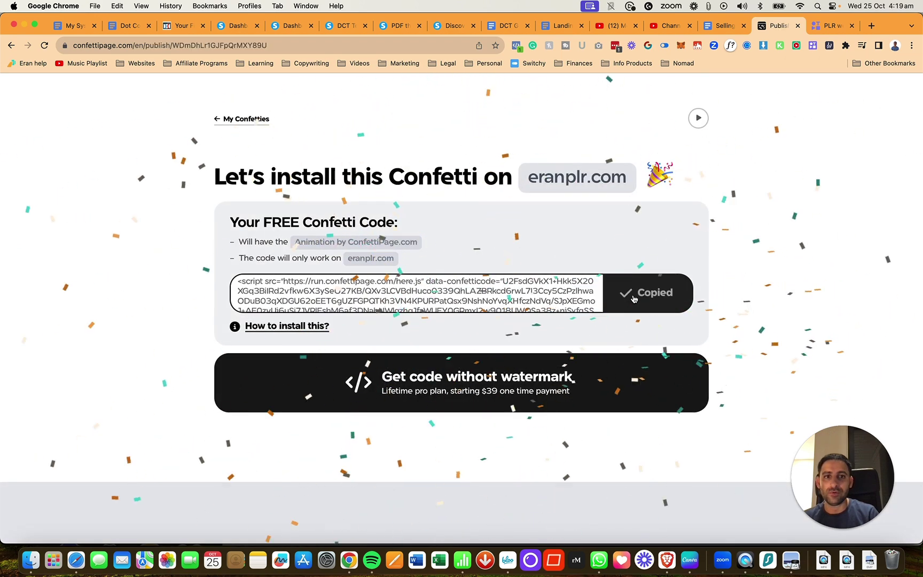
Return to the systeme.io PLR funnel and open the Final Confirmation thank you page for editing
left_click(283, 27)
left_click(231, 26)
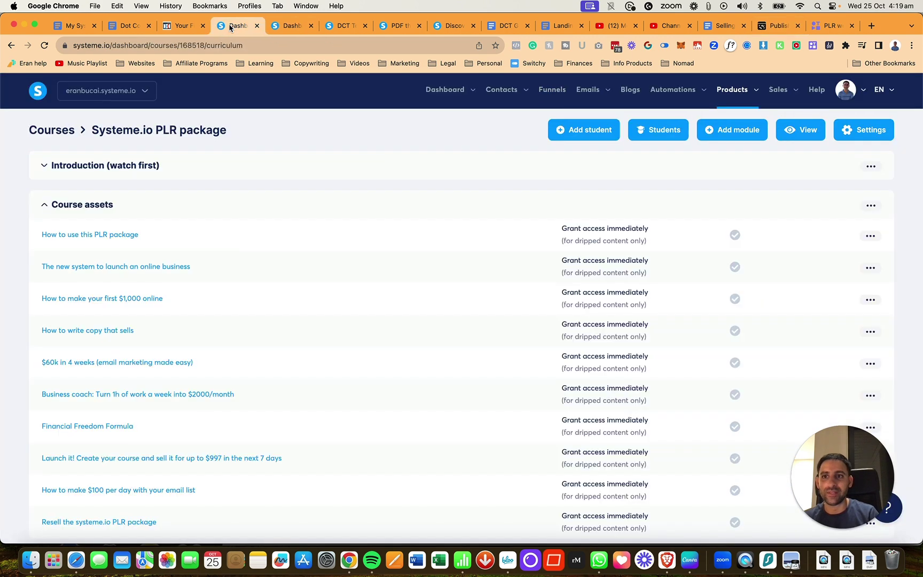
left_click(285, 25)
left_click(864, 278)
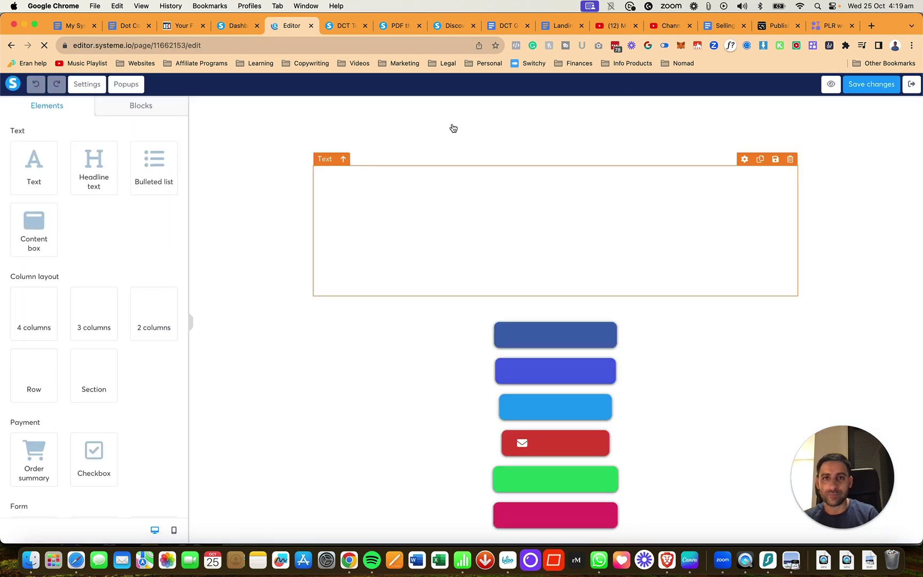
Replace the code of the Raw HTML element below the share buttons with the copied confetti script and save it
scroll(474, 268, "down", 3)
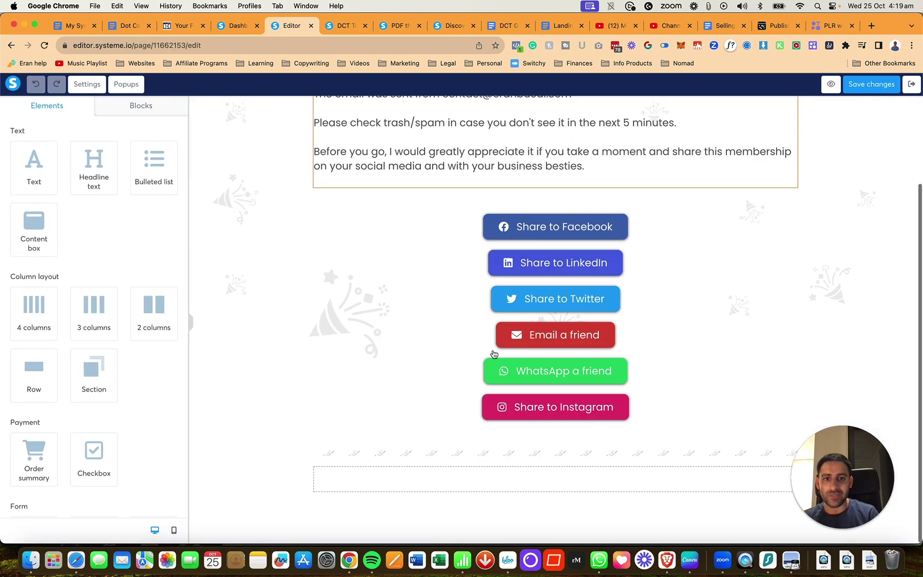
left_click(528, 455)
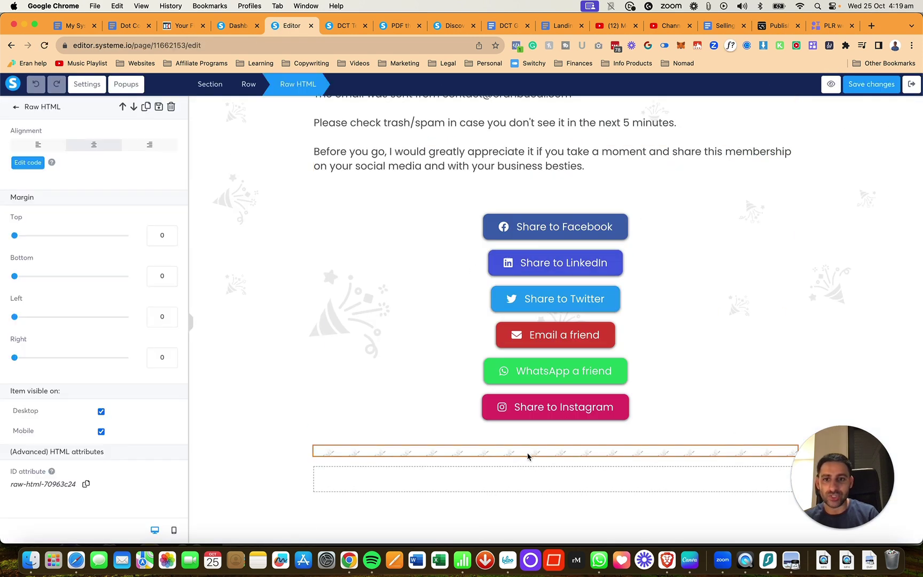
left_click(42, 163)
left_click(511, 179)
key("cmd+a")
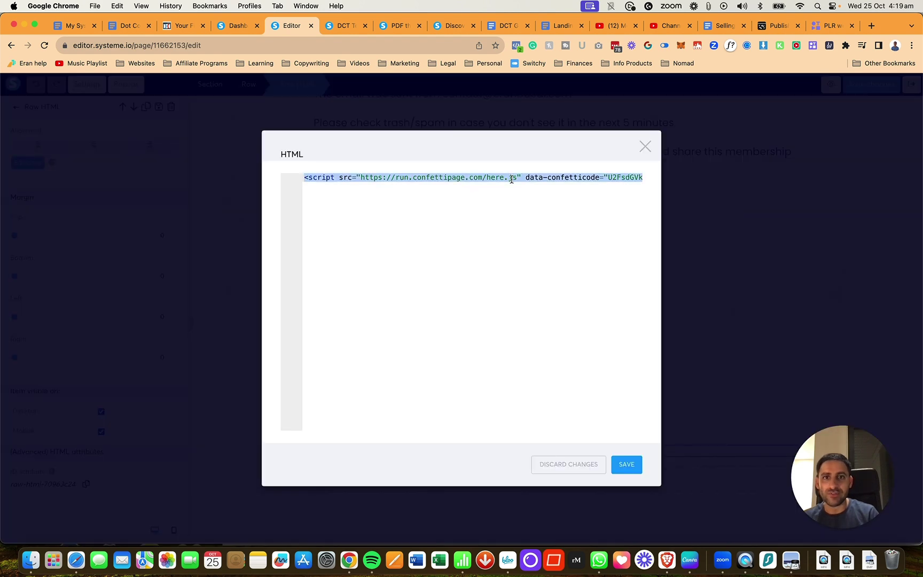
key("cmd+v")
left_click(625, 466)
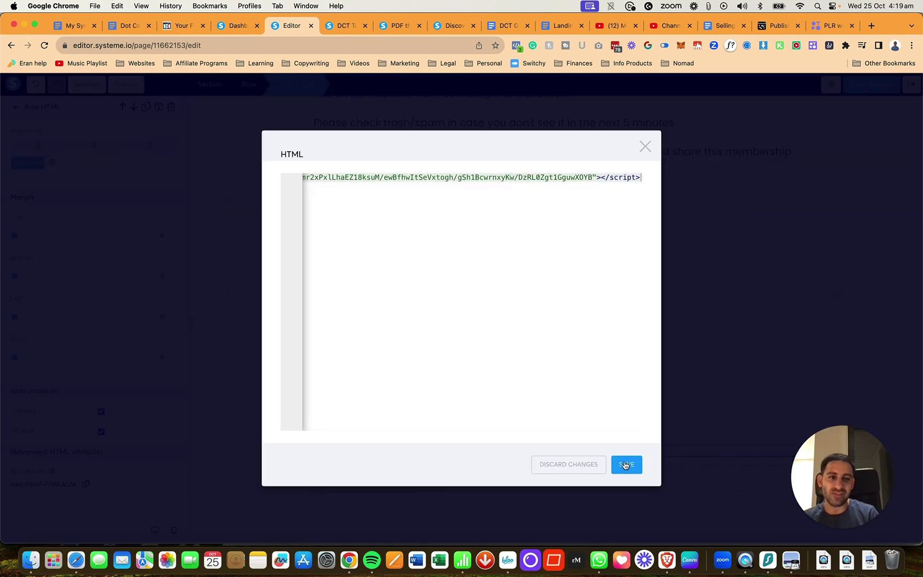
Save the page changes, preview the thank you page with its confetti and close the preview
left_click(664, 330)
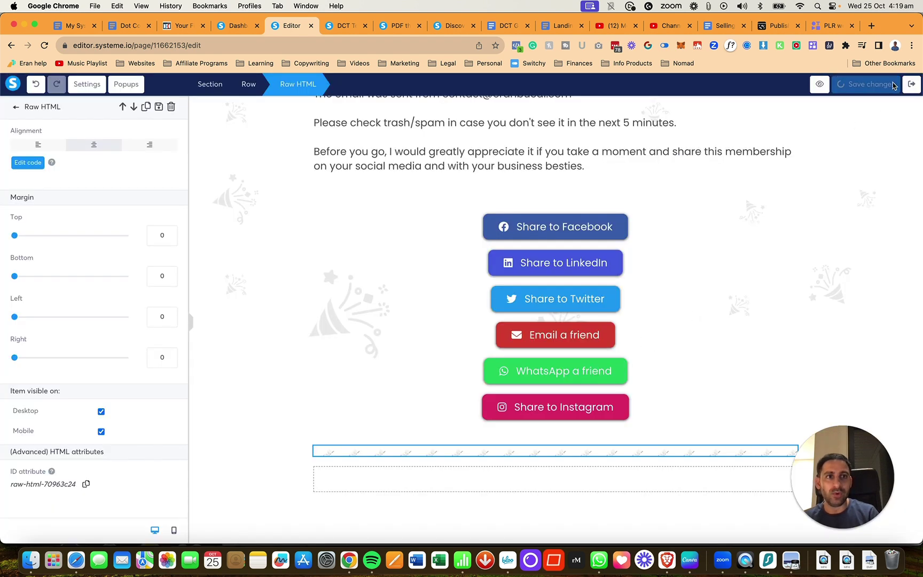
left_click(831, 84)
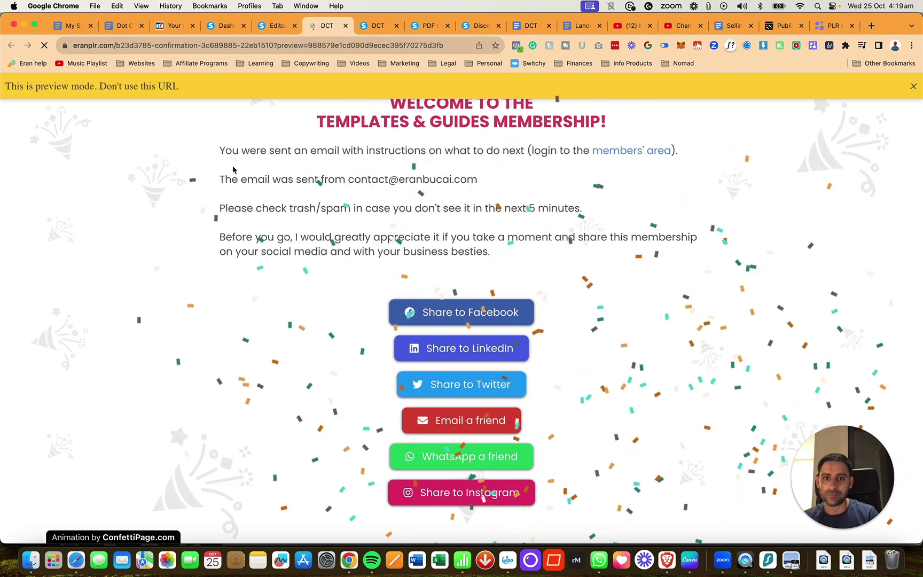
left_click(345, 26)
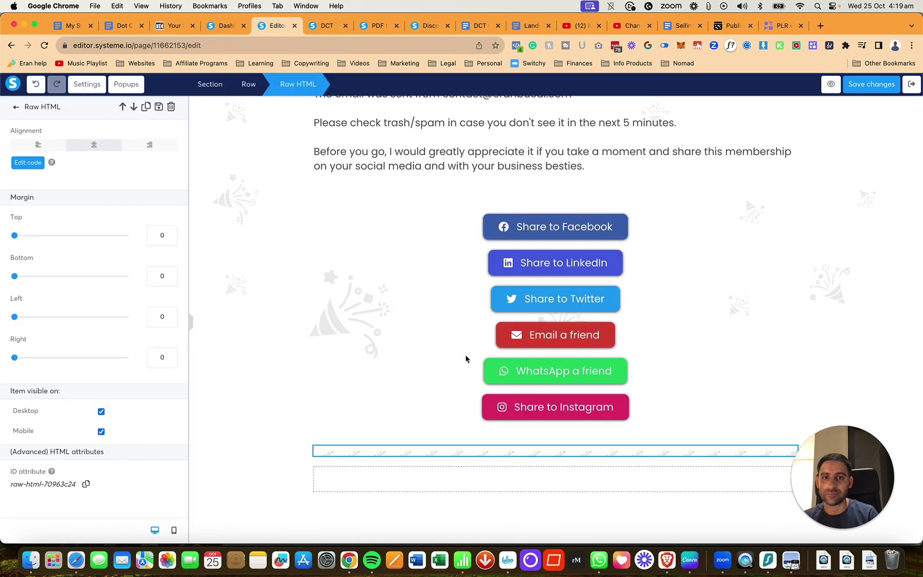
Show Popup №1 with the Instagram sharing instructions, close it and review the rest of the thank you page
left_click(516, 410)
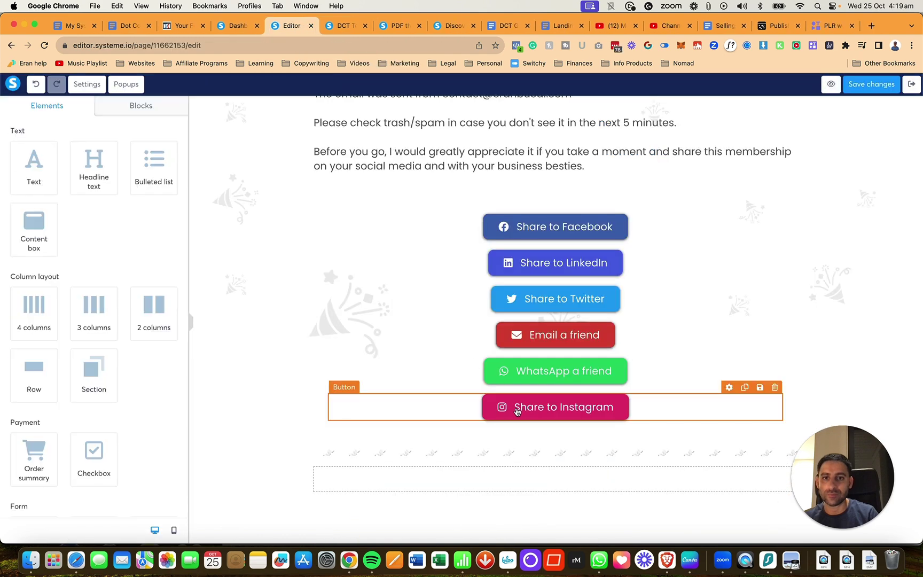
left_click(327, 279)
left_click(126, 83)
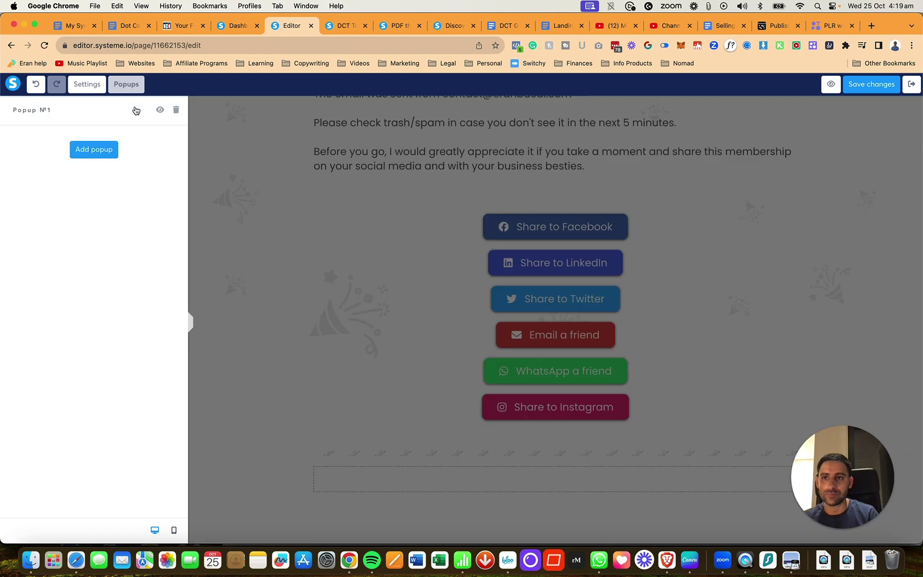
left_click(159, 111)
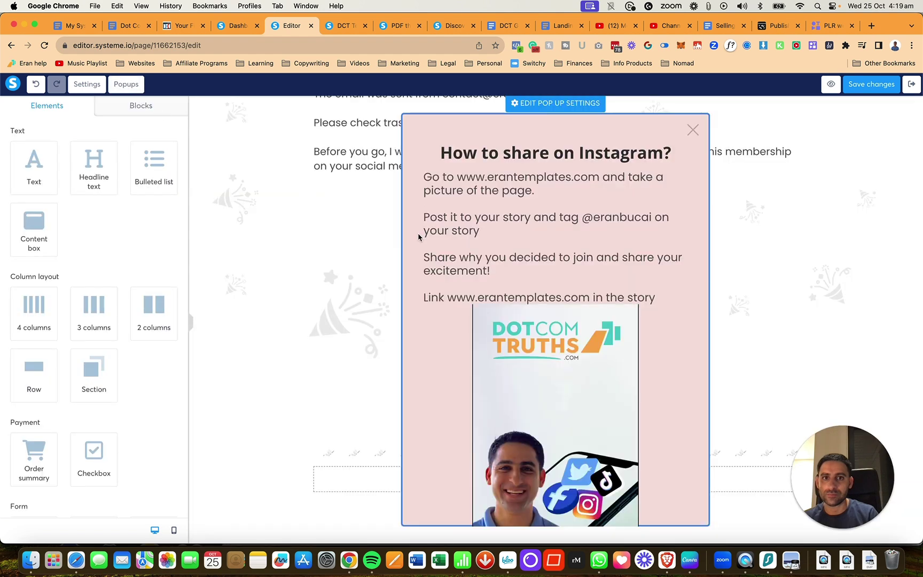
left_click(782, 162)
left_click(771, 204)
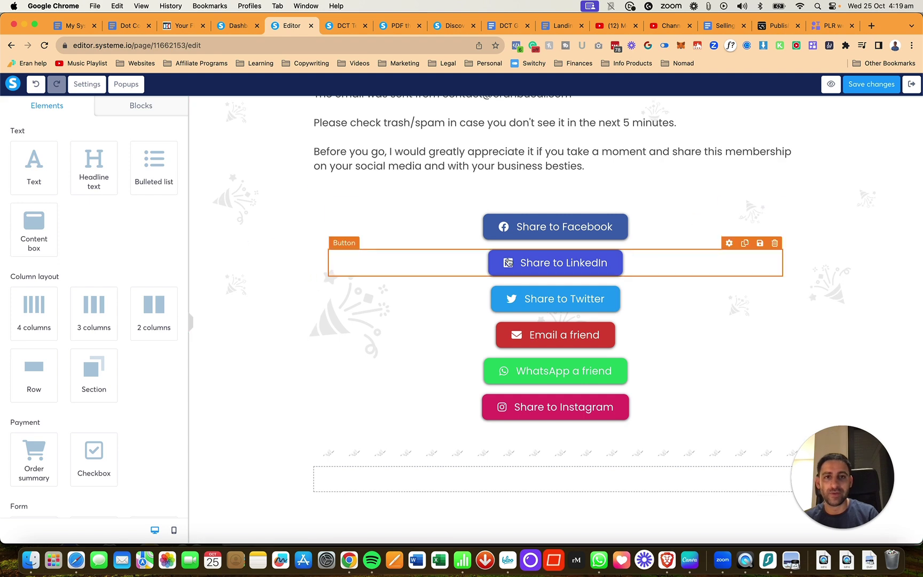
scroll(453, 229, "up", 4)
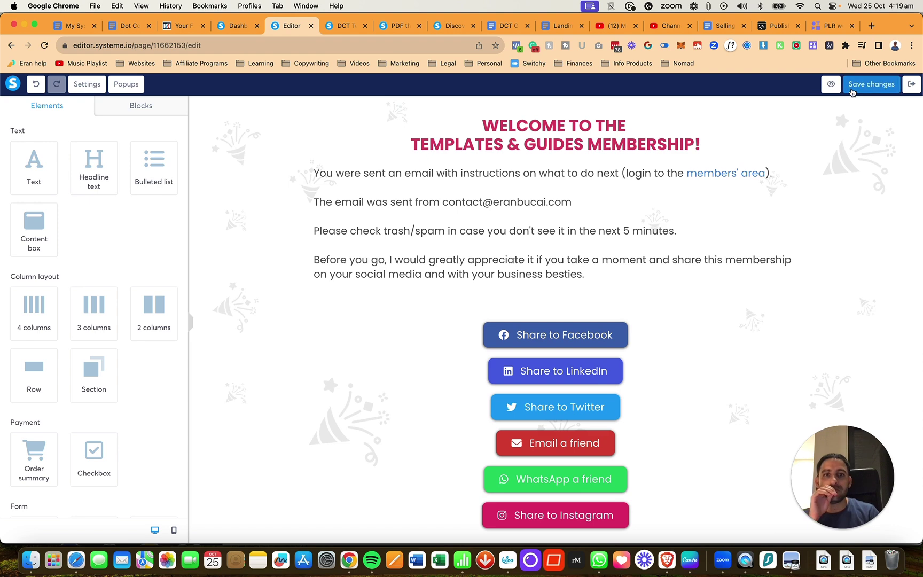
Exit the page editor and rename the thank-you page step to "Templates & Guides Thanks + SIO PLR"
scroll(610, 236, "down", 4)
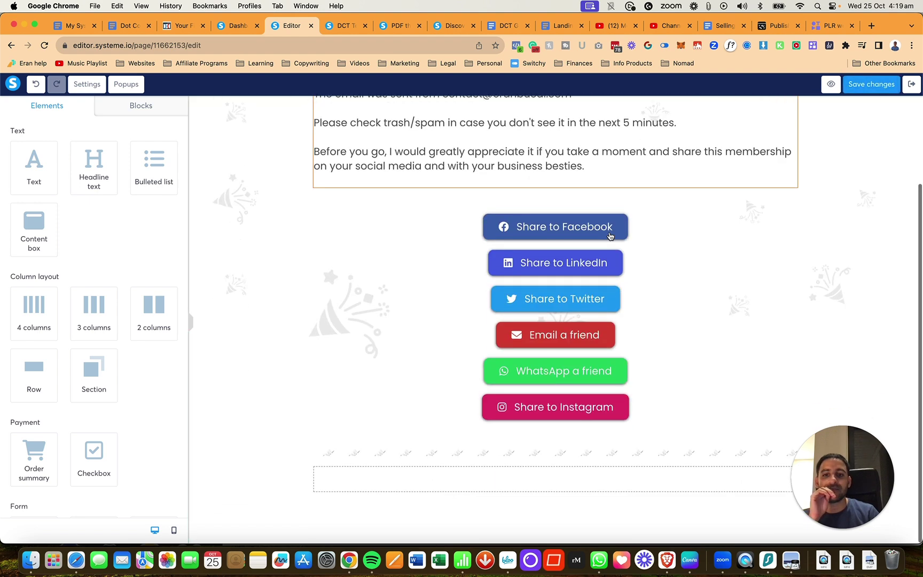
left_click(912, 84)
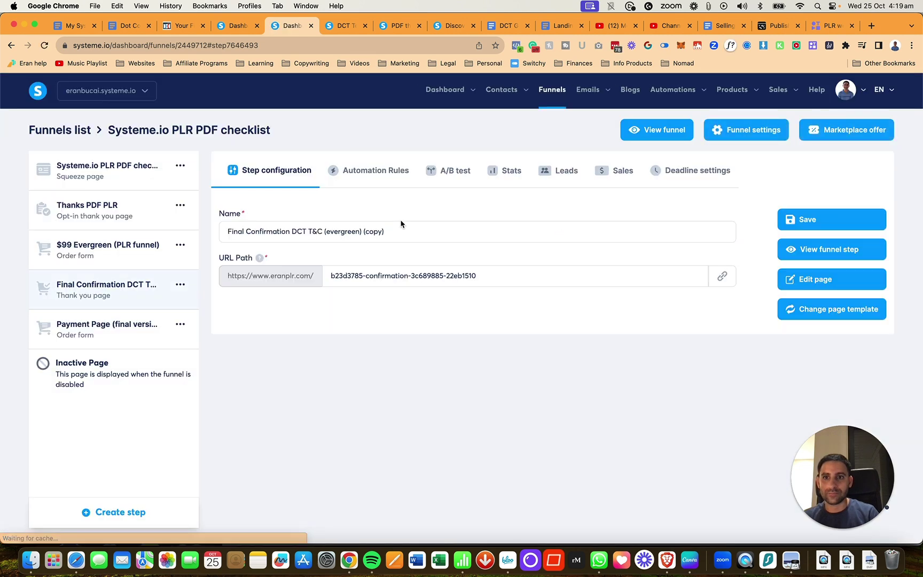
left_click(318, 230)
key("super+a")
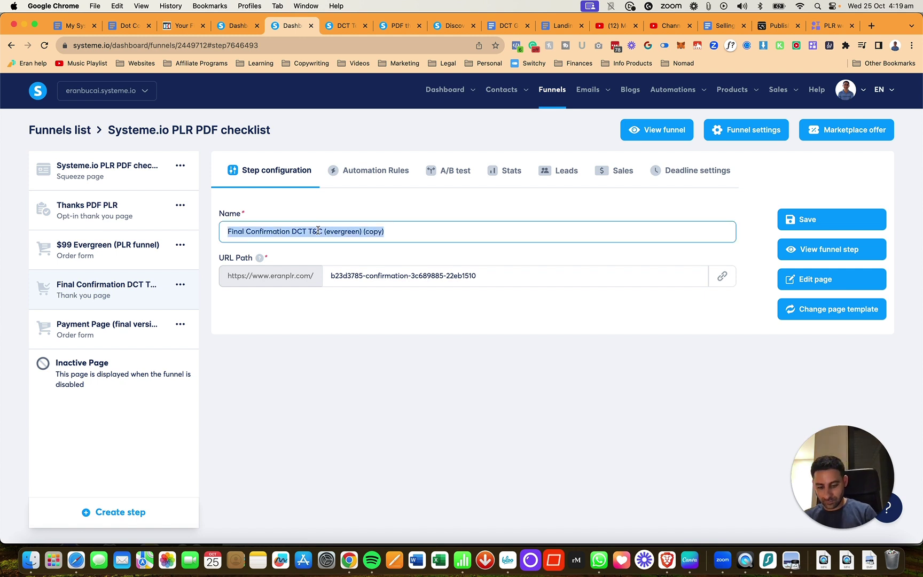
type("Templates & Guides Thanks + SIO PLR")
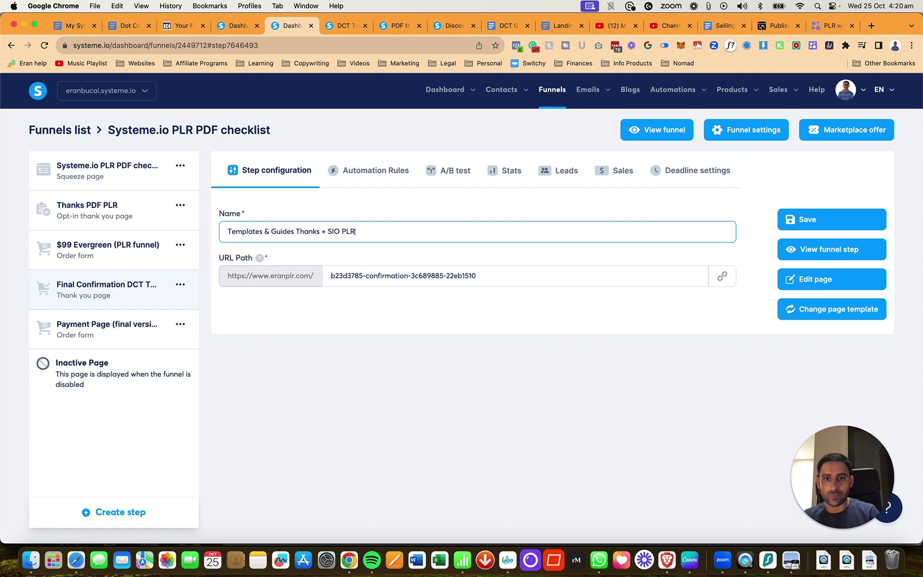
key("super+a")
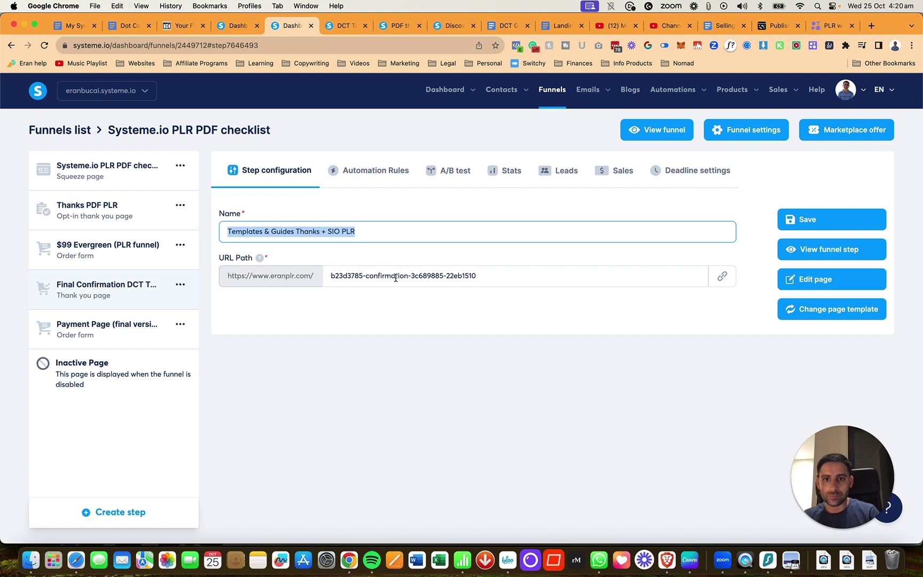
Insert "-sio-plr-" after "3c6" in the thank-you page's URL path and save the step
left_click(424, 276)
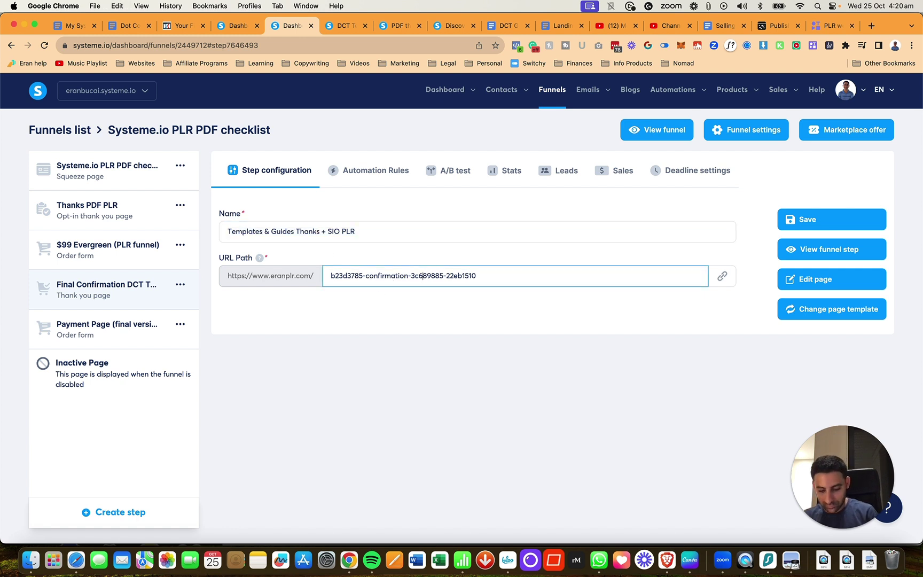
type("-sio-plr")
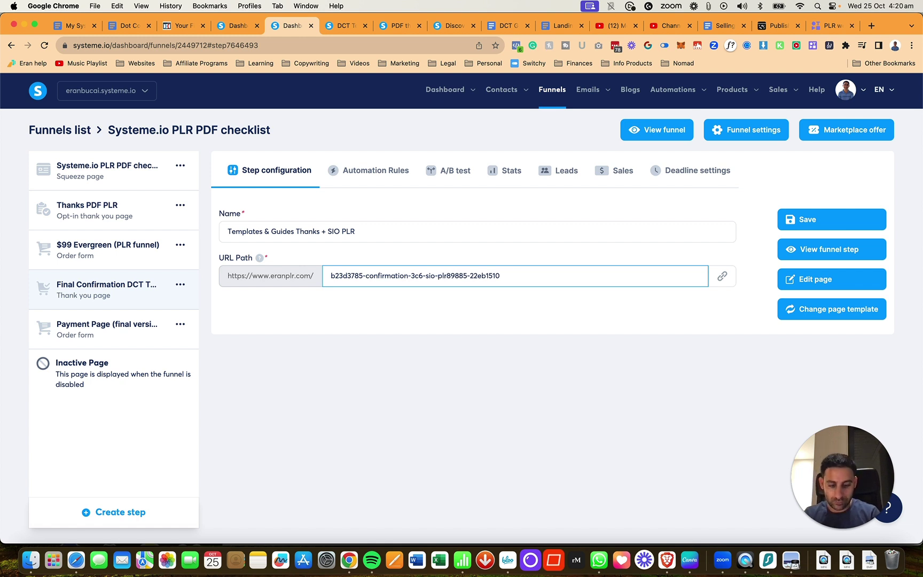
type("-")
left_click(846, 235)
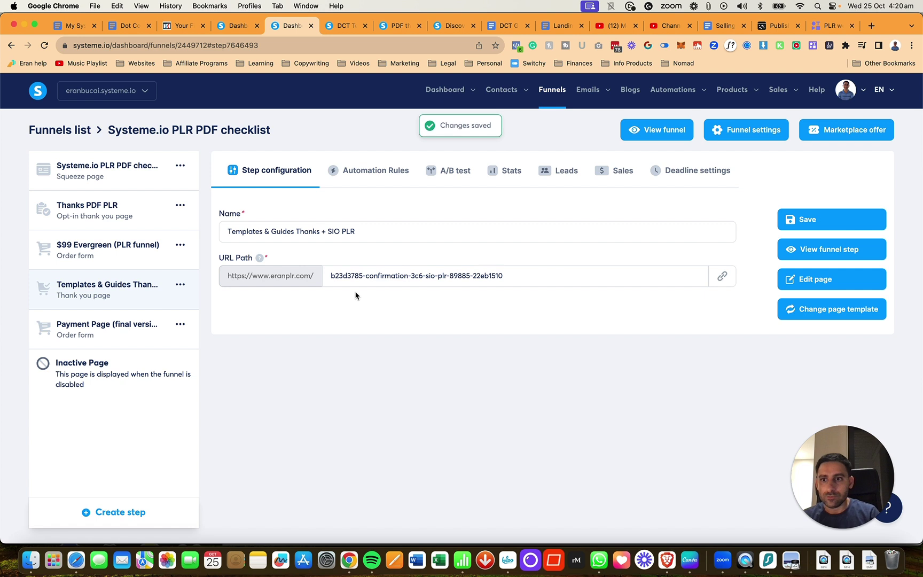
Set the URL path of the $99 Evergreen (PLR funnel) order form to "templatesmembership" and save it
left_click(131, 251)
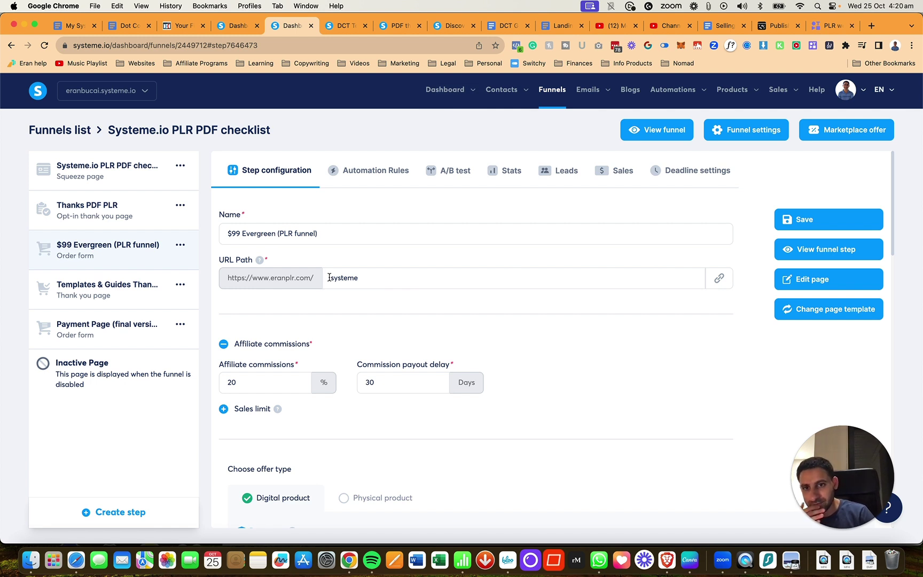
left_click(329, 277)
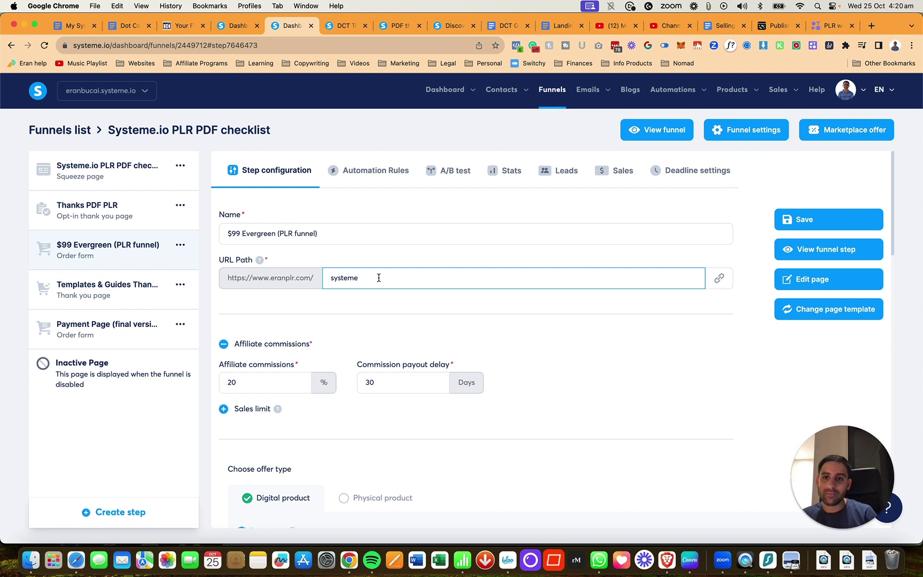
key("super+a")
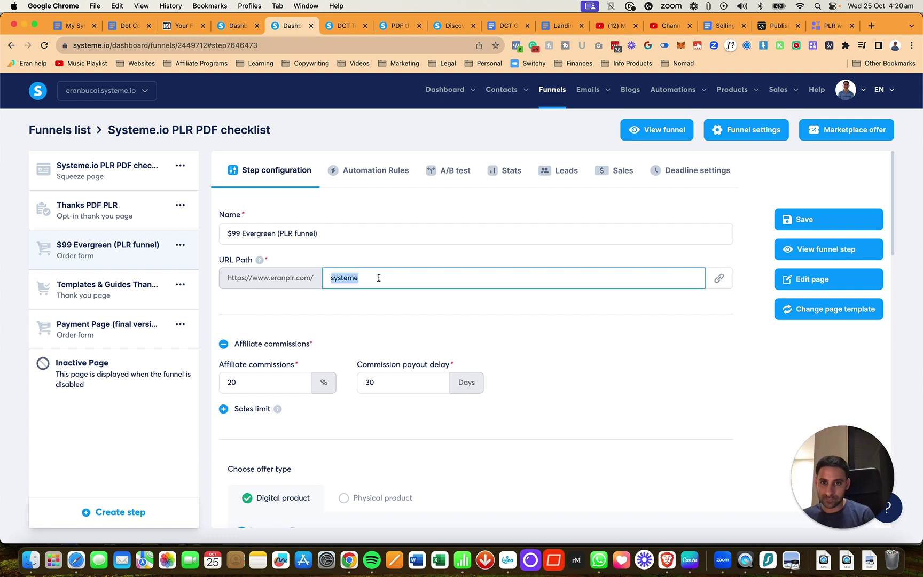
type("tes membership")
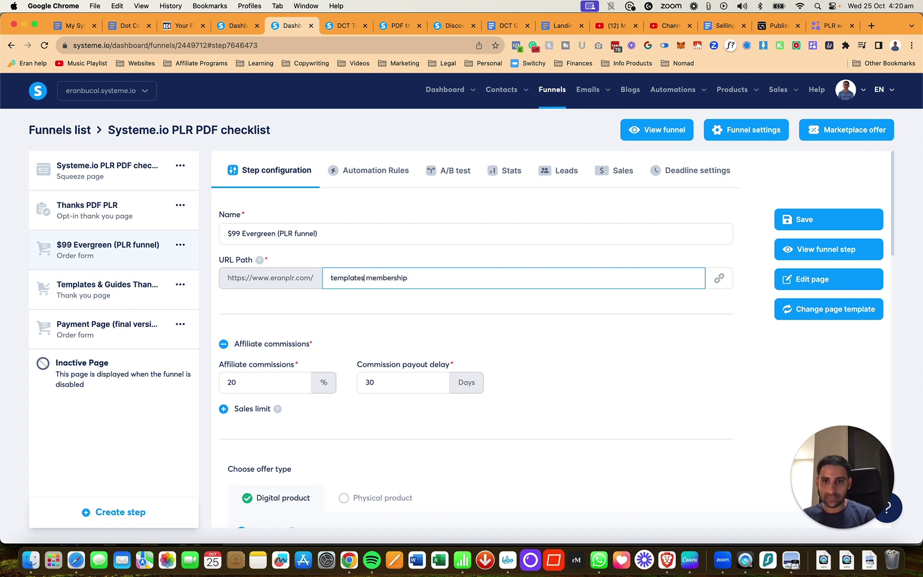
key("Delete")
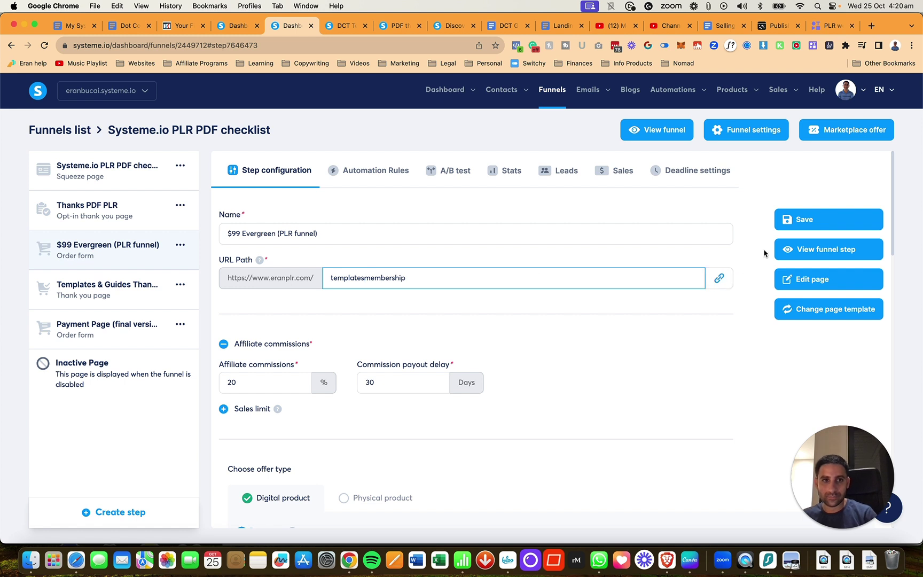
left_click(805, 218)
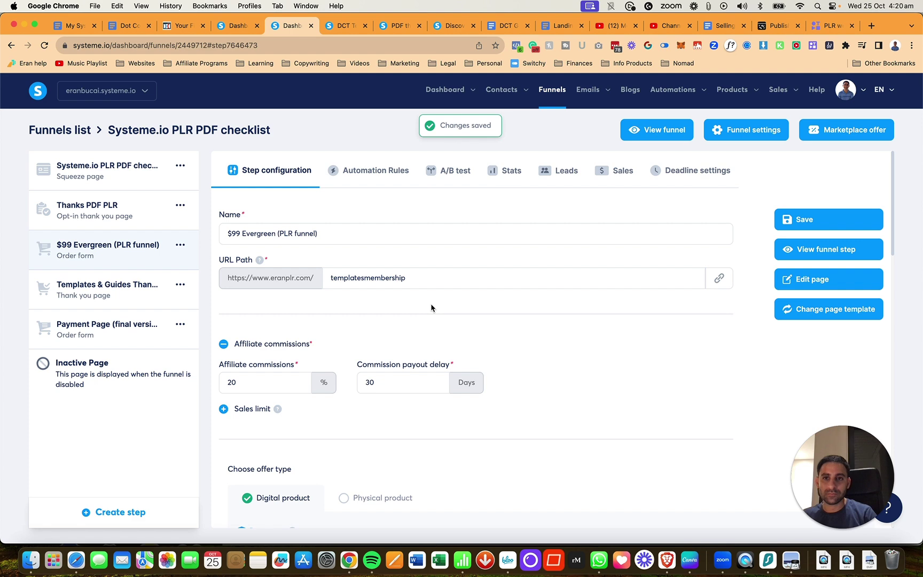
Review the order form's resources, price plan details and order bump settings
scroll(432, 307, "down", 10)
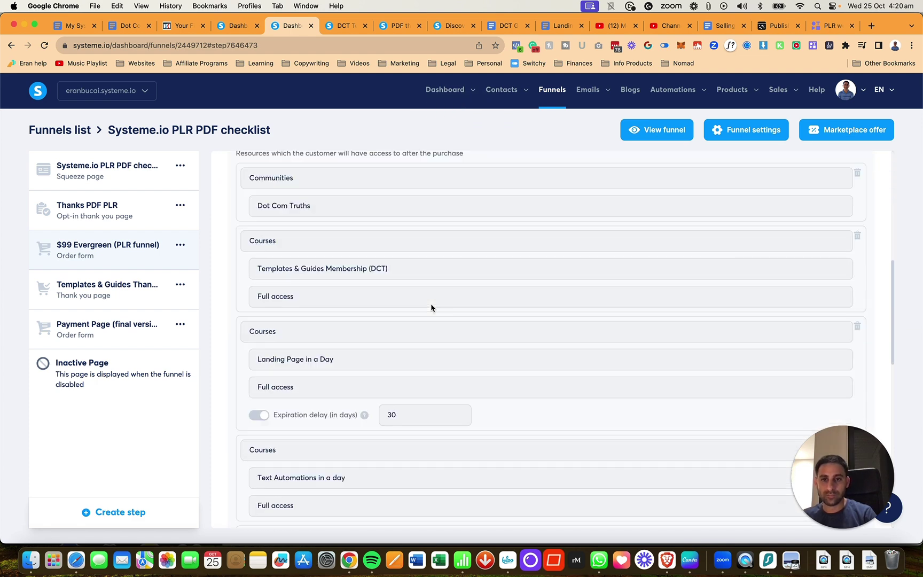
scroll(431, 308, "up", 2)
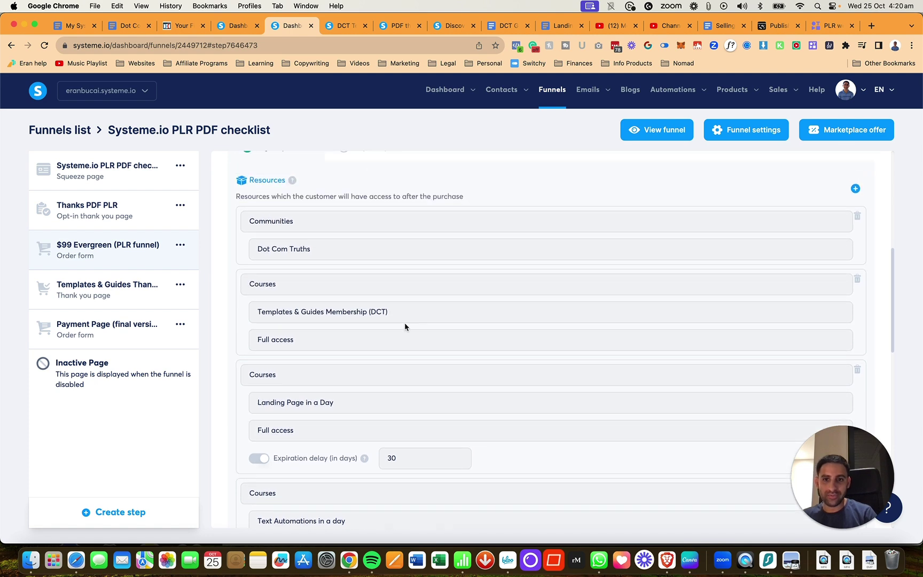
scroll(404, 327, "down", 10)
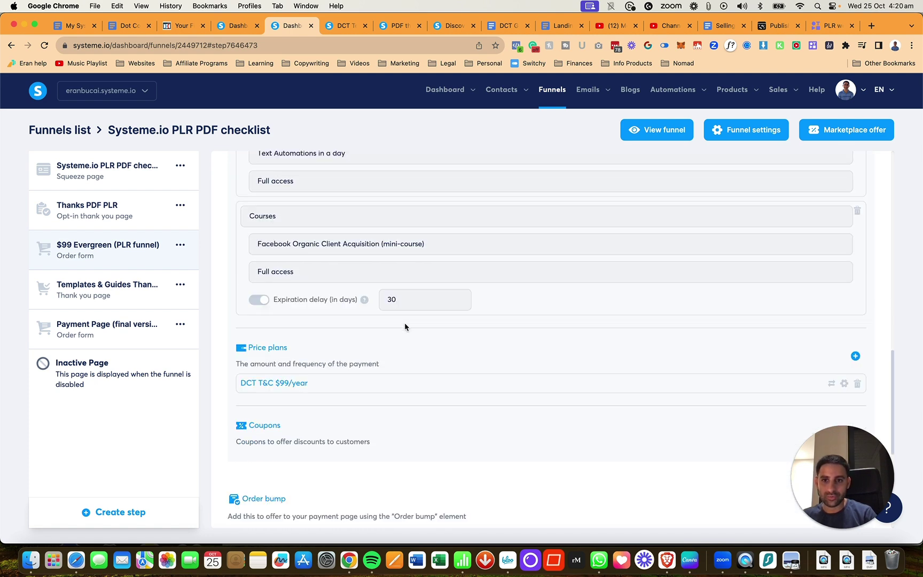
mouse_move(273, 267)
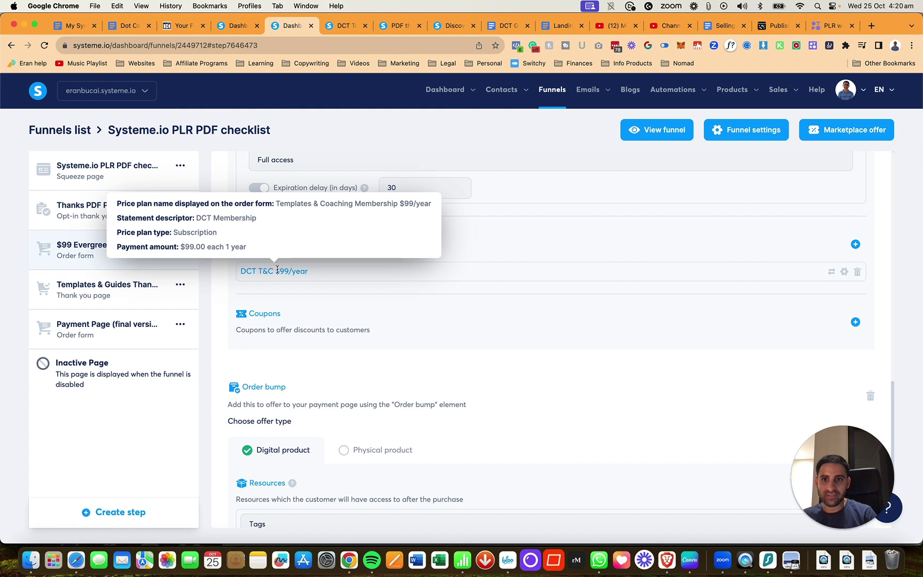
scroll(280, 272, "down", 3)
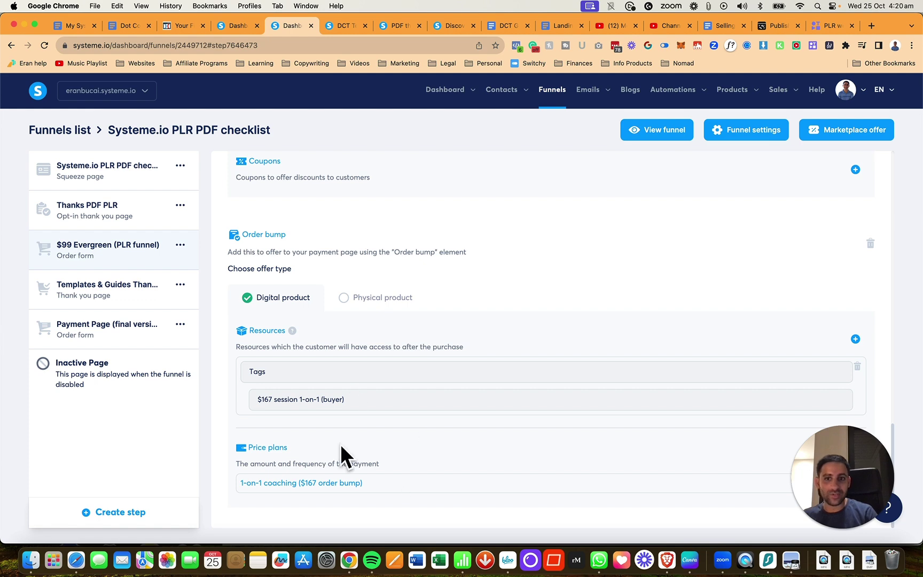
scroll(534, 320, "up", 10)
scroll(591, 264, "up", 5)
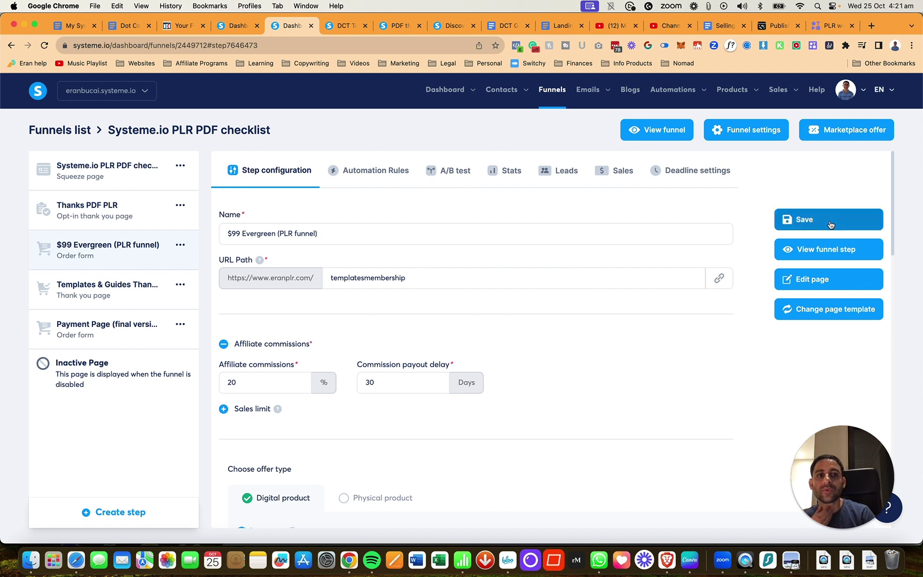
Open the order form page for editing and change the order bump's name to "Yes! I want all the Systeme.io PLR courses!"
left_click(824, 278)
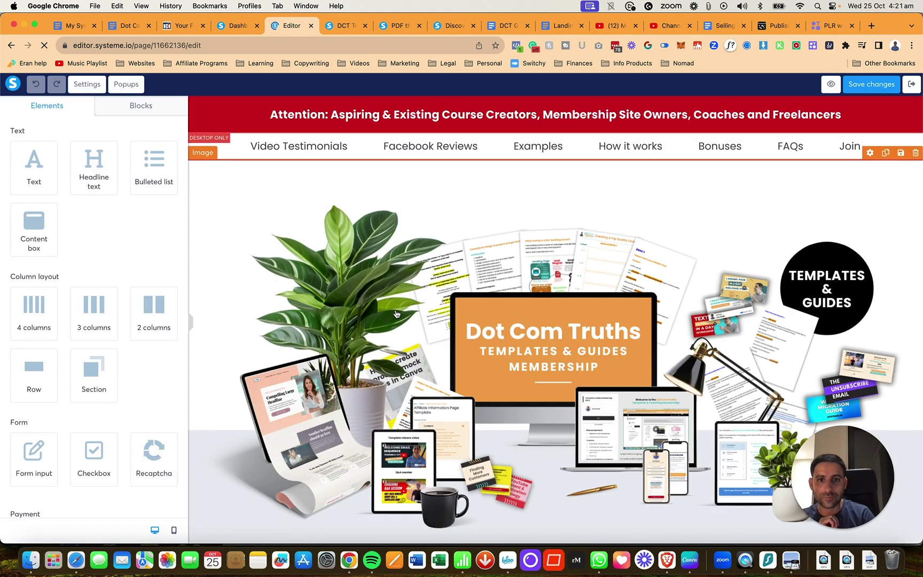
scroll(396, 313, "down", 20)
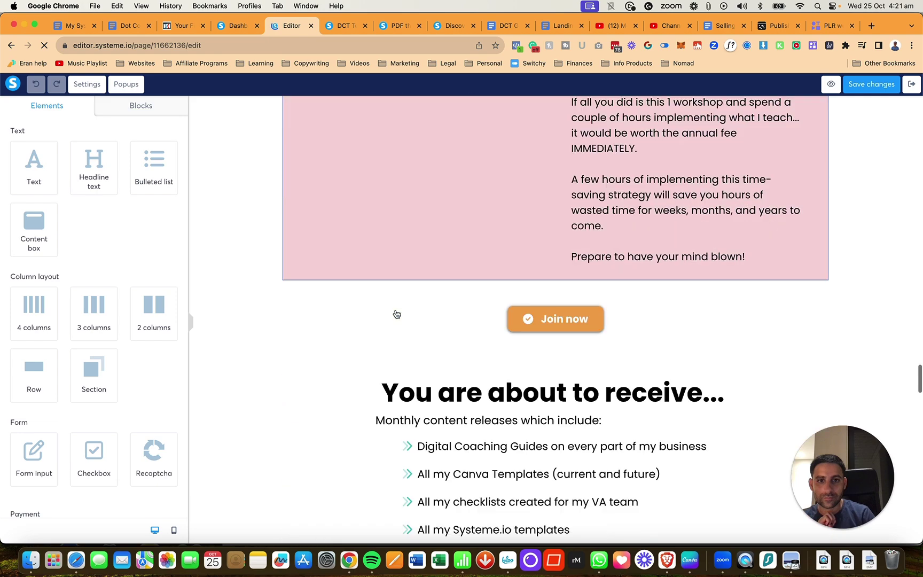
scroll(396, 314, "down", 15)
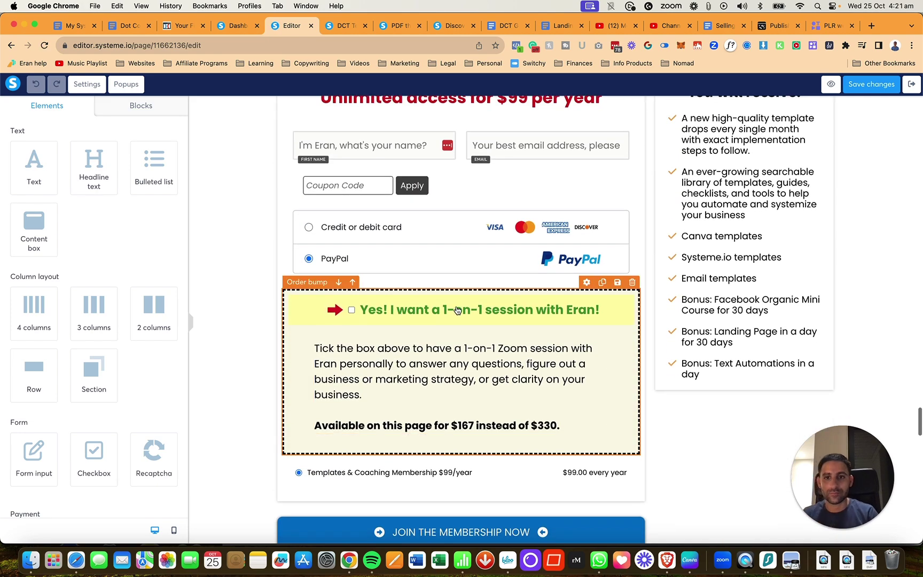
left_click(457, 310)
triple_click(99, 145)
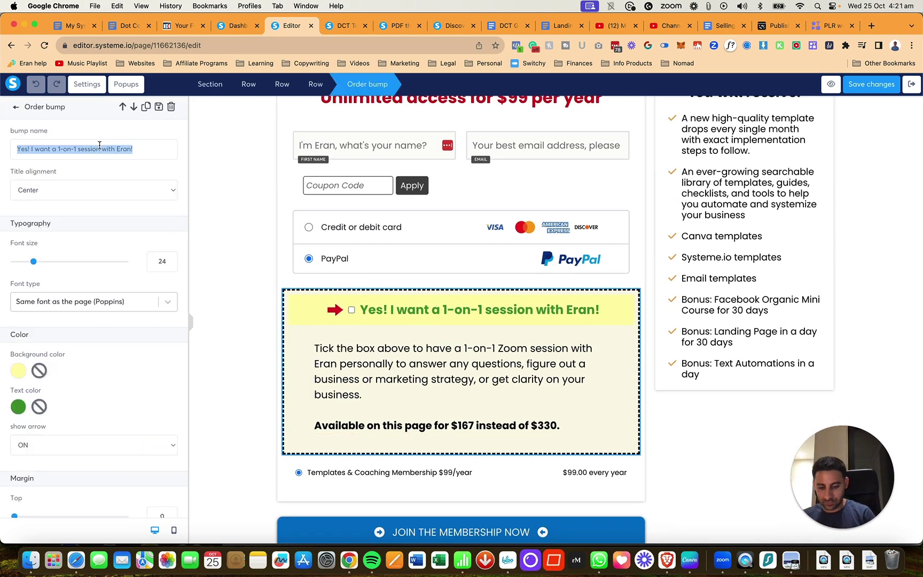
type("Yes! I want")
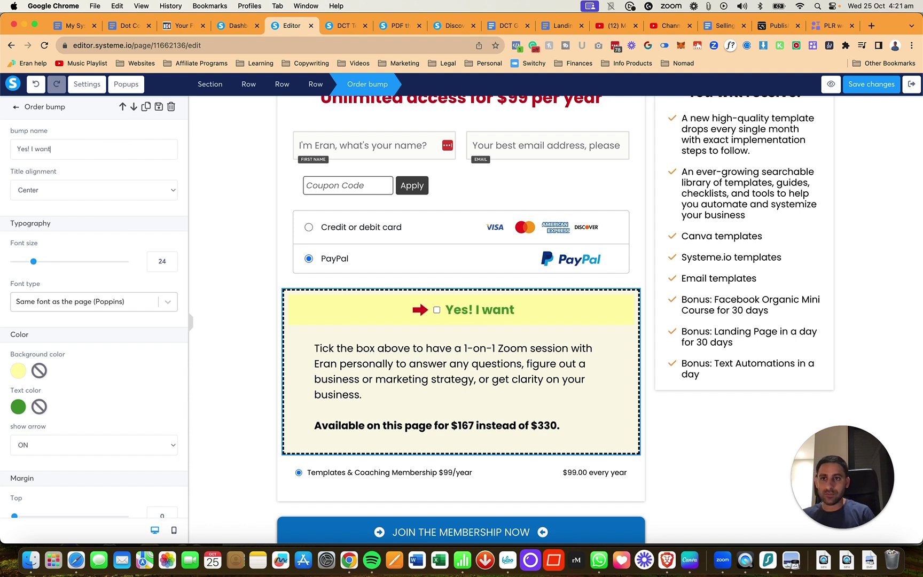
type(" all the System")
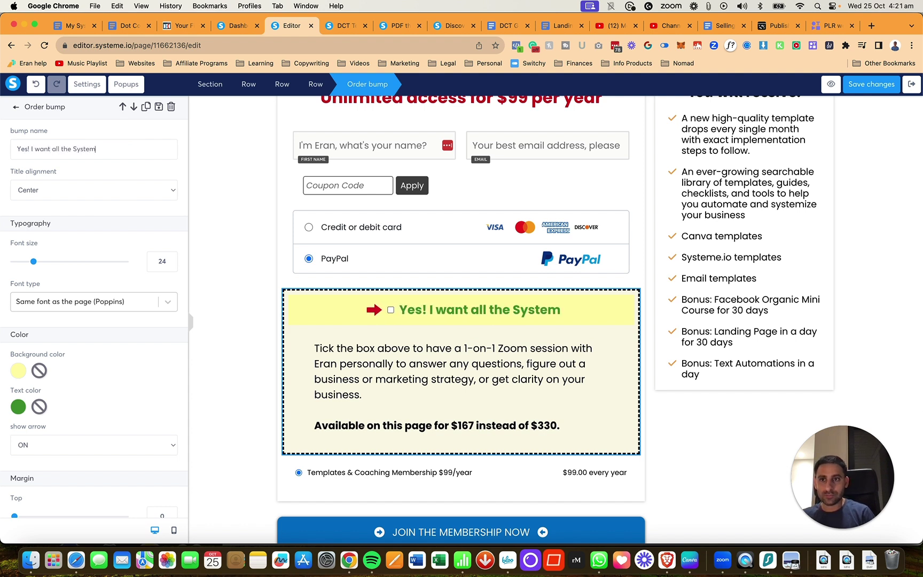
type("e.io PL")
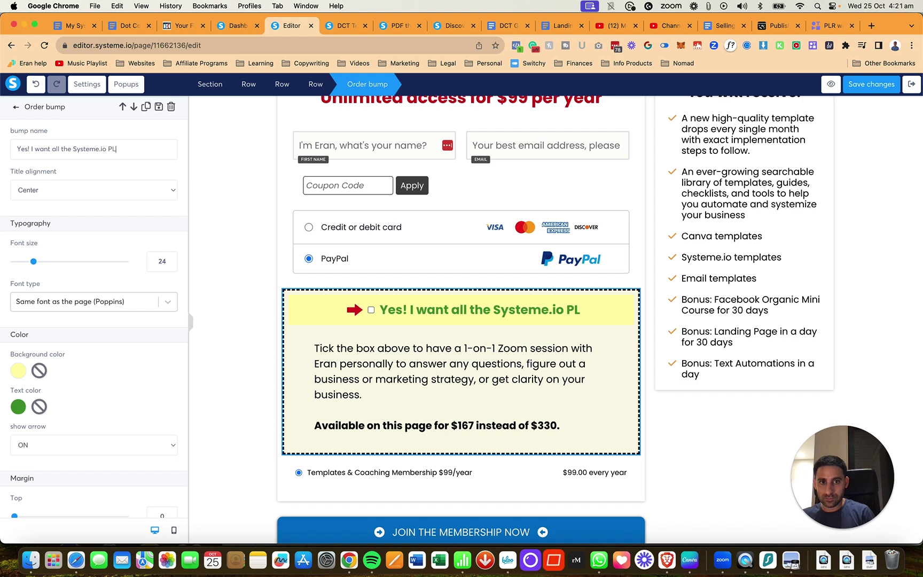
type("R courses!")
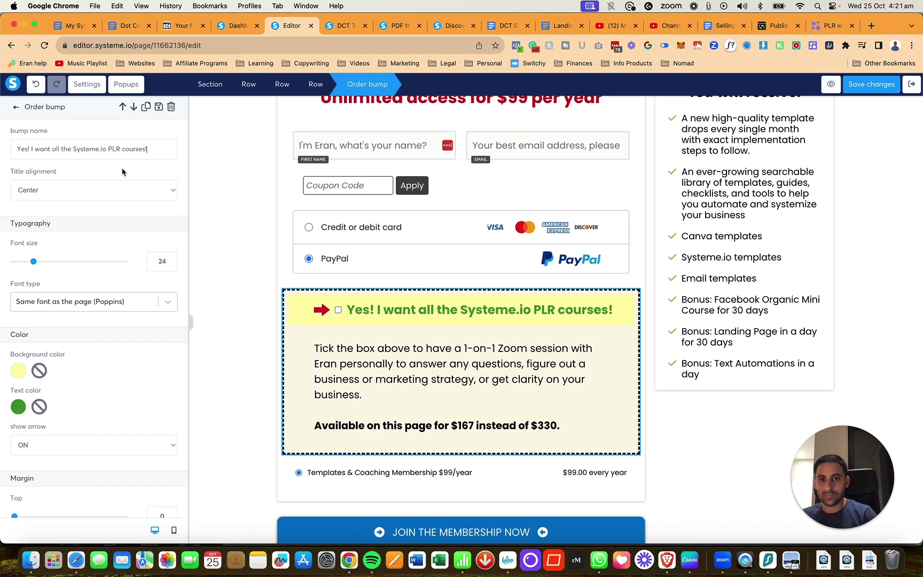
In the order bump description, insert "access to all the Systeme.io courses" after "Tick the box above to have"
left_click(421, 369)
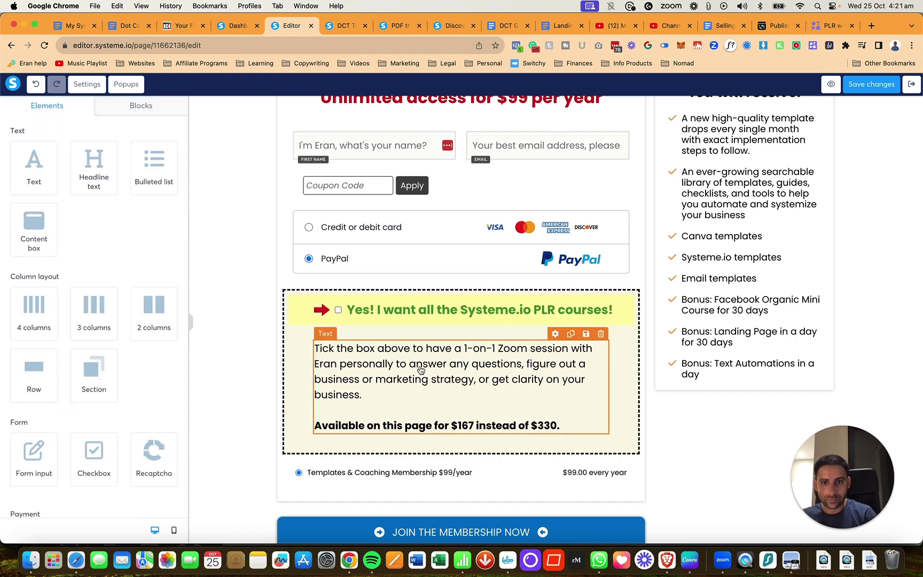
left_click(421, 370)
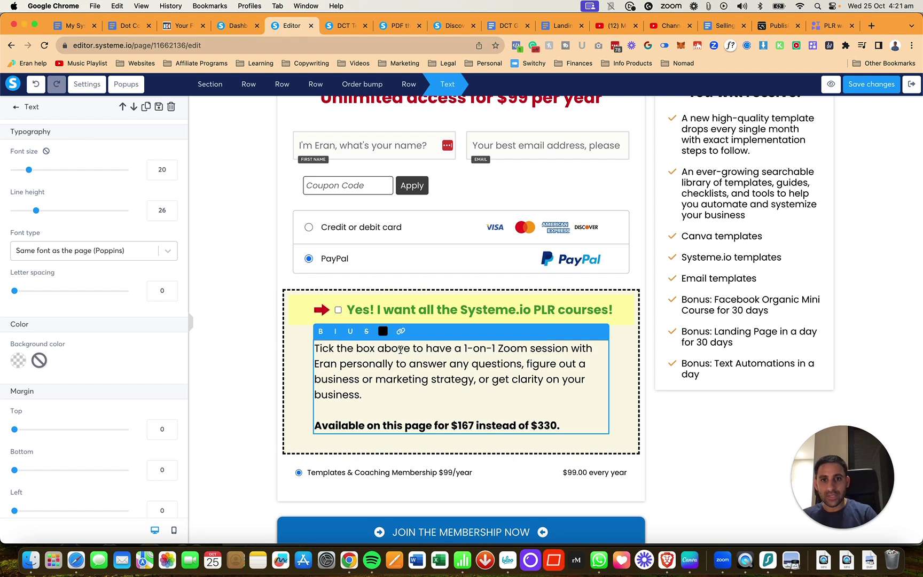
left_click(454, 348)
type("access to al")
type("l the Systeme")
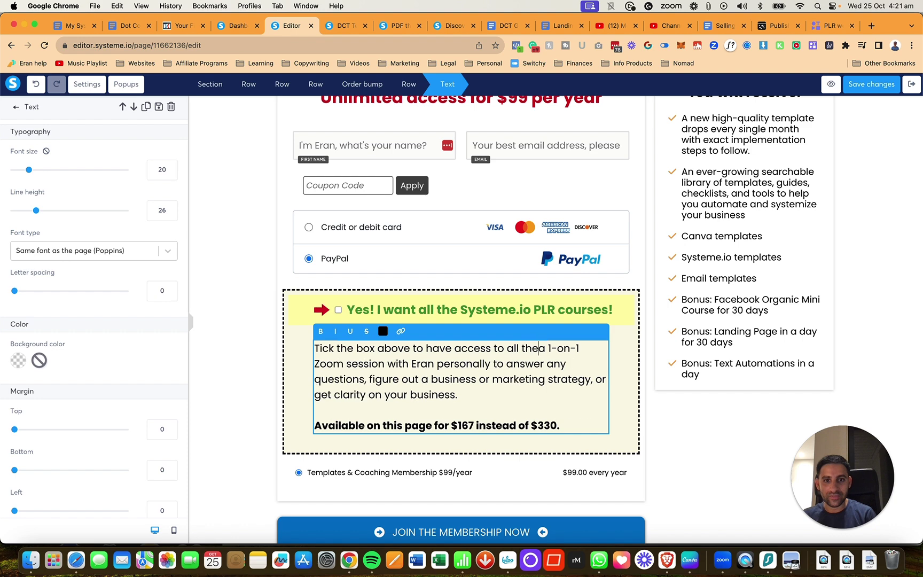
type(".io ")
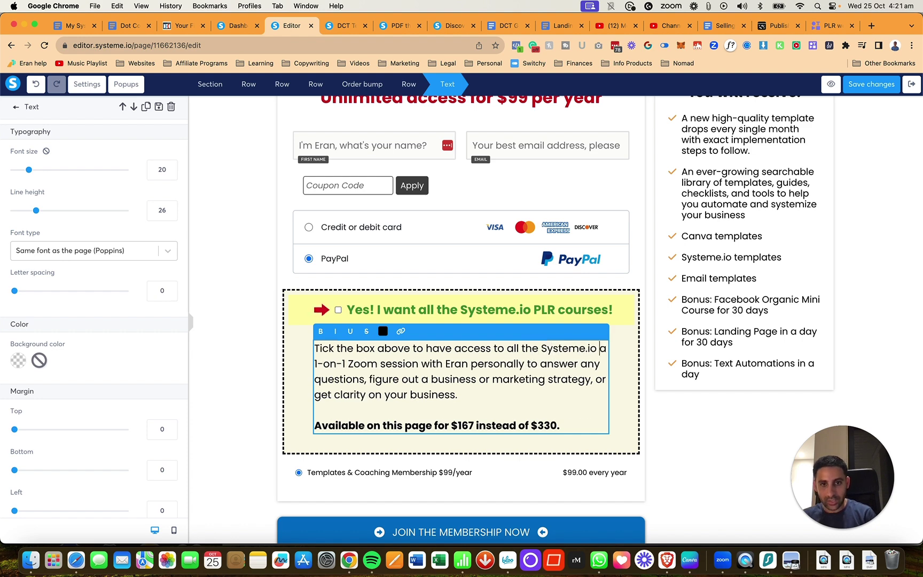
type("courses")
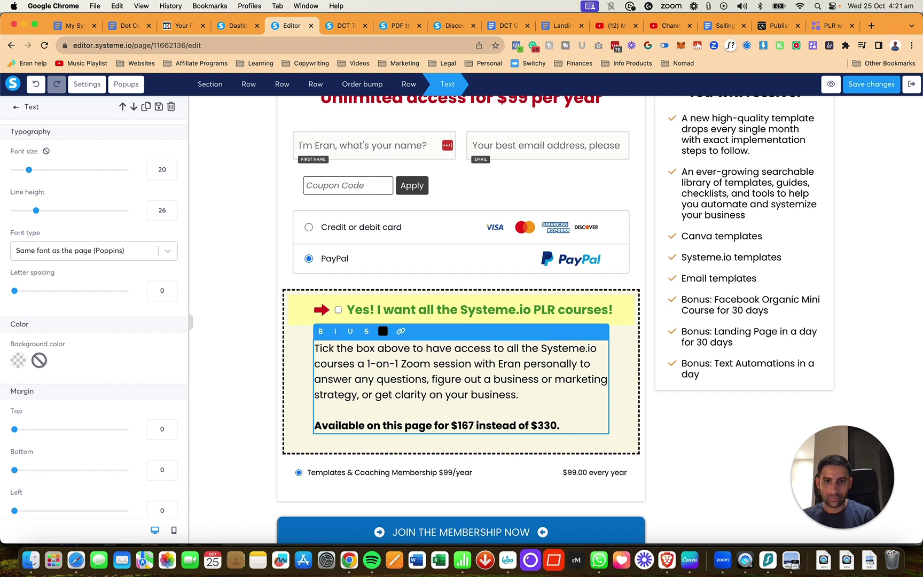
Continue the description with "and be able to re-sell those as you own!" and remove the remaining 1-on-1 Zoom session wording
type("and be able to s")
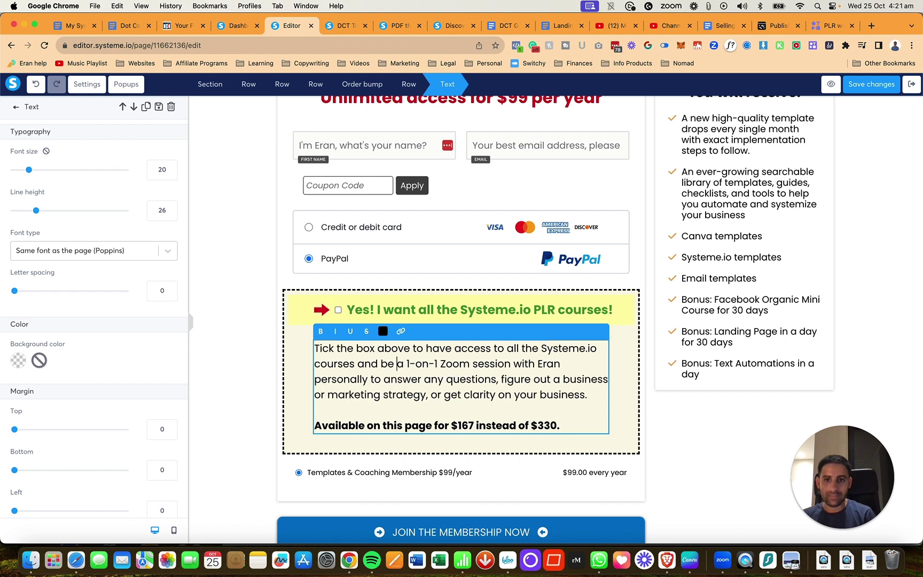
key("BackSpace")
type("re-sell thos")
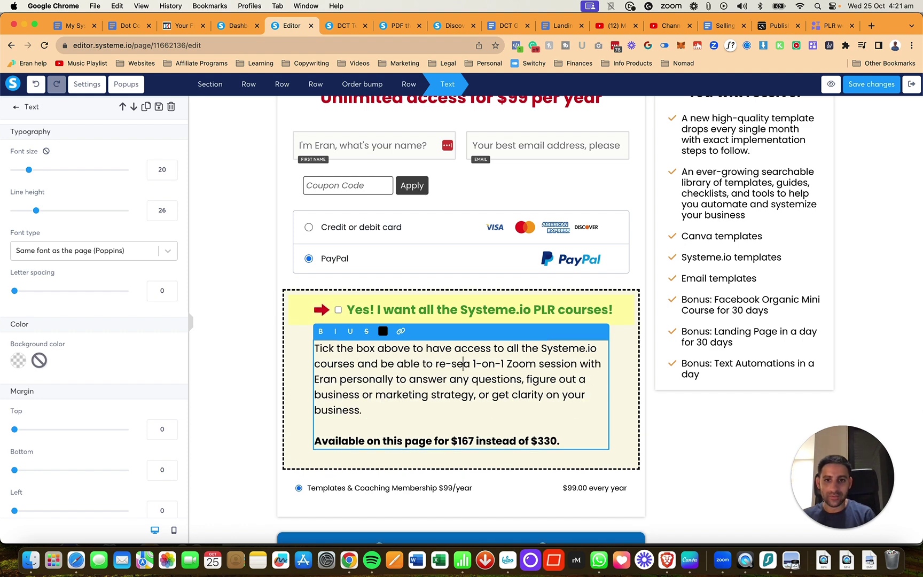
type("e as you own")
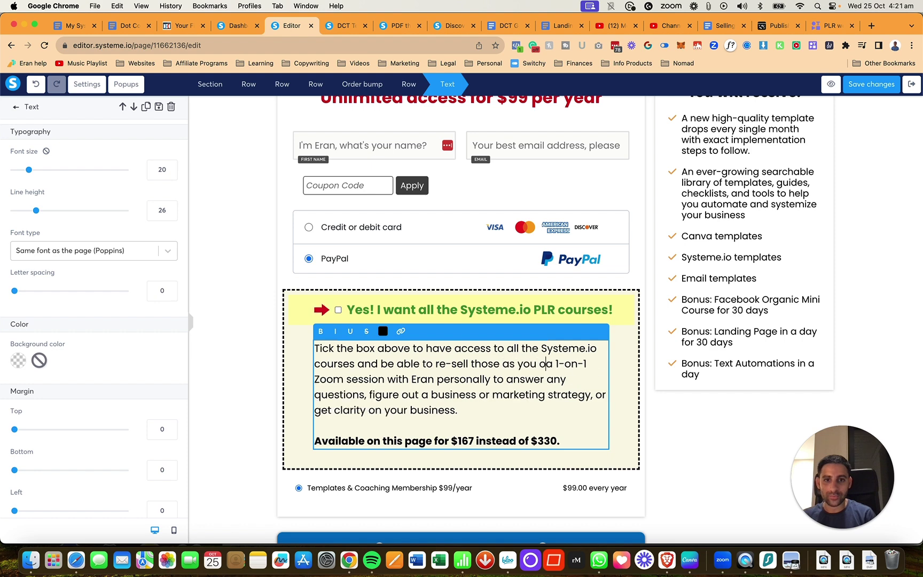
key("shift+Down")
key("shift+Down")
key("shift+Down")
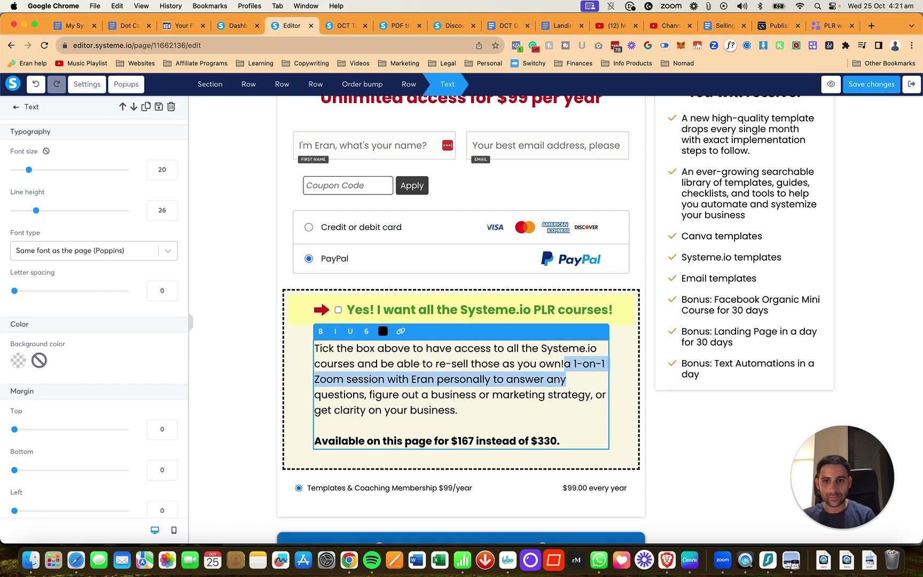
type("!")
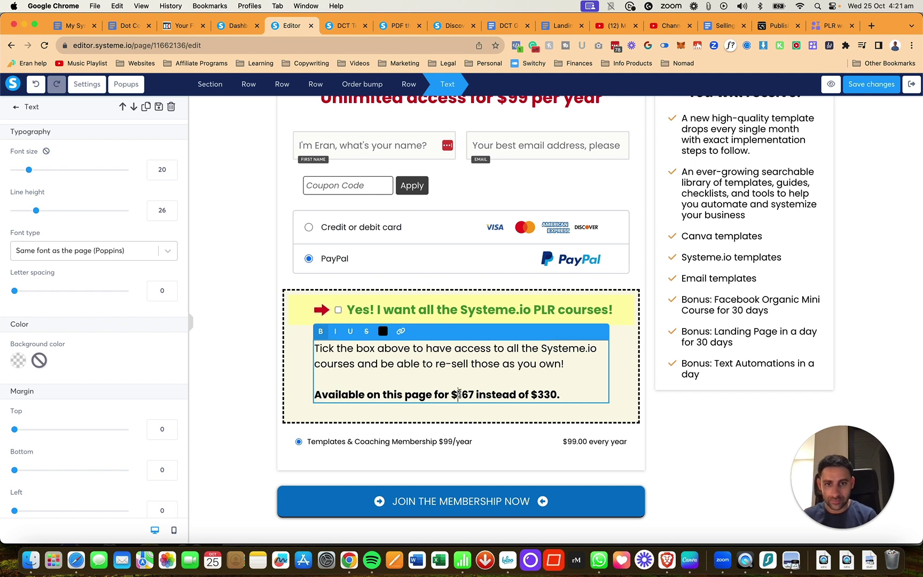
Change the order bump's bold price line to "Available on this page for $10 instead of $97."
left_click_drag(460, 394, 474, 394)
type("10")
left_click(552, 394)
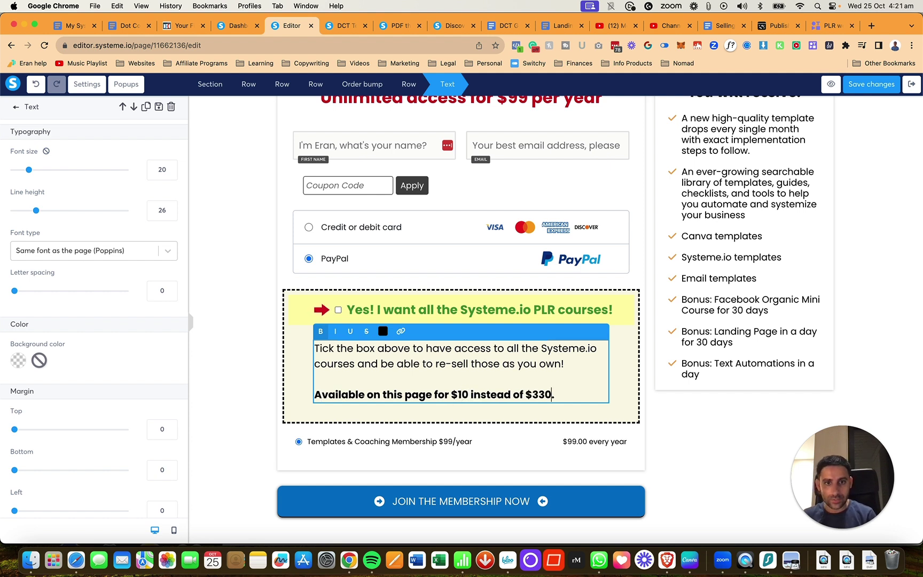
type("99")
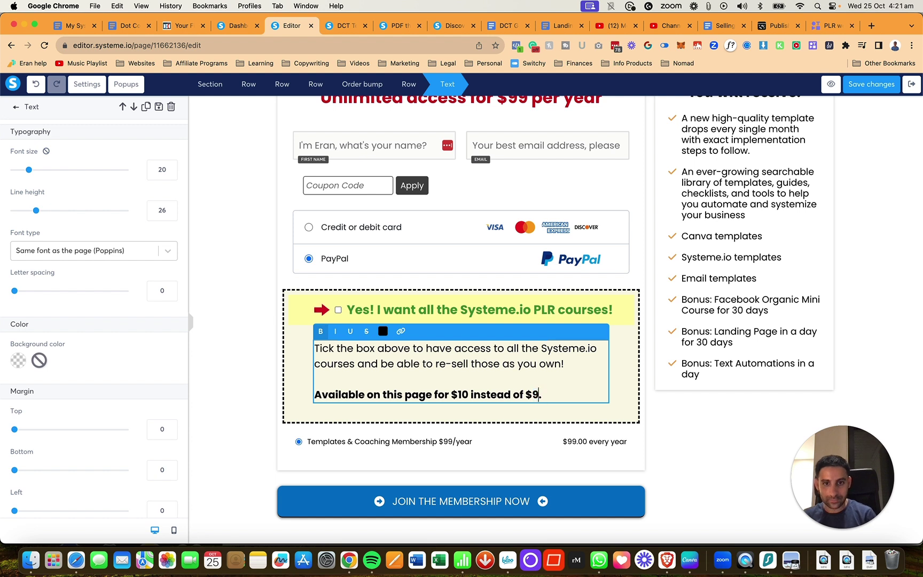
key("BackSpace")
type("7")
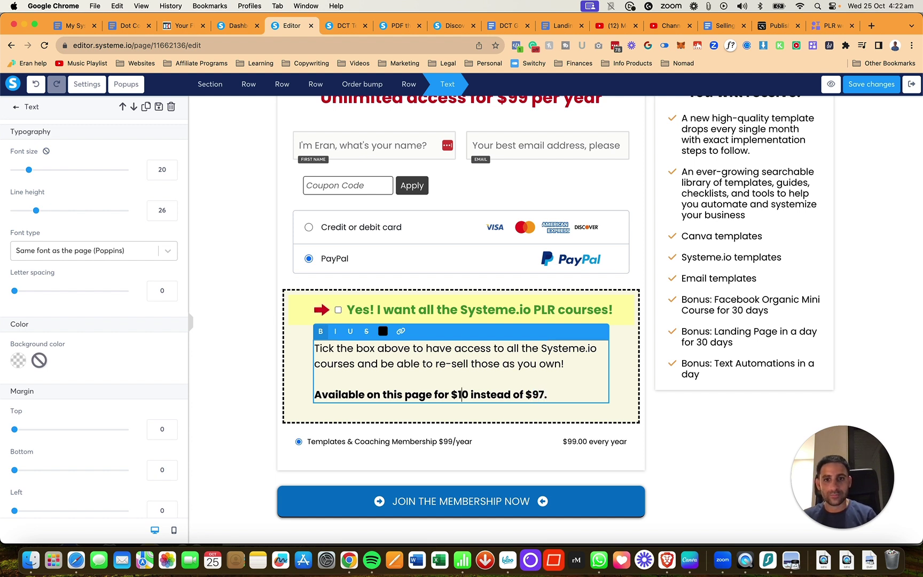
key("Delete")
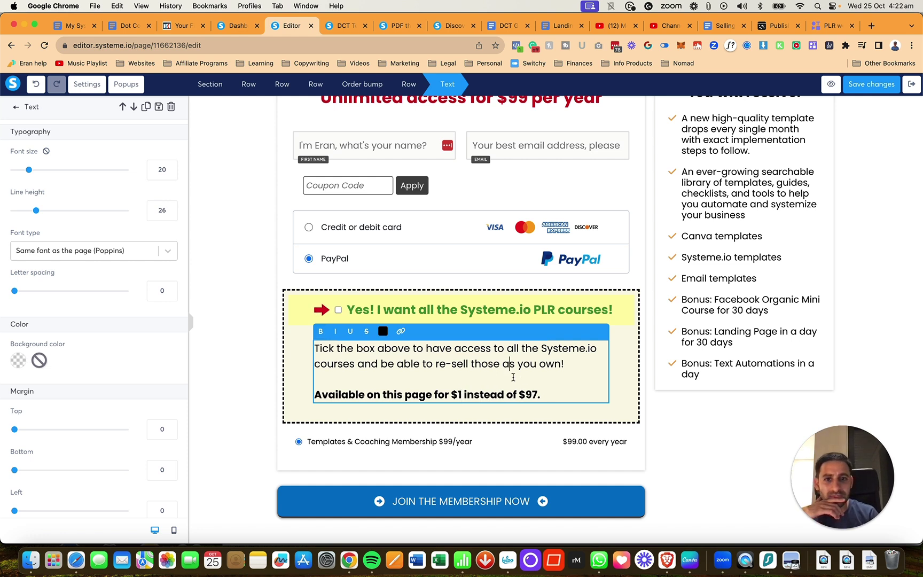
left_click(556, 391)
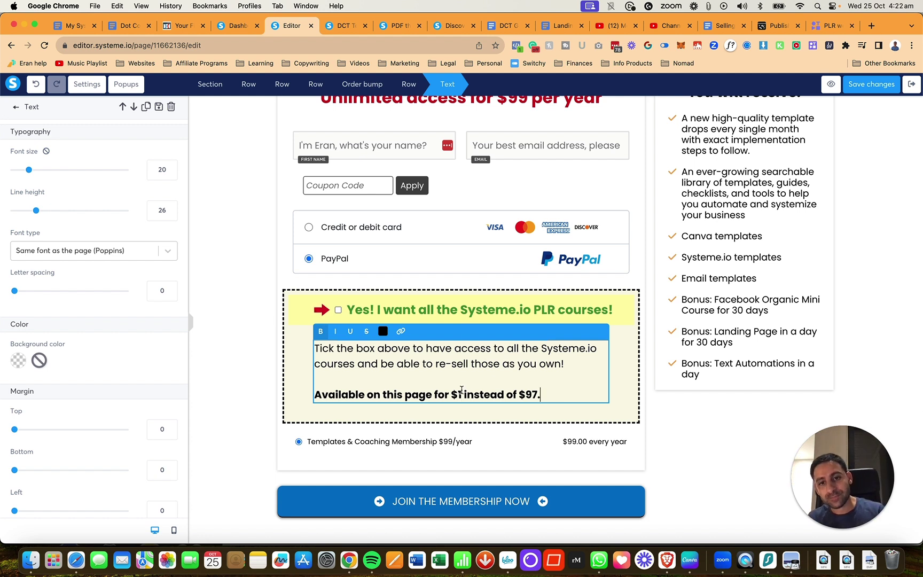
type("0")
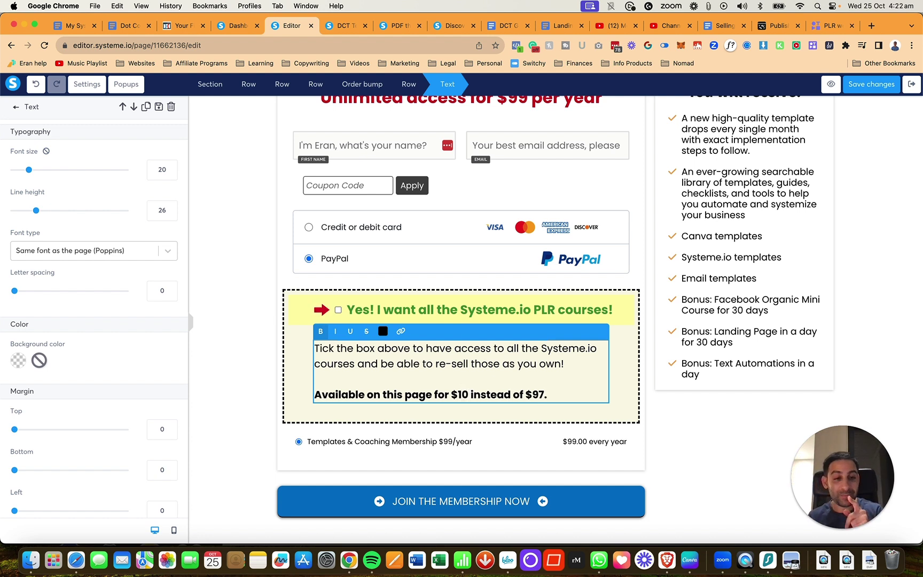
Switch to the Canva whiteboard and duplicate the Templates & Guides membership sticky note, placing the copy directly below the original
key("super+Tab")
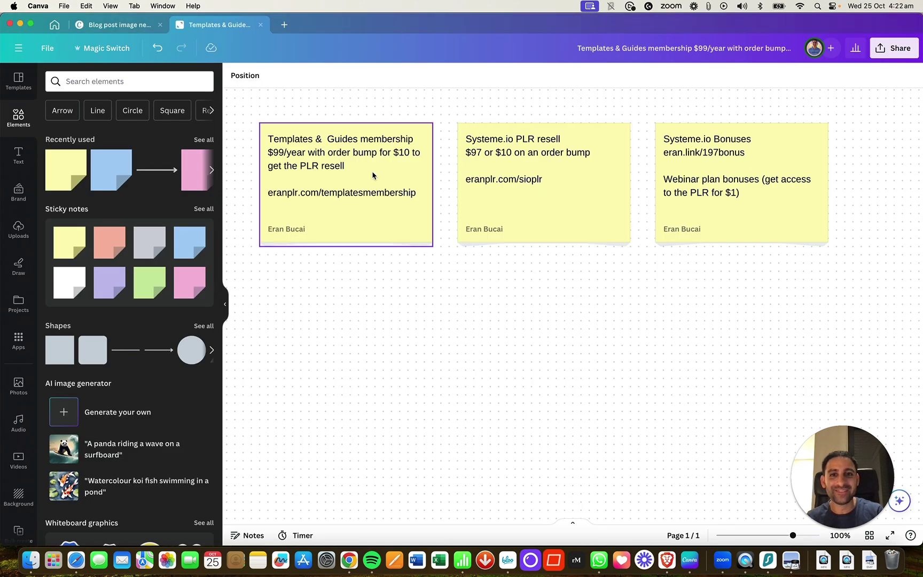
left_click(525, 194)
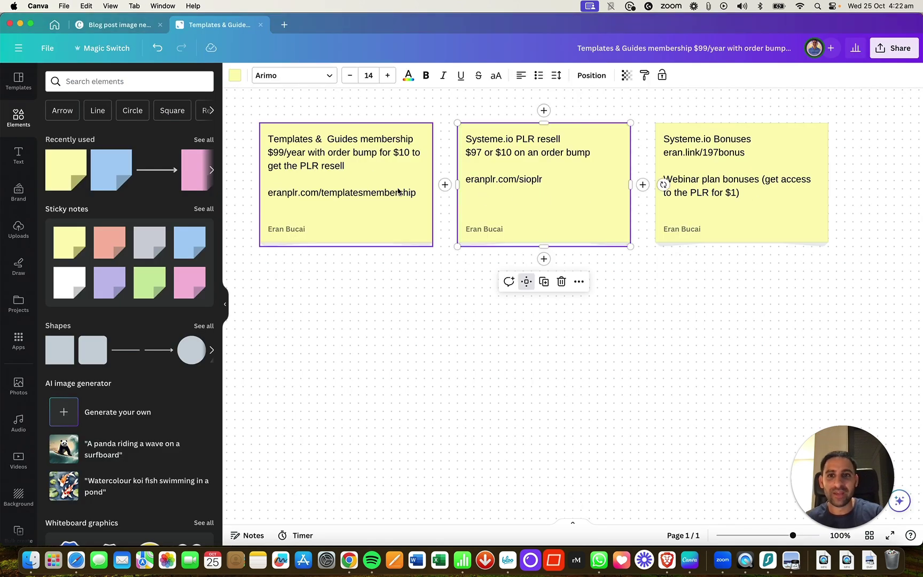
left_click(348, 194)
key("super+d")
left_click_drag(555, 273, 326, 298)
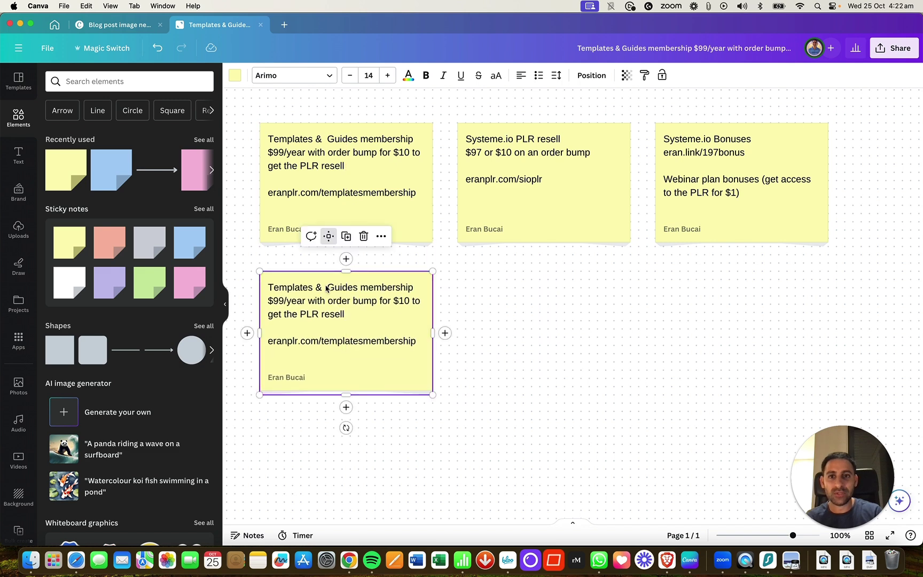
Retitle the copied note "Tech membership" and set its price to $730/year or $297/quarter
double_click(329, 287)
left_click(324, 287)
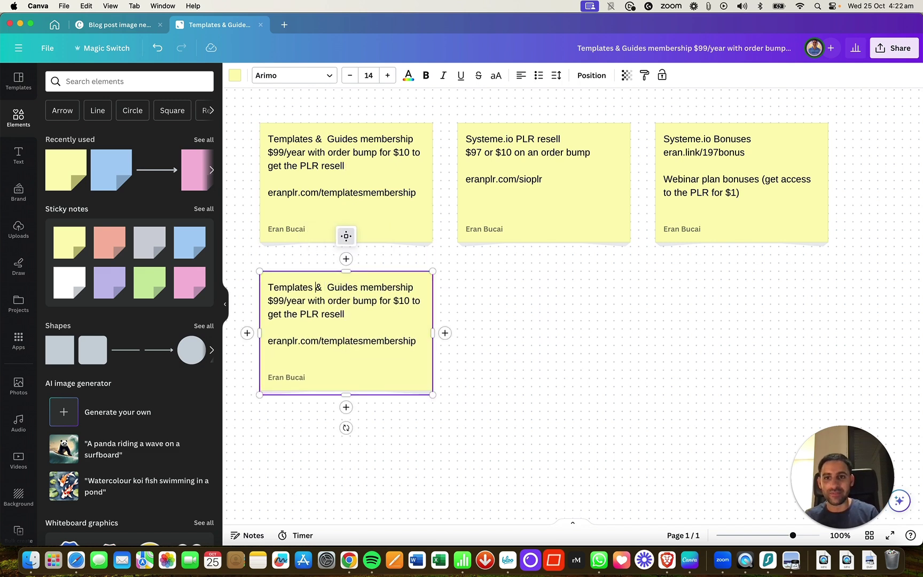
key("super+shift+Left")
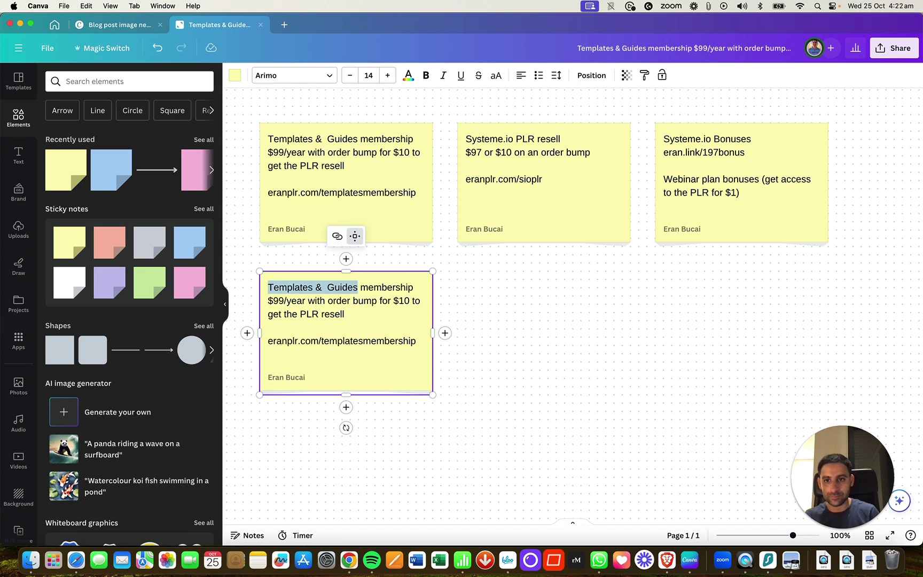
type("Tech")
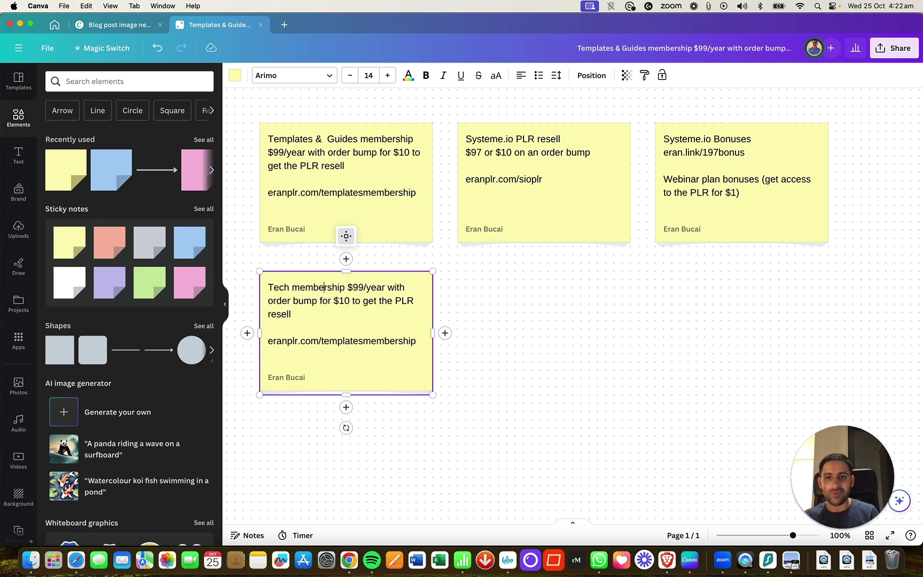
left_click_drag(353, 287, 364, 288)
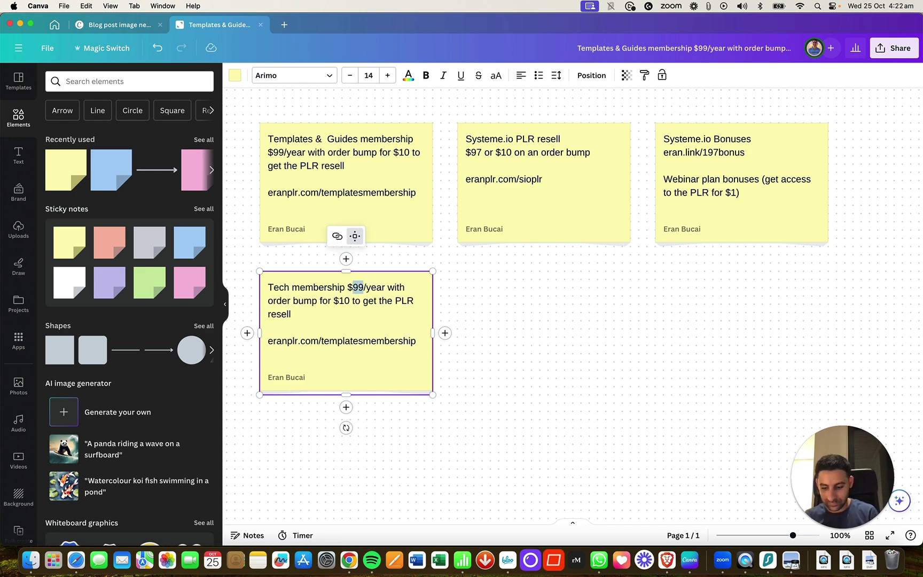
type("730/year or $297/")
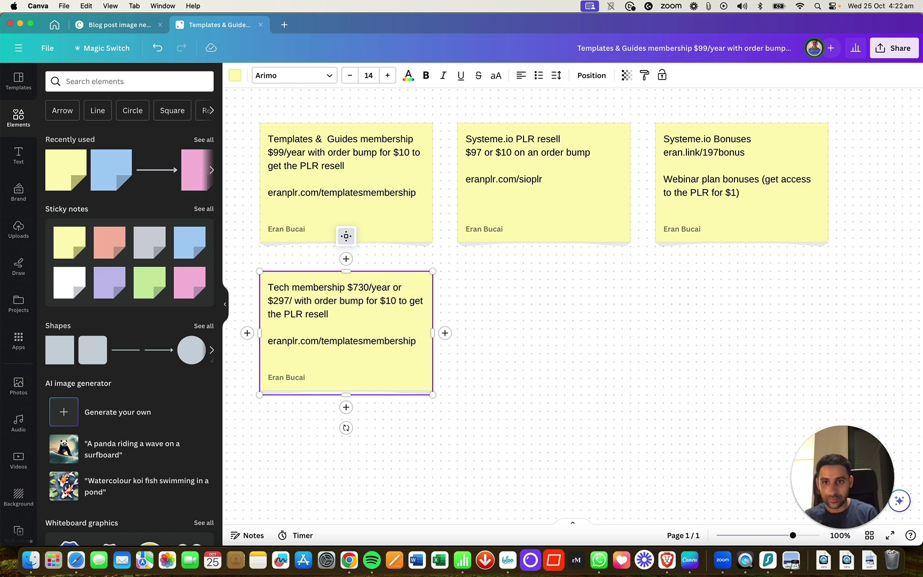
type("quarter")
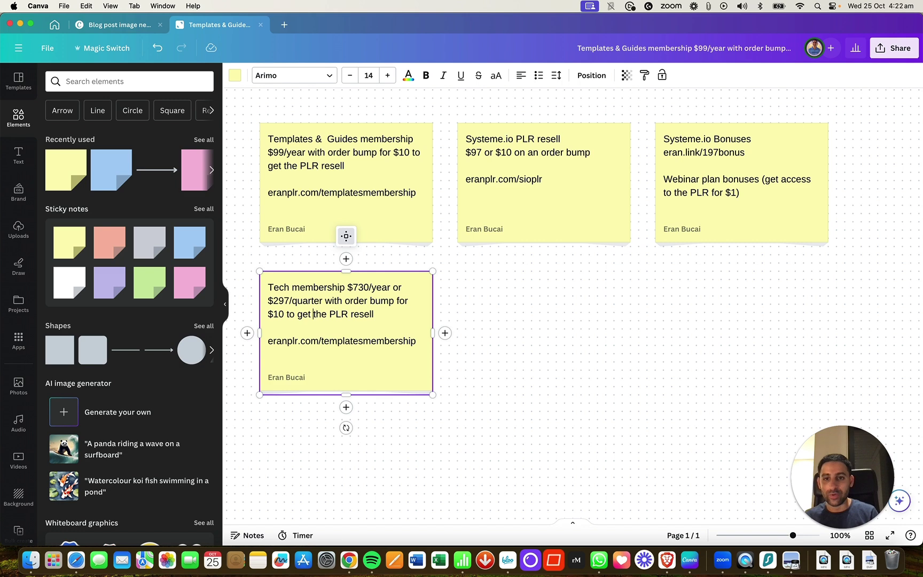
Set the Tech membership note's order bump price to $1 and its link path to "techmembership"
key("Delete")
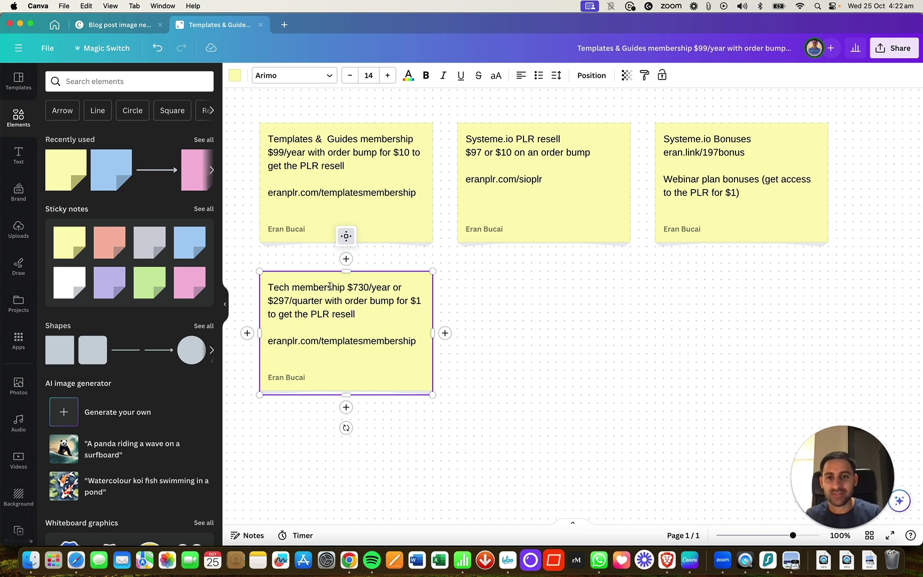
left_click_drag(363, 340, 325, 341)
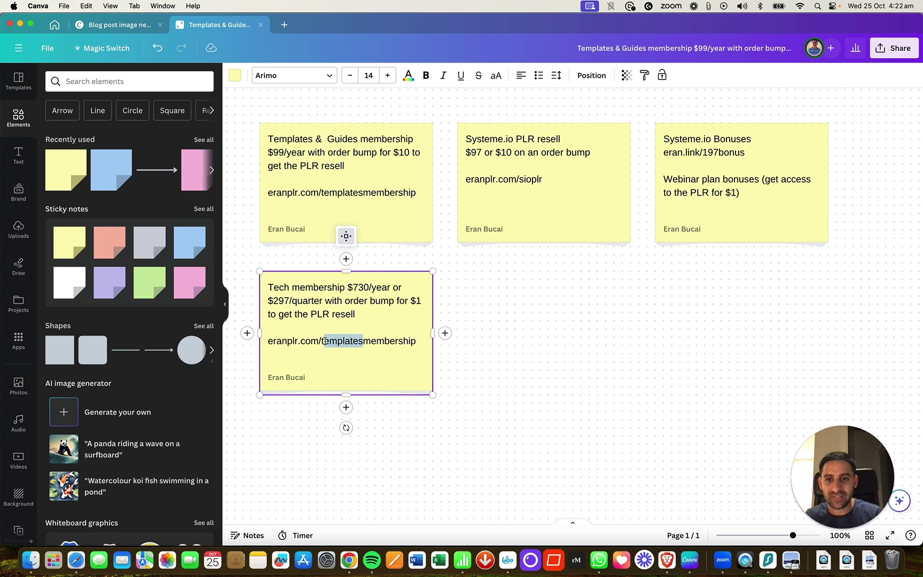
type("ch")
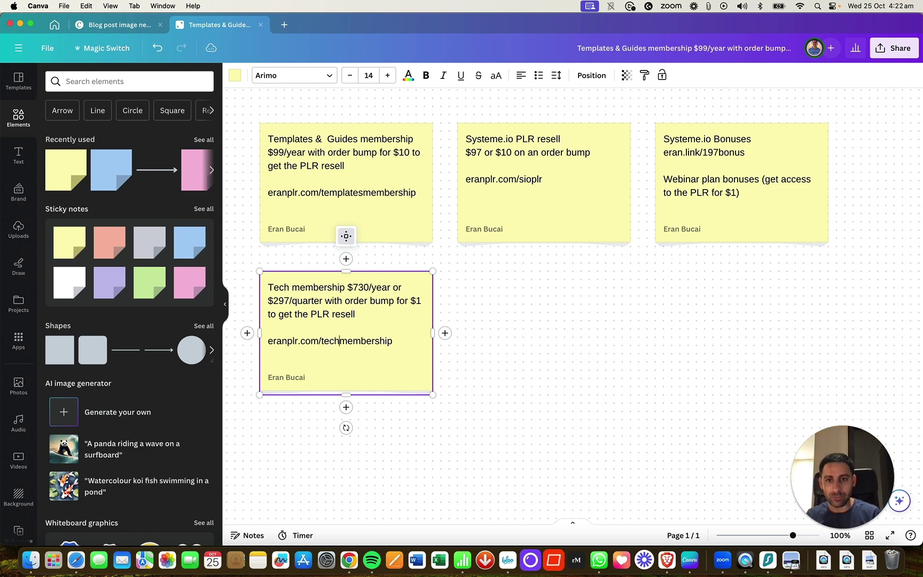
left_click(463, 328)
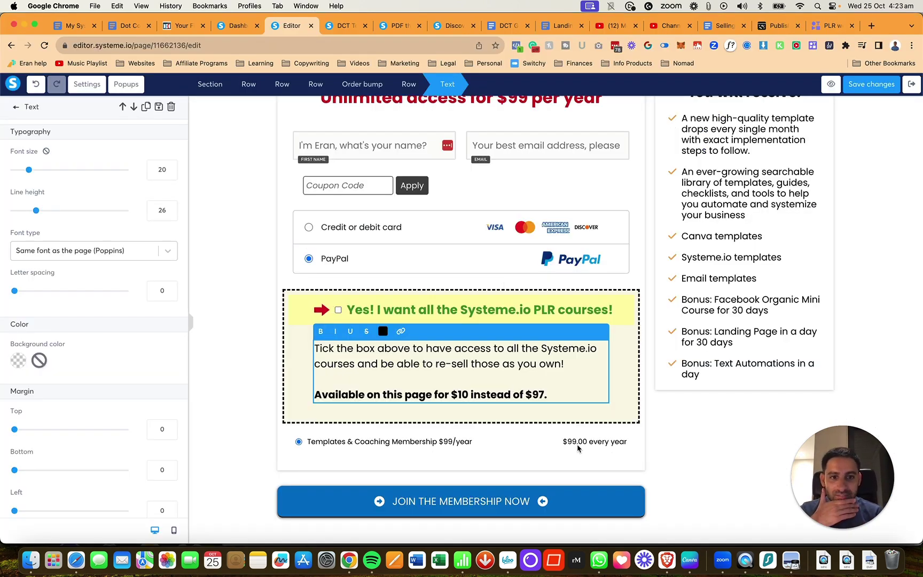
Return to the order form page in Chrome and review its list of inclusions, pricing headline, payment form and order bump
left_click(659, 402)
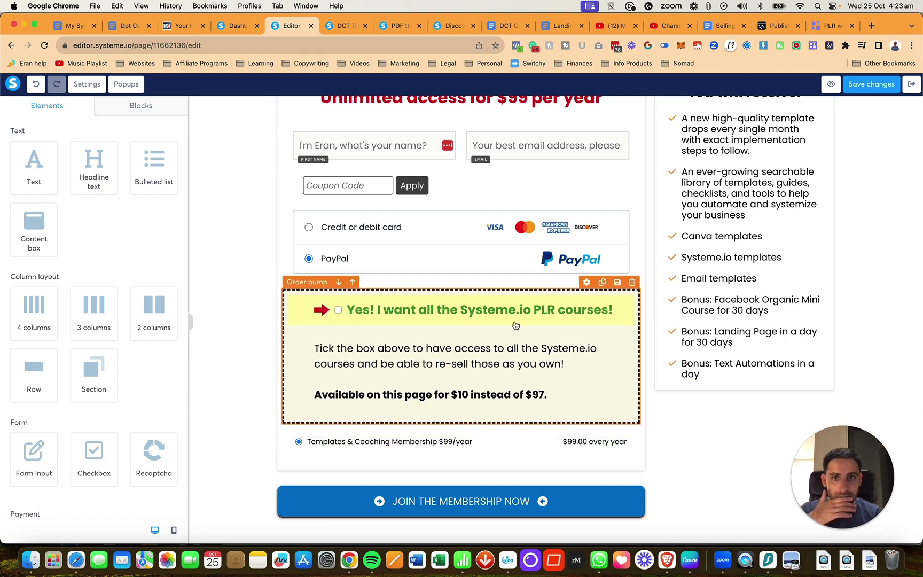
scroll(701, 269, "up", 2)
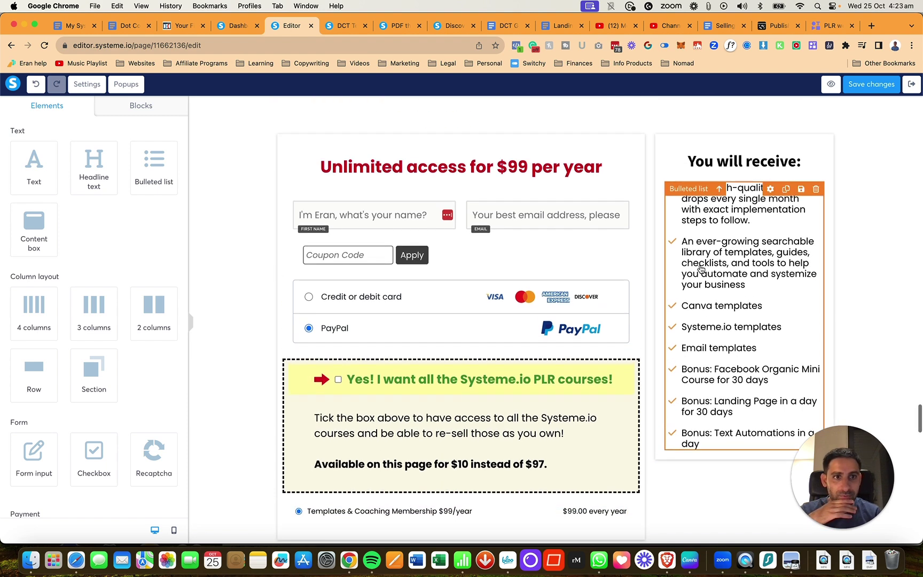
scroll(532, 299, "up", 5)
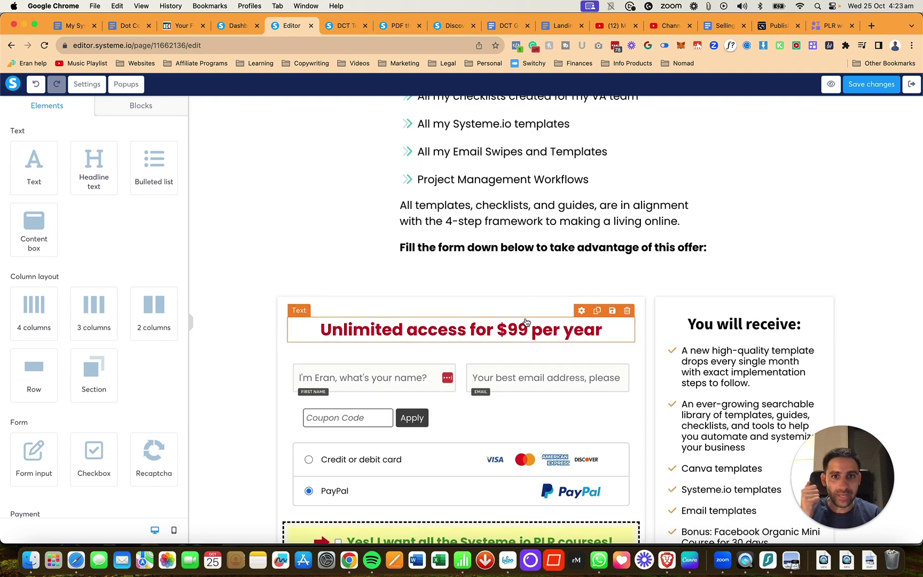
scroll(526, 321, "up", 5)
scroll(526, 321, "up", 8)
scroll(526, 321, "down", 4)
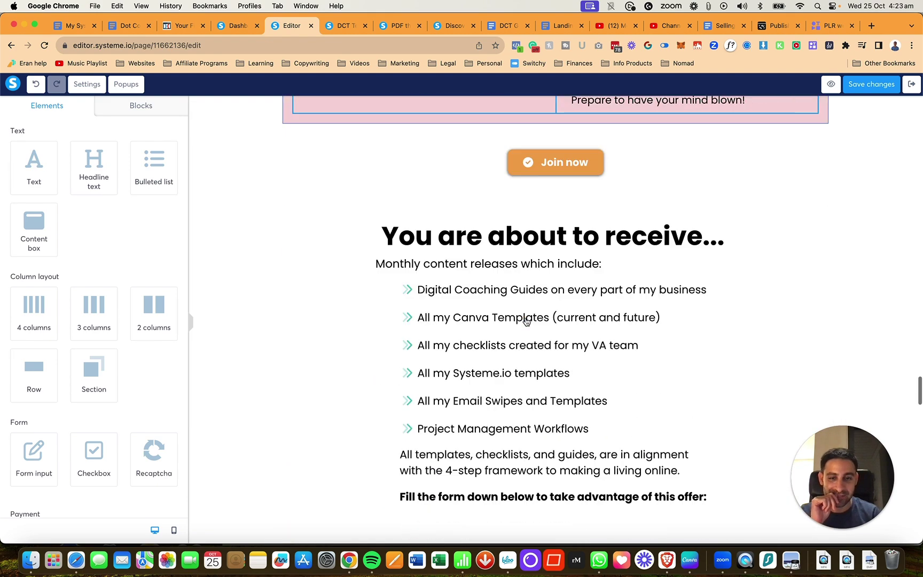
scroll(526, 321, "down", 15)
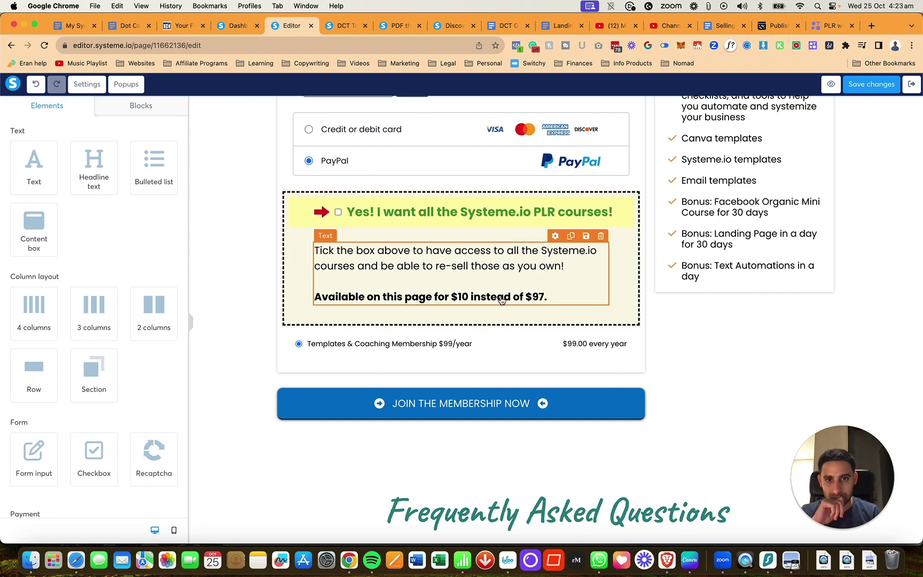
scroll(501, 300, "up", 20)
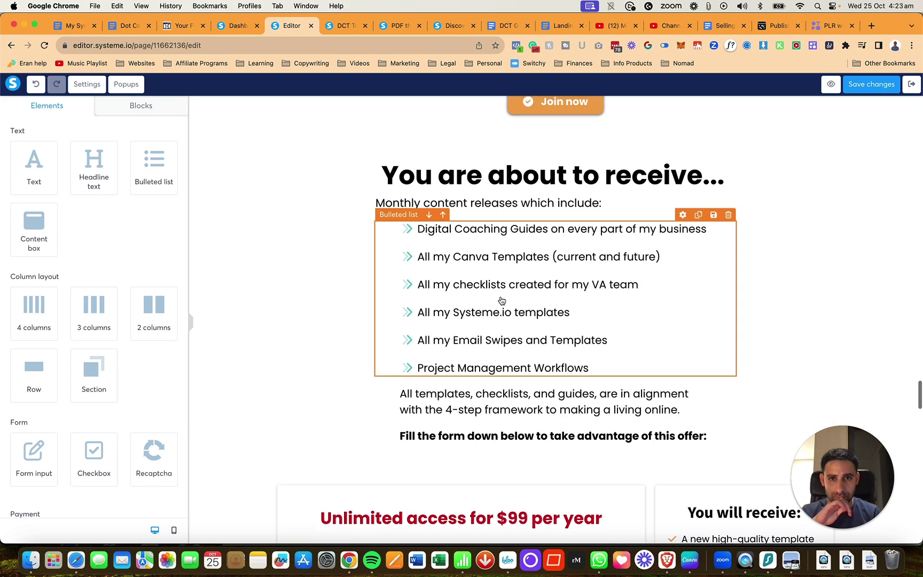
Review the membership sales page from its header through the FAQs and testimonials, ending at the order bump
scroll(501, 300, "up", 20)
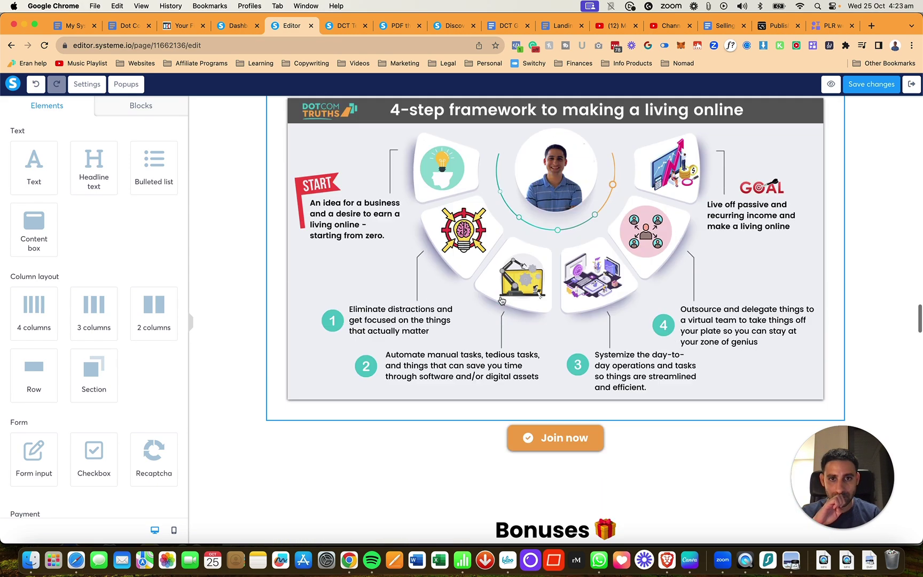
scroll(501, 301, "up", 3)
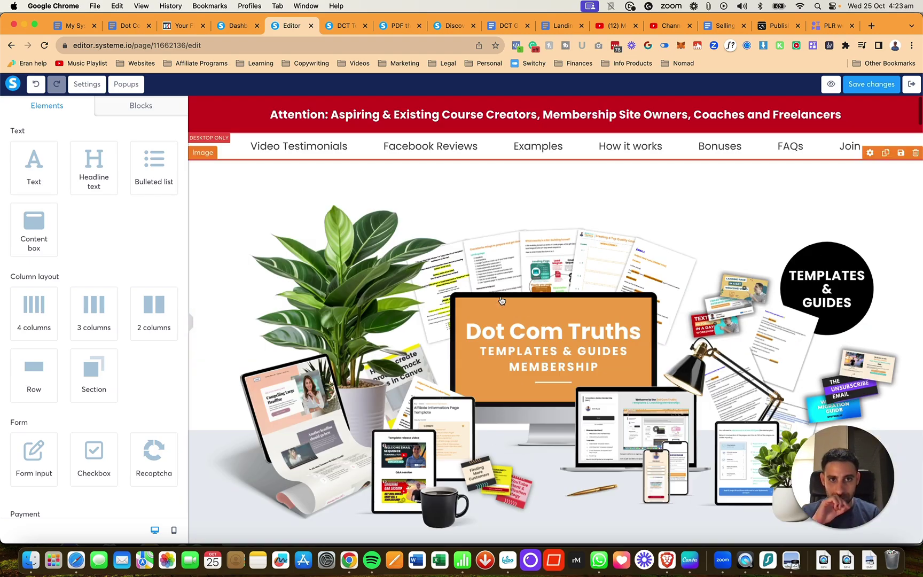
scroll(501, 301, "down", 20)
scroll(501, 301, "down", 20)
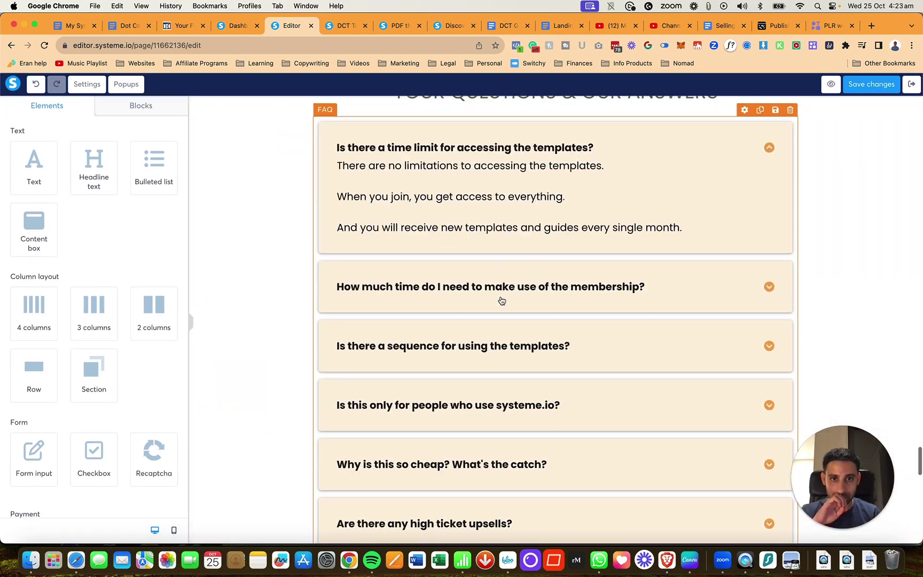
scroll(501, 301, "up", 15)
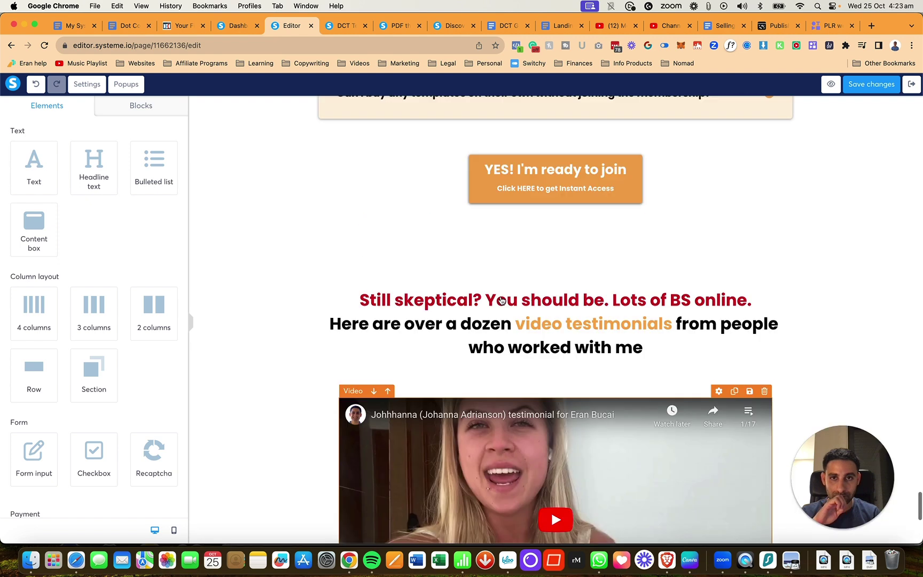
scroll(501, 301, "up", 4)
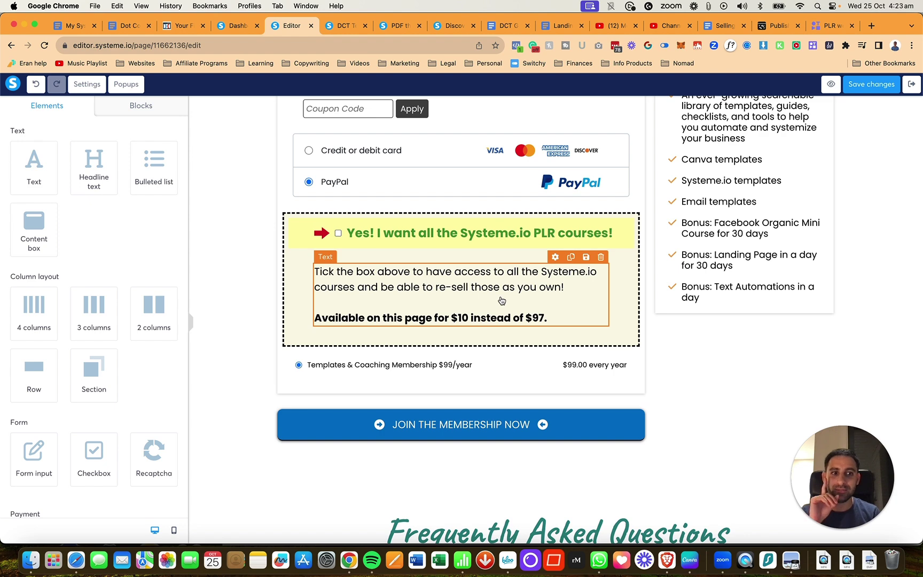
Open the Payment Page step of the Systeme.io PLR PDF checklist funnel and check how its live page looks
left_click(231, 27)
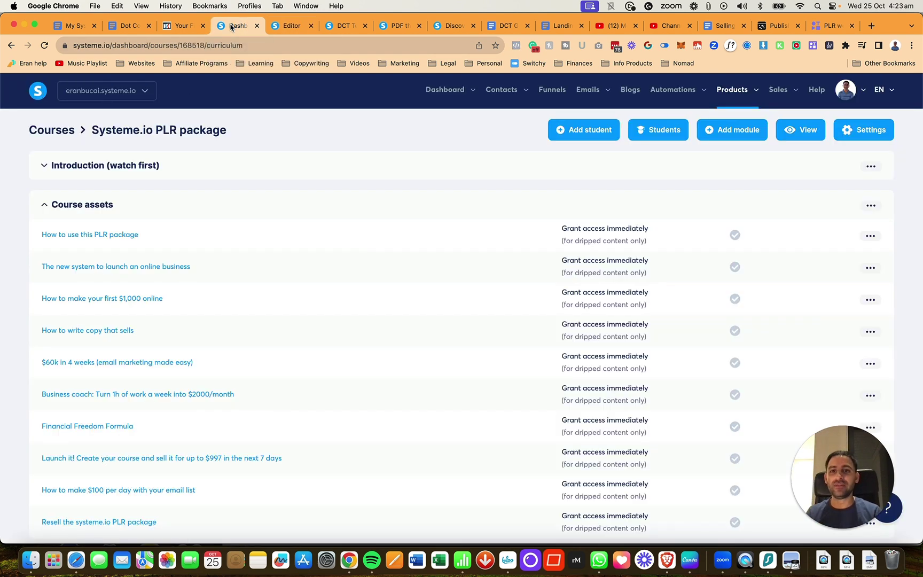
left_click(553, 91)
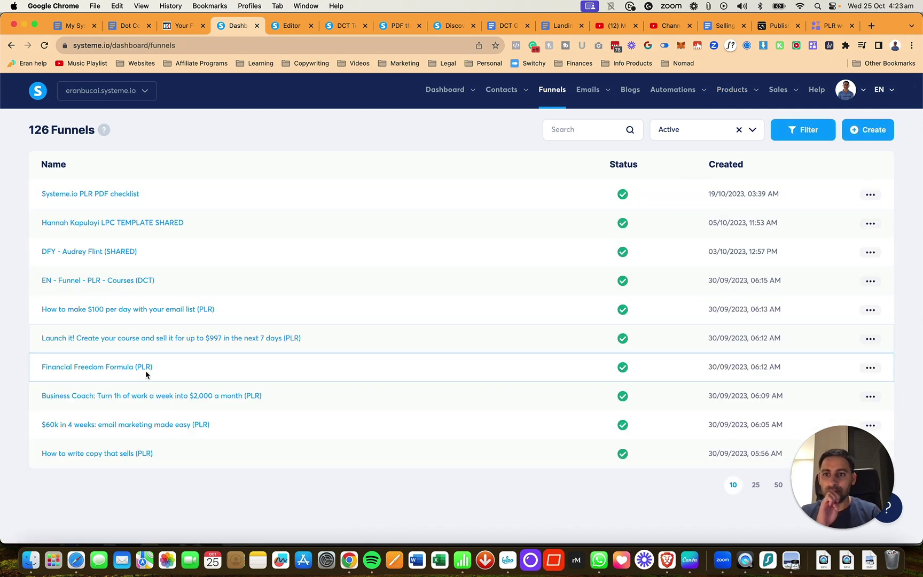
left_click(110, 197)
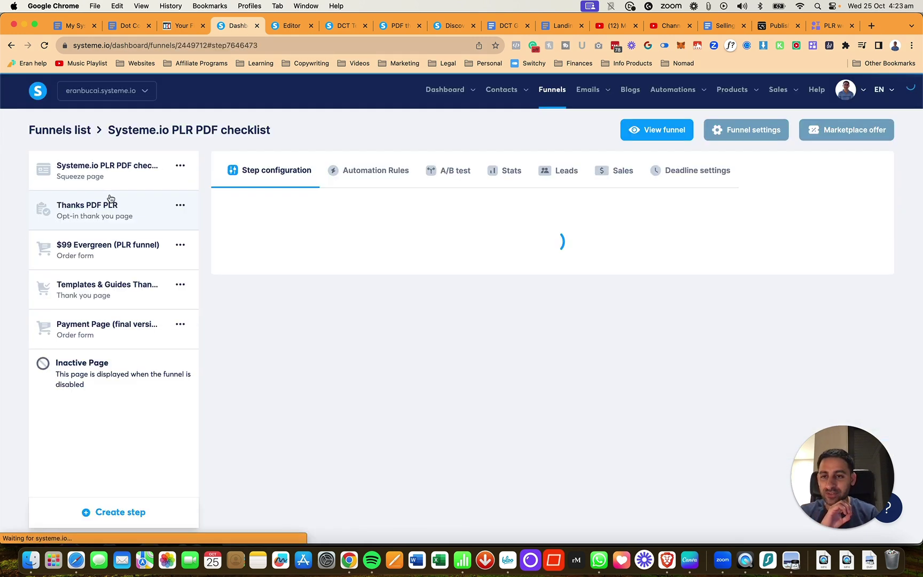
left_click(107, 248)
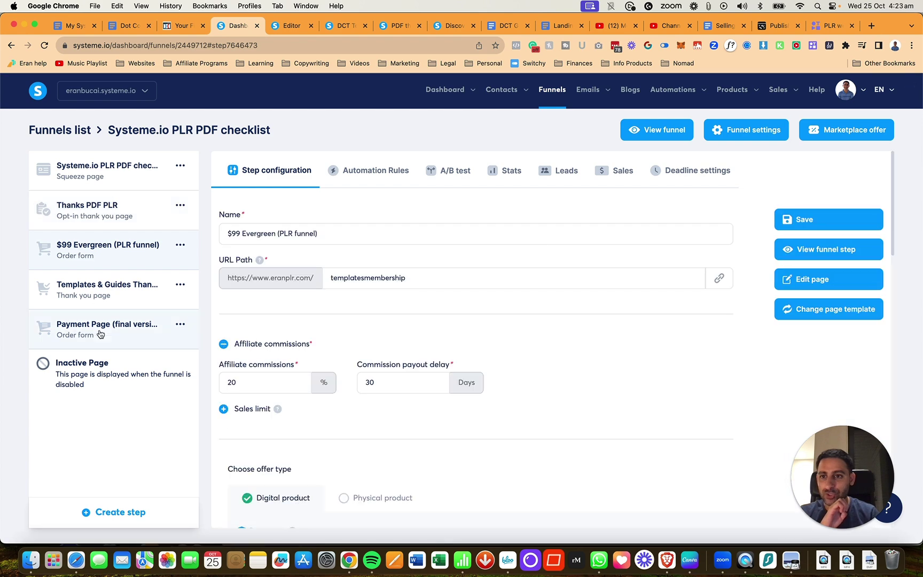
left_click(102, 331)
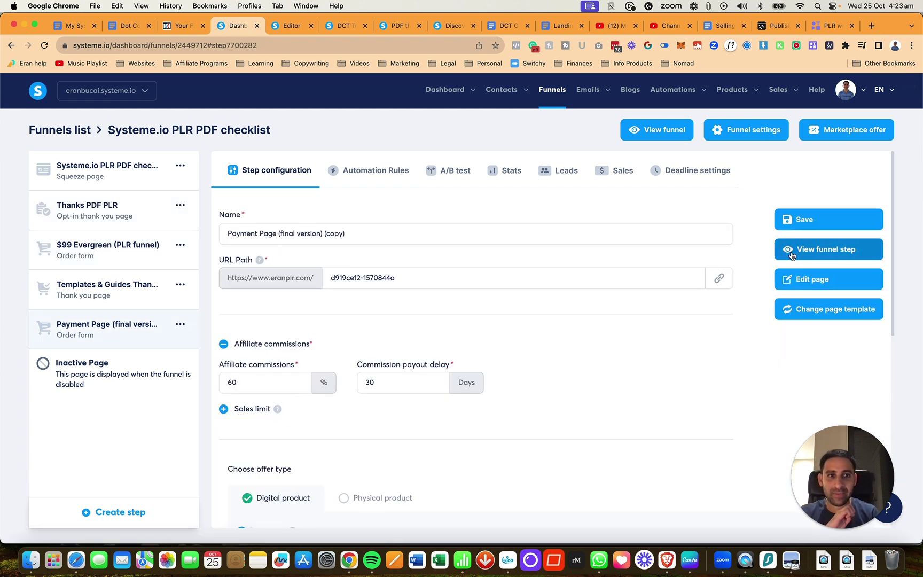
left_click(791, 251)
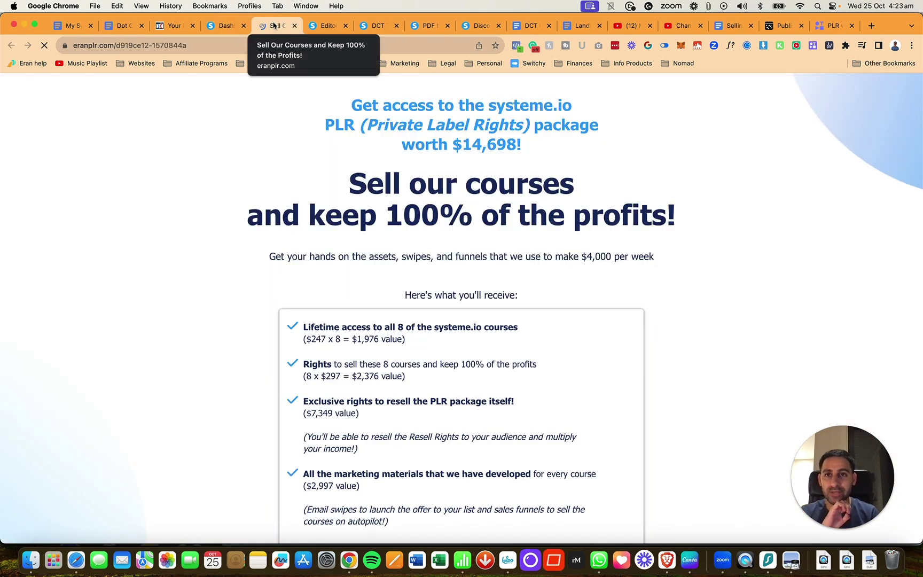
left_click(217, 27)
left_click(294, 26)
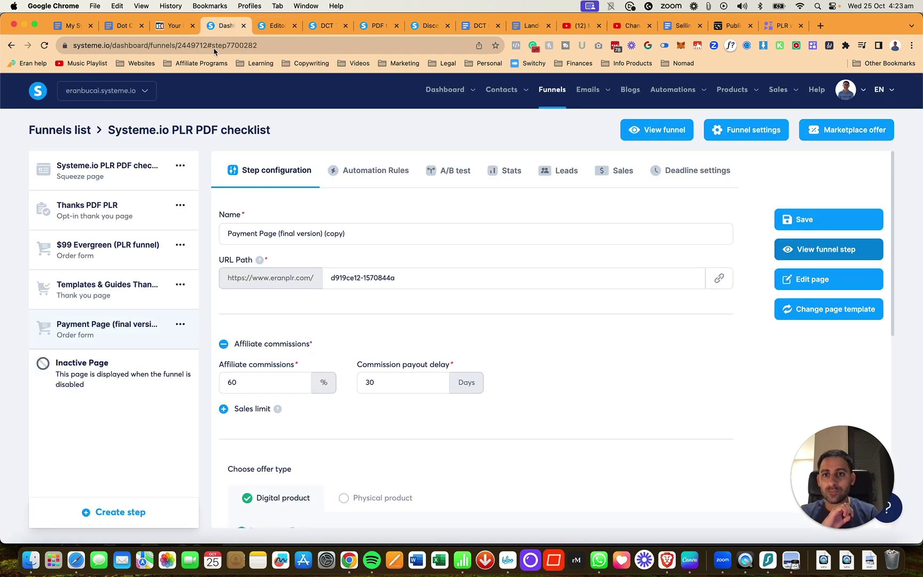
Set the payment page's URL path to "sioplr", matching the Canva note, save the step and copy its link
left_click(462, 278)
key("super+a")
type("sio")
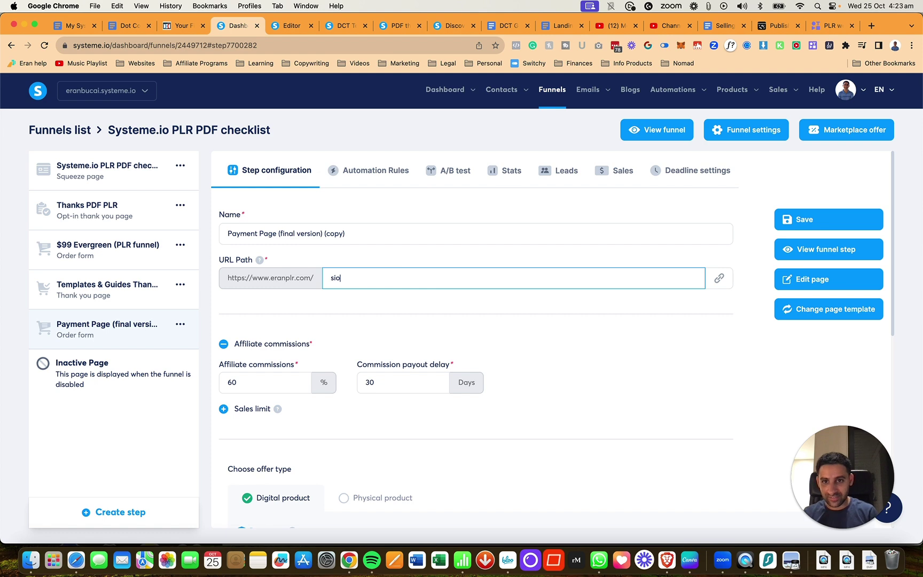
key("super+Tab")
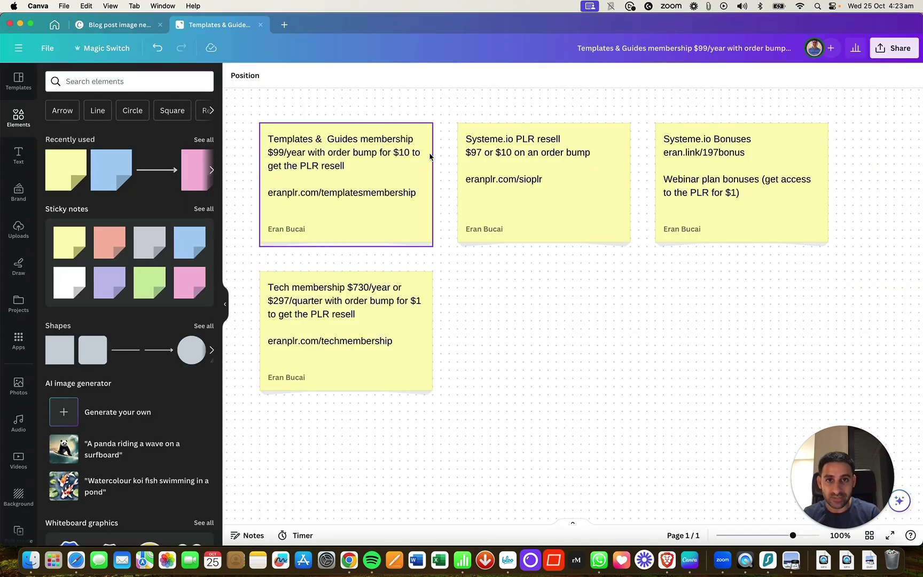
key("super+Tab")
type("plr")
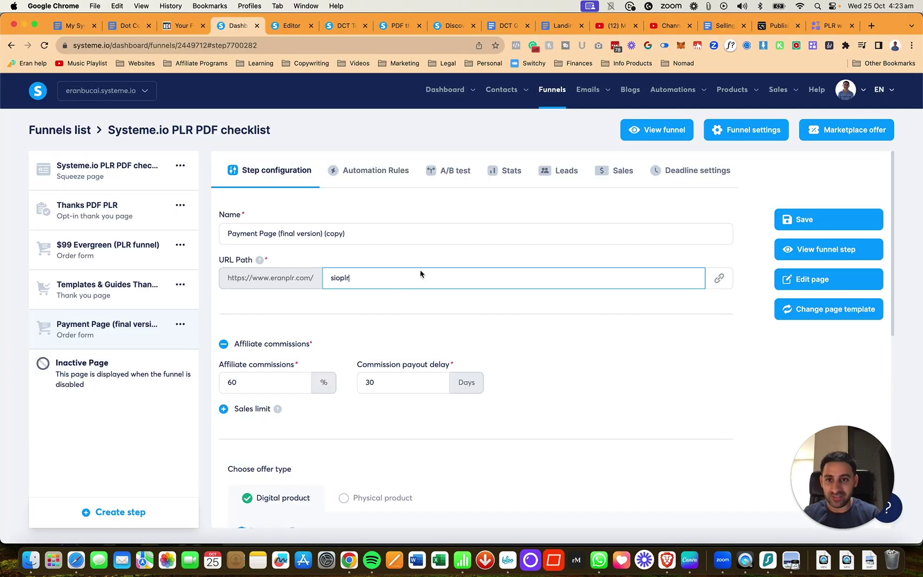
scroll(550, 385, "down", 7)
scroll(550, 384, "up", 7)
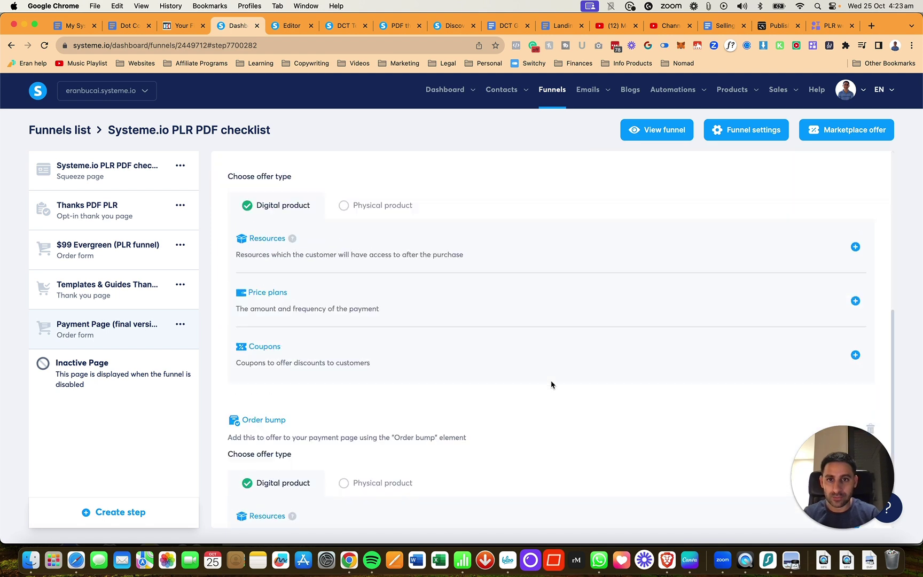
left_click(827, 233)
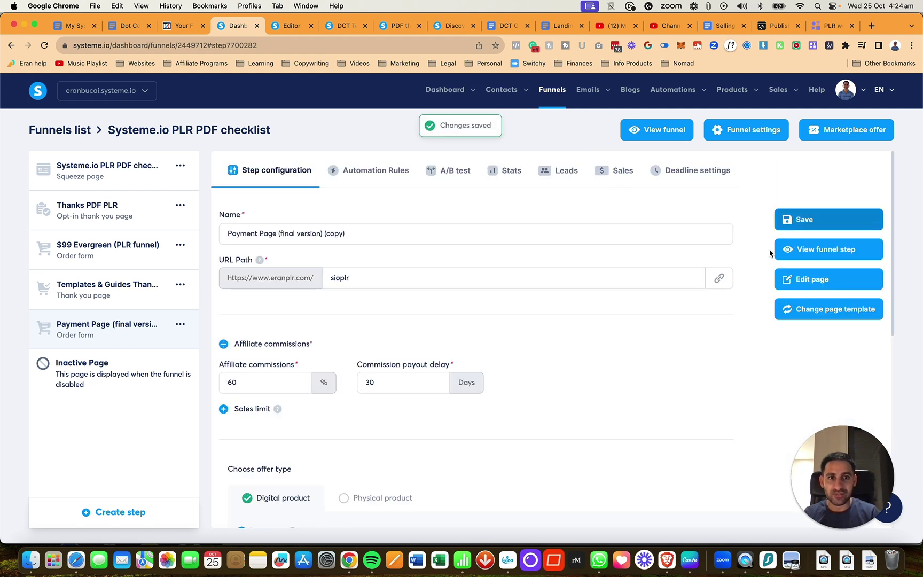
left_click(719, 280)
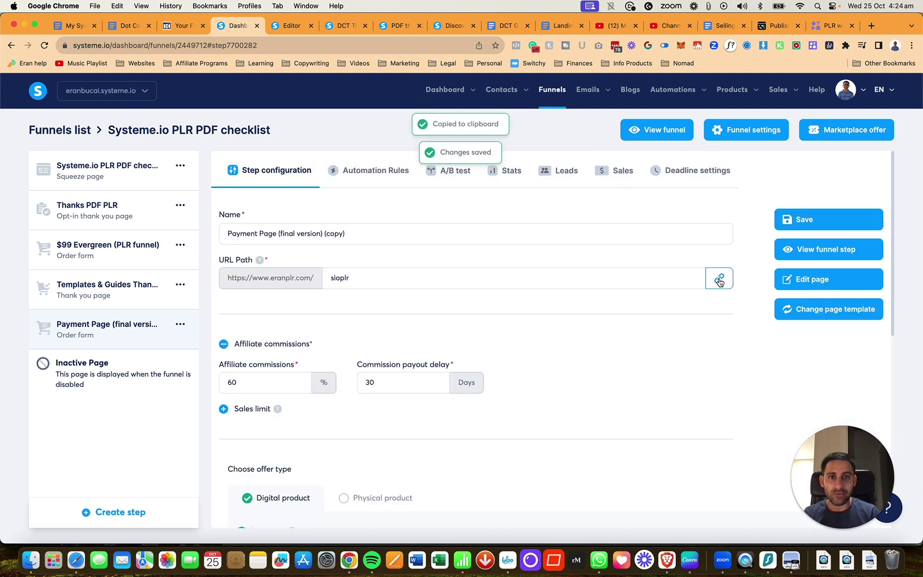
Return to the order form editor and add "(What is this PLR offer? click here)" above the order bump's price line
left_click(292, 26)
left_click(569, 291)
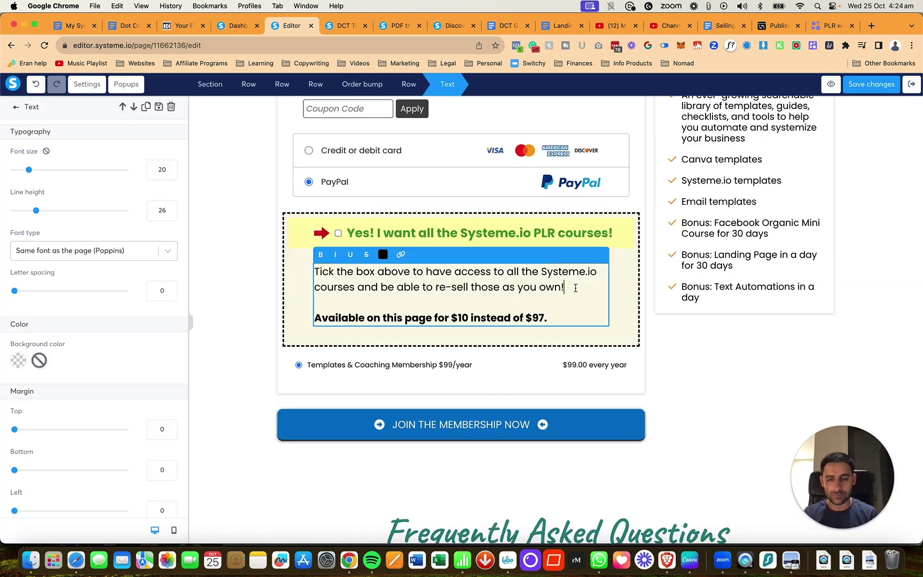
key("Return")
key("Return")
type("(What is this")
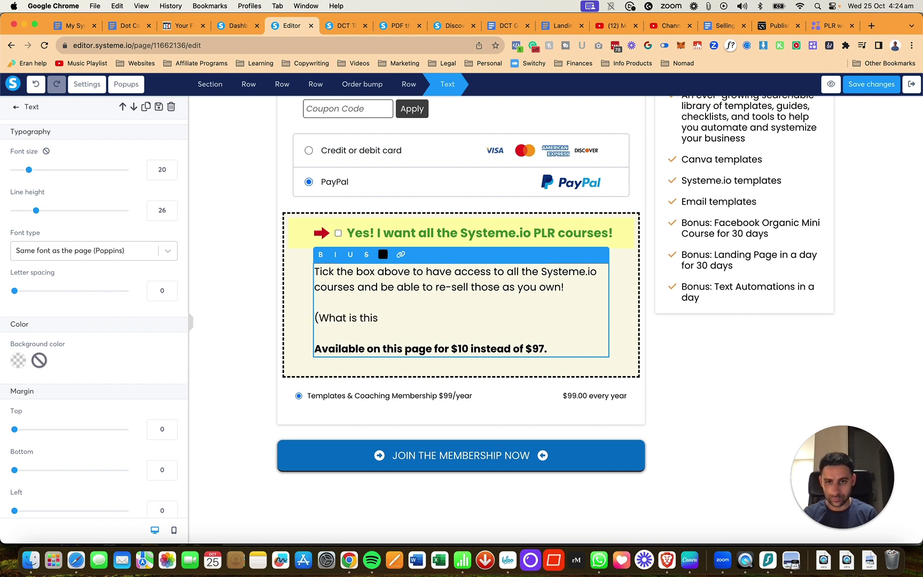
type(" PLR offer")
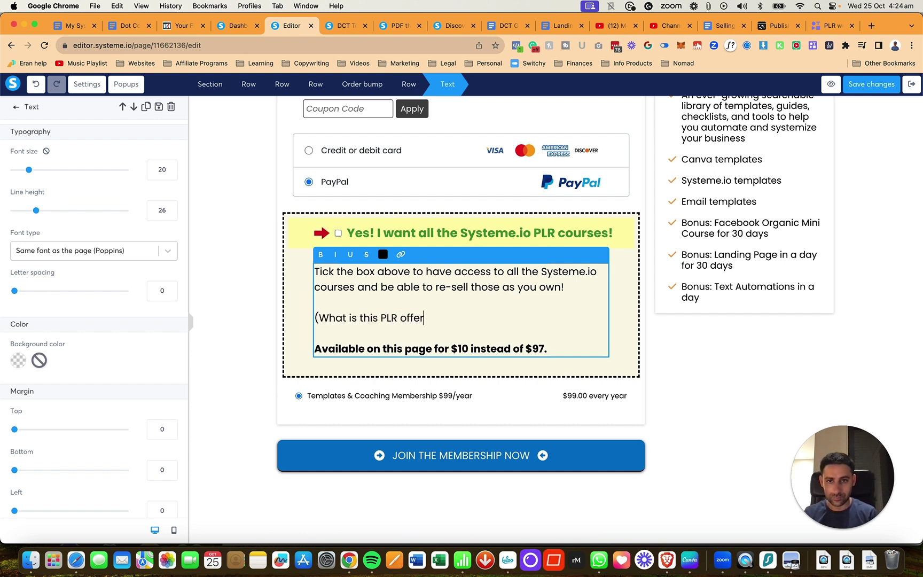
type("? clic")
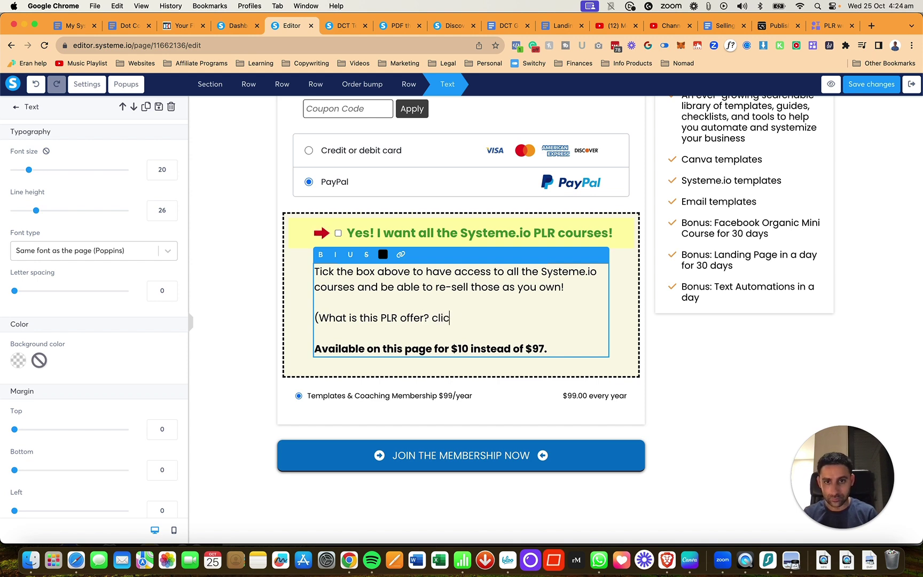
type("k here")
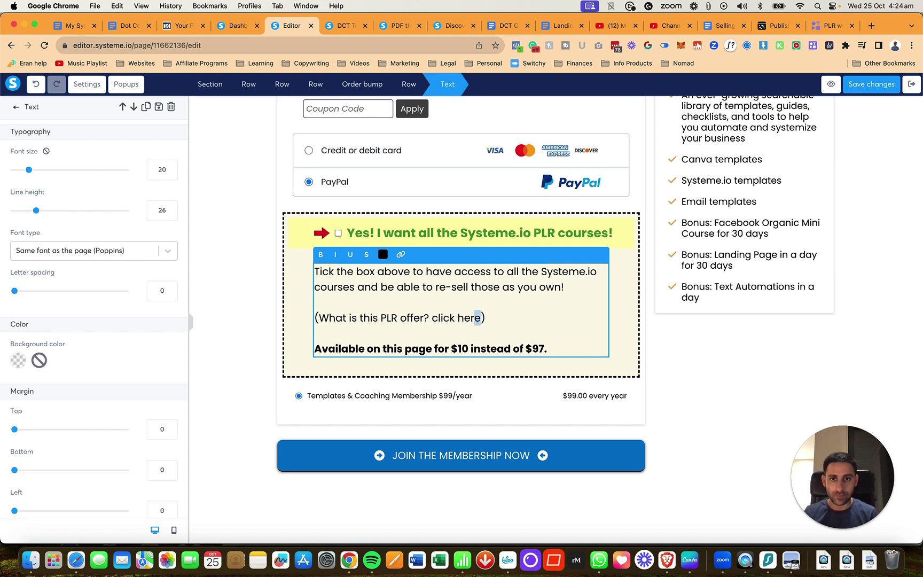
left_click_drag(480, 318, 432, 318)
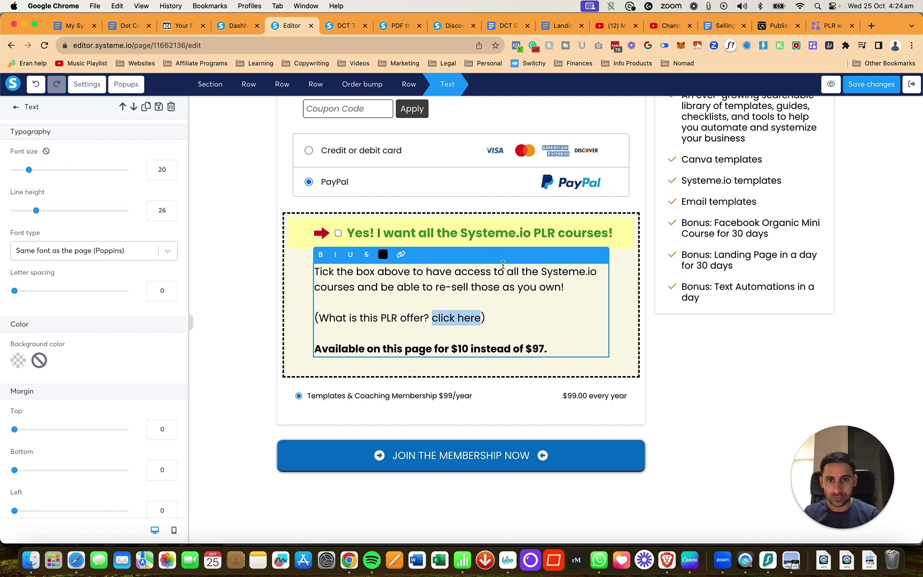
left_click(400, 254)
left_click(387, 254)
key("super+v")
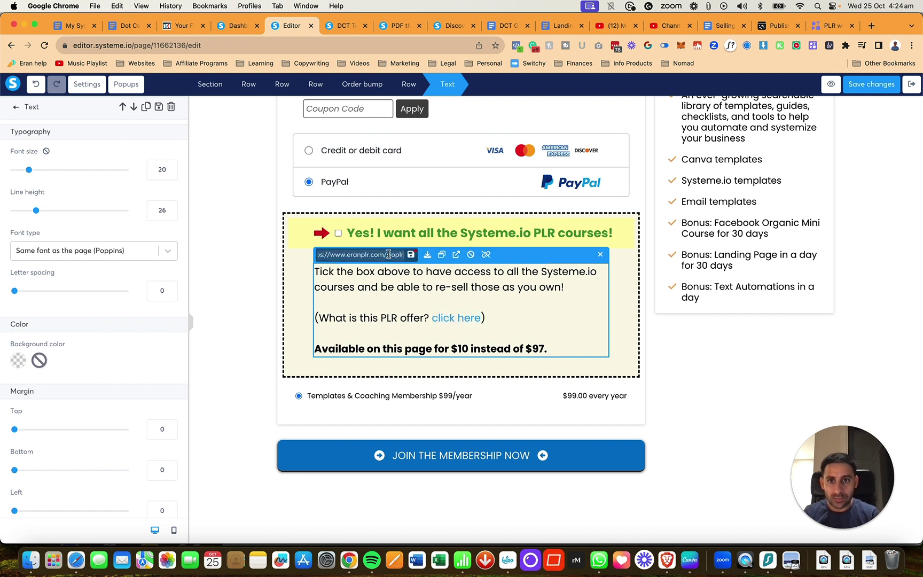
left_click(453, 255)
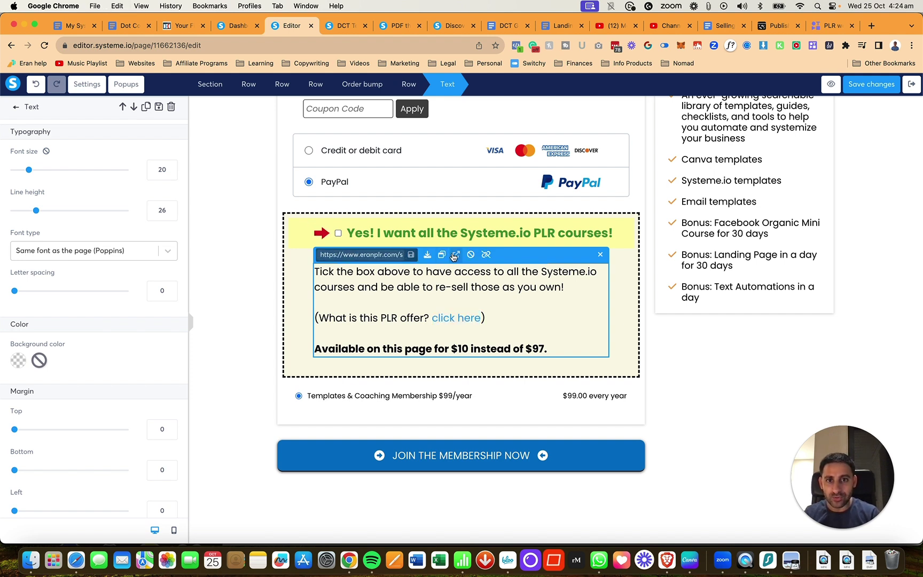
left_click(493, 314)
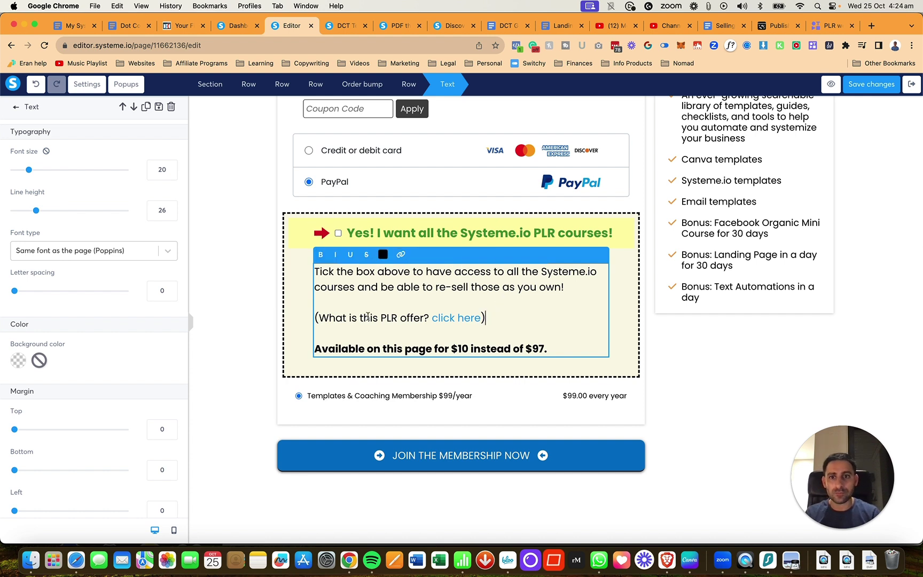
Reword the order bump question before the "click here" link to "Wondering whis this offer?"
type("Wondering wh")
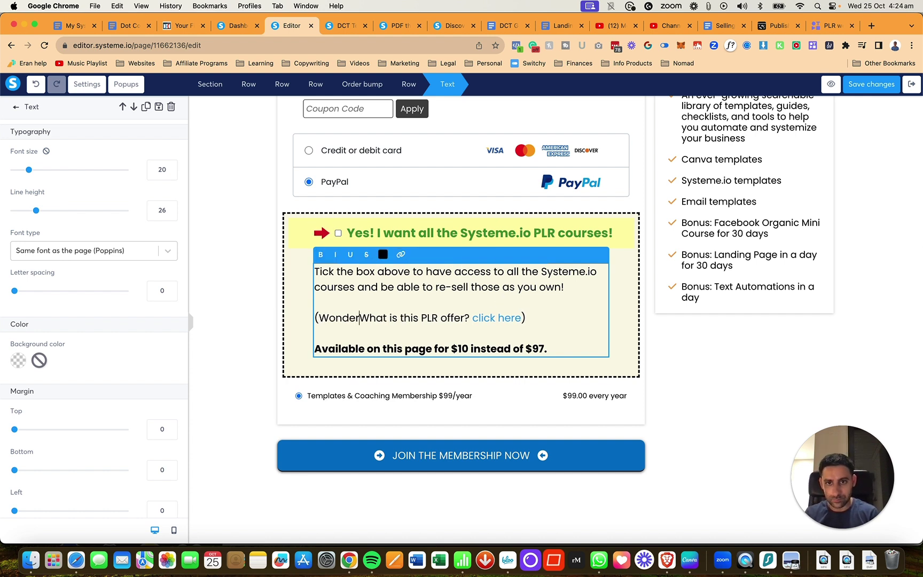
type("is this")
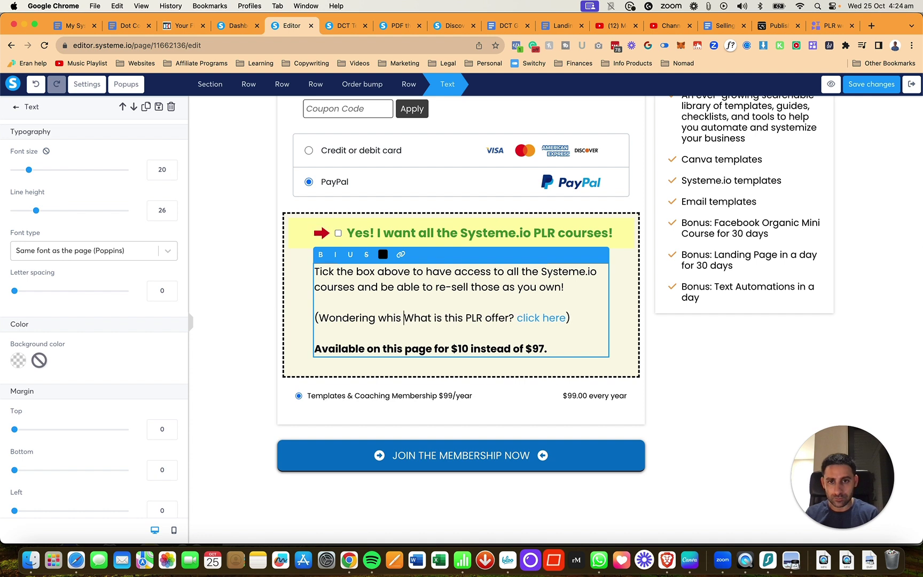
key("shift+Right")
key("shift+Right")
key("shift+Right")
key("shift+Right")
key("shift+Right")
key("shift+Right")
key("shift+Right")
key("shift+Right")
key("shift+Right")
key("shift+Right")
key("shift+Right")
key("shift+Right")
key("shift+Right")
key("shift+Right")
key("shift+Right")
key("shift+Right")
key("shift+Right")
key("shift+Right")
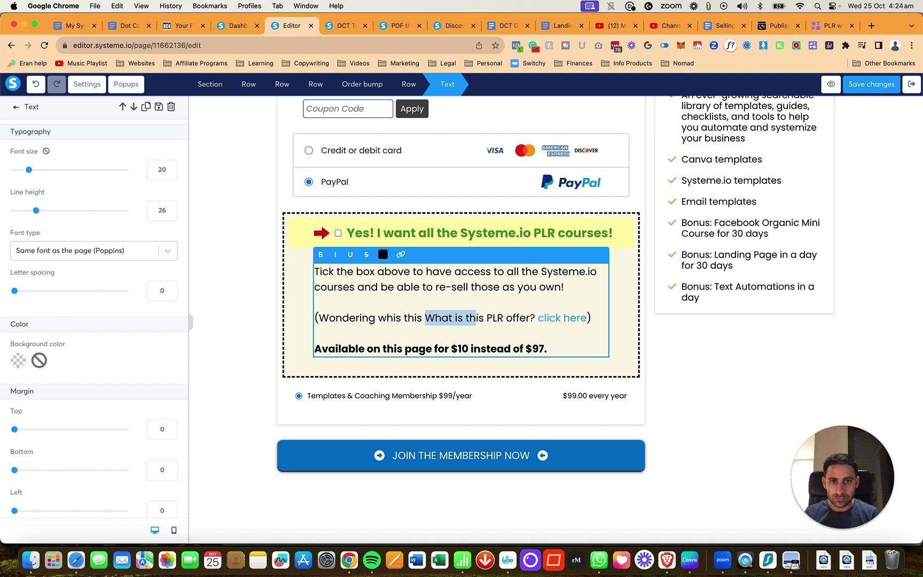
key("BackSpace")
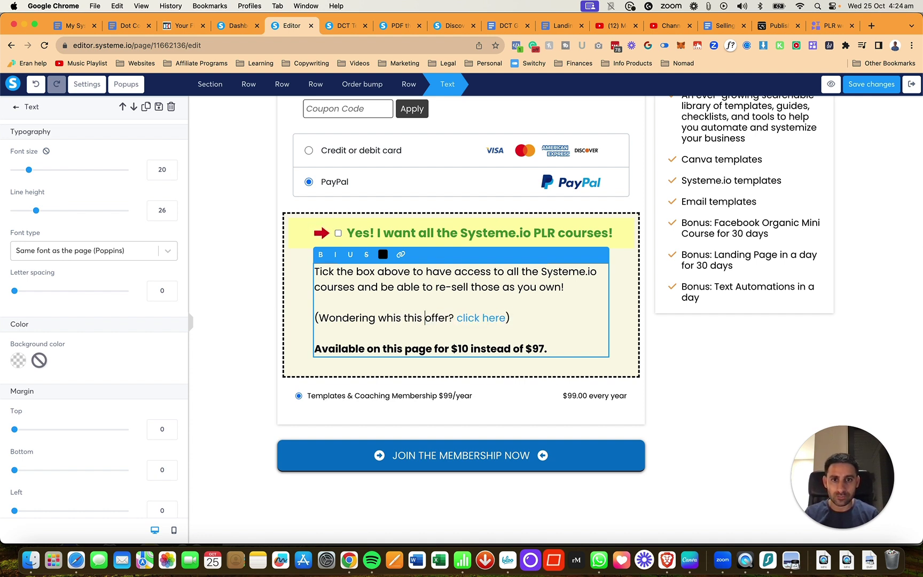
Save the order form page and preview it, checking the order bump text and the rest of the sales page
scroll(461, 320, "up", 2)
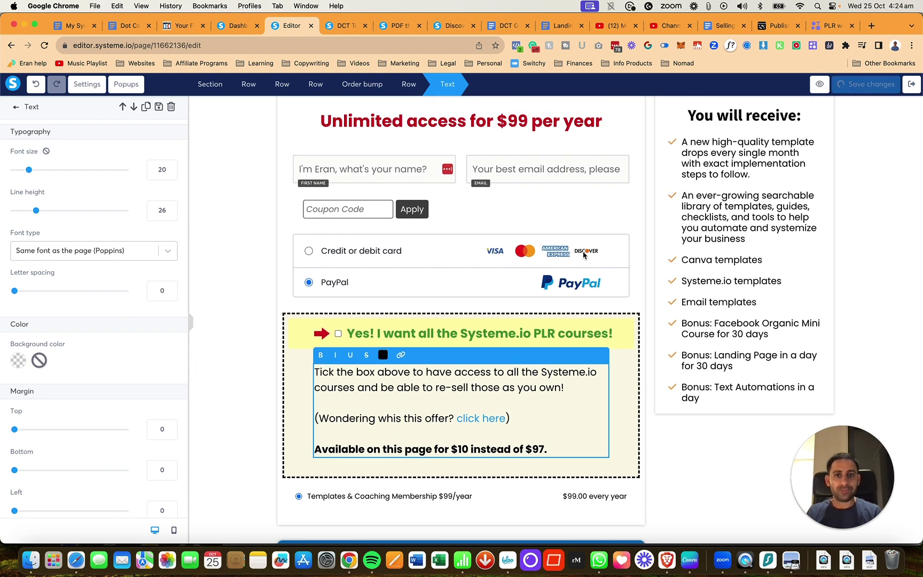
left_click(830, 84)
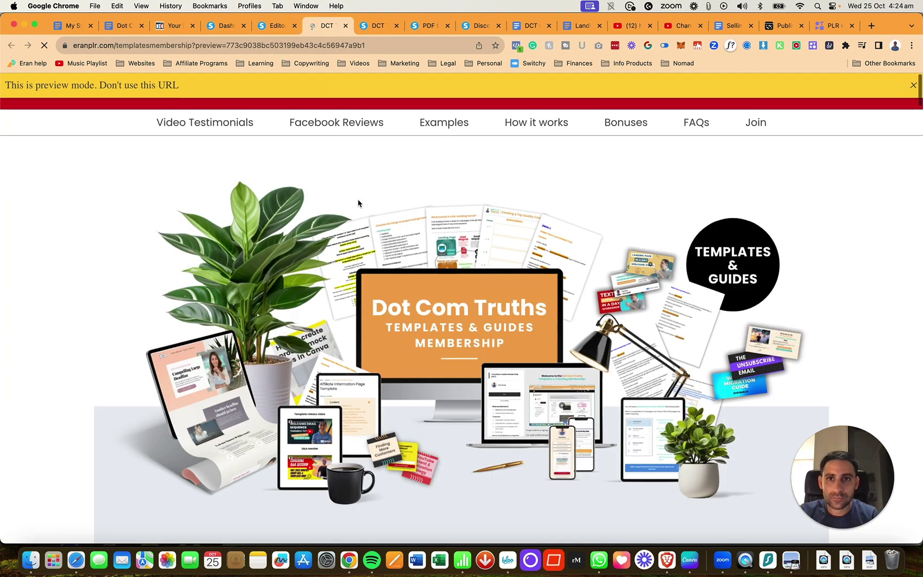
scroll(358, 202, "down", 15)
scroll(359, 202, "down", 20)
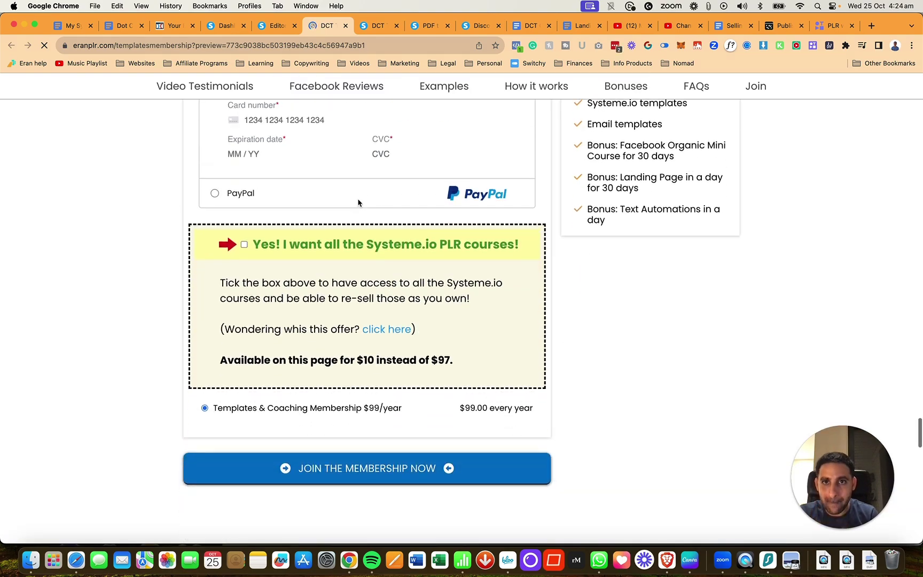
scroll(358, 202, "up", 10)
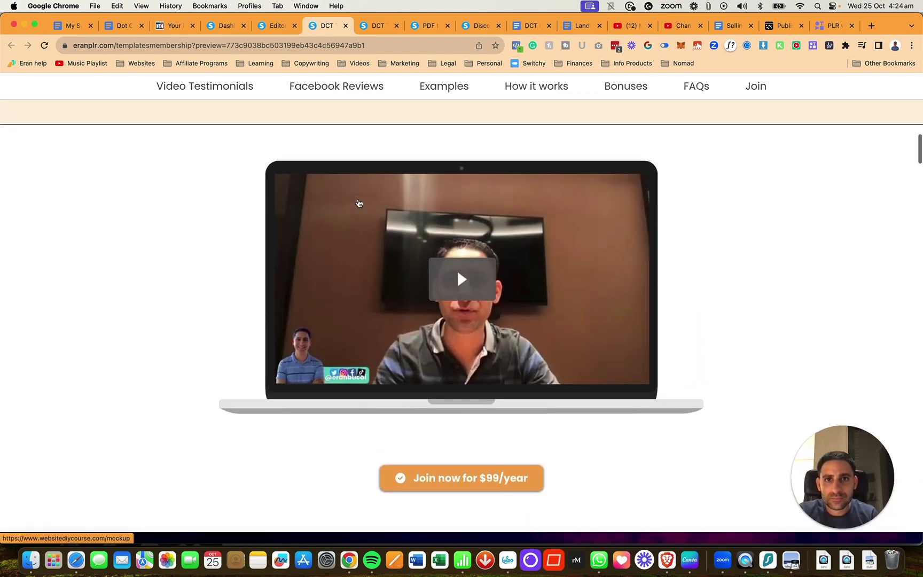
Go to the order bump in the previewed sales page and test its "click here" link to the PLR offer
scroll(358, 202, "down", 2)
scroll(359, 202, "down", 20)
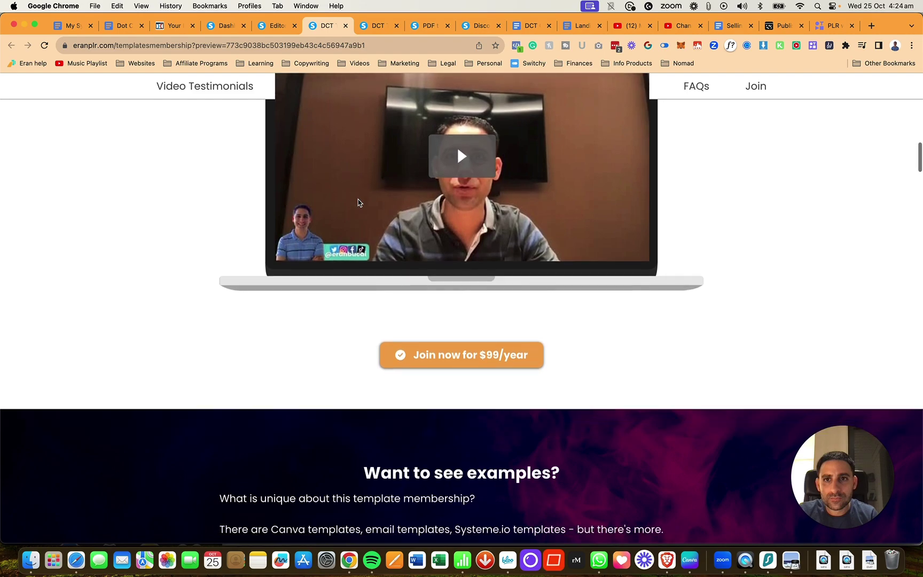
scroll(359, 201, "down", 20)
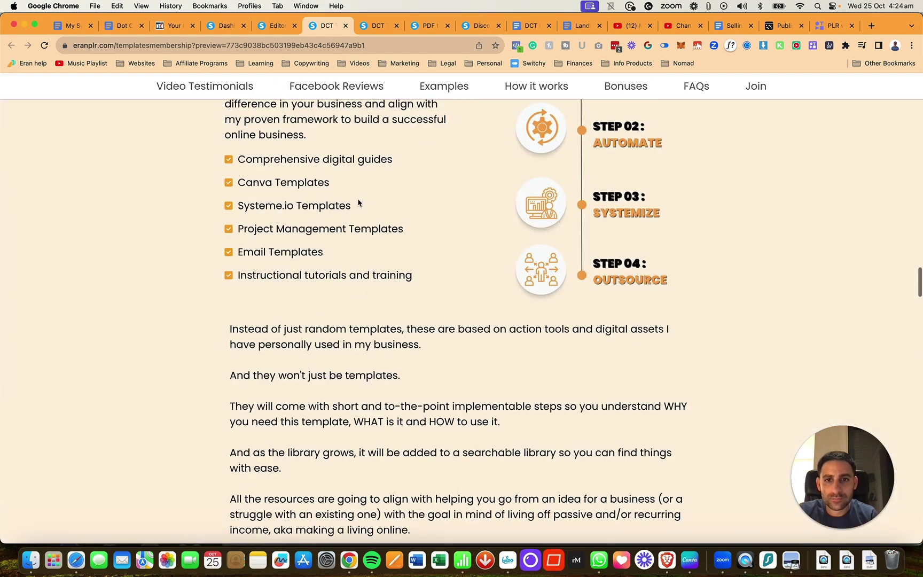
scroll(358, 202, "down", 20)
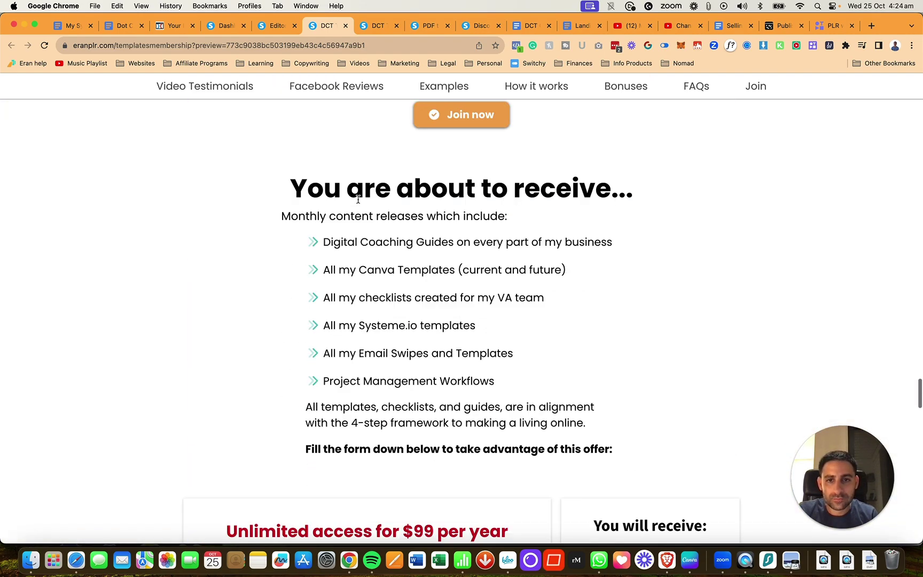
scroll(359, 202, "up", 2)
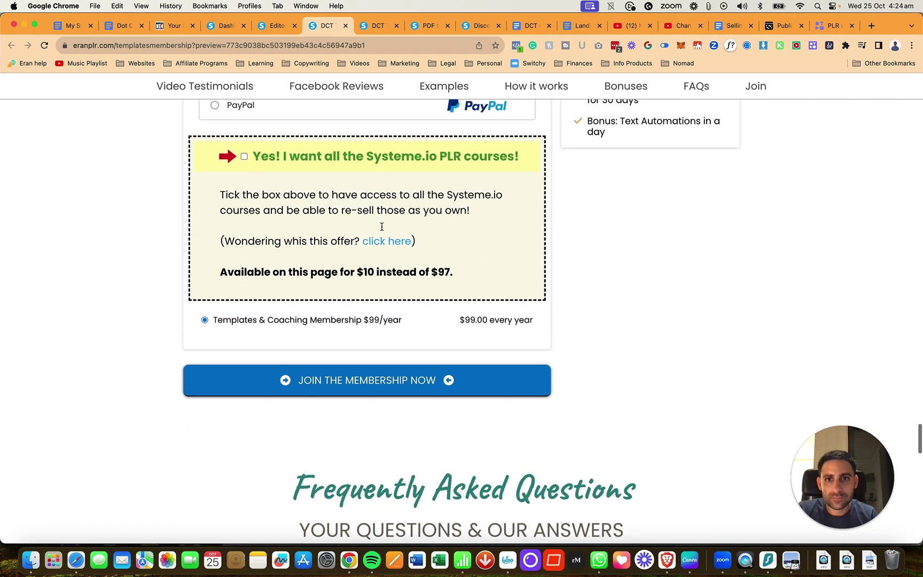
left_click(388, 240)
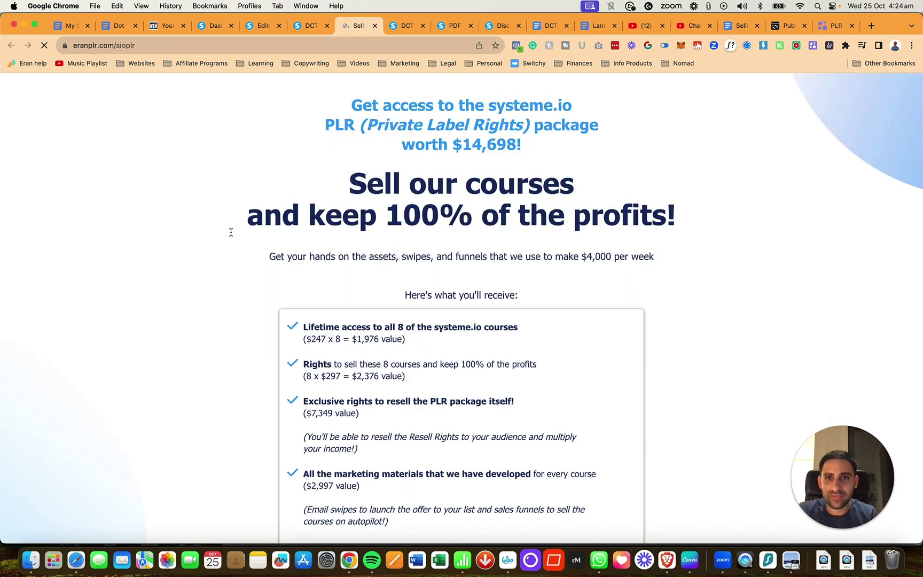
Look through the PLR offer page down to its order form and close the page
scroll(232, 230, "down", 15)
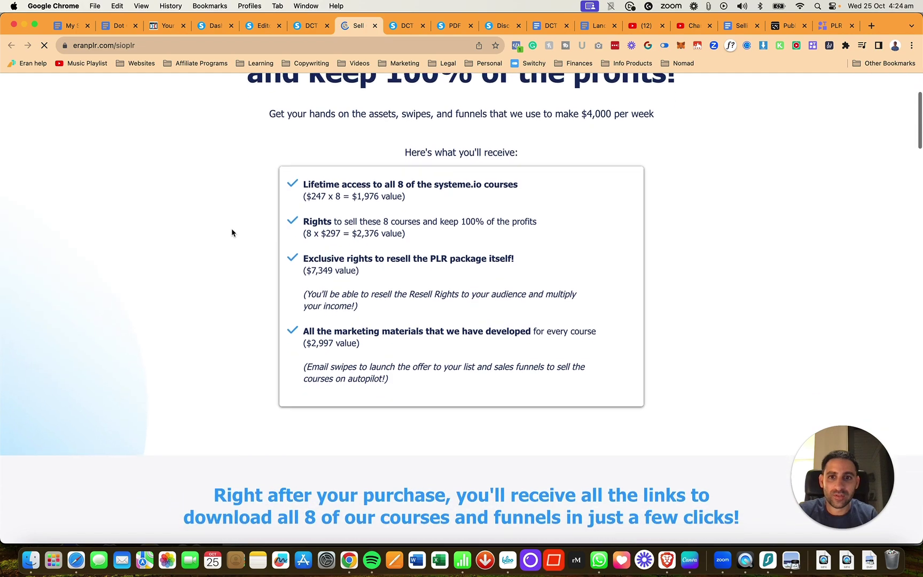
scroll(232, 232, "down", 20)
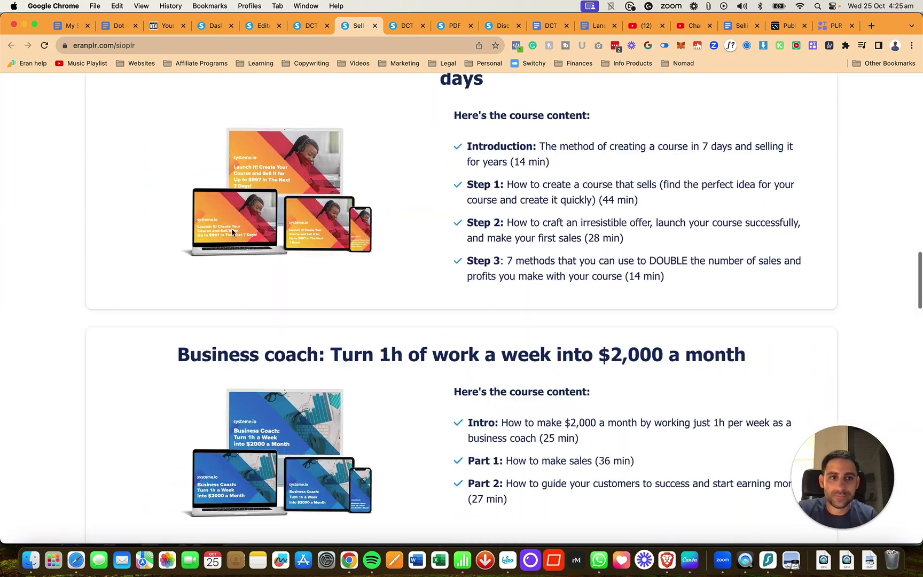
scroll(231, 228, "down", 10)
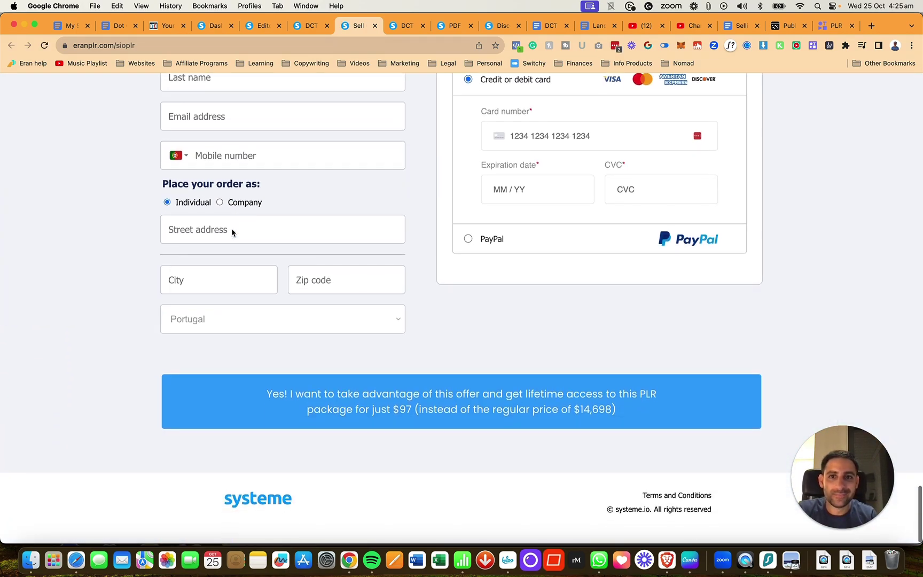
scroll(232, 230, "up", 5)
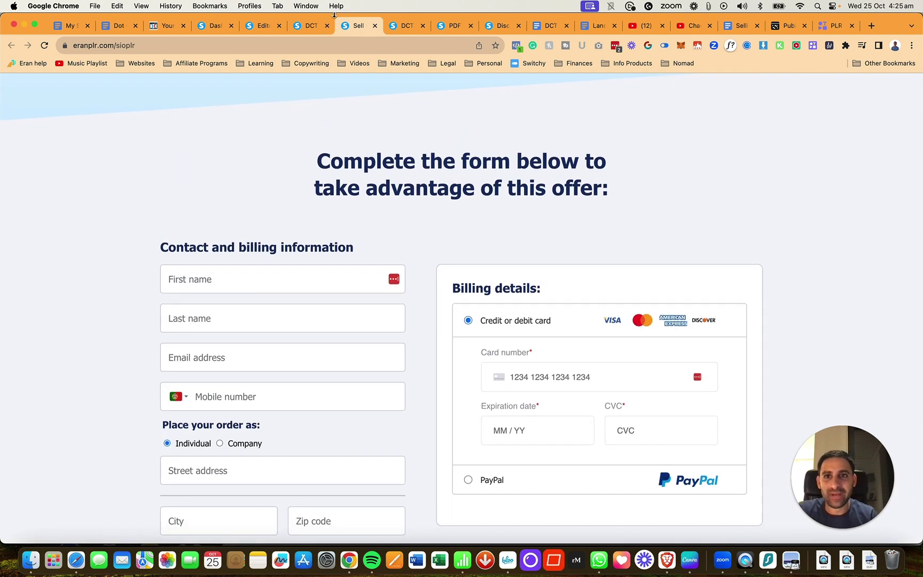
left_click(375, 26)
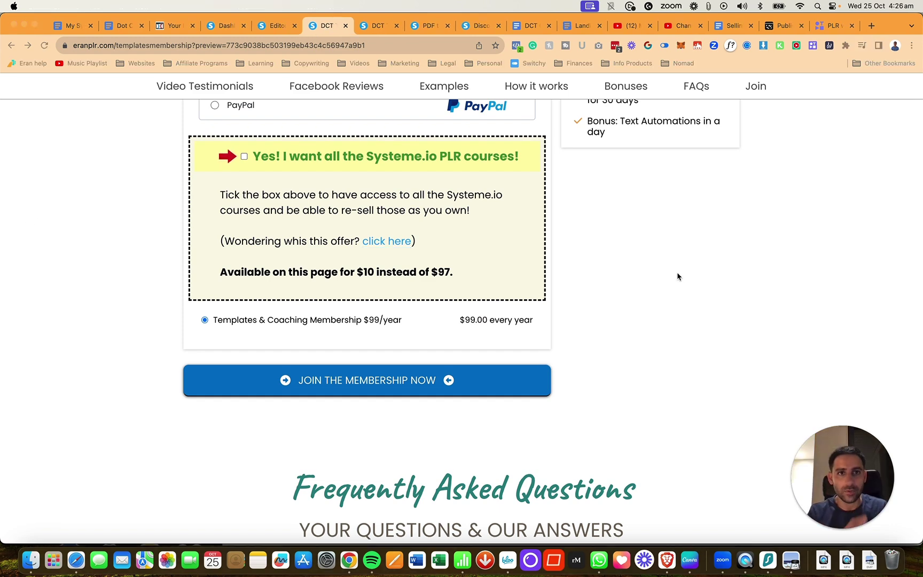
Compare the previewed order form with the live page at eranplr.com/systeme, close the live page, and return to the page editor
scroll(676, 275, "up", 5)
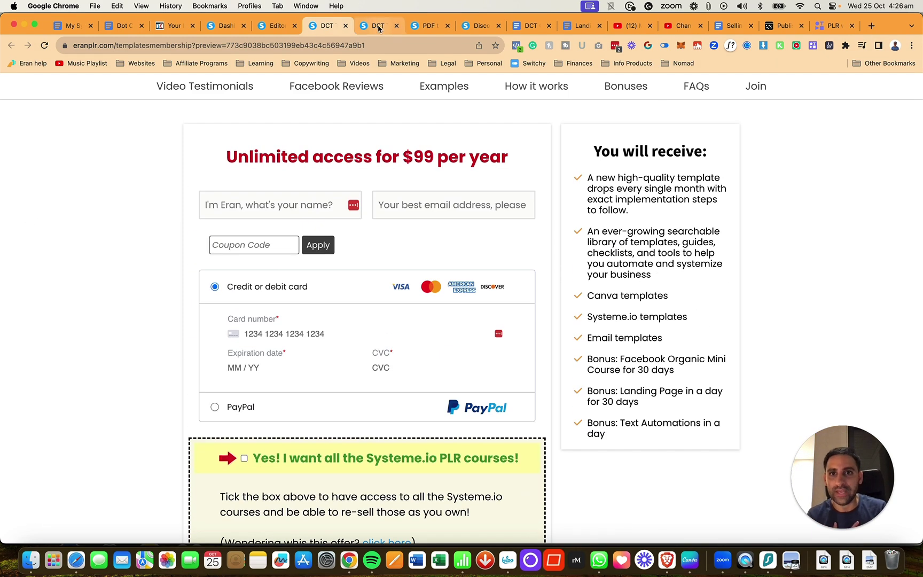
left_click(377, 26)
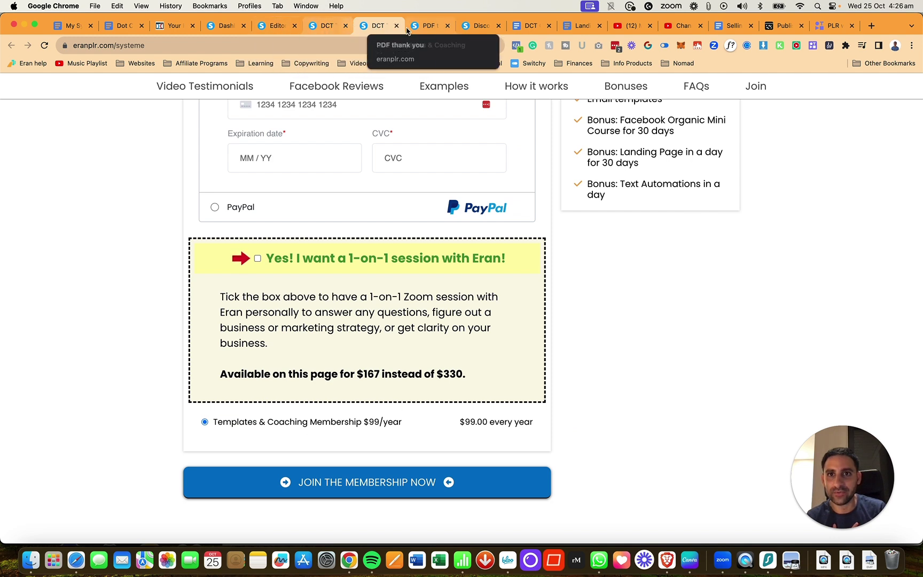
left_click(45, 46)
left_click(397, 26)
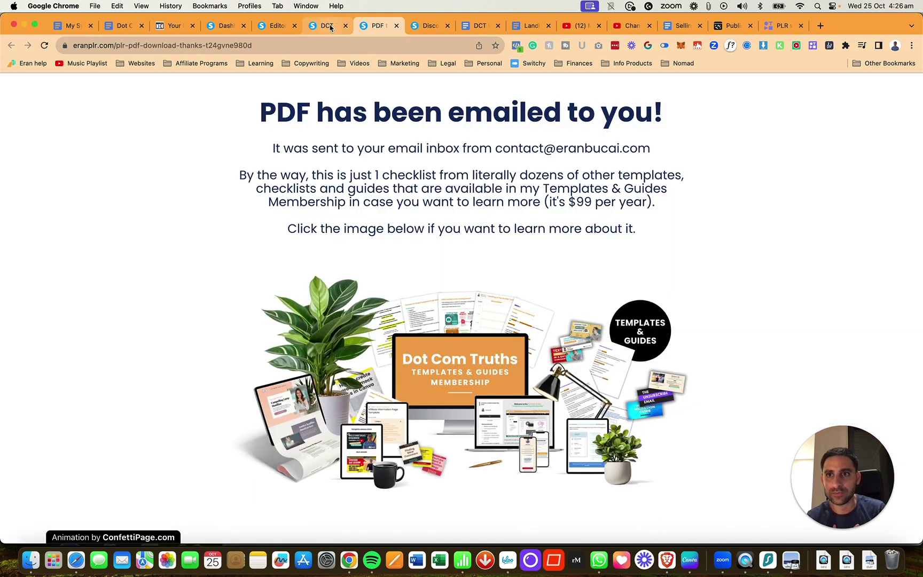
left_click(327, 26)
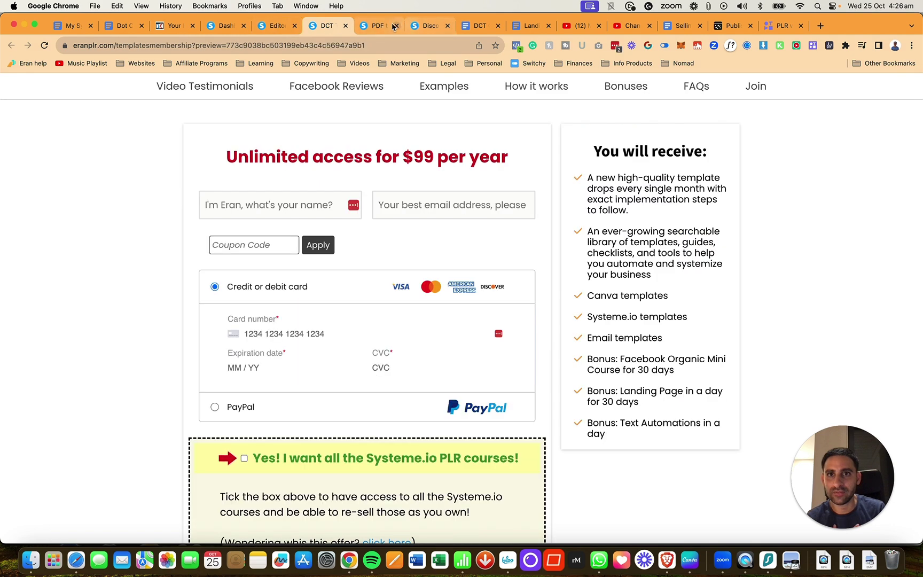
left_click(275, 28)
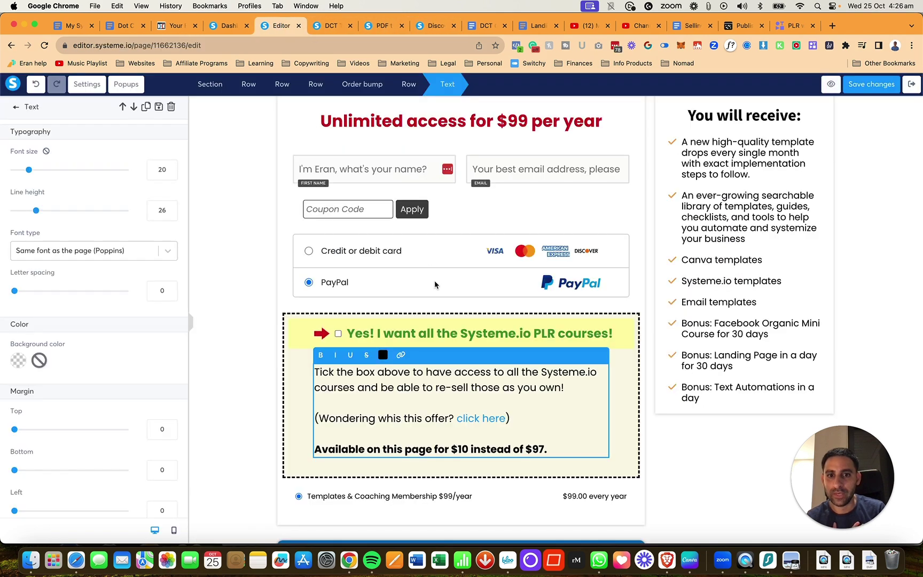
Review the sales page in the editor from the FAQ section up to the header and save the changes
left_click(253, 307)
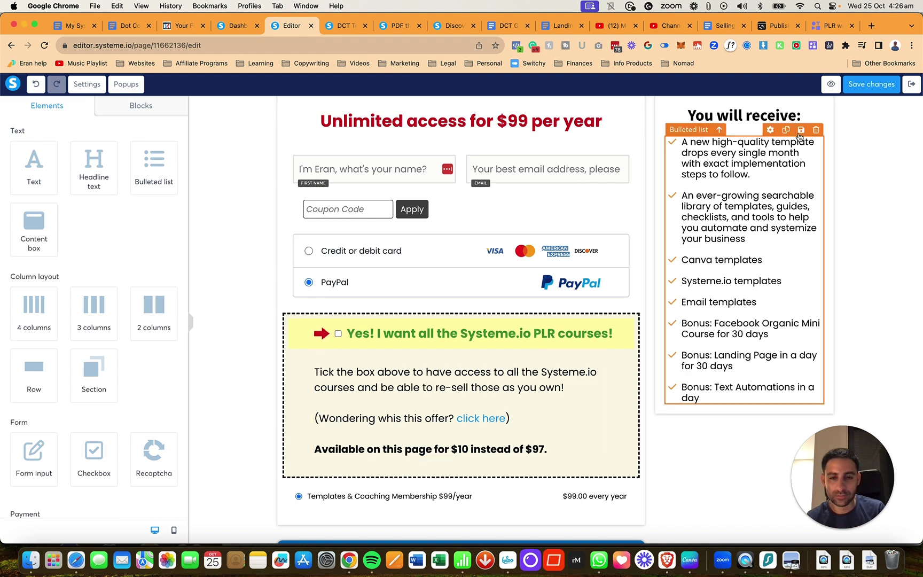
scroll(321, 251, "down", 10)
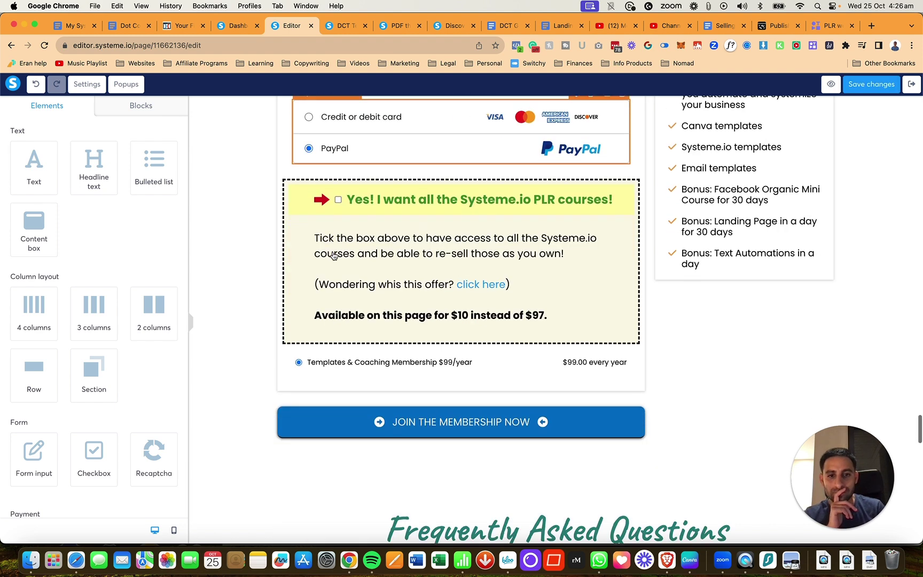
scroll(333, 256, "down", 5)
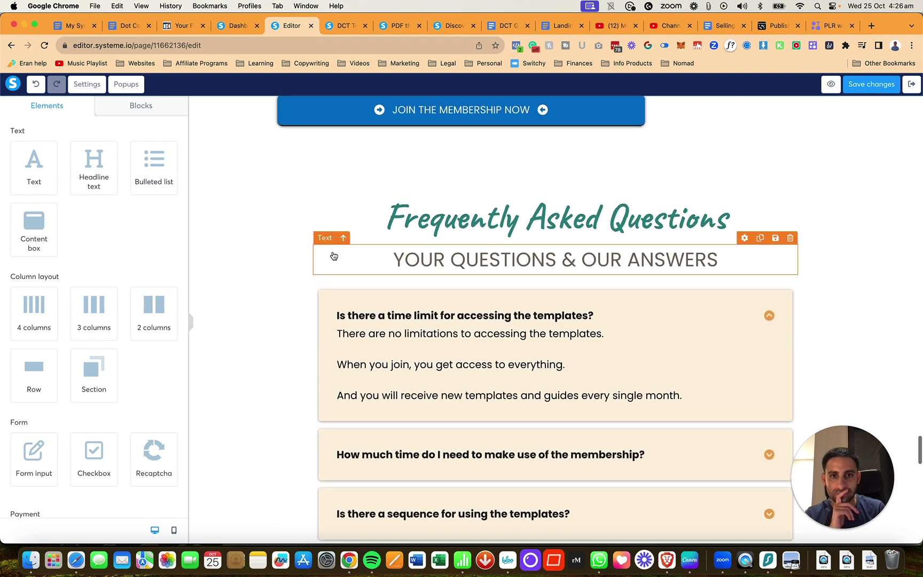
scroll(334, 256, "up", 15)
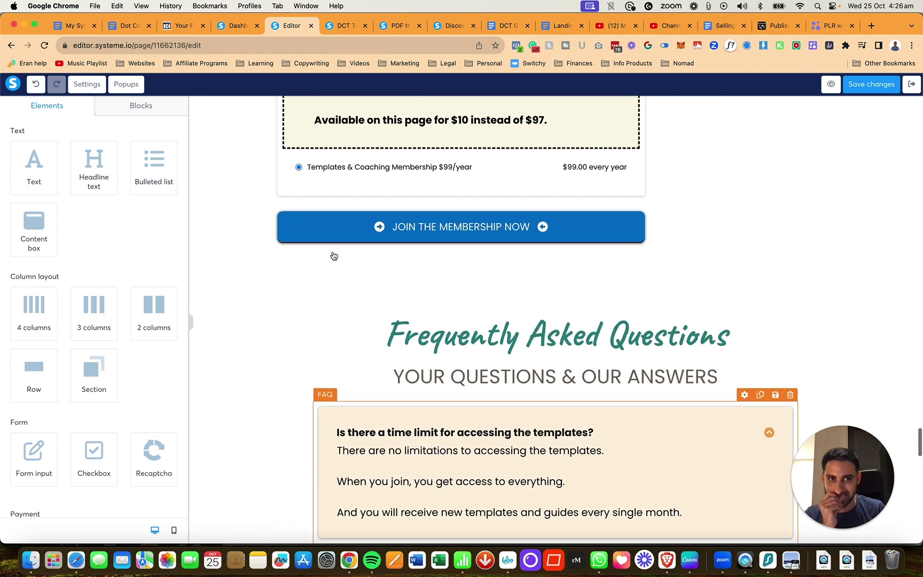
scroll(334, 256, "up", 20)
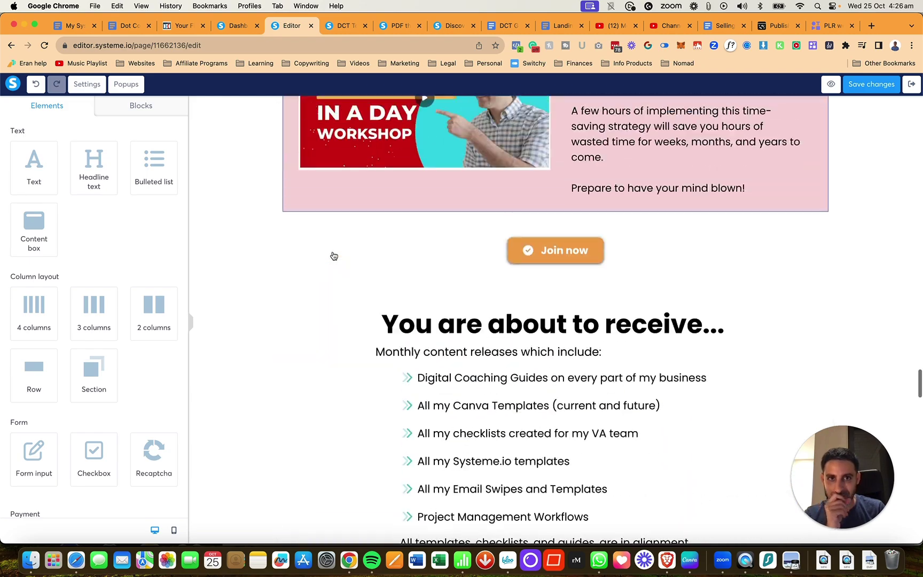
scroll(334, 256, "up", 10)
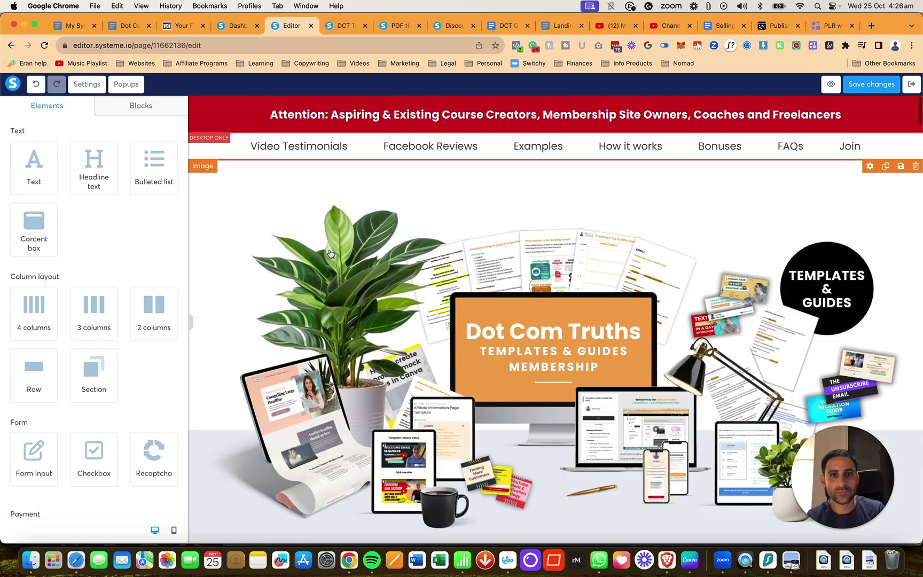
left_click(870, 85)
Add "EXCLUSIVE OFFER ONLY AVAILABLE ON THIS PAGE!" as the first line of the order bump description, followed by a blank line
scroll(764, 225, "down", 15)
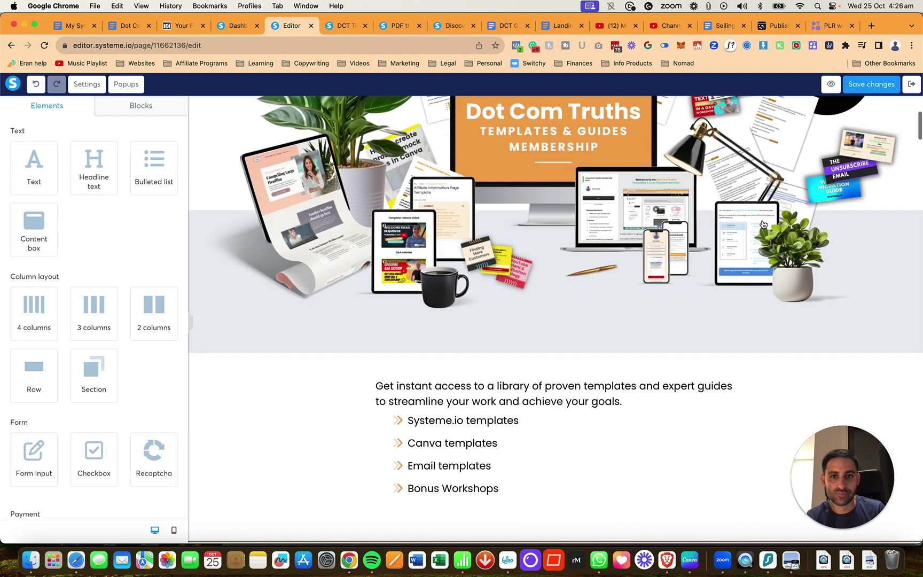
scroll(763, 224, "down", 20)
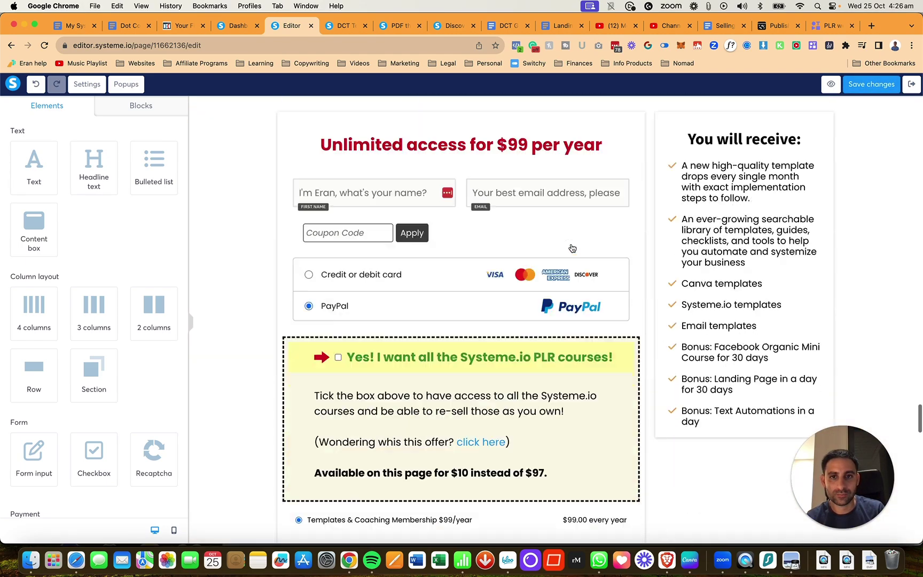
scroll(572, 248, "up", 4)
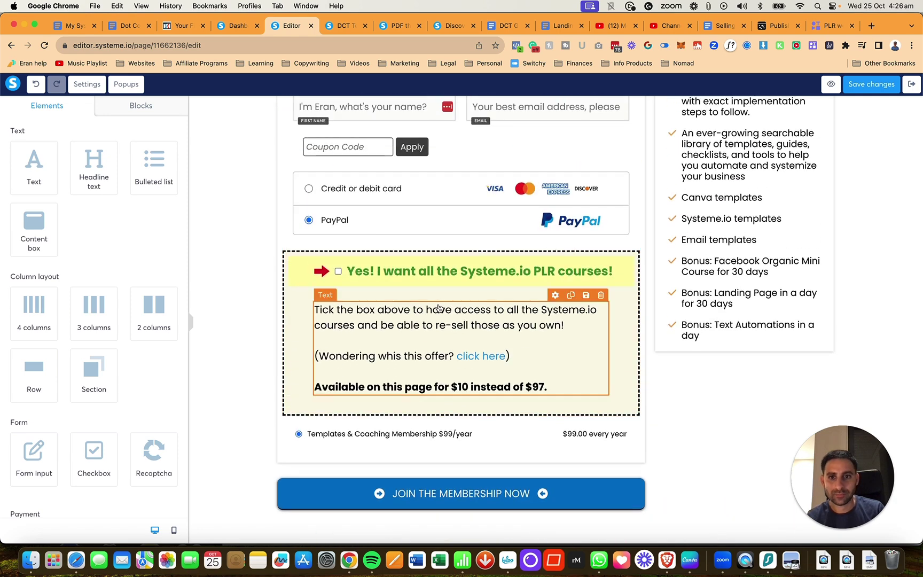
left_click(437, 303)
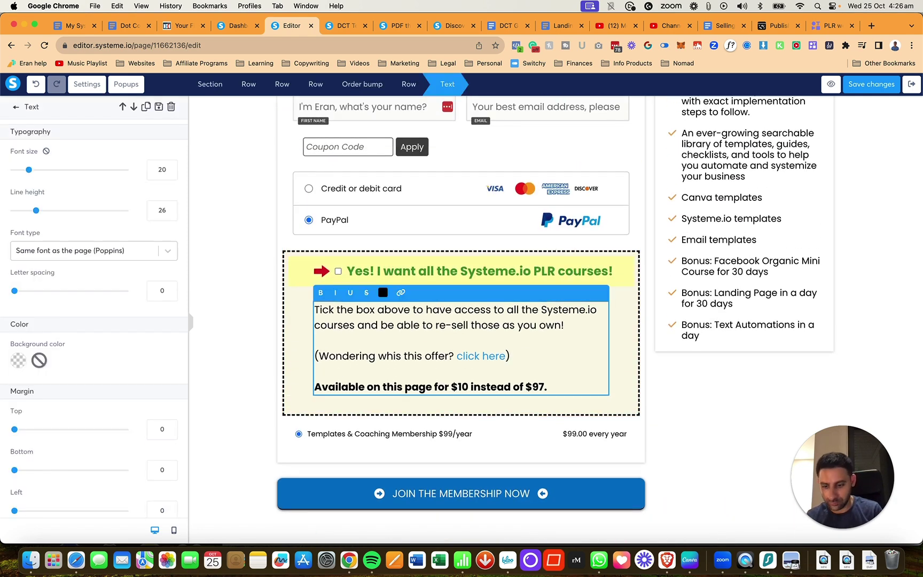
type("exclu")
key("BackSpace")
key("BackSpace")
key("BackSpace")
key("BackSpace")
key("BackSpace")
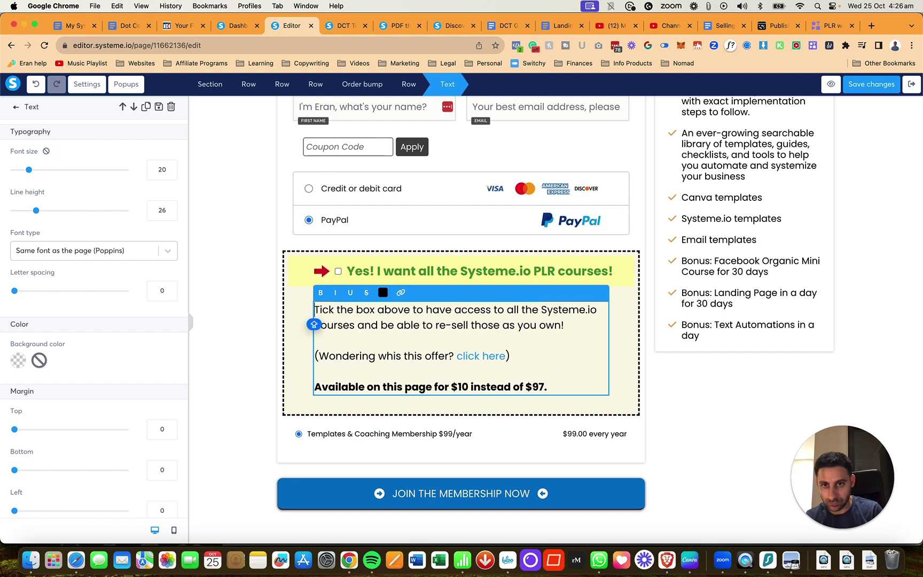
type("EXCLUSIVE OFF")
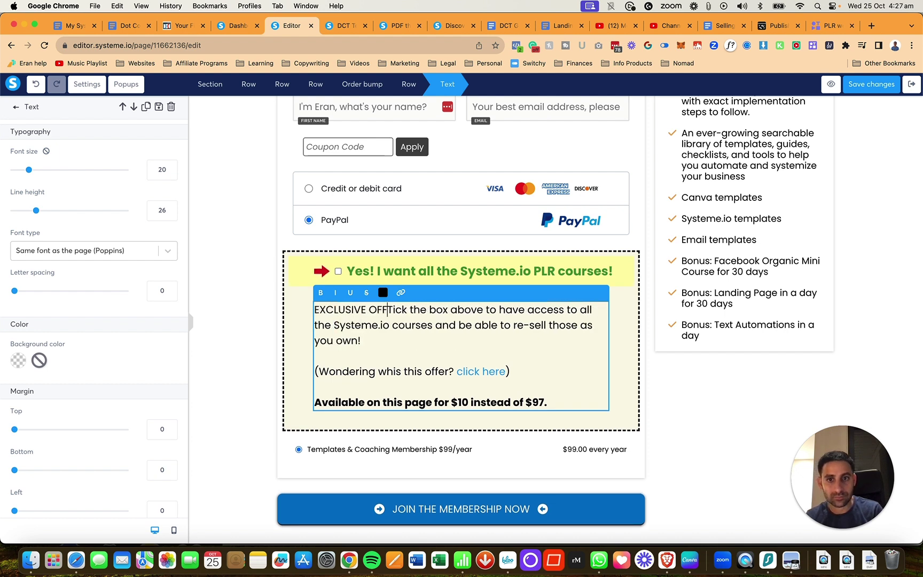
type("ER ONLY AVAILABLE ON TH")
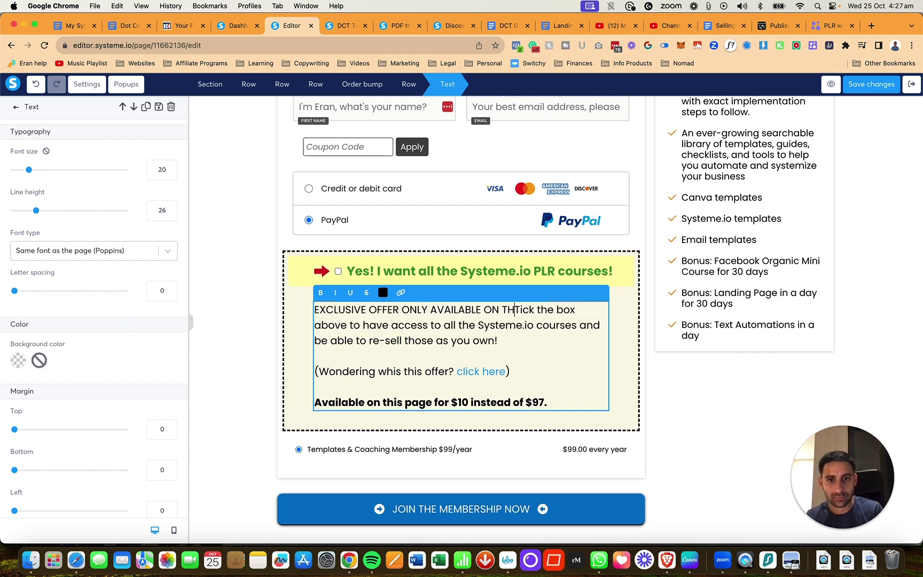
type("IS PAGE!")
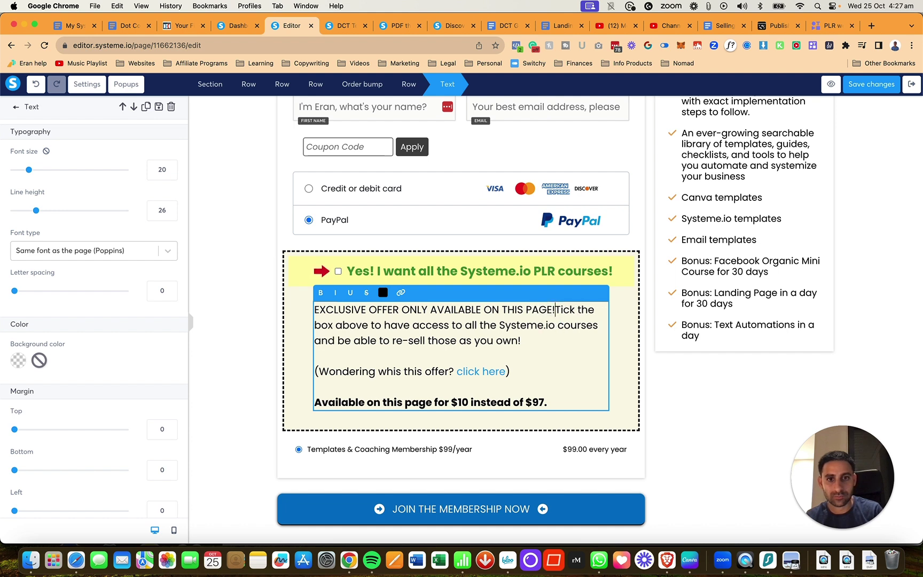
key("Return")
key("Return")
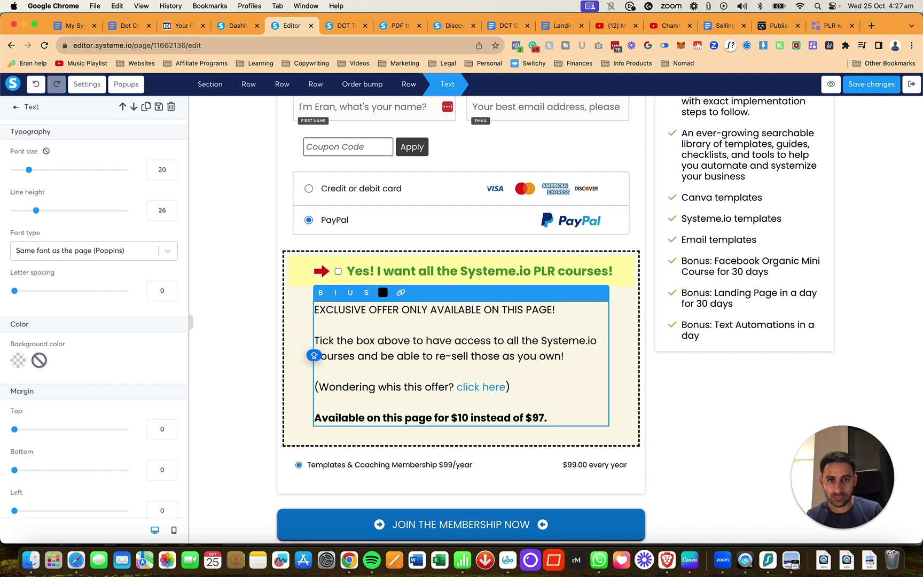
left_click(555, 309)
type("READ")
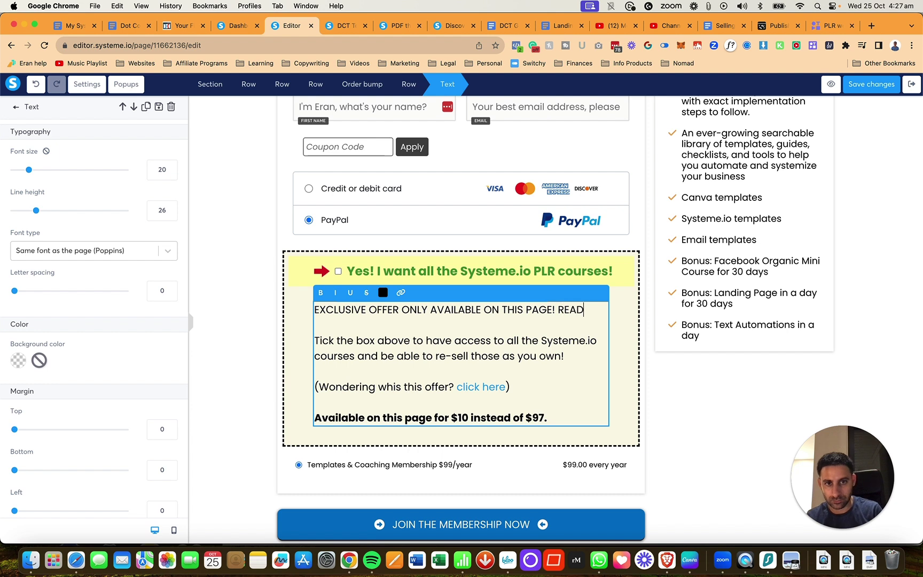
type(" CAREFULL")
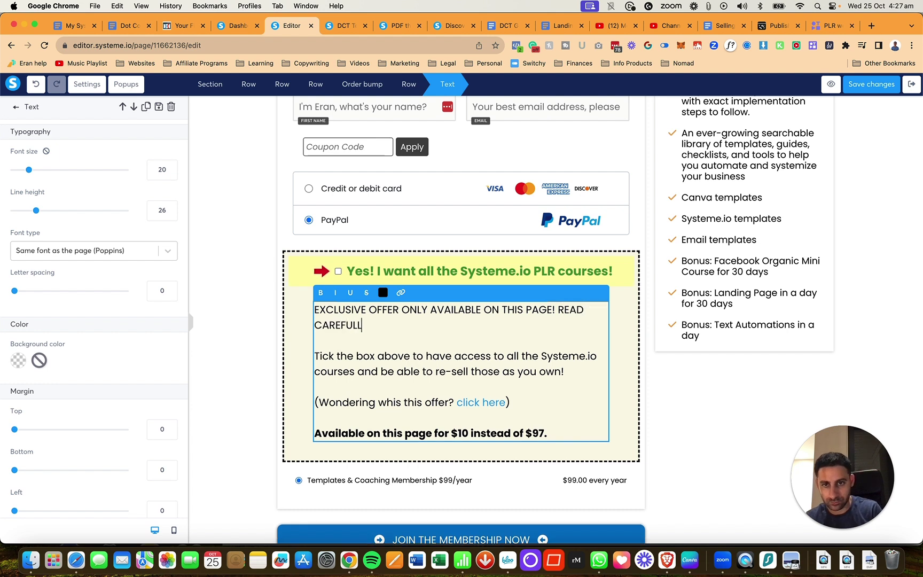
type("Y BEFORE YOU CHE")
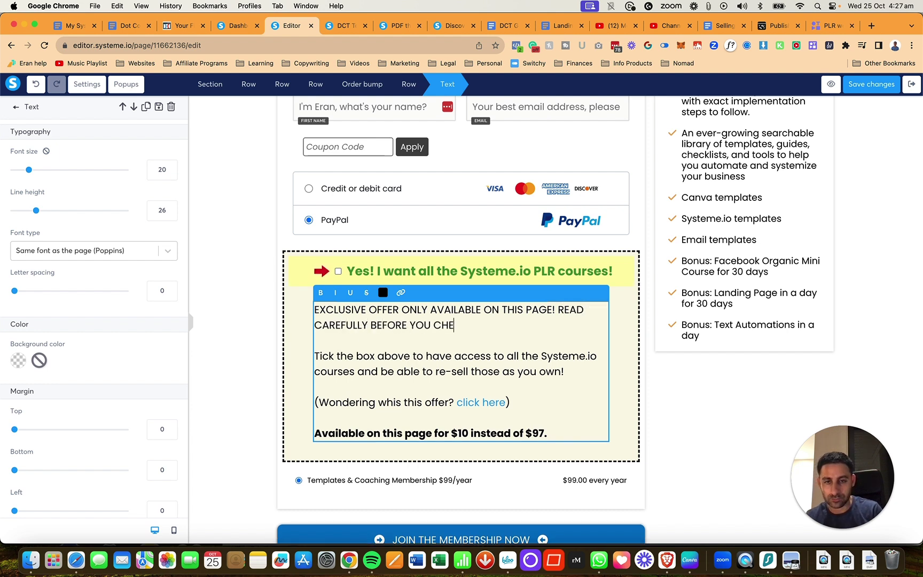
key("BackSpace")
key("BackSpace")
key("BackSpace")
key("BackSpace")
key("BackSpace")
key("BackSpace")
key("BackSpace")
key("BackSpace")
key("BackSpace")
key("BackSpace")
key("BackSpace")
key("BackSpace")
key("BackSpace")
key("BackSpace")
key("BackSpace")
key("BackSpace")
key("BackSpace")
key("BackSpace")
key("BackSpace")
key("BackSpace")
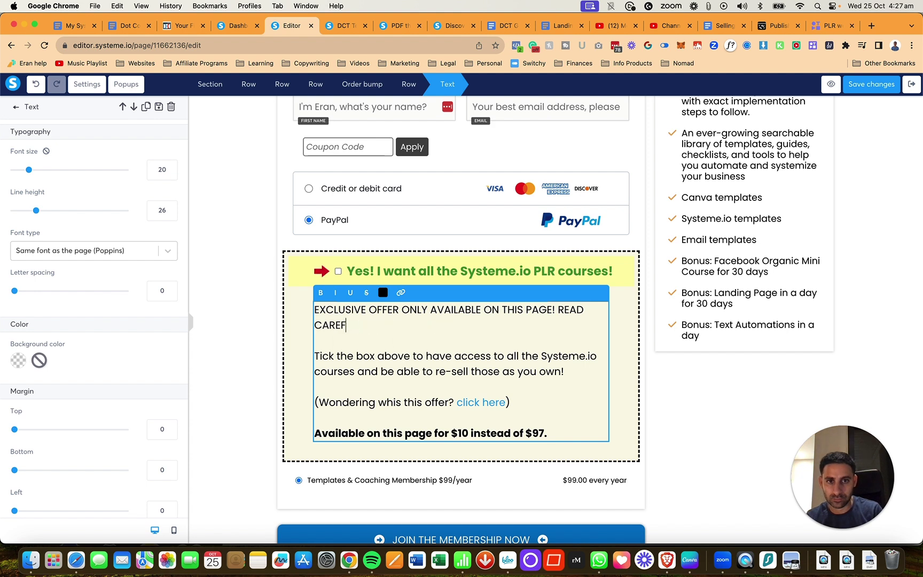
key("BackSpace")
key("BackSpace")
key("BackSpace")
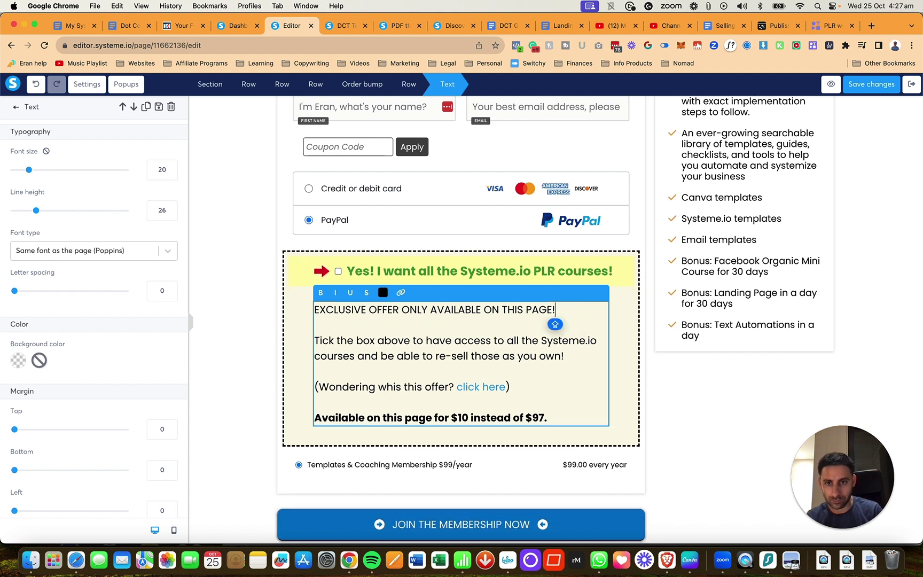
Make the "EXCLUSIVE OFFER ONLY AVAILABLE ON THIS PAGE!" line of the order bump description bold
key("shift+super+Left")
key("super+b")
key("Left")
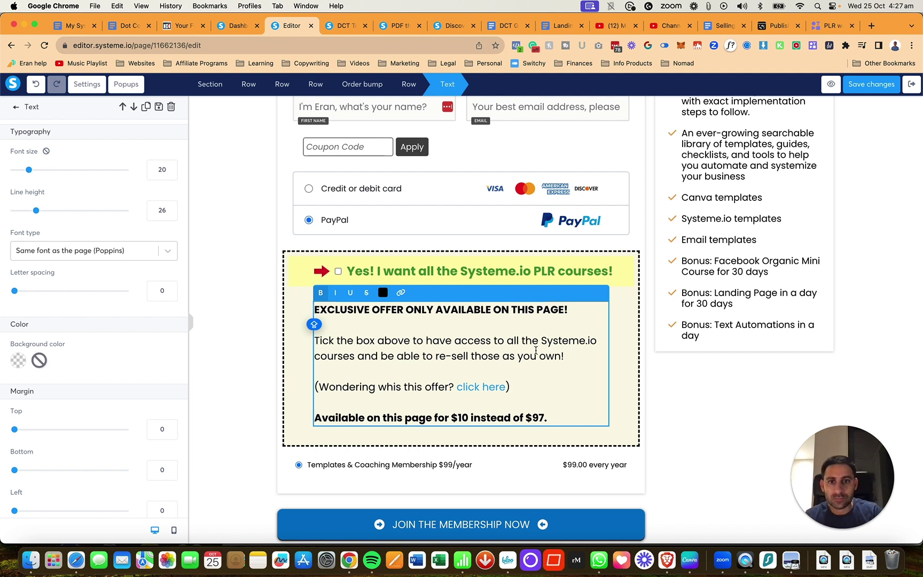
Insert "(8 in total)" after the word "courses" in the order bump description
left_click(361, 357)
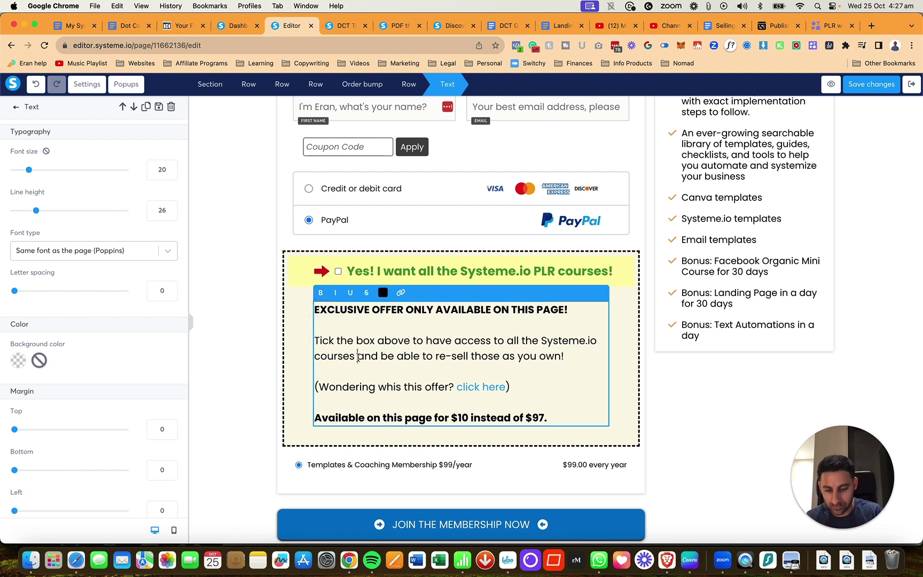
type("(8 IN TOTA")
key("BackSpace")
key("BackSpace")
key("BackSpace")
key("BackSpace")
key("BackSpace")
key("BackSpace")
key("BackSpace")
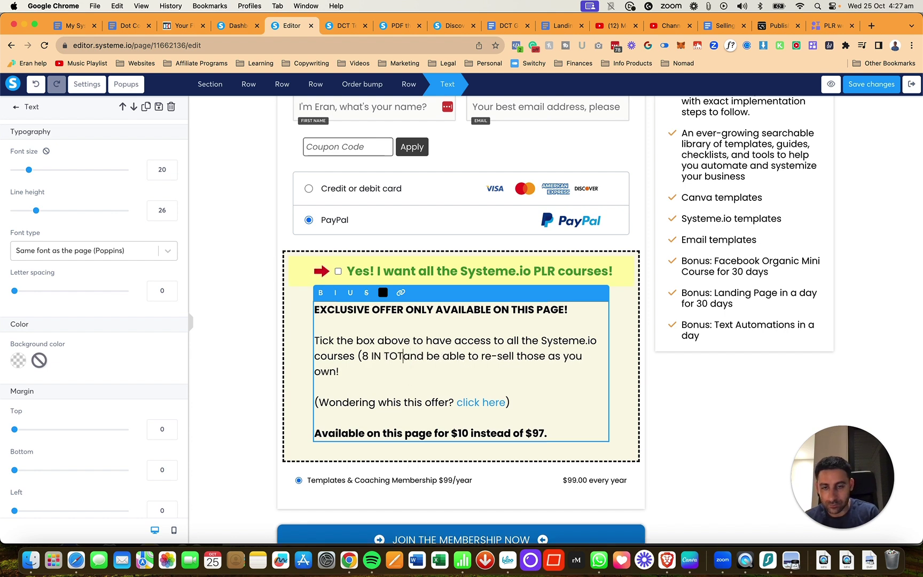
type("in total")
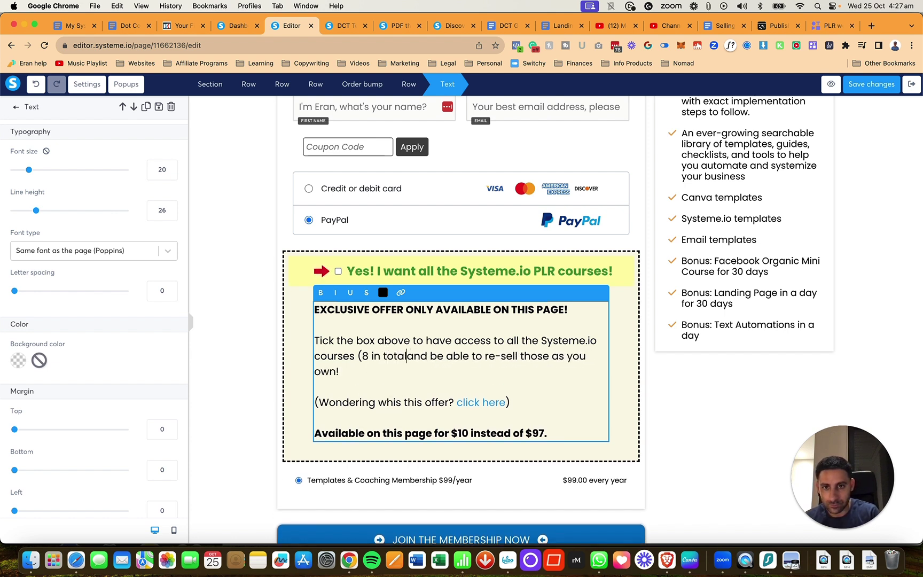
type(")")
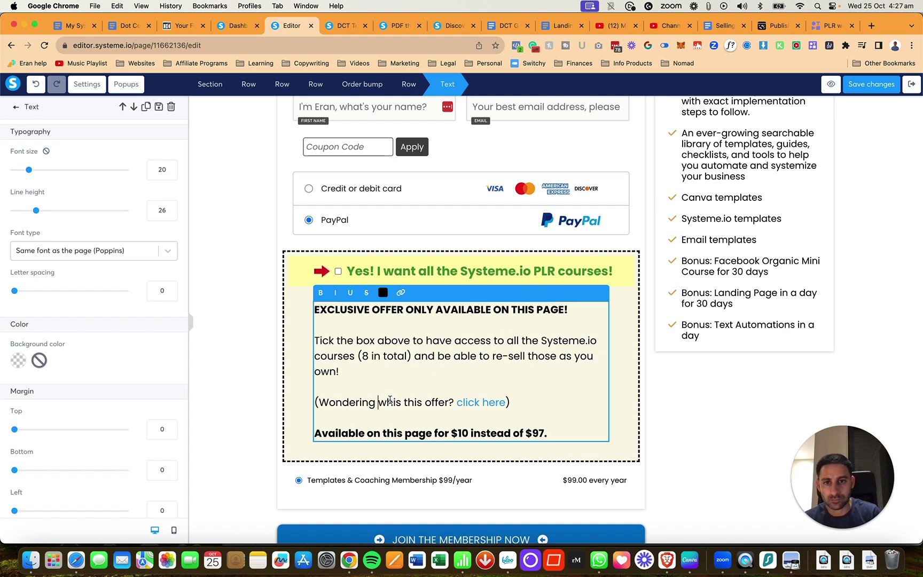
Correct "whis" to "what is" in the "Wondering" line of the order bump description and save the changes
left_click_drag(387, 402, 395, 401)
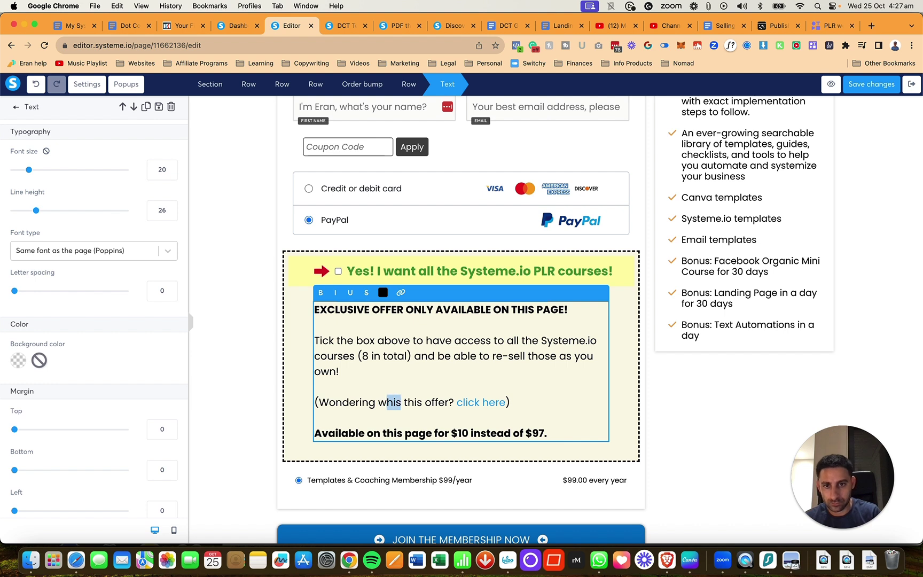
type("hat")
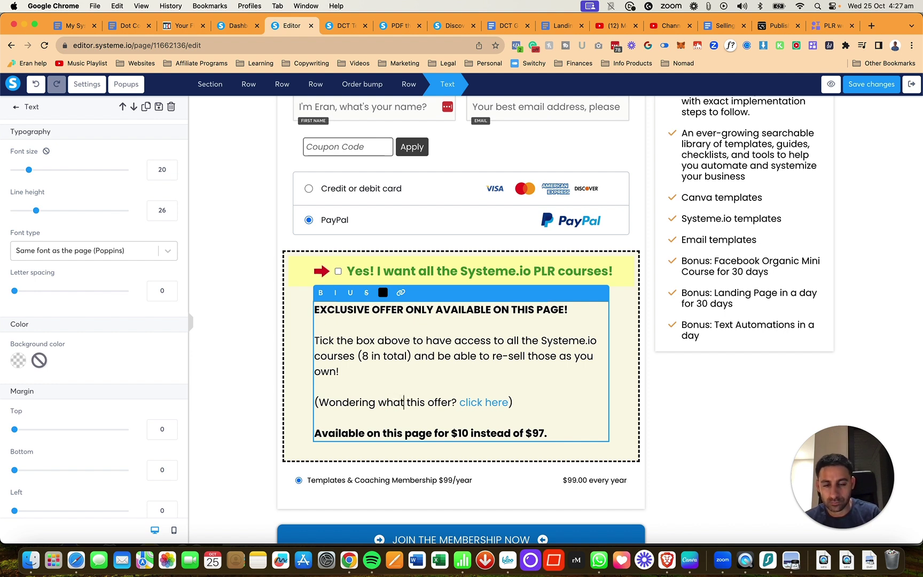
type(" is")
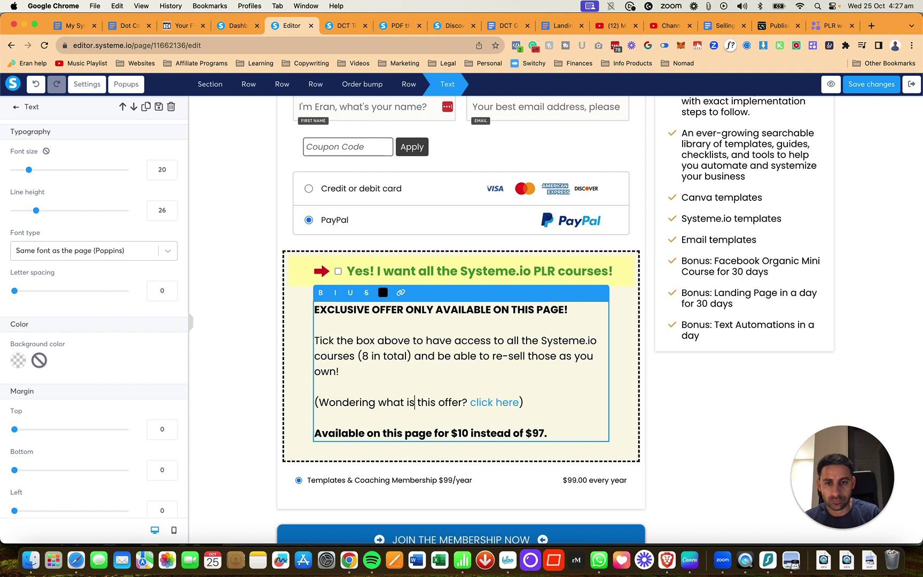
left_click(873, 86)
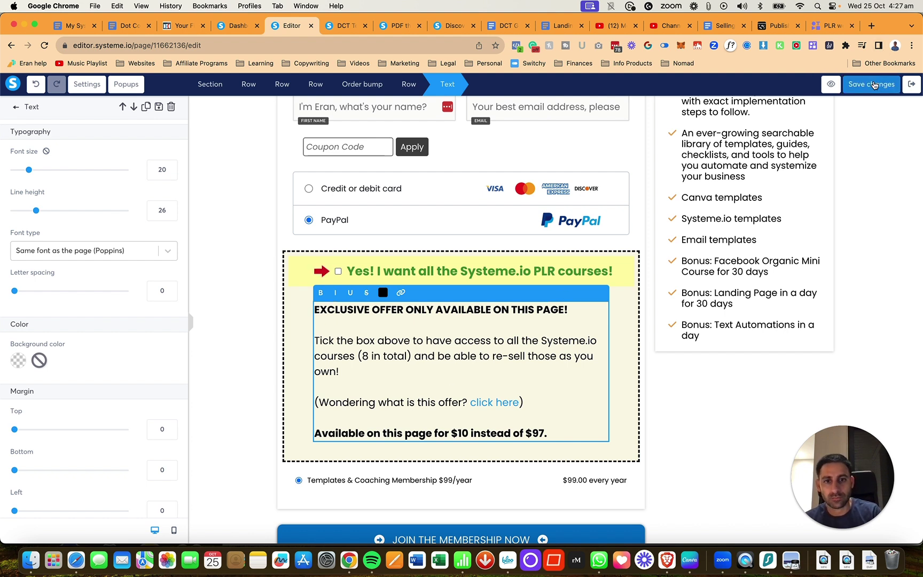
Add the bold line "Available on this page for $10 instead of $97!" above the "Wondering what is this offer?" line, separated by a blank line
left_click(556, 434)
key("Up")
key("Up")
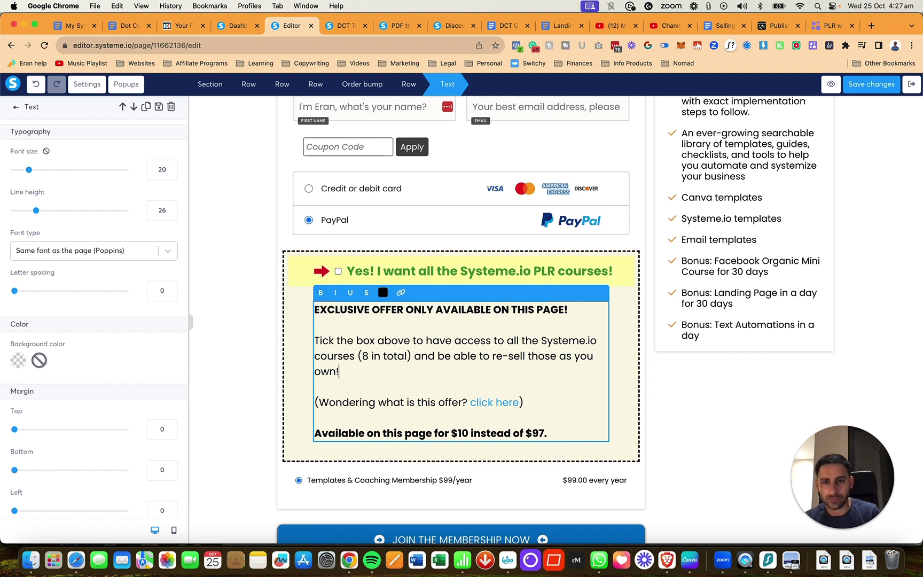
key("Return")
key("Return")
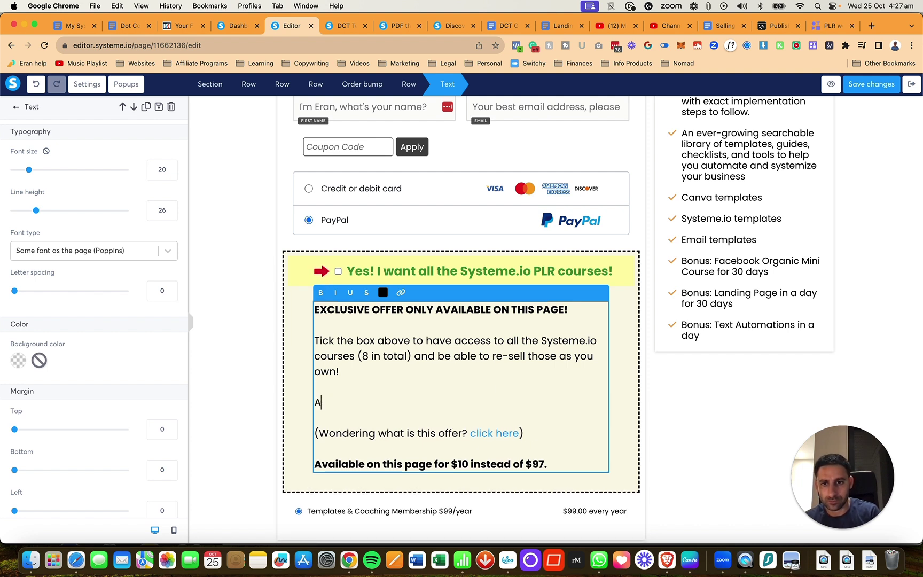
type("Available on t")
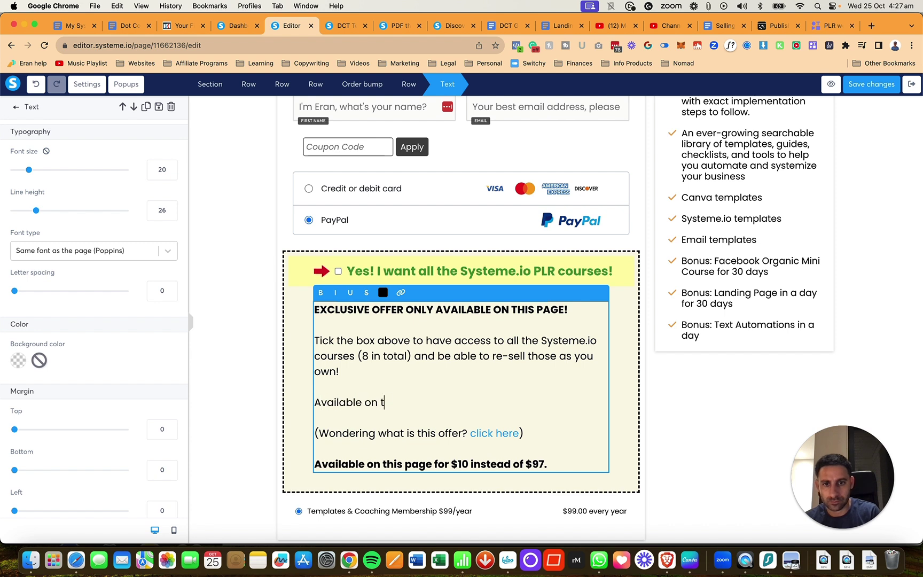
type("his page for $10 ")
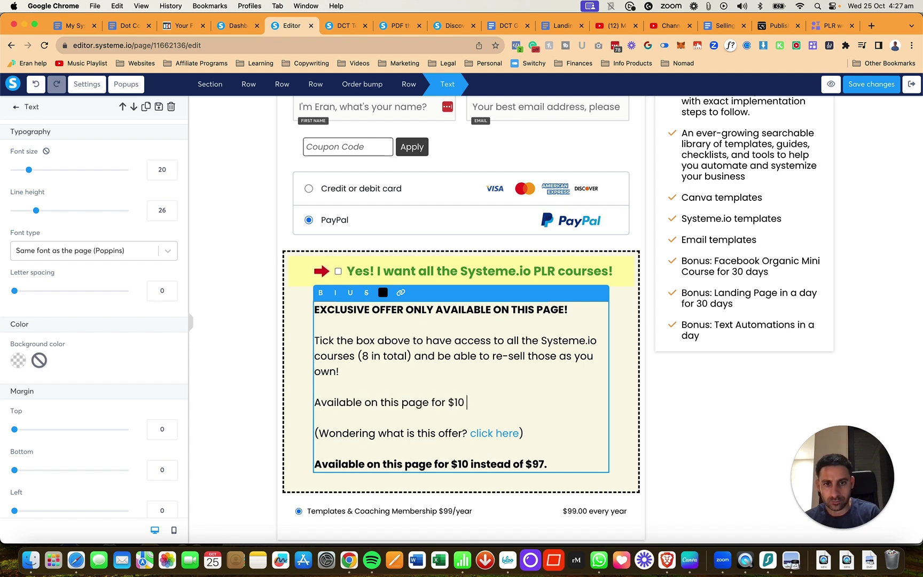
type("instead of $9")
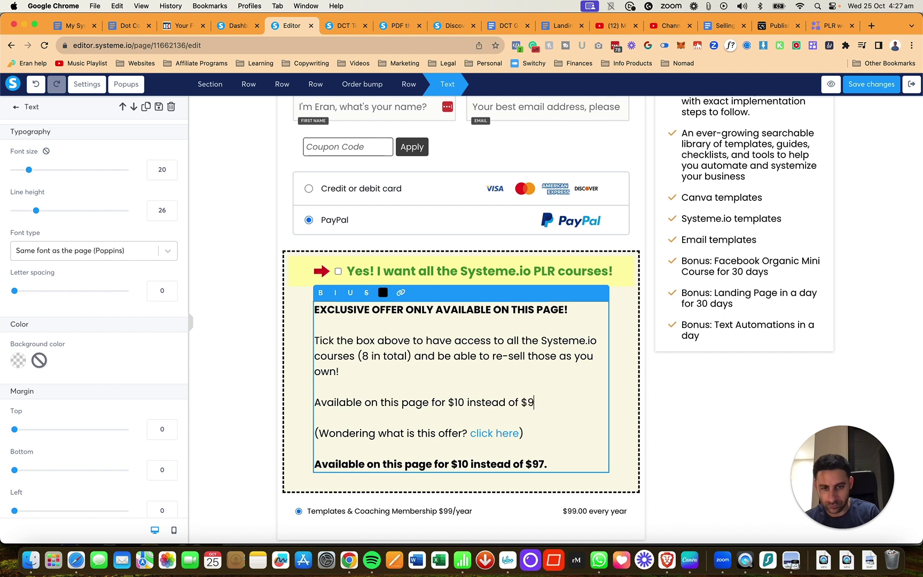
type("7")
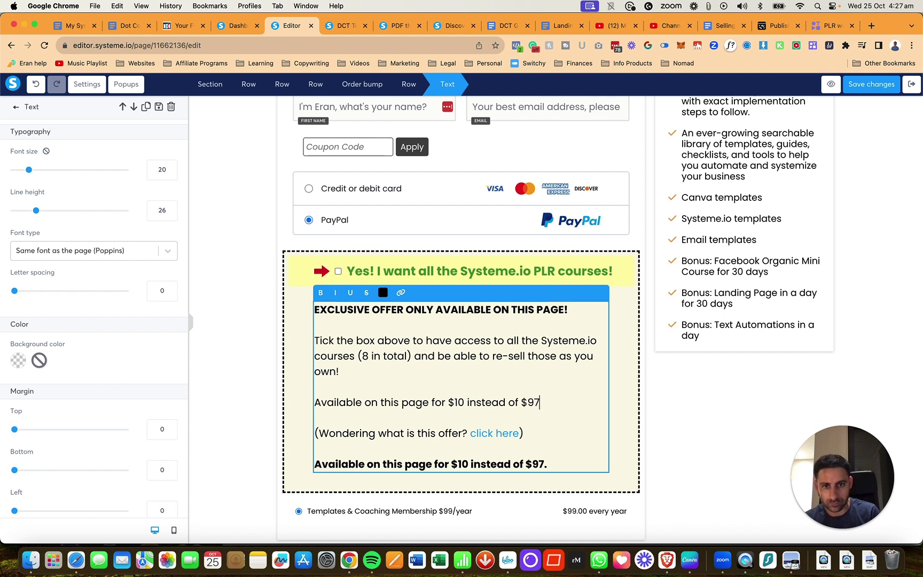
type("!")
key("shift+Up")
key("super+b")
key("Down")
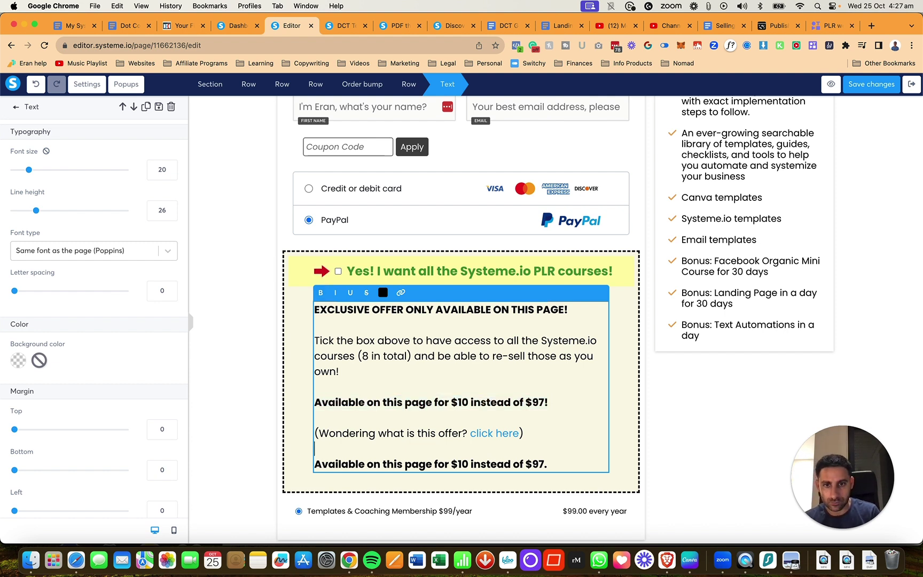
Delete the duplicate price line at the end of the order bump description and save the changes
key("Down")
key("shift+Down")
key("BackSpace")
key("BackSpace")
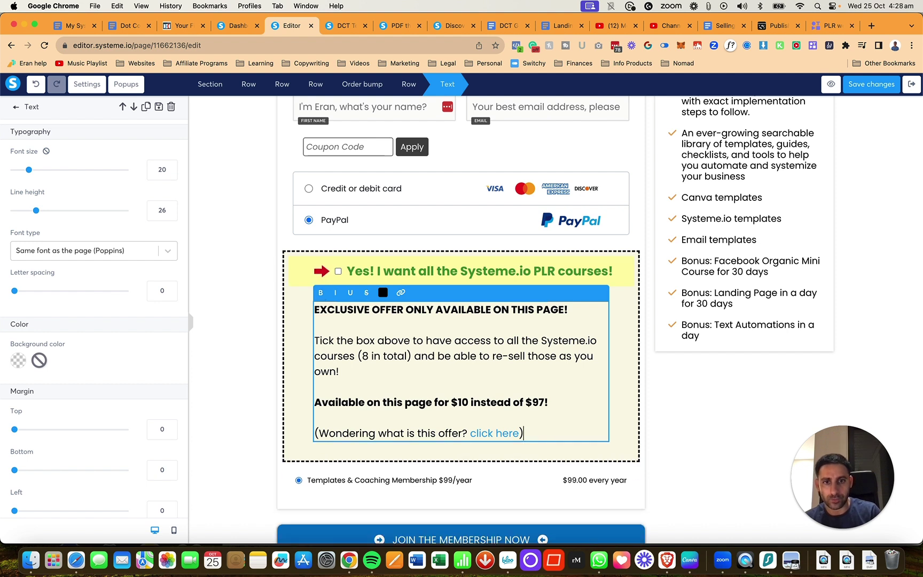
left_click(884, 83)
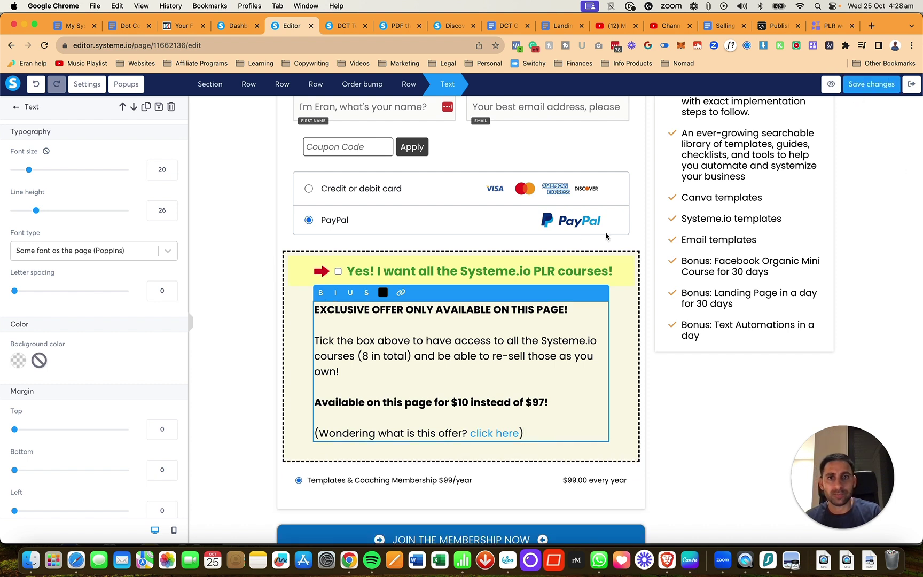
Exit the page editor and remove the "$167 session 1-on-1 (buyer)" tag from the order bump's resources
left_click(912, 85)
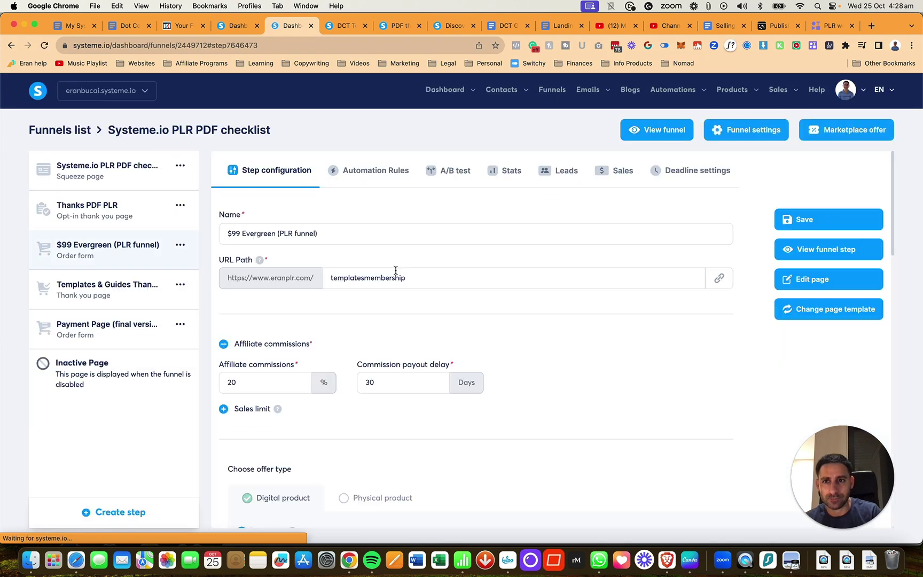
scroll(395, 274, "down", 3)
scroll(395, 274, "down", 15)
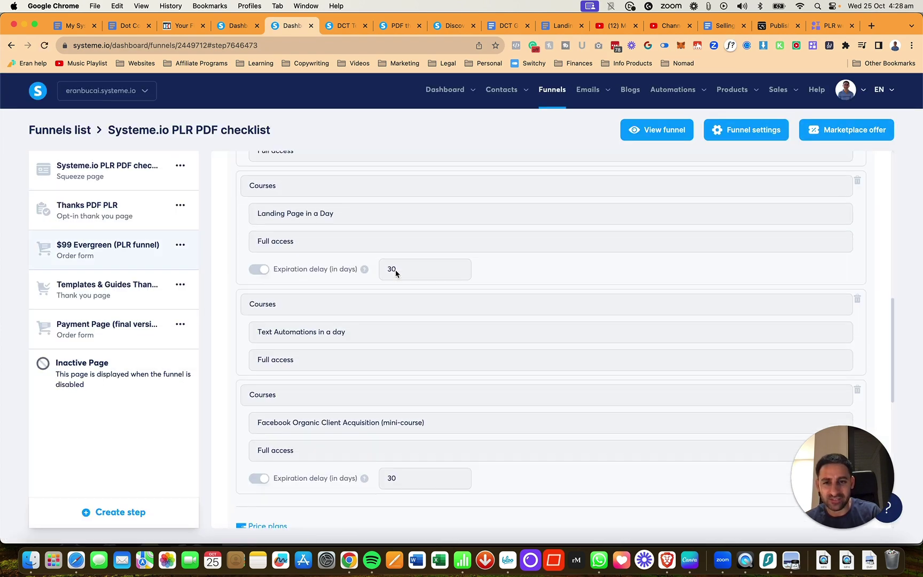
scroll(395, 274, "down", 5)
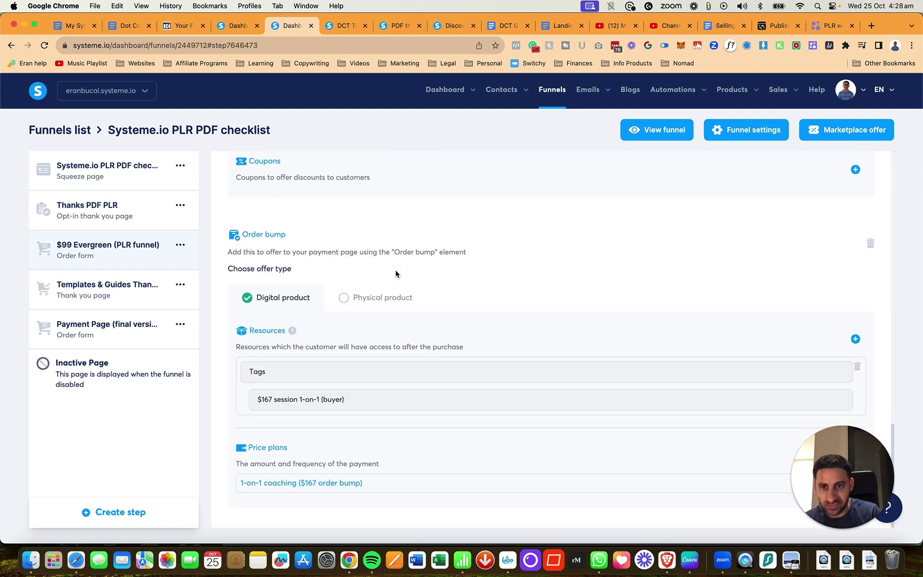
left_click(857, 367)
left_click(414, 344)
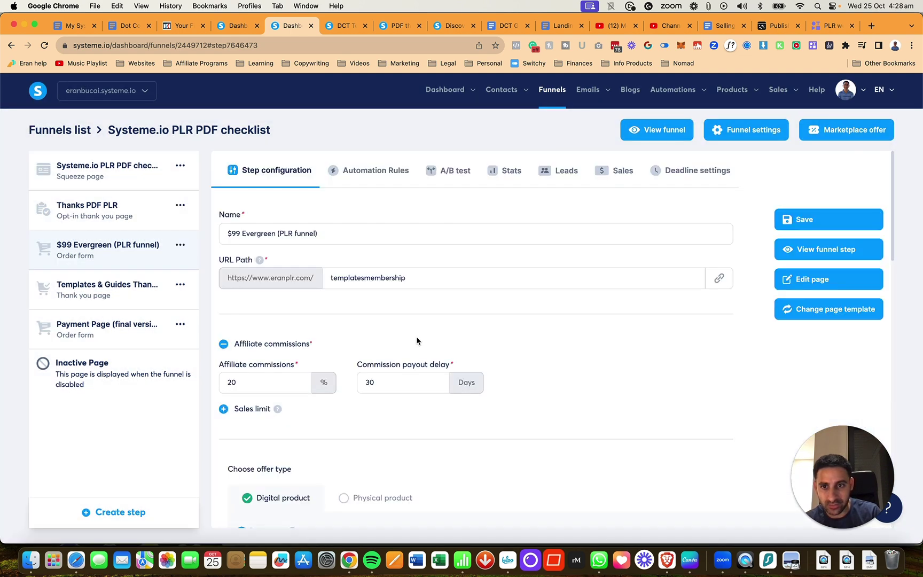
Add the course "Systeme.io PLR package" with full access as the order bump's resource
scroll(480, 361, "down", 10)
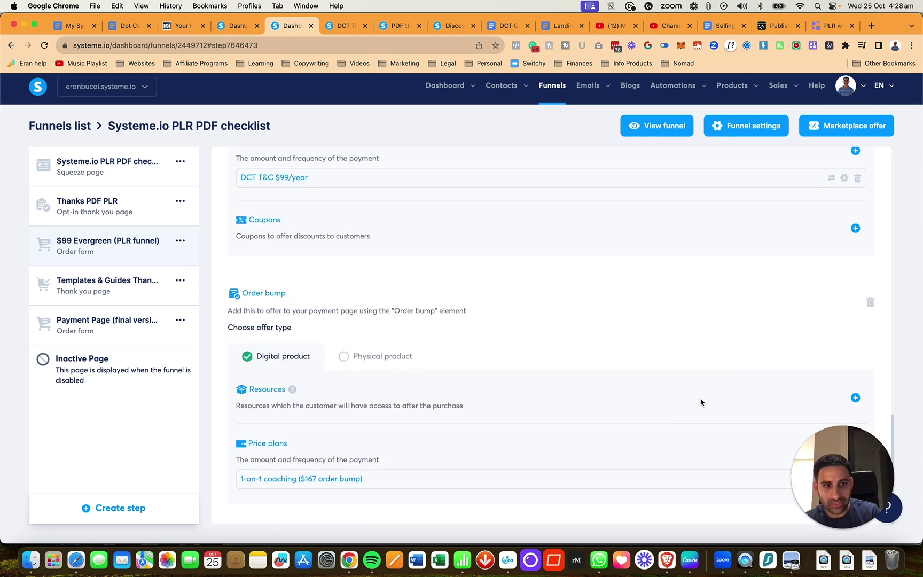
left_click(855, 402)
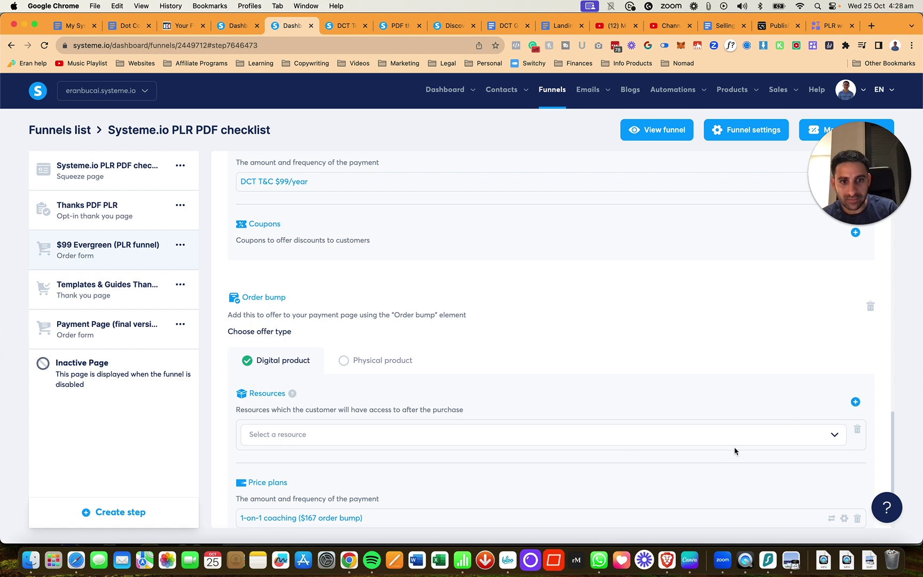
left_click(834, 437)
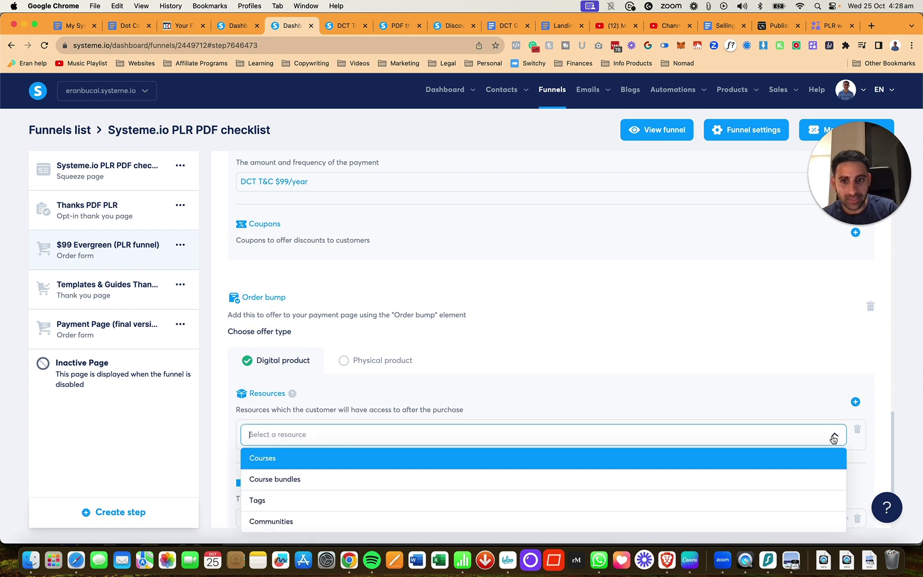
left_click(585, 460)
left_click(835, 464)
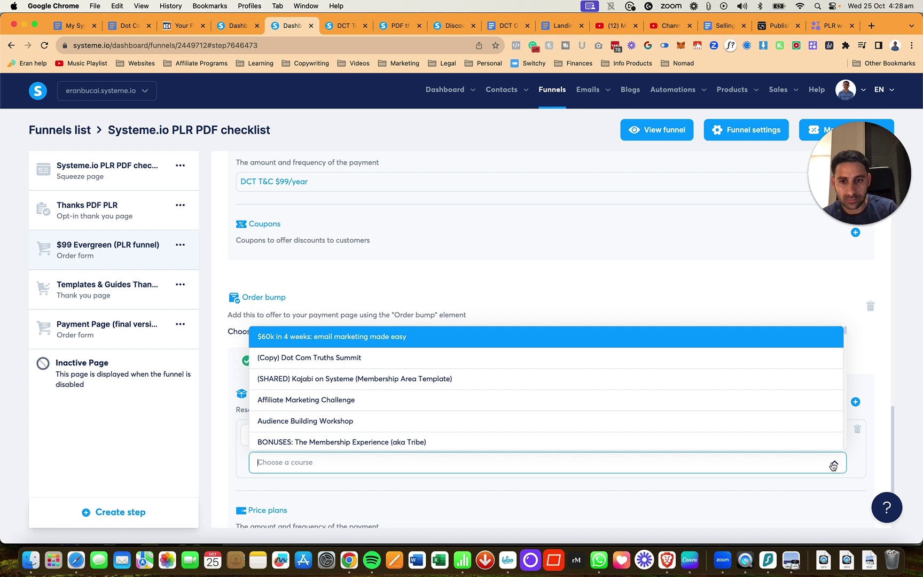
type("plr")
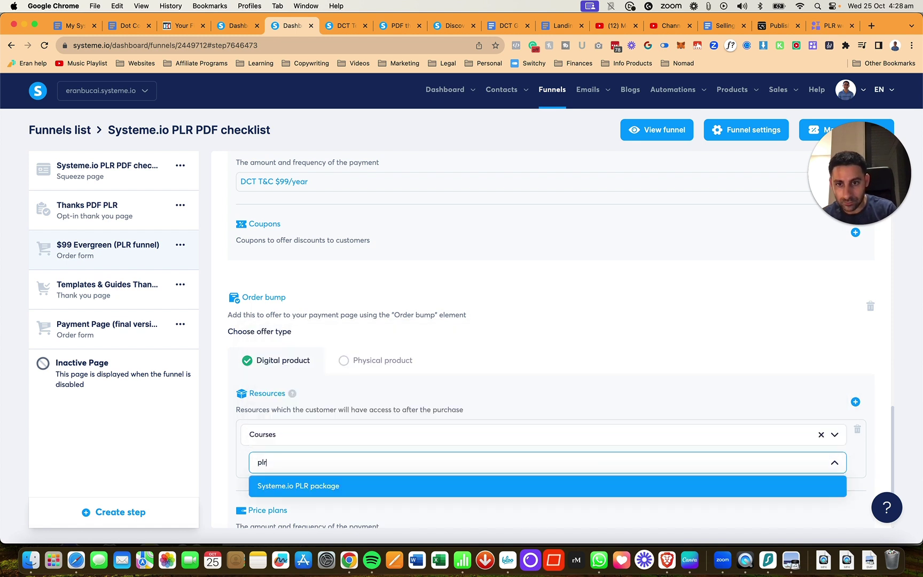
left_click(353, 487)
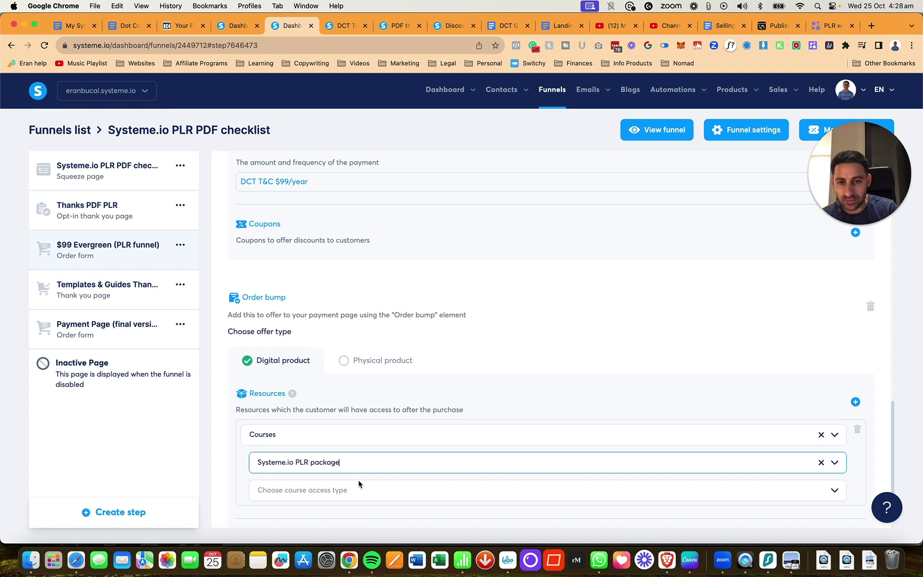
scroll(698, 435, "down", 3)
left_click(834, 408)
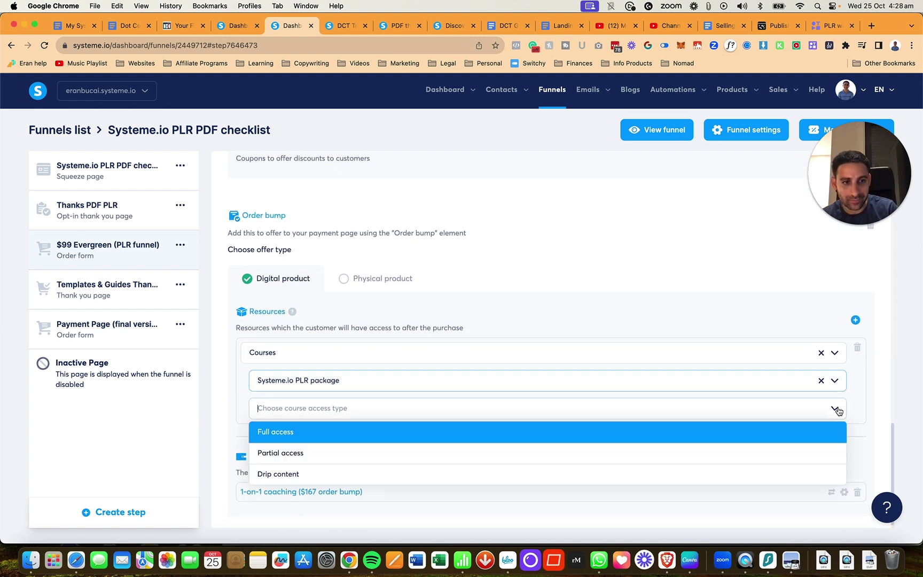
left_click(412, 439)
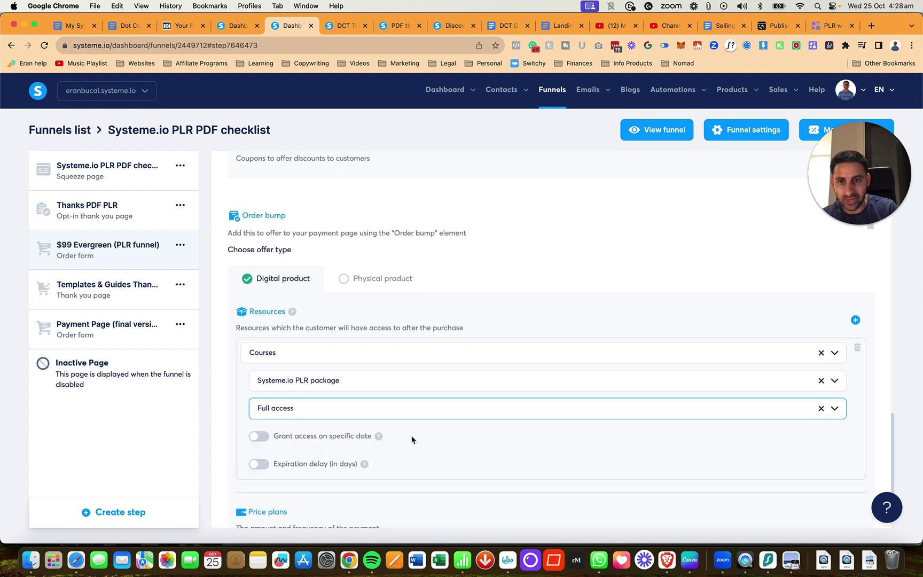
left_click(220, 439)
scroll(220, 440, "down", 2)
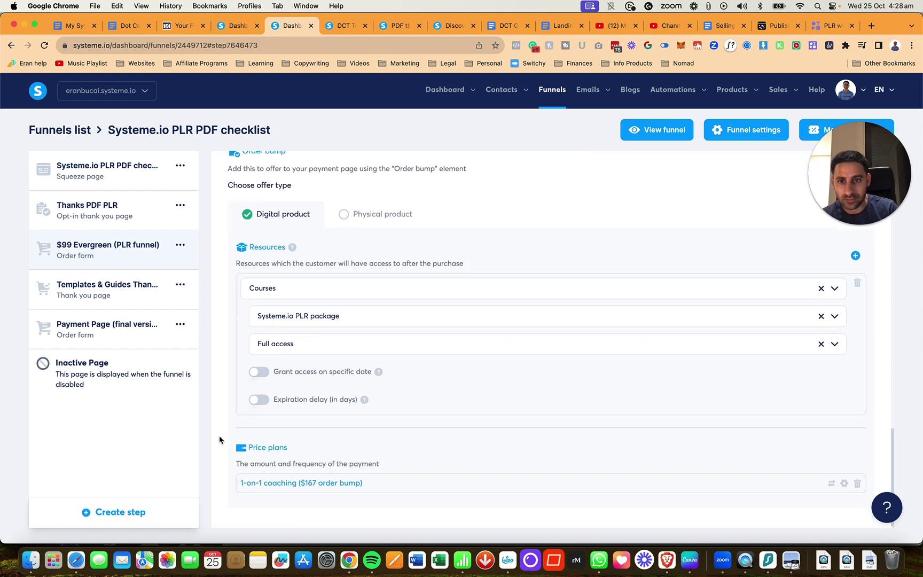
Delete the "1-on-1 coaching ($167 order bump)" price plan from the order bump
left_click(858, 484)
left_click(433, 350)
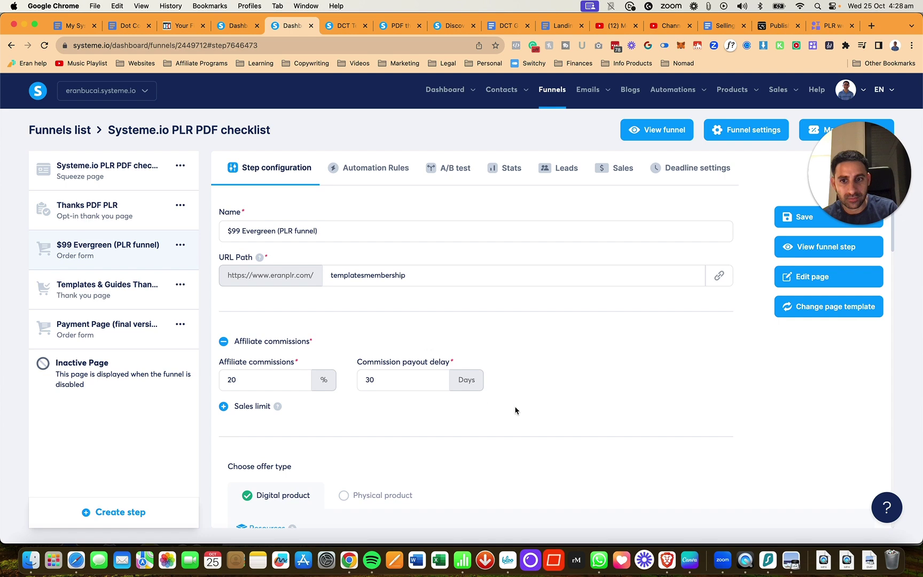
scroll(515, 409, "down", 10)
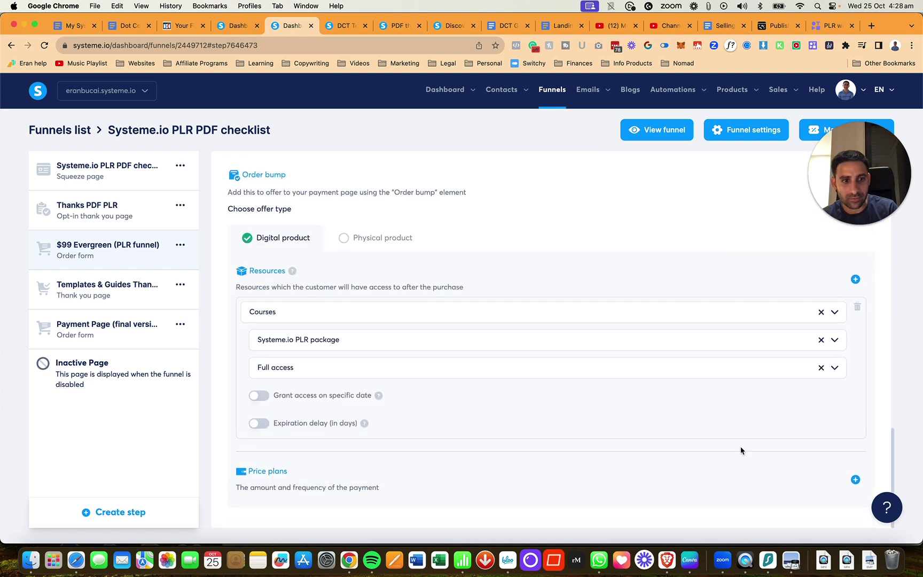
Start a new order bump price plan named "Systeme.io PLR package" on the order form and "Systeme.io PLR package $10 order bump" on the dashboard
left_click(855, 479)
scroll(299, 446, "down", 3)
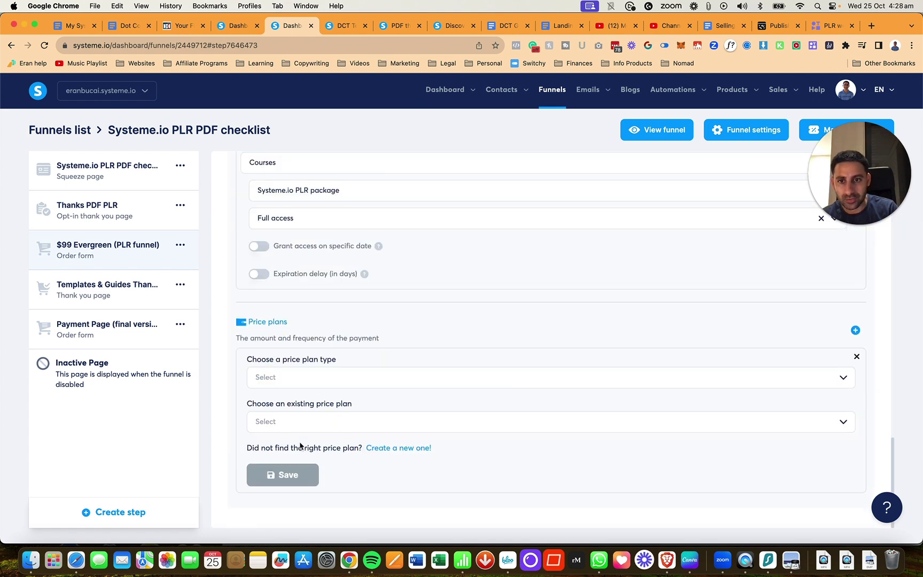
left_click(409, 454)
left_click(317, 378)
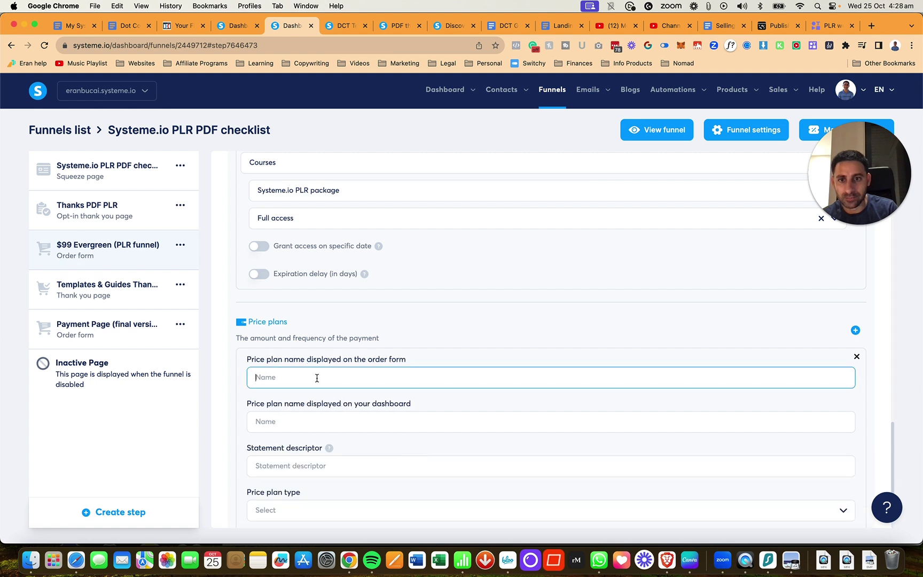
type("Systeme.io PLR pac")
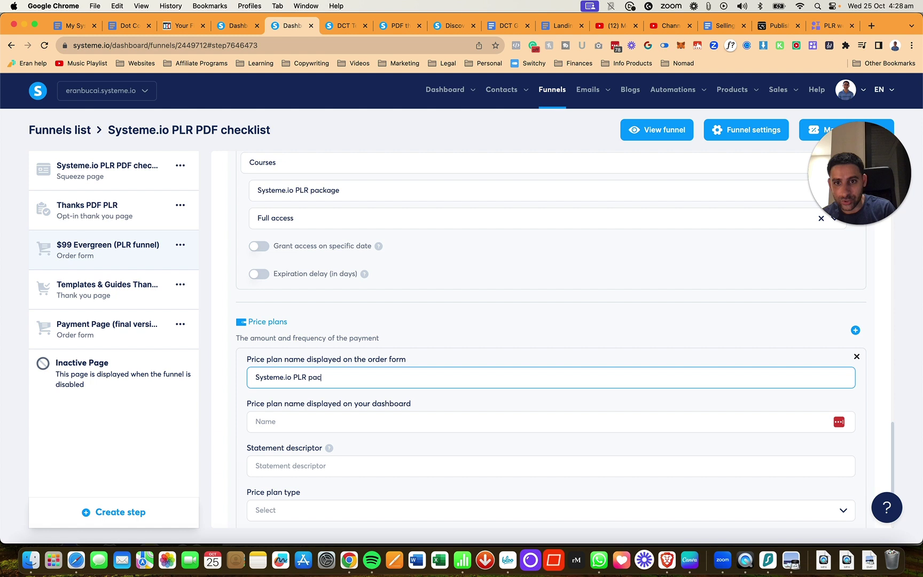
type("kage")
key("super+a")
key("super+c")
key("Tab")
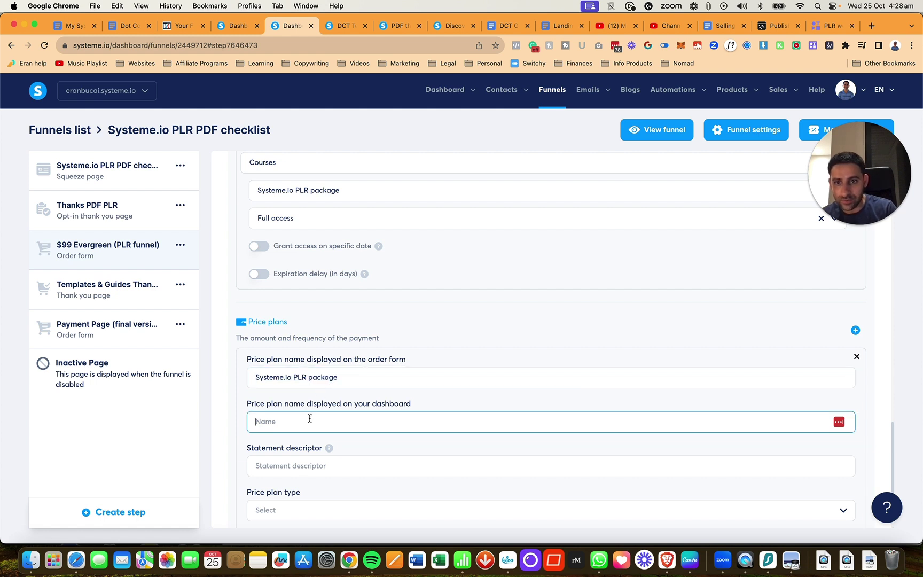
key("super+v")
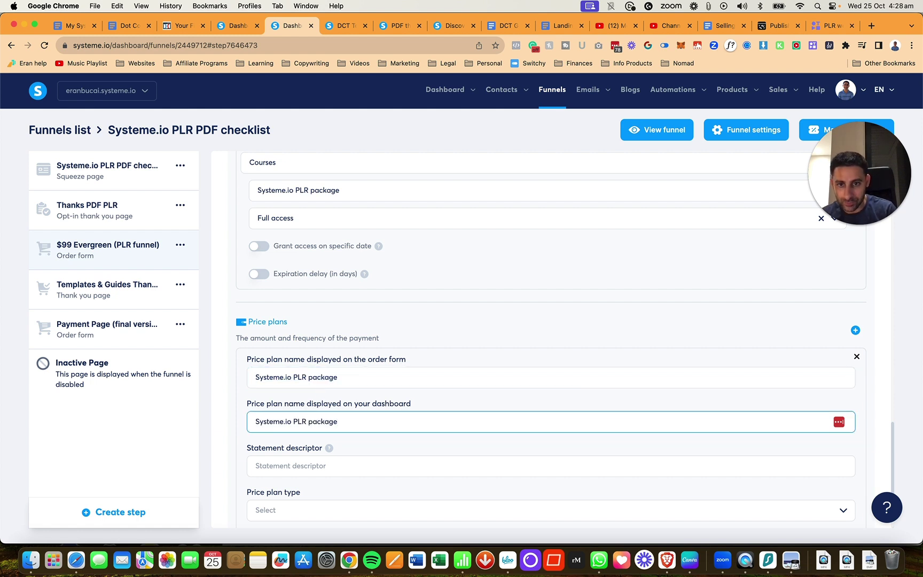
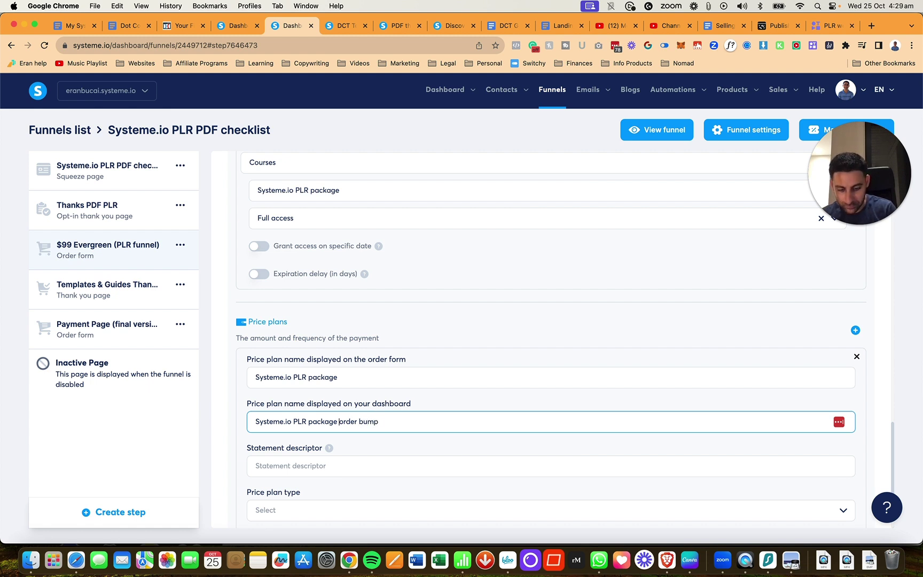
type("$10")
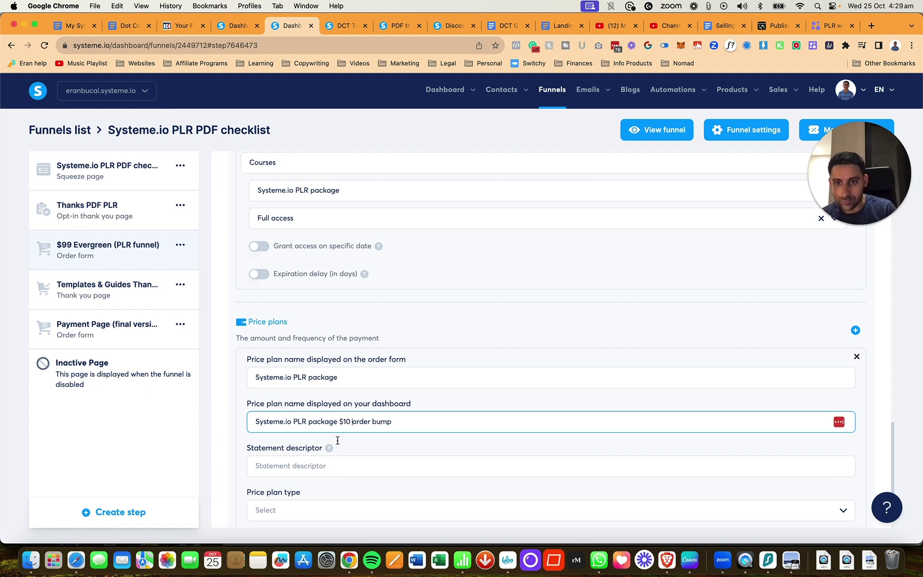
Give the price plan the statement descriptor "SIO PLR package" and a one-time payment of 10 USD, and save it
left_click(322, 466)
type("SIO PLR package")
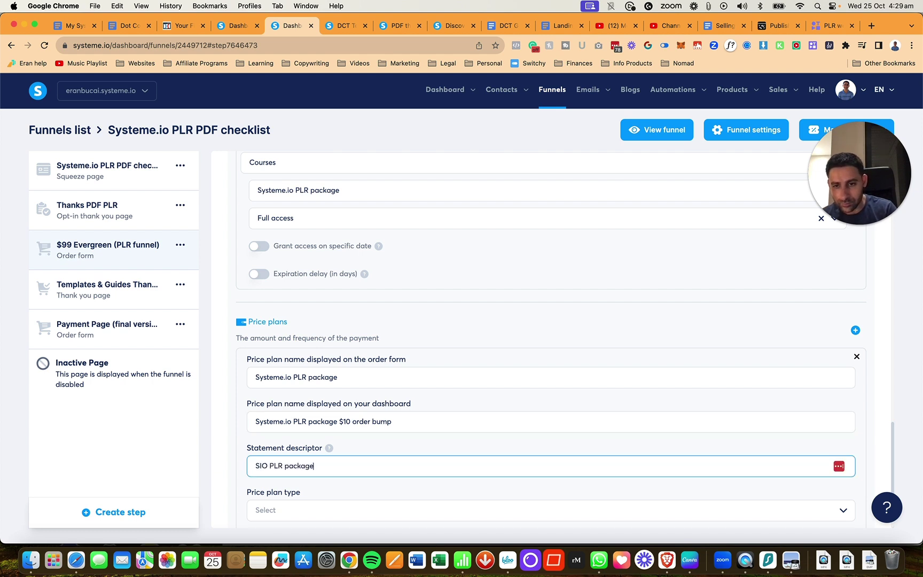
scroll(322, 470, "down", 2)
left_click(319, 446)
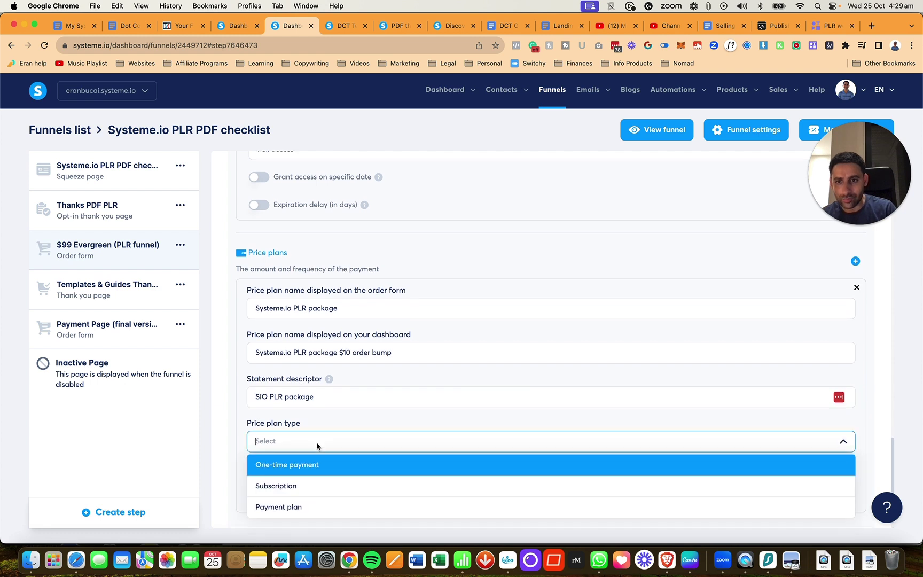
left_click(301, 472)
left_click(258, 484)
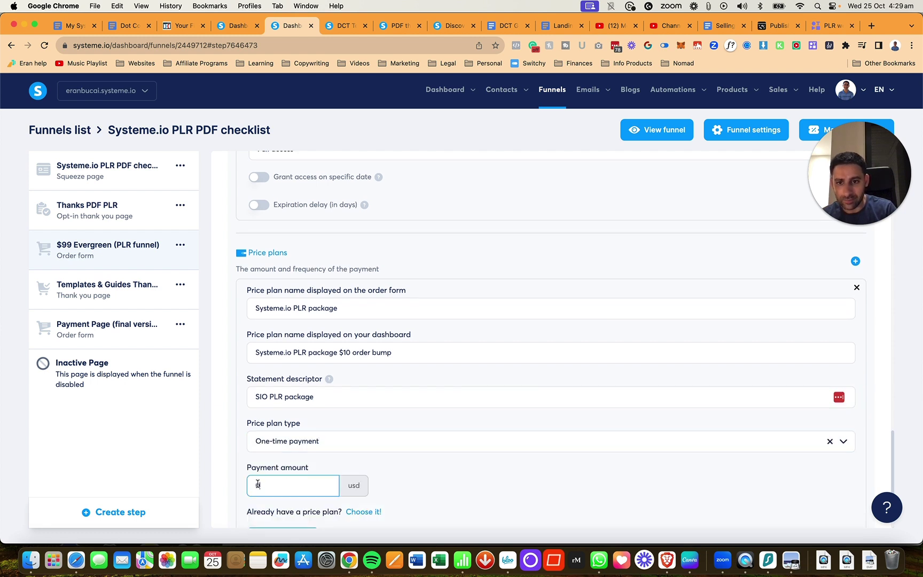
type("10")
scroll(446, 480, "down", 2)
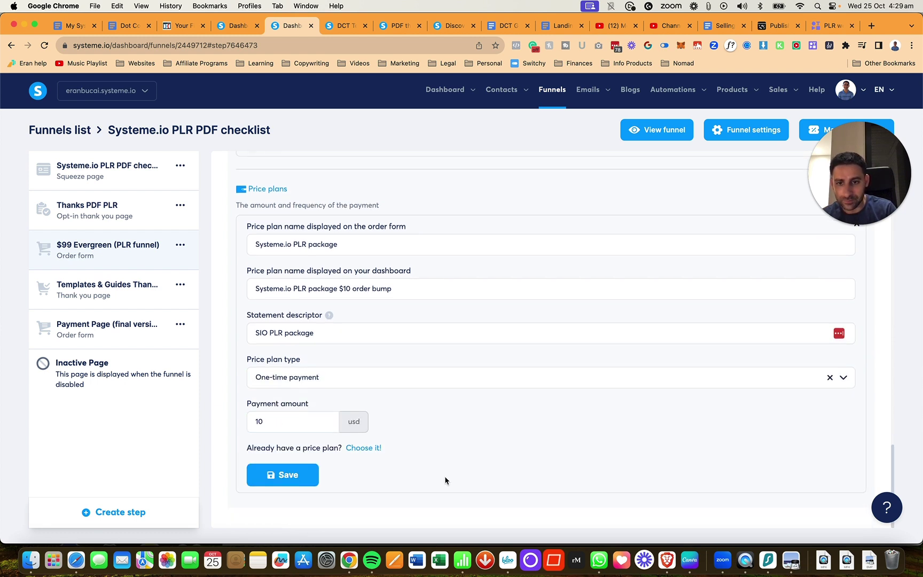
left_click(289, 475)
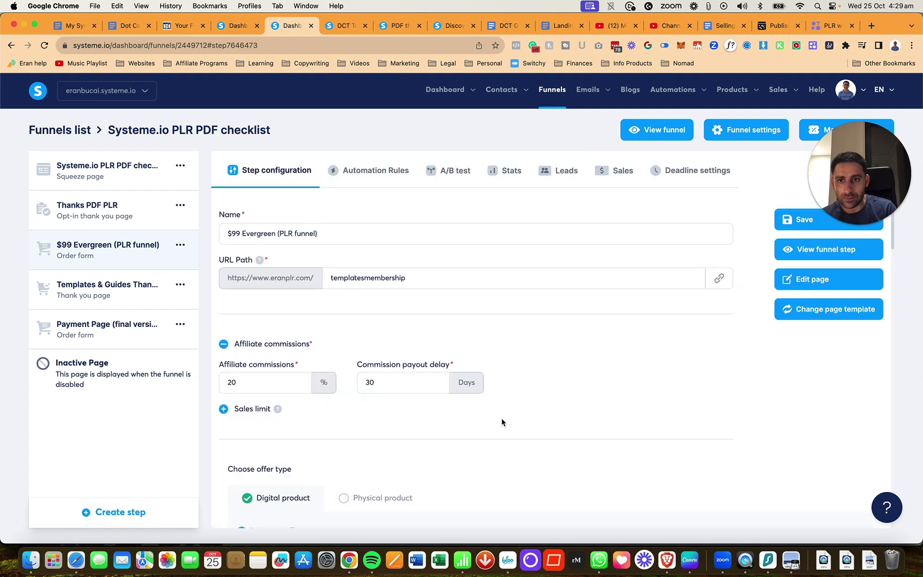
Check the new price plan's details in the order bump and save the order form's step configuration
scroll(536, 426, "down", 15)
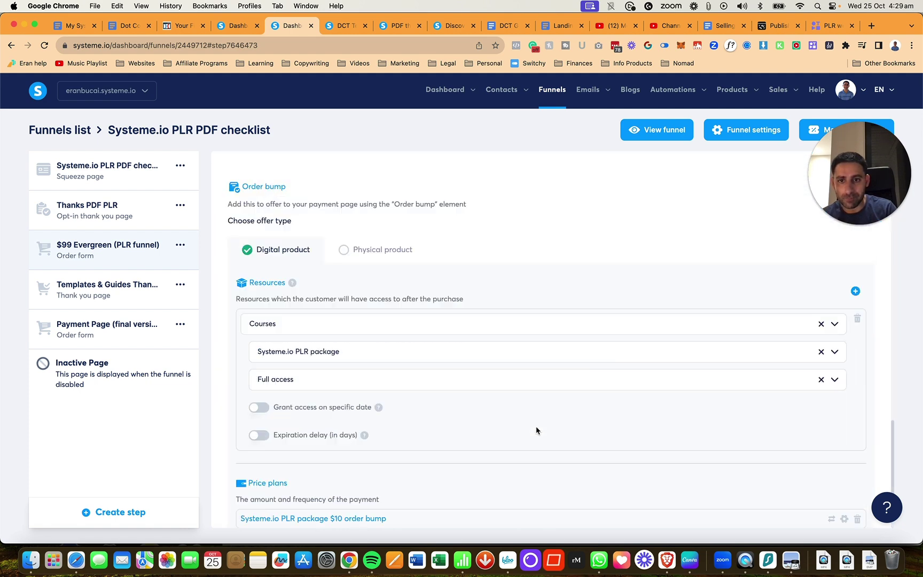
scroll(535, 430, "down", 1)
mouse_move(358, 482)
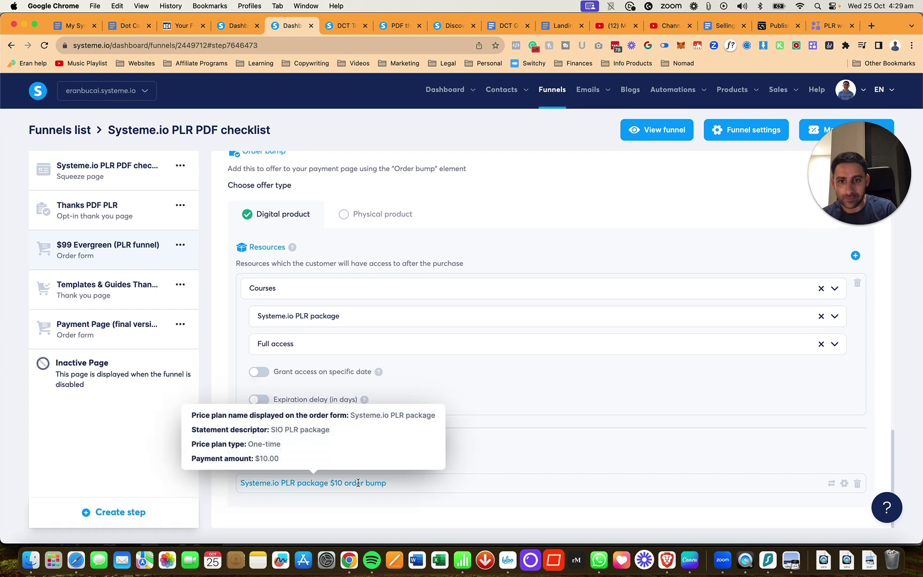
scroll(600, 421, "up", 6)
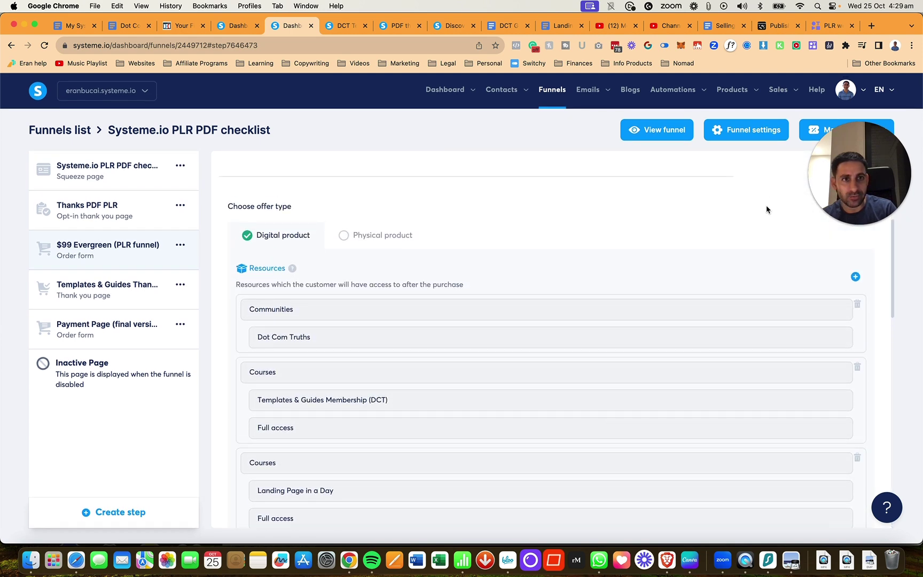
scroll(655, 239, "up", 5)
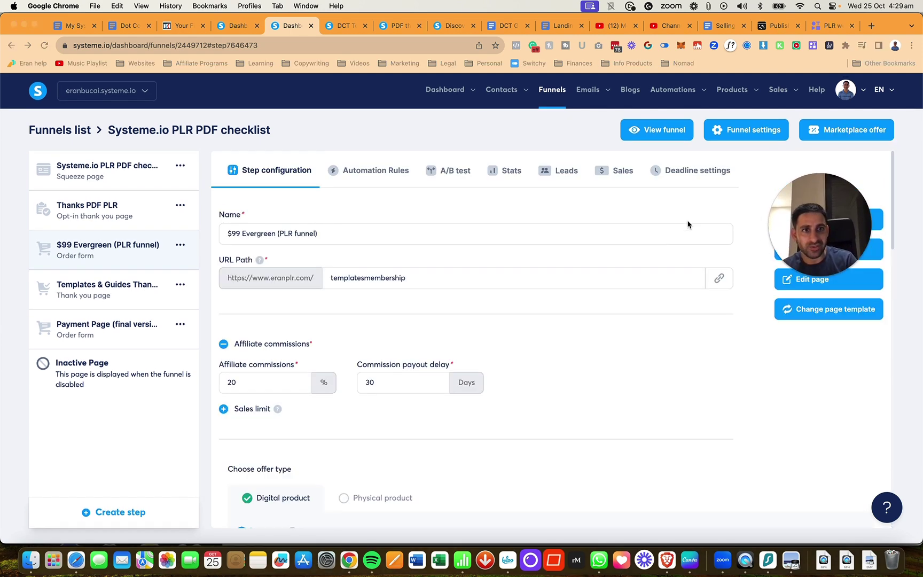
left_click(804, 219)
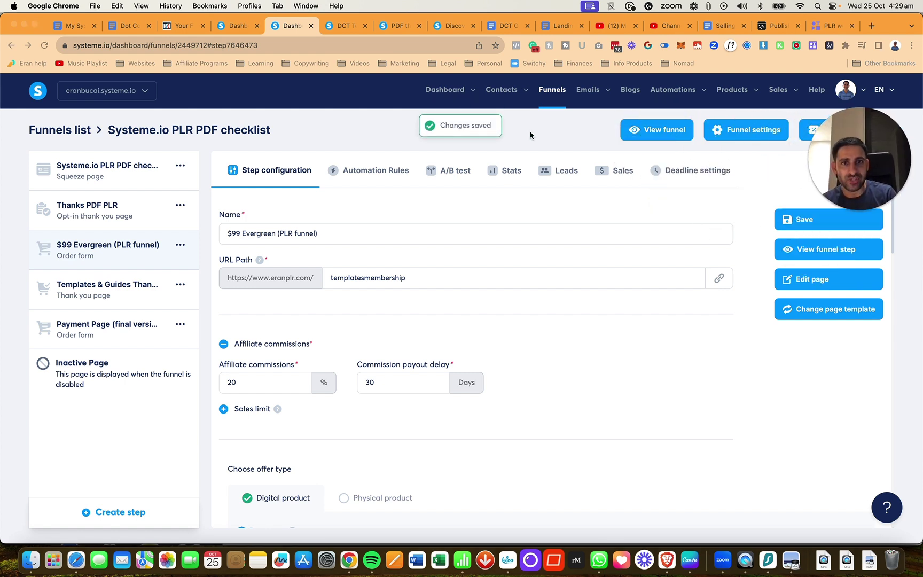
Create a contact tag named "SIO PLR package (buyer)" in the account's tag list
mouse_move(523, 94)
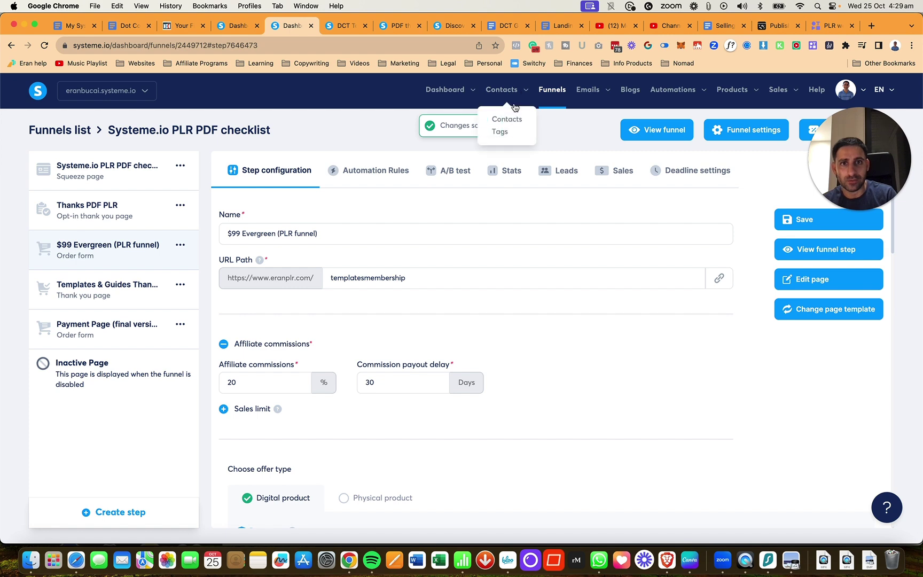
left_click(497, 133)
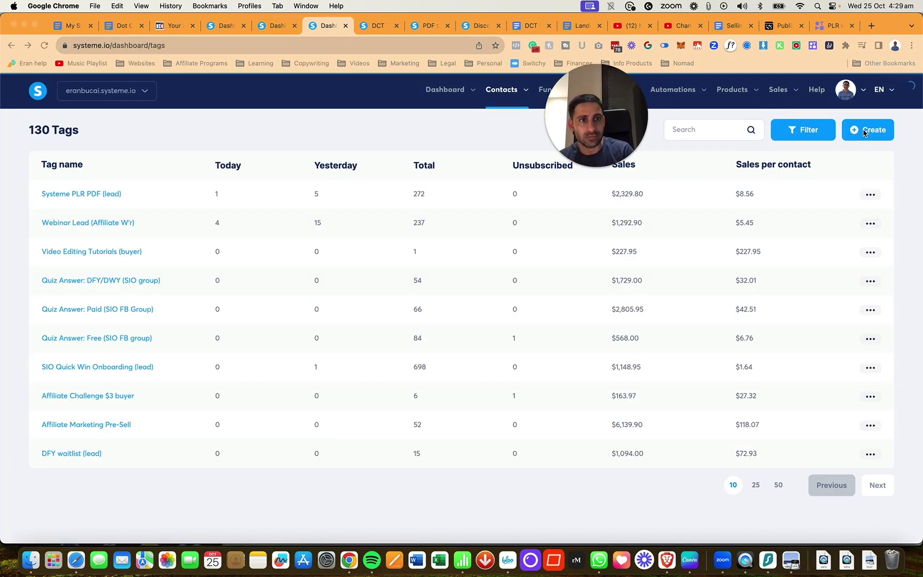
left_click(860, 133)
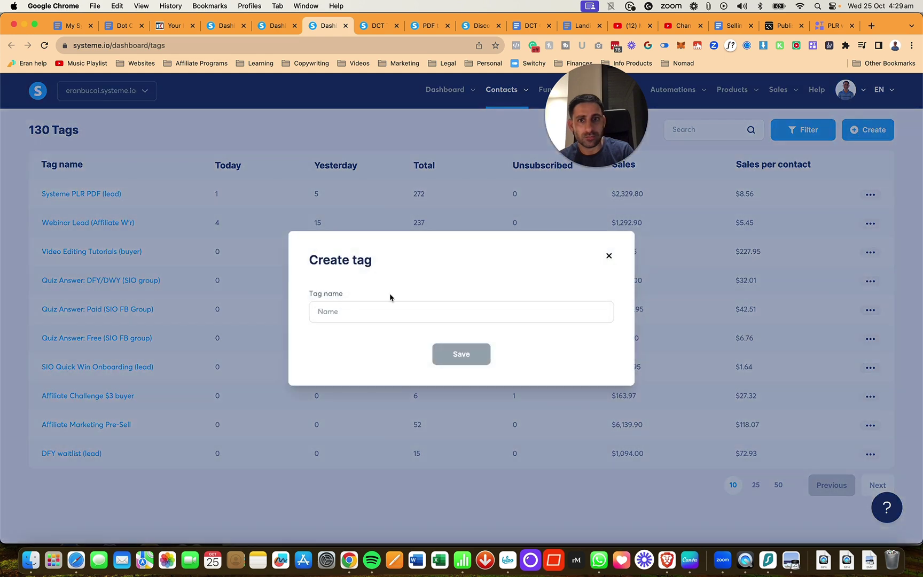
left_click(346, 311)
type("SIO PLR package buy")
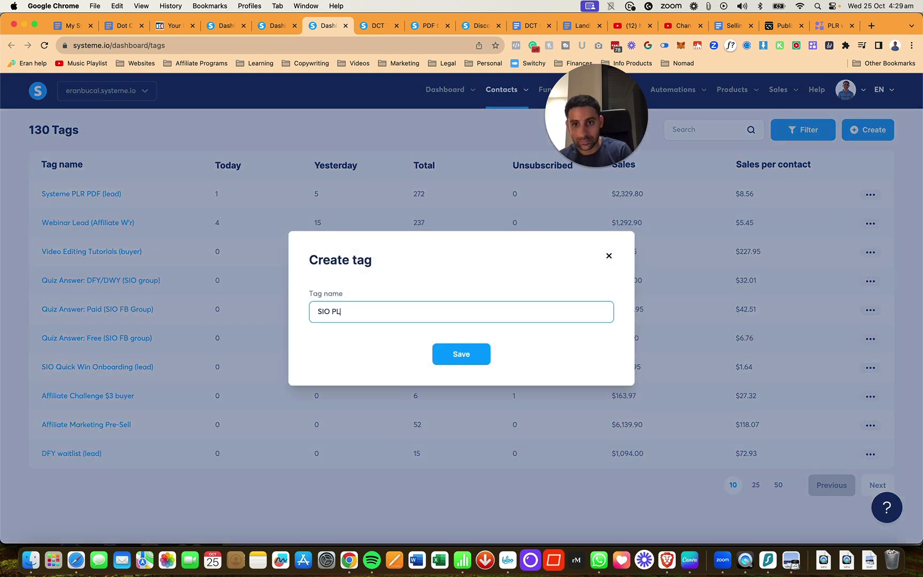
key("BackSpace")
key("BackSpace")
key("BackSpace")
type("(buyer)")
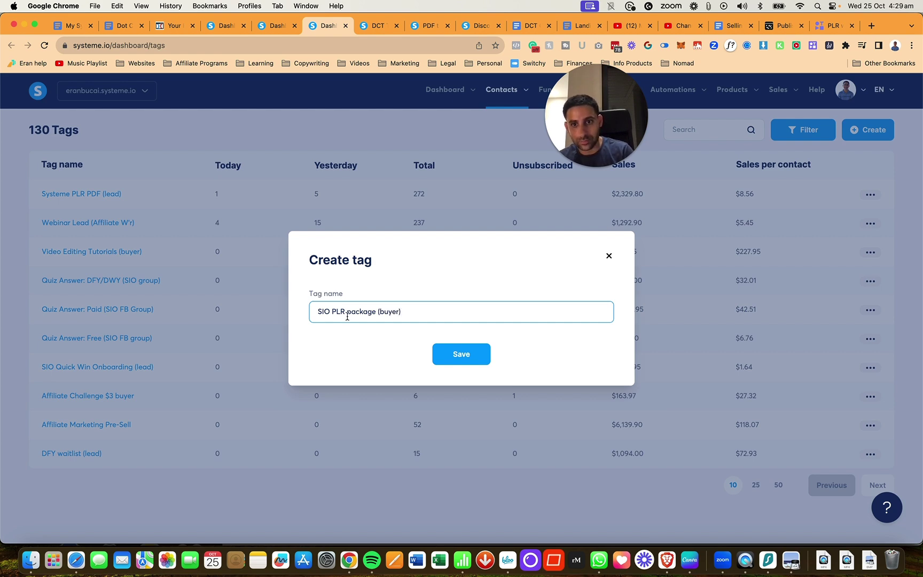
left_click(448, 356)
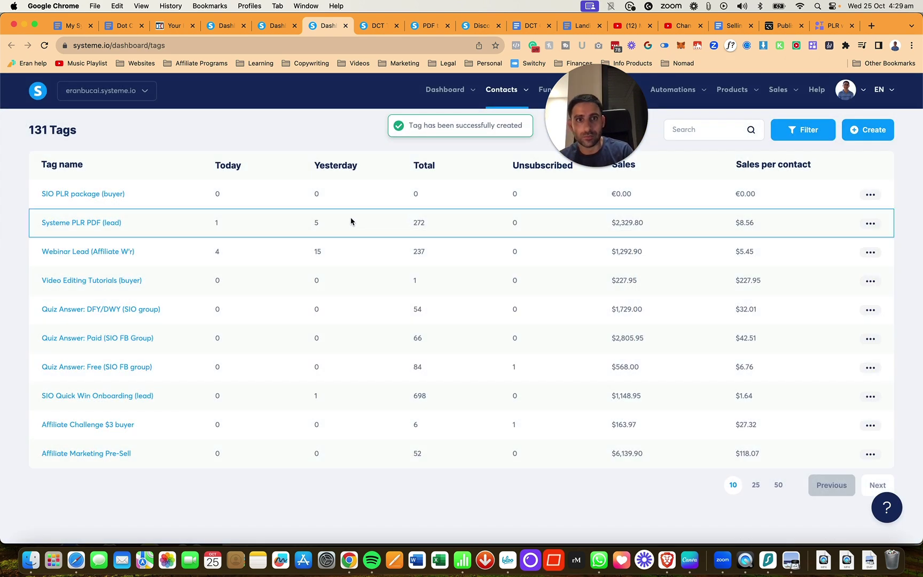
Add the tag "SIO PLR package (buyer)" to the order bump's resources on the order form step and save the configuration
left_click(272, 26)
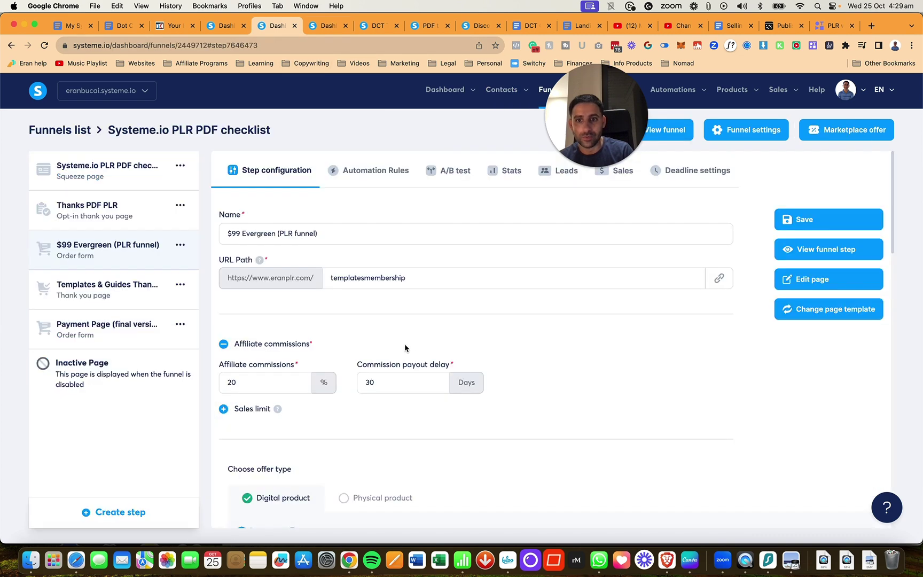
scroll(404, 343, "down", 15)
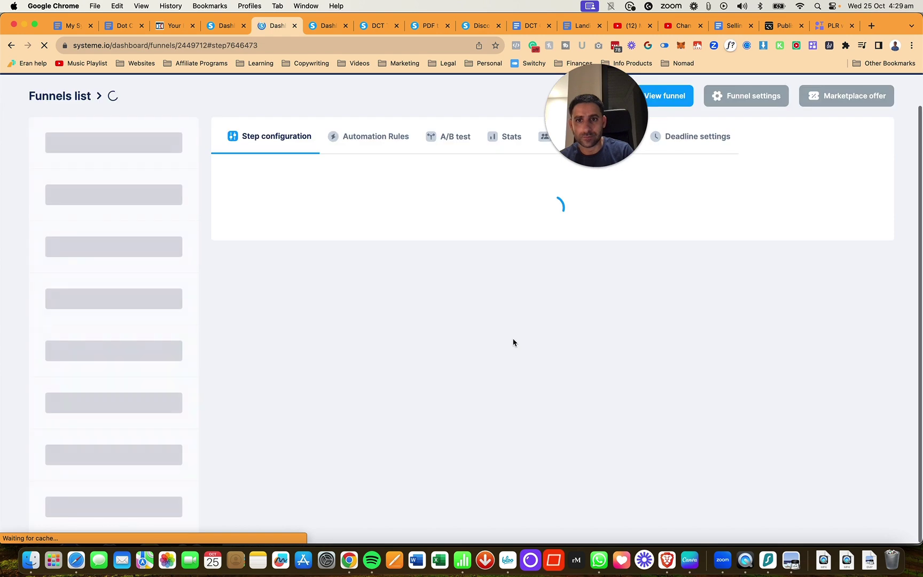
scroll(513, 343, "down", 10)
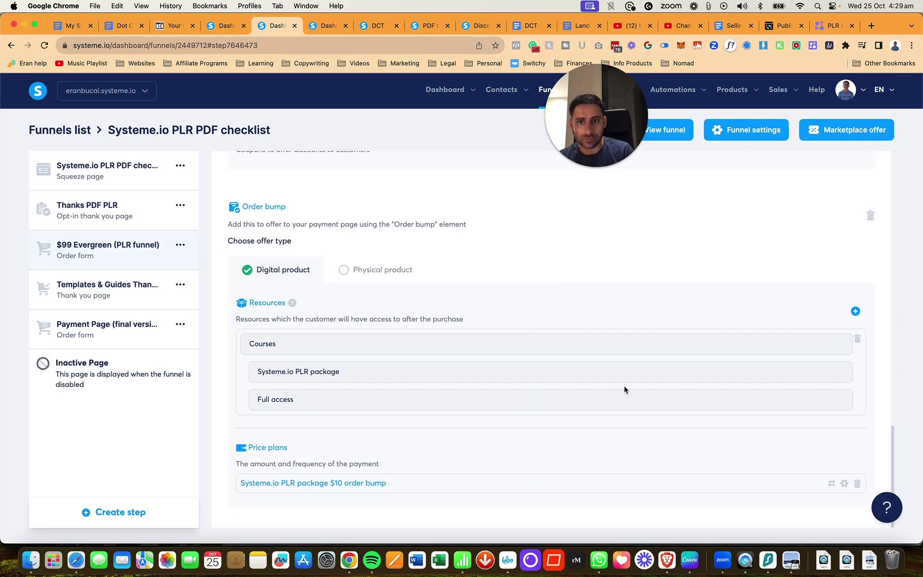
left_click(855, 312)
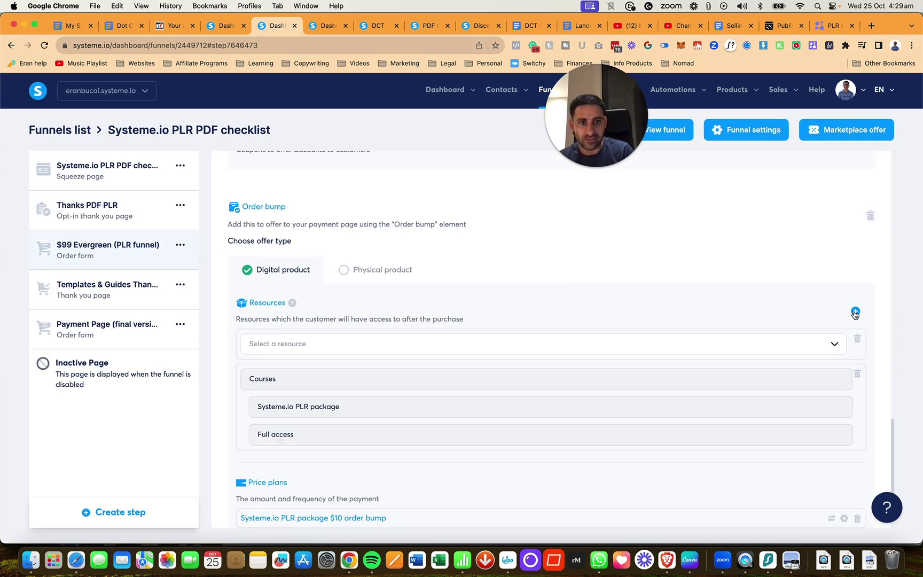
left_click(832, 345)
left_click(433, 406)
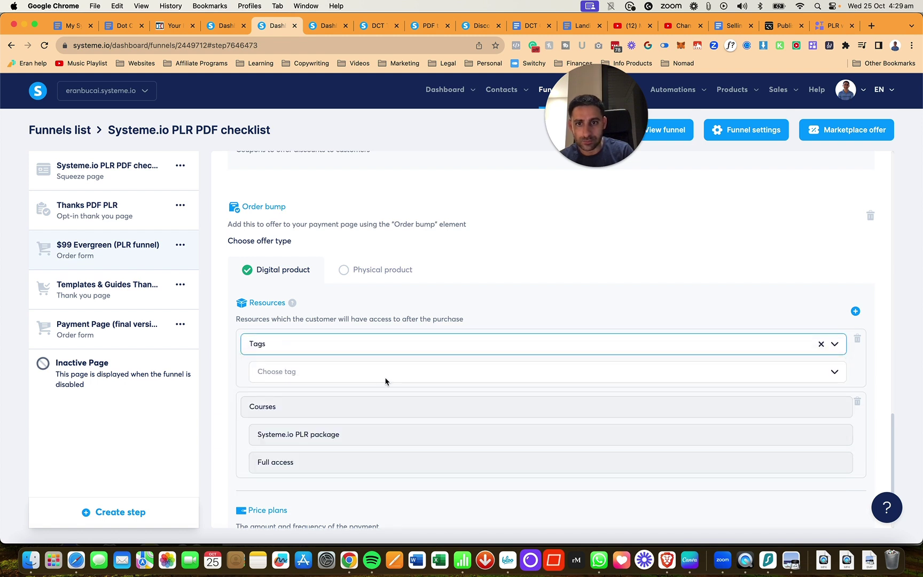
left_click(831, 371)
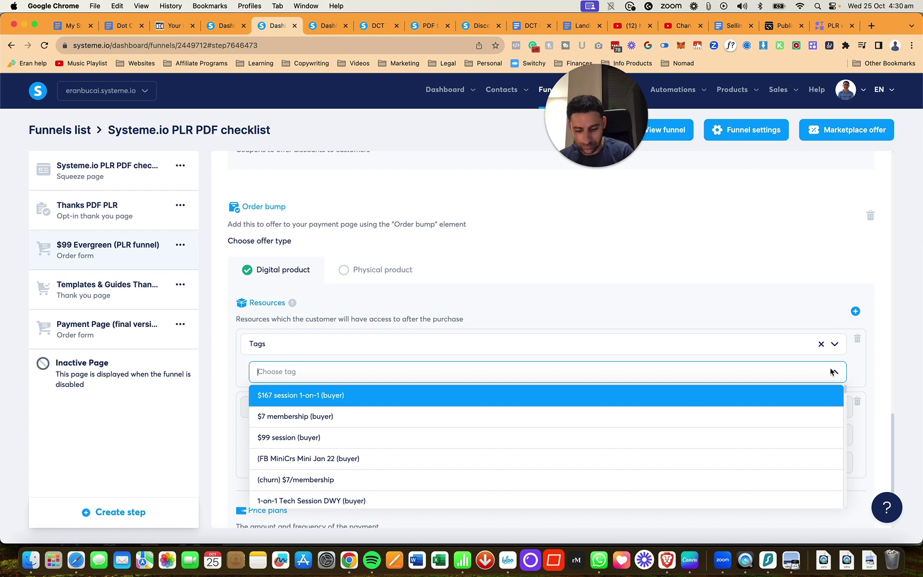
type("plr")
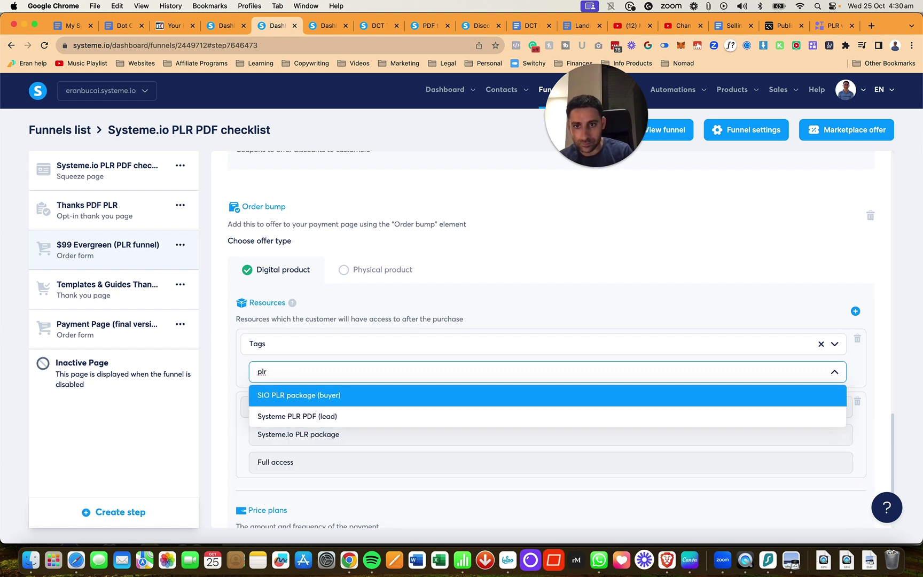
key("Return")
scroll(829, 357, "up", 10)
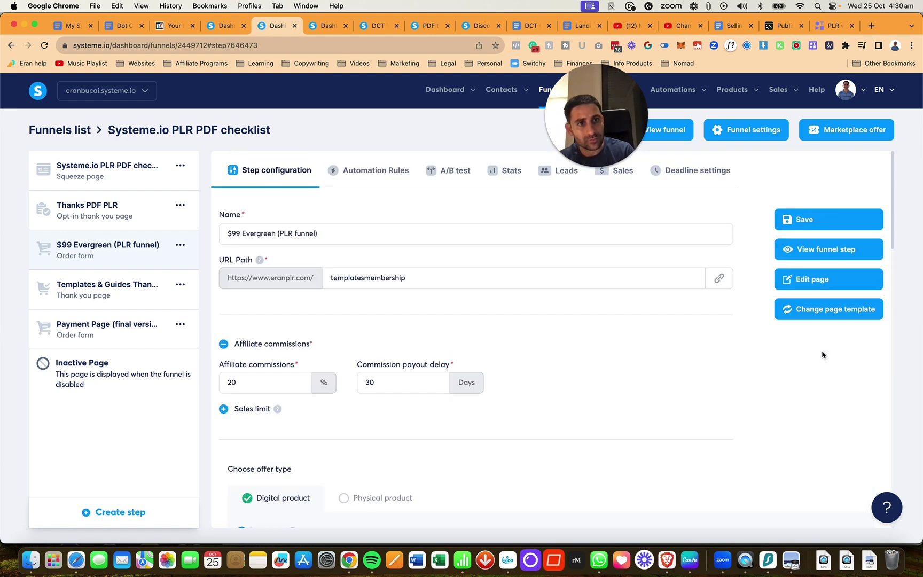
left_click(791, 219)
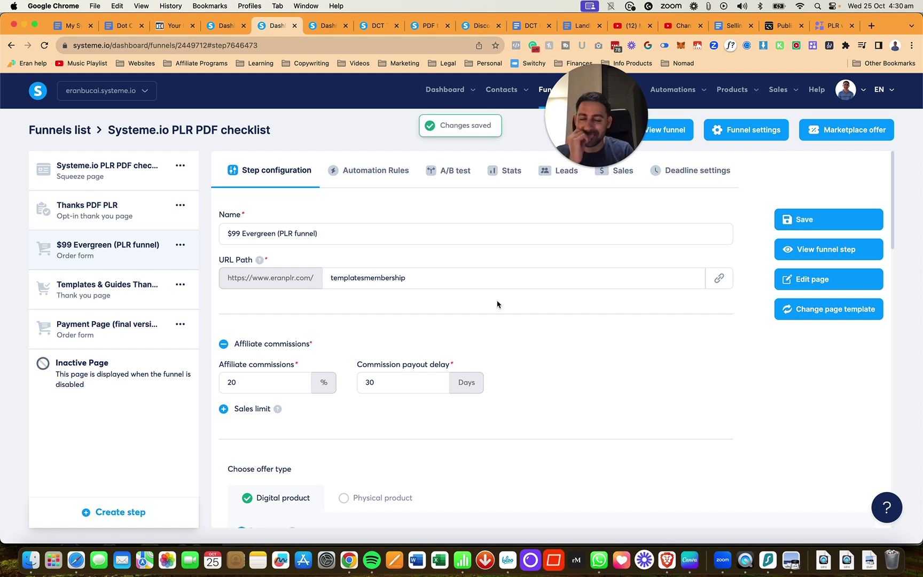
Open the marketplace vendor page in a new browser tab and view the "Templates & Guides Membership (Dot Com Truths)" offer
left_click(274, 378)
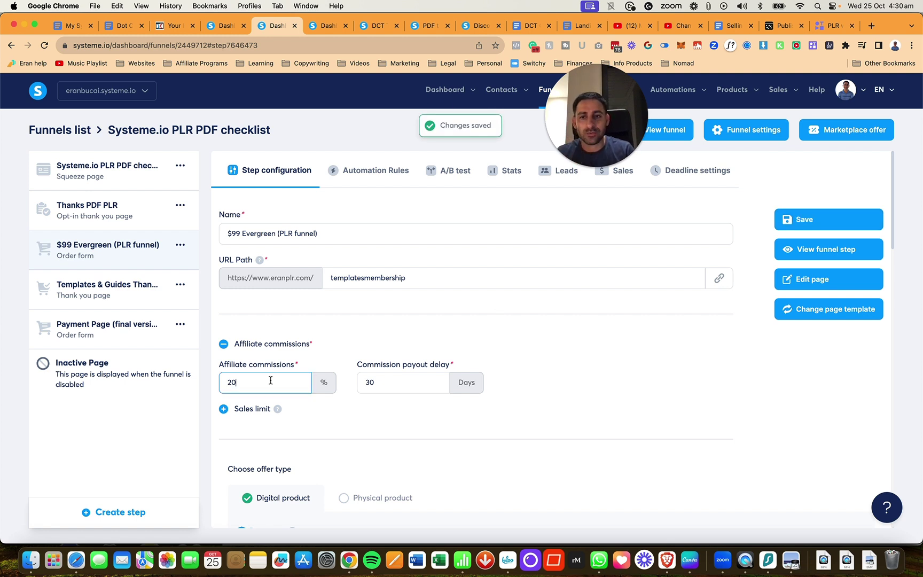
left_click(585, 390)
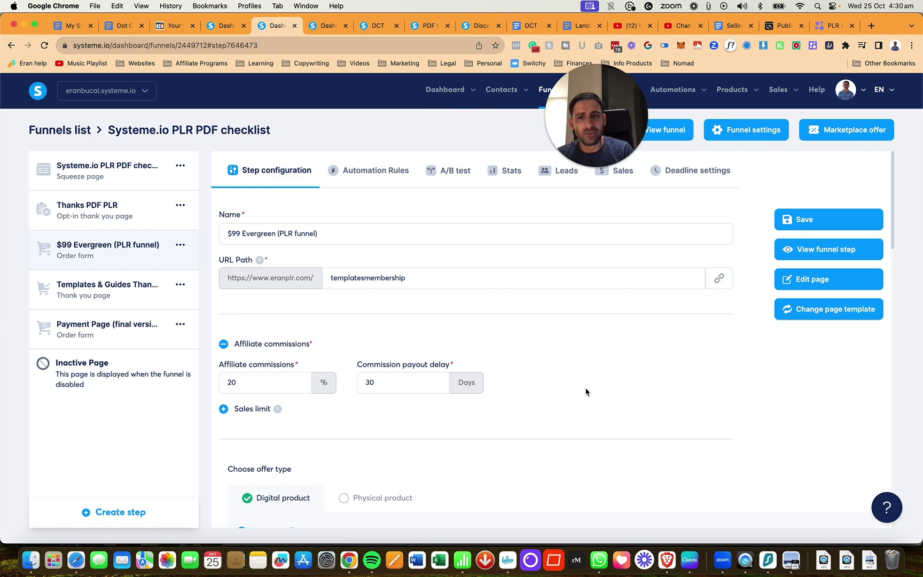
left_click(871, 27)
type("sys")
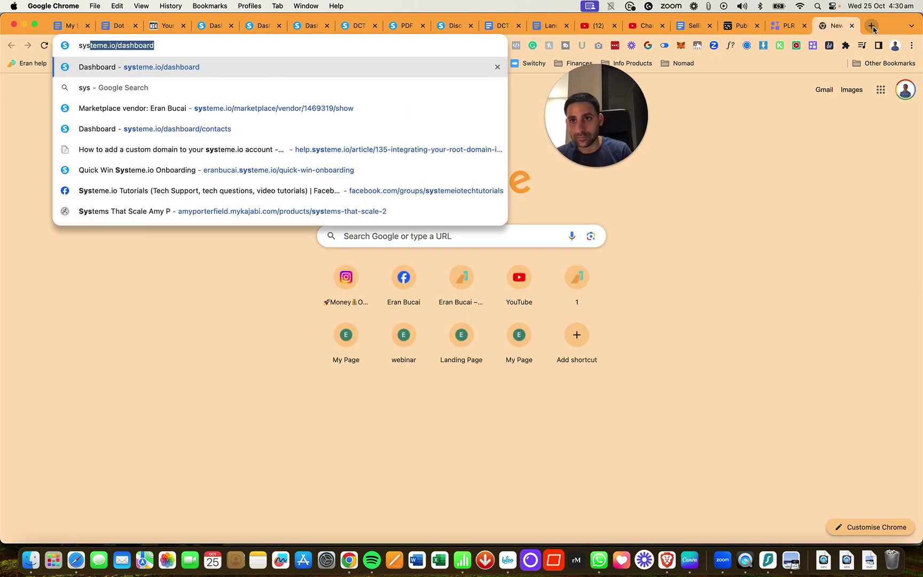
key("Down")
key("Down")
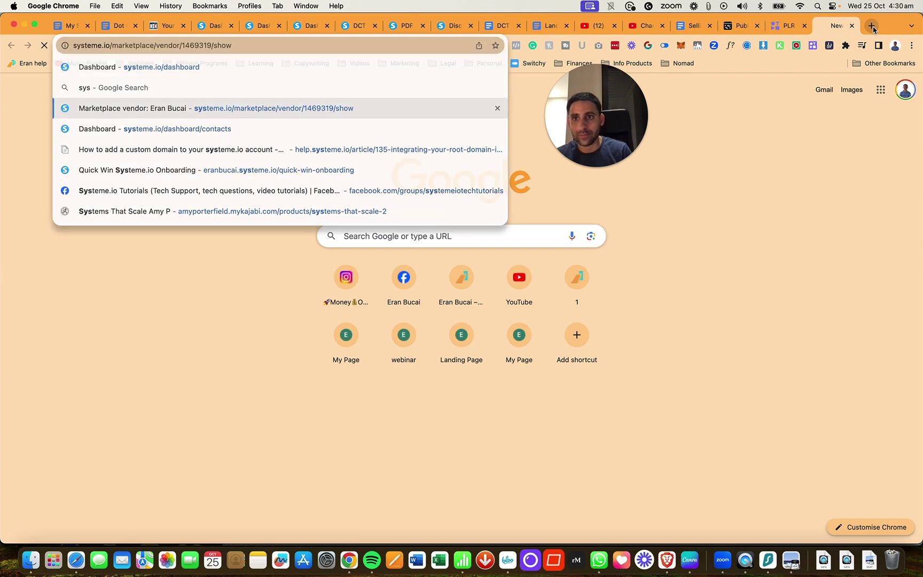
key("Return")
scroll(372, 422, "down", 5)
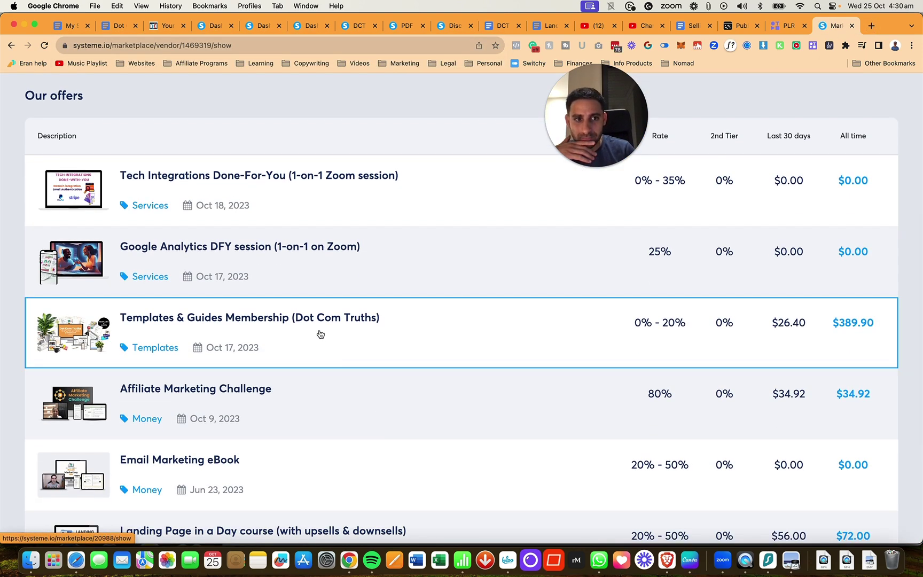
left_click(320, 334)
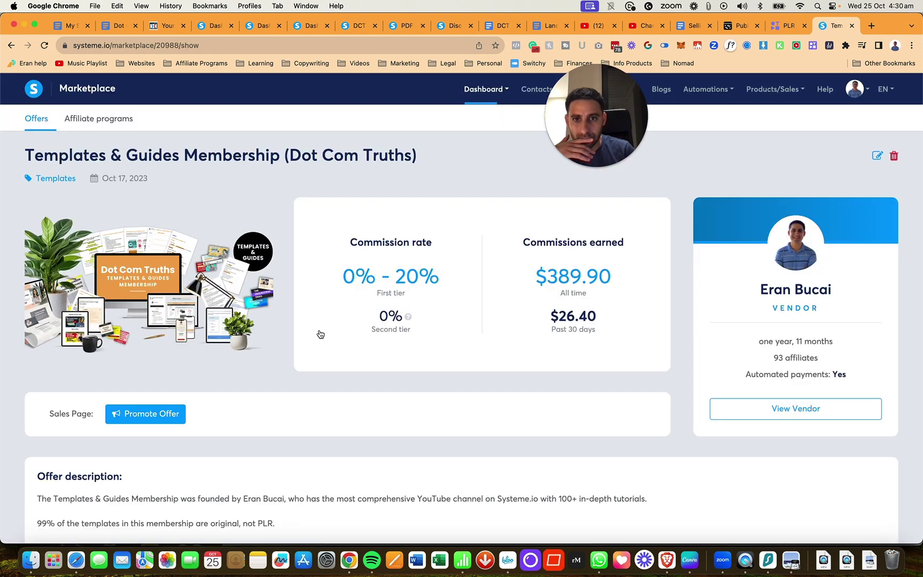
Examine the membership offer's first-tier commission rate and read through its offer description
left_click_drag(397, 277, 425, 276)
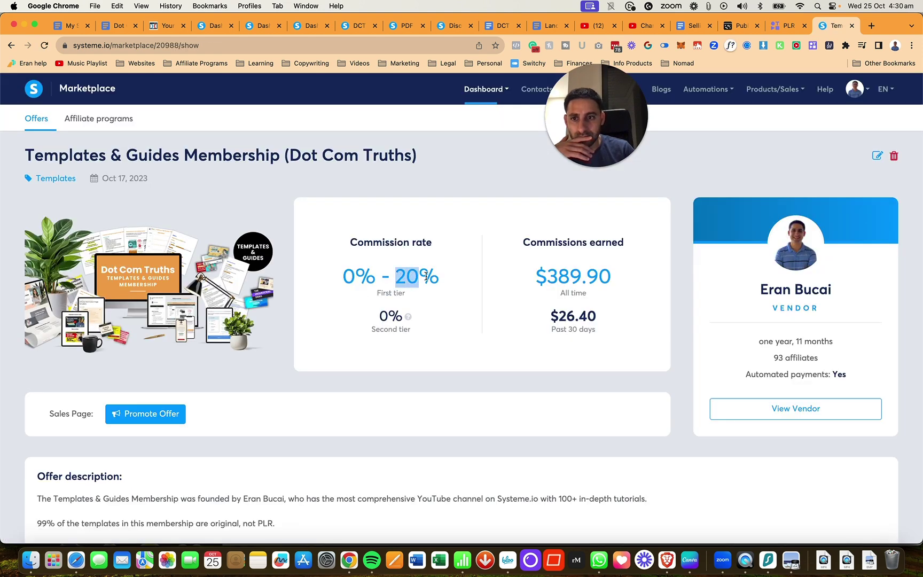
scroll(323, 339, "down", 5)
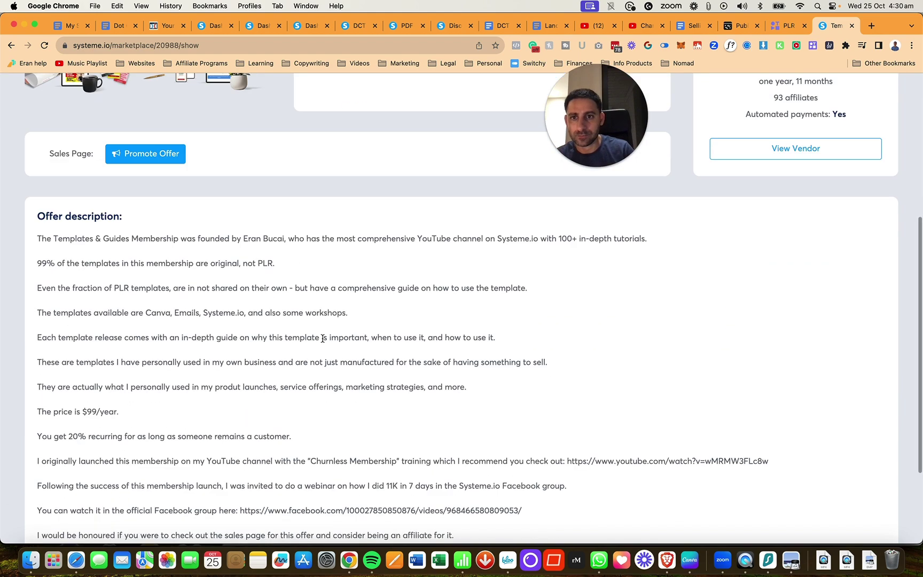
scroll(322, 339, "down", 3)
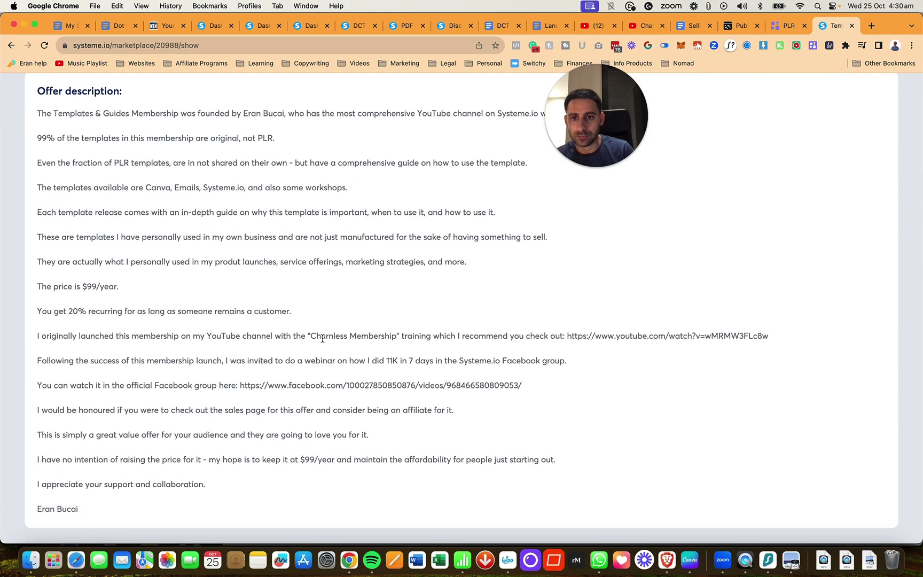
scroll(321, 335, "up", 10)
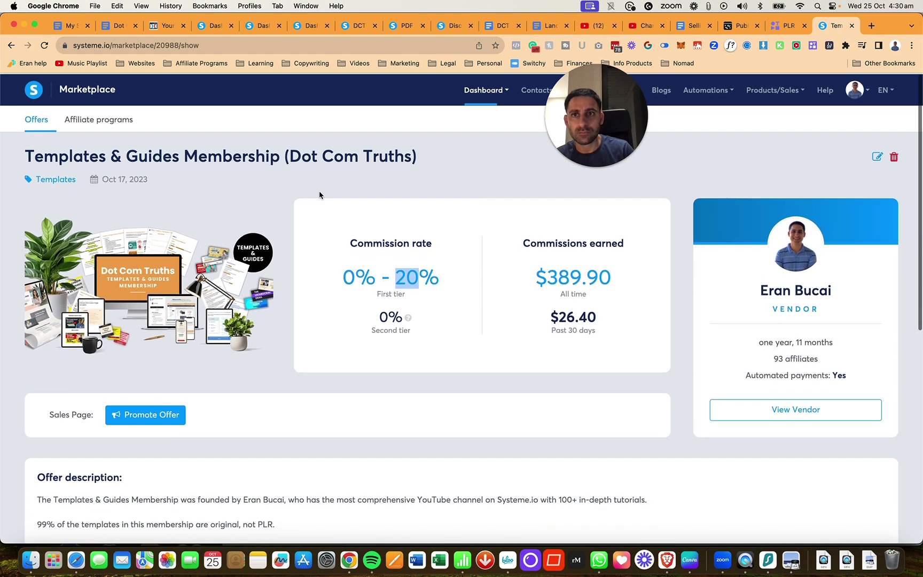
Return to the "$99 Evergreen (PLR funnel)" step, review its resources, price plan and order bump, and save the configuration
left_click(251, 21)
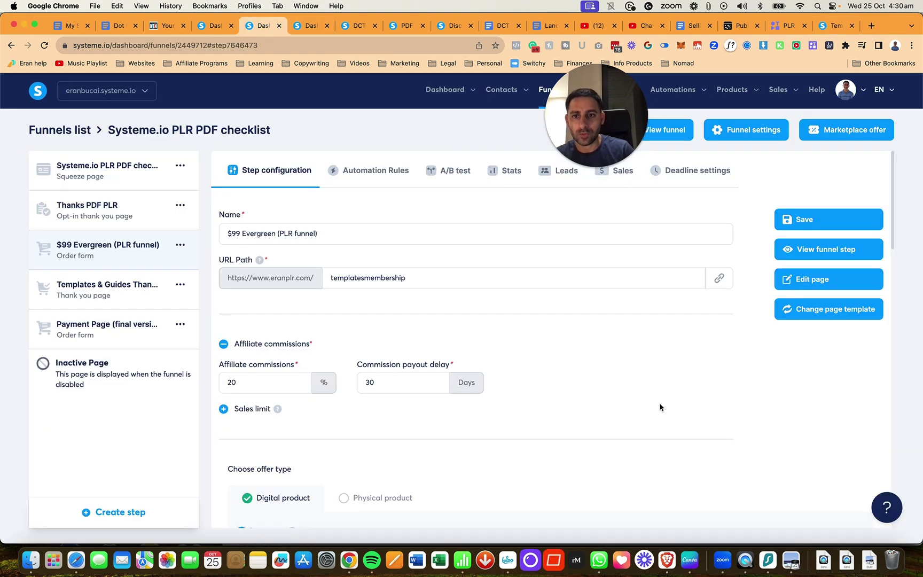
scroll(665, 407, "down", 3)
scroll(454, 304, "down", 2)
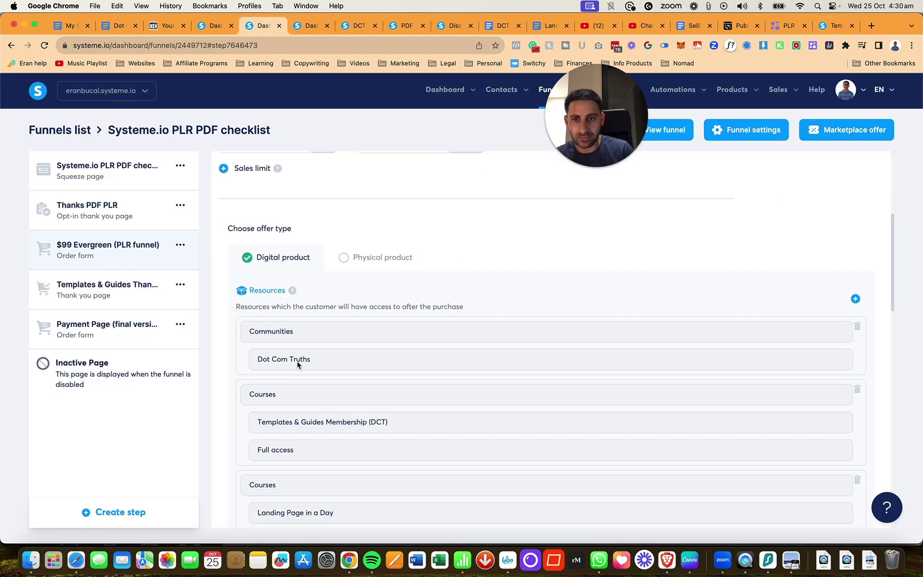
scroll(336, 364, "down", 1)
scroll(347, 311, "down", 2)
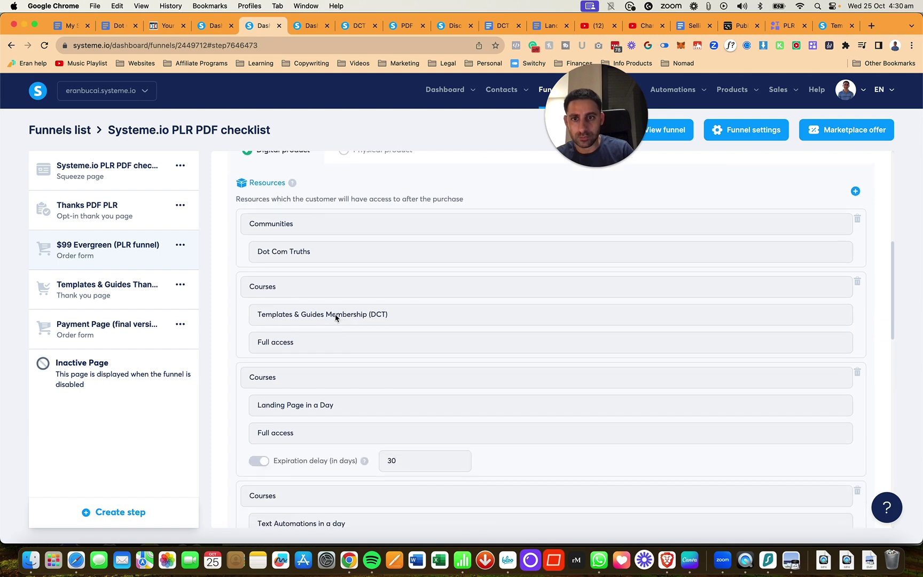
scroll(303, 340, "down", 1)
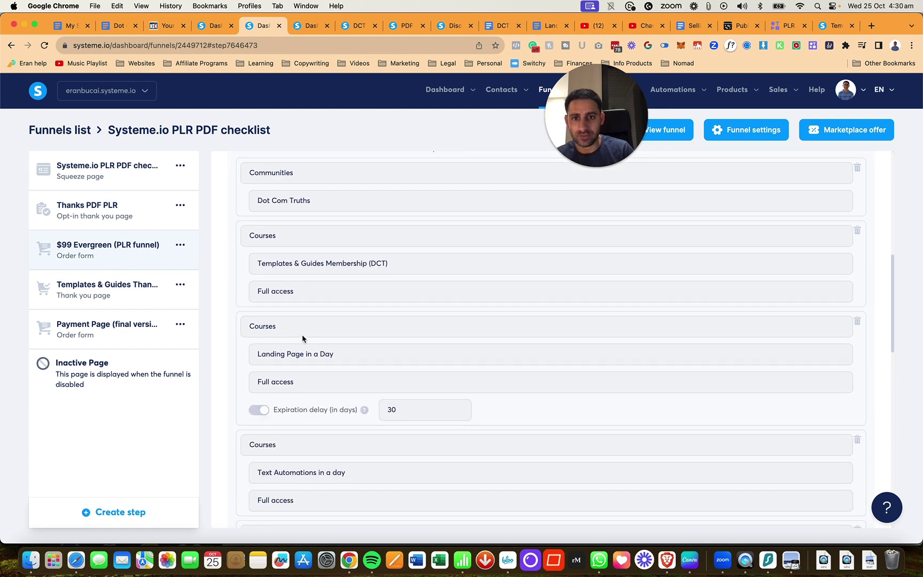
scroll(302, 338, "down", 6)
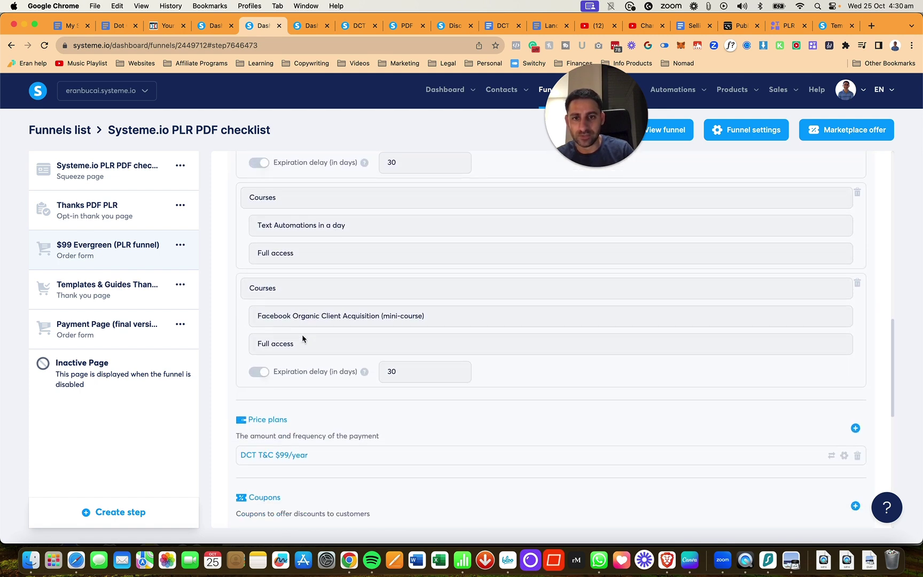
scroll(302, 338, "down", 6)
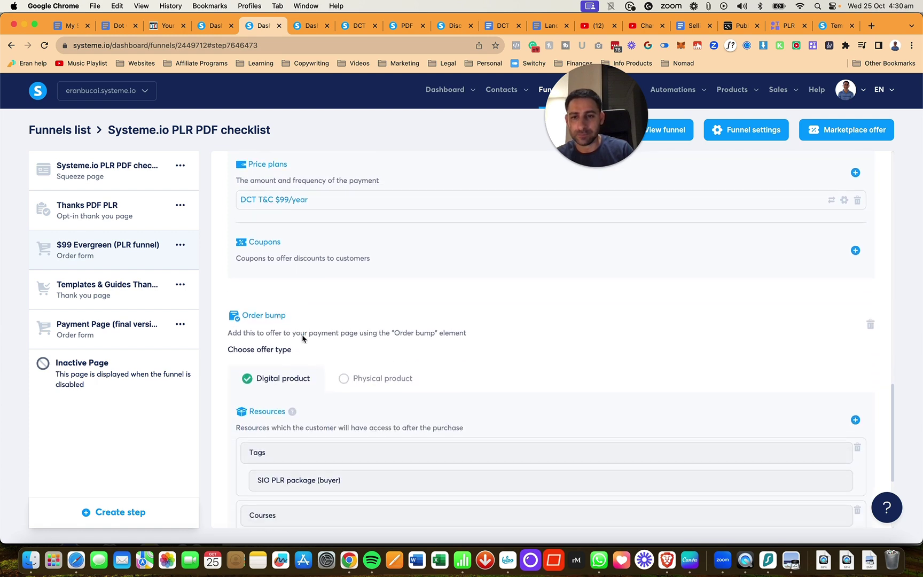
scroll(302, 338, "down", 3)
scroll(302, 338, "up", 15)
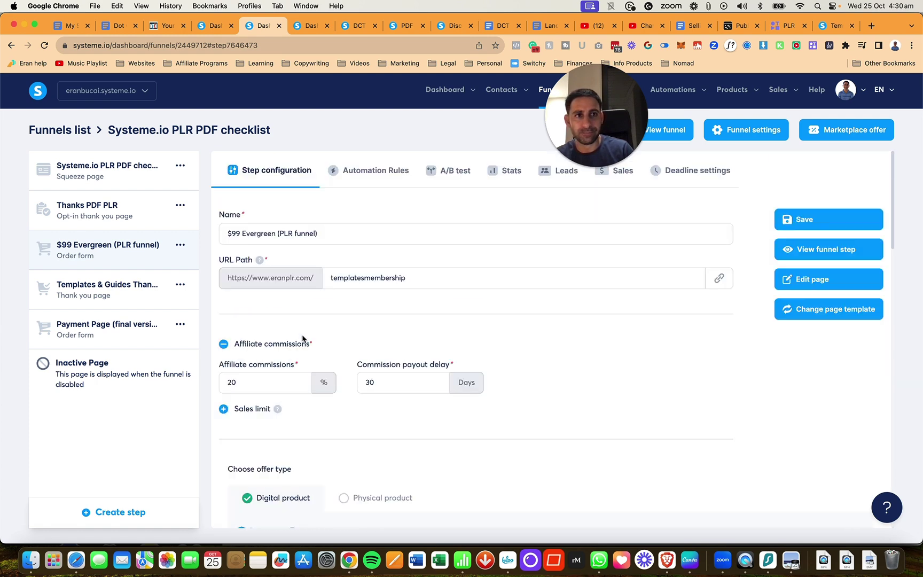
left_click(854, 219)
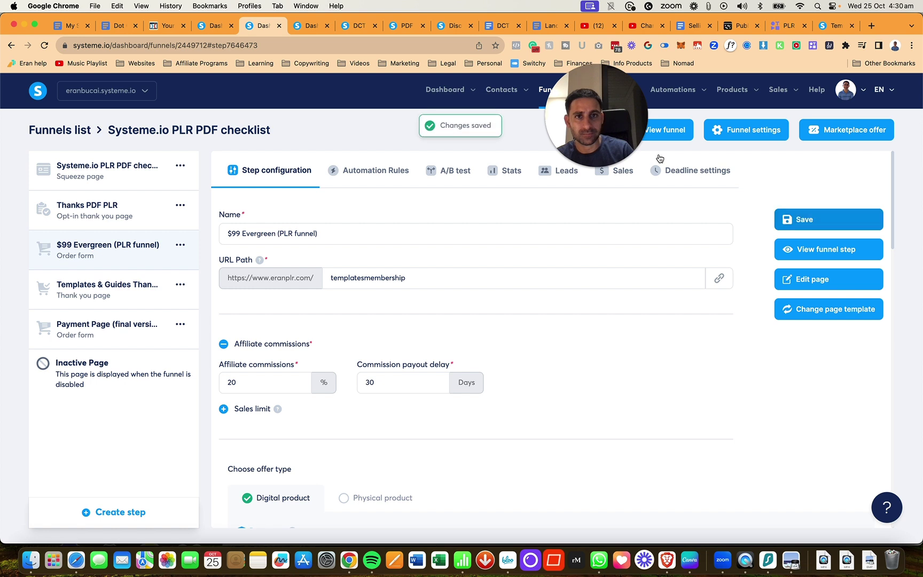
Create an automation workflow named "SIO PLR package welcome sequence"
left_click_drag(596, 123, 500, 214)
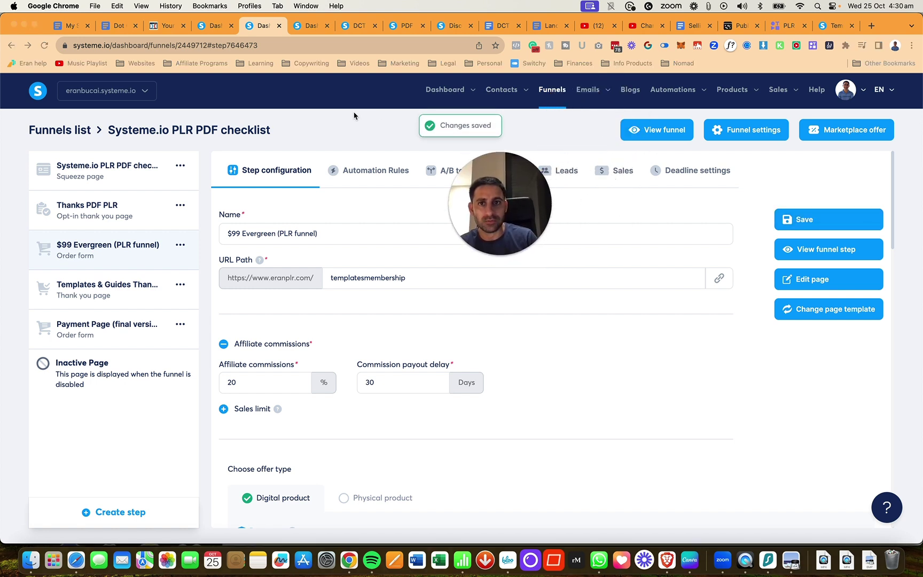
mouse_move(694, 94)
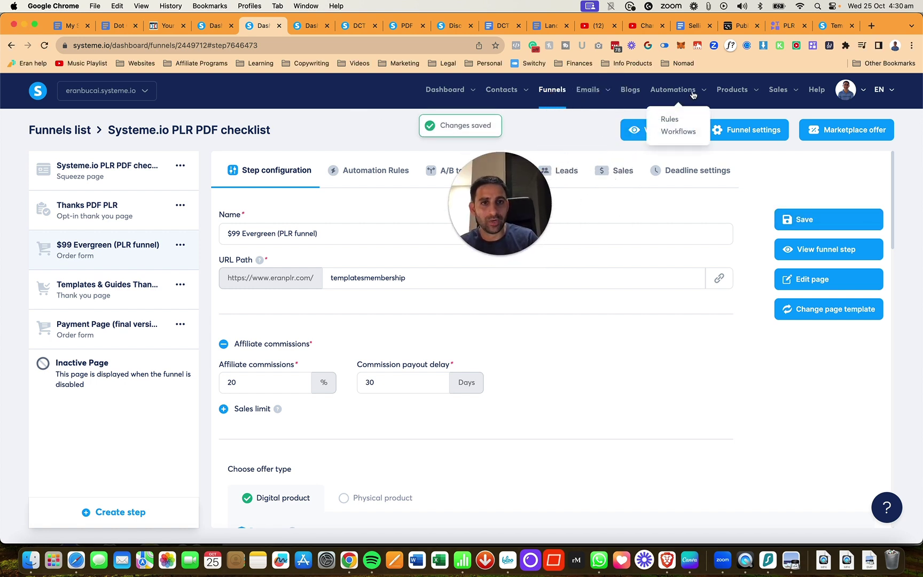
left_click(669, 133)
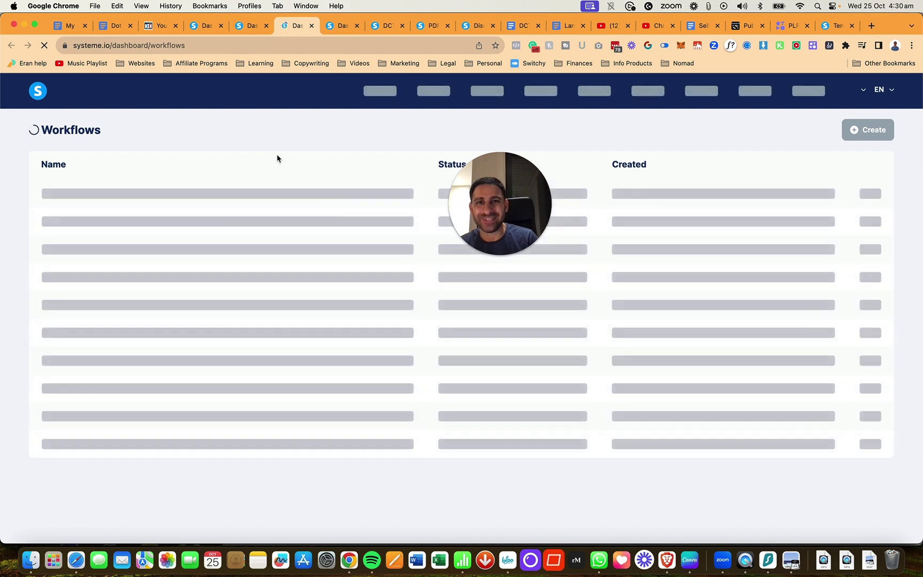
left_click(867, 130)
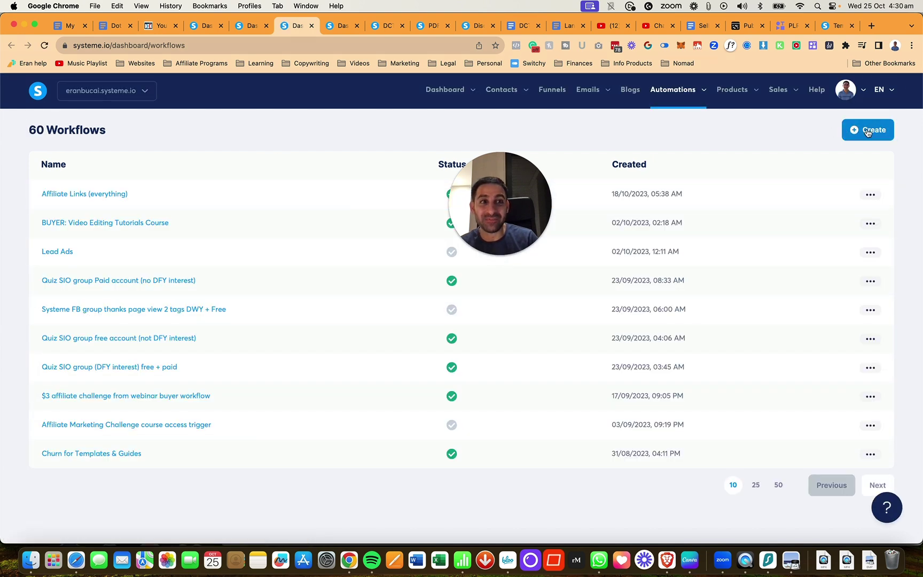
left_click(377, 305)
type("SIO")
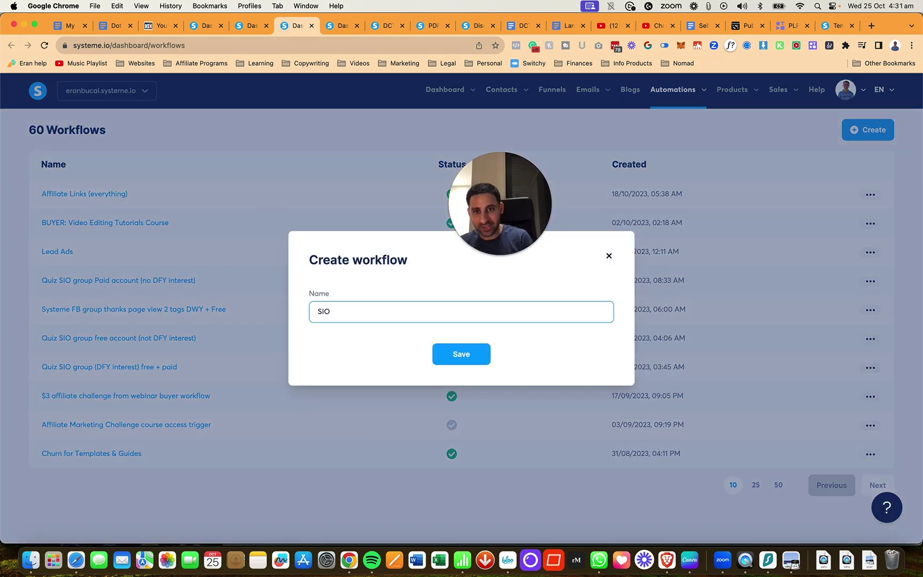
type(" PLR package welcom")
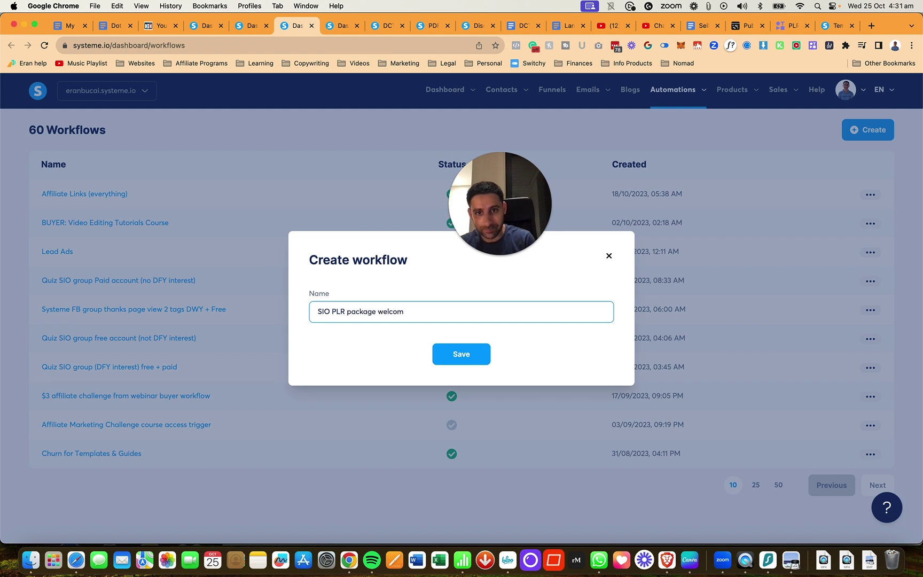
type("e sequence")
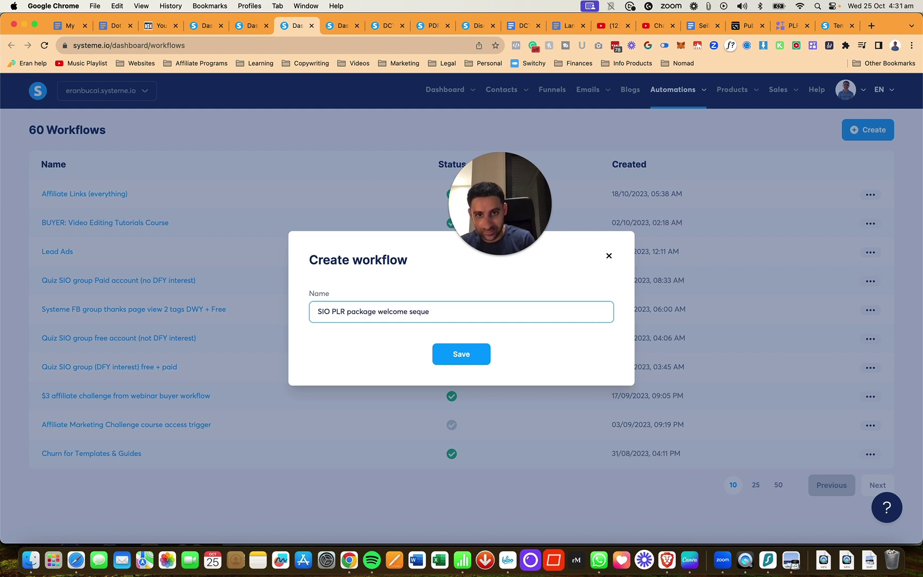
left_click(453, 357)
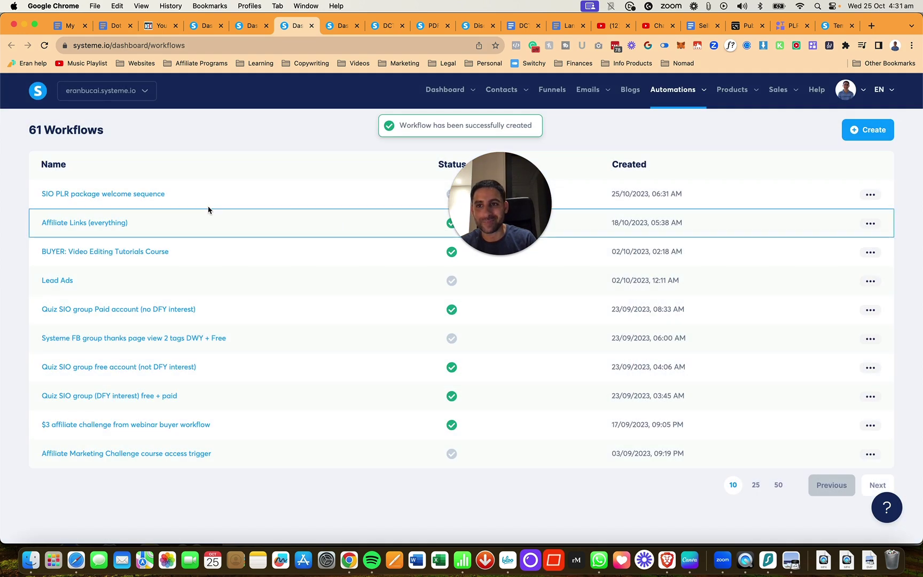
Open the new workflow and set its first trigger to "Tag added" with the tag "SIO PLR package (buyer)"
left_click(131, 197)
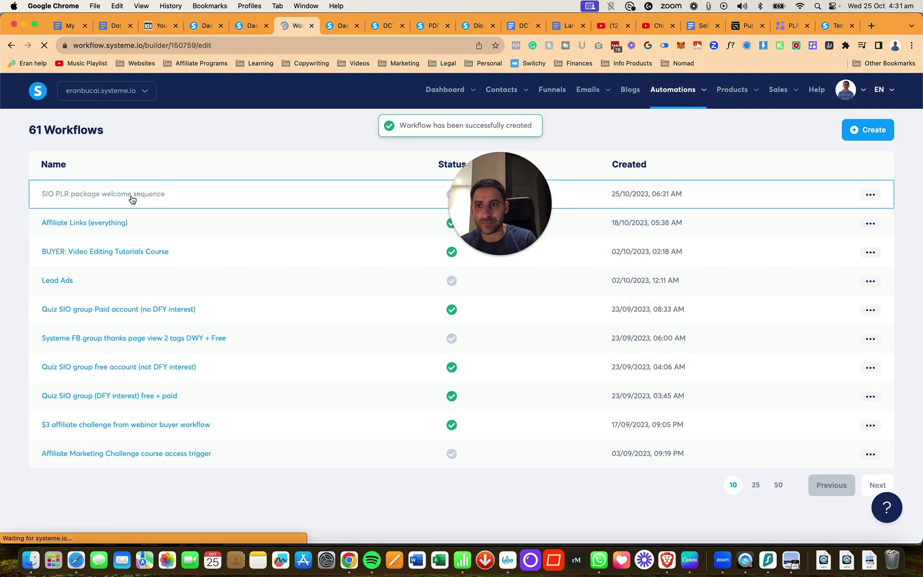
left_click_drag(495, 258, 599, 181)
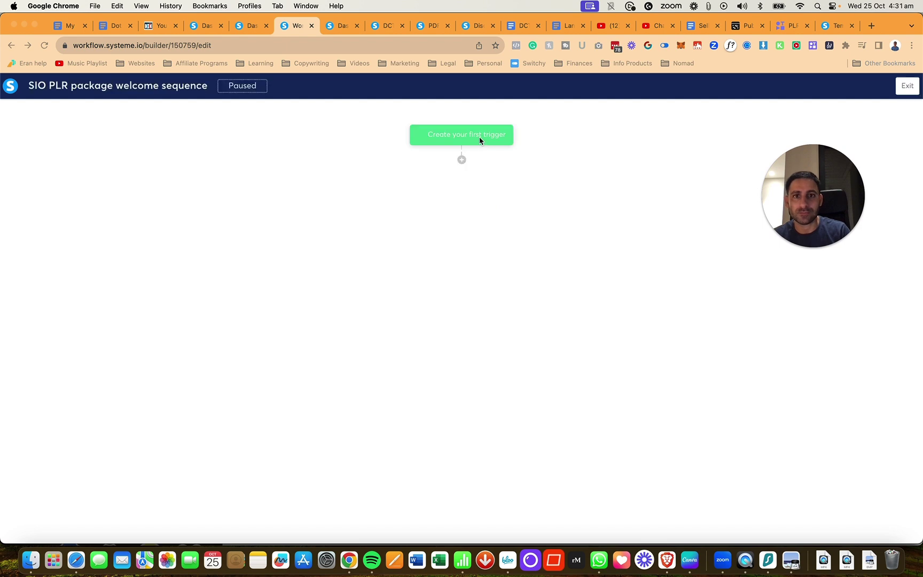
left_click(481, 139)
left_click(451, 138)
left_click(504, 282)
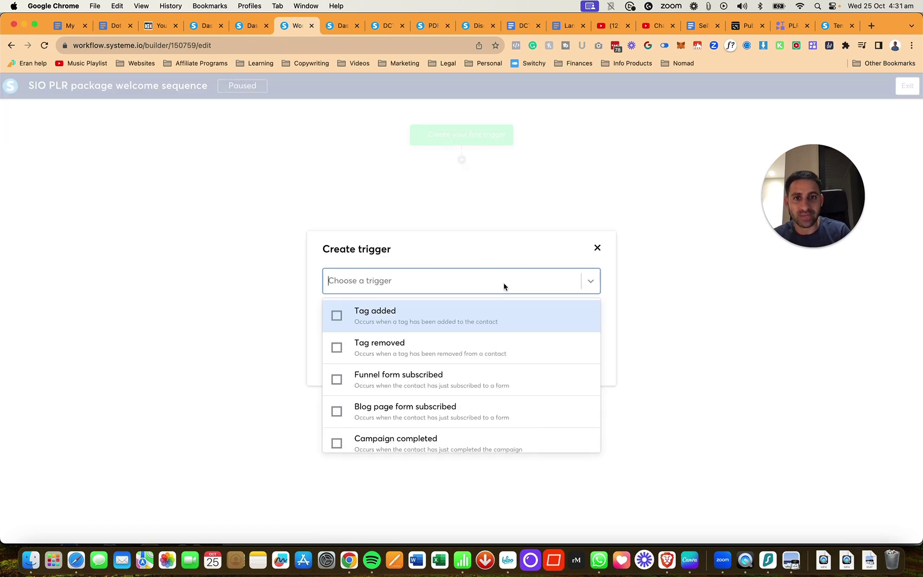
left_click(492, 312)
left_click(459, 310)
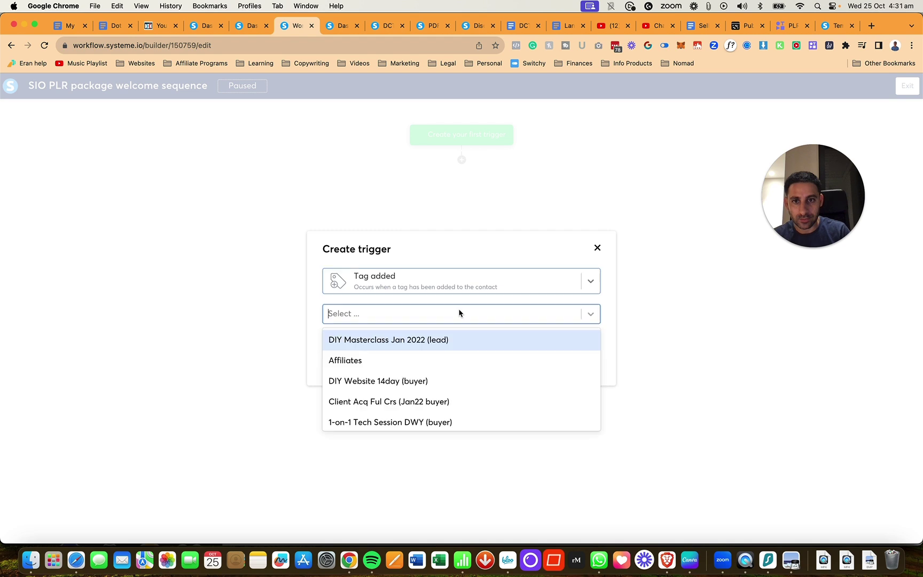
type("plr")
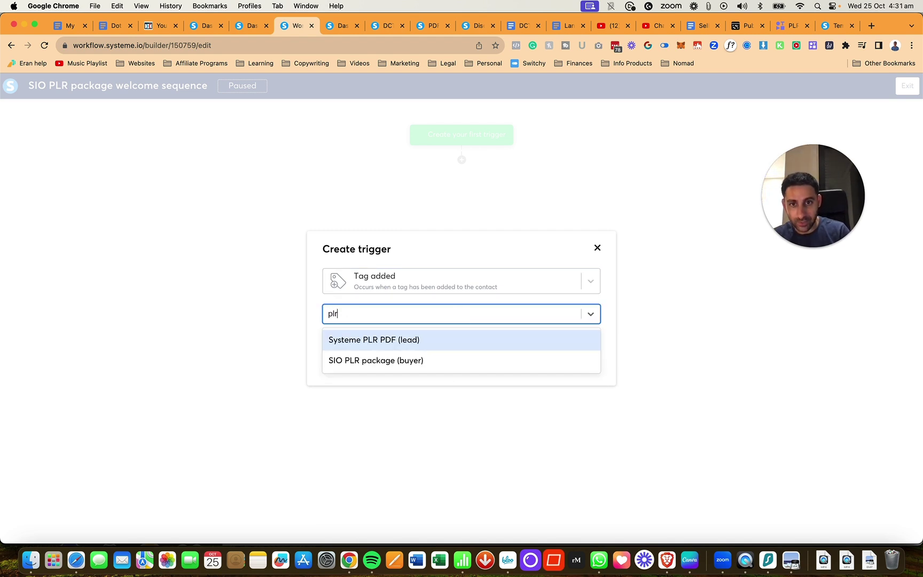
left_click(418, 361)
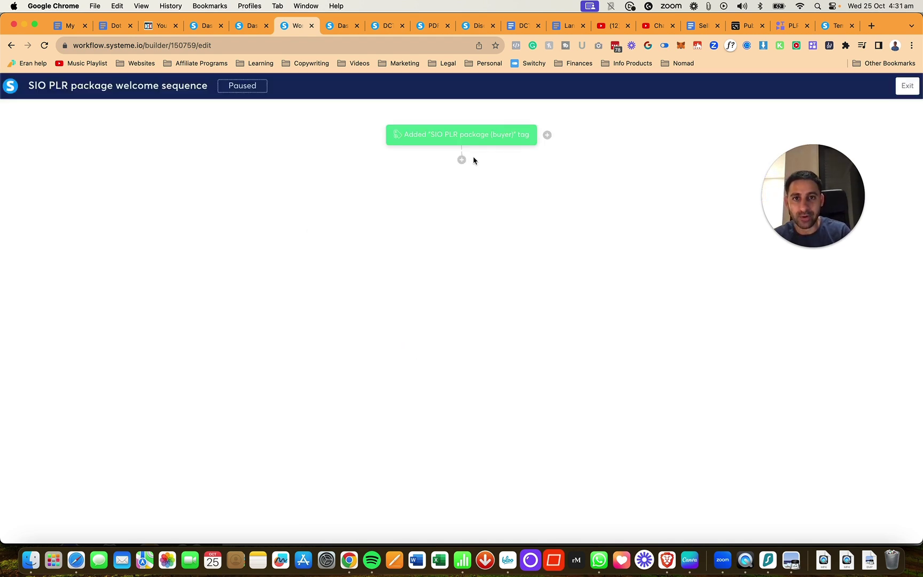
Add a "Send an email" action below the tag trigger in the workflow
left_click(462, 159)
left_click(395, 276)
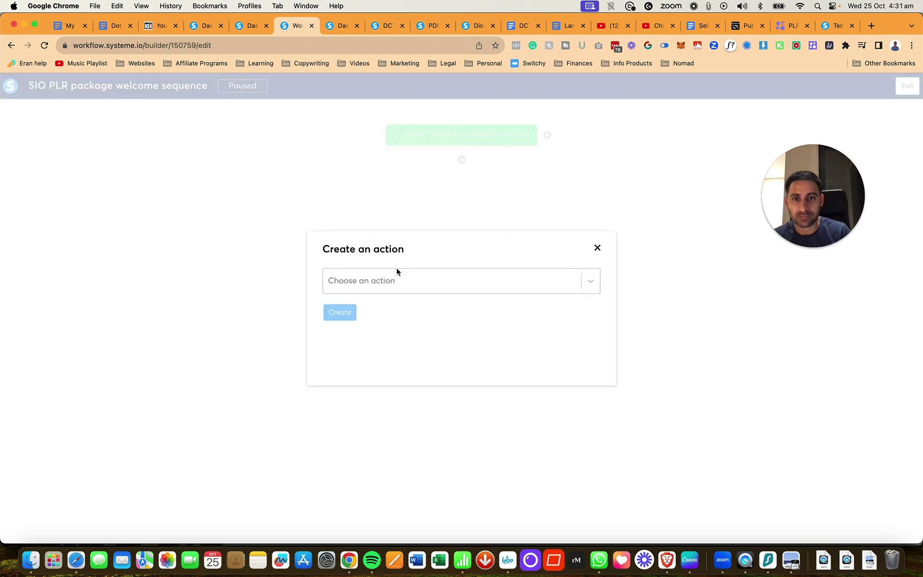
left_click(399, 291)
scroll(407, 380, "down", 5)
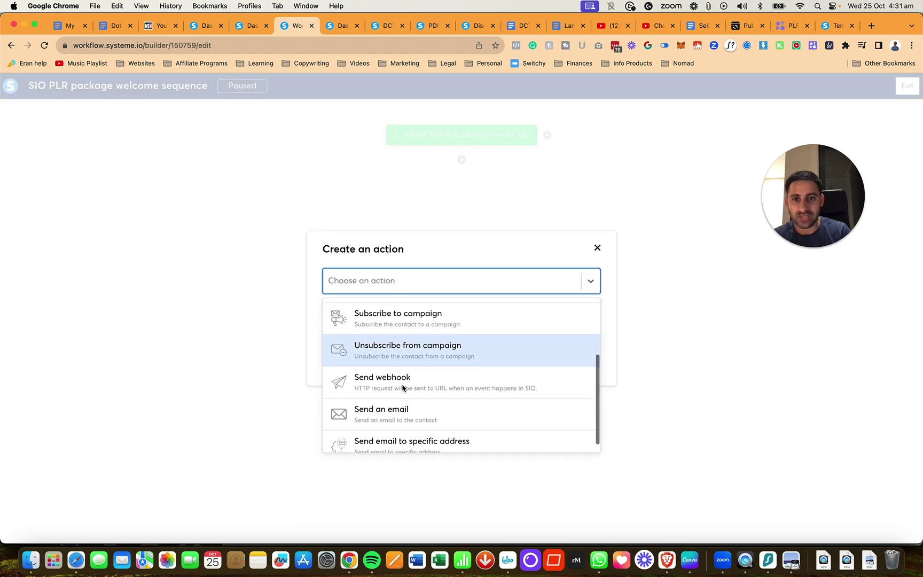
left_click(404, 399)
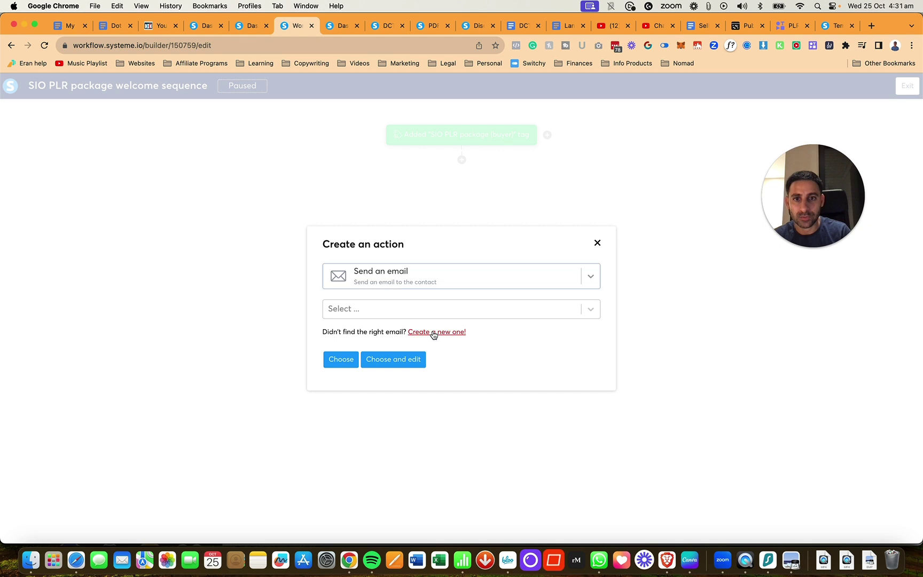
Create a new email titled "Systeme.io PLR package Tutorial" ending in a red heart emoji, and save it for editing
left_click(433, 332)
left_click(382, 273)
type("Sy")
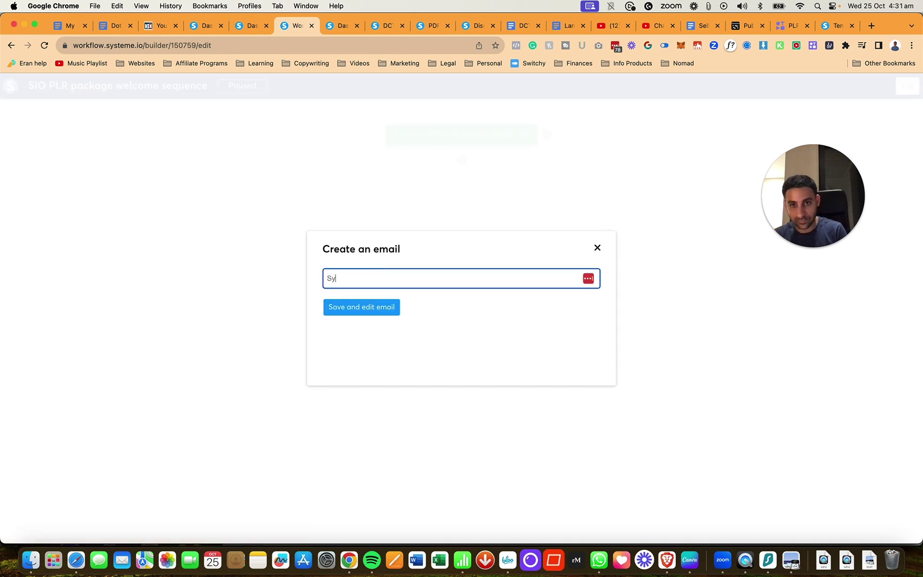
type("steme.io PLR package Tutorial")
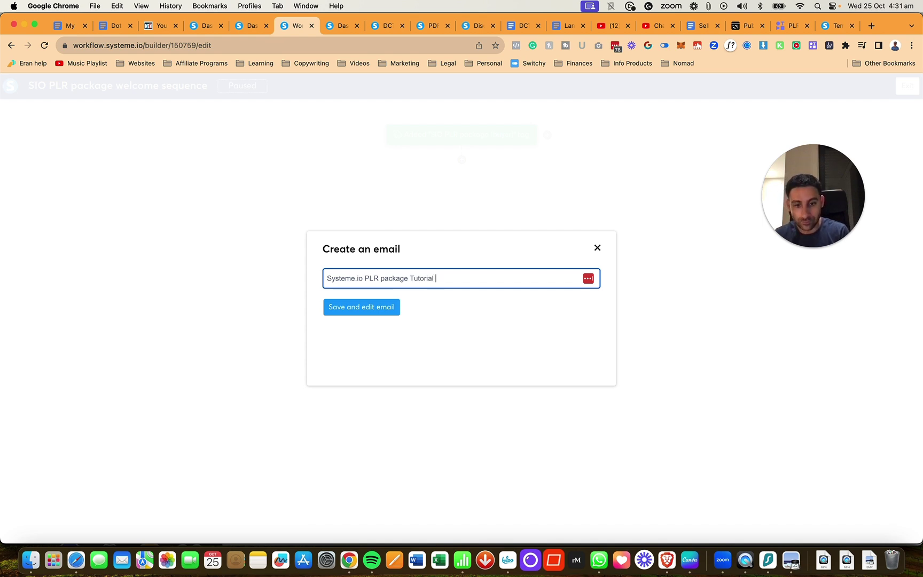
key("ctrl+super+space")
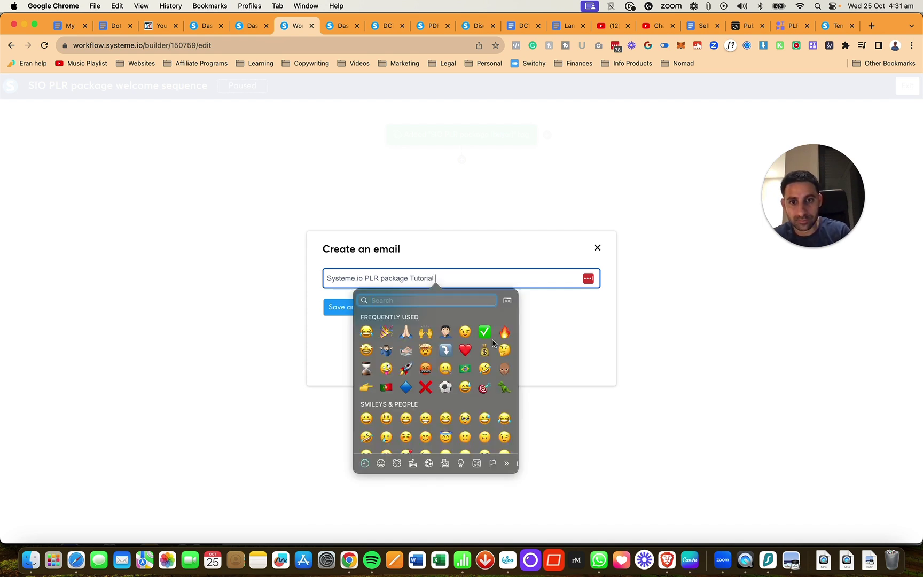
key("Return")
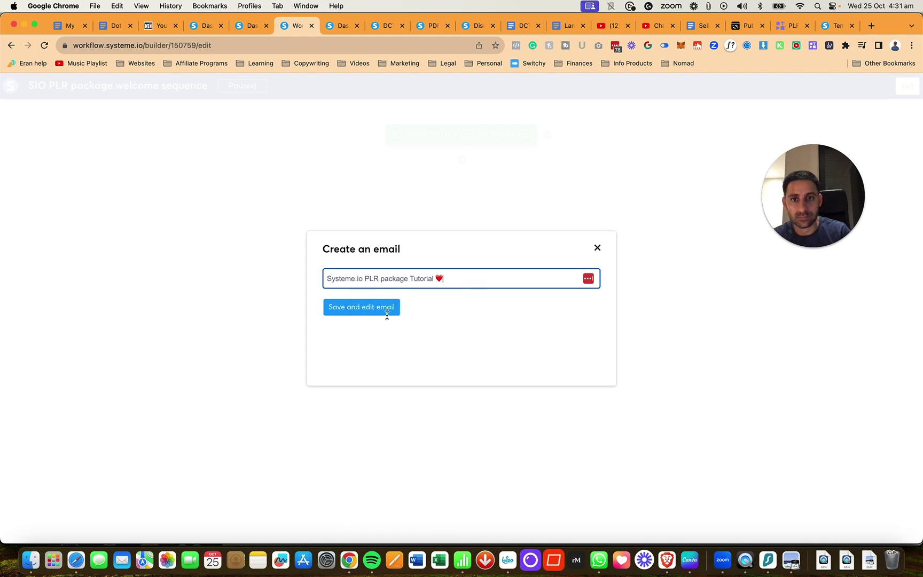
left_click(375, 312)
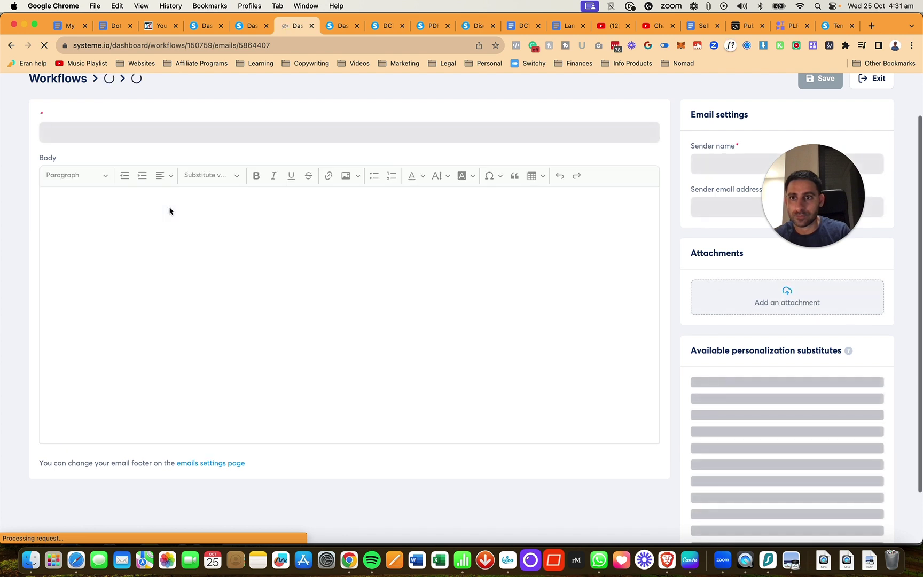
Write the greeting "Hey there" in the email body, followed by the first name substitution variable
left_click(179, 241)
type("Hey there")
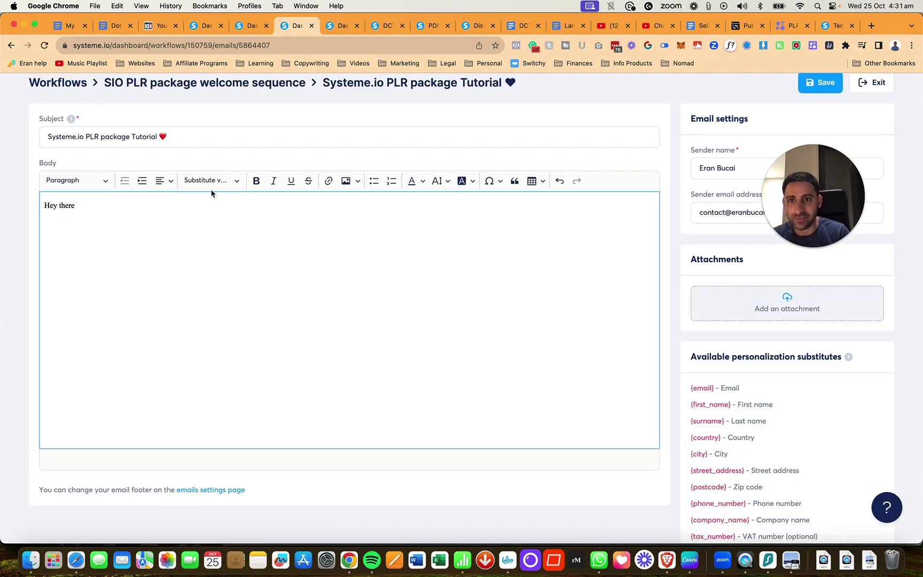
left_click(213, 180)
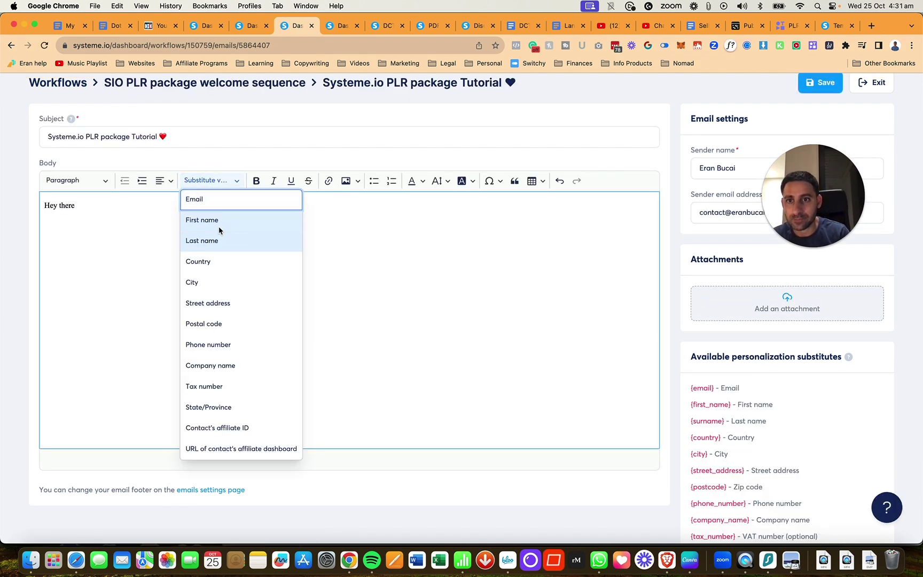
left_click(218, 226)
key("Return")
Add the line "Thank you so much for investing in the Systeme.io PLR package to be able to resell it as your own."
type("Thank")
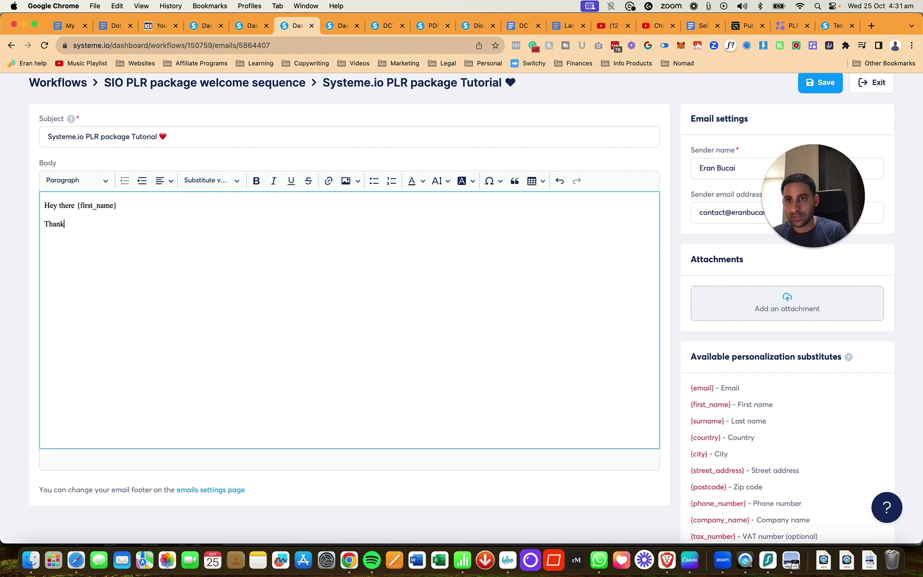
type(" you so much for investing")
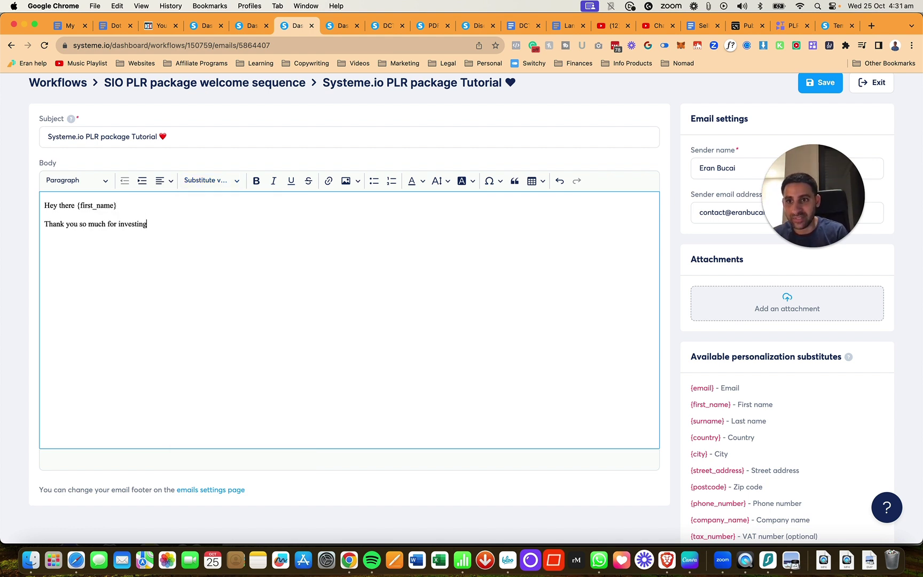
type(" in y")
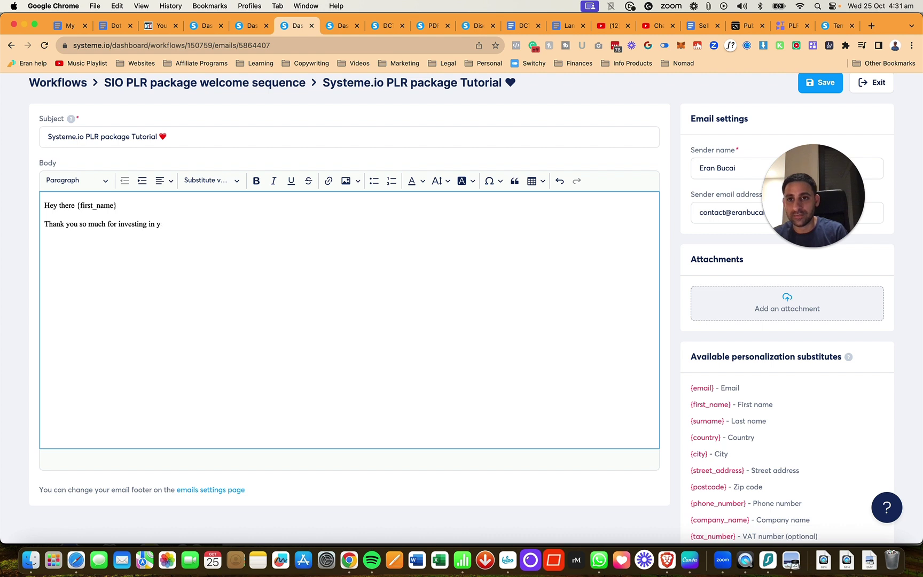
type("ourSysteme.io PLR package to be able to resell i")
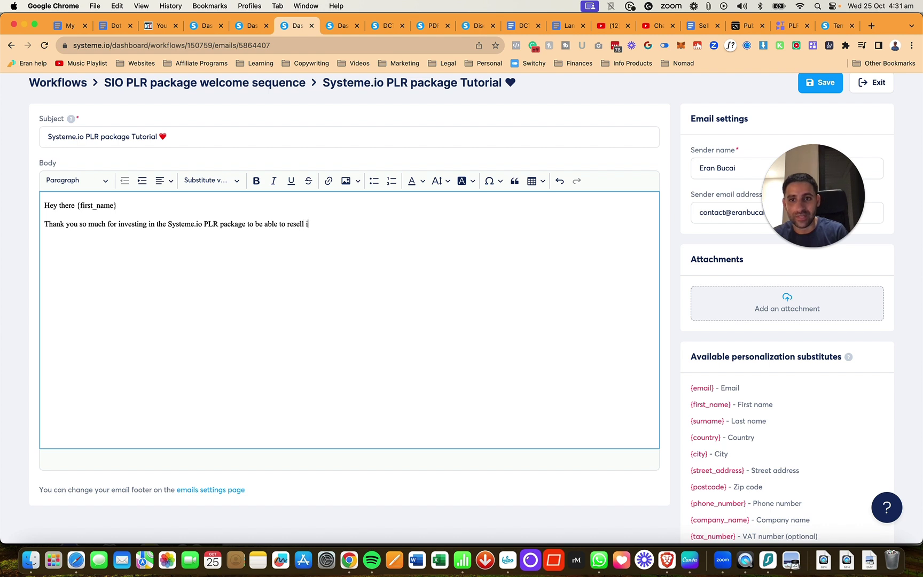
type("t as yo")
Start a new paragraph with "I have recorded a detailed video on YouTube showing you me setting up the entire thing and I would love for you"
type("I have recorded a detailed video on")
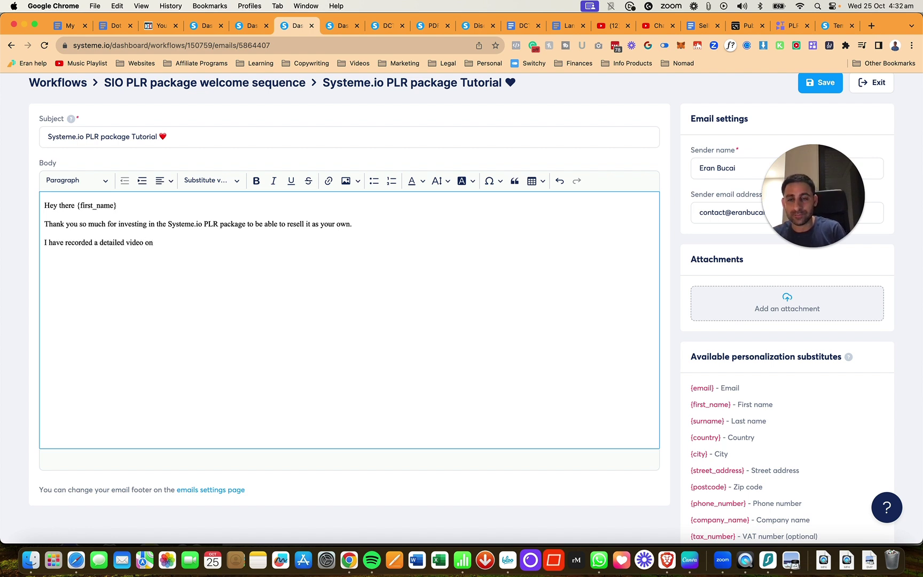
type(" YOuT")
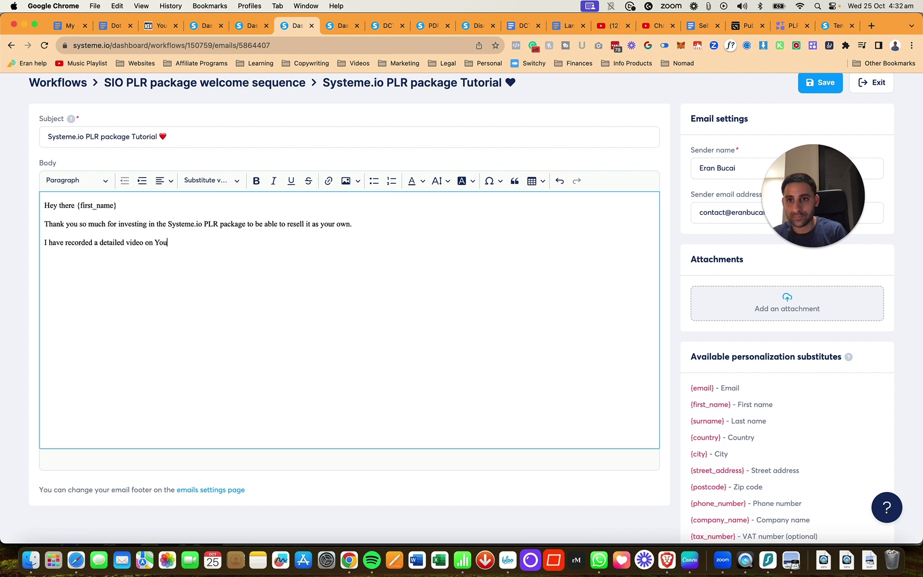
key("BackSpace")
key("BackSpace")
key("BackSpace")
type("Tuybe  showing you ")
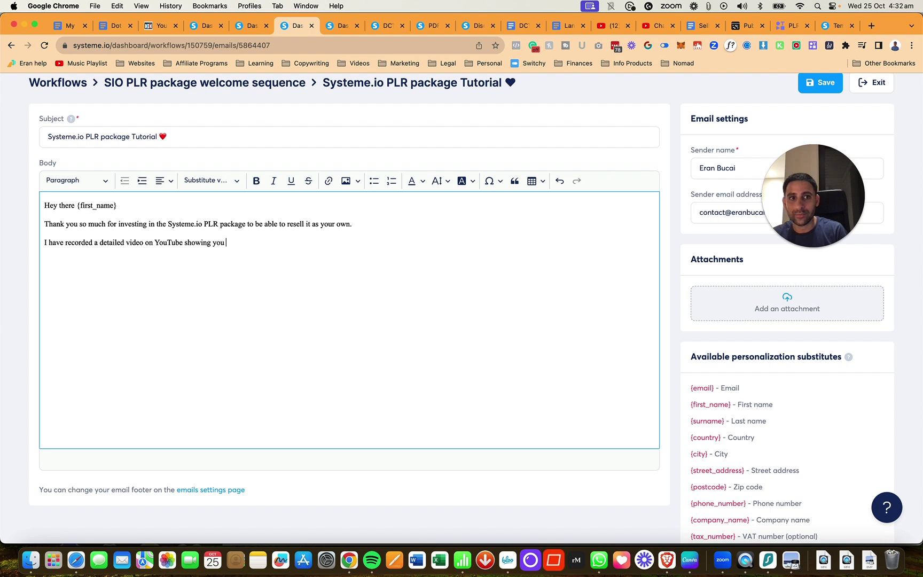
type("me setting up the en")
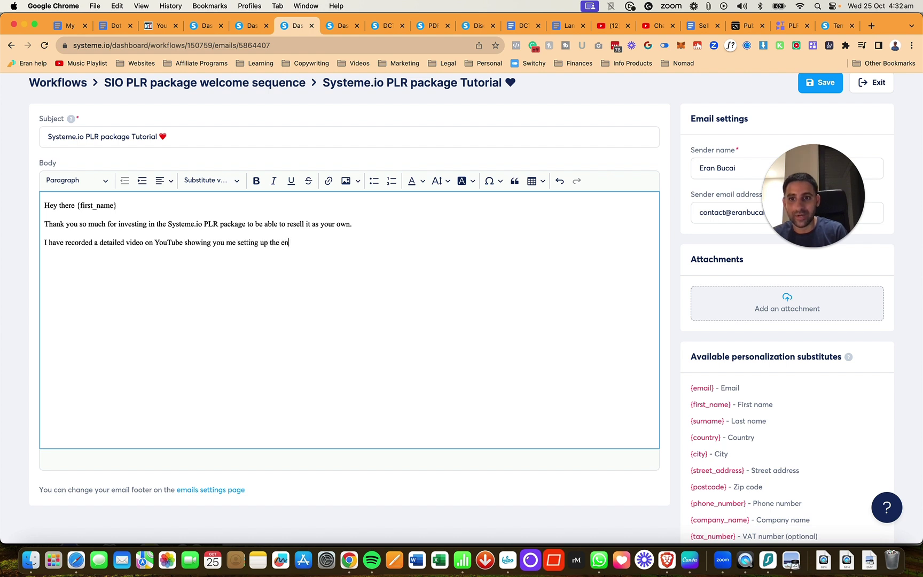
type("tire thig")
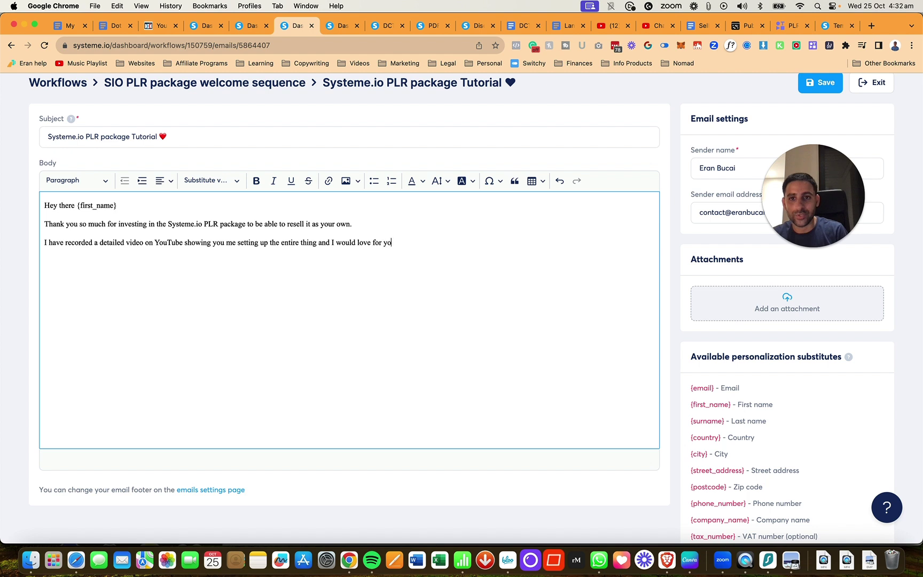
Continue the sentence with "to check it out and follow it both for educational purposes to know how to set up your own, but also"
type("u to w")
key("BackSpace")
type("check it out and follow it ")
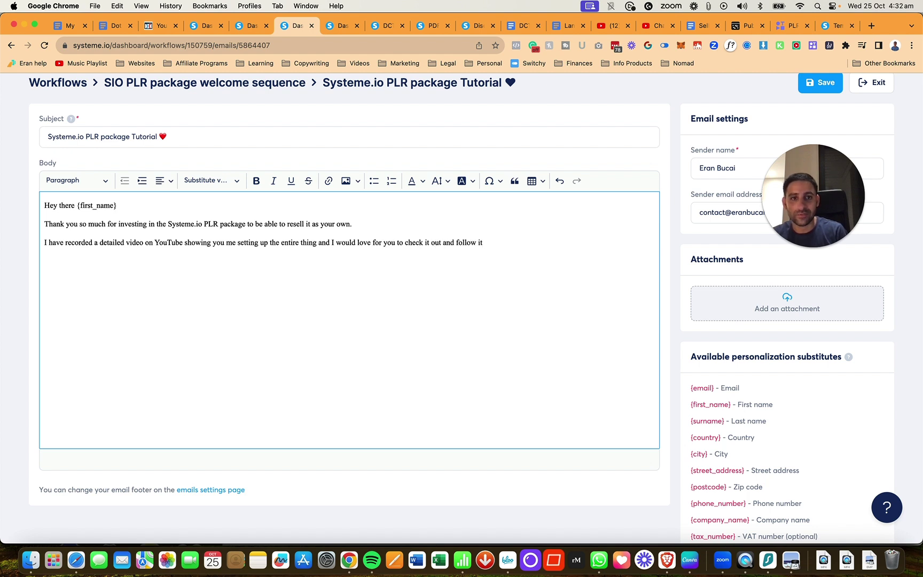
type("both ")
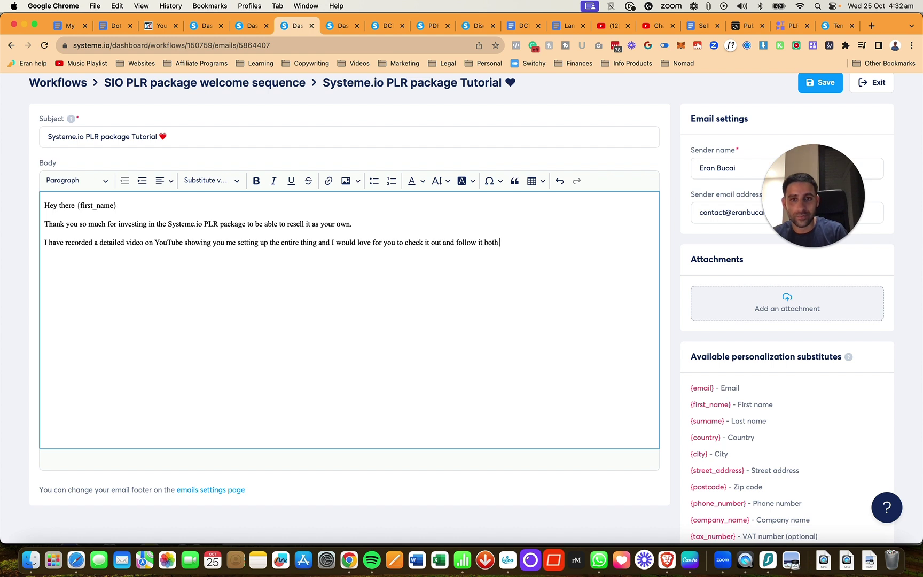
type("for educational purpos")
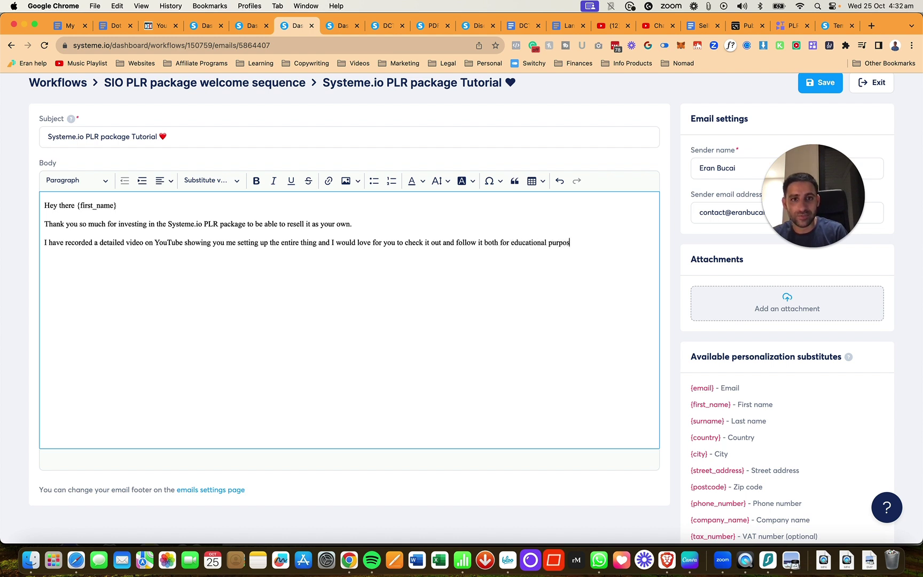
type("es to know how to set")
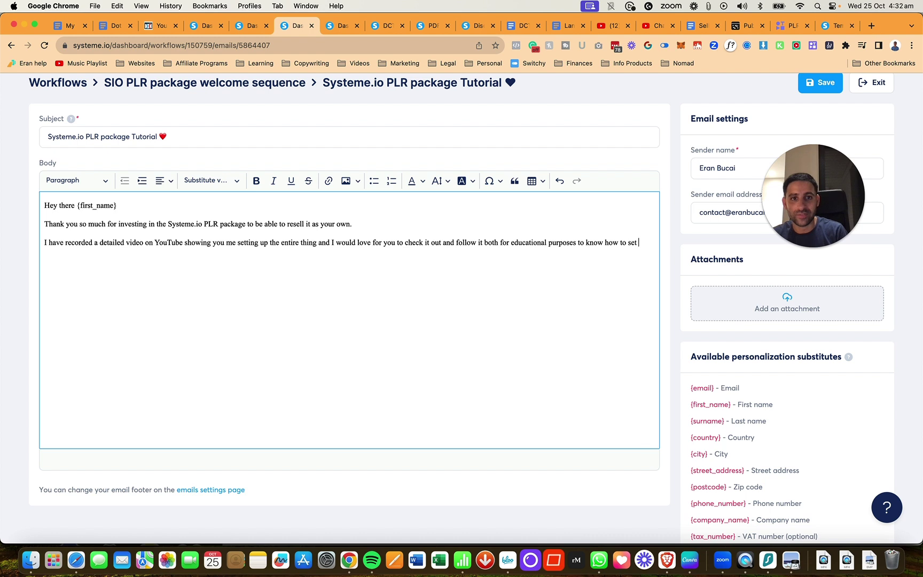
type(" up your own, but also ")
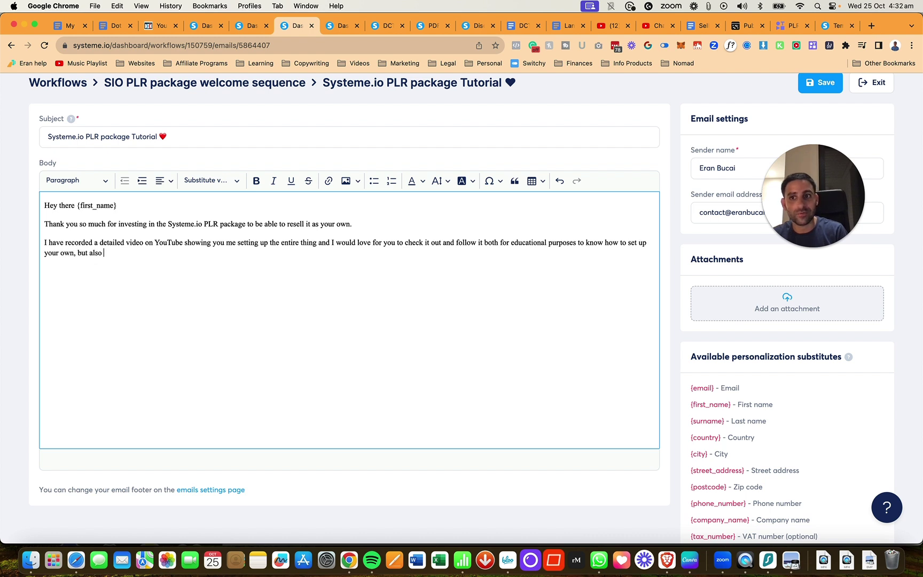
Finish the sentence with "inspiration purposes to figure out how to create a unique offer out of it as well."
type("inspiration purpos")
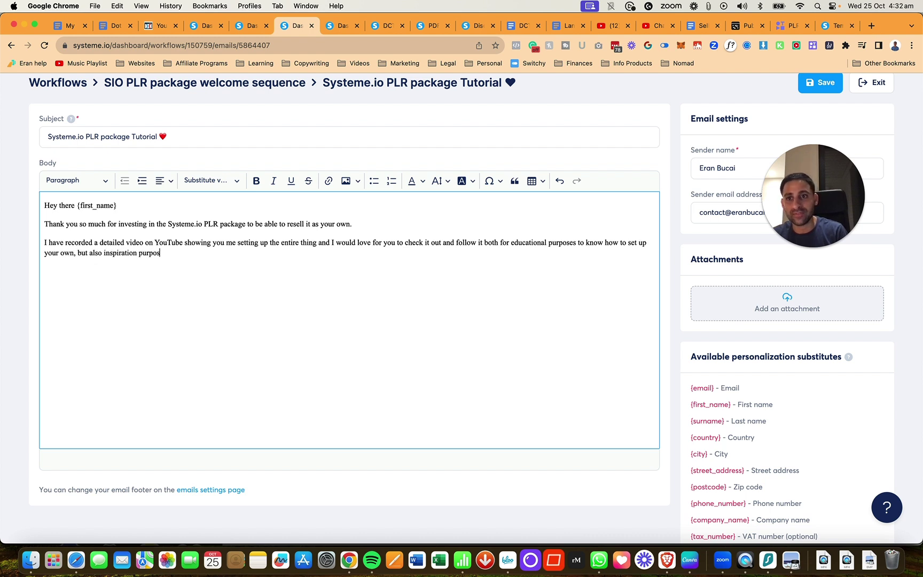
type("es to figure ")
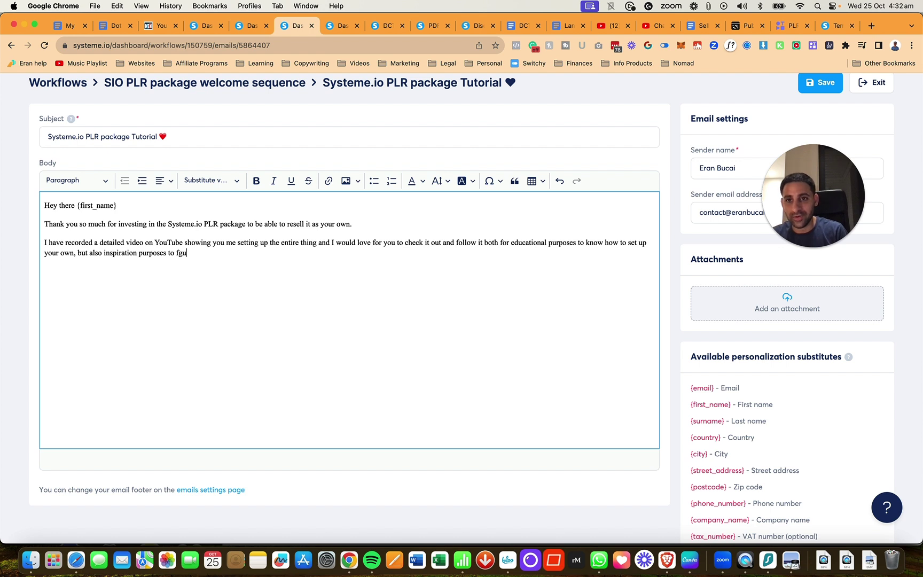
type("out how")
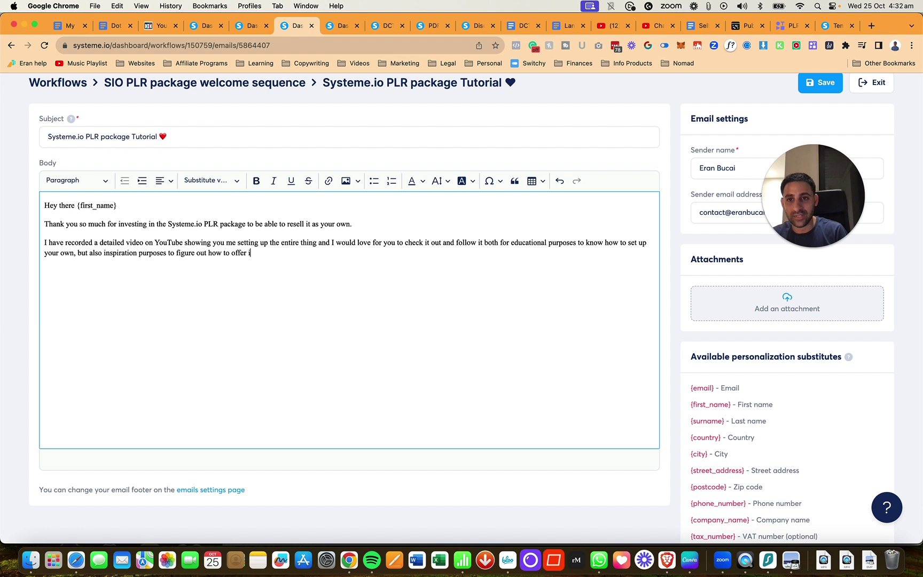
type(" to create a unqiu")
type(" offe")
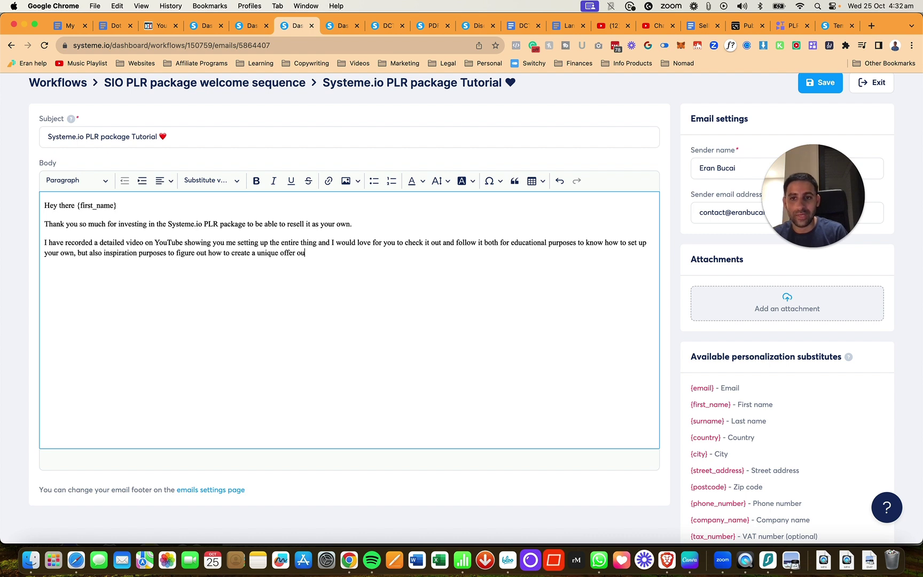
type("r out of it as well.")
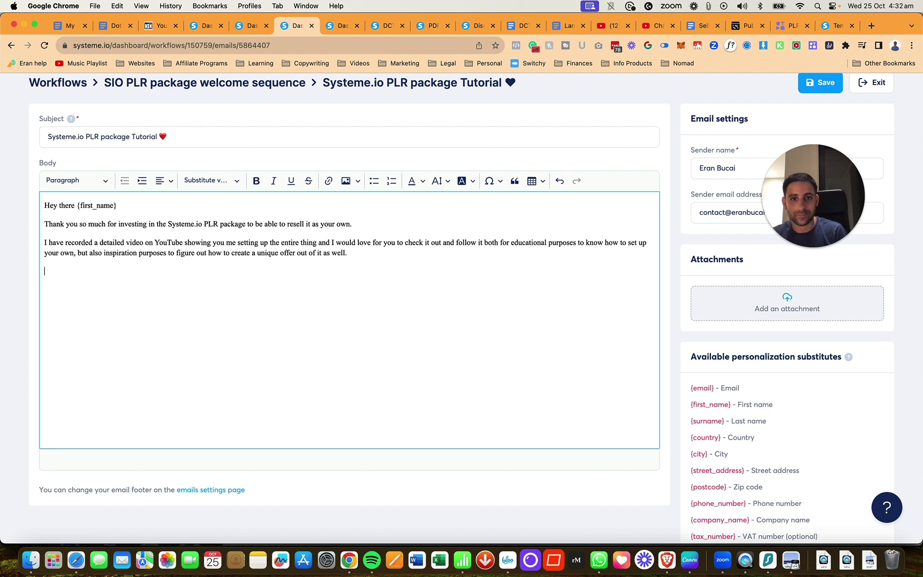
Add a new line reading "Here is the video: [link to add]" below the paragraph
type("Here is the ")
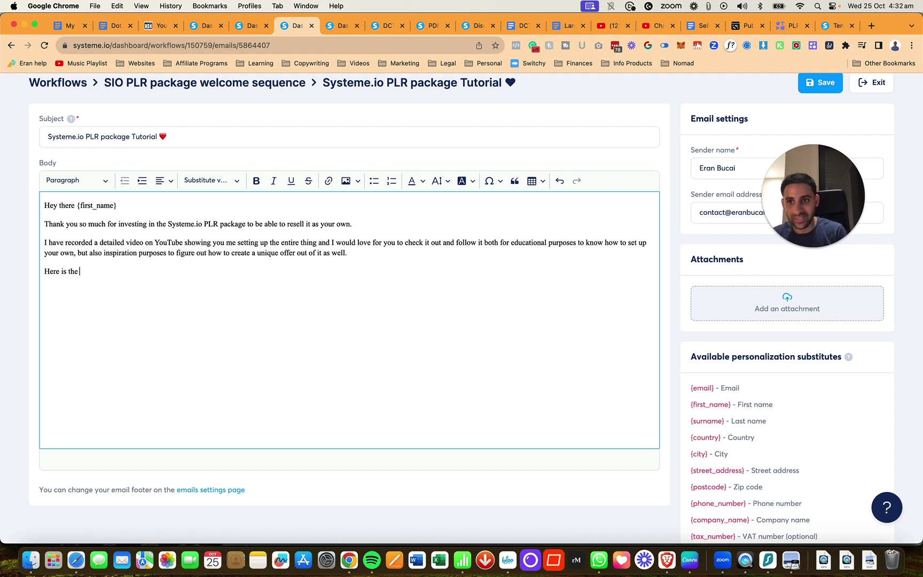
type("video")
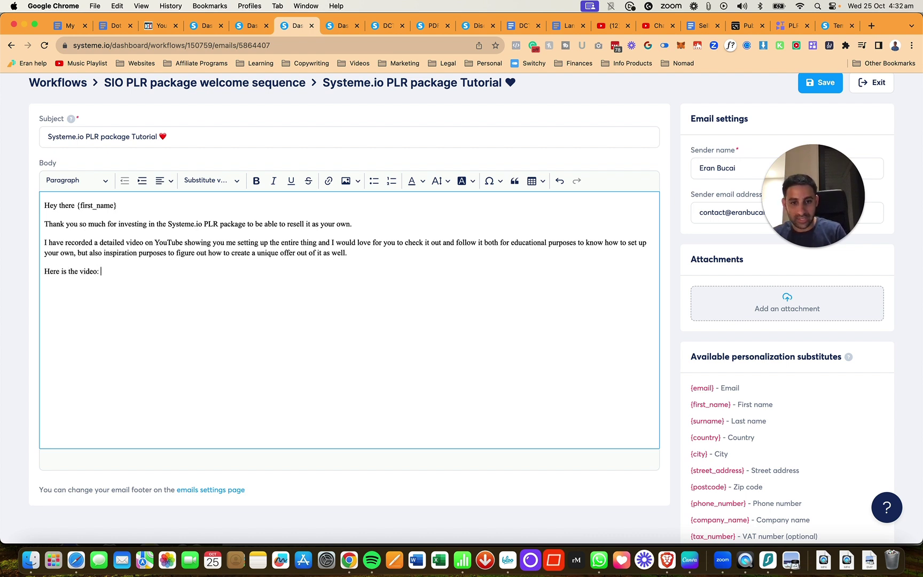
type(": [link to add")
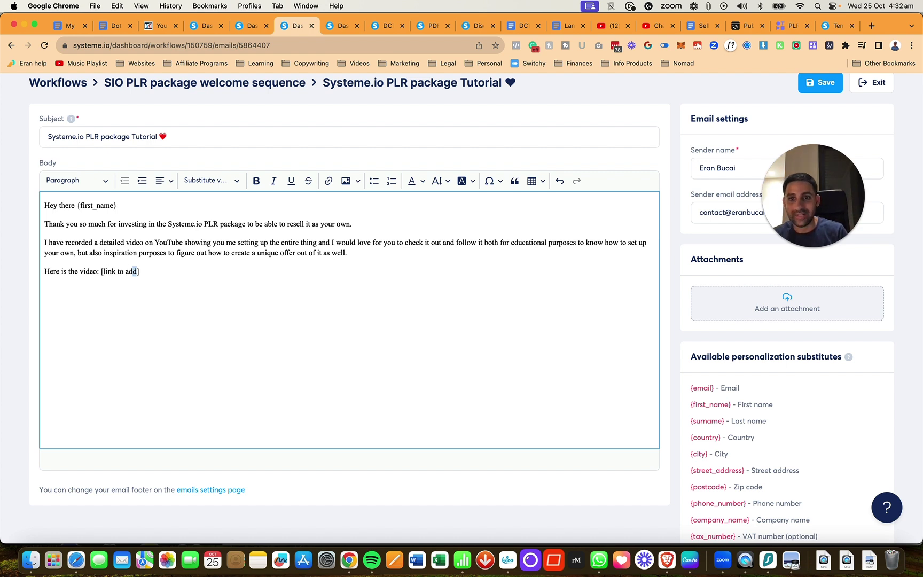
Try a yellow font colour on the "link to add" placeholder text, and undo it
left_click_drag(137, 271, 108, 272)
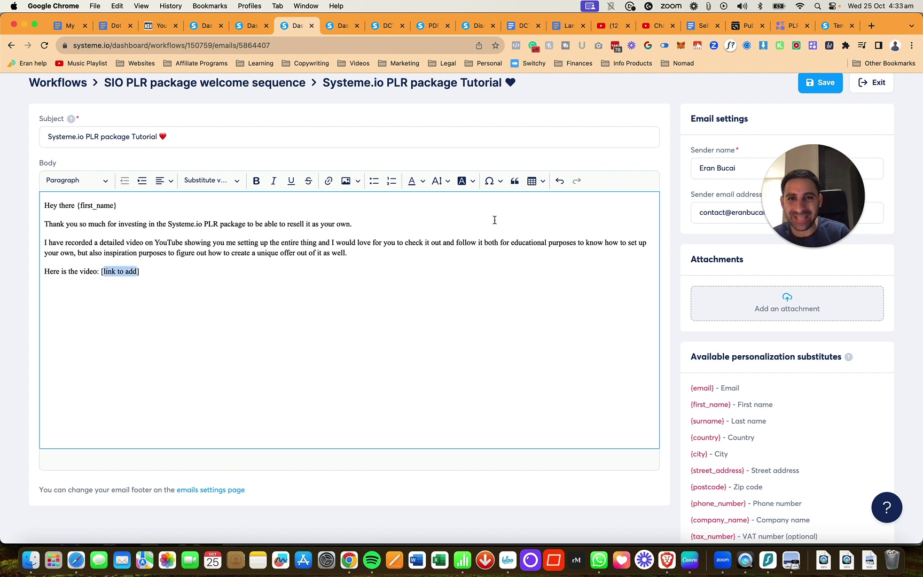
left_click(423, 181)
left_click(445, 231)
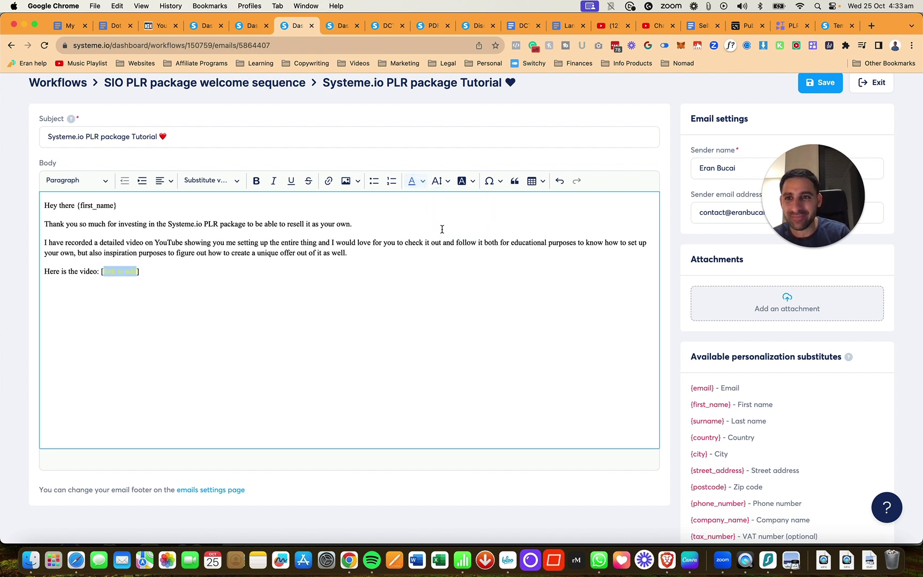
left_click(239, 303)
key("super+z")
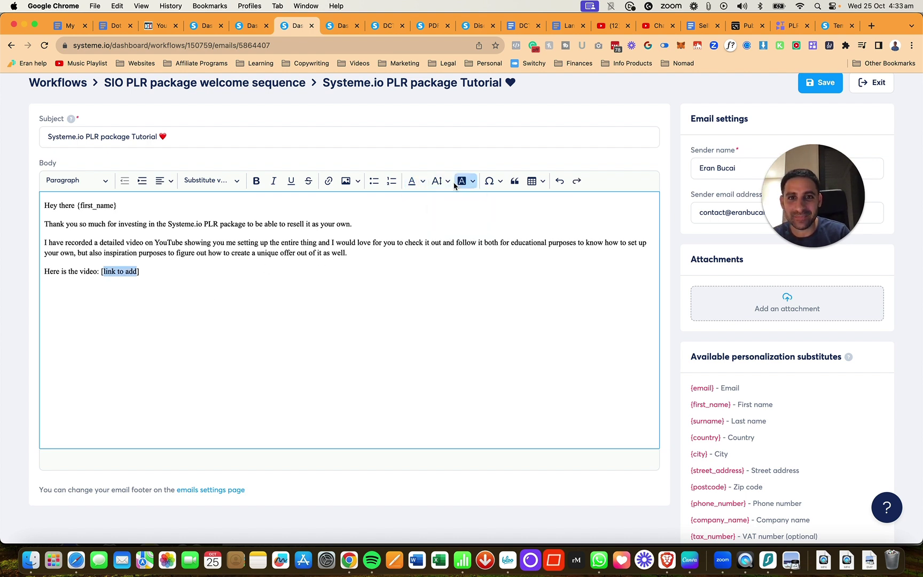
Highlight the "link to add" placeholder in yellow and start a line below it reading "Also, I wanted to send you the PDF"
left_click(472, 181)
left_click(495, 231)
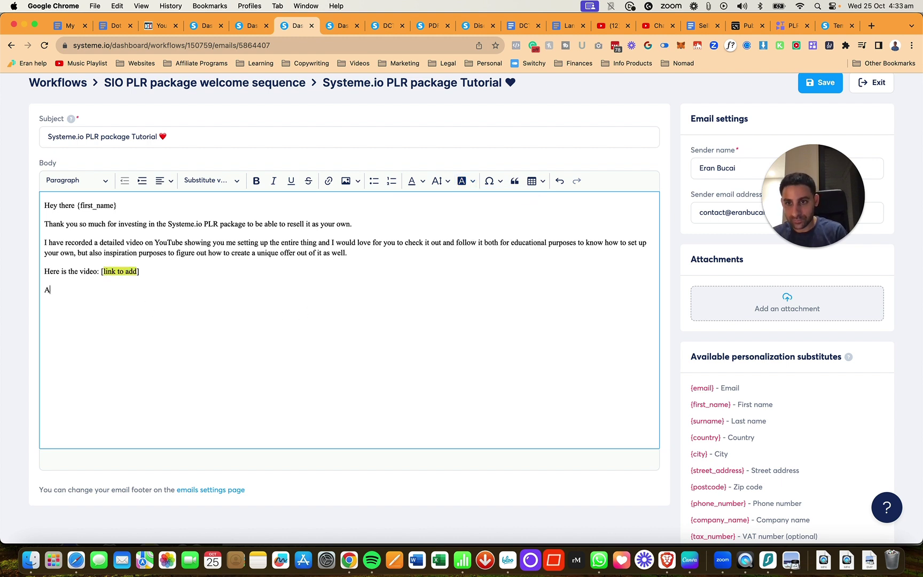
type("I wanted to send")
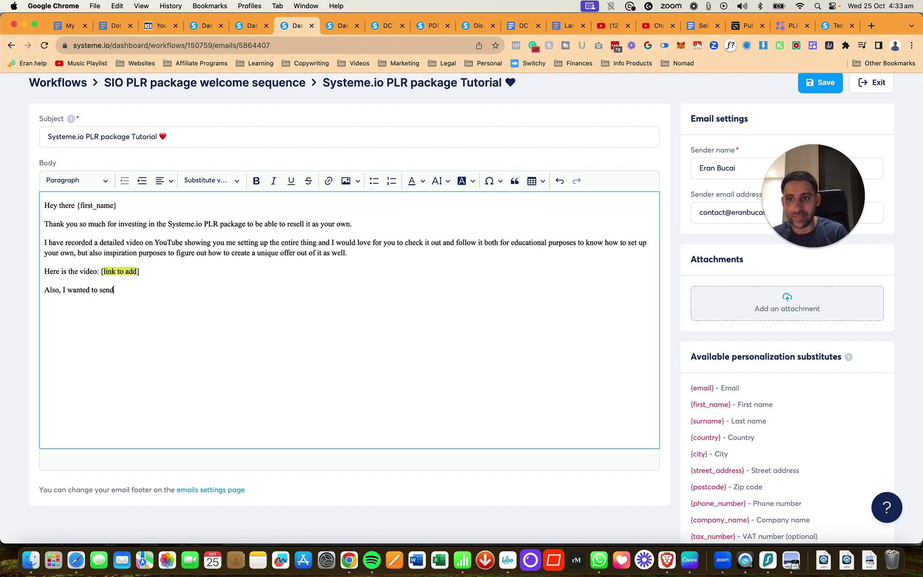
type(" you the PDF")
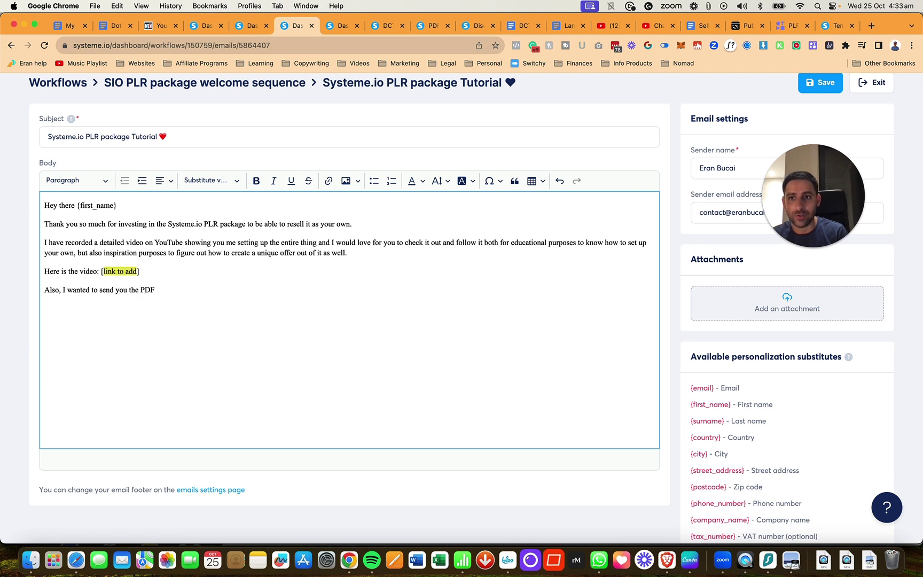
Finish the PDF sentence with "on how to launch your first course (this is attached)." and sign off below with the sender's first name
type(" on how to launch your fi")
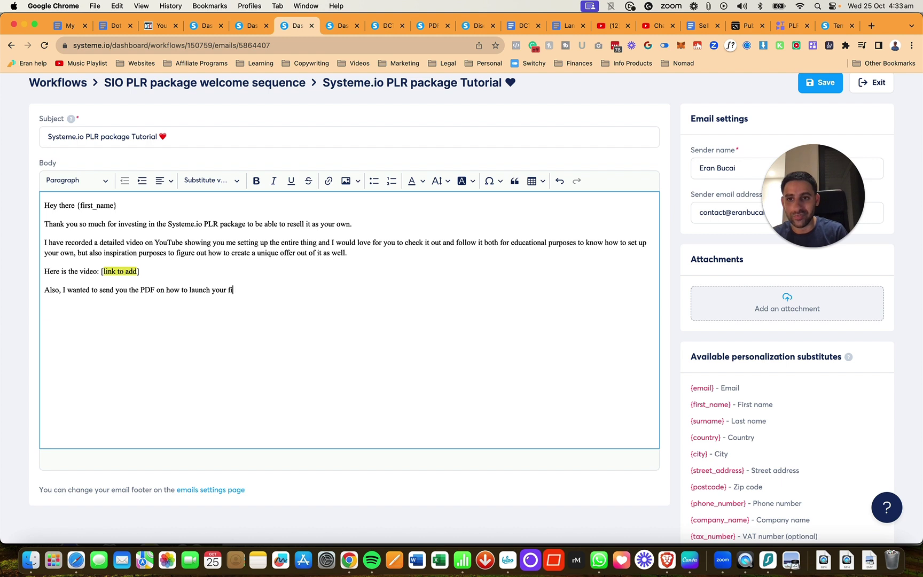
type("rst course.")
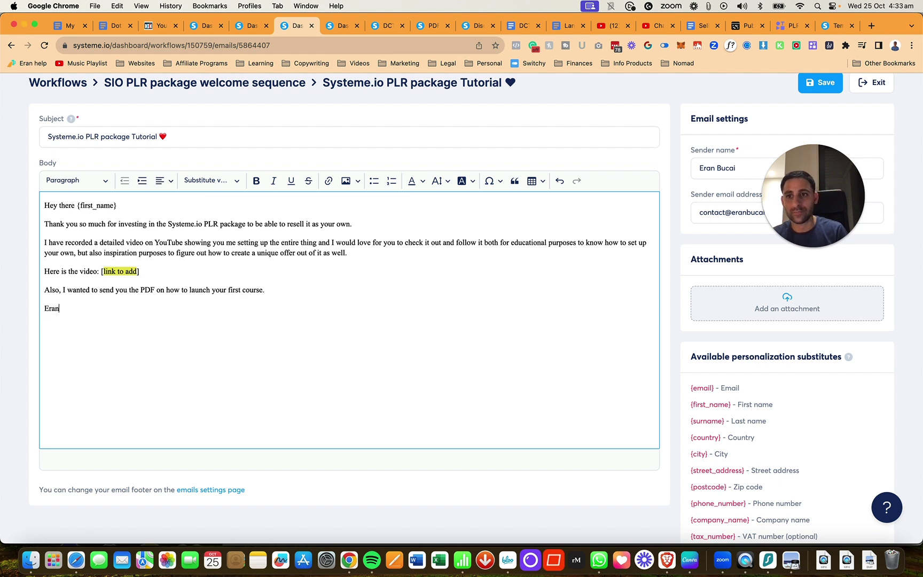
key("Return")
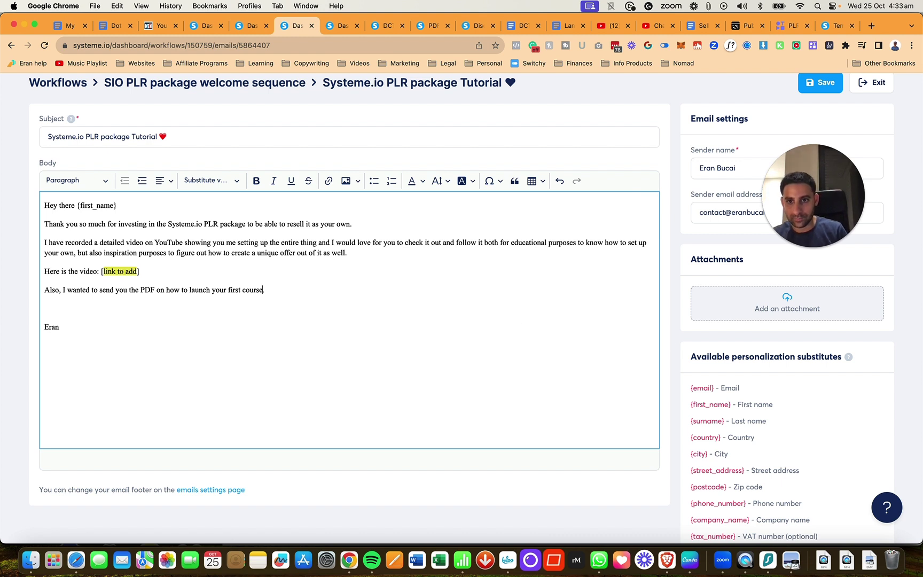
type("(this is attached).")
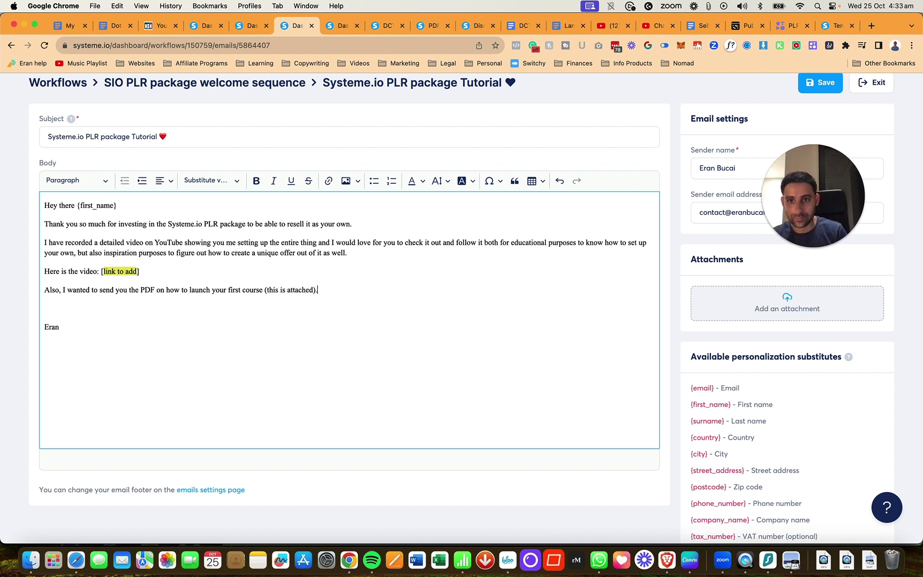
key("Return")
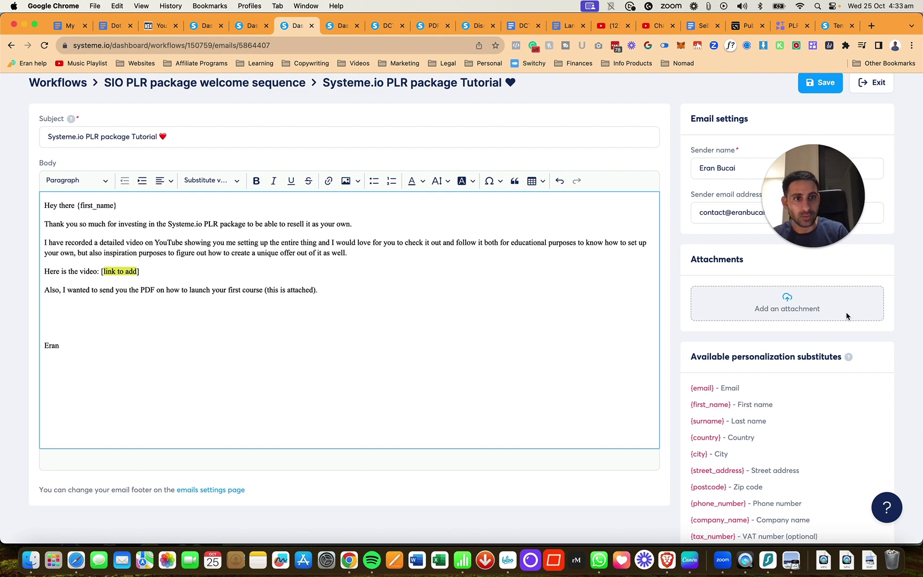
Attach the file "How to launch your PLR with Systeme.io.pdf" from the Downloads folder to the email
left_click(786, 303)
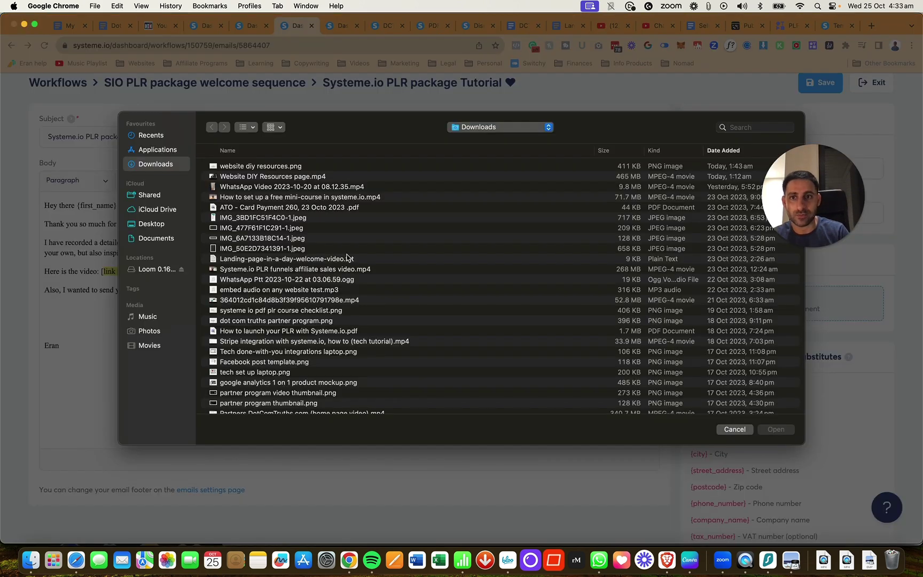
scroll(348, 257, "down", 5)
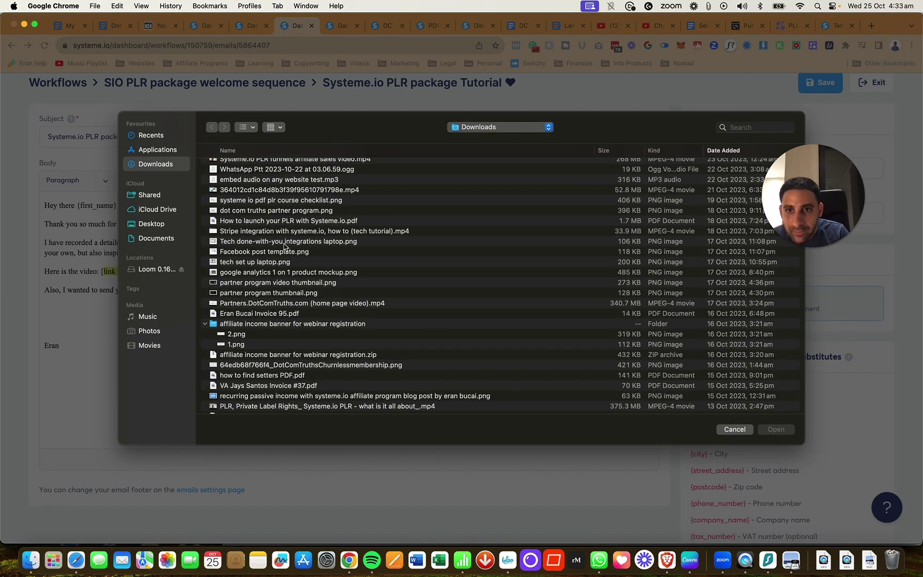
left_click(292, 222)
double_click(291, 221)
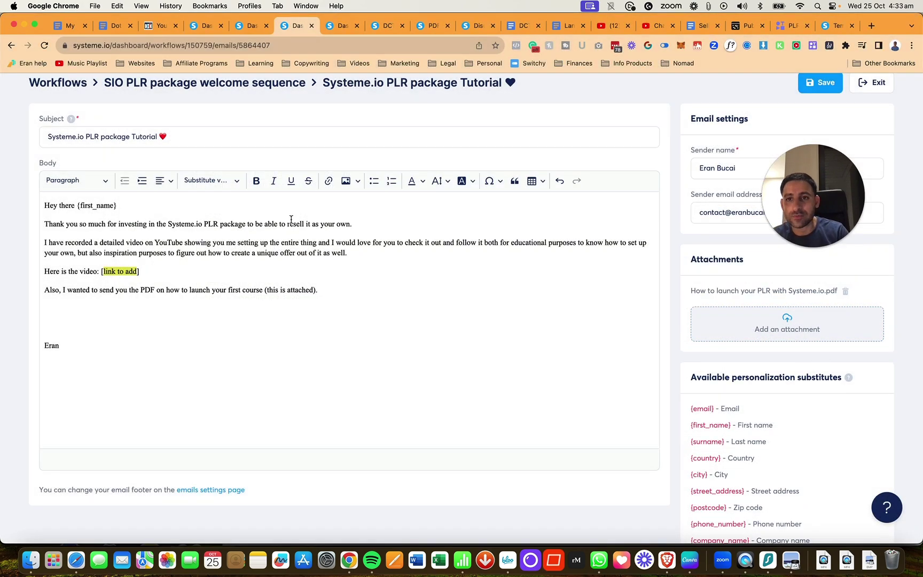
Add a line above the sign-off reading "Note that I am not selling the PLR courses themselves standalone"
left_click(131, 309)
type("Not")
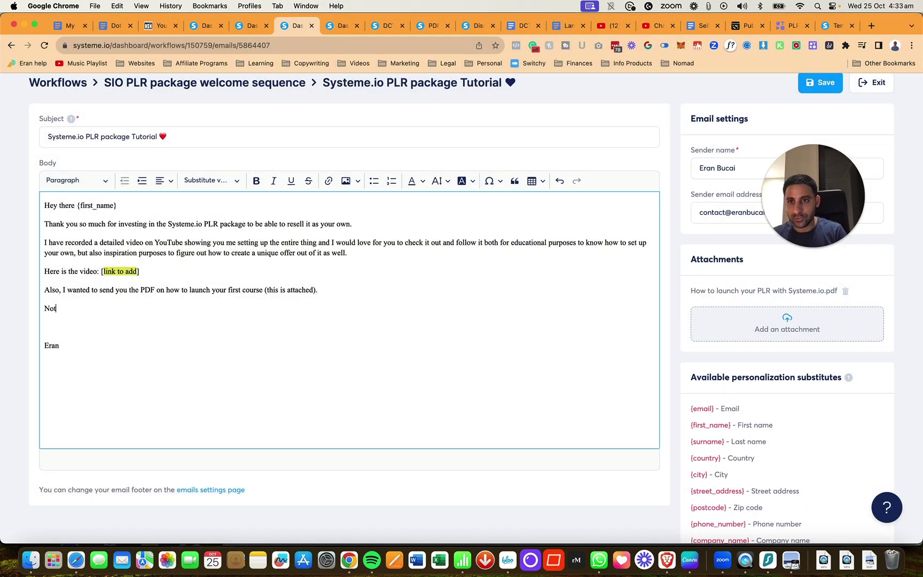
type("e that I am not")
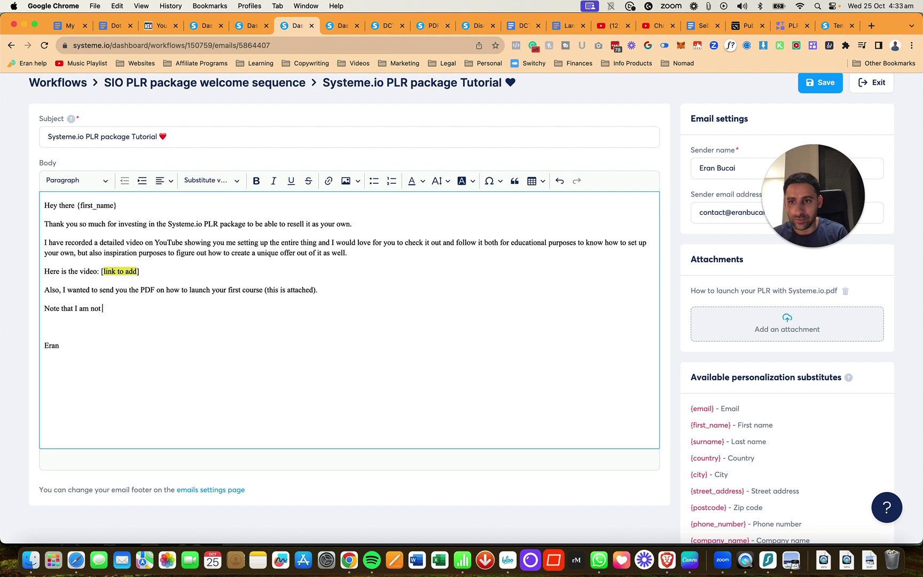
type(" selling ht ePL")
type("he PLR courses")
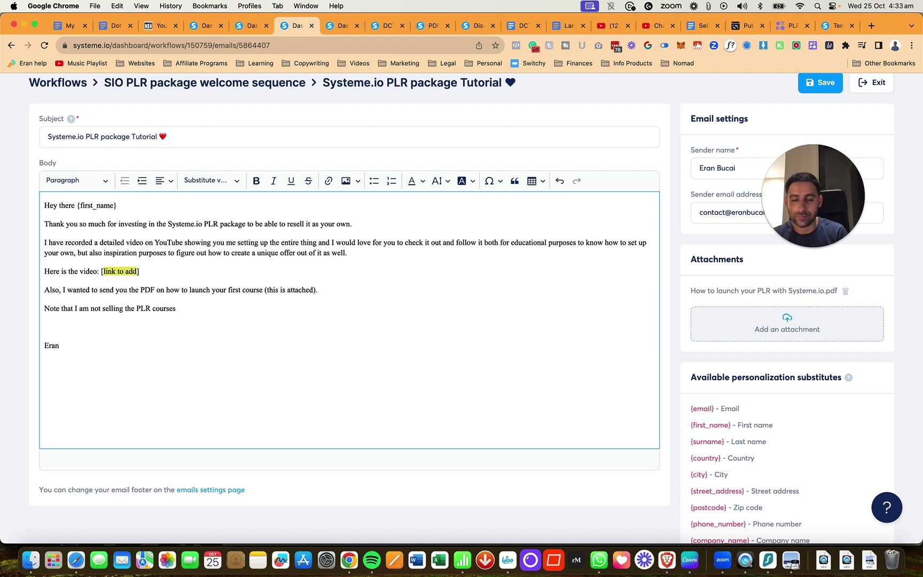
type(" themselves")
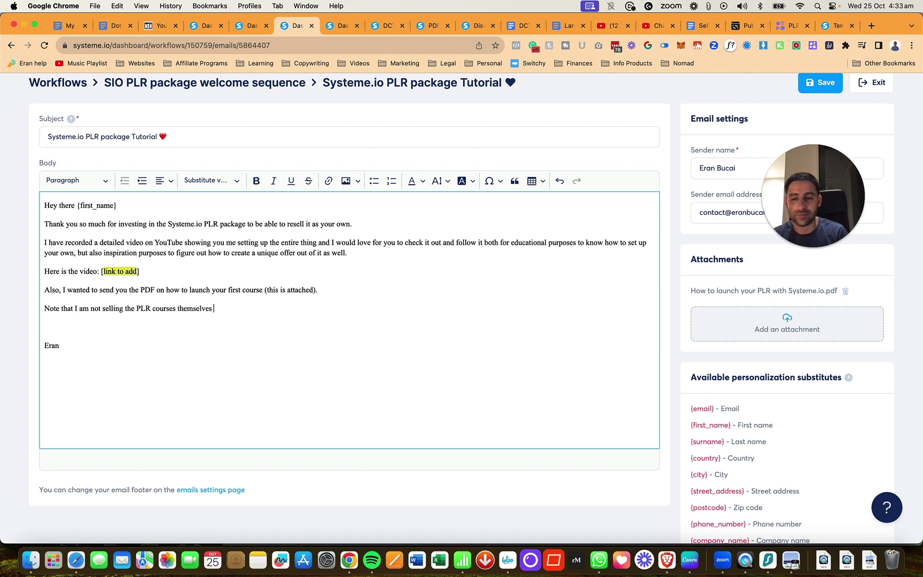
type(" standalone")
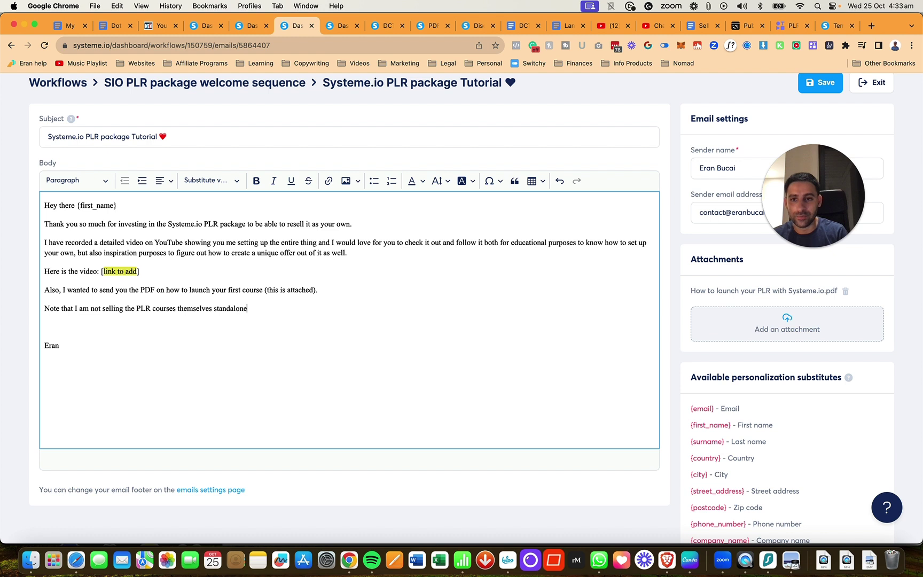
Finish the note with "but of course, you have access to them all if you wish as they are all part of the PLR package."
type(" but of course, you have ")
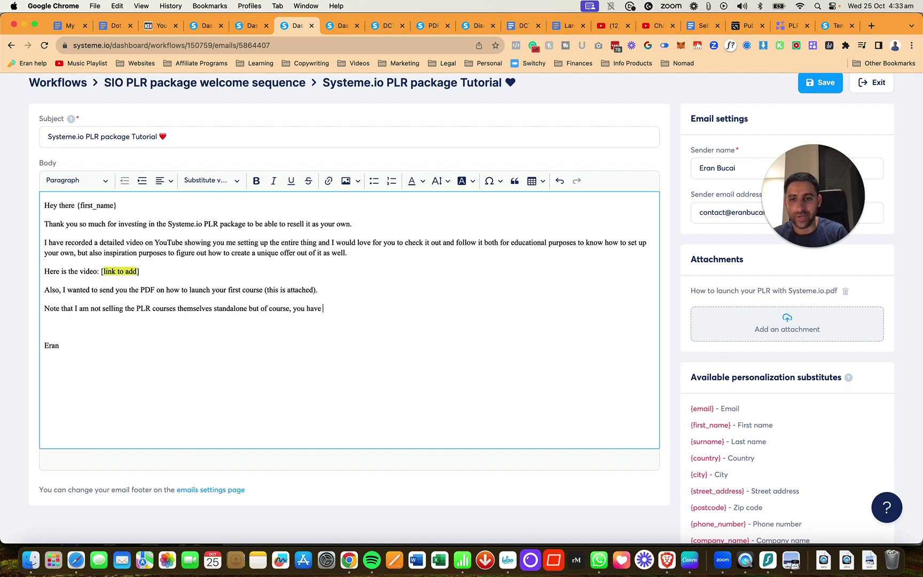
type("access to them al")
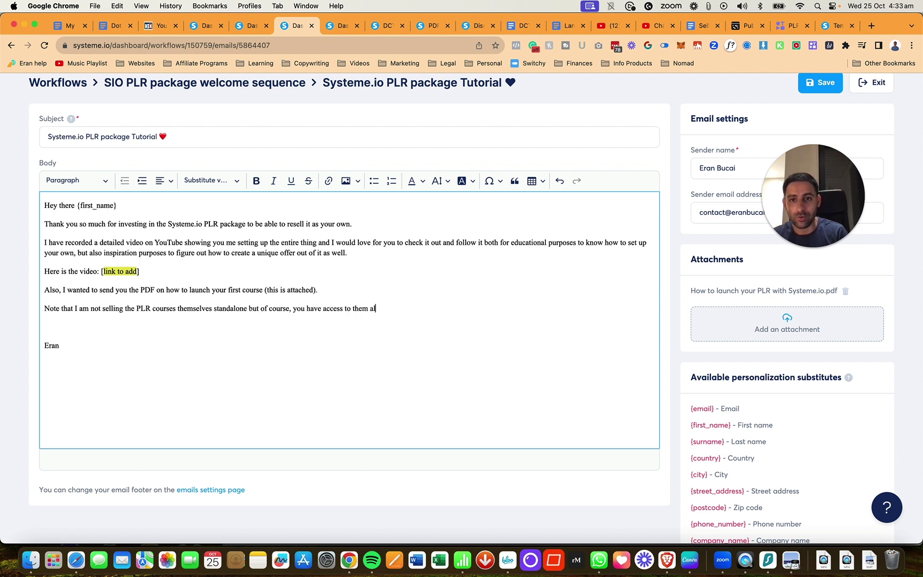
type("l if you wish")
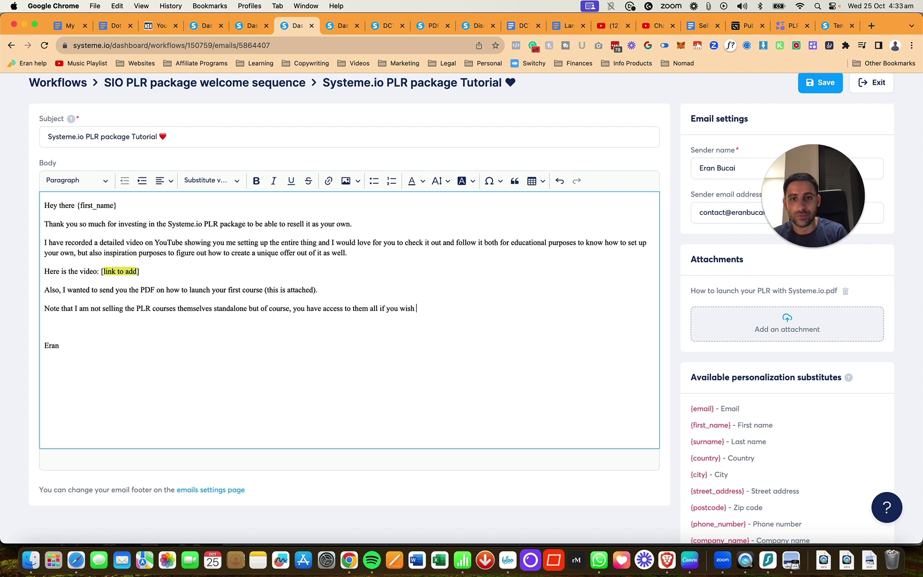
type(" as they are all pa")
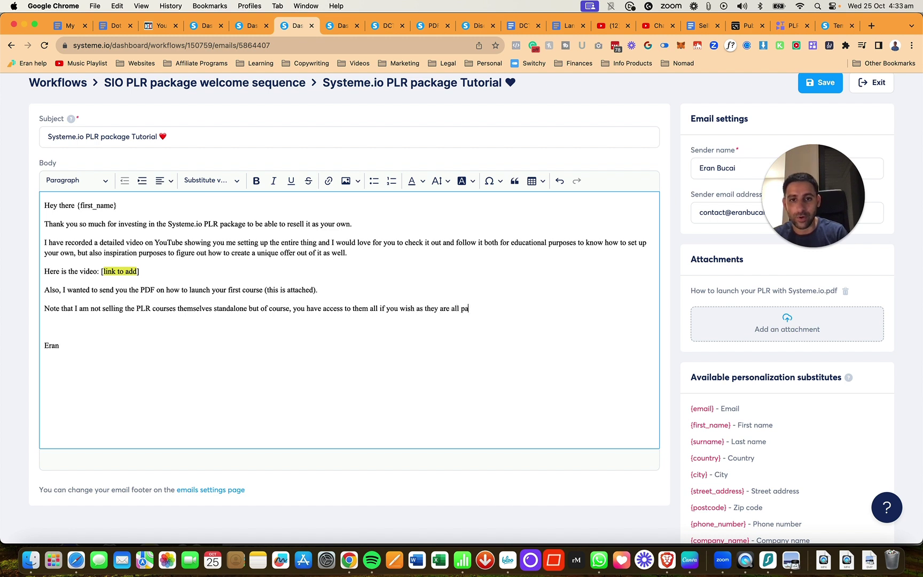
type("rt of the PLR package.")
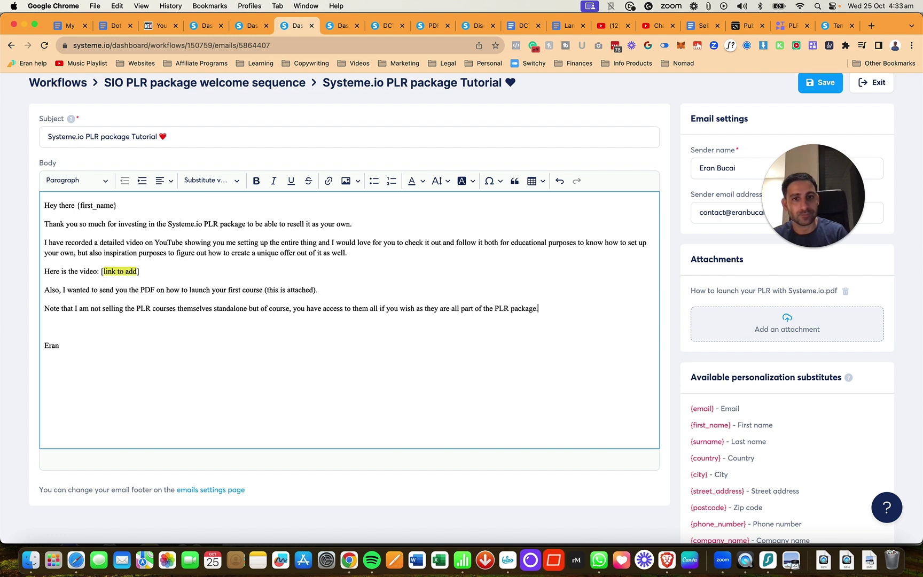
Add the line "Hope that makes sense." below the note, followed by a new line
key("Return")
type("Hope that ma")
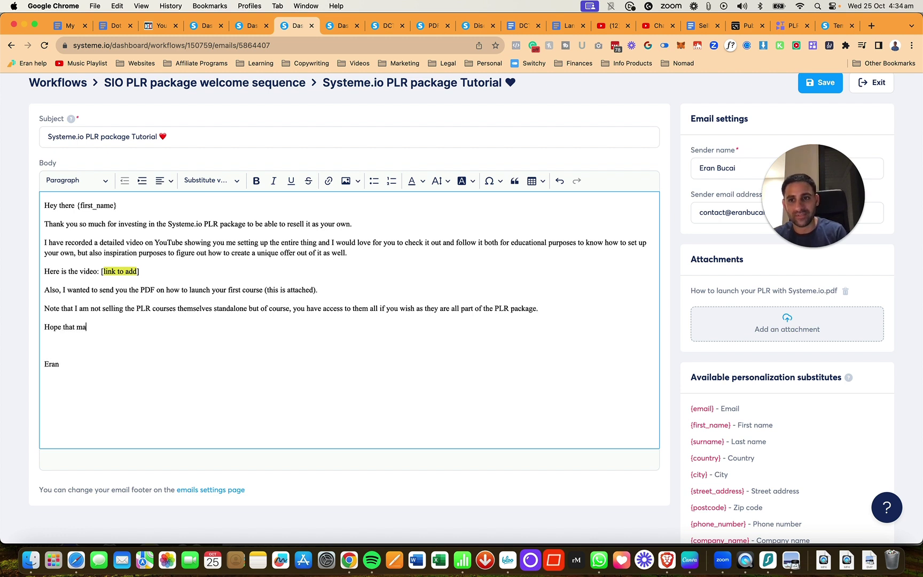
type("kes sens.e")
type("e")
key("Return")
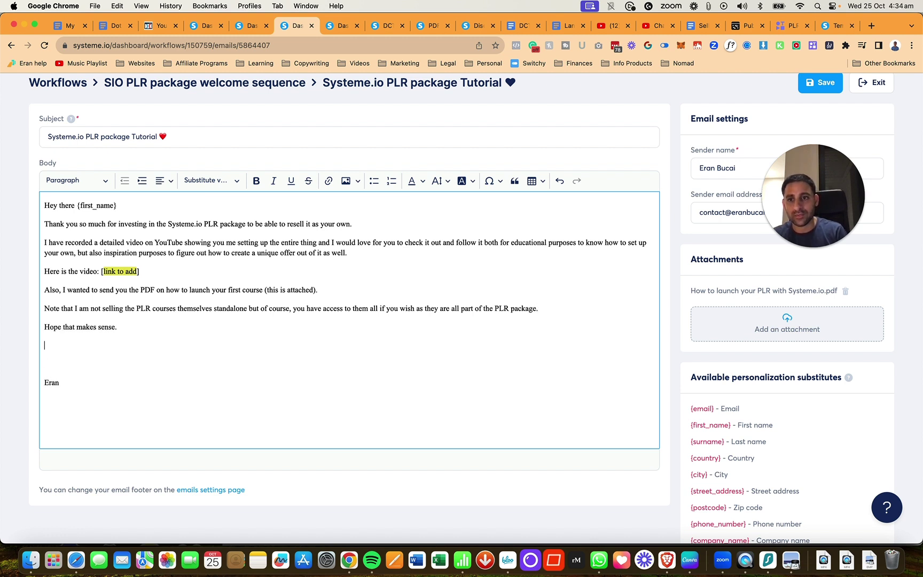
Write "Any questions, feel free to leave a comment on my YouTube video above (so I can do any follow up tutorials)"
type("Any questi")
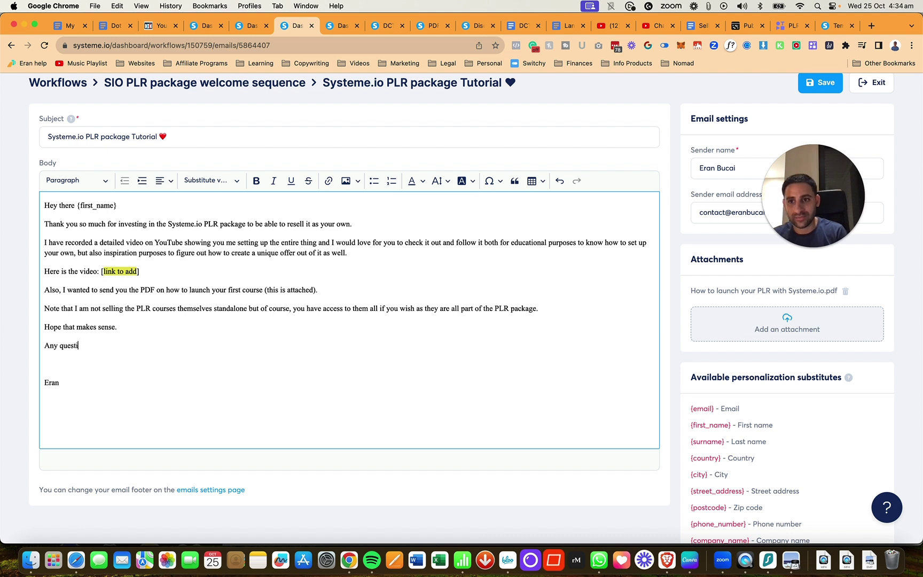
type("ons, feel free to ")
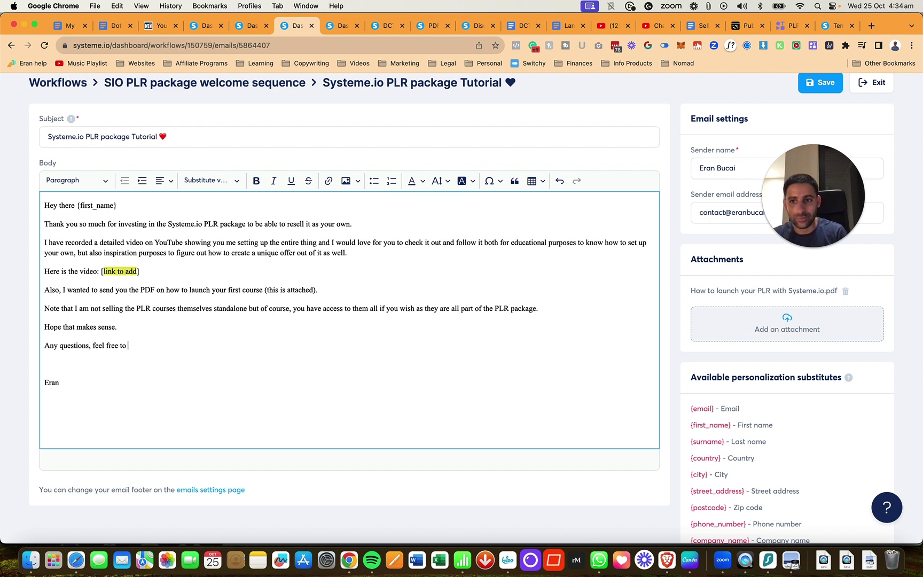
type("leave a comment on my")
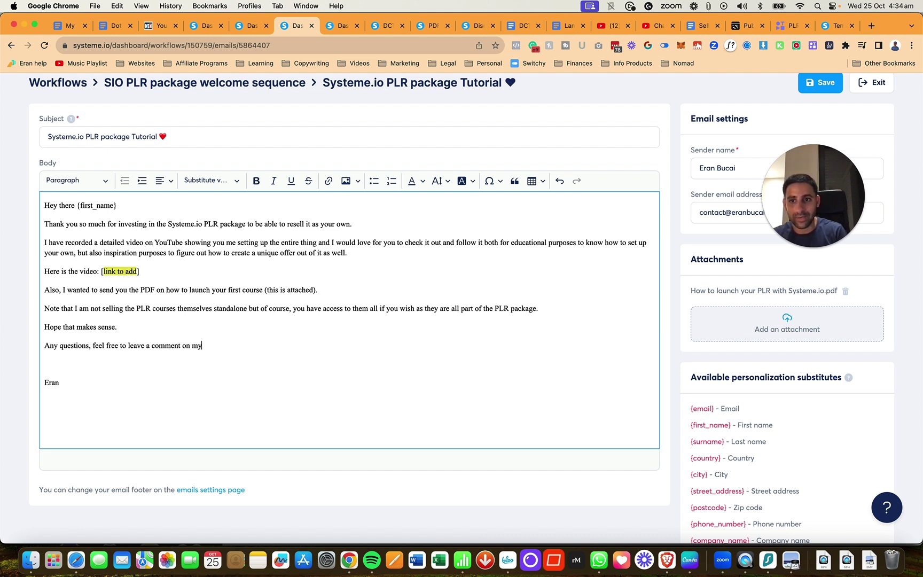
type(" HYo")
key("BackSpace")
key("BackSpace")
key("BackSpace")
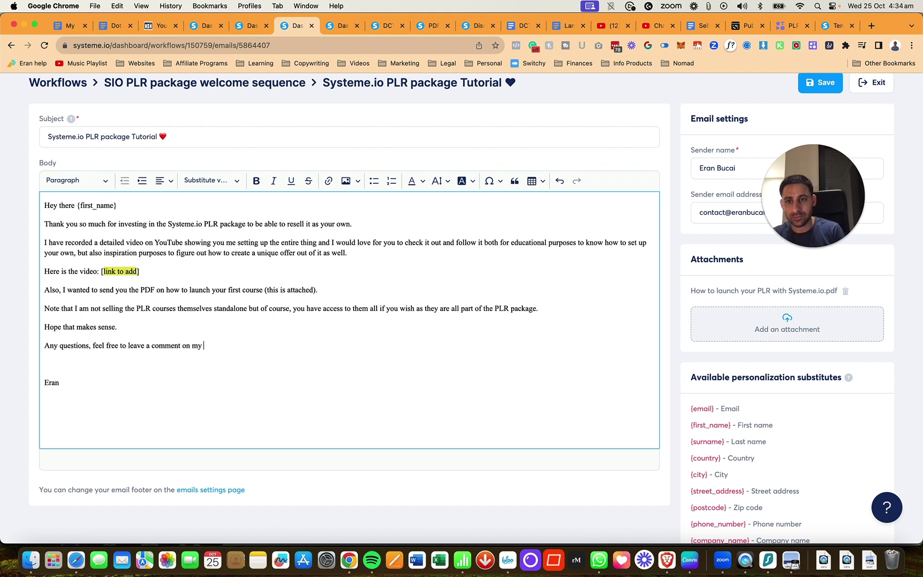
type("YouTube video abo")
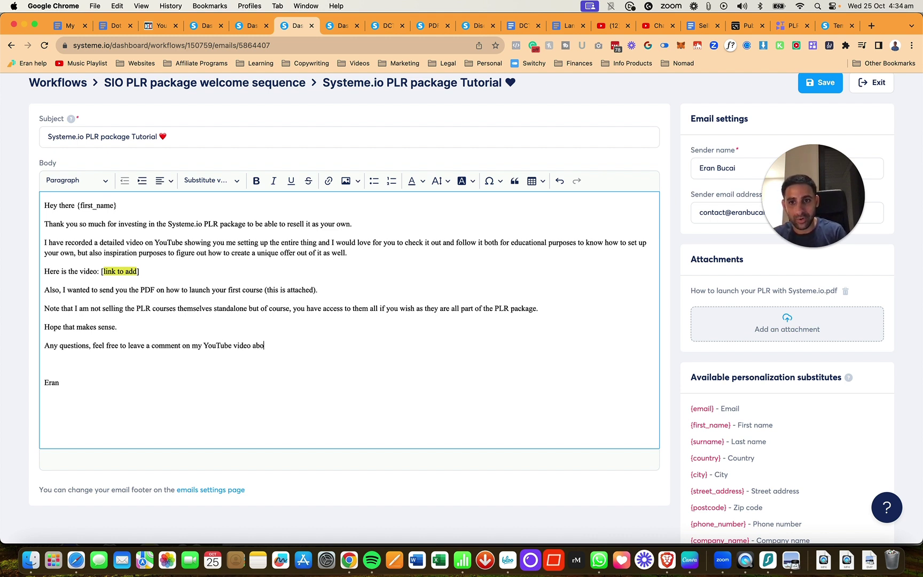
type("ve (so I can do any follow up ")
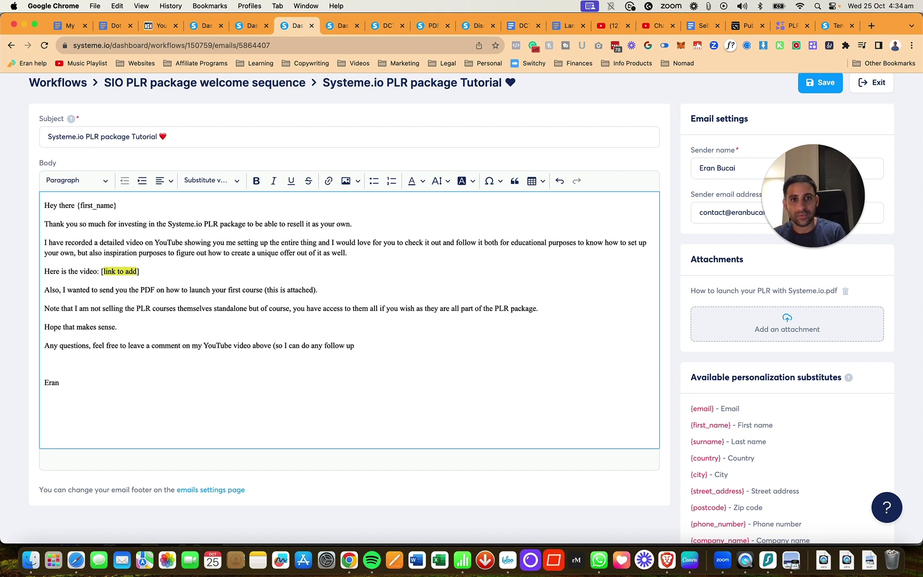
type("tutorials) a")
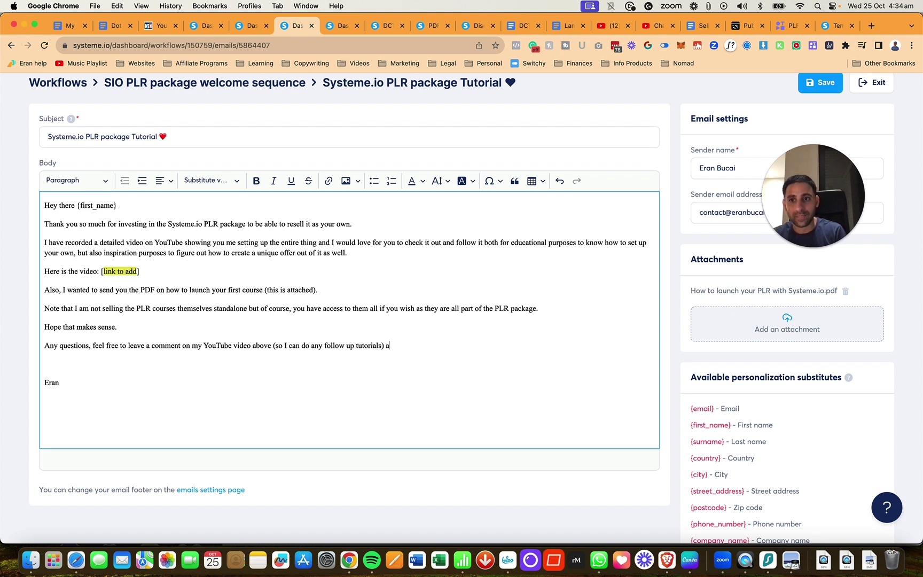
Extend the questions line with "and you're welcome to also post questions and get help in my Systeme.io Tech Tutorials free Facebook group."
type("nd you're welcome to als")
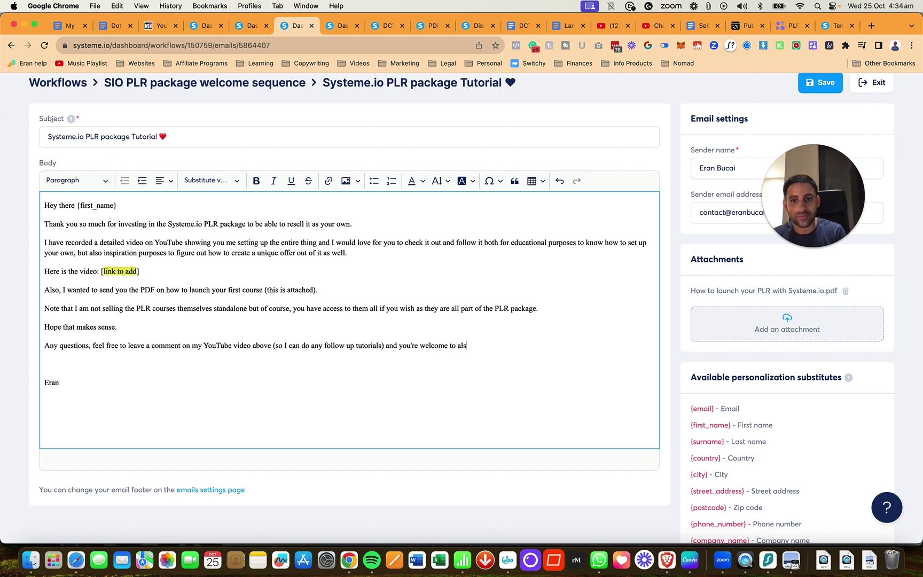
type("o post ques")
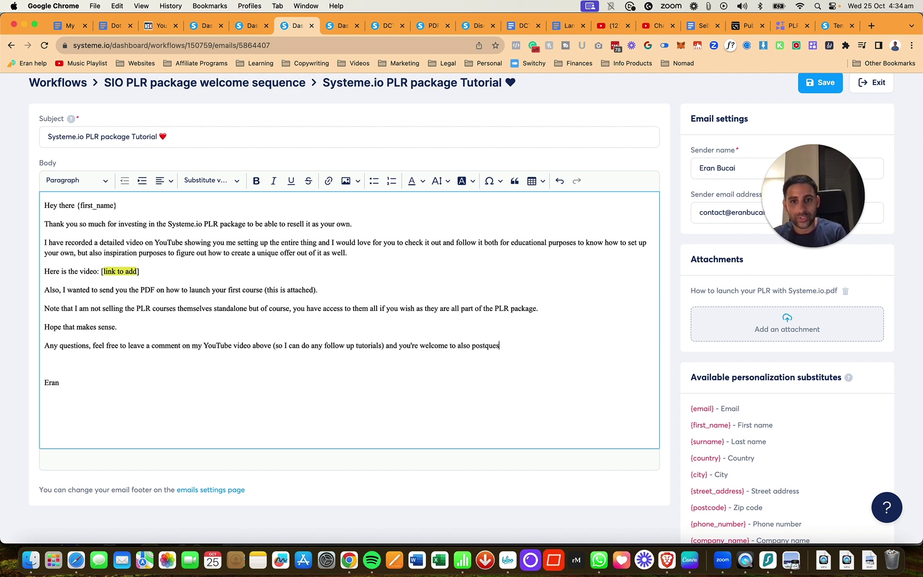
type("question sn")
type("et help in my ")
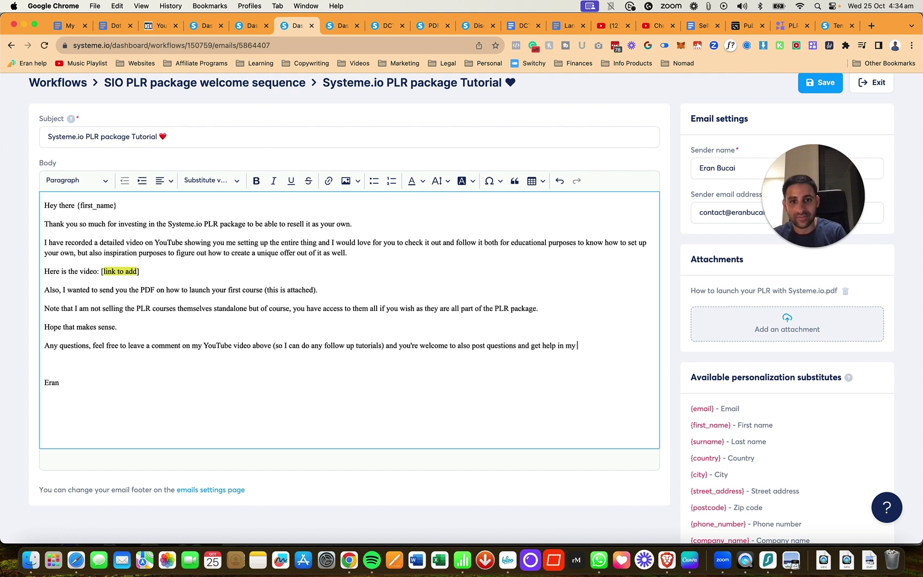
type("Systeme.io")
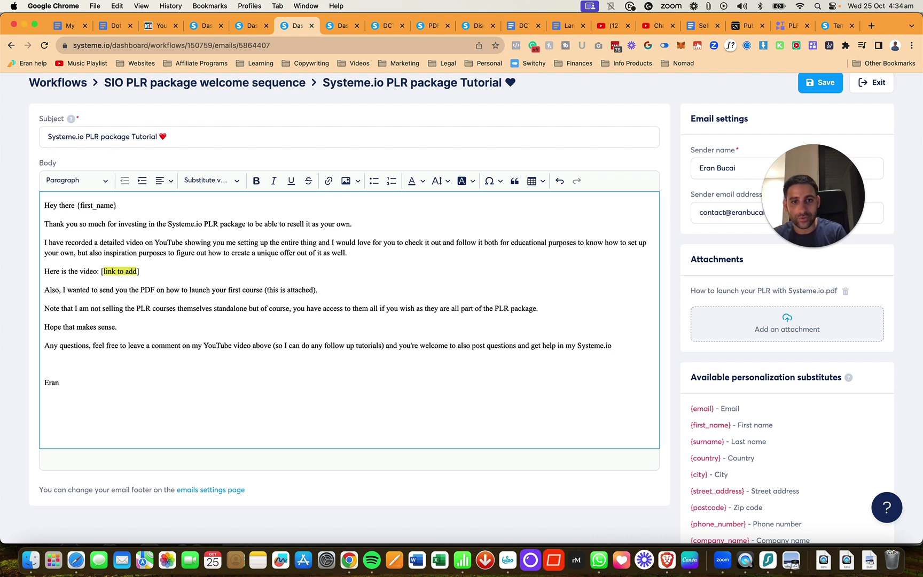
type(" TEch")
key("BackSpace")
type("ech Tutorials ")
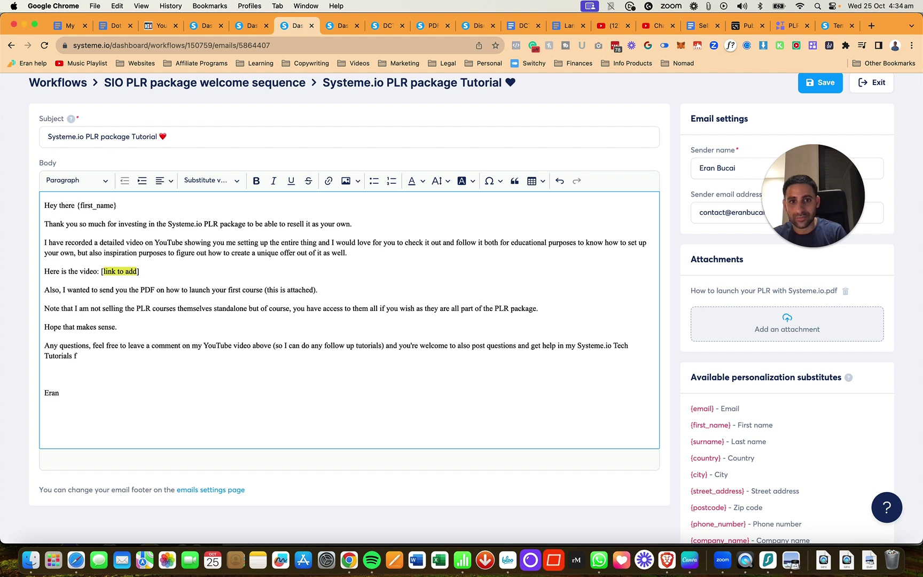
type("free Facebo")
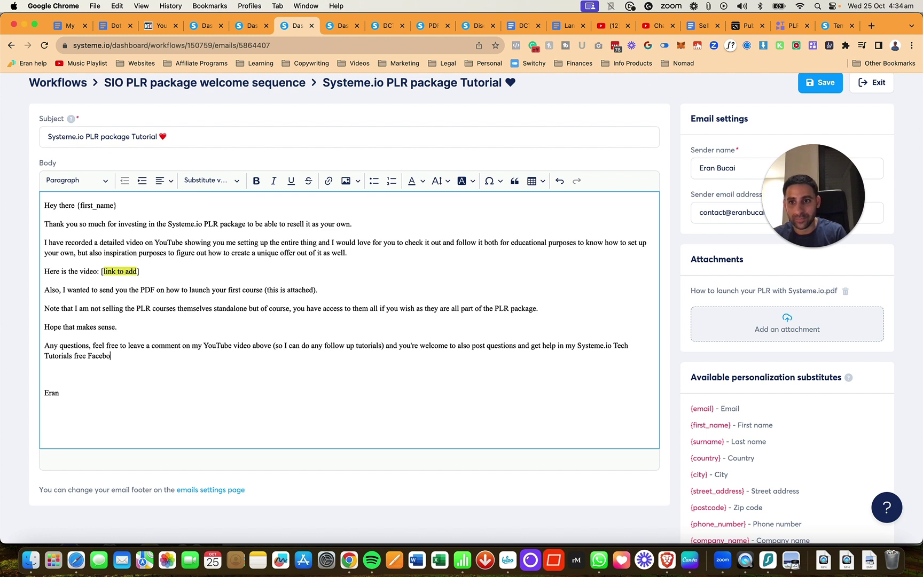
type("o group.")
Add the closing line "Looking forward to serving you!" below the questions paragraph, followed by a new line
key("Return")
type("Lo")
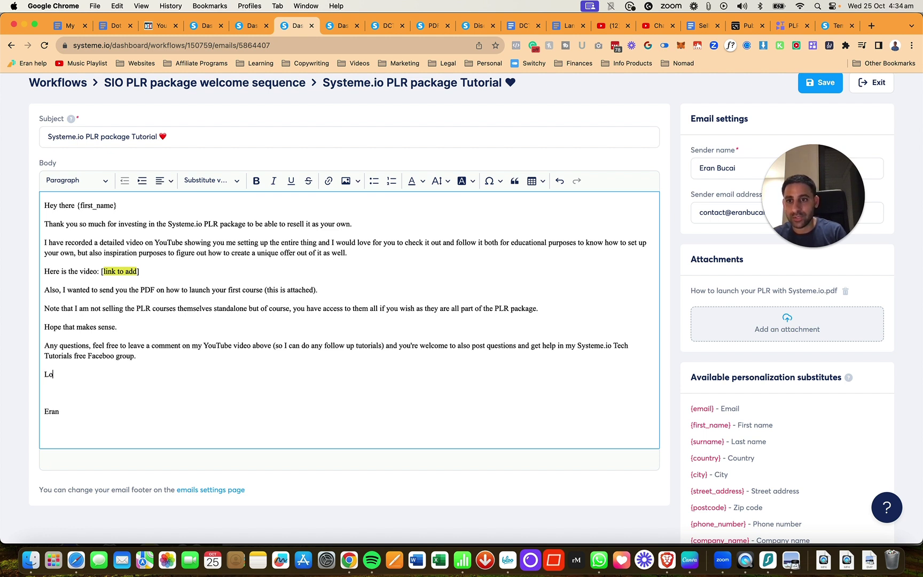
type("oking forward to serving you!")
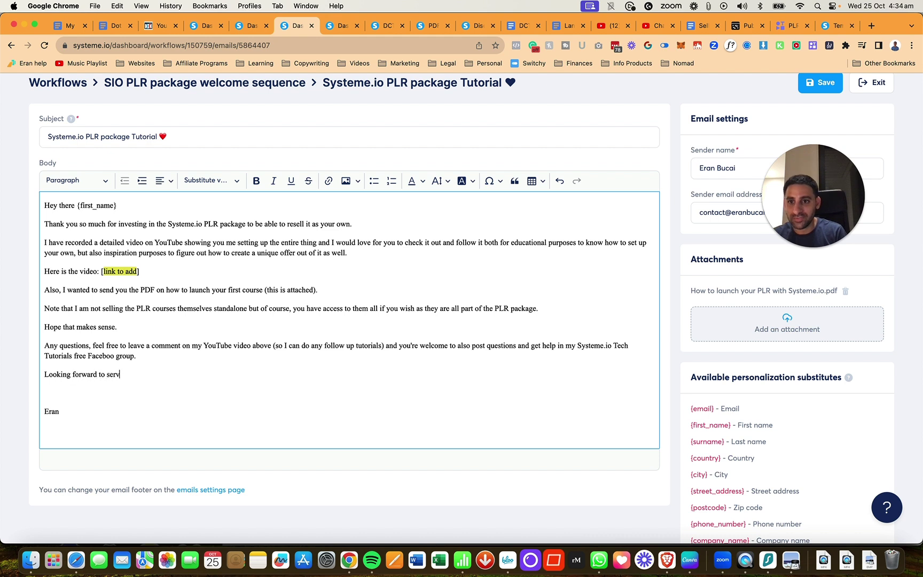
key("Return")
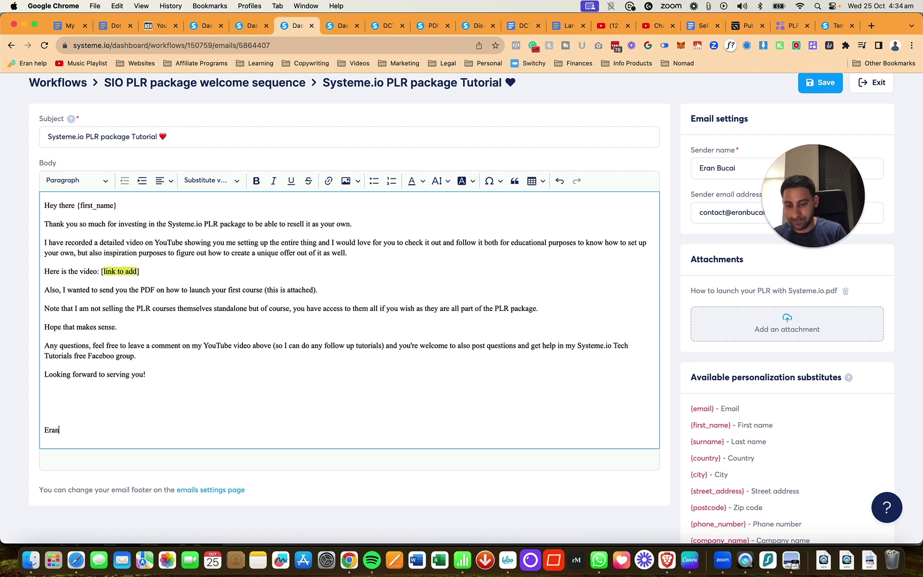
Complete the sign-off with the sender's surname and remove the blank lines above it
type("Bucai")
key("Up")
key("BackSpace")
key("BackSpace")
Set the whole email body's font size to 18 and correct the misspelled "Faceboo" to "Facebook"
key("super+a")
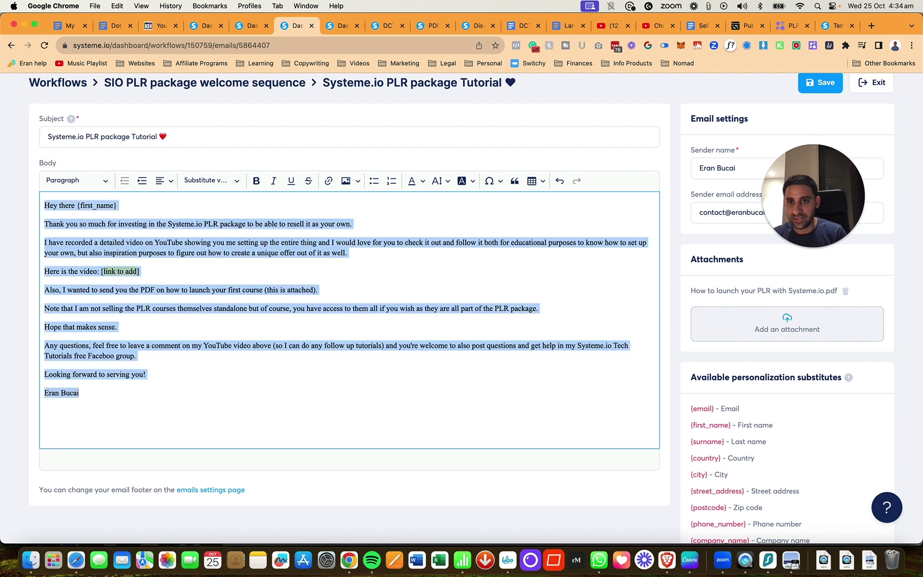
left_click(439, 181)
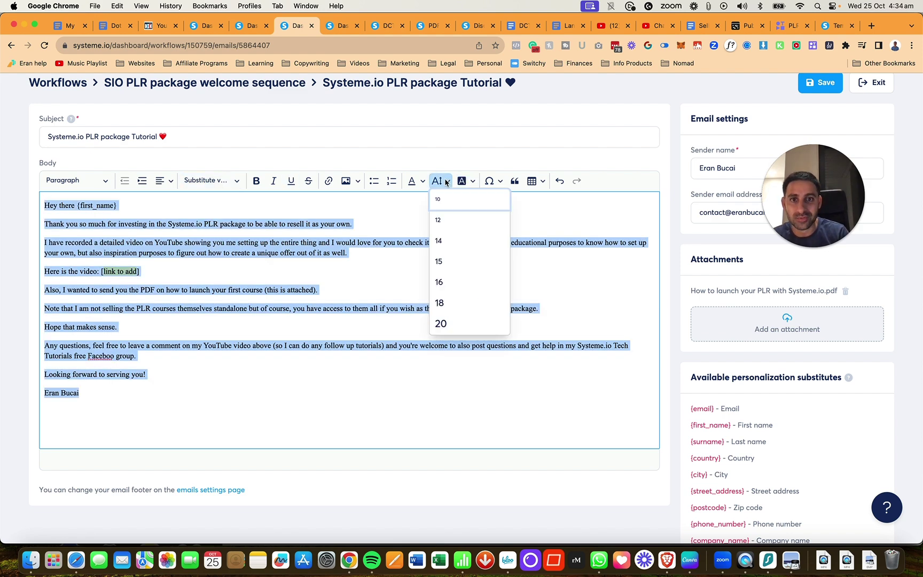
left_click(458, 303)
left_click(401, 311)
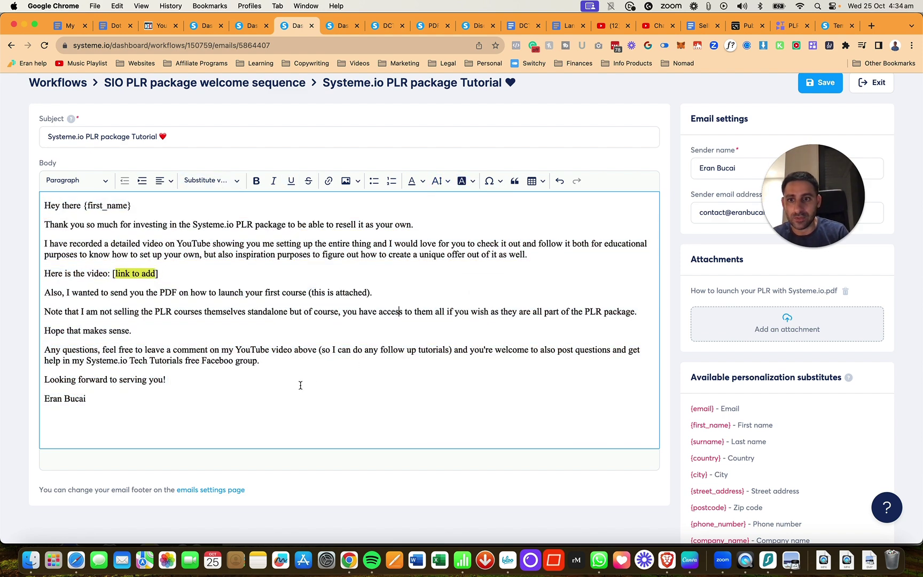
left_click(233, 362)
type("k")
Select "Systeme.io Tech Tutorials free Facebook group" in the email and copy the group's address eran.link/group from the browser's address suggestions
left_click_drag(263, 361, 88, 362)
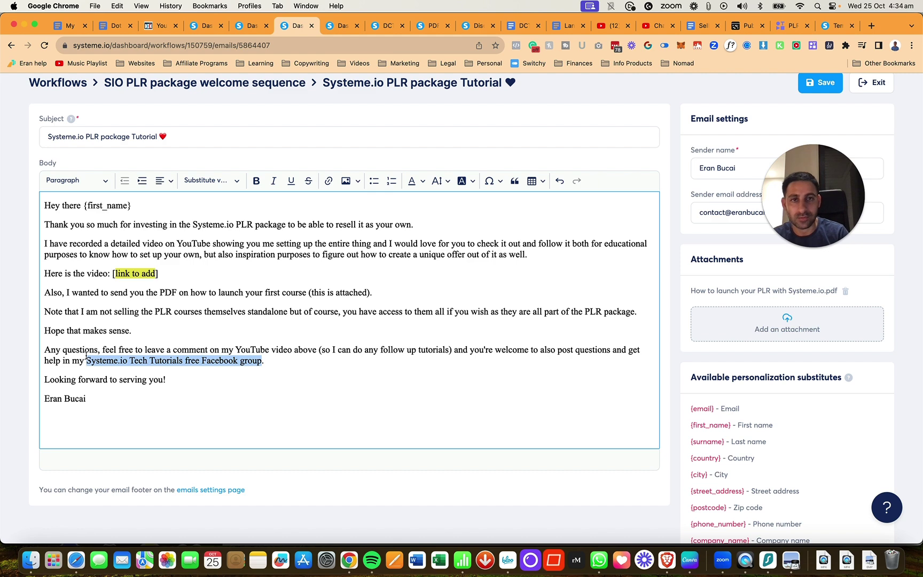
left_click(836, 25)
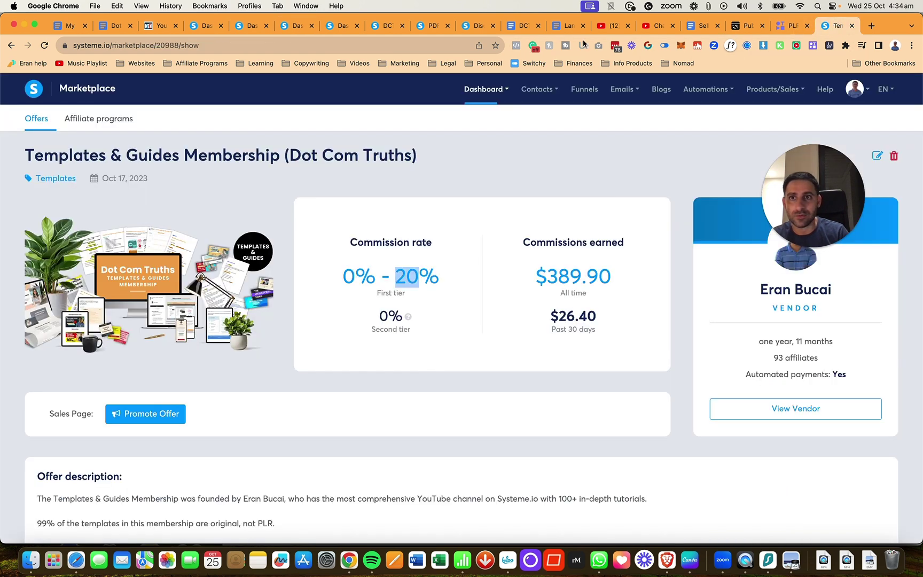
left_click(382, 44)
type("eran.")
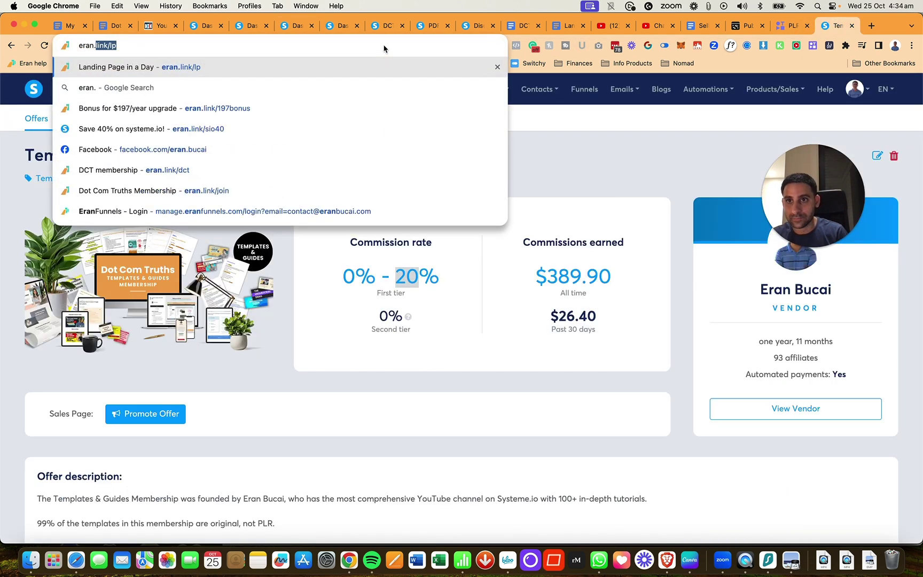
type("link/gr")
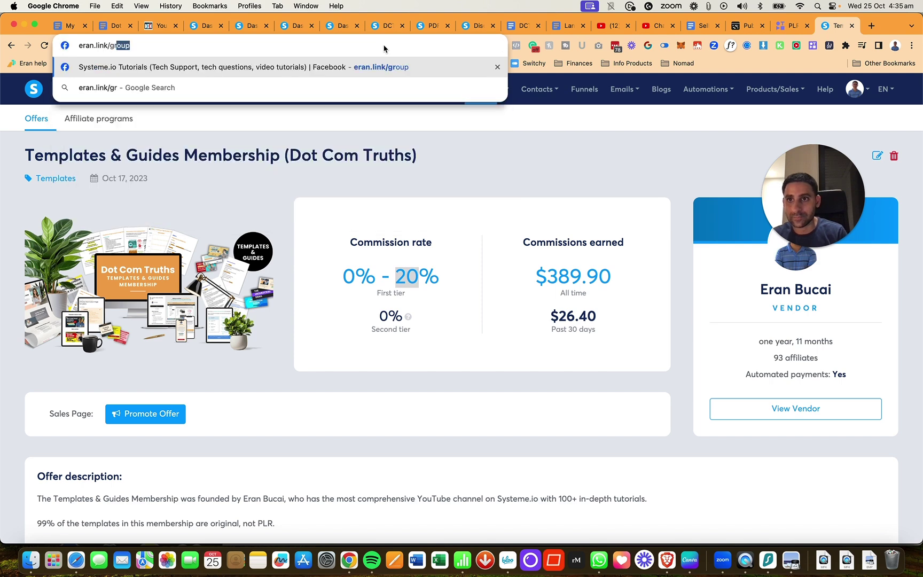
key("super+a")
key("super+c")
Link the selected Facebook group text in the email body to the copied group address
left_click(297, 26)
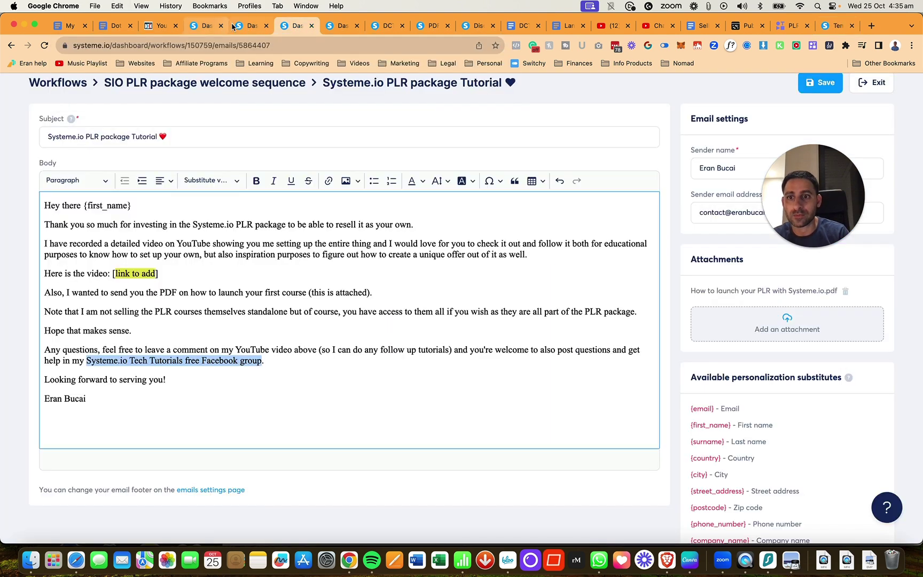
left_click(324, 183)
key("super+v")
left_click(226, 384)
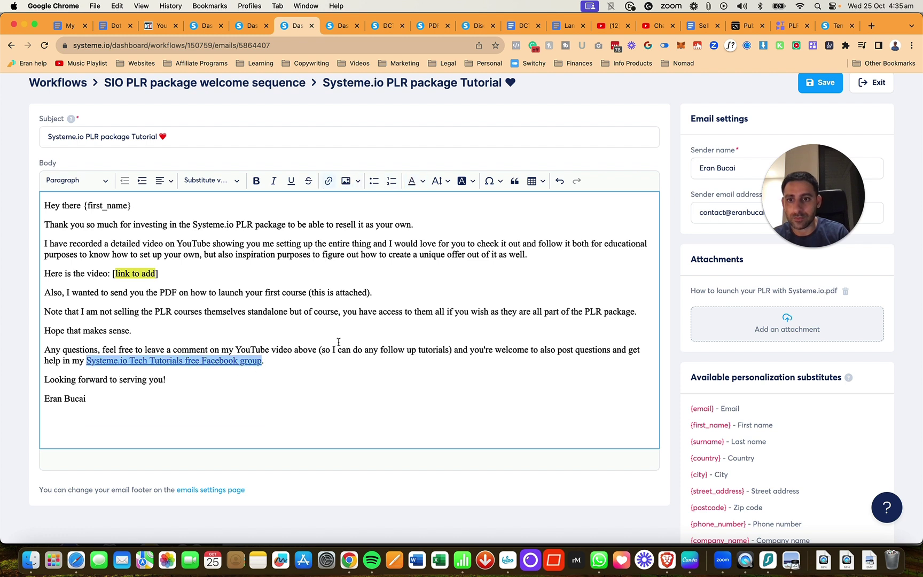
left_click(375, 331)
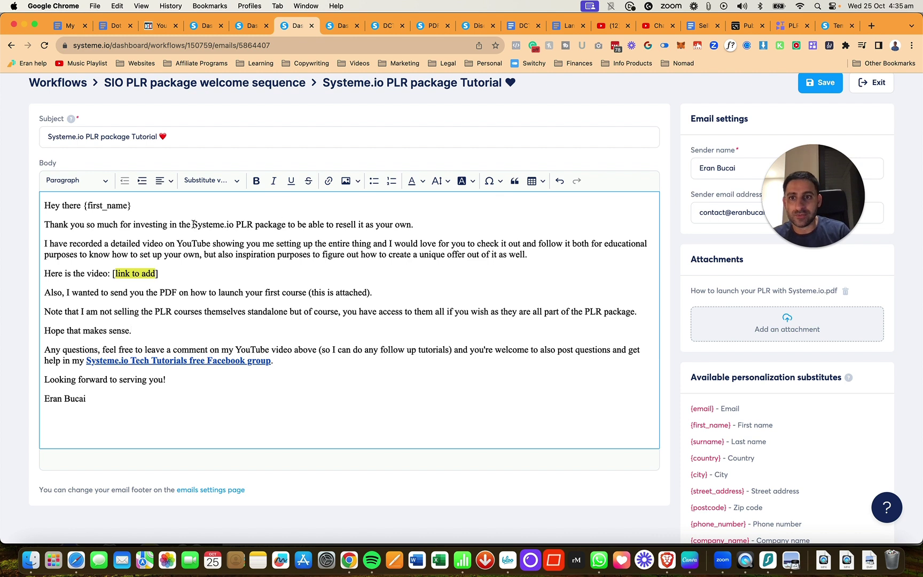
left_click_drag(193, 224, 231, 225)
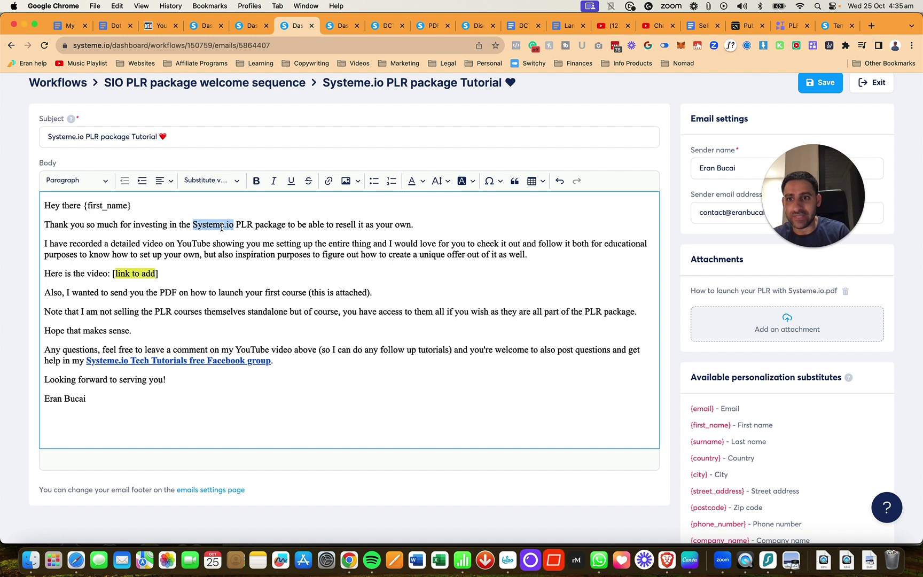
left_click(329, 181)
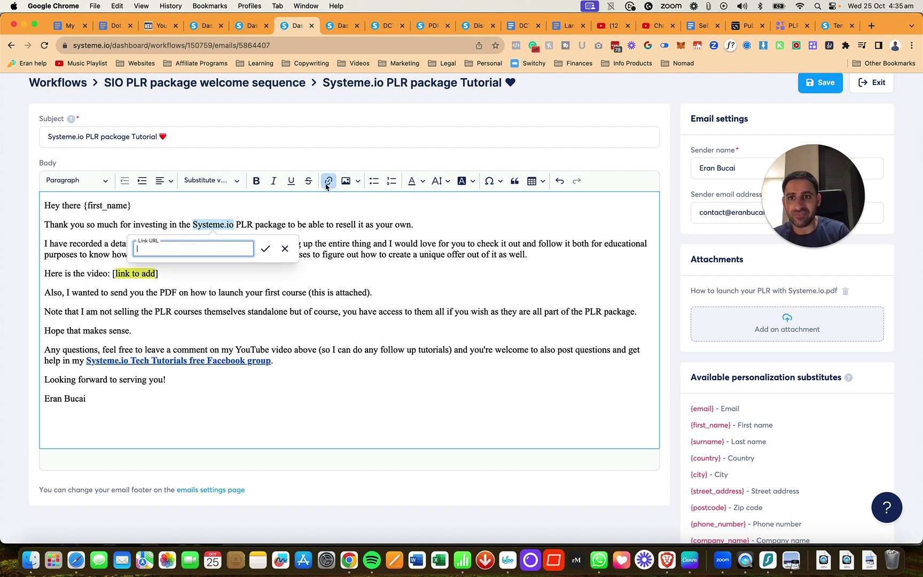
key("super+v")
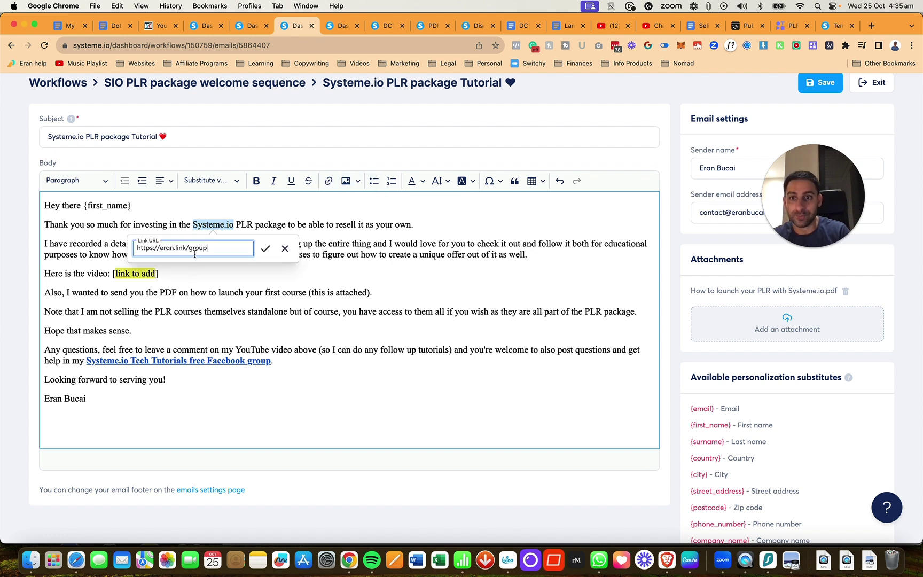
key("BackSpace")
type("197bonus")
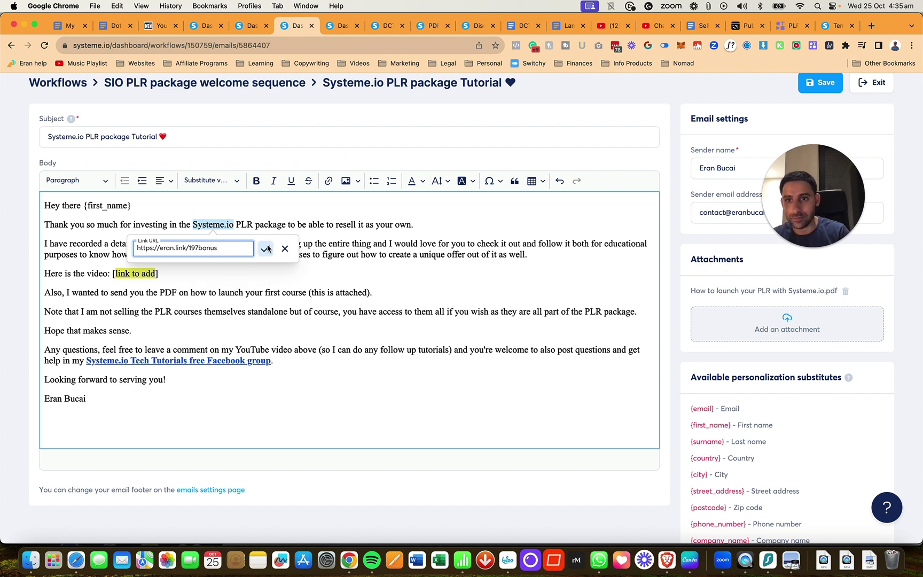
left_click(266, 248)
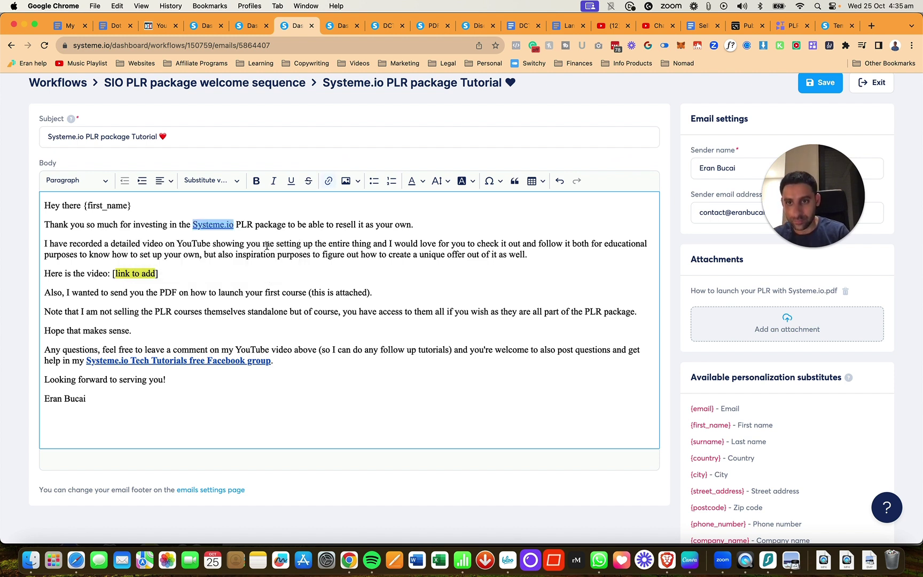
left_click(360, 274)
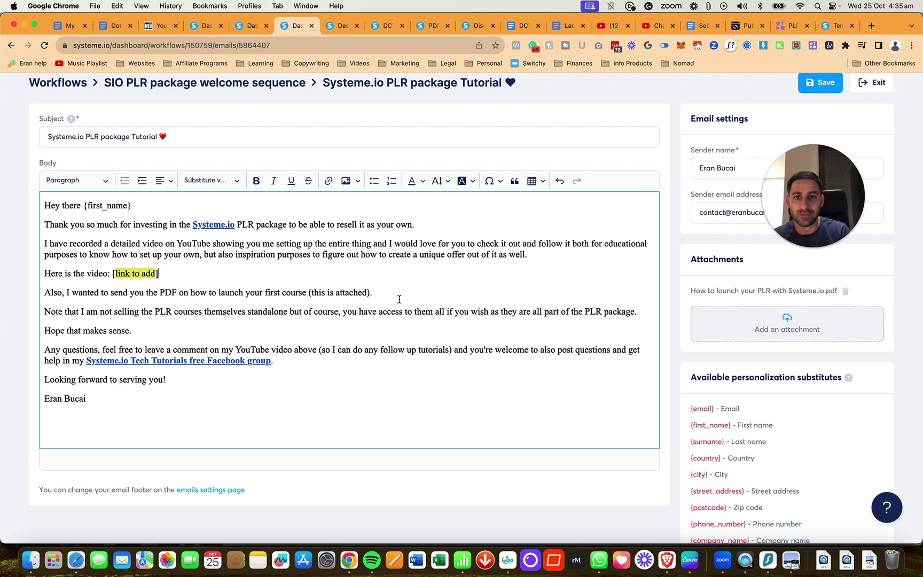
Save the tutorial email and leave the workflow builder for the workflows list
left_click(820, 85)
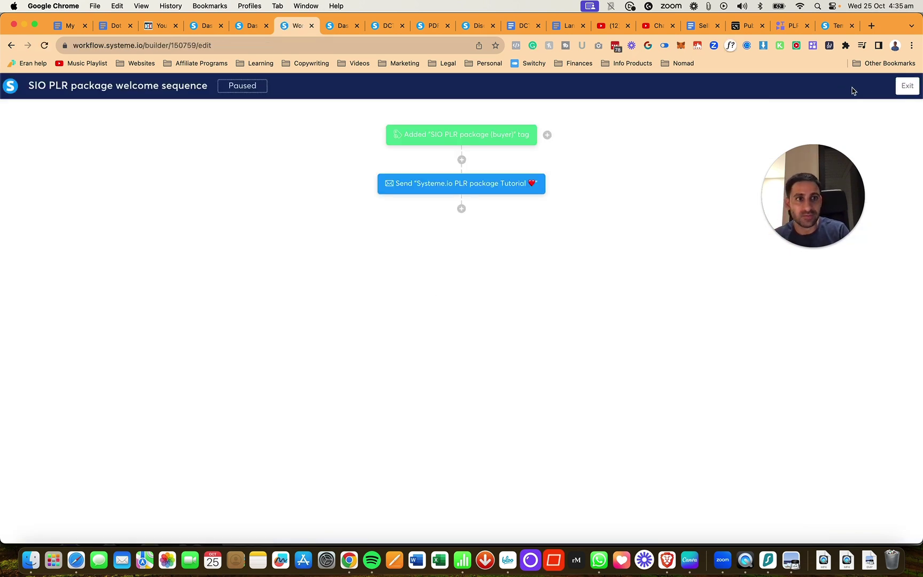
left_click(907, 86)
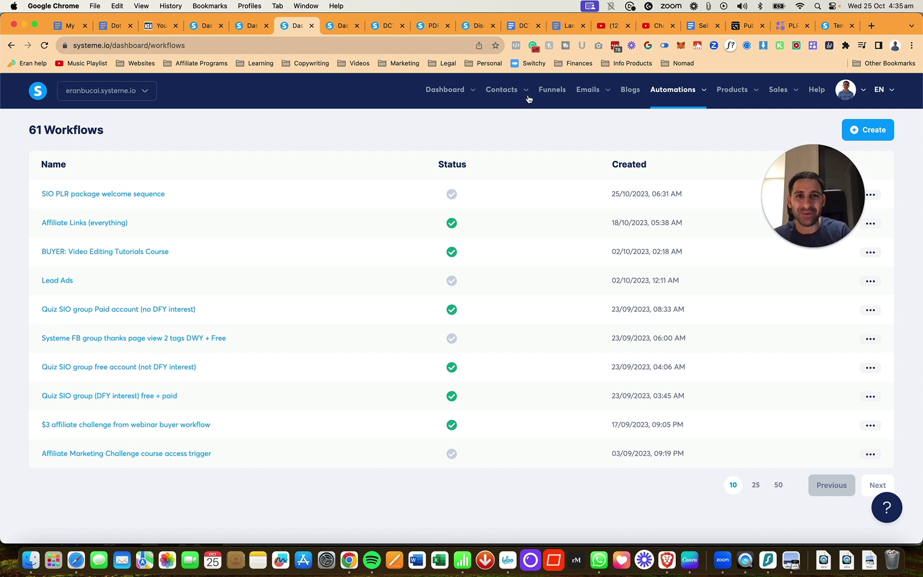
mouse_move(505, 96)
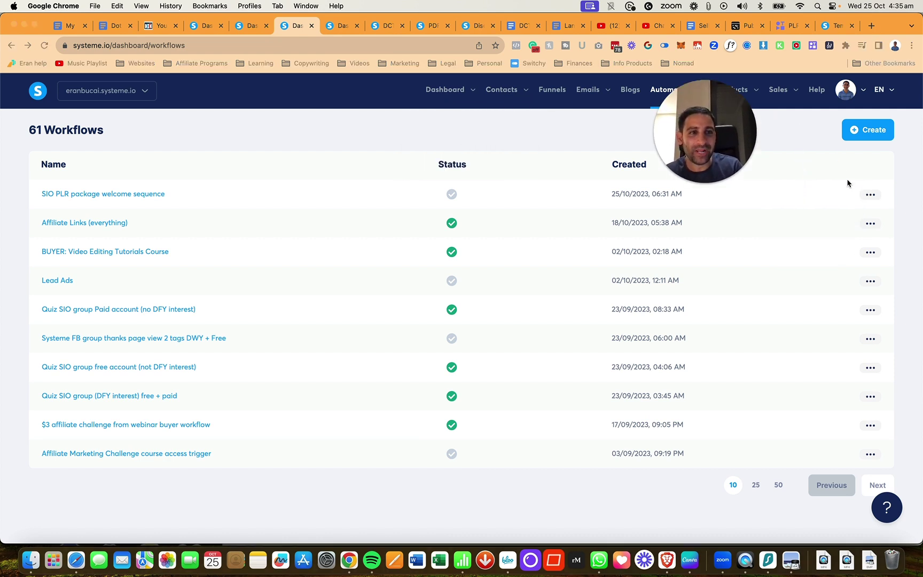
Activate the "SIO PLR package welcome sequence" workflow and confirm the activation
left_click(871, 196)
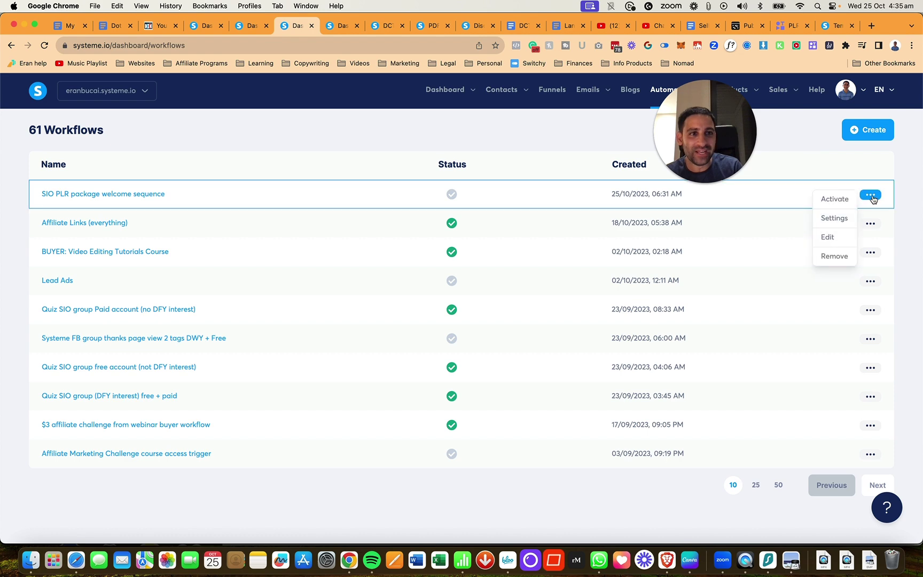
left_click(833, 199)
left_click(404, 342)
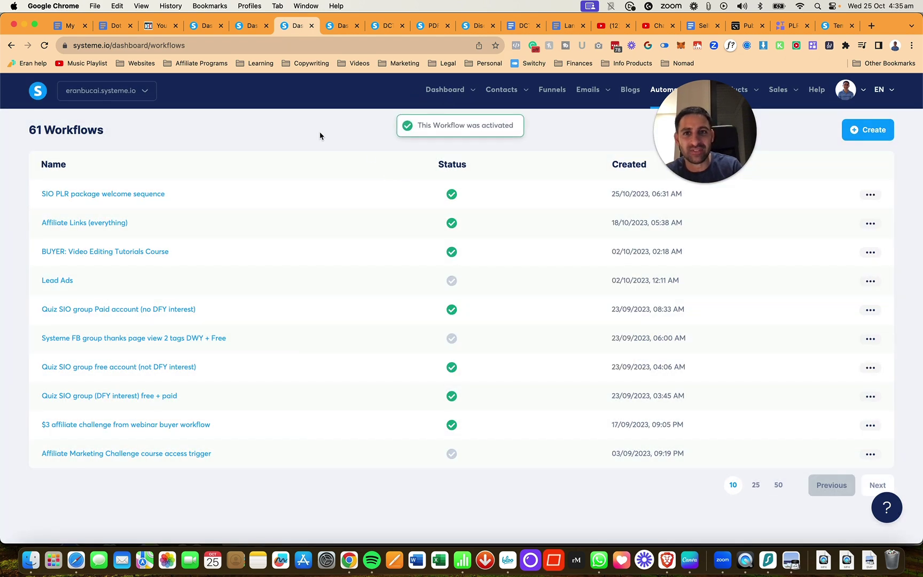
left_click(662, 147)
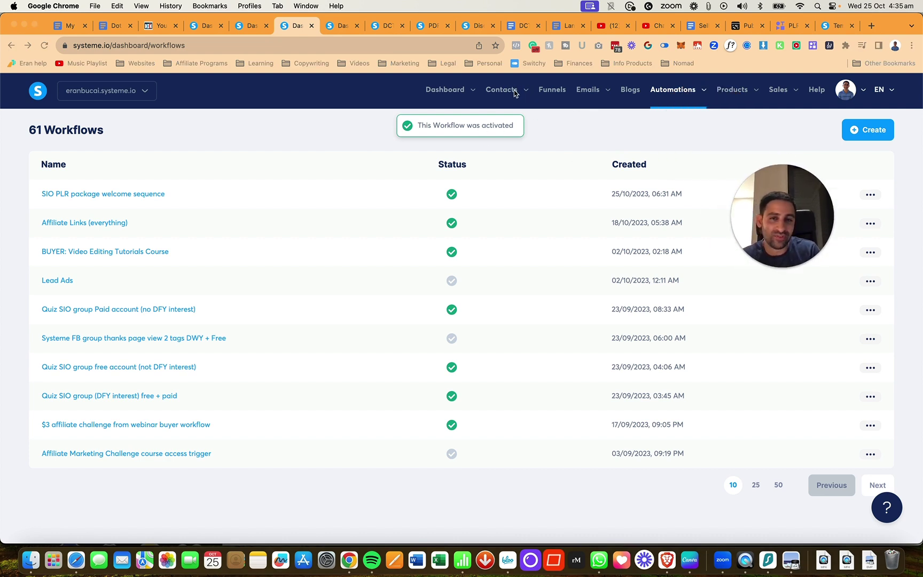
Open the bundle test contact's record and look over its details and the selectable tags
left_click(299, 127)
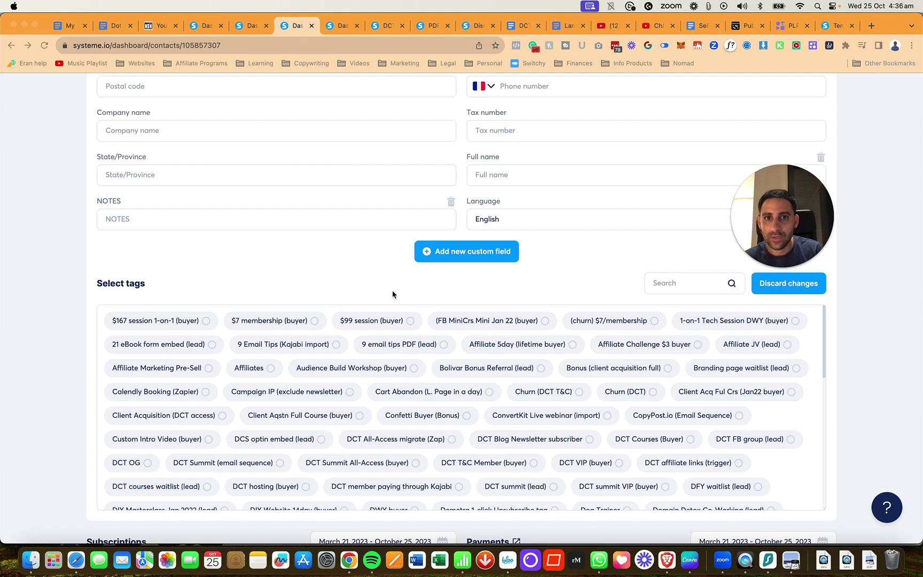
scroll(392, 293, "down", 3)
scroll(392, 291, "up", 6)
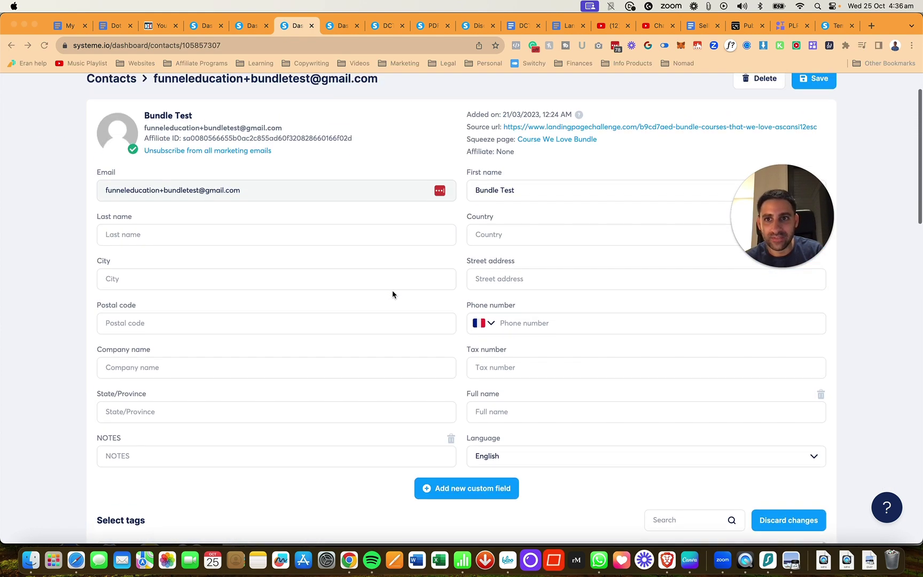
scroll(470, 259, "down", 5)
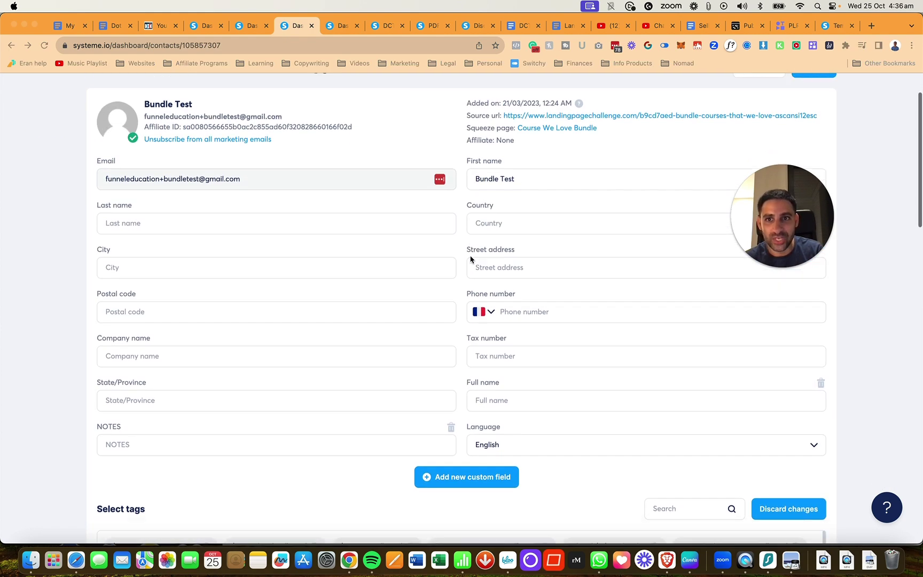
scroll(470, 259, "up", 2)
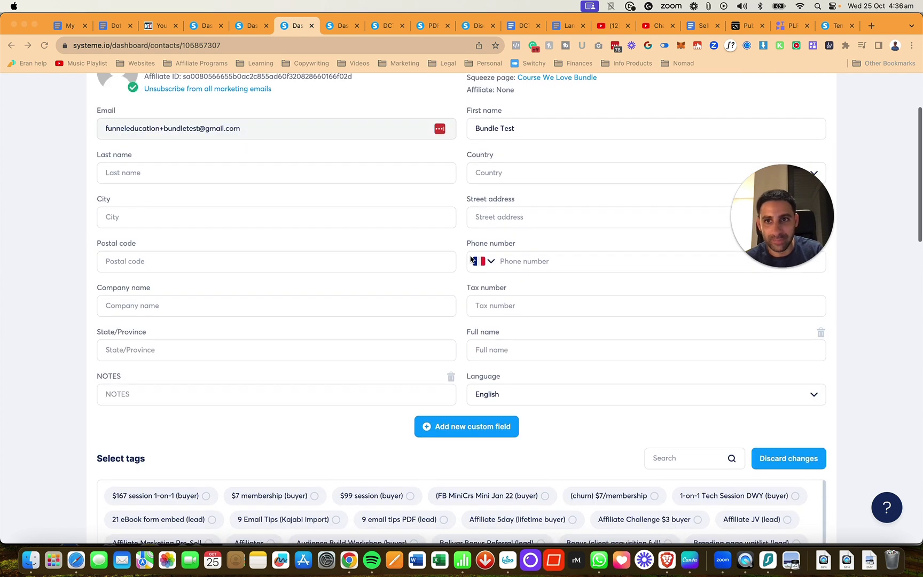
Assign the "SIO PLR package (buyer)" tag to the bundle test contact, finding it with "plr", and save the contact
scroll(470, 259, "down", 5)
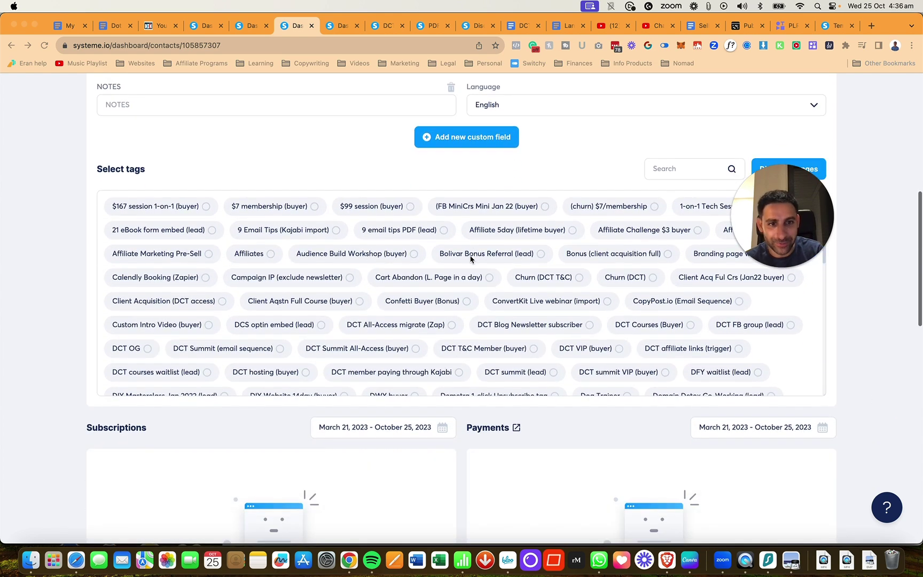
left_click(669, 168)
type("plr")
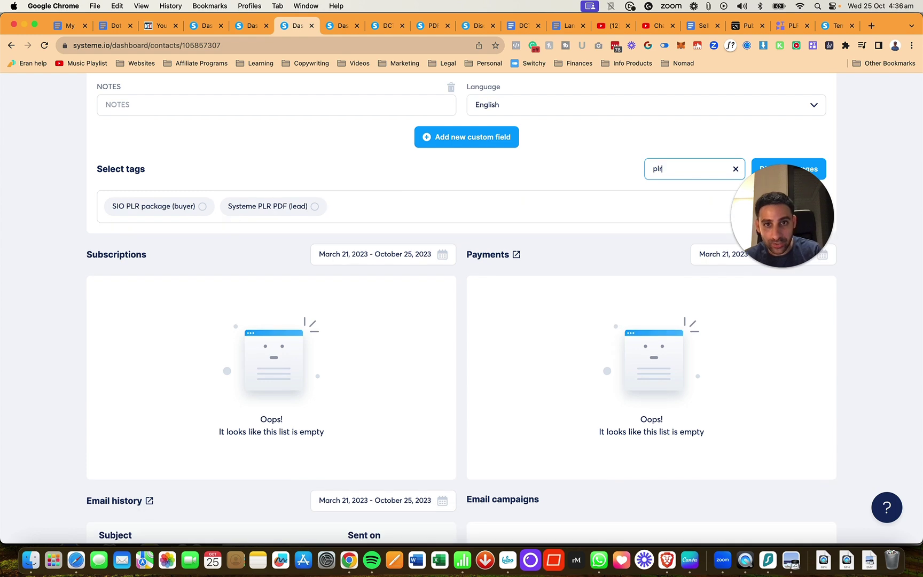
left_click(204, 207)
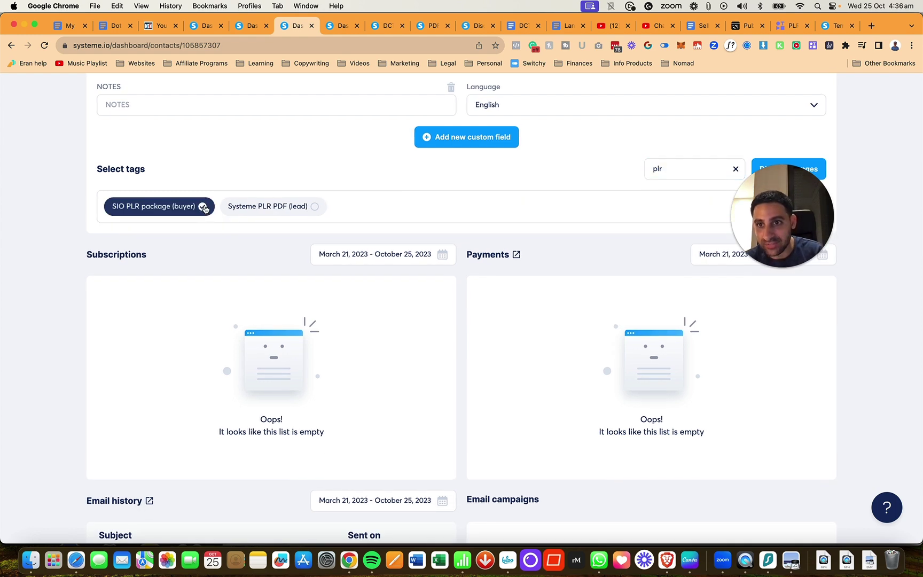
scroll(490, 233, "up", 10)
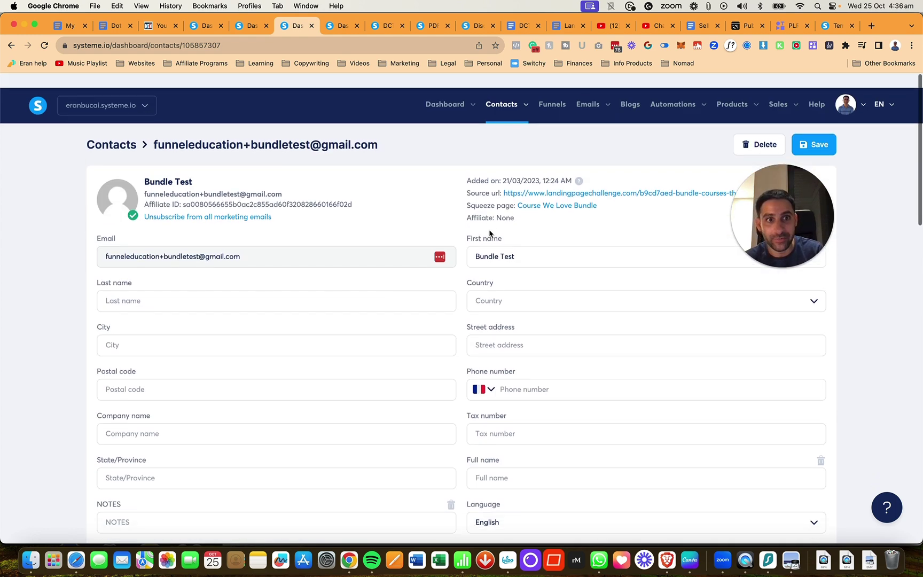
left_click(813, 130)
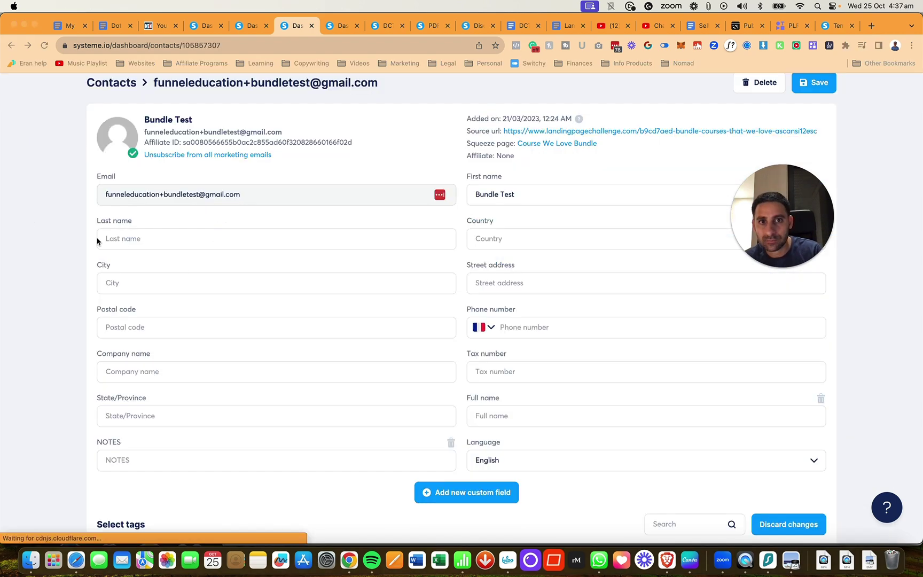
Check the bundle test contact's email history and campaign sections for the welcome email
scroll(453, 382, "down", 15)
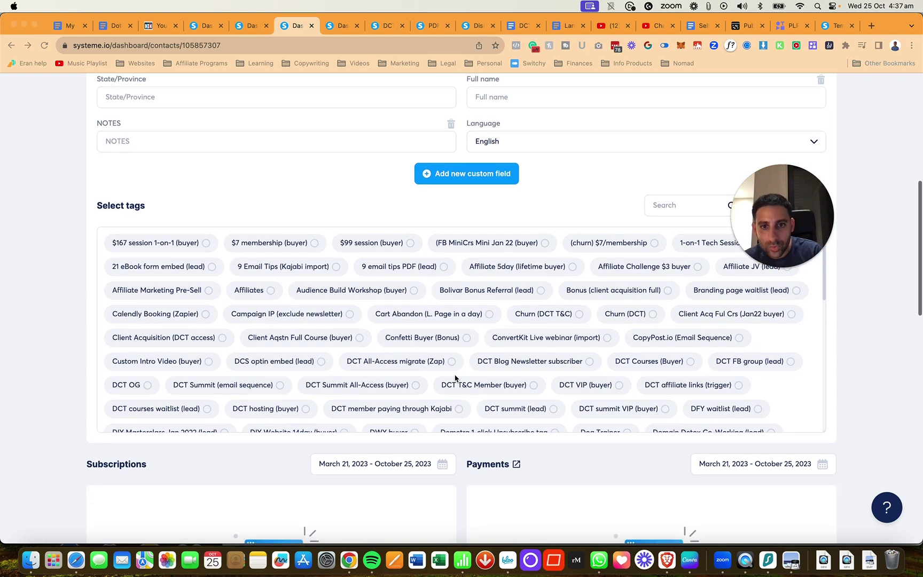
scroll(474, 462, "down", 3)
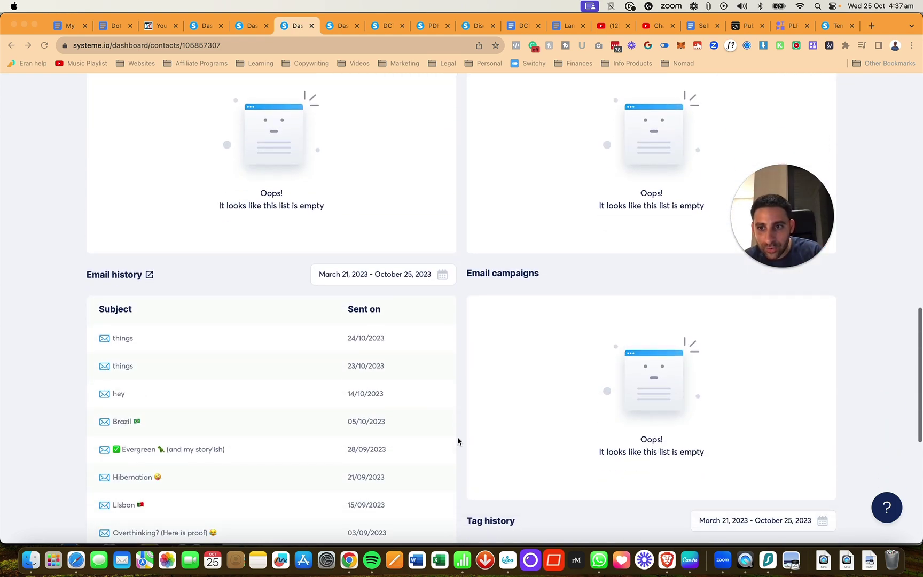
scroll(457, 440, "up", 4)
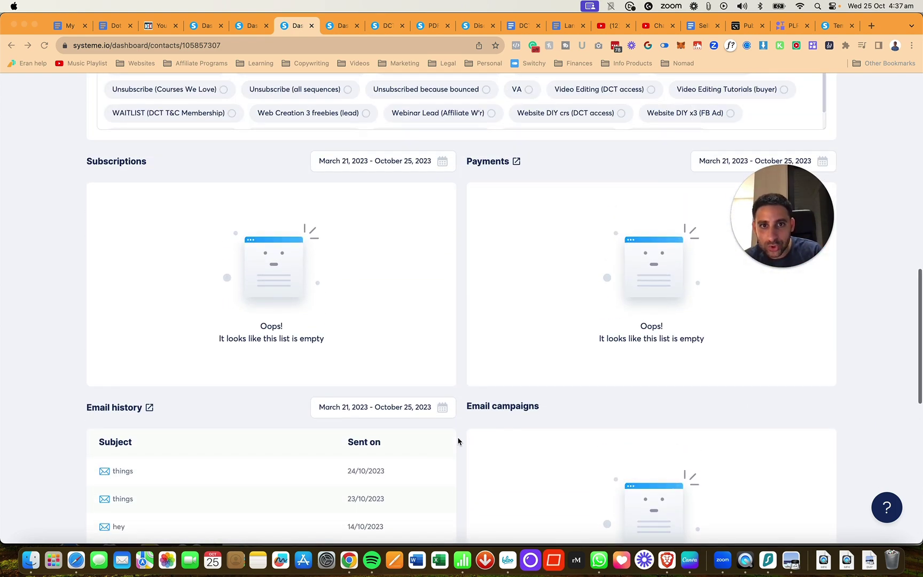
scroll(458, 440, "down", 4)
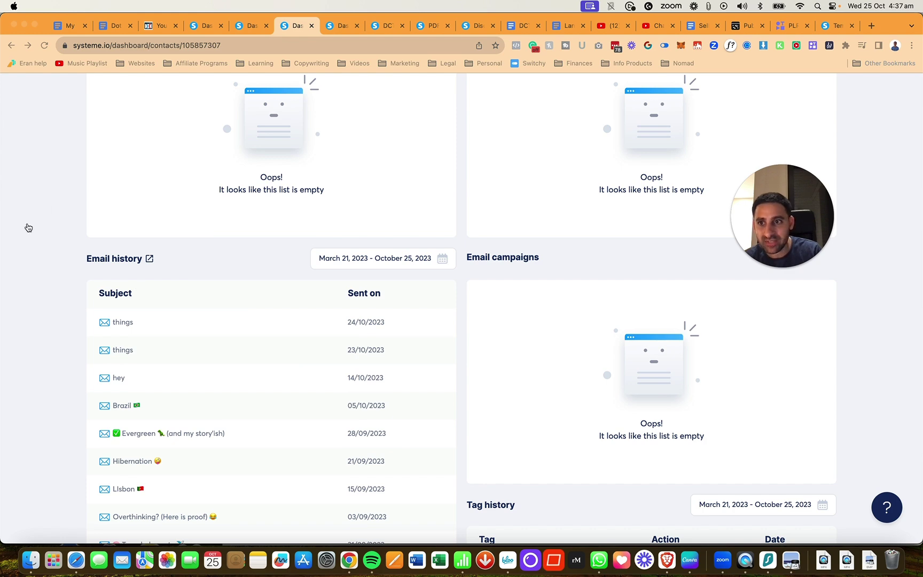
Switch to the Gmail inbox, review the received "Systeme.io PLR package Tutorial" email and its attachment, and test its Facebook group link
key("super+grave")
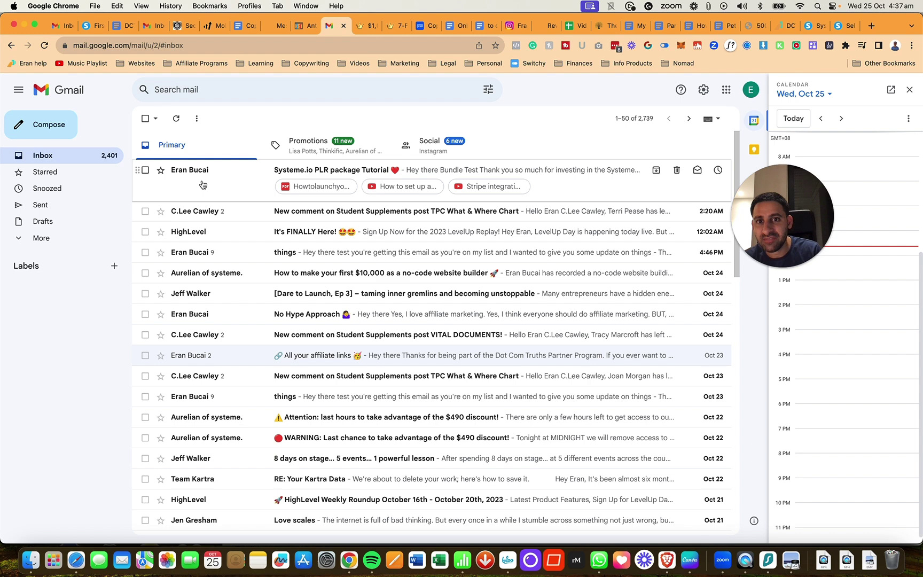
left_click(203, 185)
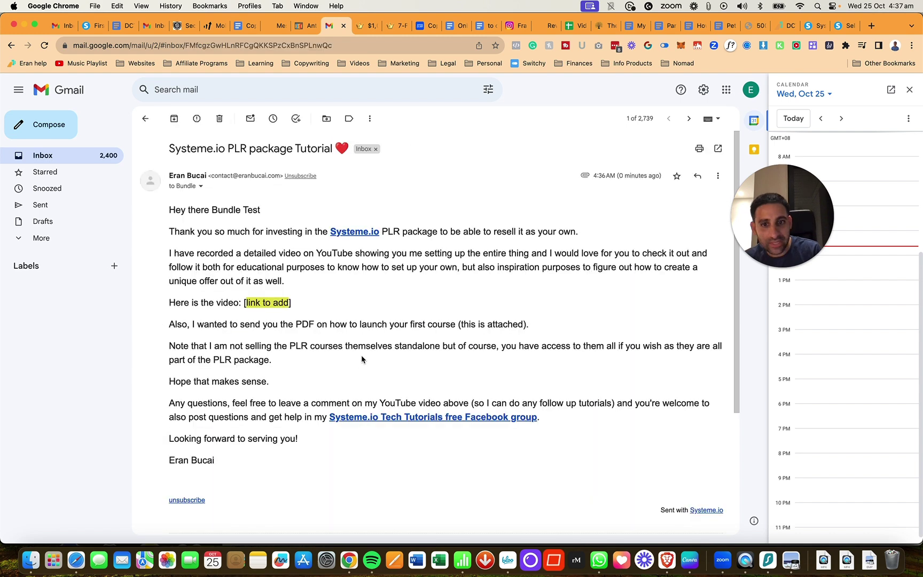
scroll(361, 357, "down", 4)
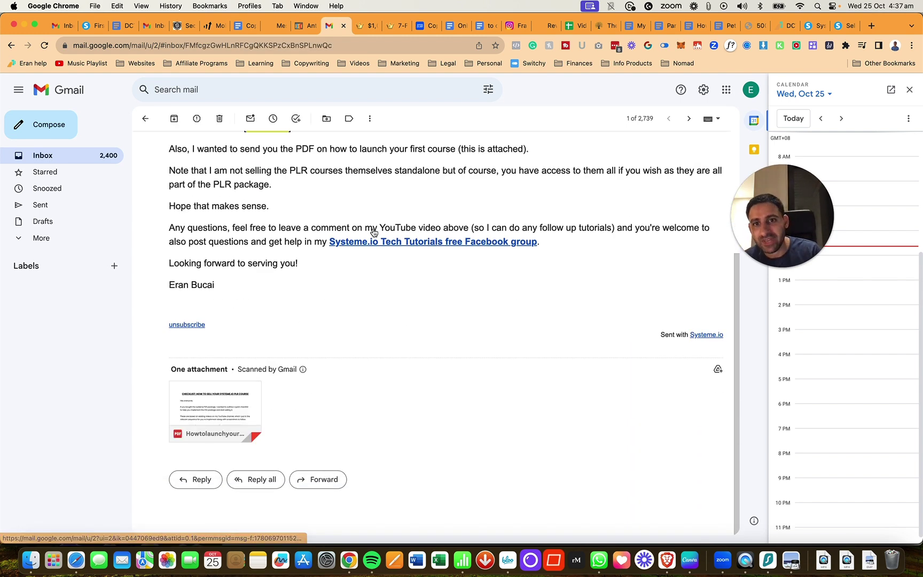
scroll(383, 220, "up", 4)
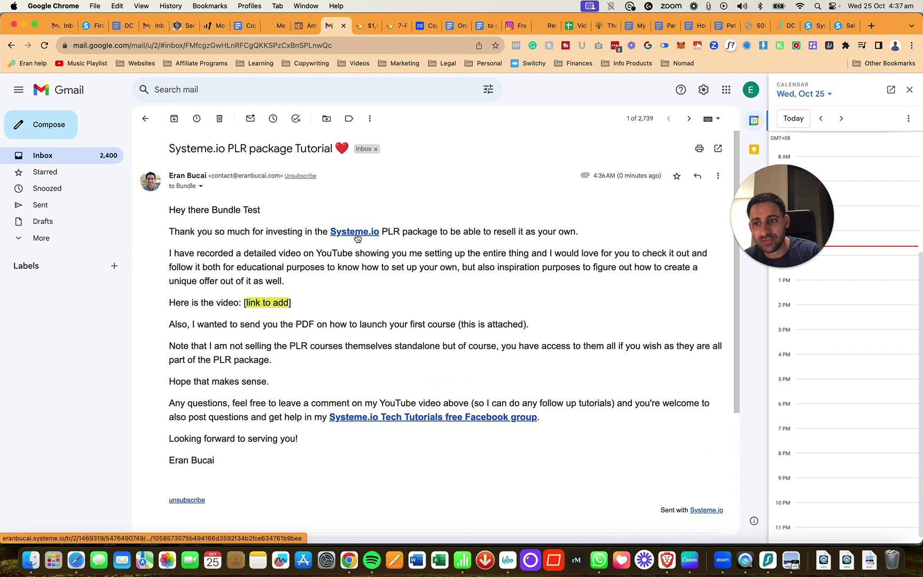
left_click(449, 419)
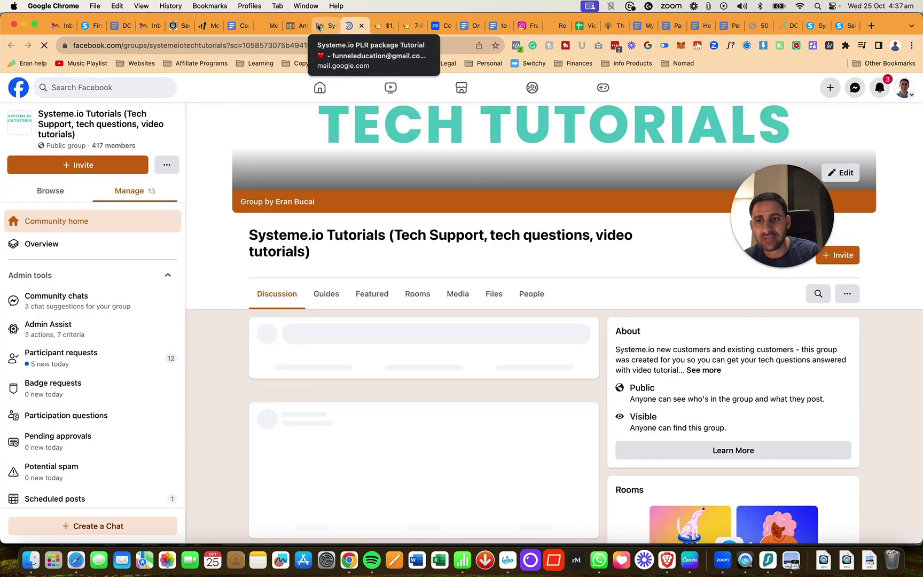
Check the bonus page linked from the Systeme.io PLR package Tutorial email, and close that page
left_click(319, 27)
left_click(352, 233)
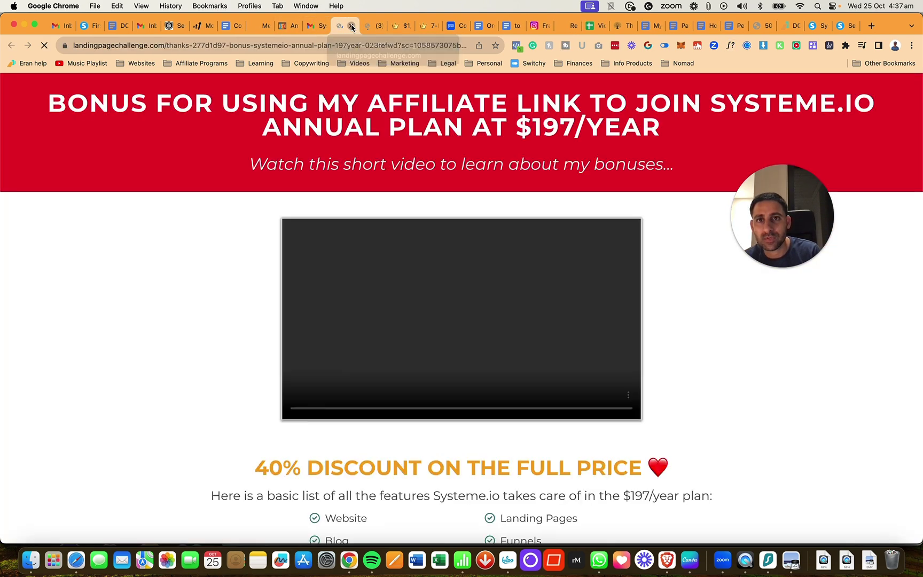
left_click(352, 25)
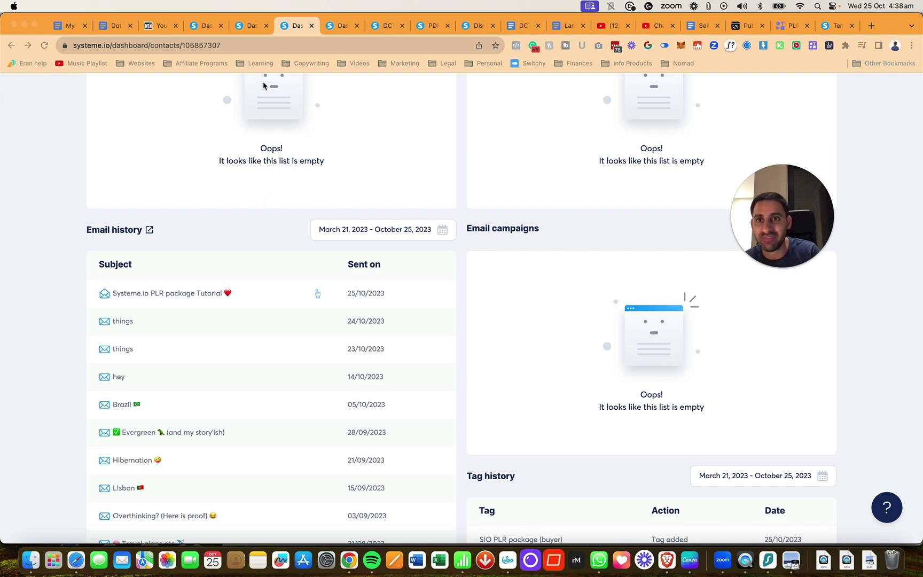
Go to the funnels list and open the $99 Evergreen order form step of the Systeme.io PLR PDF checklist funnel
scroll(358, 200, "up", 20)
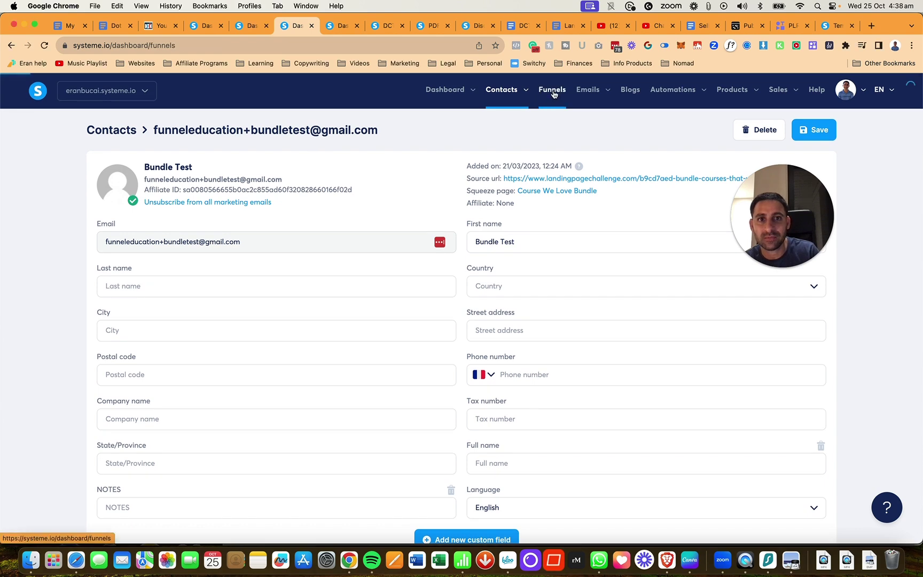
left_click(552, 90)
left_click(124, 194)
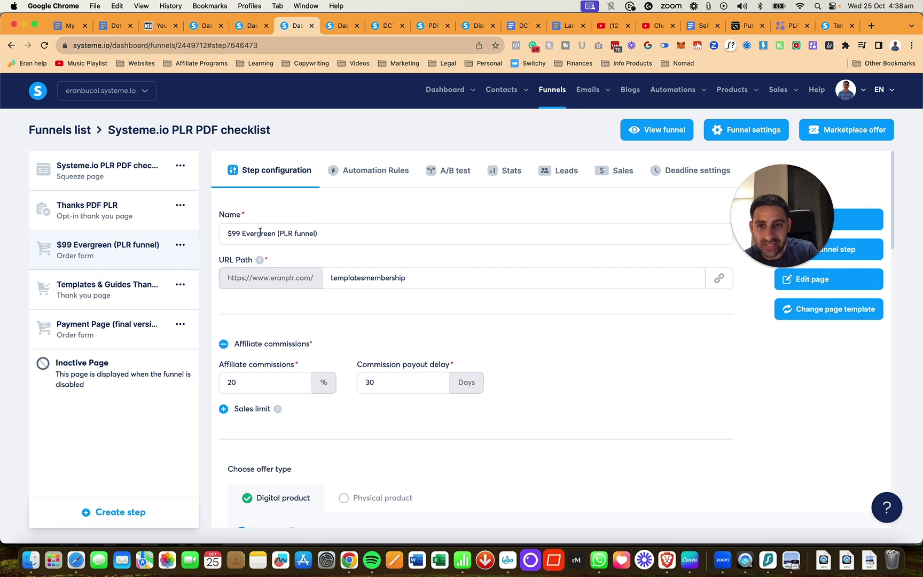
Rename the order form step to "$99 Membership Evergreen (SIO PLR $10)" and save it
left_click(243, 232)
type("Membership Evergreen (")
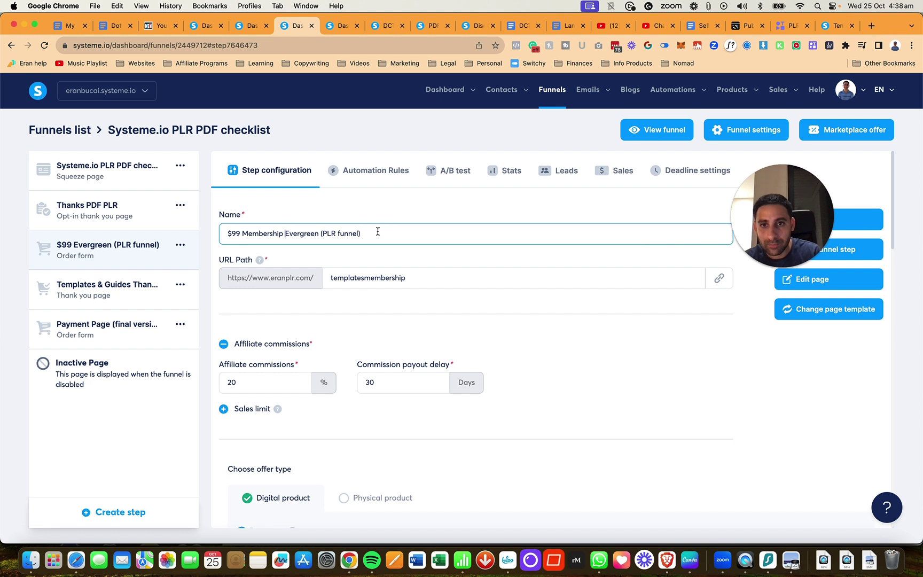
type("SIO")
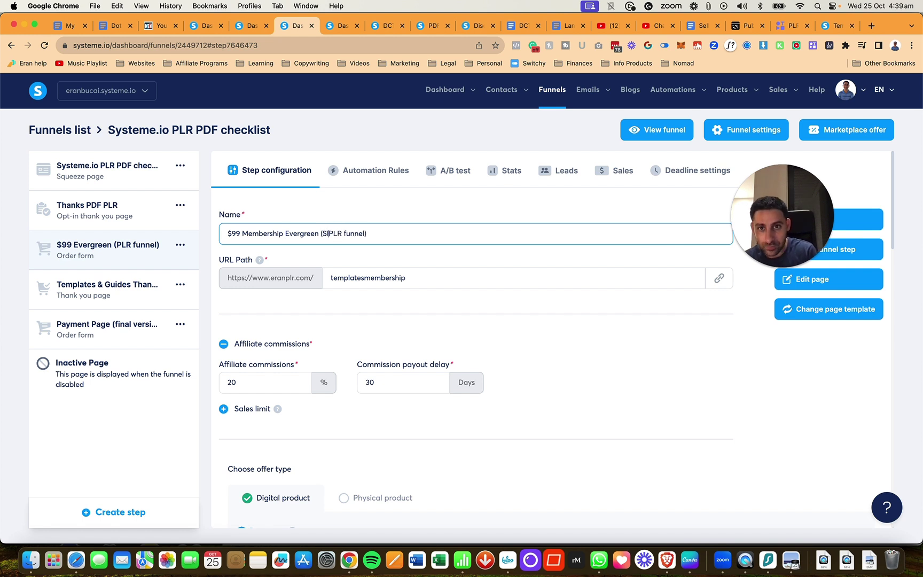
key("shift+Right")
key("shift+Right")
key("shift+Right")
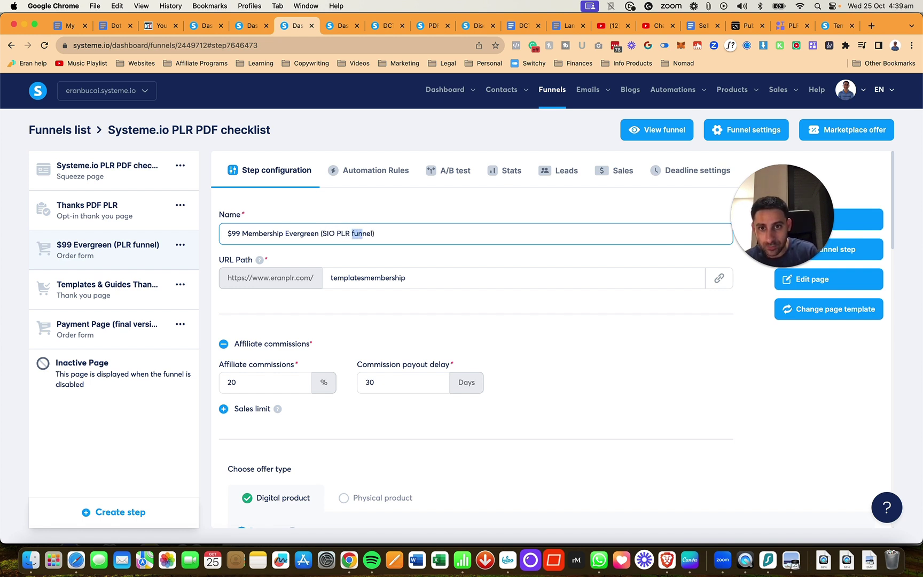
key("BackSpace")
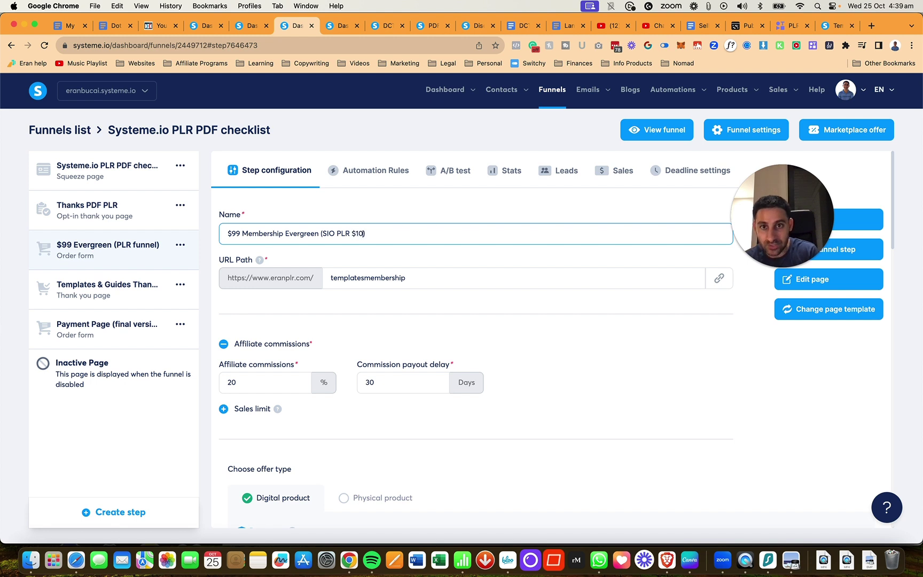
type("$10")
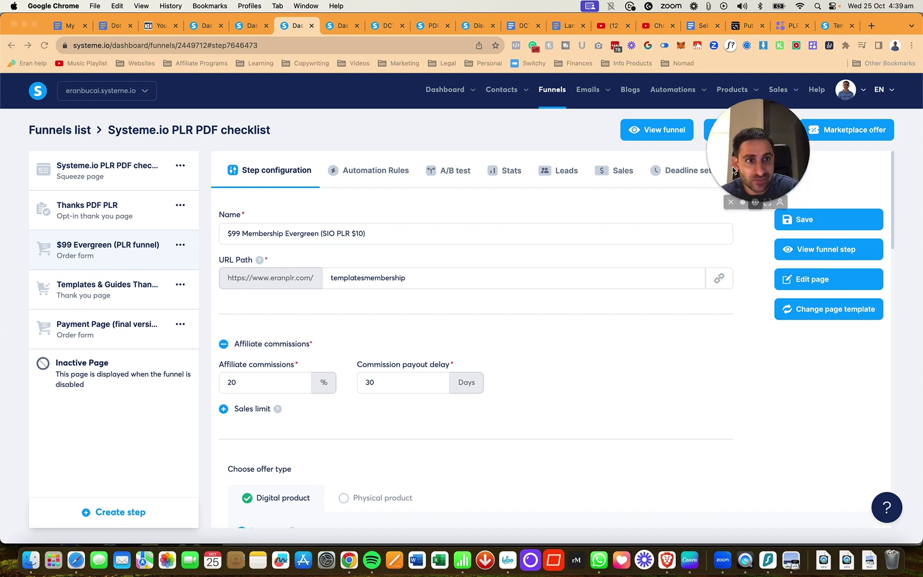
left_click(843, 221)
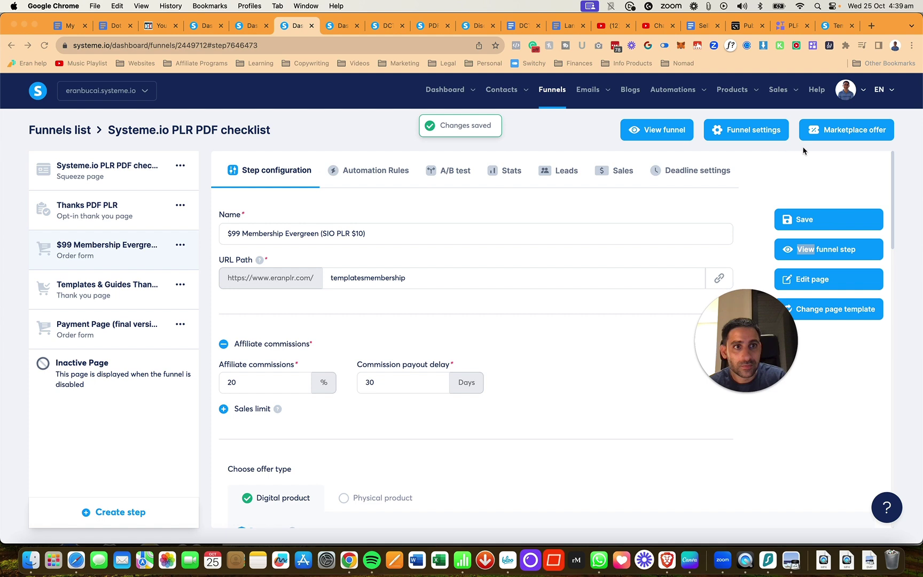
Review the funnel settings, and the order form's resources, price plans and order bump offer
left_click(747, 135)
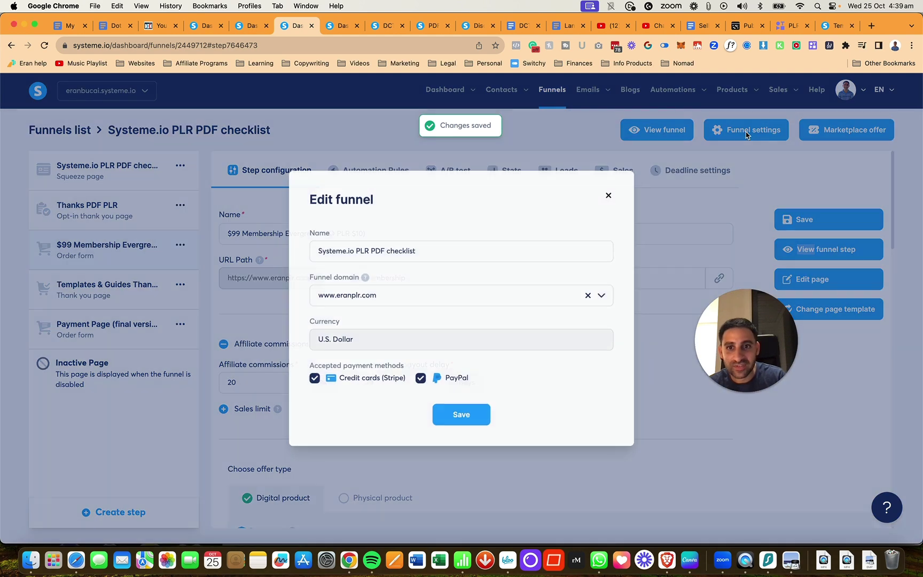
left_click(609, 194)
scroll(587, 373, "down", 2)
scroll(588, 373, "down", 8)
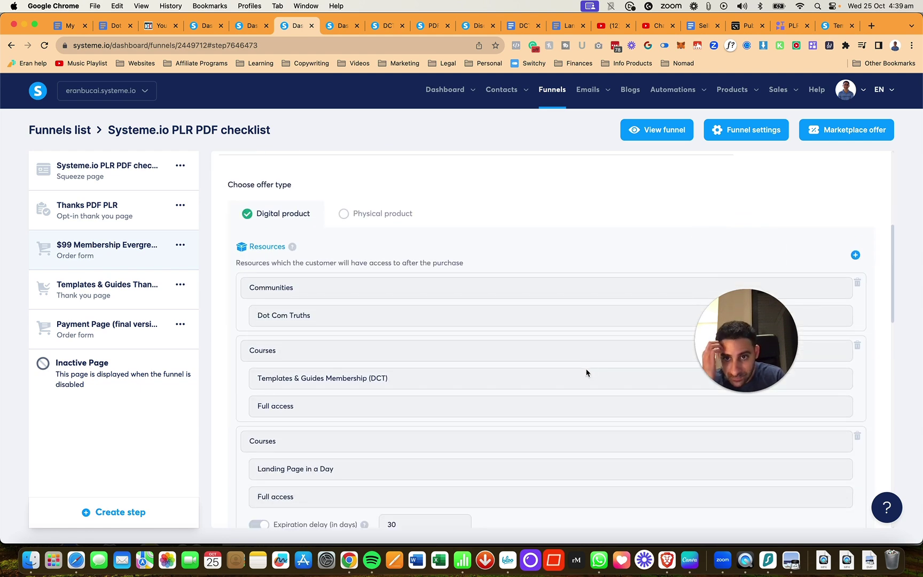
scroll(452, 366, "down", 20)
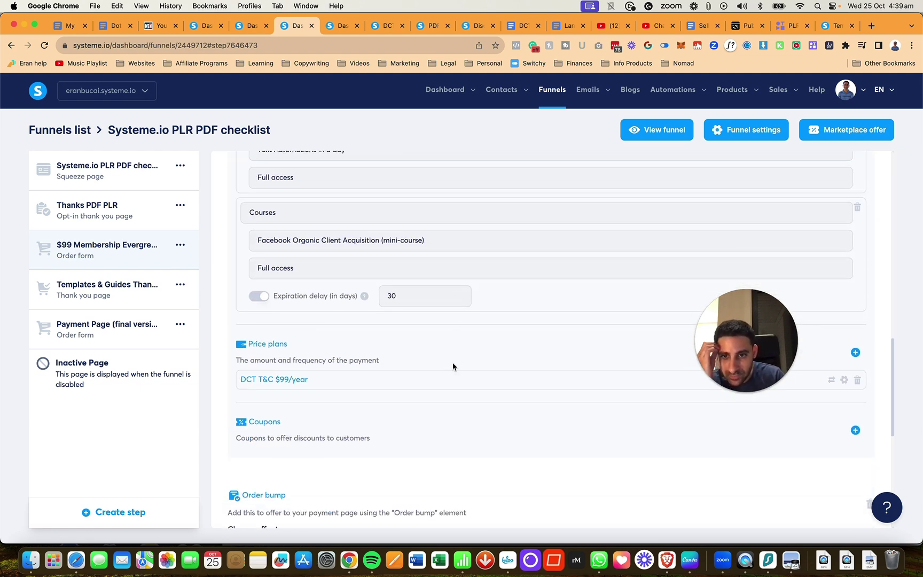
scroll(289, 411, "down", 9)
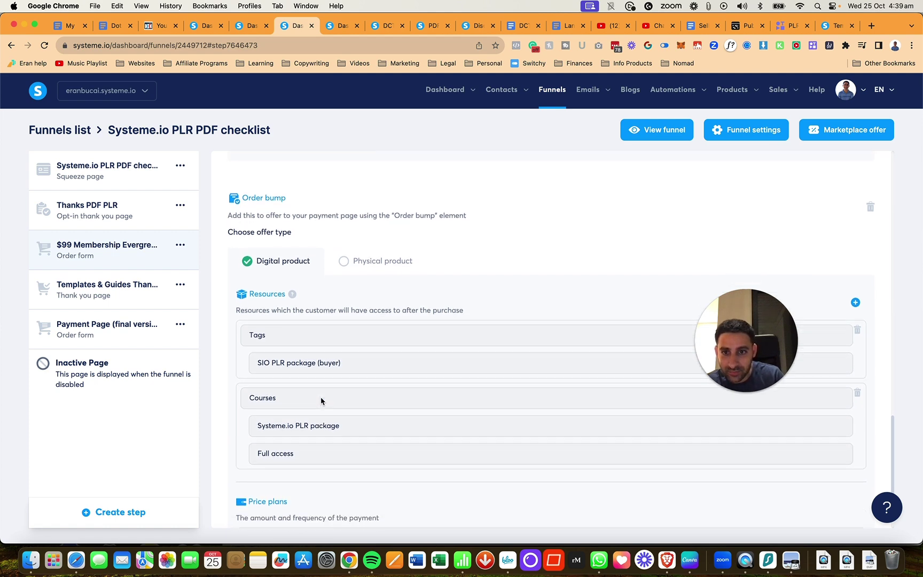
scroll(321, 428, "down", 1)
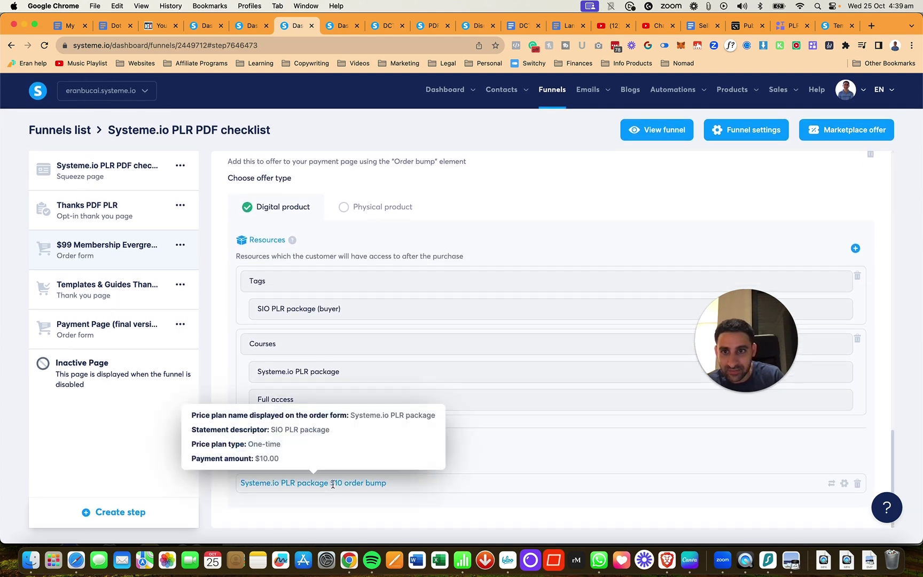
In the Templates & Guides thank-you page, begin a paragraph after the spam note: "In case you bought the Systeme.io PLR package, you would have received an"
left_click(130, 293)
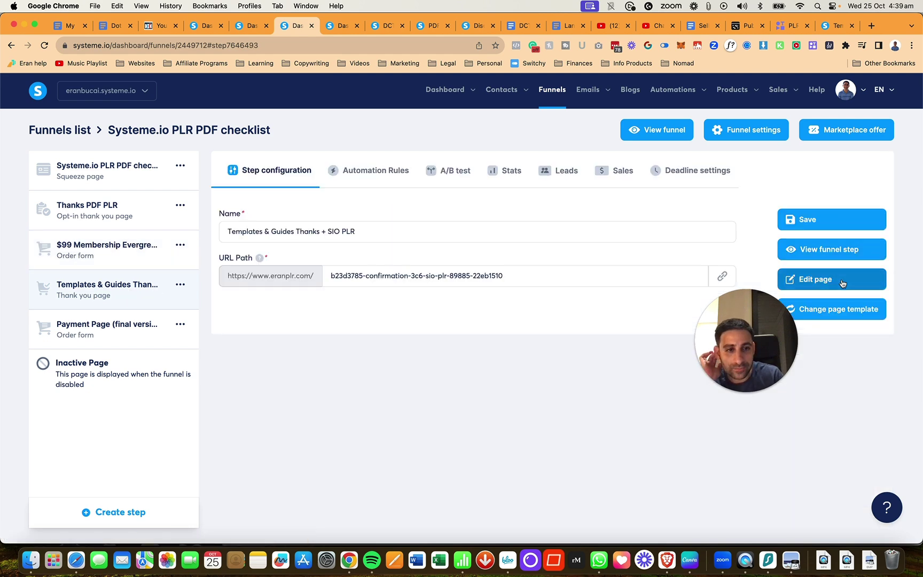
left_click(788, 277)
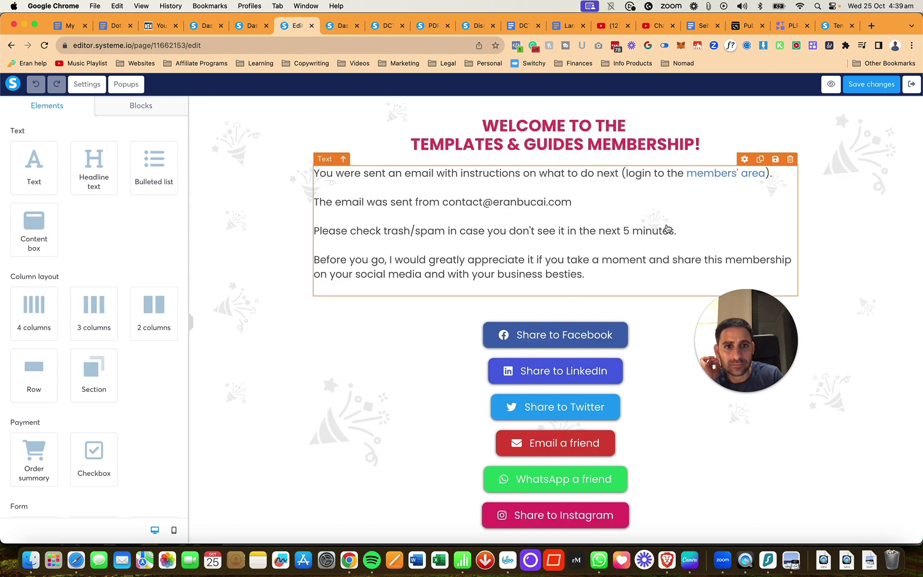
left_click(691, 235)
key("Return")
type("In ")
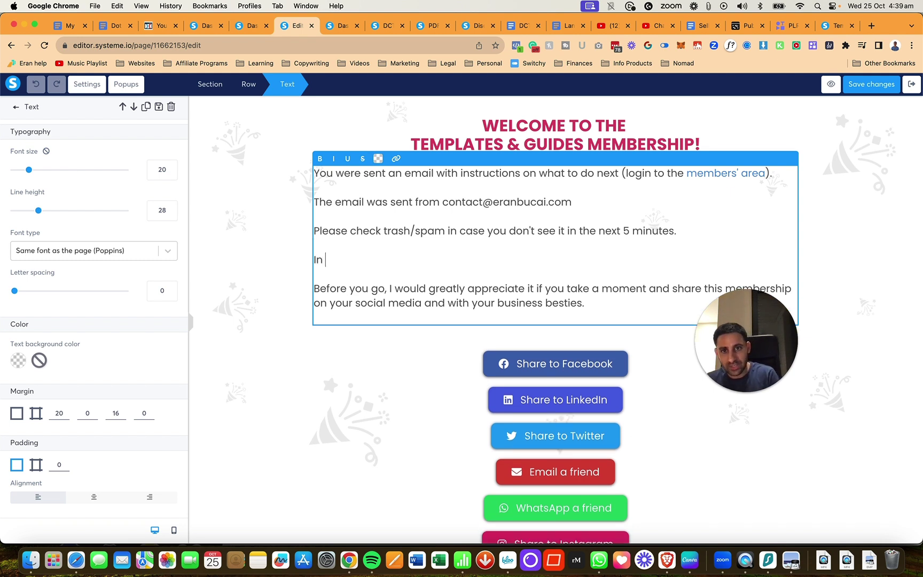
type("case you bought the Sy")
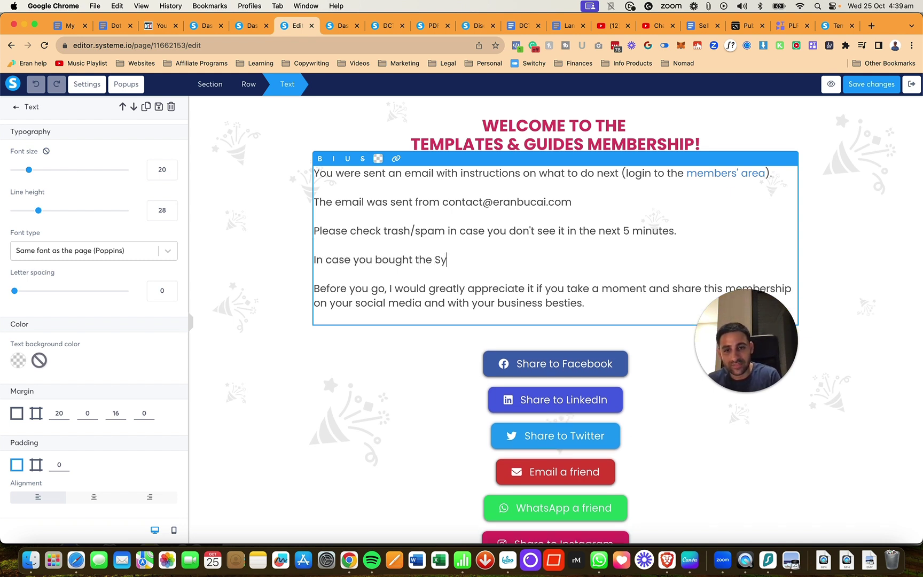
type("steme.io PLR packag")
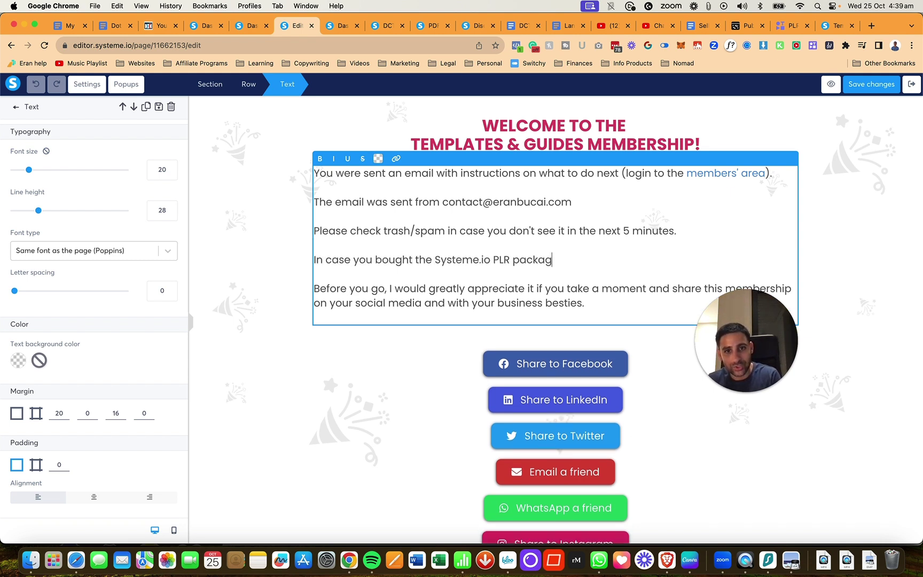
type("e, you would h")
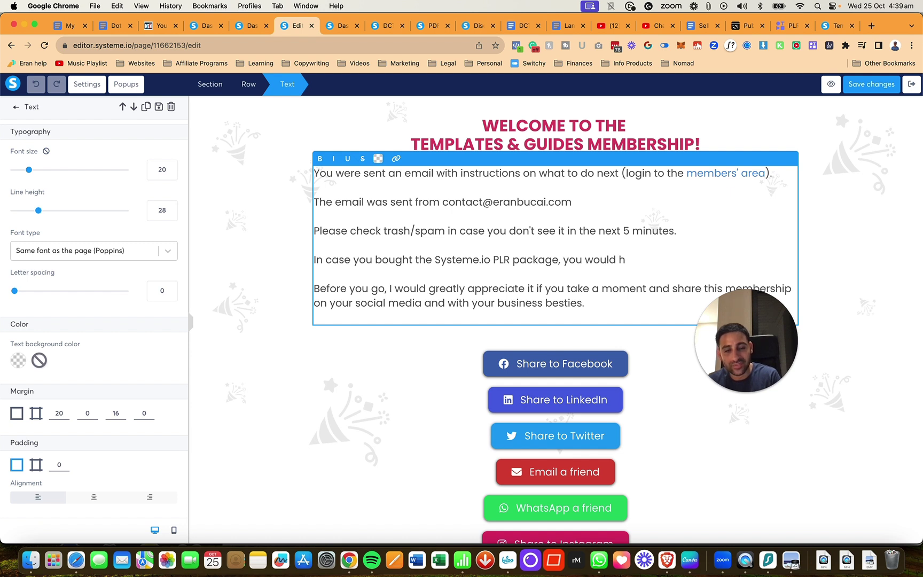
type("ave received an ")
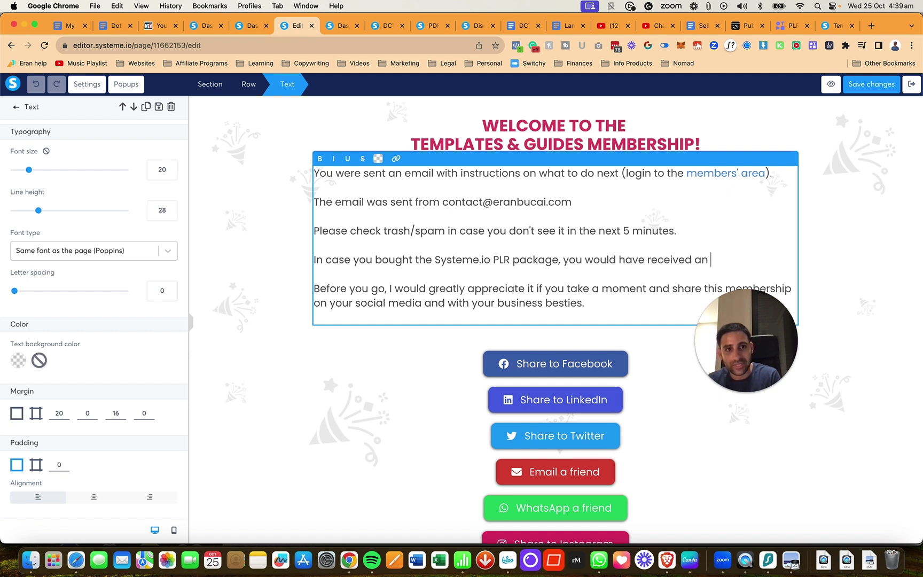
Finish the paragraph with "email with the instructions on that including a tutorial and also PDF guide."
type("email with the instruction")
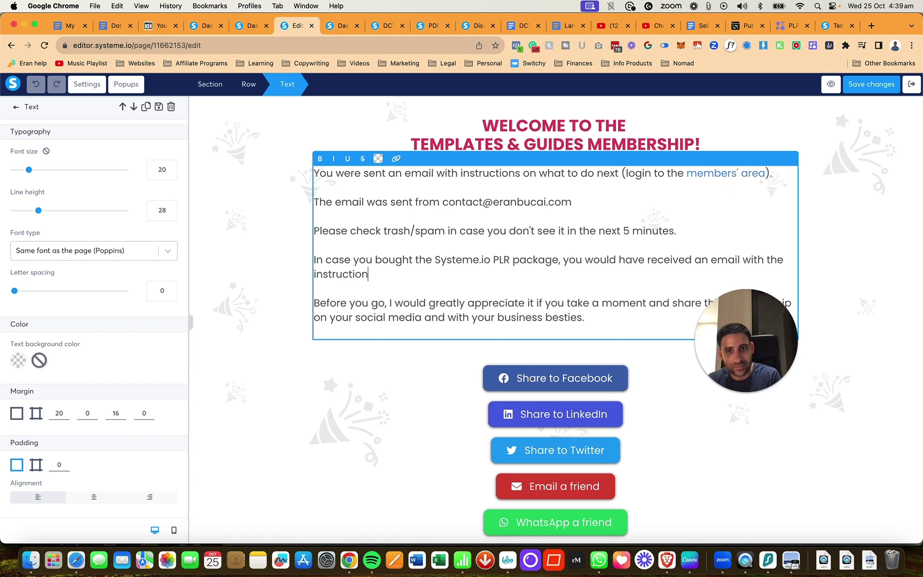
type("s on that including a ttut")
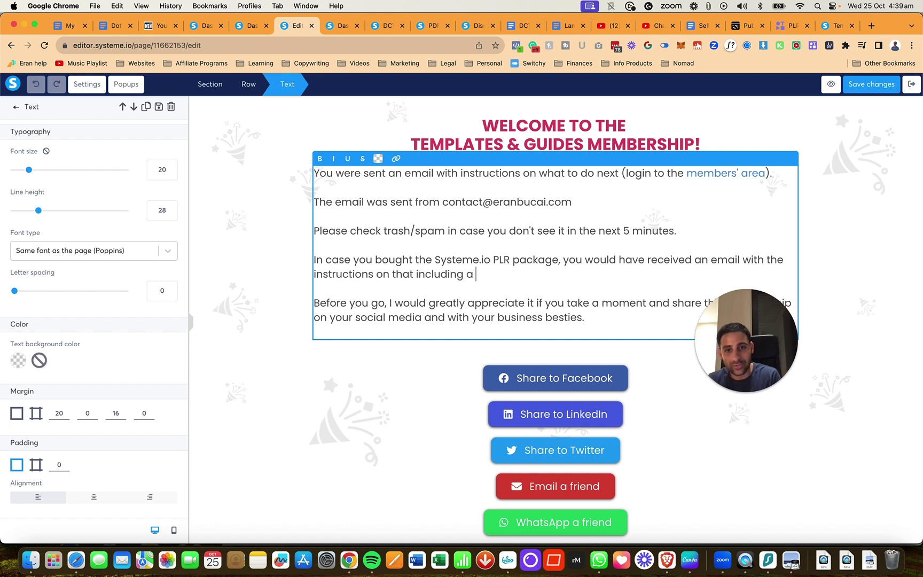
key("BackSpace")
type("utorial and alos")
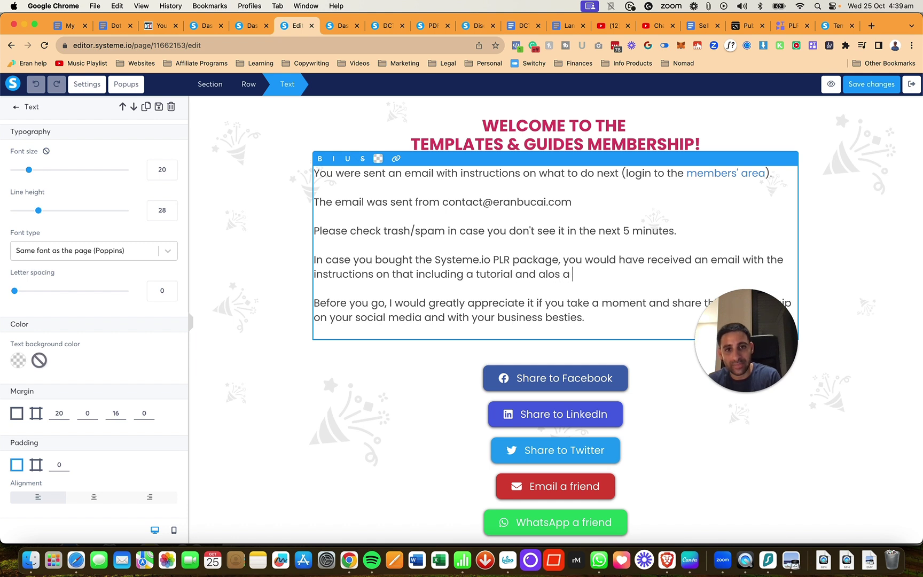
type("o PDF guide.")
Preview the thank-you page, close the preview, and save the page changes
scroll(610, 257, "down", 3)
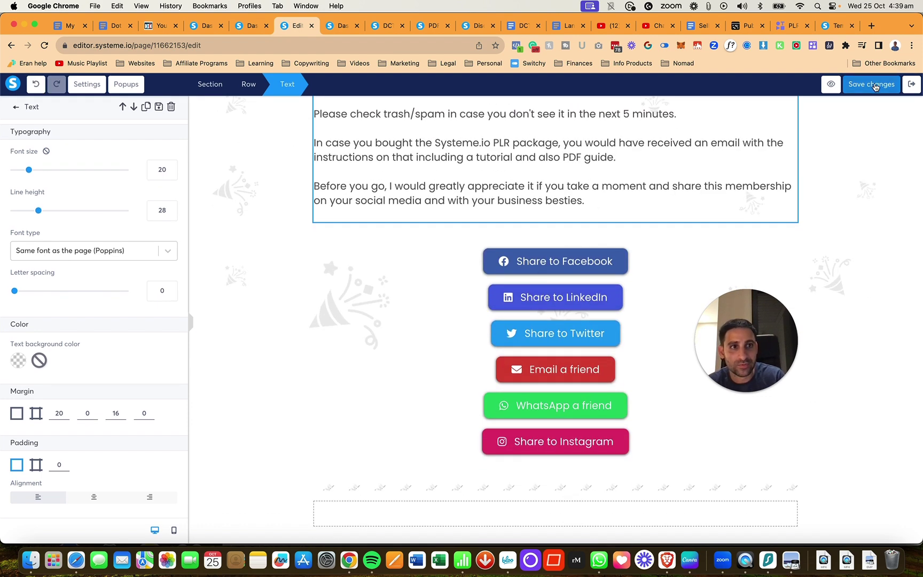
left_click(831, 84)
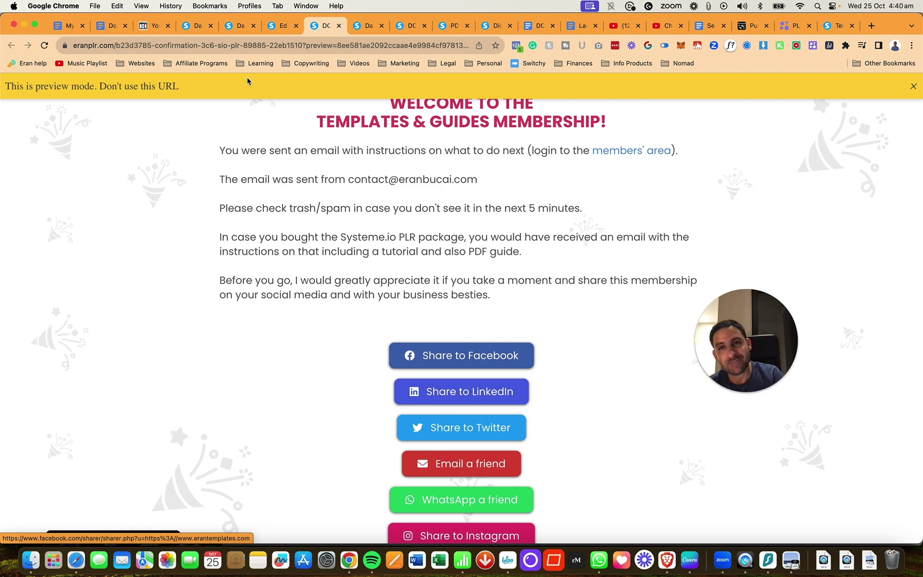
left_click(339, 26)
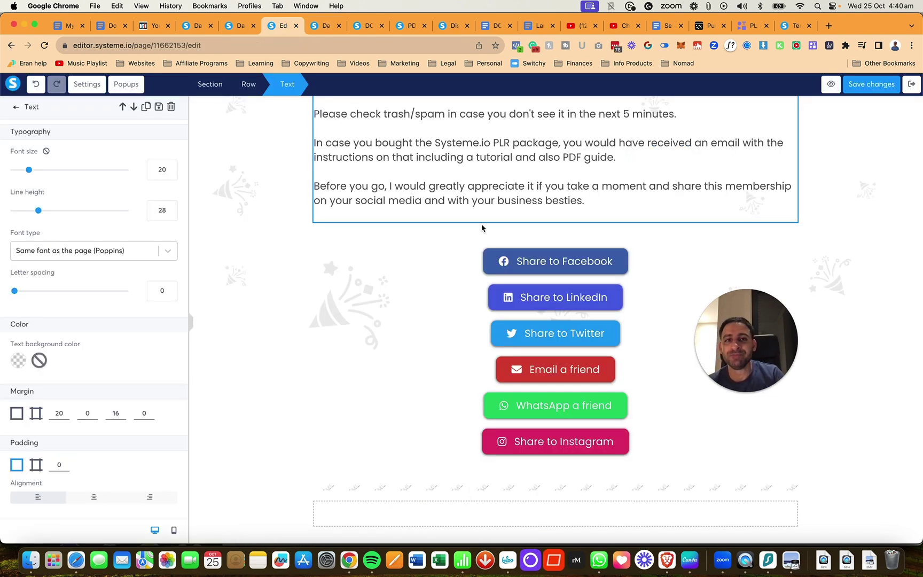
left_click(870, 86)
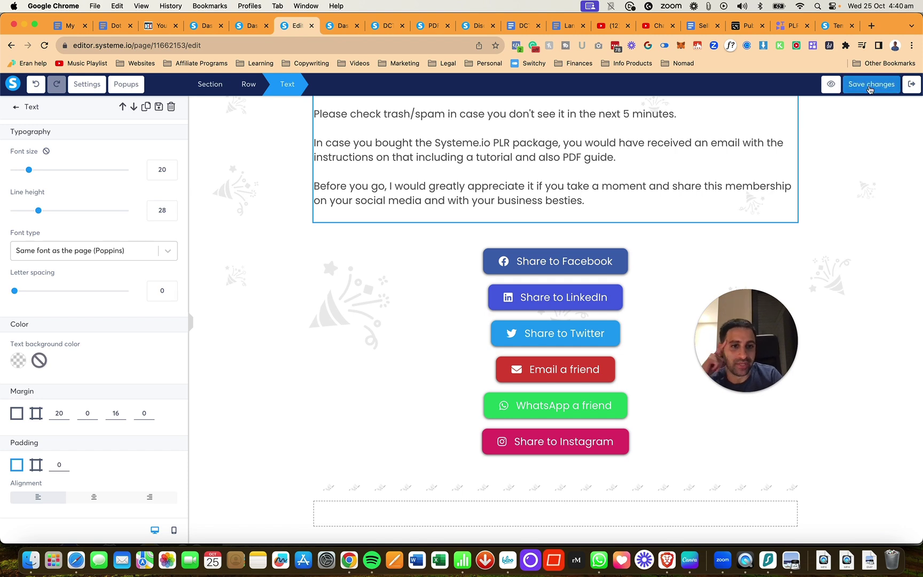
Set the font size of the "WELCOME TO THE TEMPLATES & GUIDES MEMBERSHIP!" headline to 36 and save the page
left_click(238, 280)
scroll(242, 281, "up", 3)
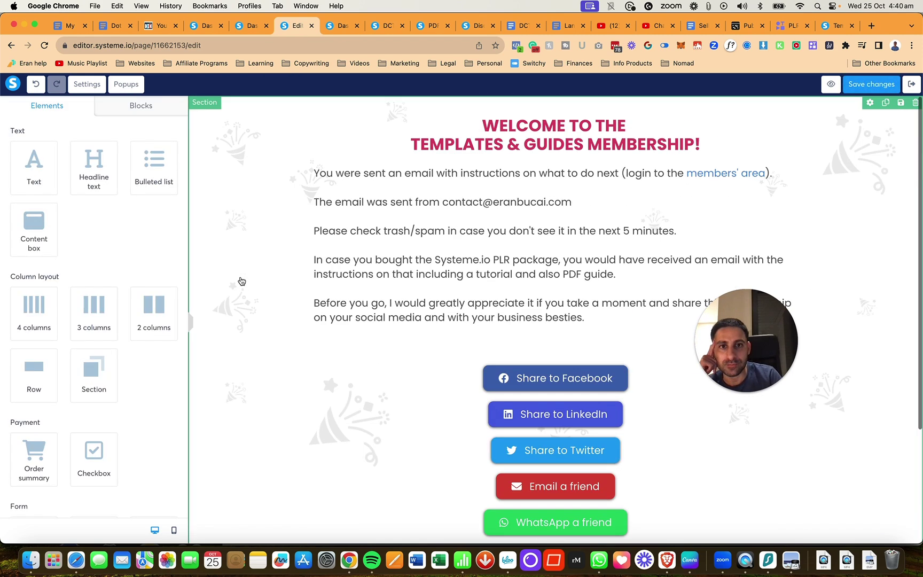
left_click(474, 146)
left_click(169, 169)
left_click(170, 169)
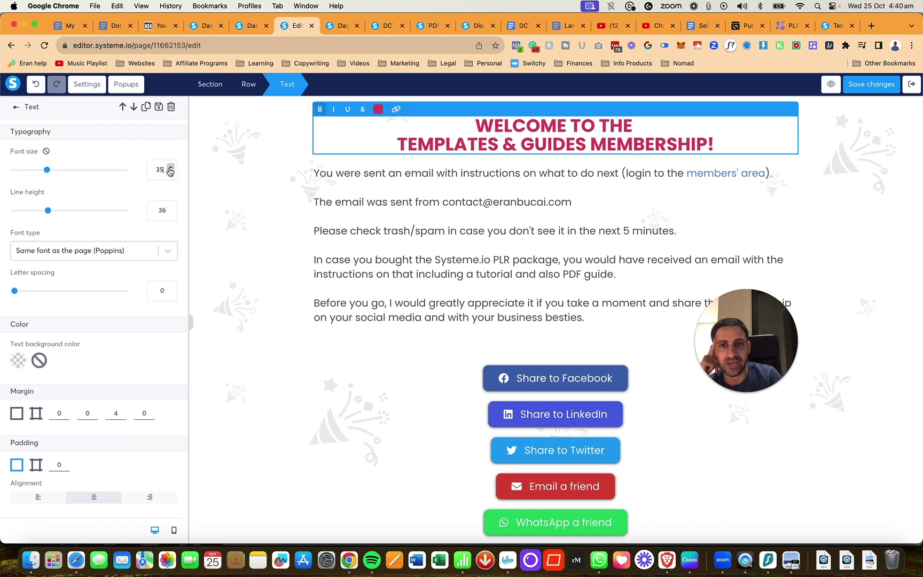
left_click(170, 169)
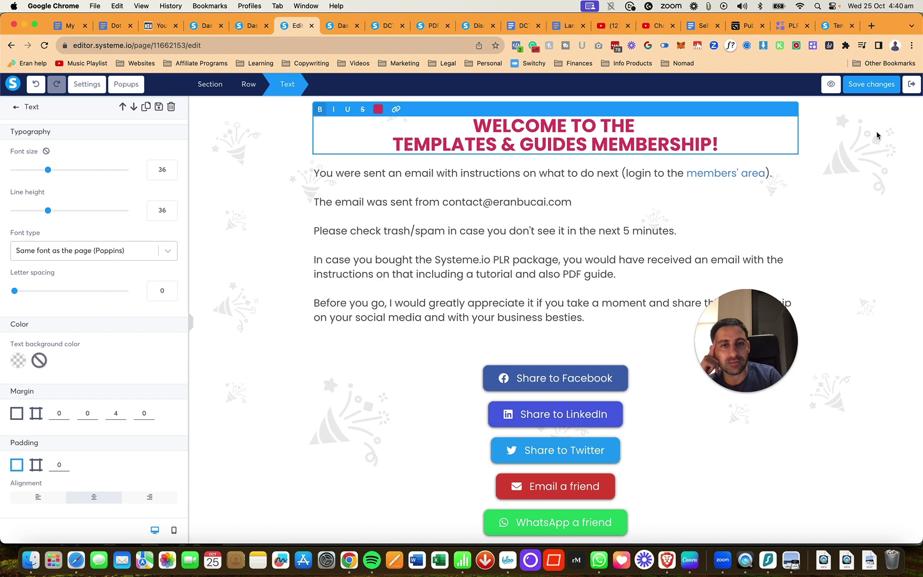
left_click(878, 87)
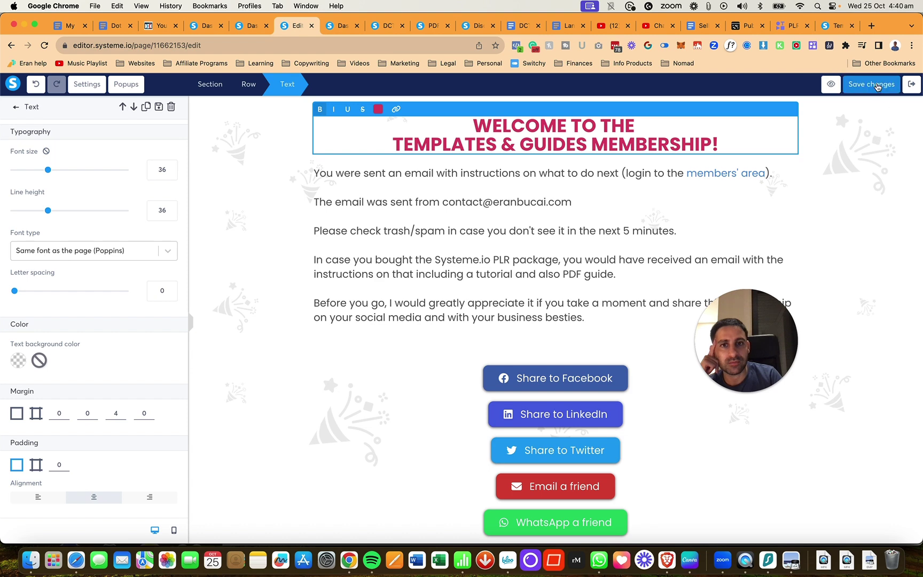
Leave the page editor and open the Payment Page (final version) (copy) order form step
left_click(913, 85)
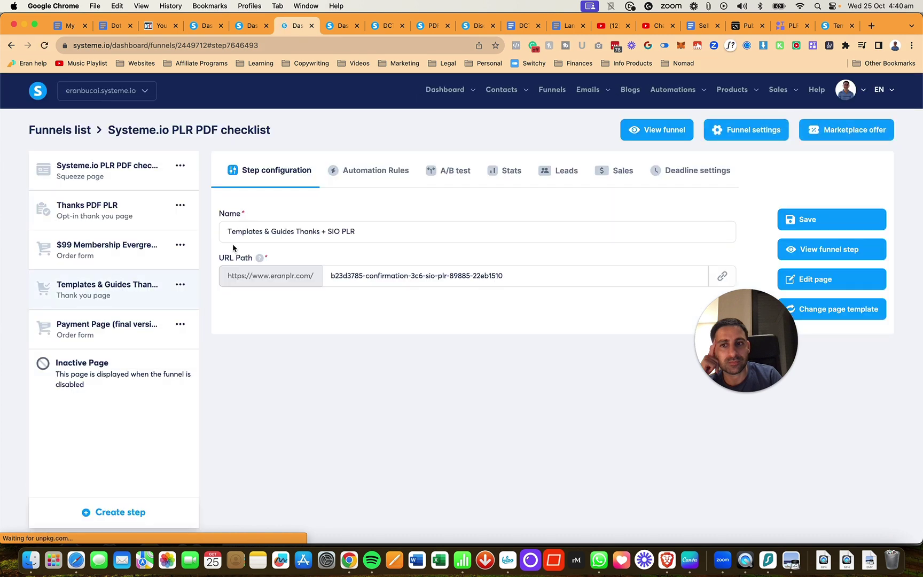
left_click(90, 340)
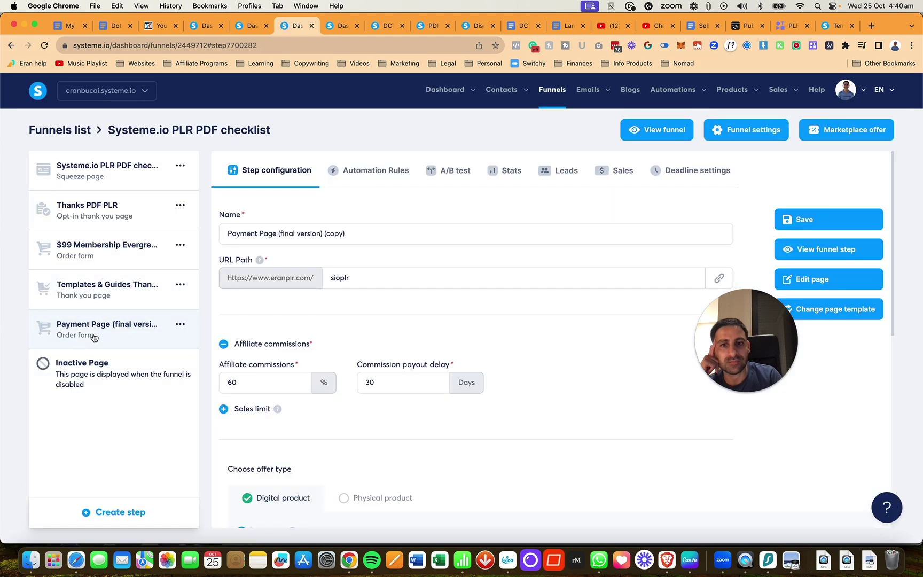
Find the "EN - Funnel - PLR - Courses (DCT)" funnel by searching for "plr" and duplicate its Thank you page step
left_click(78, 130)
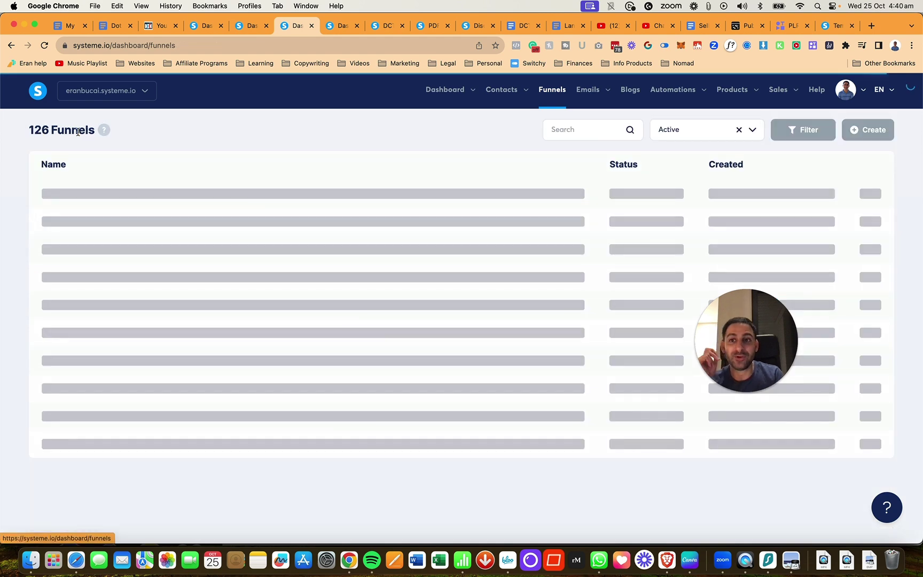
left_click(578, 135)
type("plr")
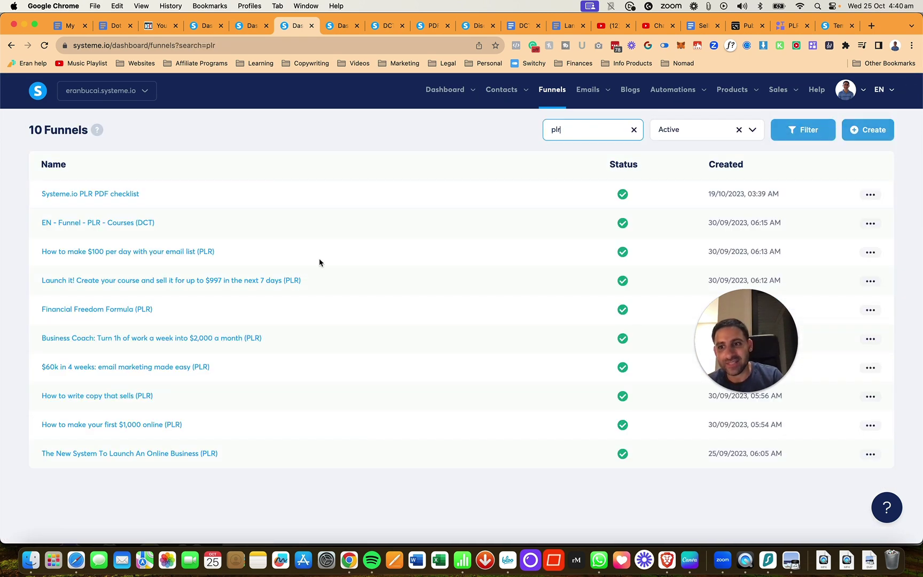
left_click(117, 225)
left_click(180, 206)
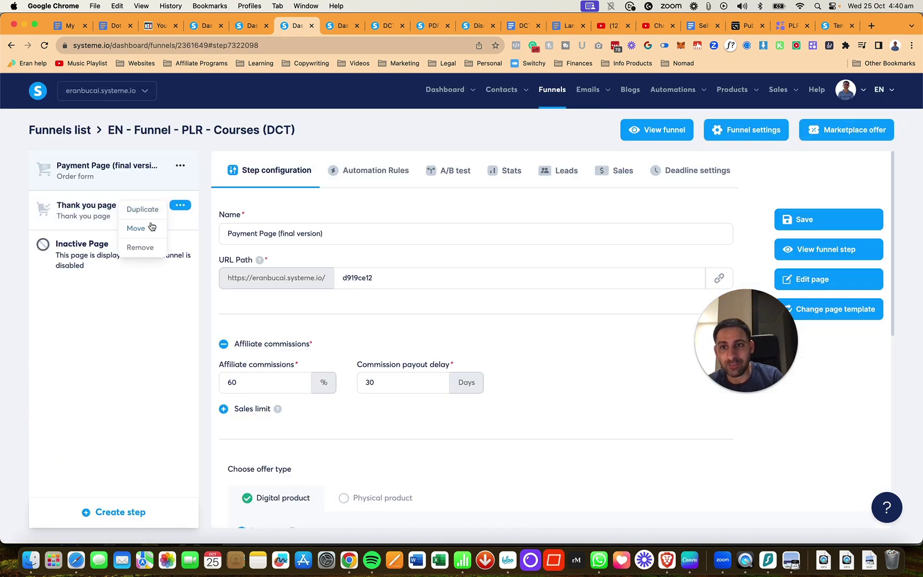
left_click(142, 209)
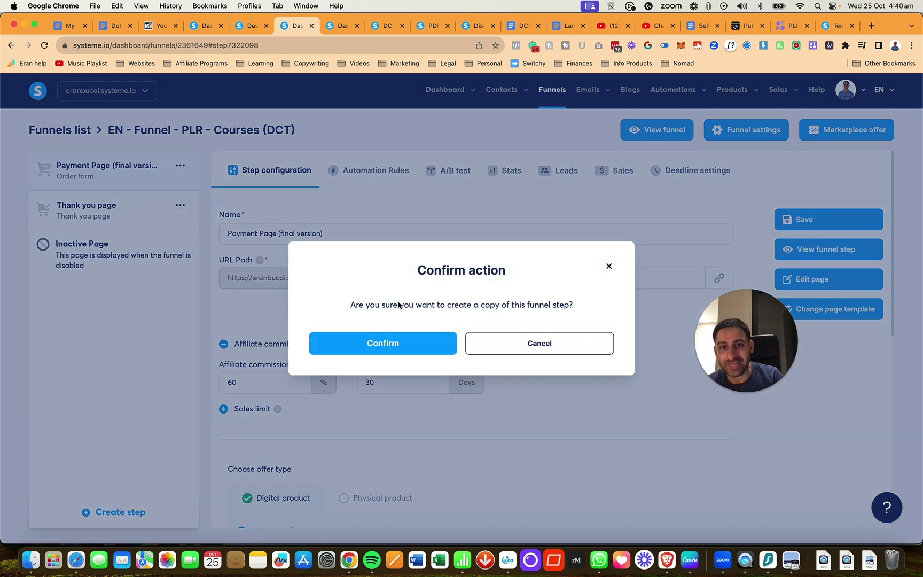
left_click(386, 343)
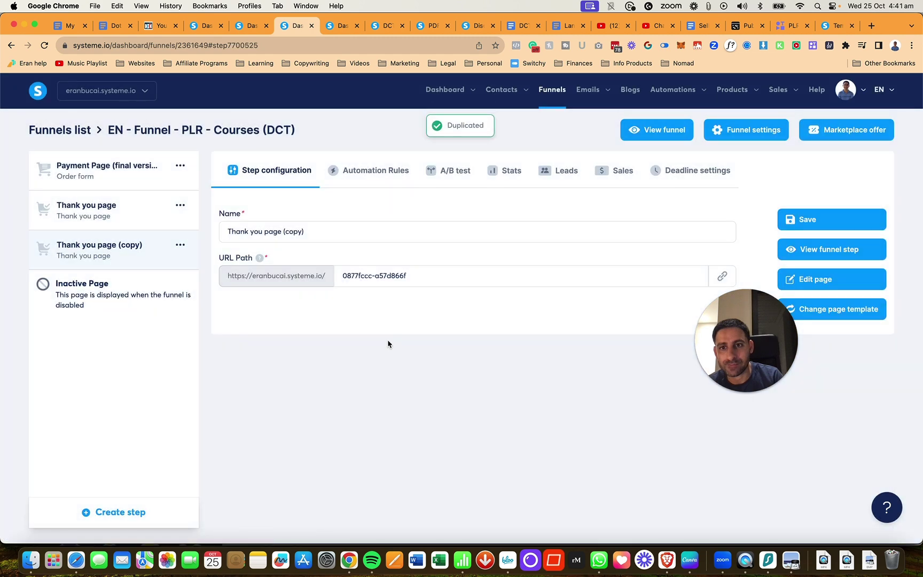
Move the duplicated Thank you page step to the "Systeme.io PLR PDF checklist" funnel
left_click(180, 245)
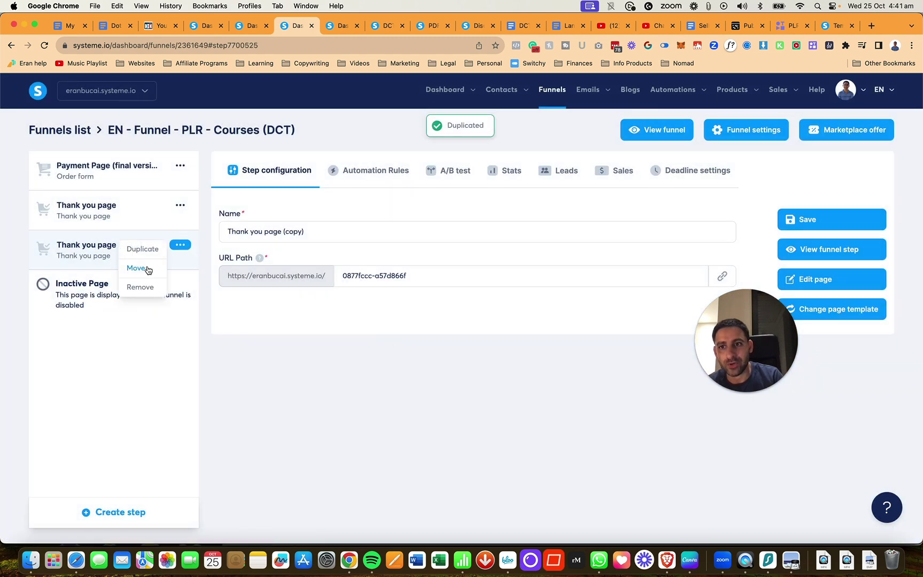
left_click(150, 268)
left_click(483, 316)
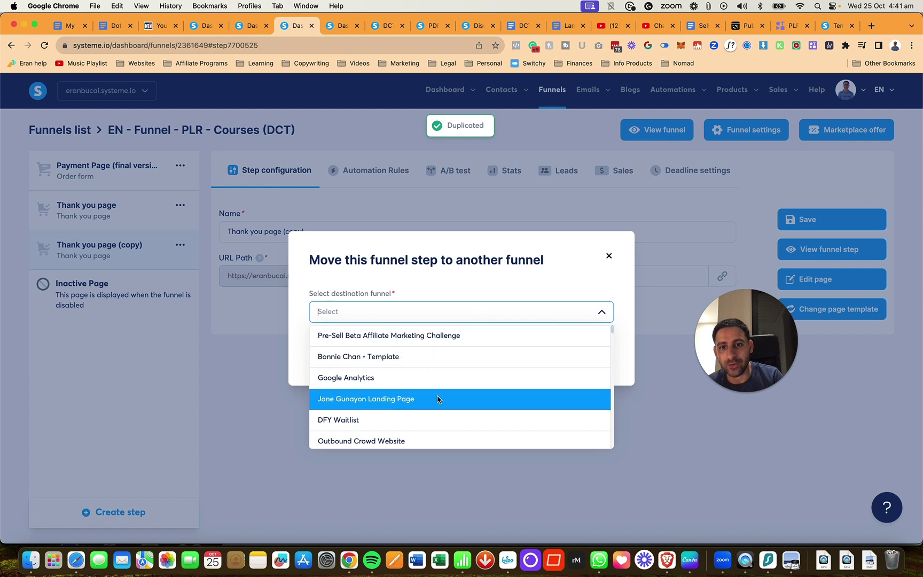
type("plr")
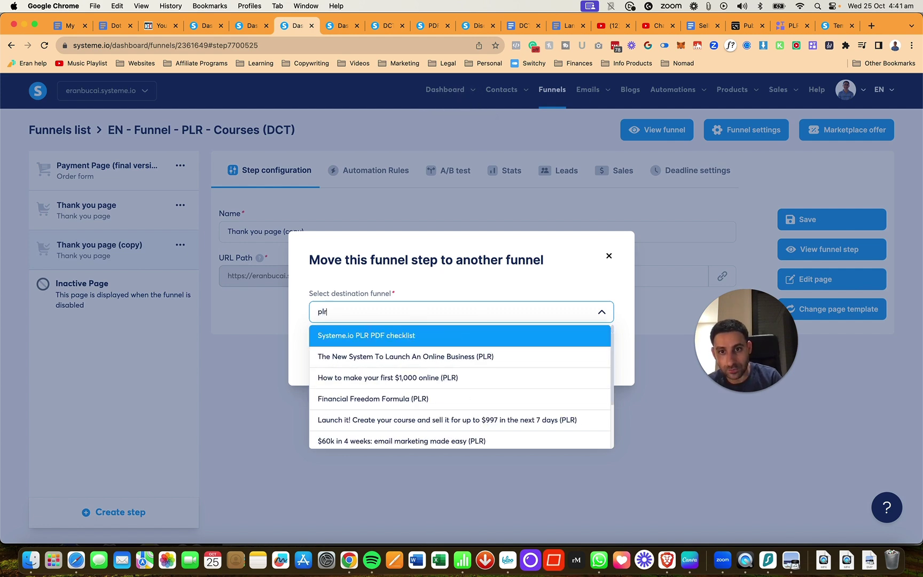
left_click(389, 330)
left_click(461, 353)
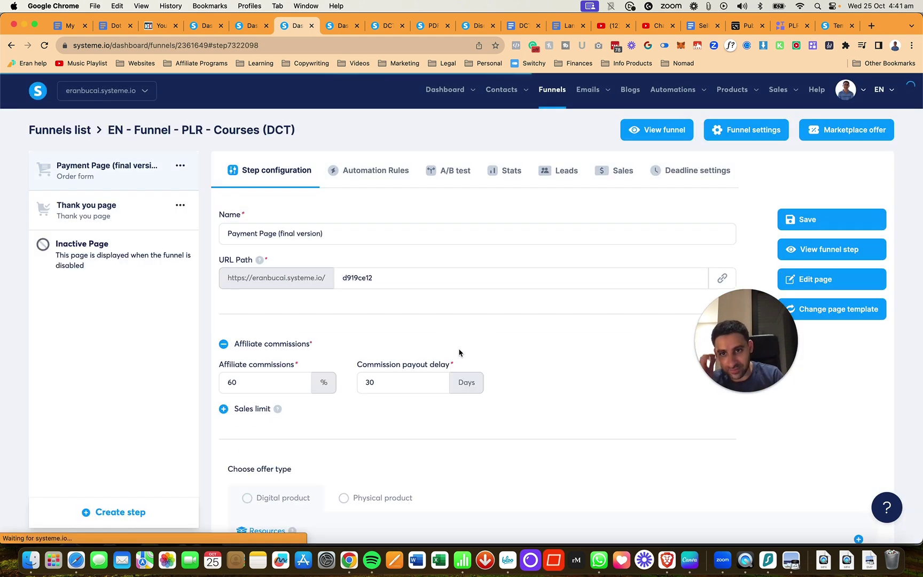
Open the "Systeme.io PLR PDF checklist" funnel and rename its copied thank you page step to "SIO PLR package thanks"
left_click(76, 133)
left_click(107, 193)
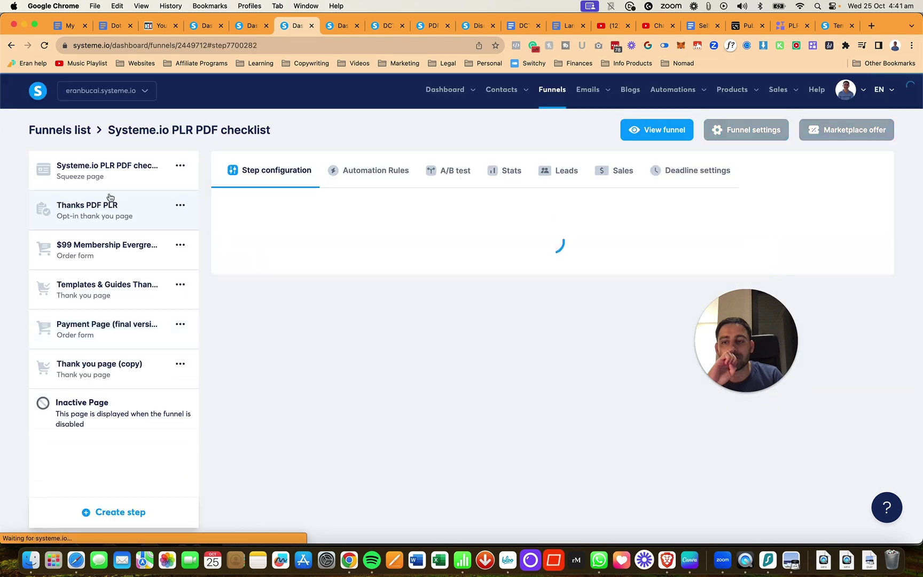
left_click(106, 378)
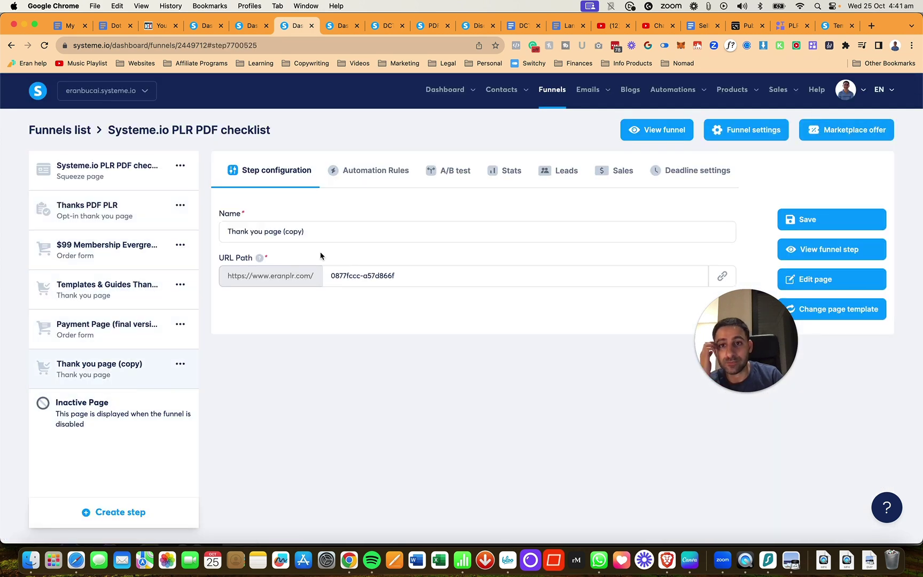
left_click(280, 229)
key("super+a")
type("SIO ")
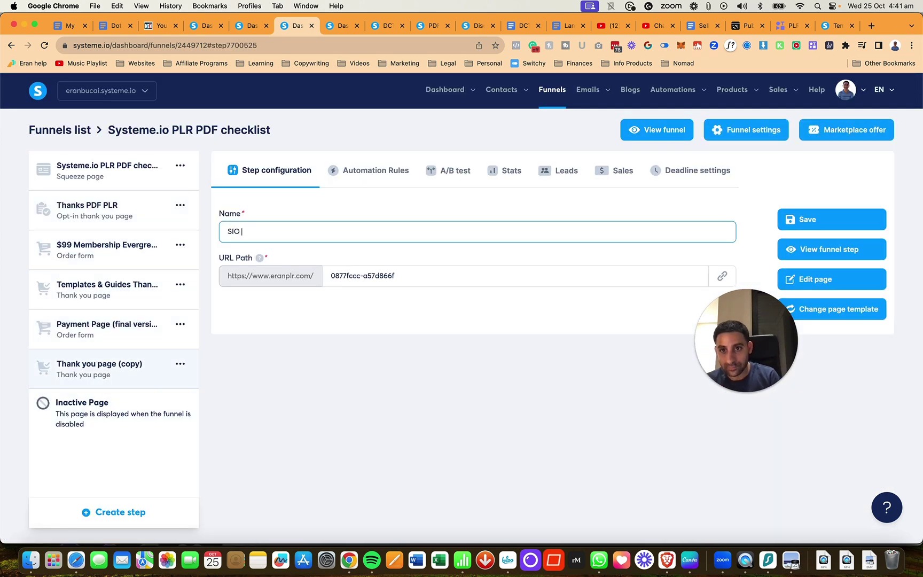
type("PLR package thanks")
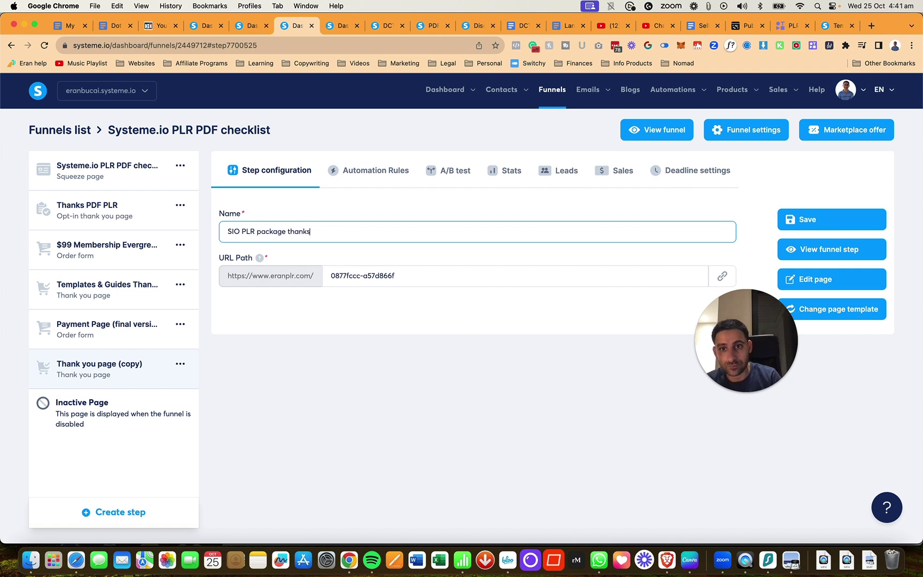
Prefix the thank you page's URL path with "sio-plr-package-thanks-" and save the step
left_click(345, 279)
key("super+a")
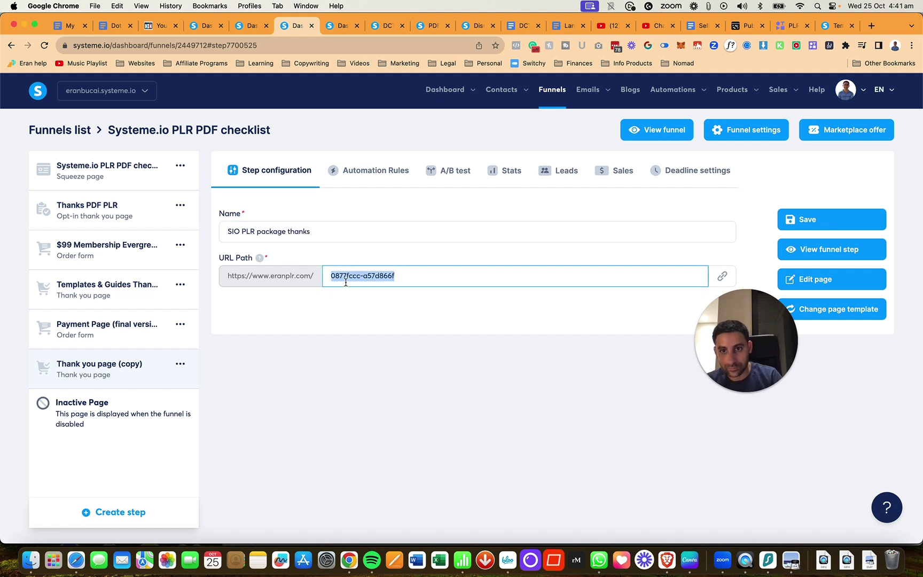
key("Left")
type("sio-plr-")
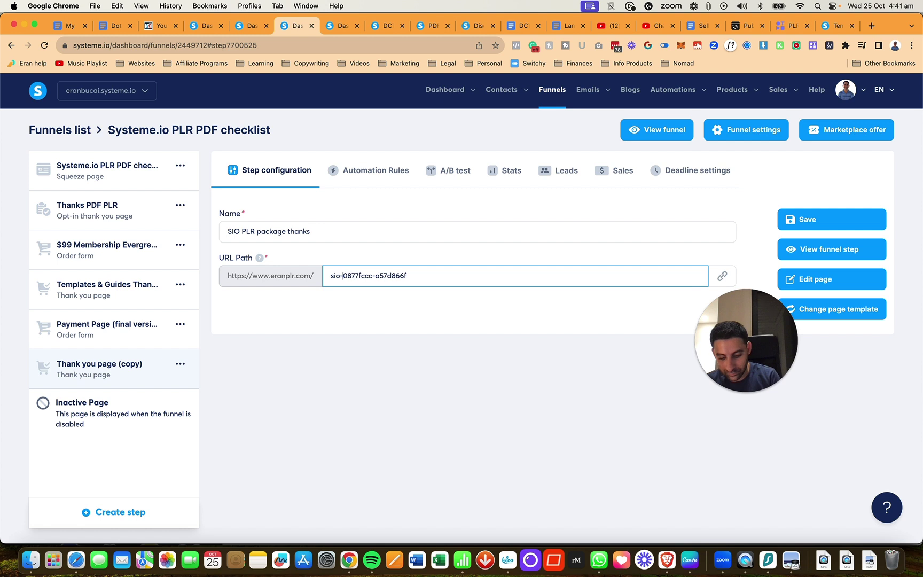
type("package-thanks")
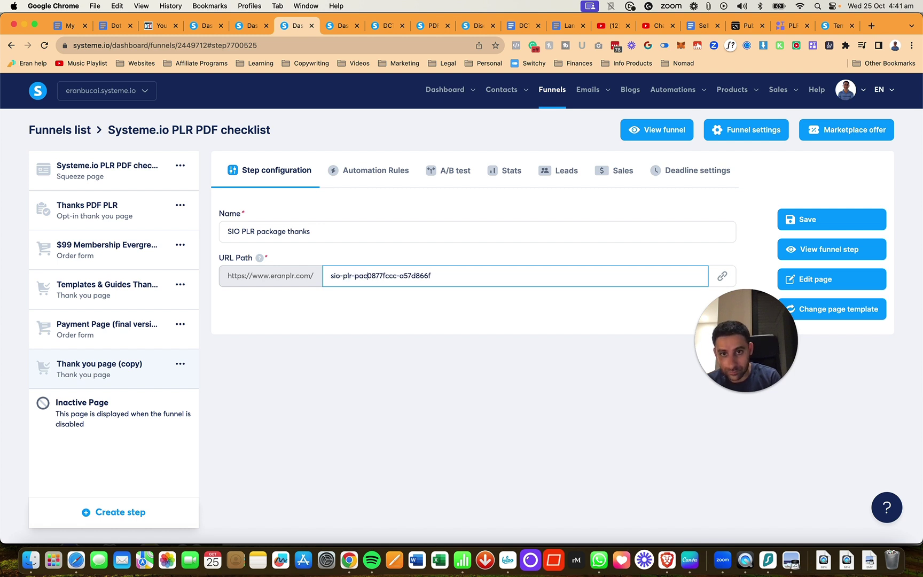
type("-")
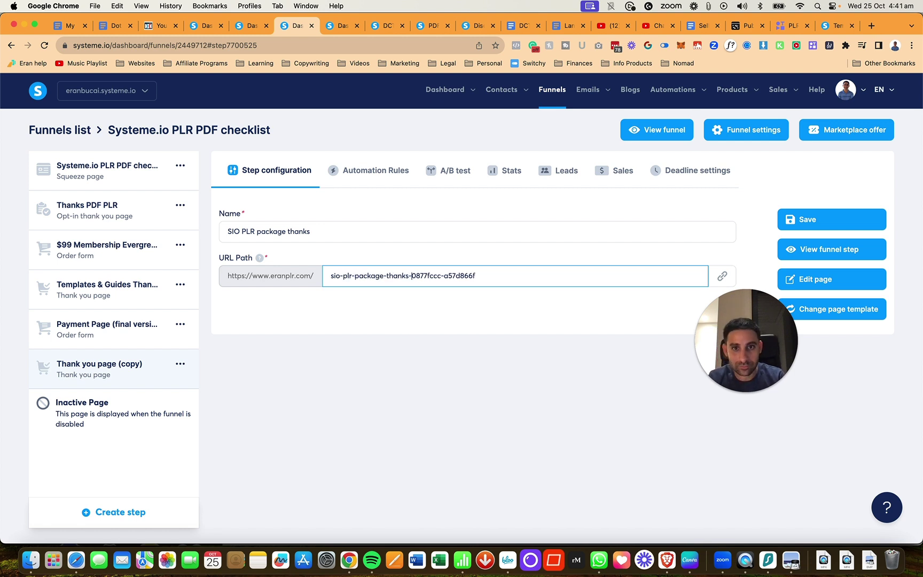
left_click(785, 226)
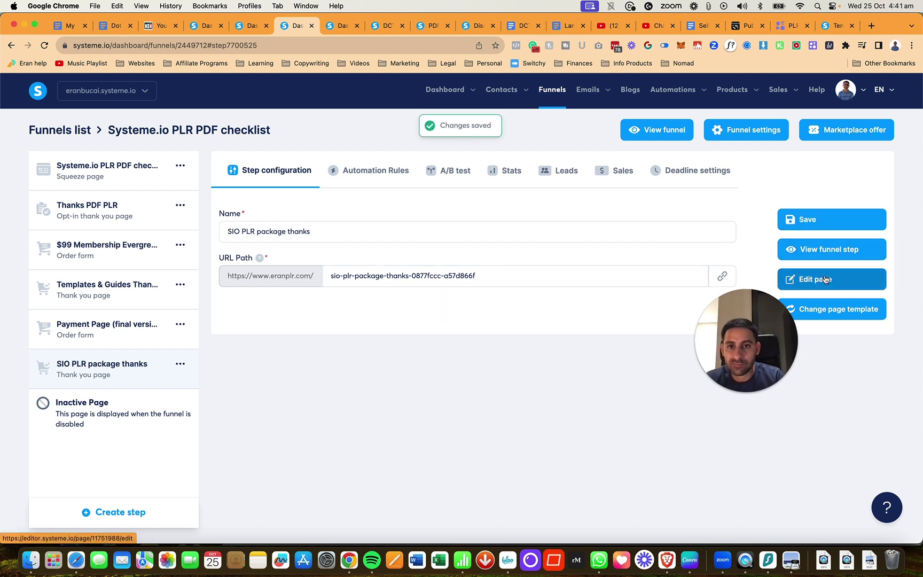
Open the Payment Page (final version) (copy) order form step and turn off its affiliate commissions
left_click(90, 337)
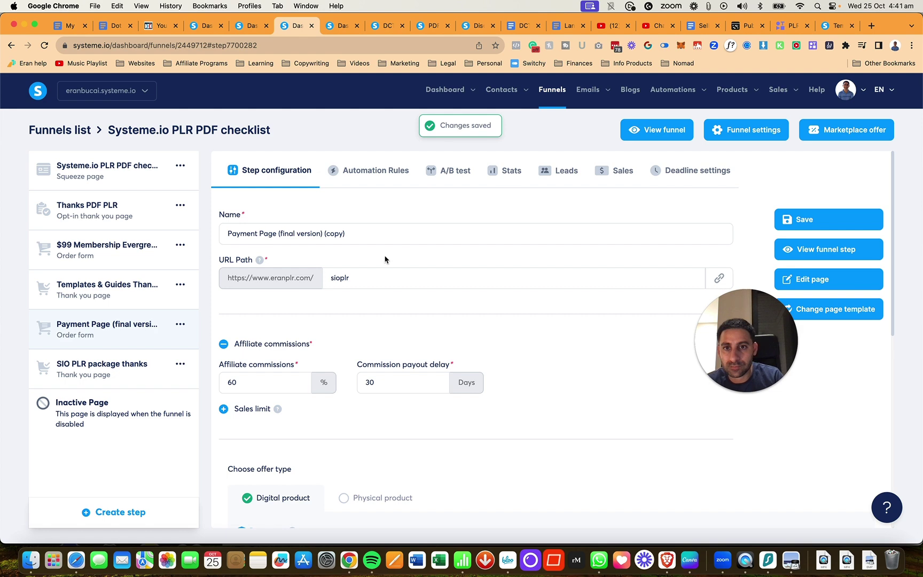
left_click(126, 295)
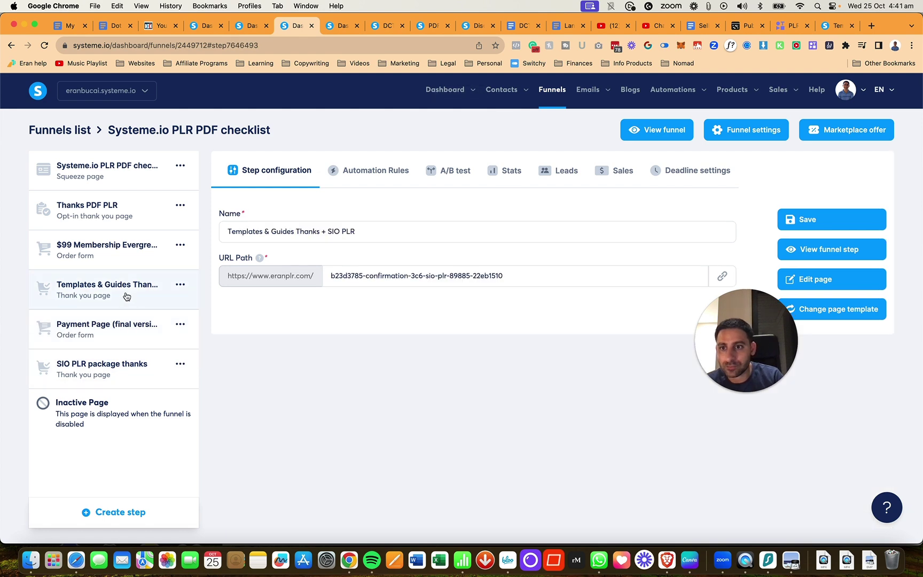
left_click(116, 325)
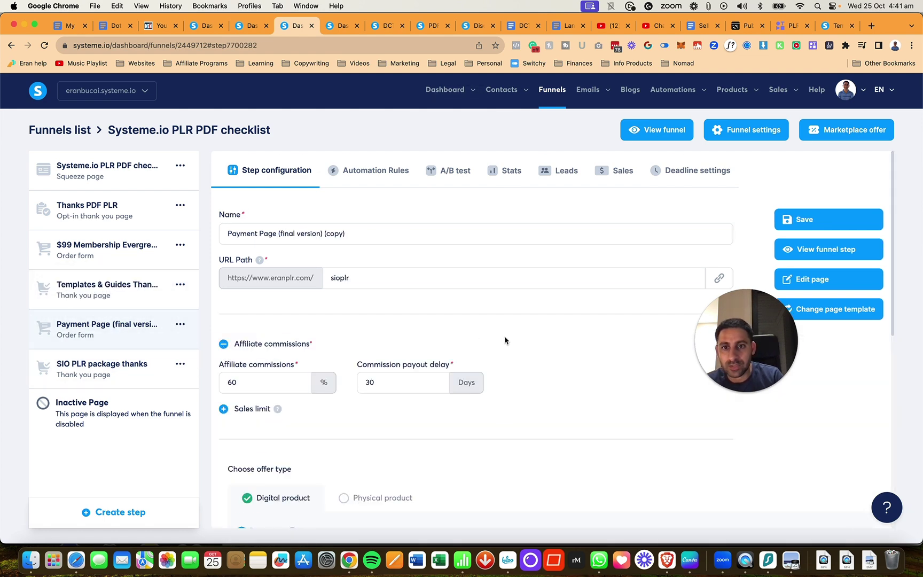
scroll(574, 328, "down", 5)
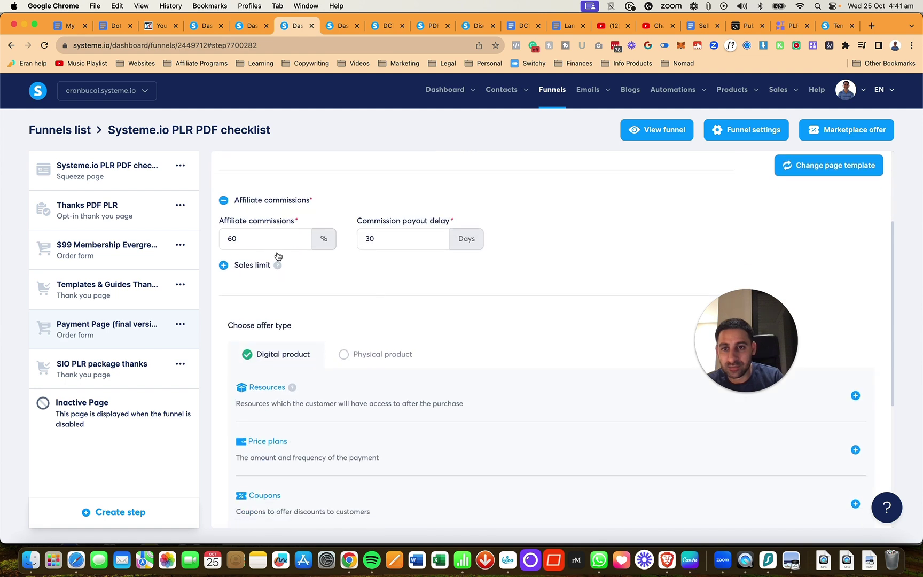
left_click(249, 238)
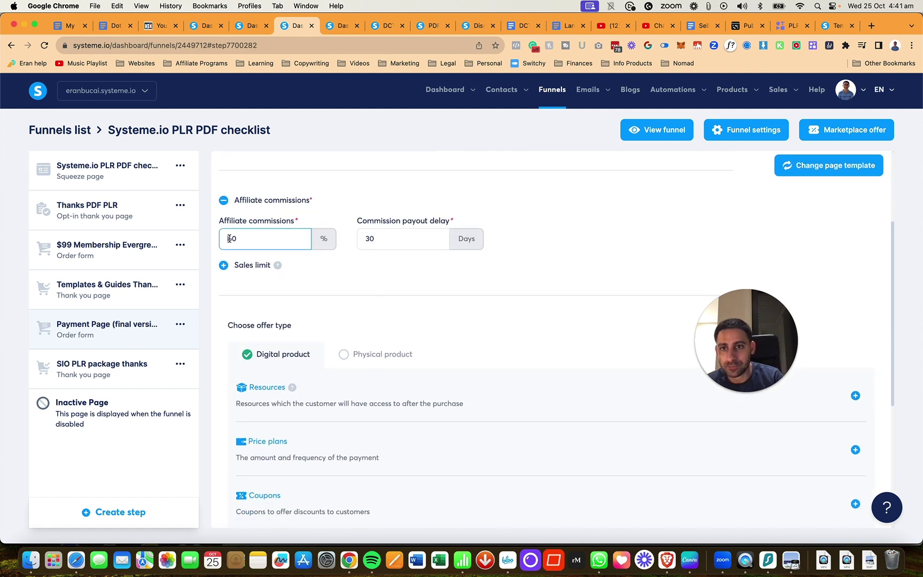
left_click(223, 201)
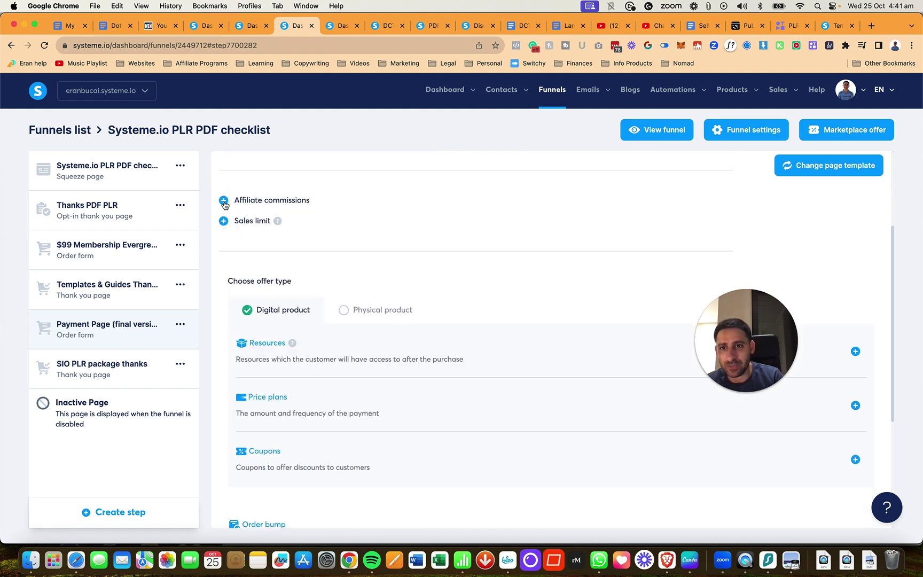
Start a new price plan for the order bump and enter "SIO PLR package" as its name on the order form
scroll(400, 256, "down", 3)
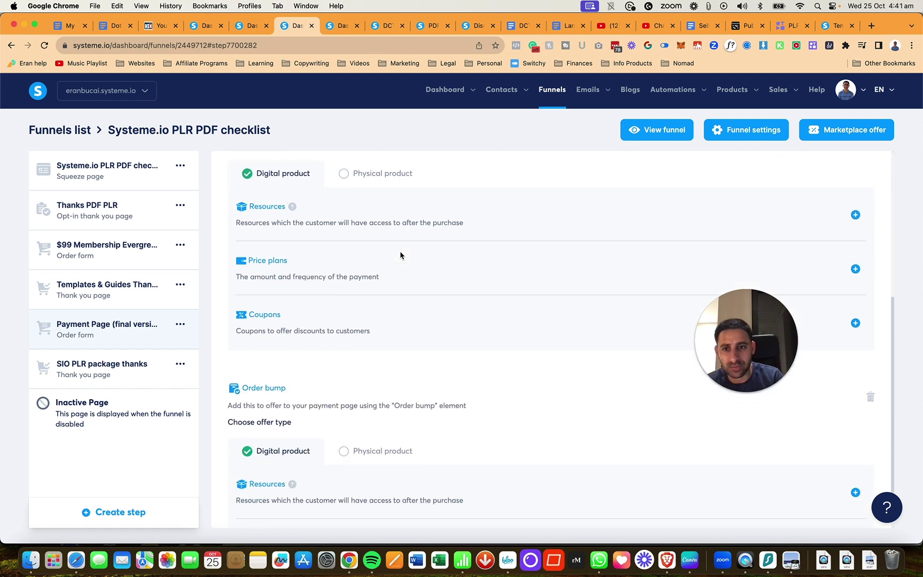
scroll(400, 255, "down", 2)
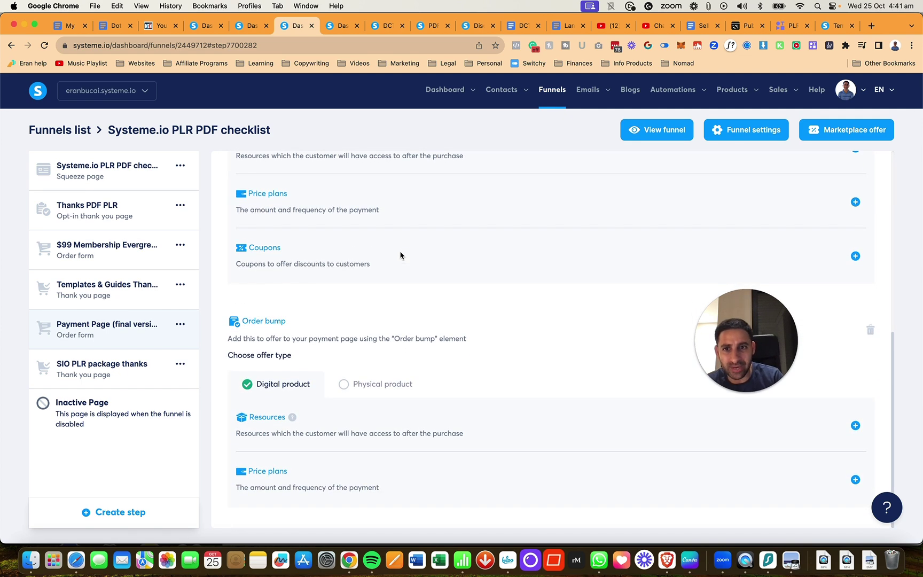
left_click(855, 480)
scroll(453, 459, "down", 3)
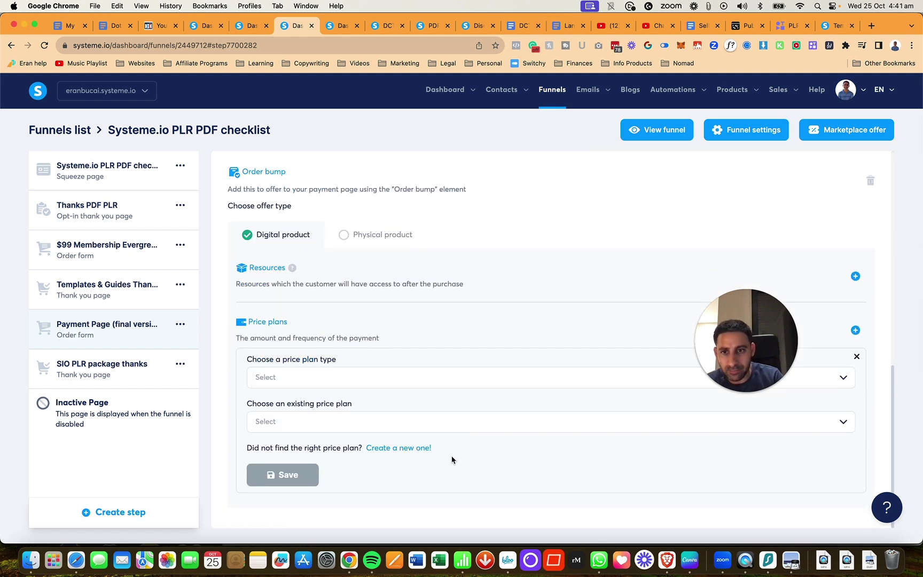
left_click(390, 448)
left_click(310, 377)
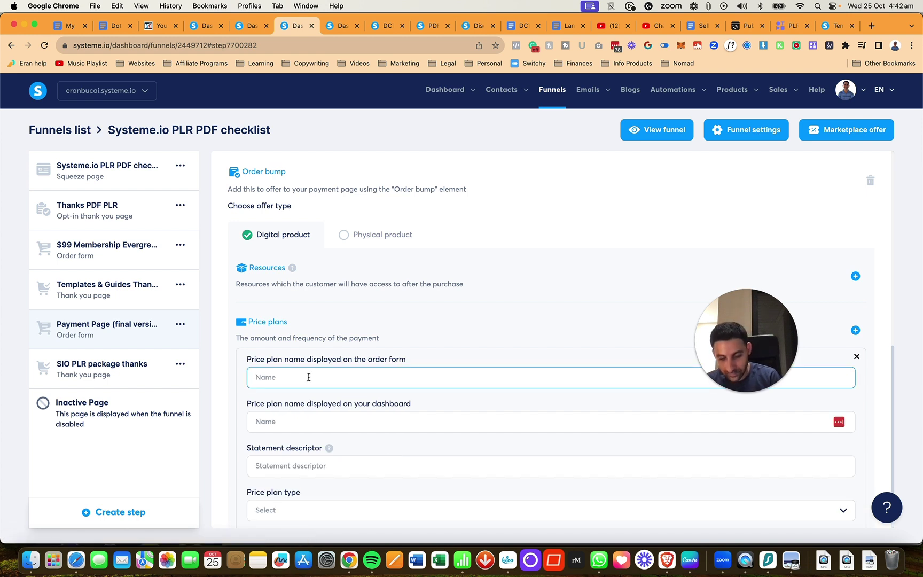
type("SIO PLR package")
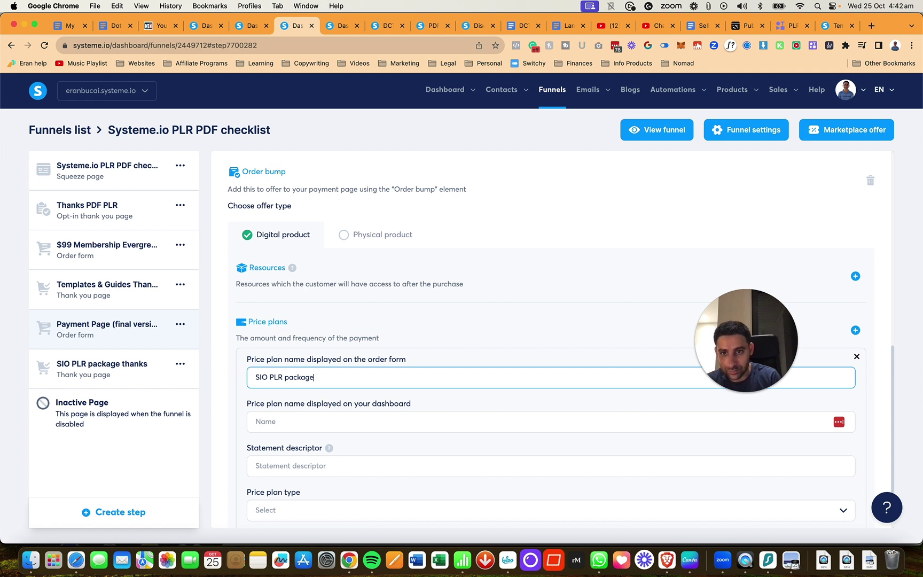
Change the price plan name displayed on the order form to "Systeme.io PLR package"
left_click(256, 422)
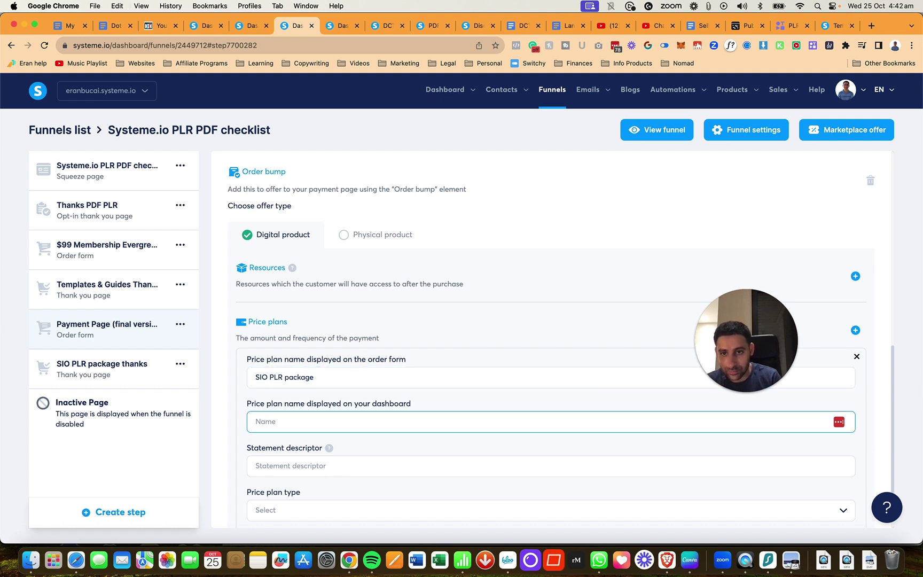
key("shift+Tab")
key("Left")
type("ysteme.io")
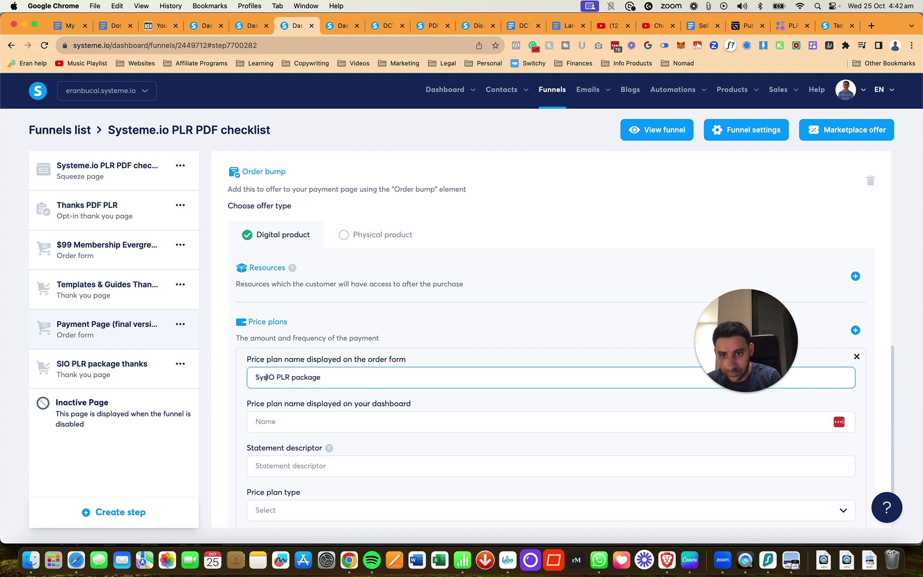
key("shift+Right")
key("shift+Right")
key("BackSpace")
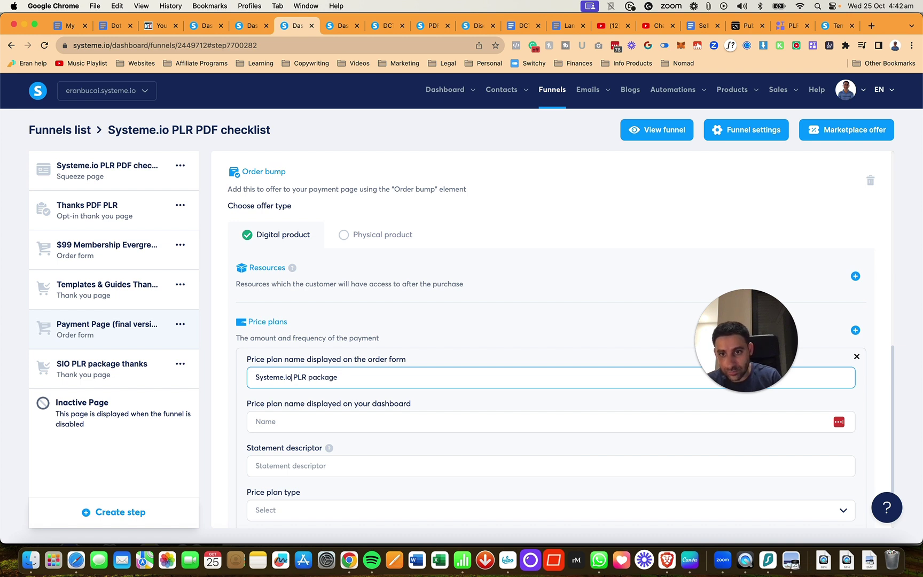
Set the price plan's dashboard name to "Systeme.io PLR package $97" and its statement descriptor to "SIO PLR package"
key("super+a")
key("super+c")
key("Tab")
key("super+v")
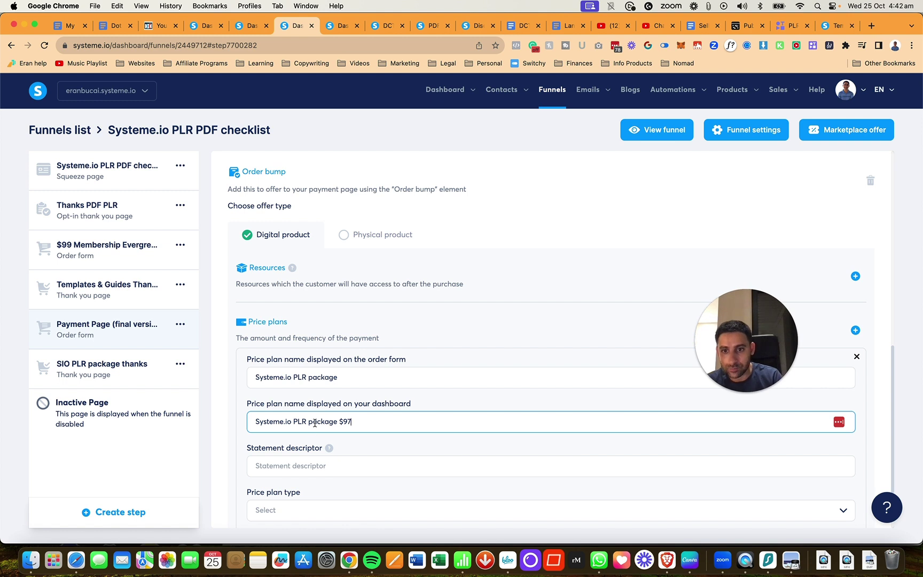
left_click(301, 472)
type("SIO PLR package")
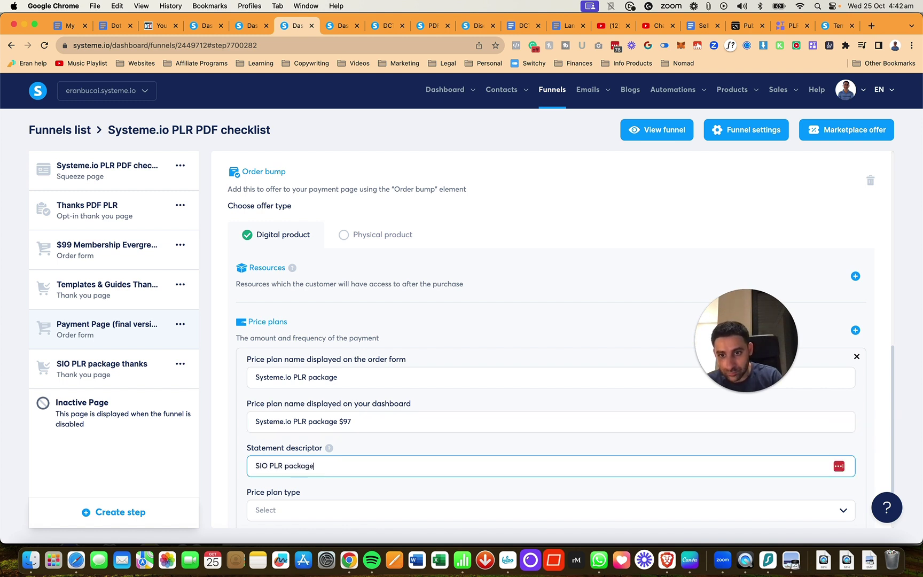
scroll(301, 472, "down", 3)
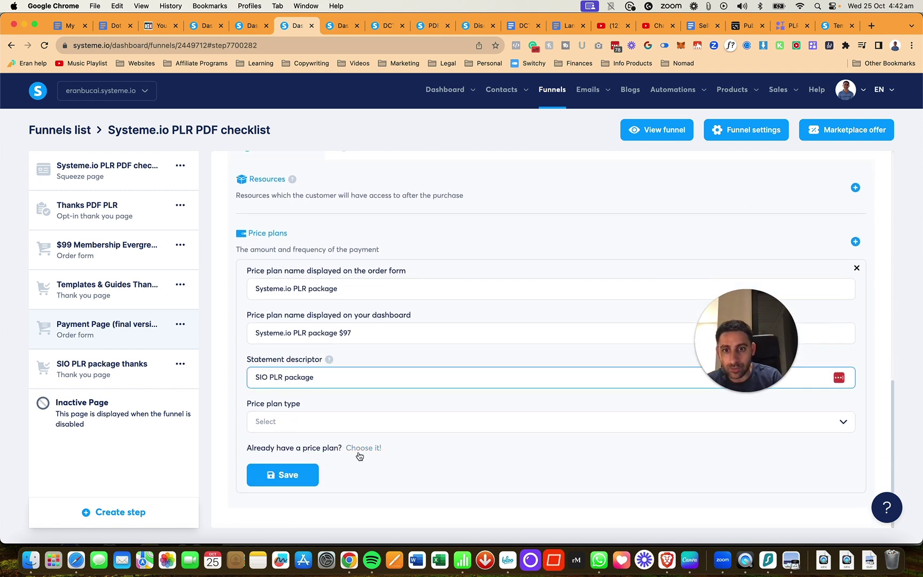
Make the order bump's price plan a one-time payment of 97 USD and save the plan
left_click(299, 421)
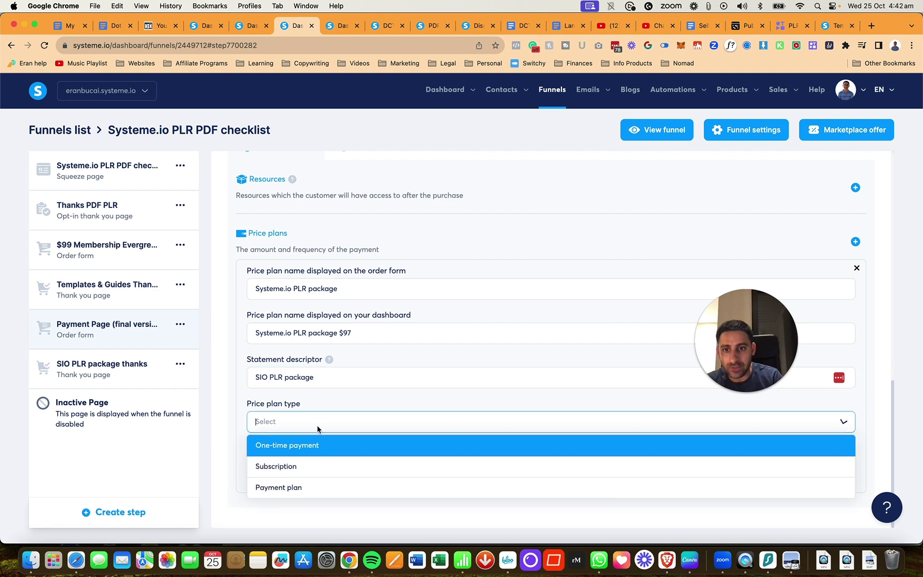
left_click(298, 444)
left_click_drag(267, 462, 244, 463)
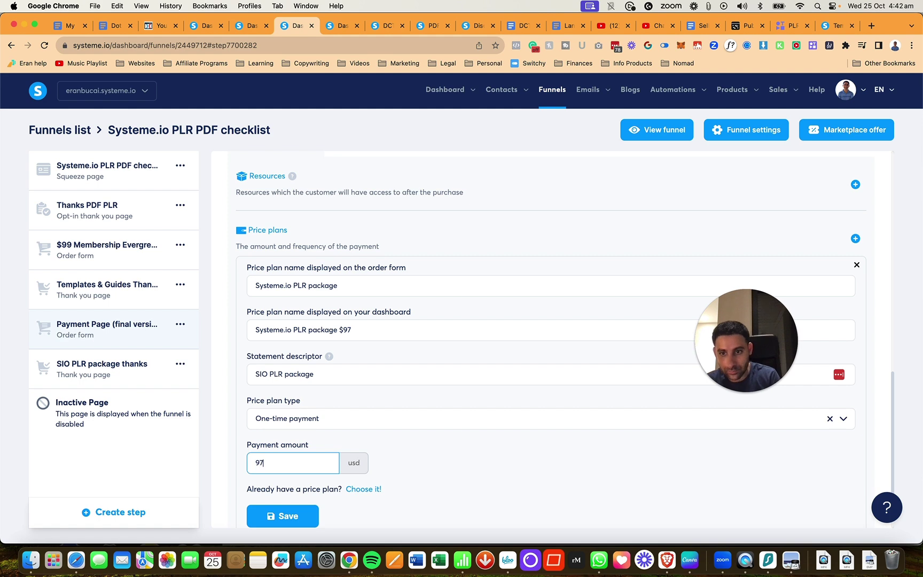
type("97")
left_click(289, 516)
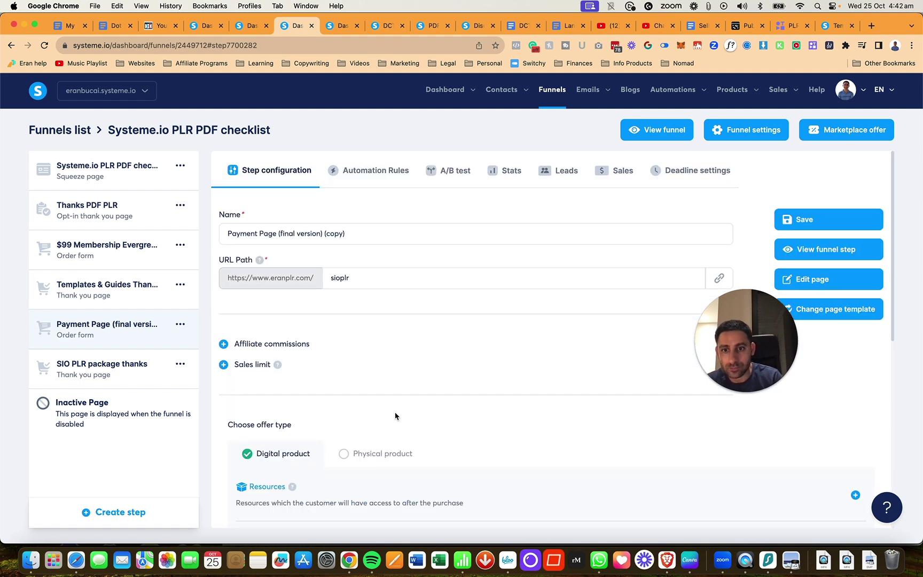
Add the Systeme.io PLR package course with full access as a resource of the order bump
scroll(396, 412, "down", 6)
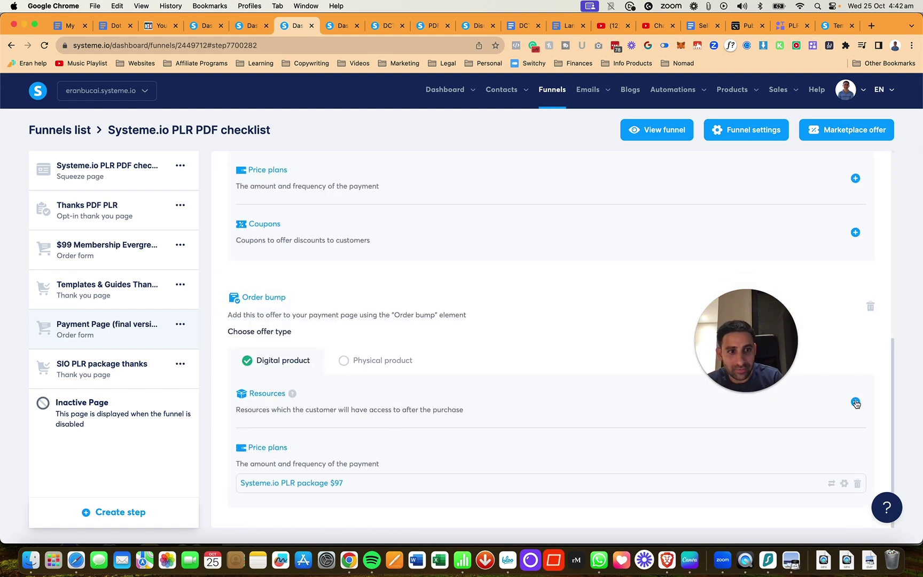
left_click(855, 402)
left_click(404, 433)
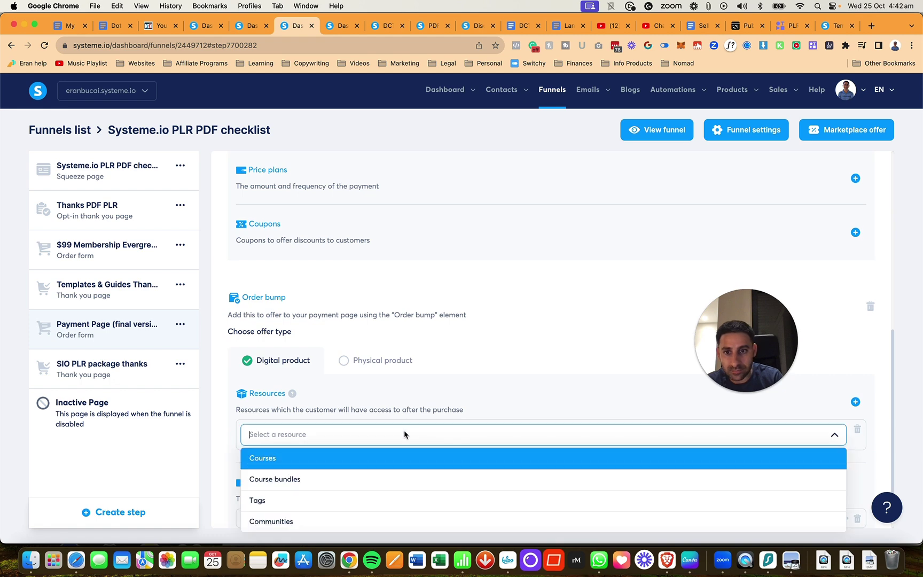
left_click(344, 460)
left_click(342, 463)
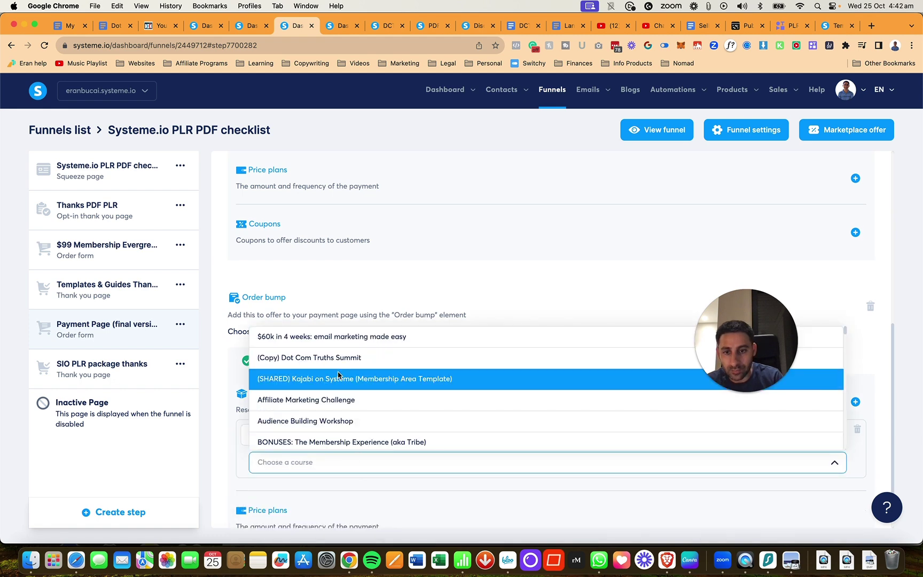
type("plr")
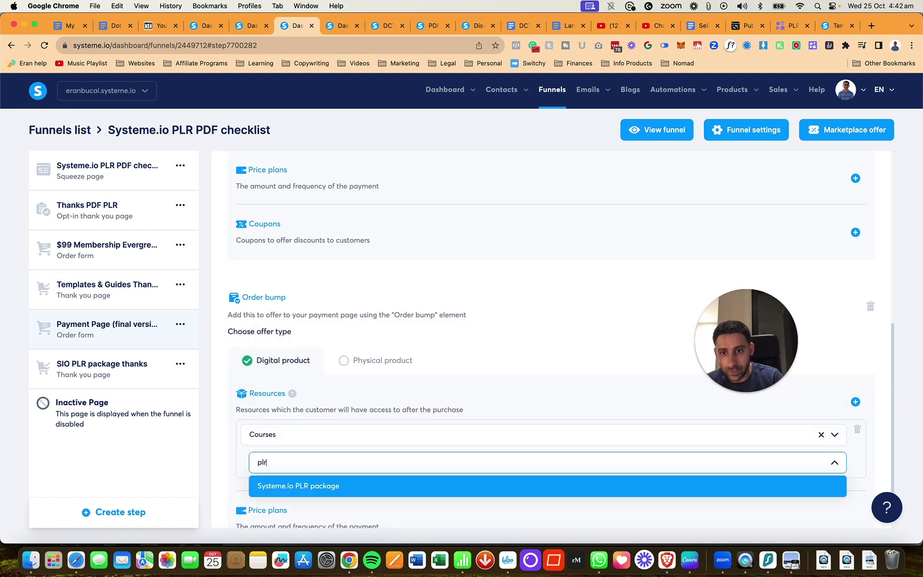
left_click(325, 484)
left_click(341, 490)
left_click(289, 425)
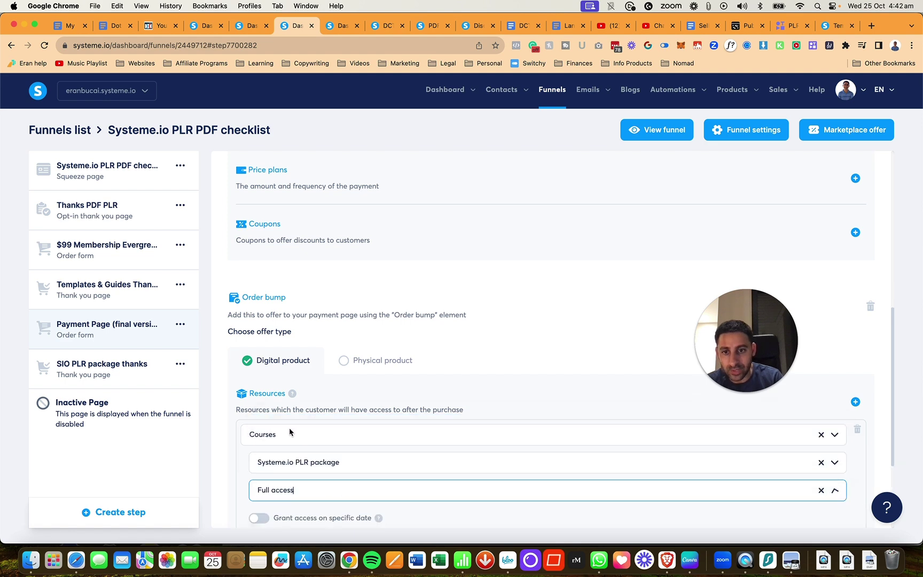
scroll(300, 430, "down", 3)
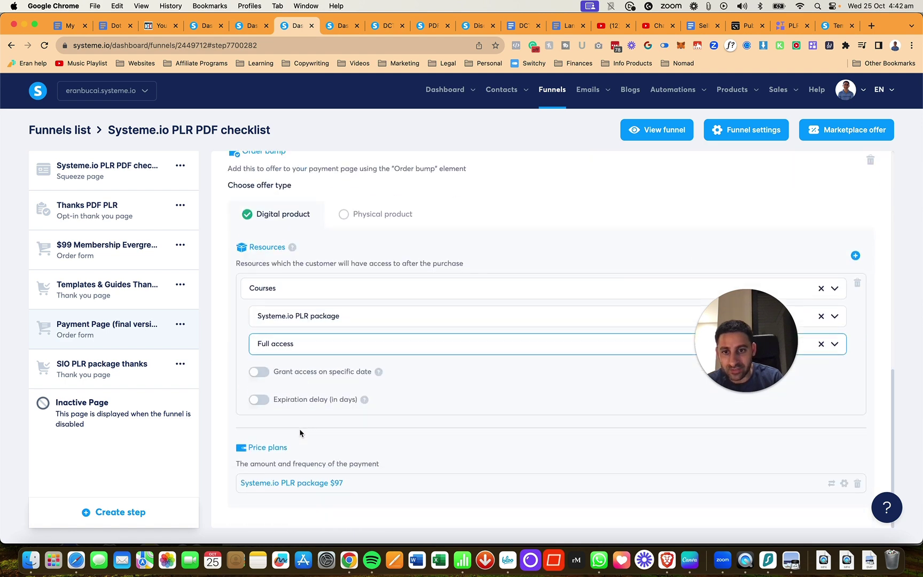
Add the tag "SIO PLR package (buyer)" as a second order bump resource and save the step
left_click(855, 257)
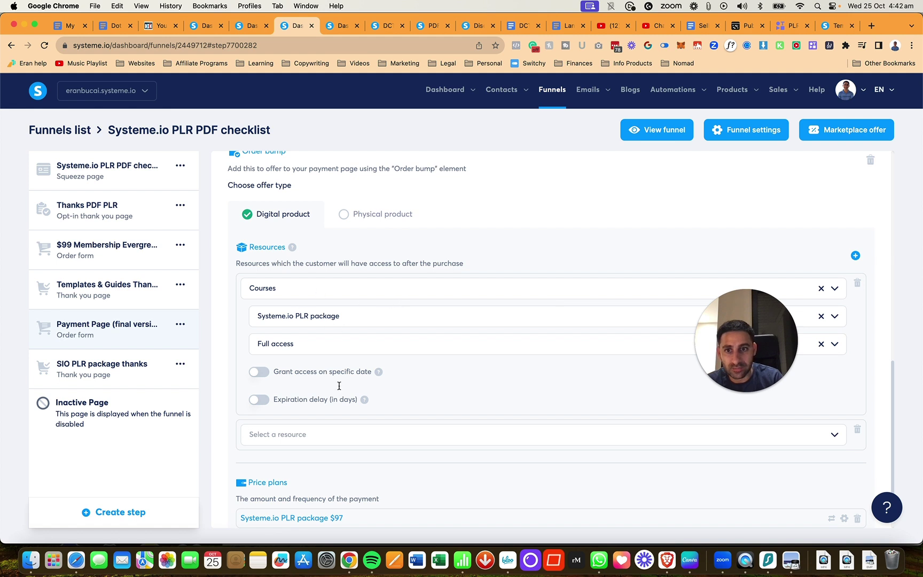
left_click(326, 434)
left_click(284, 505)
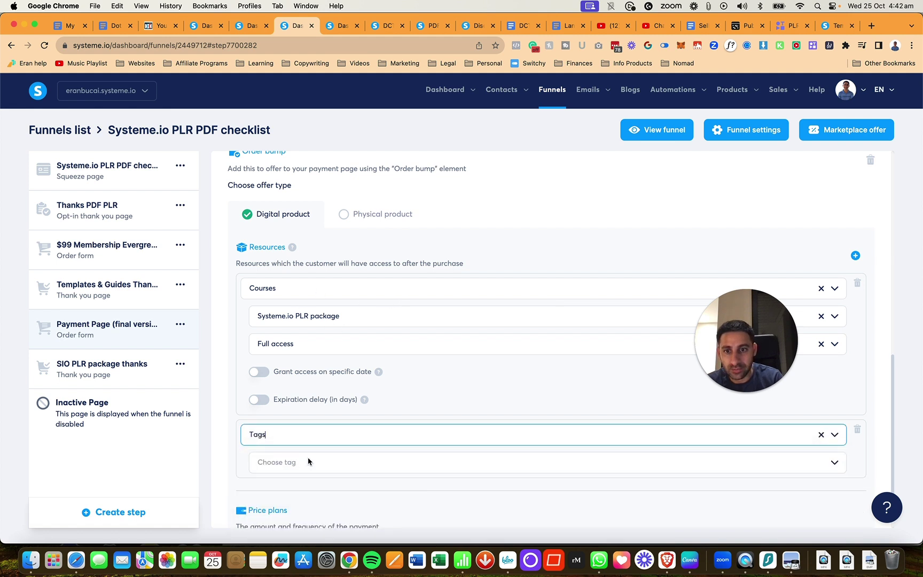
left_click(308, 461)
type("plr")
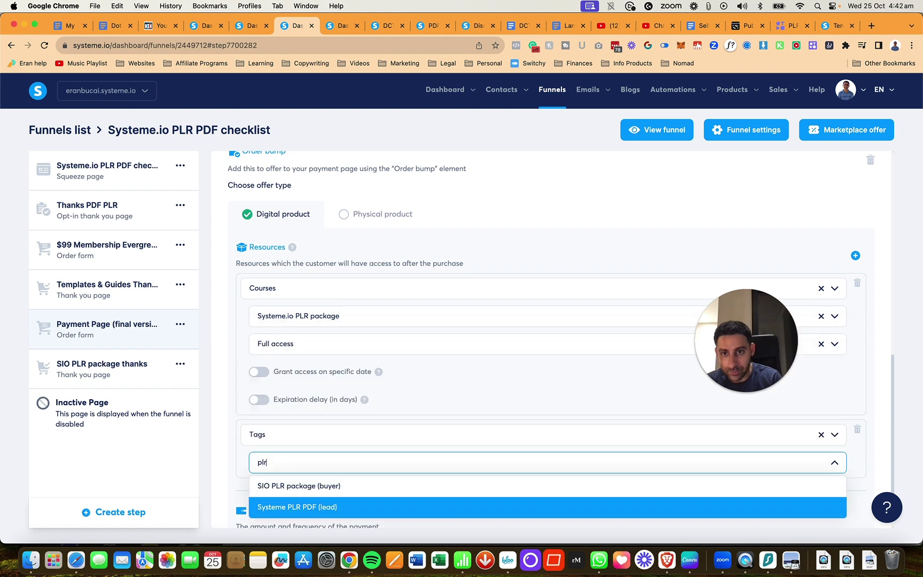
left_click(337, 487)
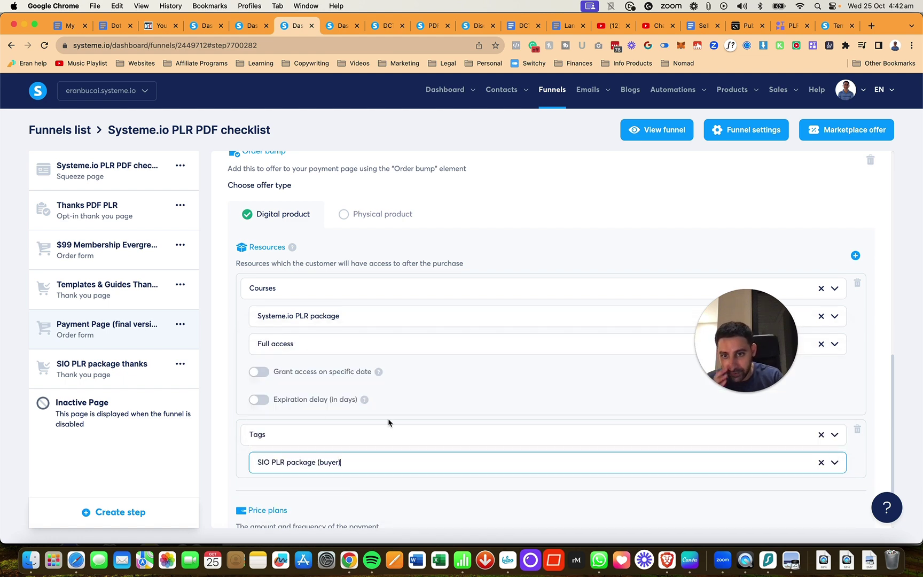
scroll(388, 423, "up", 10)
left_click(831, 221)
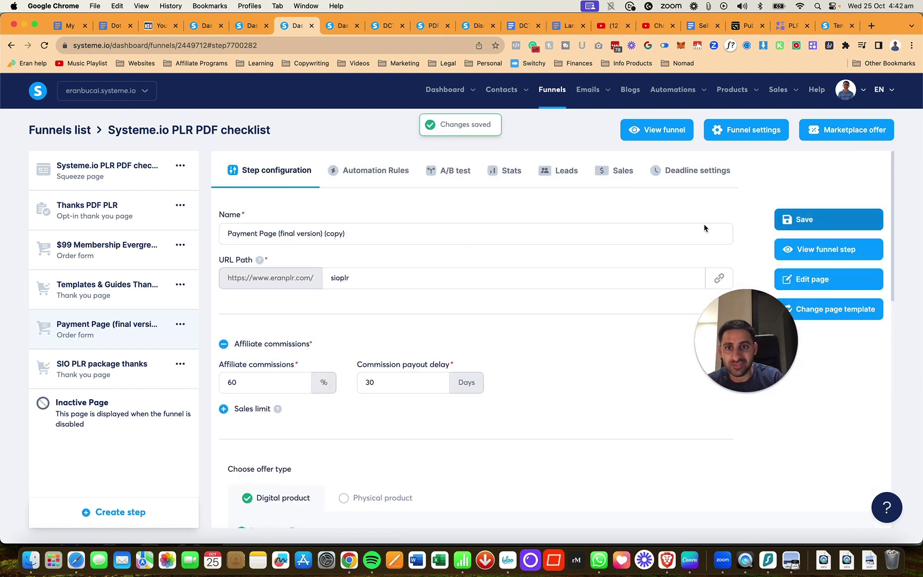
Rename the payment page step to "SIO PLR package $97" and save it
left_click(278, 233)
triple_click(360, 230)
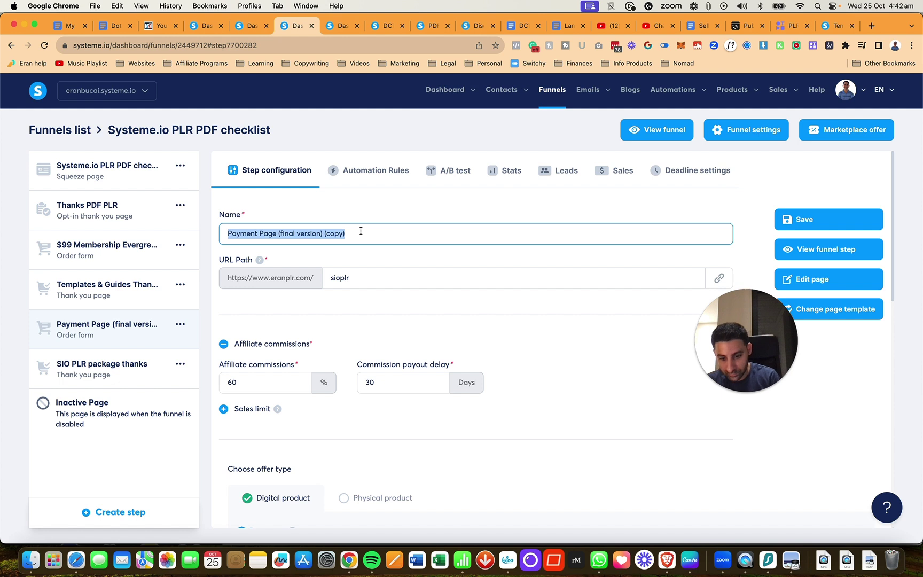
type("SIO PLR package $97")
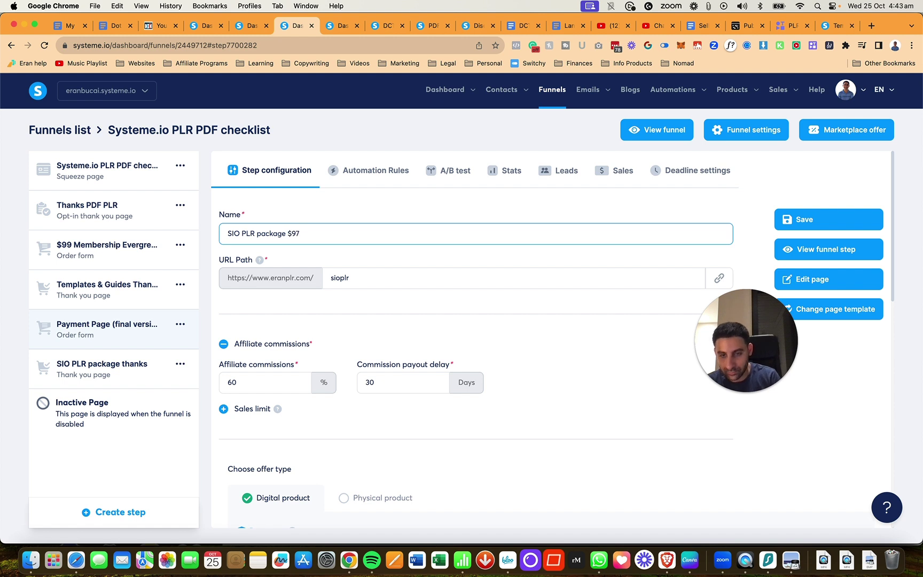
left_click(802, 221)
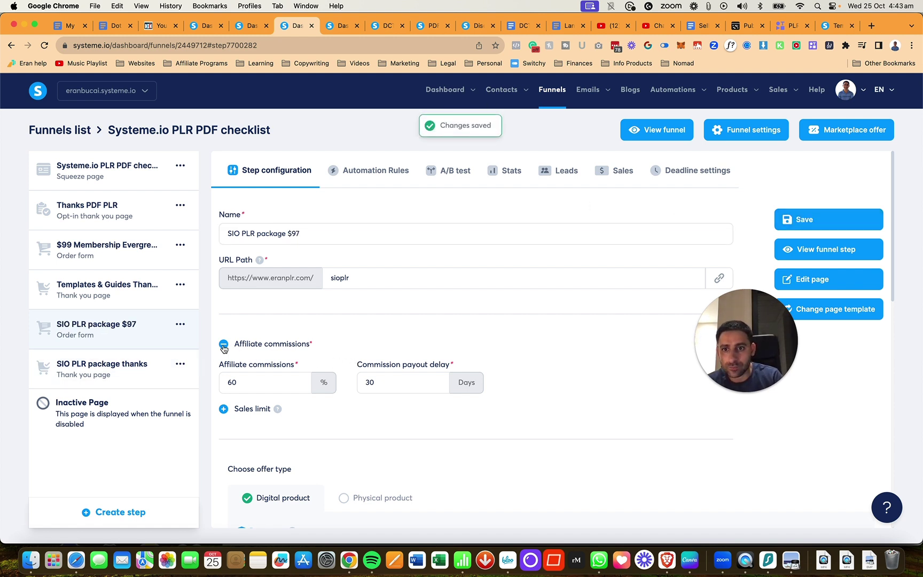
Try to turn off the affiliate commissions of the SIO PLR package $97 step and save
left_click(224, 344)
left_click(816, 220)
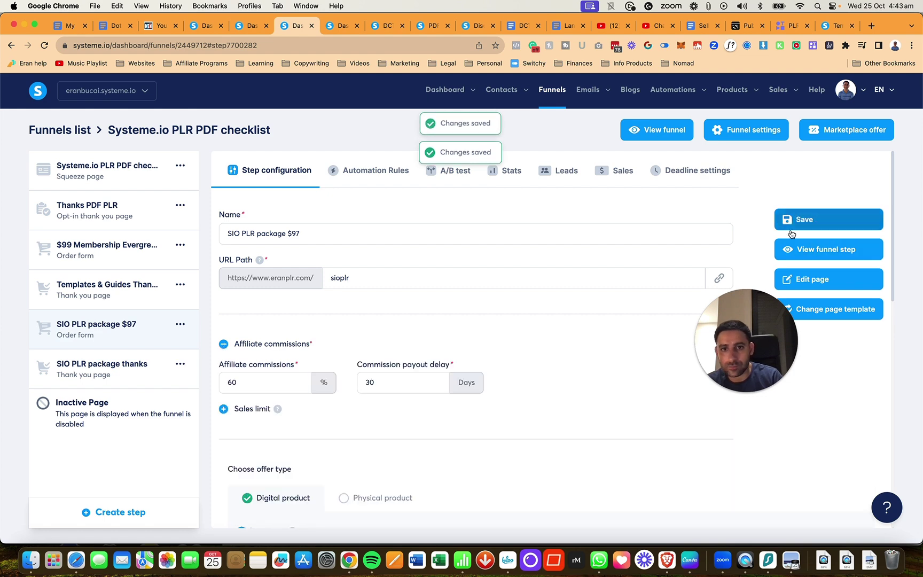
scroll(521, 369, "down", 3)
scroll(235, 314, "up", 2)
left_click(224, 298)
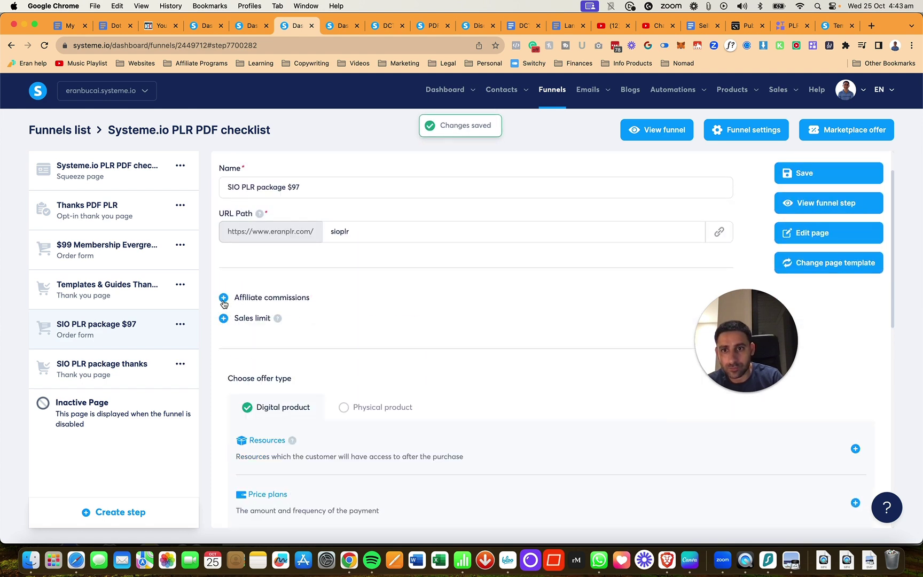
left_click(823, 175)
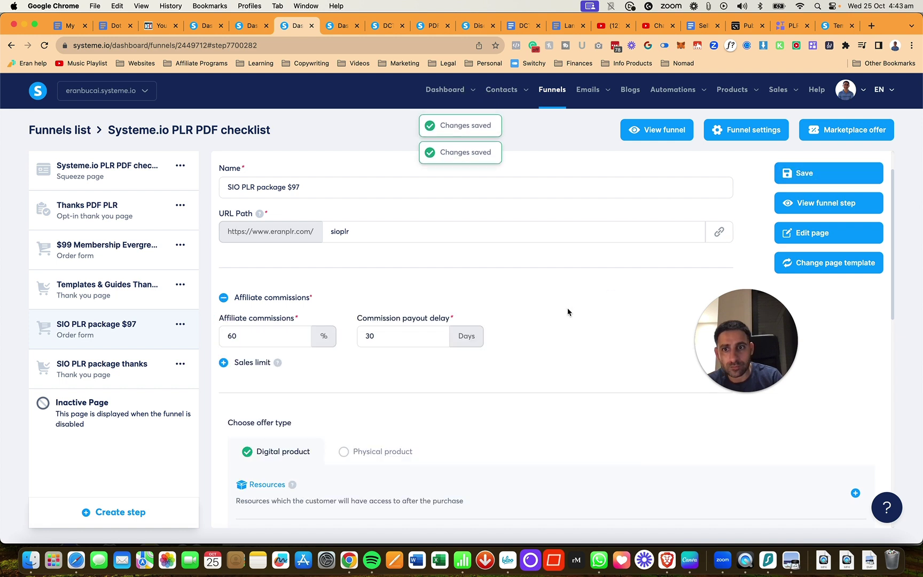
Set the affiliate commissions to 0% and save, and also turn the commissions off and save again
left_click(248, 334)
key("super+a")
type("0")
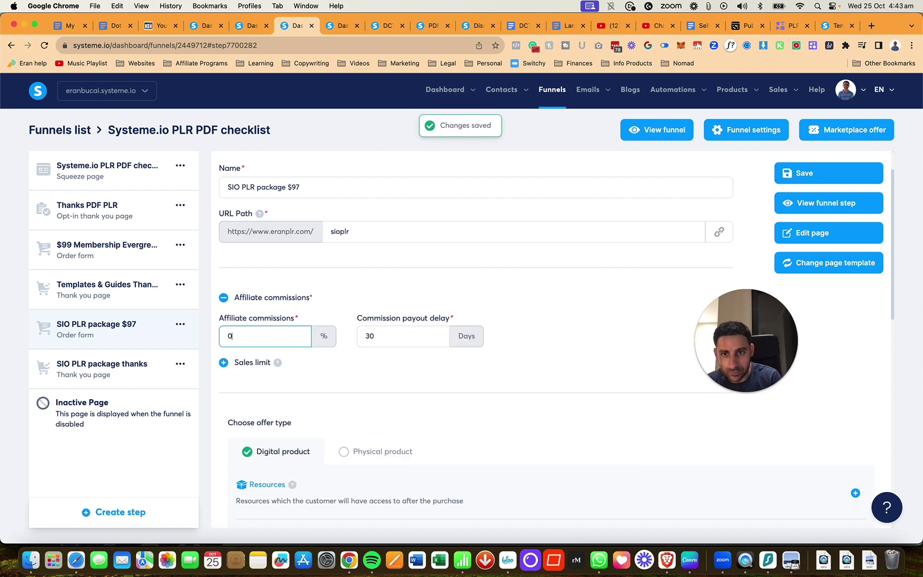
left_click(822, 173)
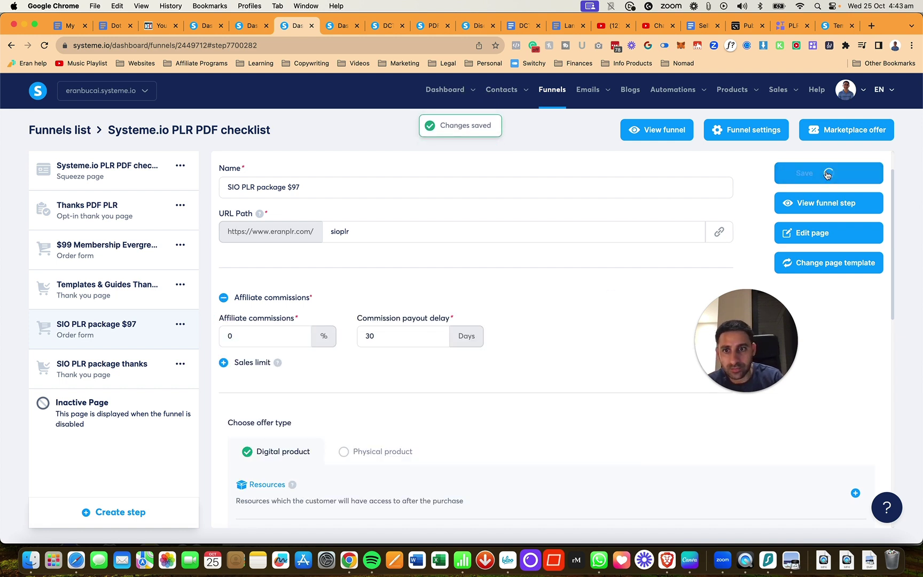
left_click(223, 298)
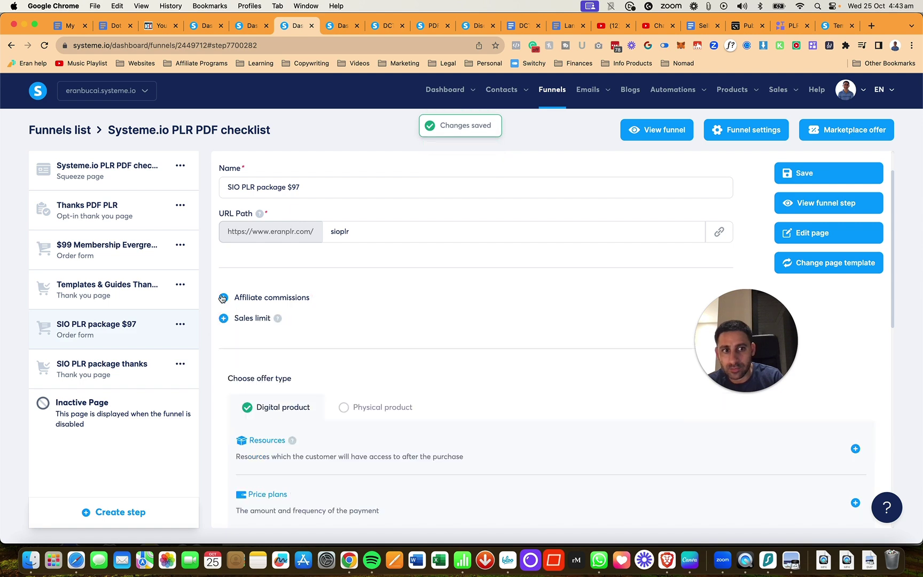
left_click(814, 179)
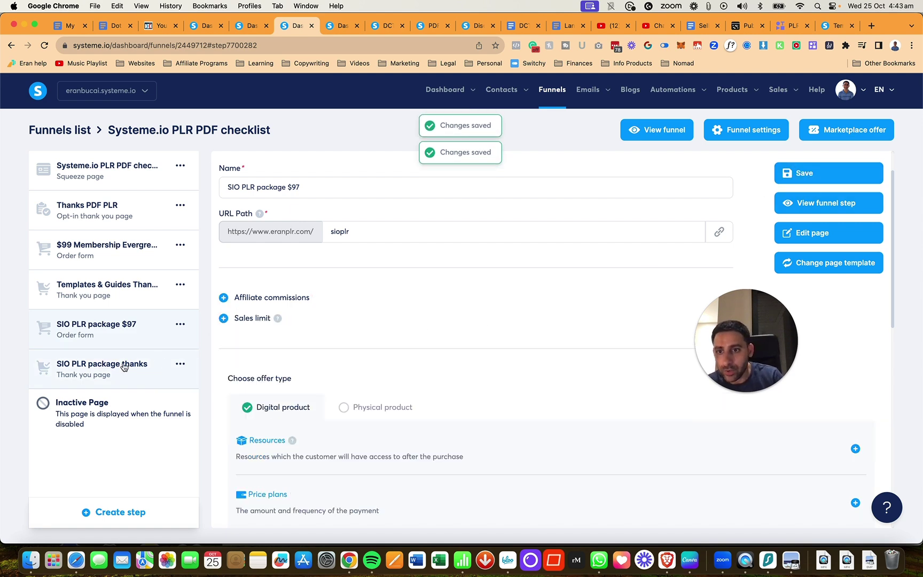
Review the order form's main offer and the order bump's resources and price plan
scroll(447, 371, "down", 5)
scroll(447, 373, "up", 3)
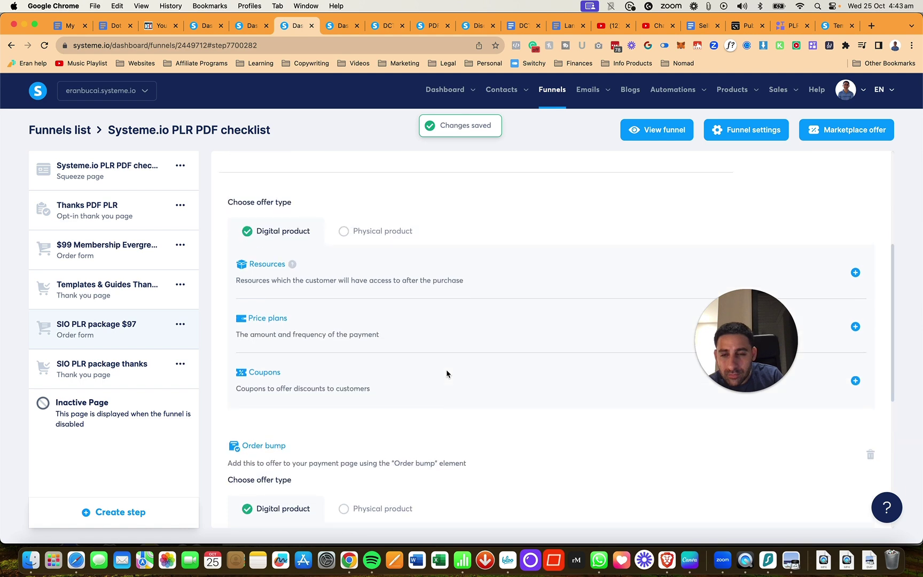
scroll(446, 374, "up", 2)
scroll(446, 372, "down", 3)
scroll(315, 427, "down", 2)
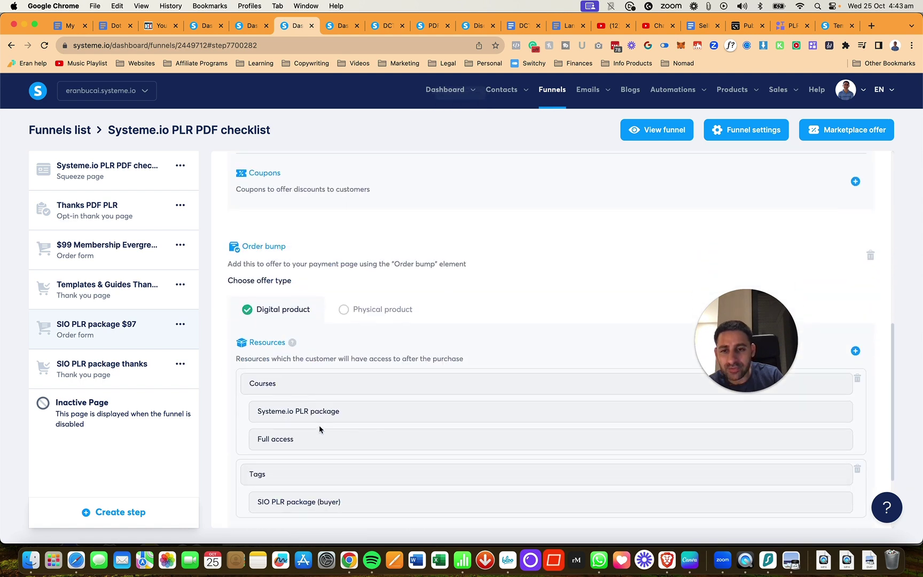
scroll(320, 429, "down", 2)
scroll(317, 367, "up", 4)
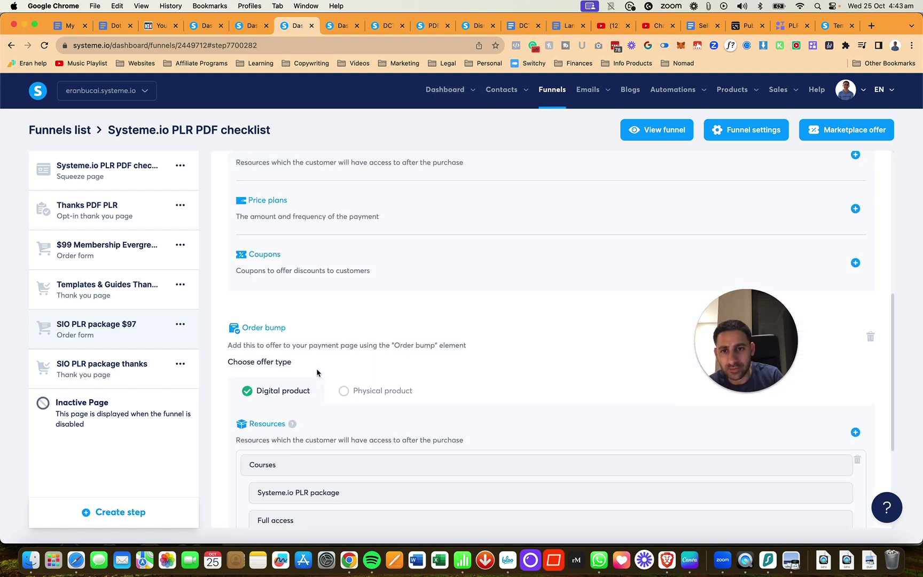
scroll(317, 367, "down", 2)
scroll(844, 364, "up", 2)
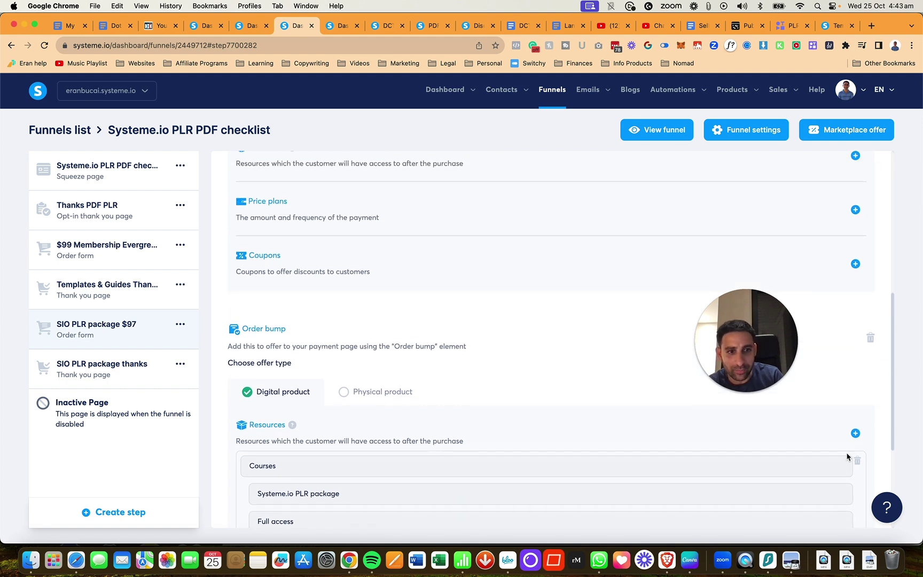
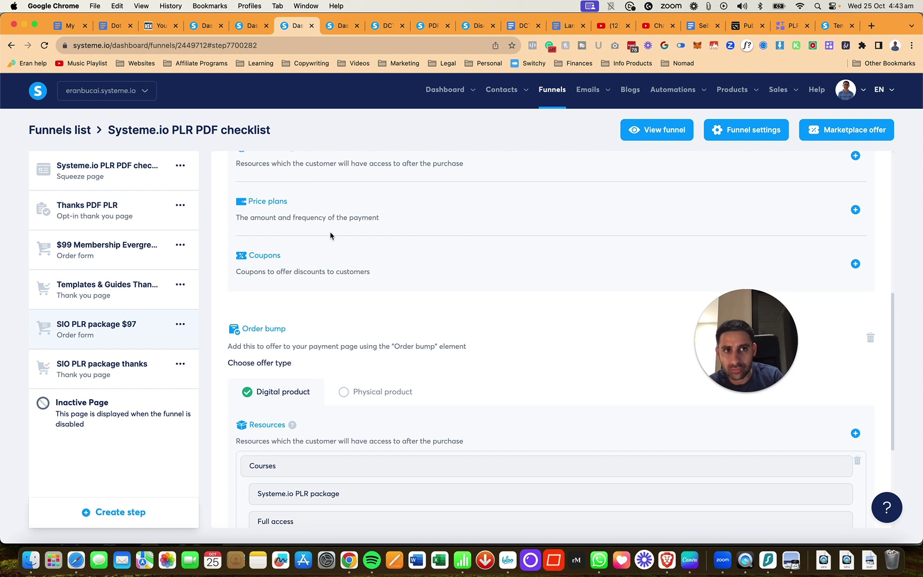
scroll(330, 235, "up", 4)
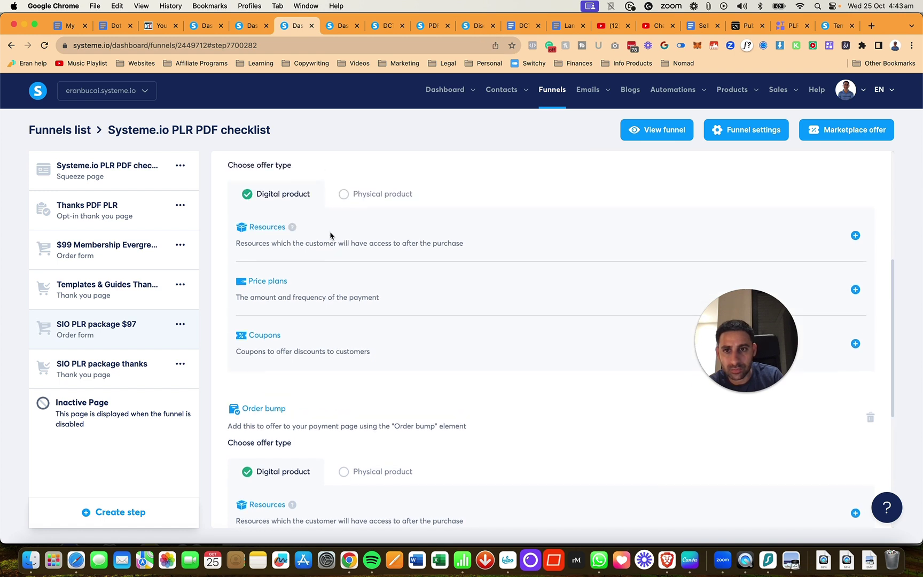
scroll(331, 235, "down", 5)
scroll(330, 235, "down", 5)
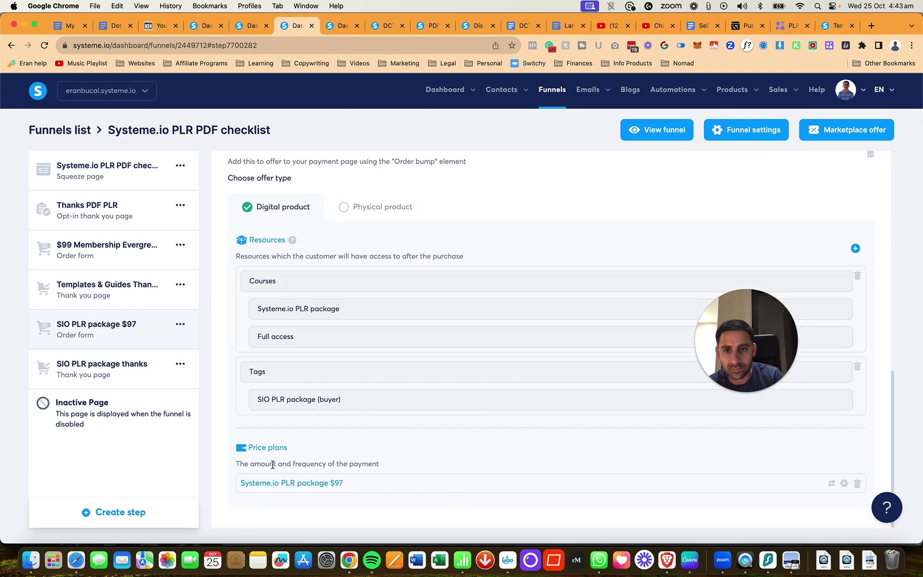
mouse_move(330, 483)
Preview the SIO PLR package $97 page live and examine its contact and billing form
left_click(658, 130)
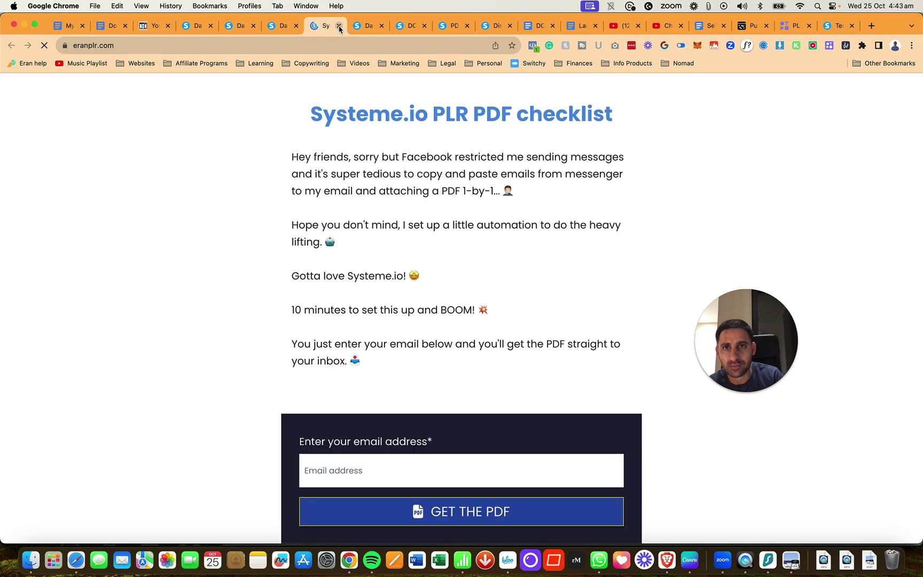
key("super+w")
scroll(371, 278, "up", 5)
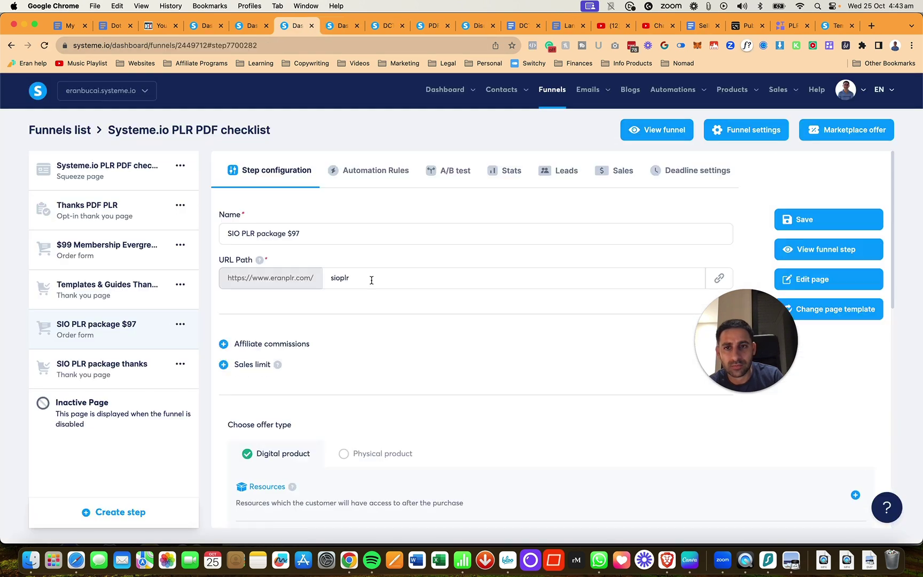
left_click(838, 249)
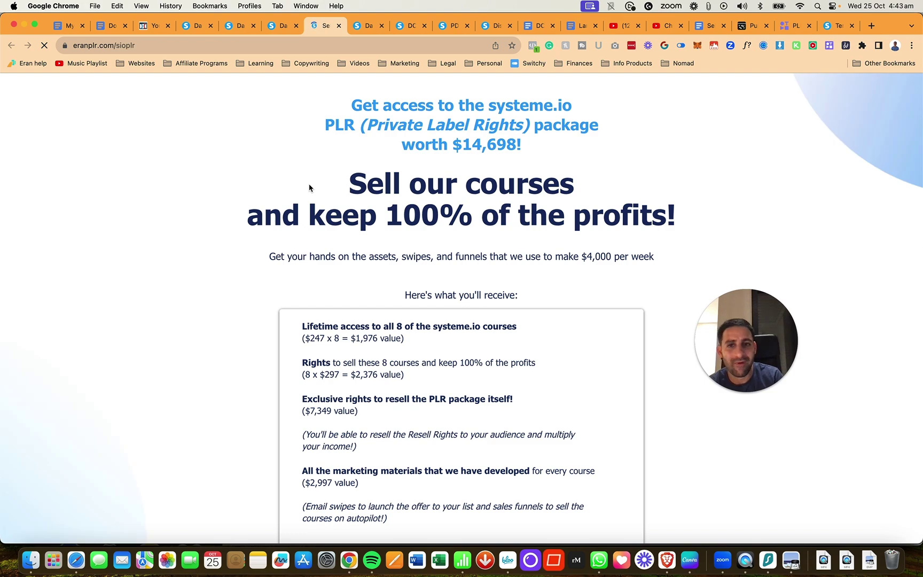
scroll(309, 188, "down", 20)
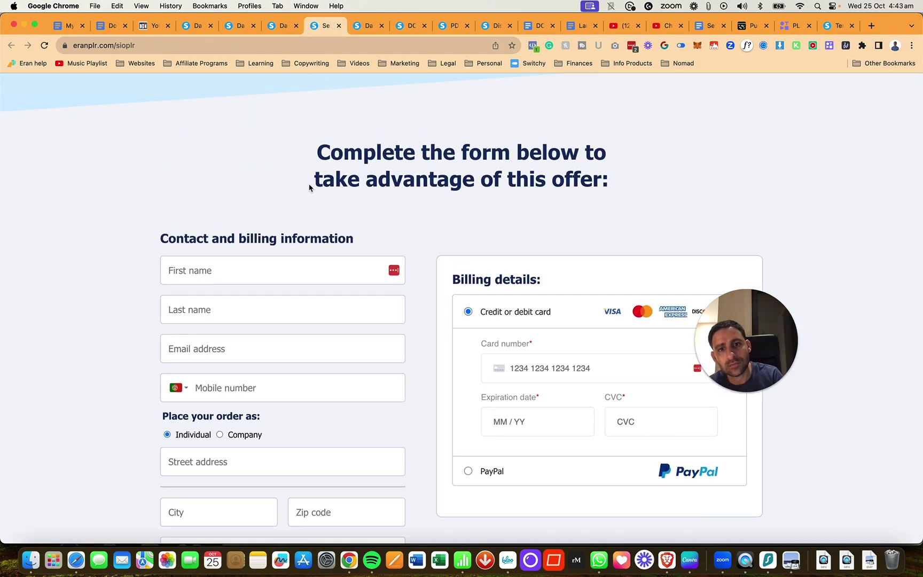
Close the live preview and delete the order bump from the SIO PLR package $97 order form
left_click(338, 25)
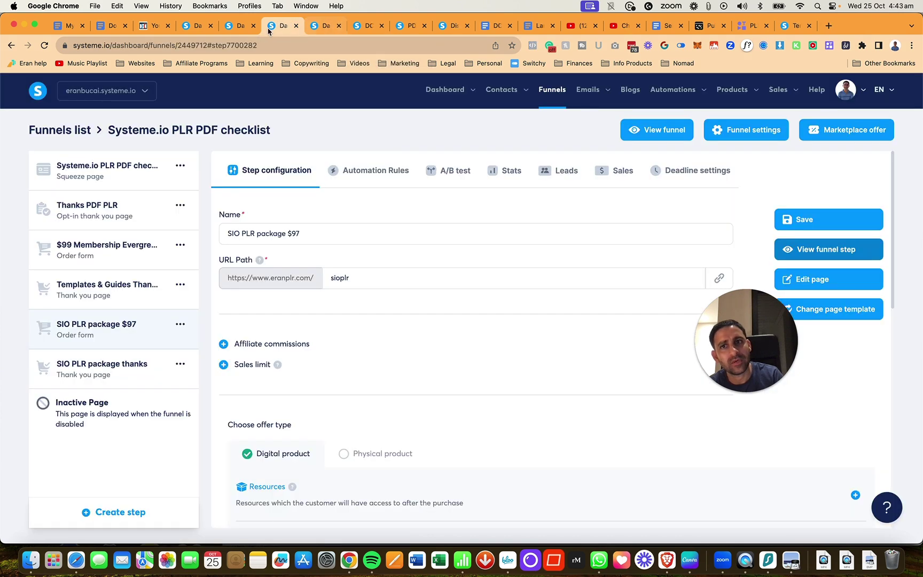
scroll(475, 293, "down", 5)
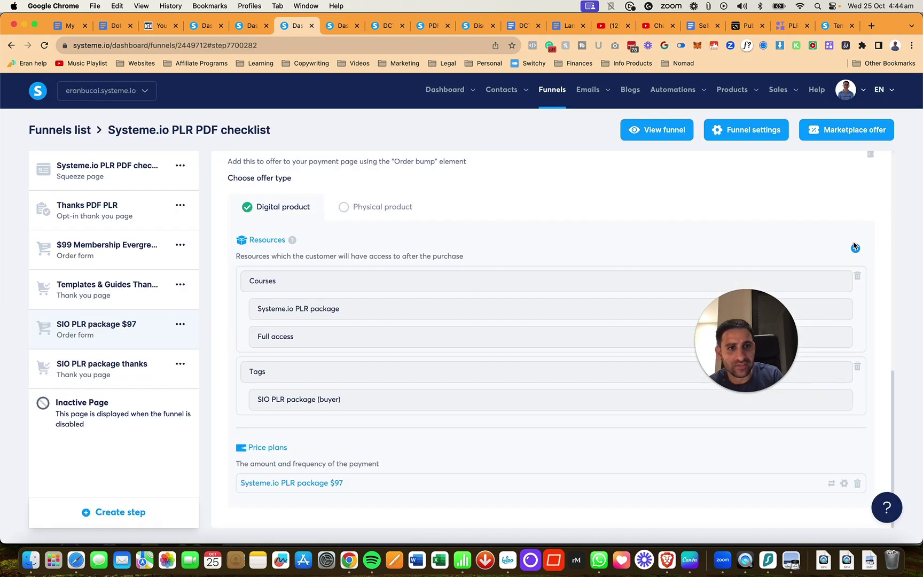
scroll(538, 237, "up", 3)
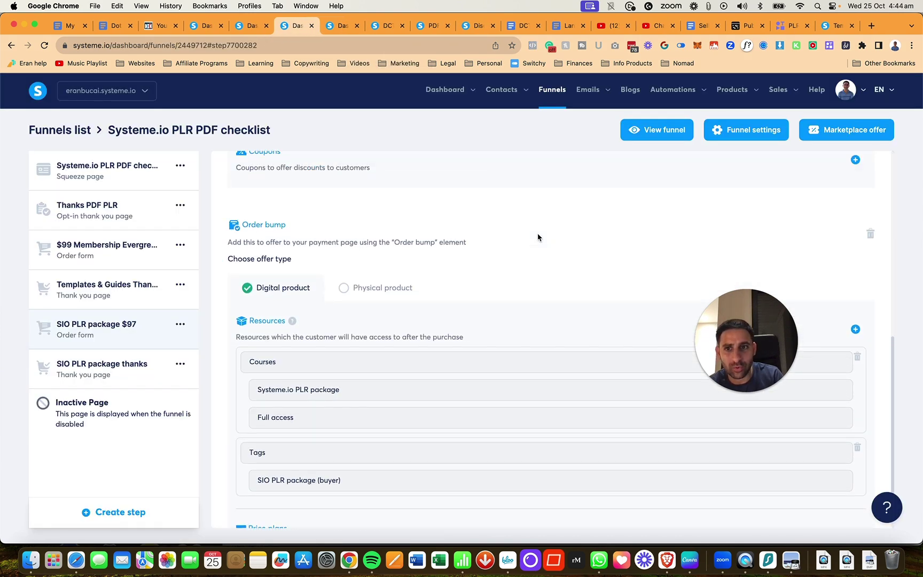
left_click(871, 237)
left_click(437, 337)
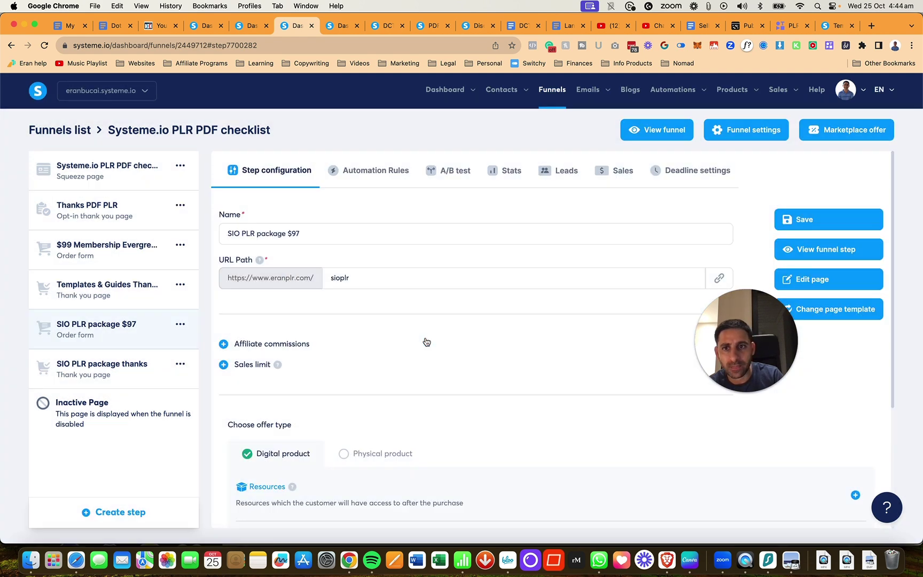
Add the tag SIO PLR package (buyer) as a resource of the order form's main digital product offer
scroll(719, 461, "down", 3)
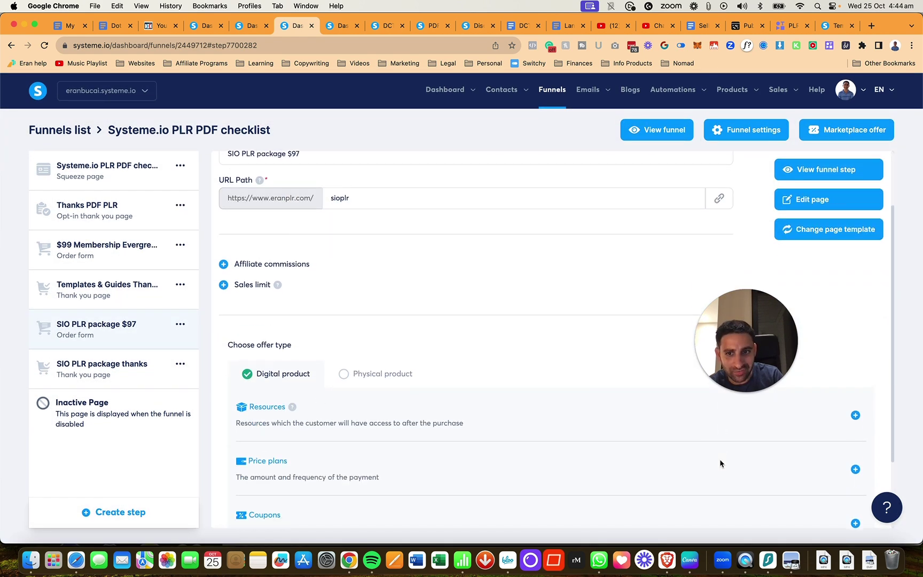
left_click(855, 415)
left_click(373, 446)
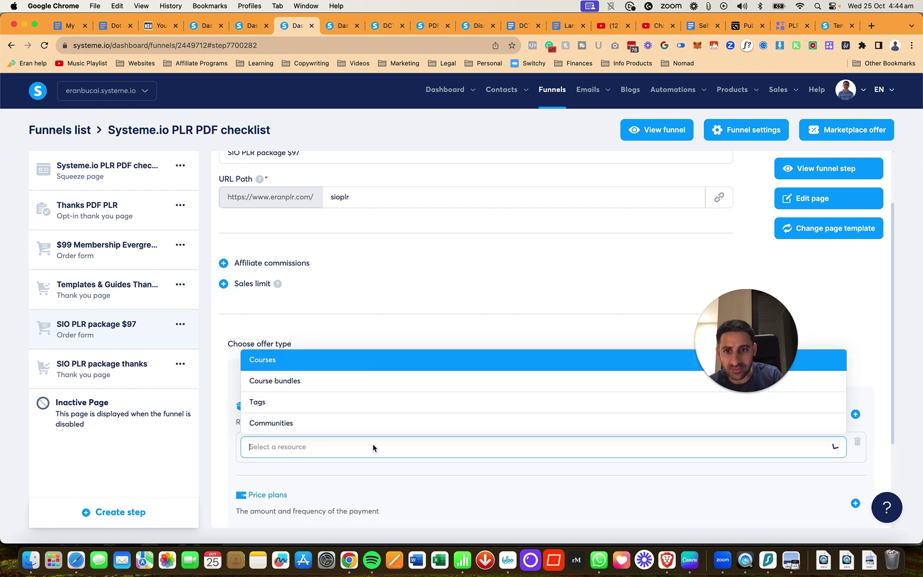
left_click(306, 400)
left_click(376, 478)
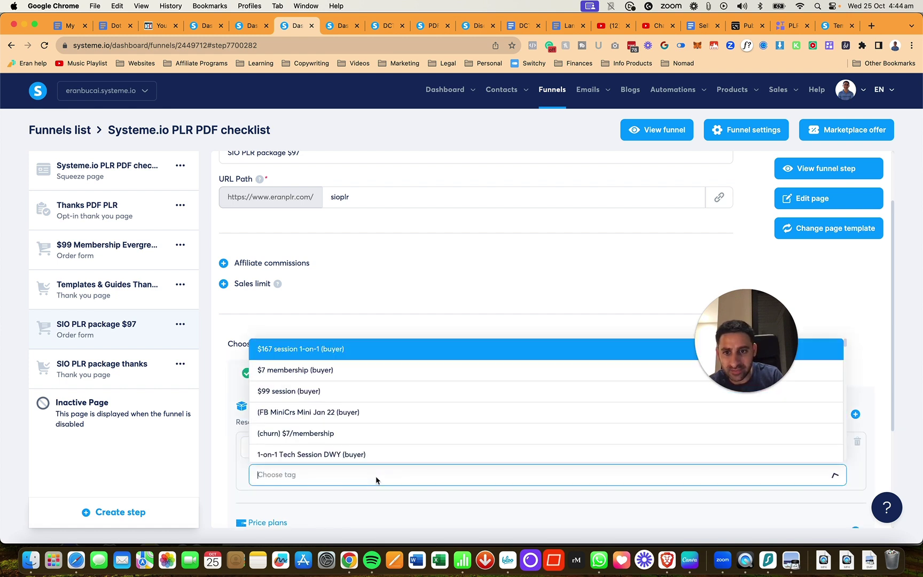
type("plr")
key("Return")
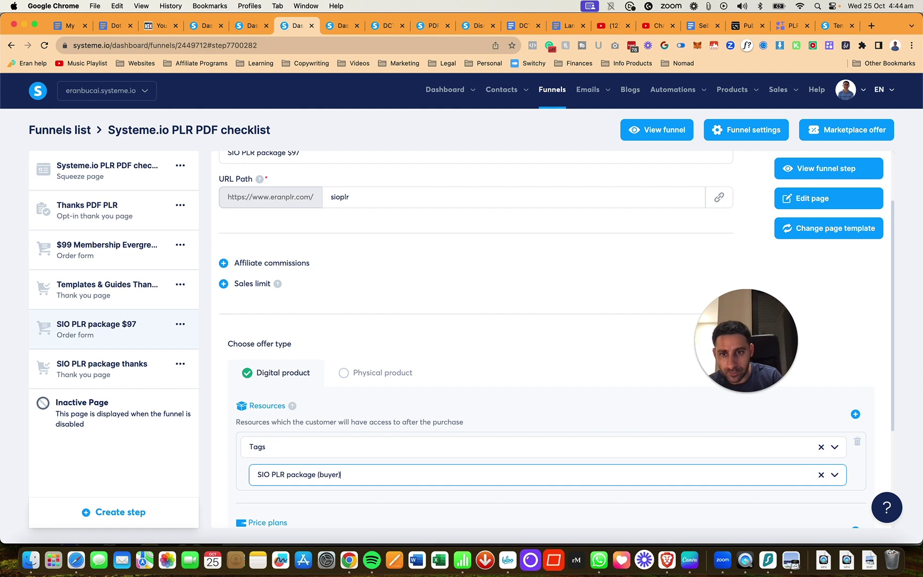
Add a second resource granting full access to the Systeme.io PLR package course
scroll(543, 426, "down", 3)
left_click(856, 256)
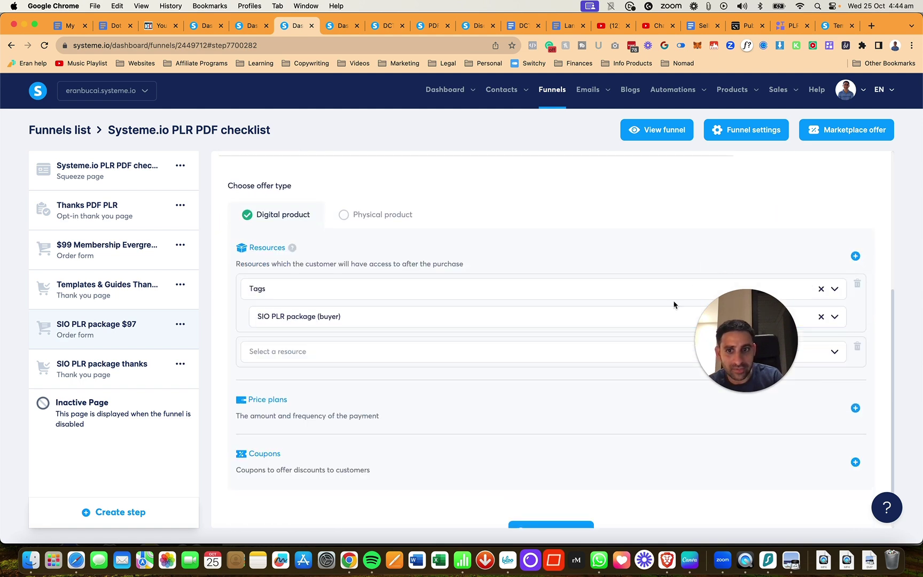
left_click(390, 350)
left_click(319, 375)
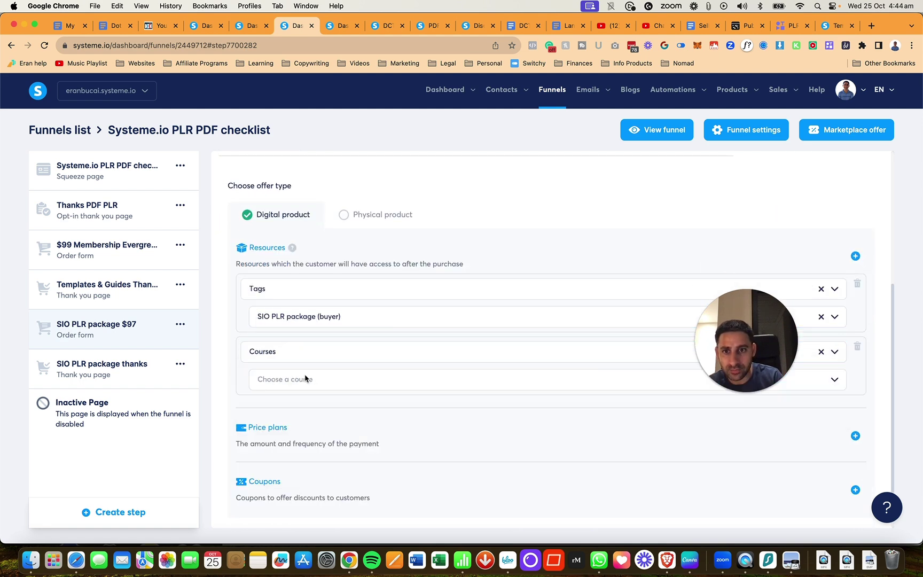
left_click(305, 378)
type("plr")
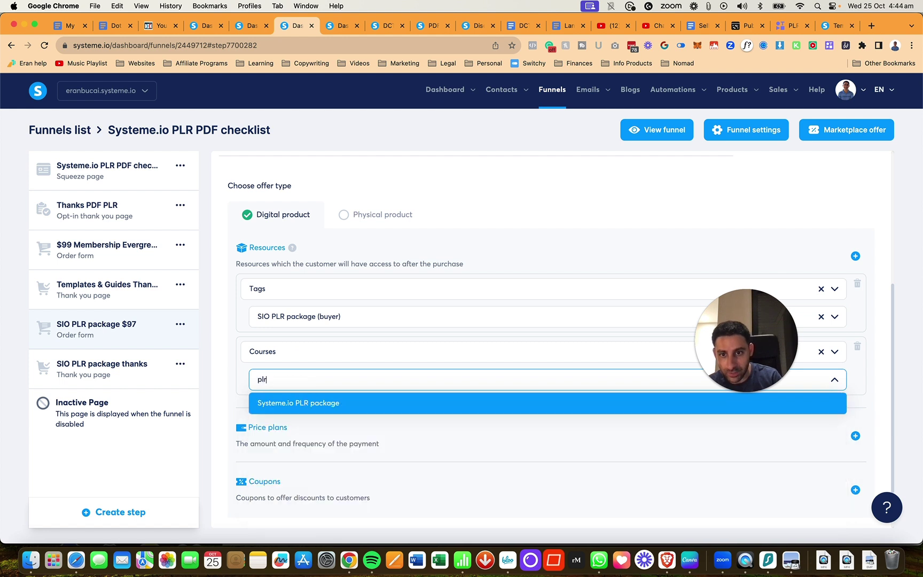
left_click(303, 402)
scroll(451, 458, "down", 1)
scroll(450, 458, "down", 2)
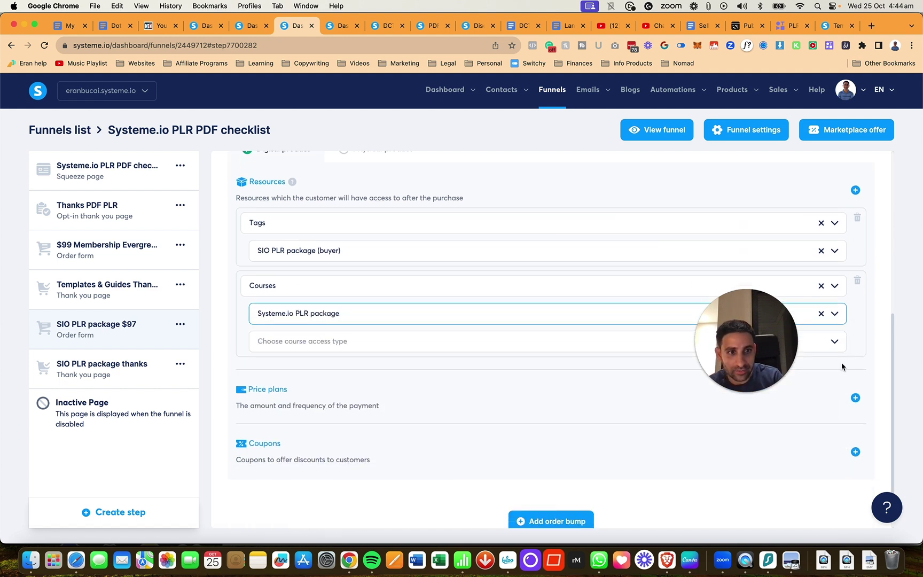
left_click(837, 342)
left_click(311, 364)
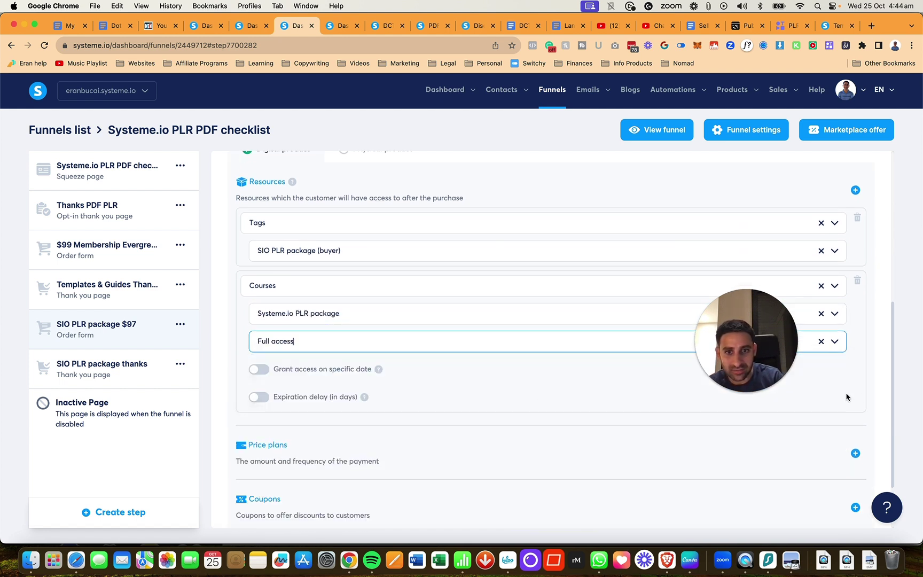
Begin adding a price plan to the main offer and search the existing plans for "plr", "97" and "systeme"
left_click(855, 454)
scroll(403, 427, "down", 2)
left_click(346, 410)
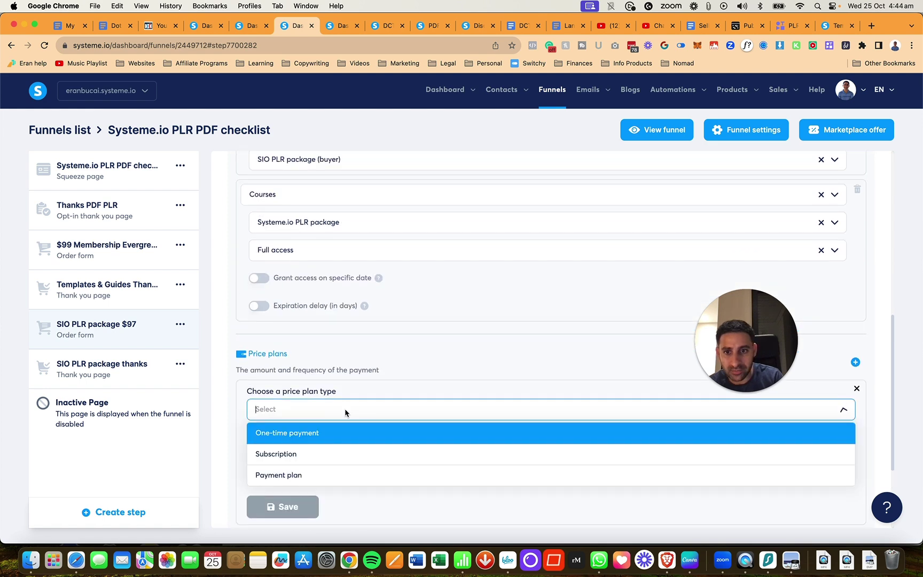
left_click(370, 394)
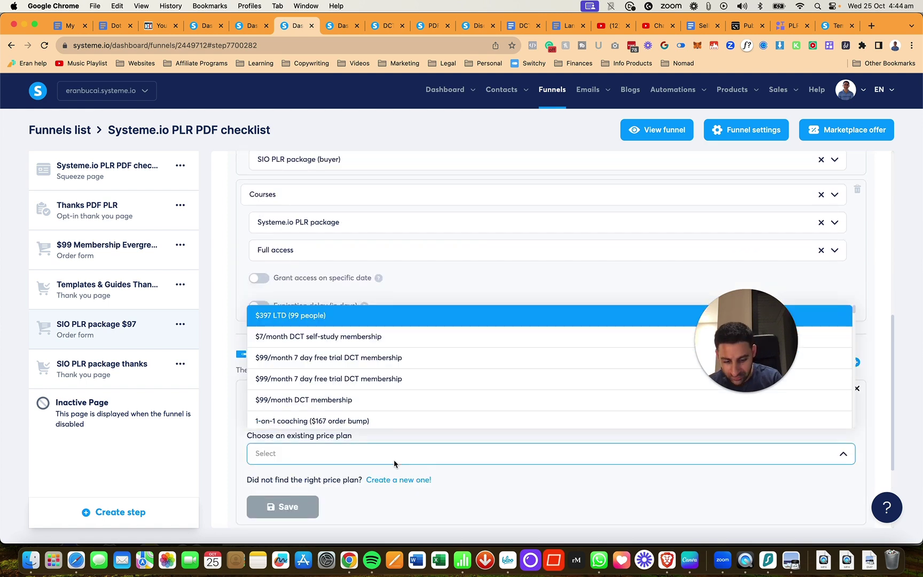
type("plr")
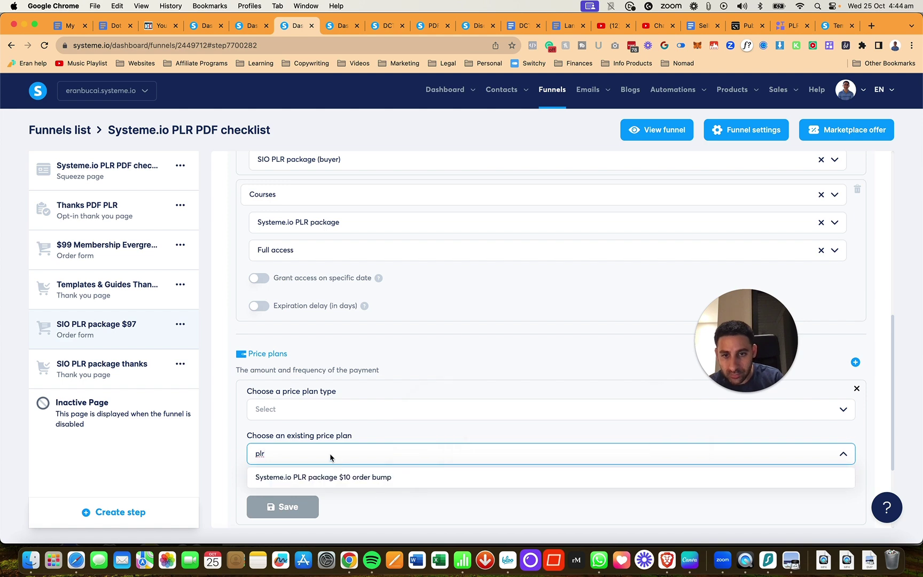
key("BackSpace")
key("BackSpace")
key("BackSpace")
type("97")
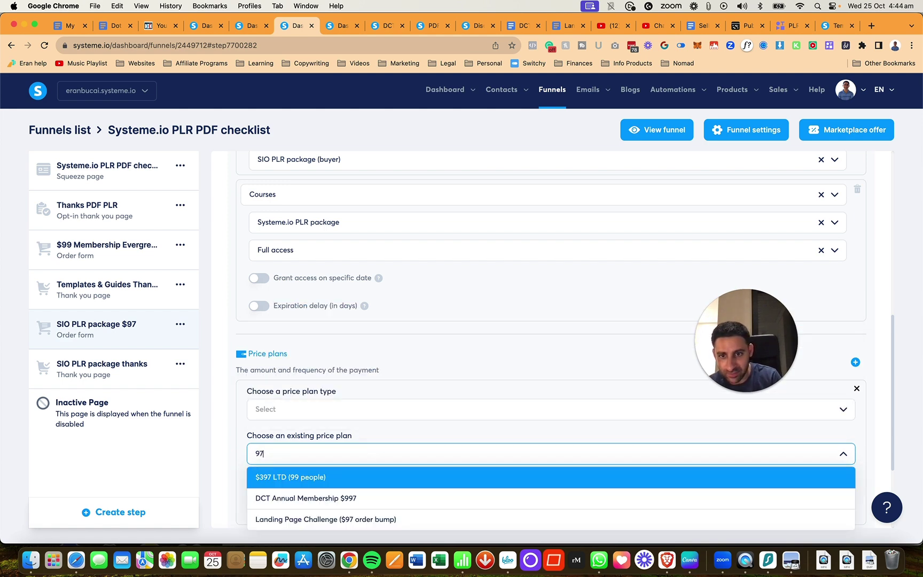
key("BackSpace")
key("BackSpace")
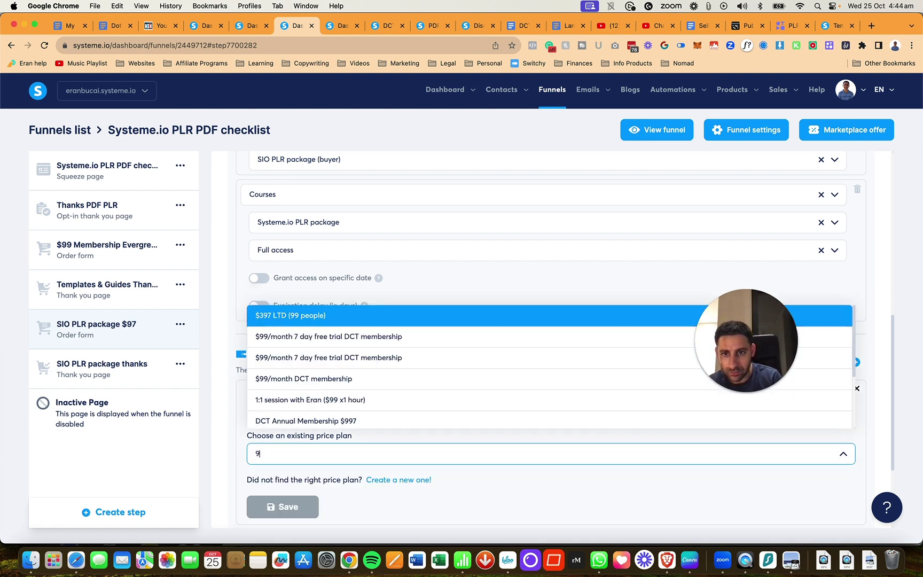
left_click(220, 421)
left_click(270, 453)
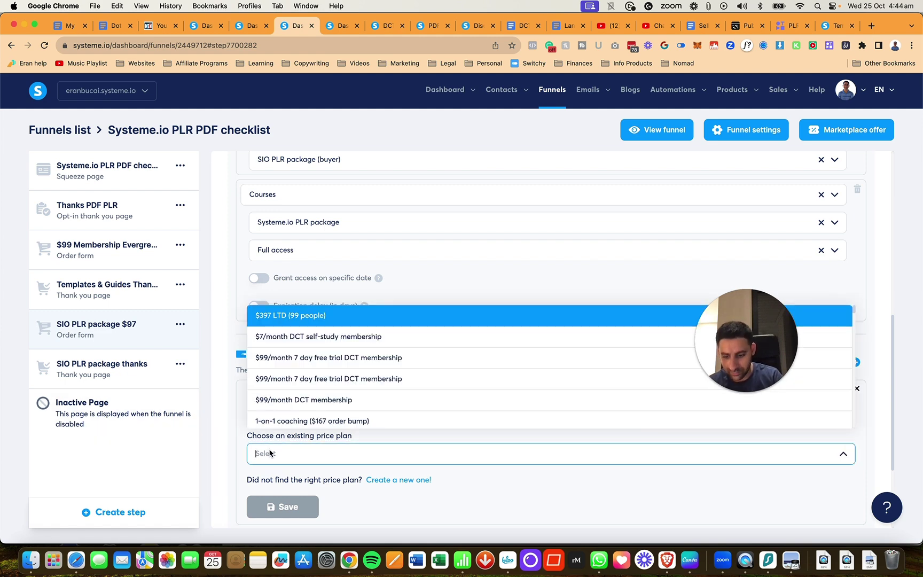
type("sy")
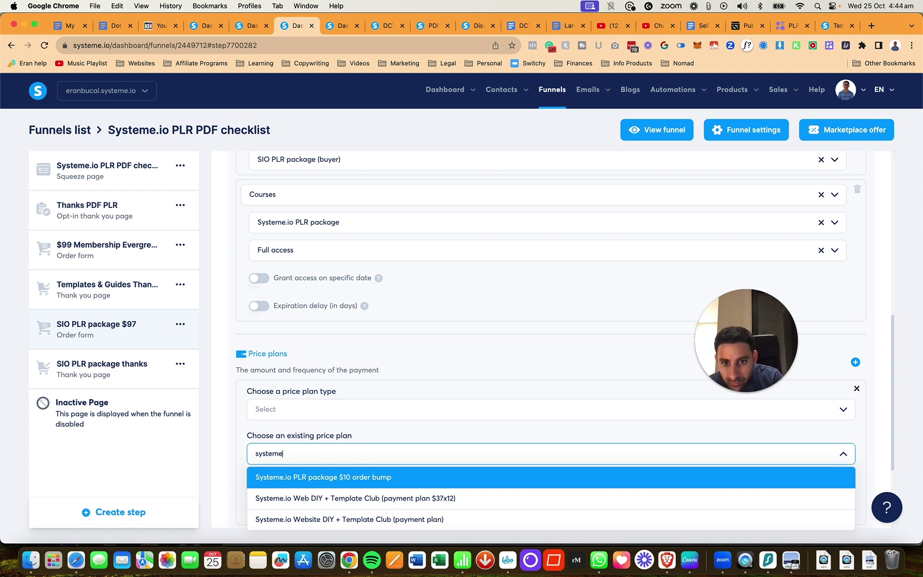
type("steme")
scroll(274, 454, "down", 2)
left_click(221, 414)
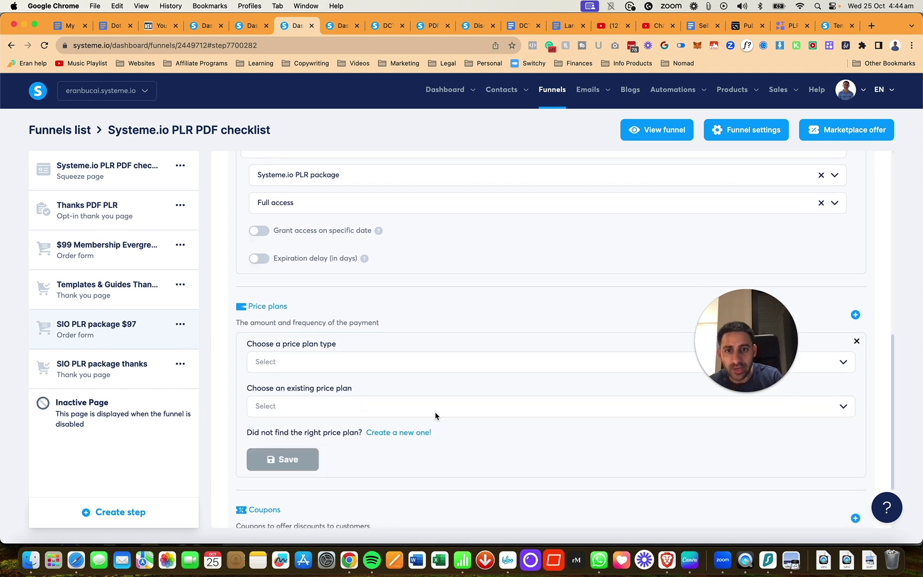
Create a new price plan and name it "Systeme.io PLR package" for display on the order form
left_click(410, 432)
left_click(296, 369)
type("System.io PLR")
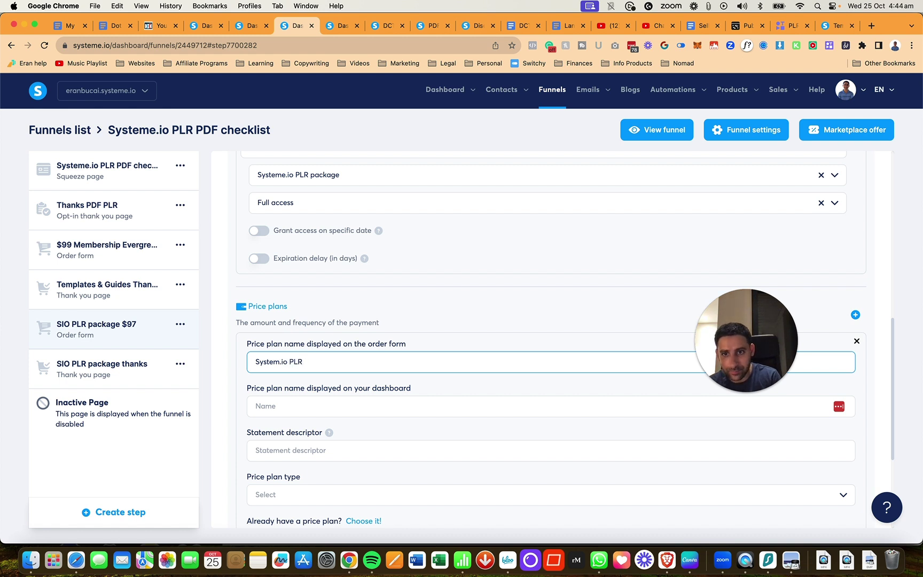
left_click(279, 362)
type("e.io")
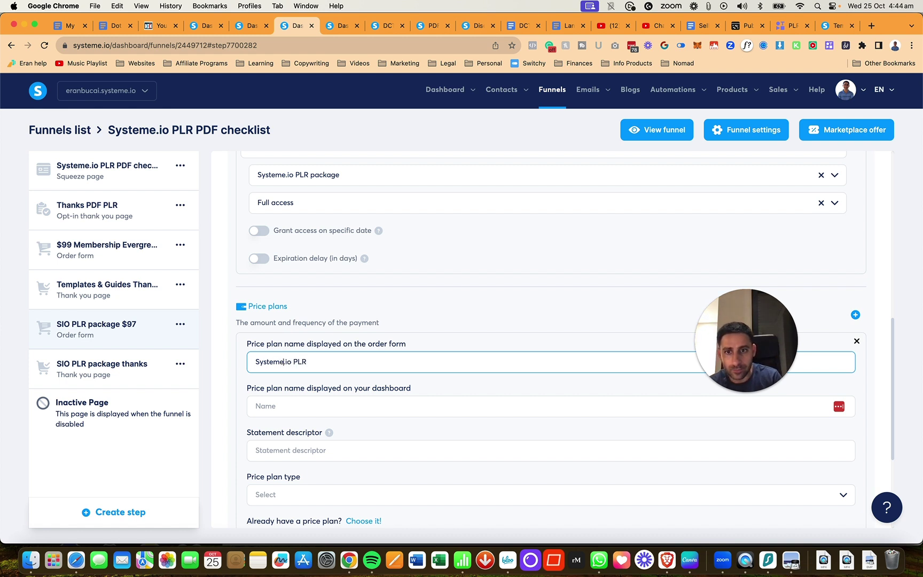
type(" PLR package")
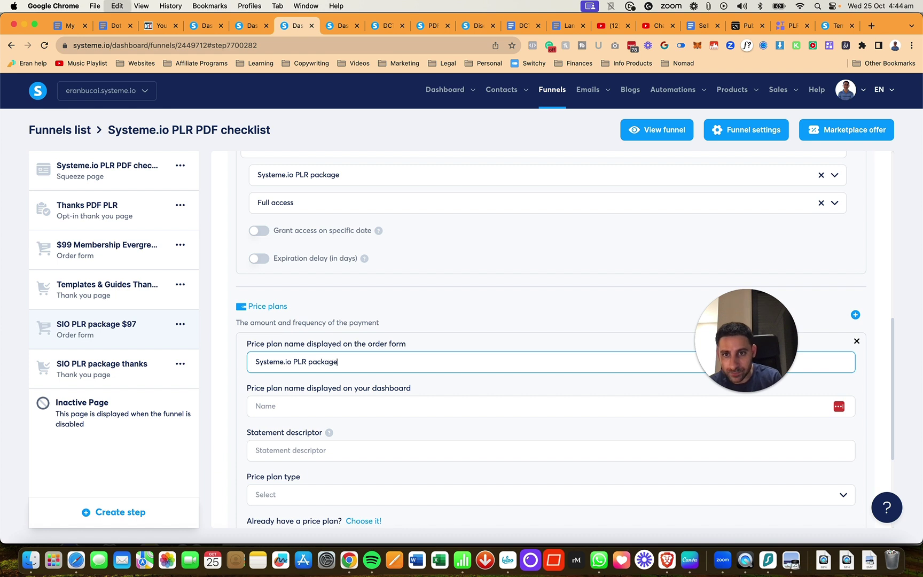
Set the plan's dashboard name to "Systeme.io PLR package $97" and its statement descriptor to "SIO PLR package"
key("super+a")
key("super+c")
key("Tab")
key("super+v")
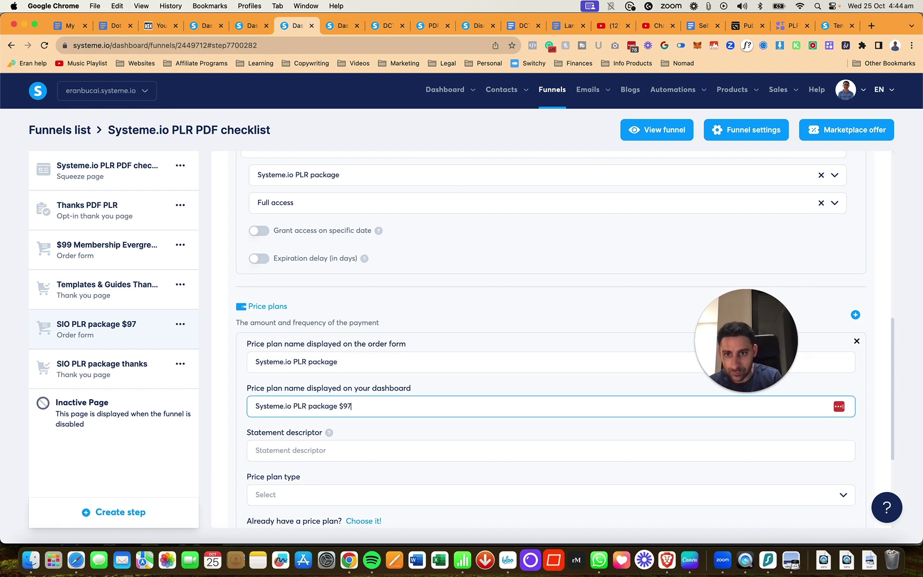
key("Tab")
key("Tab")
type("SI")
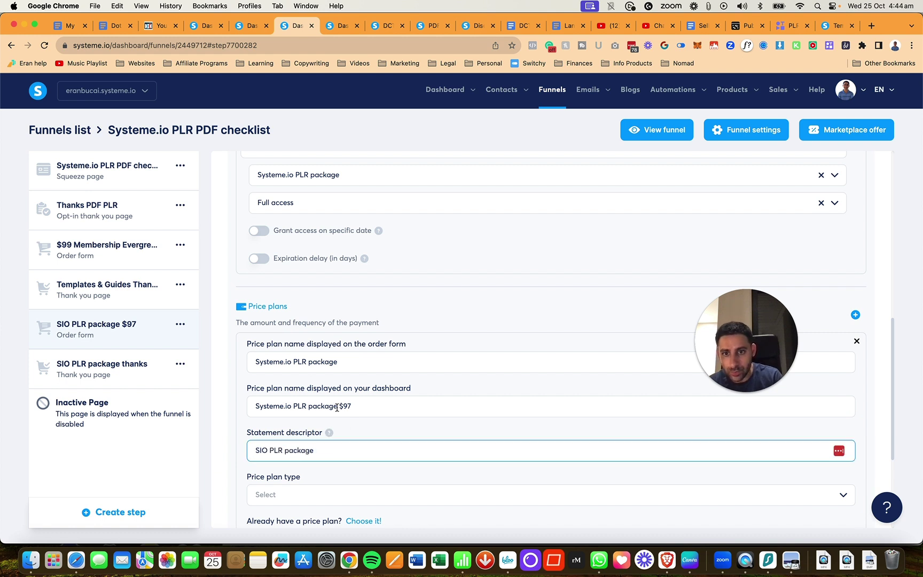
left_click(333, 434)
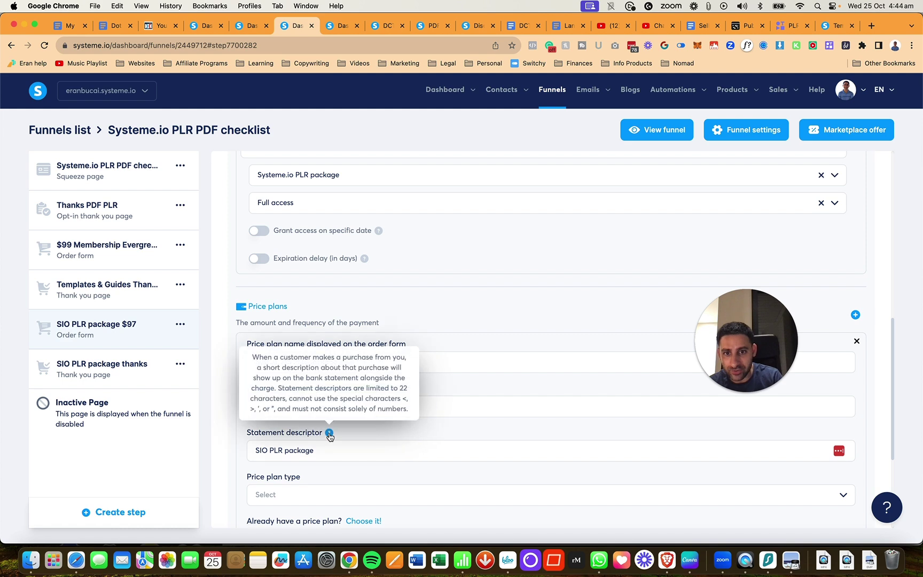
Make the price plan a one-time payment, enter its payment amount and save the plan
left_click(286, 494)
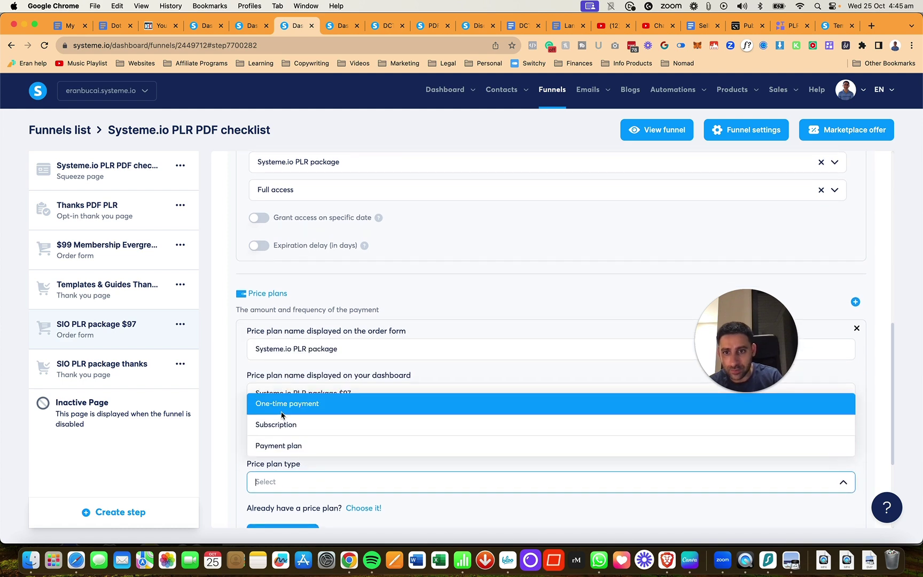
left_click(283, 403)
scroll(316, 456, "down", 3)
key("Tab")
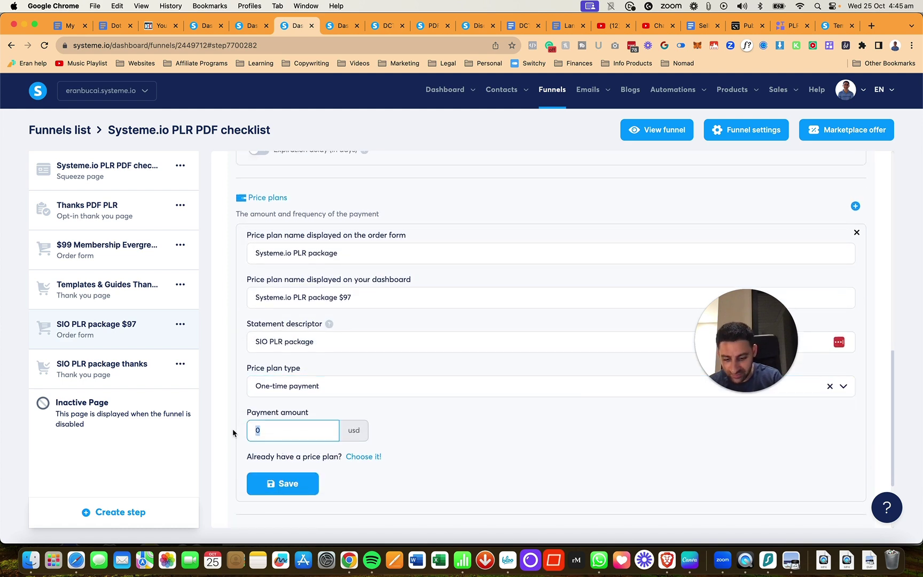
left_click(251, 484)
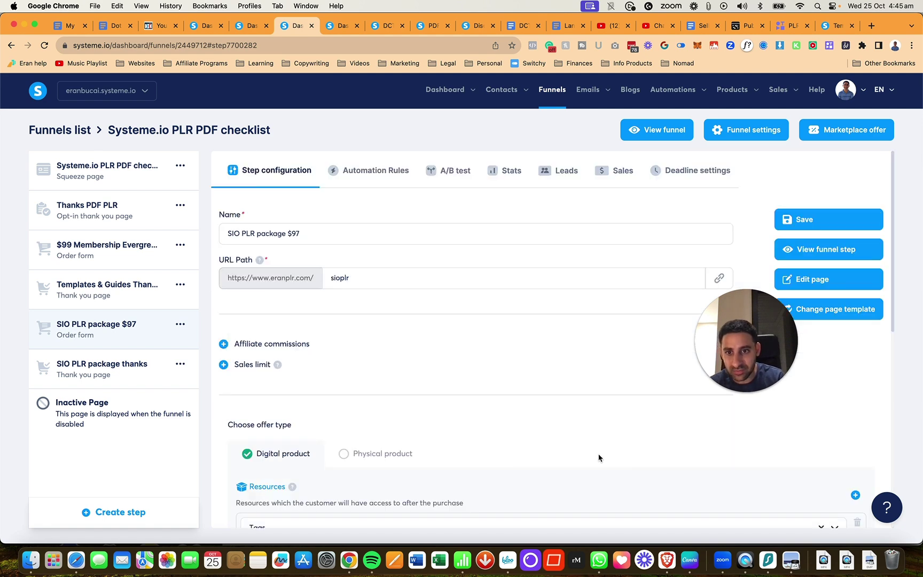
Check the main offer's resources and price plan, and save the SIO PLR package $97 step
scroll(571, 423, "down", 8)
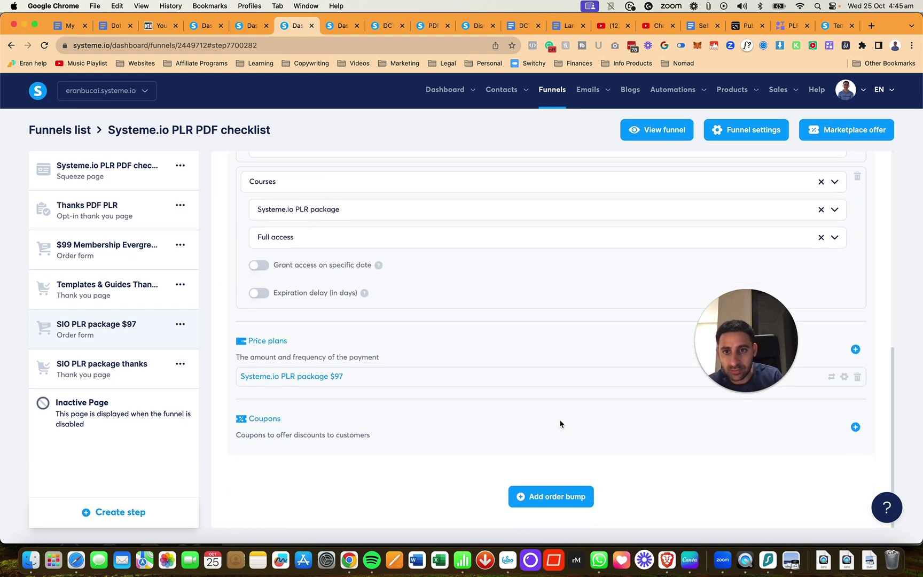
mouse_move(308, 377)
scroll(589, 267, "up", 7)
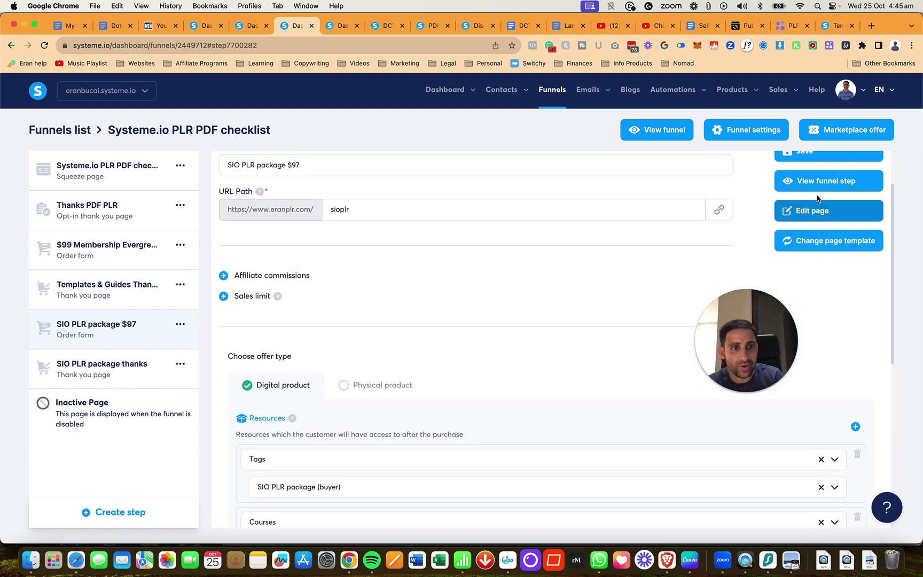
scroll(816, 209, "up", 2)
left_click(809, 220)
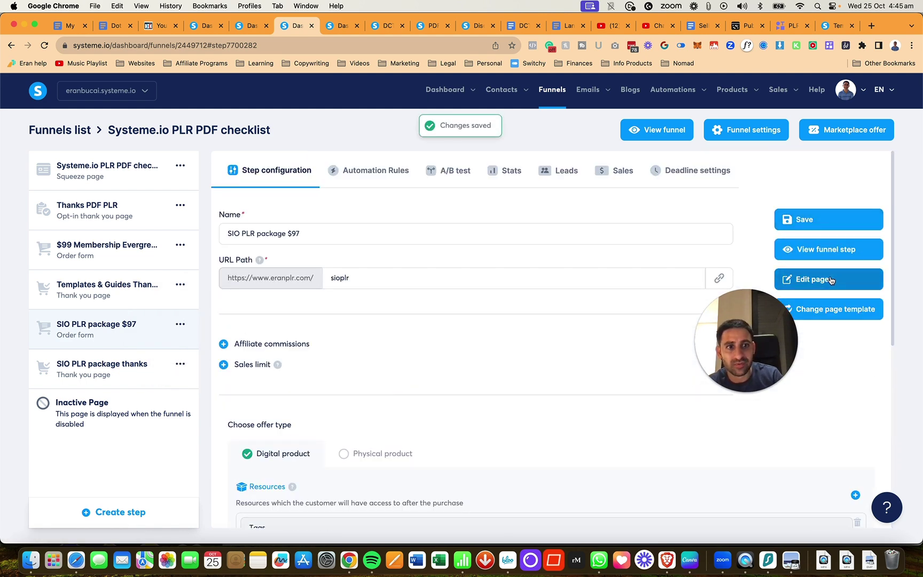
Open the SIO PLR package $97 page for editing and copy the URL of the $99 Evergreen (PLR funnel) order form
left_click(798, 278)
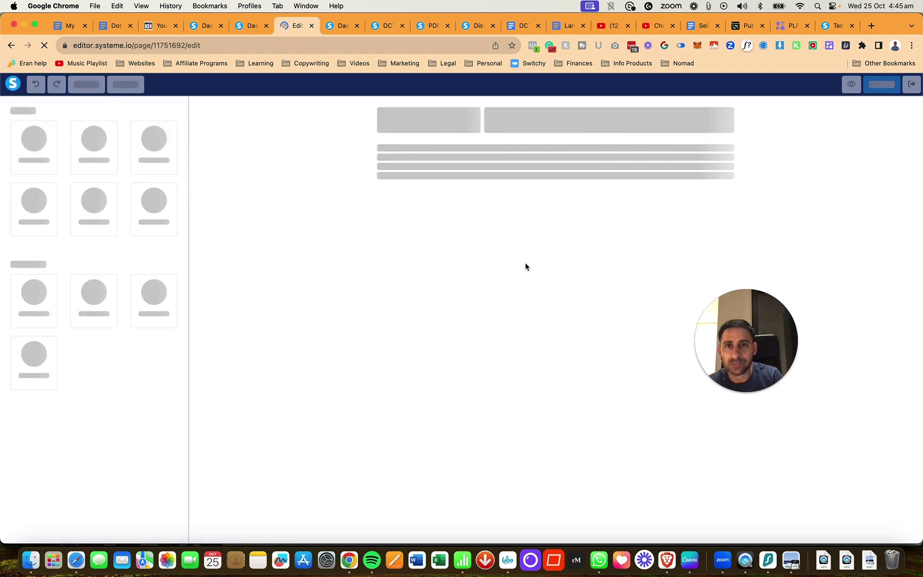
left_click(248, 26)
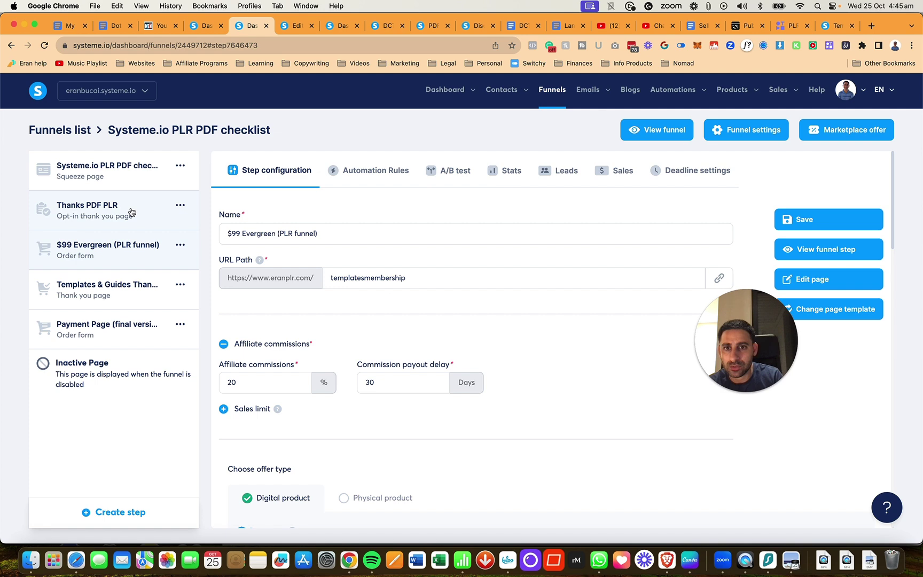
left_click(717, 279)
left_click(297, 26)
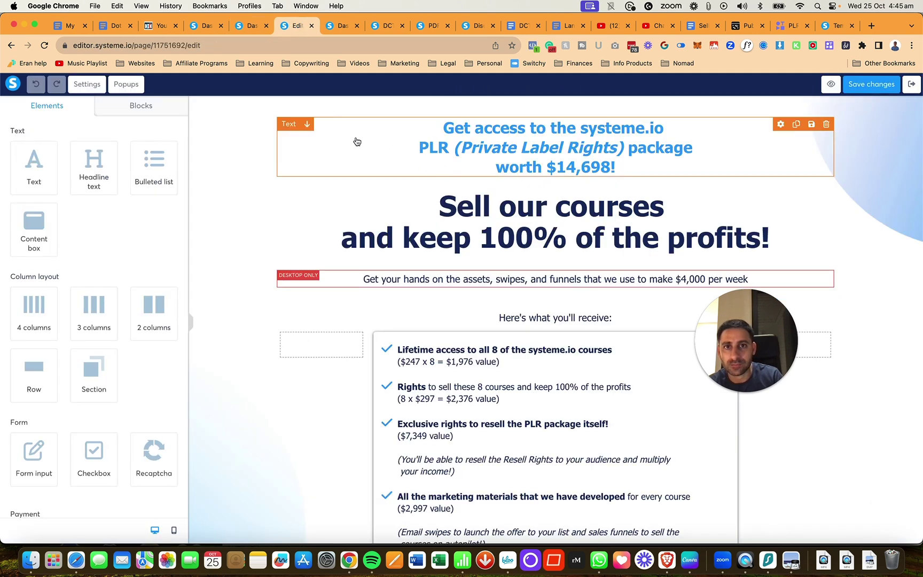
Search the saved blocks for "atte" and insert the red attention banner section above the page's first headline
scroll(169, 233, "down", 5)
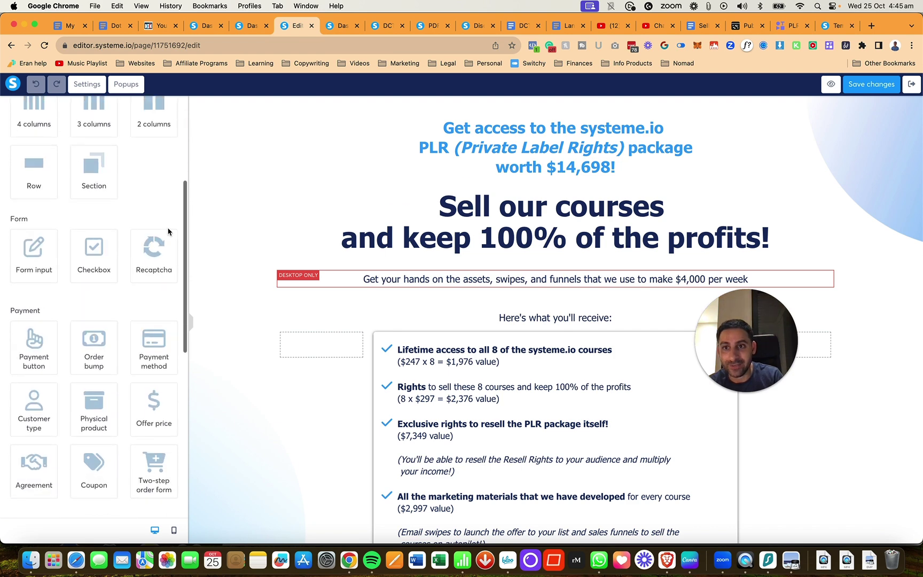
scroll(116, 233, "up", 2)
scroll(116, 154, "up", 3)
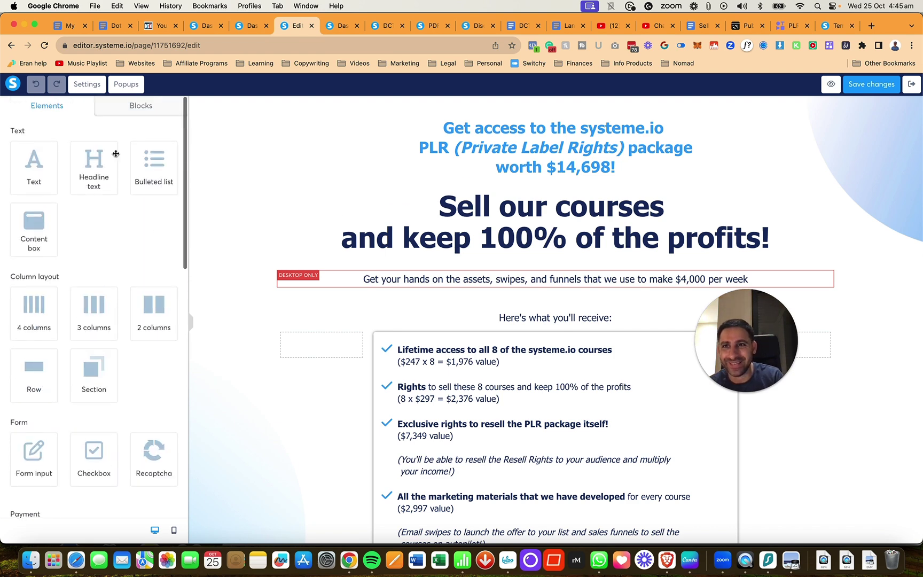
left_click(135, 113)
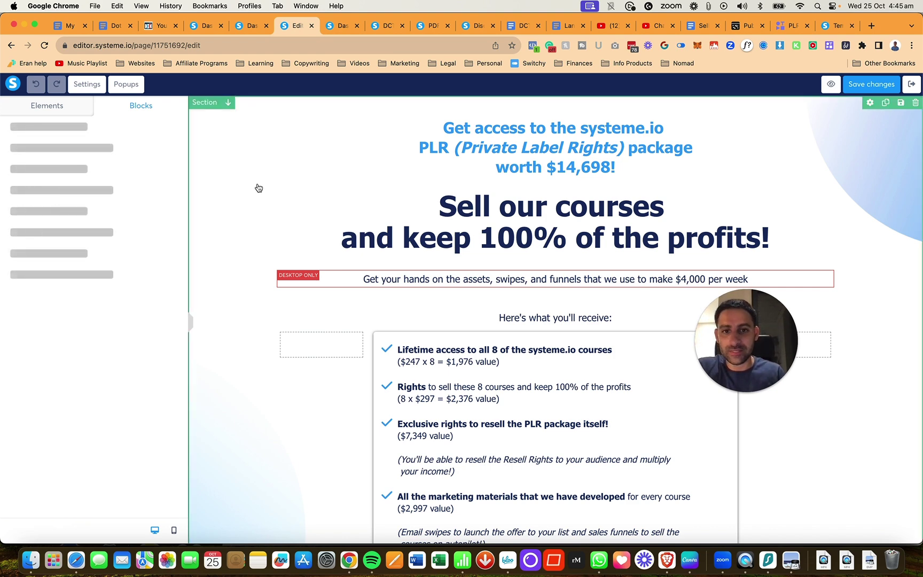
left_click(70, 151)
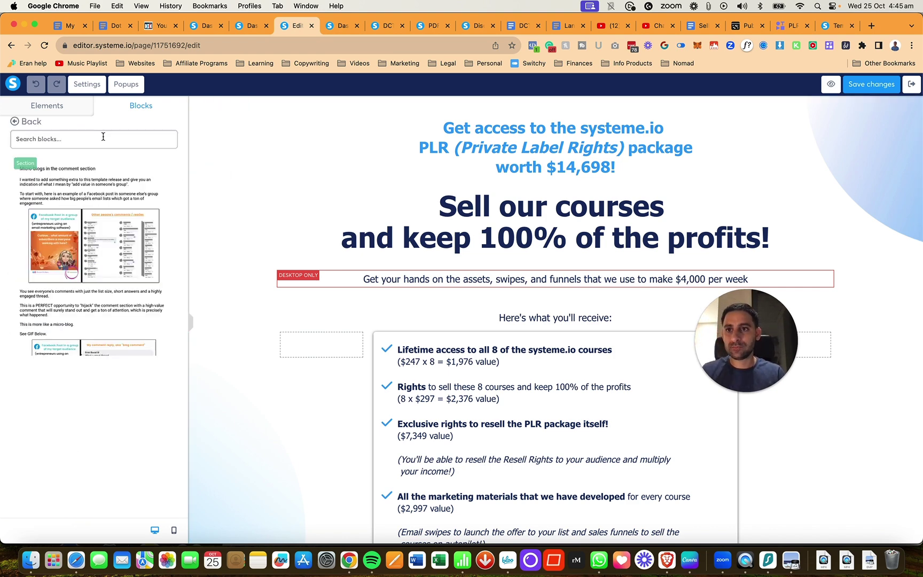
type("atte")
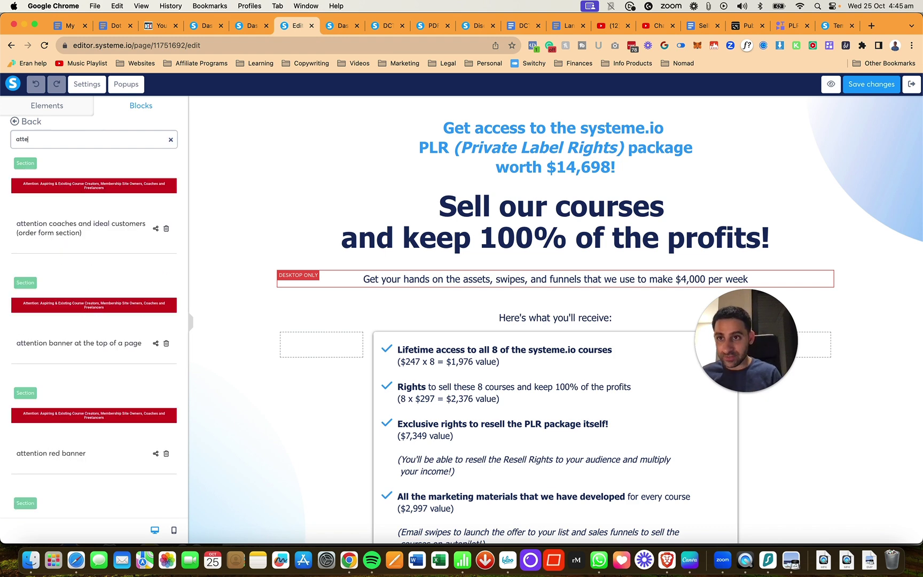
left_click_drag(112, 190, 304, 117)
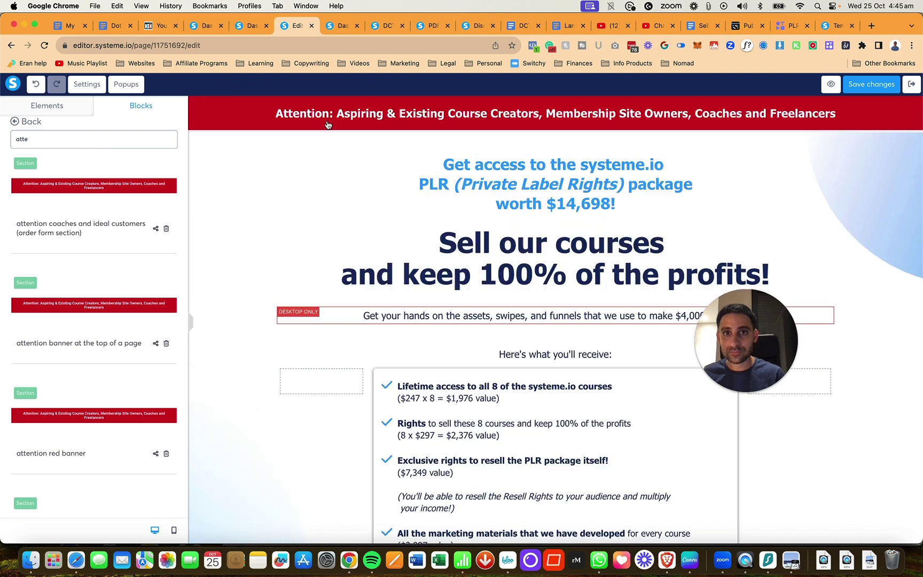
Replace the red banner's text with "Get this Systeme.io PLR package for $10"
triple_click(355, 114)
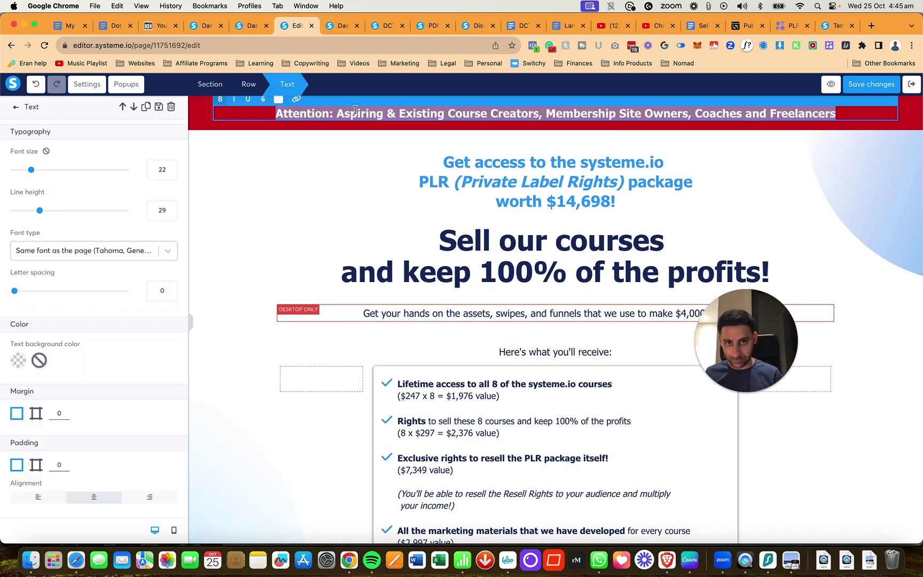
type("Get this ")
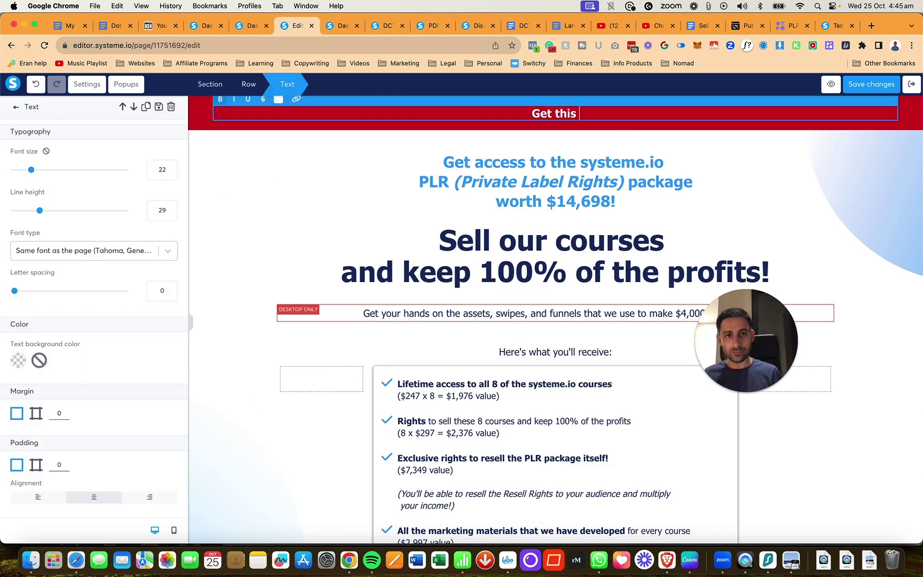
type("Systeme.")
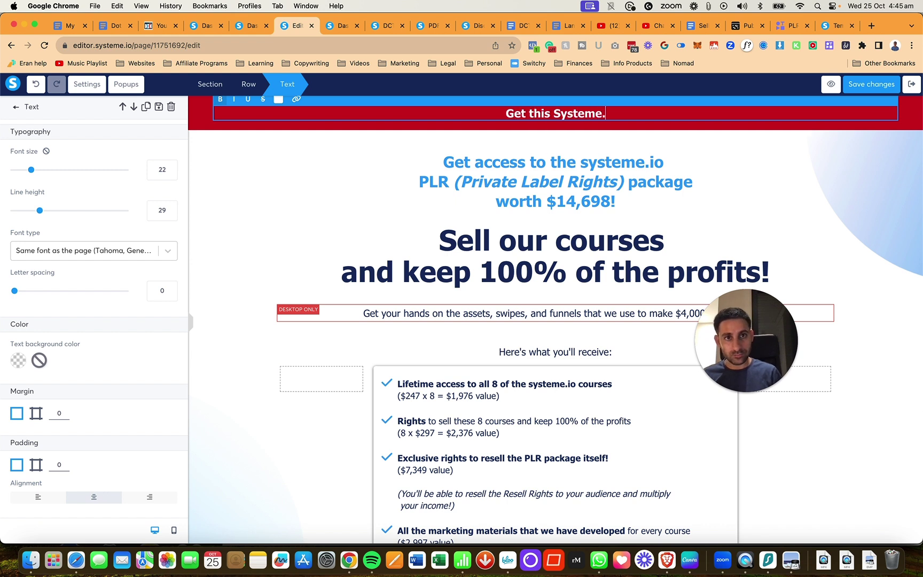
type("io PLR package")
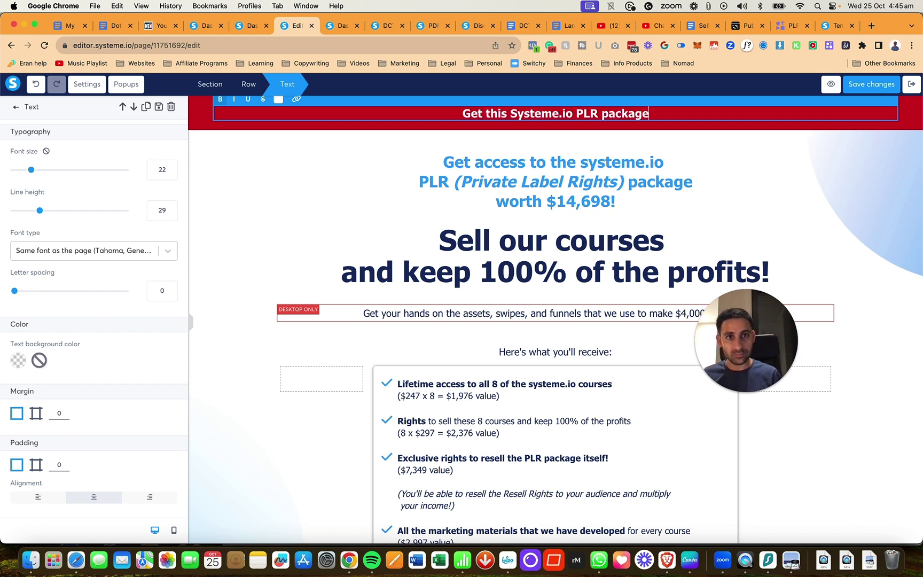
type(" for $10")
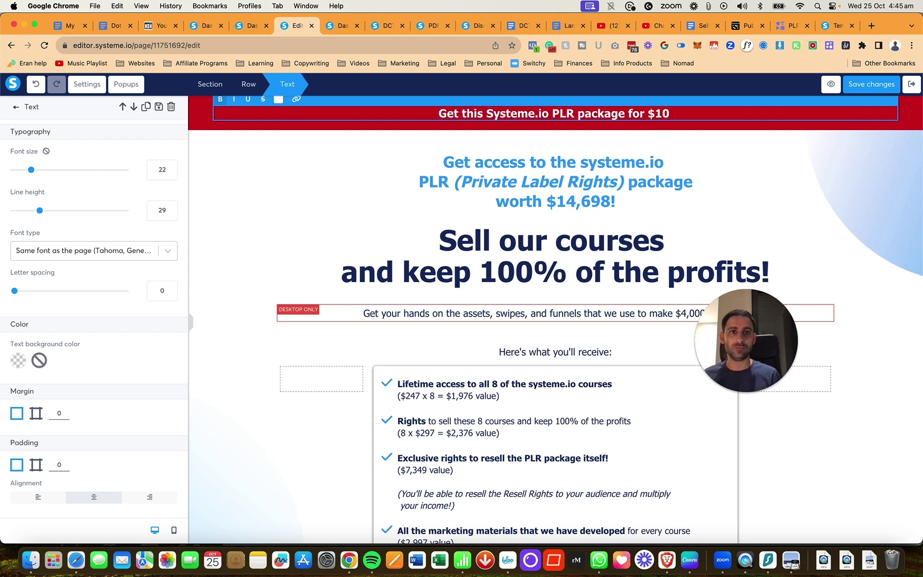
type(" when you join my ")
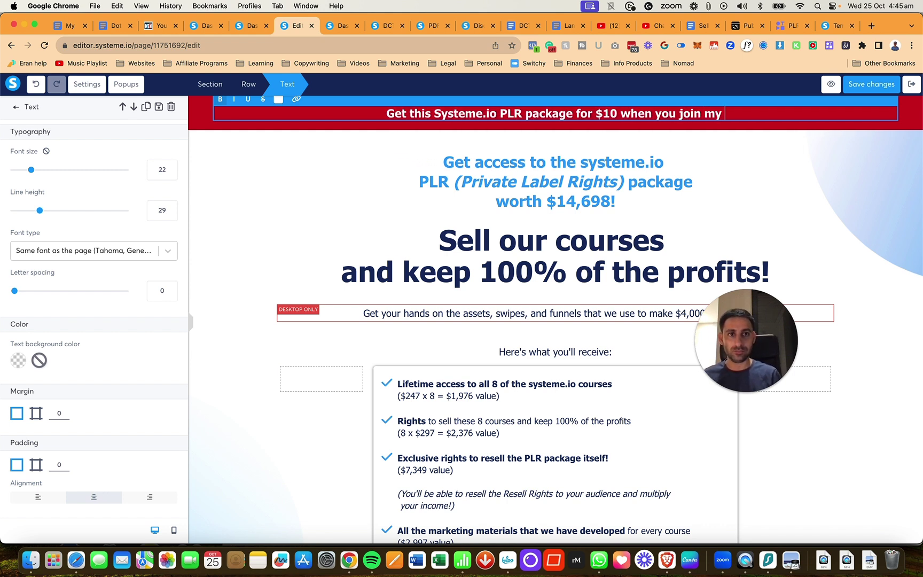
type("Templates")
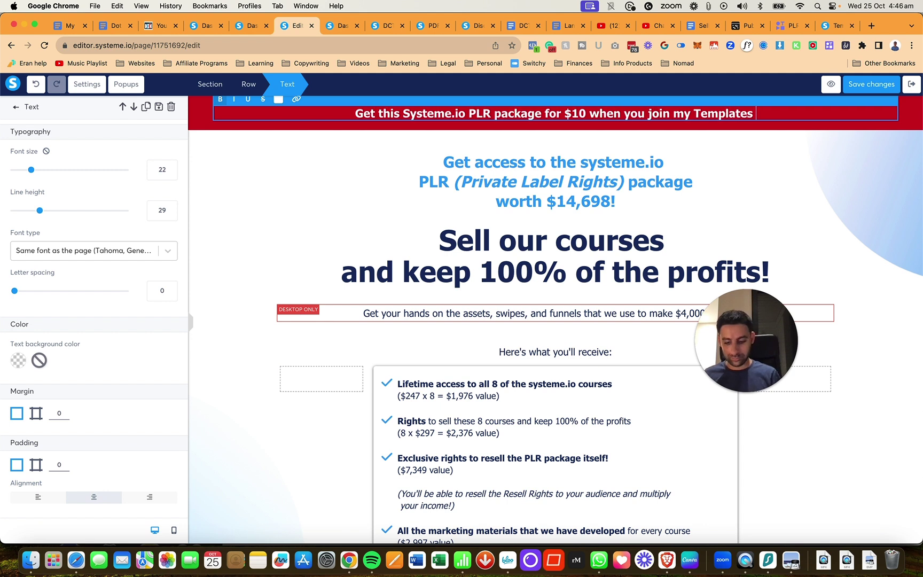
key("BackSpace")
key("BackSpace")
key("BackSpace")
key("BackSpace")
key("BackSpace")
key("BackSpace")
key("BackSpace")
key("BackSpace")
key("BackSpace")
key("BackSpace")
key("BackSpace")
key("BackSpace")
key("BackSpace")
key("BackSpace")
key("BackSpace")
key("BackSpace")
key("BackSpace")
key("BackSpace")
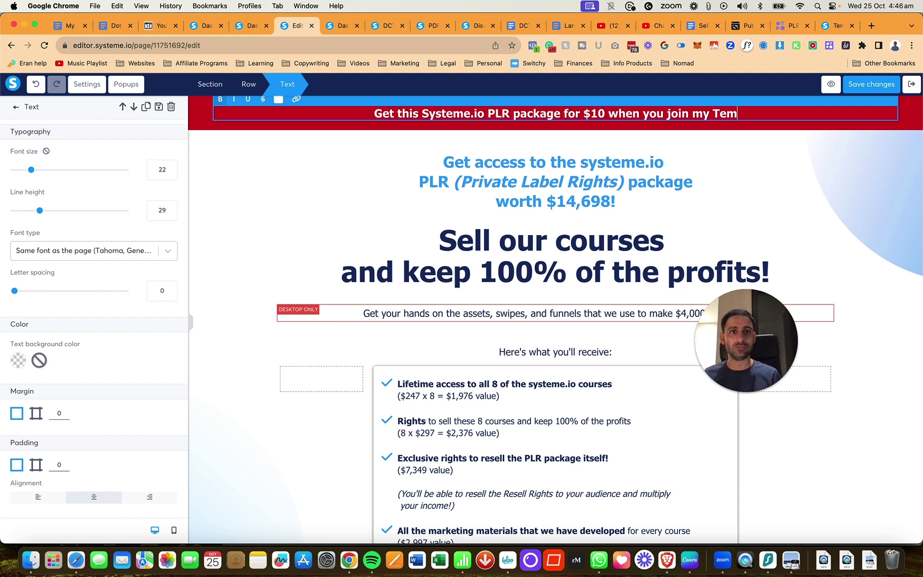
key("BackSpace")
key("BackSpace")
key("BackSpace")
key("BackSpace")
key("BackSpace")
key("BackSpace")
key("BackSpace")
key("BackSpace")
key("BackSpace")
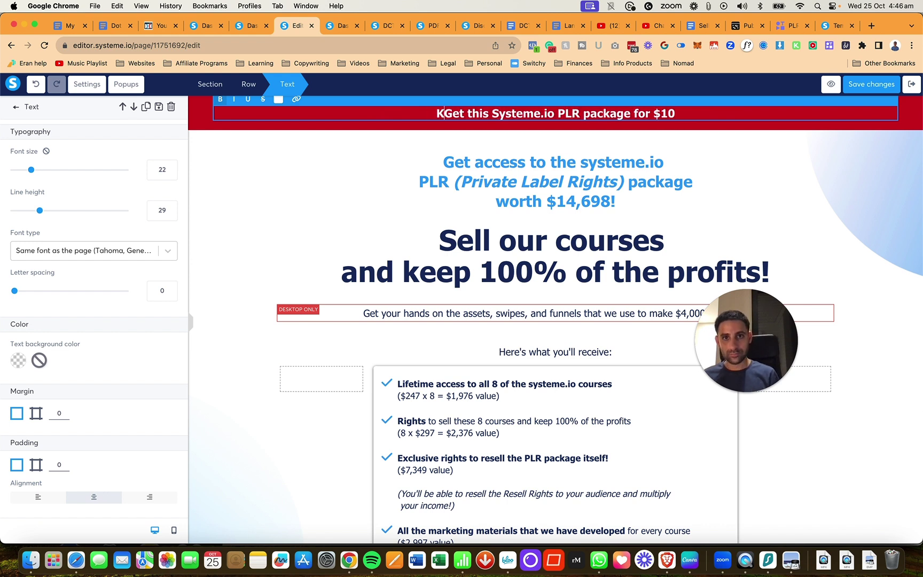
Reword the opening of the banner text from "Get this" to "Learn more about getting this"
type("getting this")
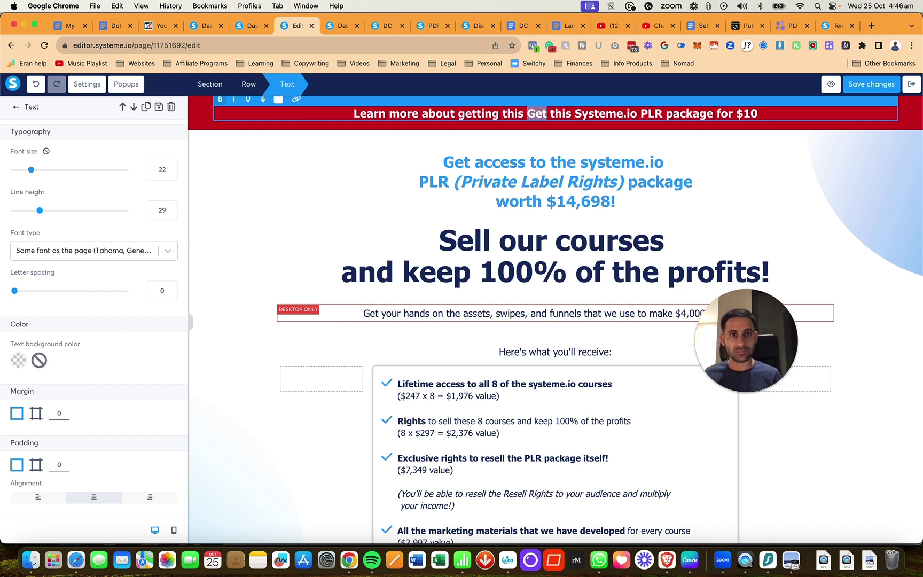
key("BackSpace")
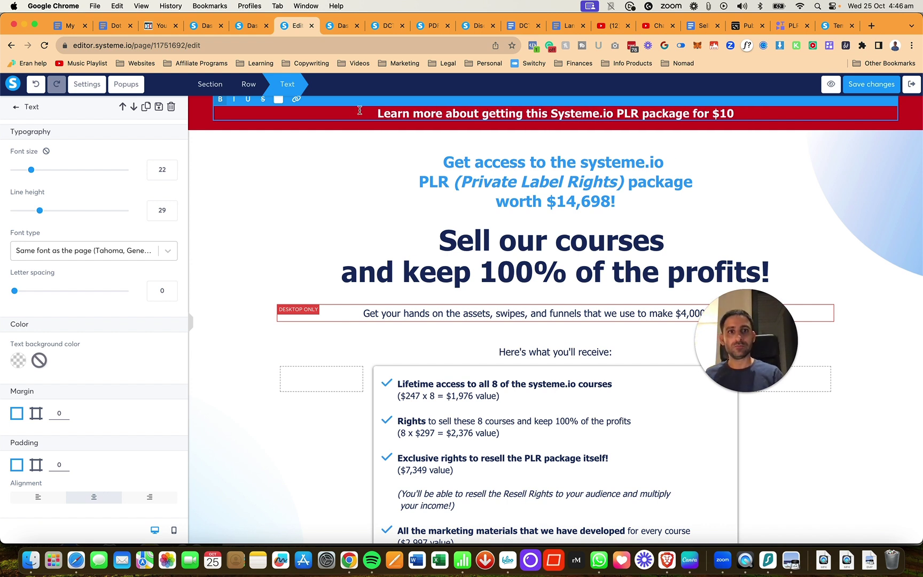
left_click(739, 114)
type("(spec)")
key("BackSpace")
key("BackSpace")
key("BackSpace")
key("BackSpace")
key("BackSpace")
key("BackSpace")
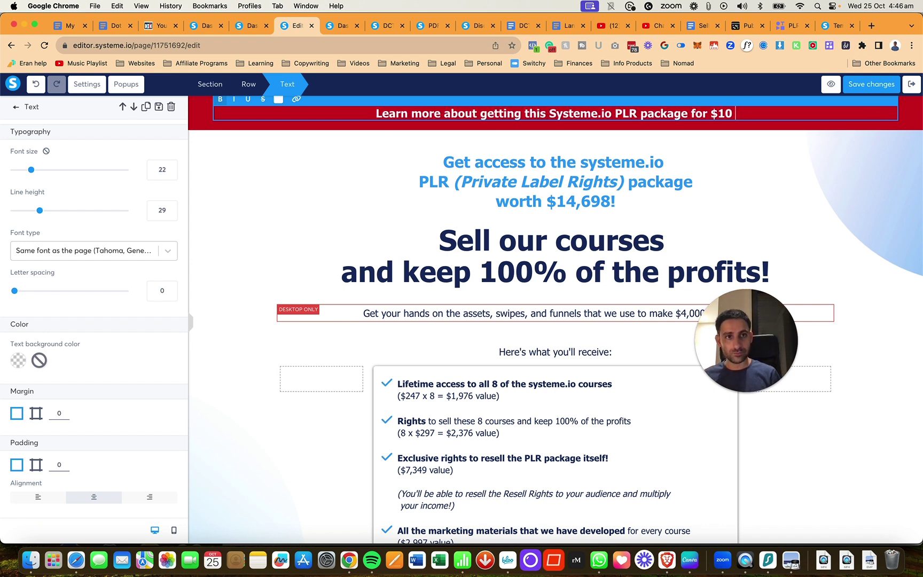
Add "SPECIAL OFFER:" at the beginning of the banner text
key("super+Left")
type("SPECIAL")
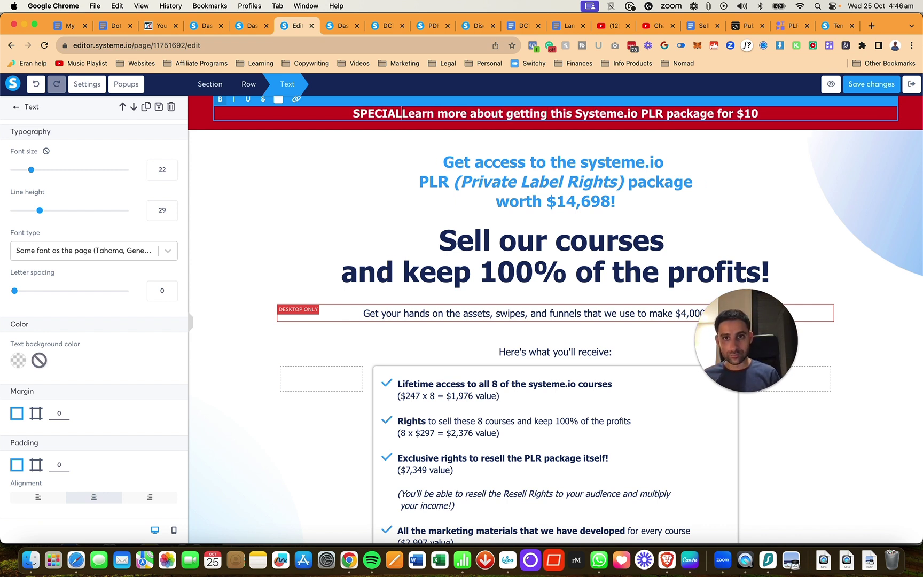
type(" OFFER:")
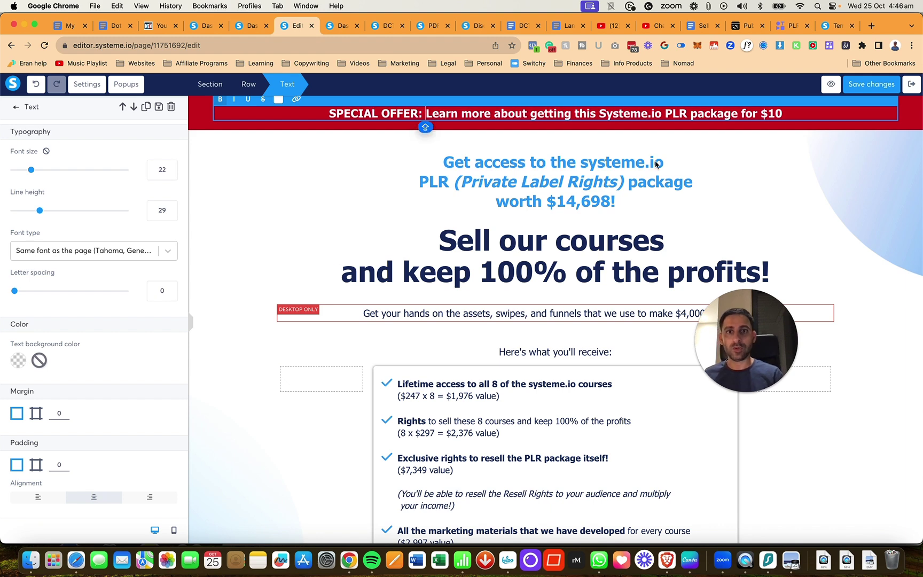
Link the entire banner text to the copied templatesmembership page URL and save the page changes
left_click(357, 169)
left_click(454, 112)
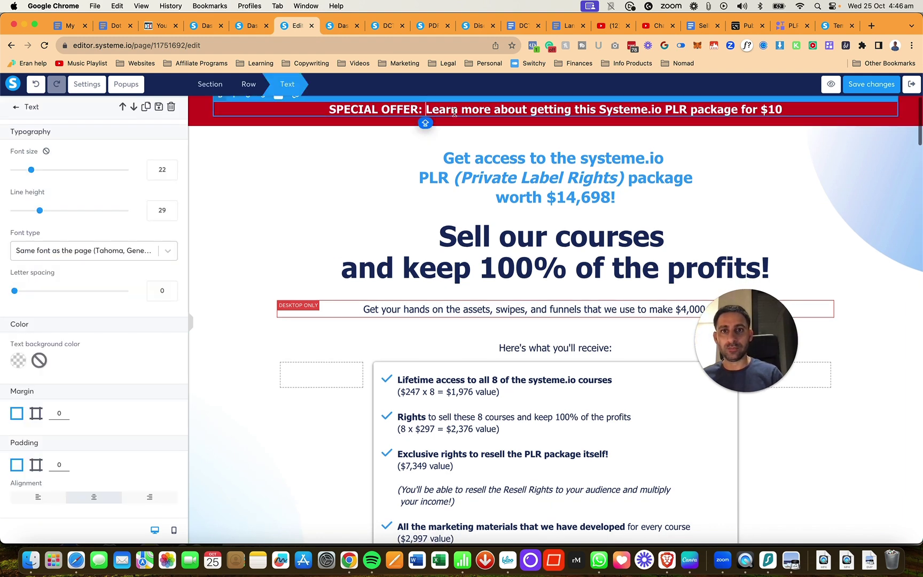
key("super+a")
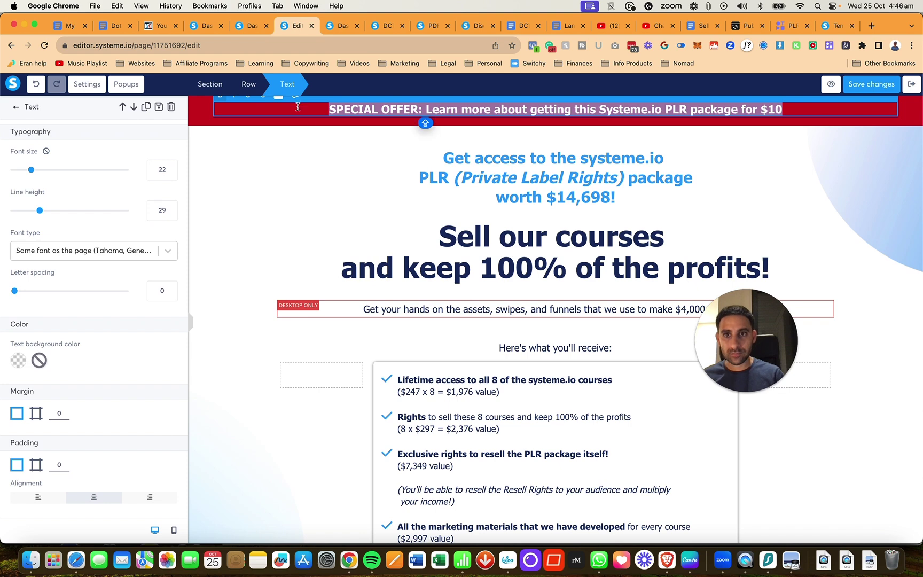
left_click(296, 97)
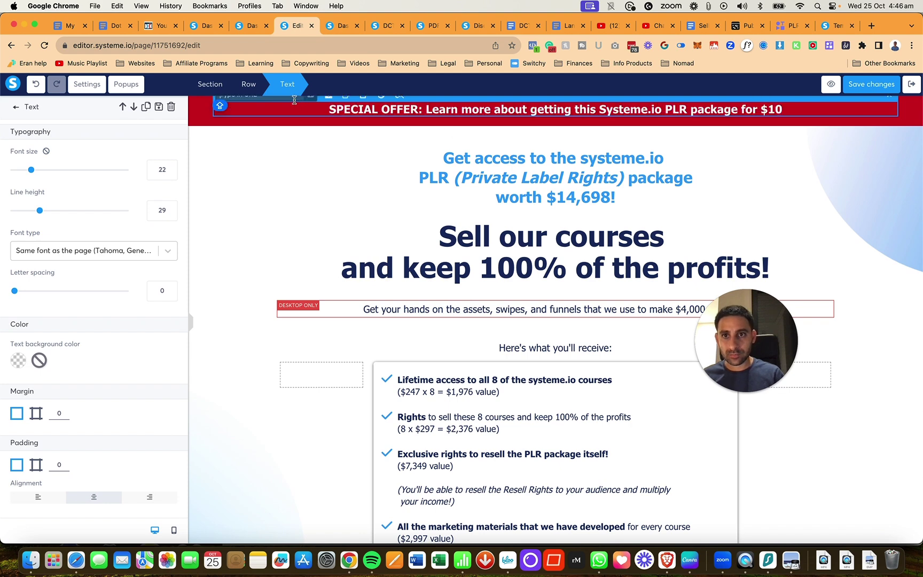
key("super+v")
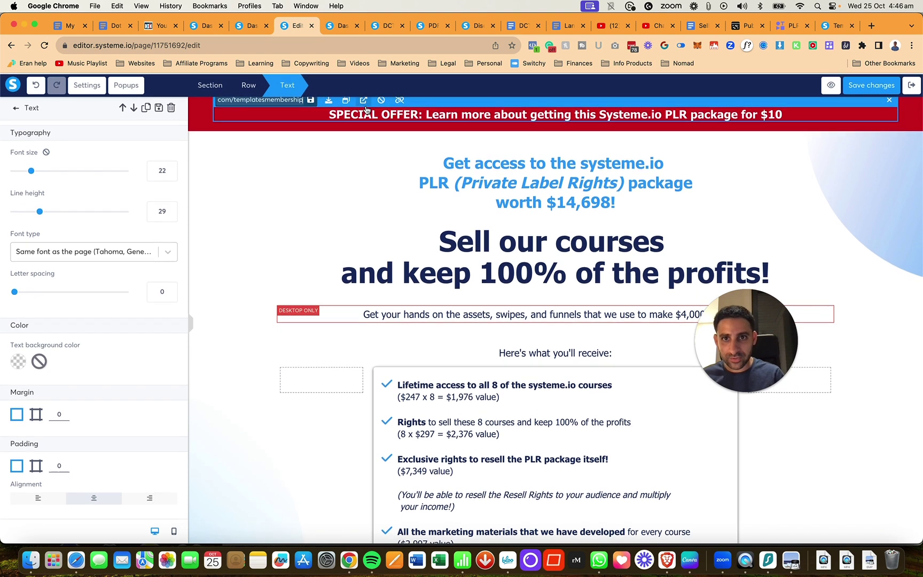
key("Return")
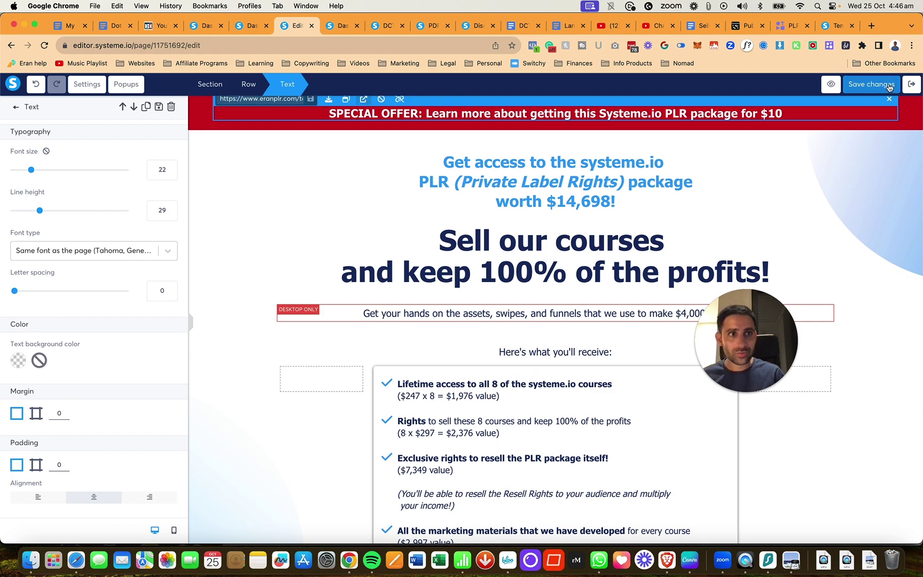
left_click(870, 85)
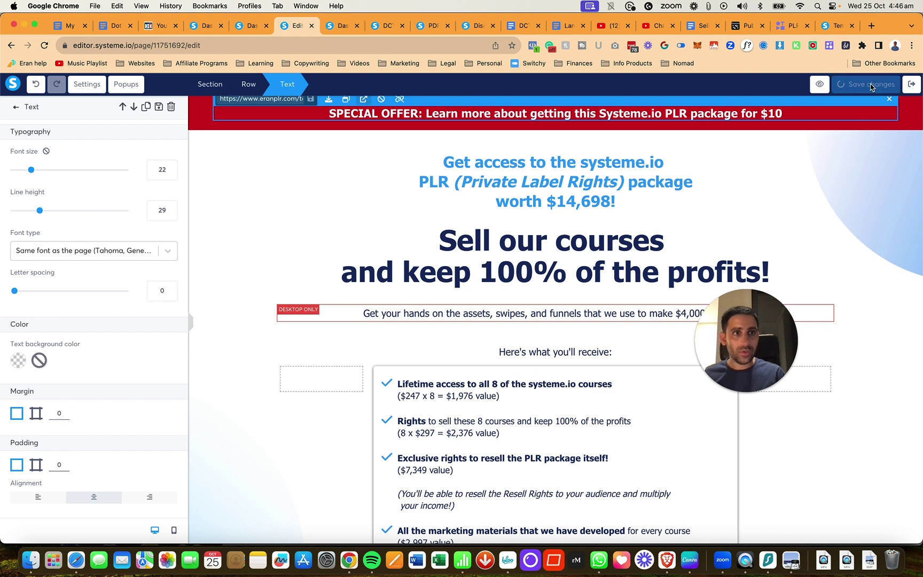
left_click(811, 185)
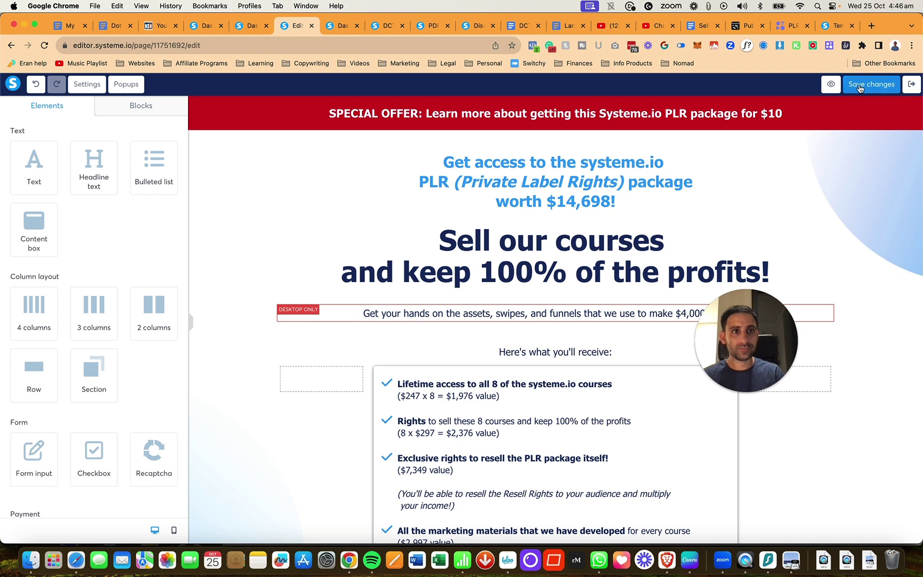
Review the sales page from the banner through the course descriptions to the package's retail value and offer price
scroll(861, 235, "down", 4)
scroll(868, 254, "up", 2)
scroll(868, 255, "up", 3)
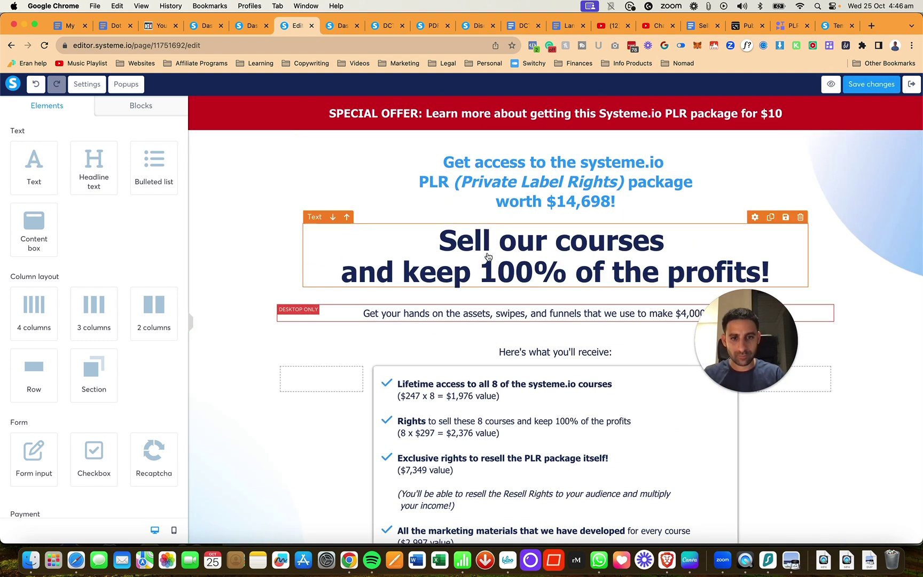
scroll(487, 257, "down", 1)
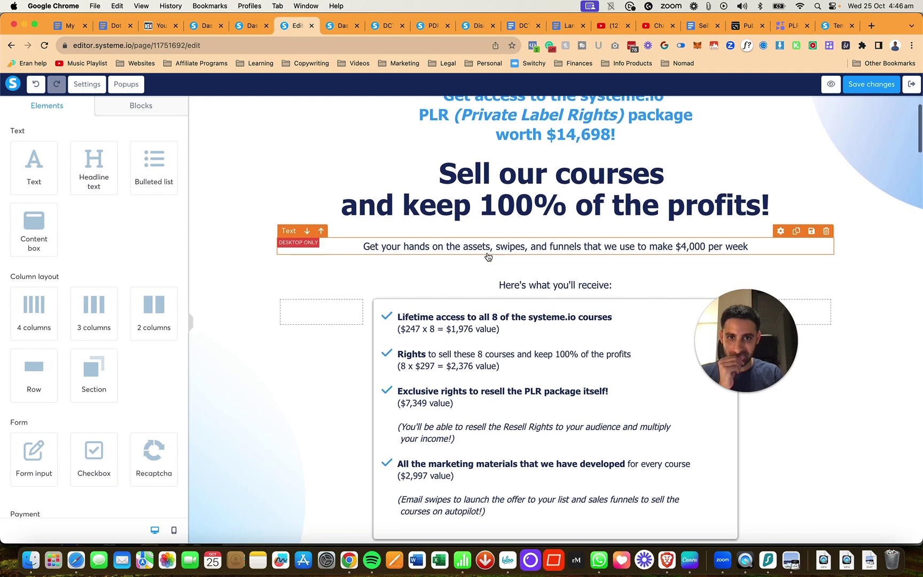
scroll(487, 257, "down", 4)
scroll(487, 257, "down", 10)
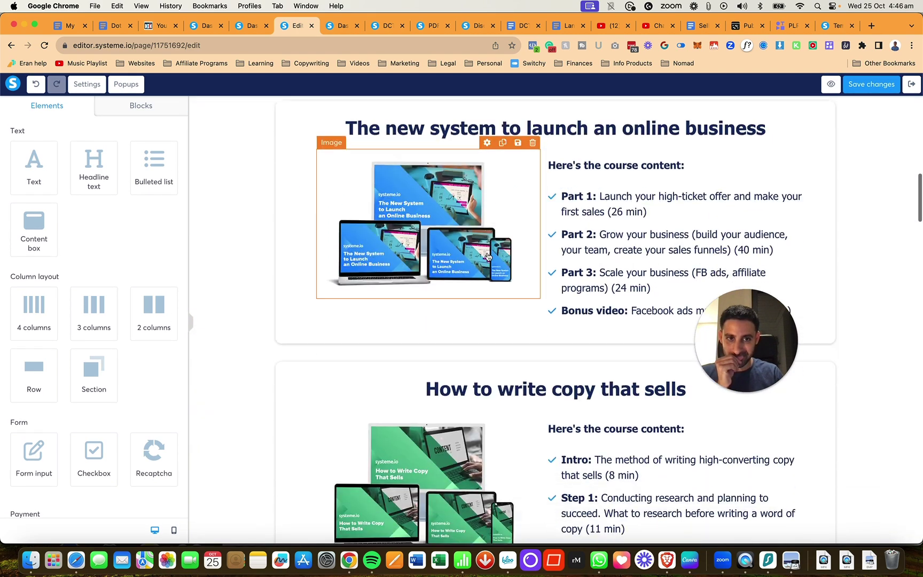
scroll(487, 257, "down", 20)
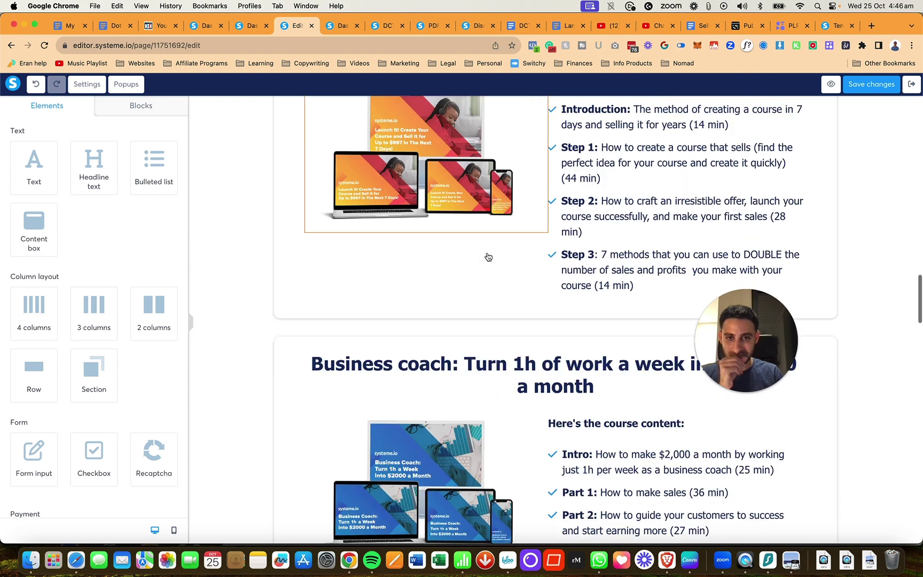
scroll(487, 257, "down", 20)
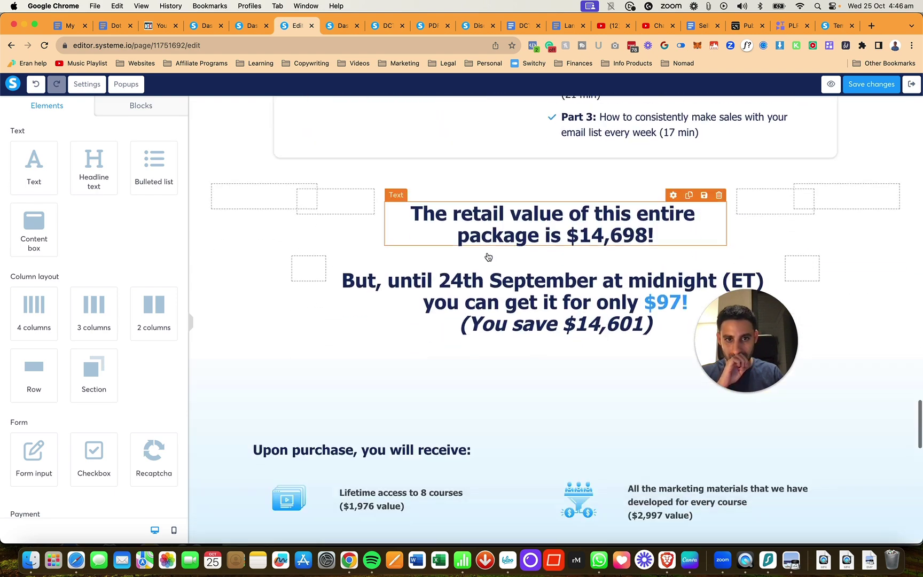
Add a row with a two-column layout directly above the "Complete the form below to take advantage of this offer:" heading
scroll(488, 257, "down", 5)
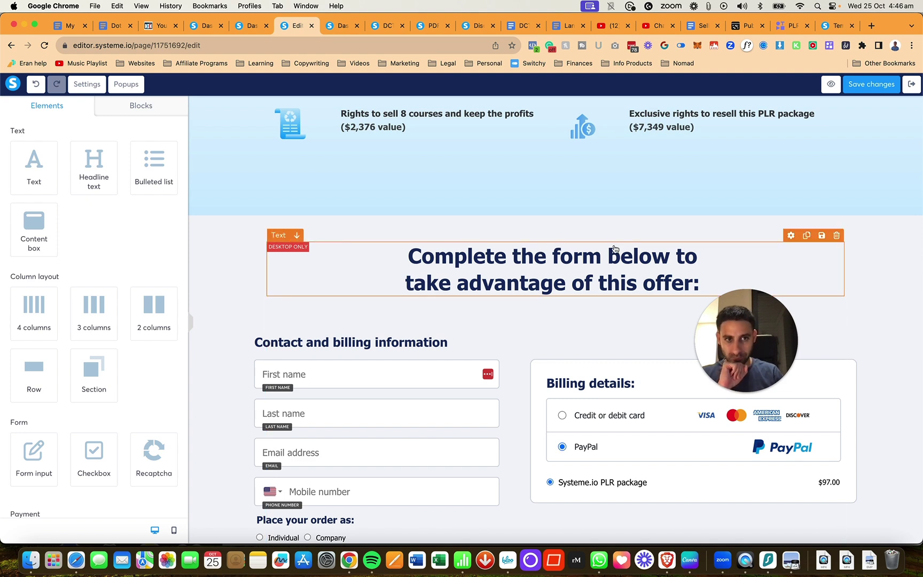
scroll(520, 283, "up", 3)
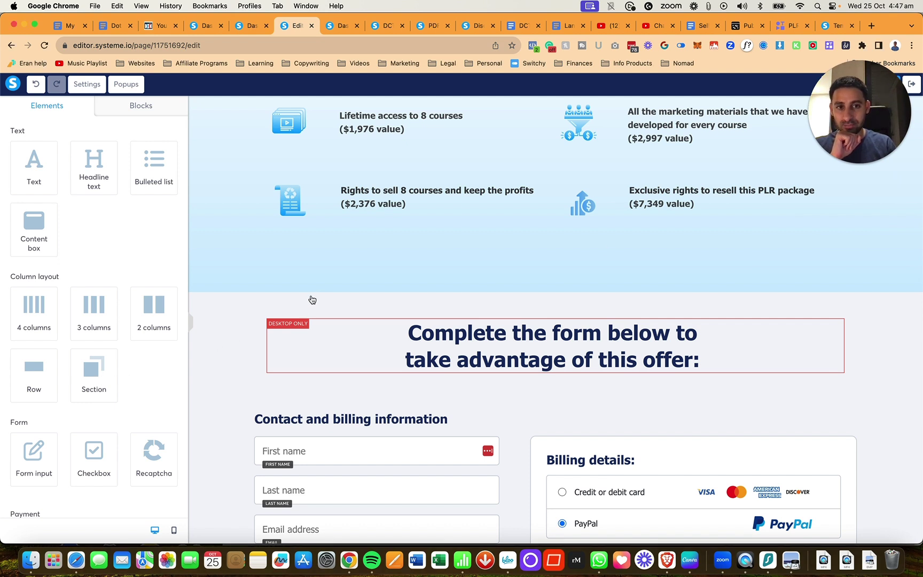
left_click_drag(108, 367, 303, 302)
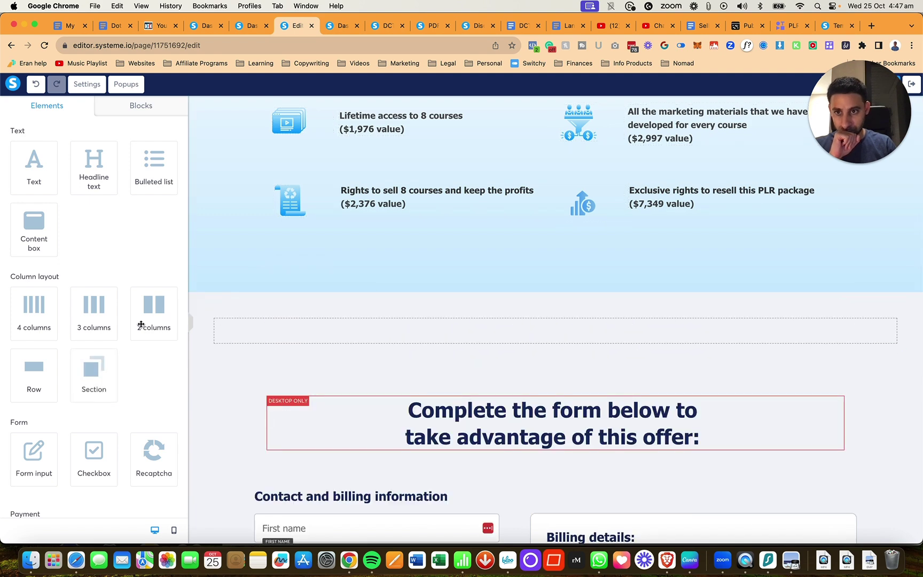
left_click_drag(159, 319, 398, 334)
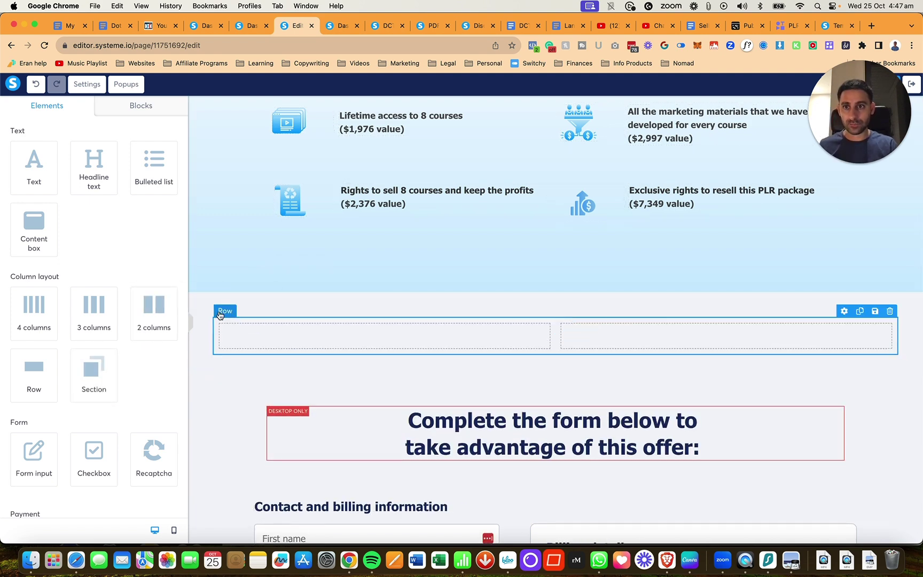
Place a content box in the row's first column and set its header title to "OPTION 1 - BUY THE PACKAGE FOR $97"
left_click_drag(57, 242, 403, 342)
left_click(372, 340)
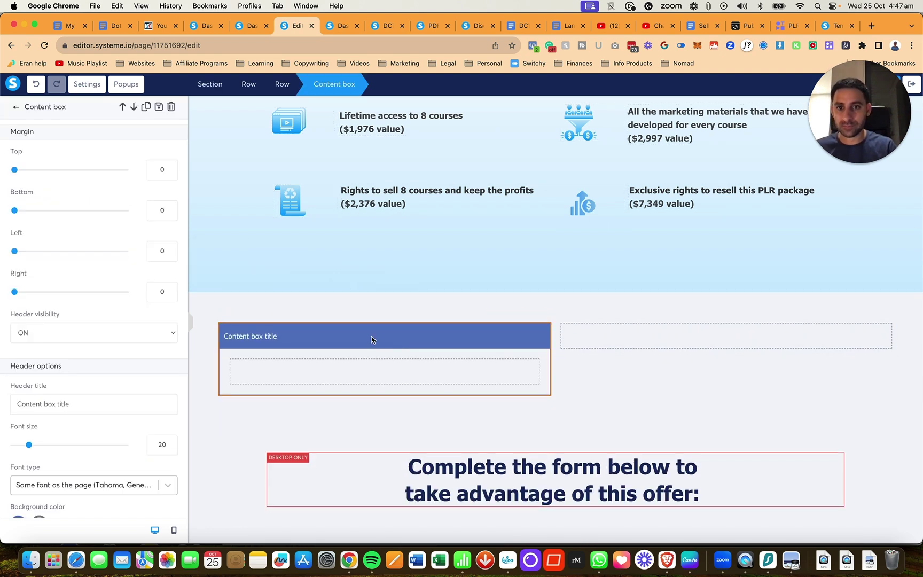
triple_click(88, 407)
type("OPTION 1")
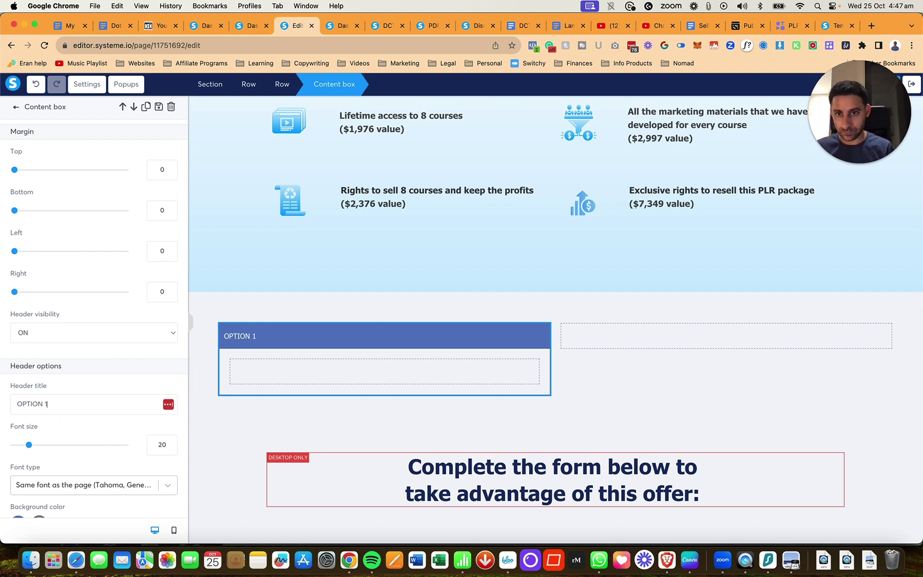
key("Caps_Lock")
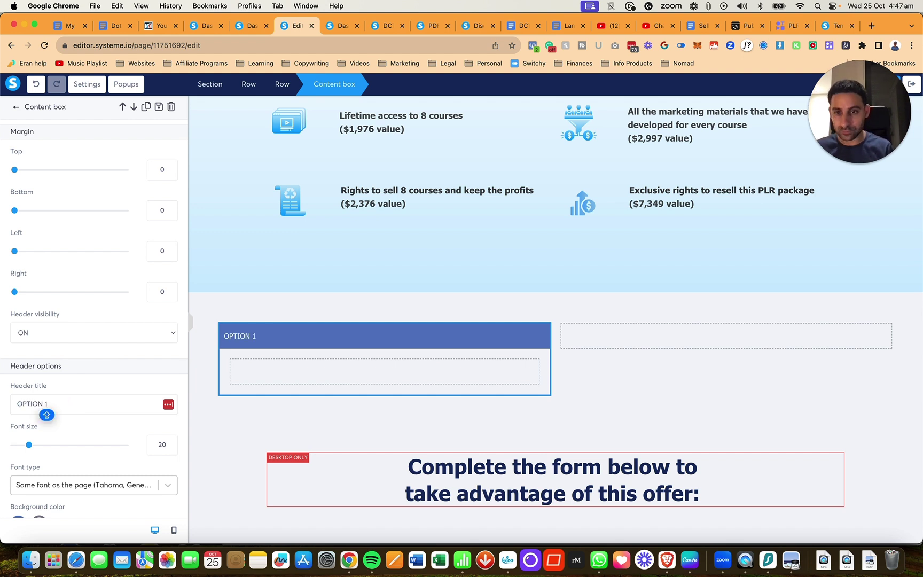
type("TION 1 - BUY")
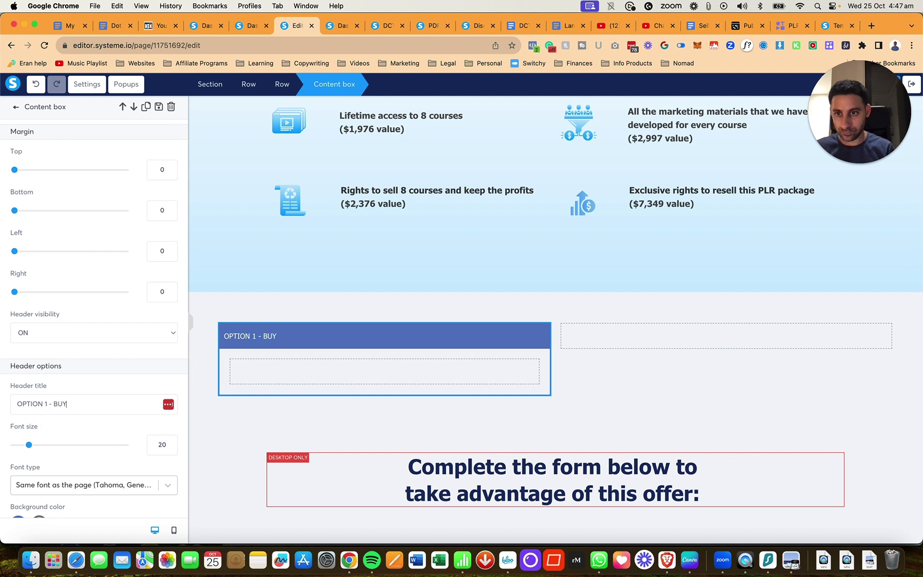
type(" THE PACKAGE FOR $97")
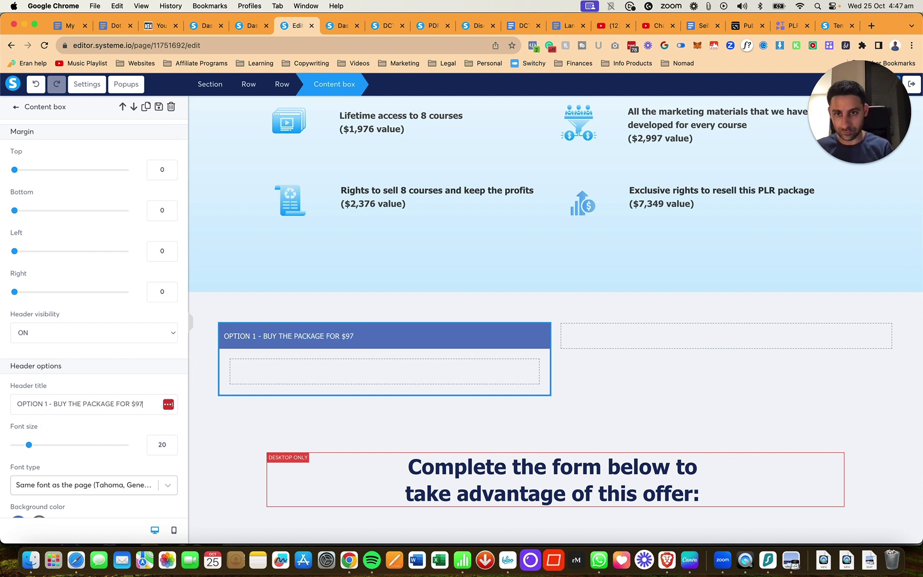
key("Caps_Lock")
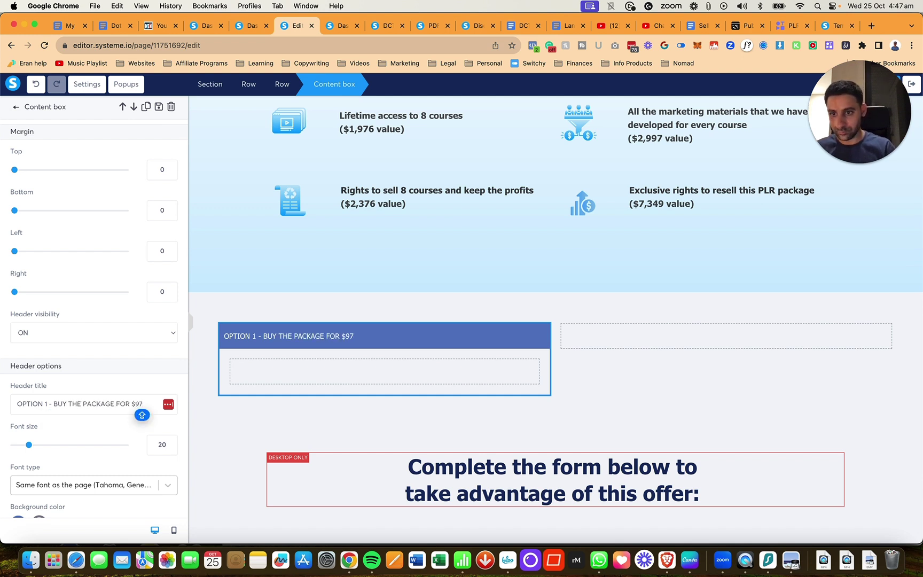
Center-align the header title of the Option 1 content box
scroll(91, 427, "down", 3)
left_click(91, 408)
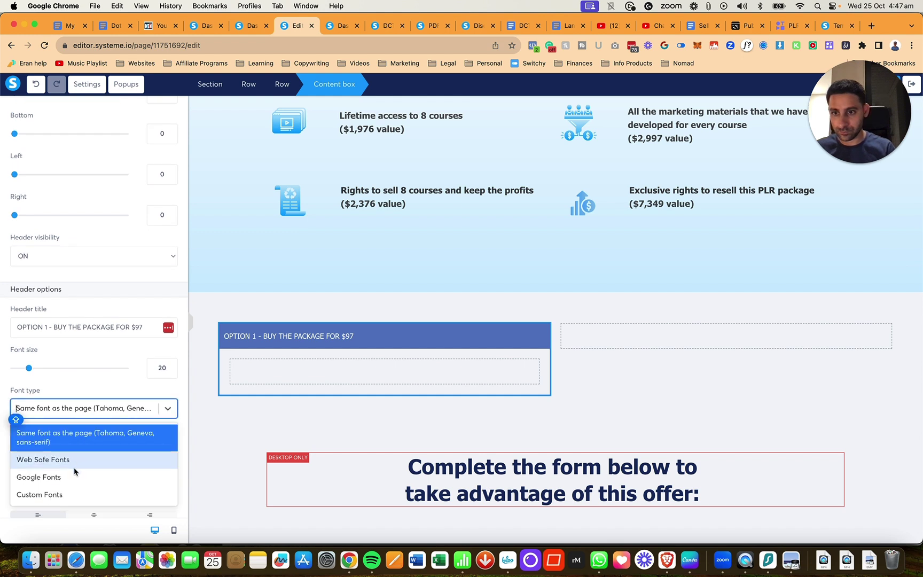
left_click(91, 386)
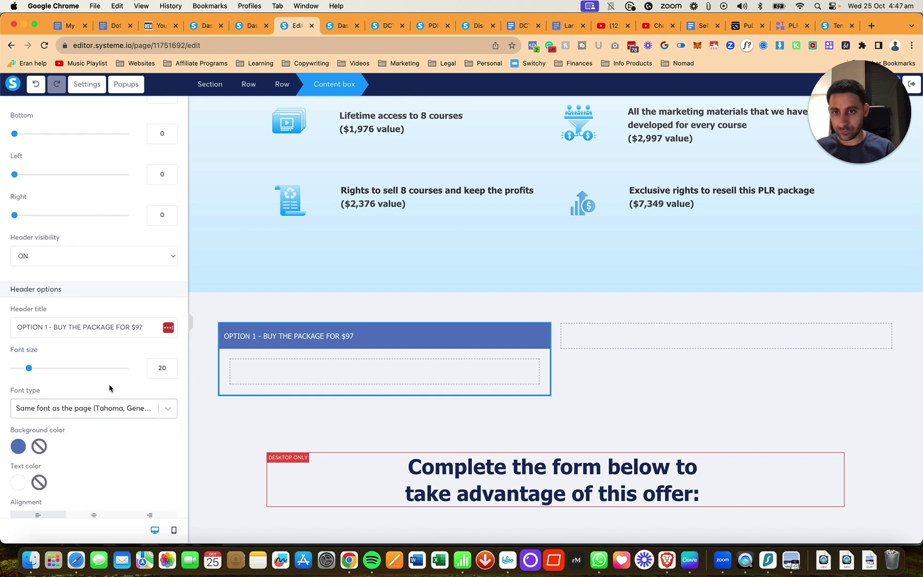
scroll(89, 427, "down", 3)
left_click(85, 458)
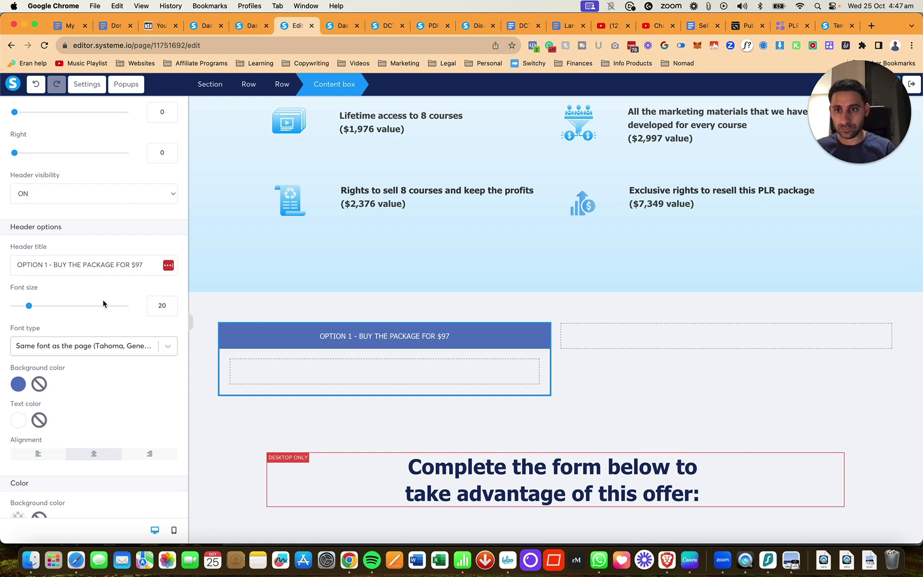
Append "BELOW" to the Option 1 header title and set its font size to 22
left_click(142, 269)
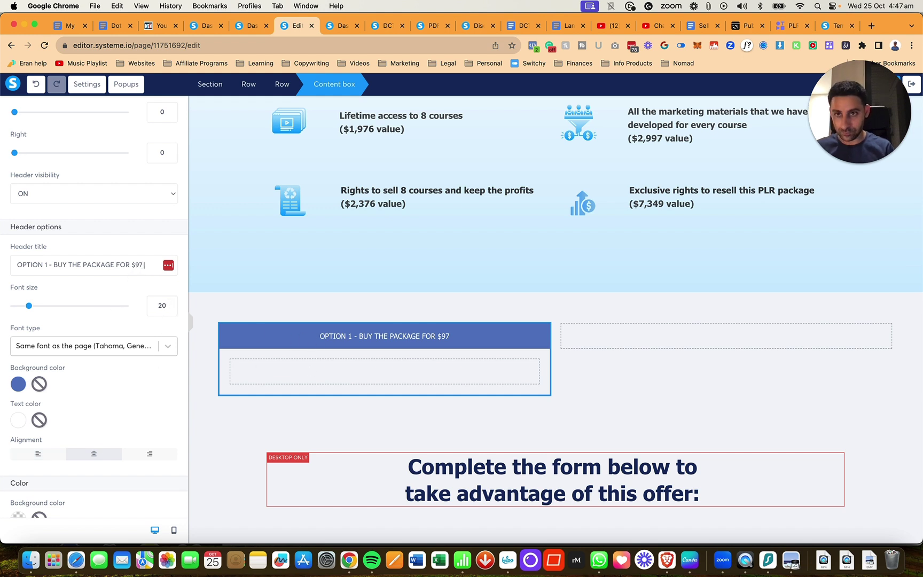
type("BELOW")
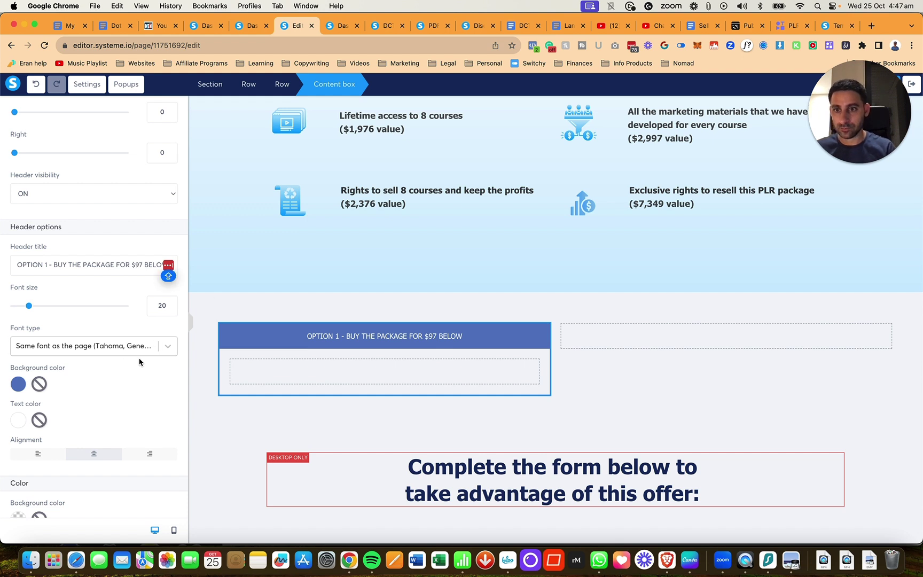
left_click(172, 304)
left_click(172, 303)
left_click(171, 304)
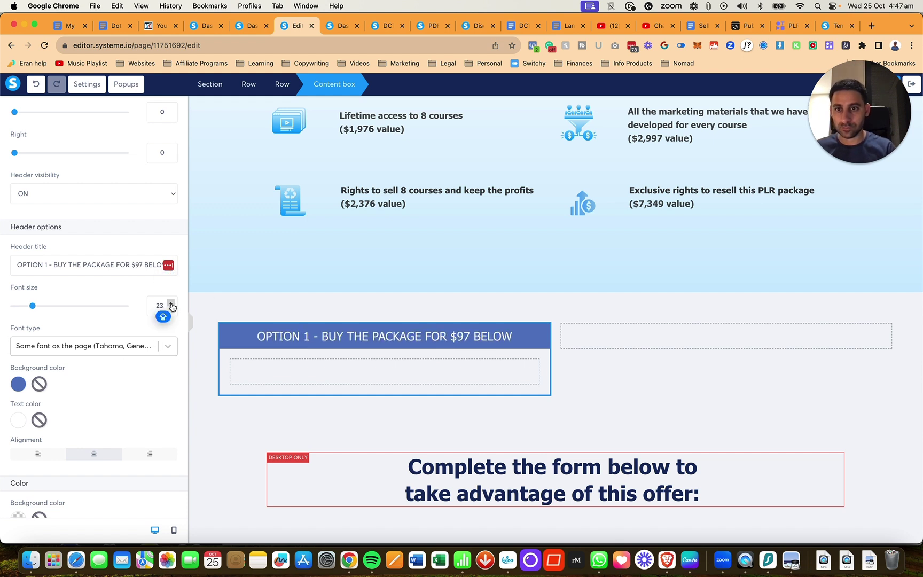
left_click(171, 308)
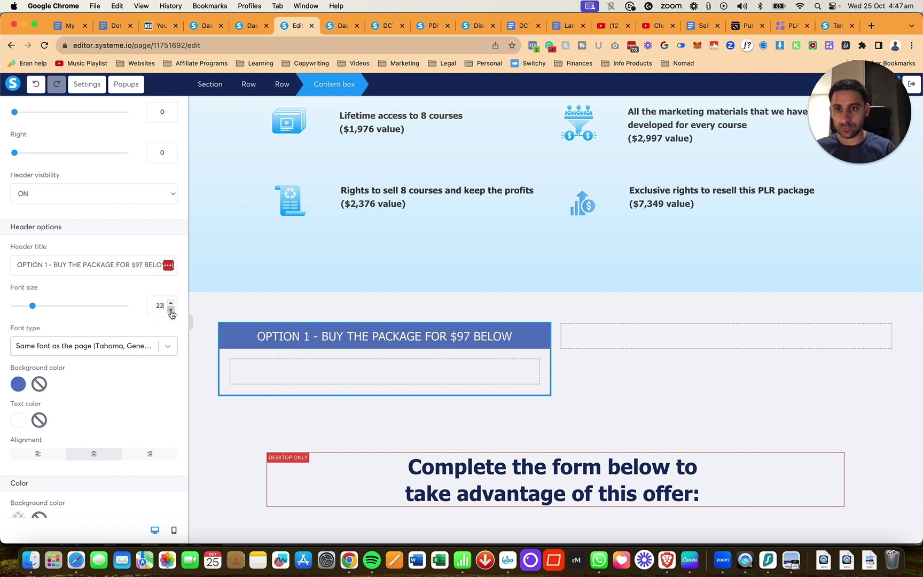
left_click(315, 344)
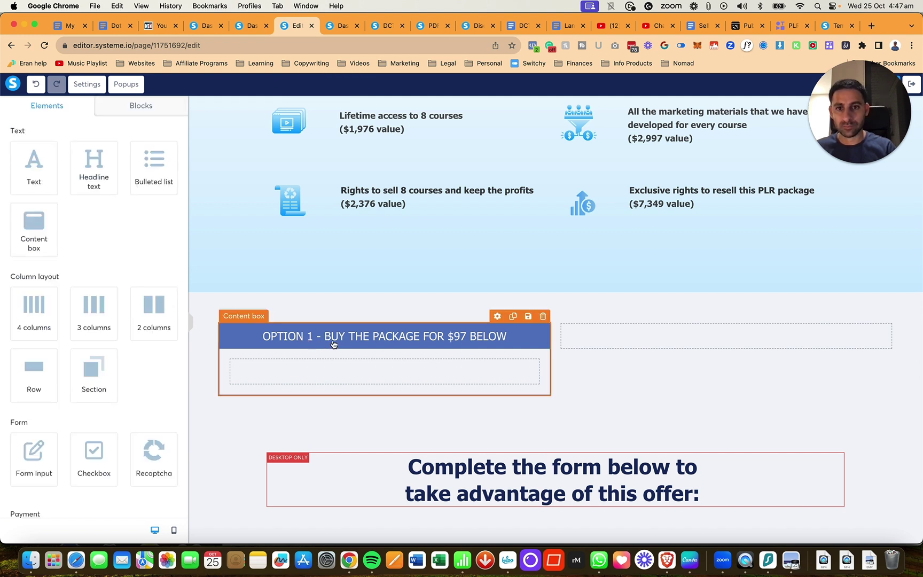
Add a bulleted list inside the Option 1 content box, with "Access to all 8 courses" as its first item
left_click_drag(140, 186, 291, 368)
left_click(327, 380)
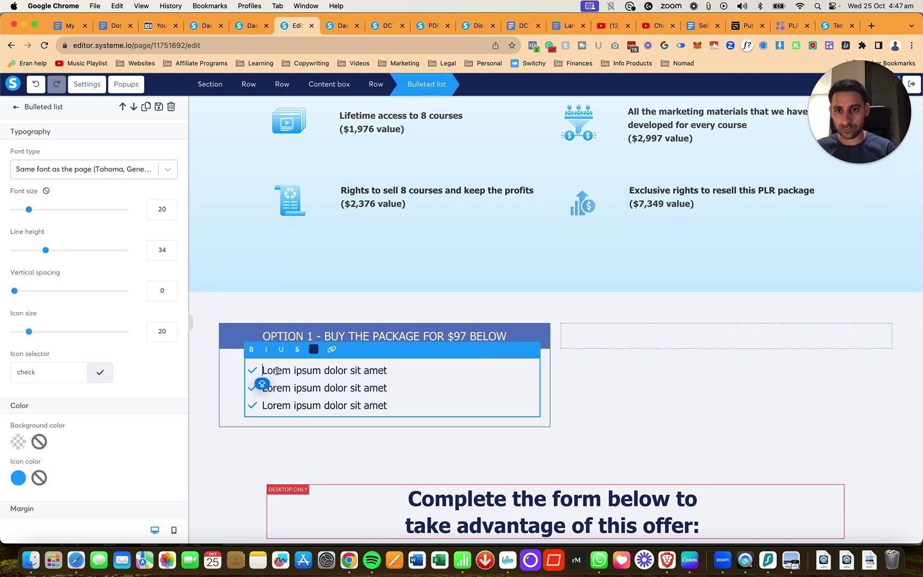
key("shift+Down")
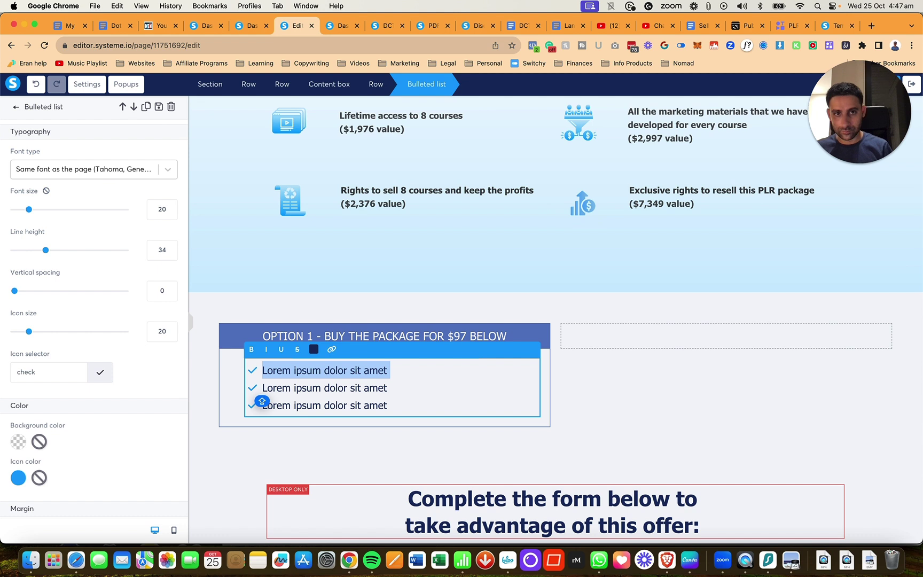
type("AC")
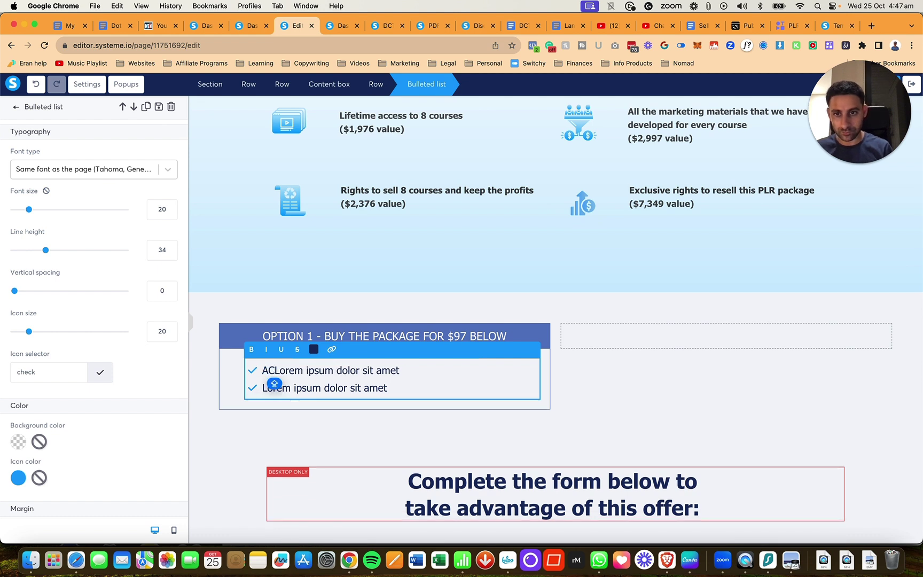
key("BackSpace")
type("ccess to al")
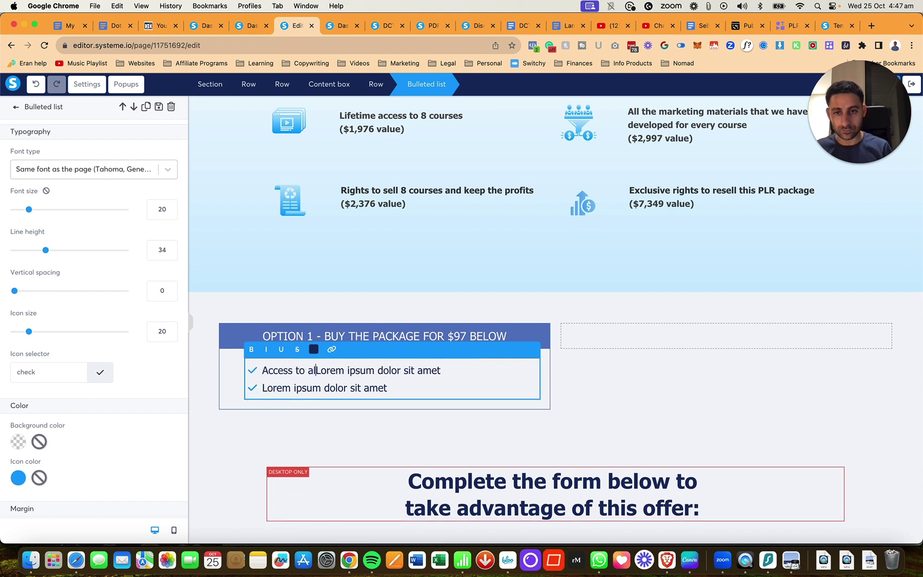
type("l 8 cour")
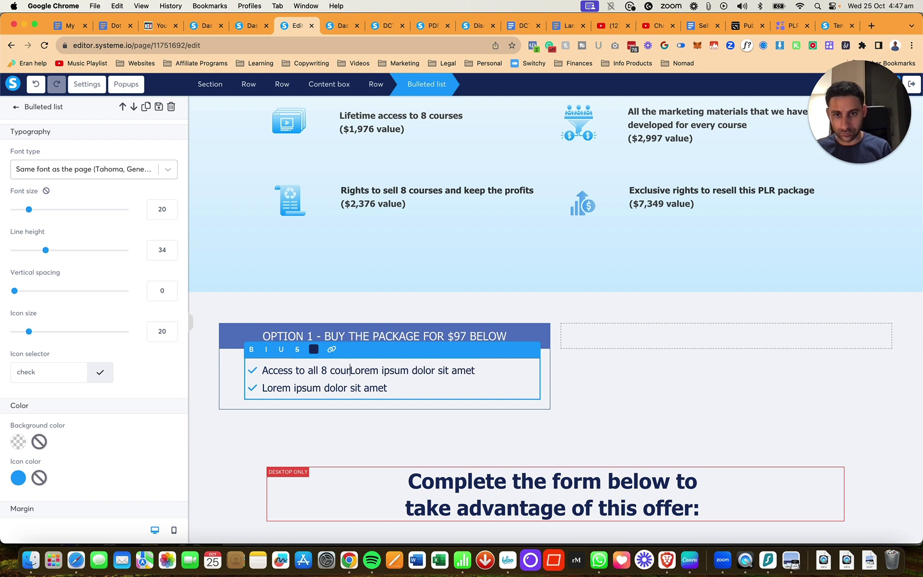
type("ses")
key("Return")
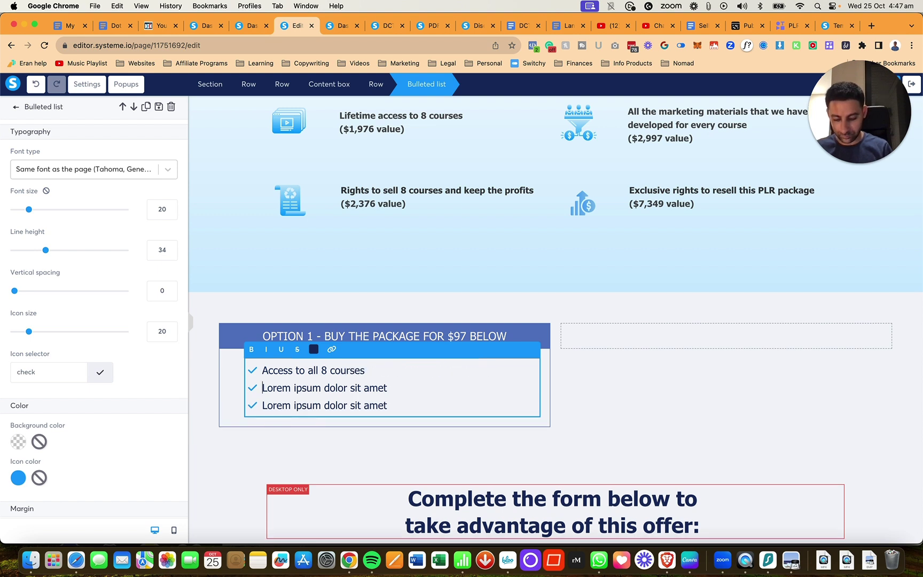
Enter "License to re-sell all 8 courses" as the second bullet and clear the leftover placeholder text, leaving an empty third bullet
type("License to re-sell ")
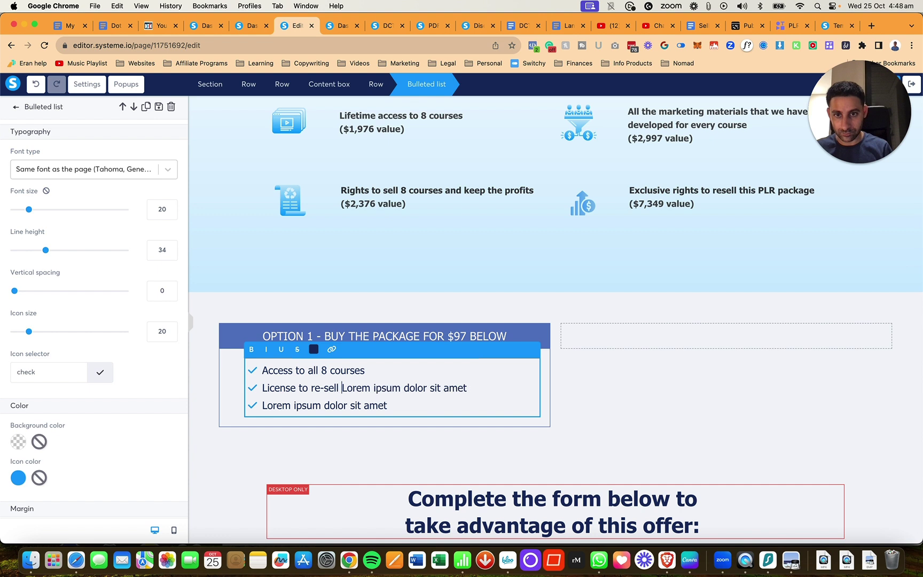
type("all 8 courses")
key("Return")
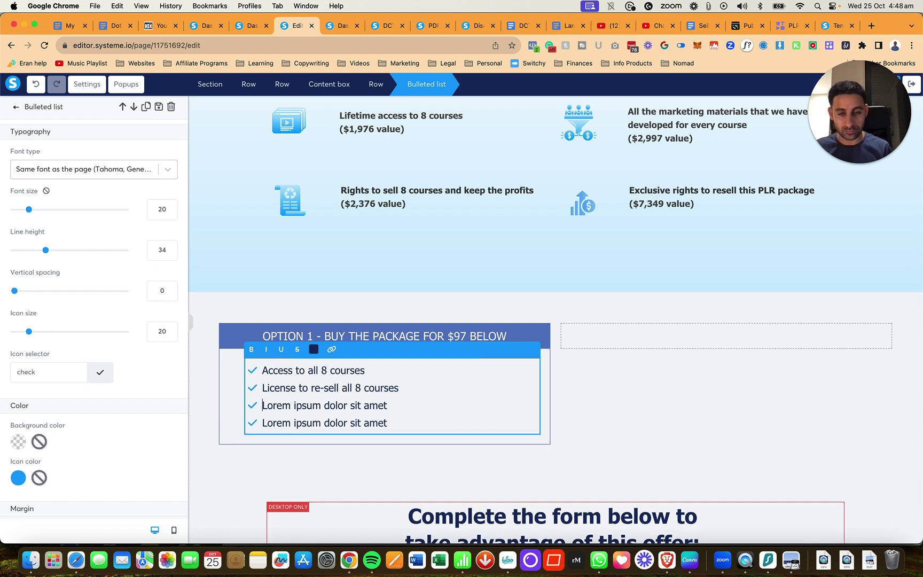
key("shift+Down")
key("shift+Down")
key("BackSpace")
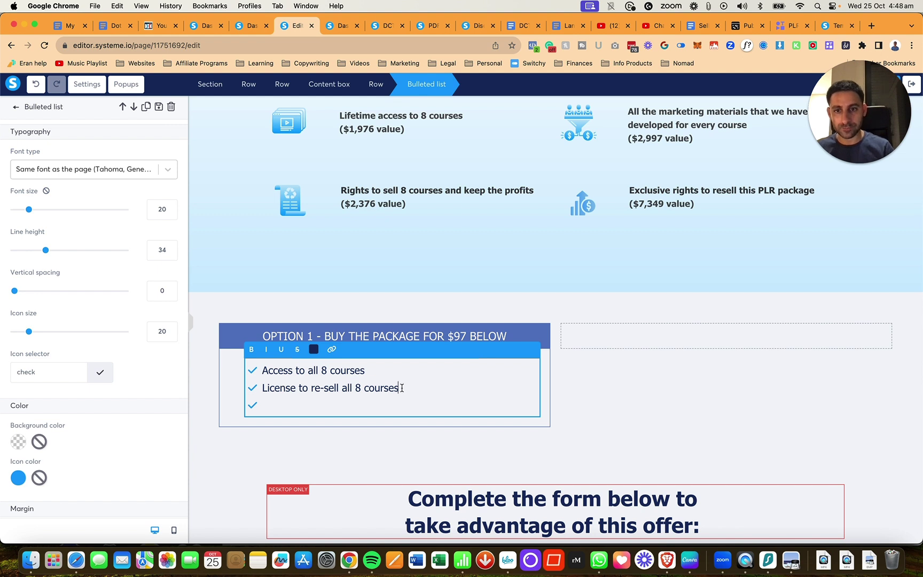
key("Return")
type("Tutorials")
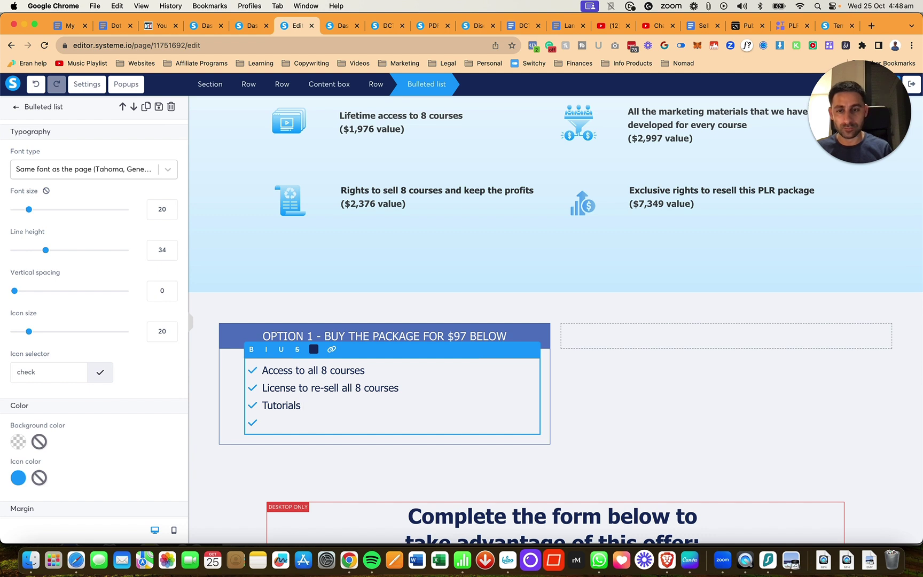
key("BackSpace")
key("BackSpace")
key("BackSpace")
key("BackSpace")
key("BackSpace")
key("BackSpace")
key("BackSpace")
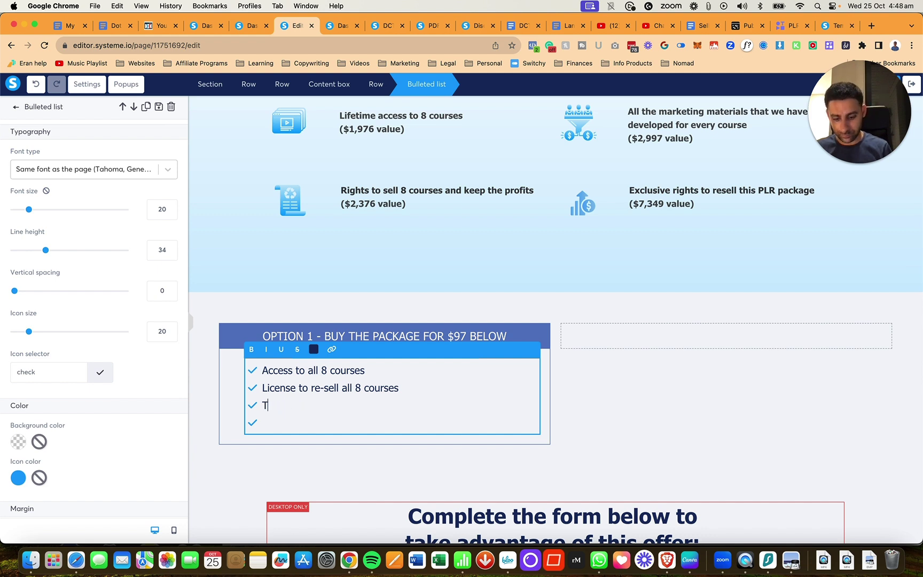
Enter "All marketing materials developed for selling these courses" as the third bullet and add "Lifetime" at the start of the first bullet
type("All marketing ma")
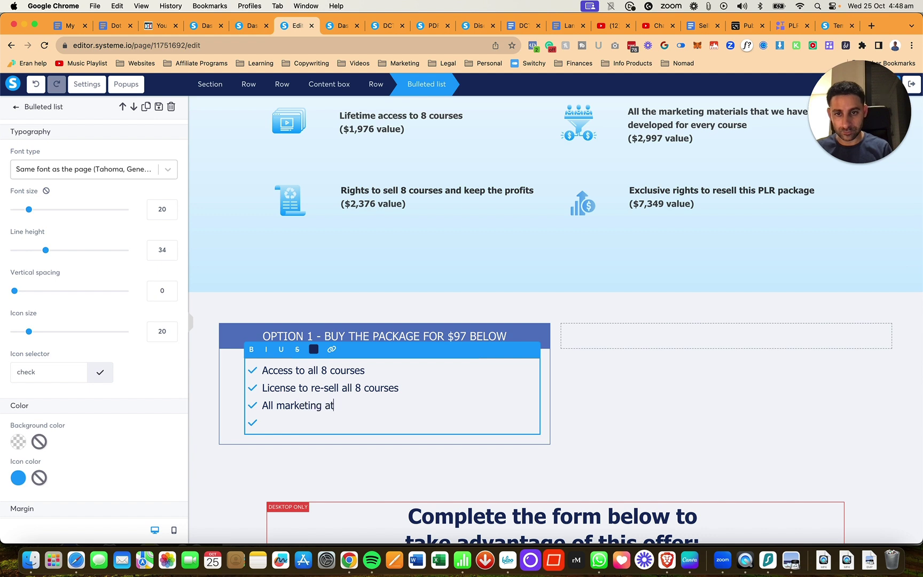
type("teirs")
key("BackSpace")
key("BackSpace")
key("BackSpace")
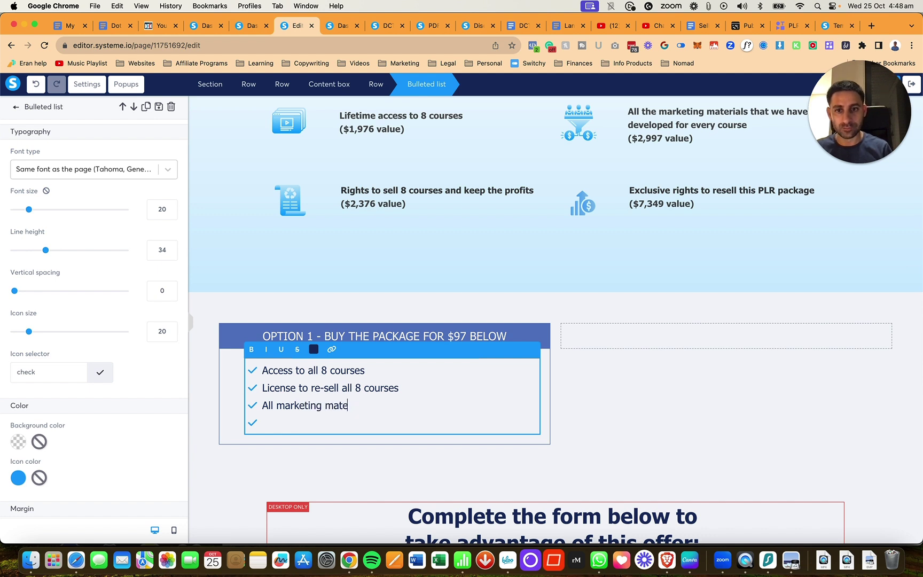
type("rials")
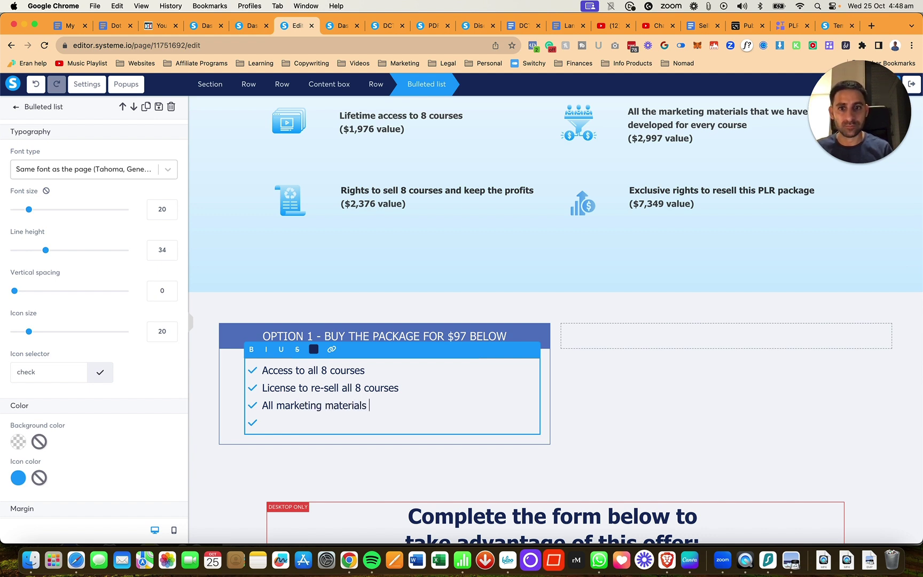
type(" develope")
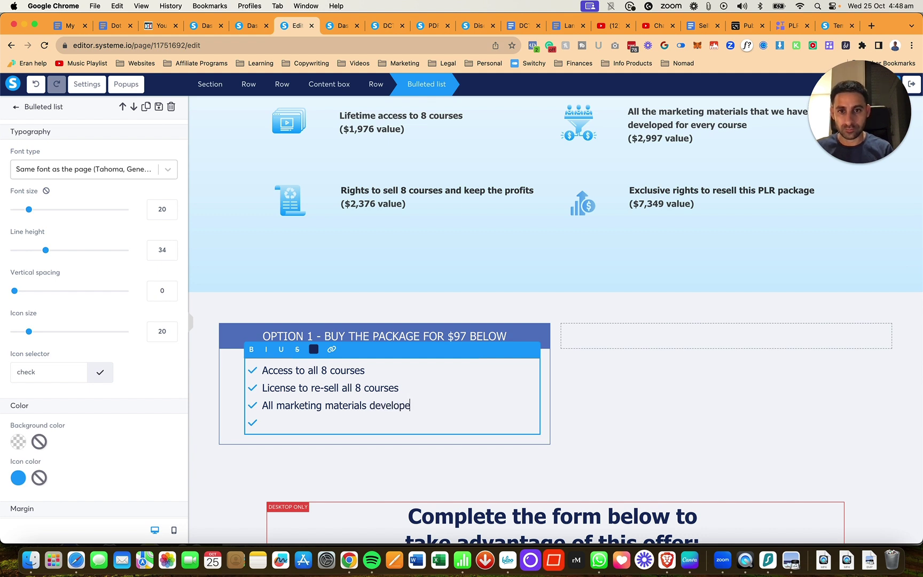
type("d for selling these courses")
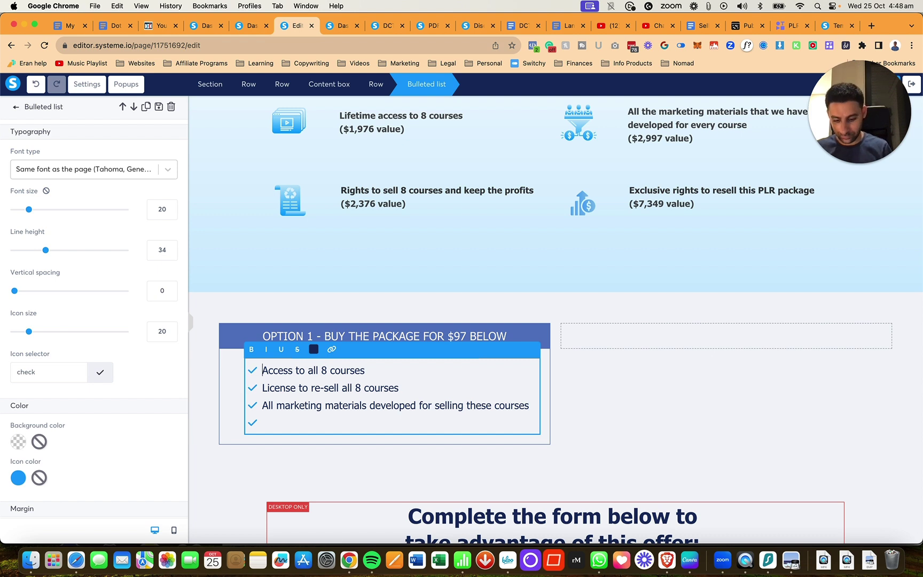
type("Lifetime")
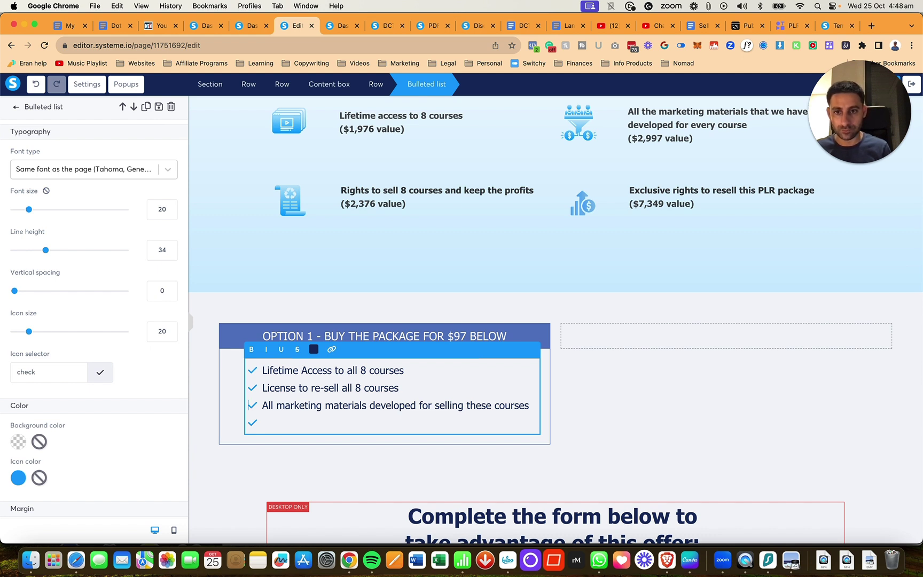
Append "and keep the profits" to the second bullet, "License to re-sell all 8 courses"
type("and ")
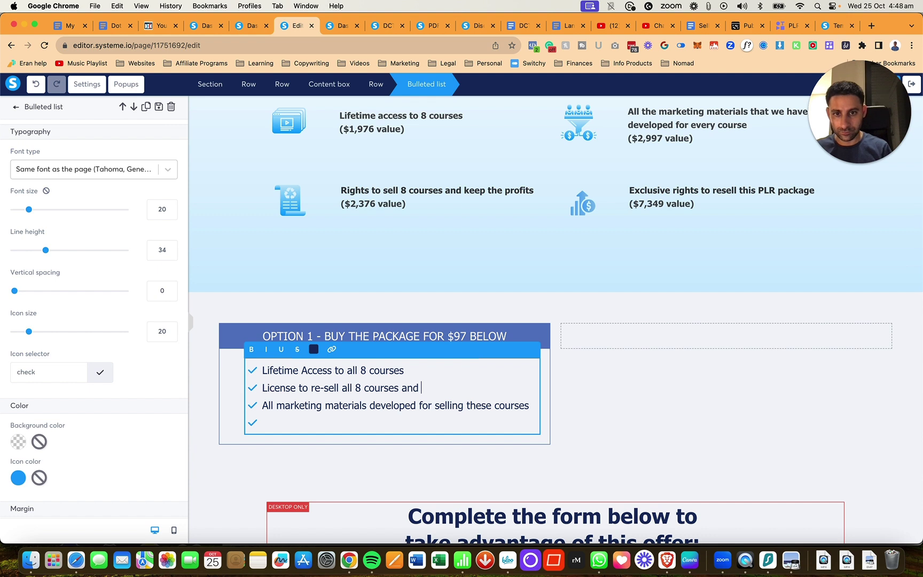
type("keep the prof")
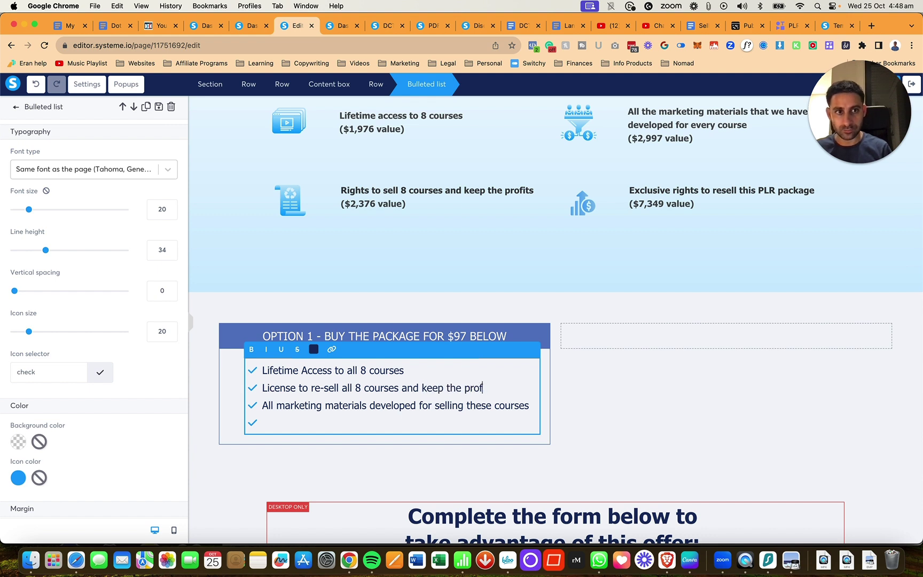
type("its")
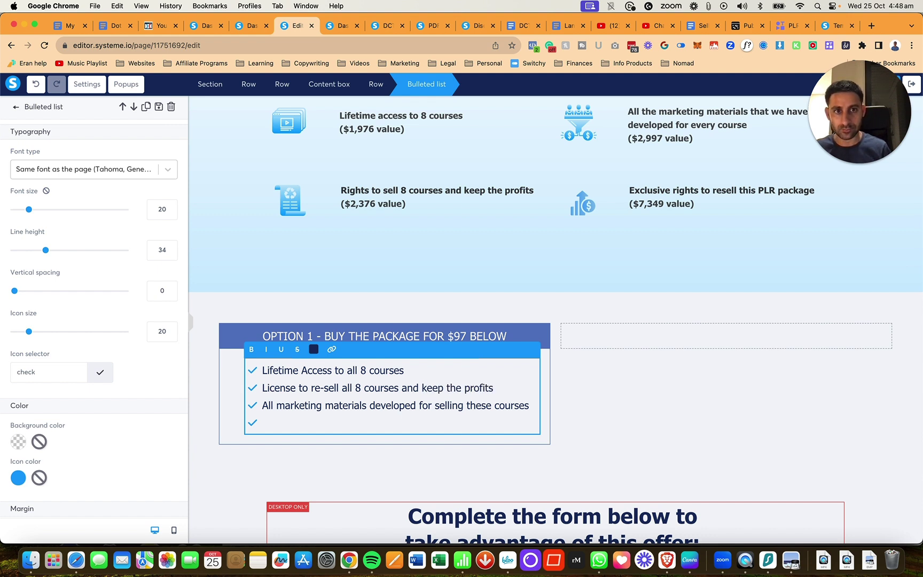
Insert "Rights to resell this PLR package" as the third bullet and remove the empty bullet at the end of the list
key("Return")
type("E")
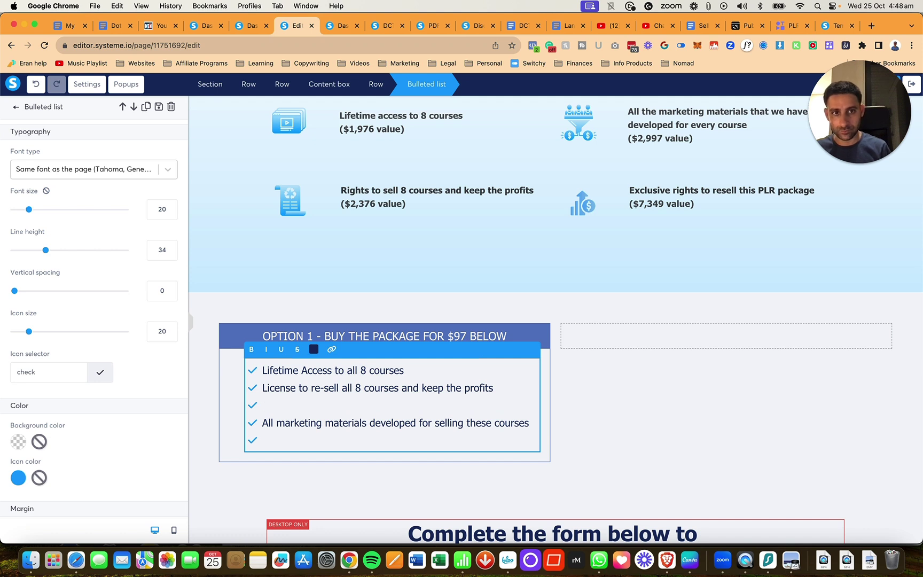
type("Rights to resell this ")
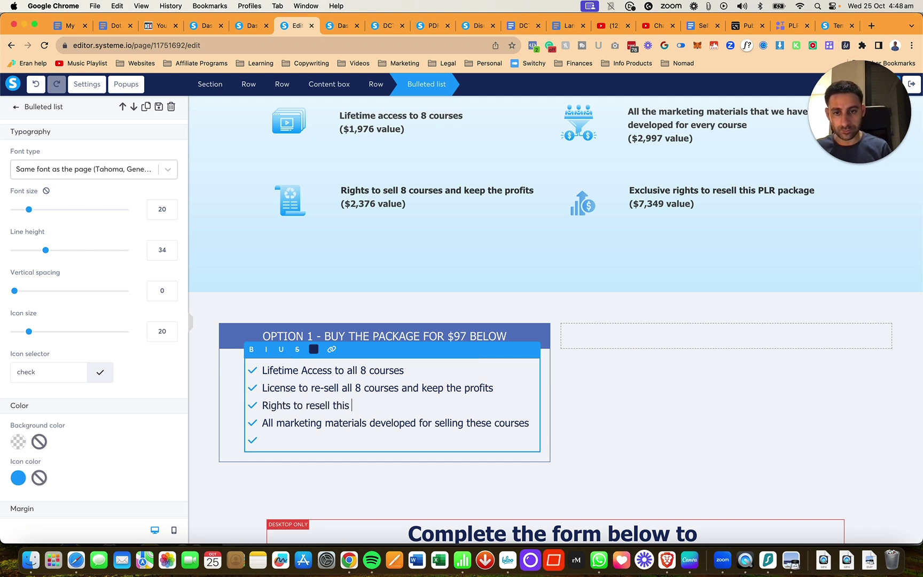
type("PLR package")
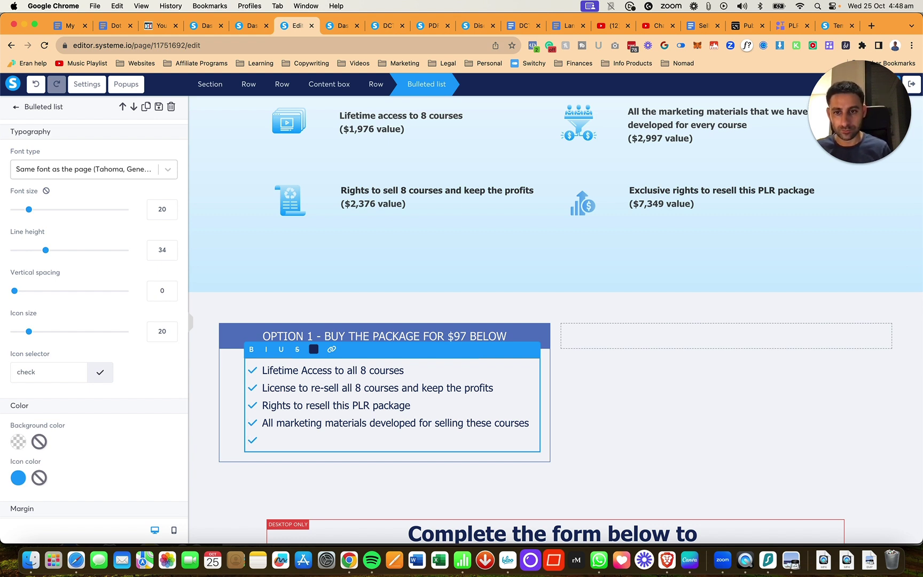
key("BackSpace")
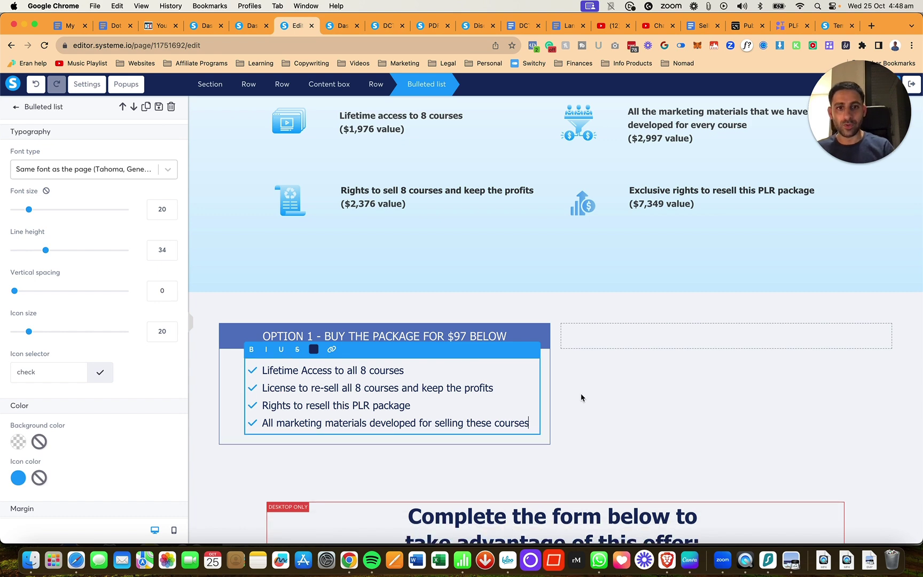
left_click(613, 397)
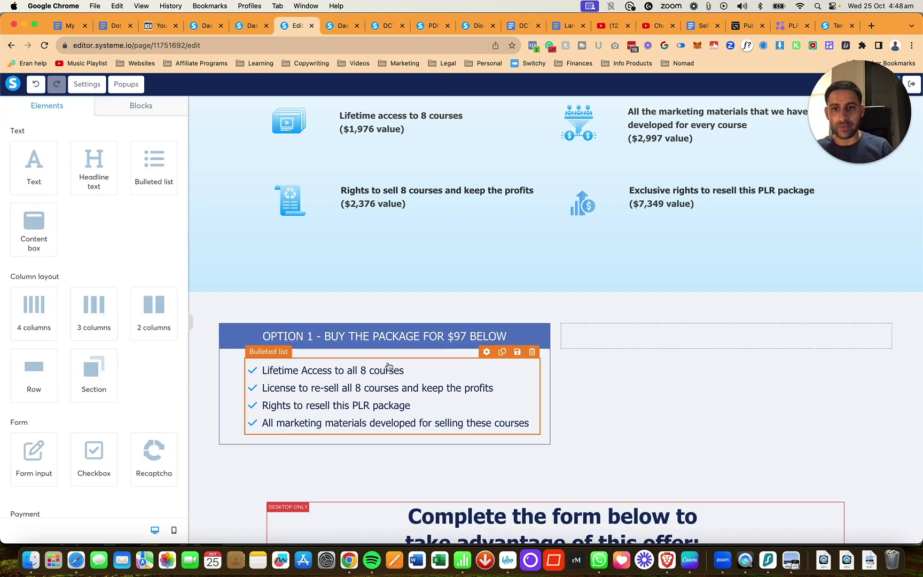
Duplicate the Option 1 bulleted list and replace the copy's bullets with the single item "Templates & Guides Membership"
left_click(502, 352)
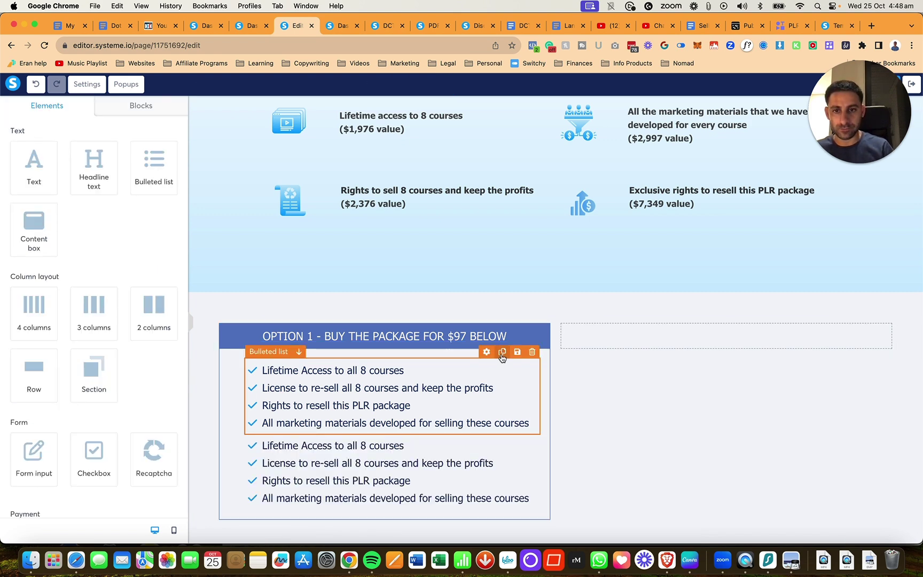
left_click(299, 460)
key("shift+Down")
key("shift+Down")
key("shift+Down")
key("shift+Down")
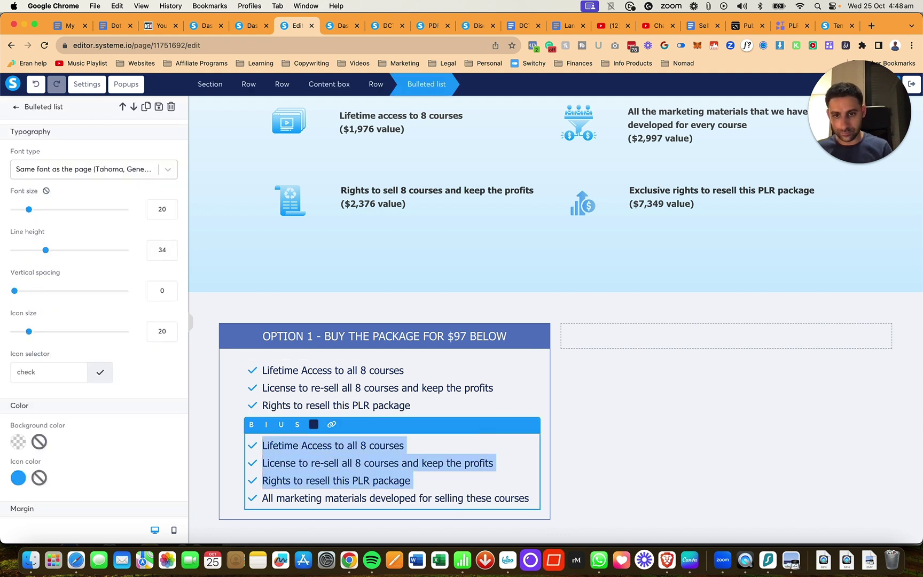
type("Templates & G")
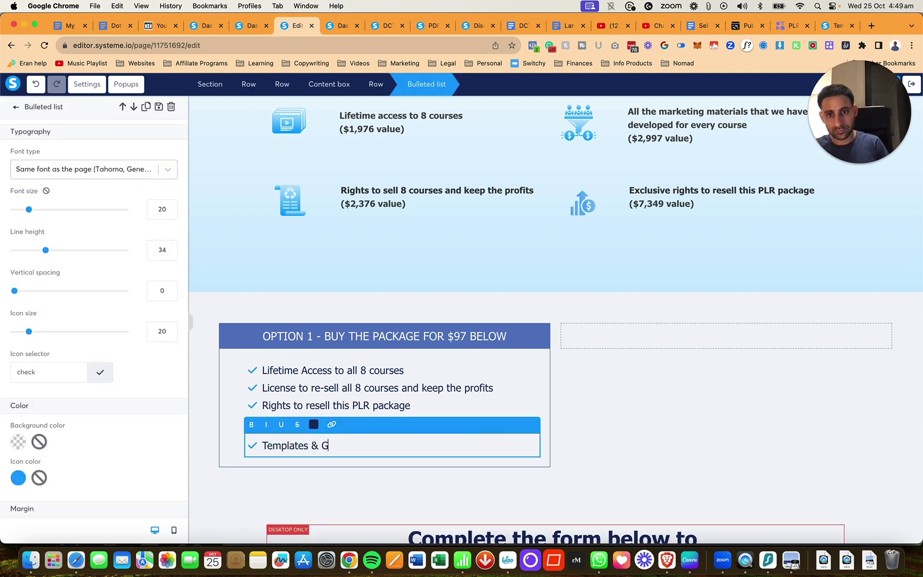
type("uides Membership")
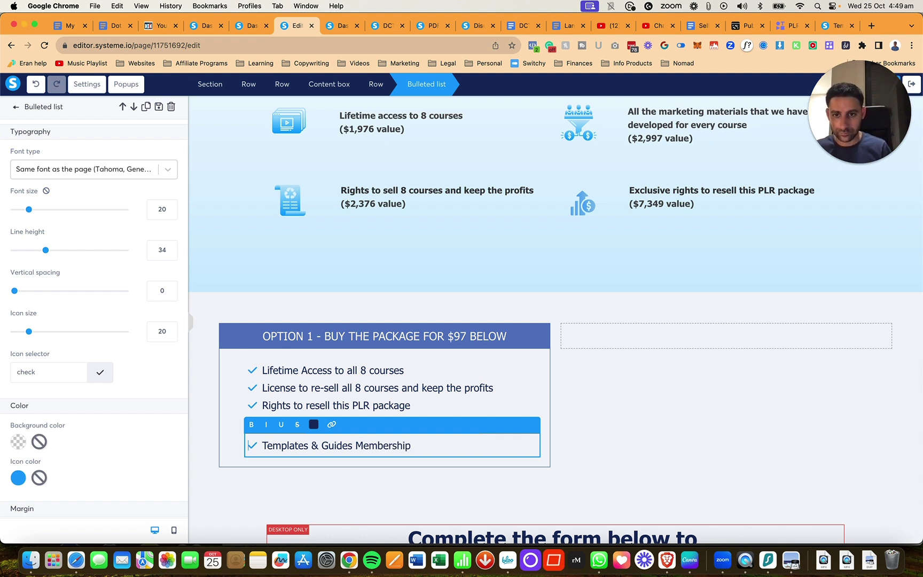
Change the bullet icon of the "Templates & Guides Membership" list to times-circle
scroll(47, 415, "down", 2)
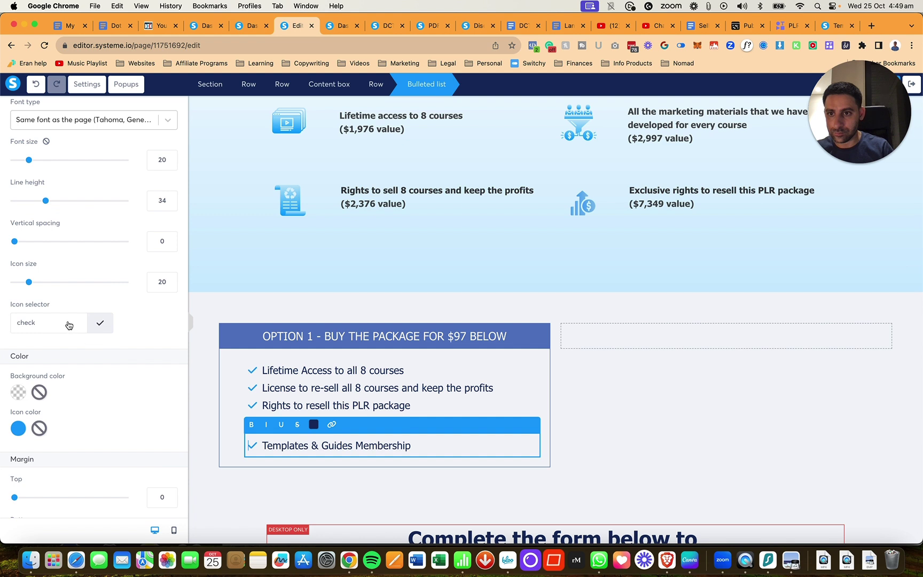
left_click(86, 327)
left_click(100, 349)
type("x")
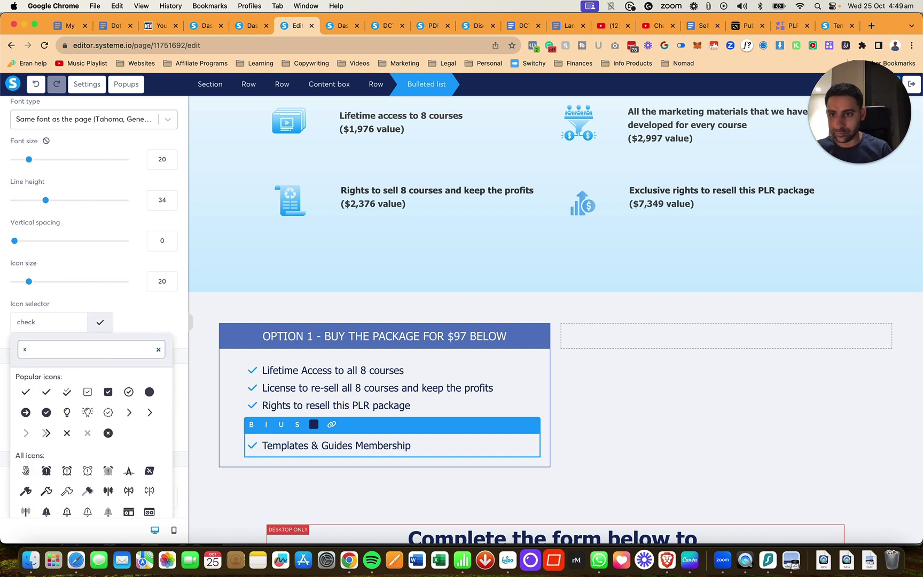
scroll(101, 454, "down", 2)
left_click(108, 390)
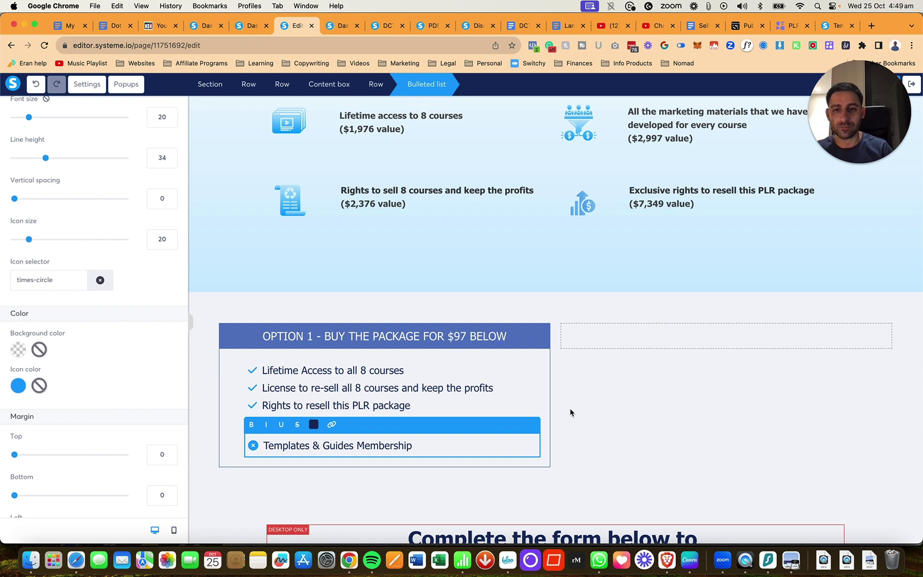
Apply strikethrough to the "Templates & Guides Membership" text
triple_click(331, 450)
left_click(297, 424)
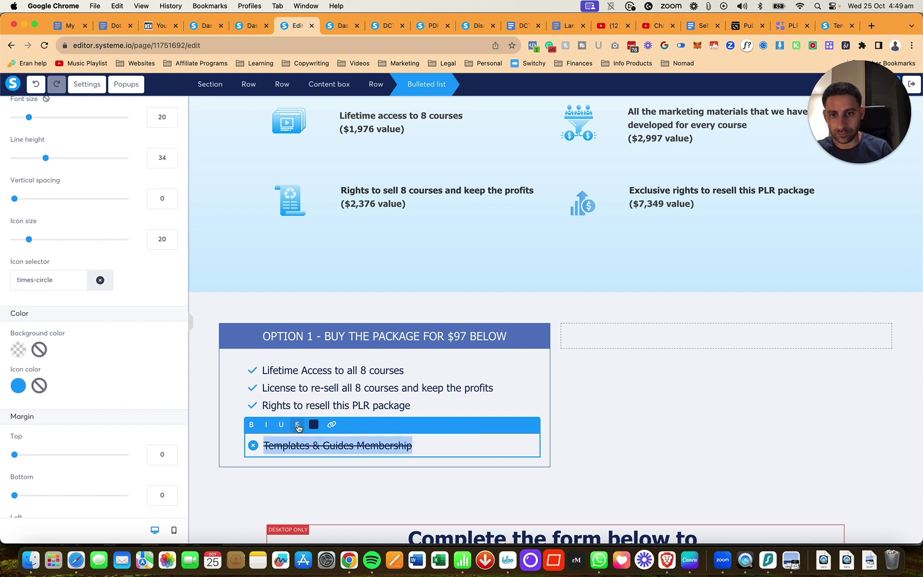
left_click(636, 432)
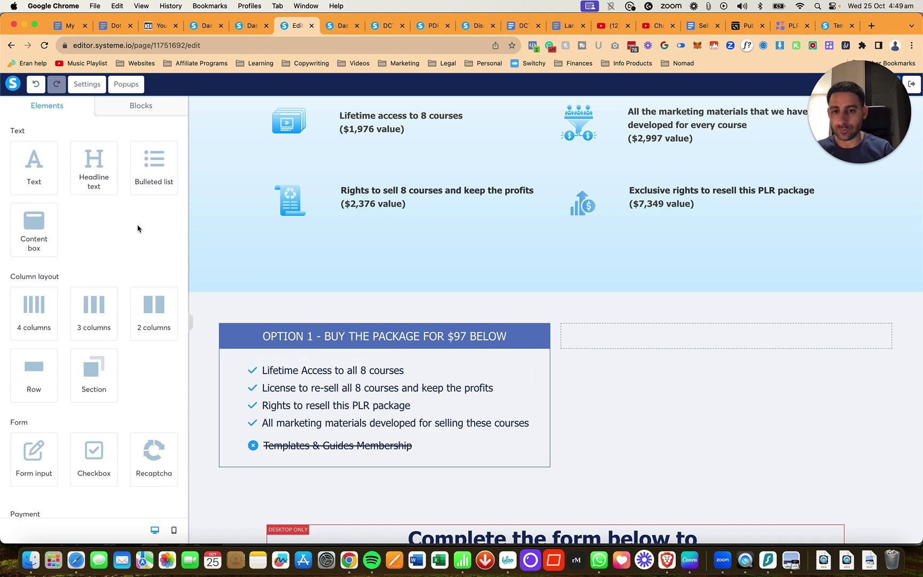
Look through the page elements and block categories for a button to add
scroll(136, 224, "down", 3)
scroll(136, 225, "up", 3)
left_click(139, 107)
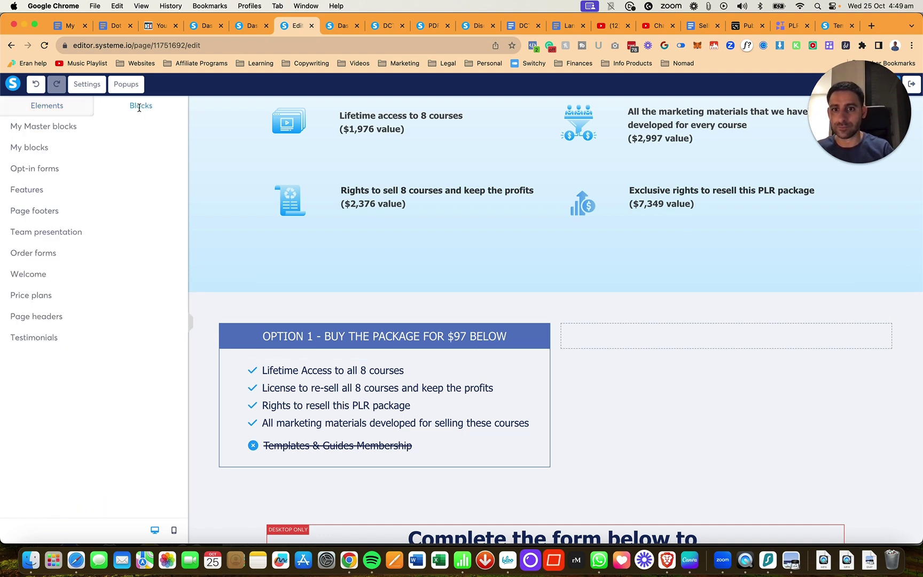
left_click(50, 105)
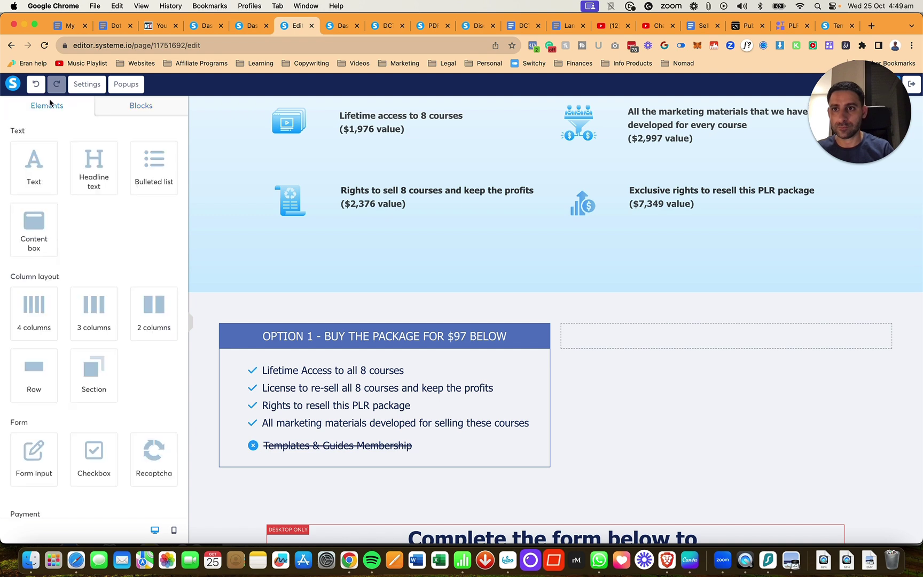
scroll(64, 359, "down", 3)
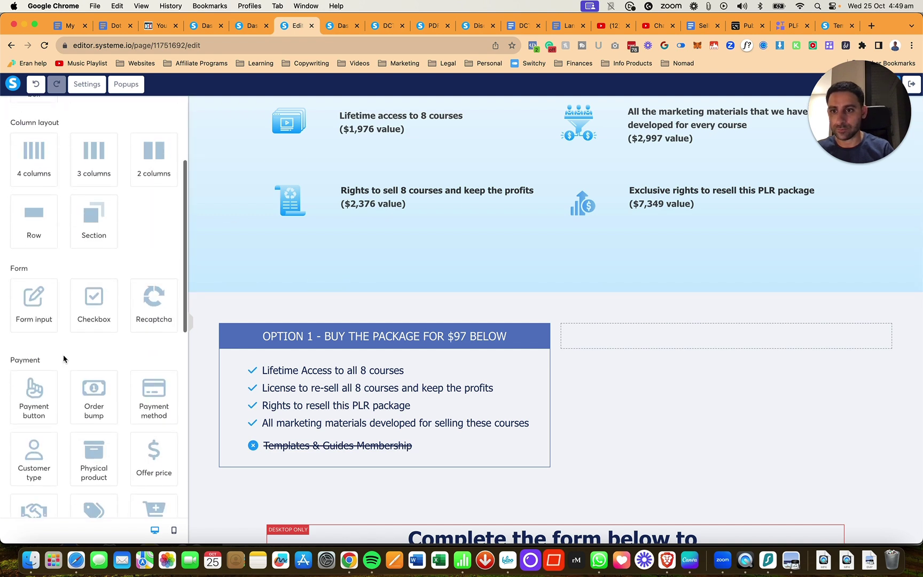
scroll(63, 359, "down", 10)
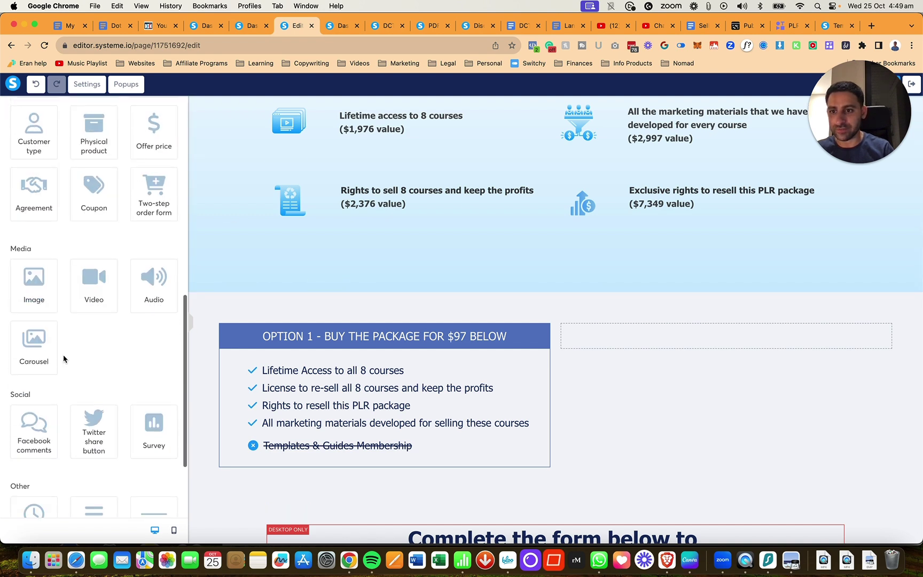
scroll(64, 359, "up", 10)
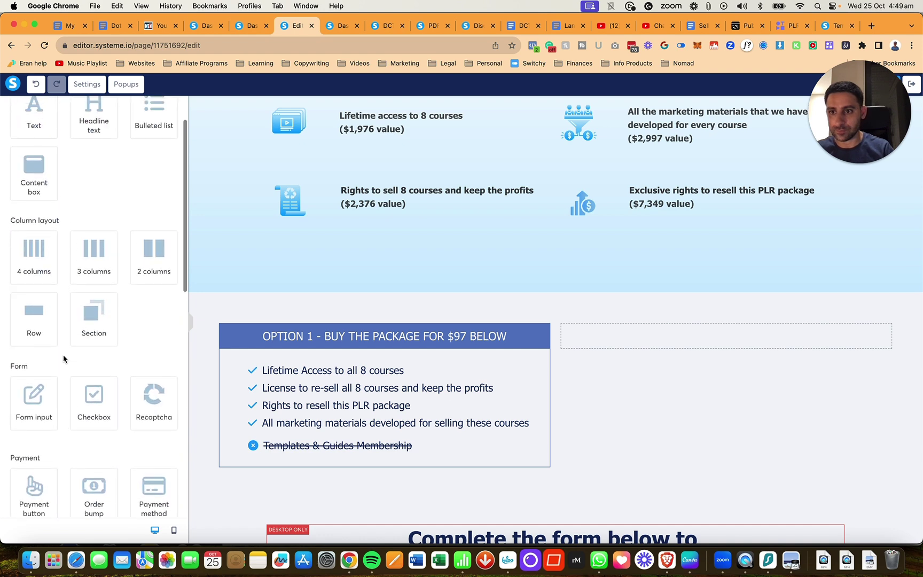
scroll(64, 359, "up", 2)
scroll(78, 360, "down", 5)
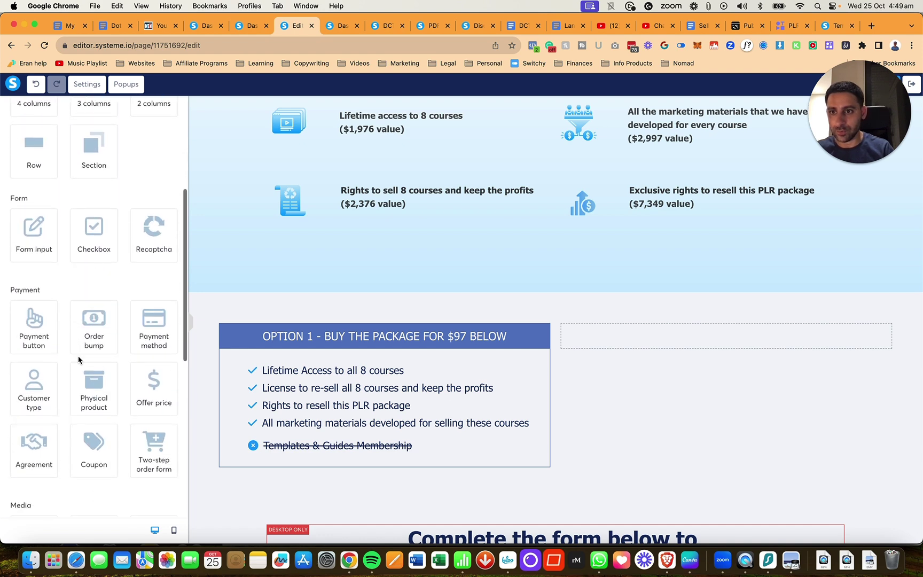
scroll(79, 360, "down", 7)
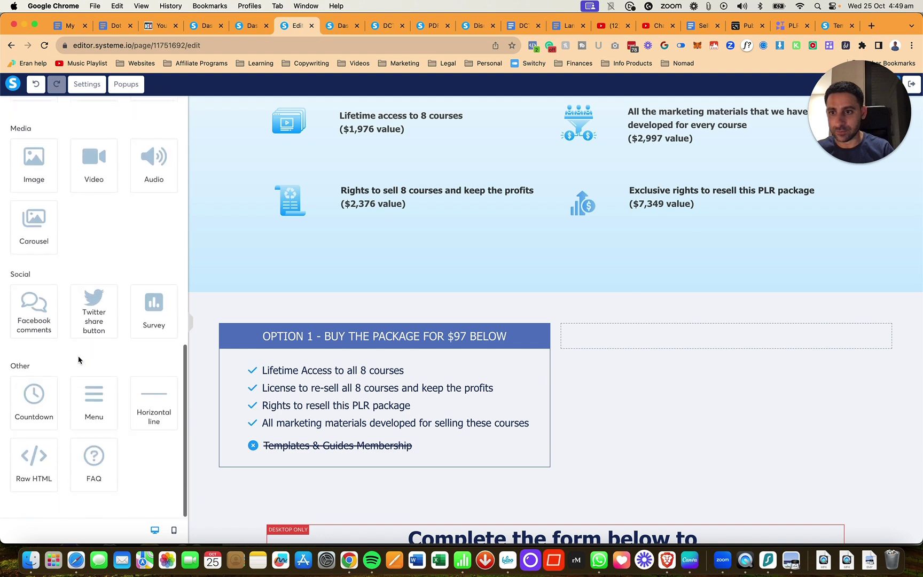
scroll(79, 360, "up", 10)
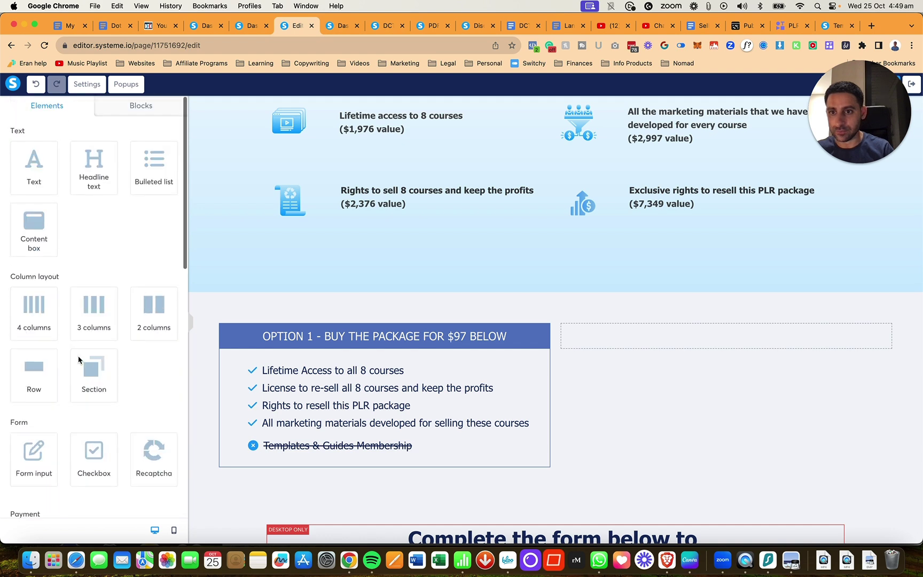
Search the saved blocks for "button" and place the "zoom button (template)" block below the struck-through bullet in the Option 1 box
left_click(155, 110)
left_click(44, 150)
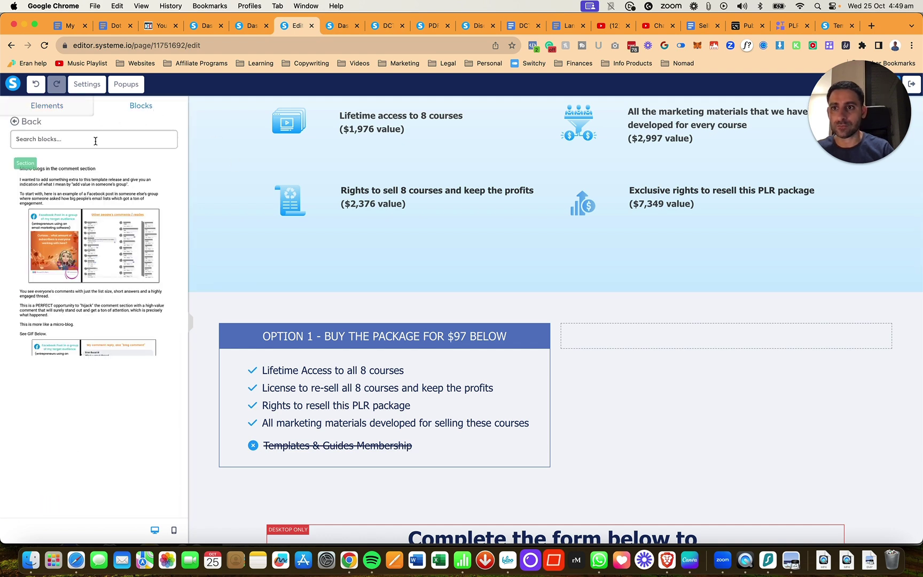
type("button")
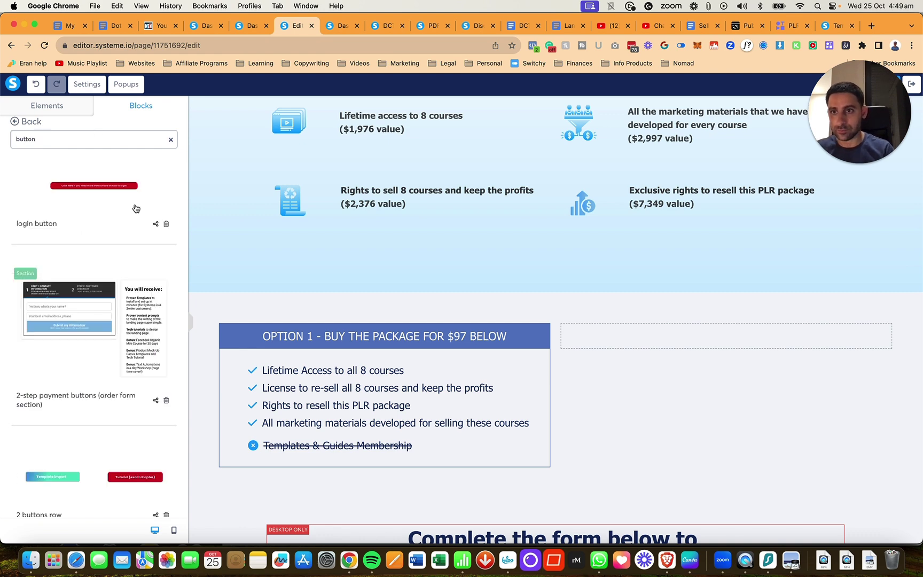
scroll(114, 191, "down", 15)
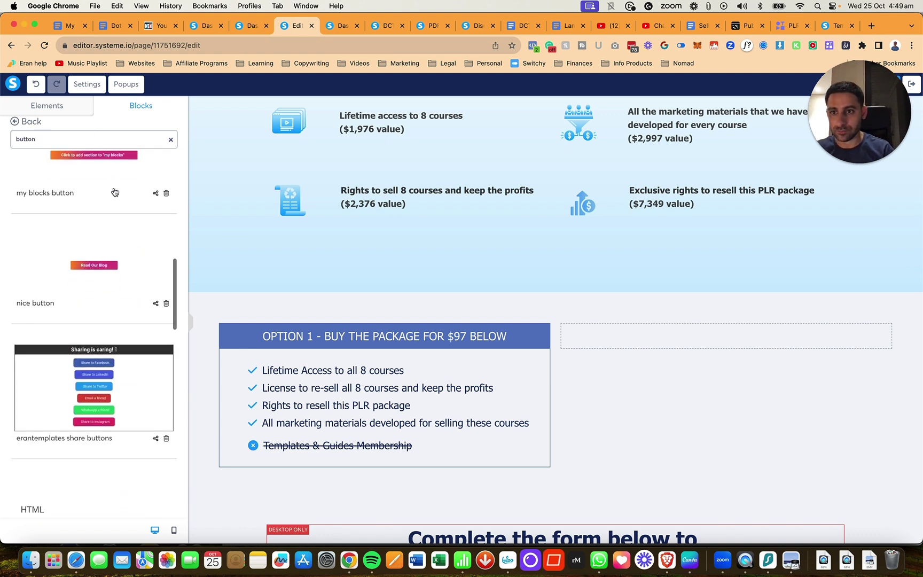
scroll(114, 198, "down", 5)
left_click_drag(94, 269, 406, 453)
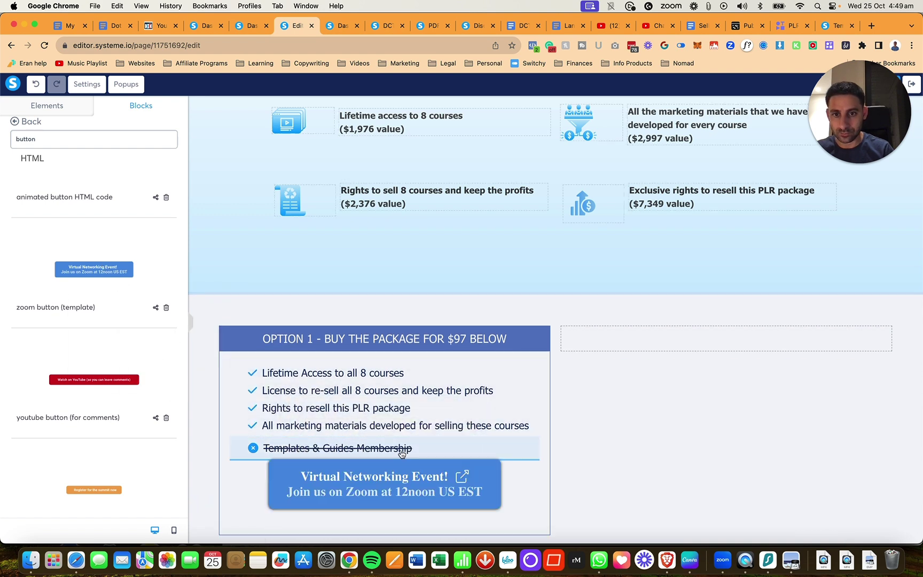
Change the text of the zoom template button in the Option 1 box to "Get this offer"
scroll(427, 451, "down", 2)
left_click(389, 436)
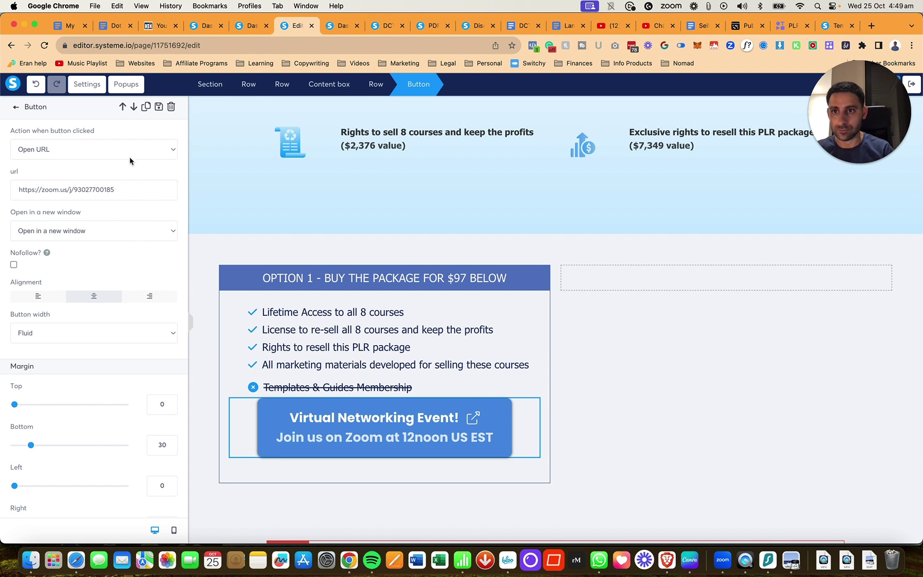
scroll(140, 372, "down", 7)
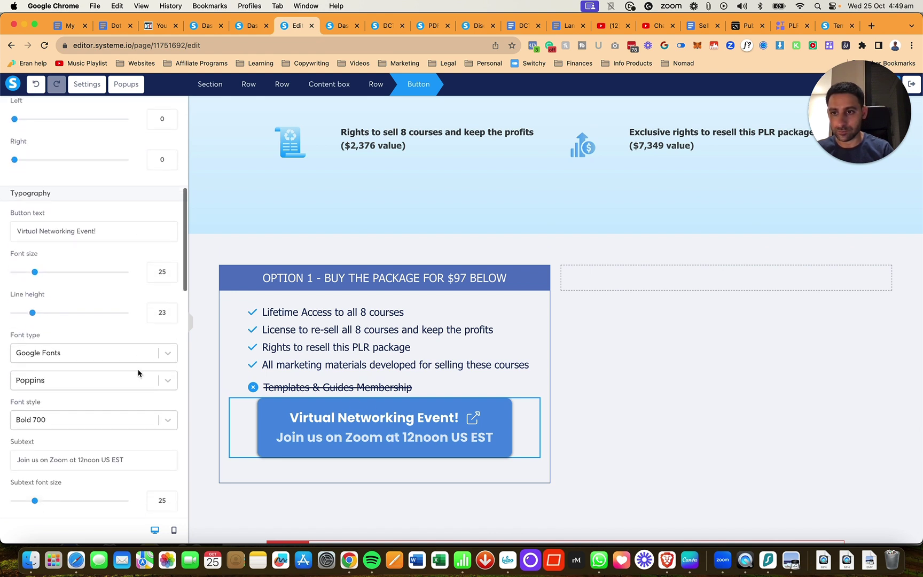
scroll(140, 373, "up", 1)
triple_click(117, 286)
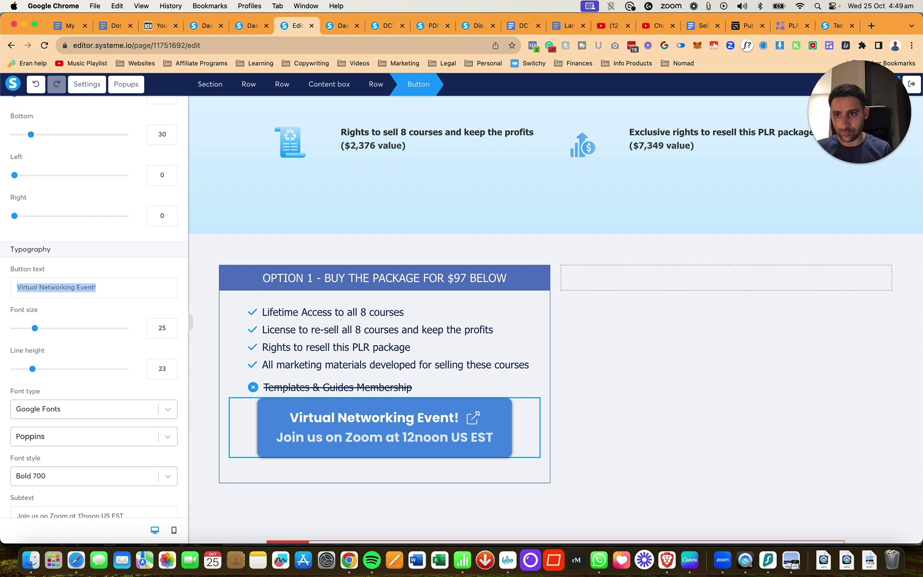
type("GEt t")
key("BackSpace")
key("BackSpace")
key("BackSpace")
key("BackSpace")
key("BackSpace")
type("Get the")
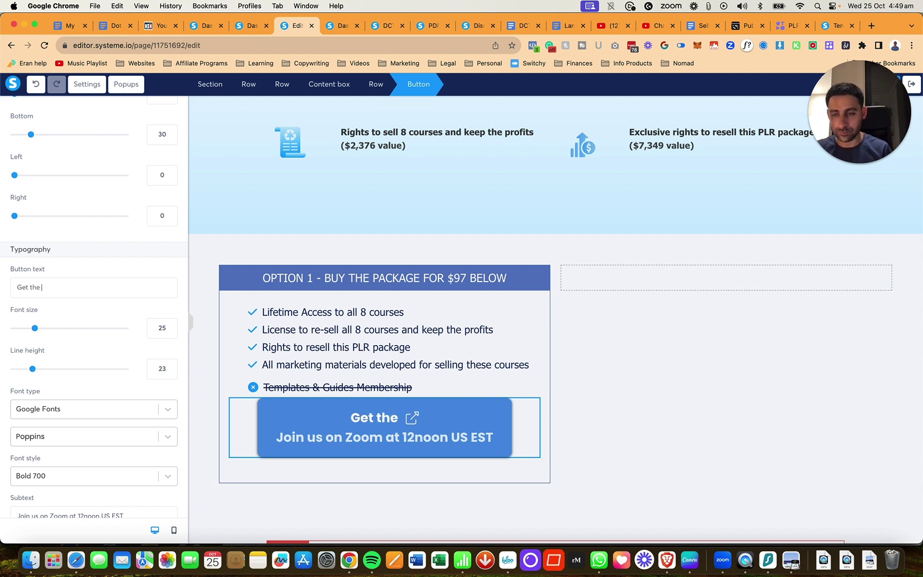
type(" deal")
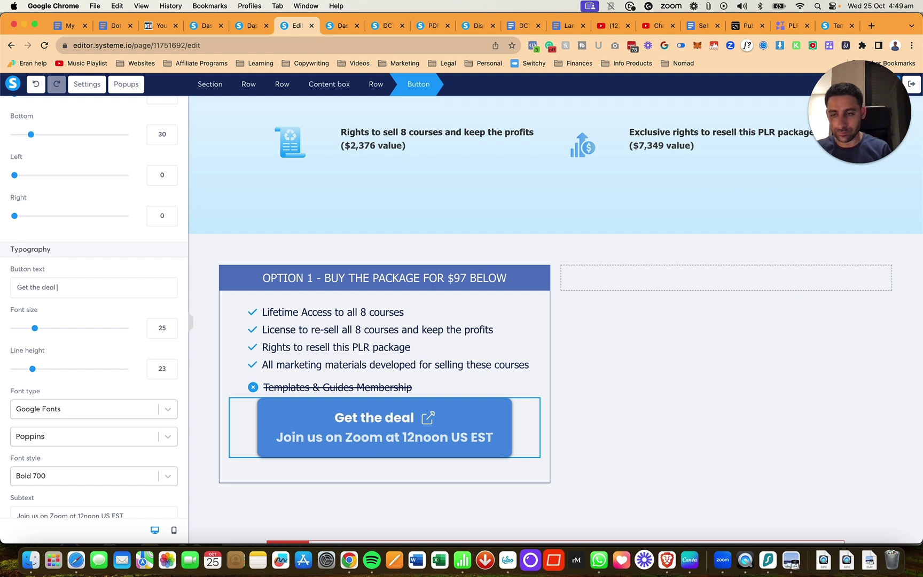
key("super+a")
type("Get this ")
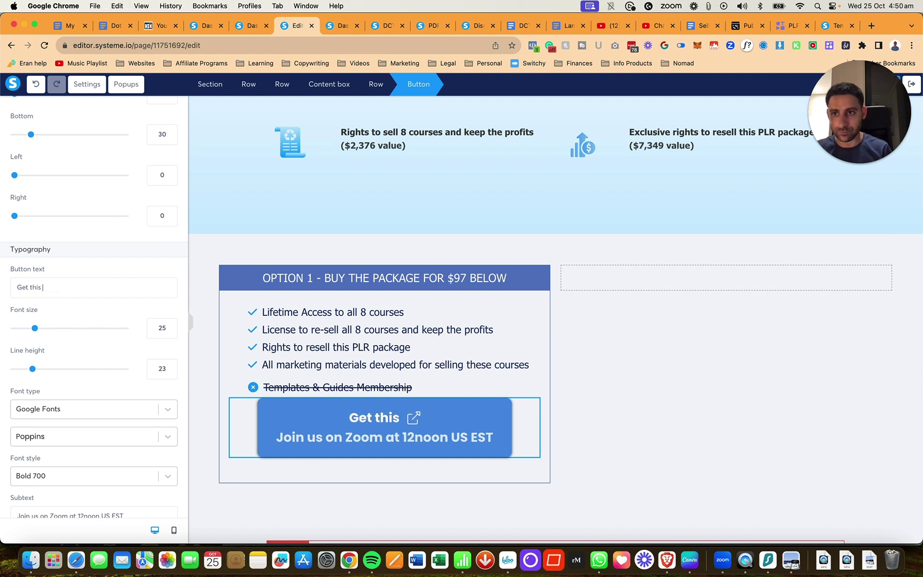
type("offer!")
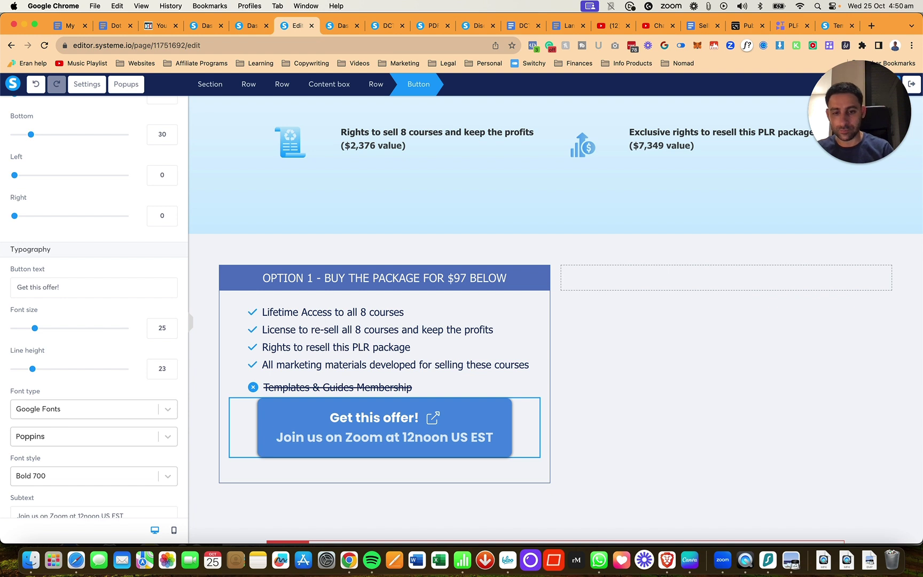
key("BackSpace")
Clear the subtext of the "Get this offer" button and remove the icon after its text
scroll(137, 352, "down", 3)
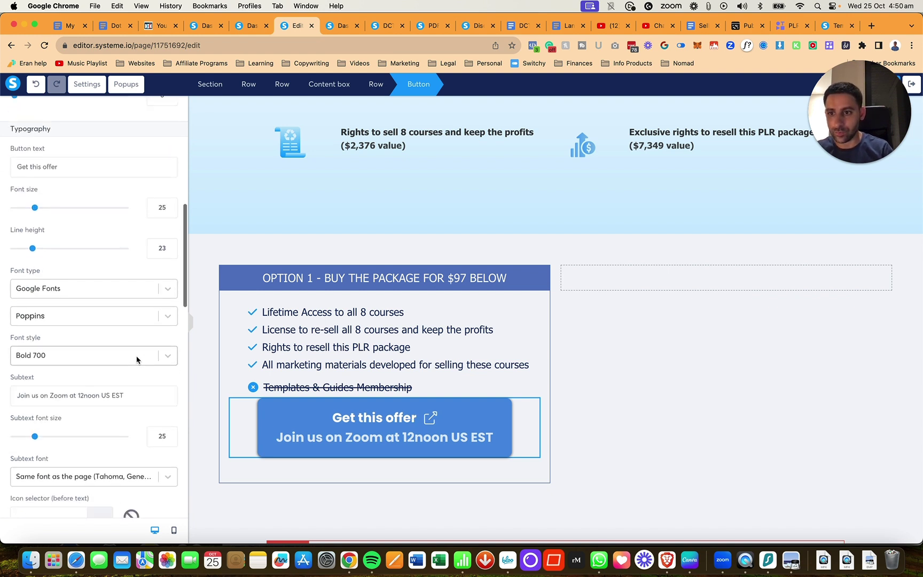
triple_click(120, 396)
key("BackSpace")
scroll(118, 400, "down", 1)
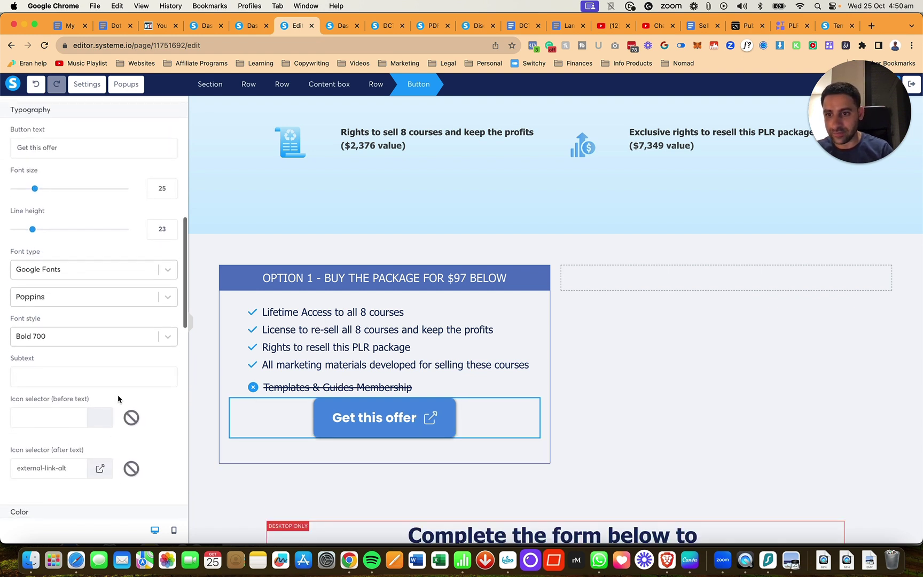
left_click(131, 467)
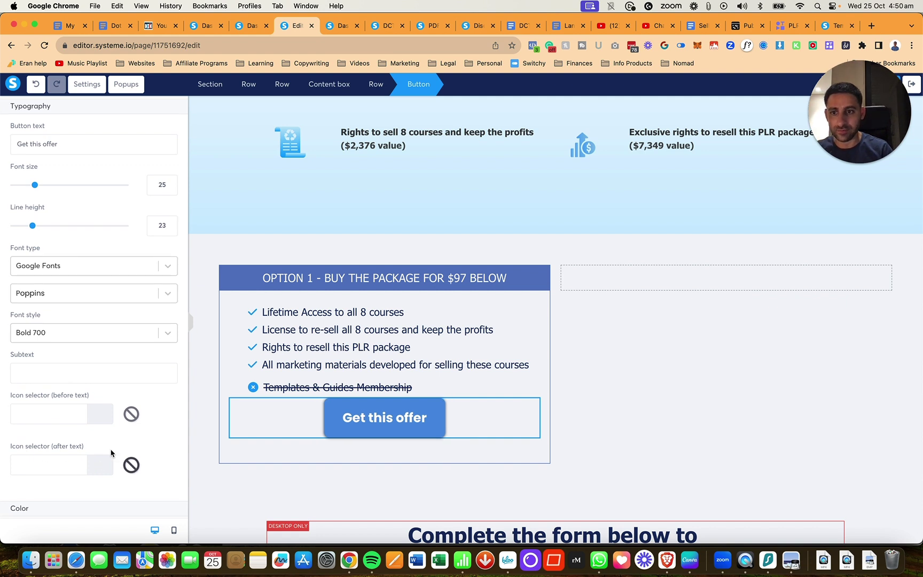
Search the icons for "check" and add the check-circle icon before the "Get this offer" button text
left_click(54, 419)
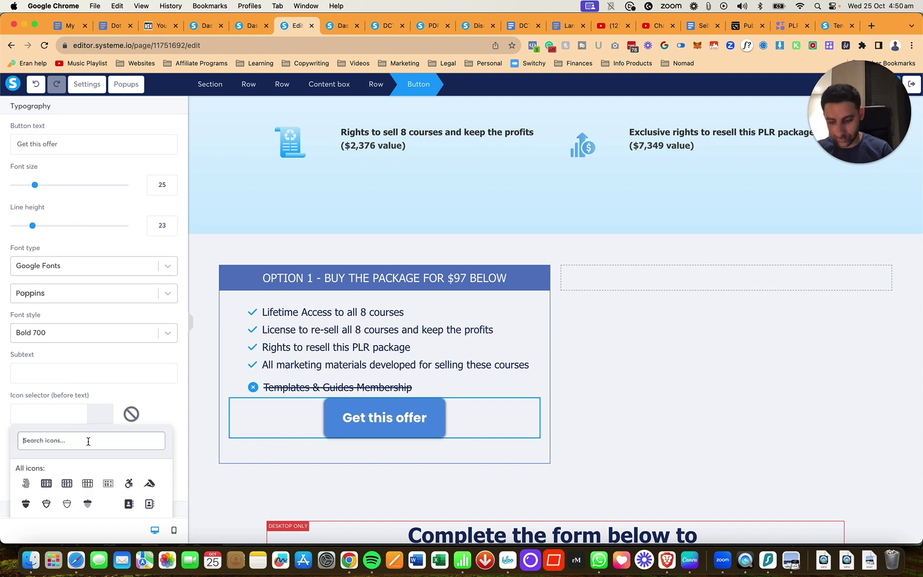
type("check")
scroll(104, 455, "down", 2)
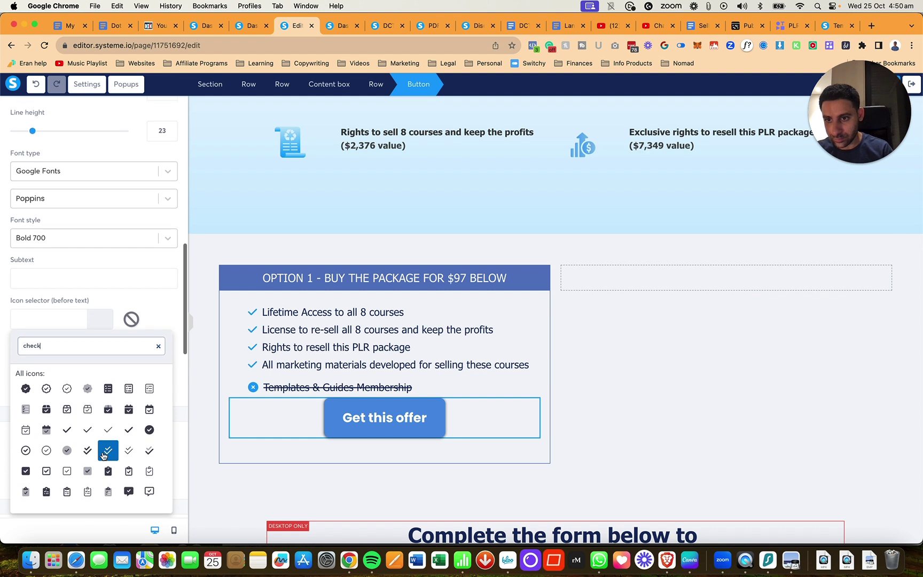
left_click(143, 430)
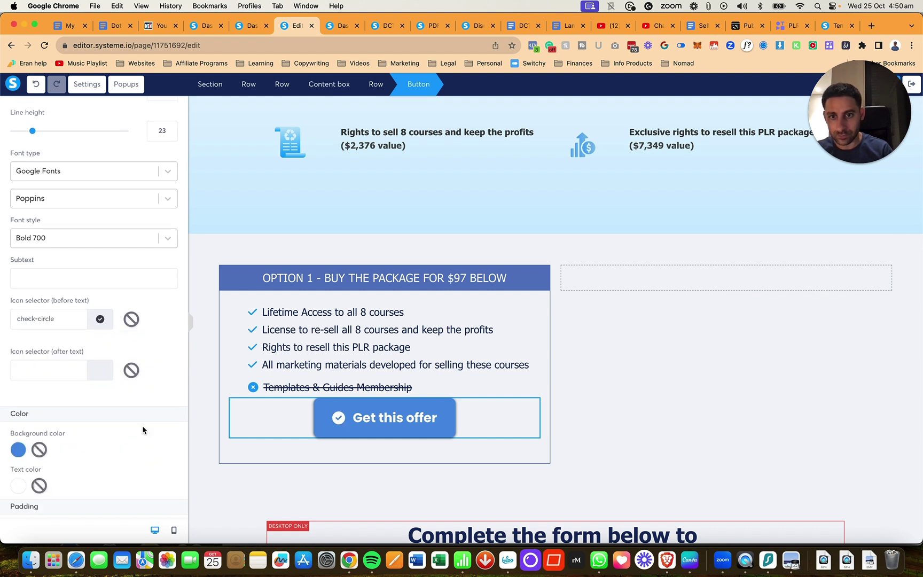
Reduce the "Get this offer" button's font size to 20 and its line height to 20
scroll(138, 437, "up", 5)
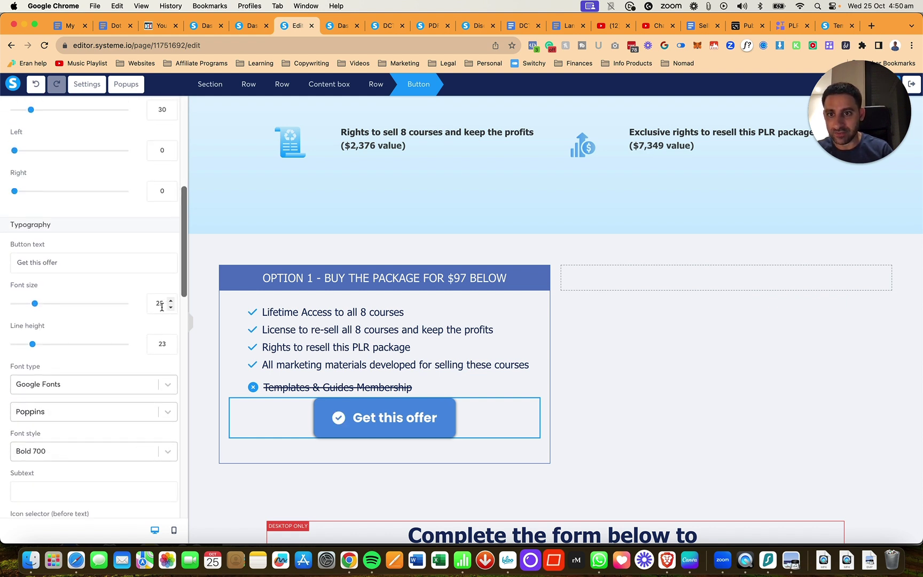
left_click(171, 308)
left_click(170, 307)
left_click(170, 308)
left_click(170, 308)
left_click(171, 308)
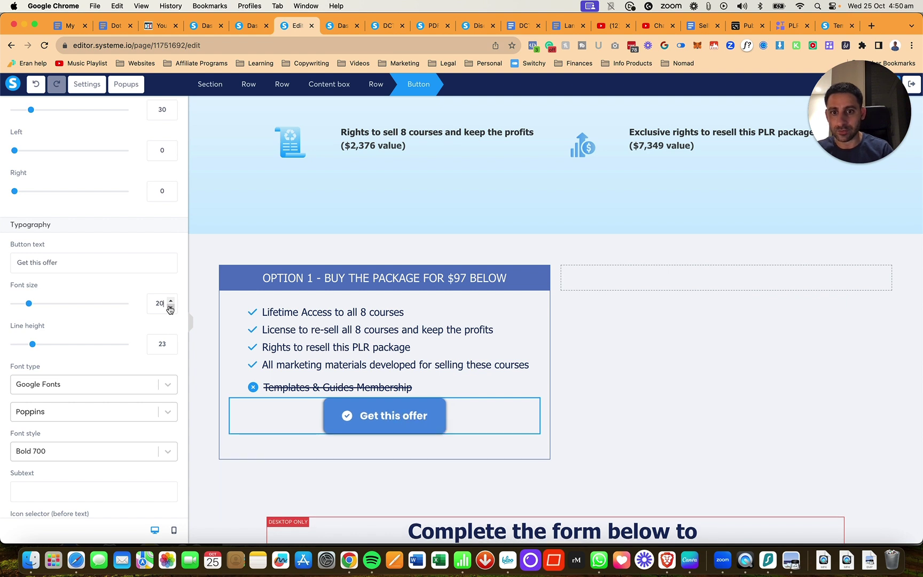
left_click(171, 348)
left_click(170, 348)
left_click(170, 348)
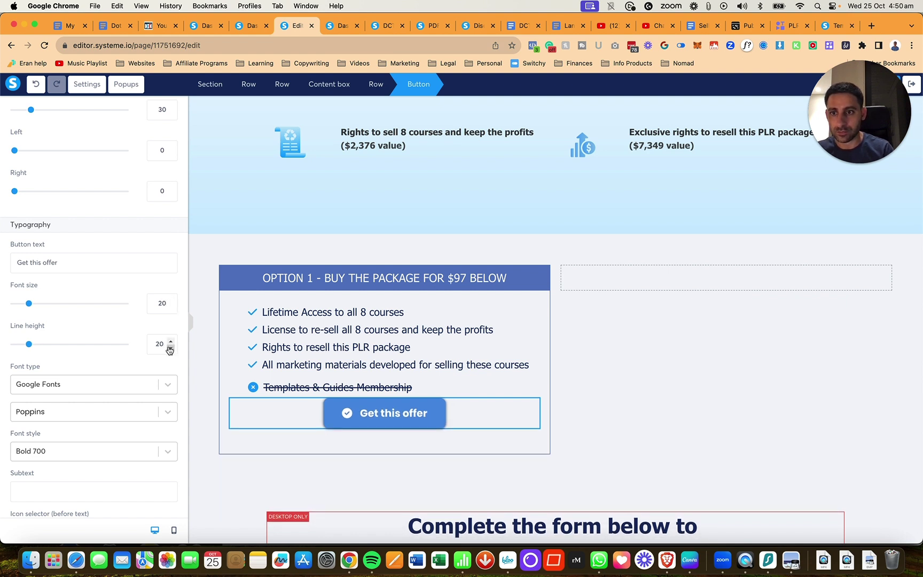
left_click(644, 399)
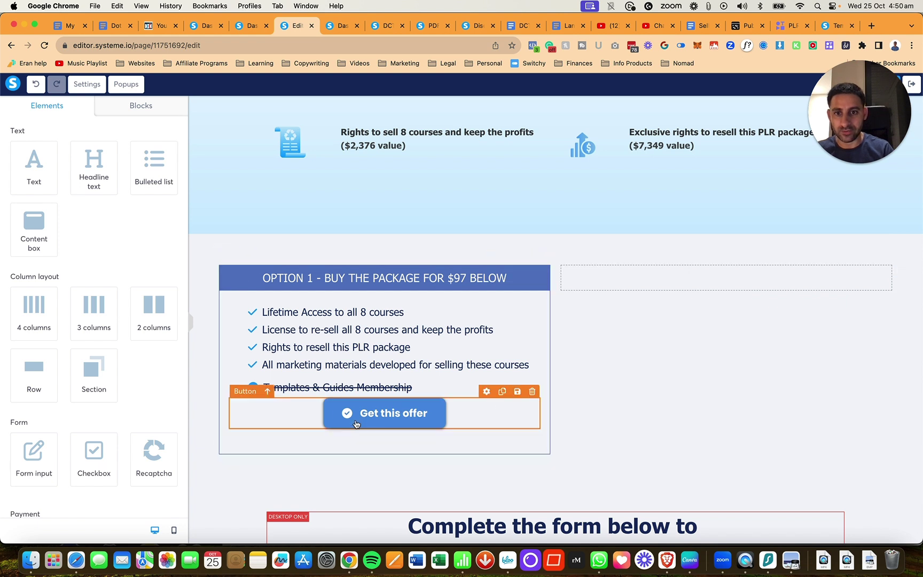
Add an empty line after the struck-through "Templates & Guides Membership" bullet to space it from the button
triple_click(456, 388)
left_click(456, 389)
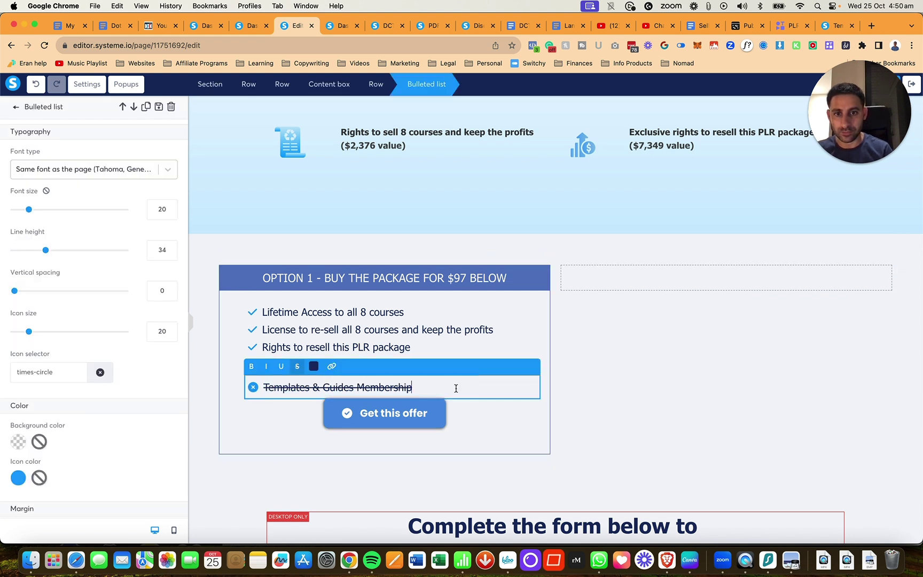
key("Return")
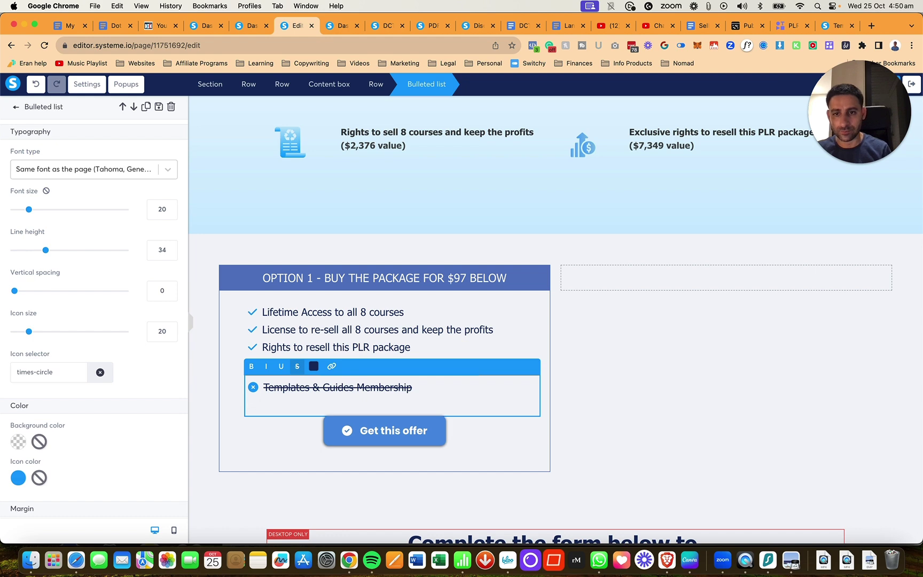
left_click(645, 390)
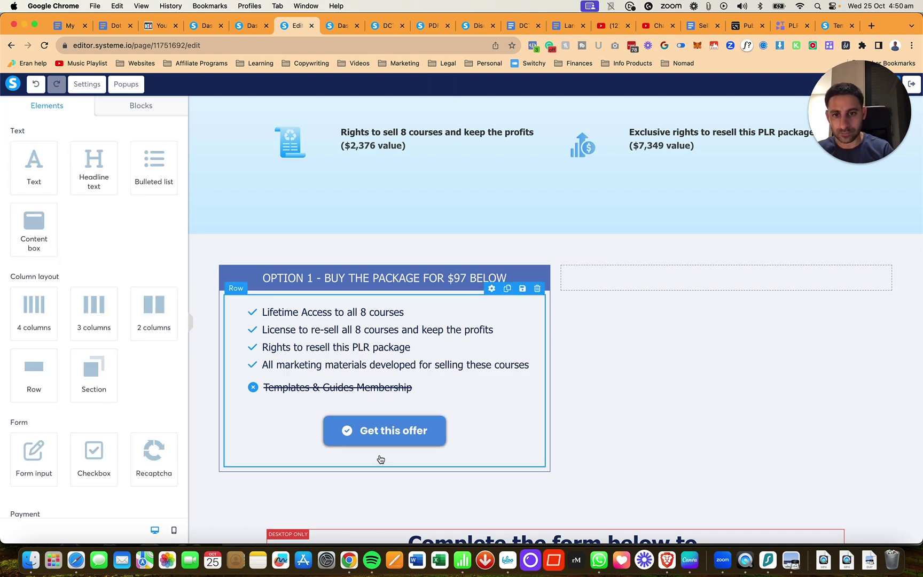
Set the bottom margin of the "Get this offer" button to 0
left_click(383, 438)
scroll(158, 411, "down", 5)
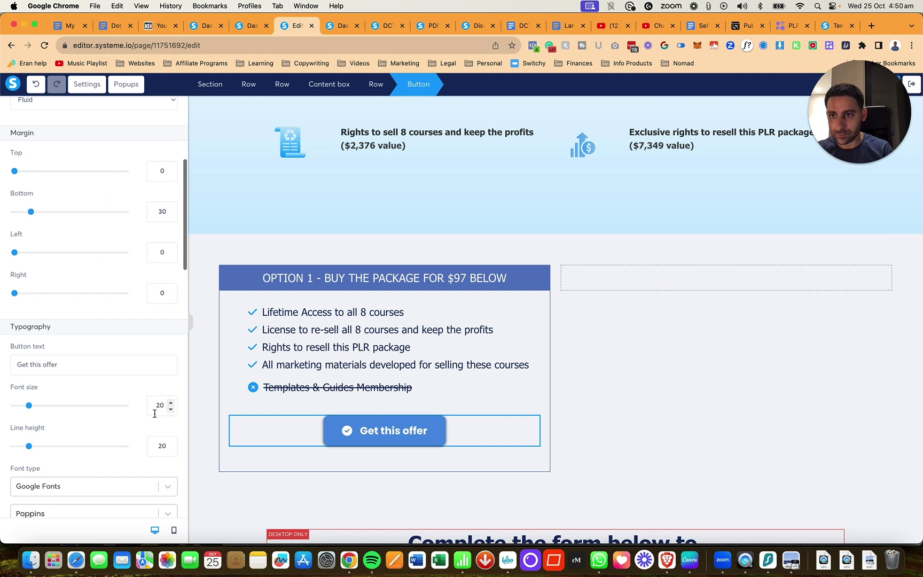
scroll(158, 411, "up", 4)
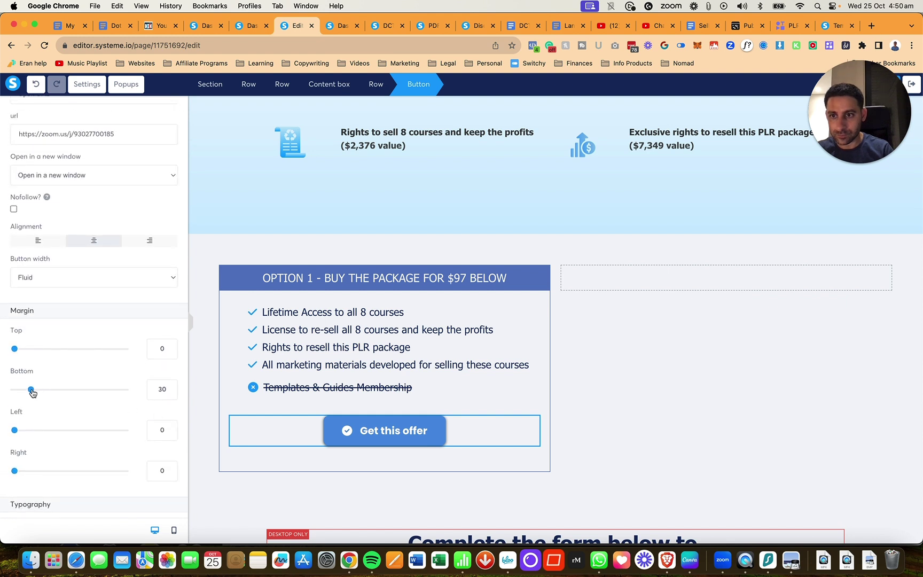
left_click_drag(31, 389, 8, 392)
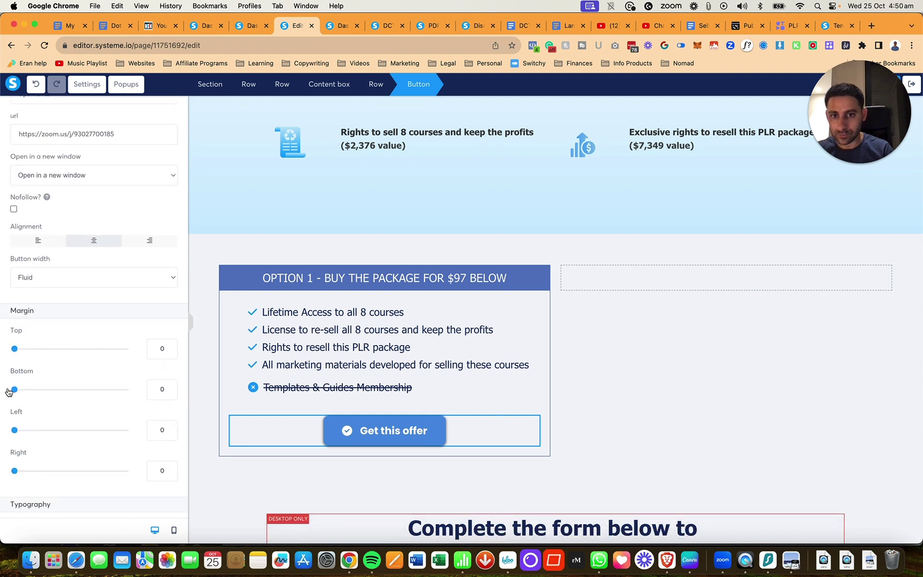
left_click(657, 372)
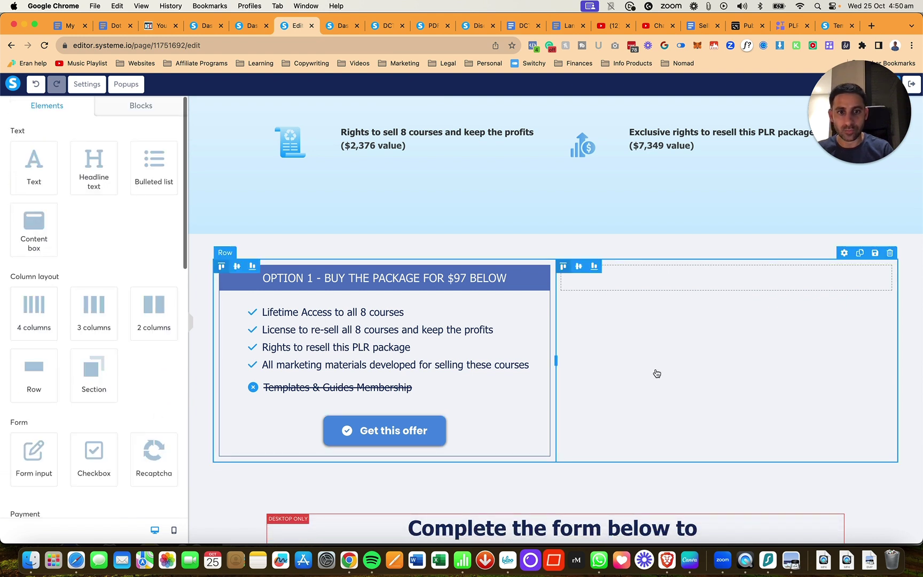
Duplicate the Option 1 content box and move the copy into the empty second column of the row
left_click(235, 281)
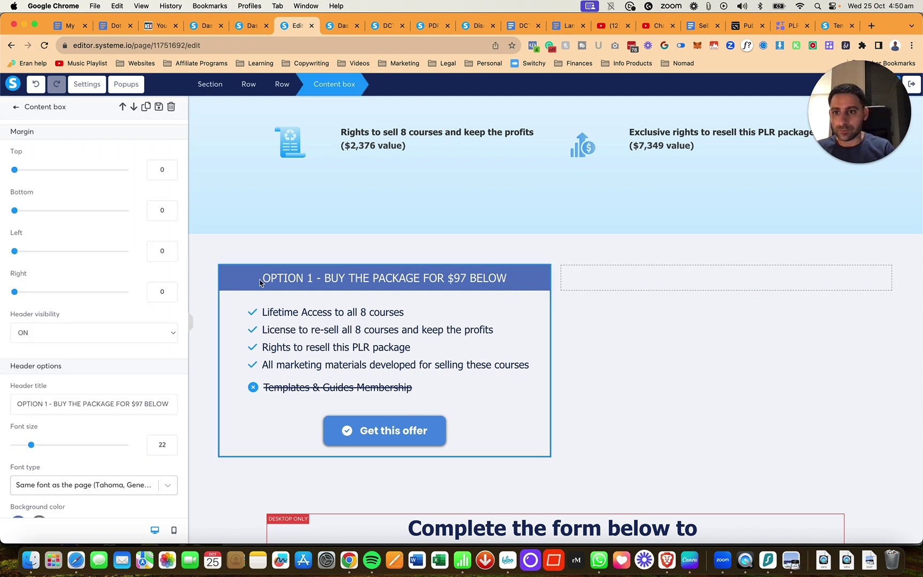
left_click(695, 360)
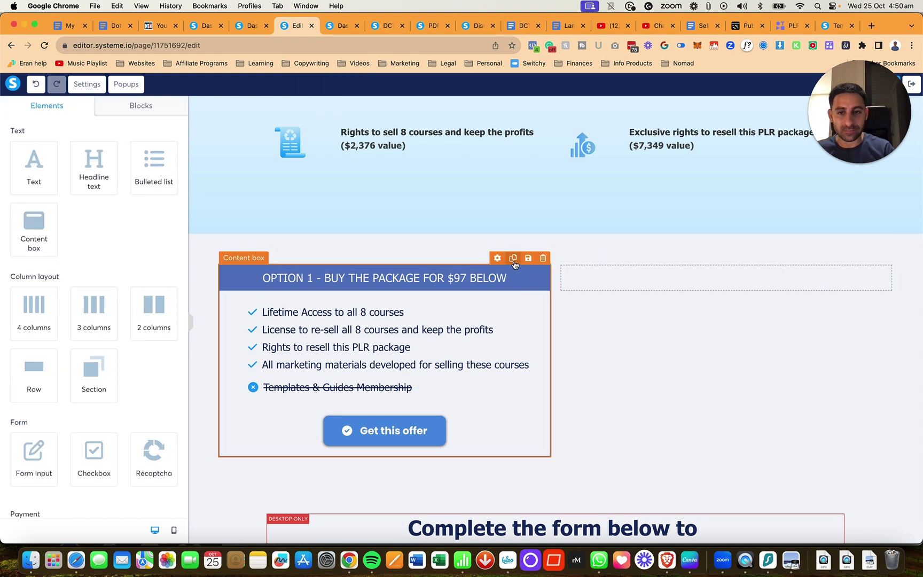
left_click(513, 259)
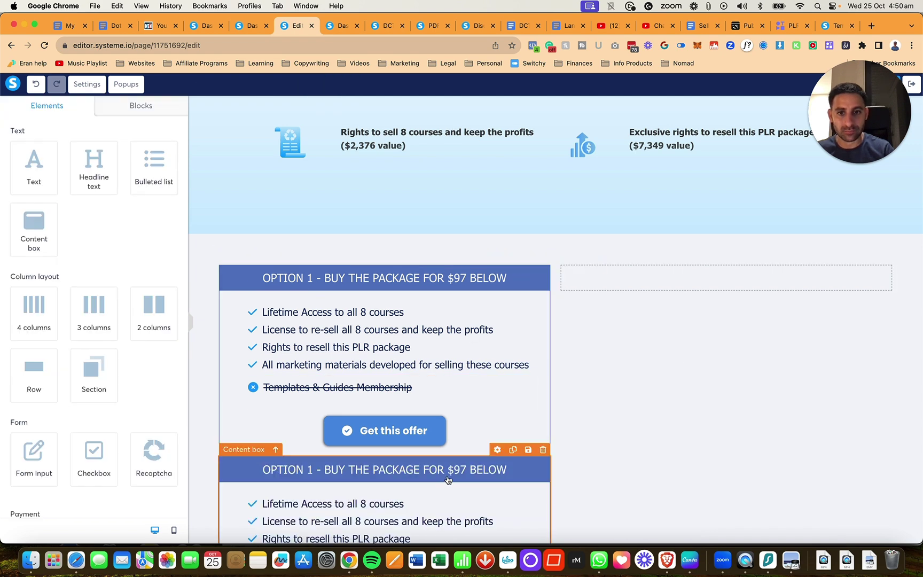
left_click_drag(449, 471, 691, 283)
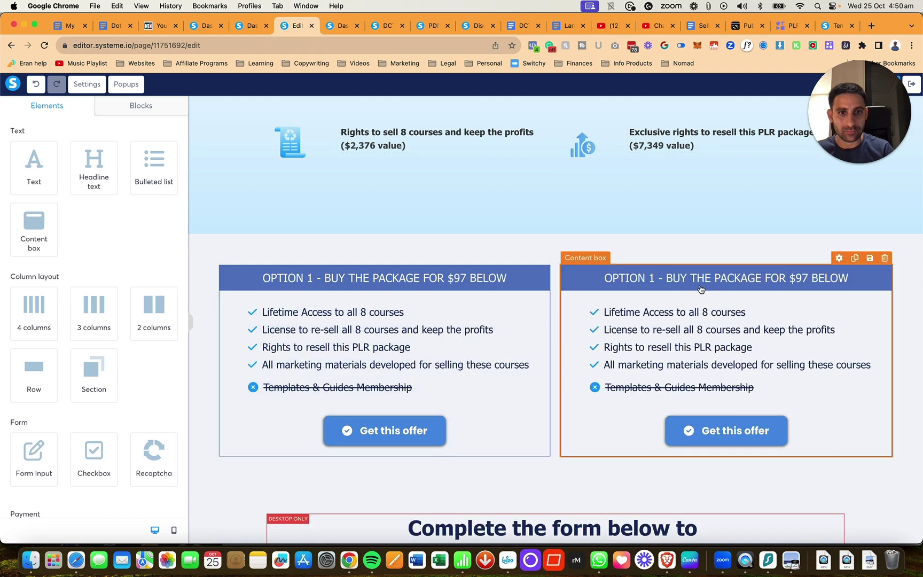
Retitle the copied content box "OPTION 2 - GET THIS OFFER FOR $10 ONLY WHEN JOINING MY TEMPLATES & GUIDES MEMBERSHIP AT THE SAME TIME"
left_click(633, 282)
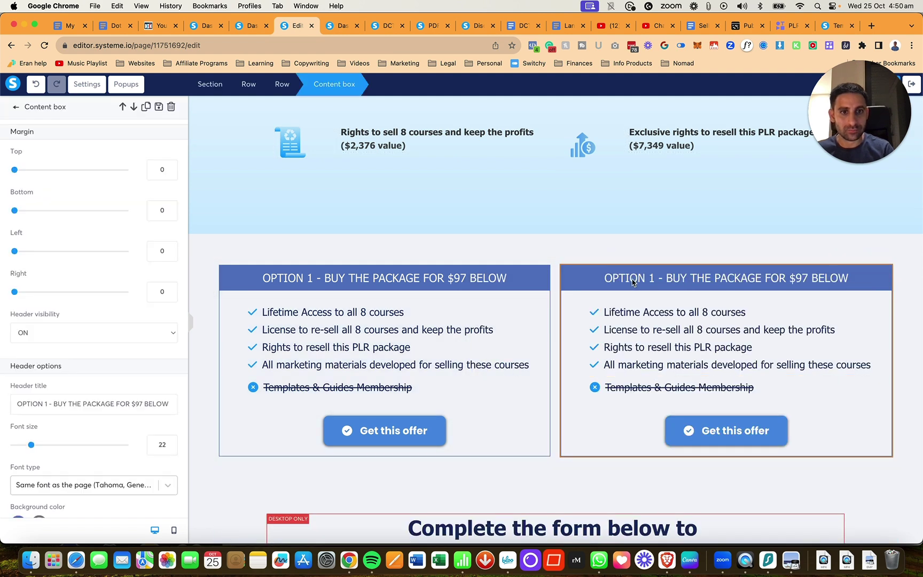
left_click(45, 404)
type("2")
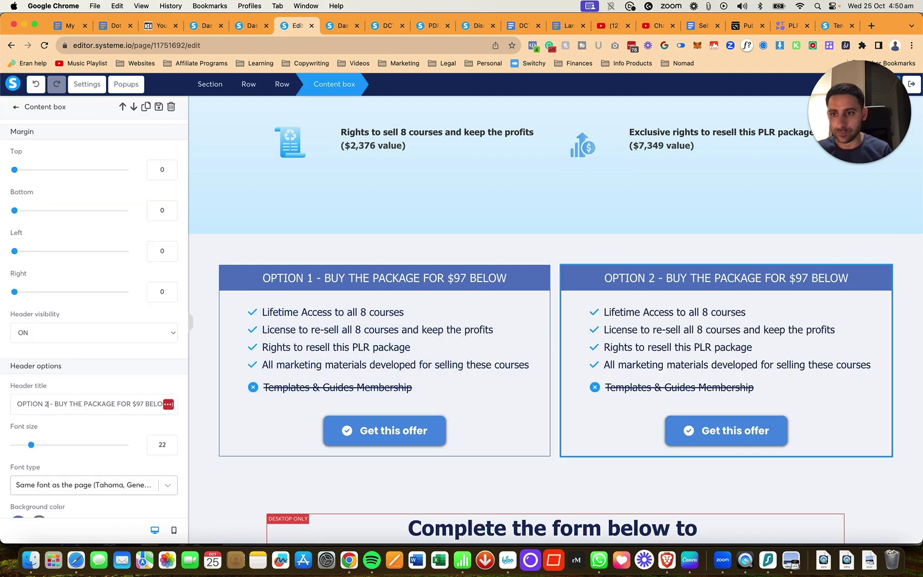
left_click_drag(54, 404, 163, 404)
type("get")
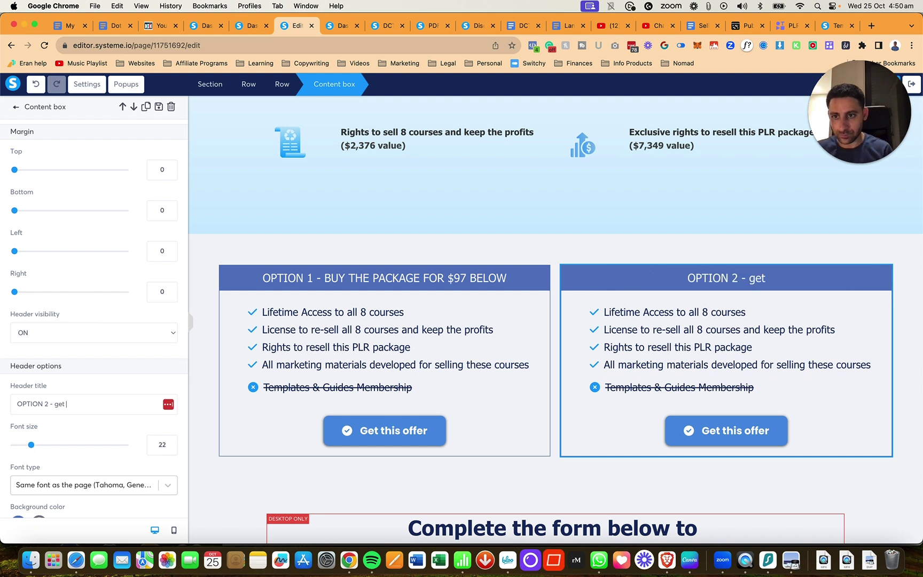
key("BackSpace")
key("BackSpace")
key("BackSpace")
type("GET THIS")
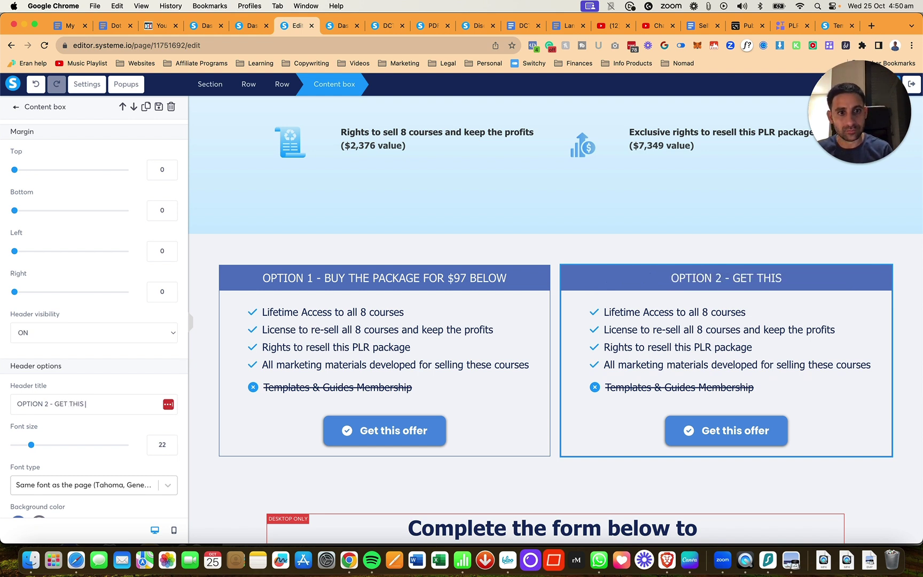
type(" OFFER")
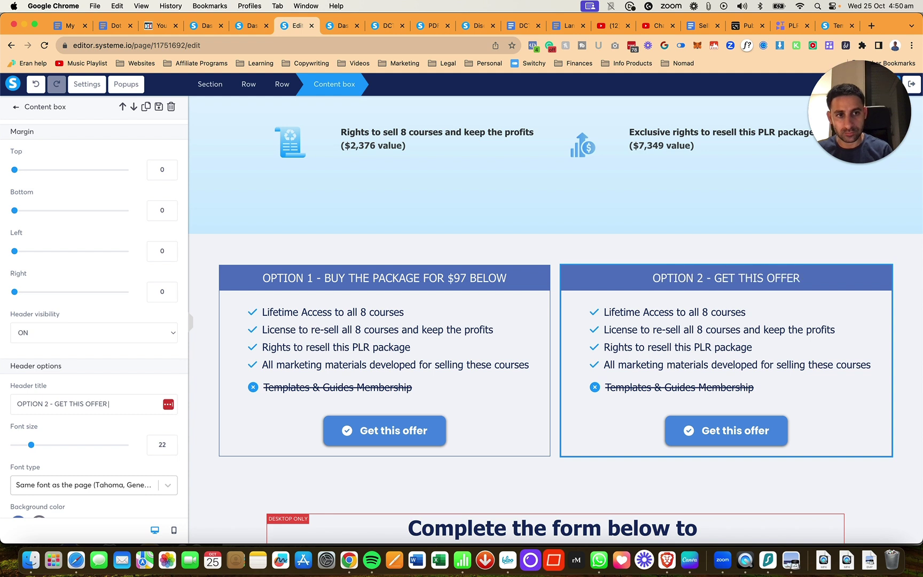
type(" FOR $10")
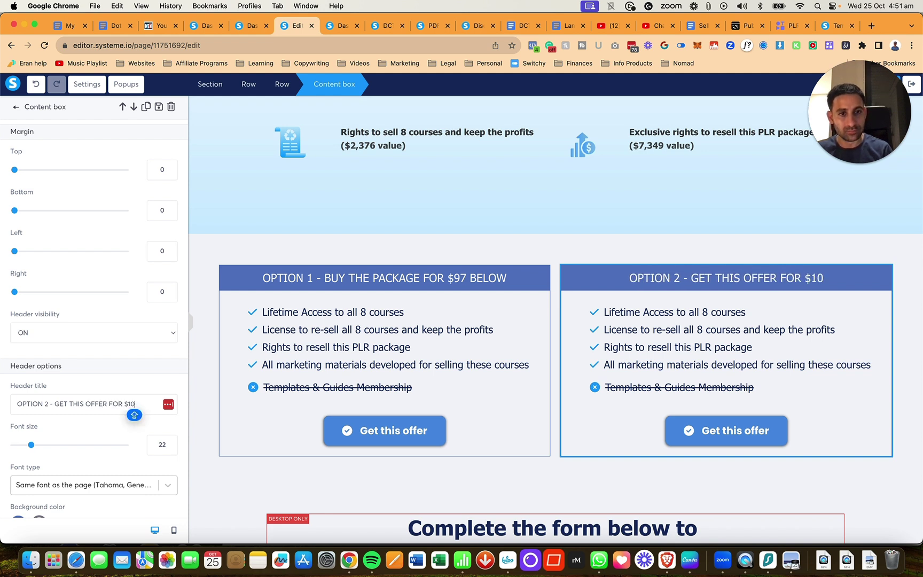
type(" WHEN")
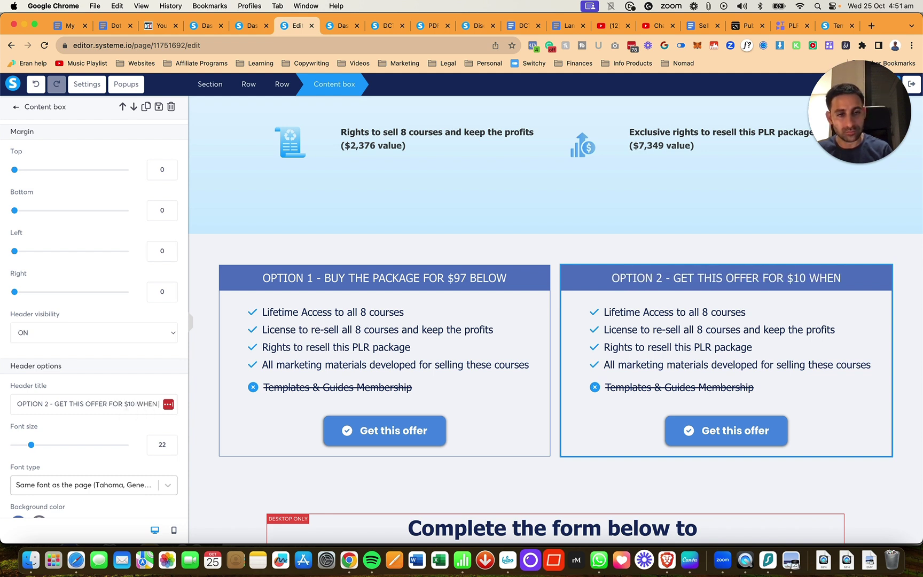
key("BackSpace")
key("BackSpace")
key("BackSpace")
key("BackSpace")
key("BackSpace")
type("ONLY")
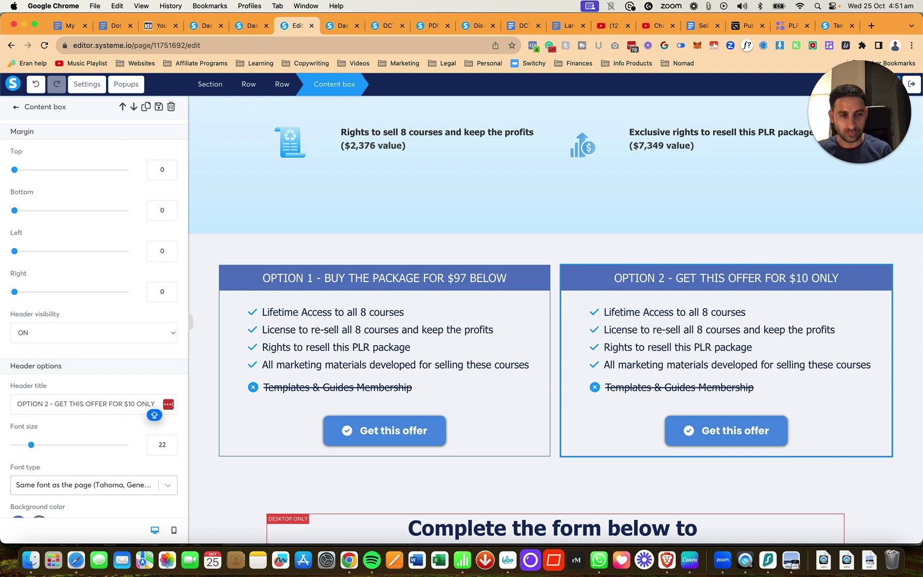
type("WHEN Y")
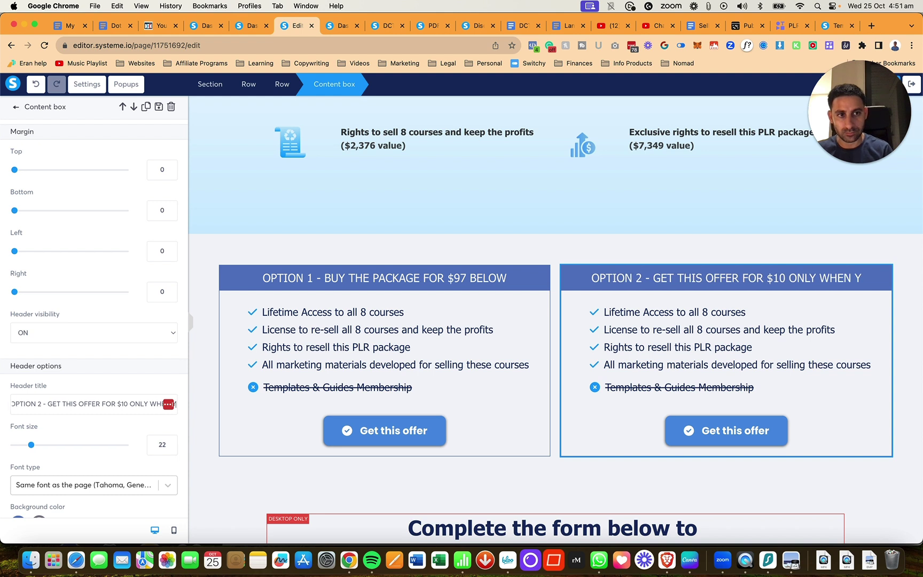
key("BackSpace")
type("JOINING MY")
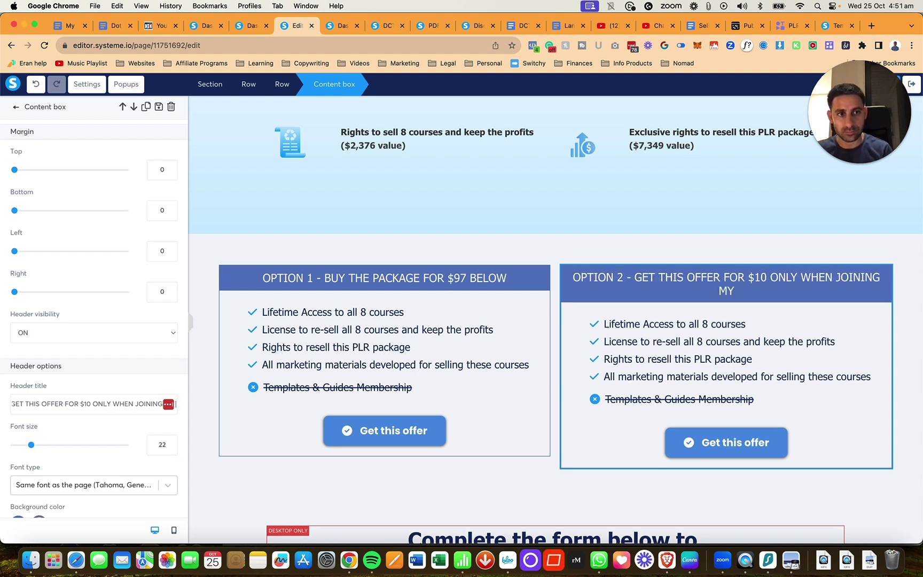
type(" TEMPLATES & G")
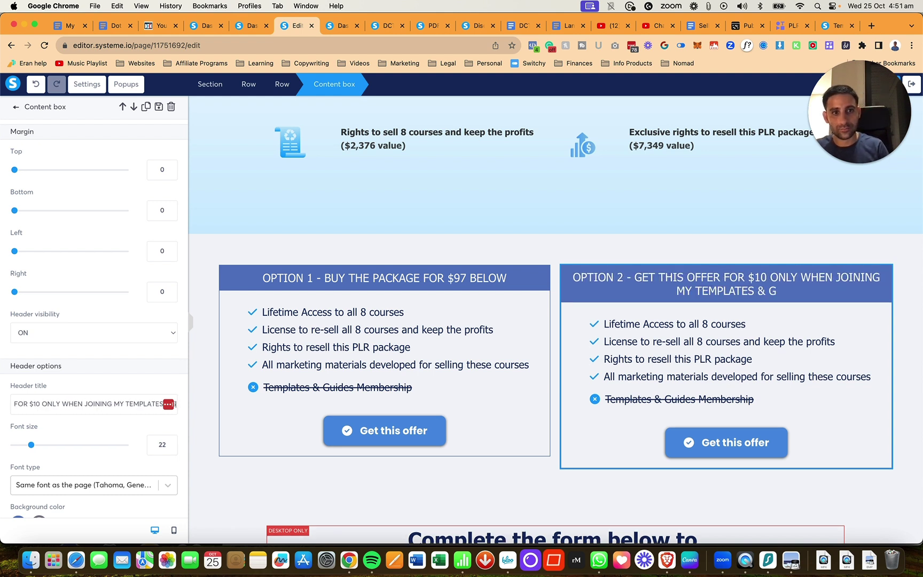
type("UIDES ME")
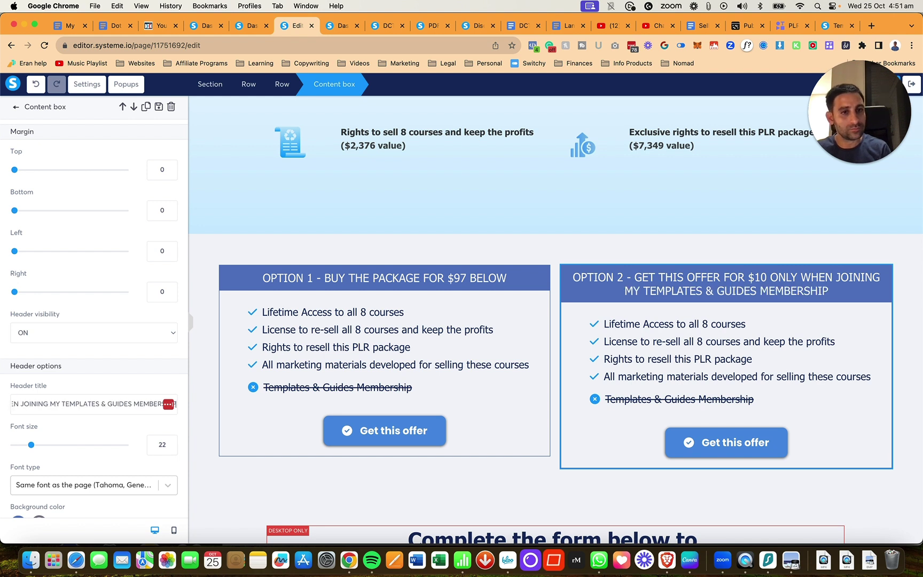
type("MBERSHIP AT THE SAME TIME")
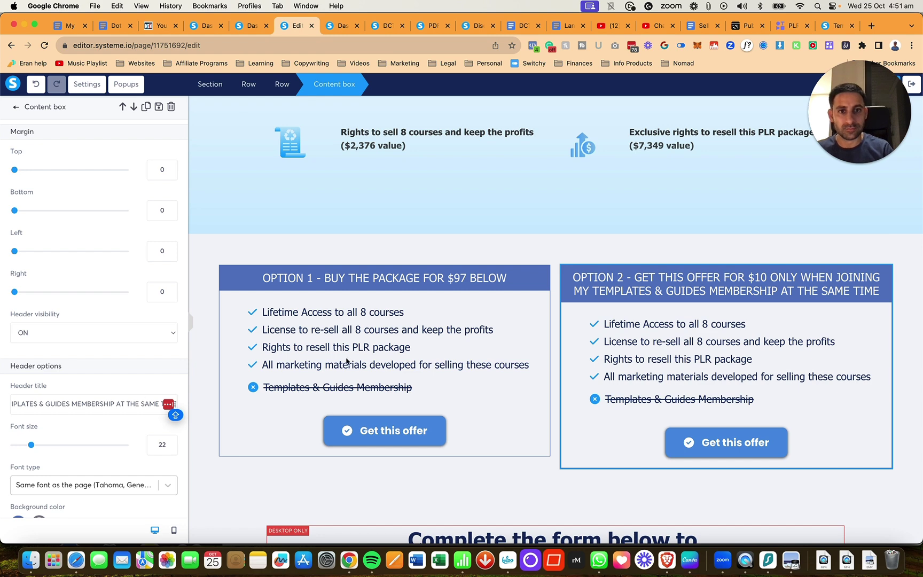
Add a "Templates & Guides Membership" bullet at the end of the Option 2 check-mark list
left_click(596, 391)
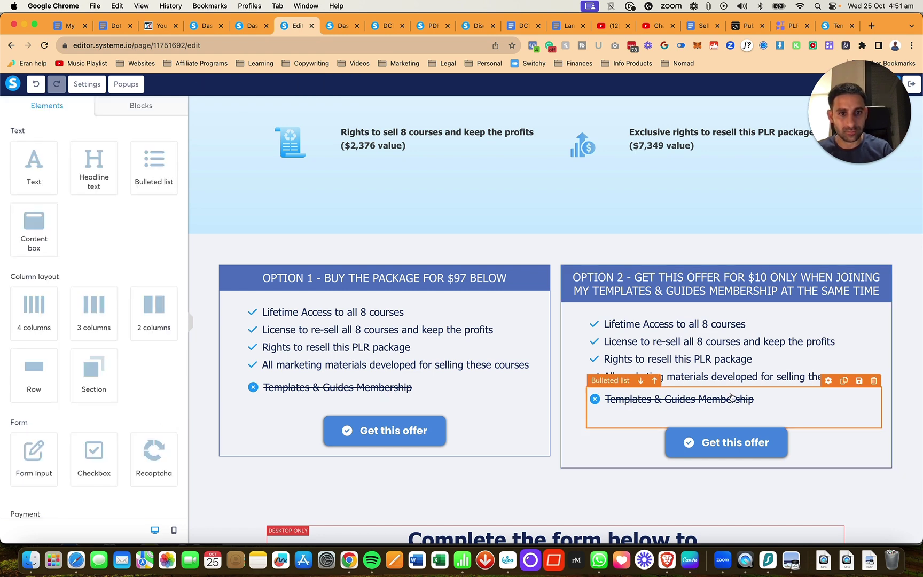
left_click(804, 376)
key("Return")
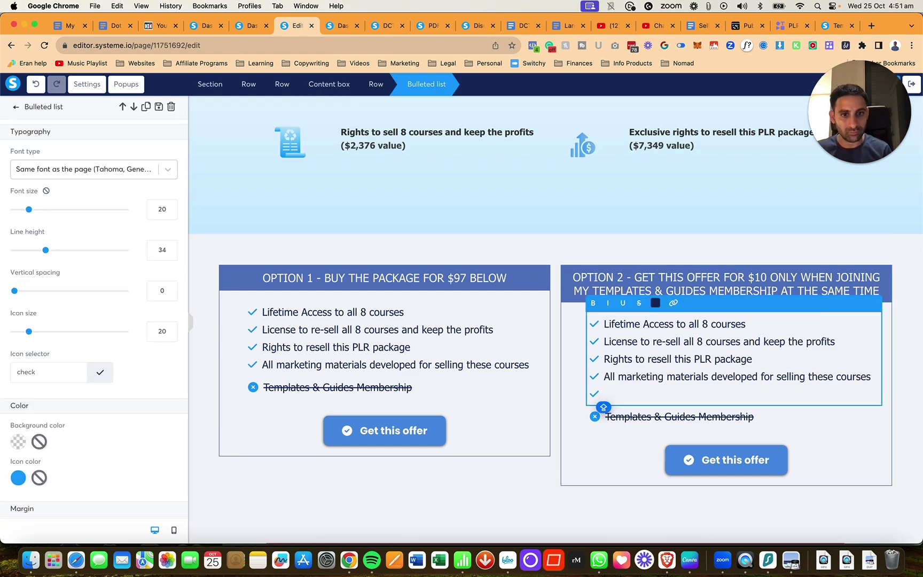
type("TEMPLATES")
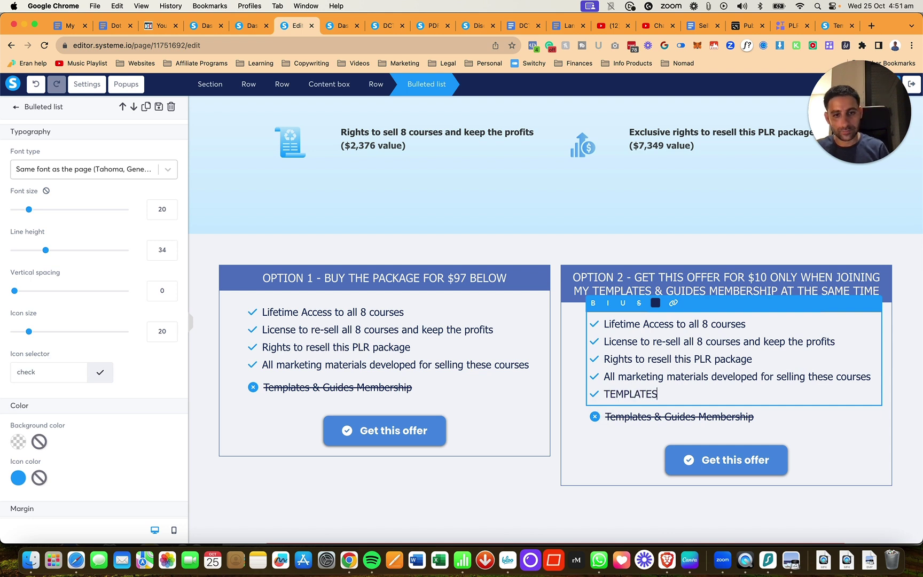
key("BackSpace")
key("BackSpace")
key("BackSpace")
key("BackSpace")
key("BackSpace")
key("BackSpace")
key("BackSpace")
key("BackSpace")
key("BackSpace")
type("Tem")
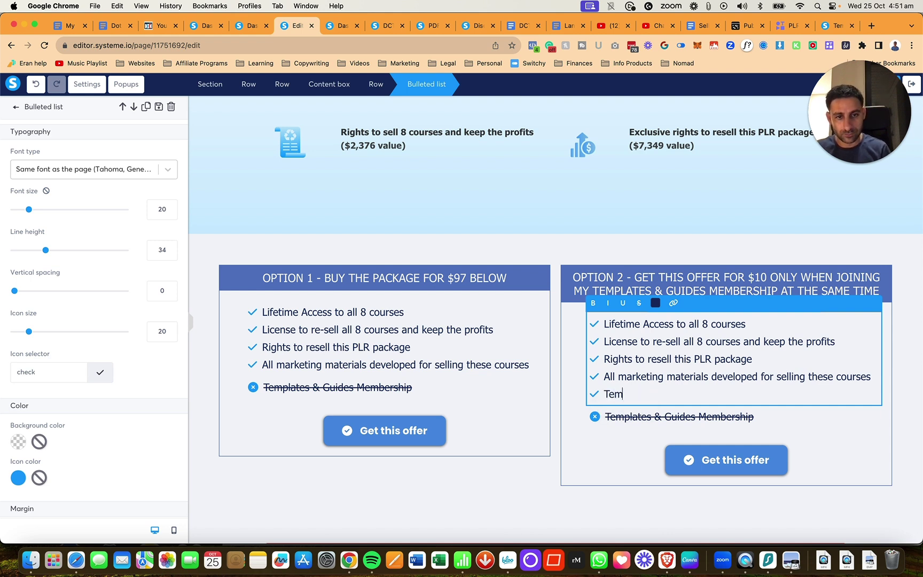
type("plates")
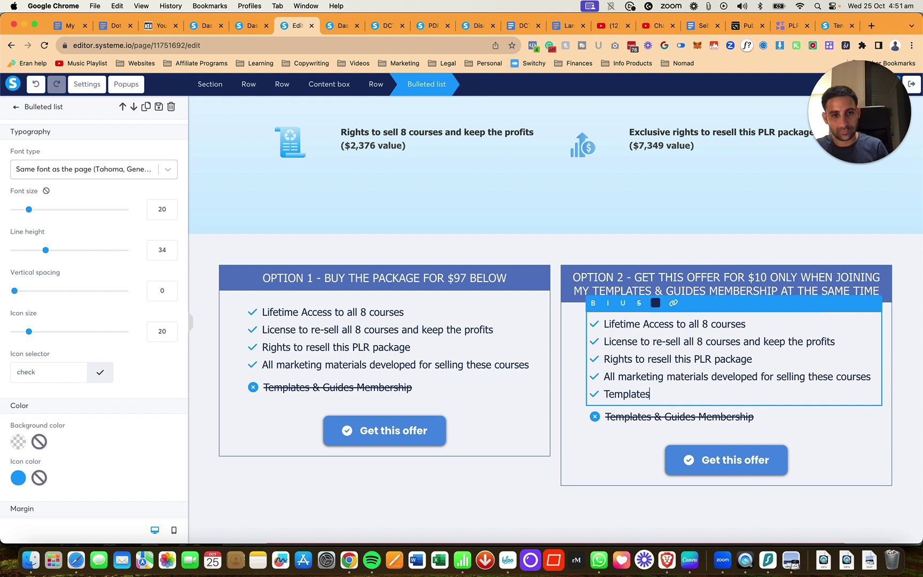
type(" & Guides Membership")
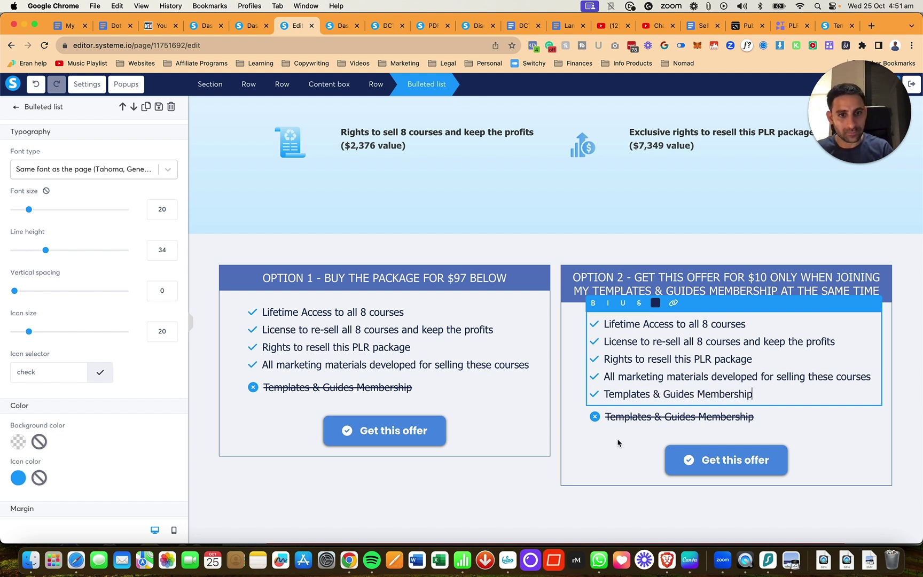
Delete the separate bulleted list with the struck-through "Templates & Guides Membership" line from the Option 2 box
left_click(618, 439)
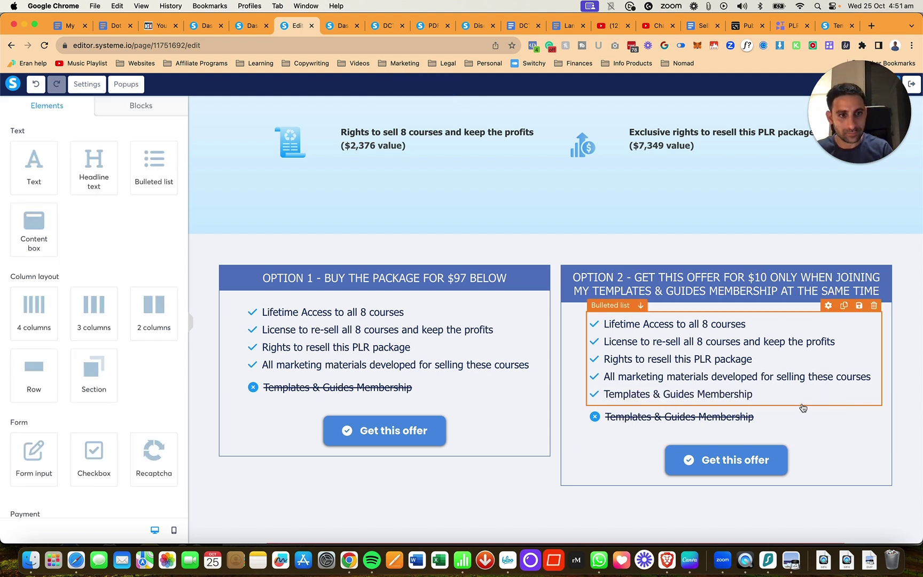
left_click(873, 398)
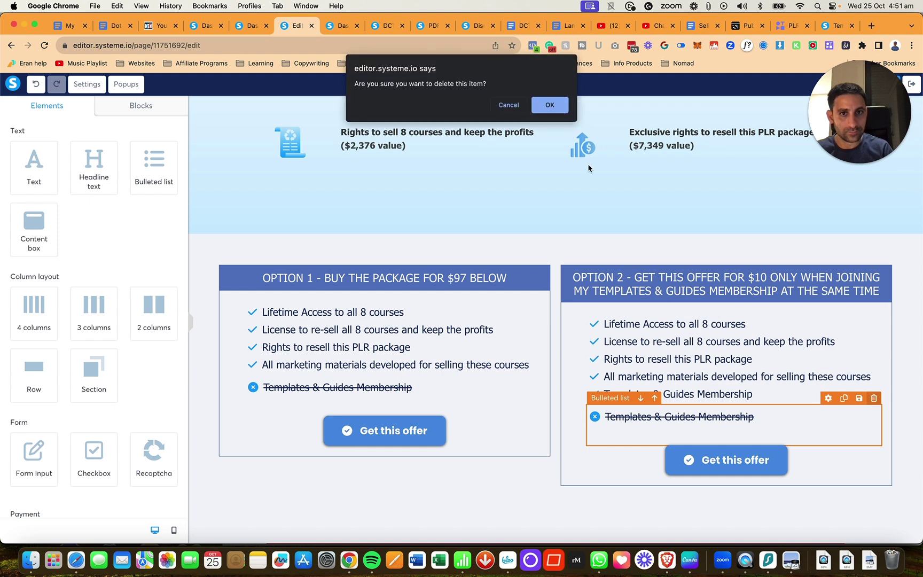
left_click(550, 106)
Add an empty line after the last Option 2 bullet and set the list's vertical spacing to 10
left_click(781, 393)
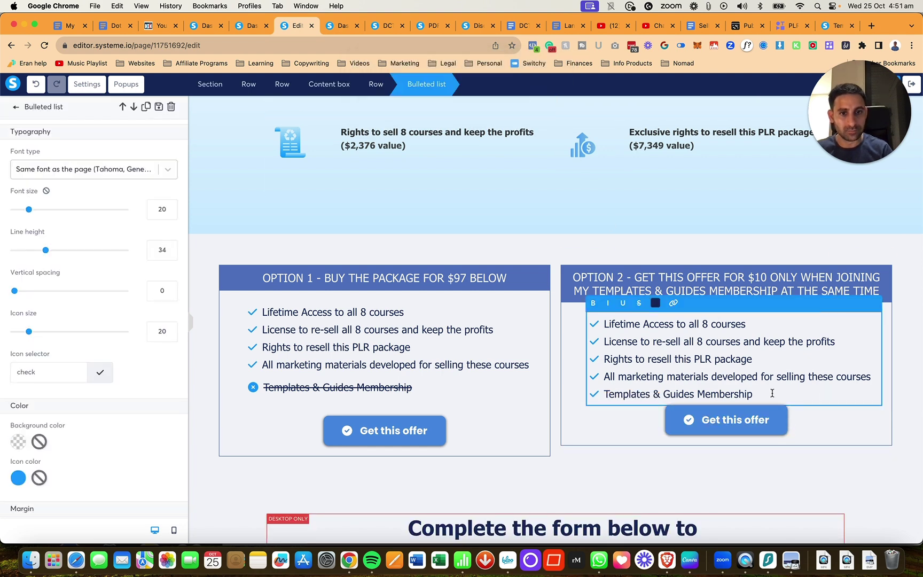
key("Return")
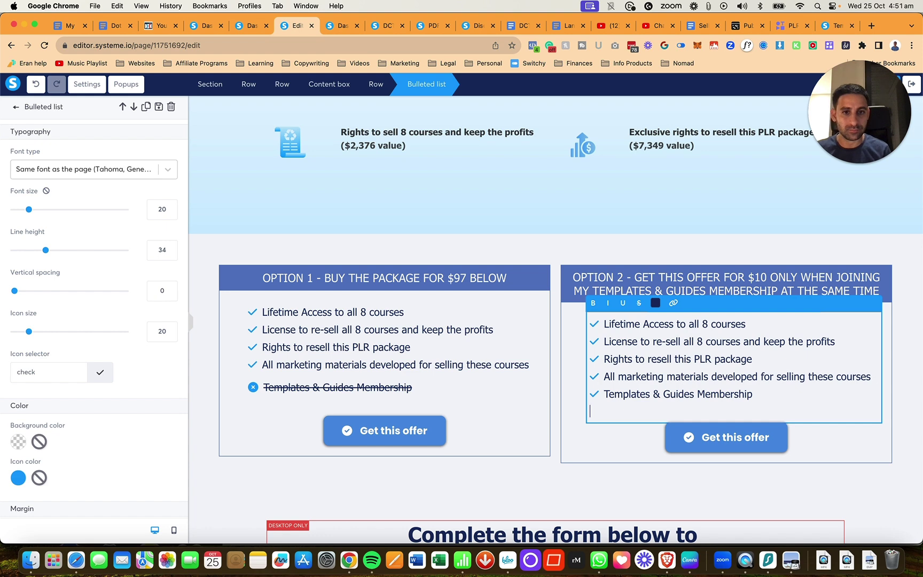
left_click(152, 291)
type("10")
left_click(704, 458)
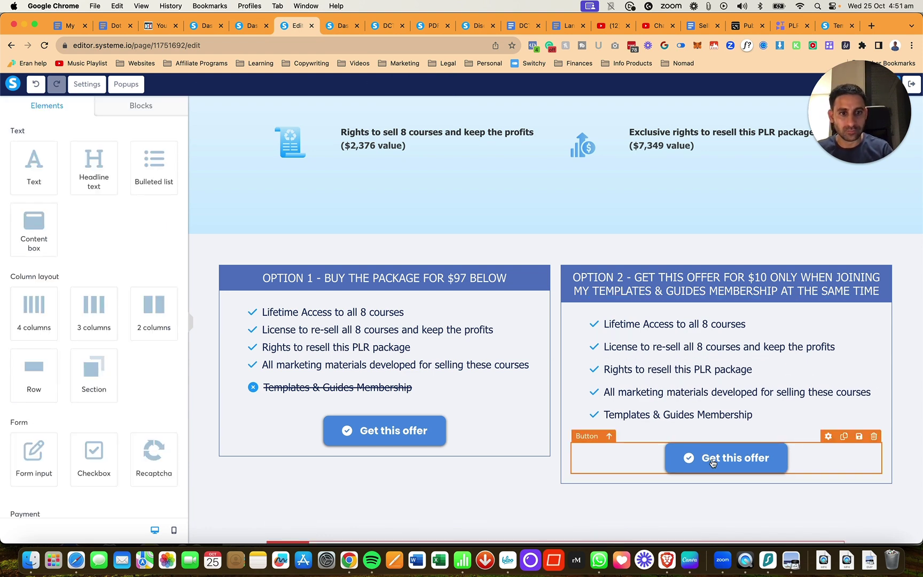
Copy the "$99 Evergreen (PLR funnel)" step's link and set it as the Option 2 button's URL, keeping it opening in a new window
left_click(702, 459)
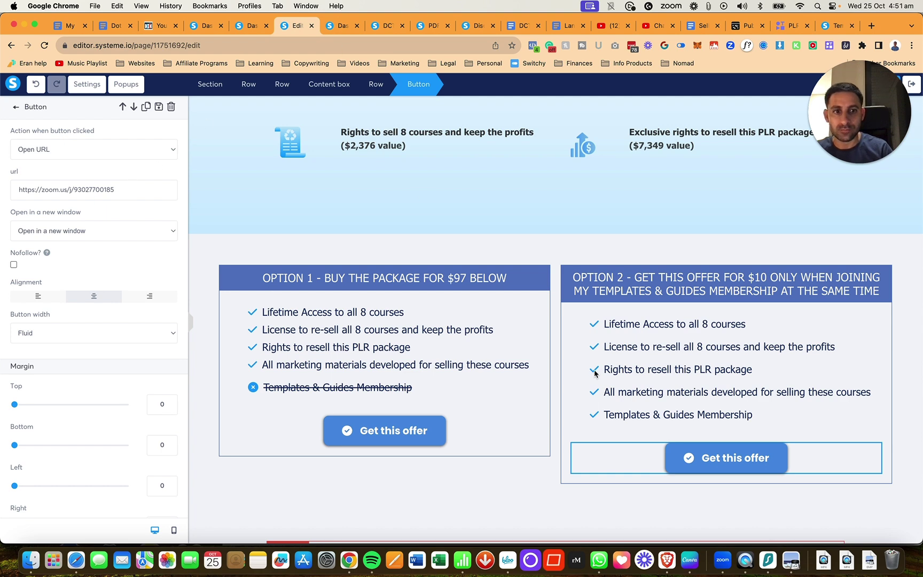
left_click(246, 25)
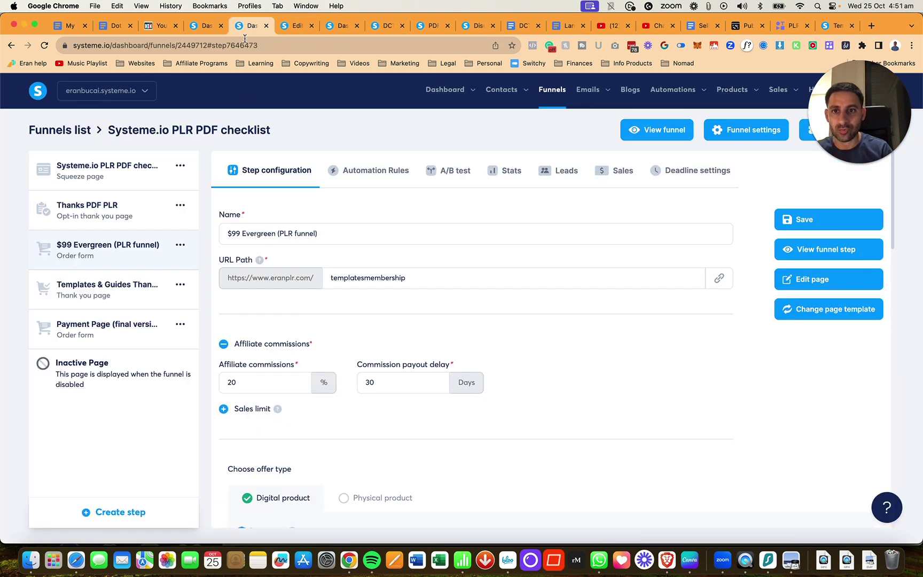
left_click(719, 277)
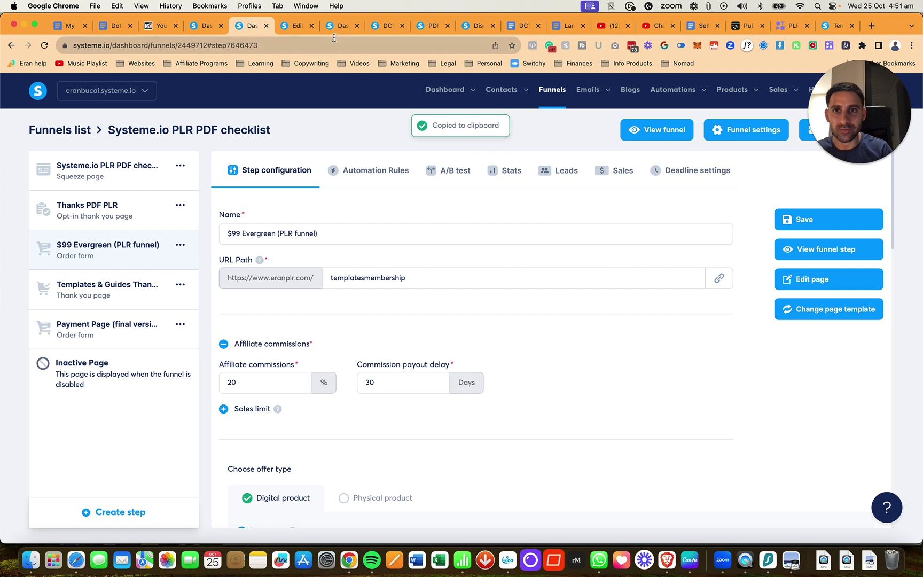
left_click(296, 31)
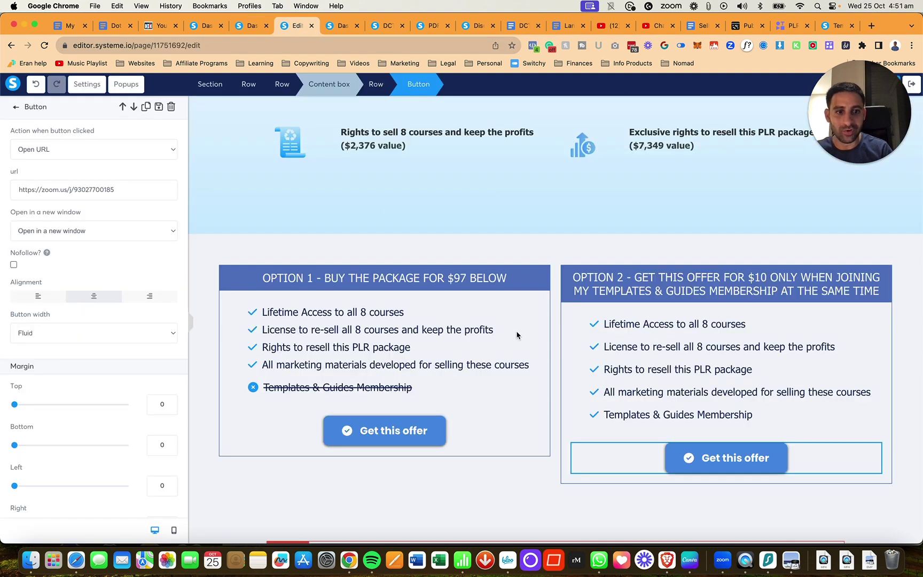
triple_click(116, 192)
key("super+v")
left_click(132, 231)
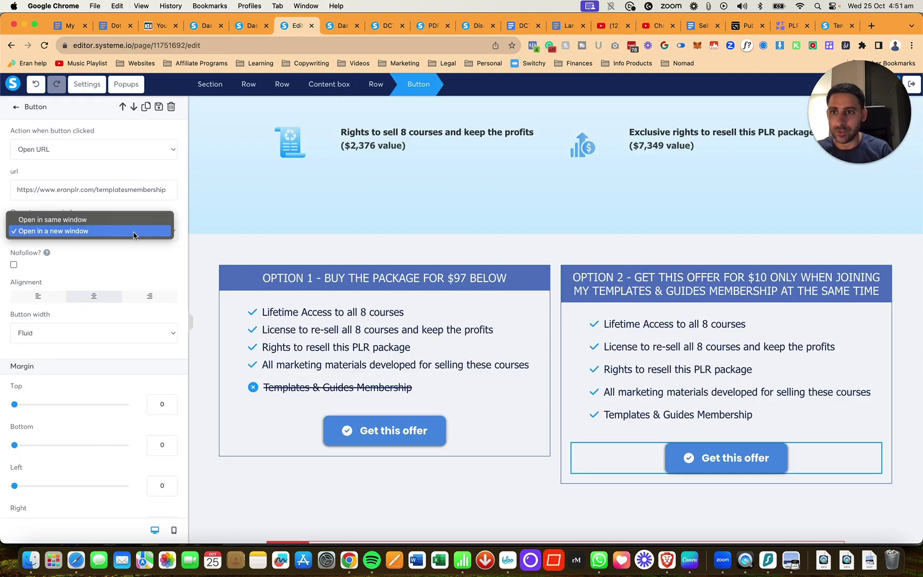
left_click(132, 233)
Add the external-link icon after the text of the Option 2 "Get this offer" button
scroll(135, 275, "down", 10)
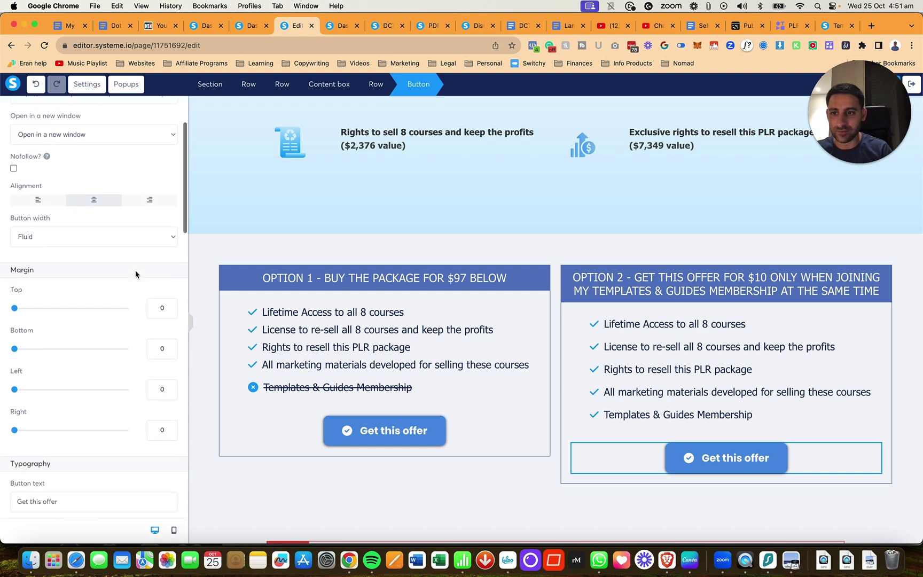
scroll(136, 373, "down", 3)
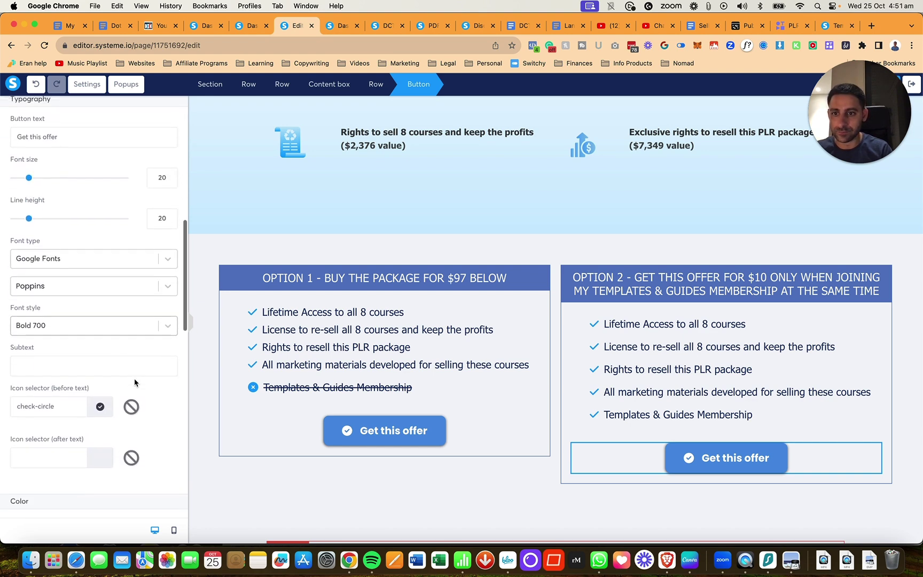
left_click(63, 409)
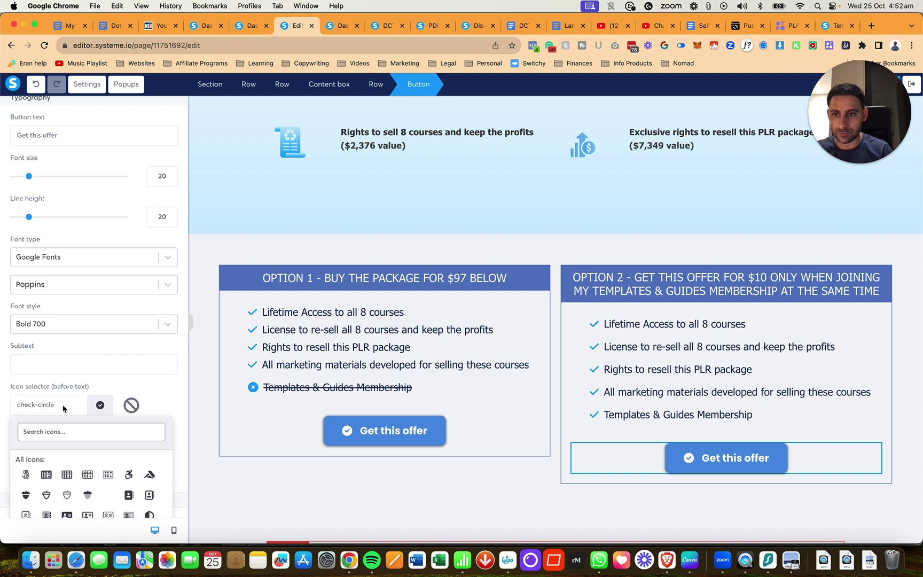
left_click(63, 409)
left_click(89, 465)
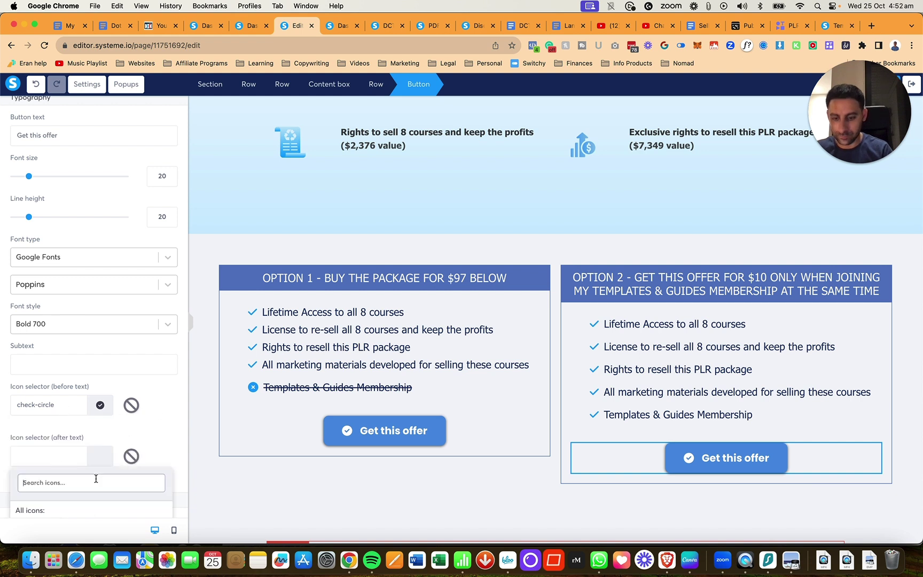
type("link")
scroll(91, 374, "down", 4)
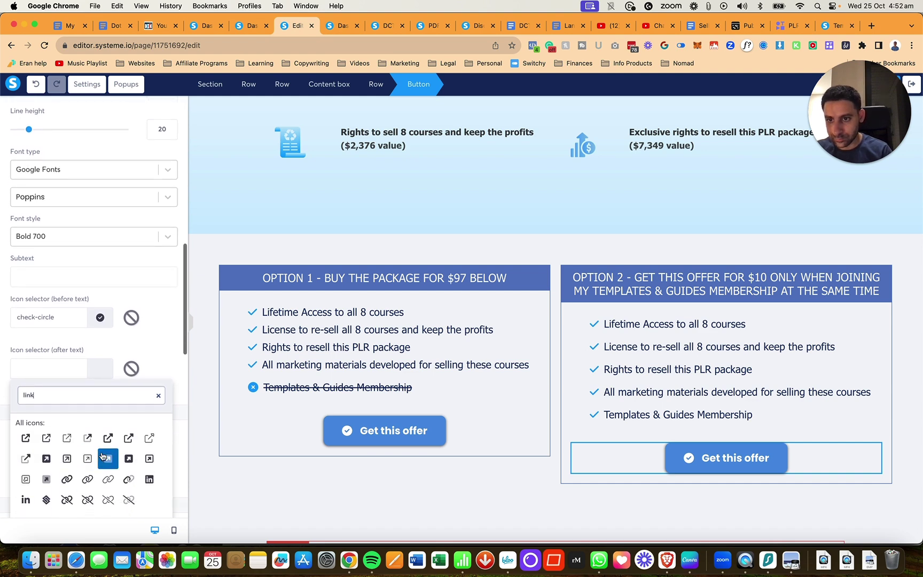
left_click(71, 439)
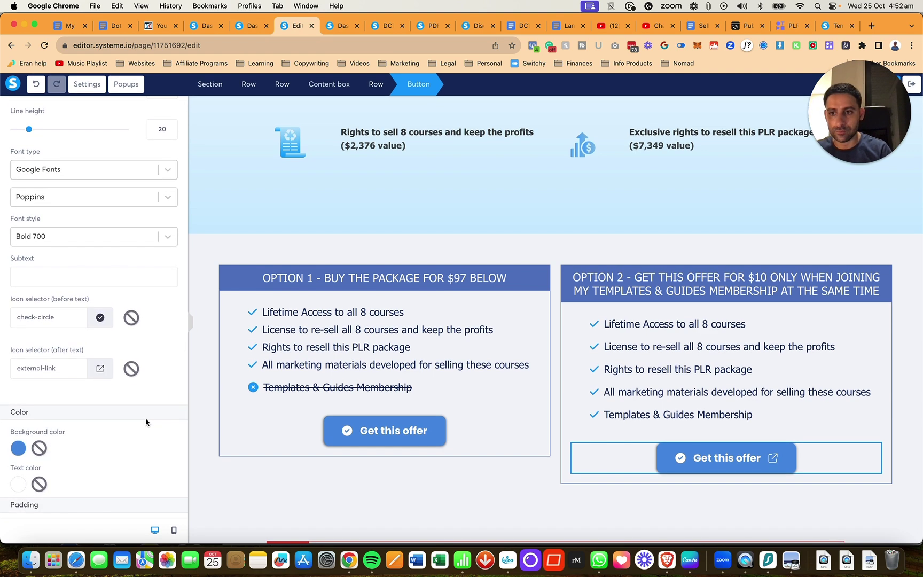
Set the Option 2 "Get this offer" button's background colour to the default orange F5A623 after trying red and dark green
scroll(145, 418, "down", 3)
left_click(17, 335)
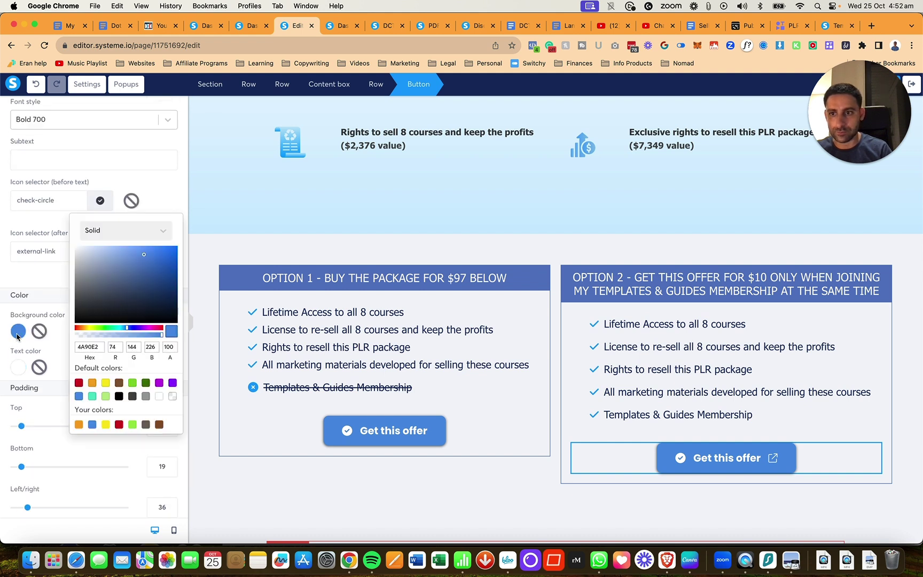
left_click(79, 383)
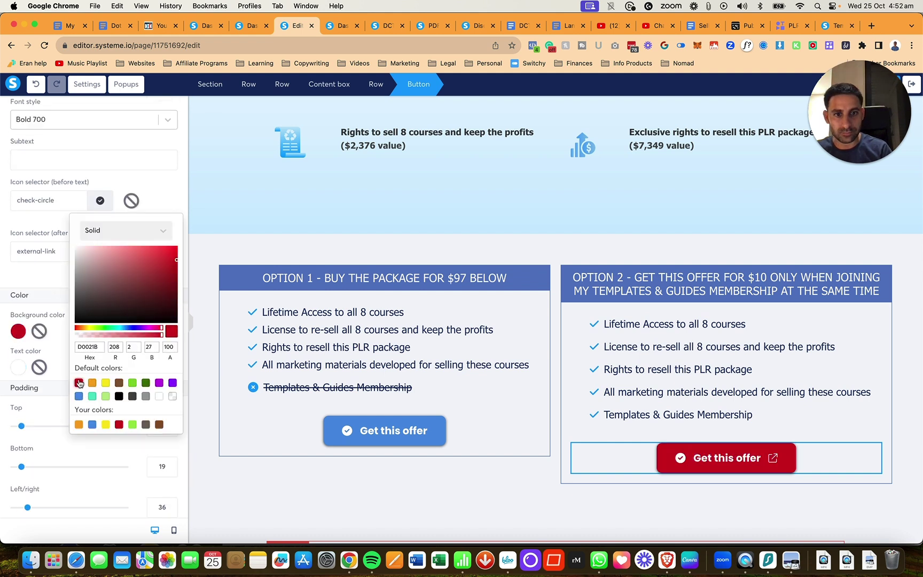
left_click(145, 383)
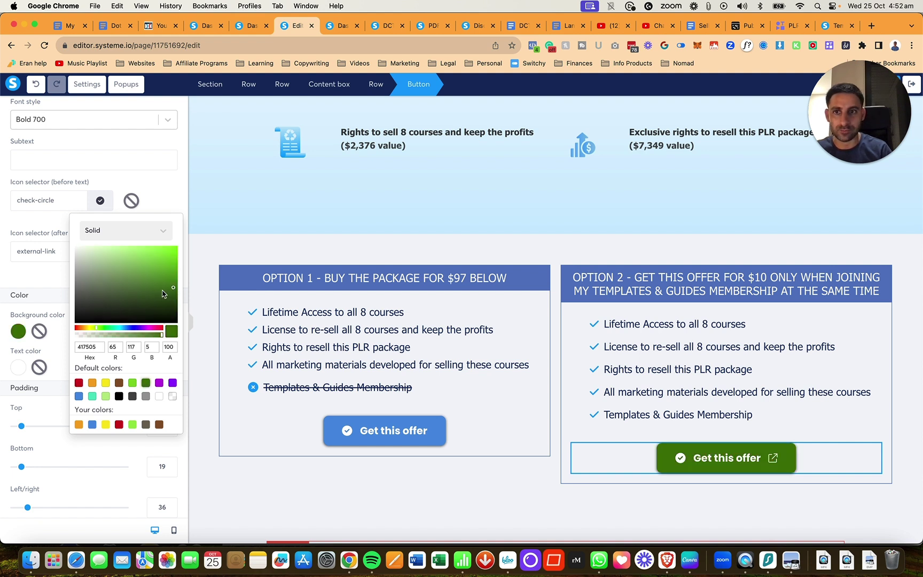
left_click(91, 384)
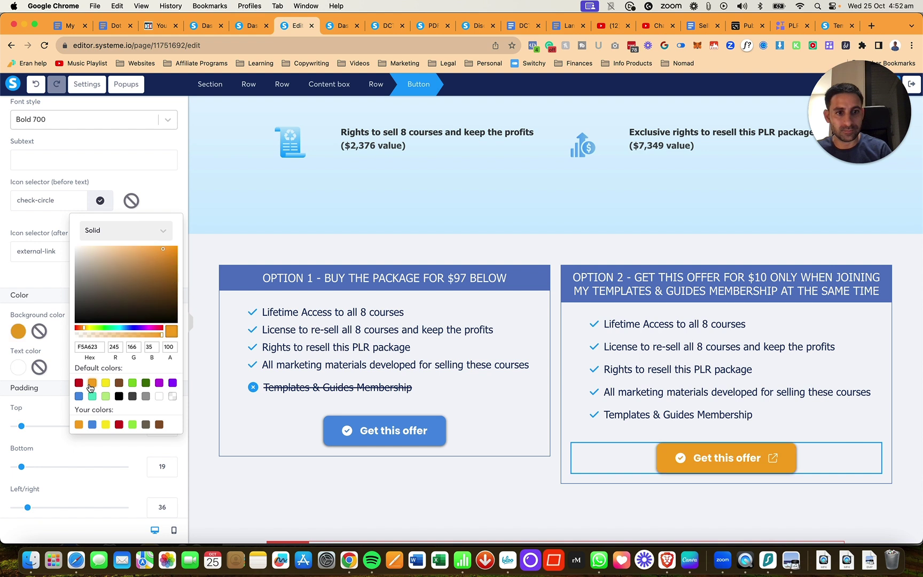
left_click(164, 199)
Try the subtext "This is the offer offer..." on the Option 2 button and clear it again
scroll(140, 376, "down", 4)
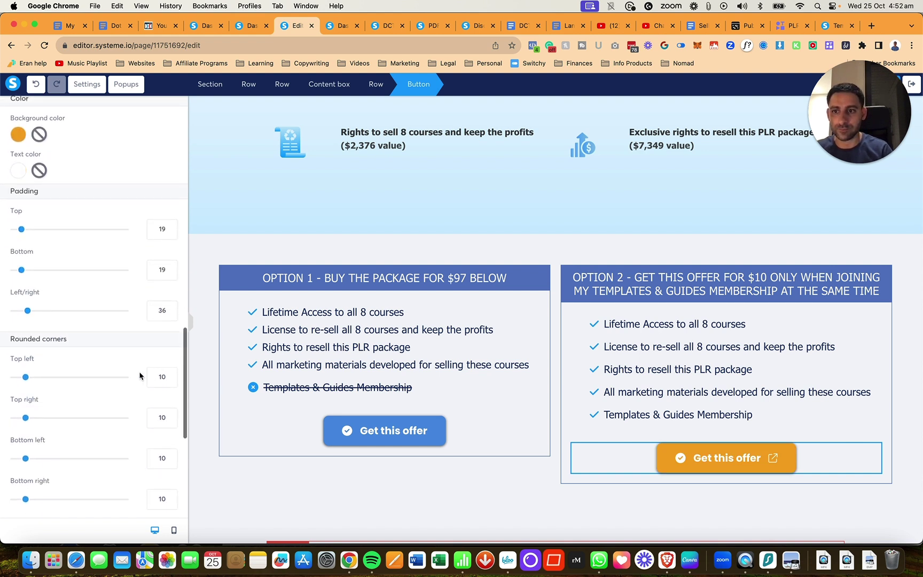
scroll(140, 376, "down", 5)
scroll(114, 361, "up", 10)
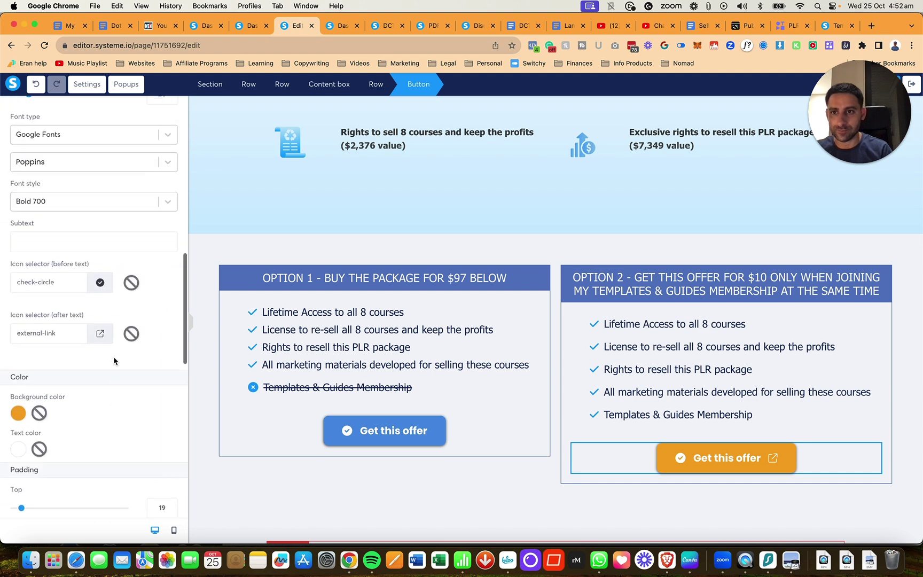
scroll(114, 361, "up", 3)
left_click(90, 331)
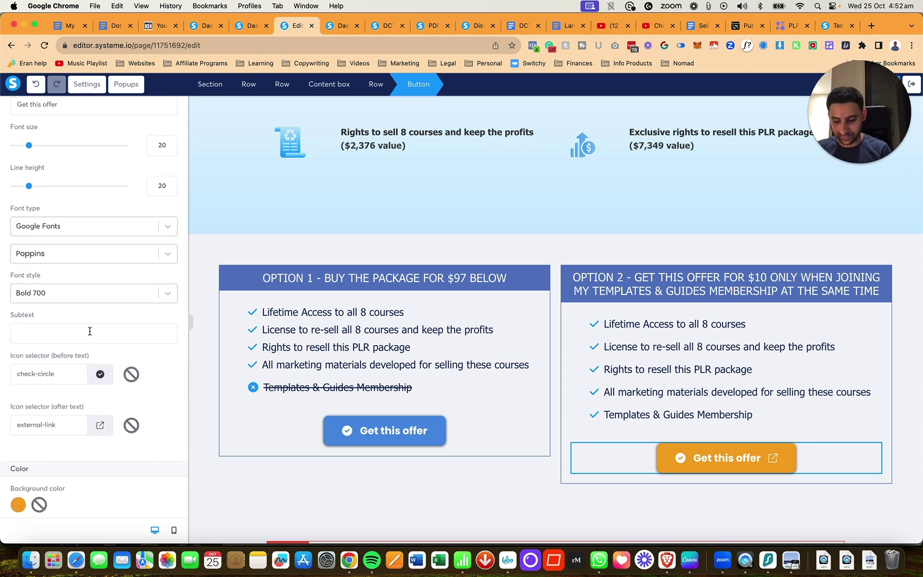
type("This is the offer o")
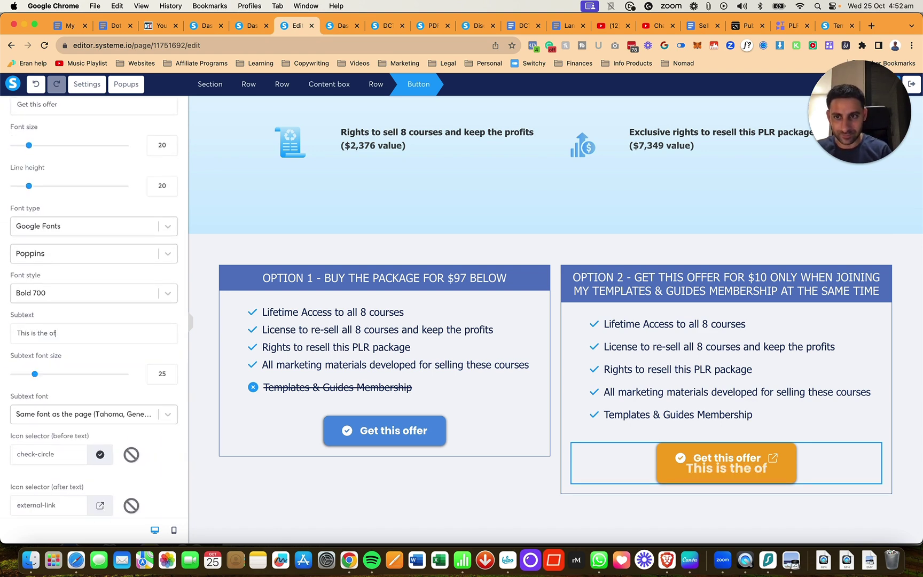
key("BackSpace")
key("BackSpace")
type("...")
key("super+a")
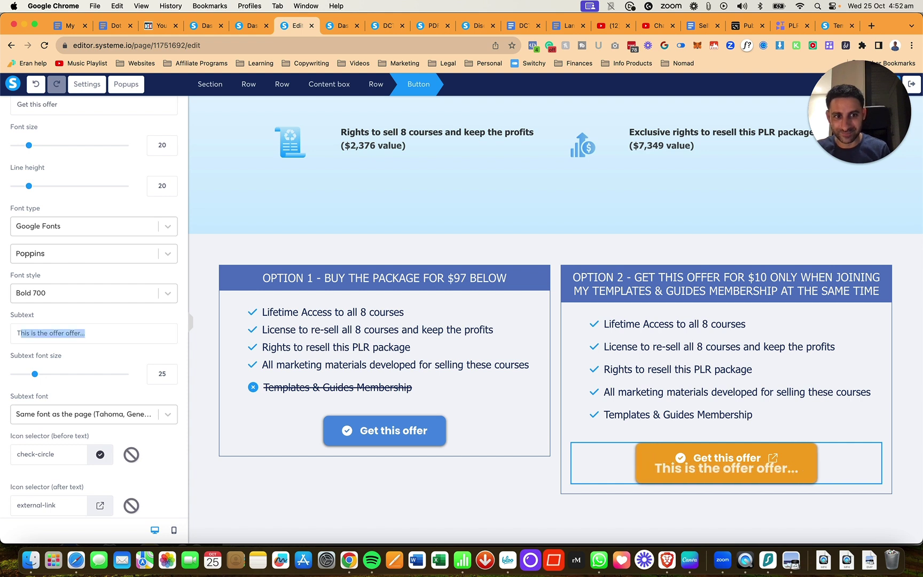
type("T")
key("BackSpace")
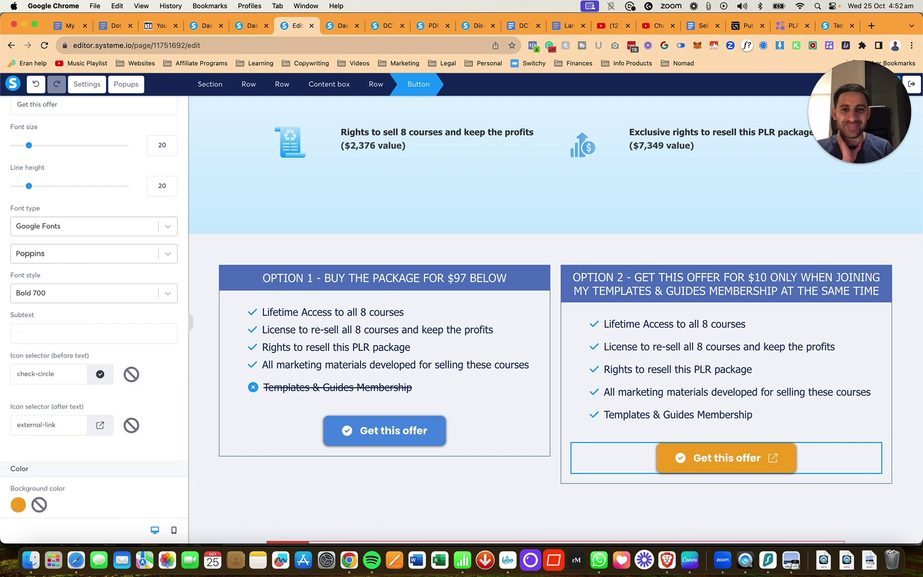
Set the Option 2 button text's font size to 24
left_click(171, 143)
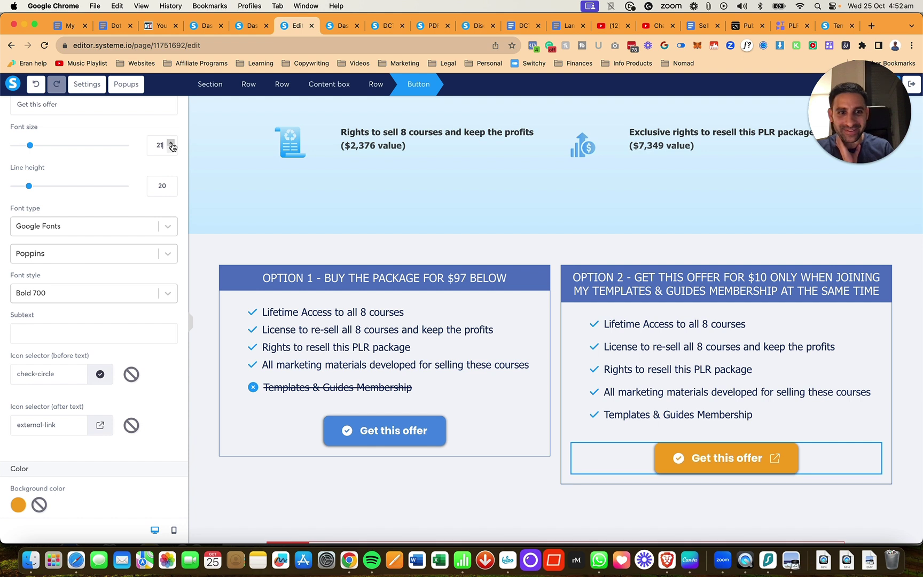
left_click(171, 144)
left_click(171, 145)
left_click(171, 146)
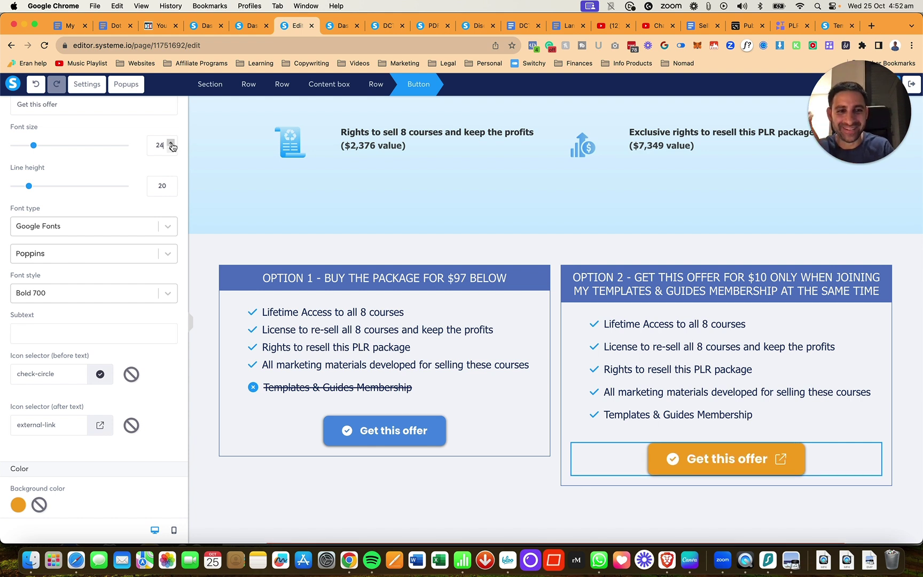
left_click(504, 489)
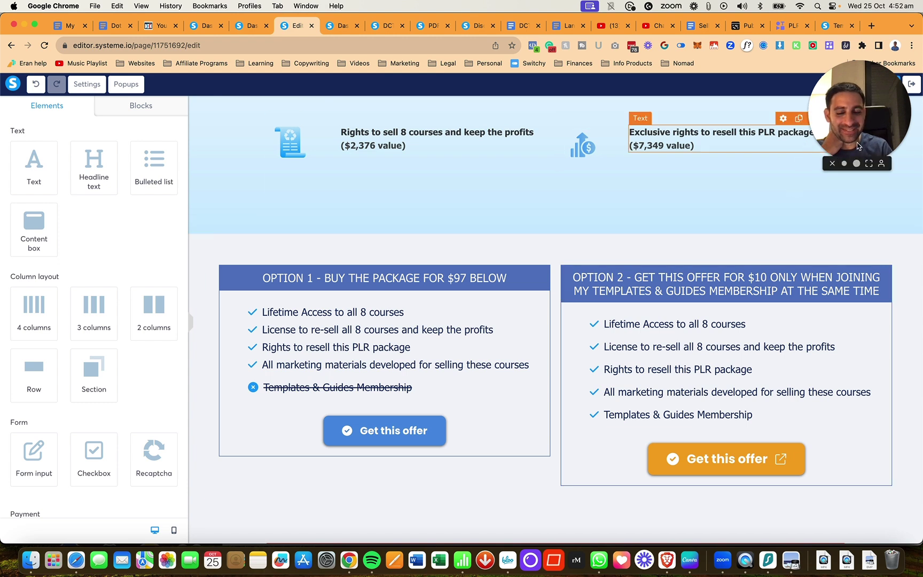
Make the "Templates & Guides Membership" bullet in the Option 2 list bold
left_click(717, 418)
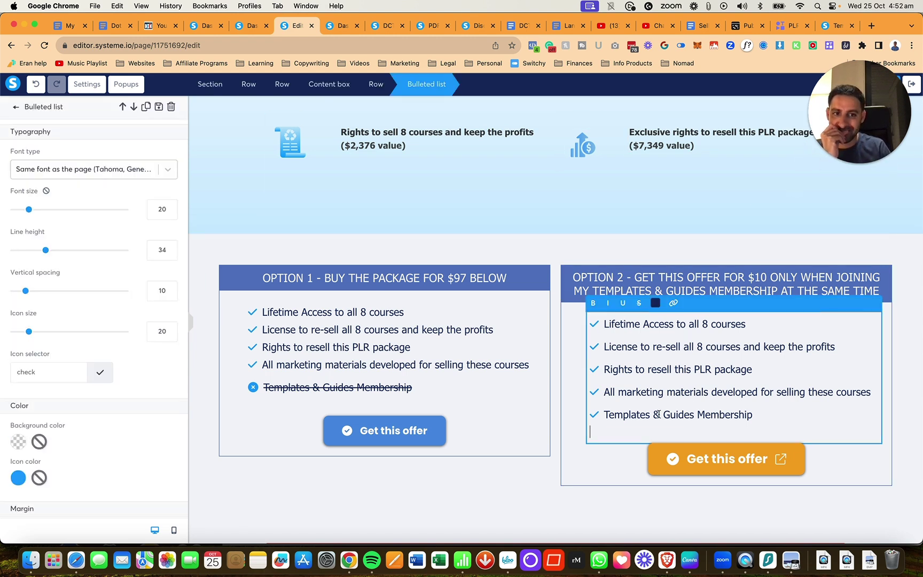
triple_click(604, 415)
key("super+b")
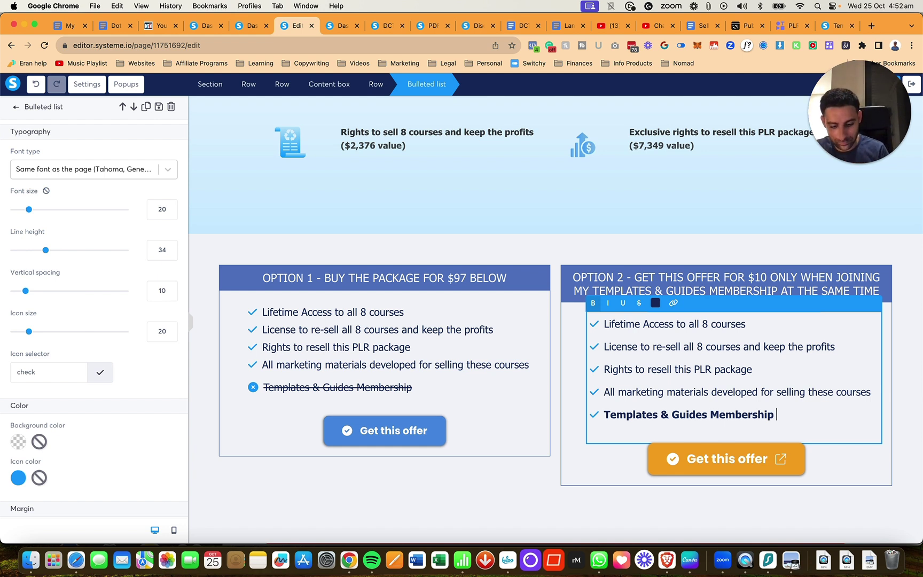
type("(100$")
key("BackSpace")
key("BackSpace")
key("BackSpace")
key("BackSpace")
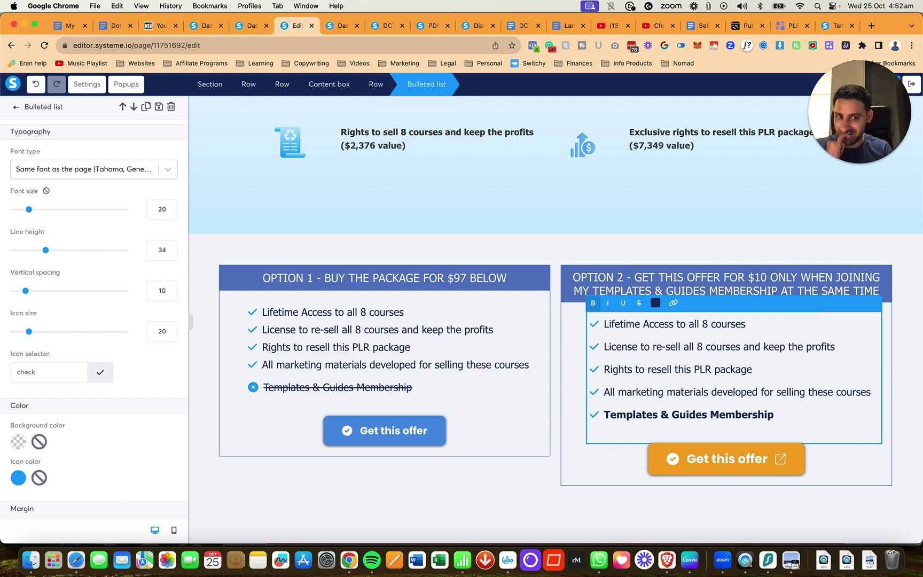
Change the Option 2 button text to "Learn more about this offer"
left_click(755, 466)
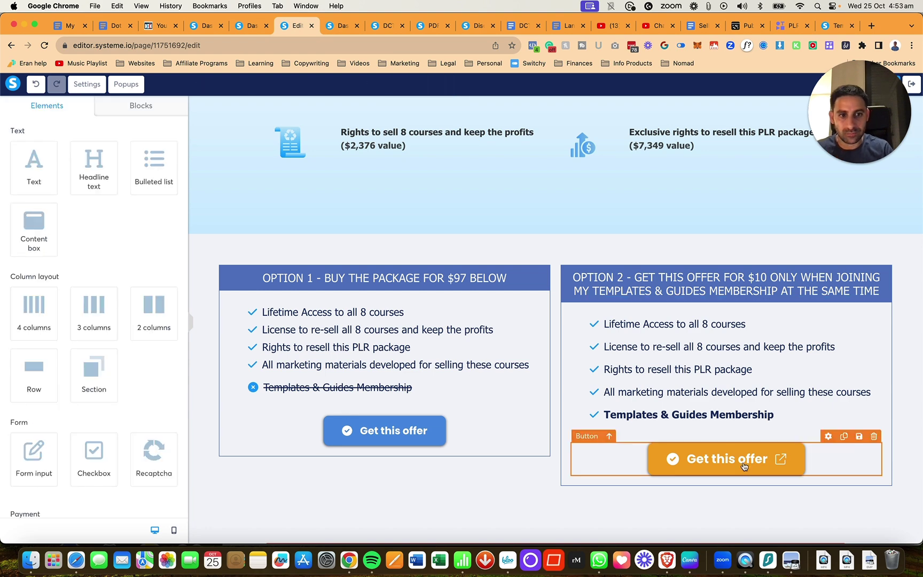
scroll(82, 324, "down", 5)
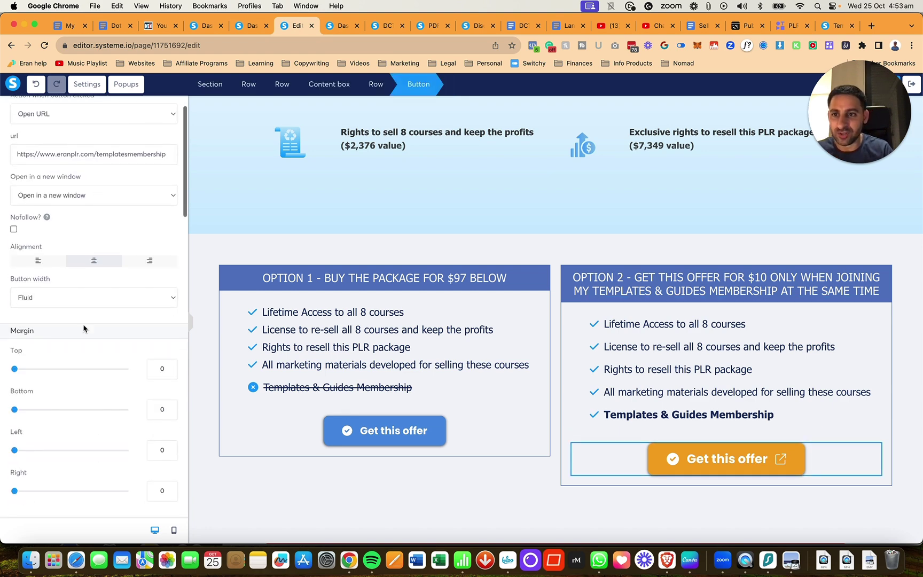
triple_click(95, 411)
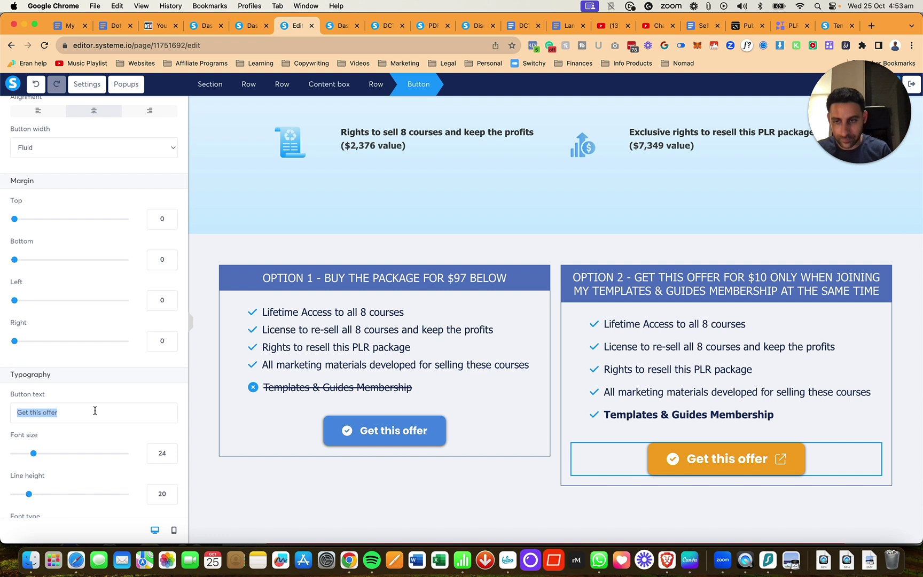
type("Learn more ab")
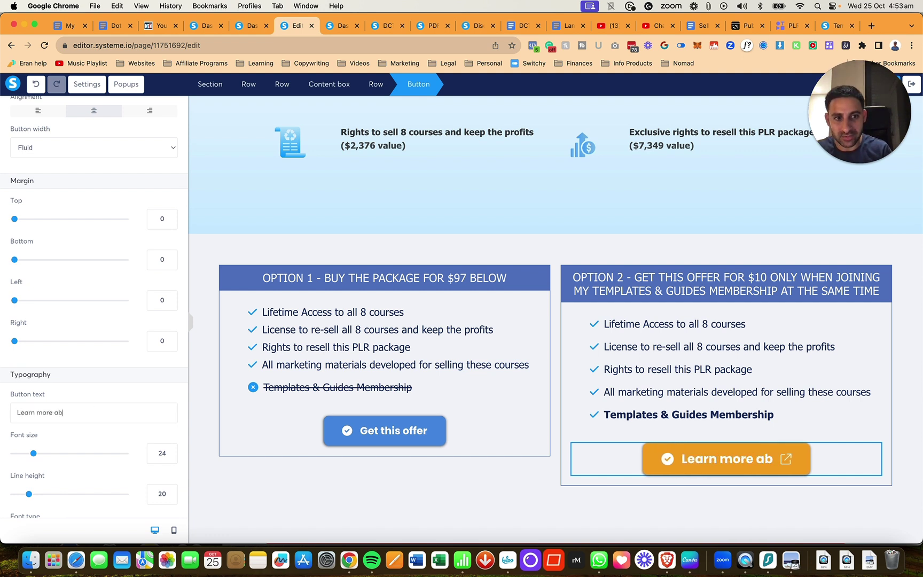
type("out this offer")
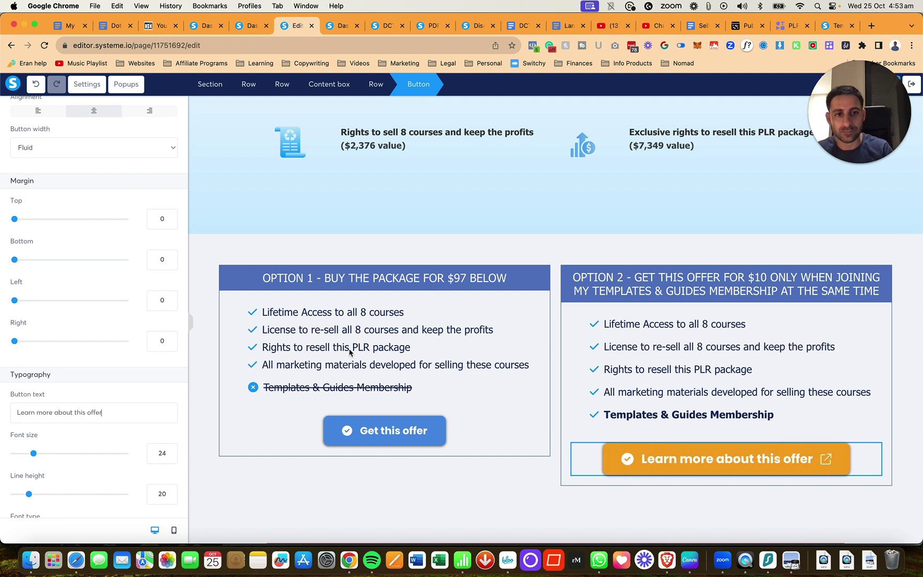
left_click(559, 267)
Copy the ID attribute of the section that holds the "Complete the form below" headline and order form
scroll(586, 473, "down", 5)
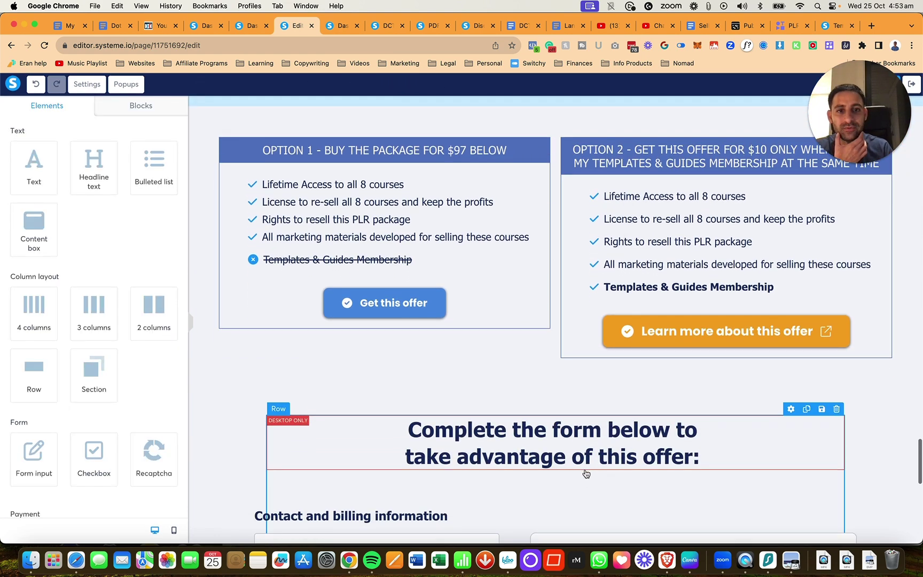
scroll(527, 380, "down", 5)
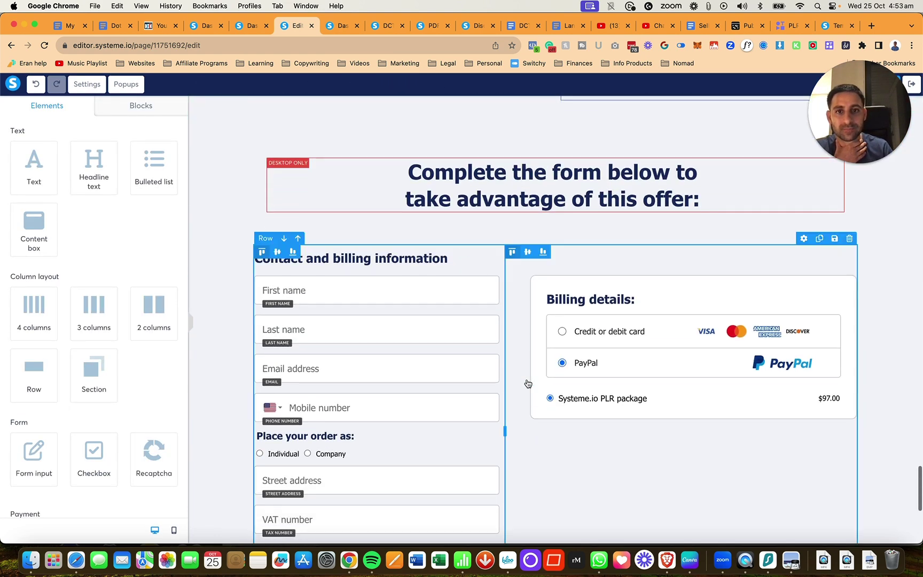
scroll(527, 383, "up", 5)
scroll(220, 260, "down", 3)
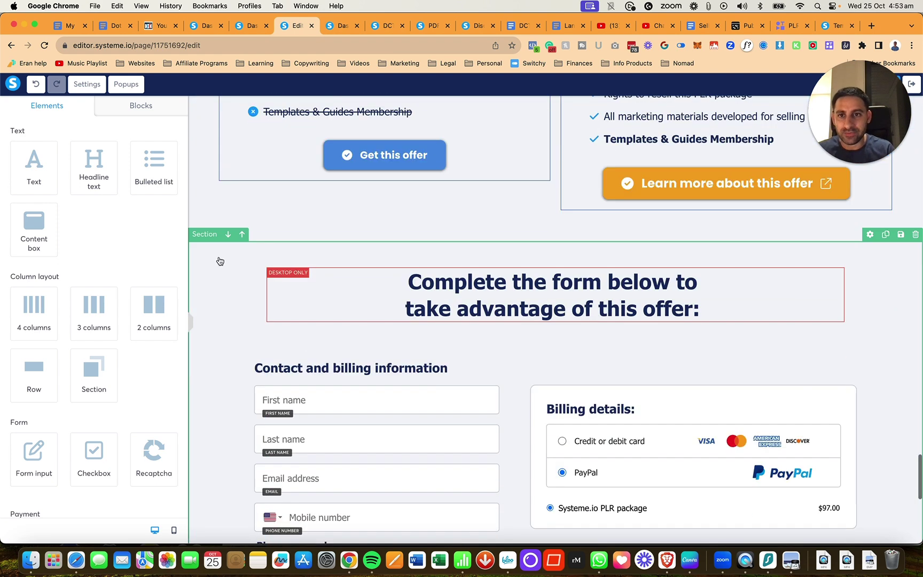
left_click(199, 236)
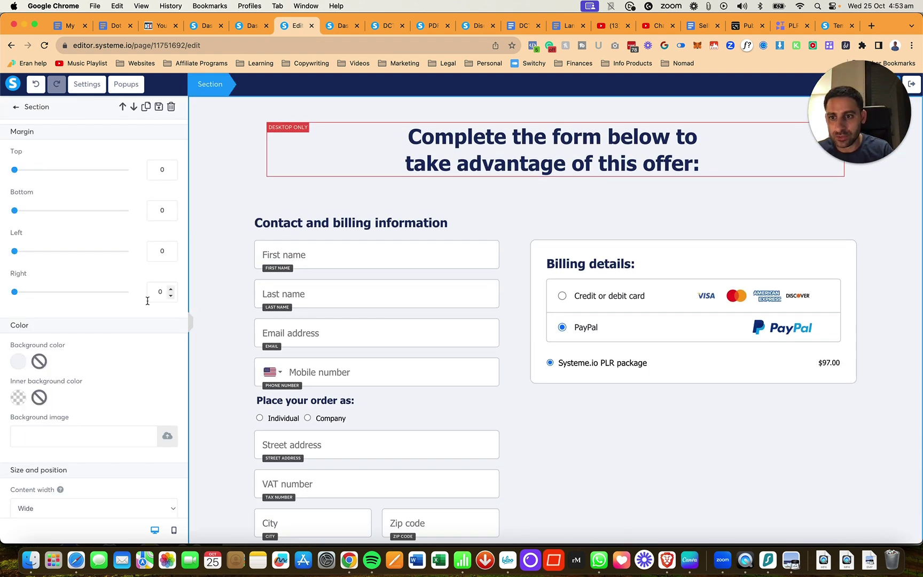
scroll(148, 301, "down", 10)
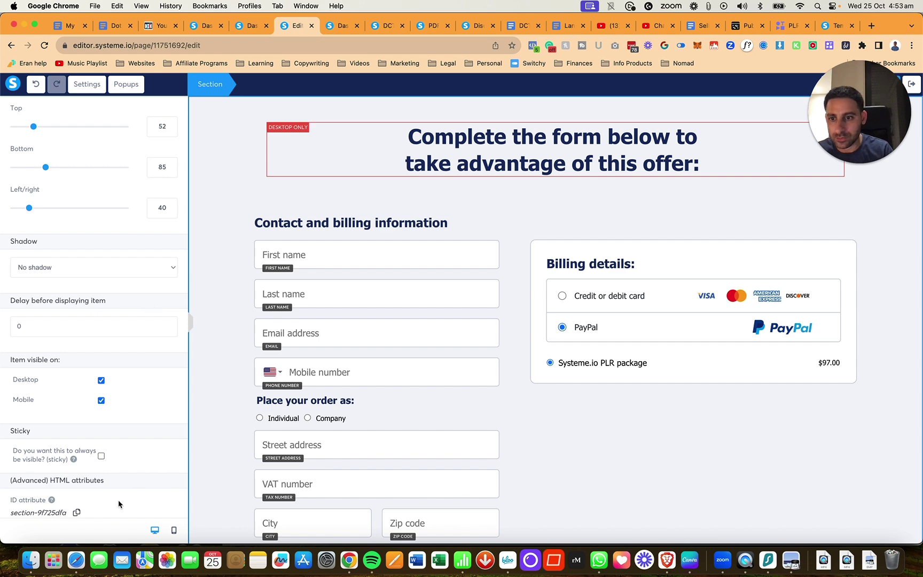
left_click(77, 513)
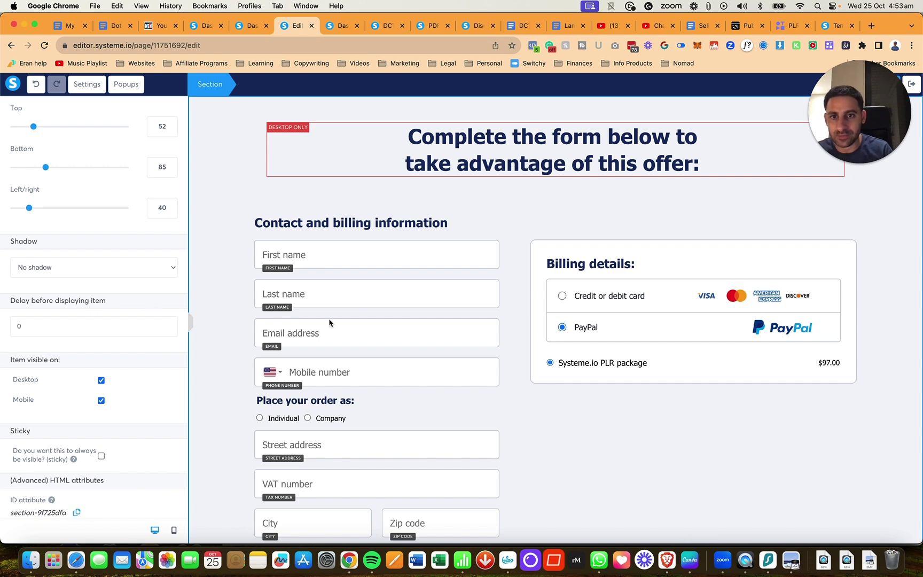
left_click(234, 229)
Set the Option 1 button's URL to the copied anchor #section-9f725dfa and make it open in the same window
scroll(347, 277, "up", 6)
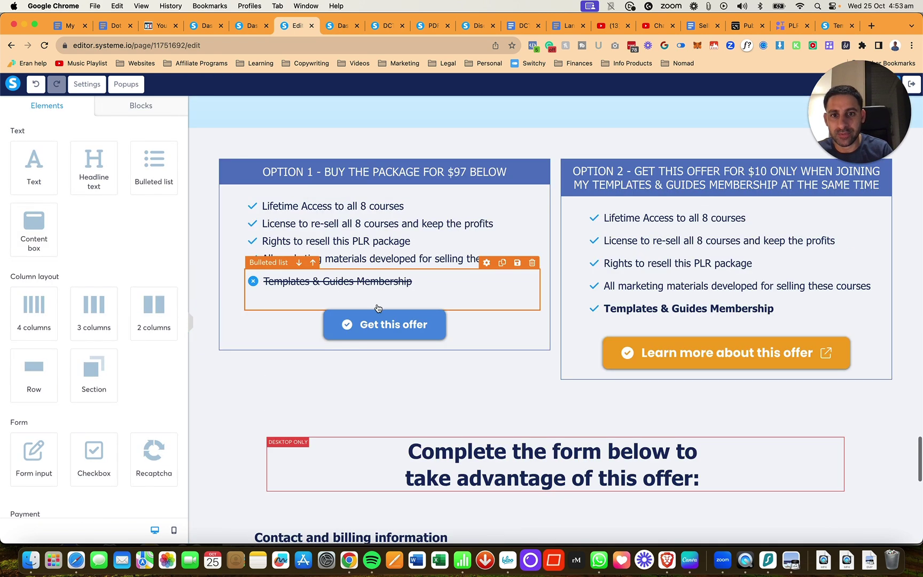
left_click(378, 331)
triple_click(111, 189)
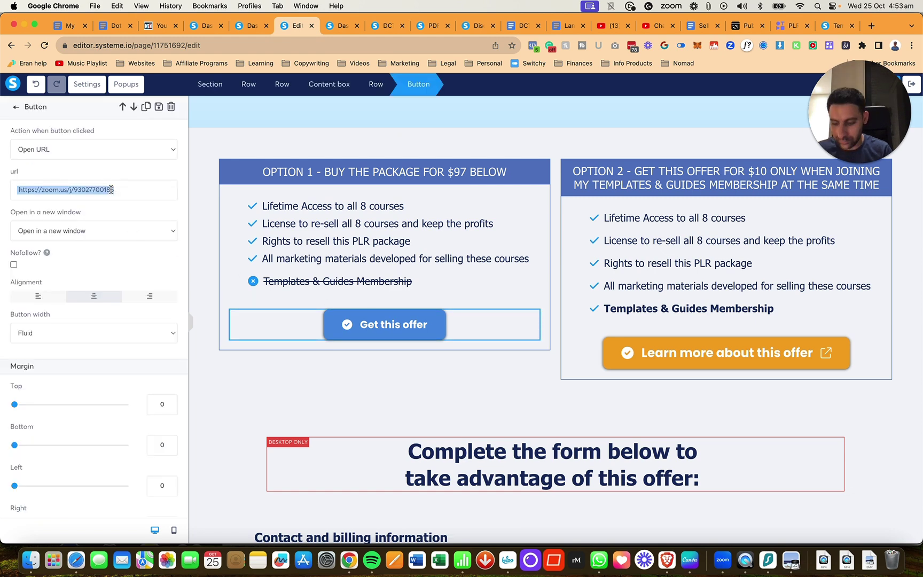
key("super+v")
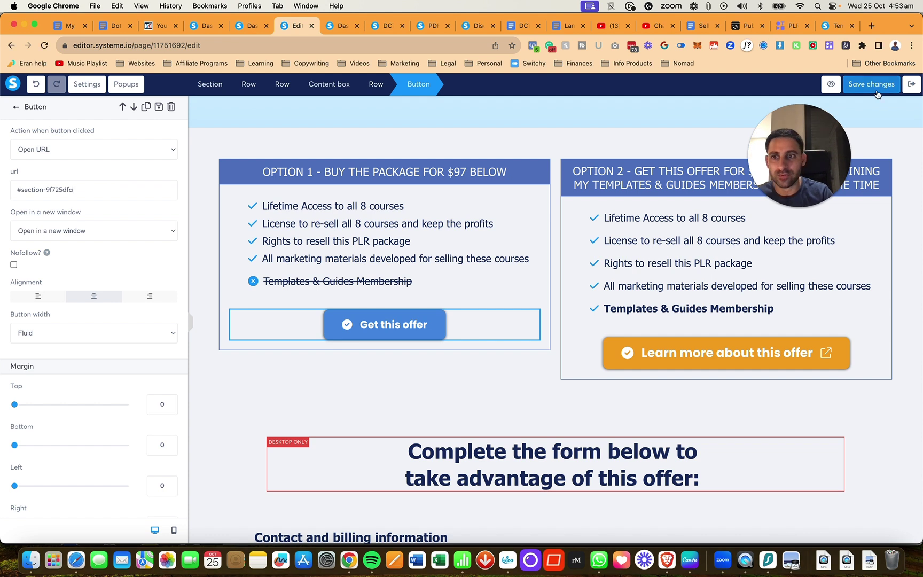
left_click(143, 236)
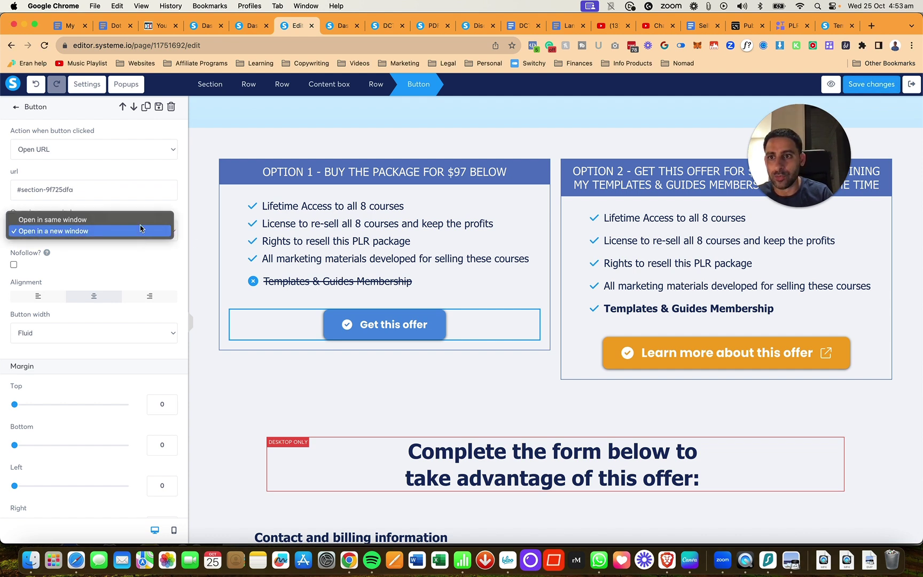
left_click(142, 220)
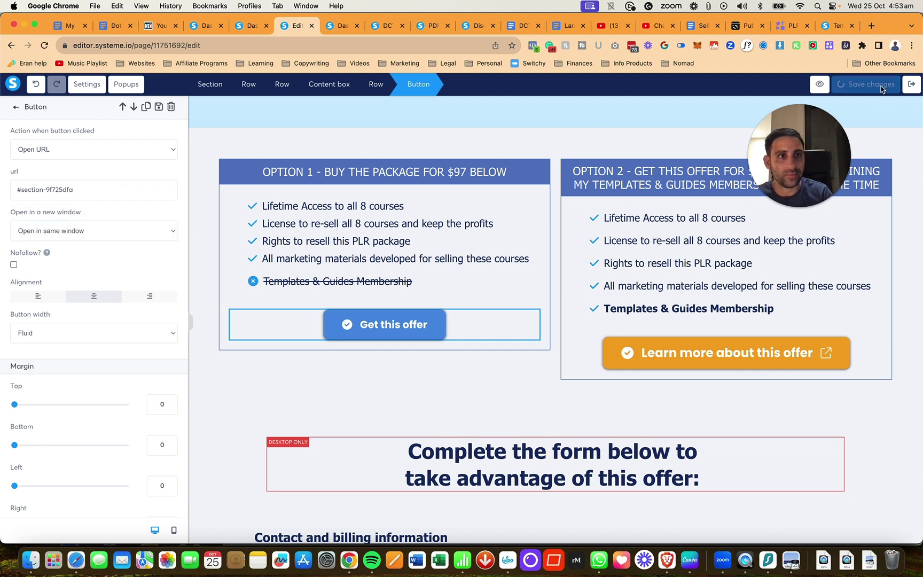
left_click(555, 243)
Set the vertical spacing of the Option 2 bulleted list to 15
scroll(588, 248, "up", 3)
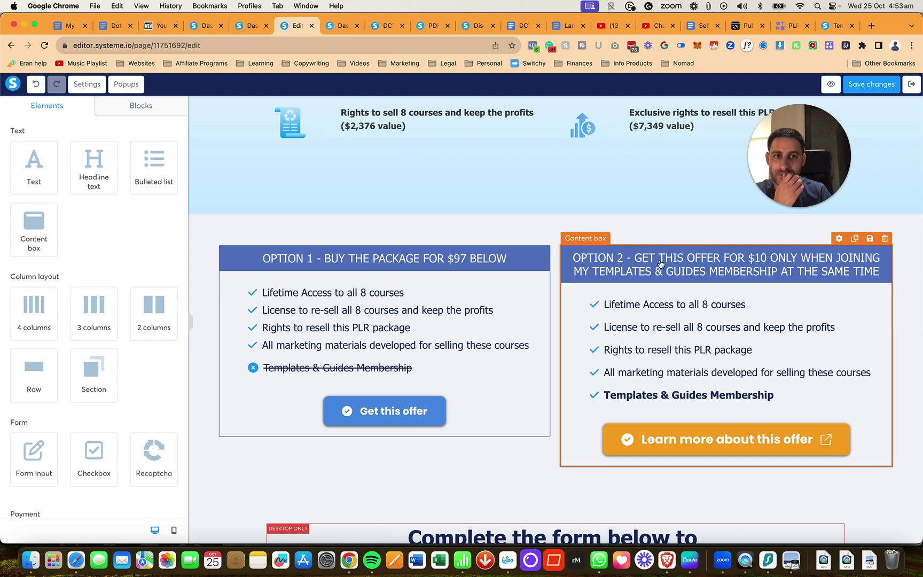
left_click(646, 329)
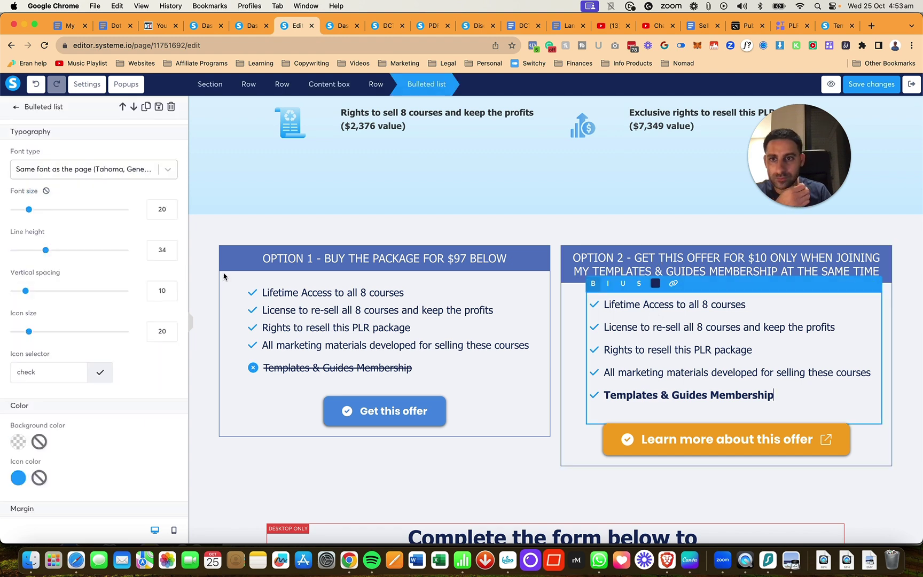
double_click(160, 292)
type("15")
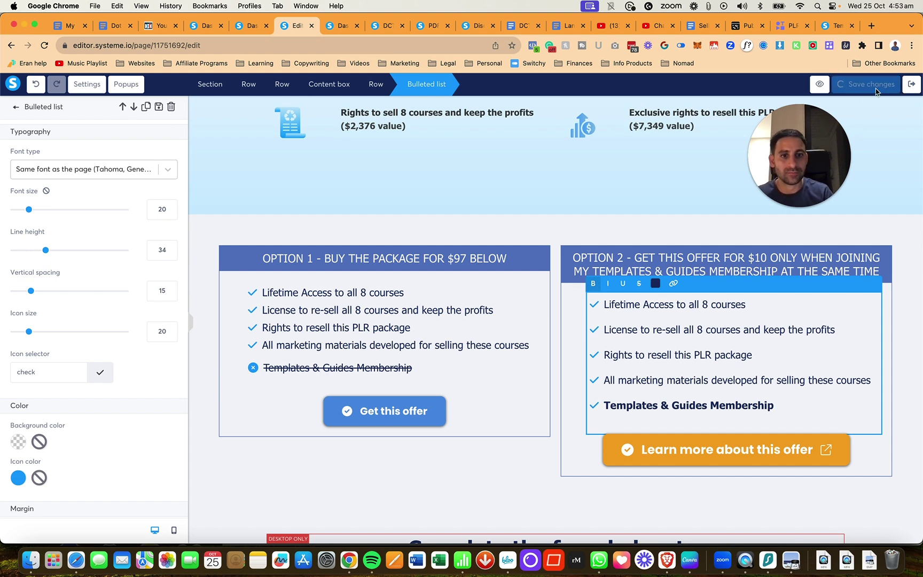
Review the sales page from the two-option comparison up to the red special offer banner, and save the page changes
left_click(548, 476)
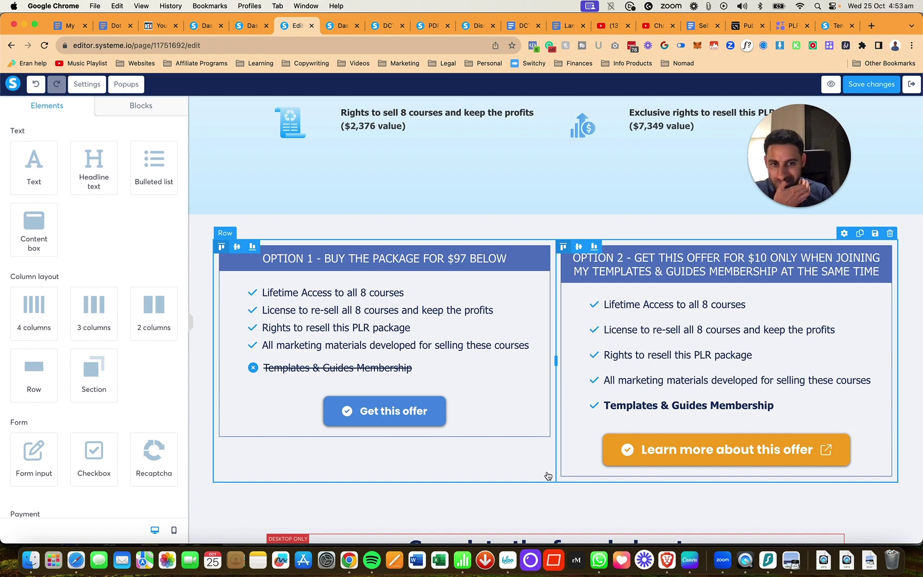
scroll(547, 374, "up", 5)
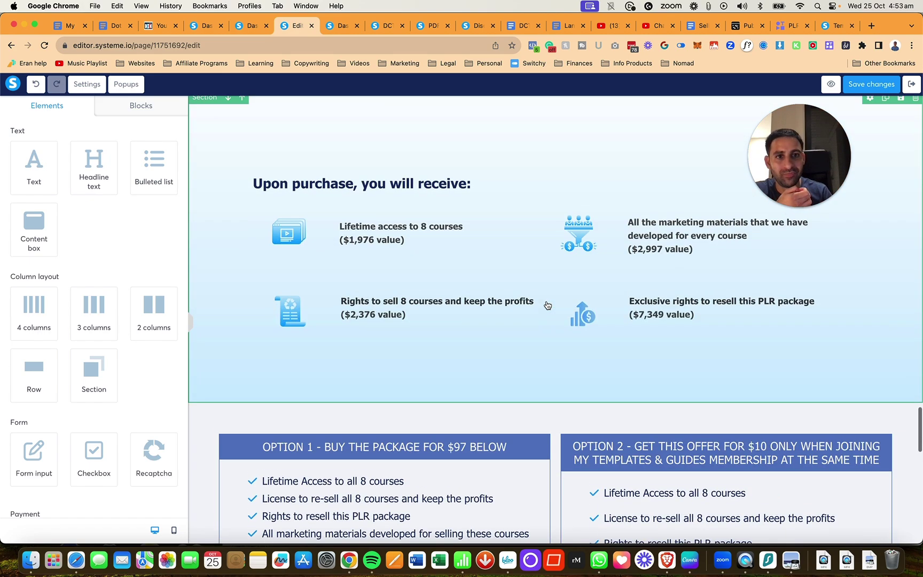
scroll(565, 326, "up", 5)
scroll(565, 325, "down", 9)
scroll(564, 325, "up", 20)
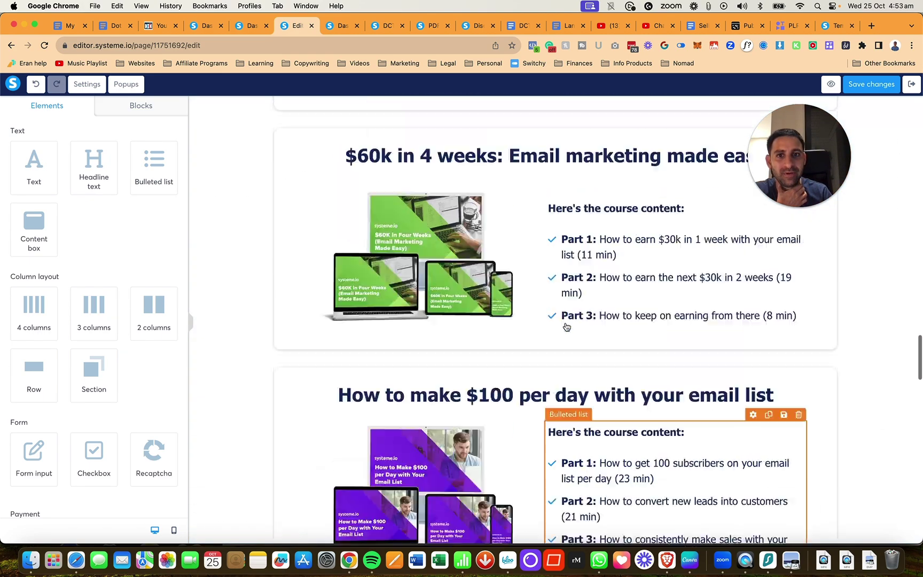
scroll(567, 326, "up", 15)
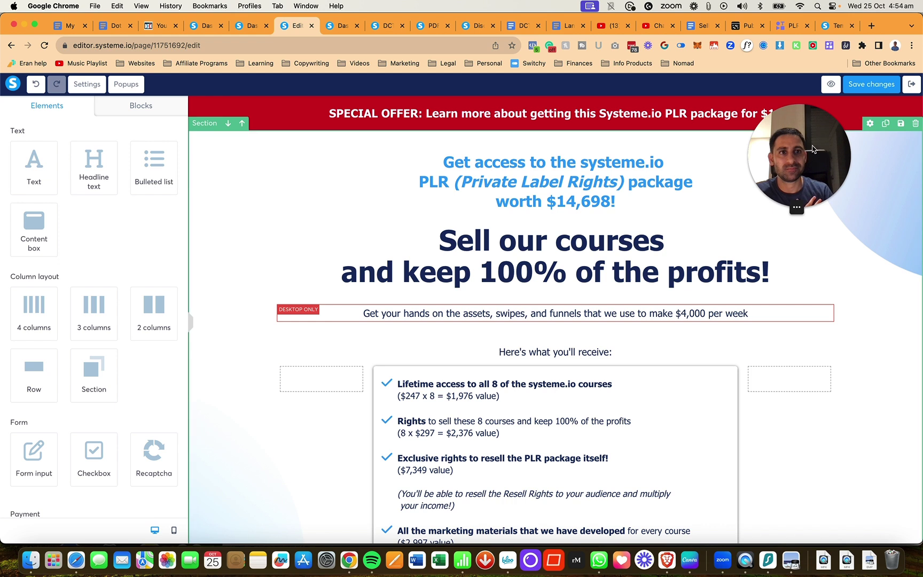
left_click(680, 117)
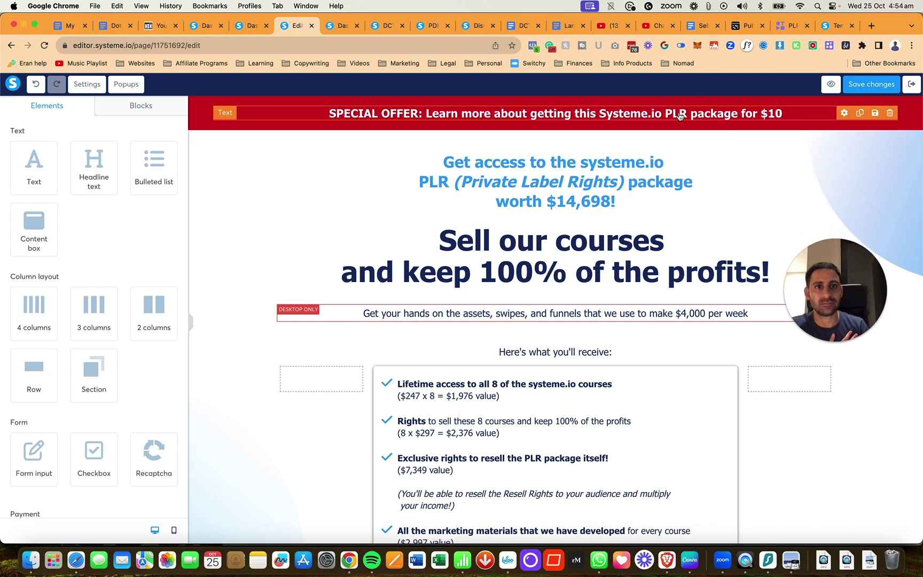
left_click(876, 85)
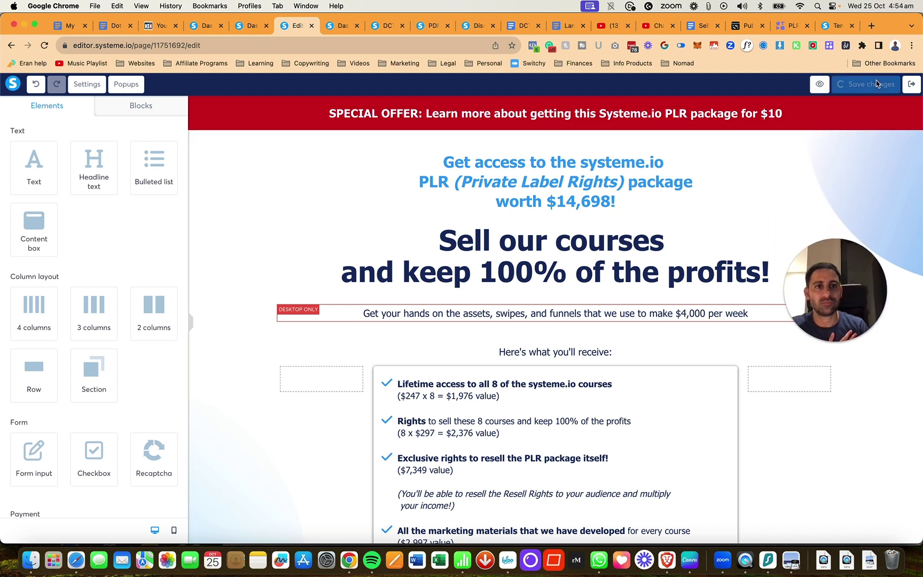
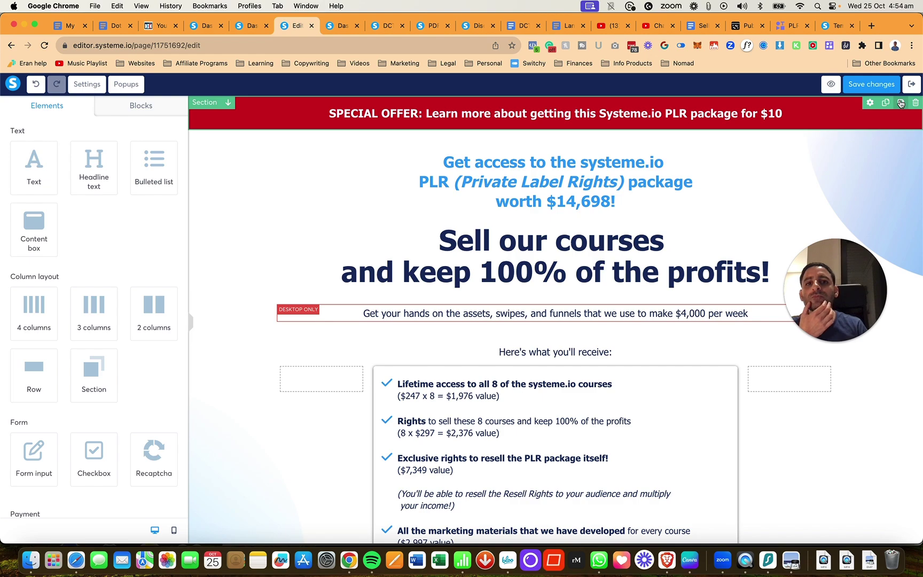
scroll(871, 161, "down", 20)
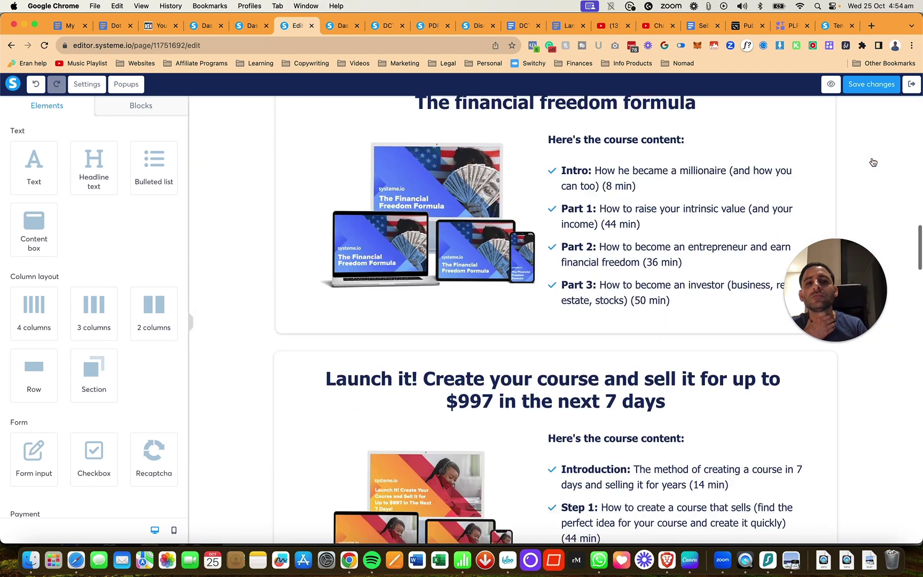
Open the settings of the section holding the two purchase options and find its ID attribute
scroll(873, 162, "down", 15)
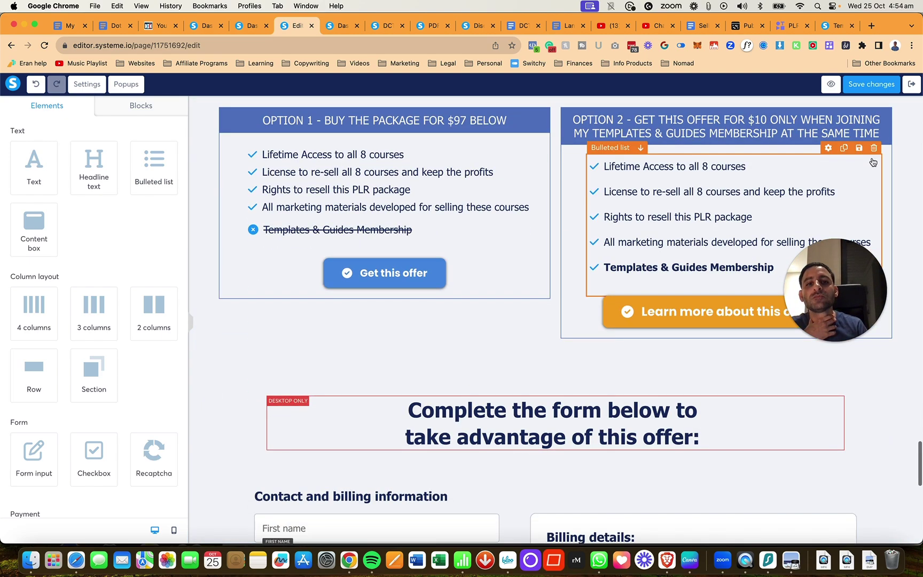
scroll(873, 162, "up", 3)
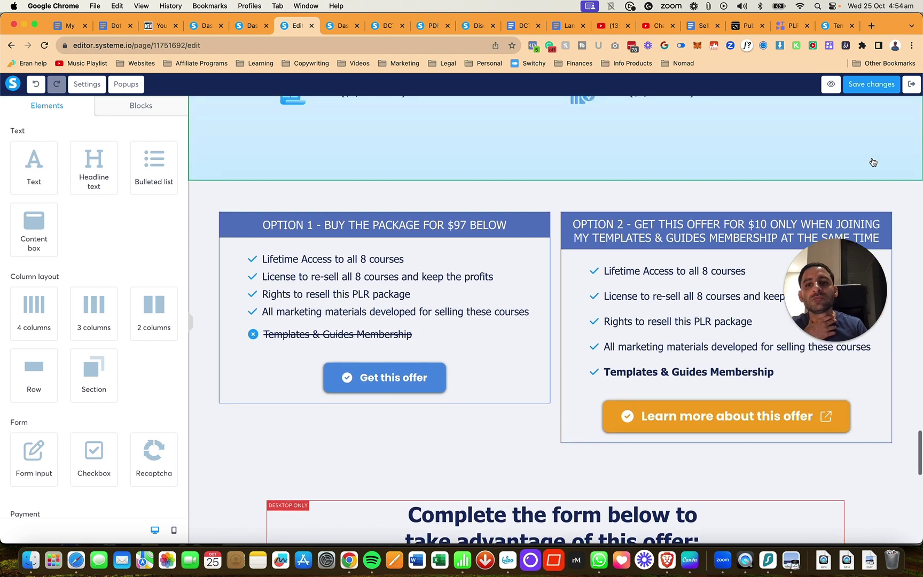
left_click(193, 191)
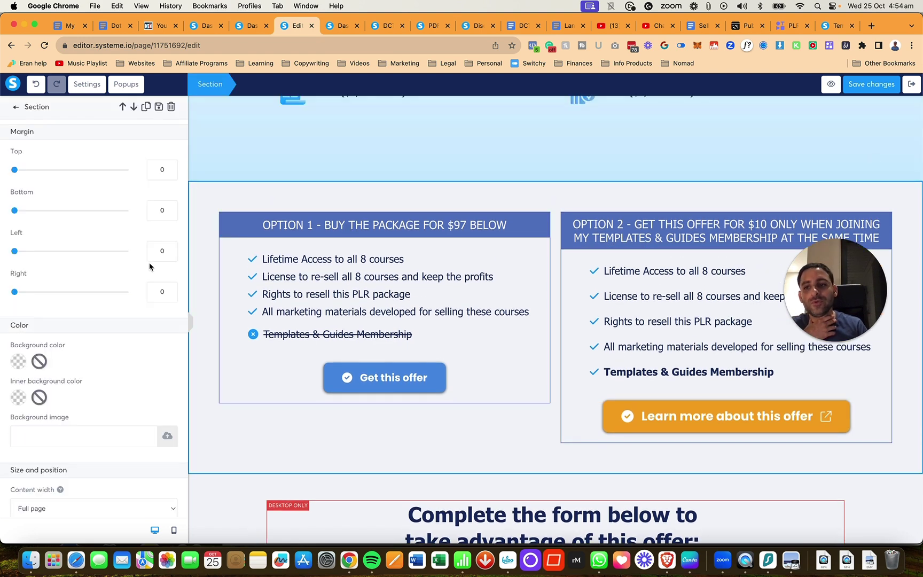
scroll(93, 321, "down", 5)
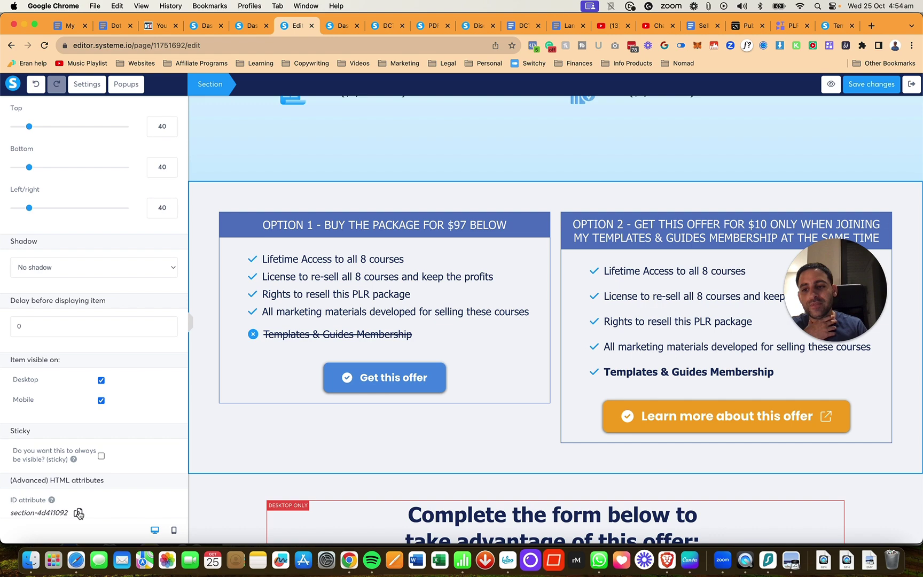
left_click(386, 184)
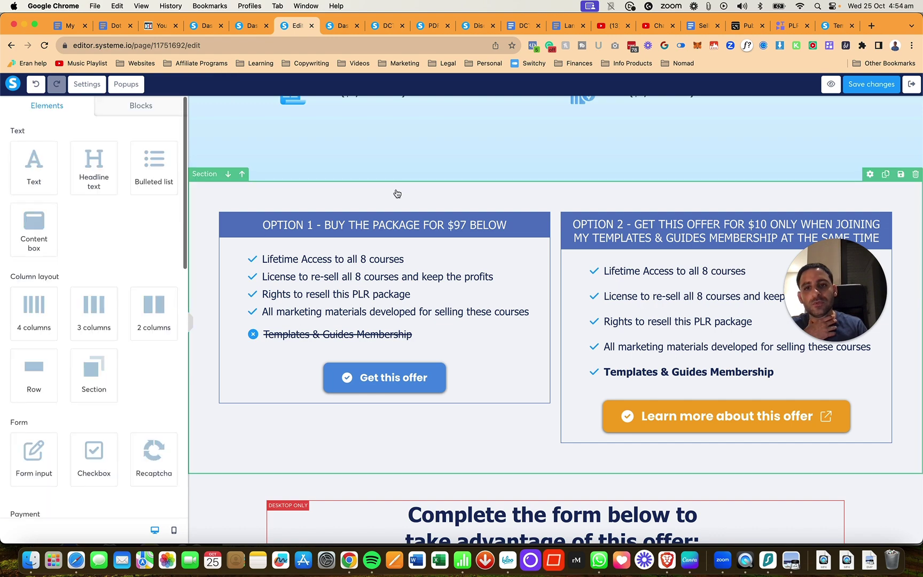
Delete the red "SPECIAL OFFER" banner section at the start of the page
scroll(396, 191, "up", 20)
scroll(404, 197, "up", 2)
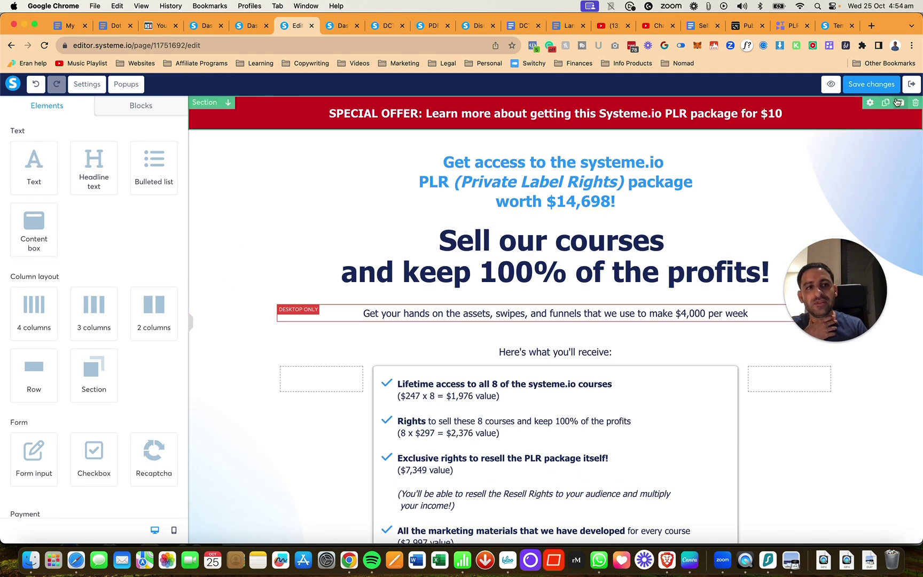
left_click(916, 102)
left_click(547, 105)
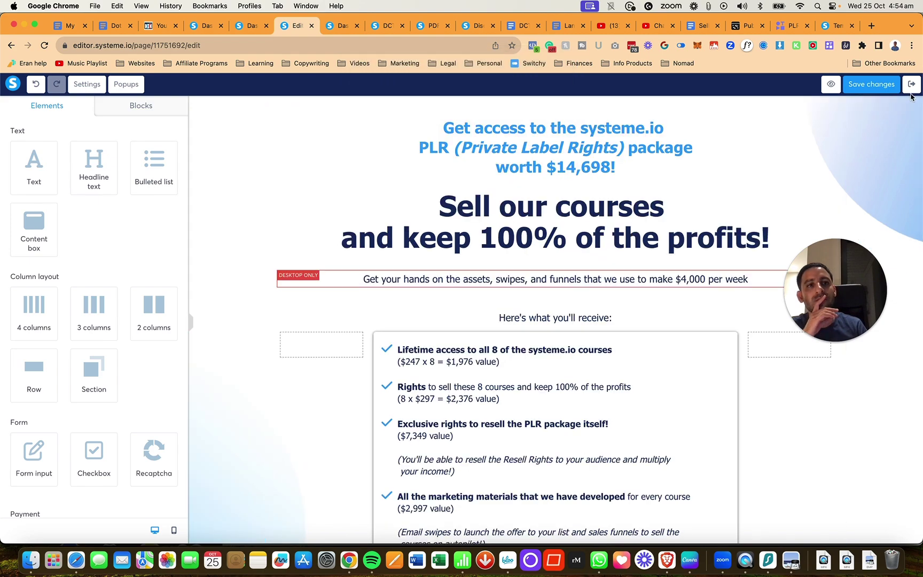
Add a headline text element below the "Upon purchase, you will receive:" benefits, just above the two purchase options
scroll(780, 156, "down", 5)
scroll(772, 159, "down", 20)
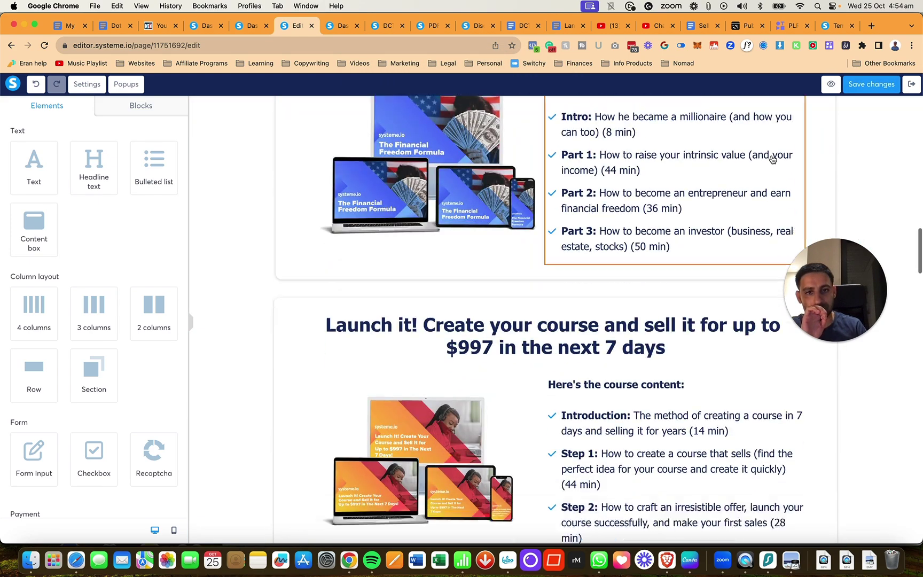
scroll(772, 160, "up", 5)
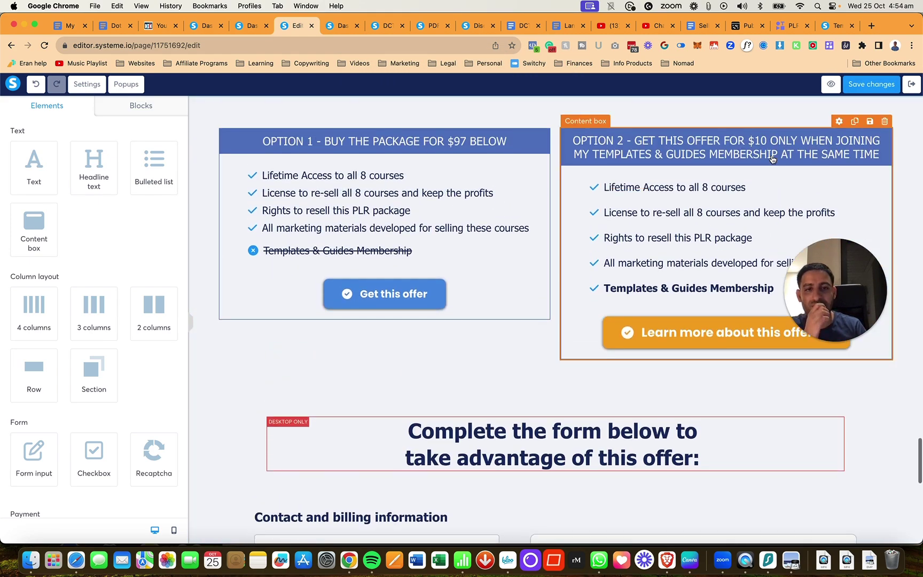
scroll(773, 160, "down", 7)
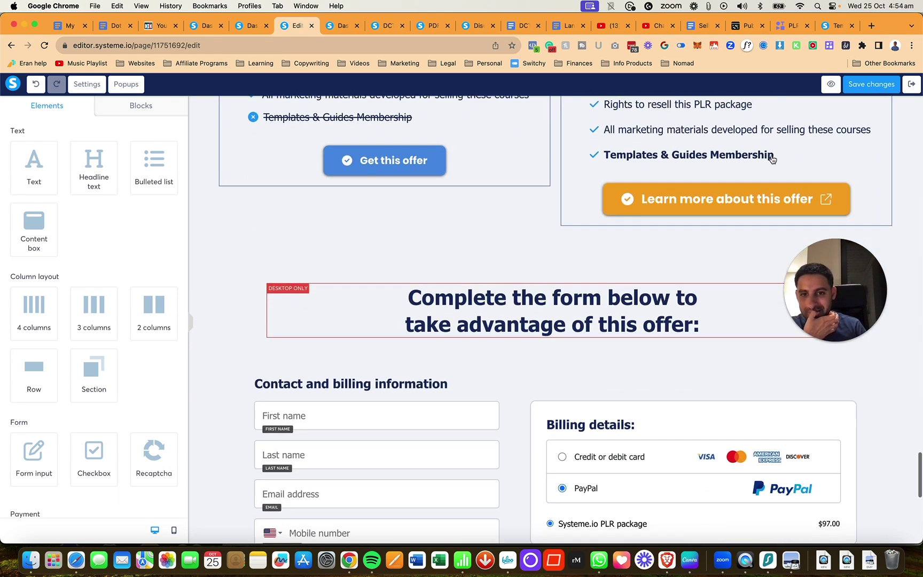
scroll(773, 160, "up", 4)
scroll(772, 160, "up", 3)
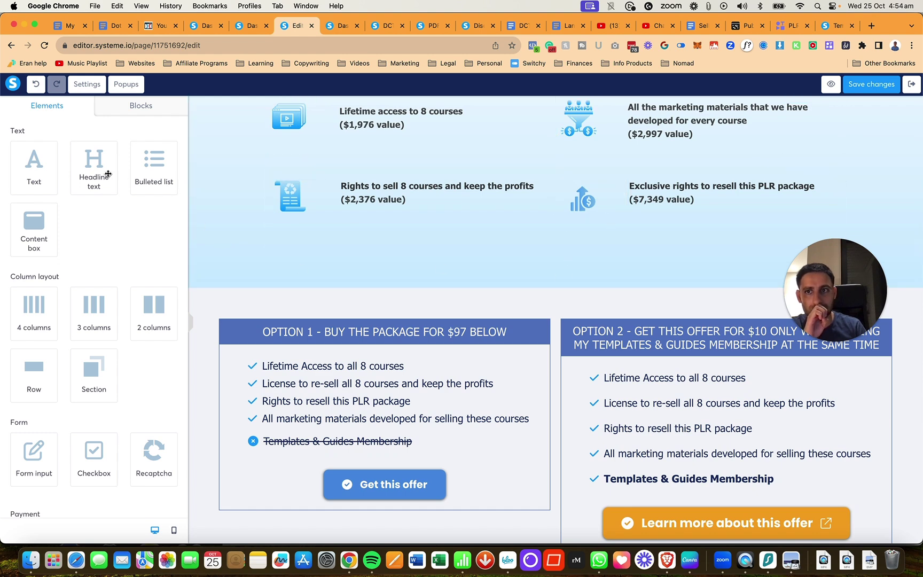
left_click_drag(93, 168, 546, 236)
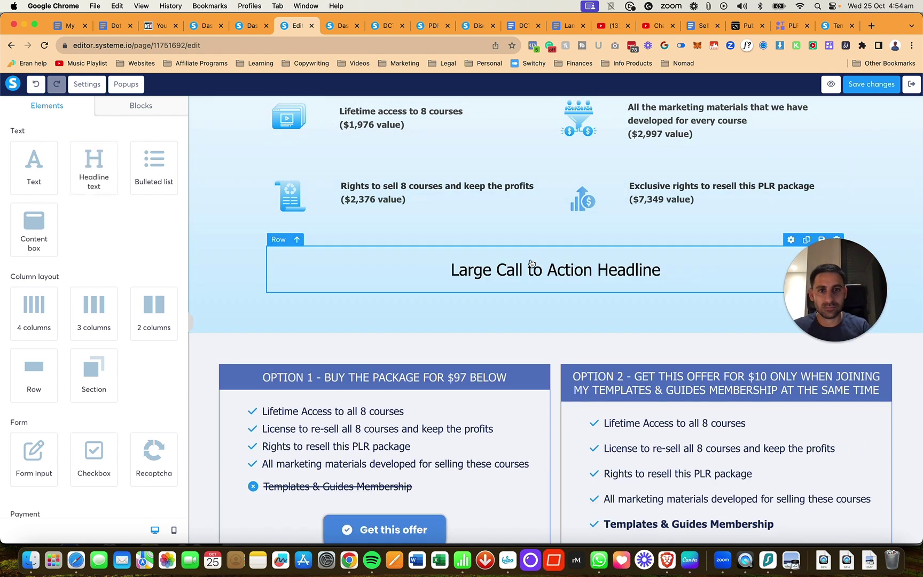
Replace the new headline's text with "Ready to get this incredible offer?" and, on a second line, "Choose one of the 2 options below to get it..."
left_click(532, 267)
key("super+a")
type("Read")
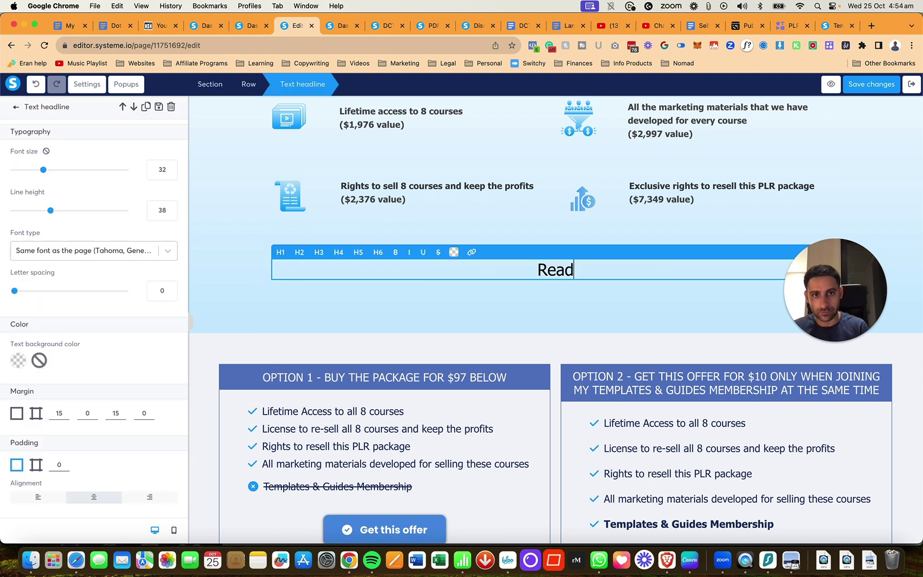
type("y to g")
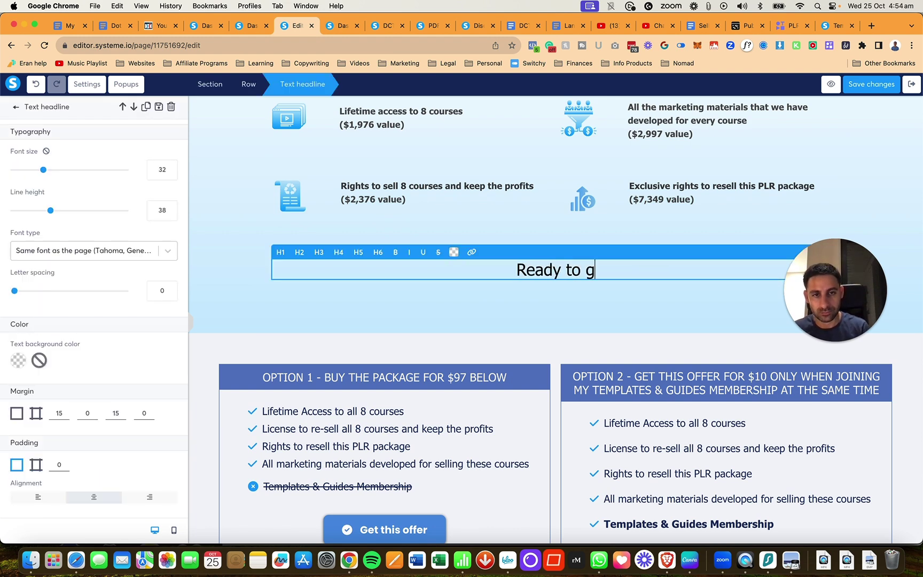
type("et this incredible offer?")
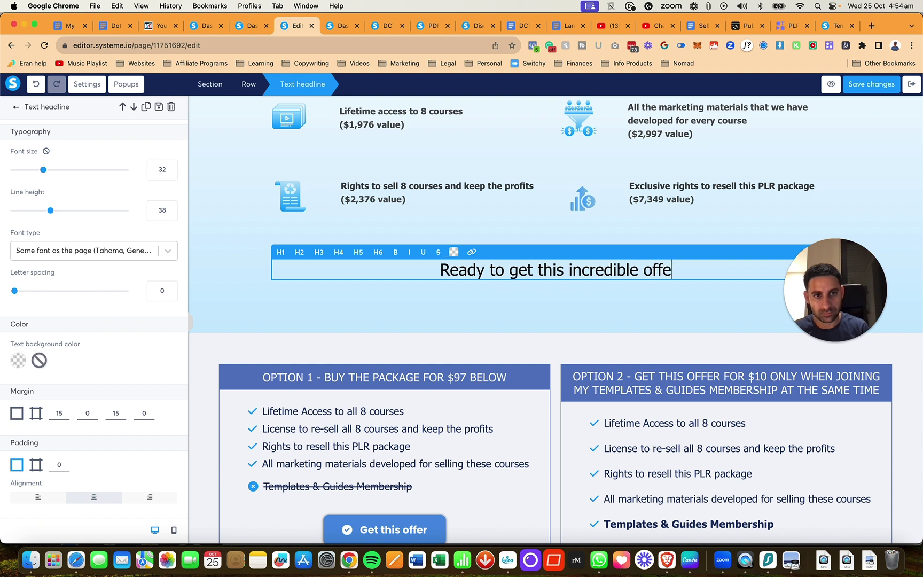
key("Return")
type("Choose o")
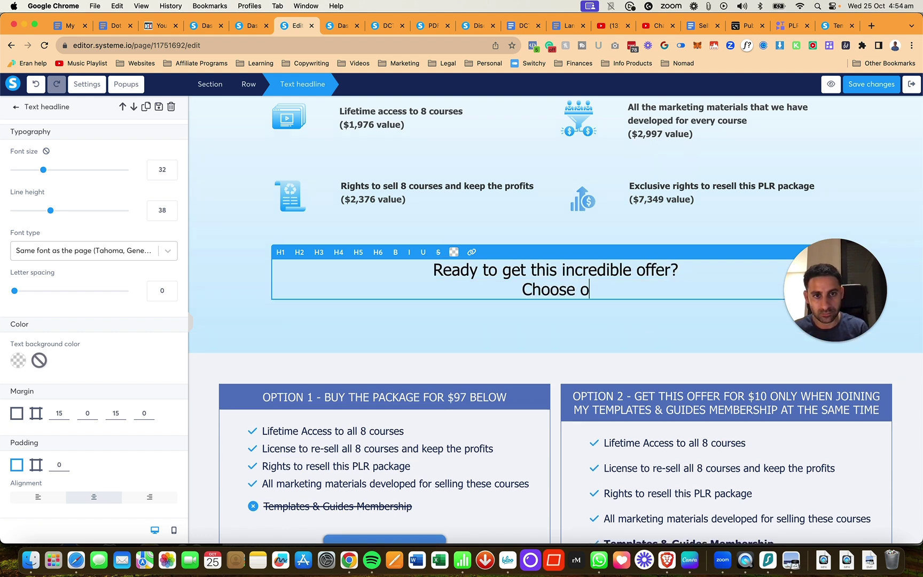
type("ne of the 2 opt")
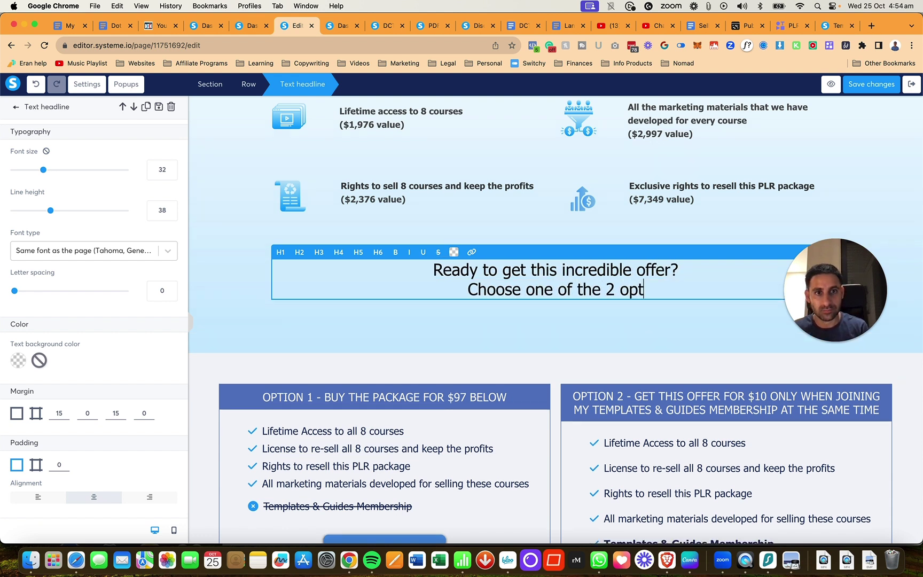
type("ions below to get it")
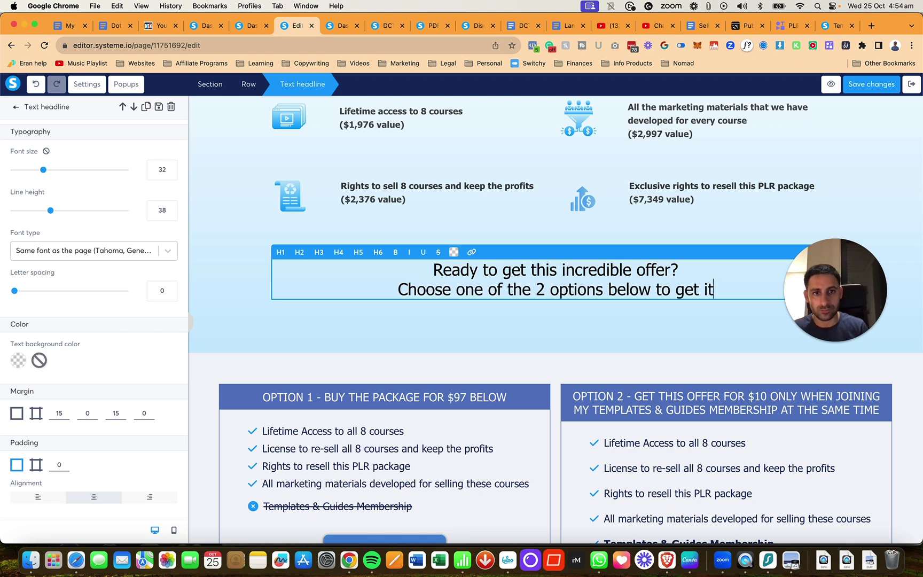
type("...")
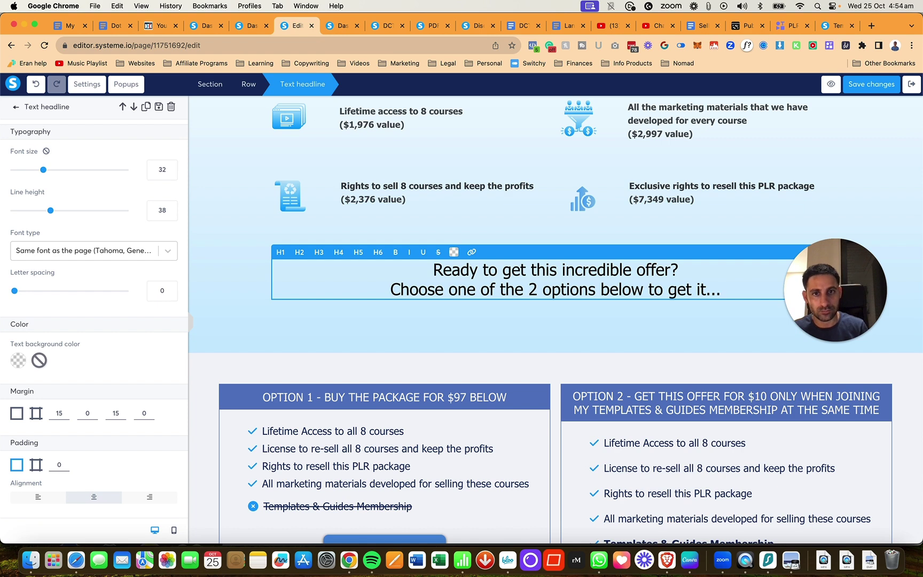
Make both lines of the new call-to-action headline bold
key("super+a")
key("super+b")
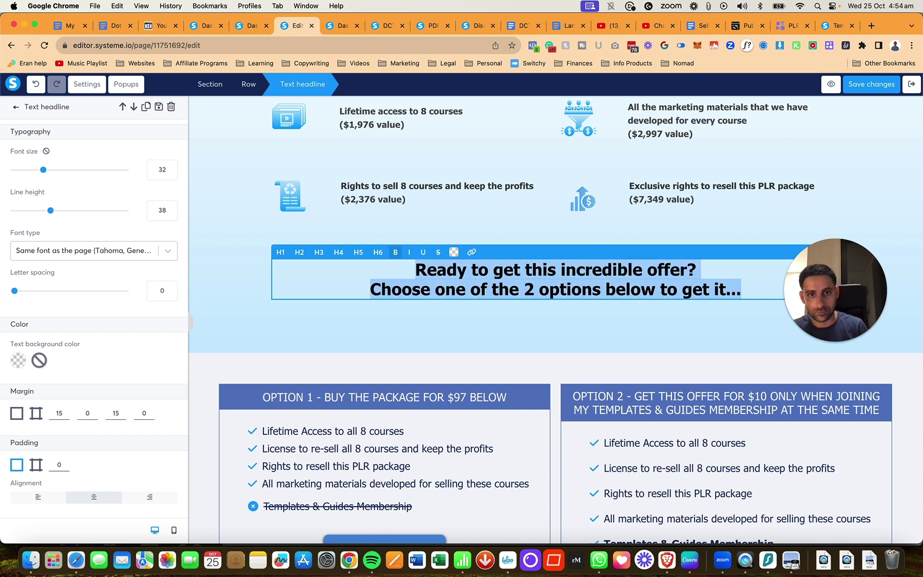
left_click(523, 282)
left_click(455, 352)
Copy the dark blue text color's hex code from the "The retail value of this entire package is $14,698!" text
scroll(469, 336, "up", 7)
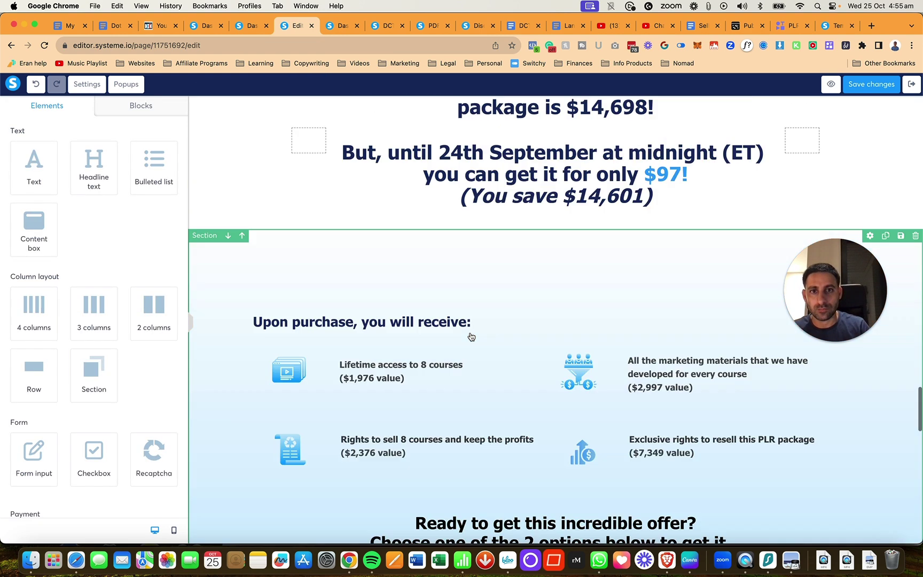
scroll(470, 336, "down", 5)
scroll(471, 336, "up", 7)
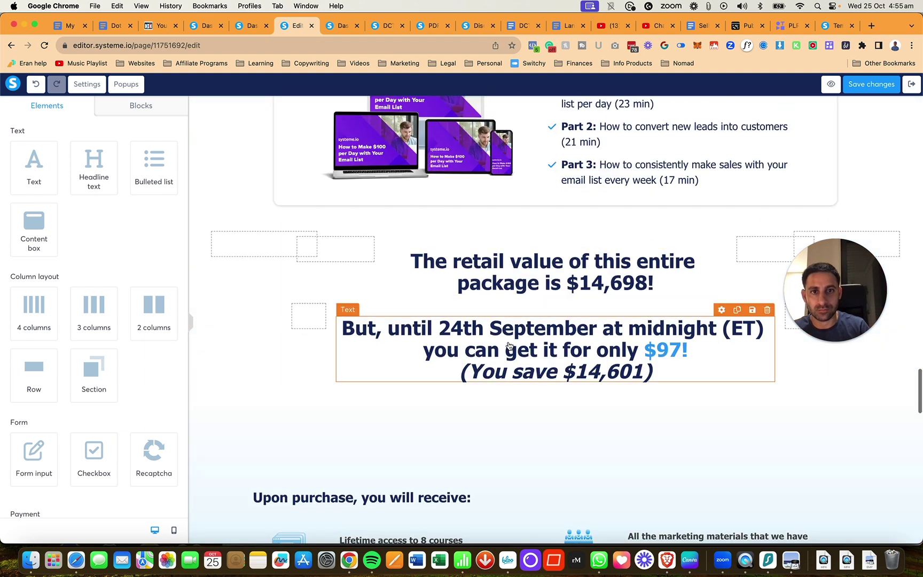
left_click(507, 346)
left_click(494, 278)
left_click(494, 277)
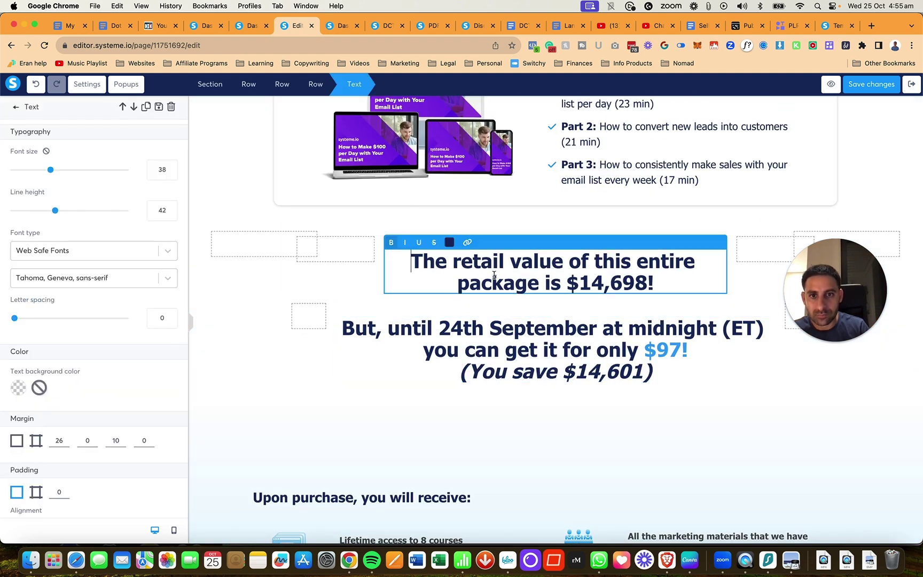
left_click(450, 243)
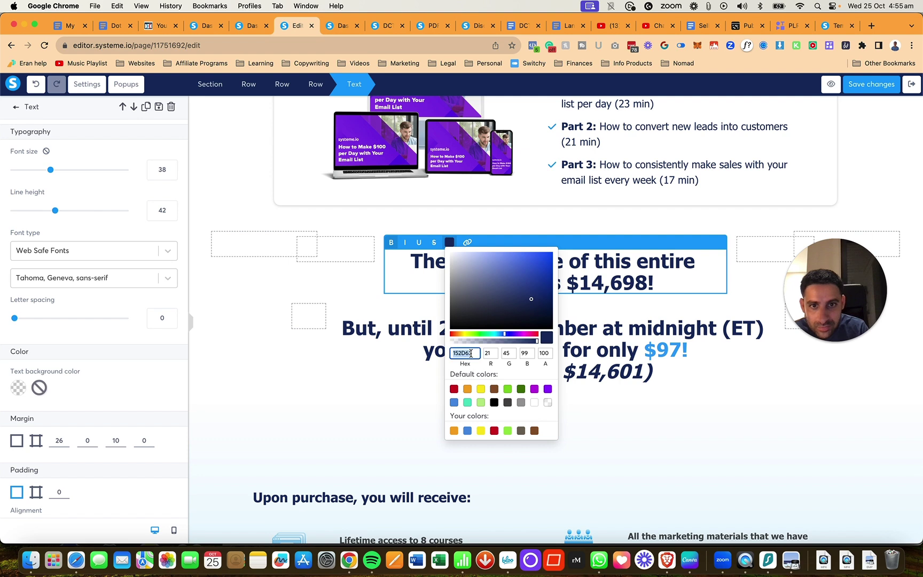
left_click(714, 419)
left_click(714, 418)
Apply the copied dark blue hex color 152D63 to the whole "Ready to get this incredible offer?" headline
scroll(695, 416, "down", 6)
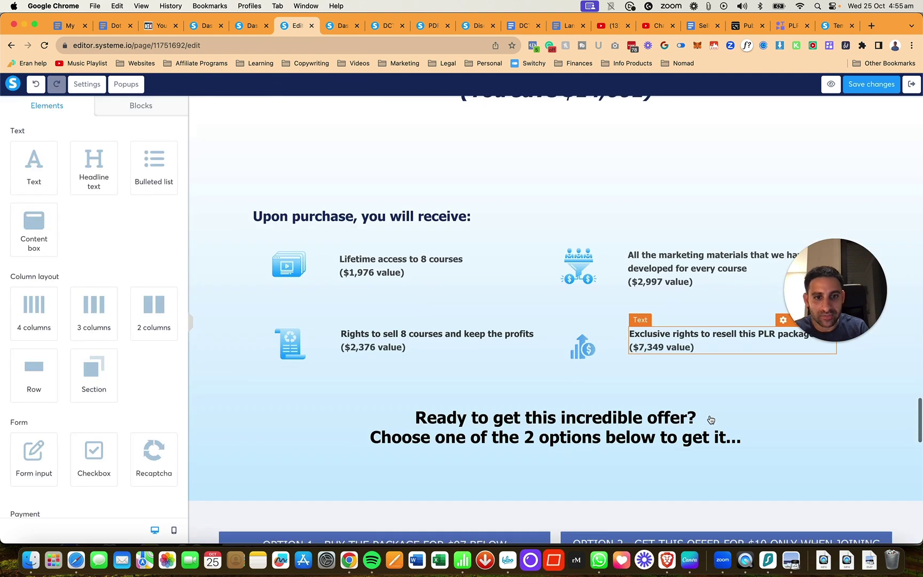
left_click(652, 395)
triple_click(648, 396)
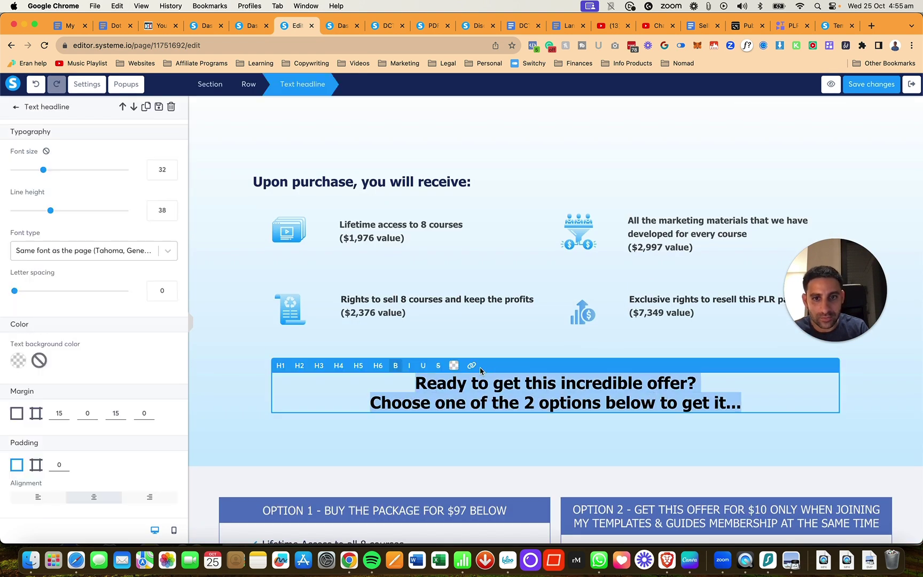
left_click(454, 365)
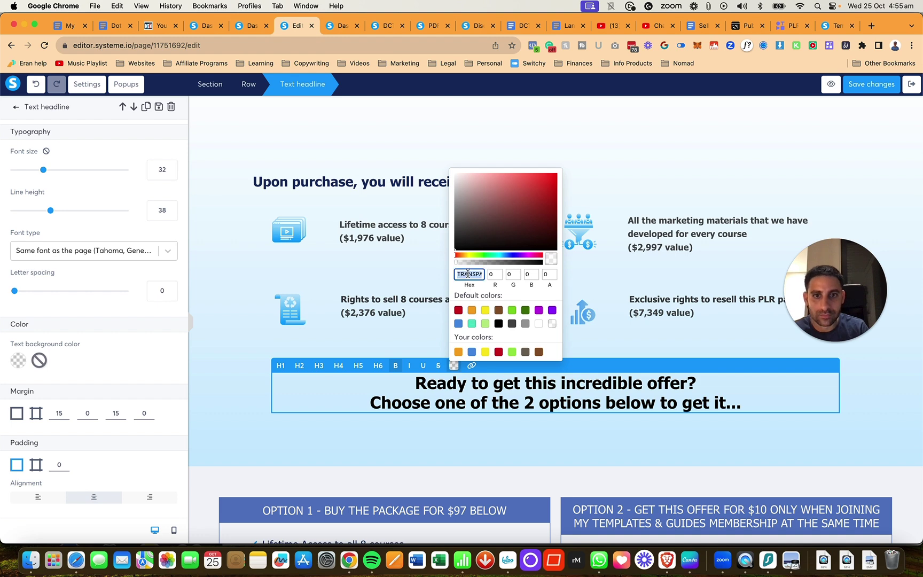
key("cmd+v")
left_click(707, 438)
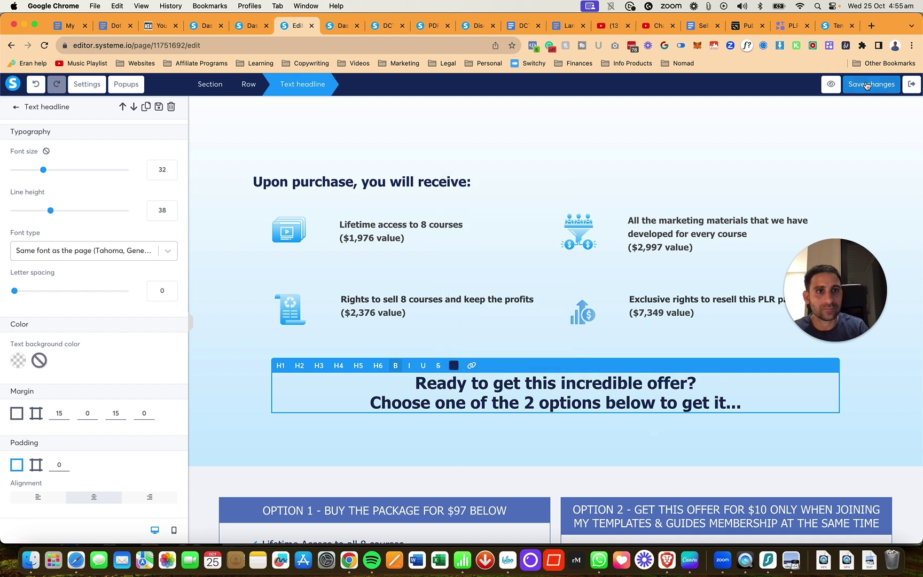
Review the header options of the Option 2 content box and save the page changes
scroll(643, 375, "down", 1)
scroll(643, 376, "down", 3)
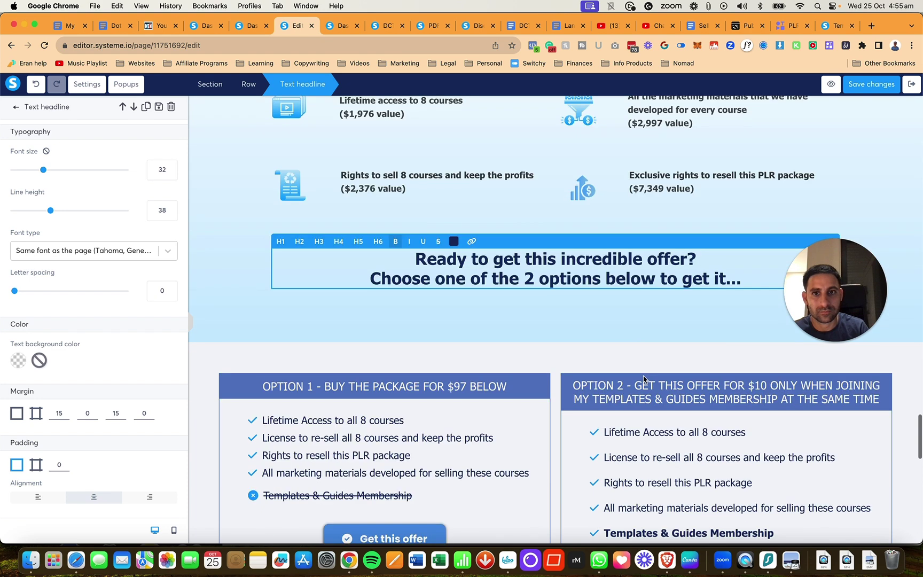
left_click(633, 388)
scroll(240, 391, "down", 2)
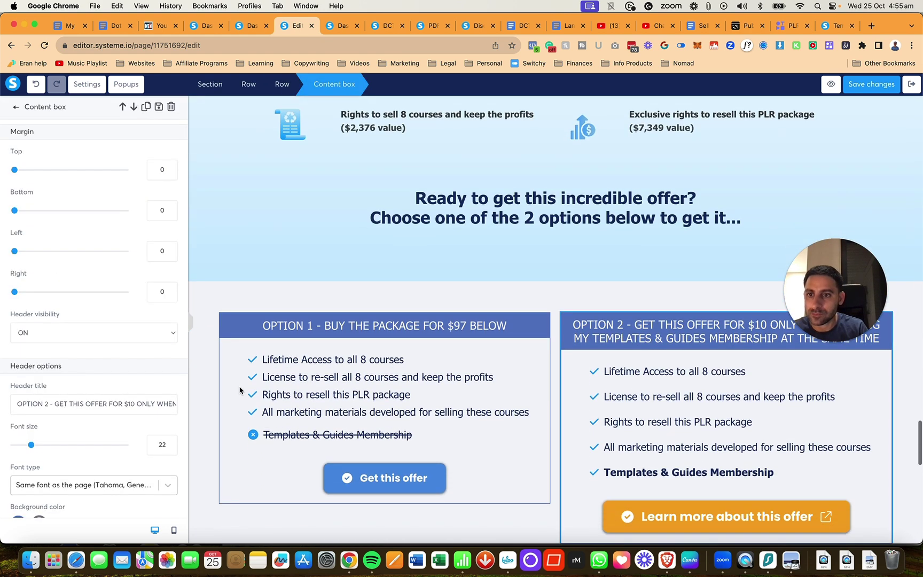
scroll(158, 378, "down", 2)
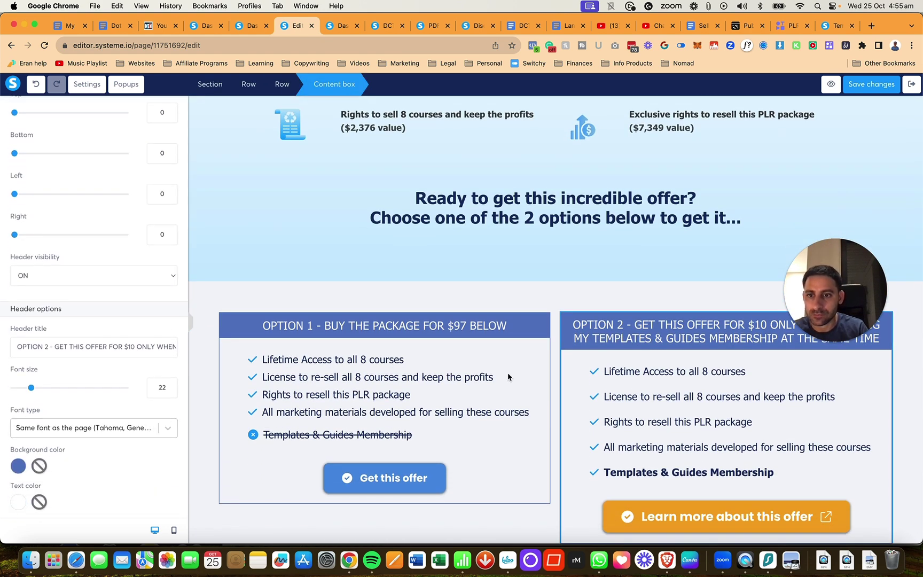
left_click(884, 87)
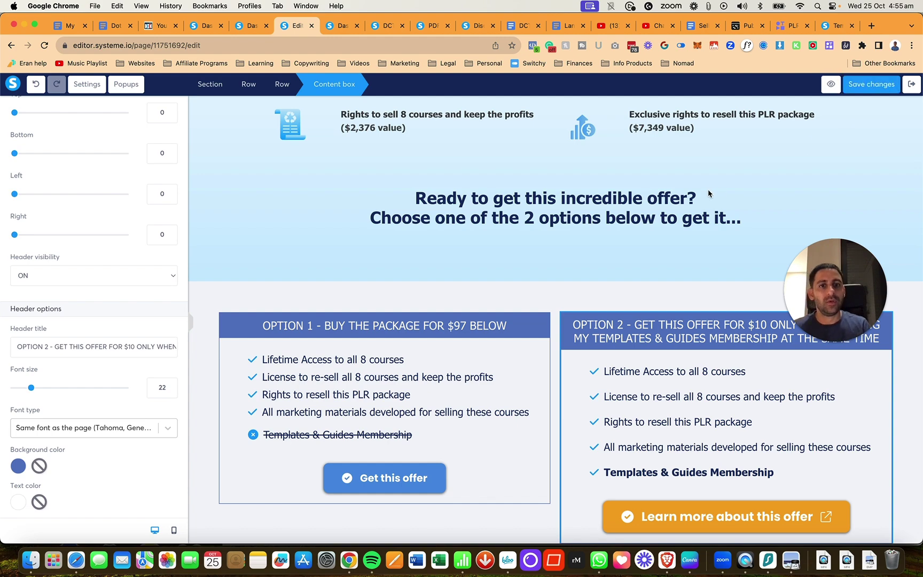
Open the settings of the "Get this offer" button in the Option 1 box
scroll(775, 173, "up", 10)
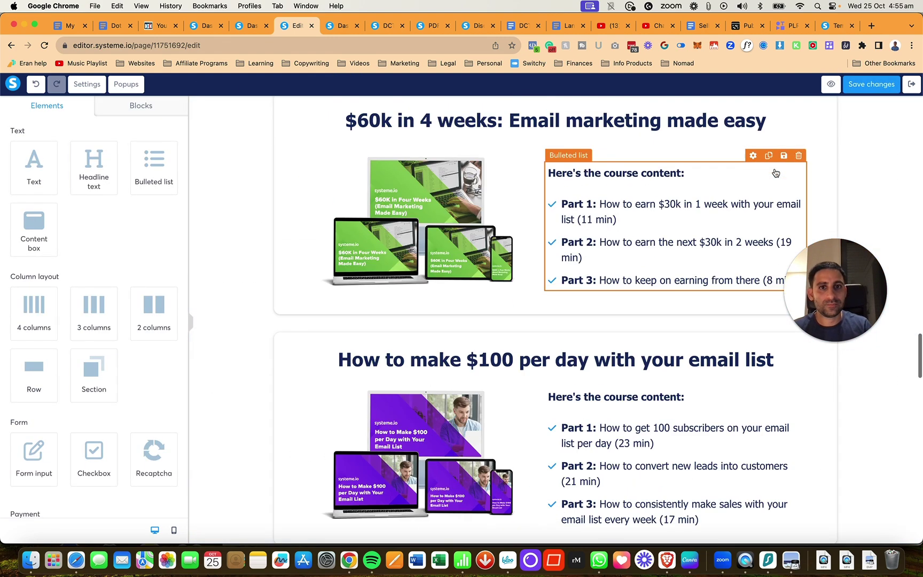
scroll(776, 173, "down", 10)
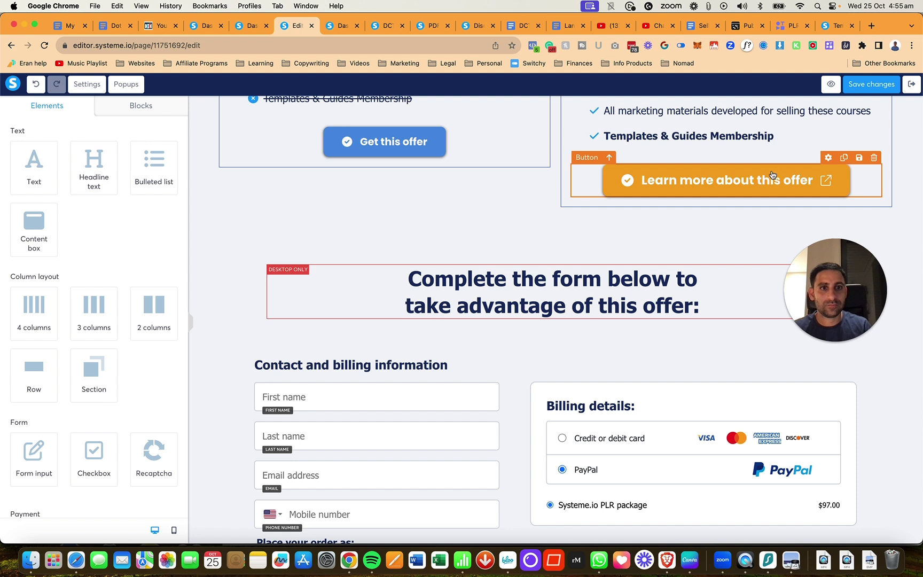
left_click(406, 149)
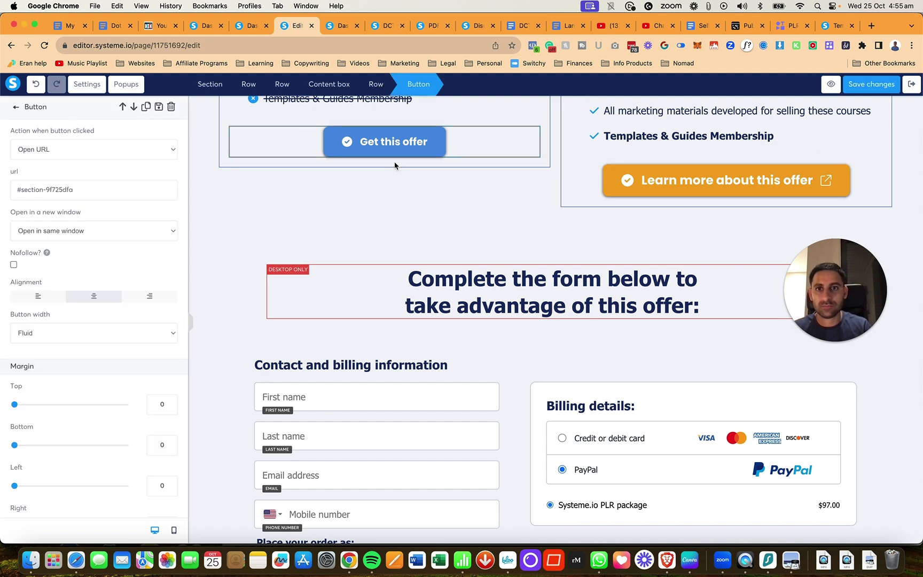
Change the "Get this offer" button's font type to the same font as the page
scroll(133, 211, "down", 6)
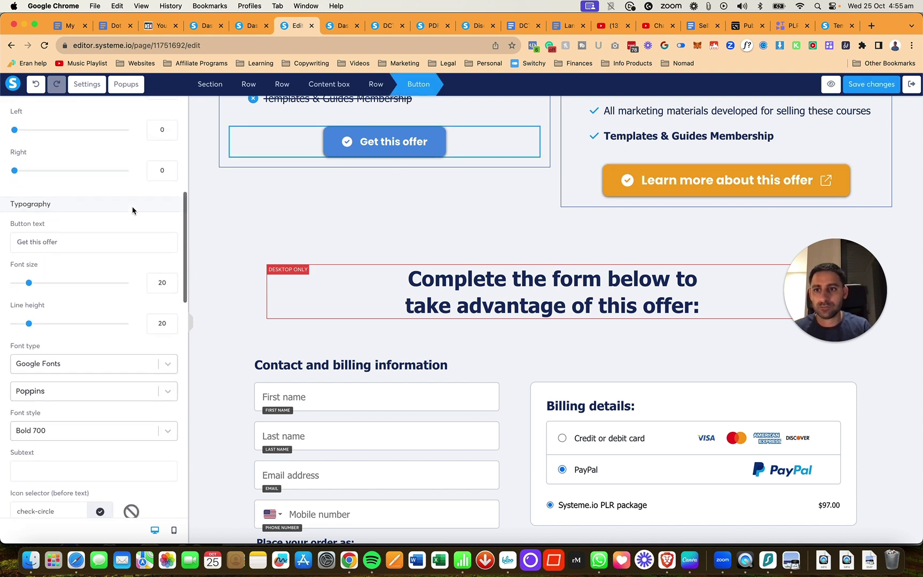
left_click(142, 366)
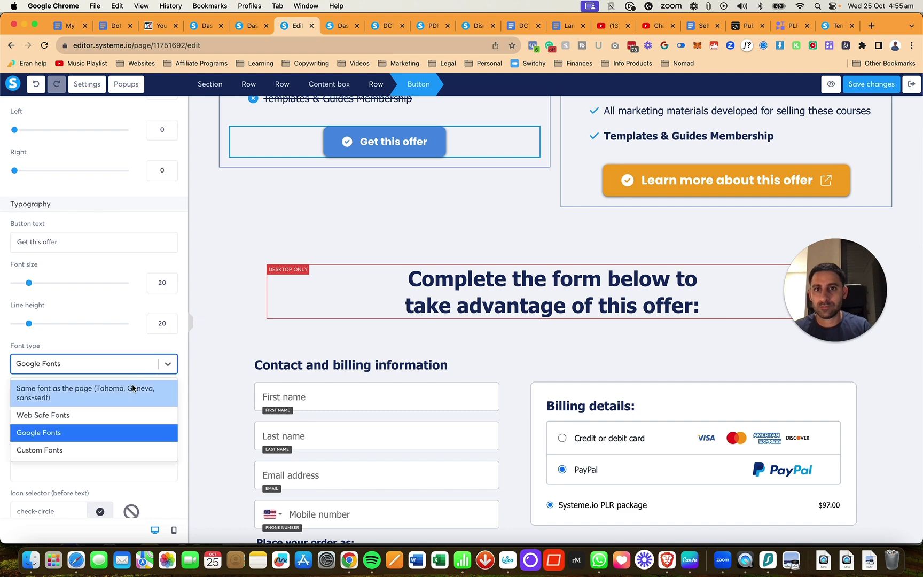
left_click(133, 383)
Change the "Learn more about this offer" button's font type to the same font as the page
left_click(704, 179)
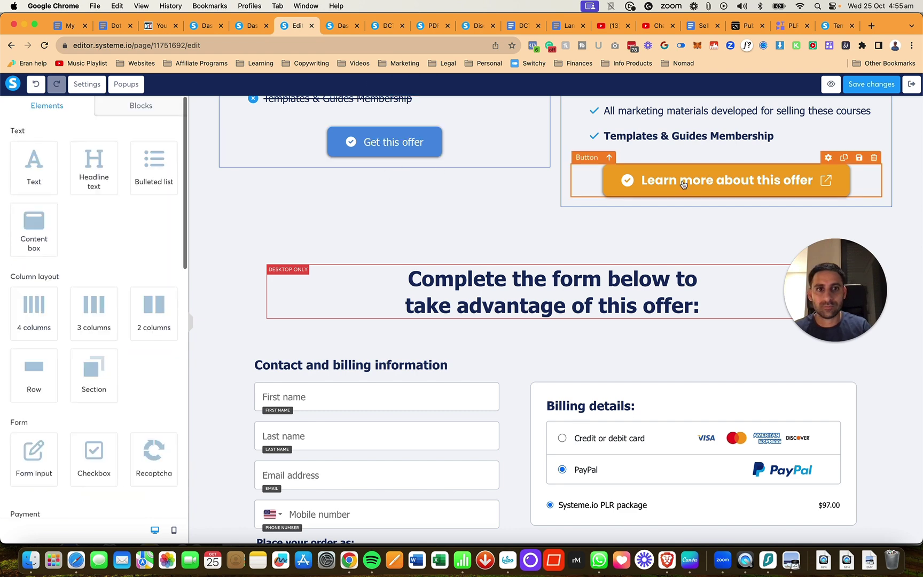
scroll(133, 267, "down", 10)
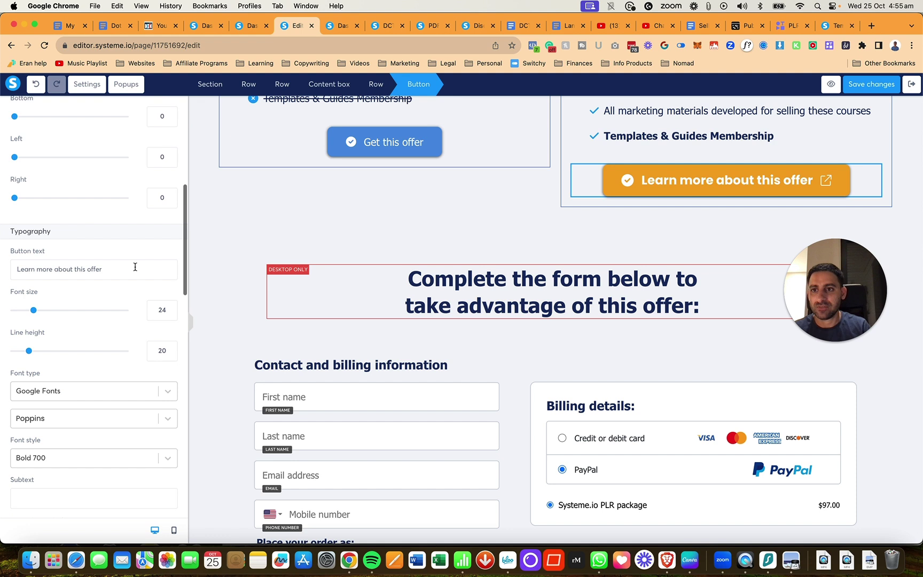
left_click(115, 344)
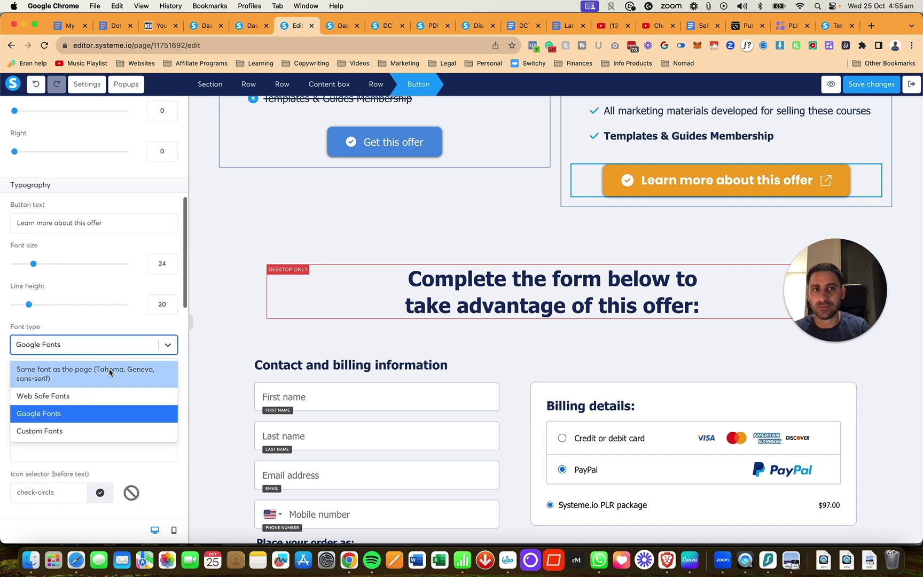
left_click(81, 370)
left_click(500, 233)
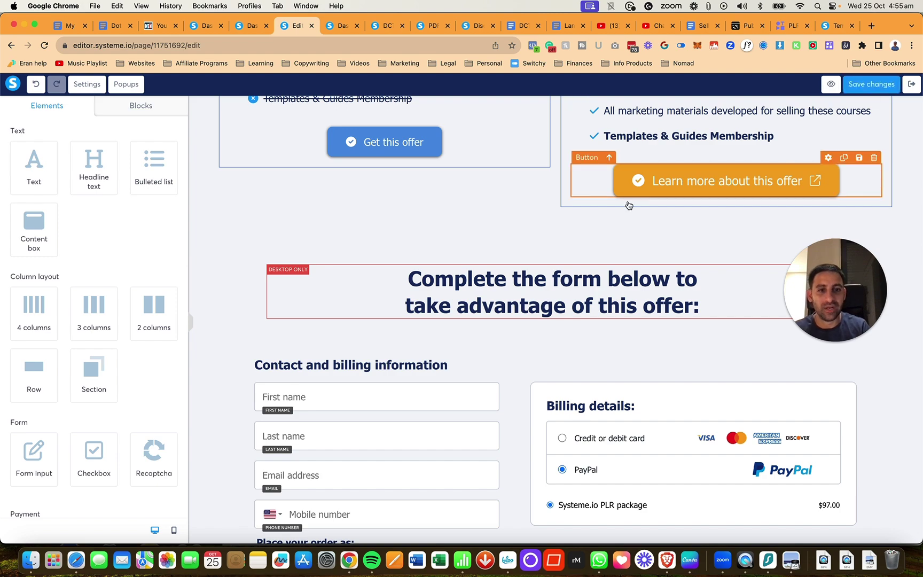
Save the sales page changes and exit the page editor
scroll(515, 237, "down", 3)
scroll(515, 238, "up", 15)
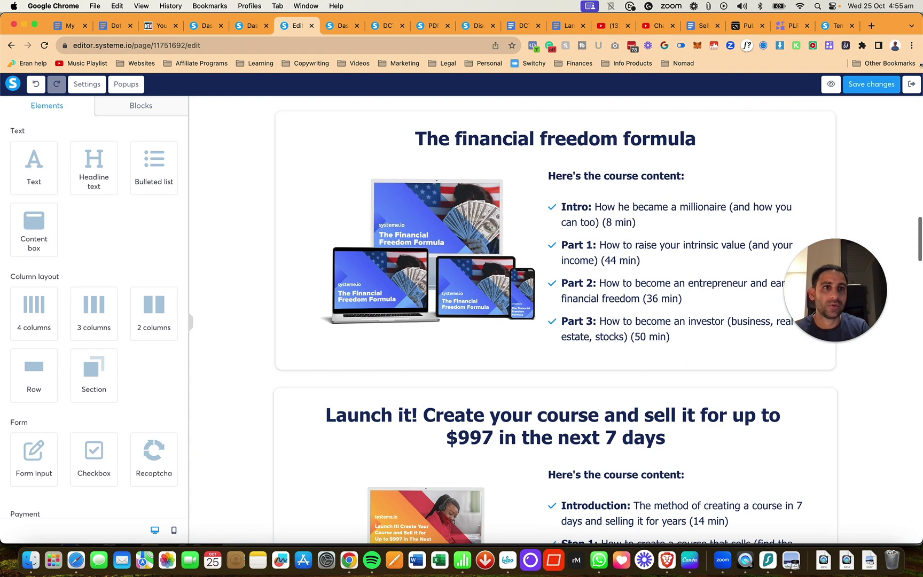
left_click(875, 85)
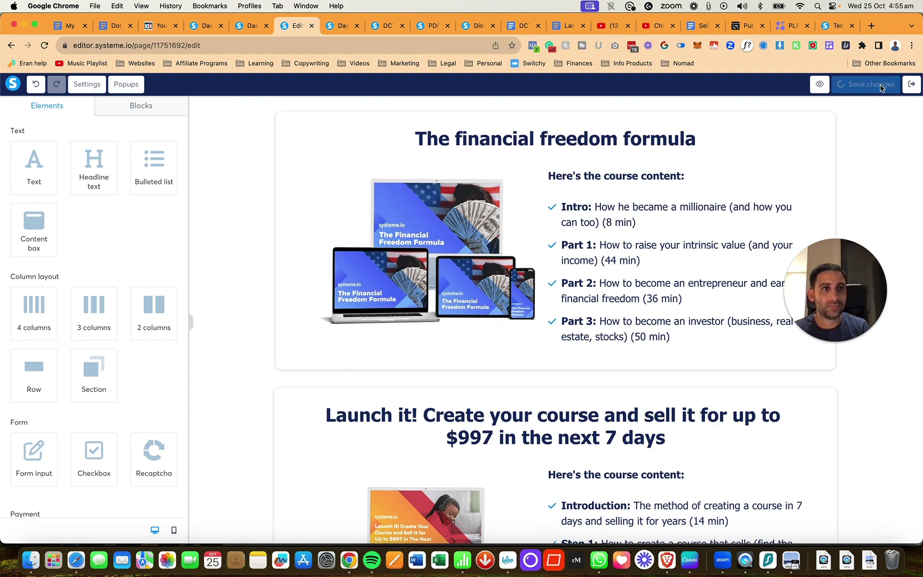
left_click(912, 84)
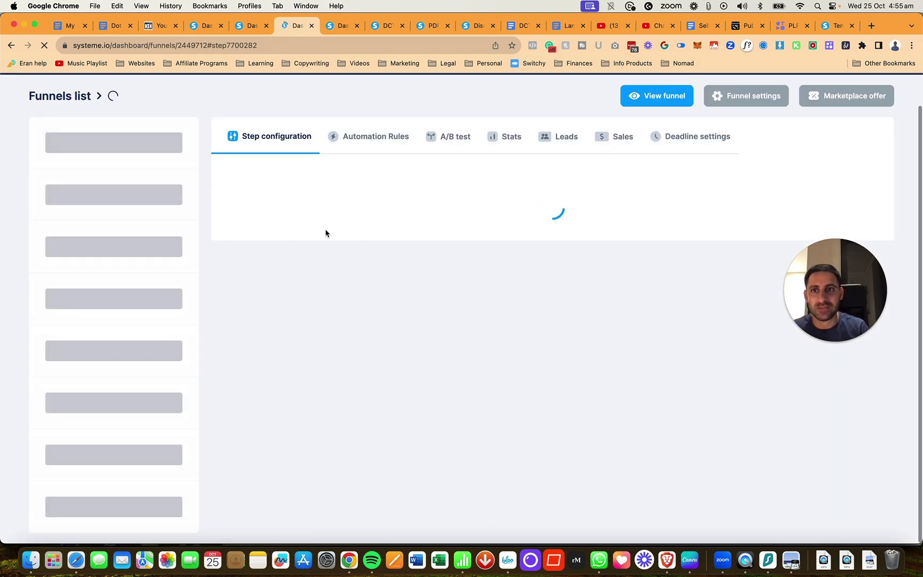
Select the "SIO PLR package thanks" funnel step and copy its page URL
left_click(100, 374)
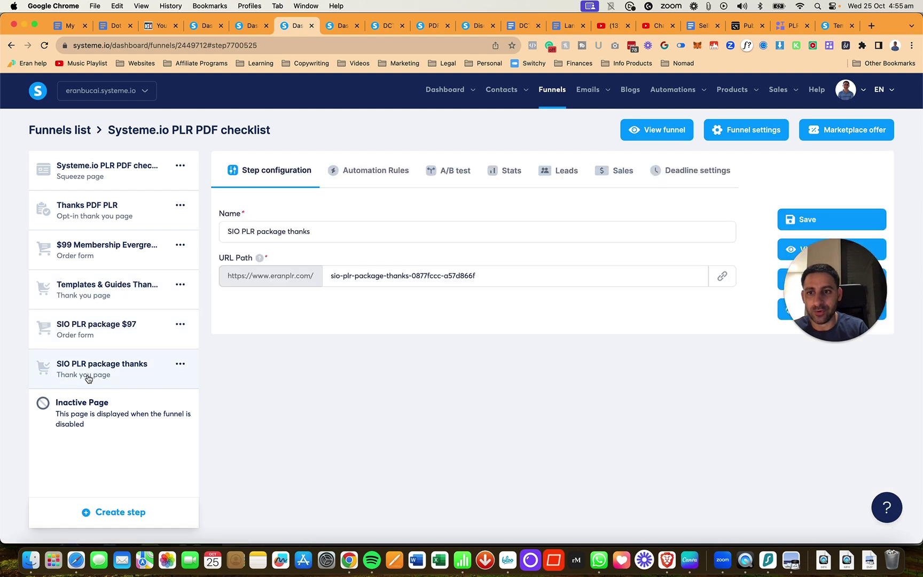
left_click(721, 275)
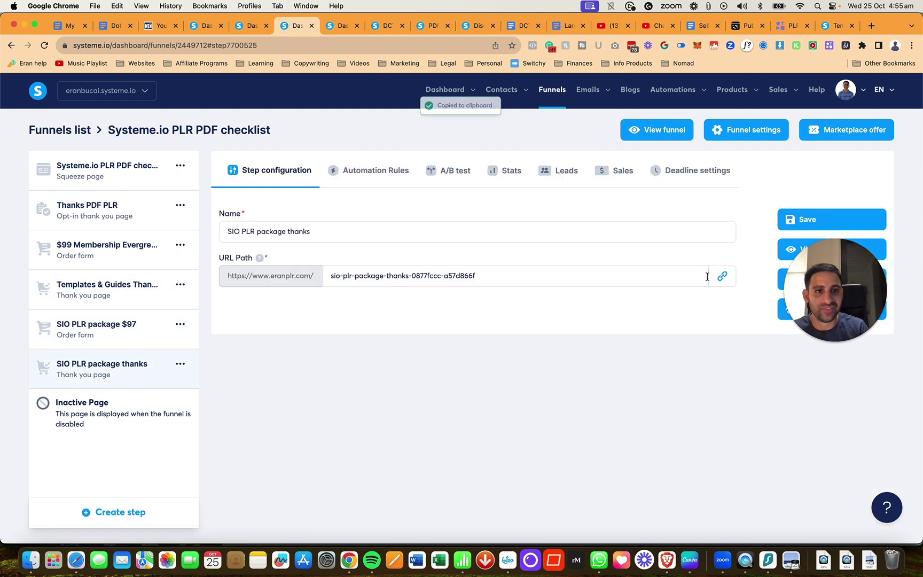
Switch to ConfettiPage and copy the free confetti code for eranplr.com
left_click(746, 26)
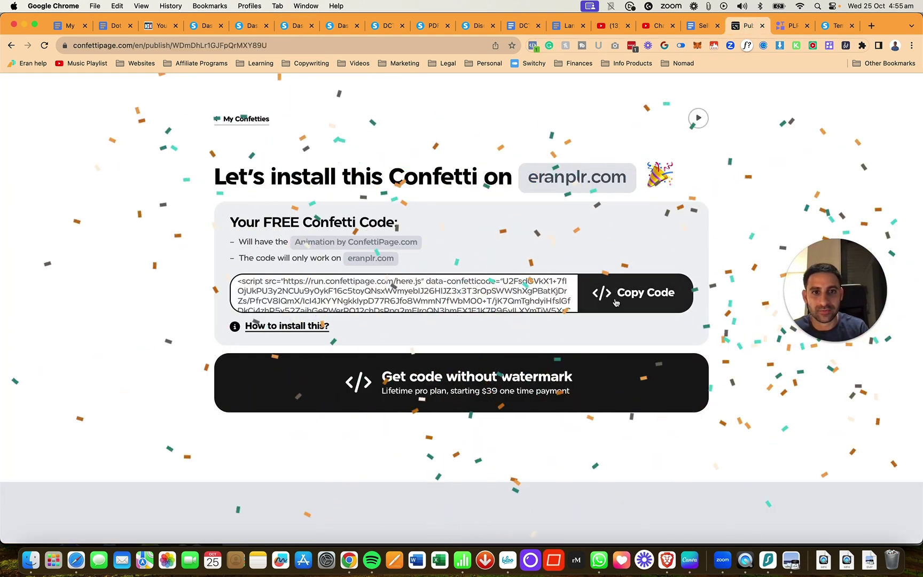
left_click(580, 283)
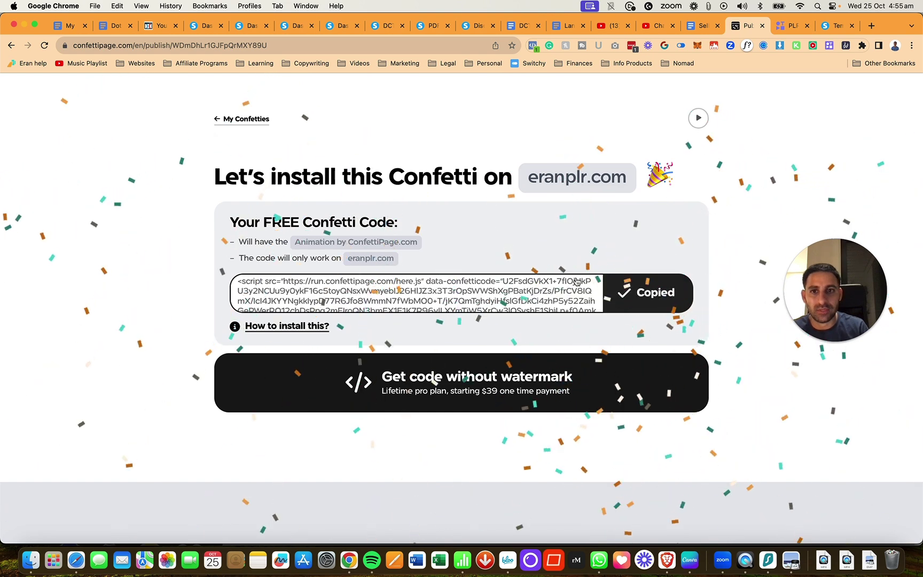
left_click(247, 27)
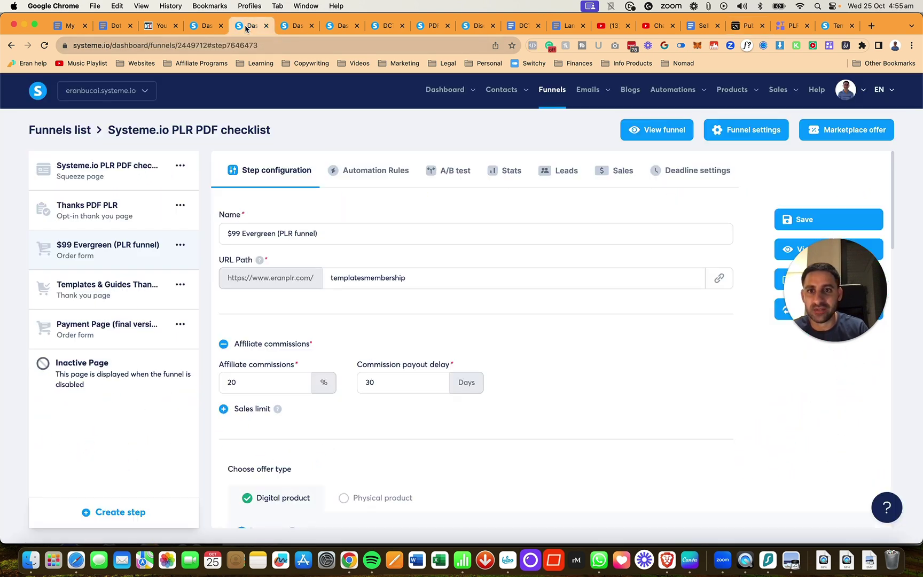
left_click(746, 26)
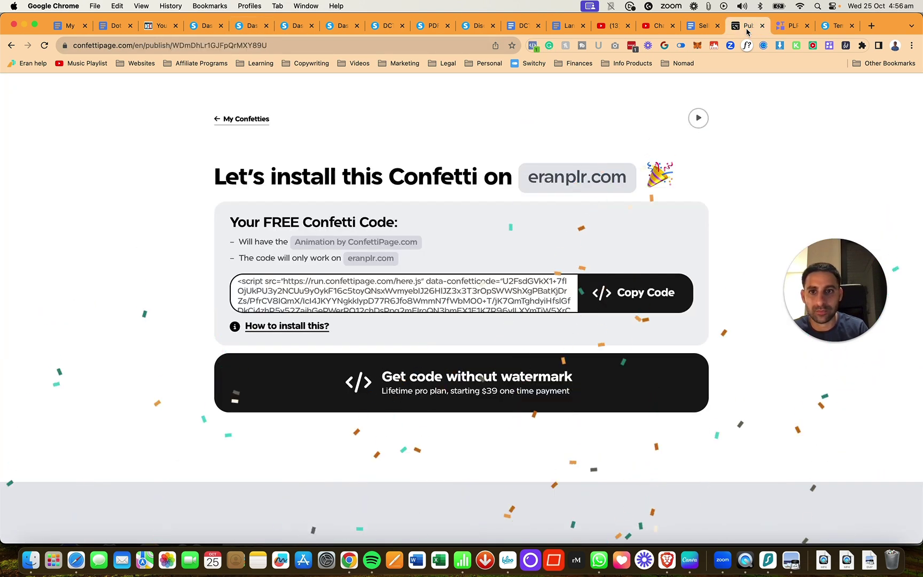
Return to the systeme.io funnel and open the "SIO PLR package thanks" page for editing
left_click(250, 26)
left_click(285, 29)
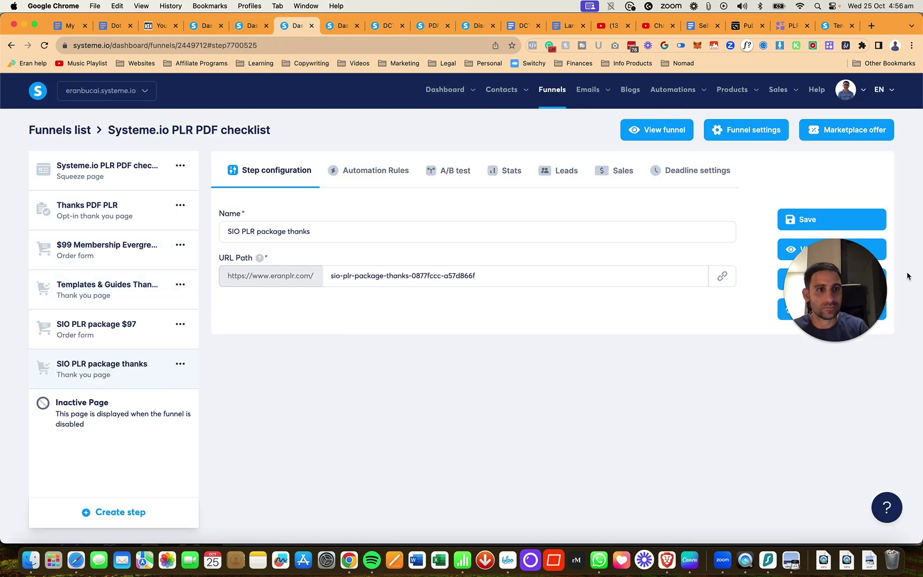
left_click(813, 281)
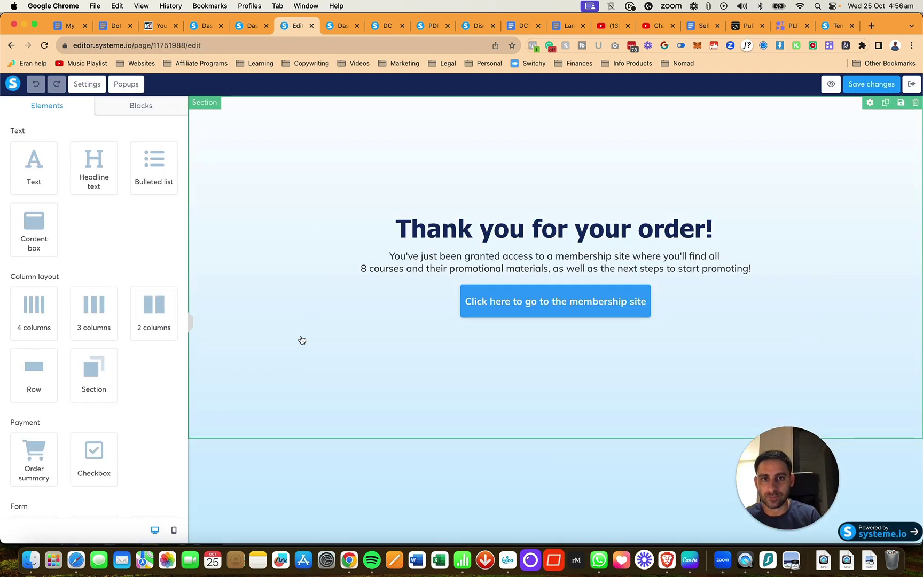
Add a Raw HTML element above the "Thank you for your order!" headline and save the copied confetti code in it
scroll(74, 447, "down", 5)
scroll(74, 448, "down", 10)
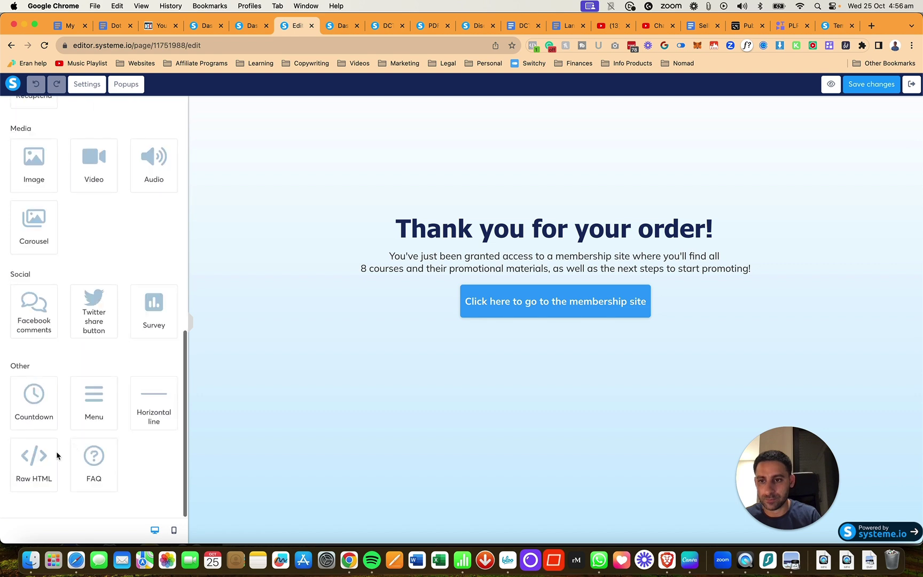
left_click_drag(31, 472, 459, 219)
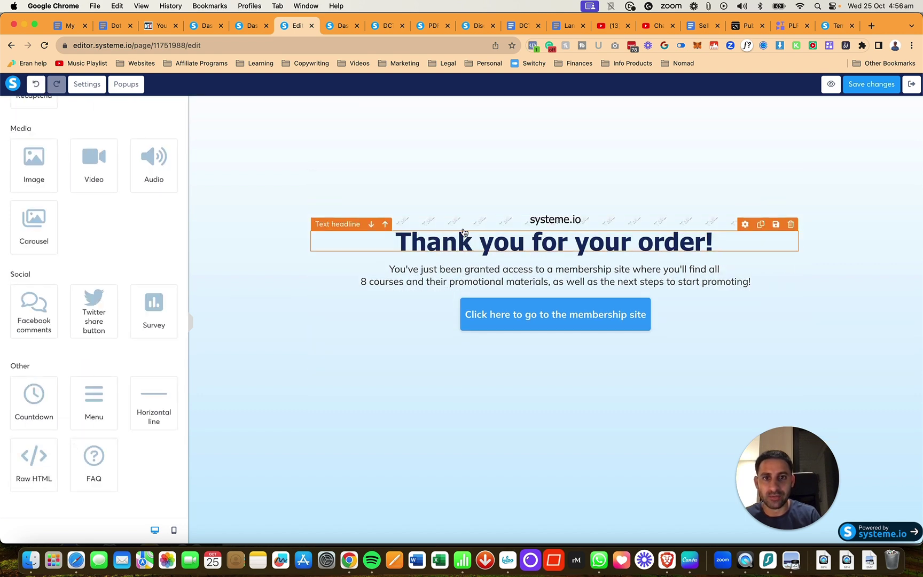
left_click(470, 218)
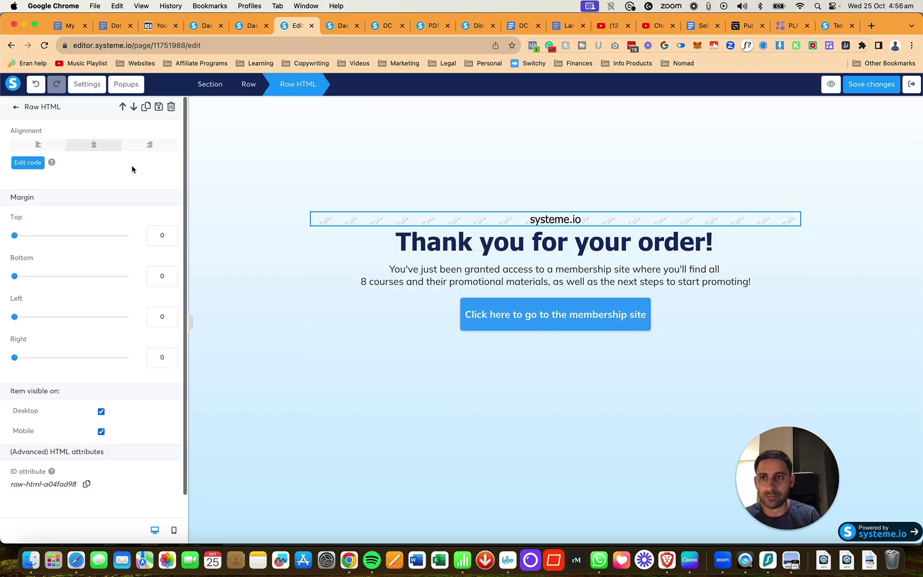
left_click(28, 163)
key("super+v")
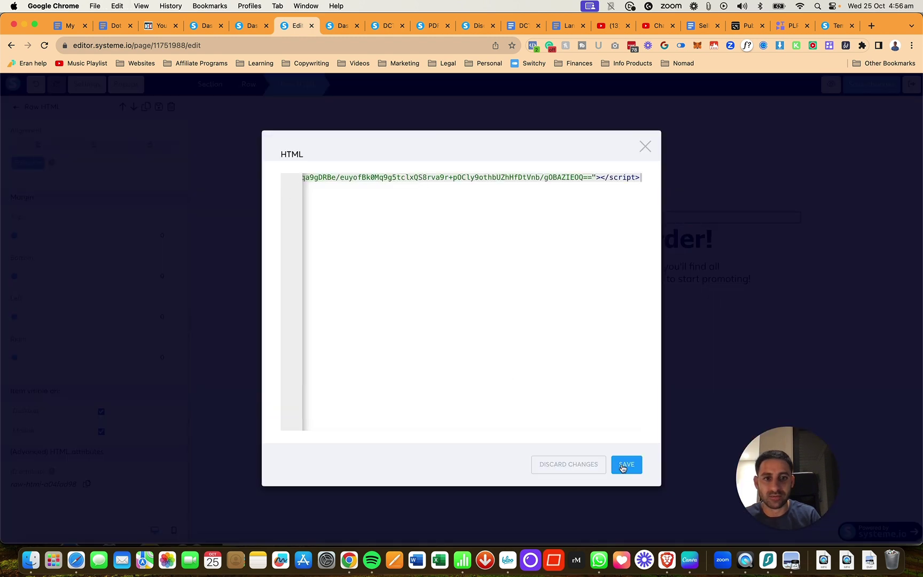
left_click(625, 464)
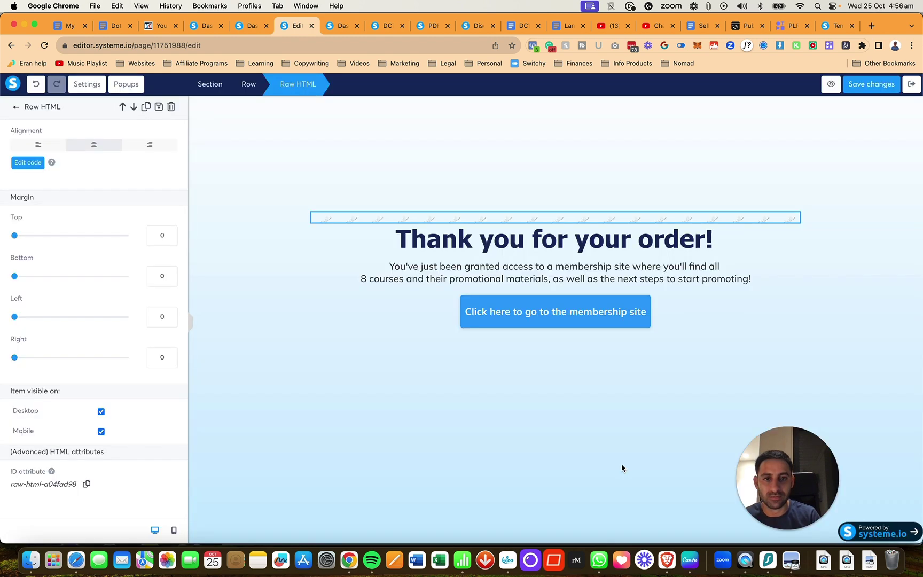
Try "signing up" in place of "your order!" in the thank-you headline and erase that wording
left_click(496, 243)
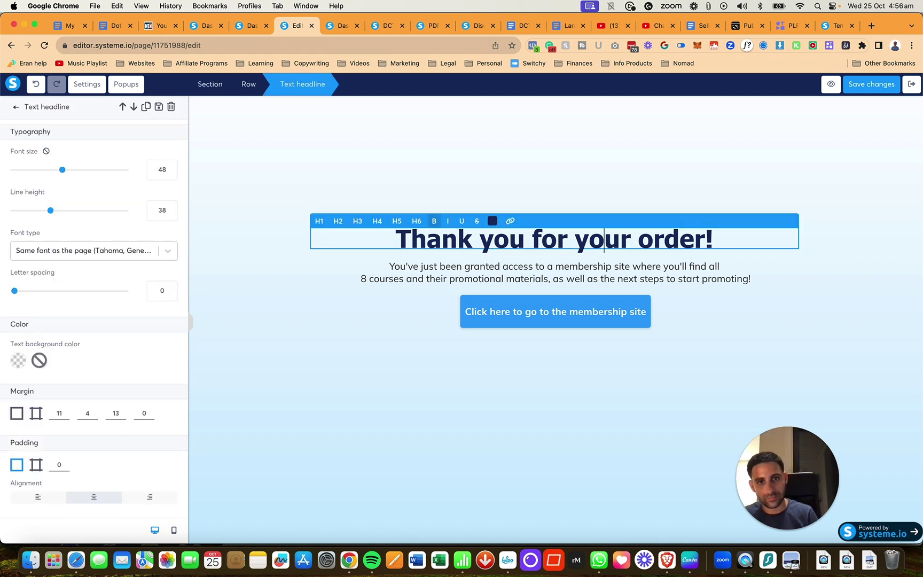
key("alt+Left")
key("super+shift+Right")
type("signing up")
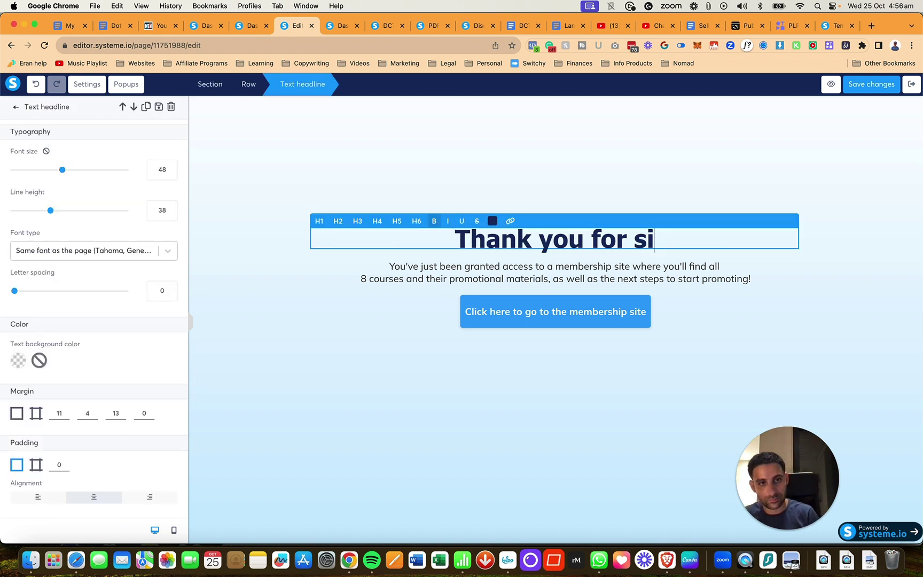
key("BackSpace")
key("BackSpace")
key("BackSpace")
key("BackSpace")
key("BackSpace")
key("BackSpace")
key("BackSpace")
key("BackSpace")
key("BackSpace")
key("BackSpace")
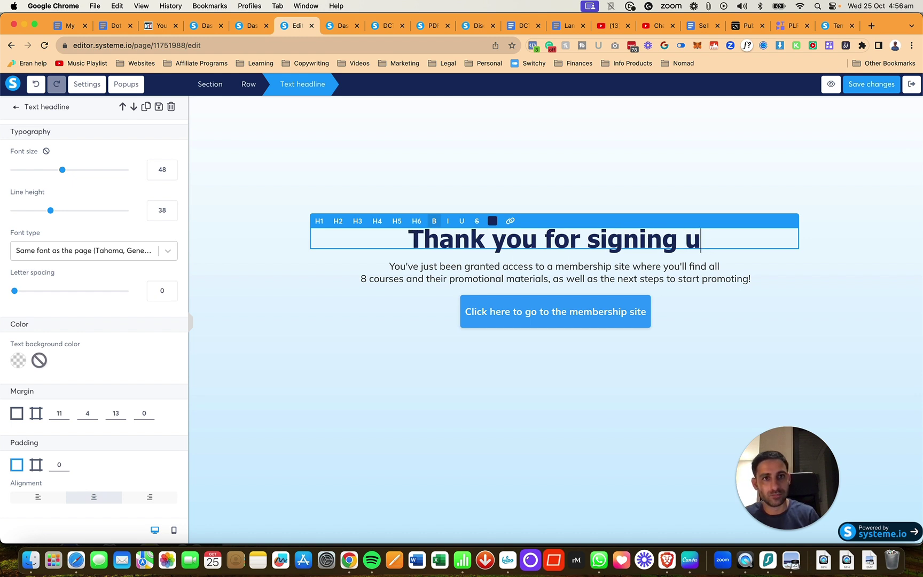
Complete the headline as "Thank you for investing in the Systeme.io PLR package!" without a trailing blank line
type("investi")
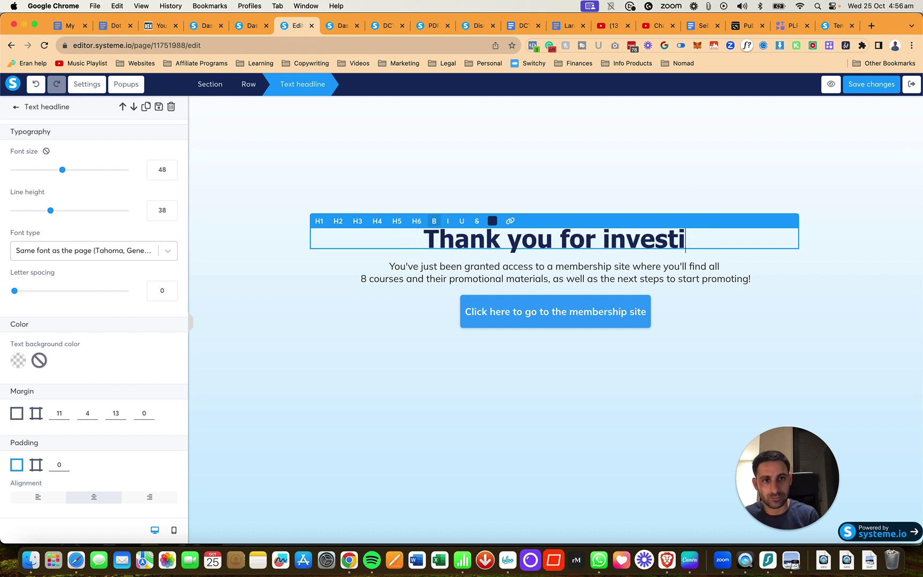
type("ng in the Syste")
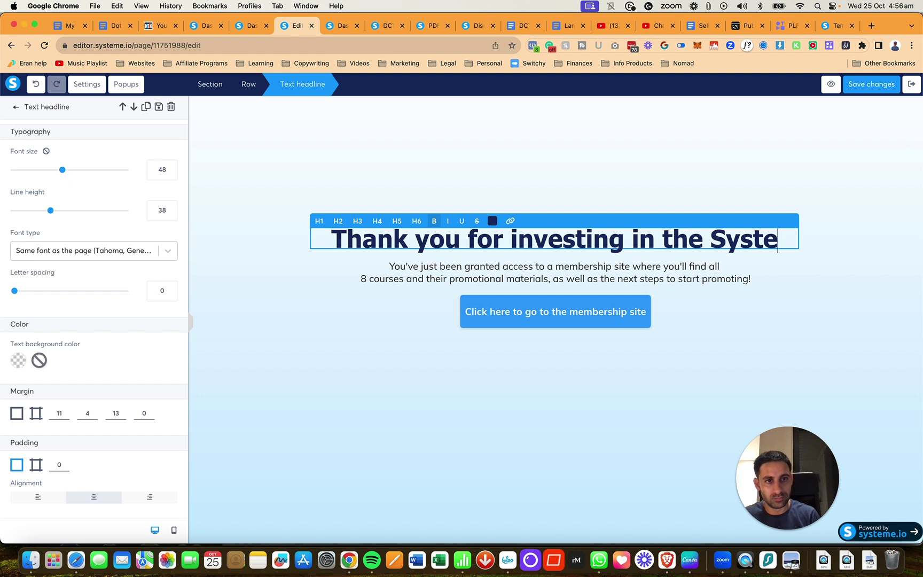
type("me.io PLR pa")
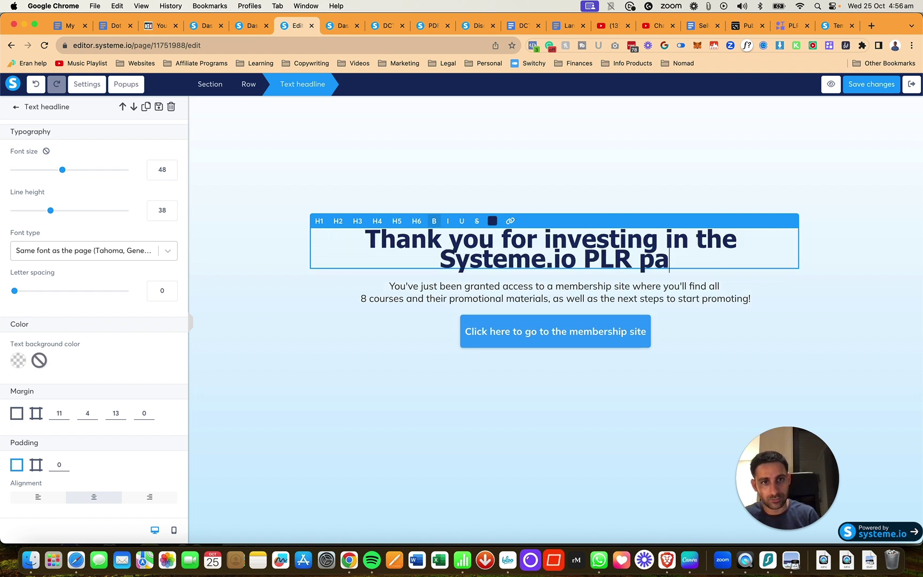
type("ckage!")
key("Return")
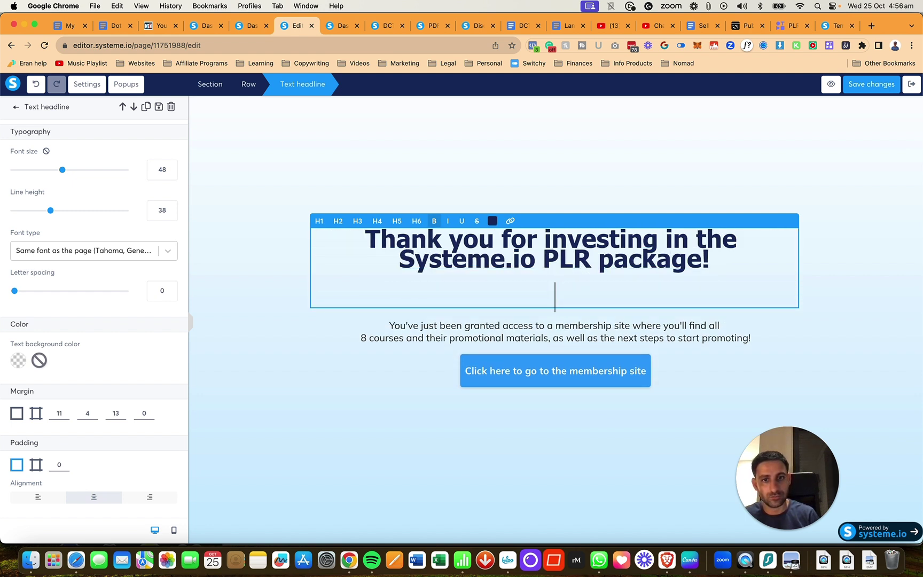
key("BackSpace")
key("Escape")
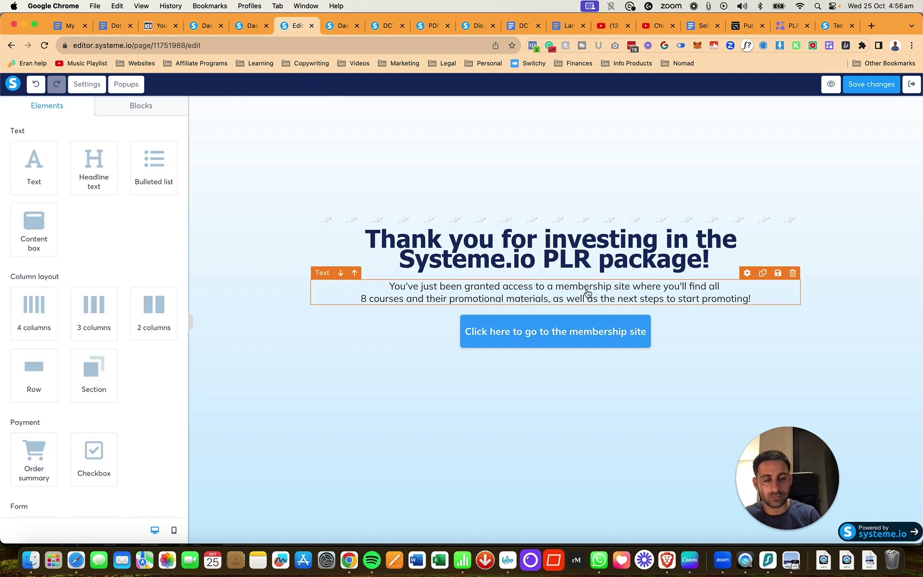
Insert "with access to re-selling all 8 courses as your own" after "membership site" in the text below the headline
left_click(587, 293)
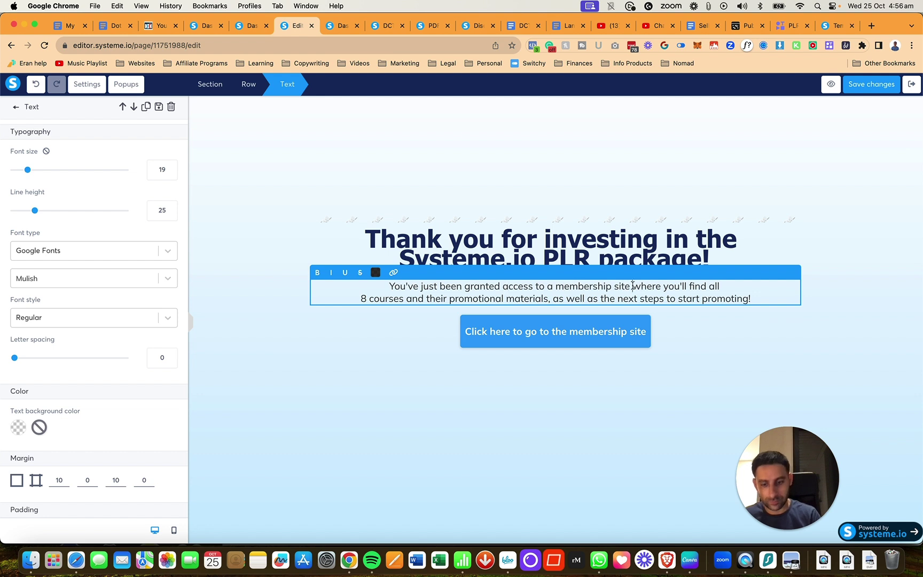
type("with access to ")
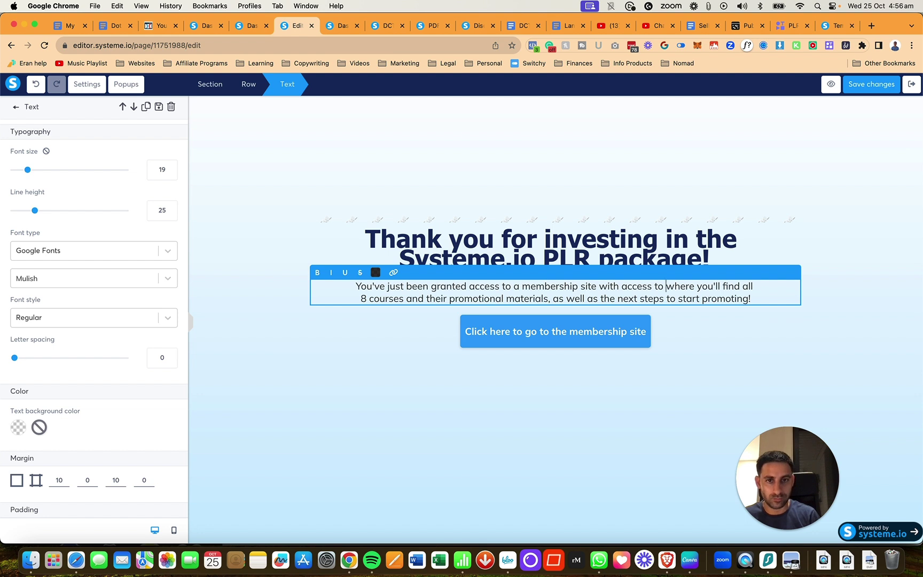
type("re-selling ")
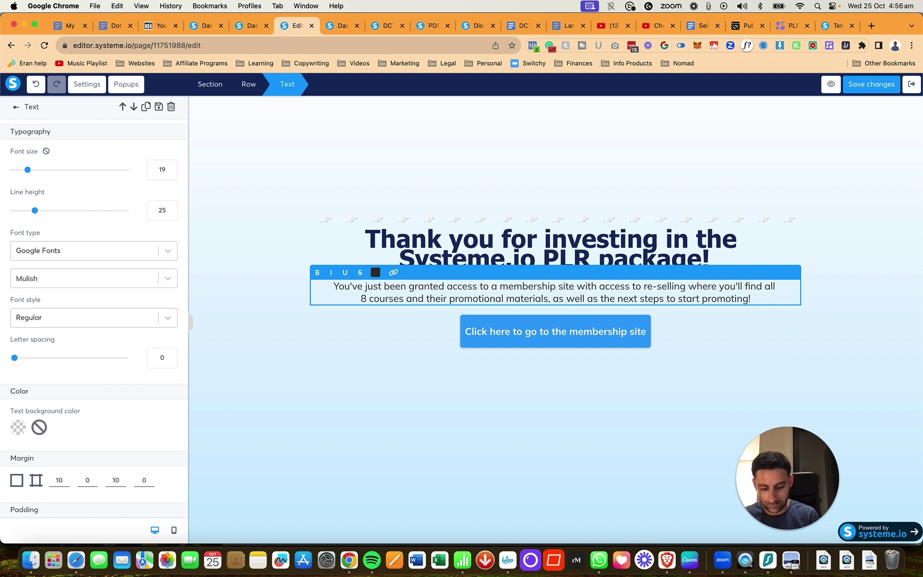
type("all 8 courses as ")
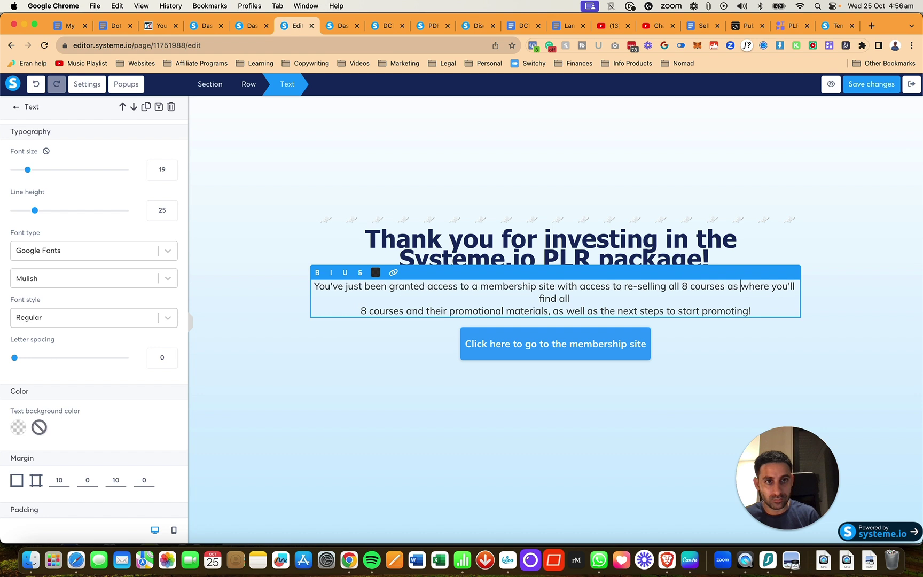
type("your own")
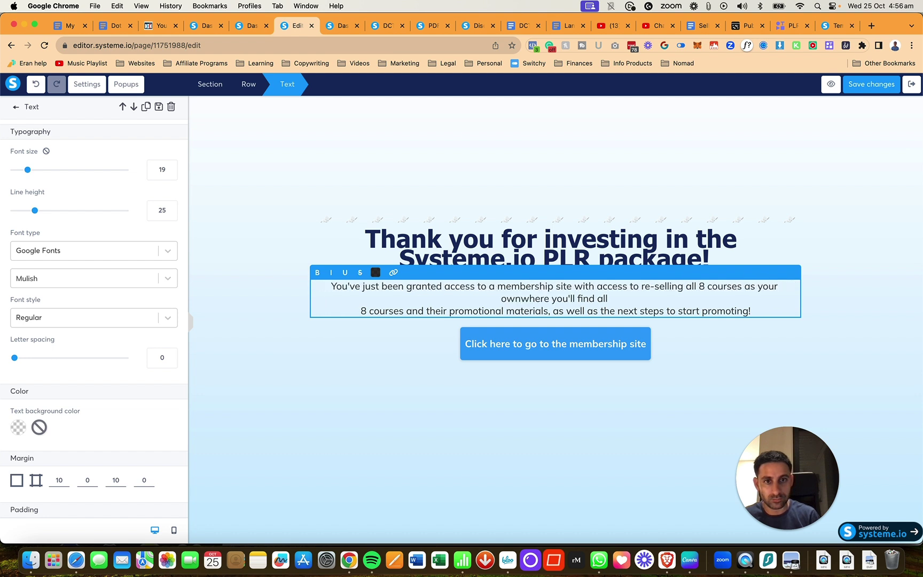
Continue the sentence with "where you will find my instructions on setting it up and also the promotional materials as well."
type(" where you will find my instructions on s")
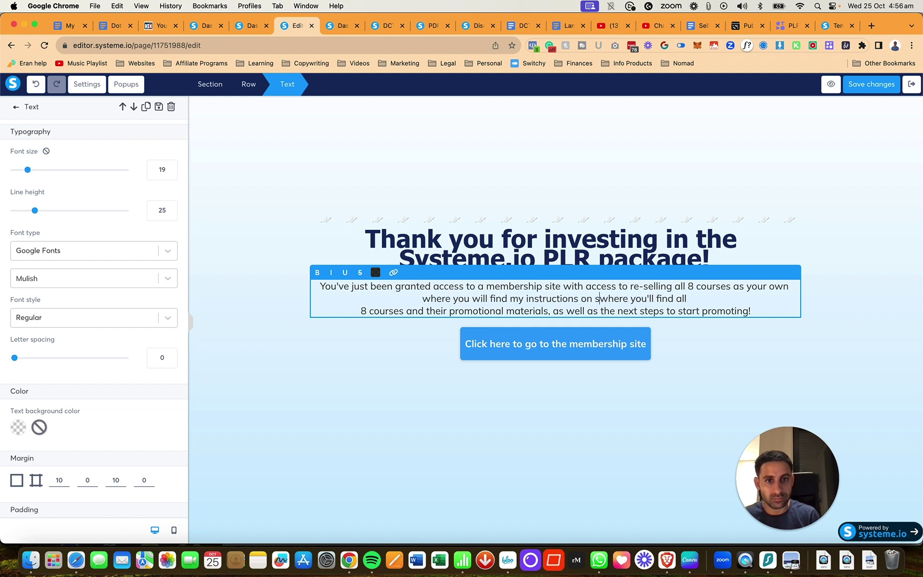
type("etting it up and also t")
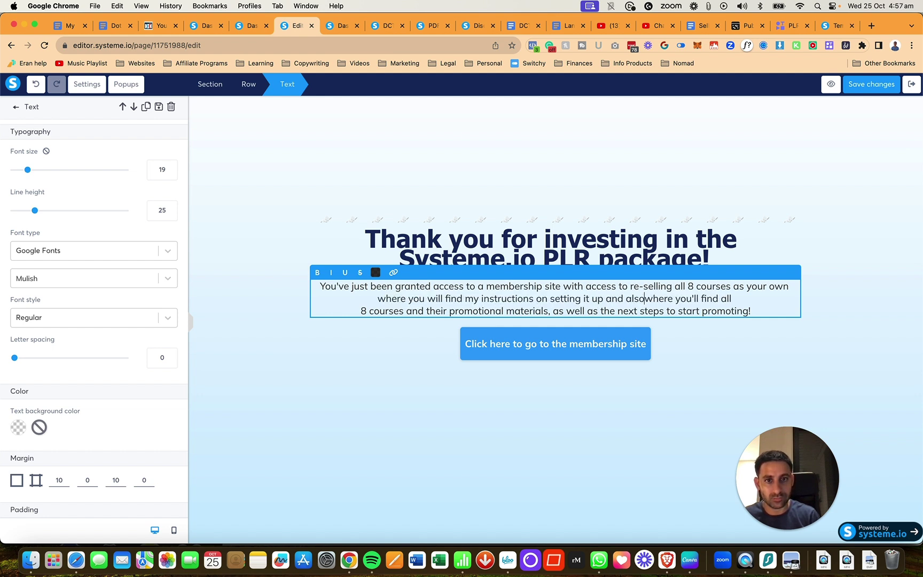
type("he promotional m")
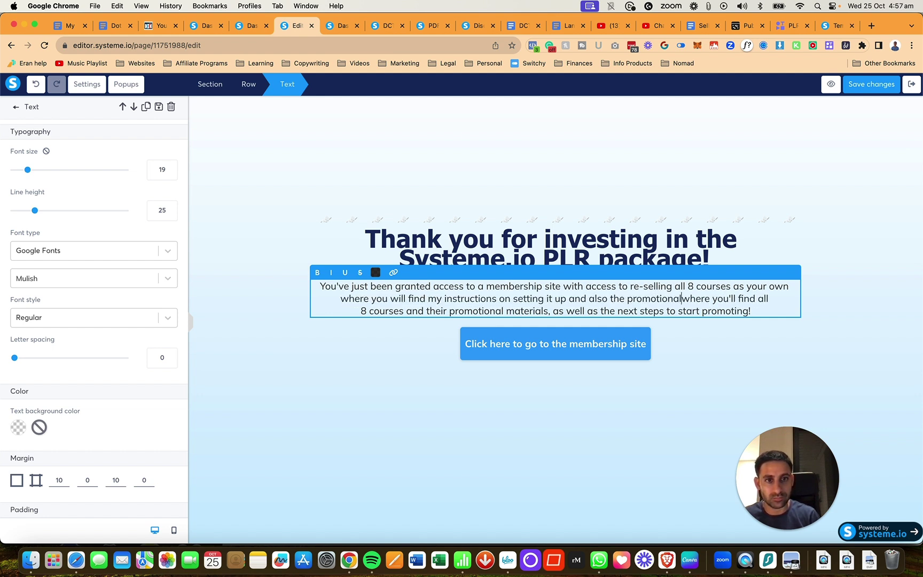
type("ateris")
key("BackSpace")
type("als as well")
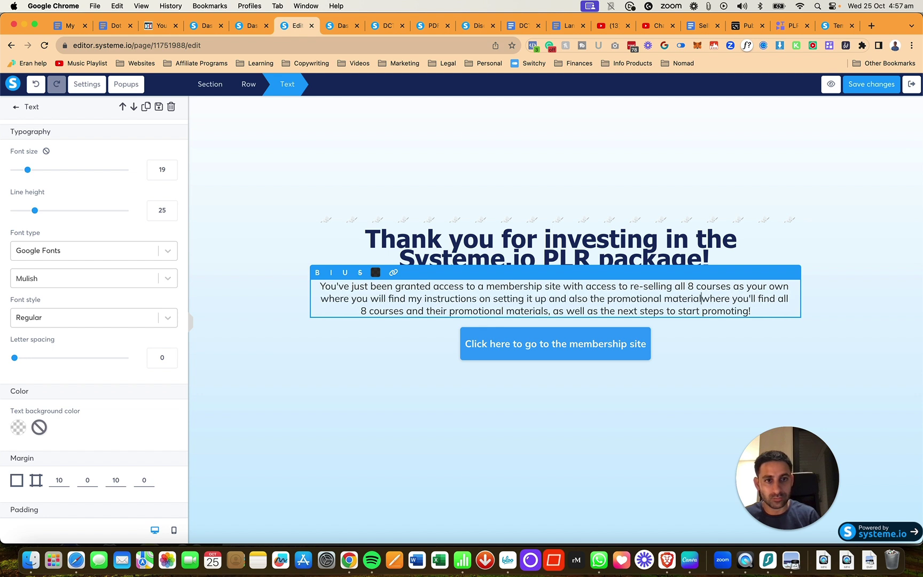
Replace the old wording that follows with a blank line and the sentence "Go check your email inbox."
key("shift+Down")
key("shift+Down")
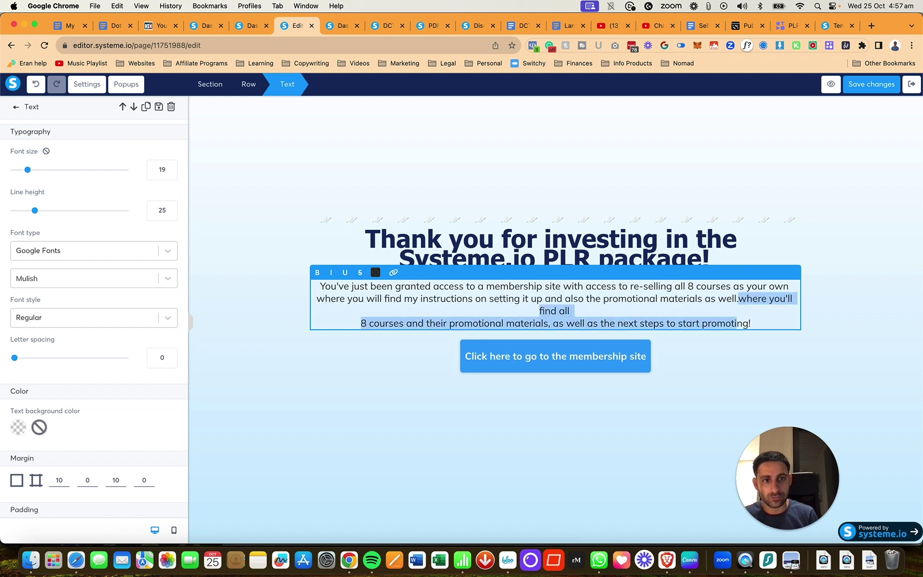
key("Return")
key("Return")
key("BackSpace")
type("Goi")
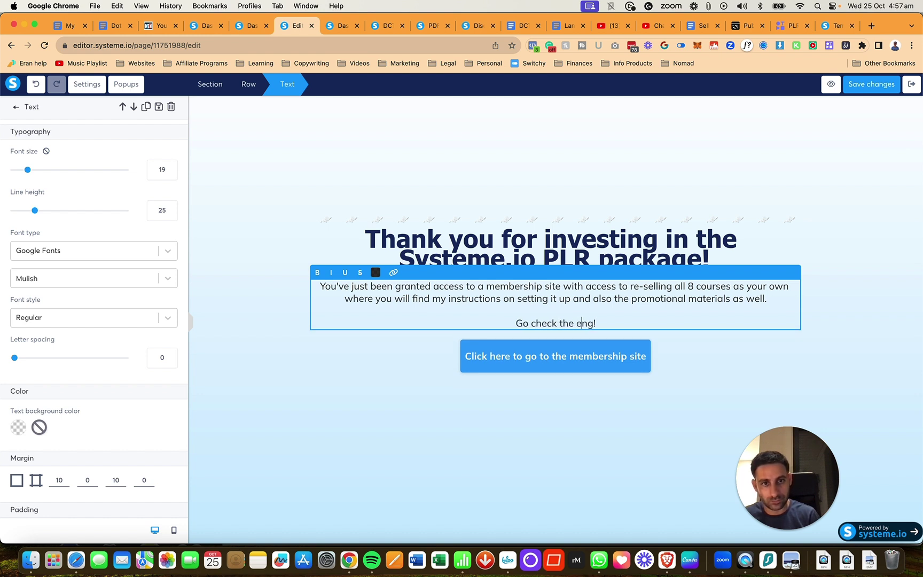
type("check the emial you")
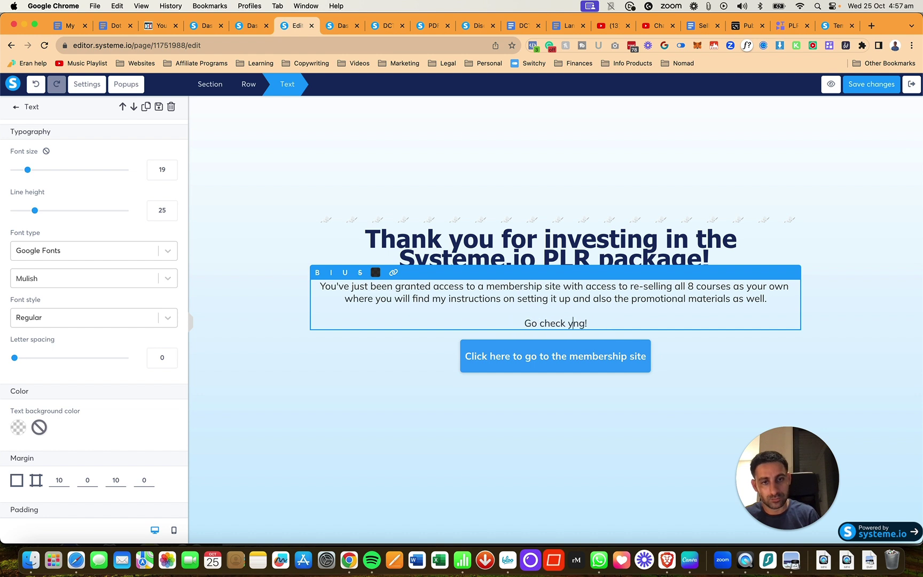
type("r email inbox.")
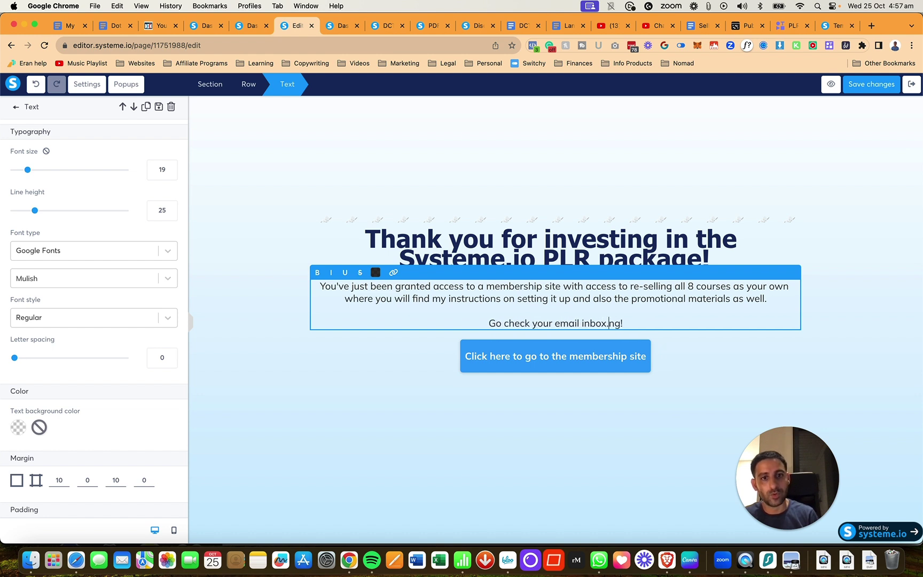
Remove the stray leftover characters after the inbox sentence and end it with an exclamation mark
key("Delete")
key("Delete")
key("Delete")
key("BackSpace")
key("BackSpace")
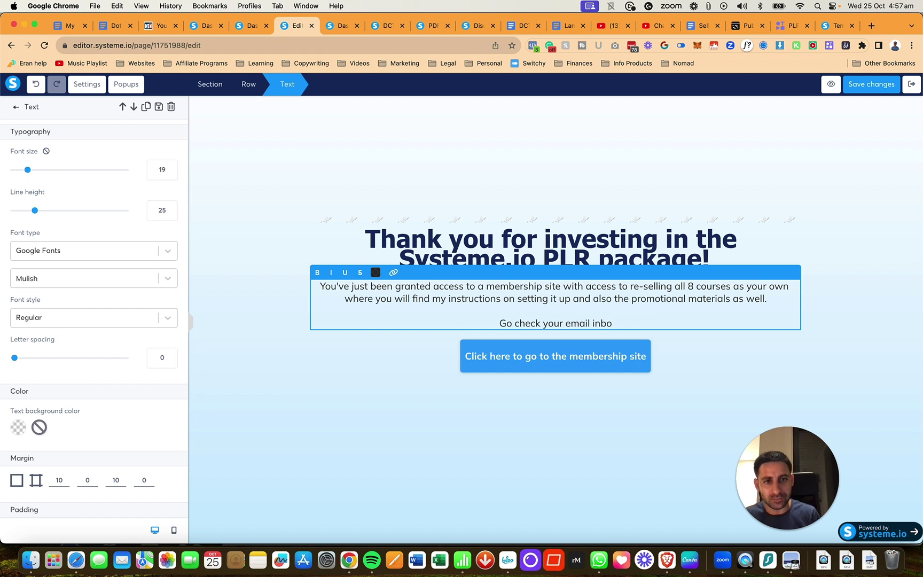
type("x!")
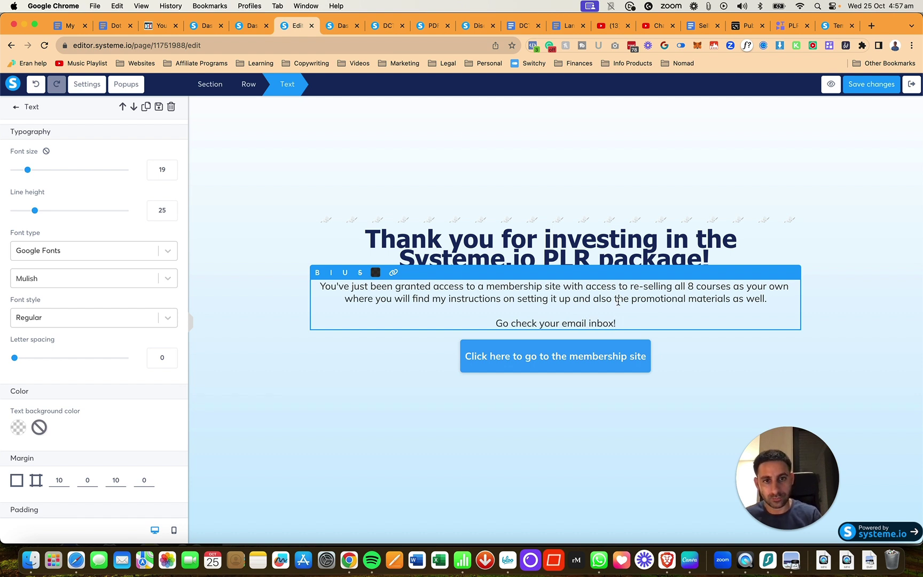
Delete the "Click here to go to the membership site" button and the empty row that held it
left_click(613, 352)
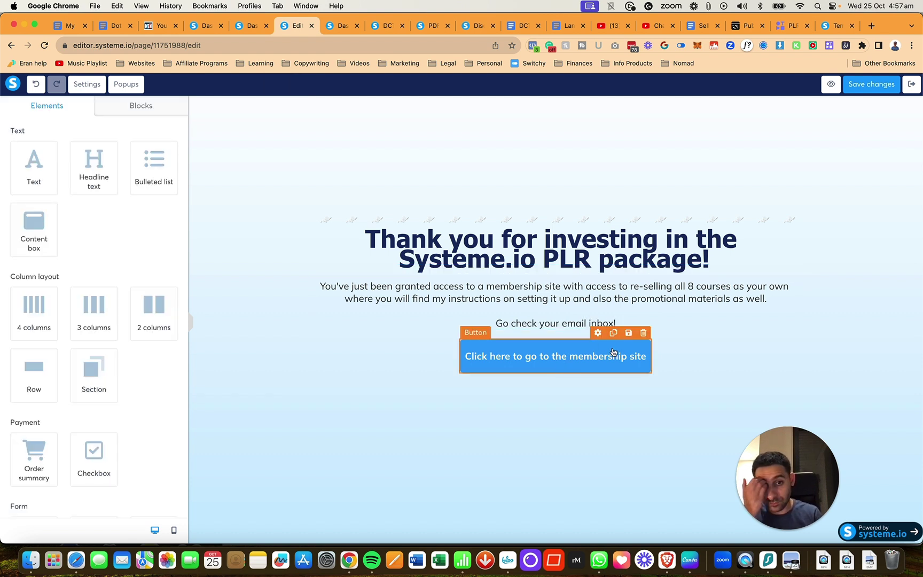
left_click(644, 334)
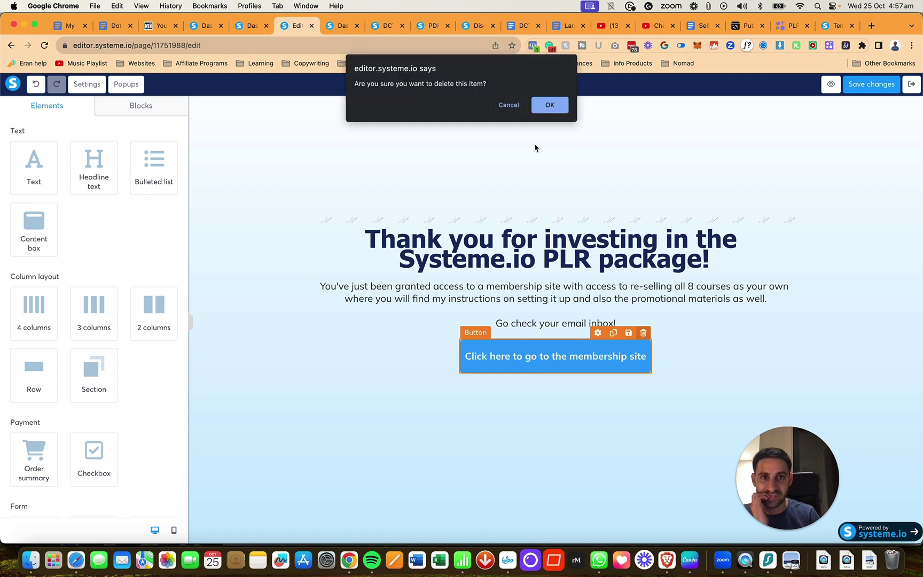
left_click(549, 104)
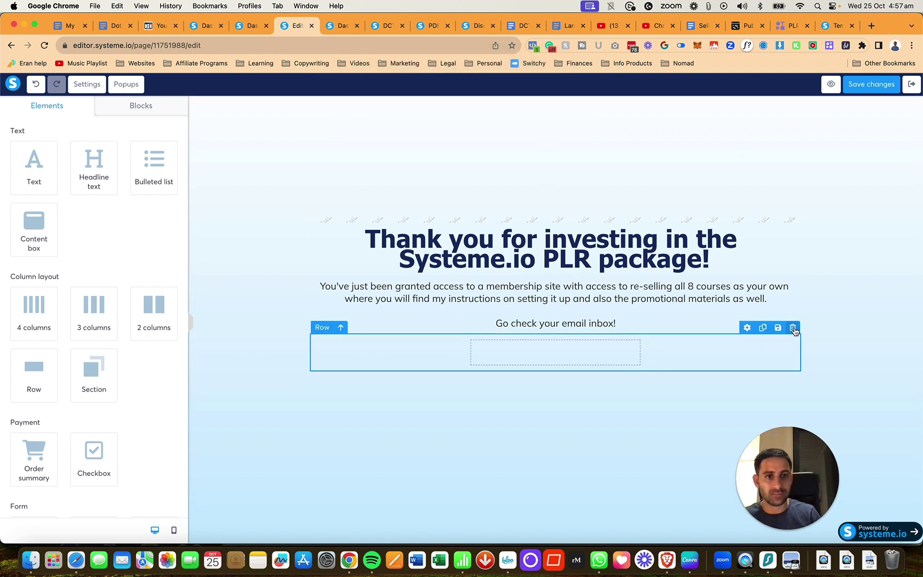
left_click(793, 328)
left_click(567, 109)
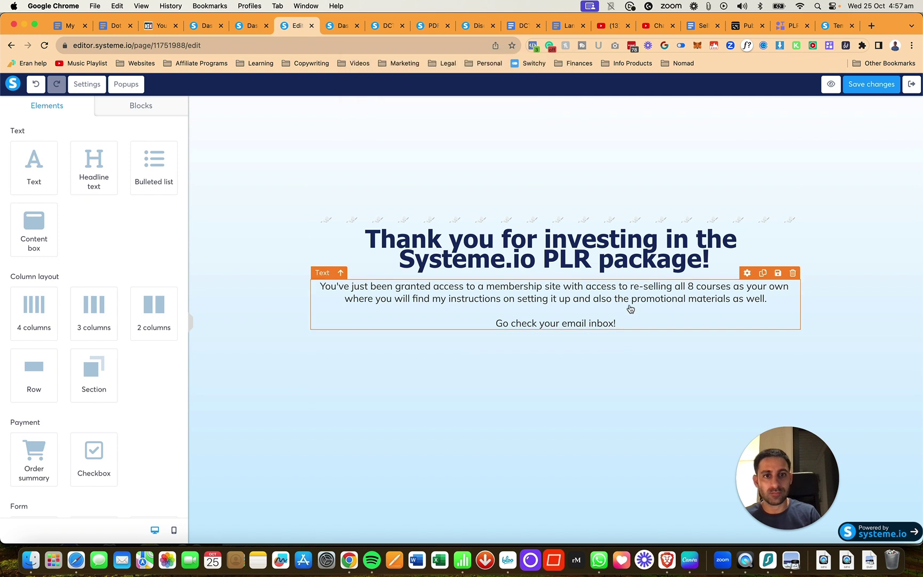
Add the author's full name as a sign-off, separated by a blank line below "Go check your email inbox!"
left_click(636, 322)
key("Return")
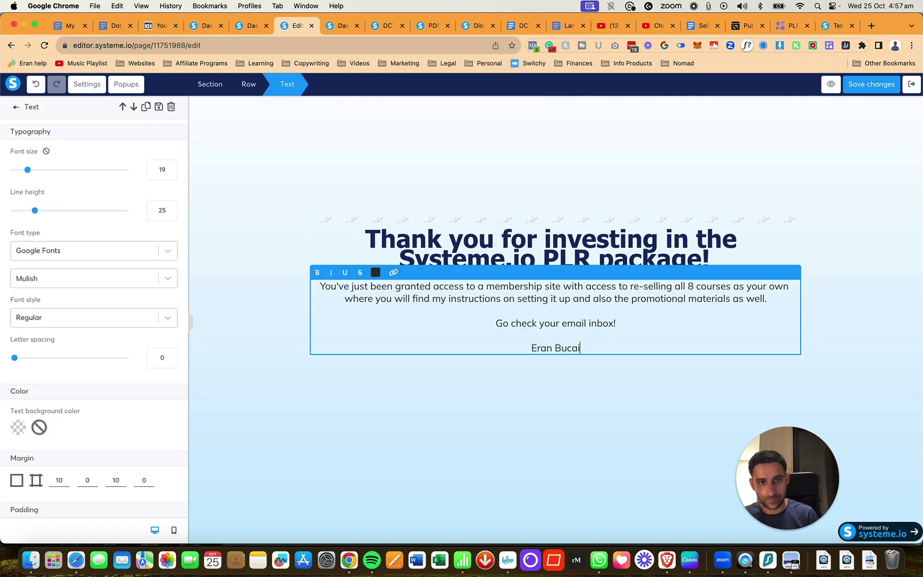
Turn off the affiliate badge for the thank-you page in its page settings
left_click(87, 84)
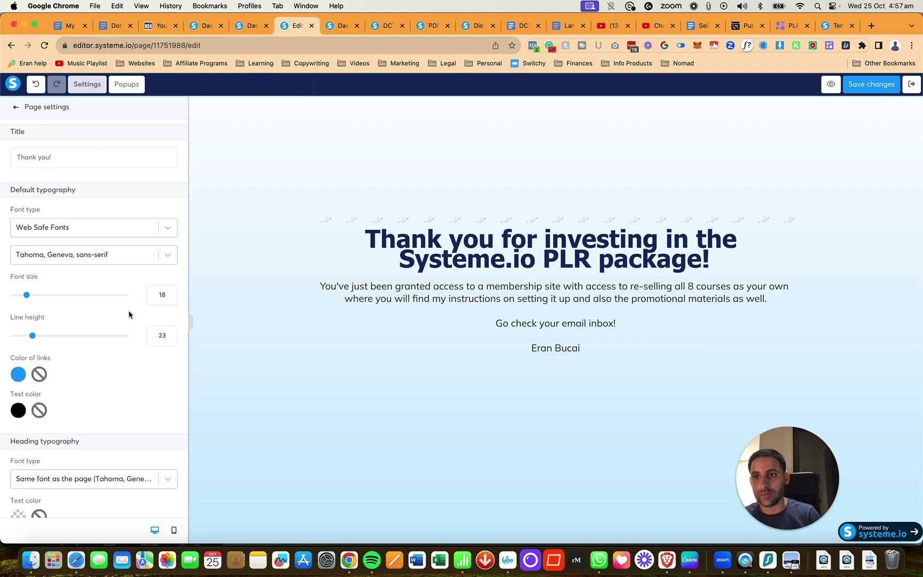
scroll(131, 321, "down", 10)
left_click(13, 515)
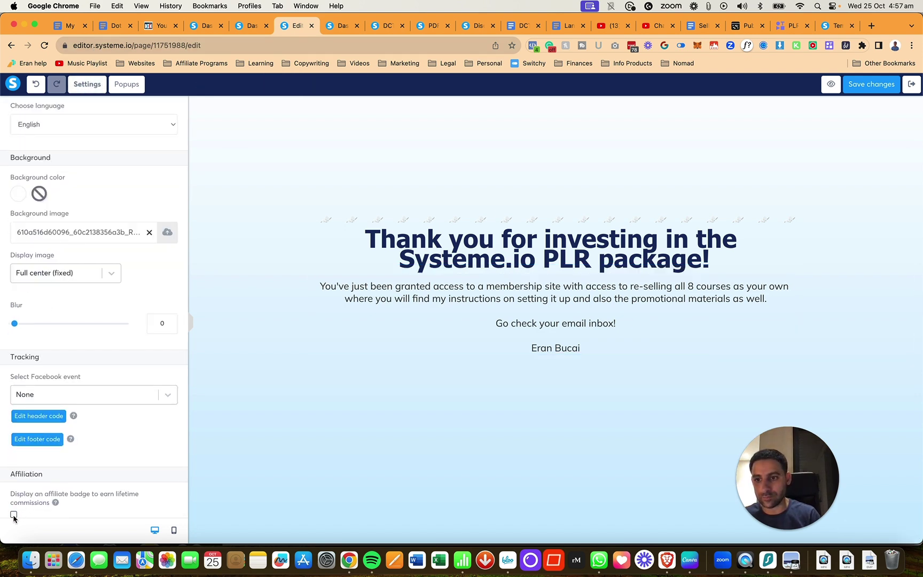
Increase the font size of the text block below the headline to 23
left_click(512, 302)
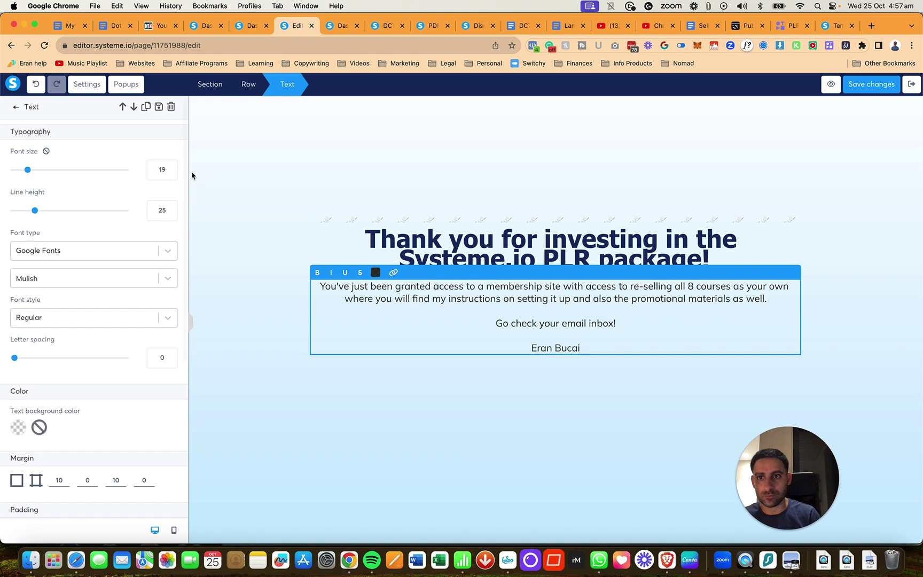
left_click(171, 167)
left_click(171, 168)
left_click(171, 167)
left_click(171, 167)
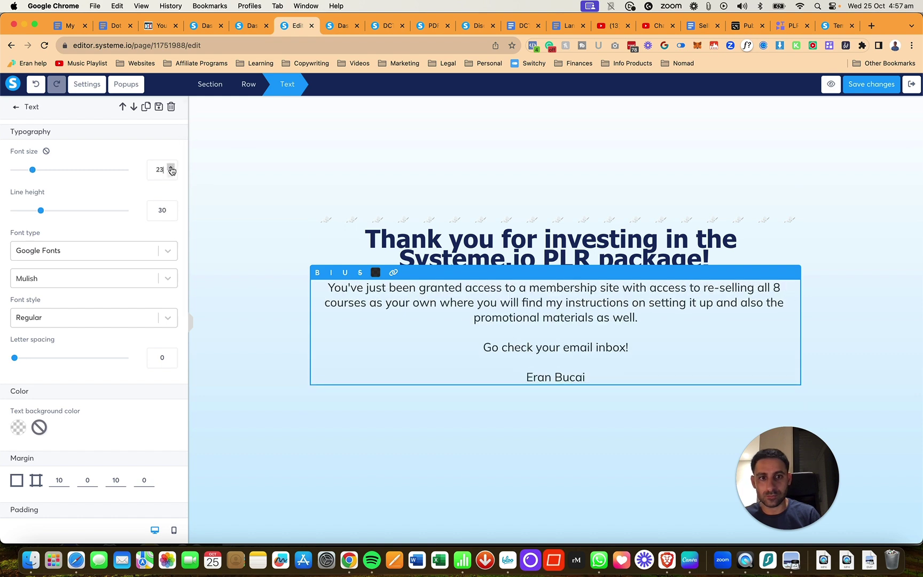
Set the thank-you headline's line height to 58 and save the page
left_click(421, 413)
left_click(643, 250)
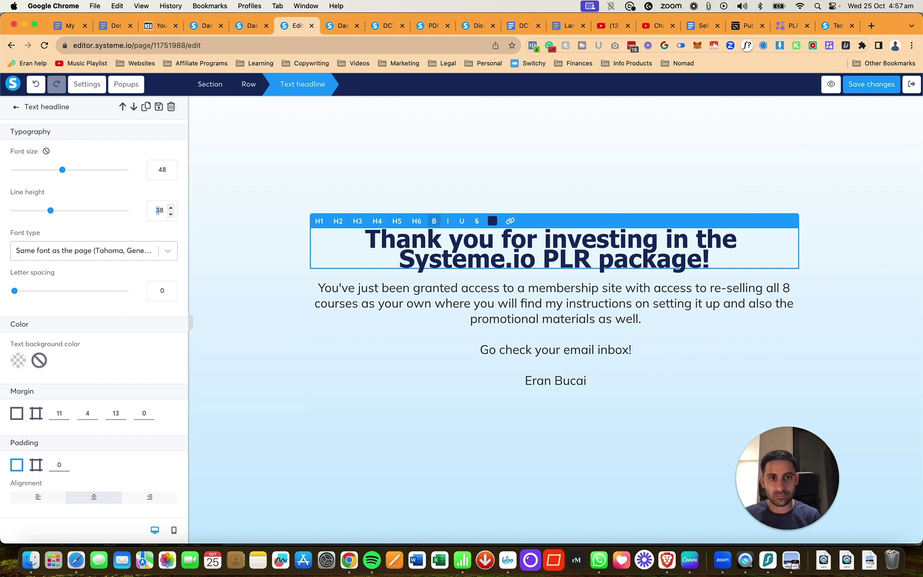
type("58")
left_click(397, 362)
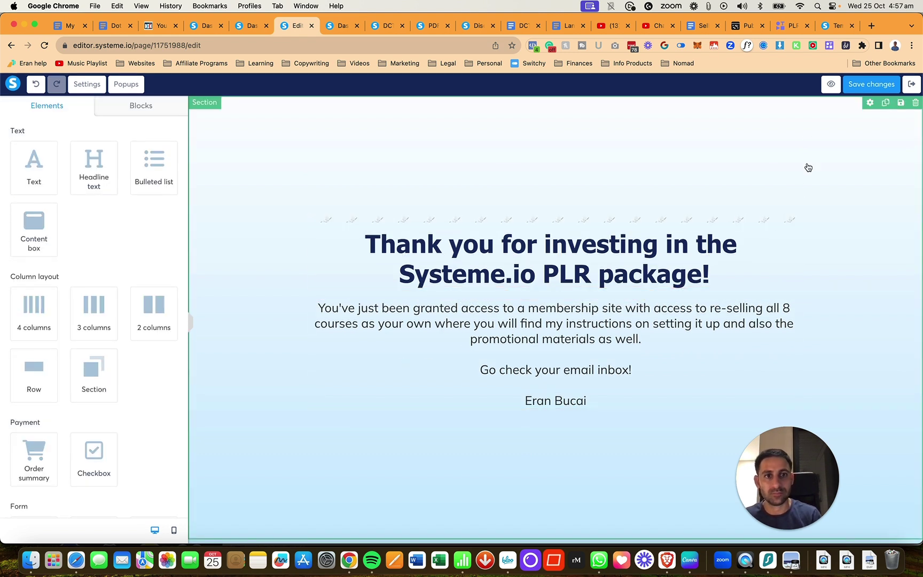
left_click(871, 84)
Set the section's top padding to 40 and save the page
left_click(406, 149)
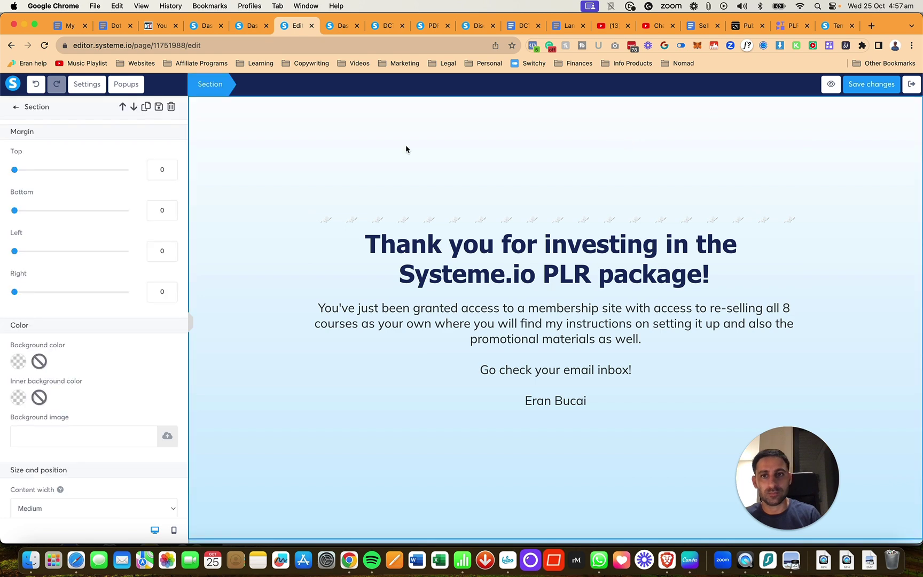
scroll(141, 278, "down", 5)
left_click(158, 322)
key("Down")
key("Down")
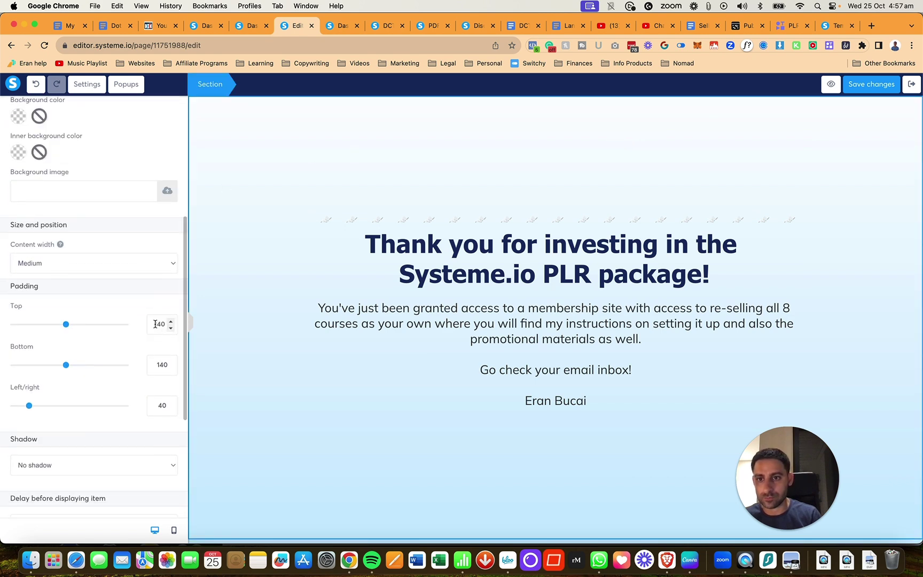
key("super+a")
type("40")
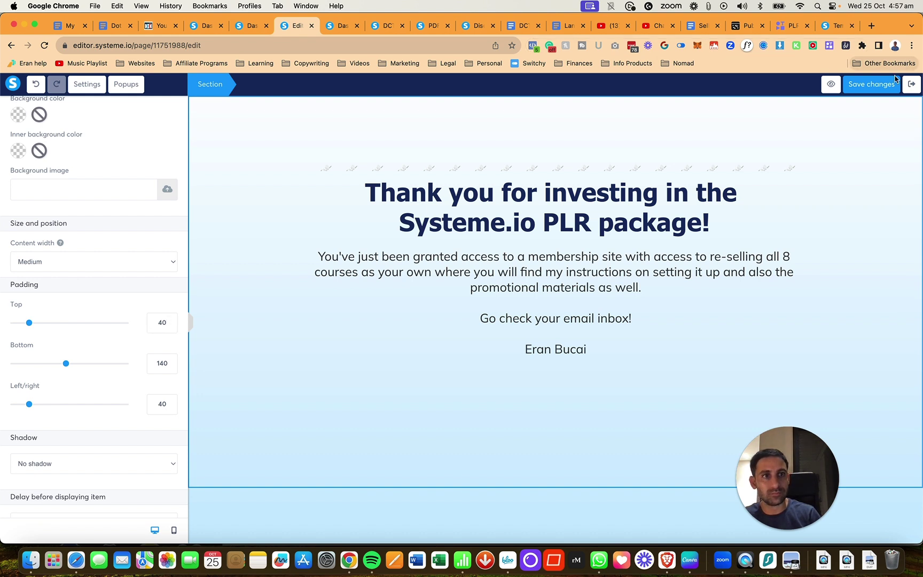
left_click(873, 85)
Set the top padding of the row containing the headline and text to 0
left_click(531, 142)
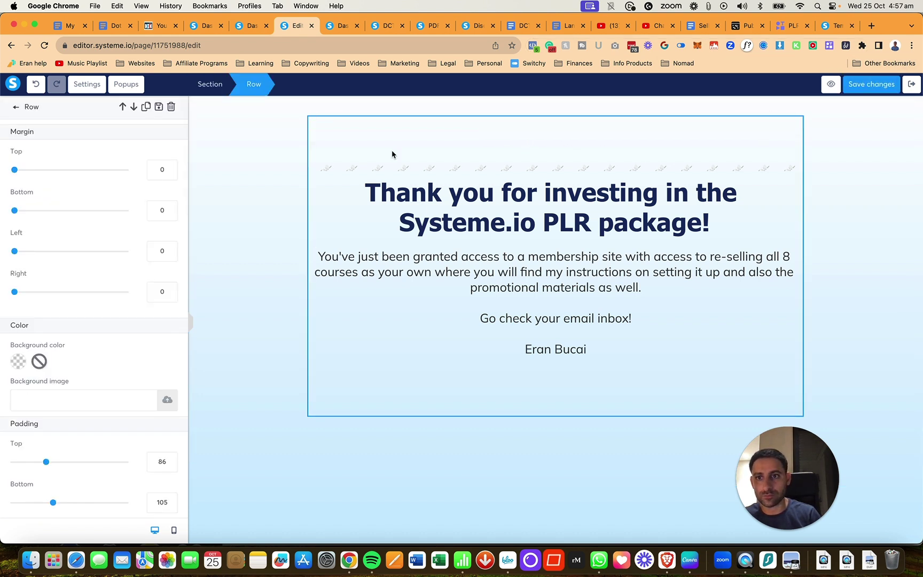
double_click(159, 462)
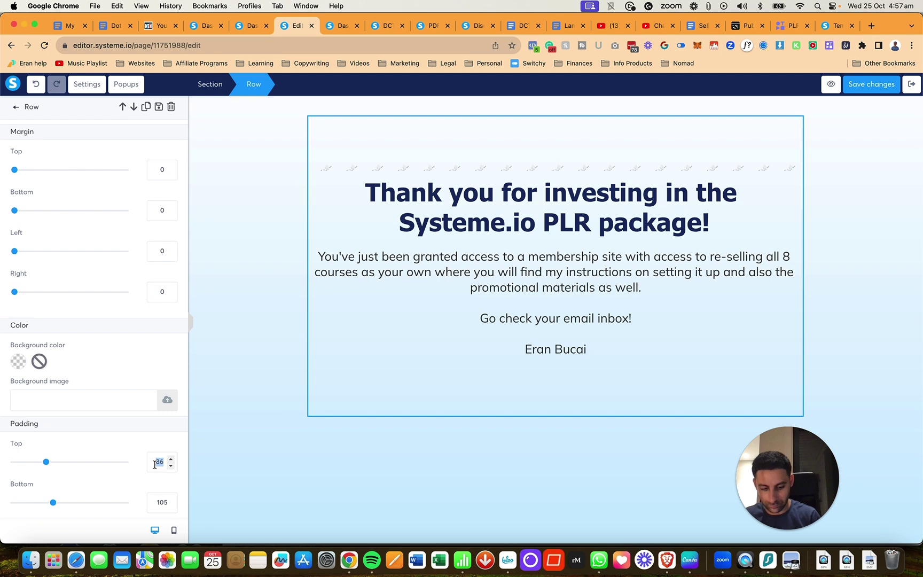
type("0")
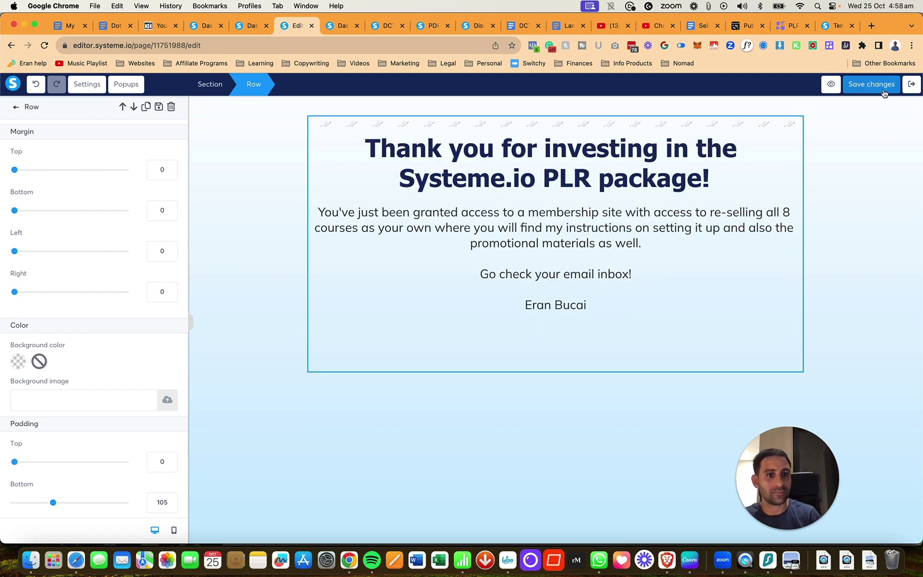
Preview the thank-you page with its confetti, close the preview and exit the editor to the funnel
left_click(831, 84)
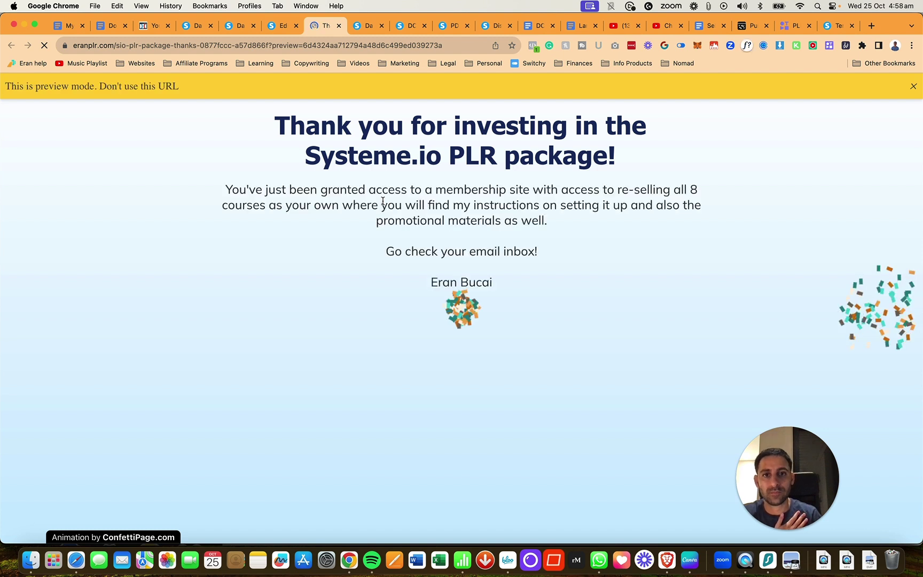
left_click(339, 25)
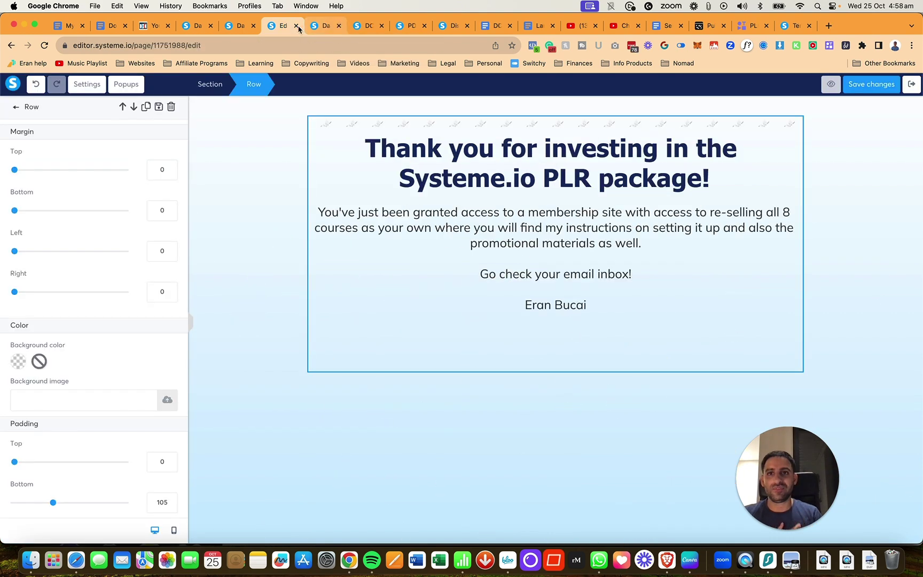
left_click(913, 87)
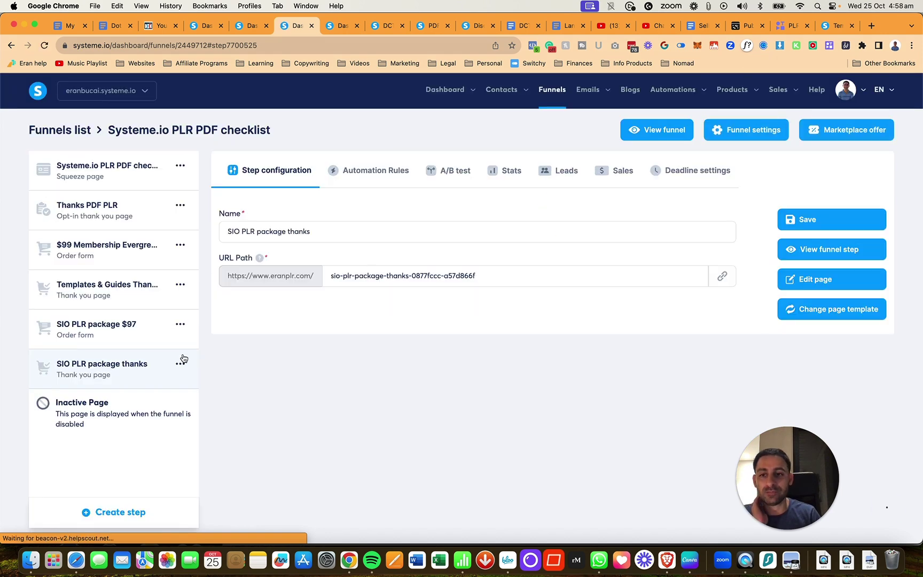
Review the resources and price plan of the SIO PLR package $97 order form step
left_click(120, 326)
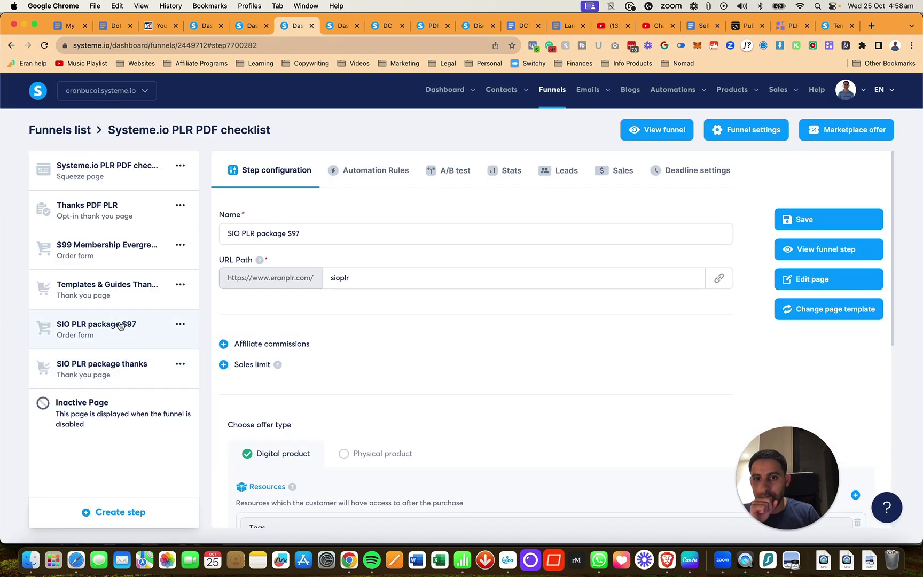
scroll(526, 322, "down", 6)
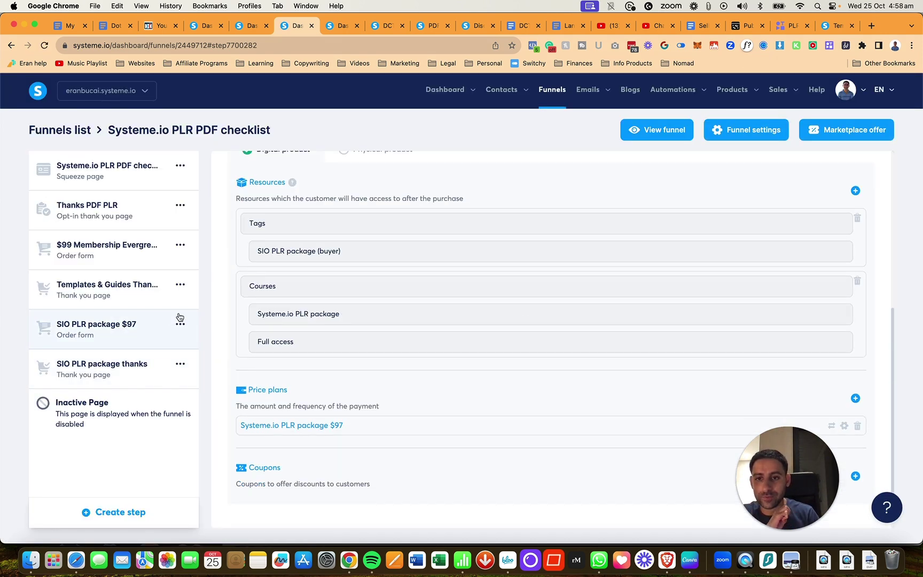
scroll(309, 330, "down", 1)
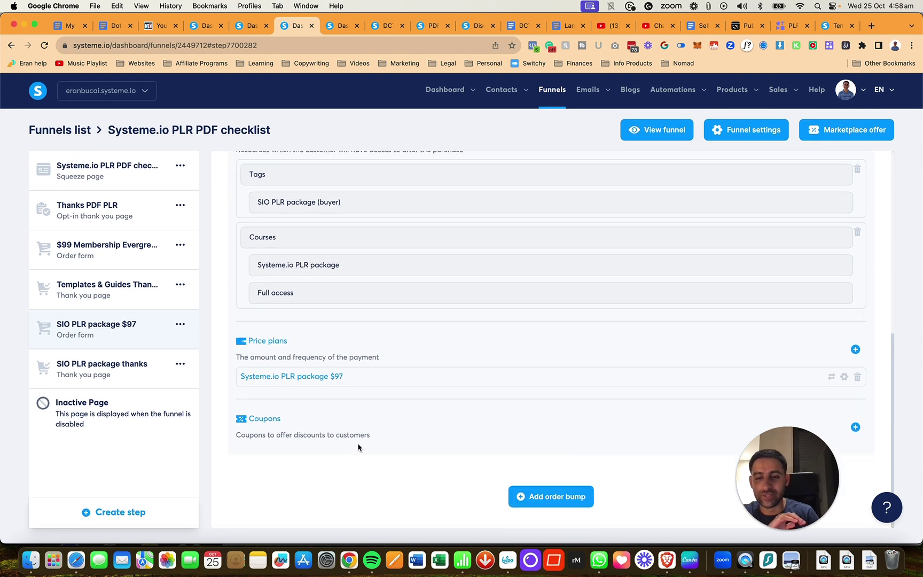
mouse_move(311, 381)
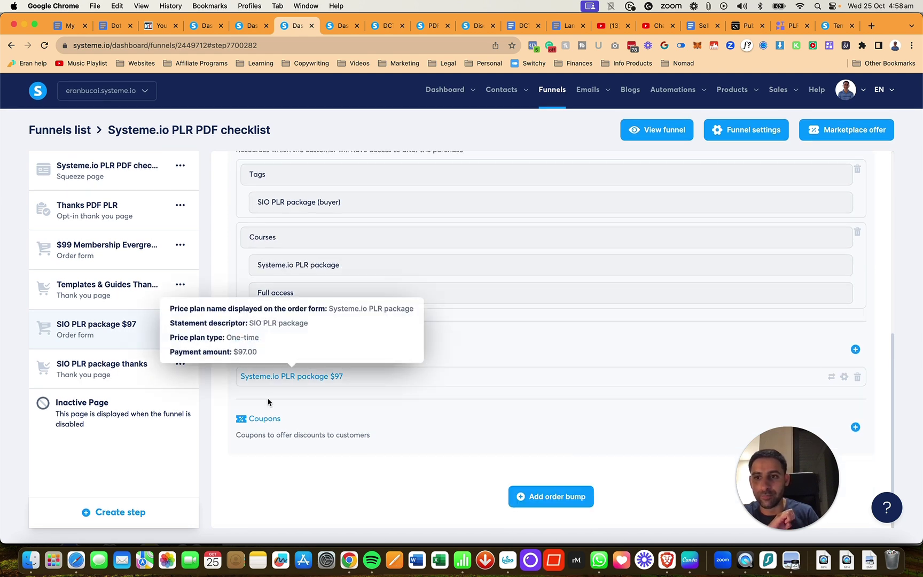
View the live page of the Templates & Guides Thanks + SIO PLR step and close it
left_click(109, 288)
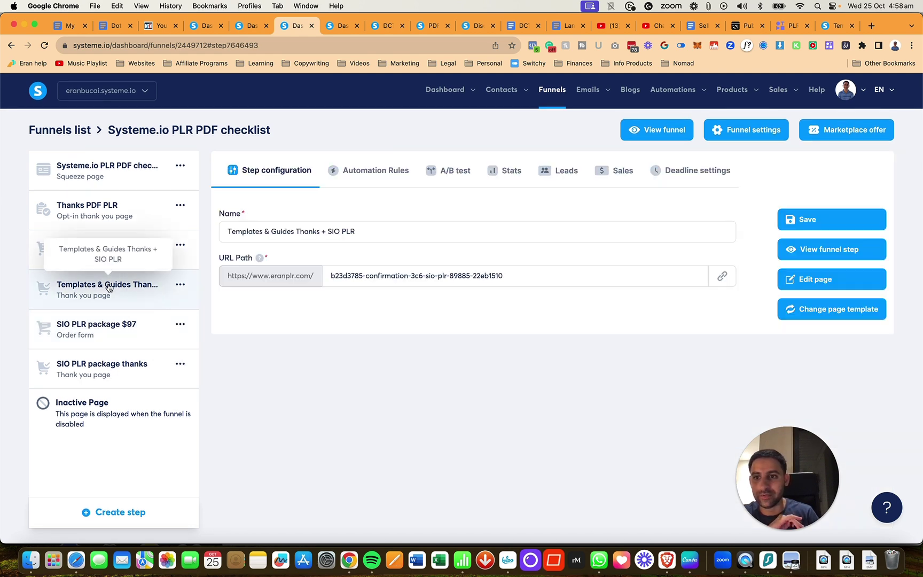
left_click(821, 259)
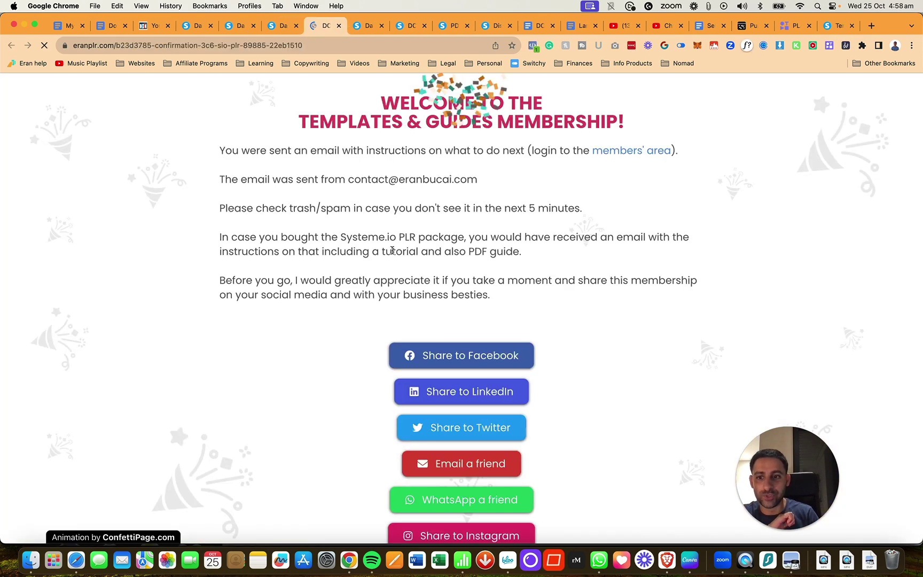
left_click(338, 26)
View the live $99 Membership Evergreen order page, tick its Systeme.io PLR courses order bump, close the page and save the step
left_click(125, 245)
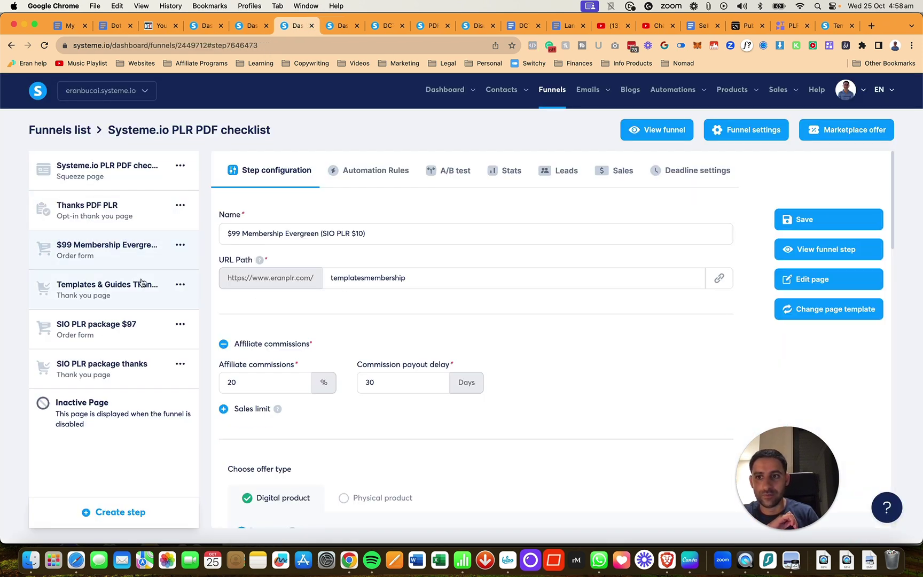
left_click(867, 250)
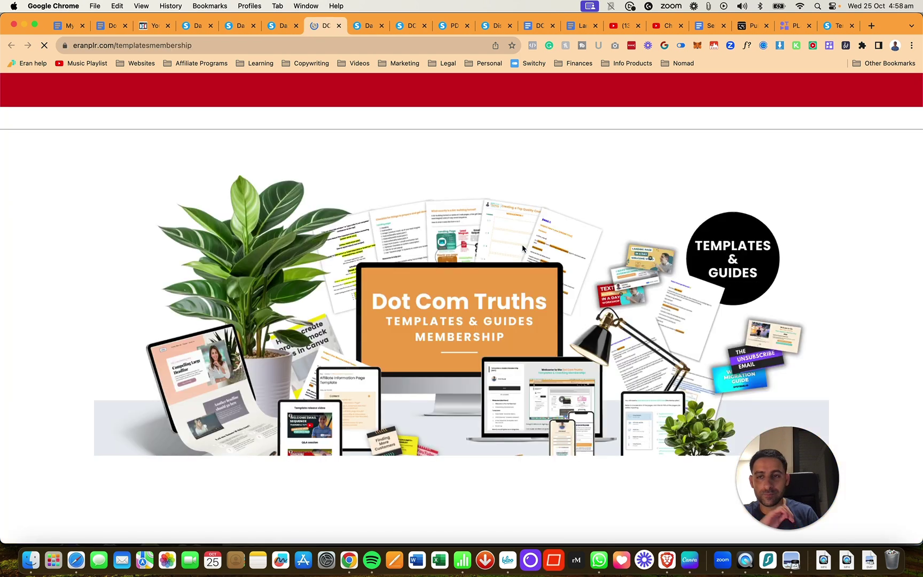
scroll(522, 245, "down", 10)
scroll(523, 249, "down", 10)
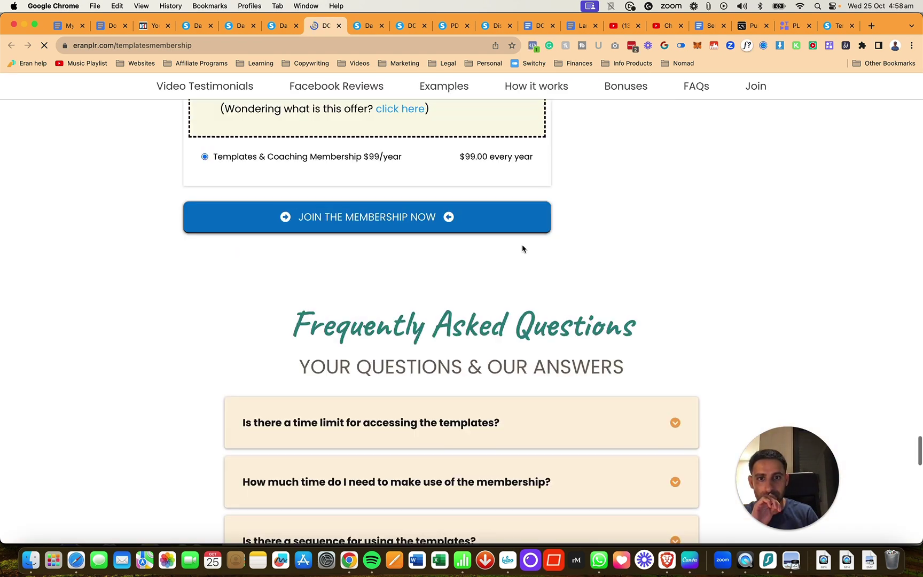
scroll(522, 249, "down", 3)
scroll(522, 248, "up", 8)
scroll(522, 249, "down", 1)
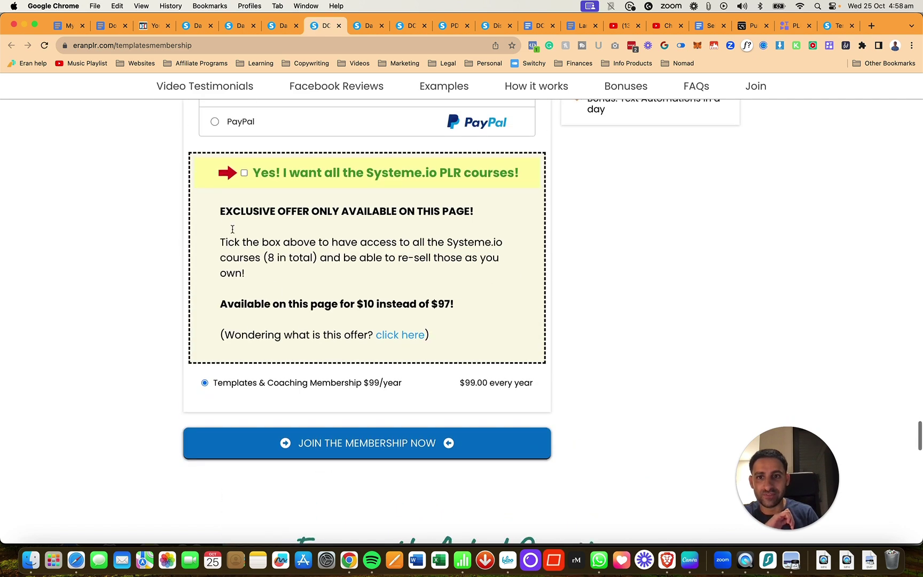
left_click(244, 173)
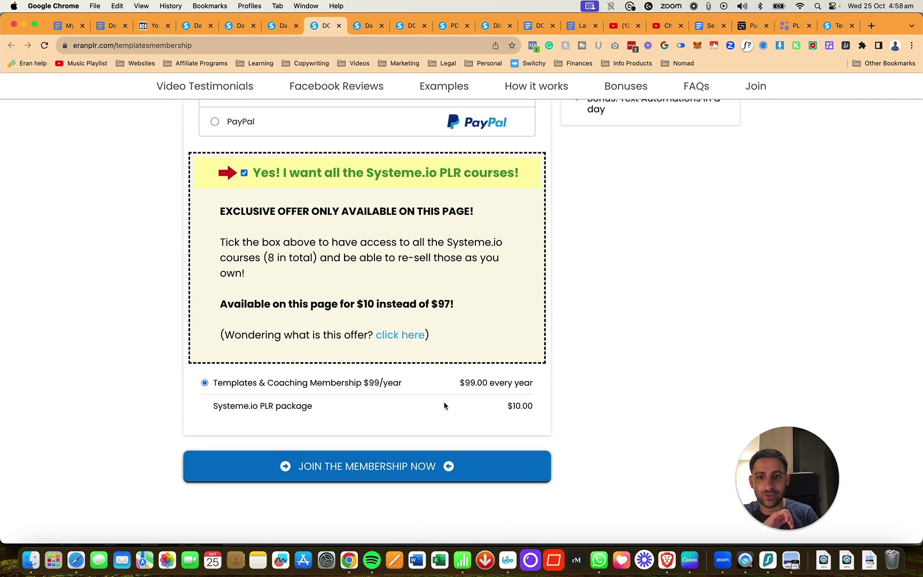
scroll(420, 400, "up", 3)
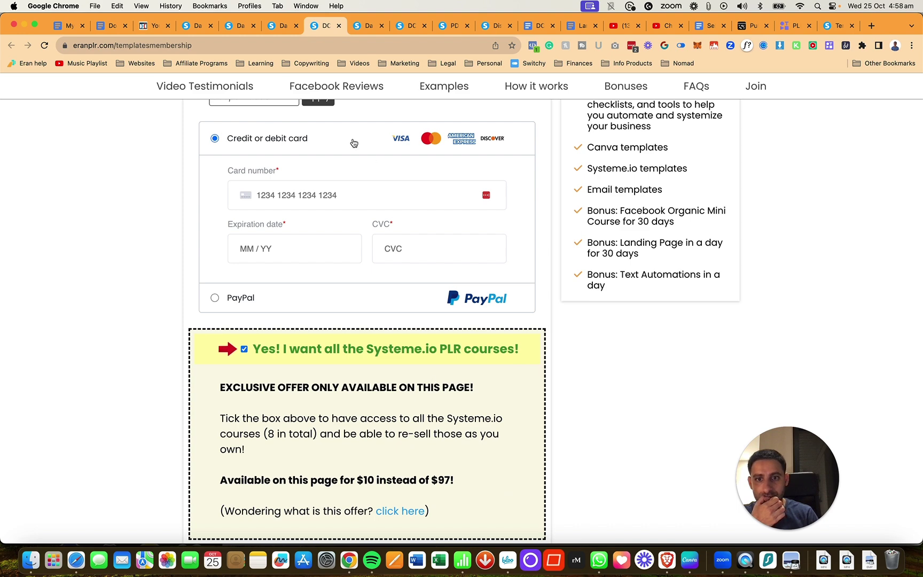
left_click(339, 25)
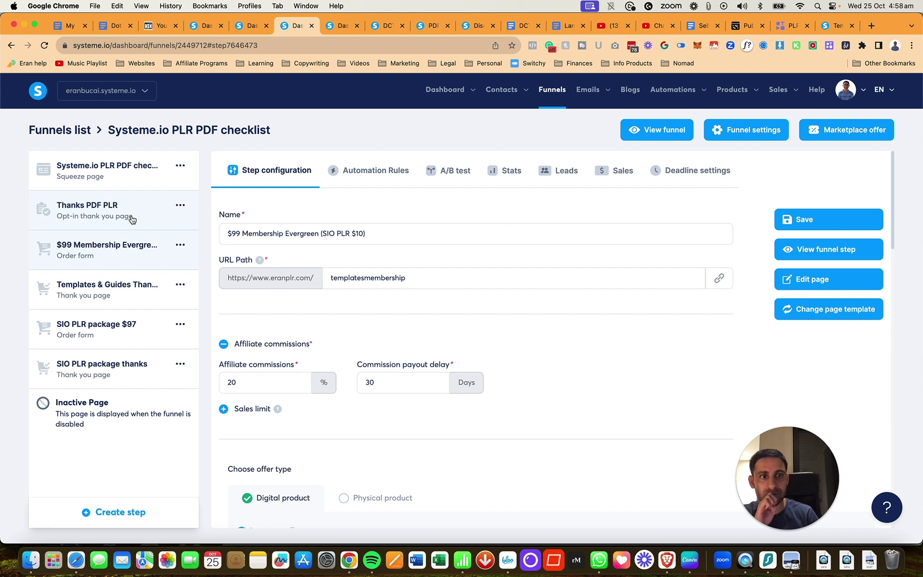
left_click(799, 220)
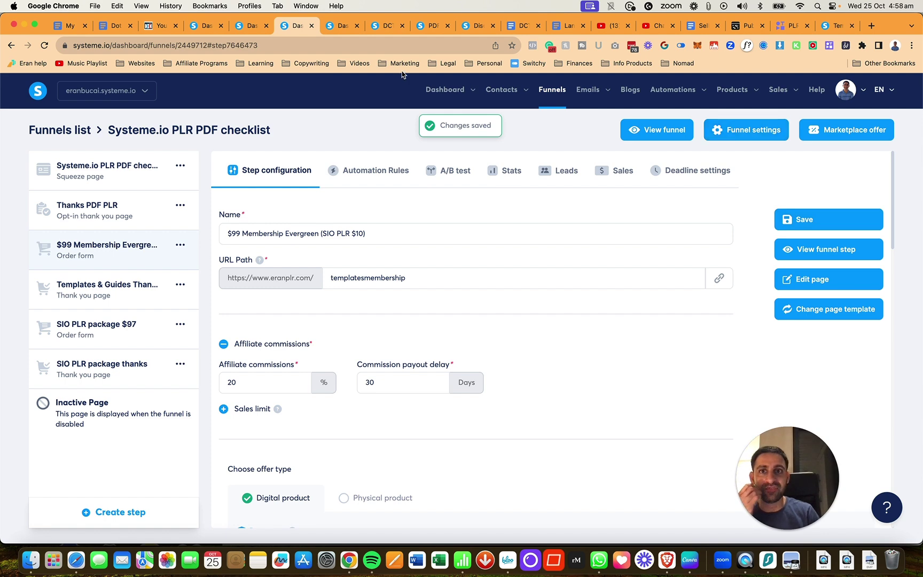
Open the Systeme.io PLR package course and edit its lecture "How to use this PLR package"
left_click(251, 27)
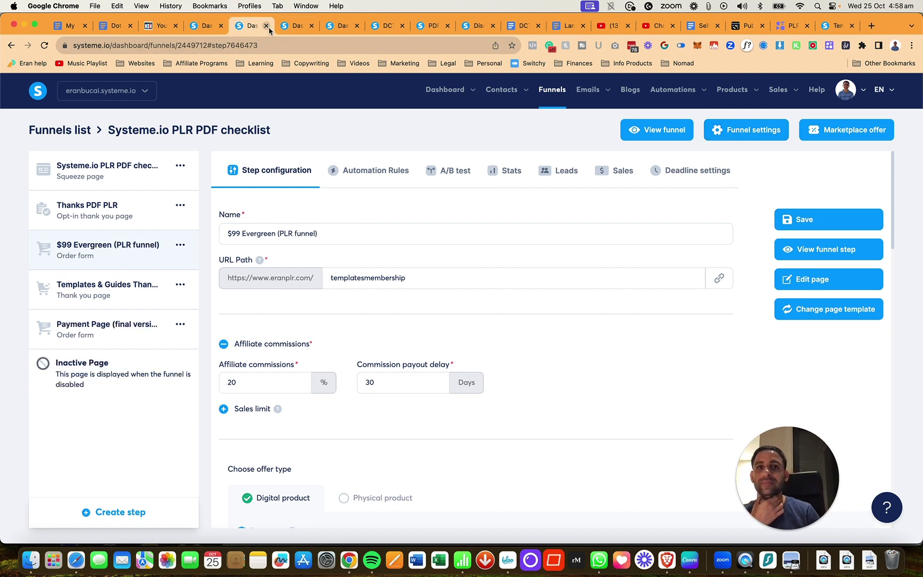
mouse_move(750, 97)
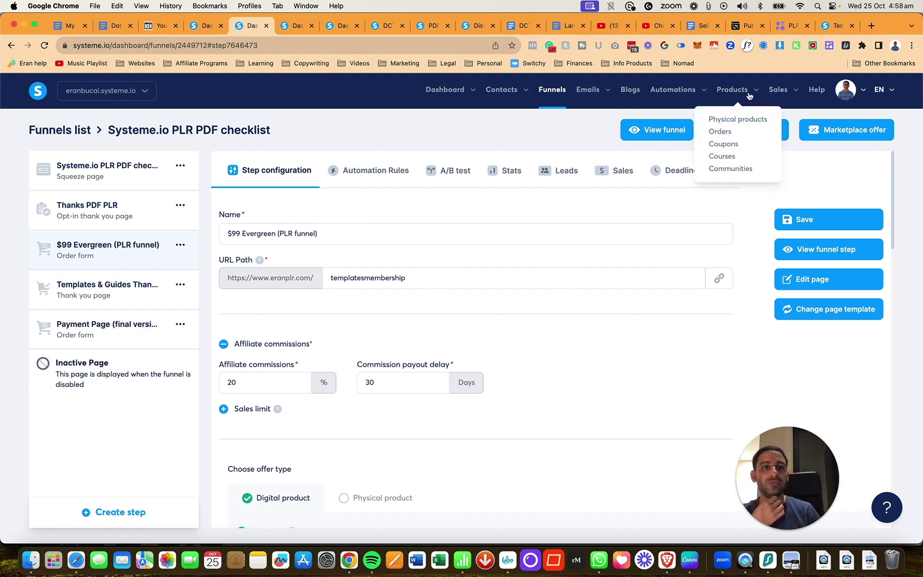
left_click(731, 157)
left_click(107, 231)
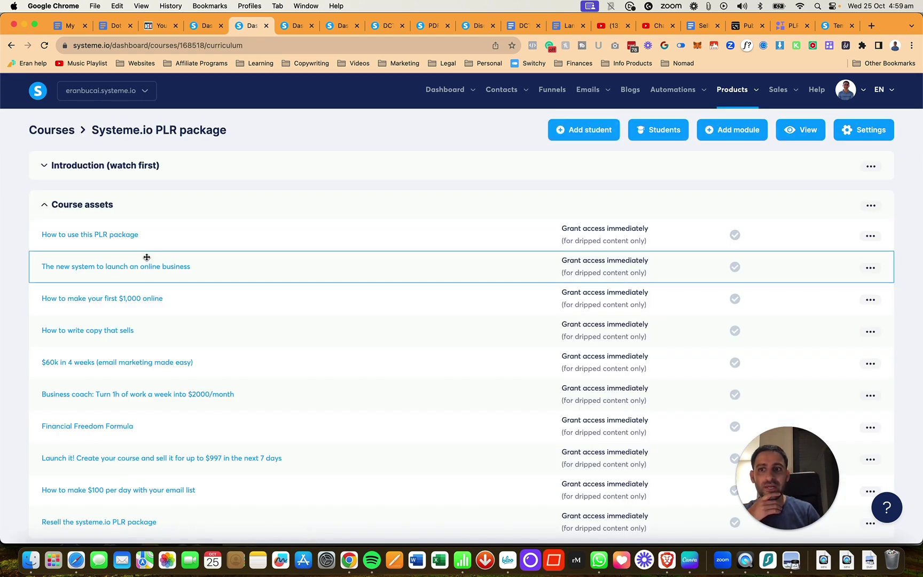
scroll(354, 283, "down", 2)
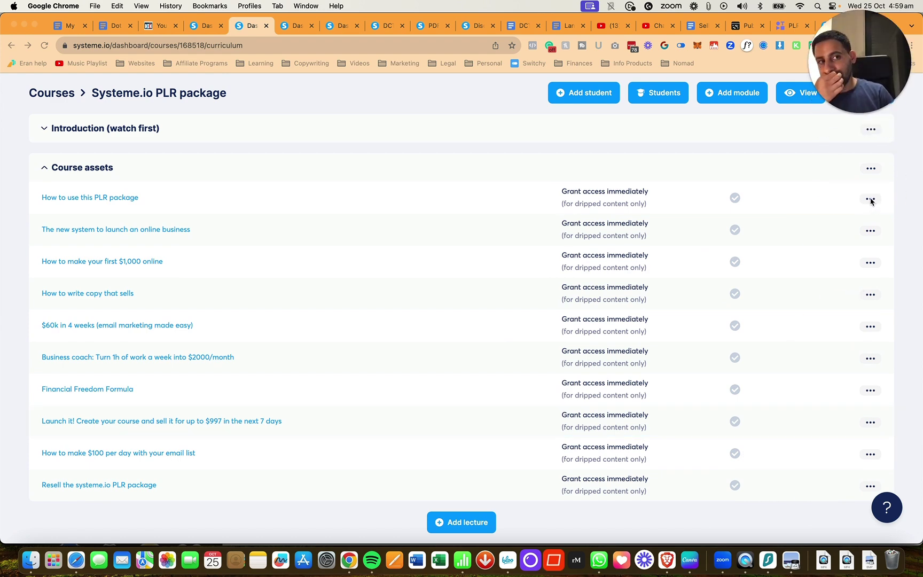
left_click(127, 199)
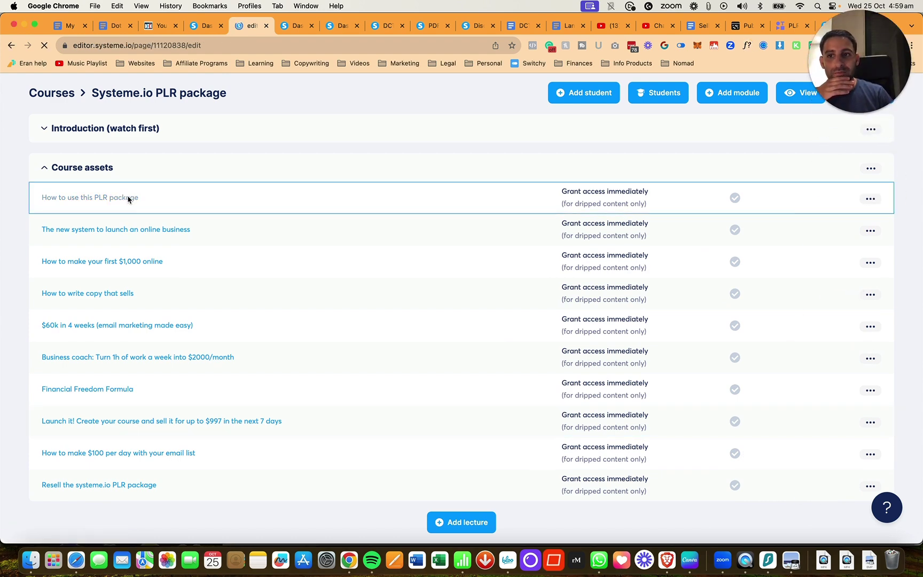
Read through the lecture's instructions on launching a course promotion and selling a course on autopilot
scroll(329, 264, "down", 3)
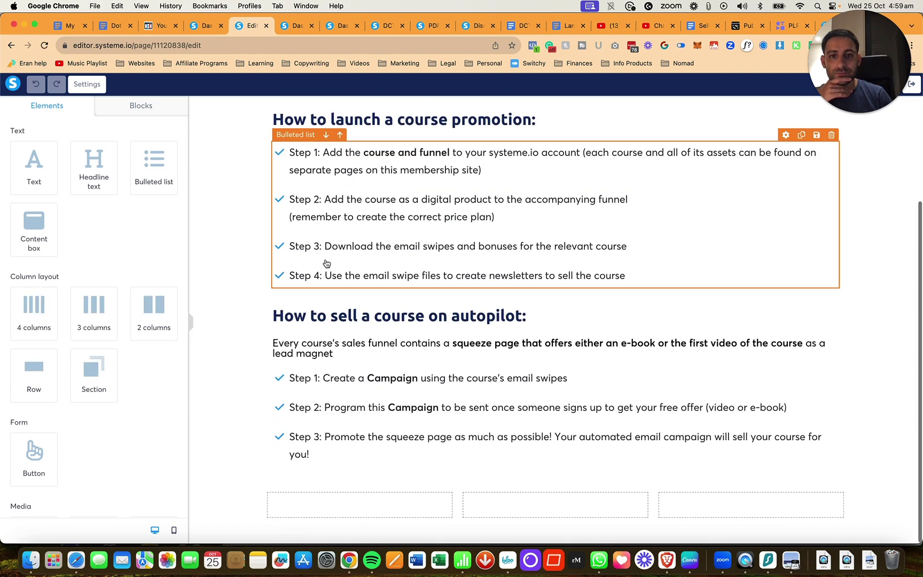
scroll(326, 263, "up", 3)
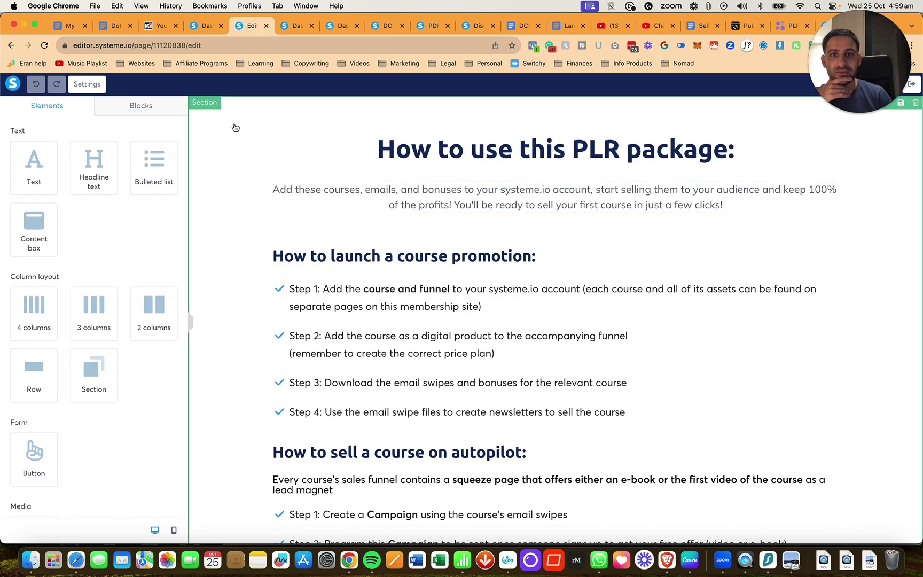
mouse_move(875, 80)
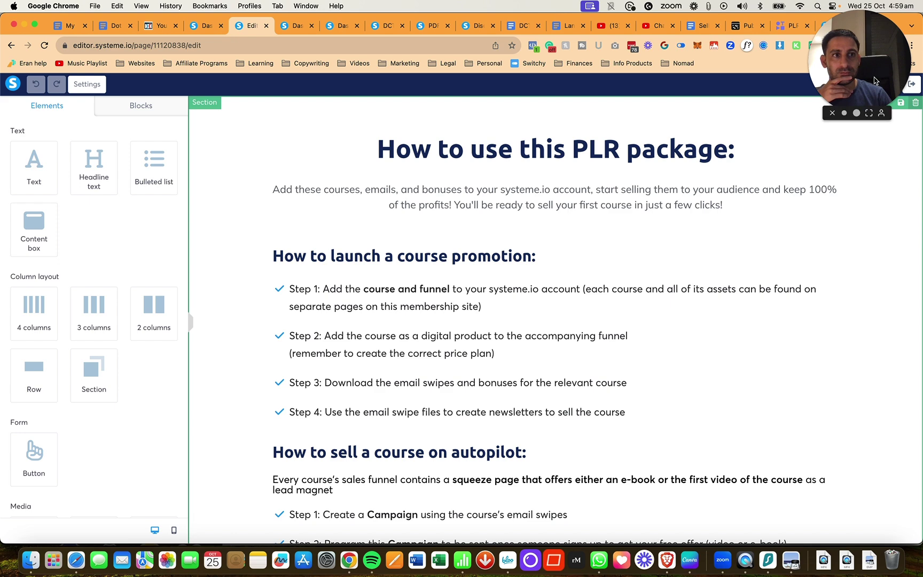
left_click_drag(875, 81, 742, 85)
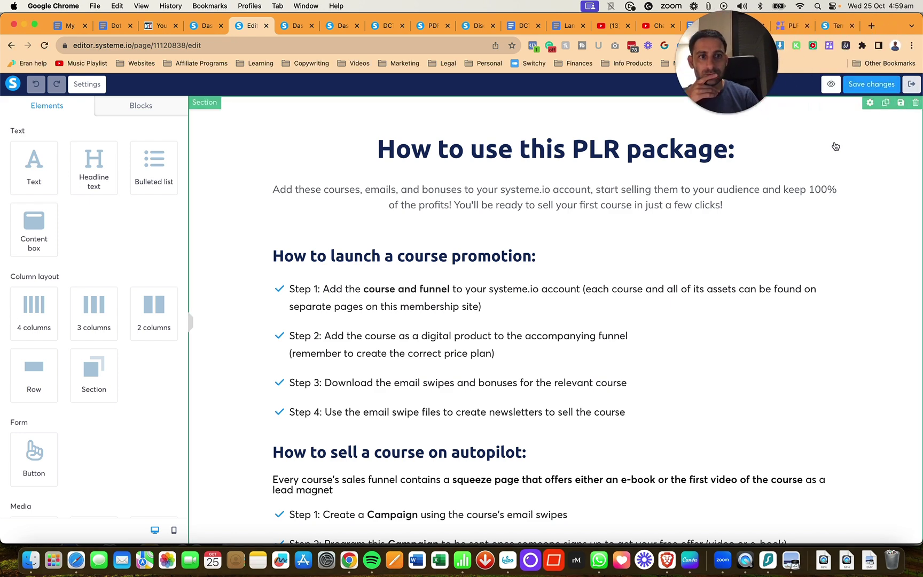
scroll(697, 241, "down", 3)
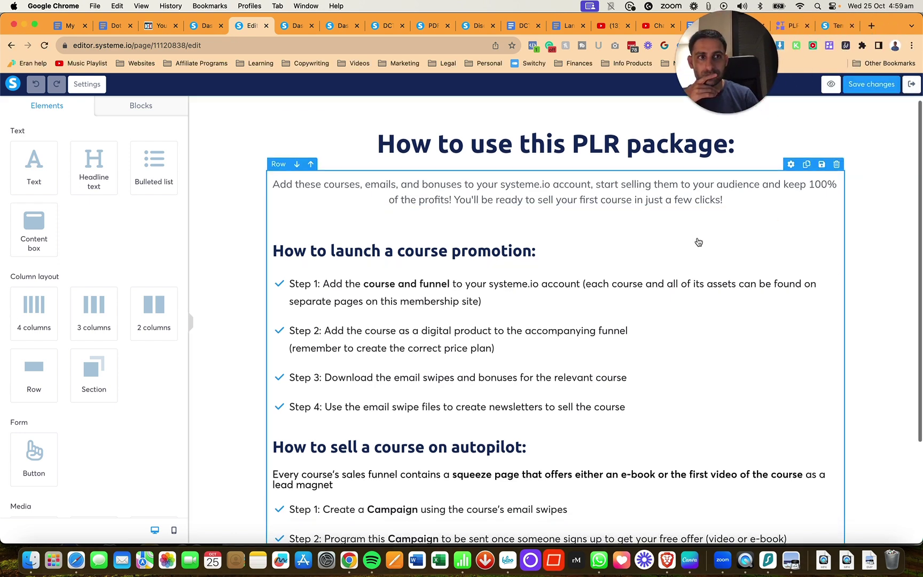
scroll(698, 241, "up", 3)
scroll(697, 242, "down", 3)
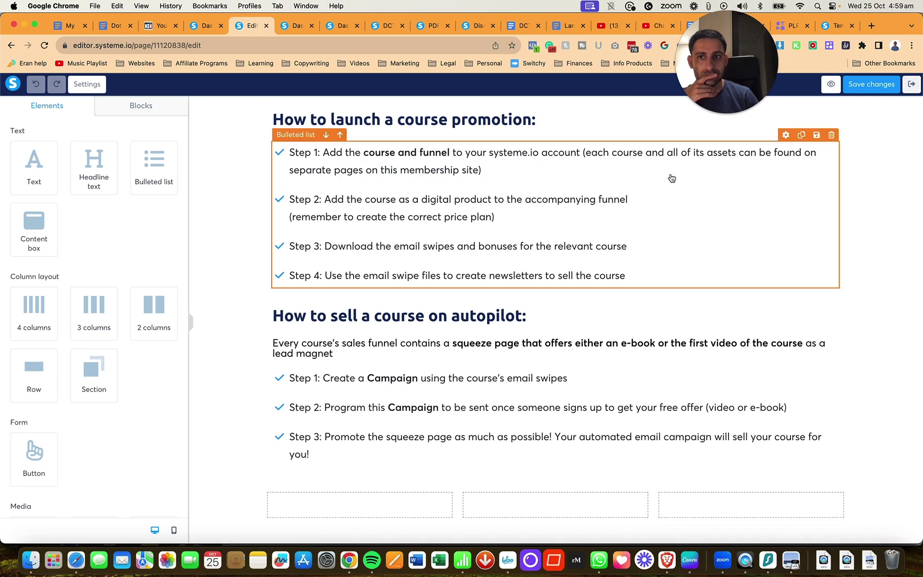
Add an image element to the middle column of the empty three-column row below the autopilot instructions
scroll(131, 210, "down", 5)
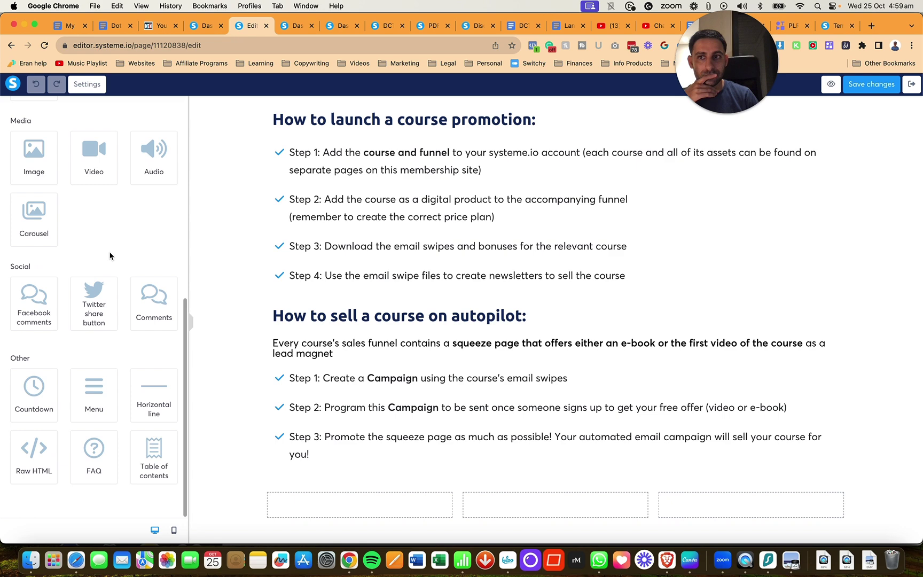
scroll(109, 256, "up", 3)
left_click_drag(33, 279, 579, 511)
scroll(556, 497, "down", 3)
left_click(553, 490)
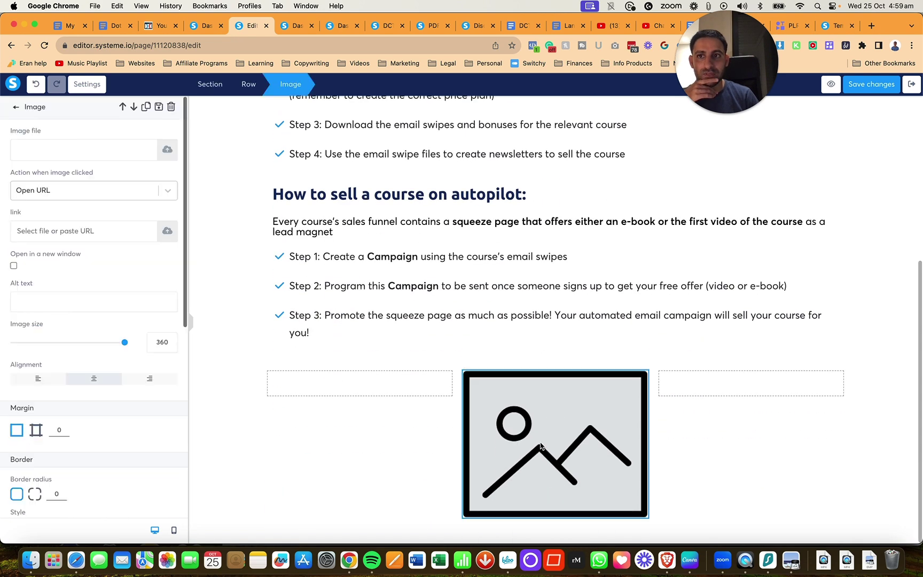
Insert the existing image systemeiopdfplrcoursechecklist.png into the new image element
left_click(166, 148)
left_click(497, 199)
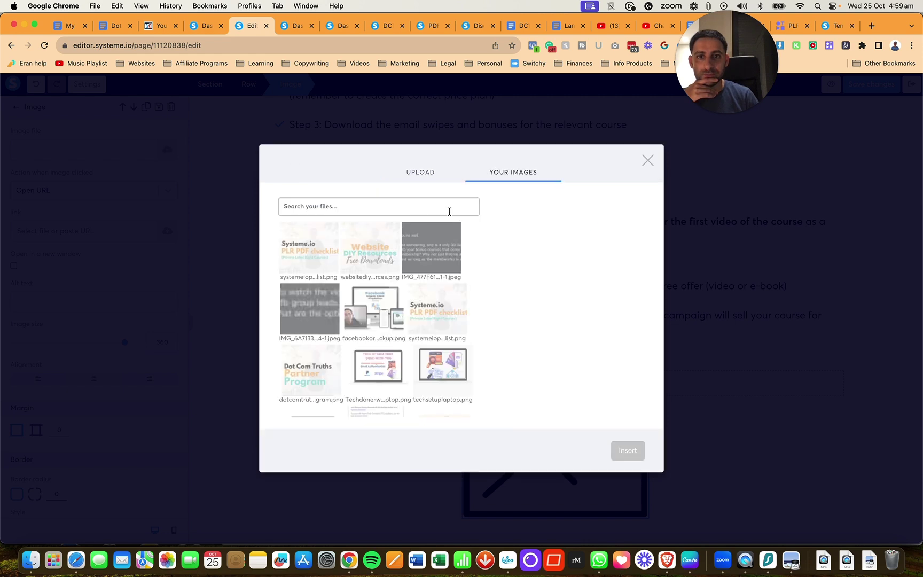
left_click(301, 250)
left_click(622, 453)
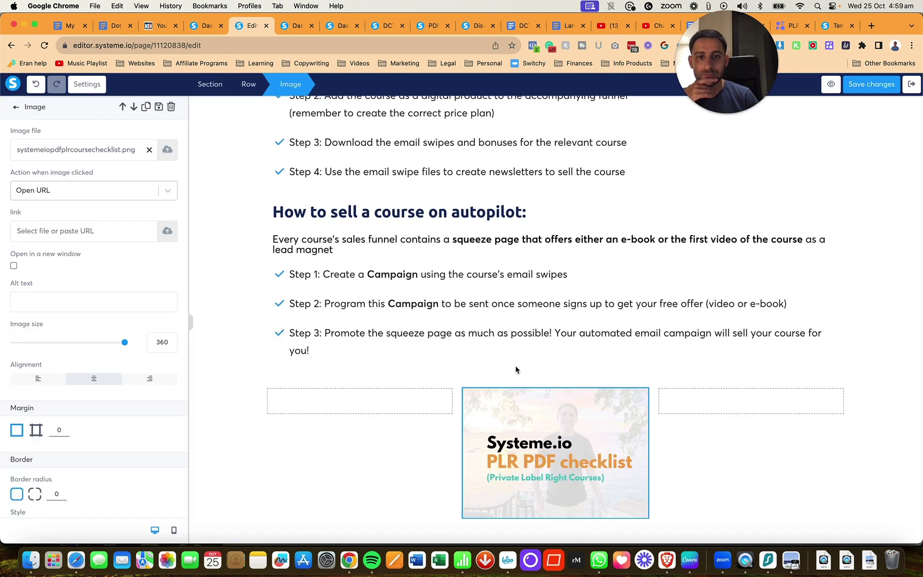
Set the checklist image's border radius to 10 and its border style to Solid
scroll(139, 304, "down", 5)
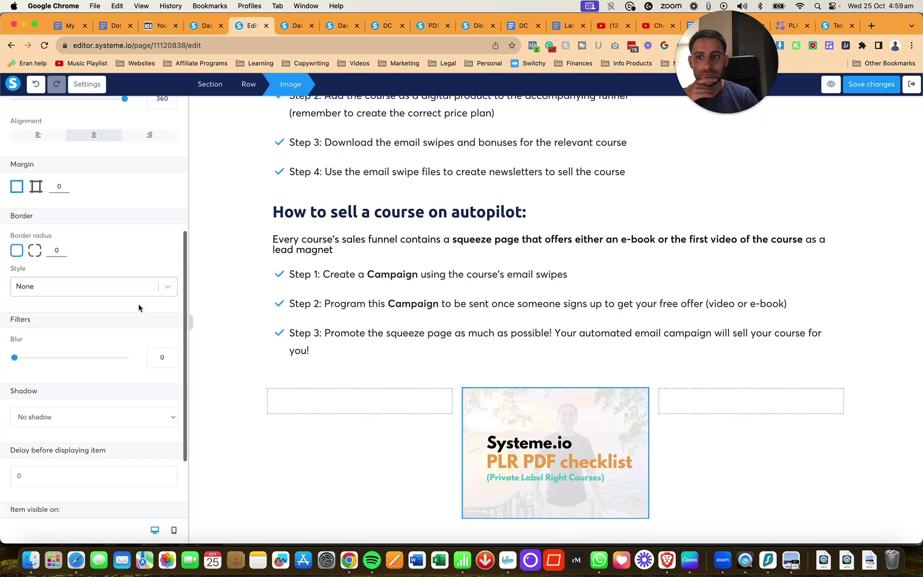
scroll(104, 308, "up", 2)
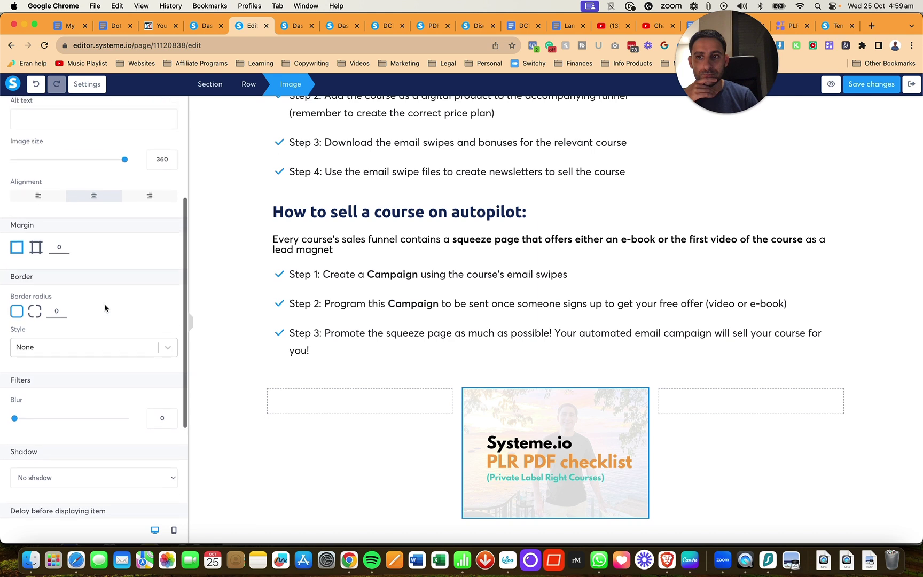
left_click(48, 312)
type("1")
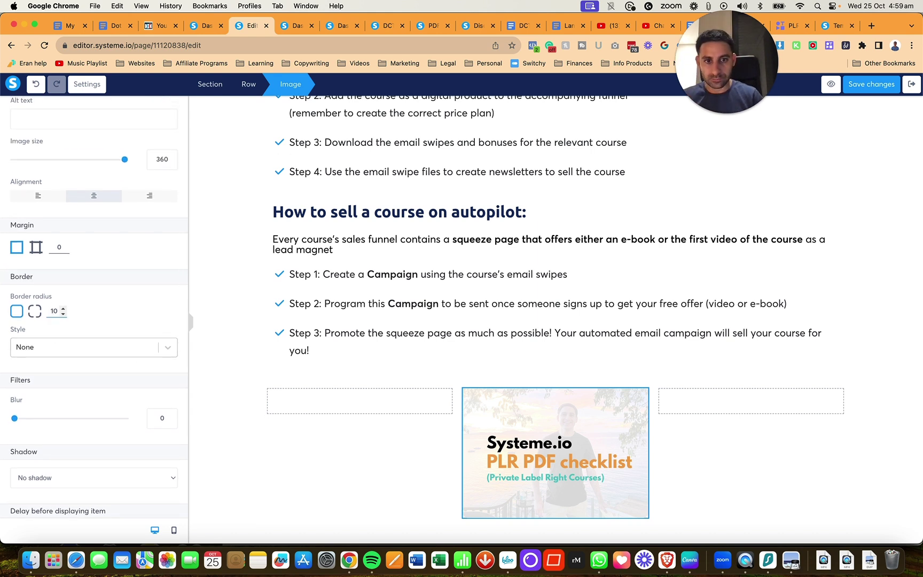
left_click(55, 350)
left_click(45, 389)
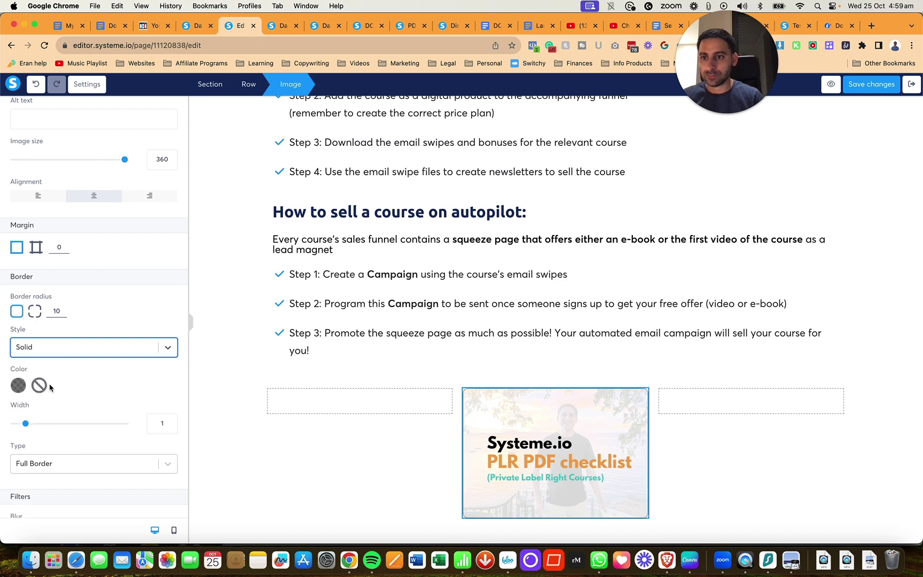
Apply a shadow to the PLR PDF checklist image
scroll(87, 435, "down", 5)
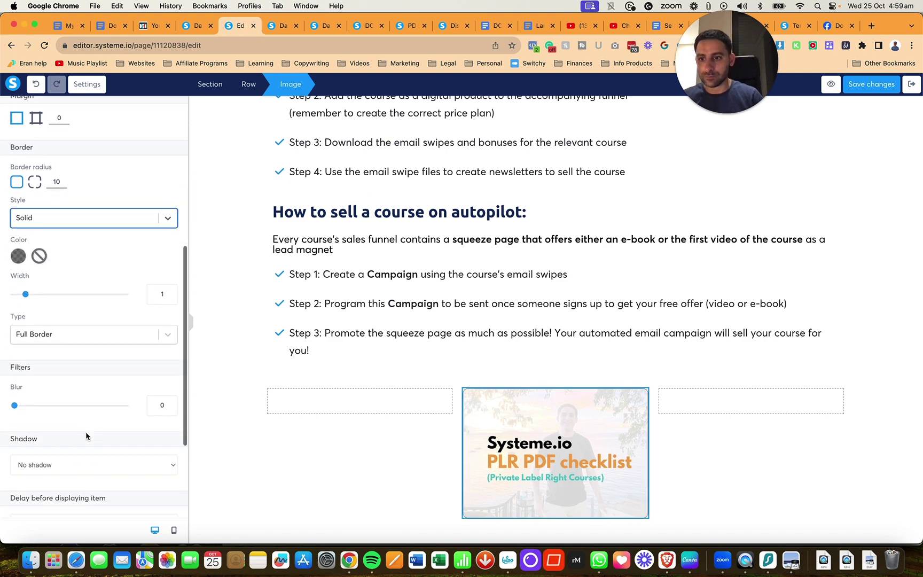
left_click(86, 445)
left_click(79, 473)
scroll(124, 329, "up", 6)
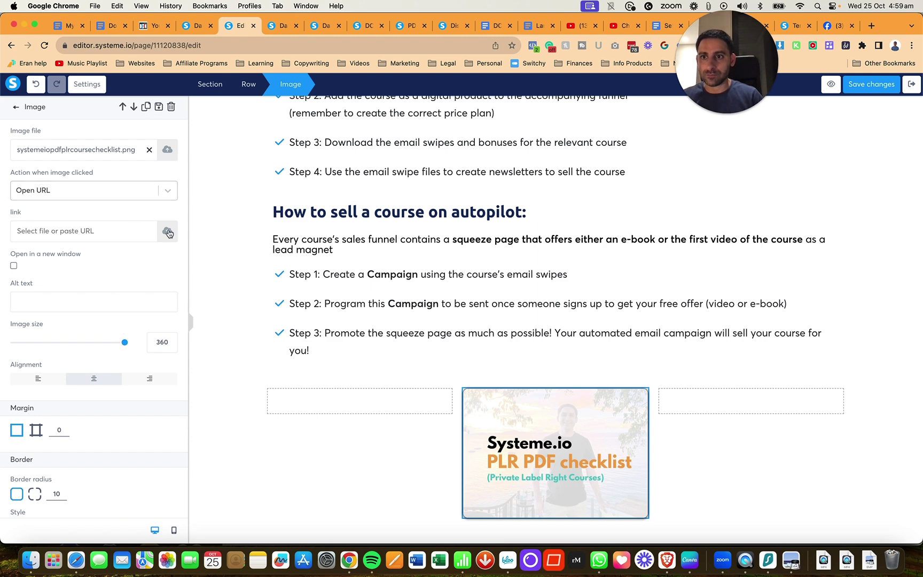
Link the checklist image to the uploaded file HowtolaunchyourPLRwithSysteme.io.pdf, save the lecture and exit the editor
left_click(168, 231)
left_click(507, 196)
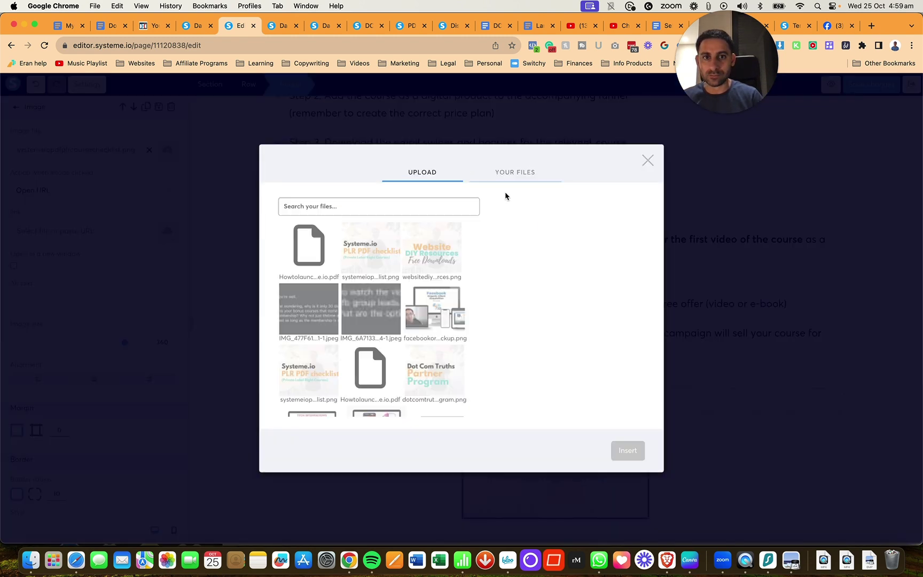
left_click(309, 245)
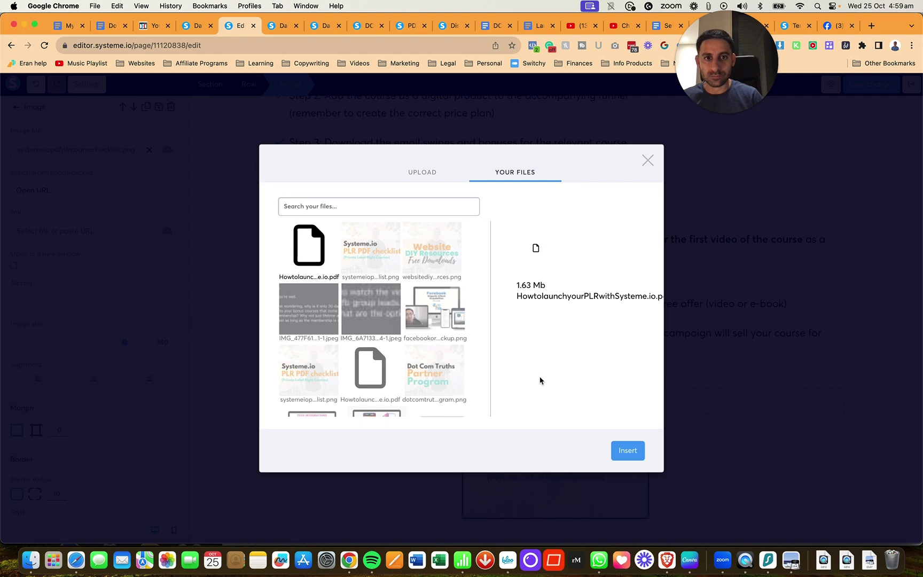
left_click(626, 450)
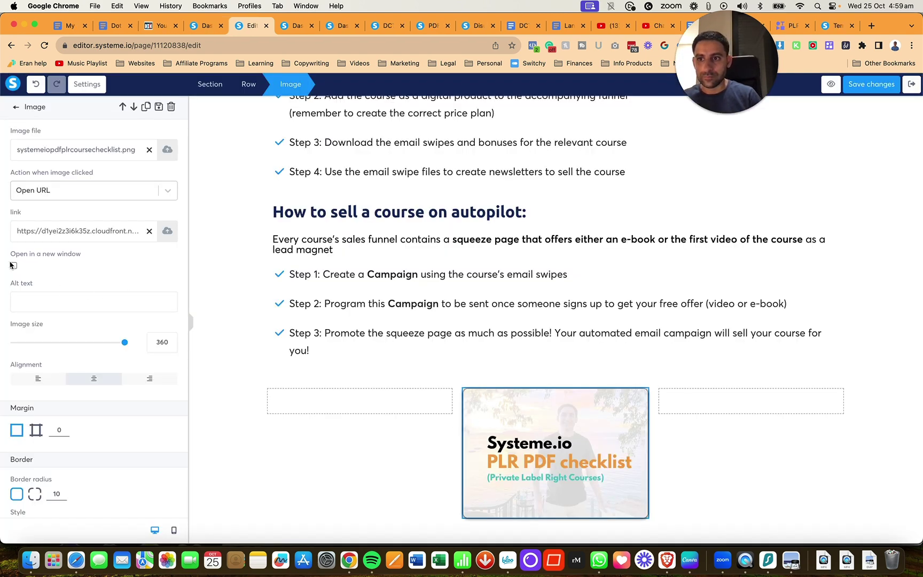
left_click(580, 283)
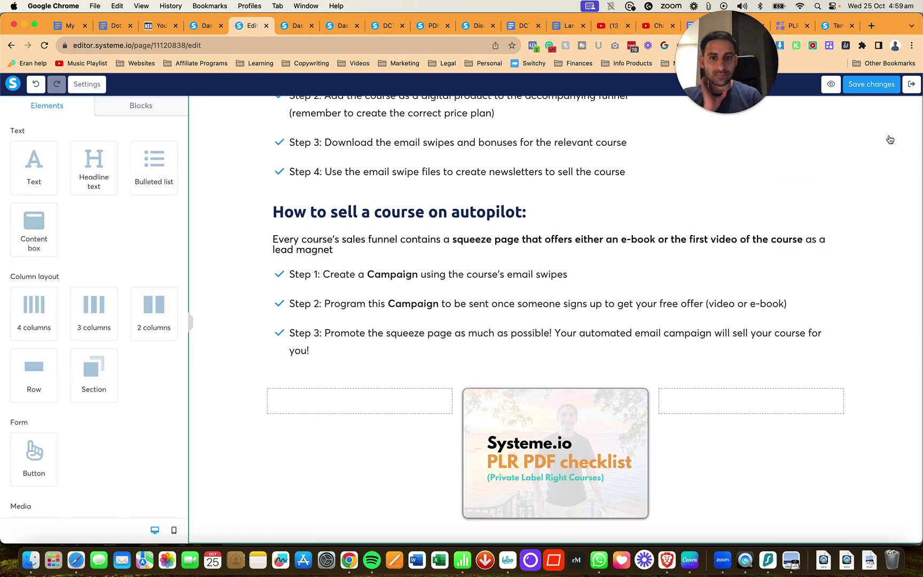
left_click(887, 86)
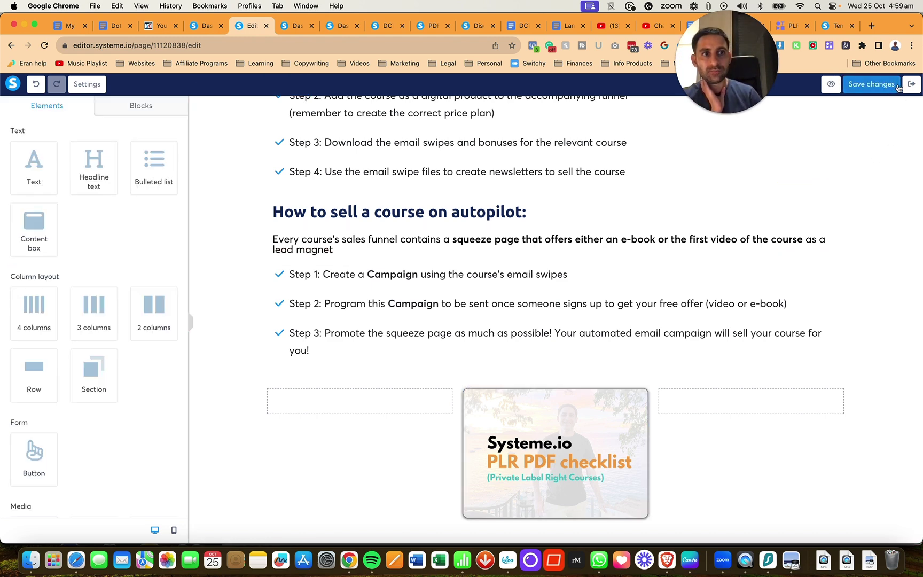
left_click(910, 86)
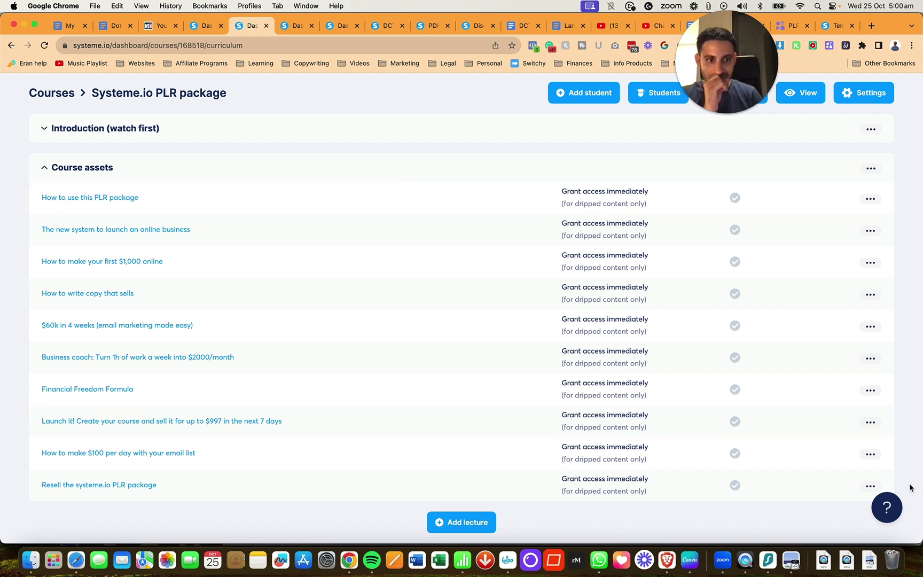
Activate the lecture "How to use this PLR package" in the Course assets module
left_click(869, 486)
left_click(870, 199)
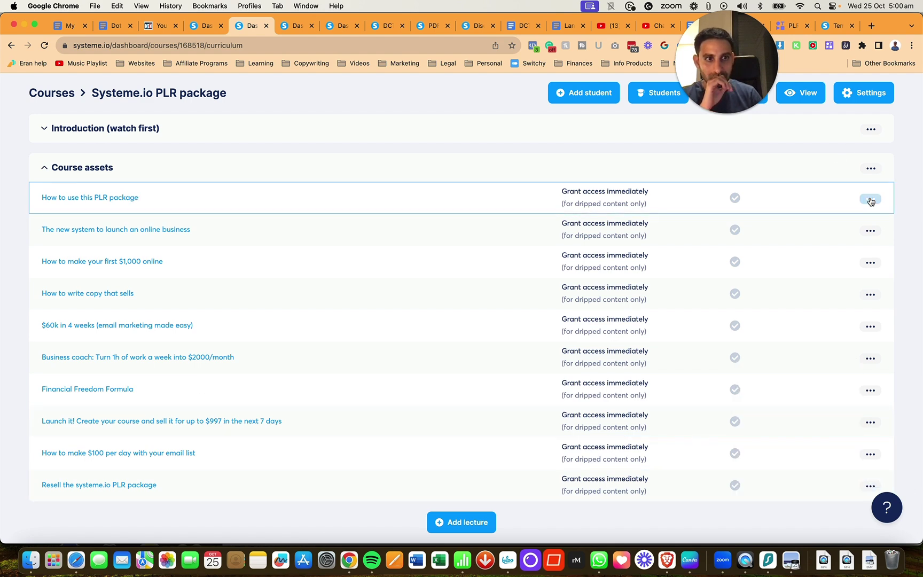
left_click(759, 204)
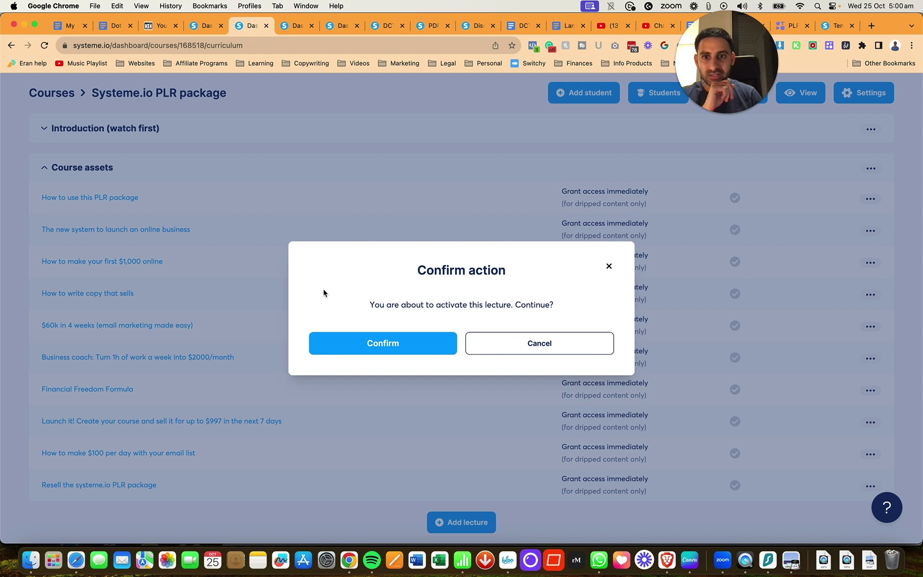
left_click(358, 344)
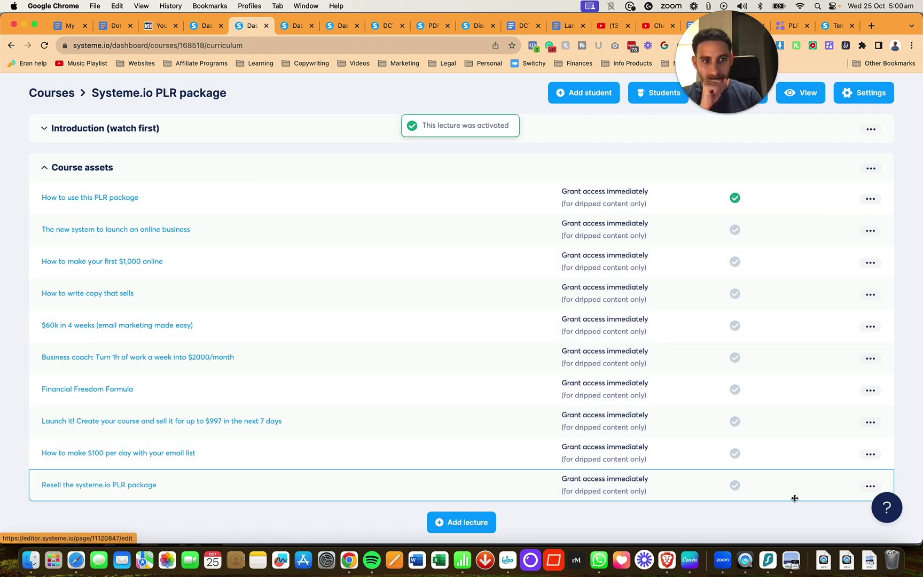
Activate the lecture "Resell the systeme.io PLR package" in the Course assets module
left_click(870, 486)
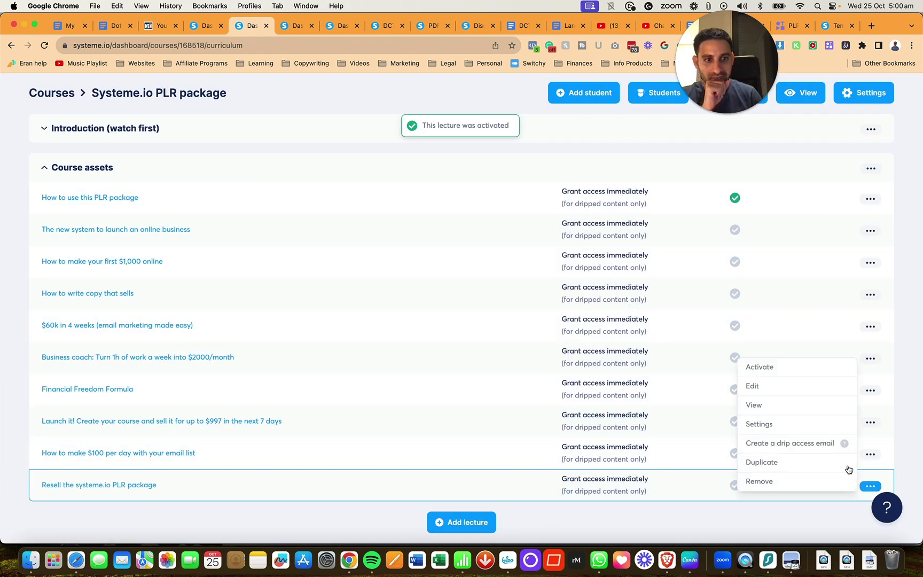
left_click(774, 369)
left_click(406, 344)
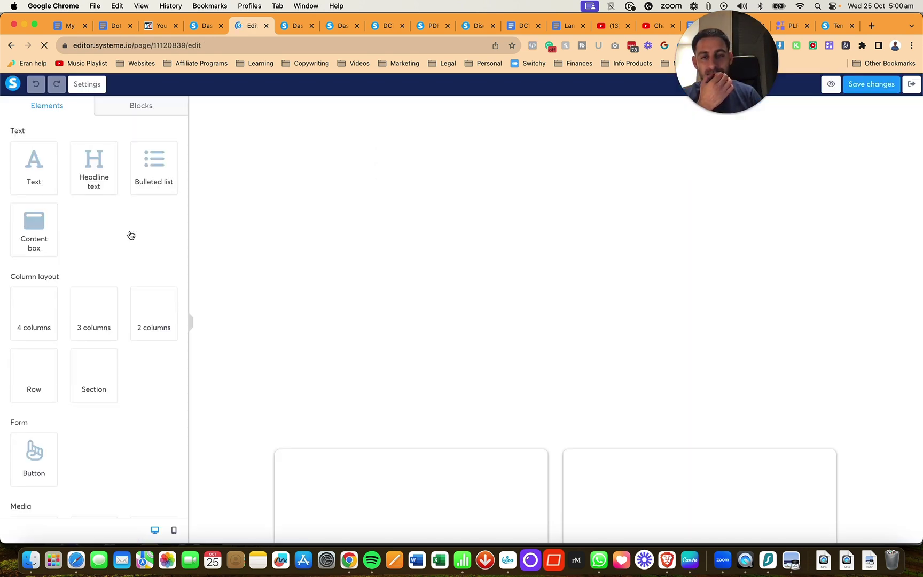
Inspect the link behind the Step 2 funnel template download text in the first course's lecture page
scroll(251, 254, "down", 3)
scroll(254, 254, "down", 5)
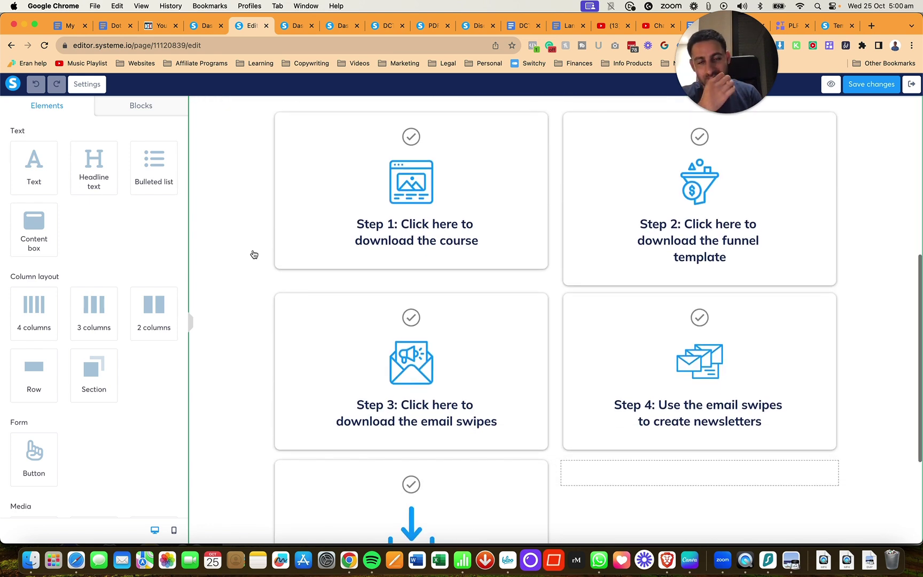
left_click(716, 252)
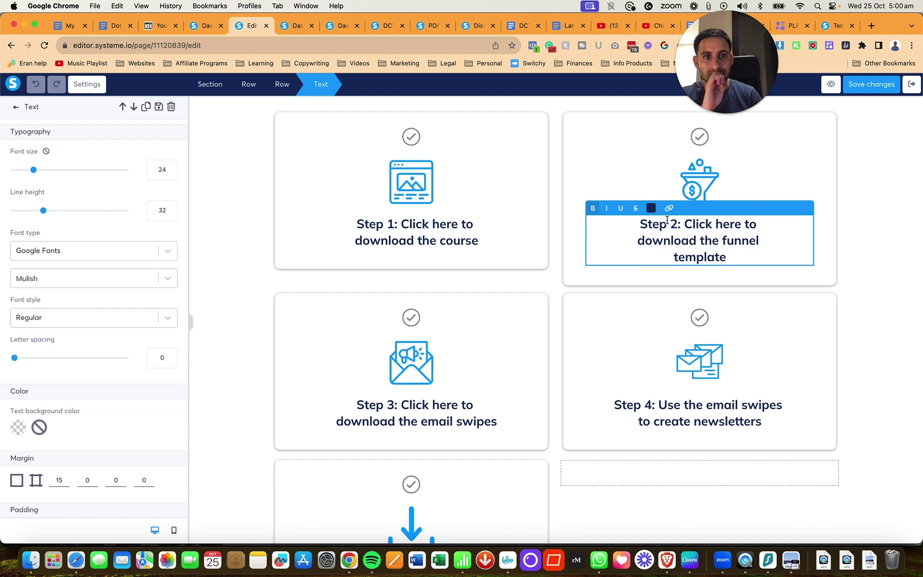
left_click(712, 223)
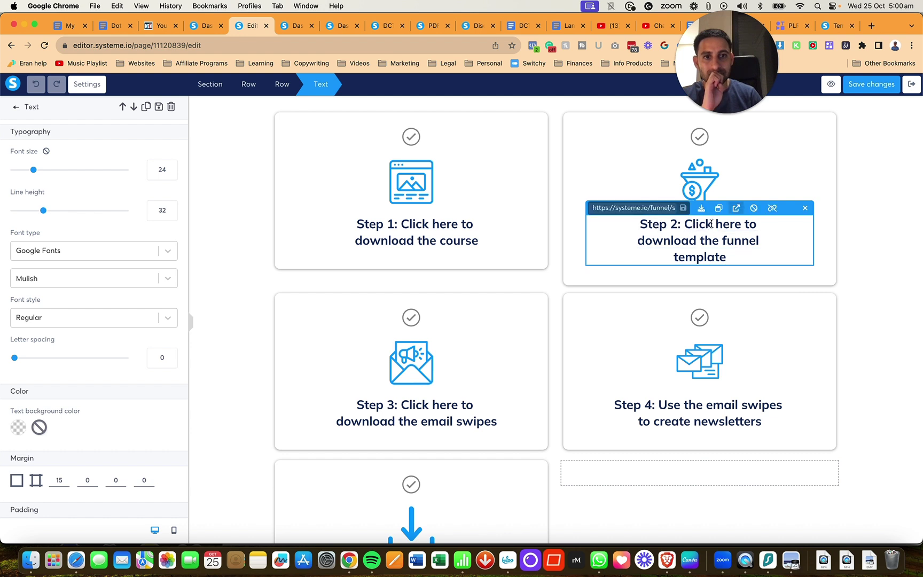
left_click(896, 189)
Inspect the link behind the Step 3 email swipes download text
scroll(895, 189, "up", 2)
scroll(609, 313, "down", 4)
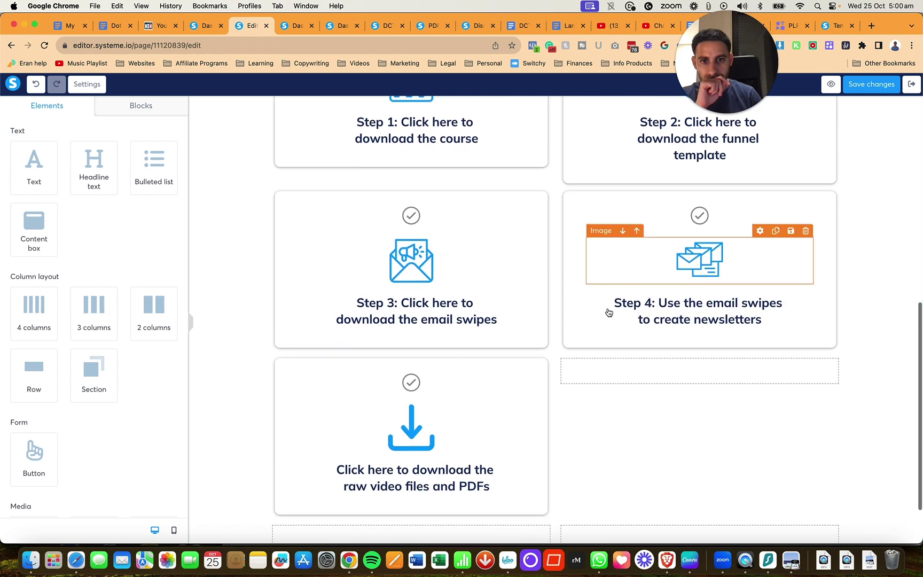
left_click(401, 319)
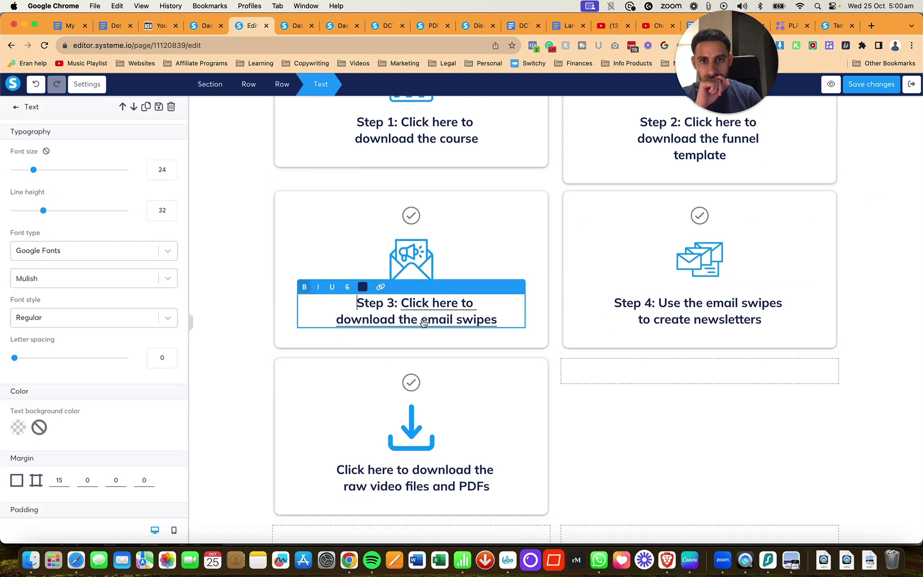
left_click(422, 320)
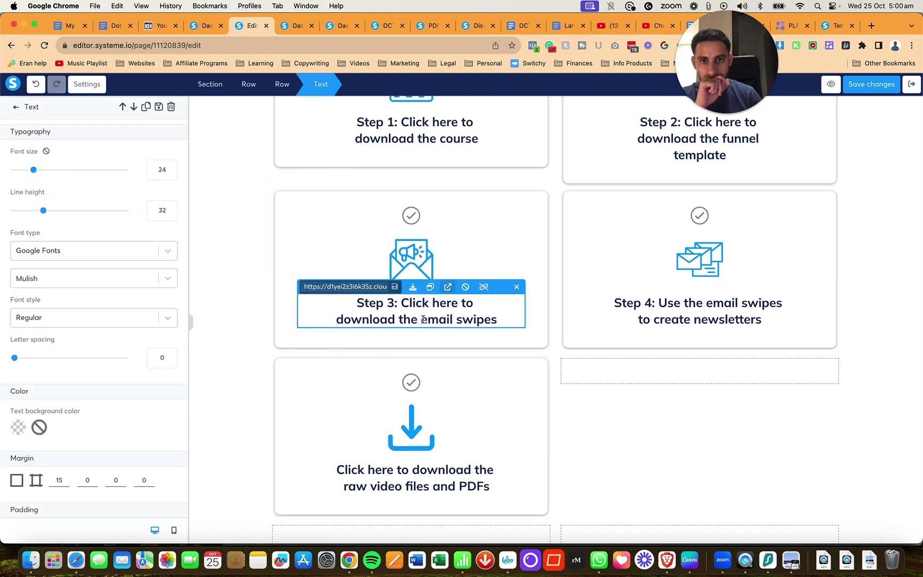
Show the link behind the Step 4 newsletters text and copy its full URL
left_click(633, 319)
left_click(697, 319)
left_click(702, 320)
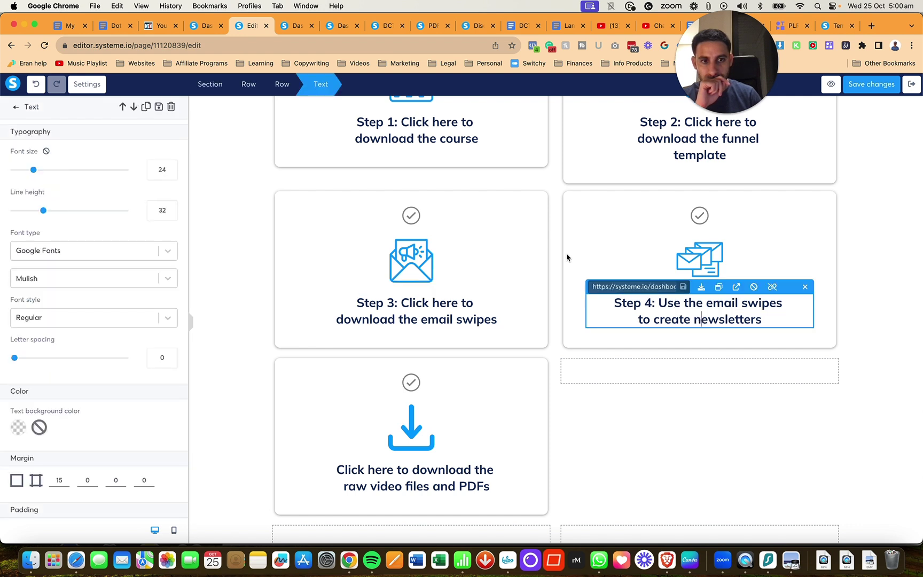
left_click(642, 288)
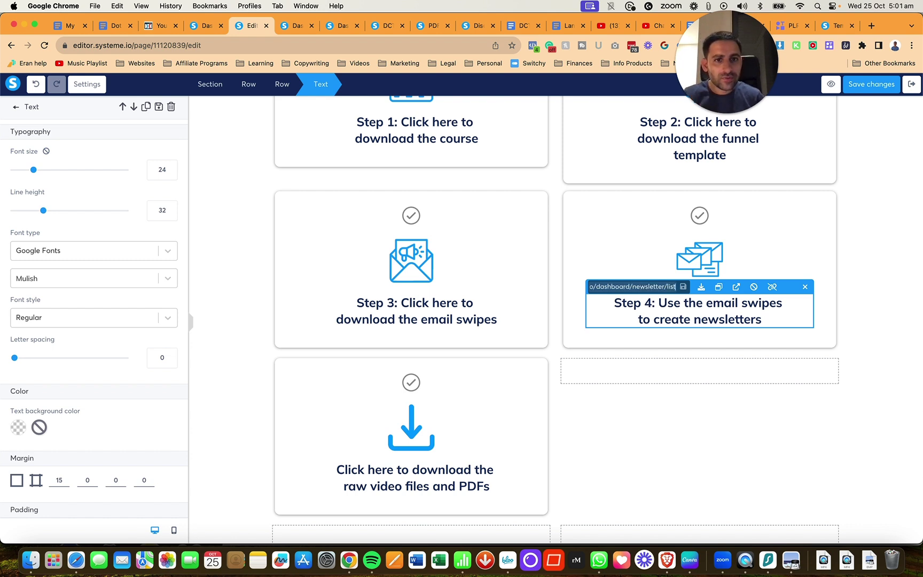
key("super+Left")
key("super+a")
key("super+c")
Test the copied newsletter link in a new tab of the Incognito window, close that tab and return to the lecture editor
key("super+grave")
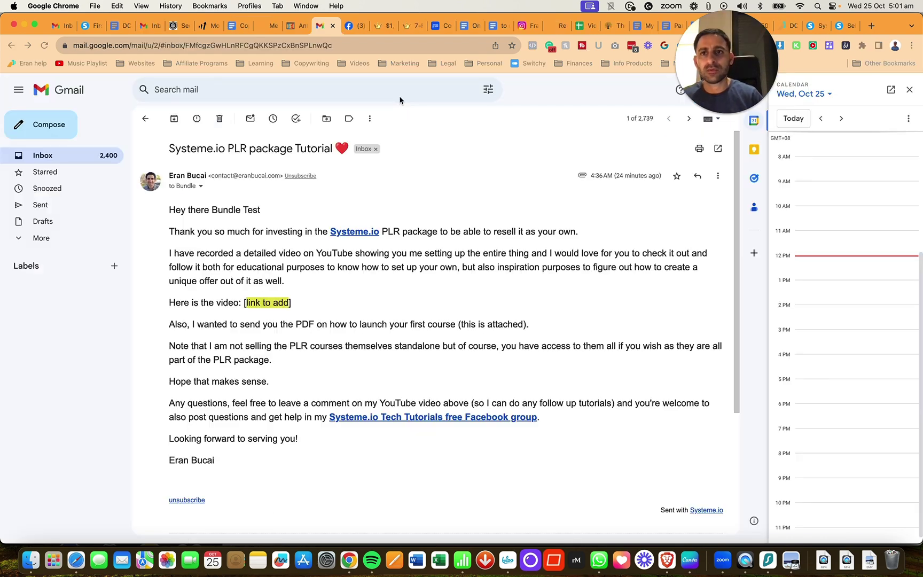
key("super+grave")
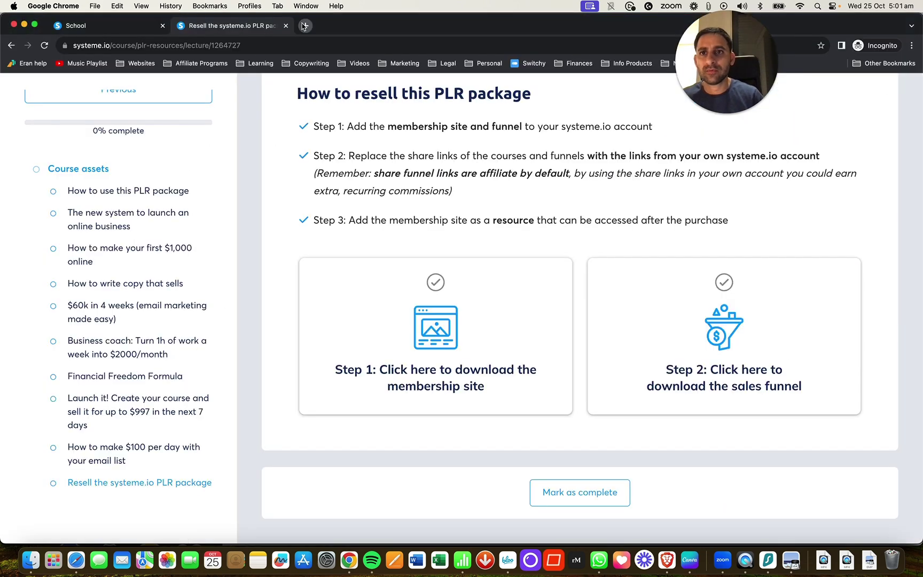
left_click(303, 26)
key("super+v")
key("Return")
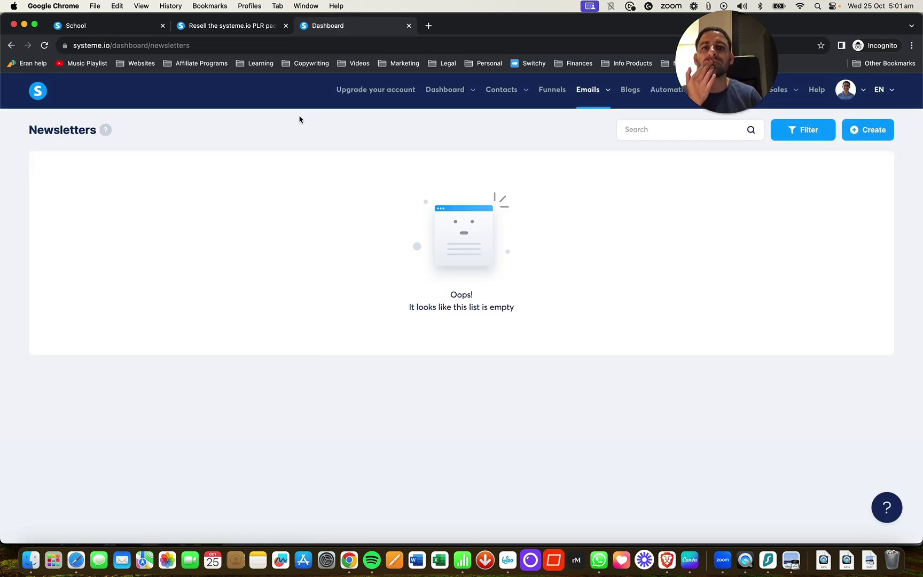
left_click(409, 26)
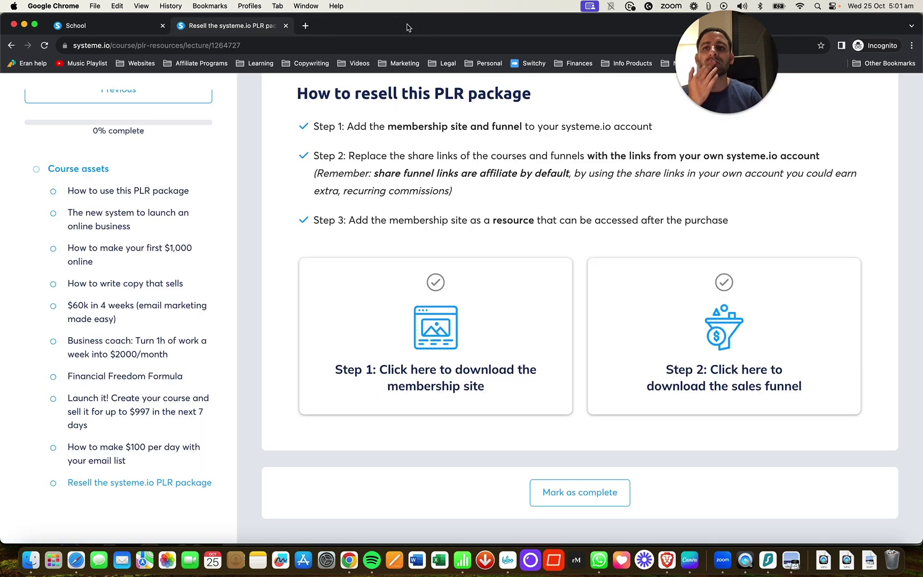
key("super+grave")
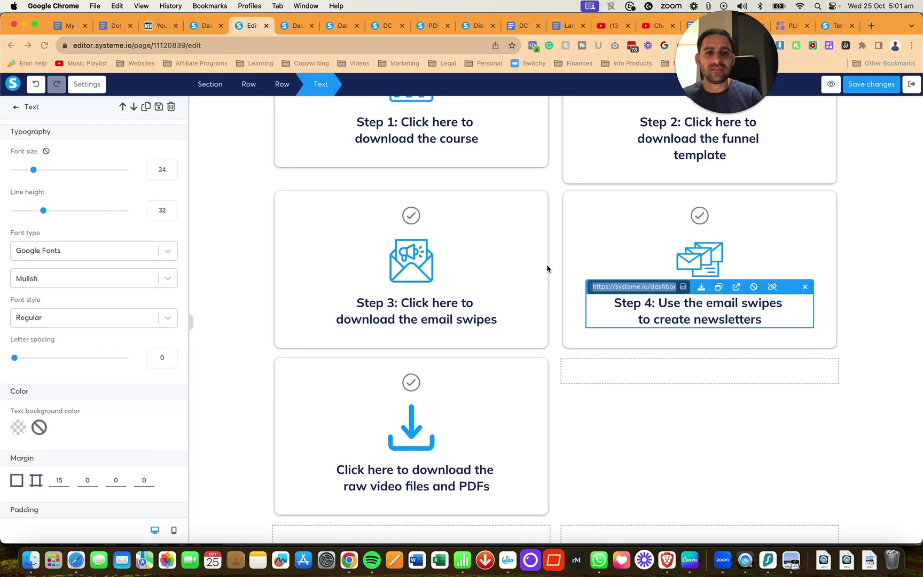
left_click(721, 373)
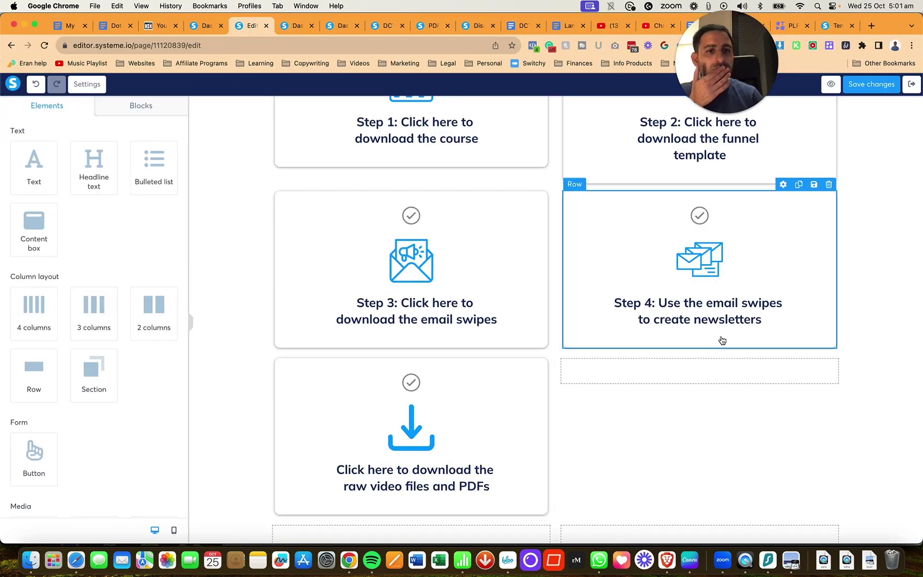
Copy the full URL behind the Step 3 "Click here to download the email swipes" text
left_click(447, 316)
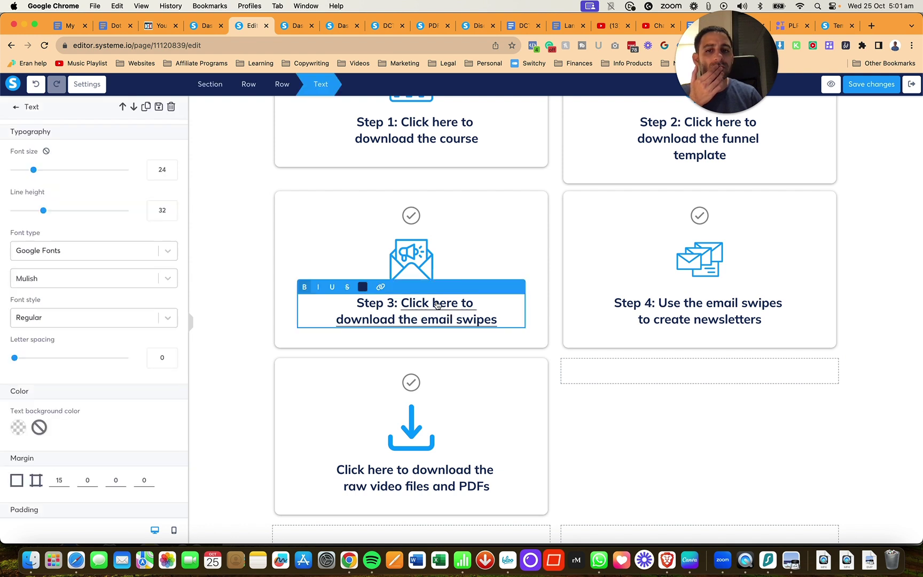
left_click(437, 304)
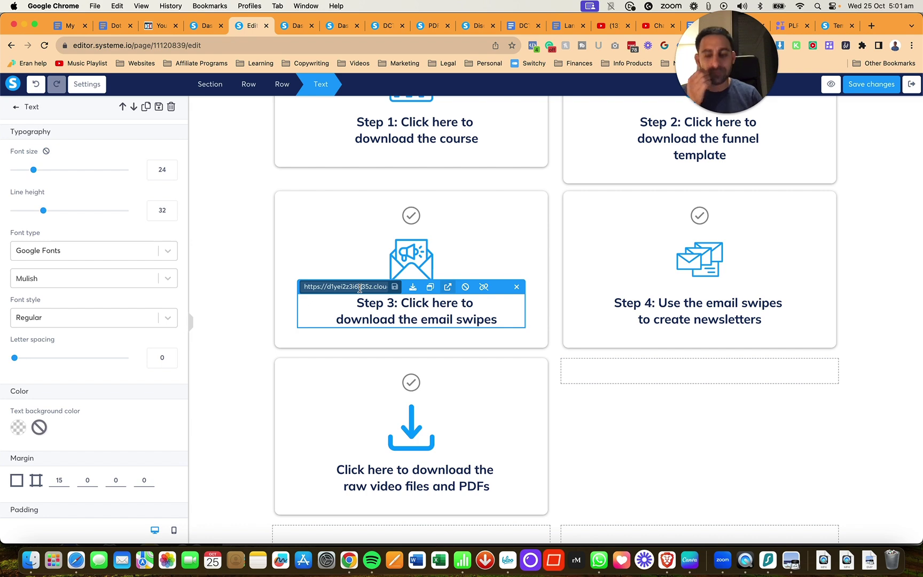
key("super+a")
key("super+c")
Open the copied email swipes link in a new tab of the Incognito window
key("super+grave")
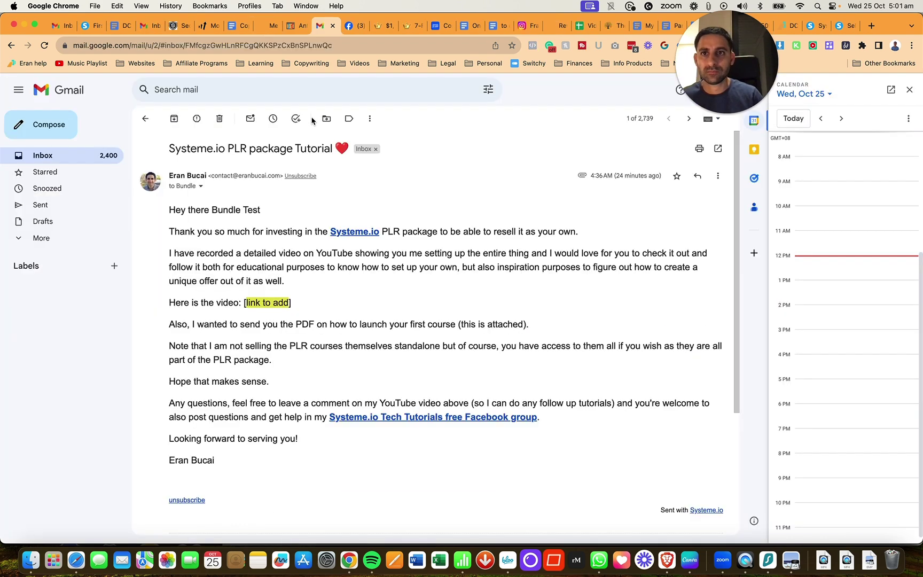
key("super+grave")
key("super+t")
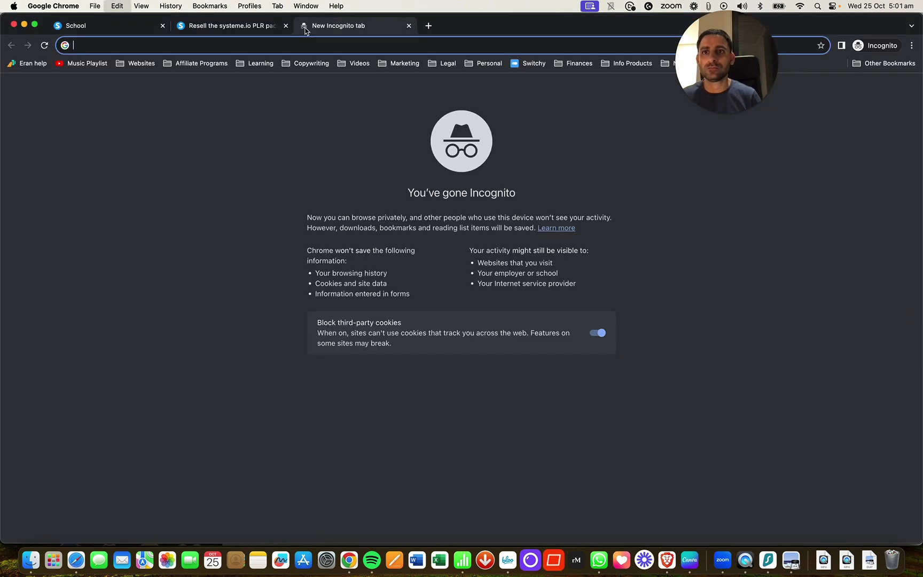
key("super+v")
key("Return")
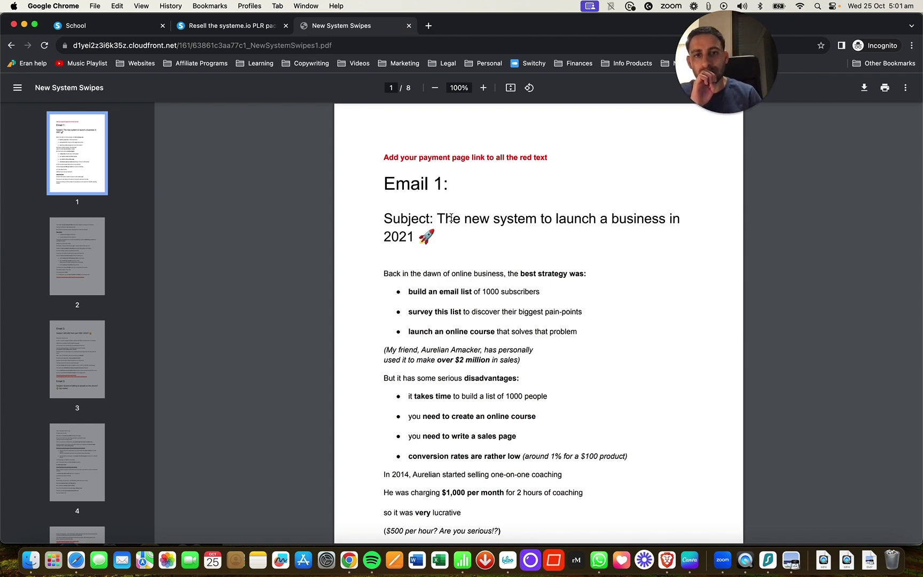
Test the "Click here to get the new system to launch an online business" link in the email swipes PDF and return to the PDF
scroll(415, 265, "down", 15)
scroll(416, 265, "down", 2)
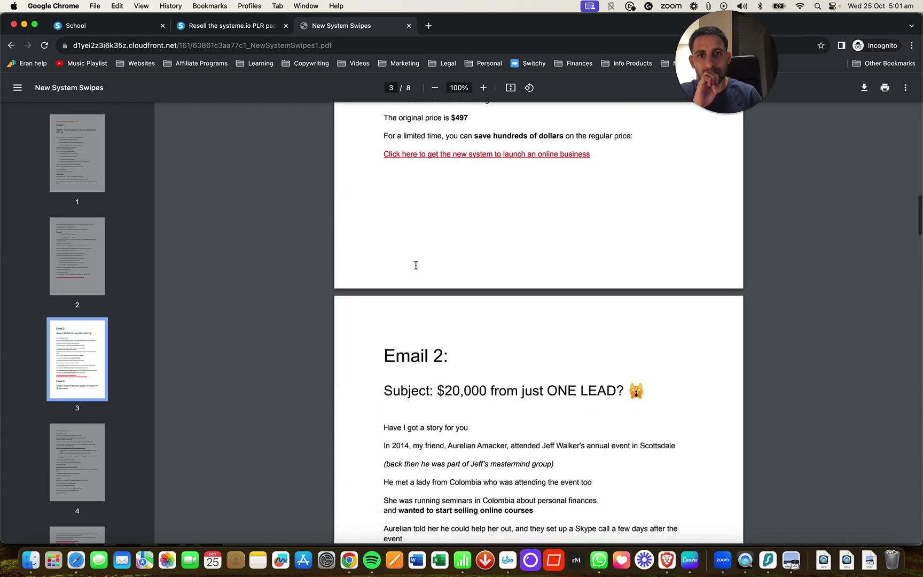
left_click(479, 159)
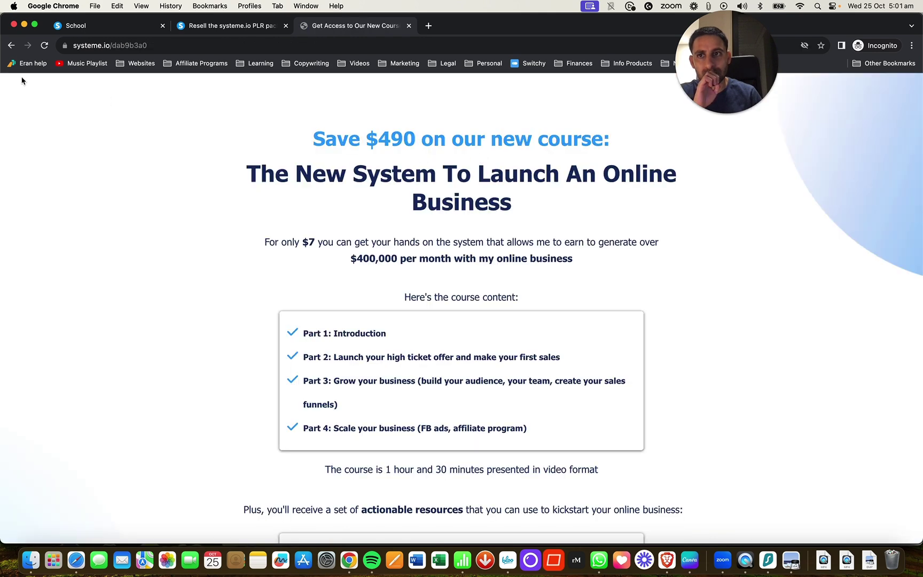
left_click(12, 47)
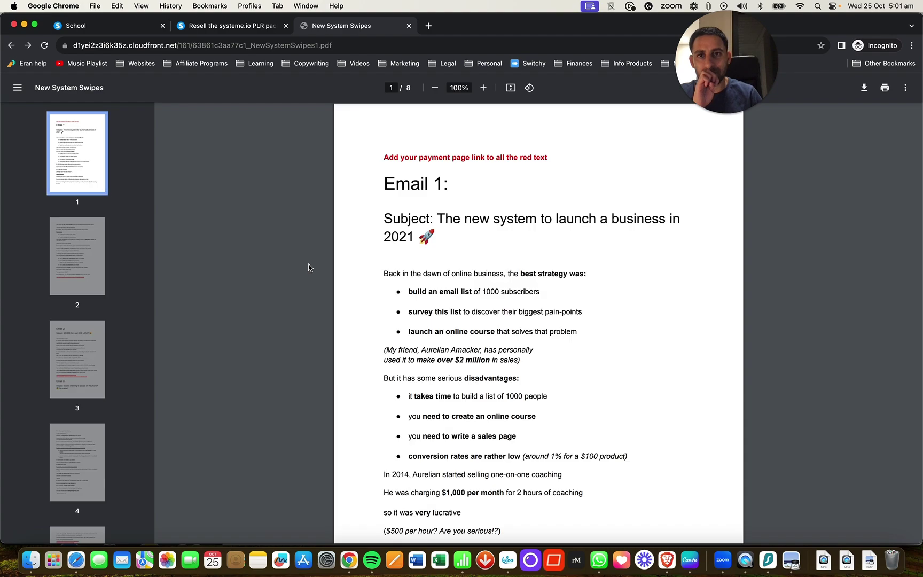
Look through the remaining emails in the swipes PDF and close its tab
scroll(308, 267, "down", 20)
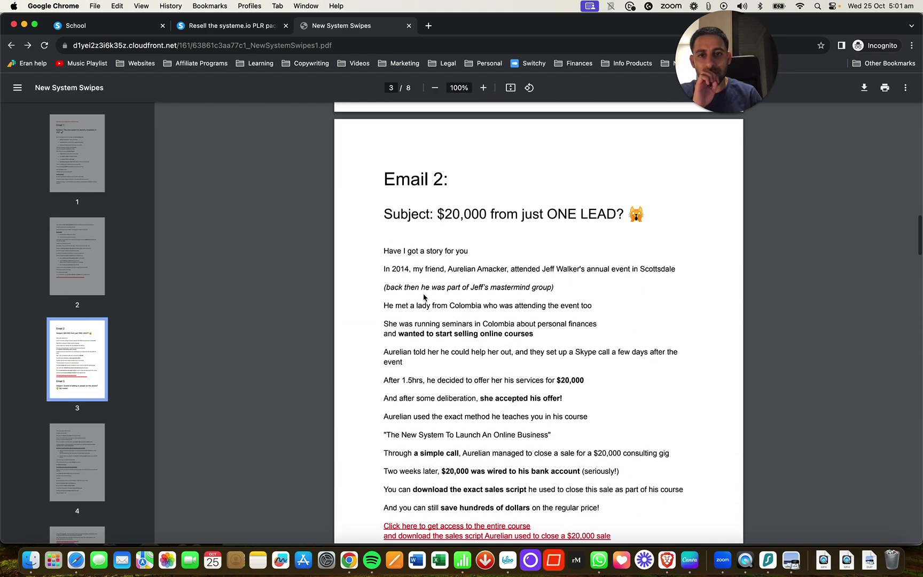
scroll(425, 298, "down", 15)
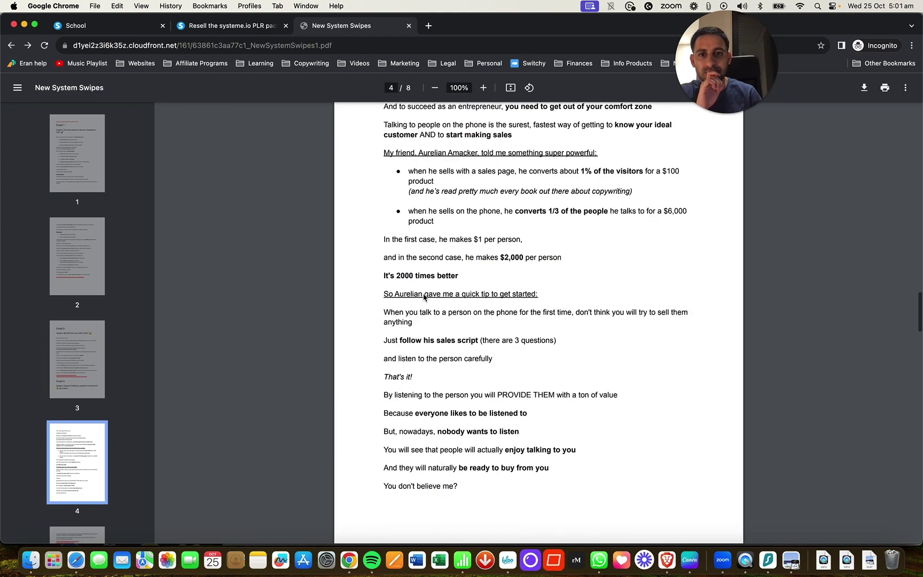
scroll(398, 126, "down", 10)
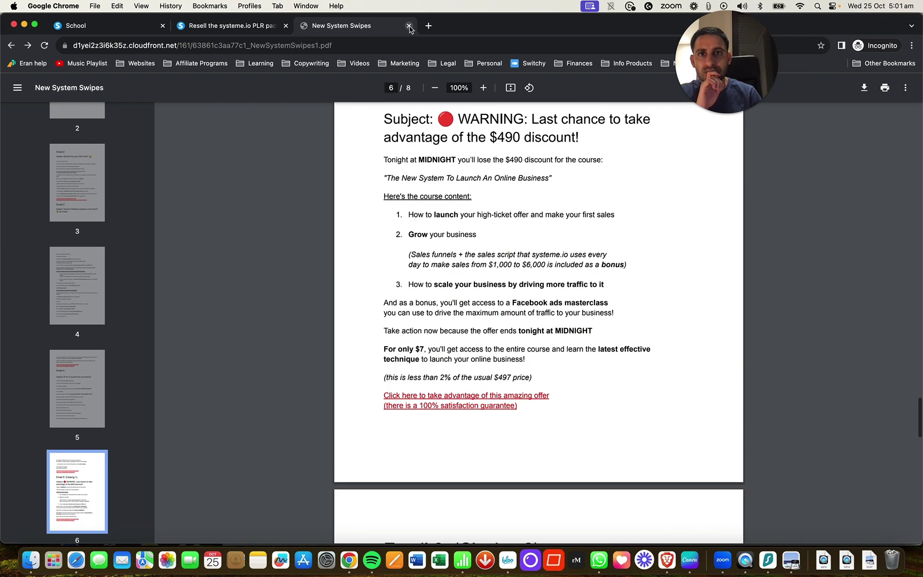
left_click(408, 26)
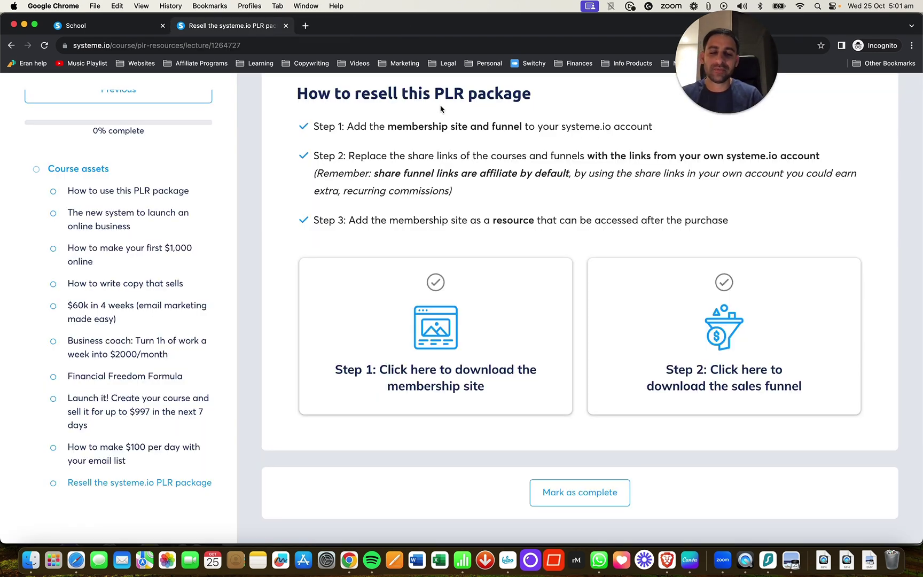
Open the "The new system to launch an online business" lecture in the Incognito course view and check its Step 1 to Step 4 cards
key("super+grave")
key("super+grave")
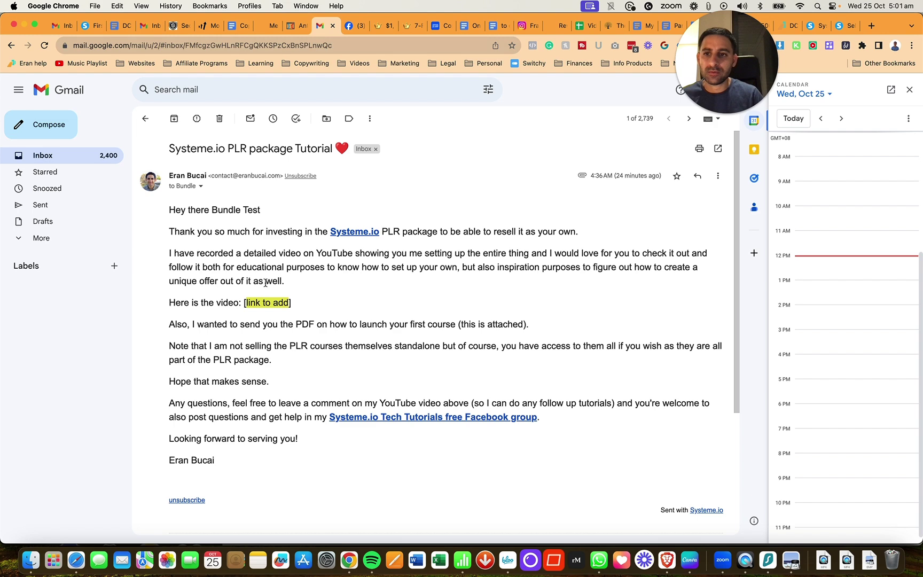
key("super+grave")
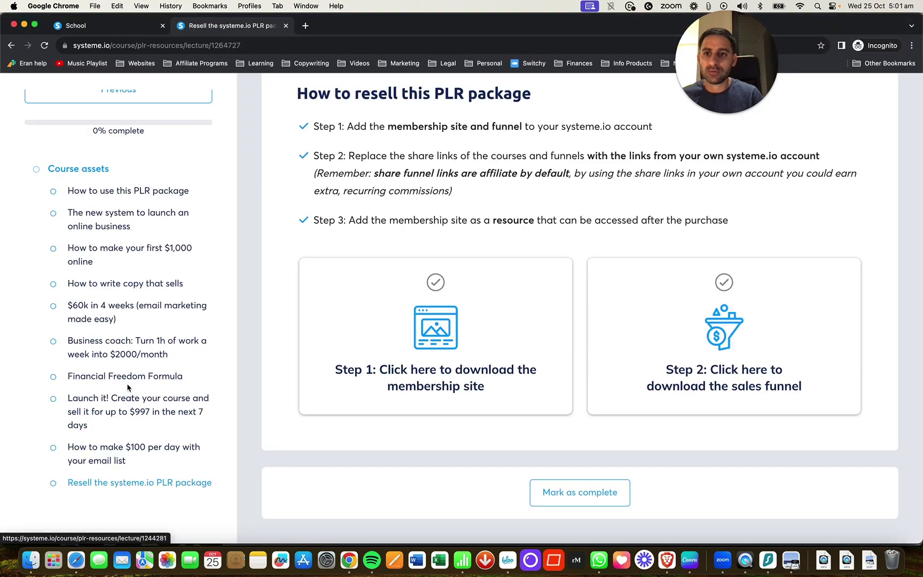
left_click(131, 222)
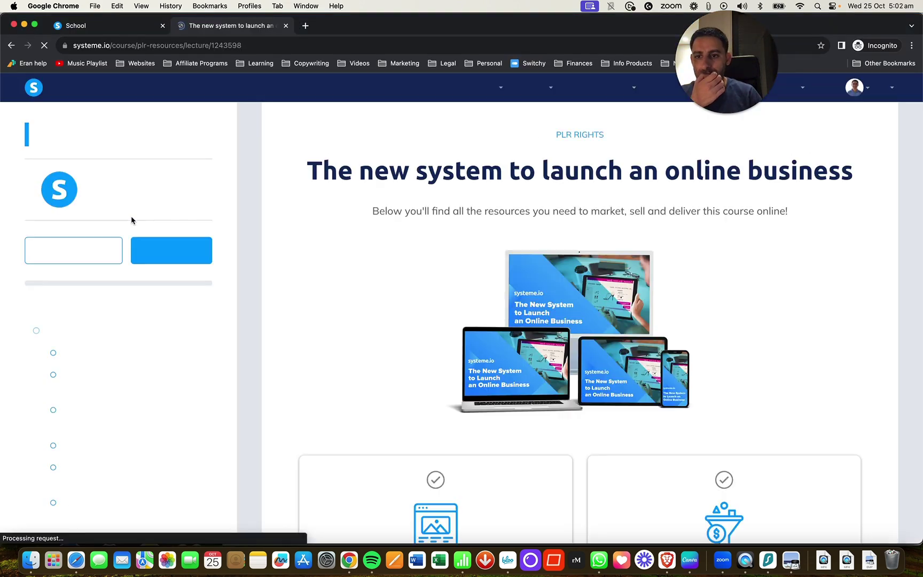
scroll(342, 372, "down", 3)
scroll(343, 373, "down", 2)
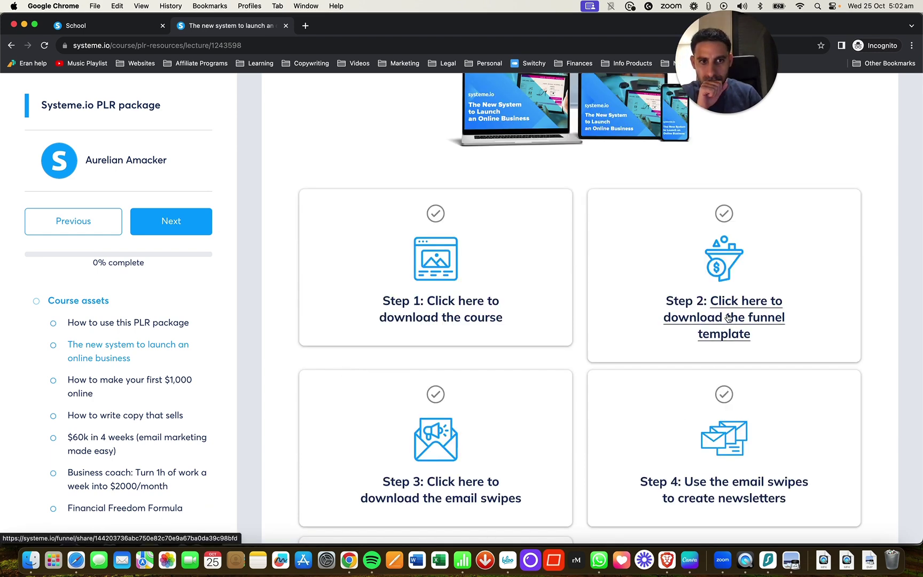
scroll(726, 406, "down", 2)
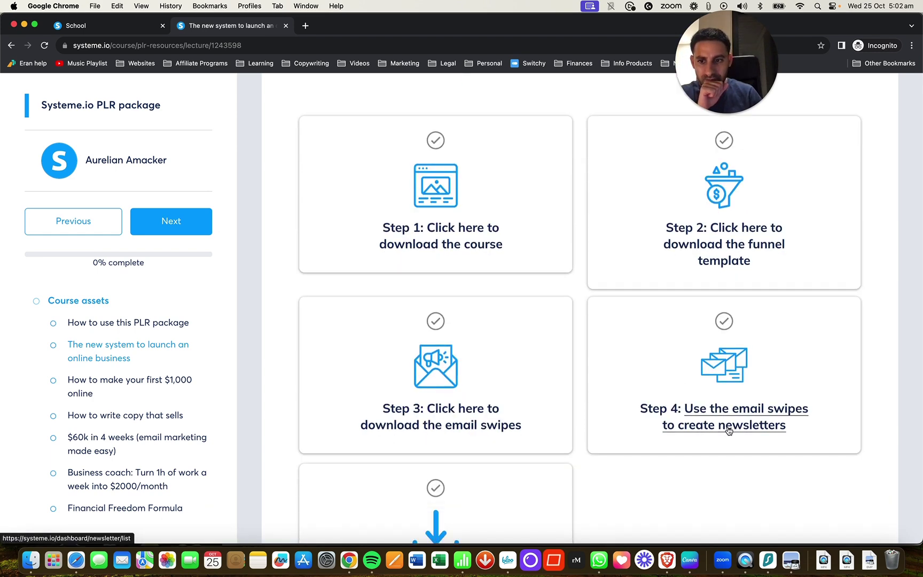
Test the Step 4 newsletters link, return to the lecture and review its download cards
left_click(728, 431)
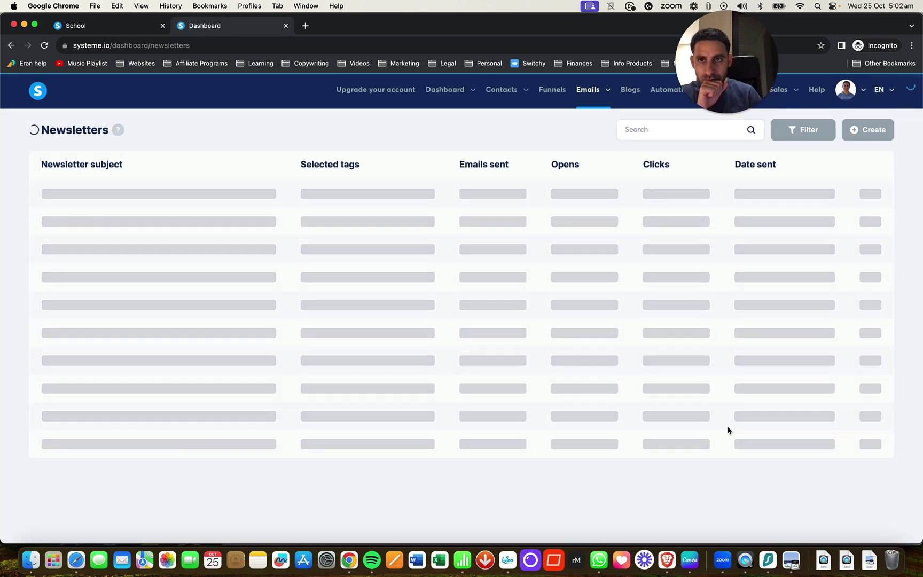
left_click(12, 45)
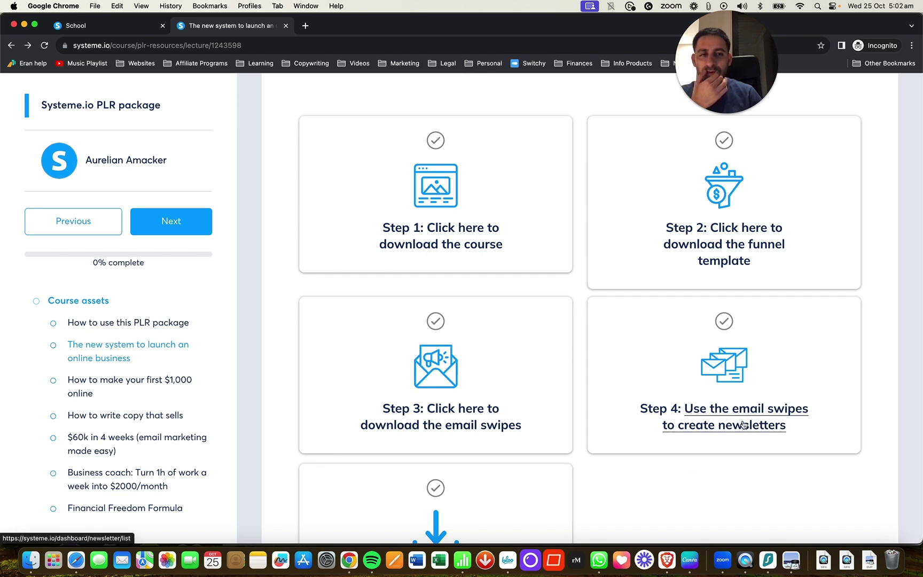
scroll(694, 473, "down", 3)
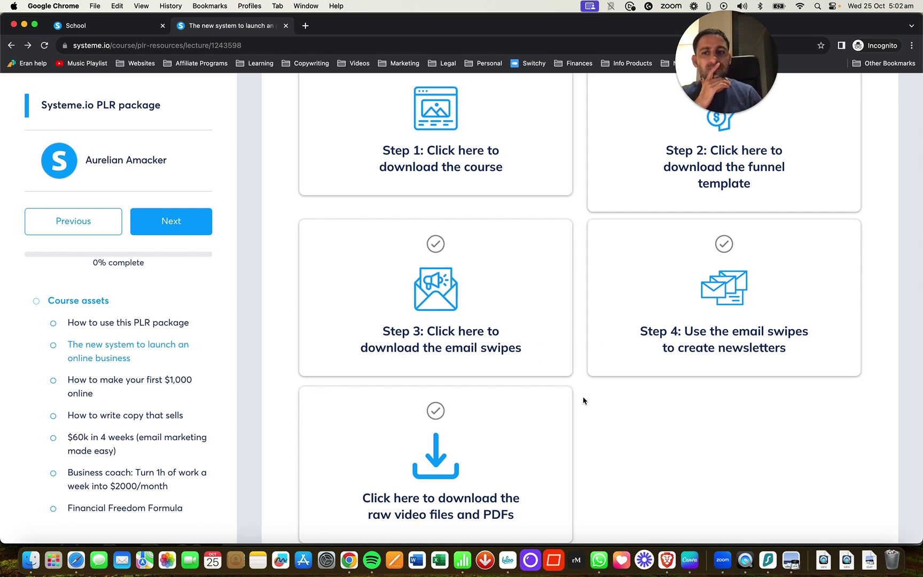
scroll(583, 400, "up", 5)
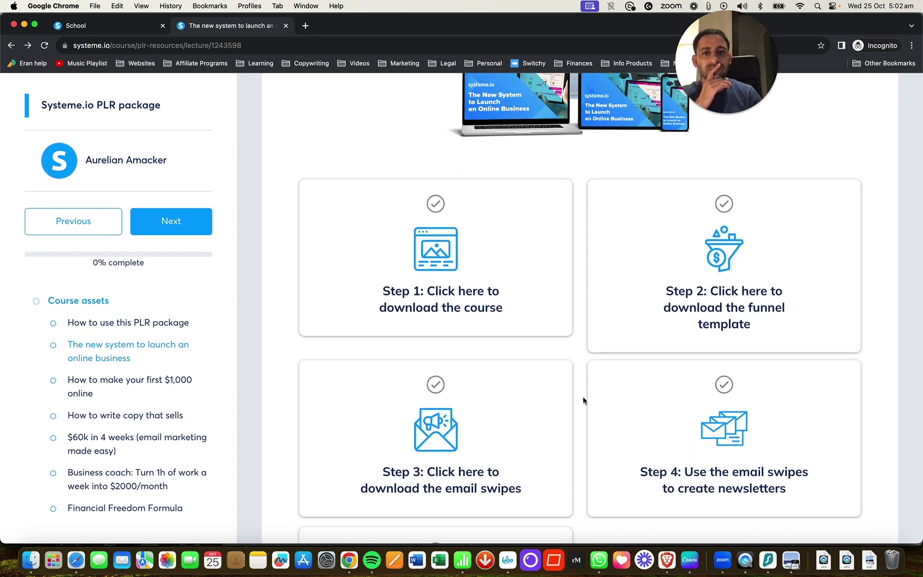
scroll(583, 400, "down", 2)
Check the download cards in the "How to make your first $1,000 online" lecture and move on to "How to write copy that sells"
left_click(170, 383)
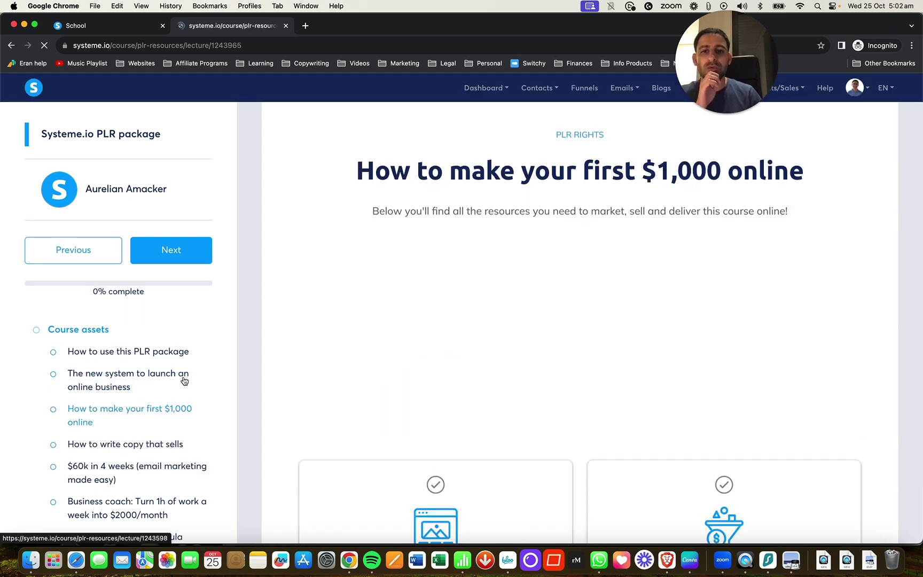
scroll(557, 398, "down", 10)
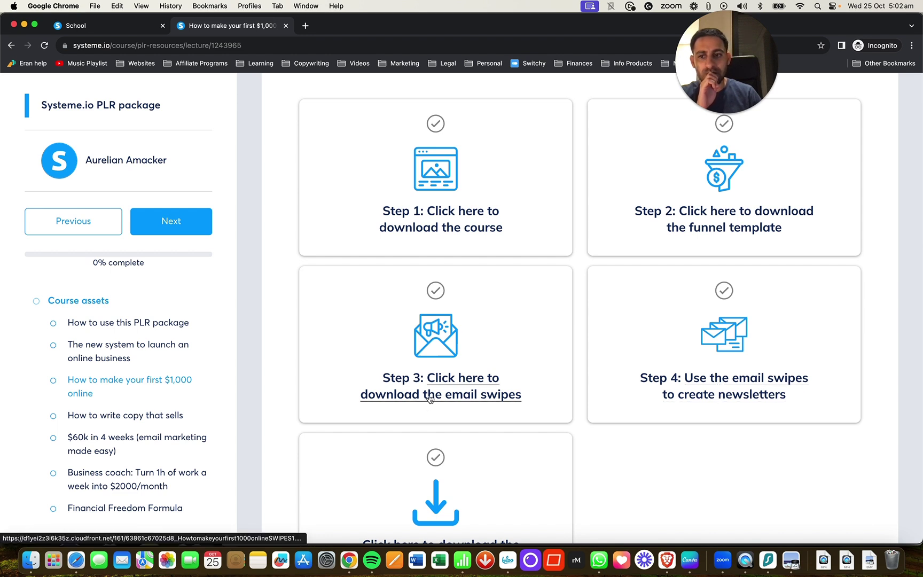
scroll(547, 399, "down", 3)
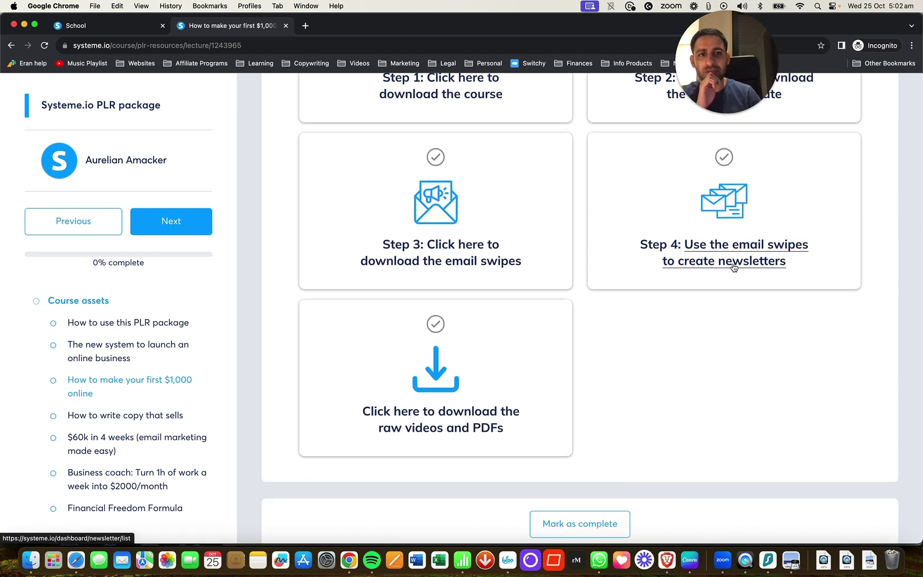
scroll(481, 401, "up", 3)
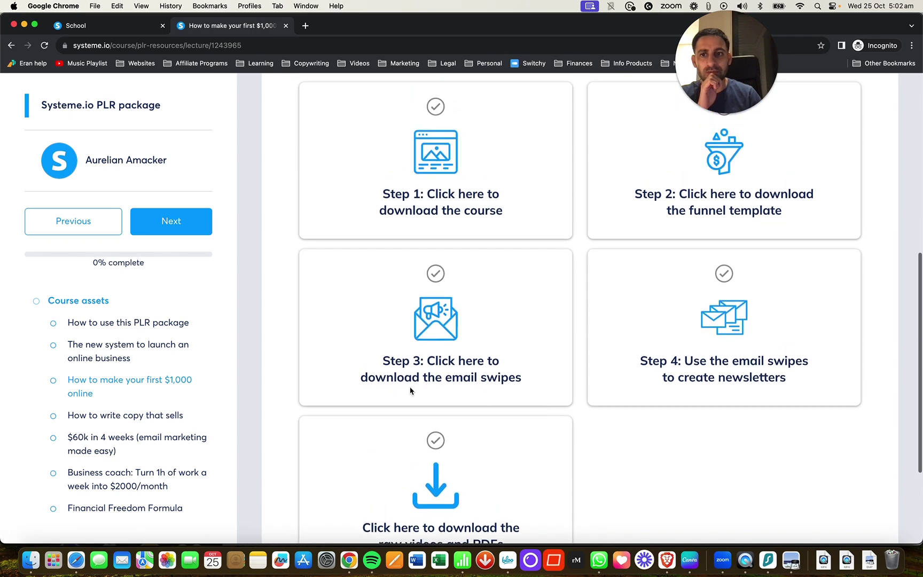
left_click(145, 415)
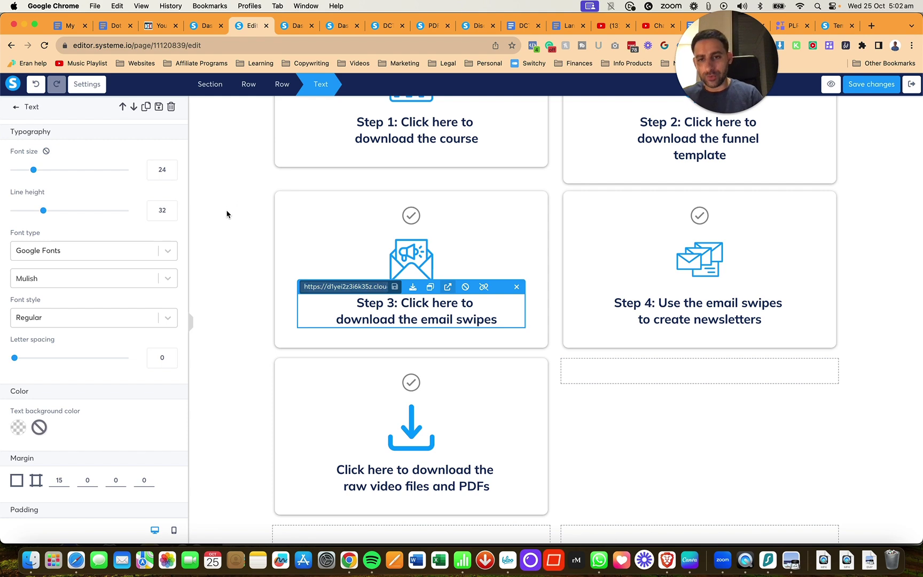
Deselect the Step 3 text in the lecture editor and open the Courses list in the dashboard tab
left_click(226, 213)
scroll(262, 181, "up", 3)
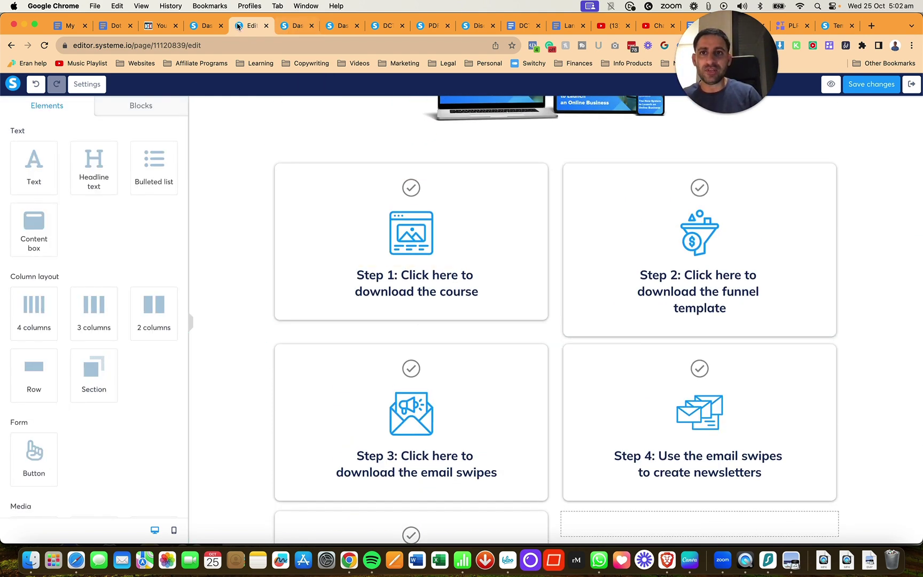
left_click(206, 27)
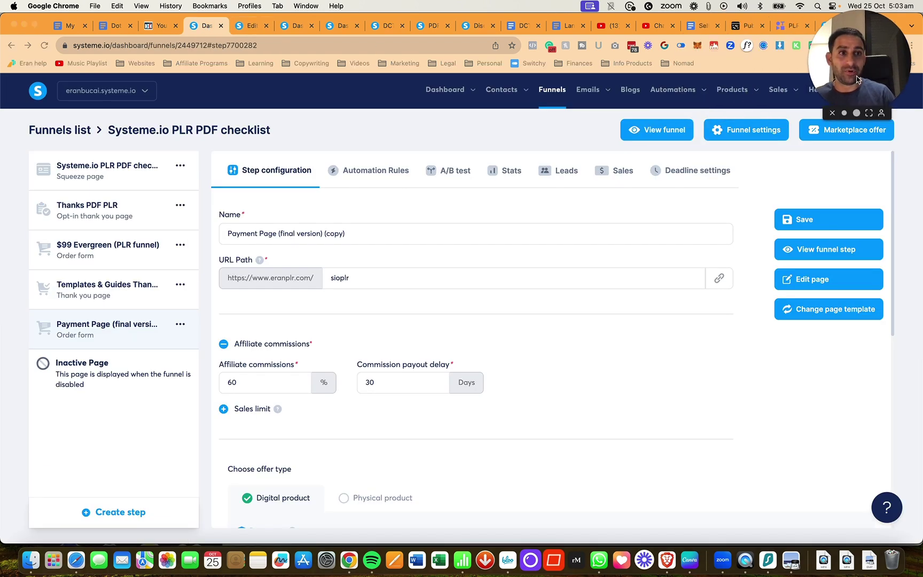
left_click_drag(893, 79, 489, 128)
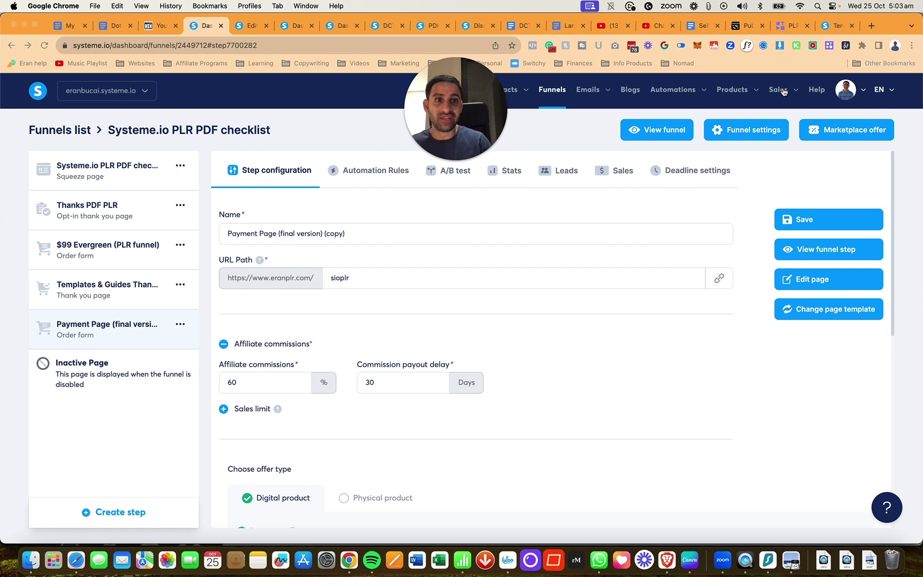
mouse_move(786, 94)
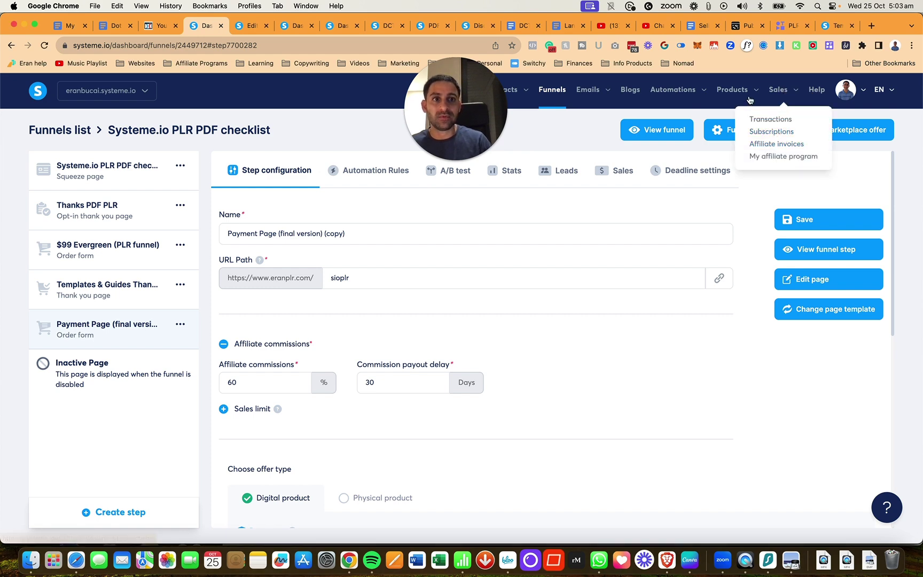
mouse_move(749, 95)
left_click(723, 156)
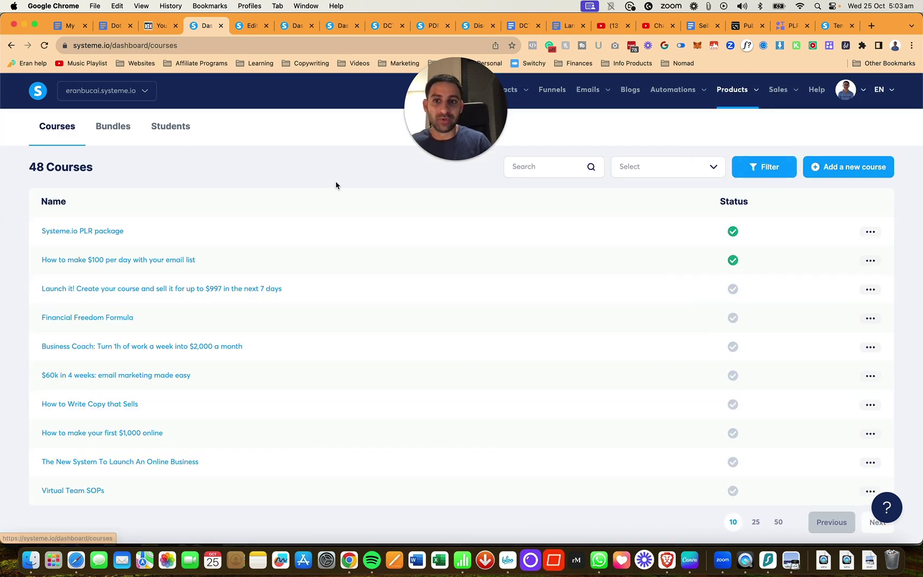
Copy the share link of the "The New System To Launch An Online Business" course to the clipboard
left_click(242, 26)
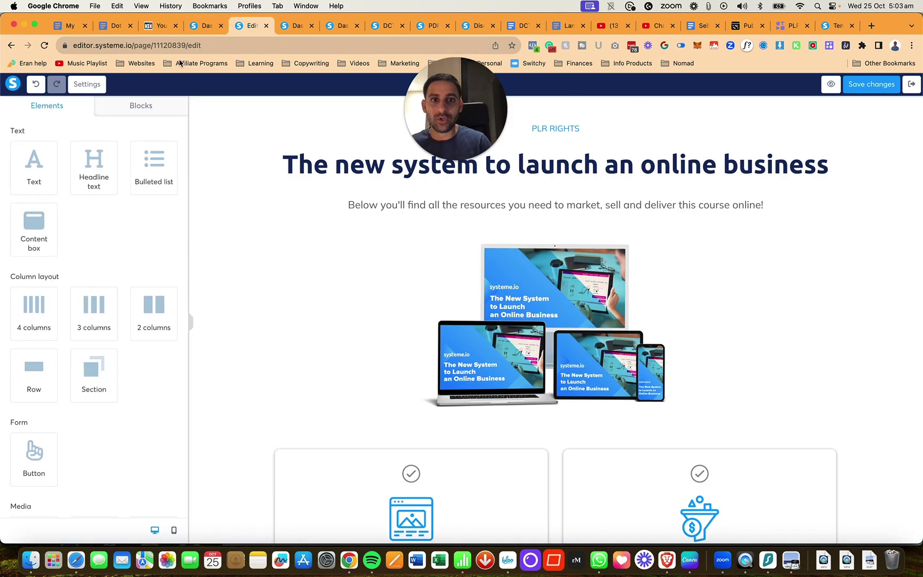
left_click(202, 27)
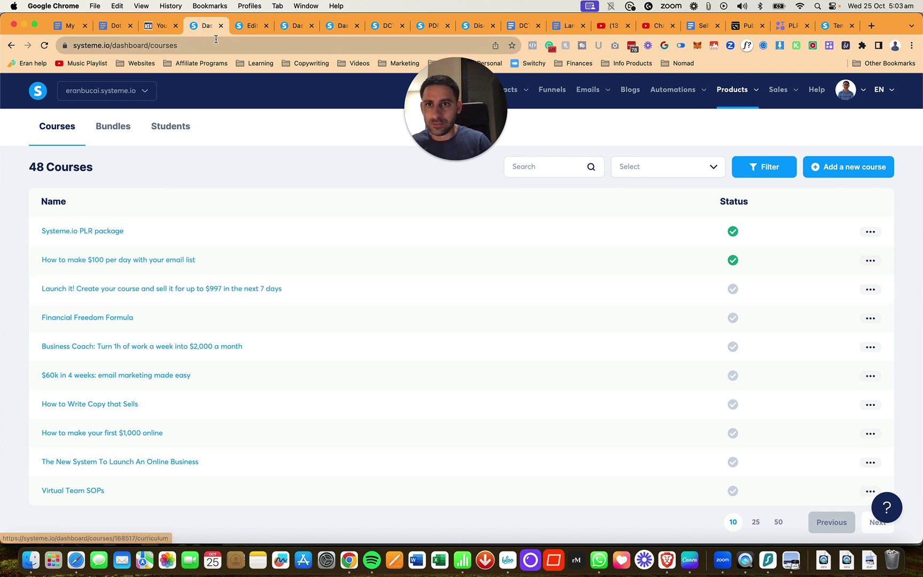
left_click(250, 30)
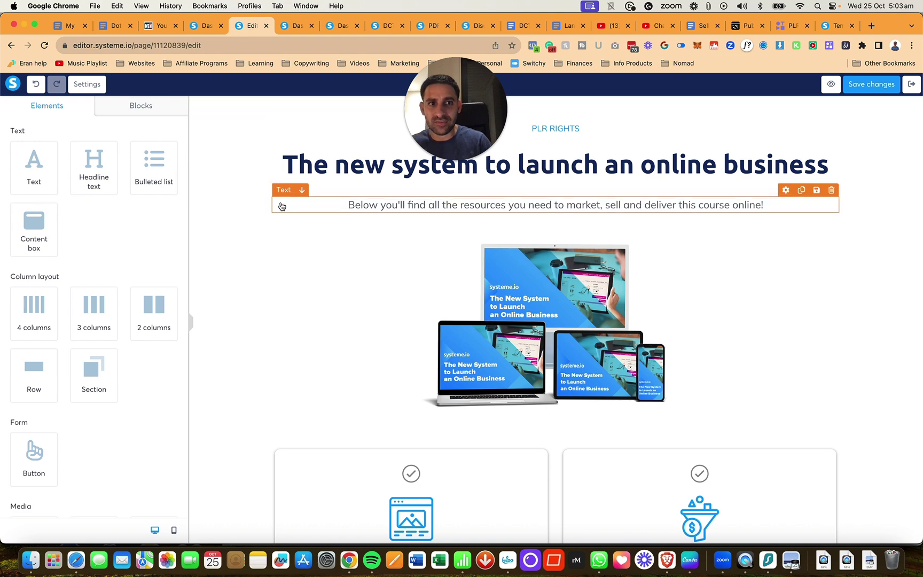
left_click(204, 28)
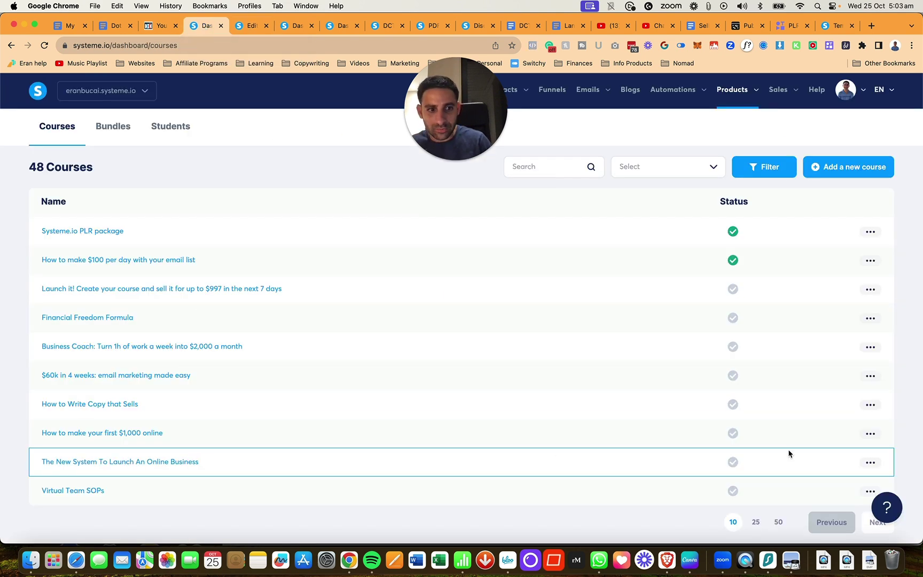
left_click(870, 463)
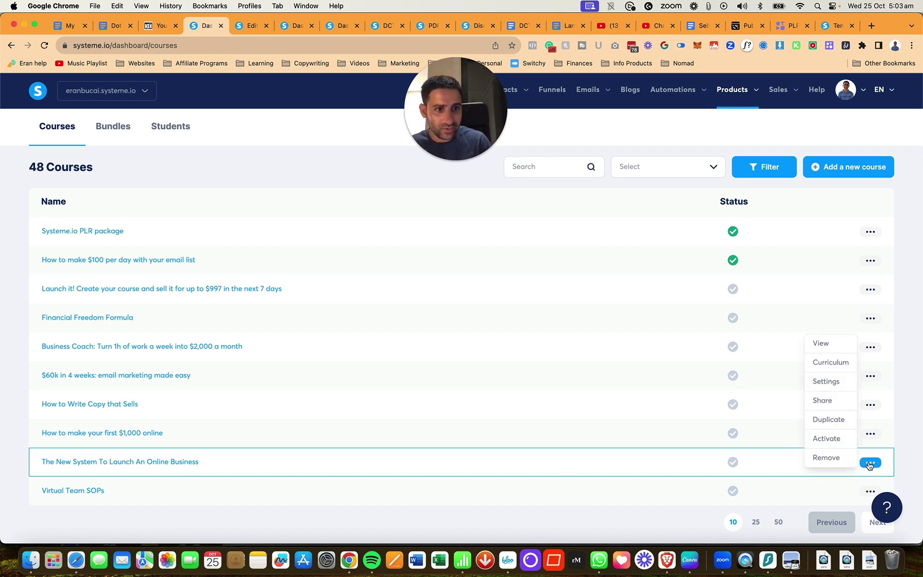
left_click(831, 403)
left_click(462, 353)
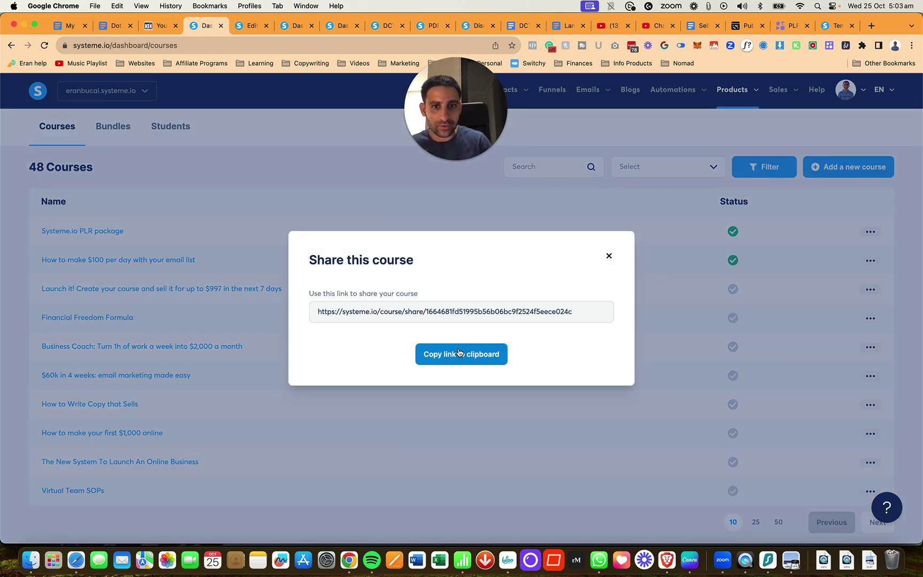
Replace the Step 1 "download the course" link in the open lecture with the copied course share link
left_click(254, 25)
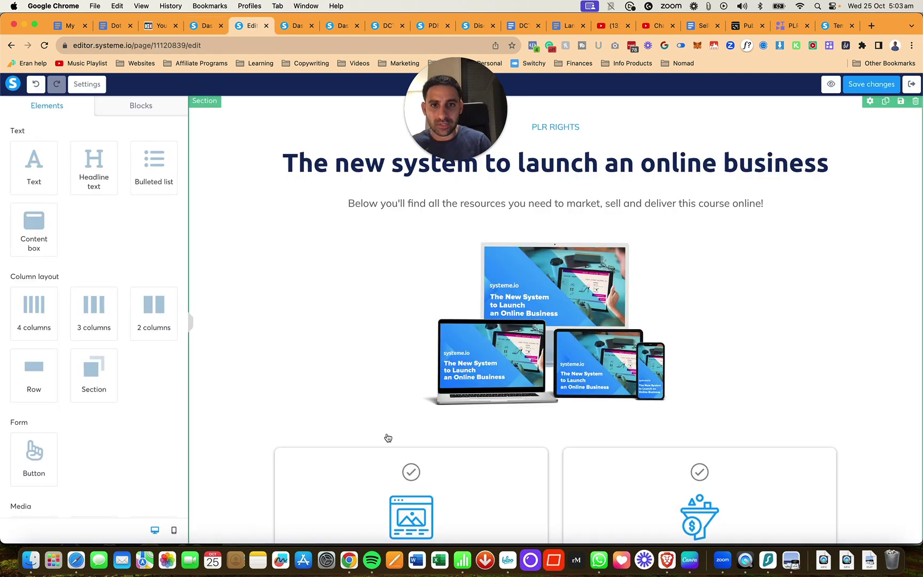
scroll(386, 423, "down", 5)
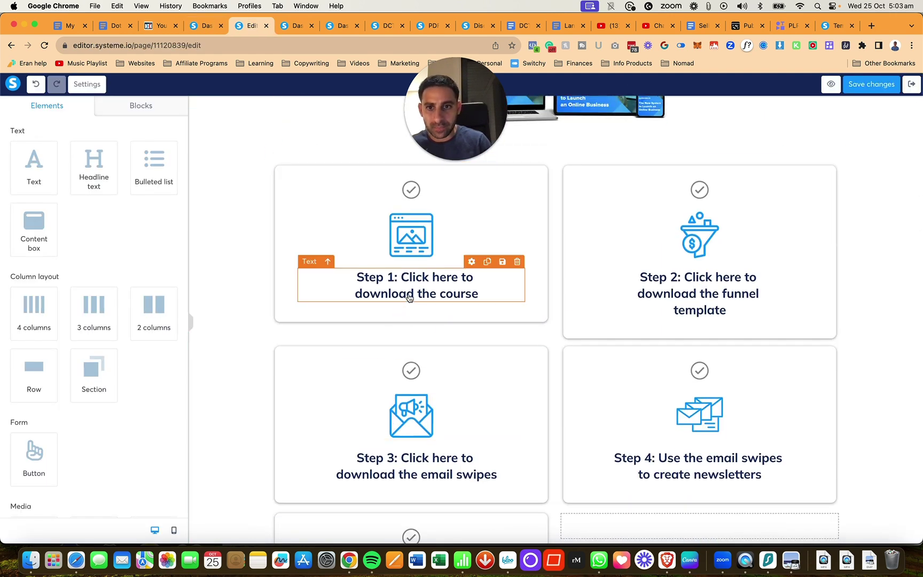
left_click(410, 298)
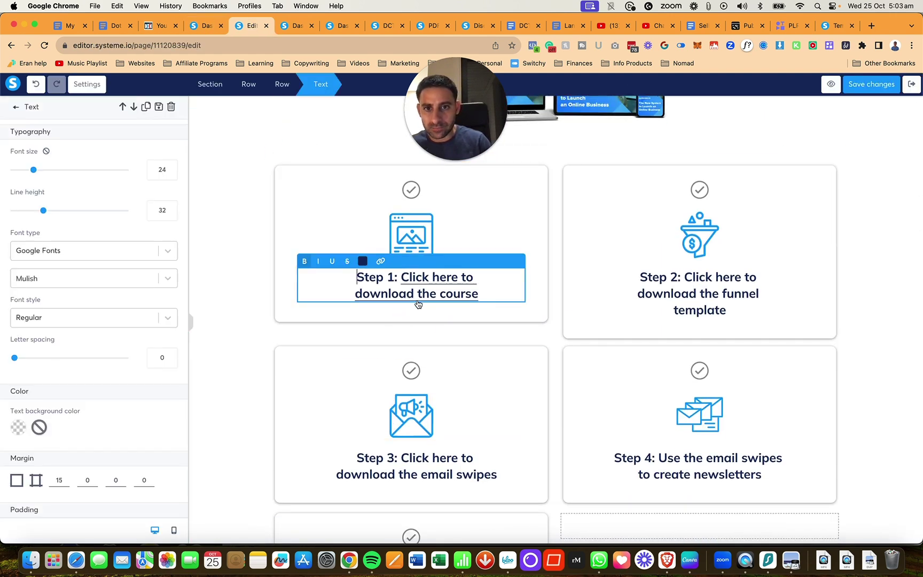
left_click(433, 276)
left_click(377, 263)
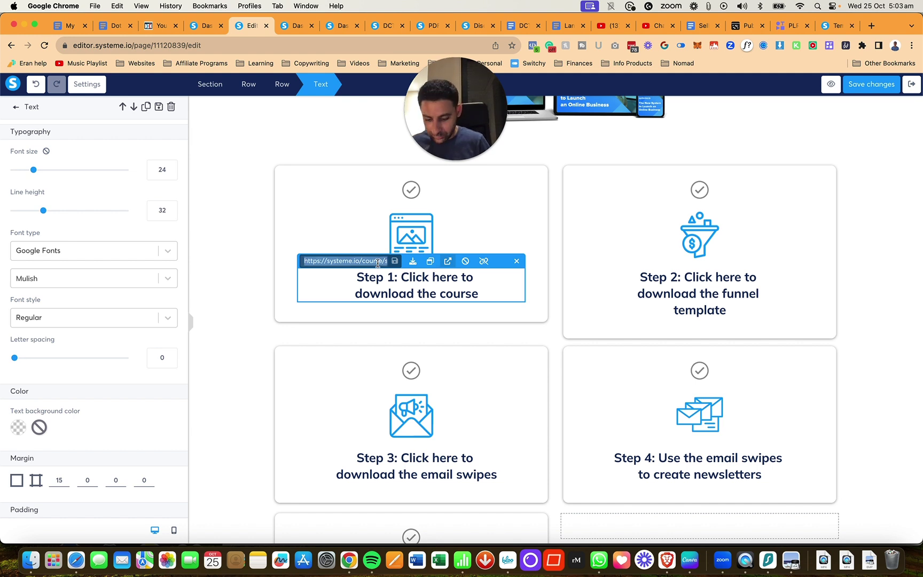
key("BackSpace")
key("super+v")
left_click(396, 262)
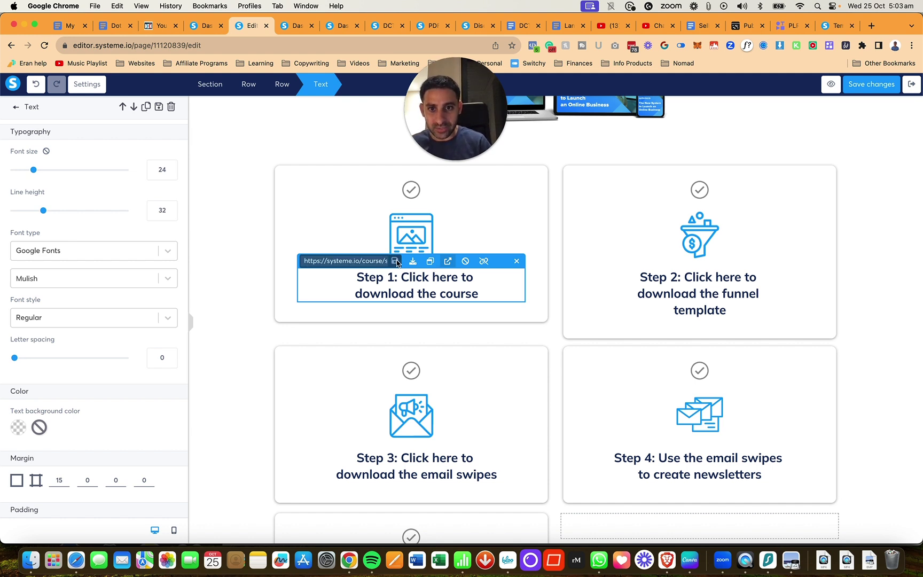
left_click(554, 309)
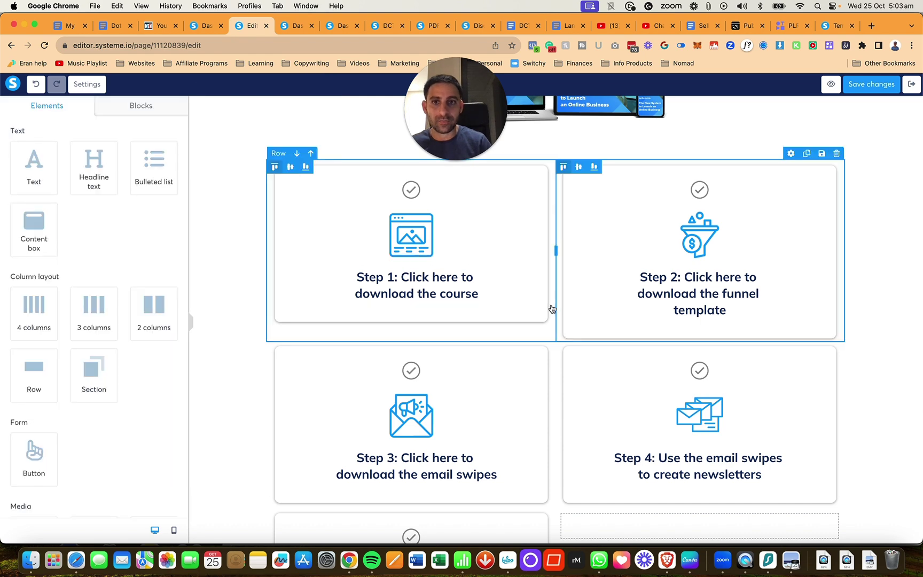
Show 50 funnels per page and copy the share link of the "The New System To Launch An Online Business (PLR)" funnel
left_click(294, 25)
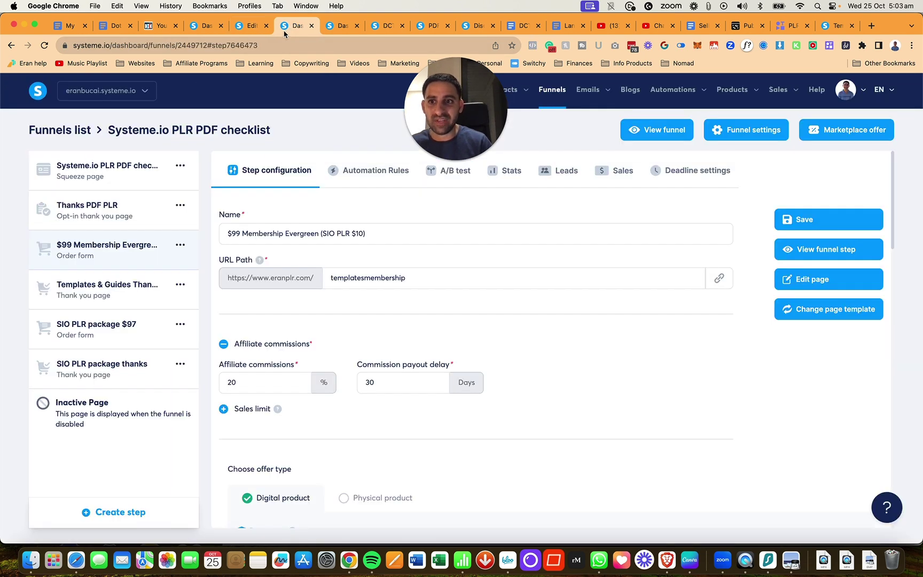
left_click(77, 132)
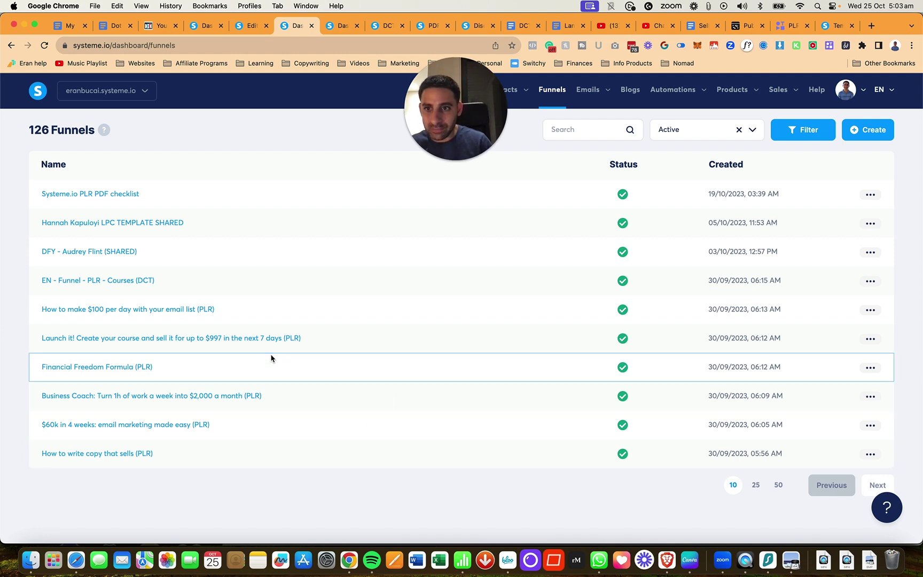
left_click(778, 485)
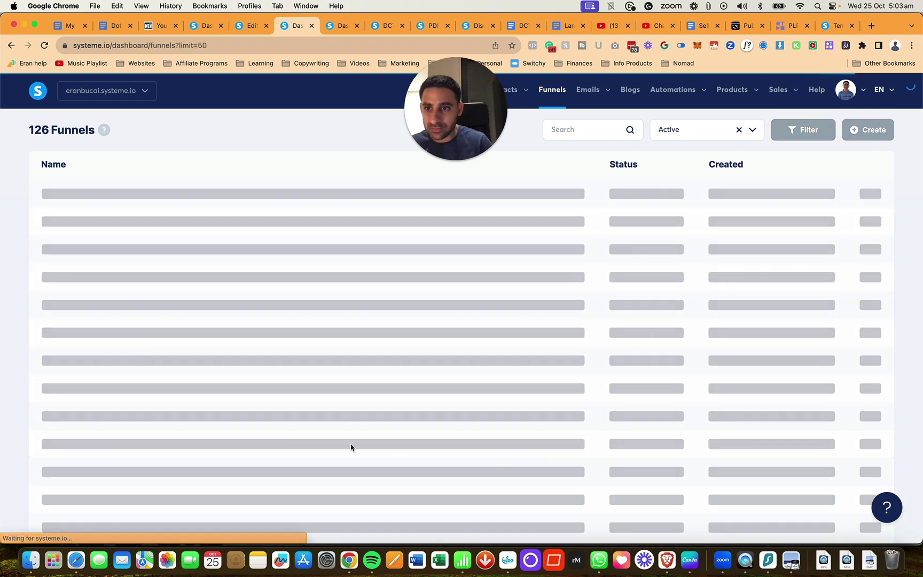
scroll(131, 377, "down", 1)
scroll(132, 378, "down", 5)
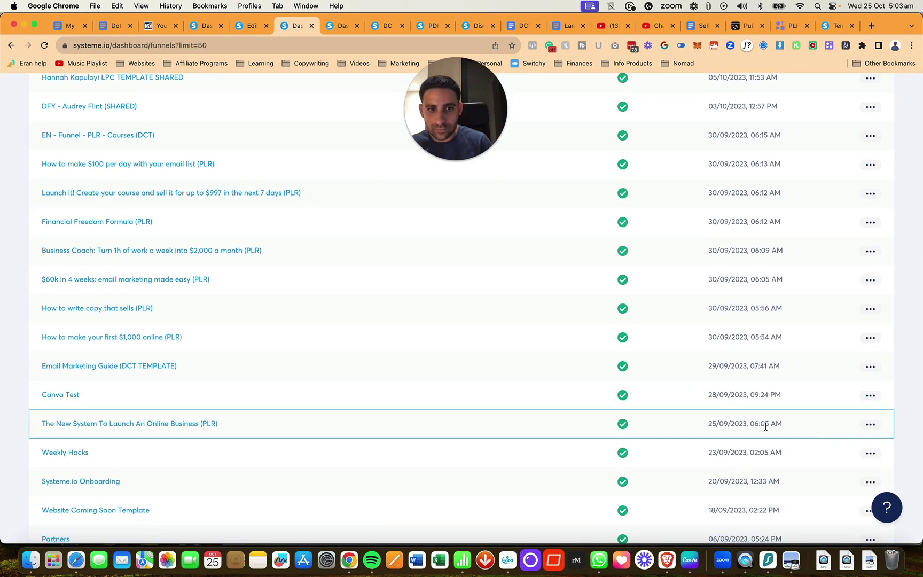
left_click(870, 425)
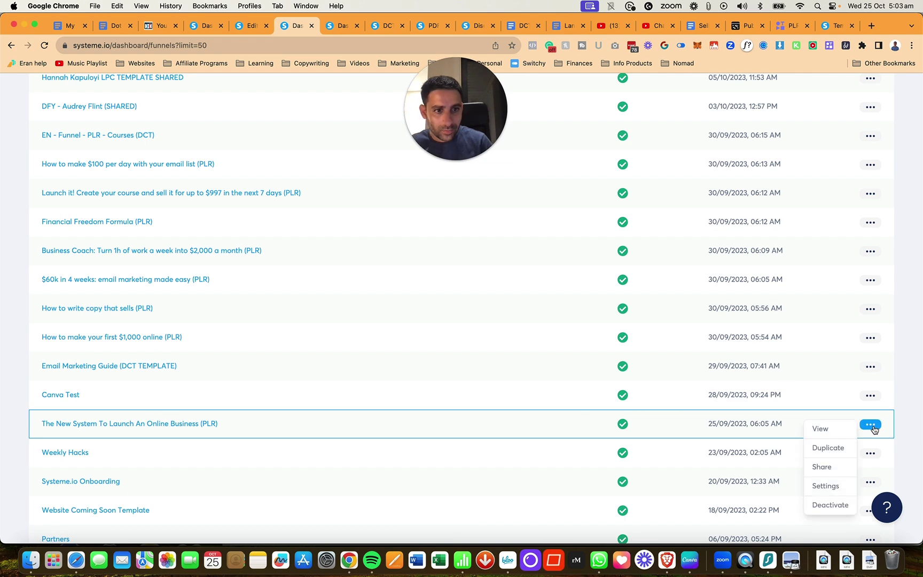
left_click(822, 467)
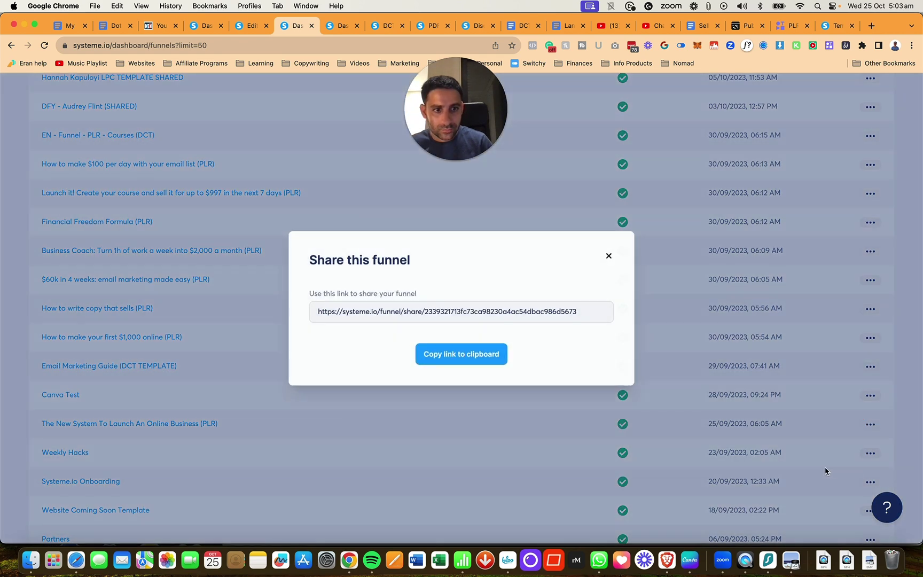
left_click(459, 359)
Replace the Step 2 "download the funnel template" link in the lecture with the copied funnel share link
left_click(250, 25)
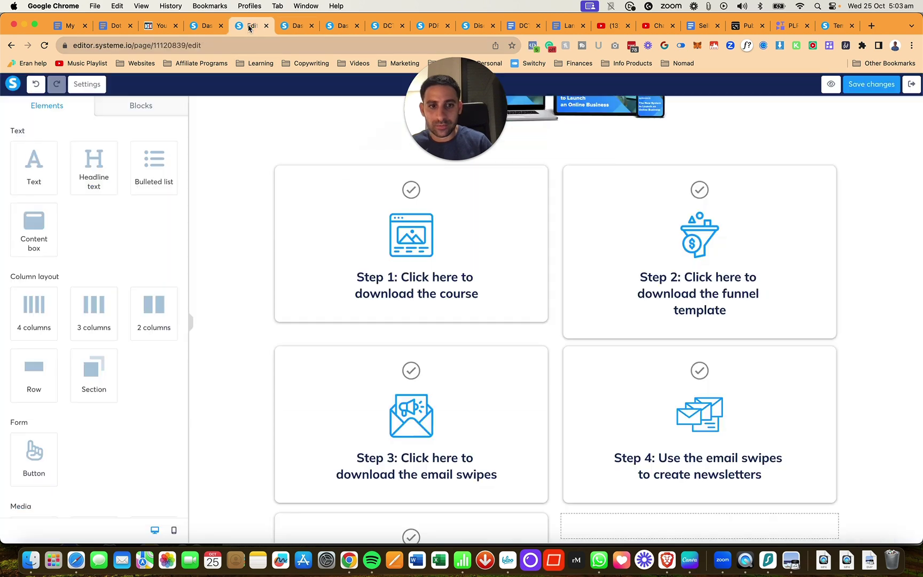
left_click(722, 294)
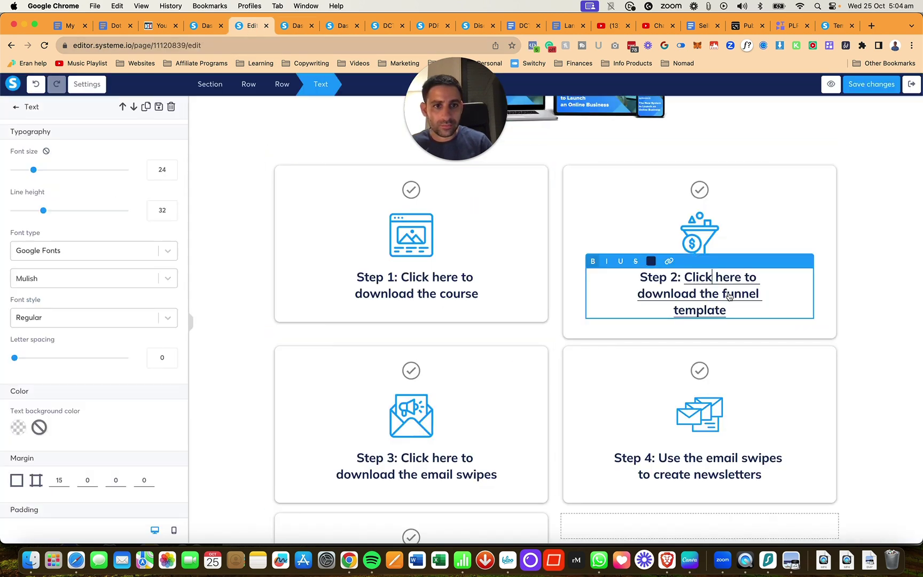
left_click(728, 294)
triple_click(660, 263)
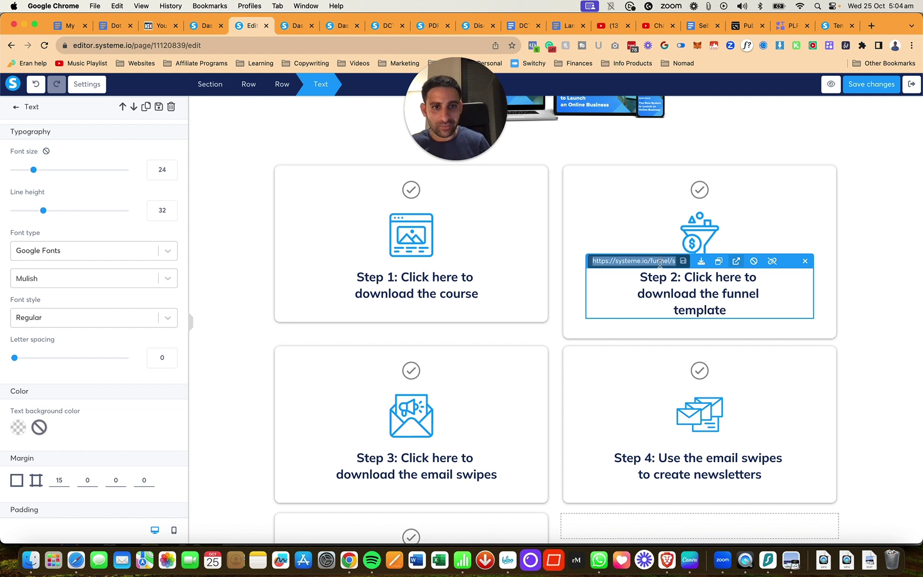
key("BackSpace")
key("super+v")
key("Return")
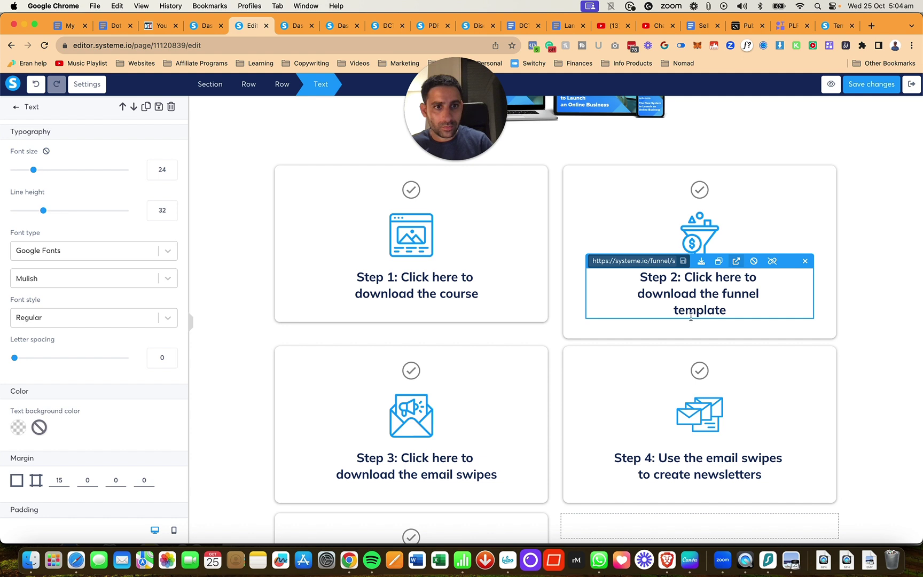
left_click(860, 287)
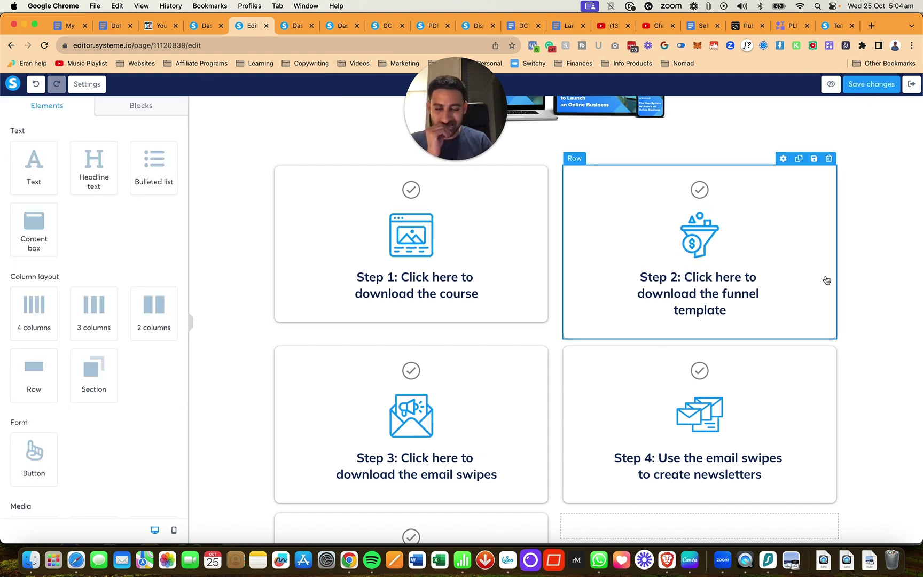
Check the Step 3 email swipes text, save the lecture and return to the course curriculum
scroll(827, 279, "down", 5)
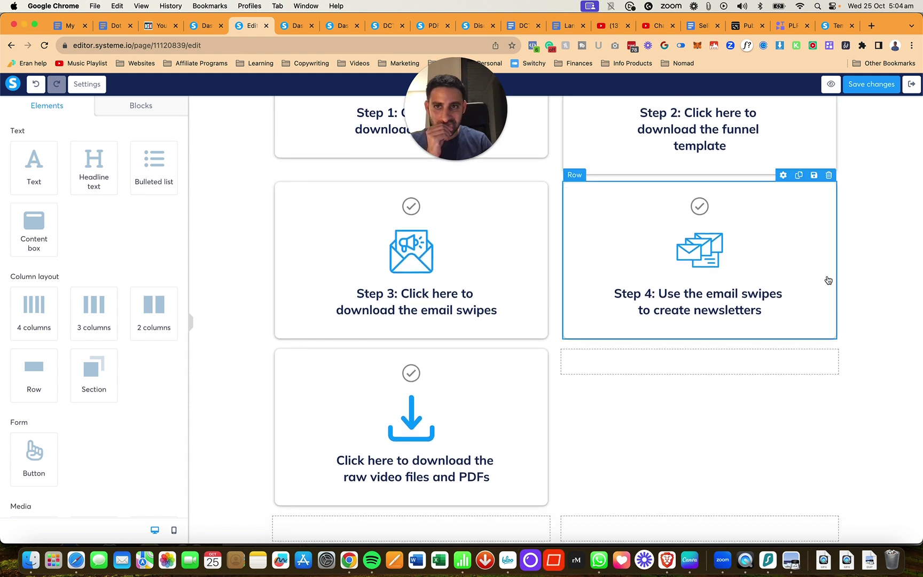
left_click(457, 311)
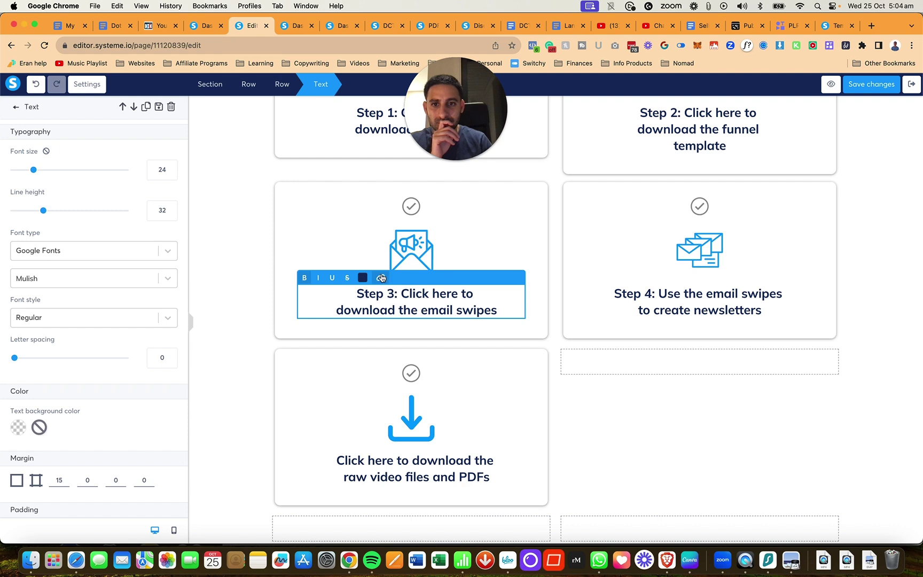
left_click(438, 309)
left_click(565, 394)
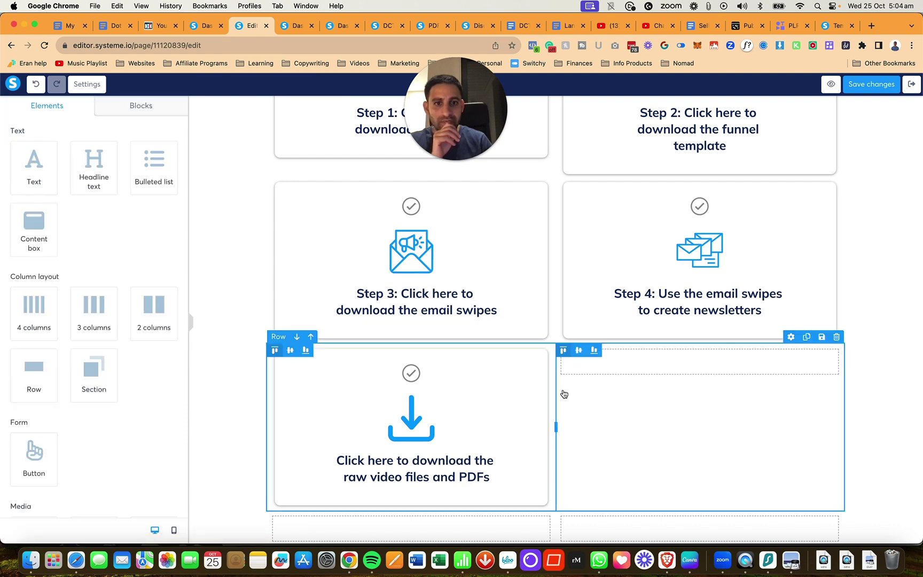
scroll(801, 213, "up", 10)
left_click(893, 86)
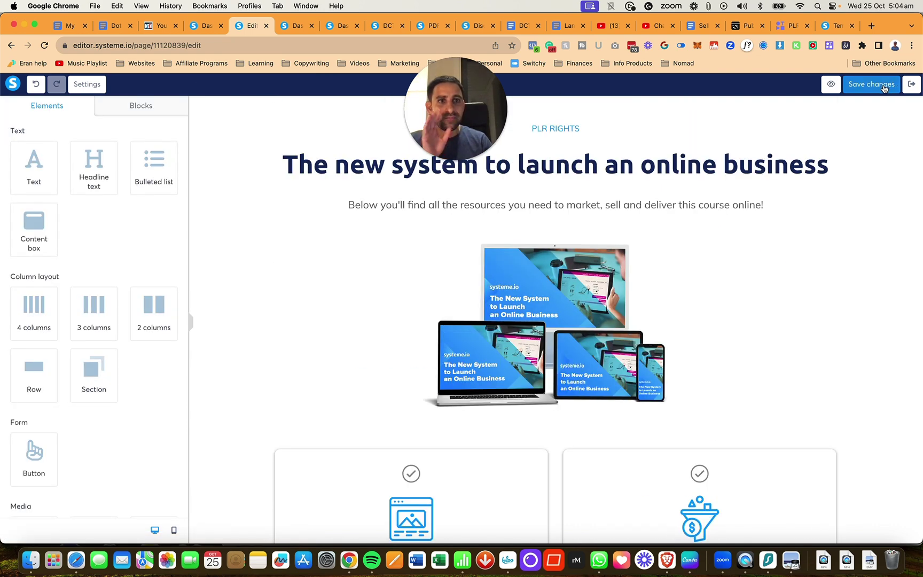
left_click(909, 85)
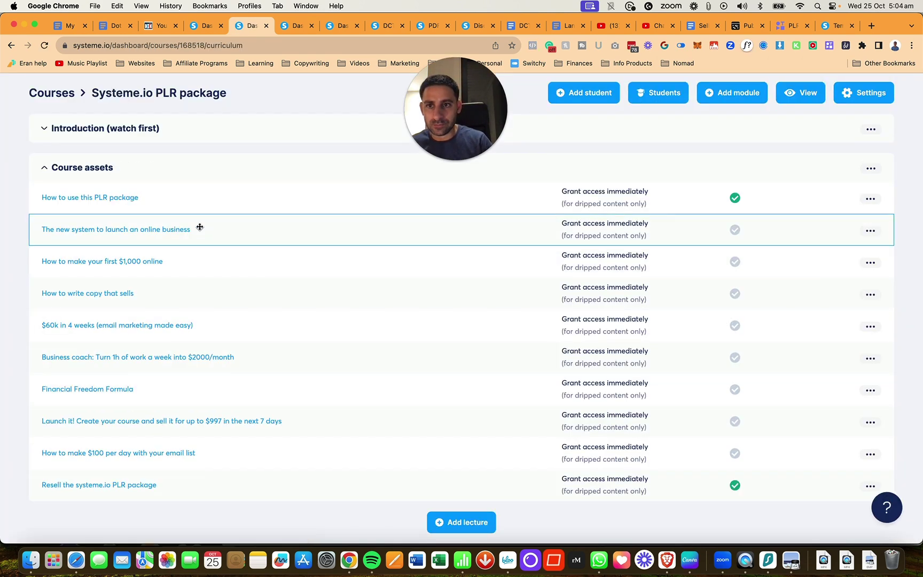
Activate the "The new system to launch an online business" lecture
left_click(870, 230)
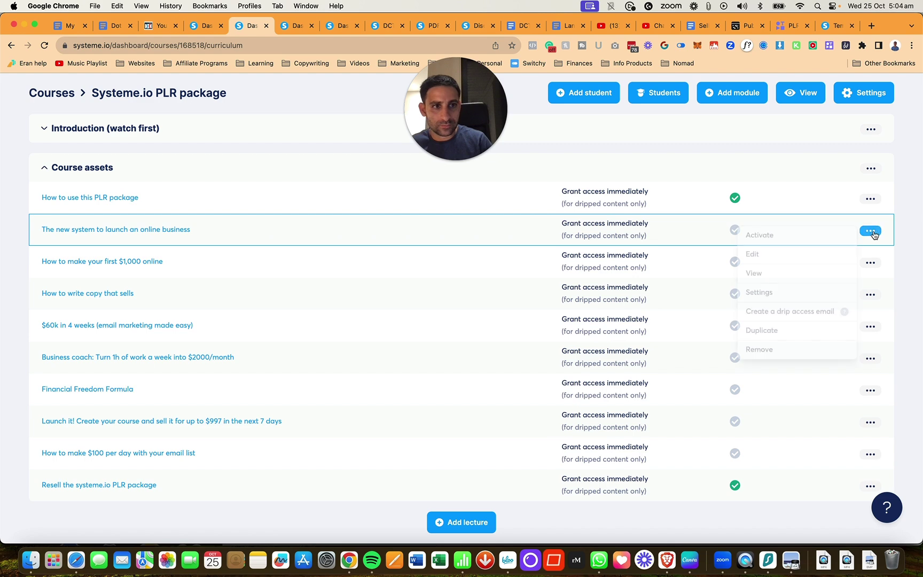
left_click(793, 235)
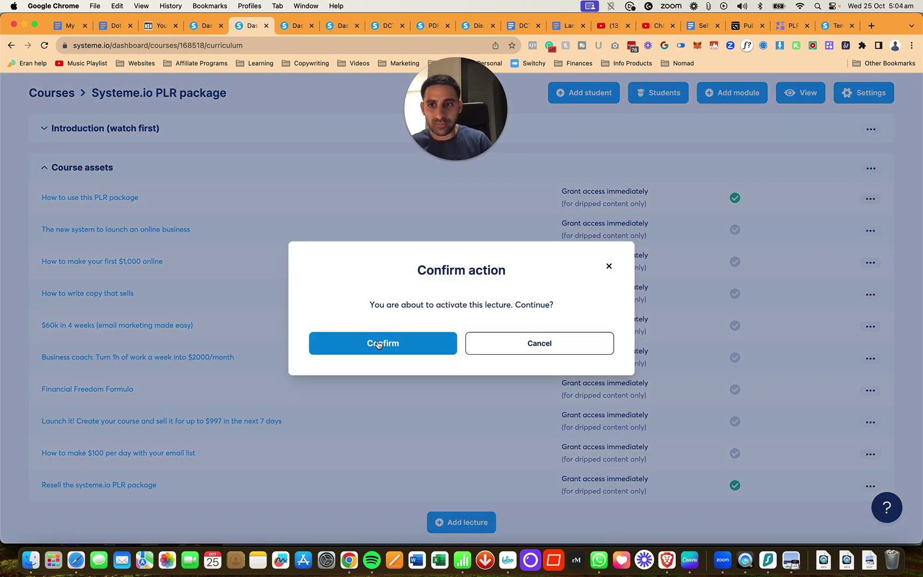
left_click(321, 342)
Open the "How to make your first $1,000 online" lecture in the editor and look over its download cards
left_click(125, 261)
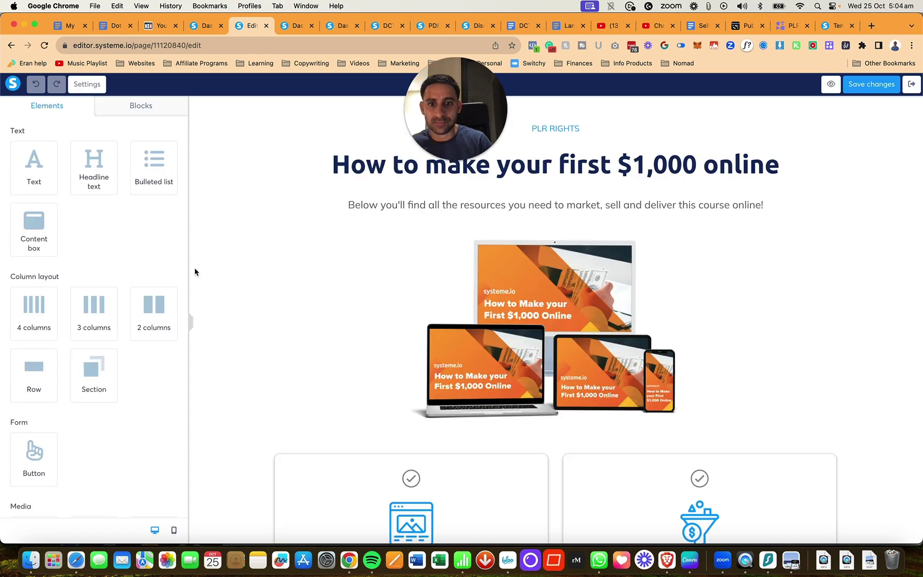
scroll(195, 272, "down", 10)
scroll(346, 319, "up", 4)
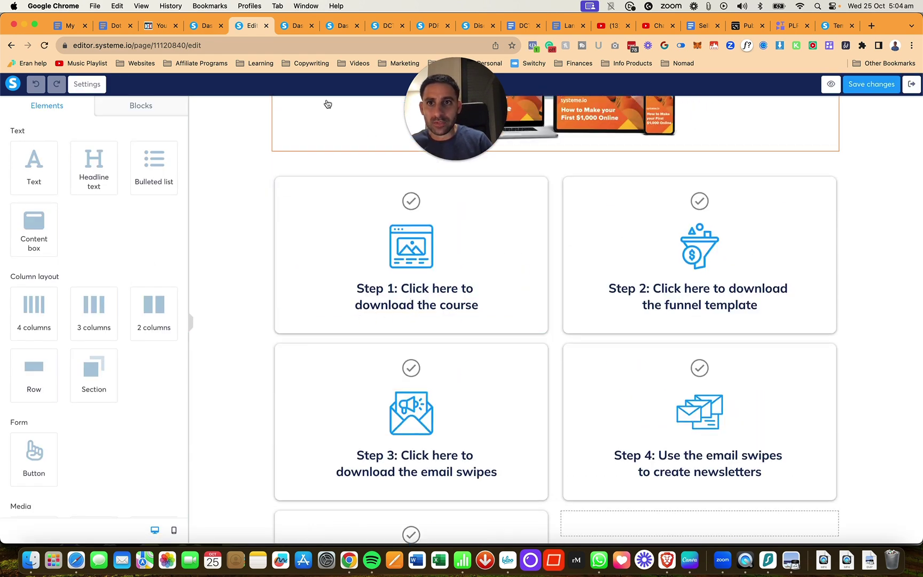
left_click(294, 26)
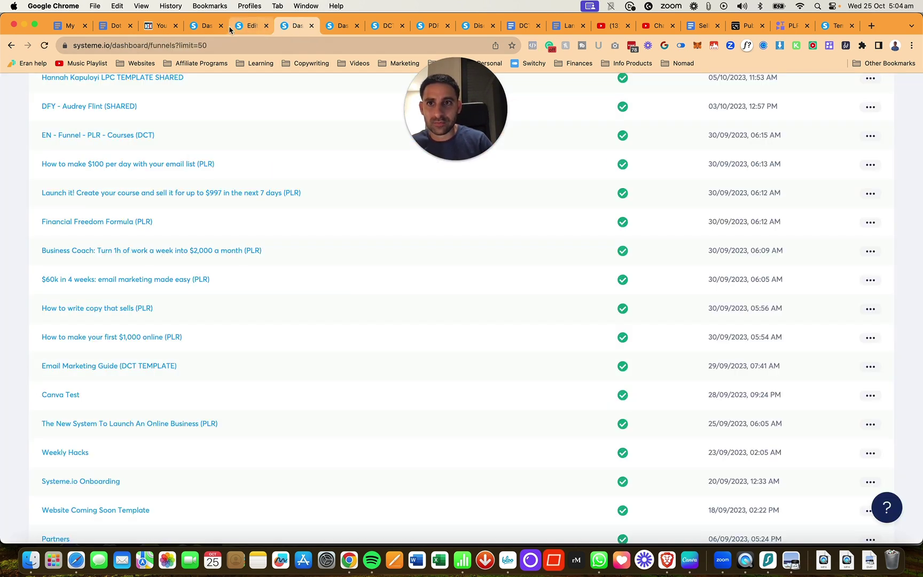
left_click(203, 28)
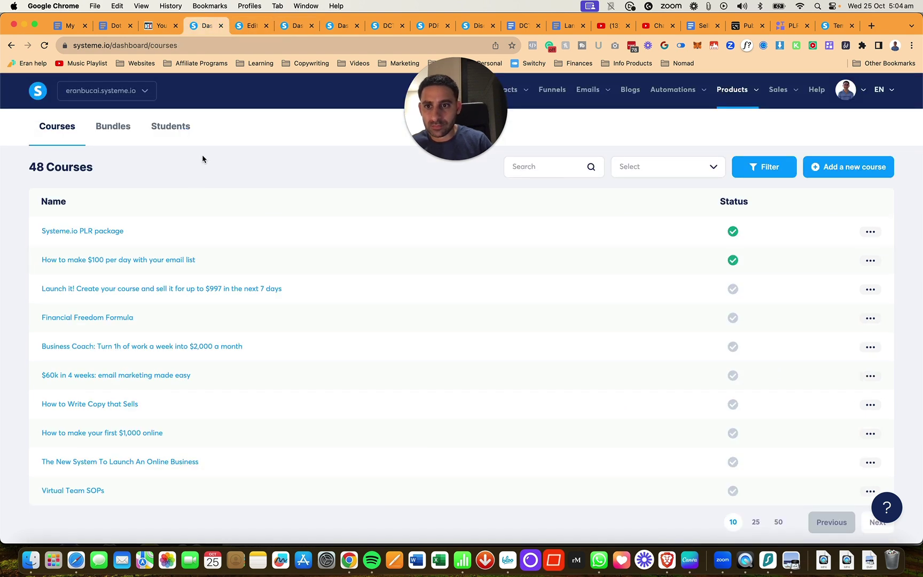
left_click(248, 26)
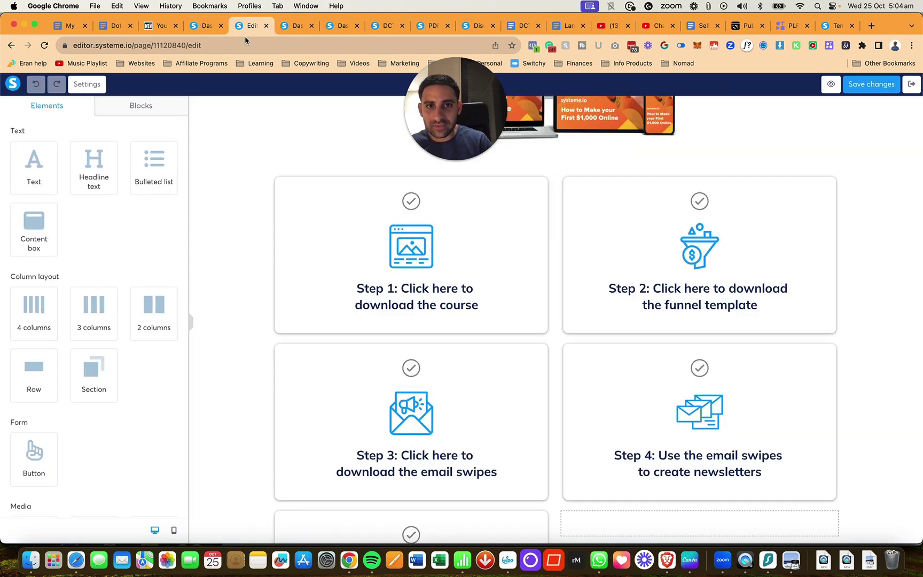
scroll(268, 284, "up", 5)
scroll(270, 291, "down", 5)
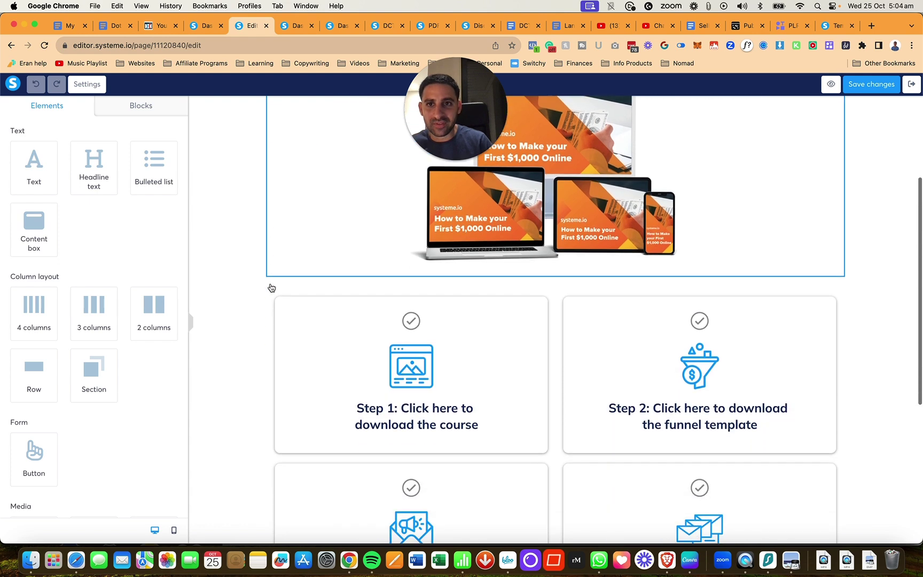
Copy the share link of the "How to make your first $1,000 online" course to the clipboard
left_click(205, 26)
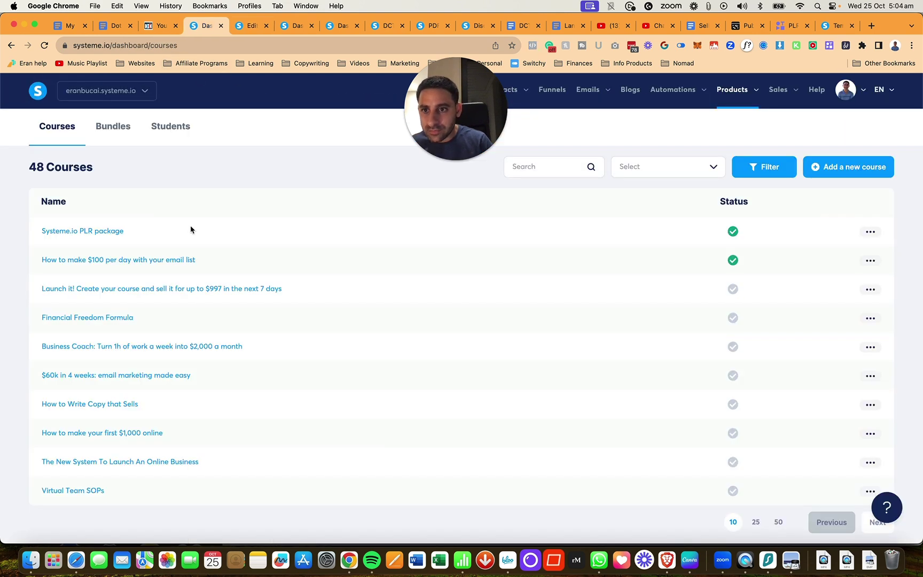
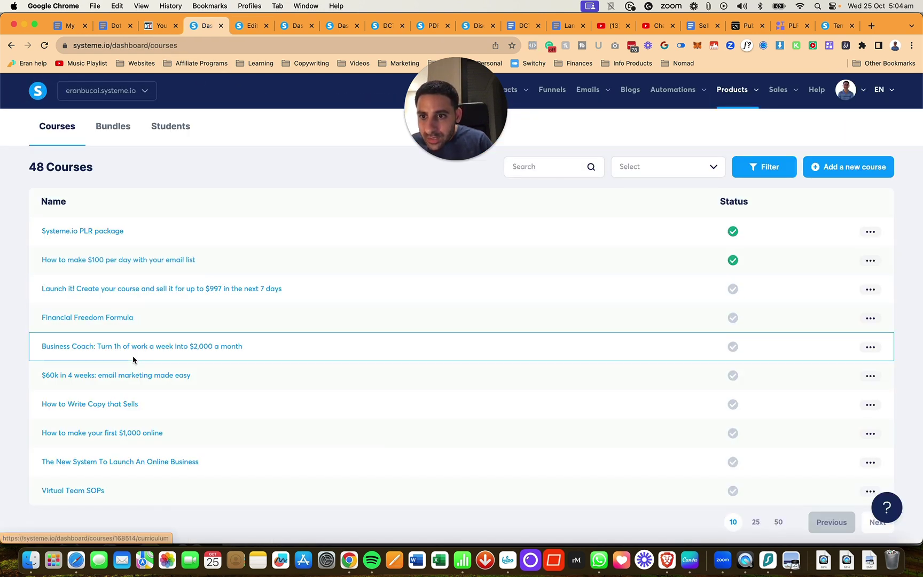
left_click(870, 434)
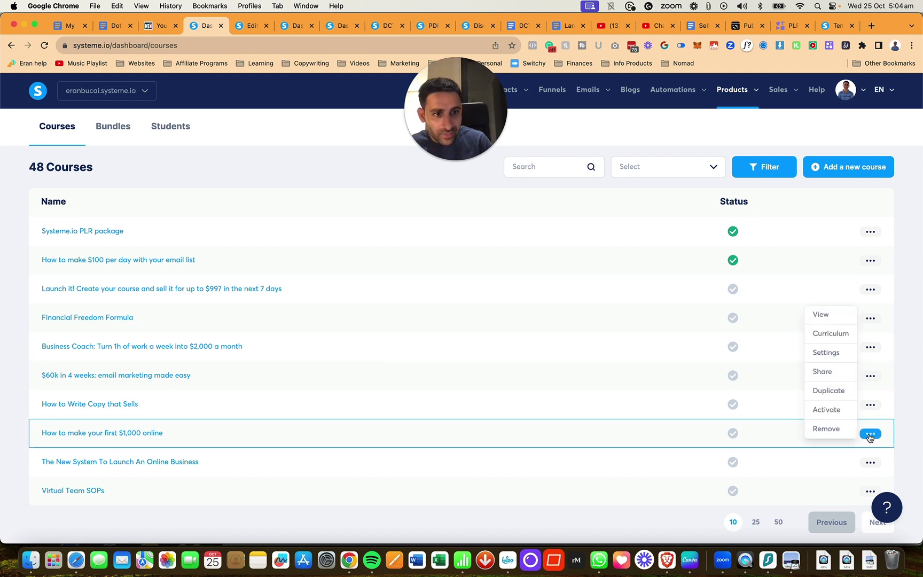
left_click(825, 372)
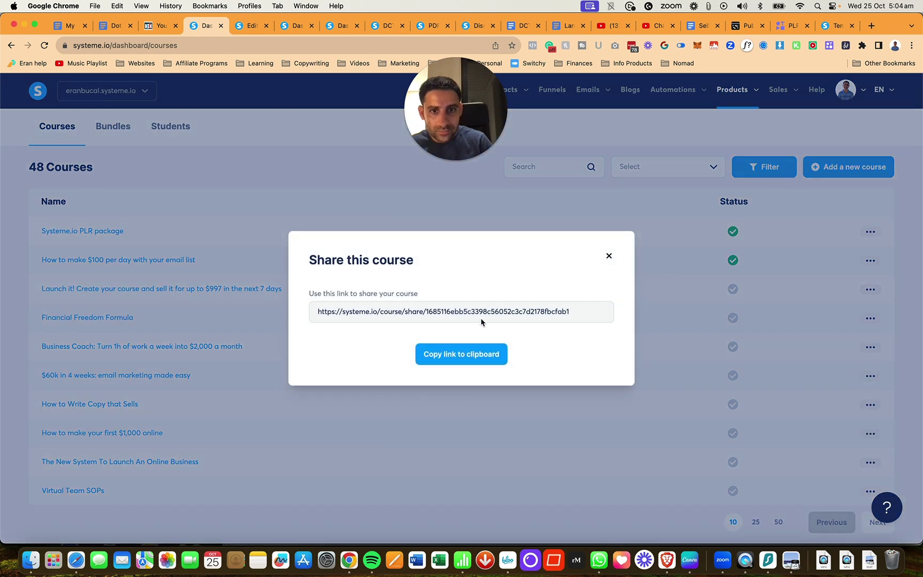
left_click(471, 355)
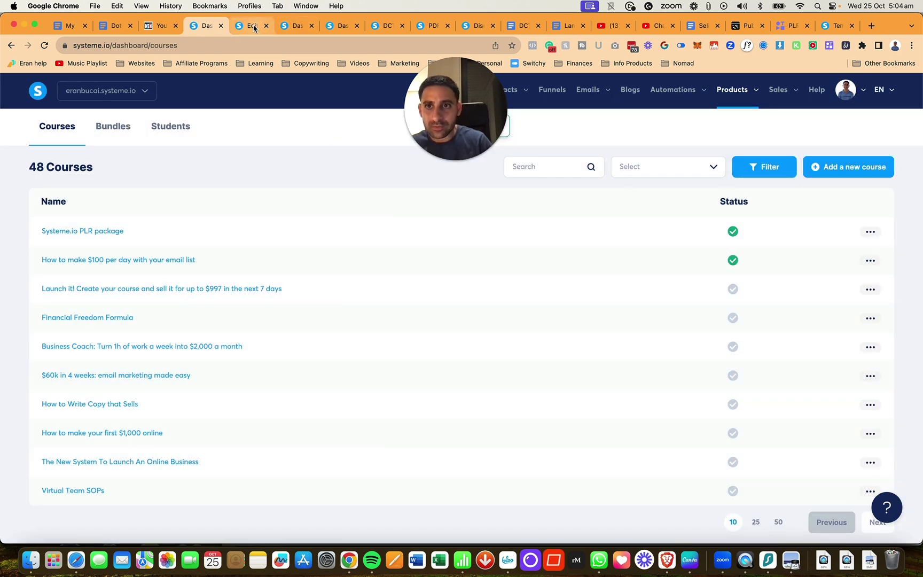
Replace the Step 1 course download link in the "How to make your first $1,000 online" lecture with the copied course share link
left_click(247, 31)
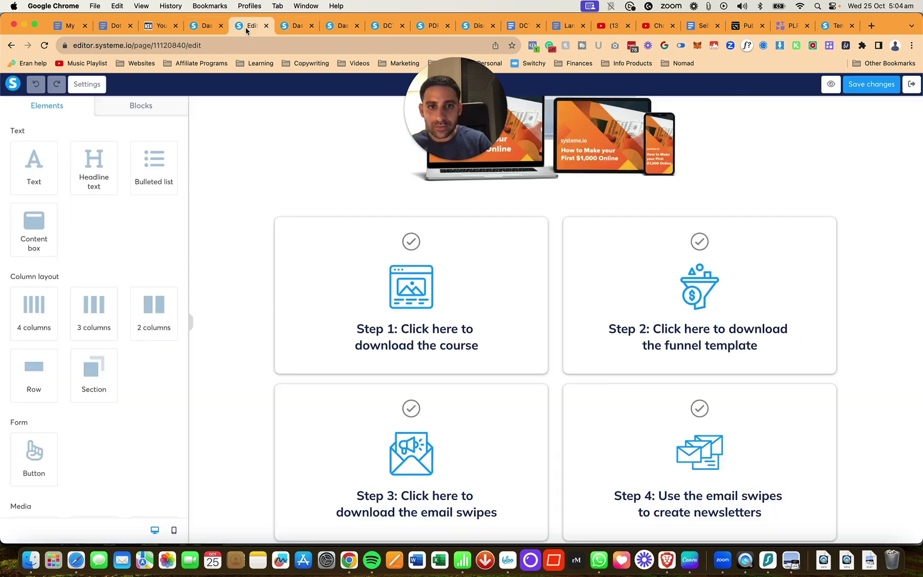
left_click(438, 340)
left_click(423, 332)
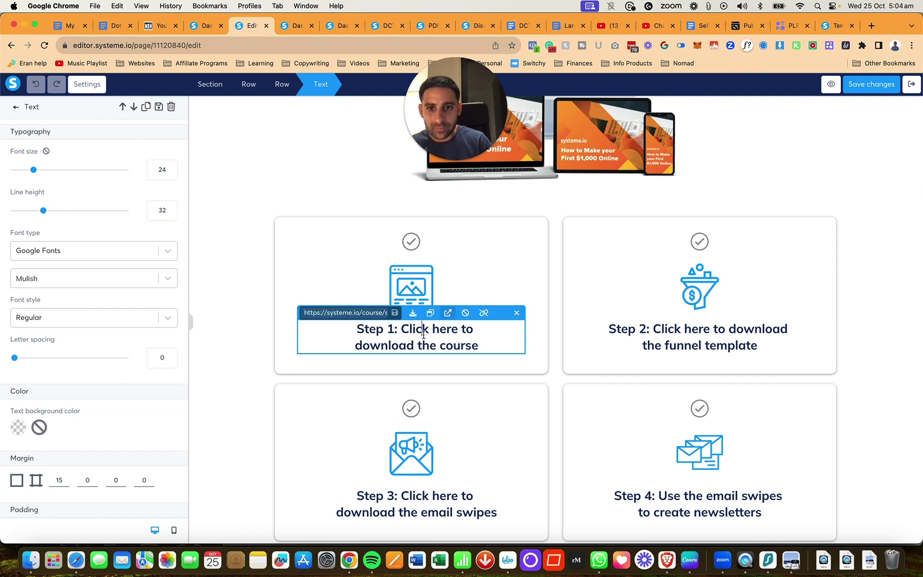
triple_click(366, 313)
key("super+v")
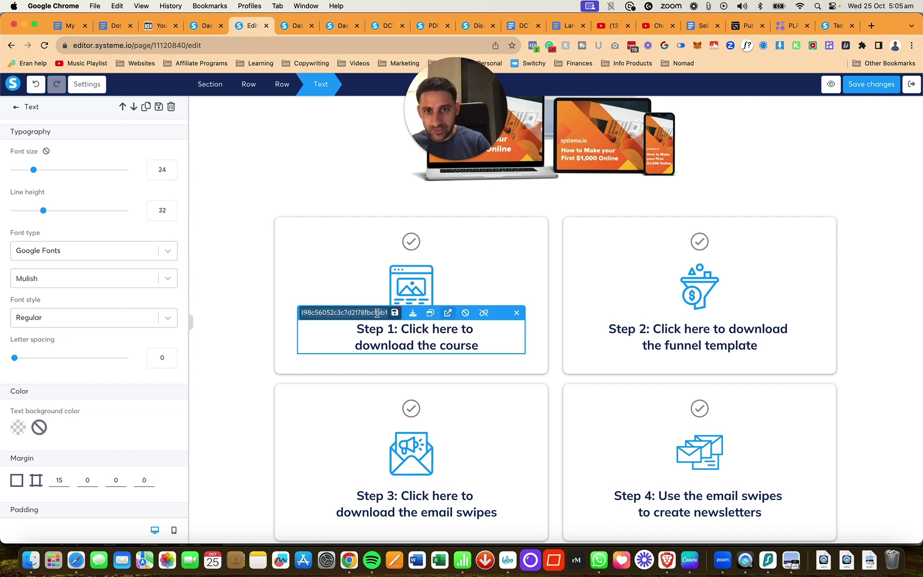
left_click(395, 314)
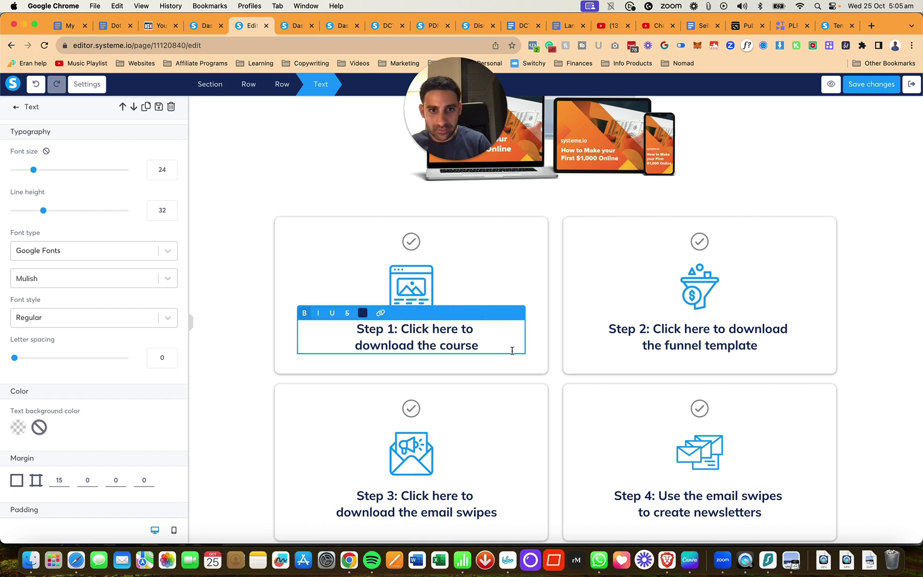
left_click(554, 357)
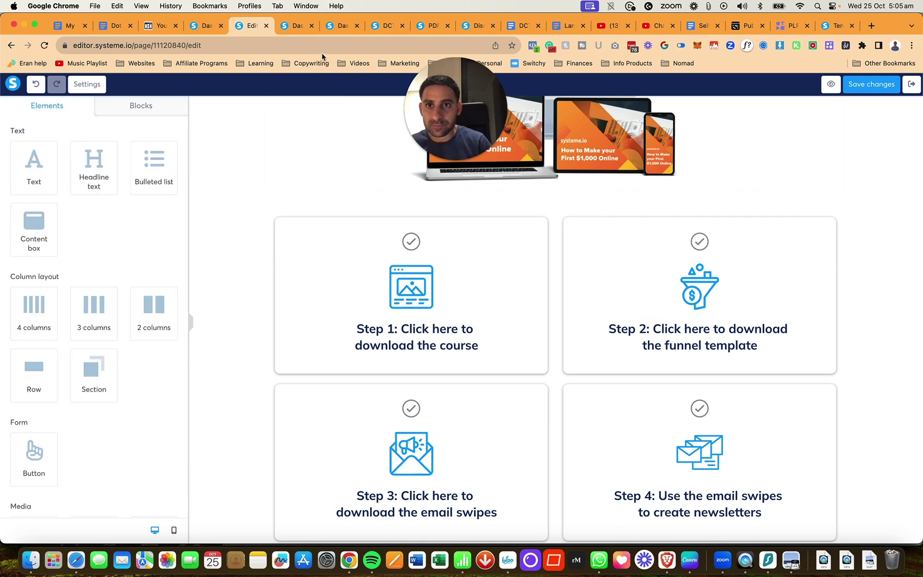
Copy the share link of the "How to make your first $1,000 online (PLR)" funnel to the clipboard
left_click(287, 26)
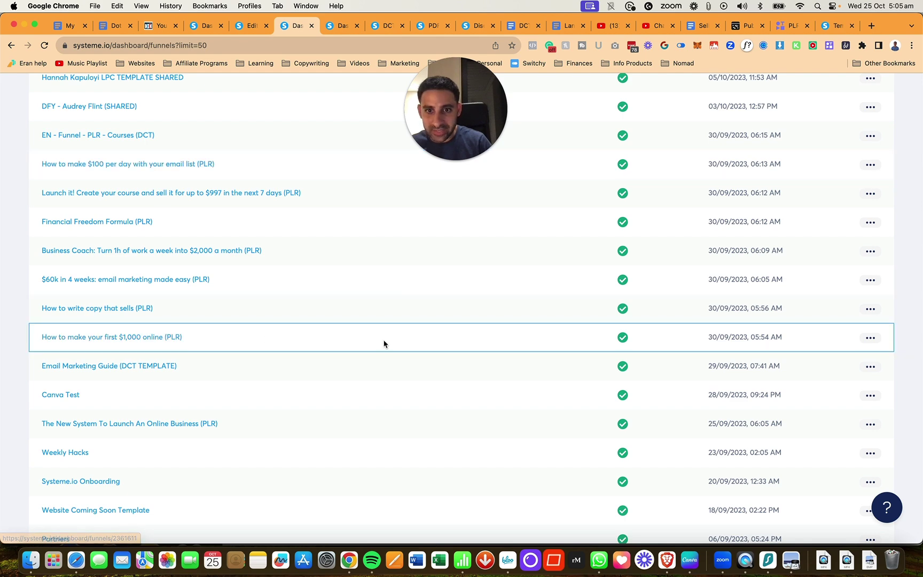
left_click(870, 337)
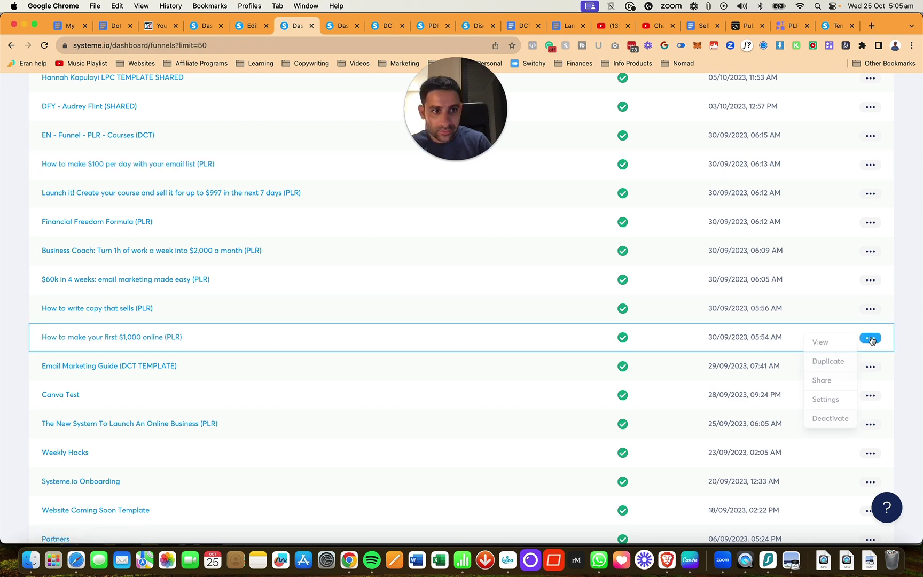
left_click(821, 381)
left_click(451, 354)
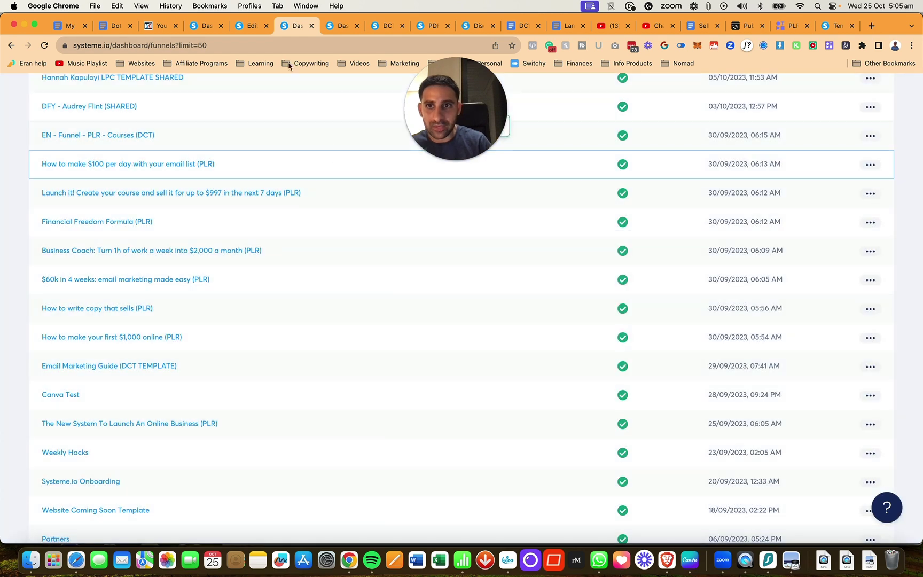
Replace the link on the lecture's Step 2 funnel template text with the copied funnel share link
left_click(248, 27)
left_click(732, 329)
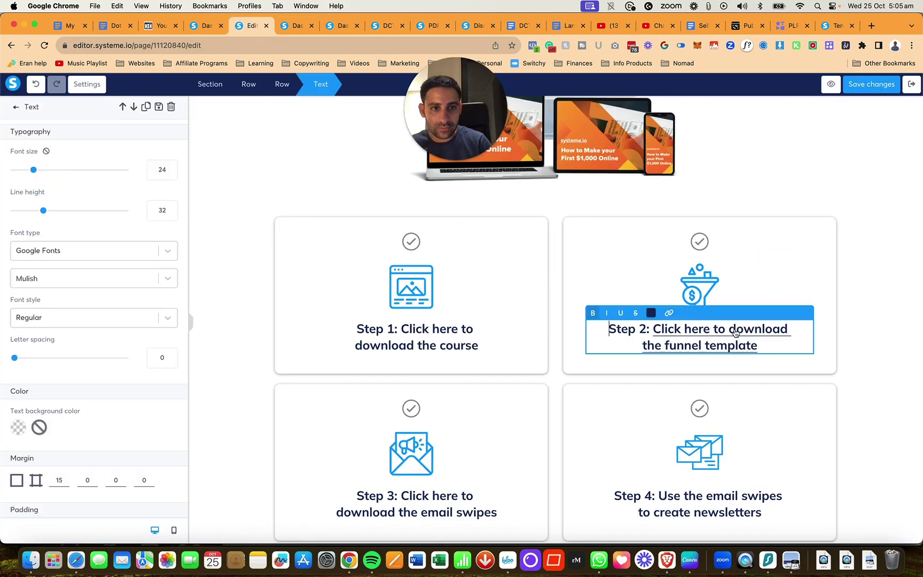
left_click(668, 313)
key("super+v")
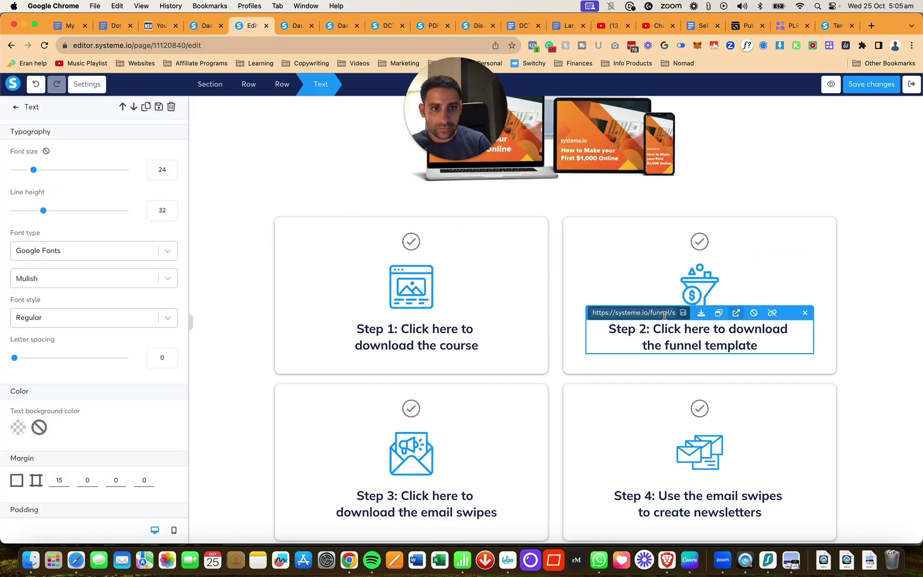
key("super+a")
key("BackSpace")
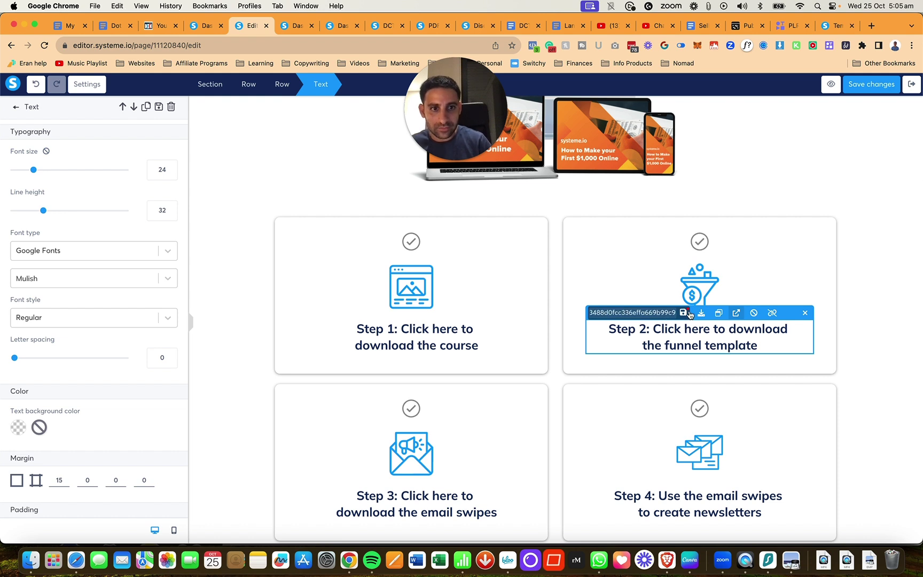
left_click(684, 313)
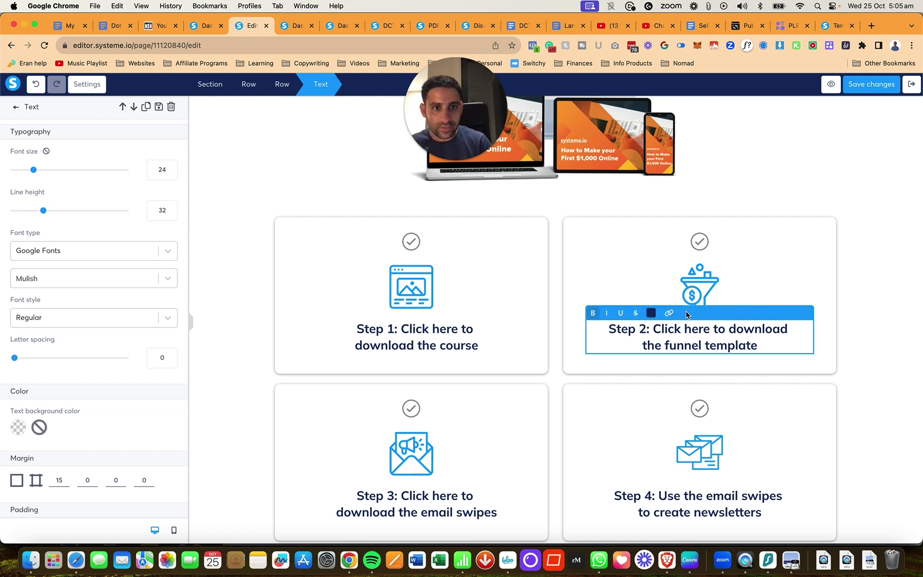
Save the "How to make your first $1,000 online" lecture, look over the page and return to the course curriculum
left_click(877, 89)
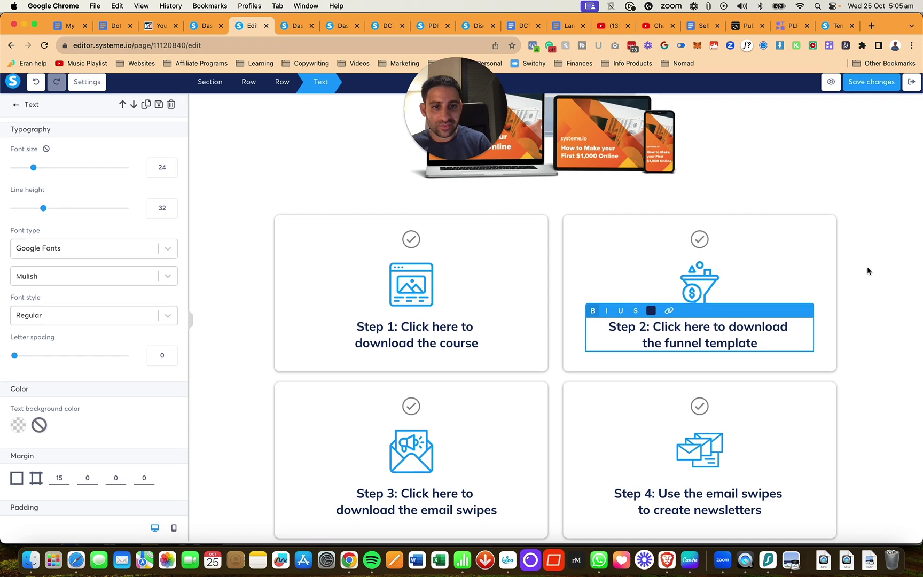
left_click(807, 270)
scroll(807, 270, "down", 5)
scroll(869, 271, "up", 10)
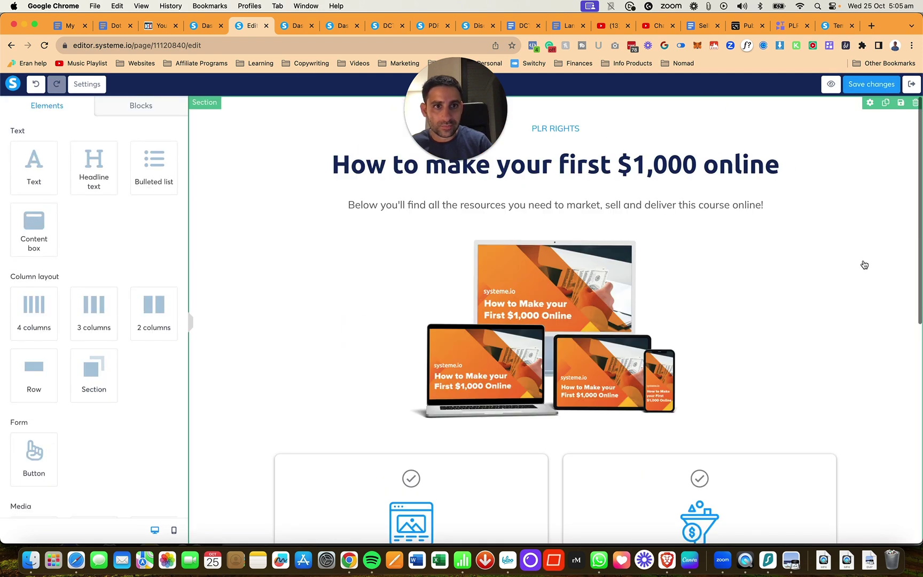
left_click(917, 88)
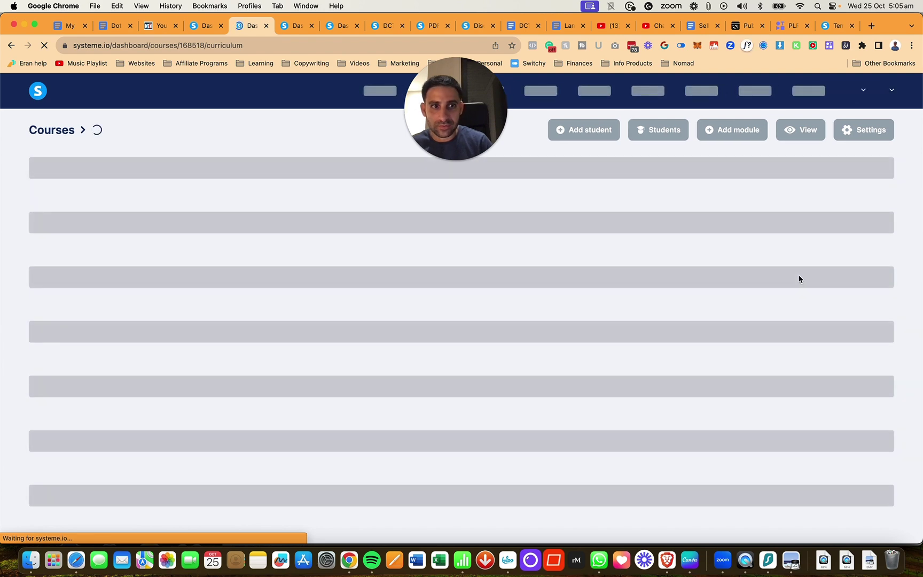
Activate the "How to make your first $1,000 online" lecture in the Course assets module
scroll(845, 230, "down", 1)
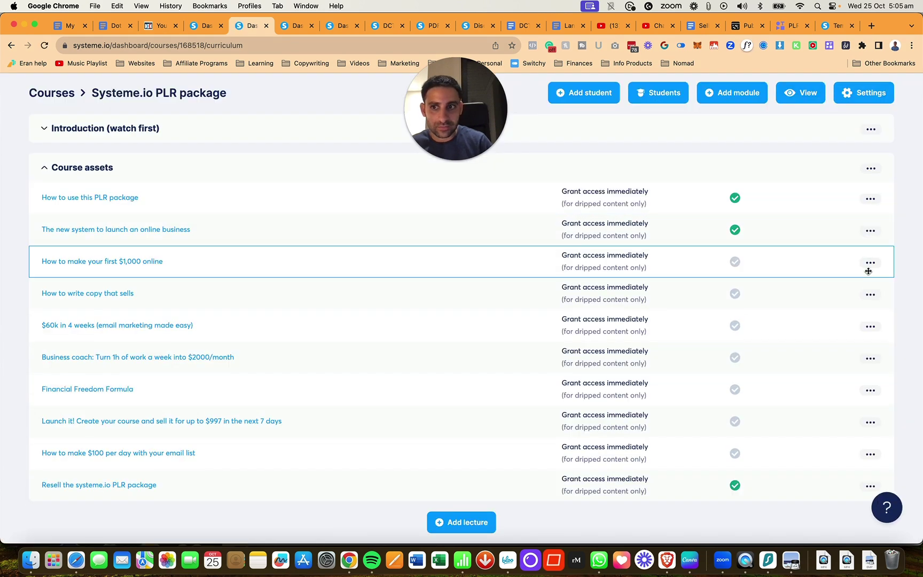
left_click(870, 262)
left_click(783, 268)
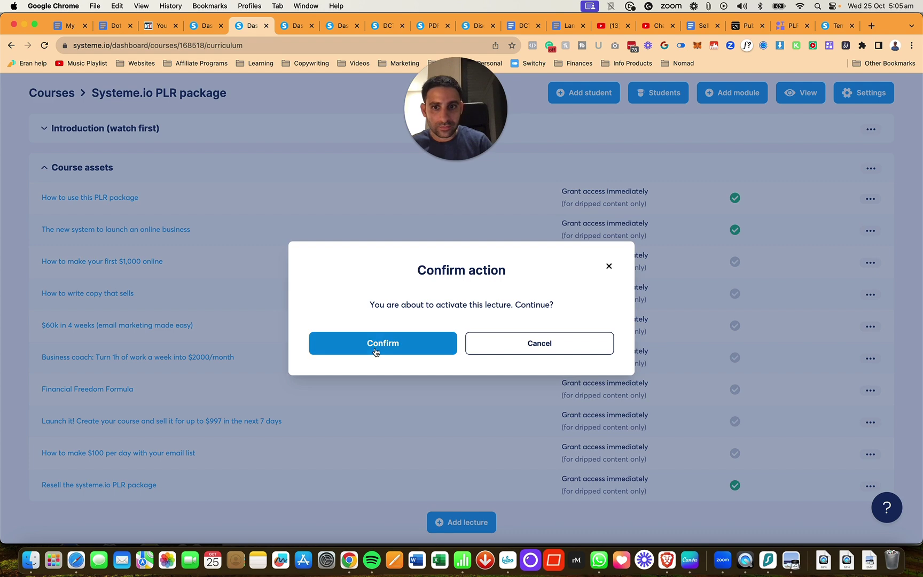
left_click(376, 345)
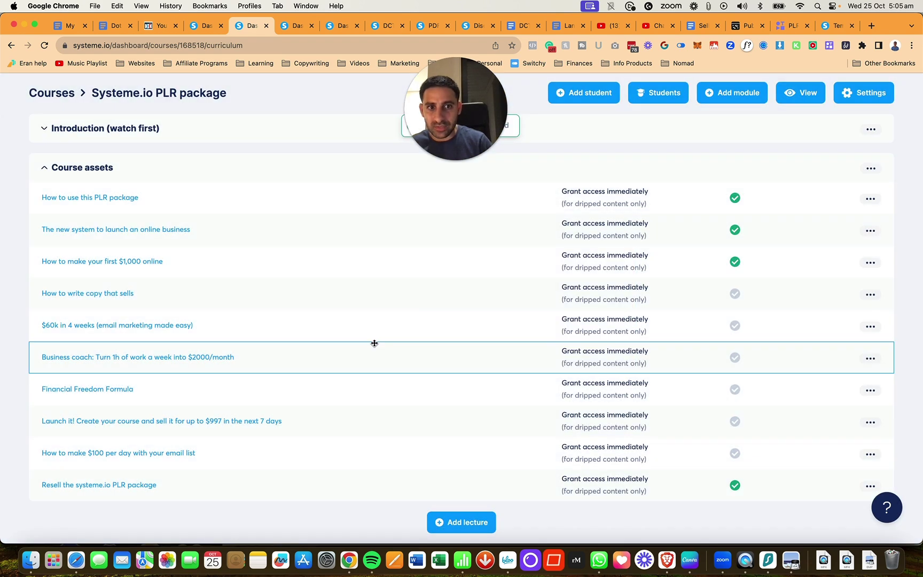
Open the "How to write copy that sells" lecture for editing and copy the share link of the "How to Write Copy that Sells" course
left_click(105, 298)
left_click(203, 28)
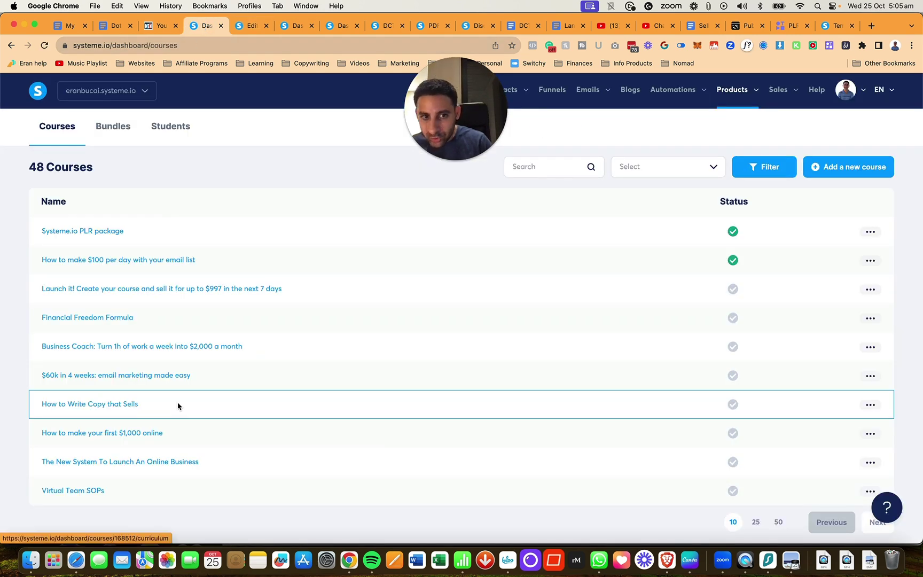
left_click(872, 406)
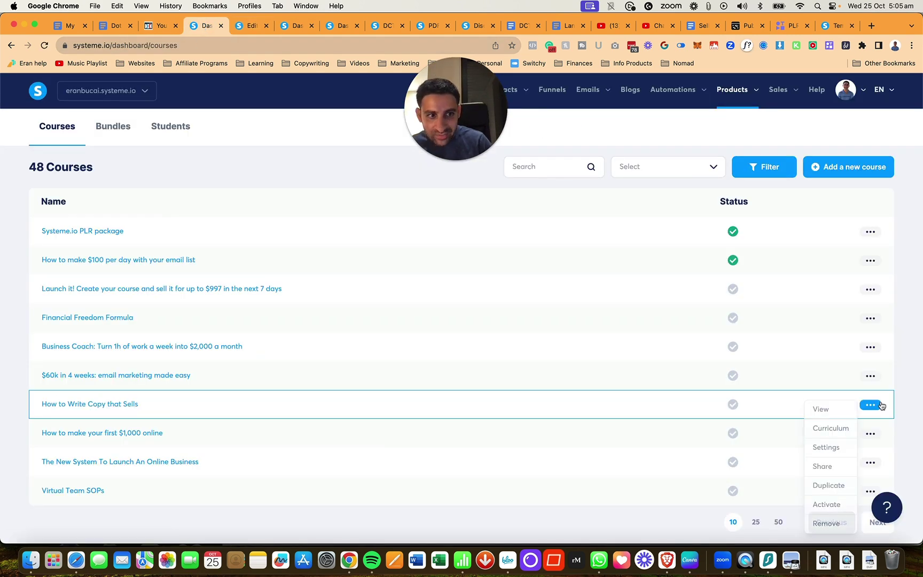
left_click(819, 473)
left_click(486, 354)
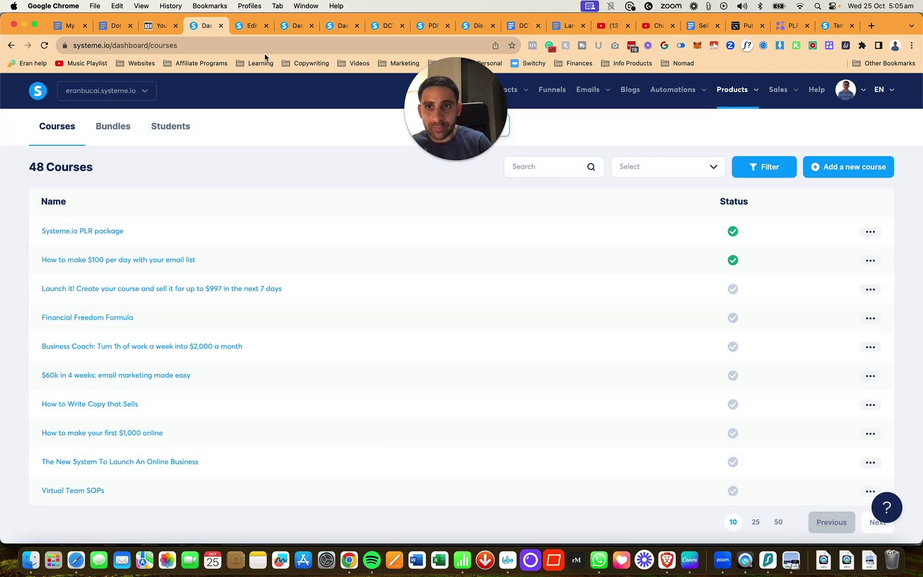
Replace the Step 1 course download link in the "How to write copy that sells" lecture with the copied share link and save the changes
left_click(242, 25)
scroll(319, 352, "down", 10)
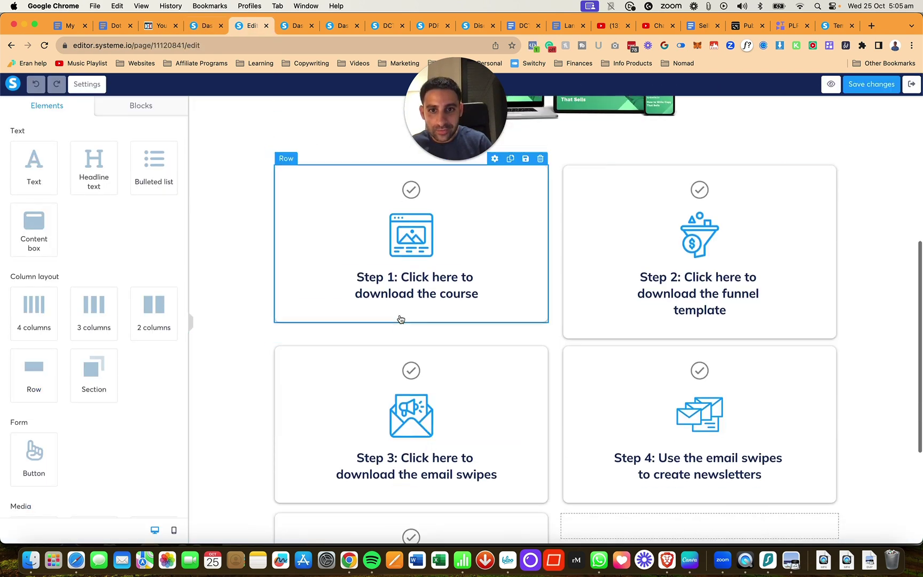
left_click(424, 298)
left_click(414, 291)
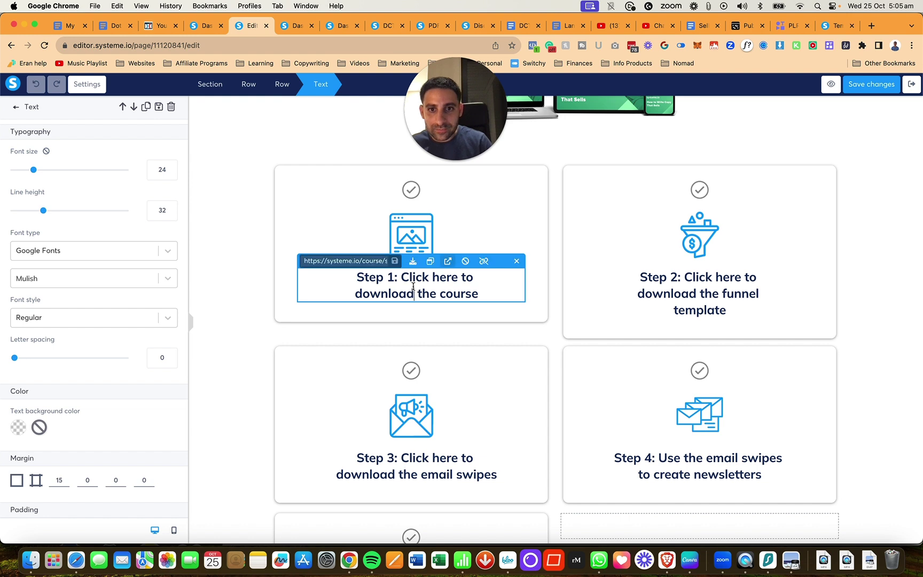
triple_click(381, 261)
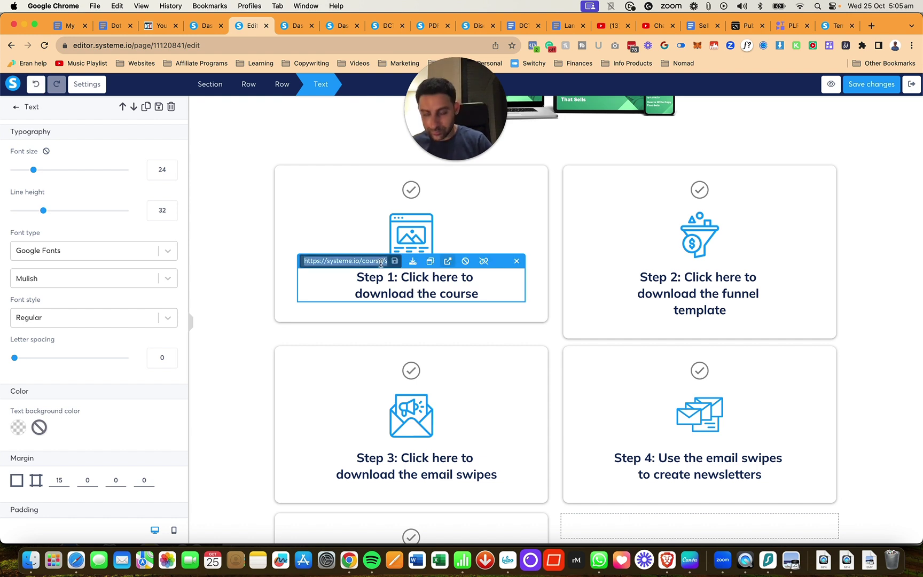
key("super+v")
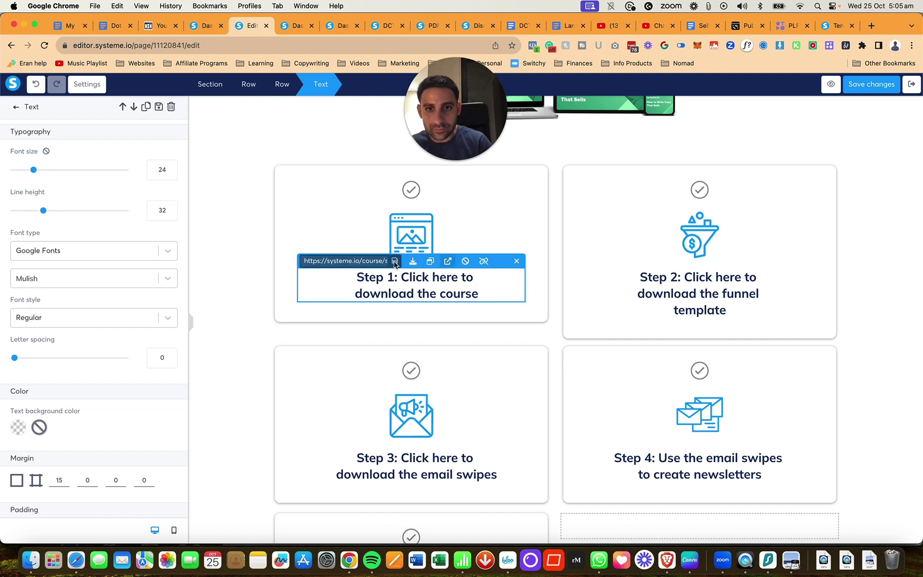
left_click(394, 261)
left_click(869, 86)
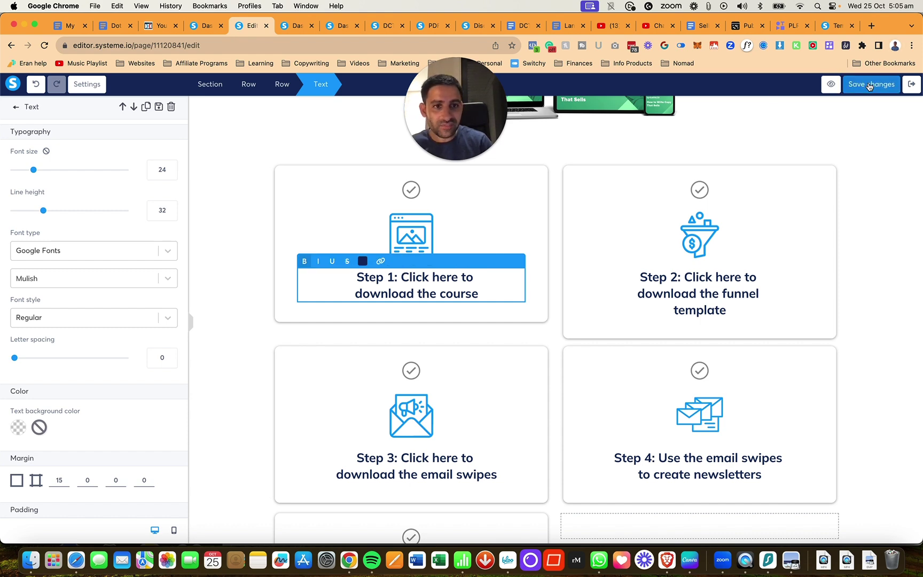
Find the "How to write copy that sells (PLR)" funnel and copy its share link to the clipboard
left_click(332, 24)
left_click(295, 25)
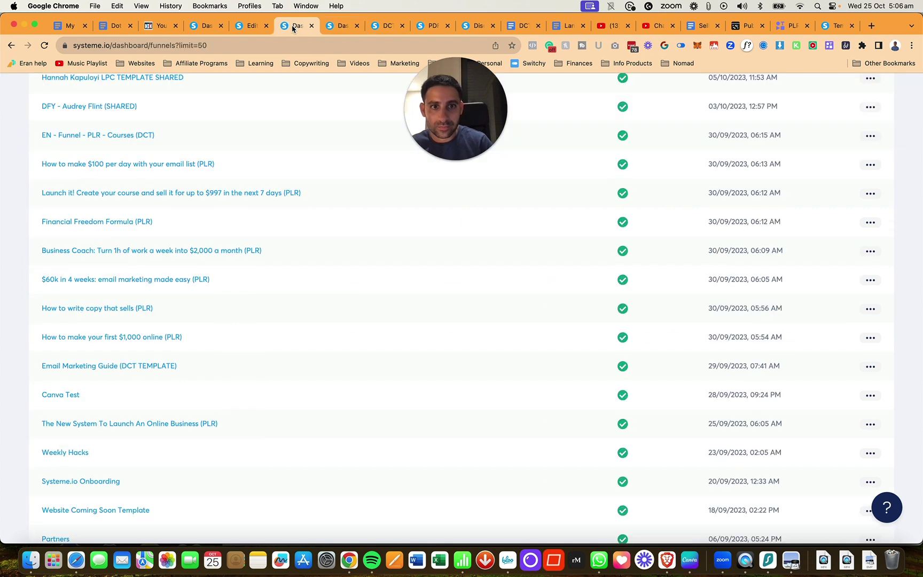
scroll(185, 369, "up", 1)
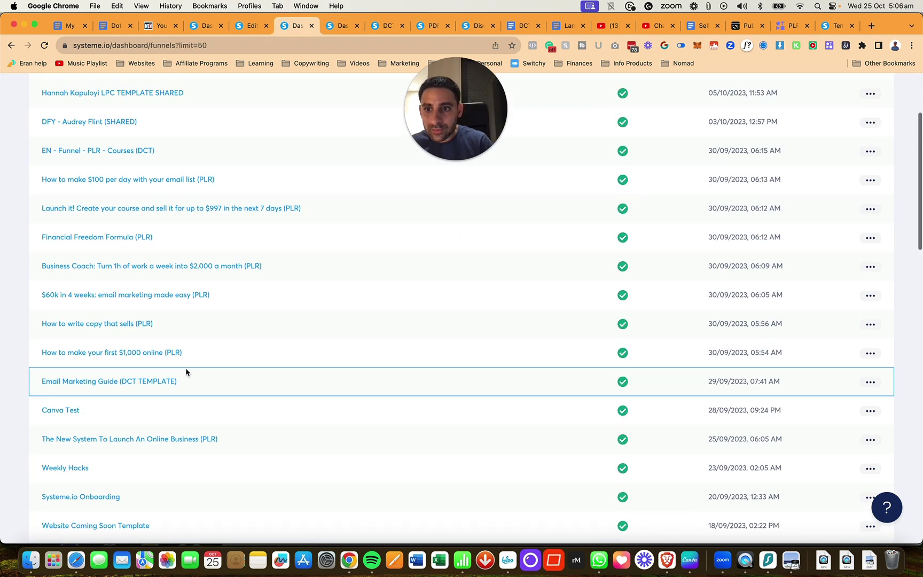
scroll(185, 368, "down", 1)
scroll(186, 369, "up", 5)
scroll(186, 372, "down", 3)
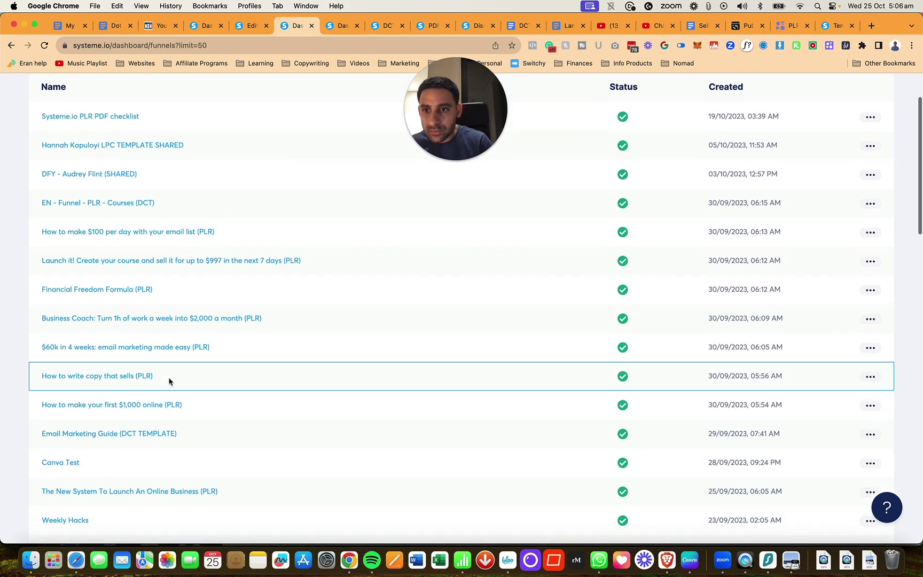
left_click(867, 377)
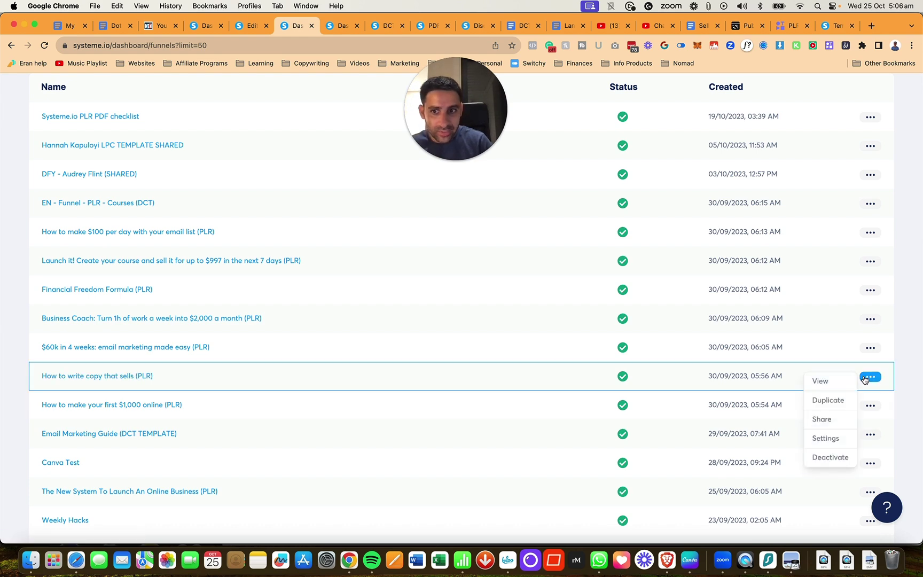
left_click(822, 420)
left_click(486, 356)
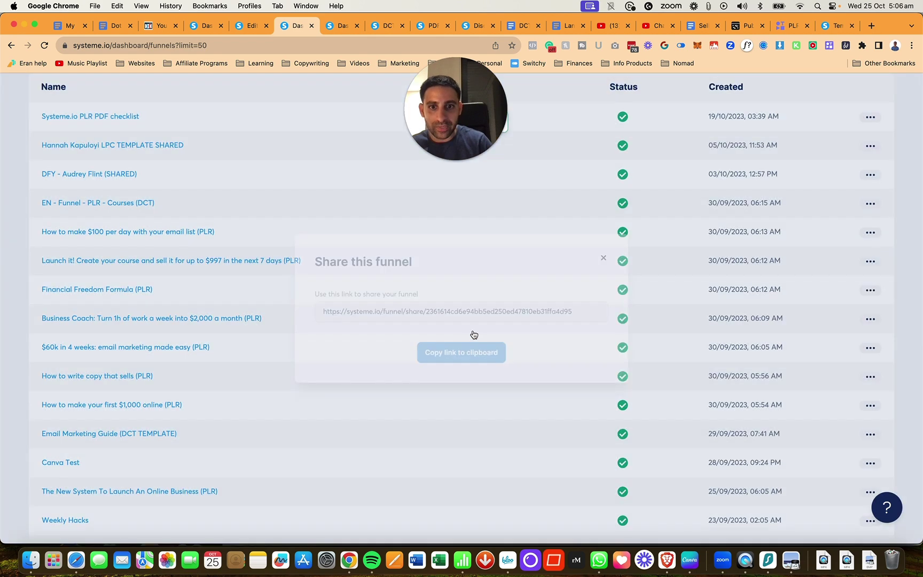
Replace the Step 2 funnel template link in the "How to write copy that sells" lecture with the copied funnel share link
left_click(247, 26)
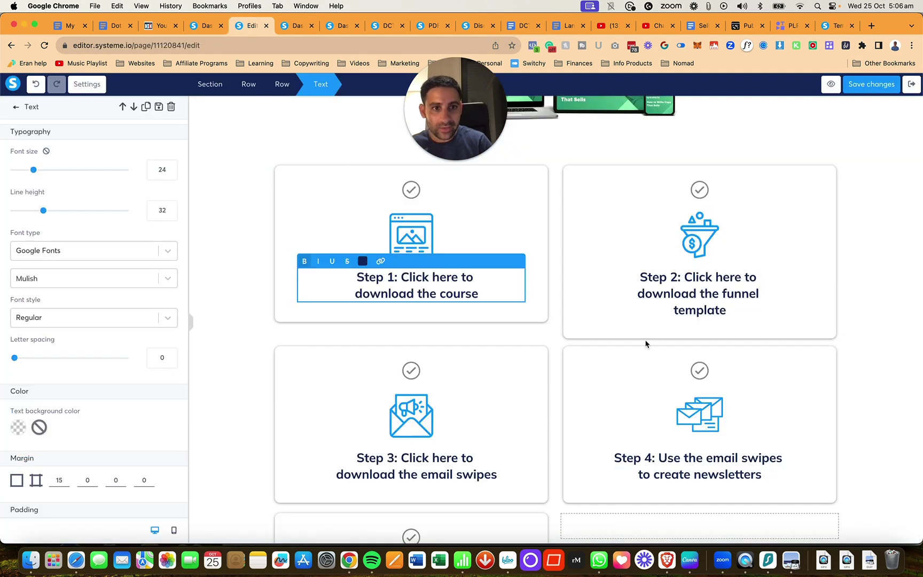
left_click(707, 302)
left_click(716, 299)
left_click(701, 288)
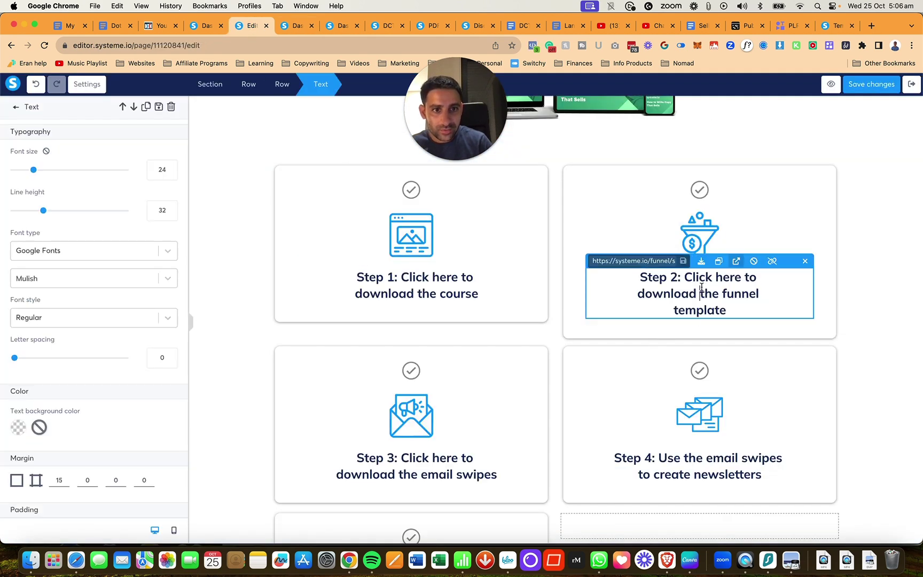
triple_click(659, 261)
key("BackSpace")
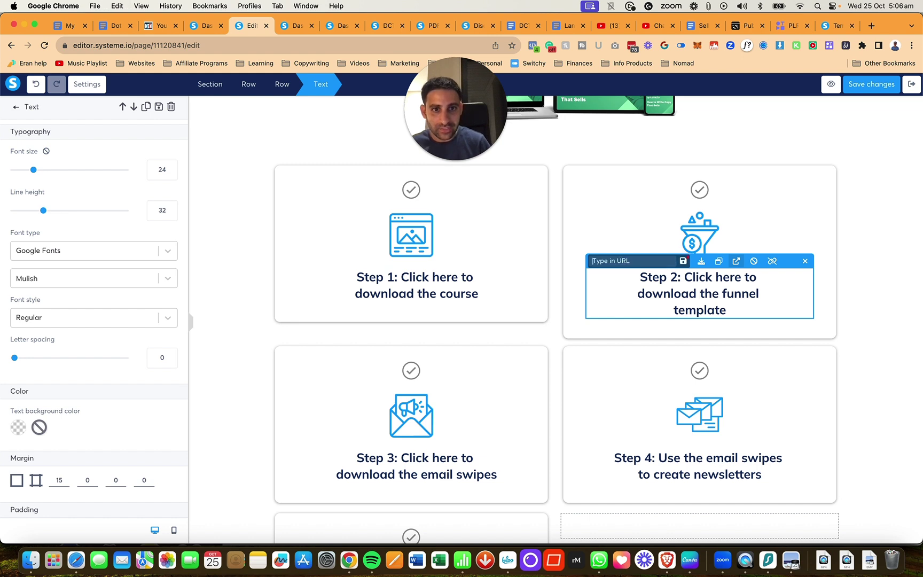
left_click(683, 261)
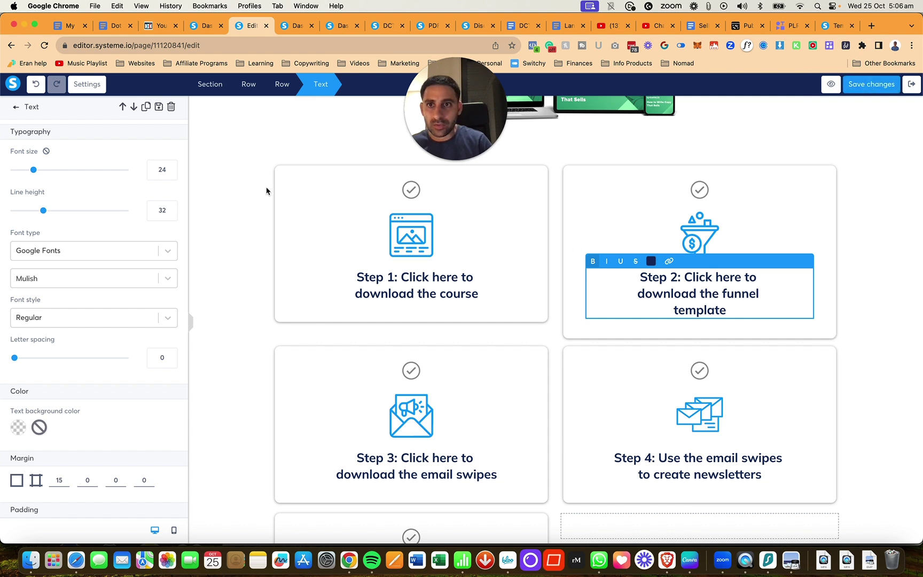
Save the "How to write copy that sells" lecture, exit the editor and activate the lecture in the Systeme.io PLR package course
left_click(881, 85)
left_click(911, 84)
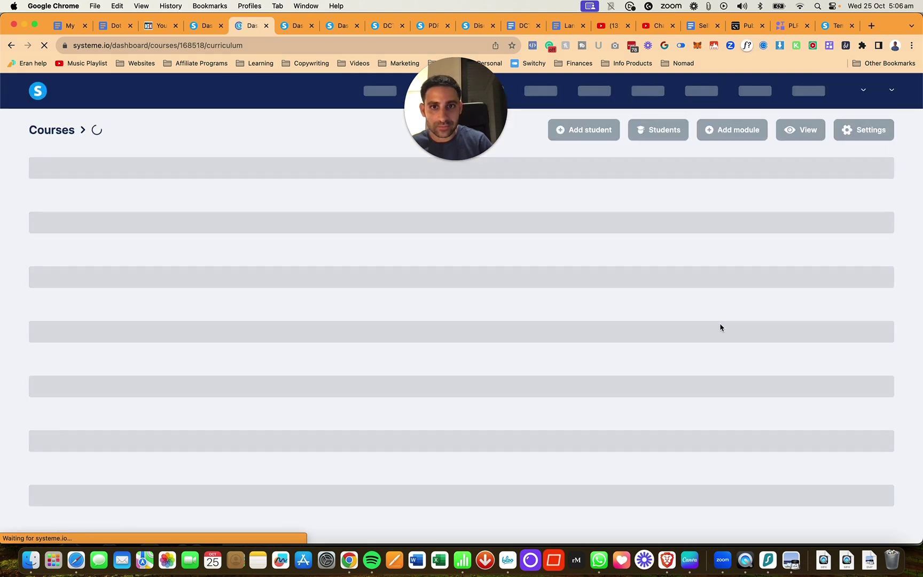
scroll(737, 327, "down", 1)
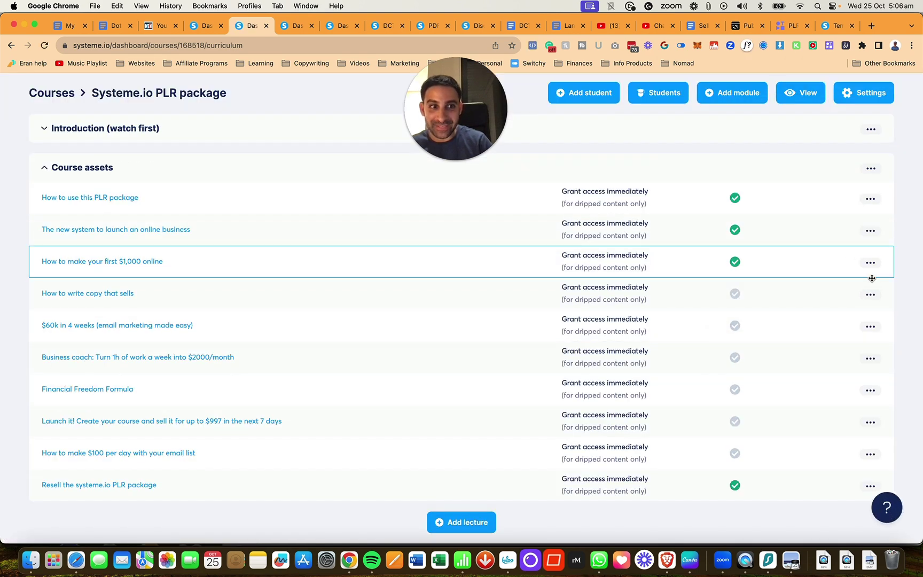
left_click(870, 294)
left_click(791, 309)
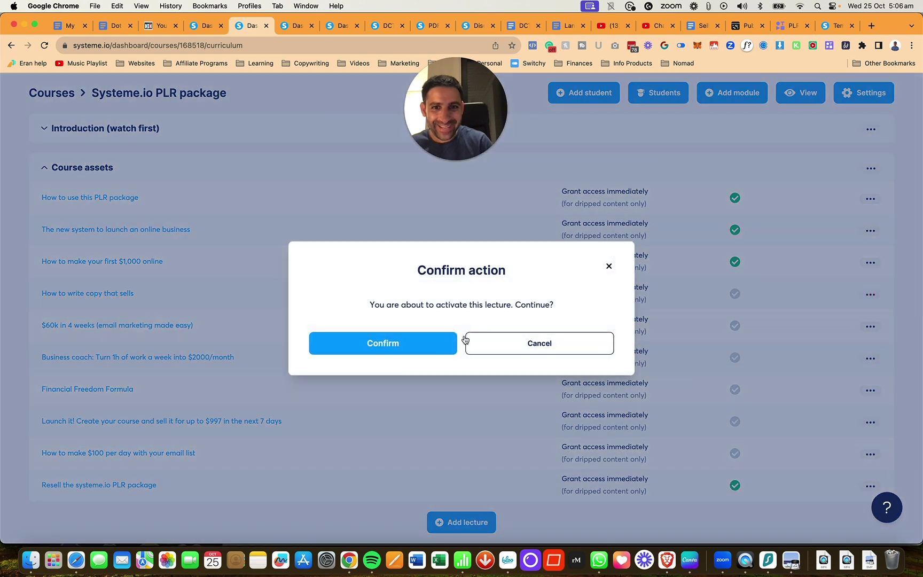
left_click(428, 344)
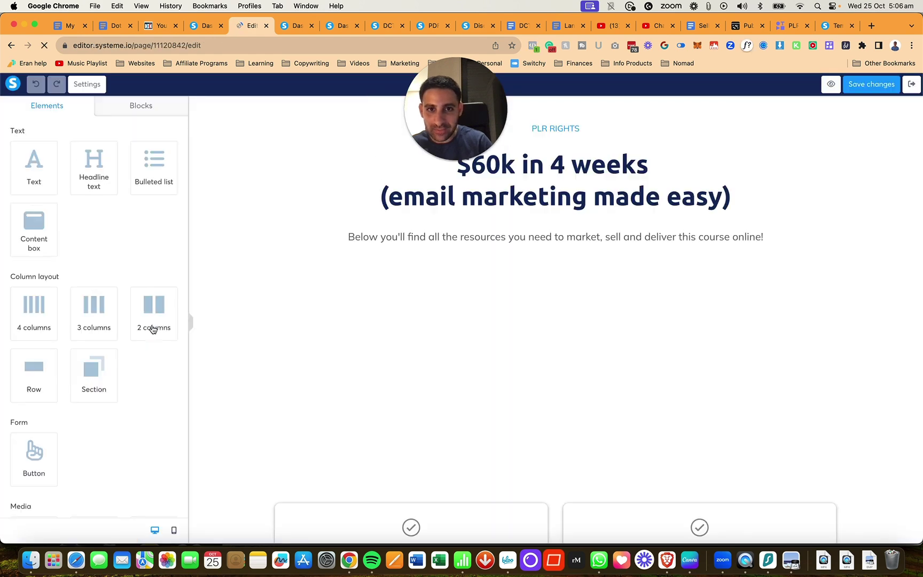
Copy the share link of the "$60k in 4 weeks: email marketing made easy" course to the clipboard
left_click(201, 27)
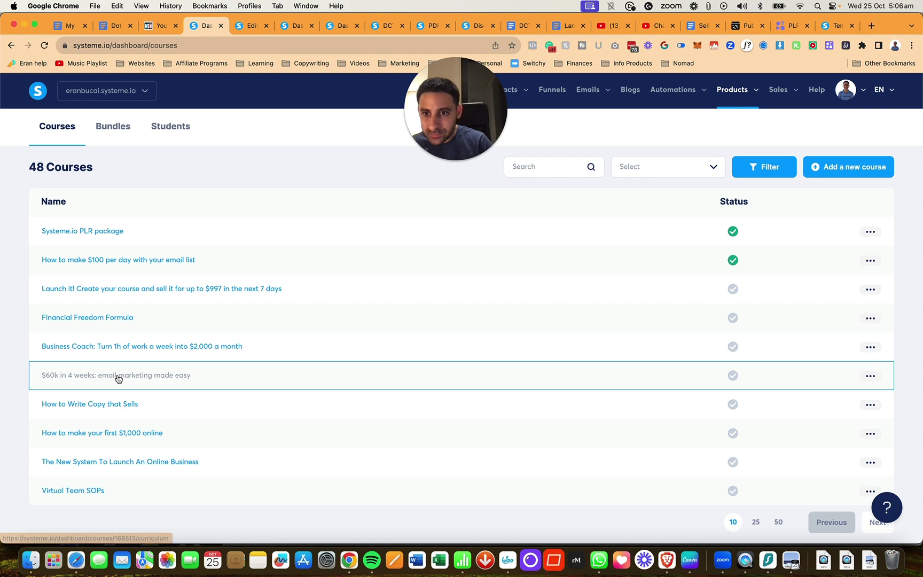
left_click(870, 376)
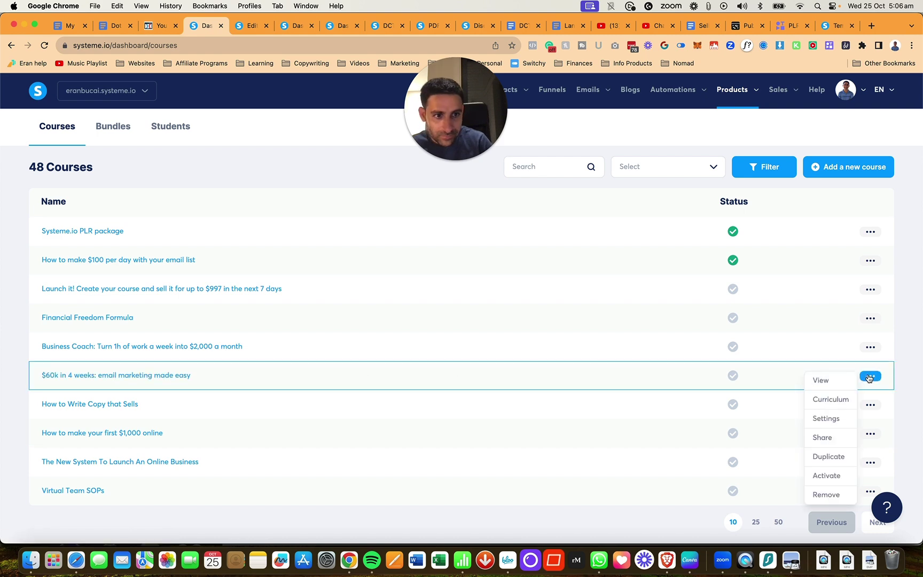
left_click(823, 438)
left_click(427, 352)
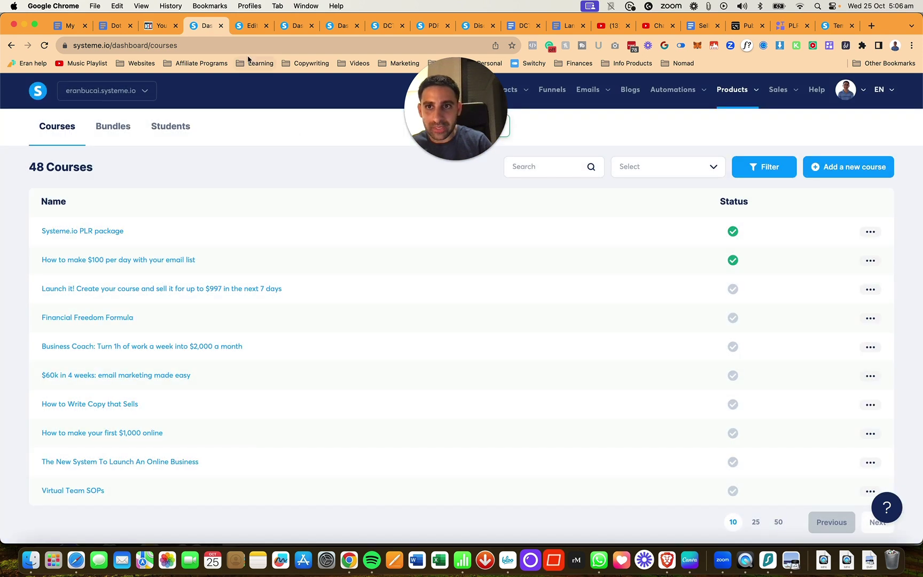
Replace the Step 1 course download link in the "$60k in 4 weeks" lecture with the copied course share link and save the changes
left_click(252, 27)
scroll(390, 379, "down", 6)
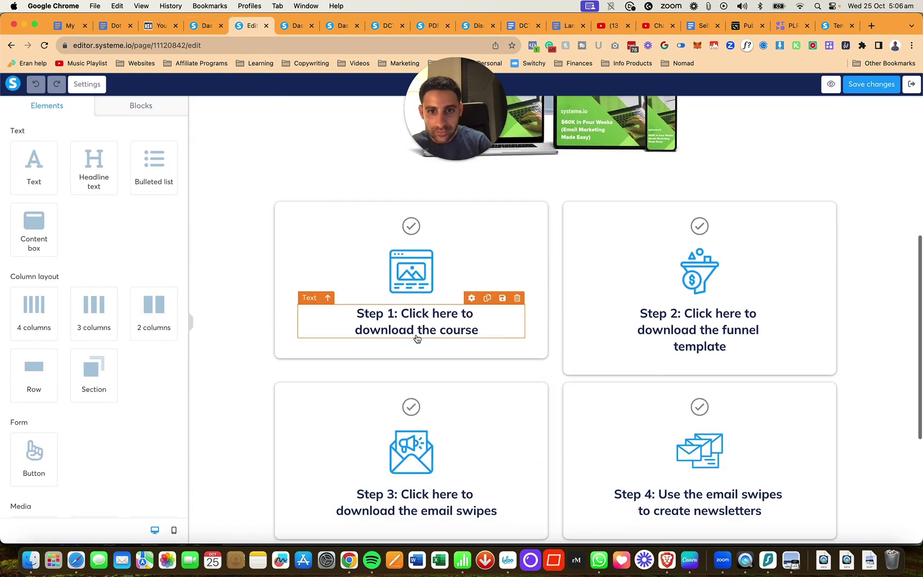
left_click(425, 328)
left_click(432, 313)
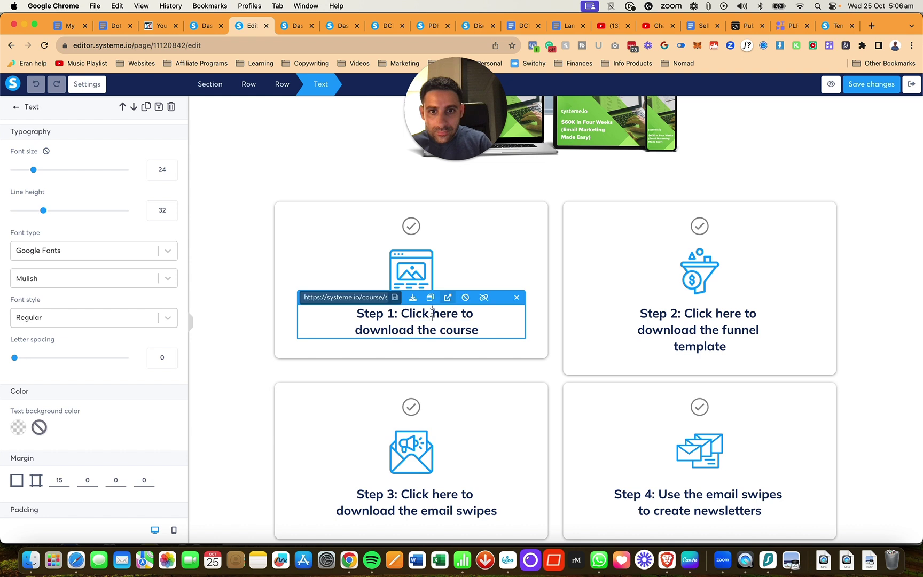
key("super+a")
key("BackSpace")
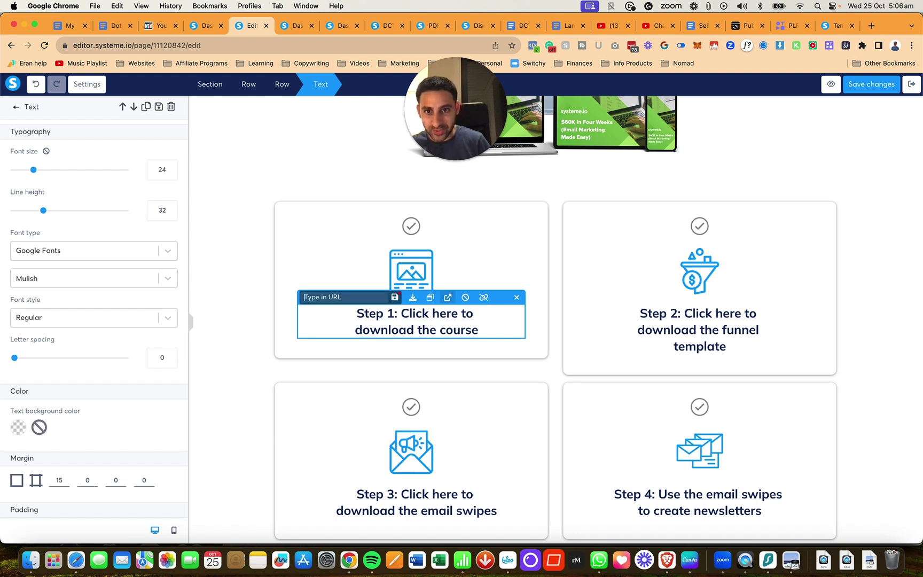
left_click(394, 298)
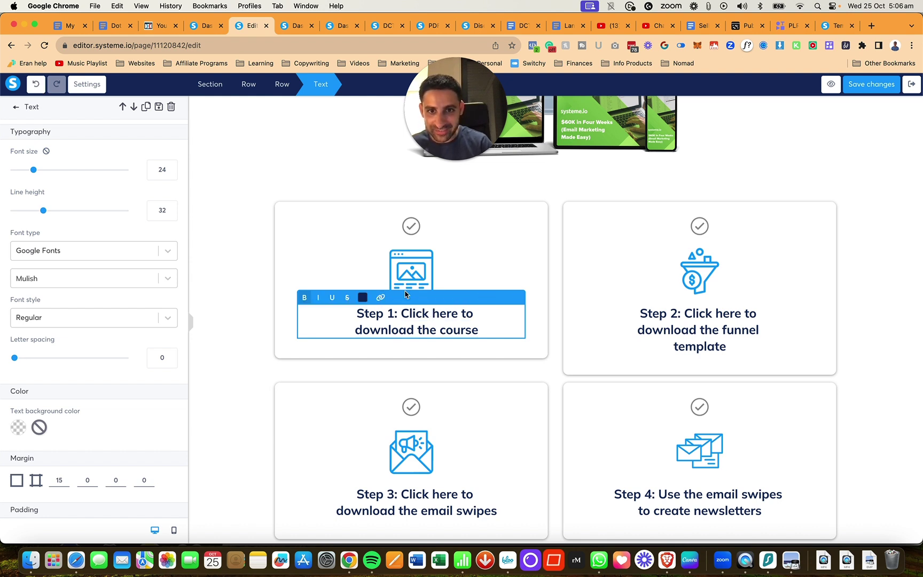
left_click(870, 84)
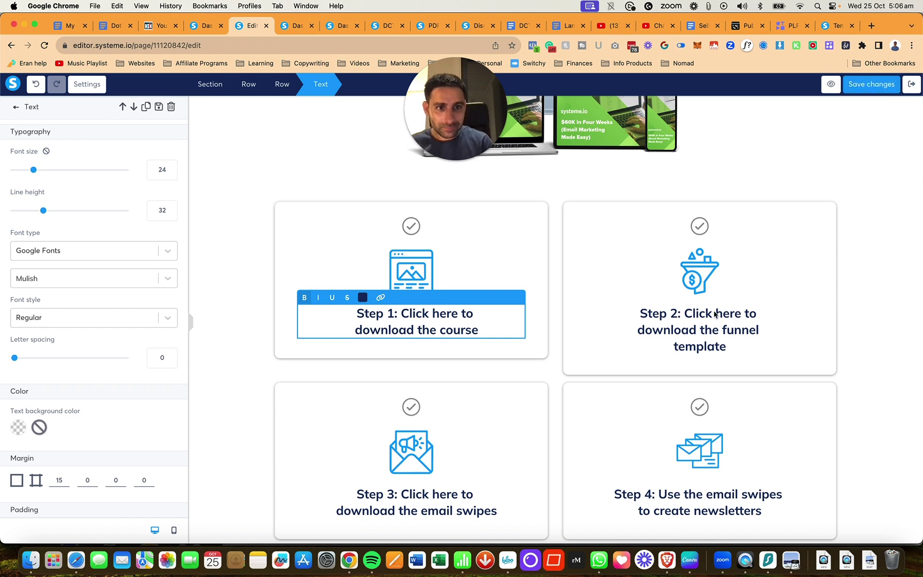
Copy the share link of the "$60k in 4 weeks: email marketing made easy (PLR)" funnel to the clipboard
left_click(294, 26)
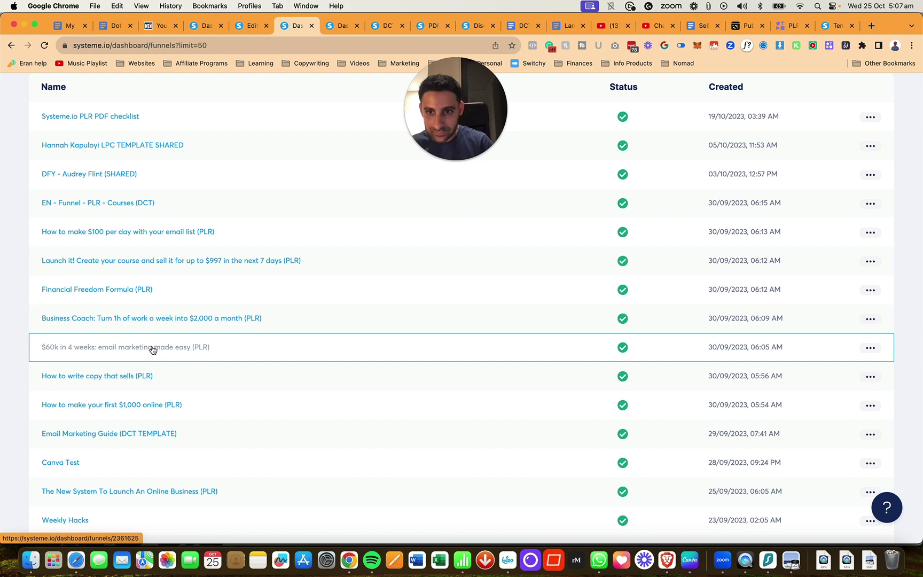
left_click(870, 348)
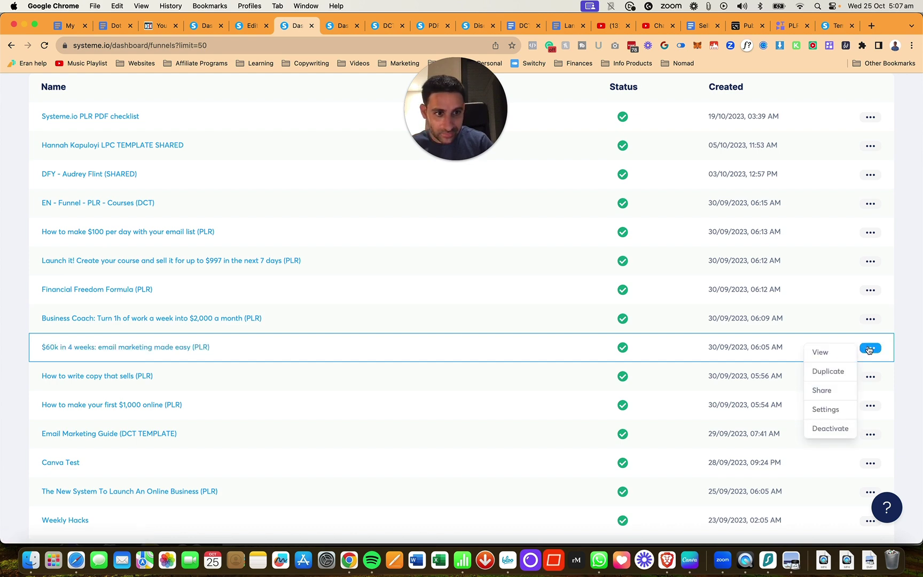
left_click(825, 391)
left_click(451, 352)
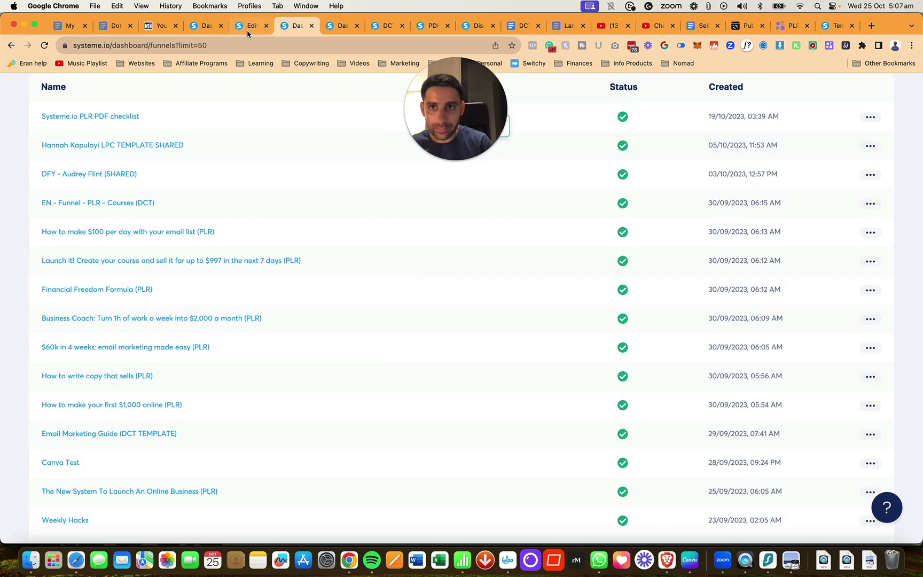
Replace the Step 2 funnel template link in the "$60k in 4 weeks" lecture with the copied funnel share link and save the changes
left_click(251, 26)
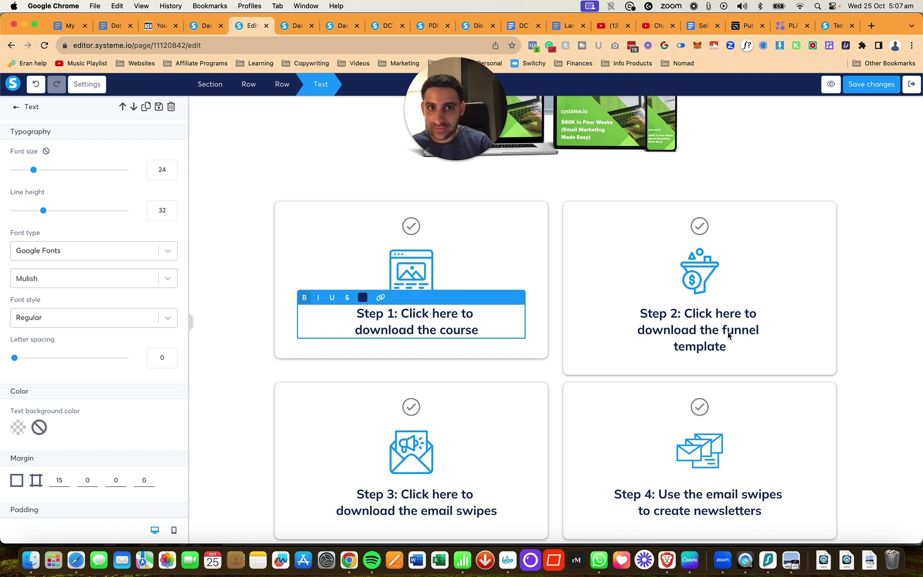
left_click(800, 336)
left_click(725, 336)
left_click(710, 332)
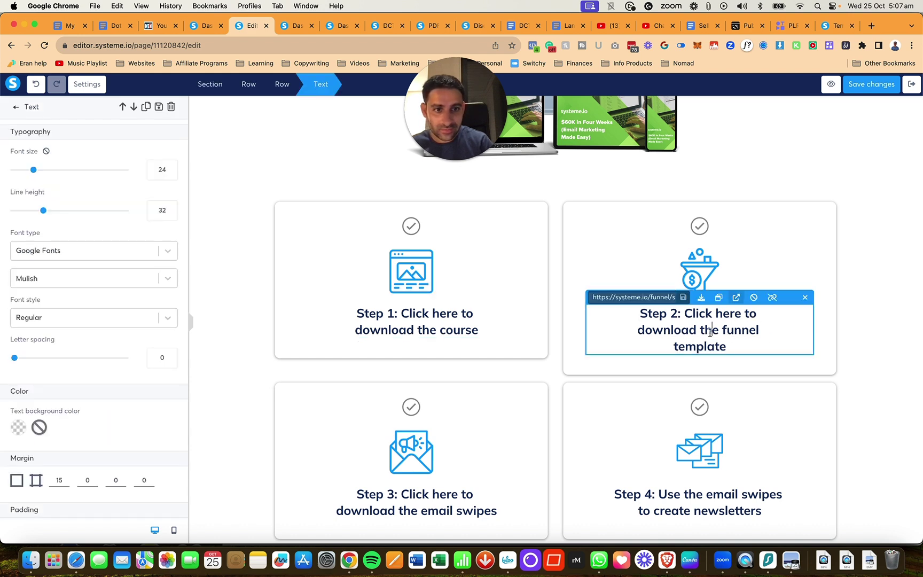
triple_click(653, 297)
key("super+v")
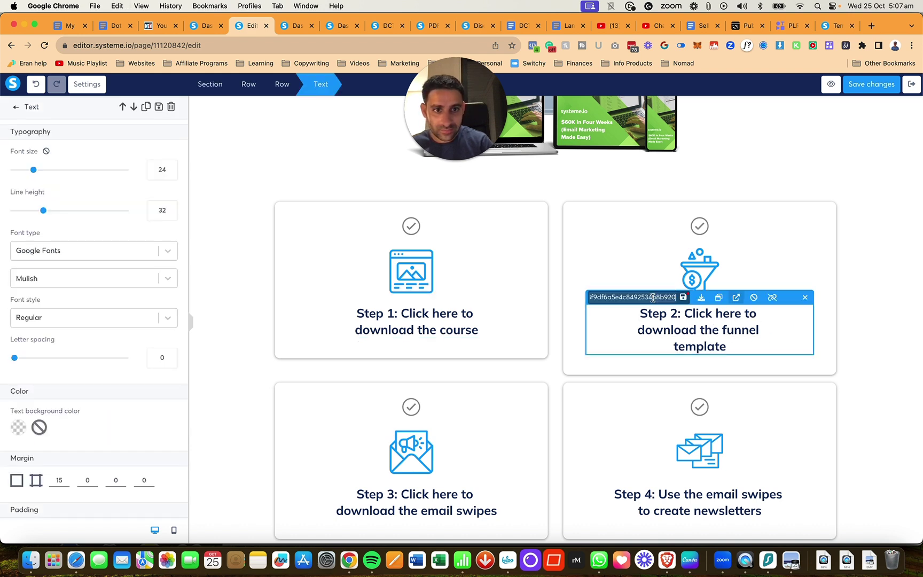
left_click(683, 298)
left_click(885, 86)
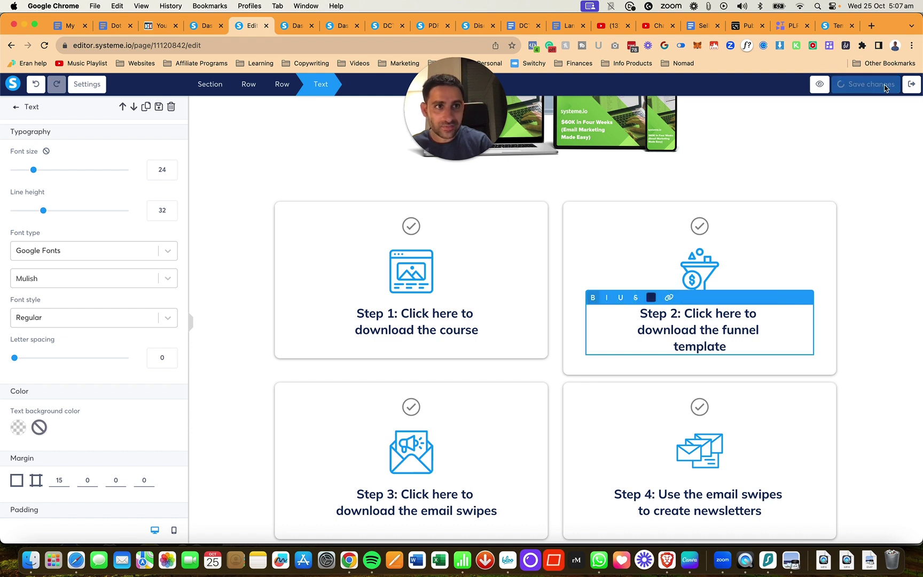
Exit the lecture editor and activate the "$60k in 4 weeks (email marketing made easy)" lecture
left_click(911, 86)
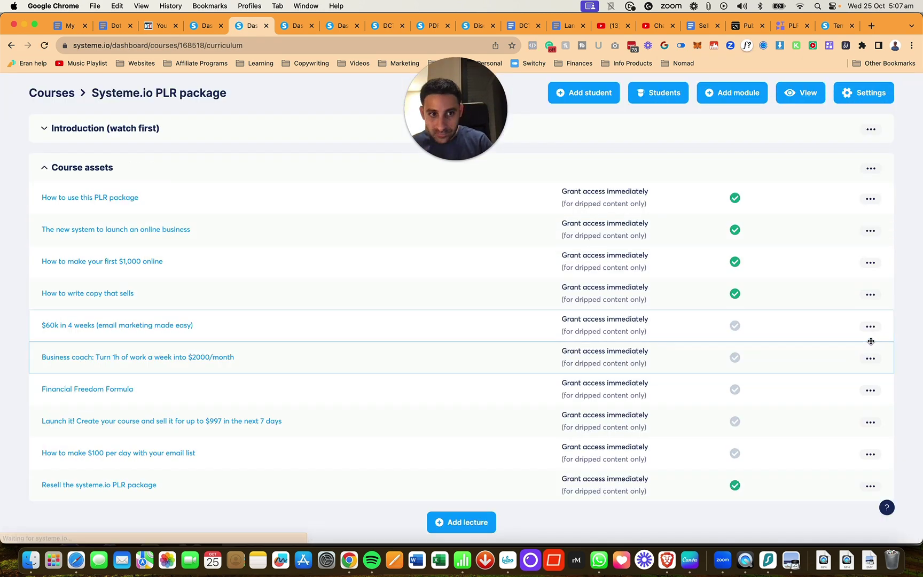
left_click(871, 327)
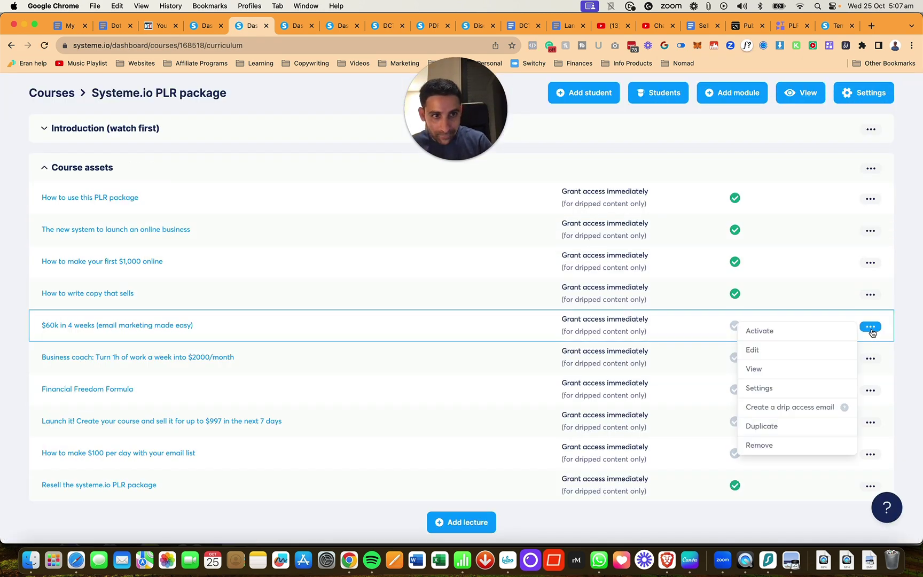
left_click(785, 336)
left_click(362, 343)
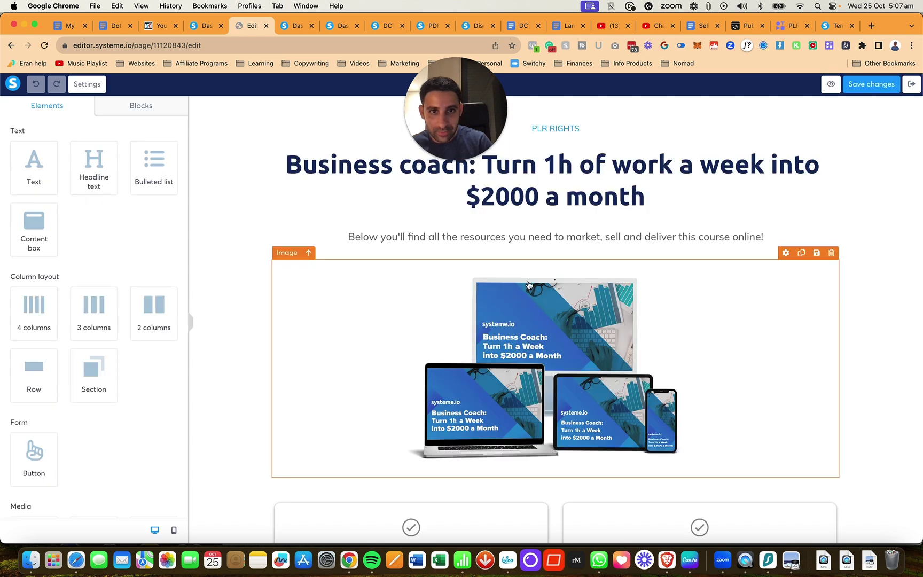
Copy the share link of the "Business Coach: Turn 1h of work a week into $2,000 a month" course and return to the "Business coach" lecture
scroll(528, 284, "down", 5)
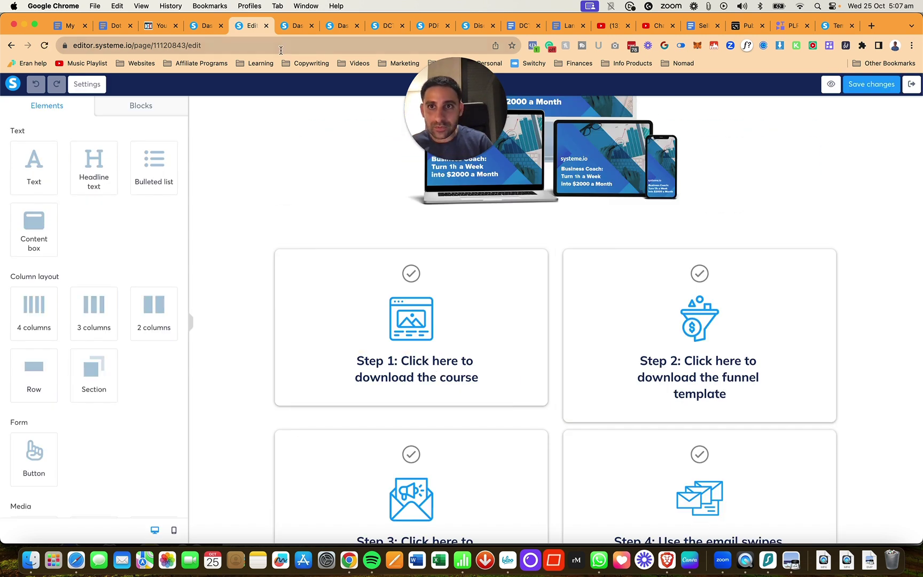
left_click(206, 27)
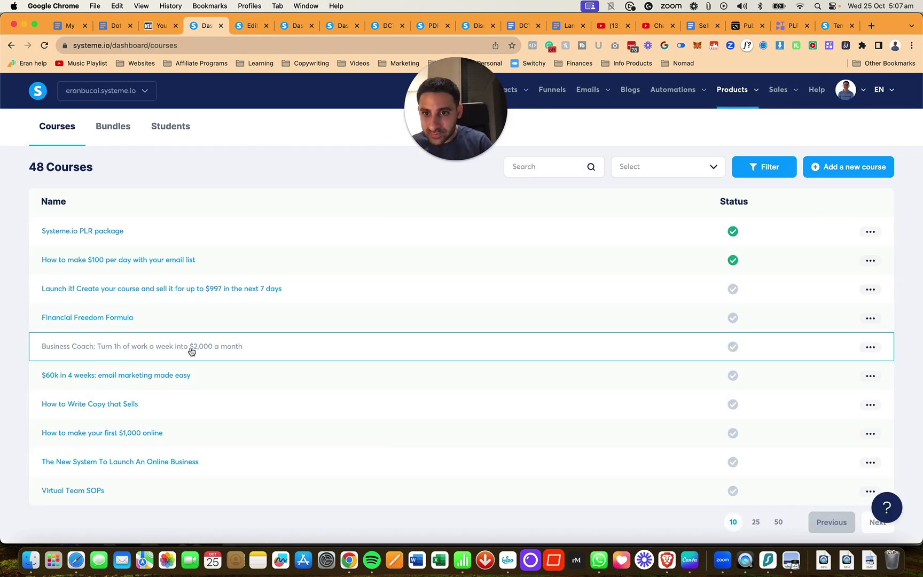
left_click(870, 347)
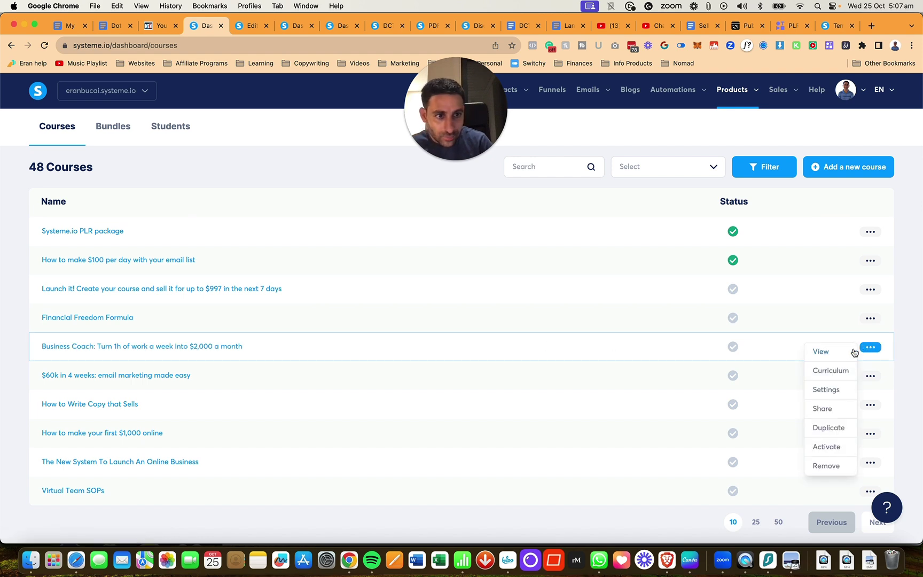
left_click(822, 408)
left_click(470, 358)
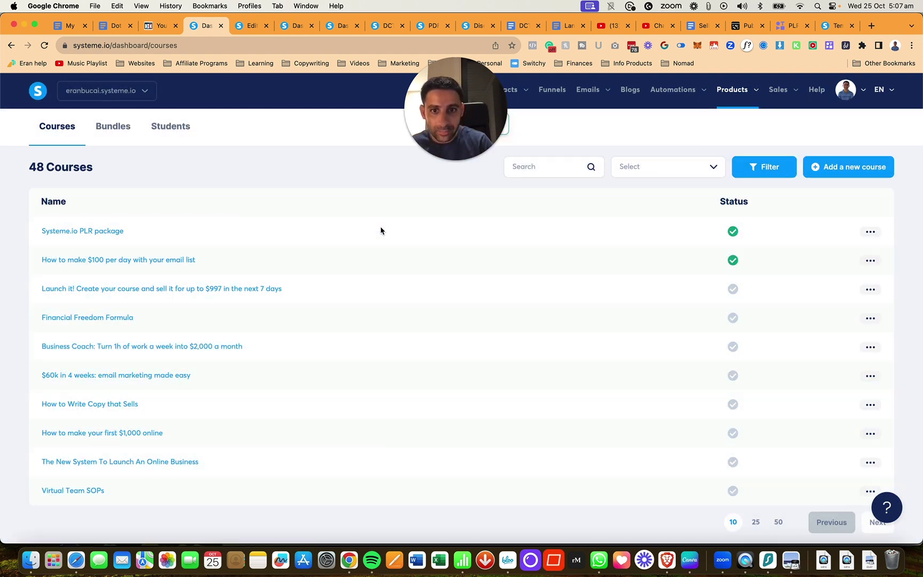
left_click(245, 27)
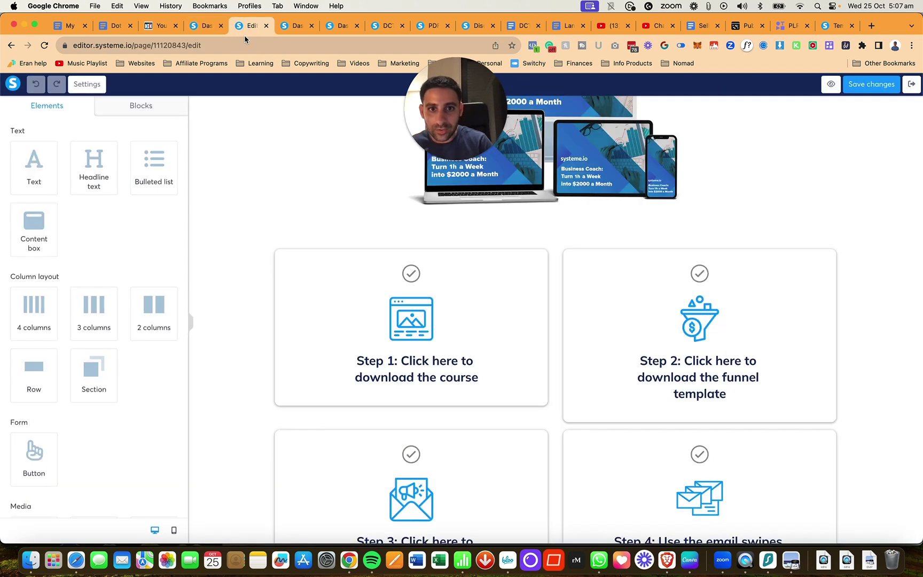
left_click(446, 384)
left_click_drag(356, 361, 383, 347)
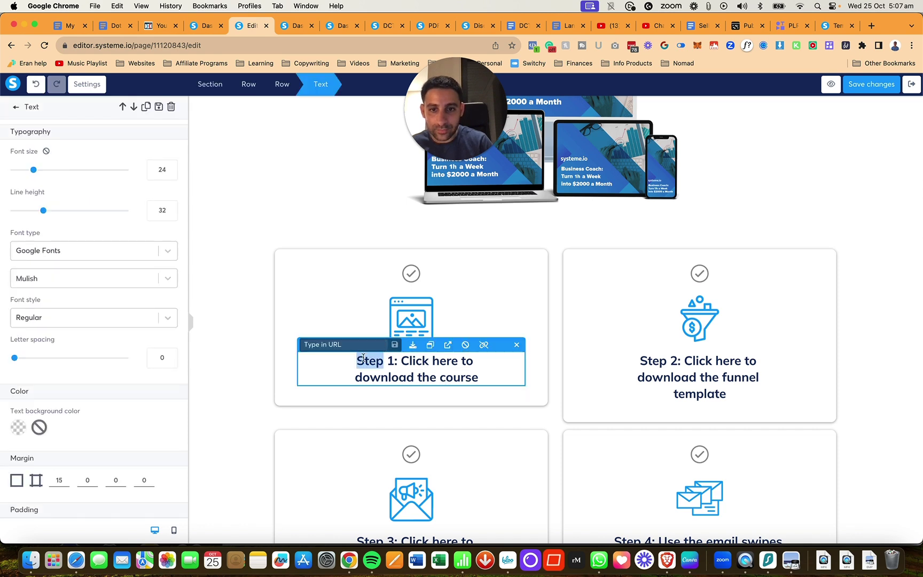
key("Escape")
left_click(267, 373)
Replace the Step 1 course download link in the "Business coach" lecture with the copied course share link and save the changes
left_click(444, 370)
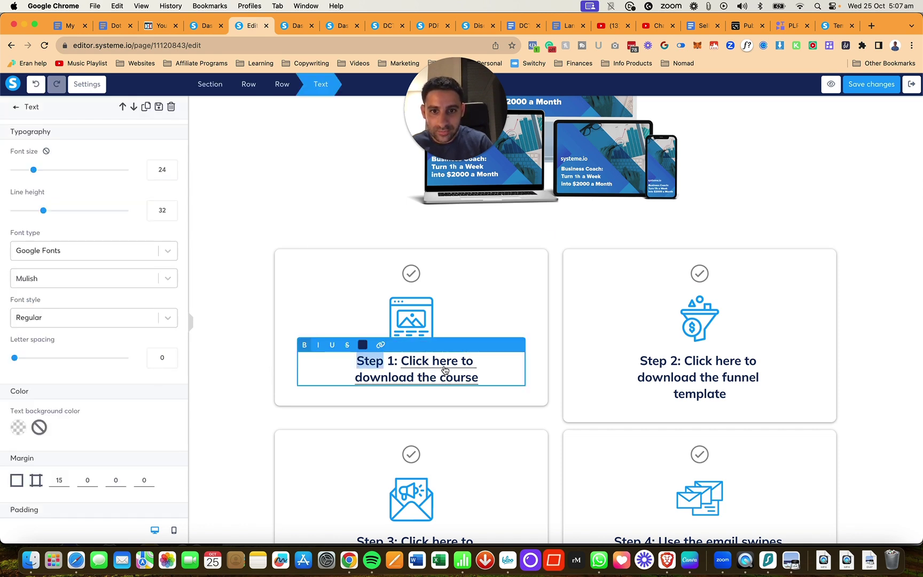
left_click(437, 361)
triple_click(375, 346)
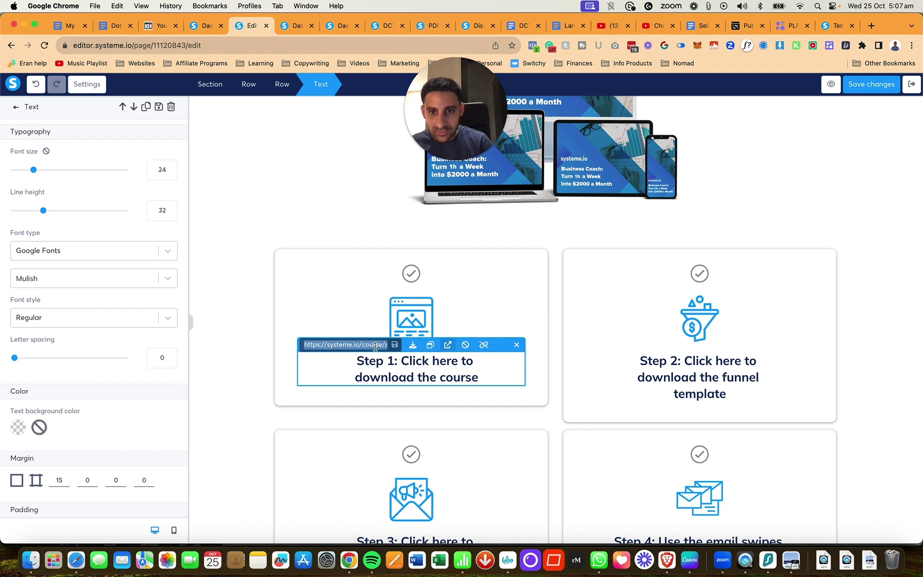
key("super+v")
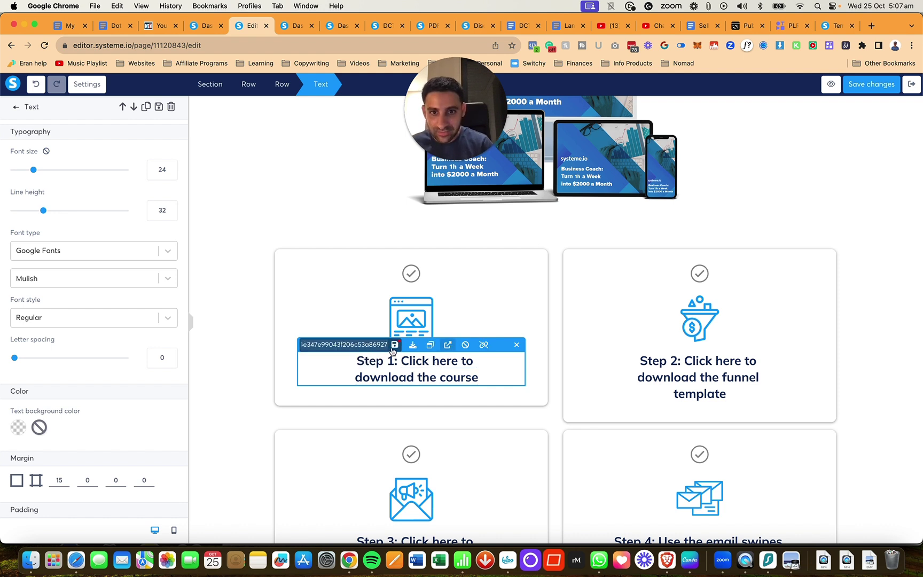
left_click(861, 85)
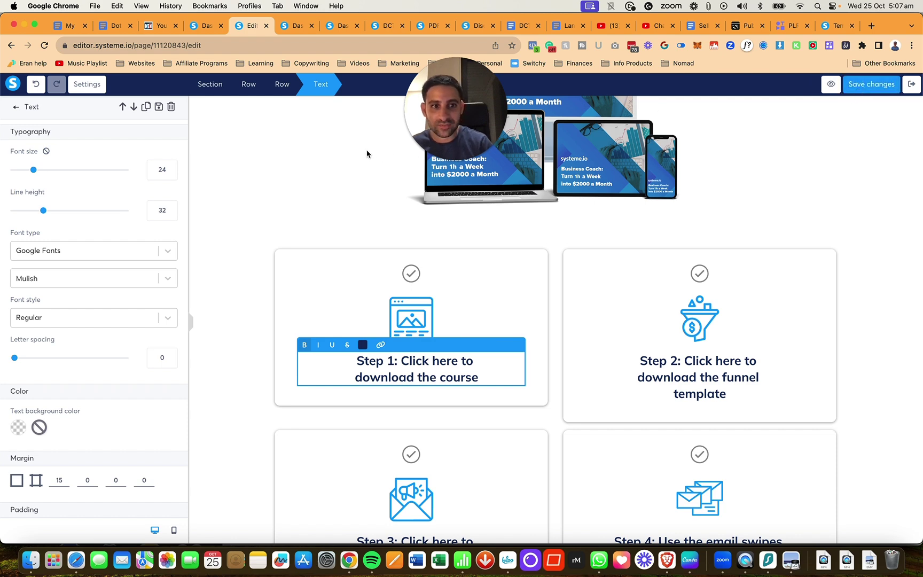
Copy the share link of the "Business Coach: Turn 1h of work a week into $2,000 a month (PLR)" funnel and return to the lecture editor
left_click(283, 25)
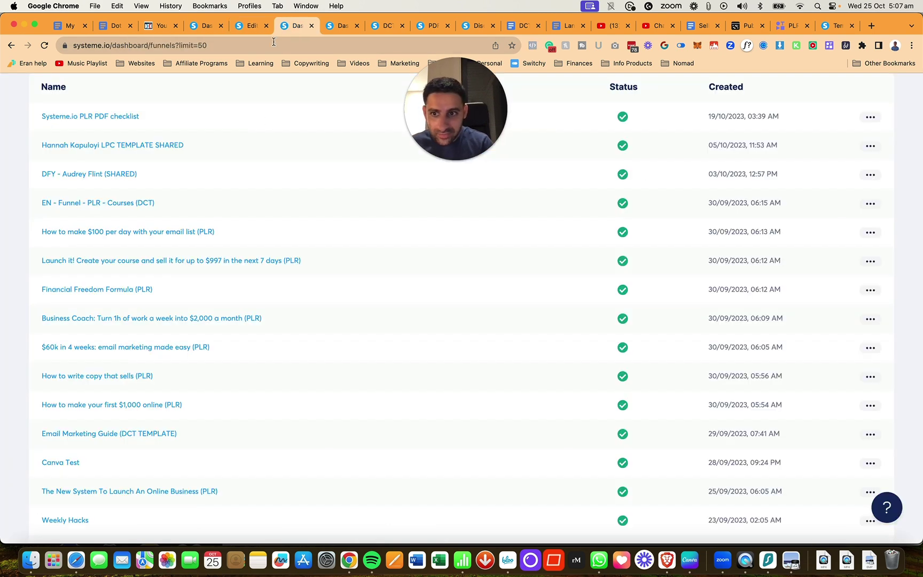
left_click(870, 319)
left_click(830, 363)
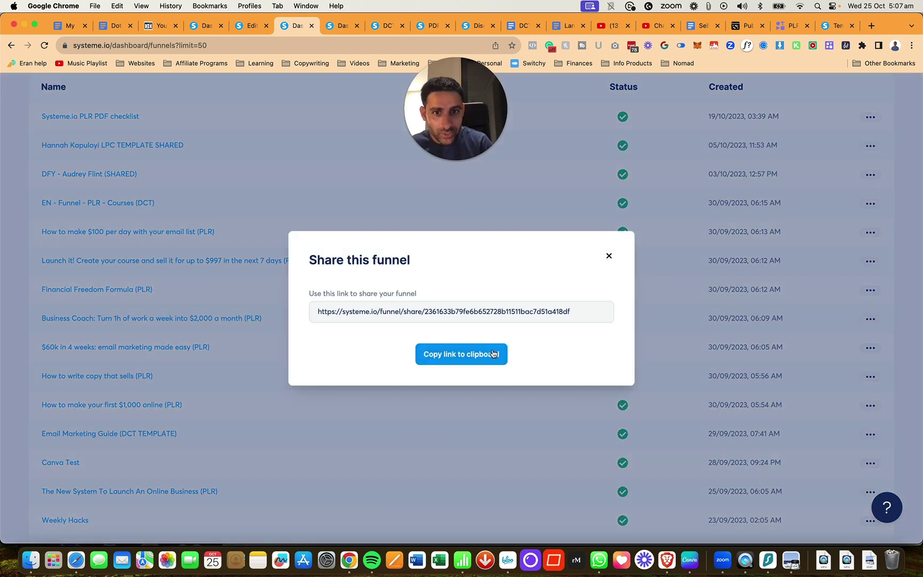
left_click(379, 155)
left_click(242, 25)
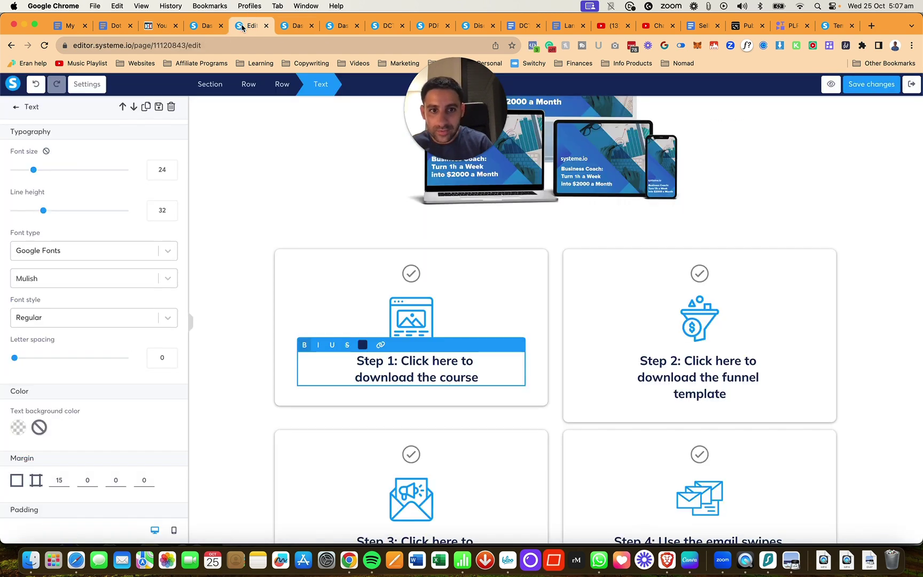
Replace the Step 2 funnel template download link in the "Business coach" lecture with the copied funnel share link and save the changes
left_click(731, 381)
left_click(731, 381)
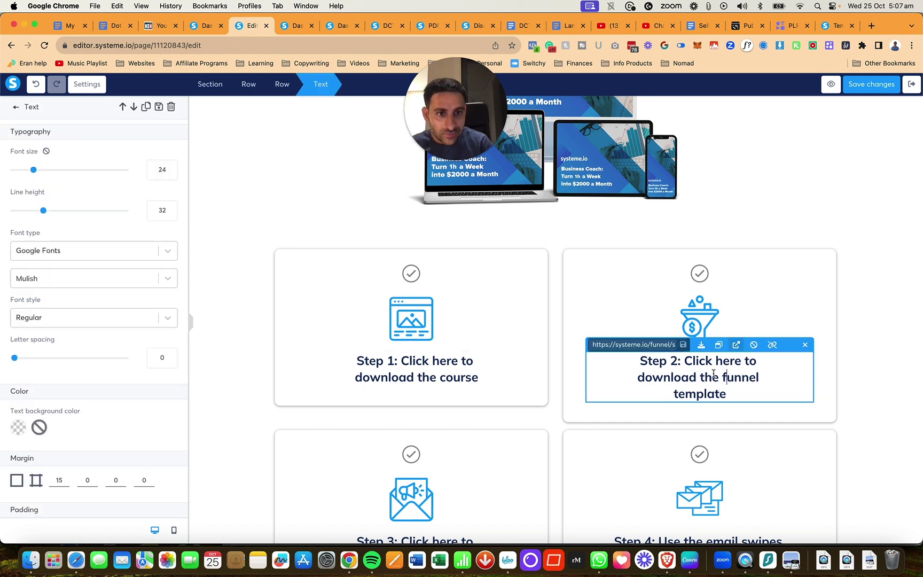
triple_click(650, 344)
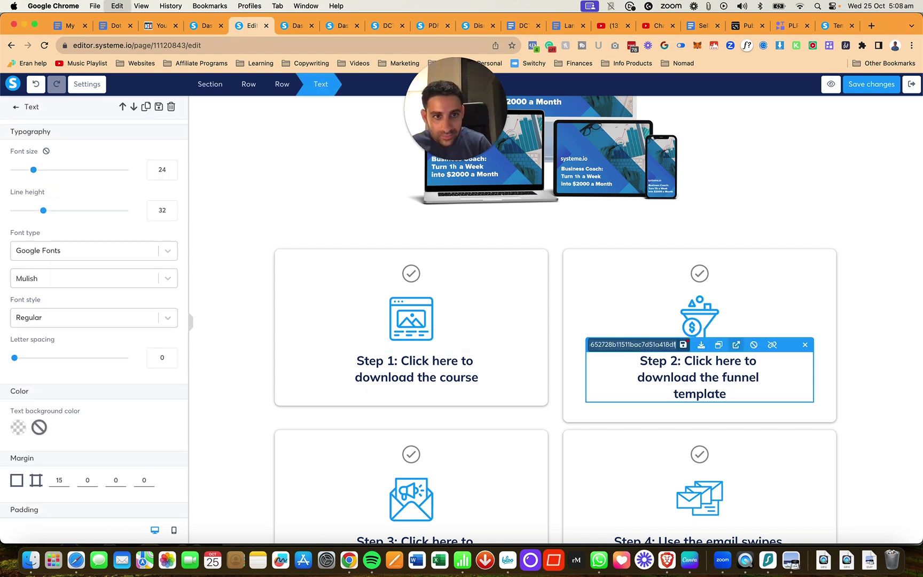
left_click(683, 346)
left_click(683, 346)
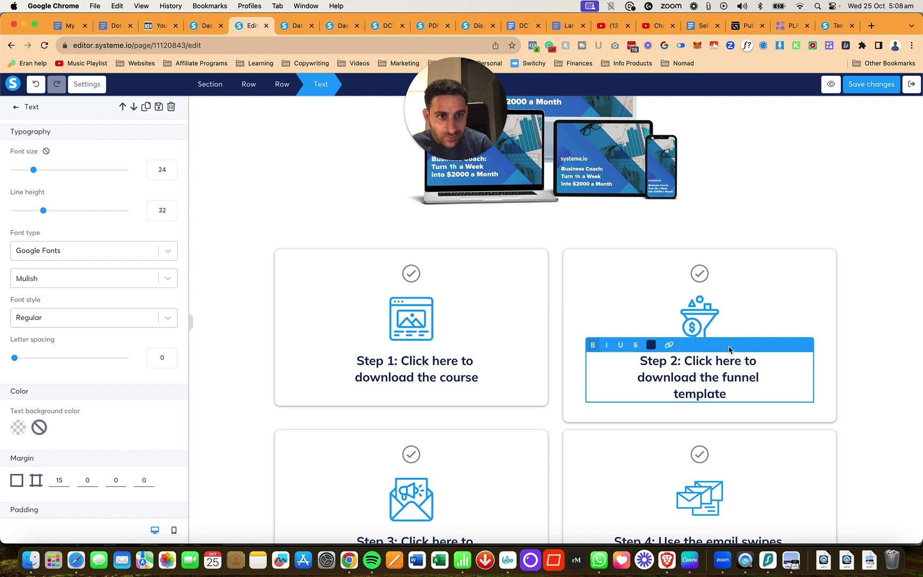
left_click(870, 85)
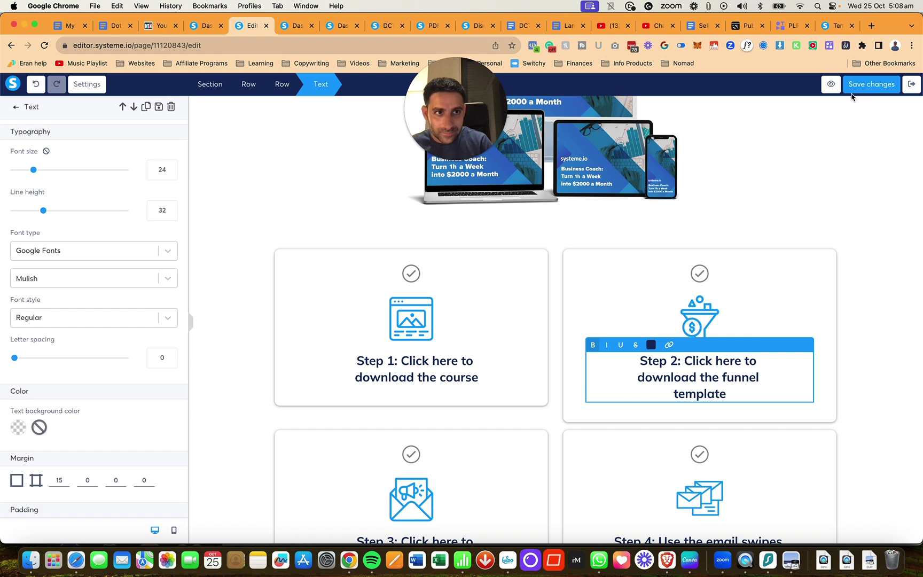
Exit the lecture editor and activate the "Business coach: Turn 1h of work a week into $2000/month" lecture
left_click(911, 85)
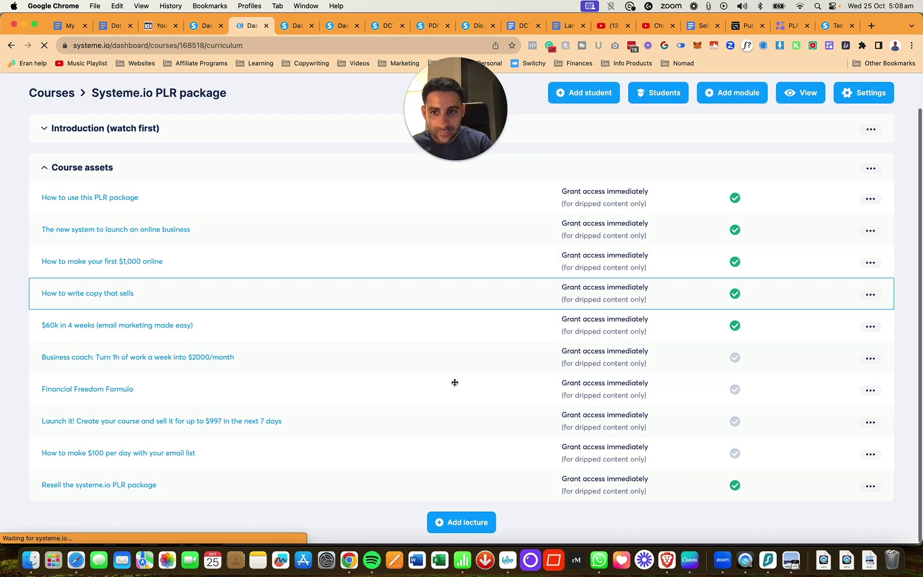
scroll(368, 353, "down", 1)
left_click(863, 362)
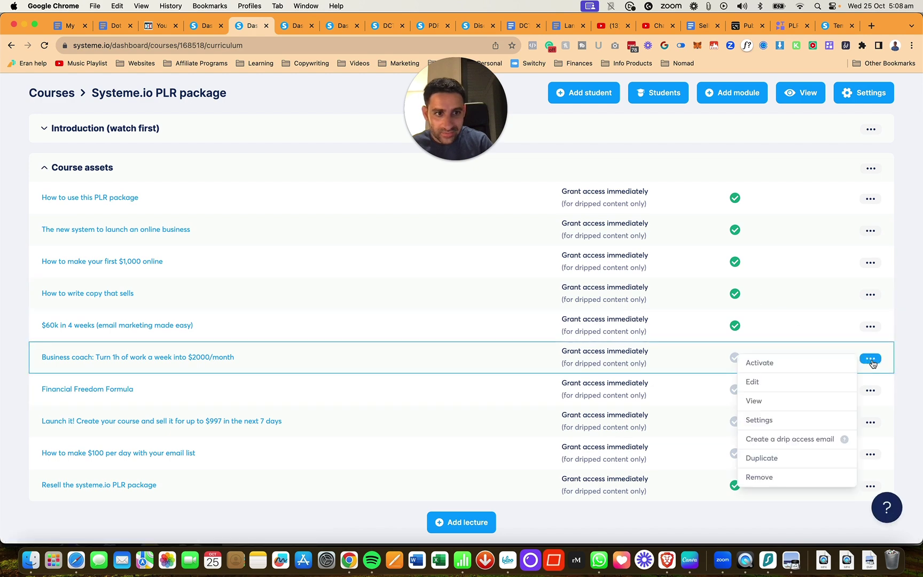
left_click(796, 368)
left_click(431, 343)
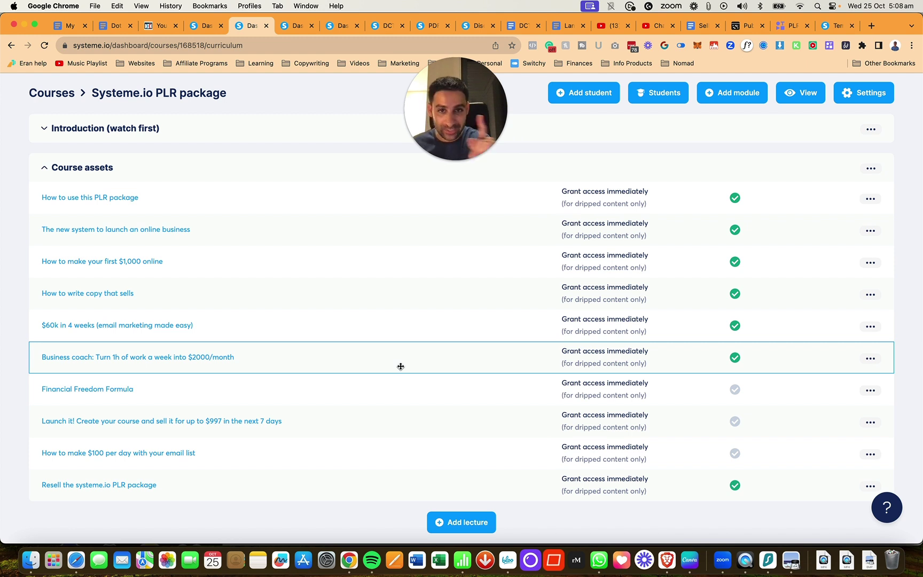
Open the "Financial Freedom Formula" lecture for editing and copy the matching course's share link from the courses list, returning to the lecture editor
left_click(93, 393)
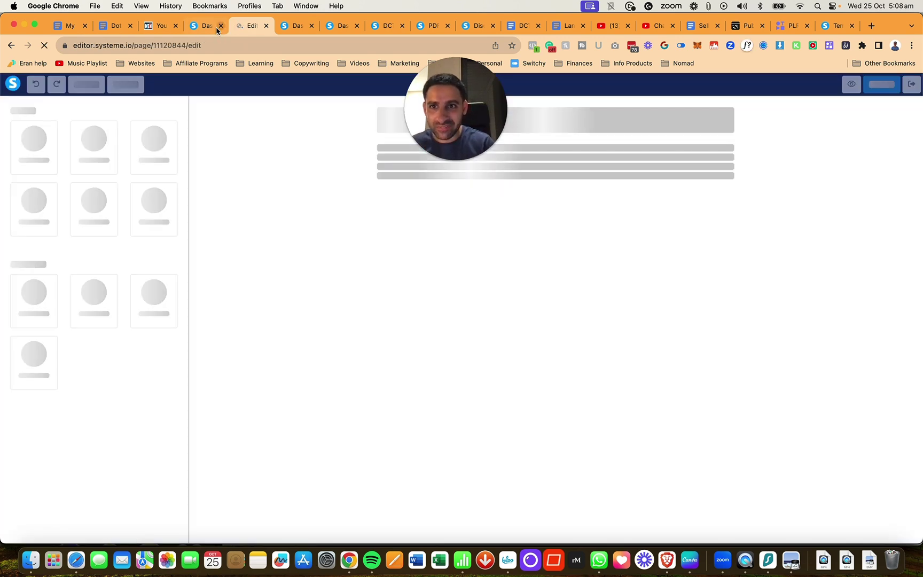
left_click(198, 26)
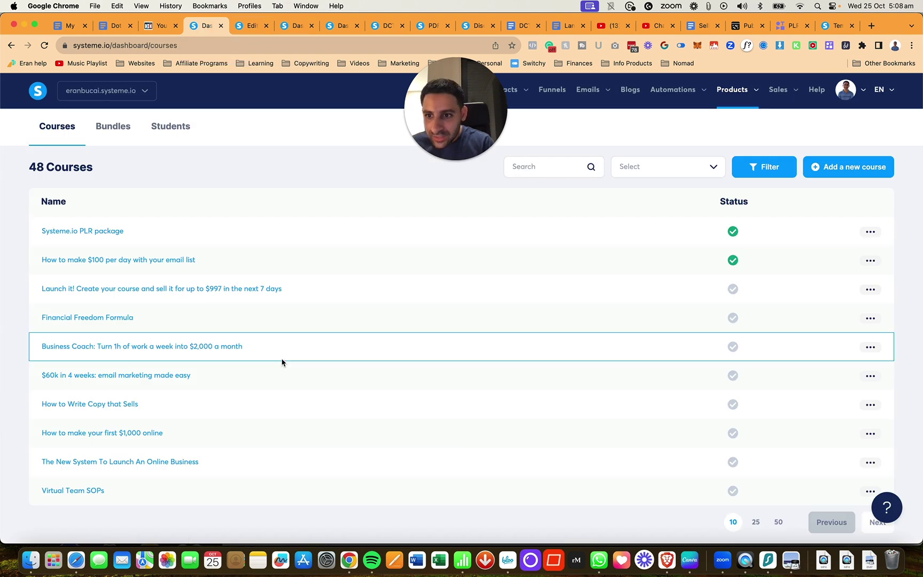
left_click(869, 319)
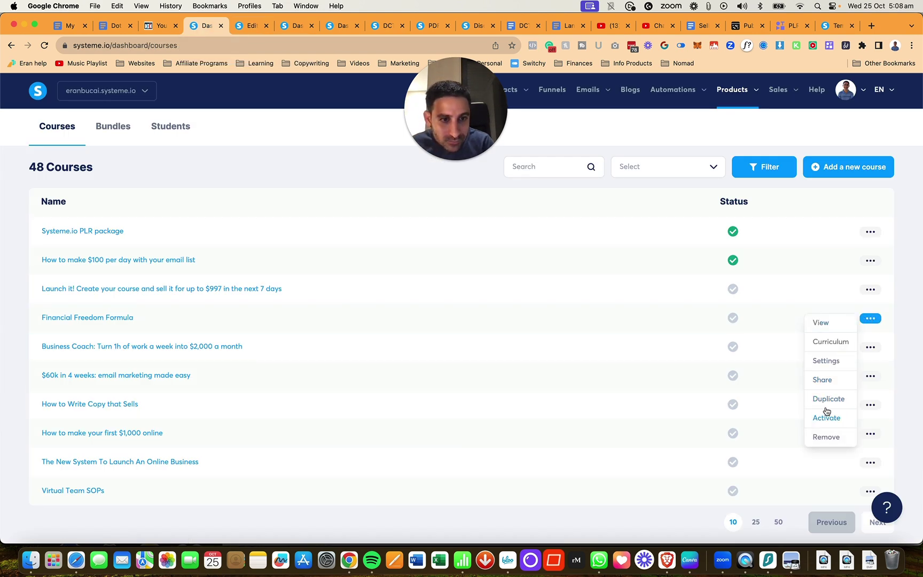
left_click(823, 380)
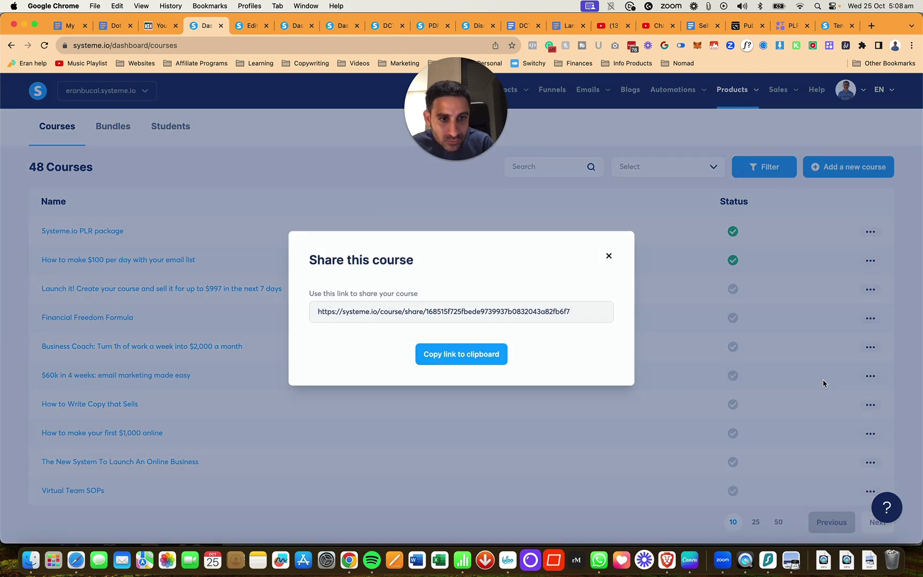
left_click(483, 359)
left_click(242, 27)
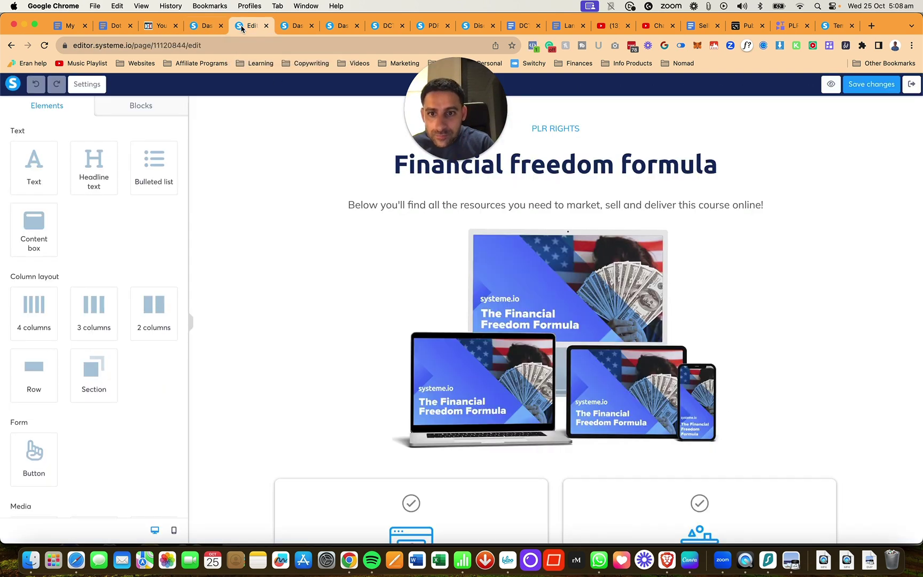
Replace the Step 1 course download link in the "Financial Freedom Formula" lecture with the copied course share link and save the changes
scroll(247, 317, "down", 5)
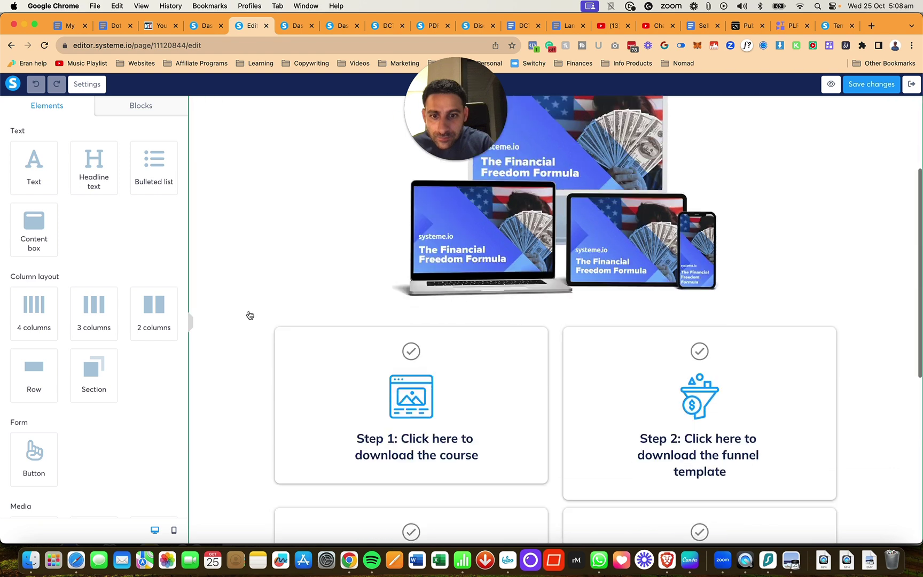
left_click(414, 433)
left_click(430, 433)
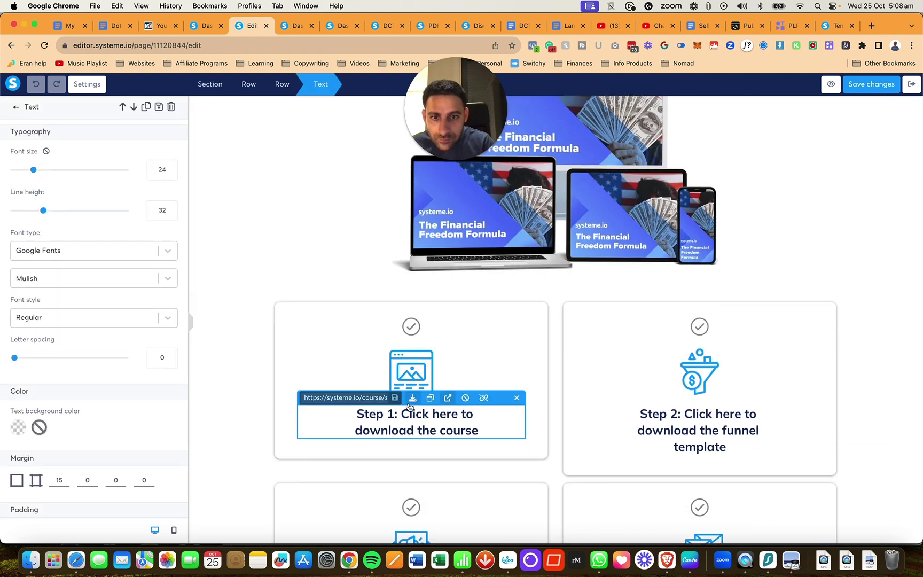
left_click(357, 397)
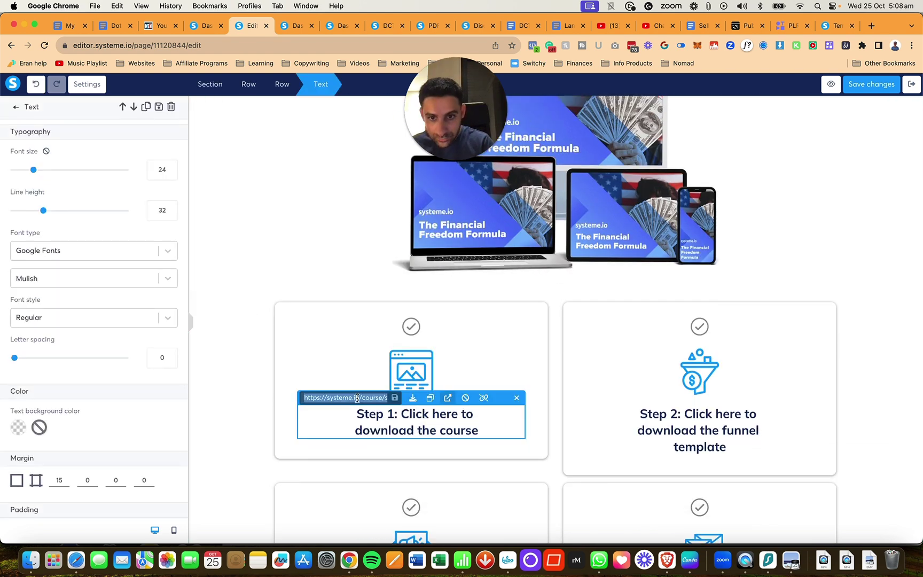
key("super+a")
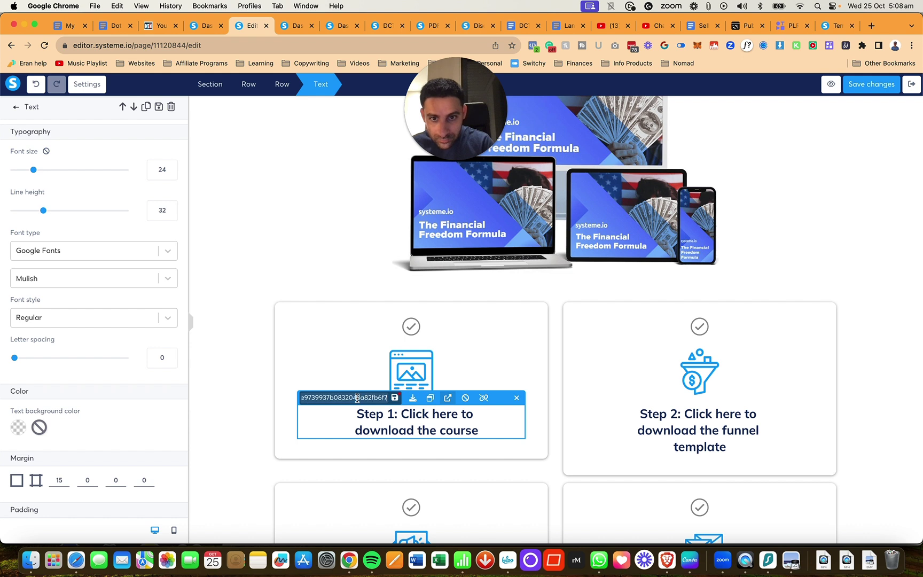
left_click(394, 397)
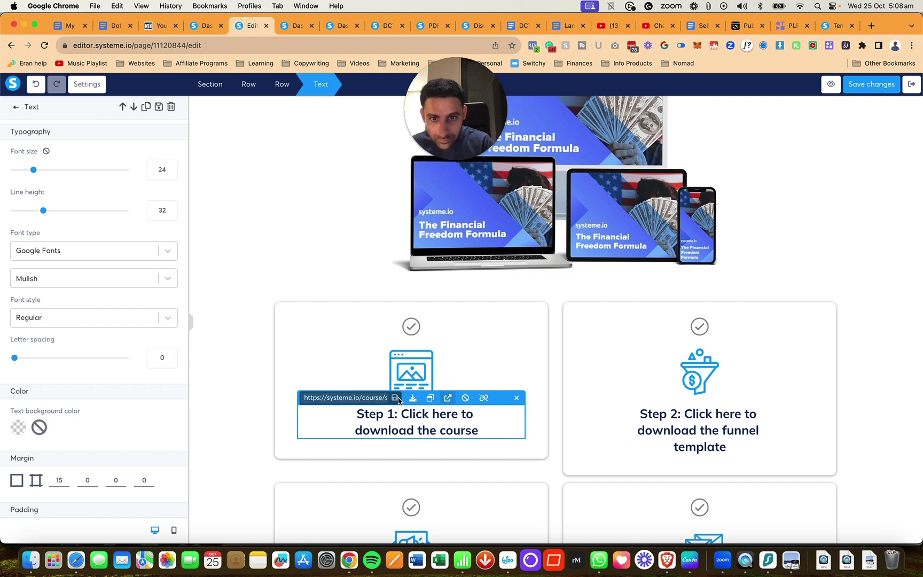
left_click(885, 85)
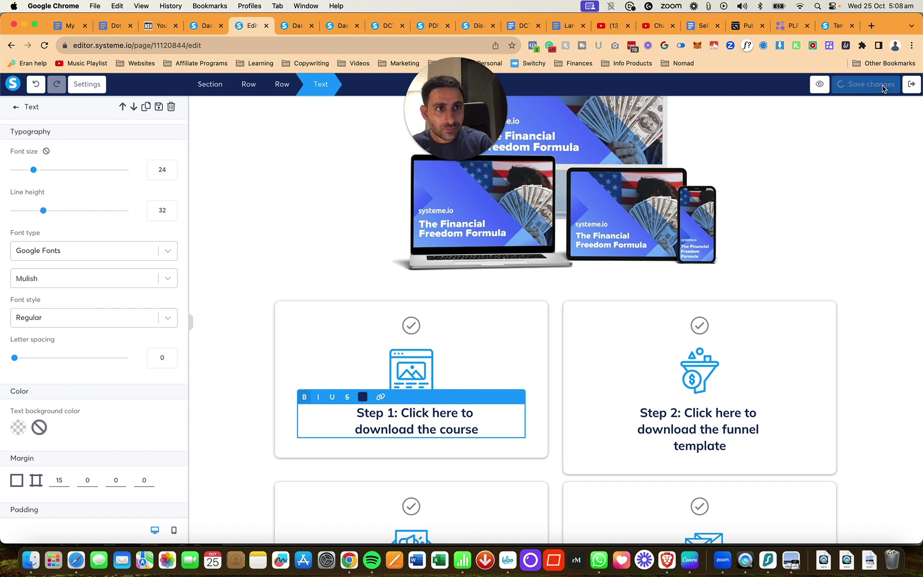
Reopen the "Financial Freedom Formula" lecture and copy the share link of the "Financial Freedom Formula (PLR)" funnel, returning to the lecture editor
left_click(911, 85)
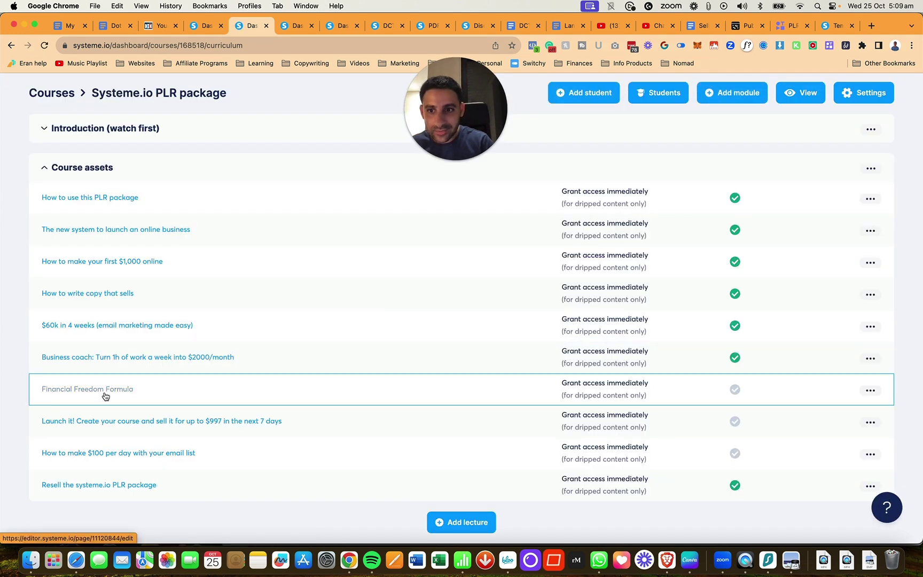
left_click(105, 396)
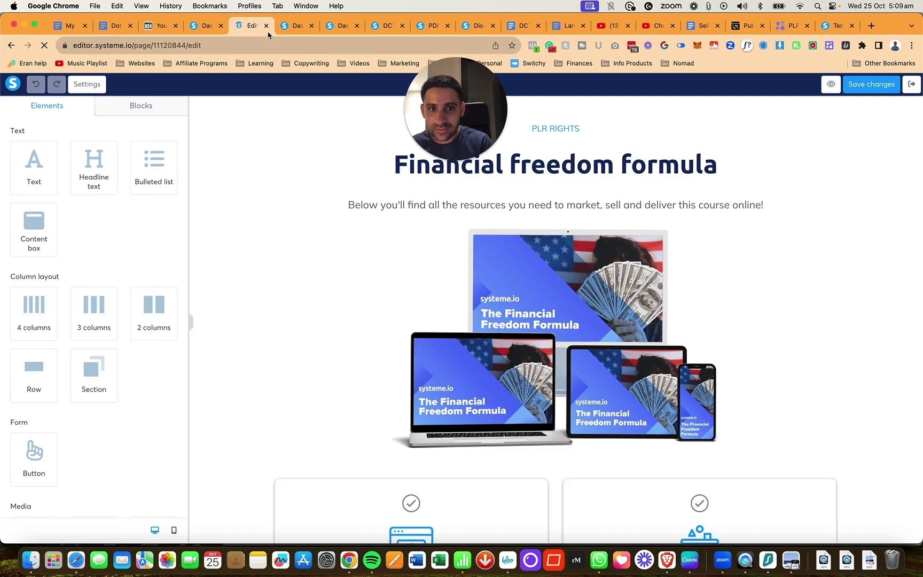
left_click(294, 26)
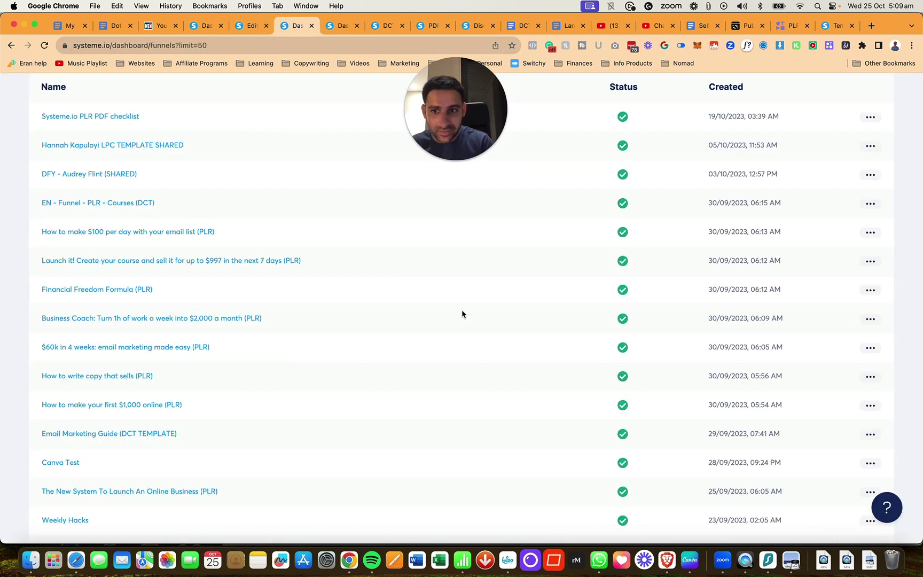
left_click(870, 290)
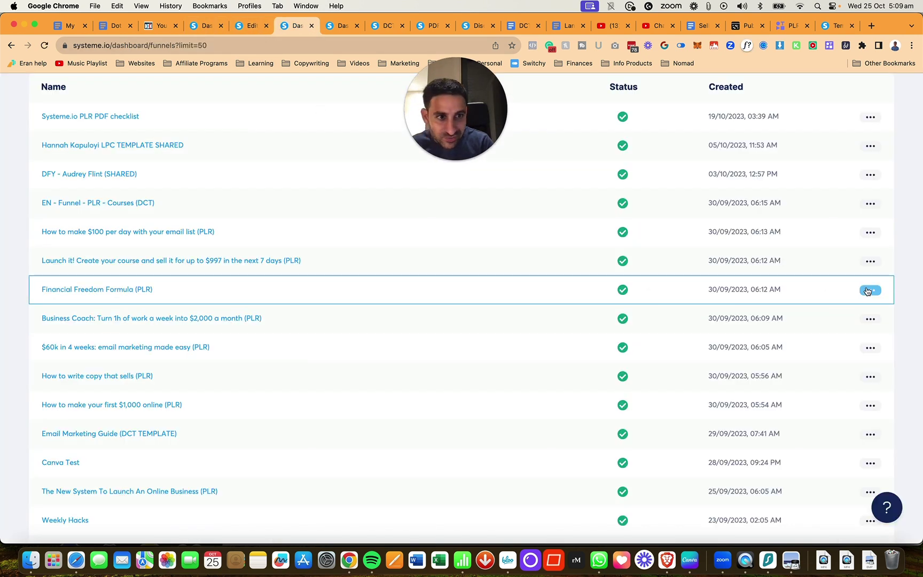
left_click(823, 333)
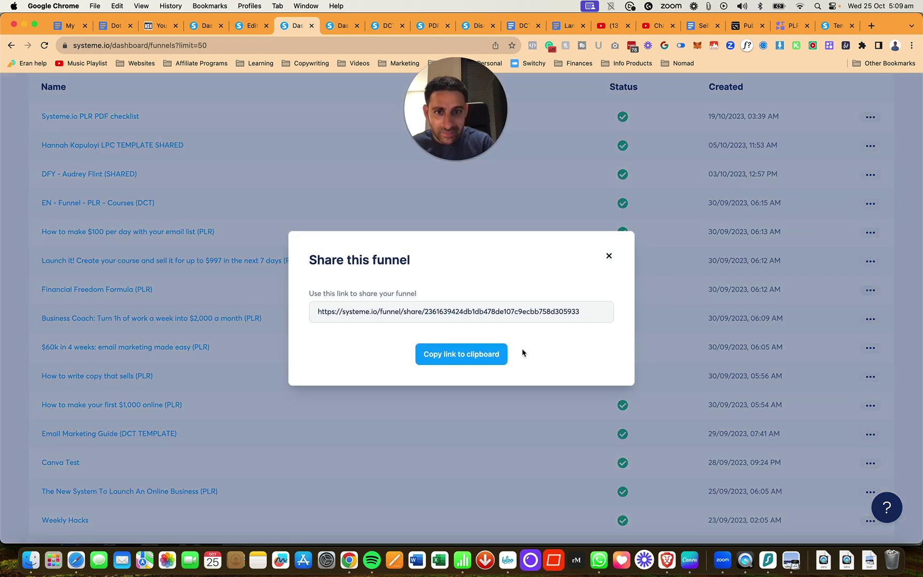
left_click(470, 354)
left_click(249, 25)
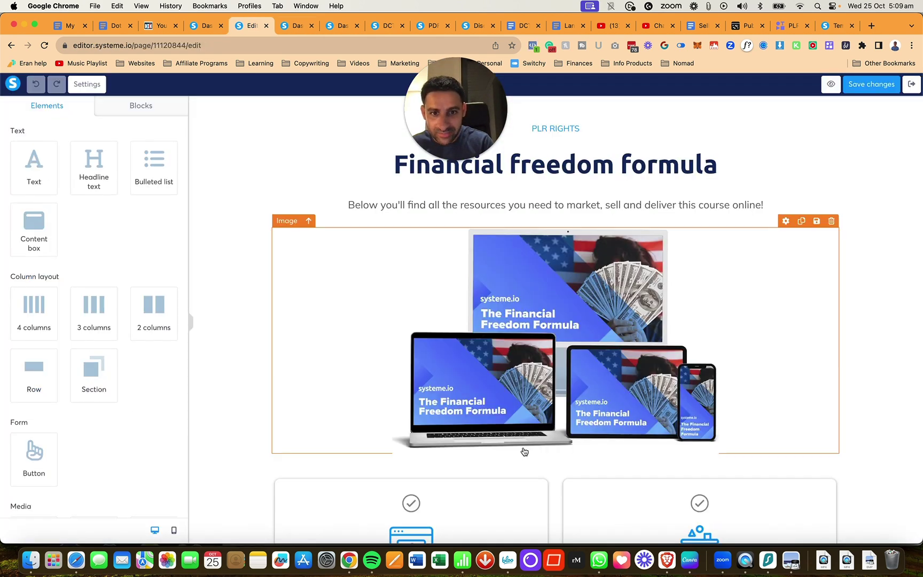
Replace the Step 2 funnel template download link in the "Financial Freedom Formula" lecture with the copied funnel share link and save the changes
scroll(737, 454, "down", 3)
left_click(709, 445)
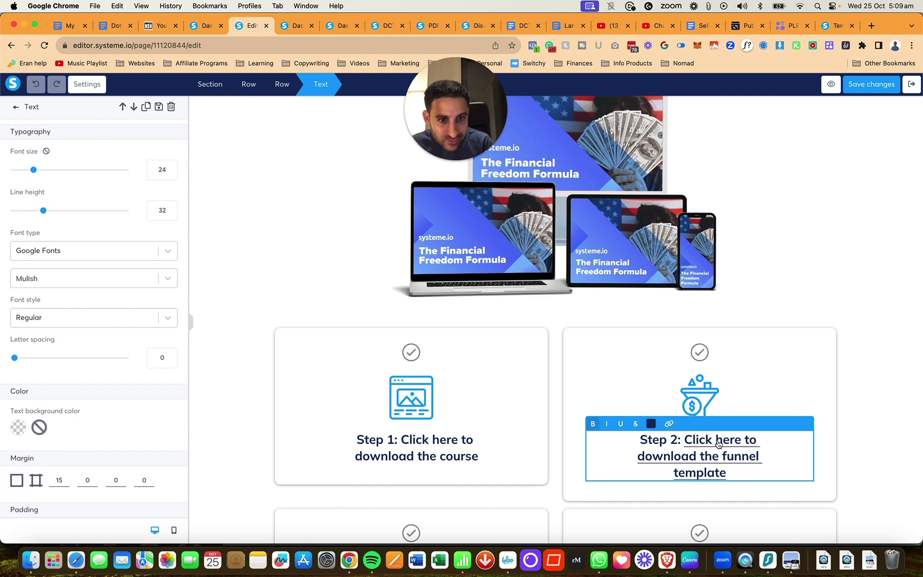
left_click(715, 441)
key("super+a")
key("super+v")
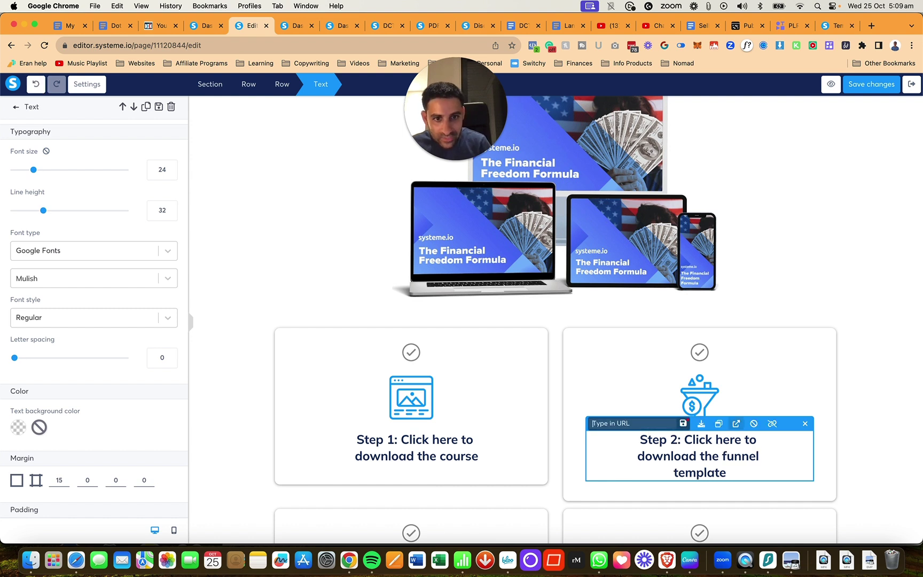
left_click(685, 424)
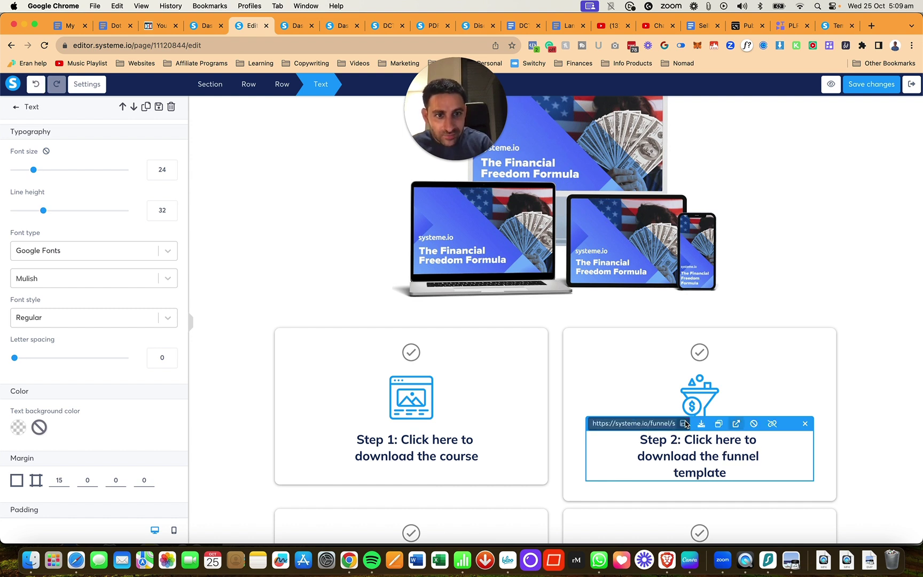
left_click(861, 85)
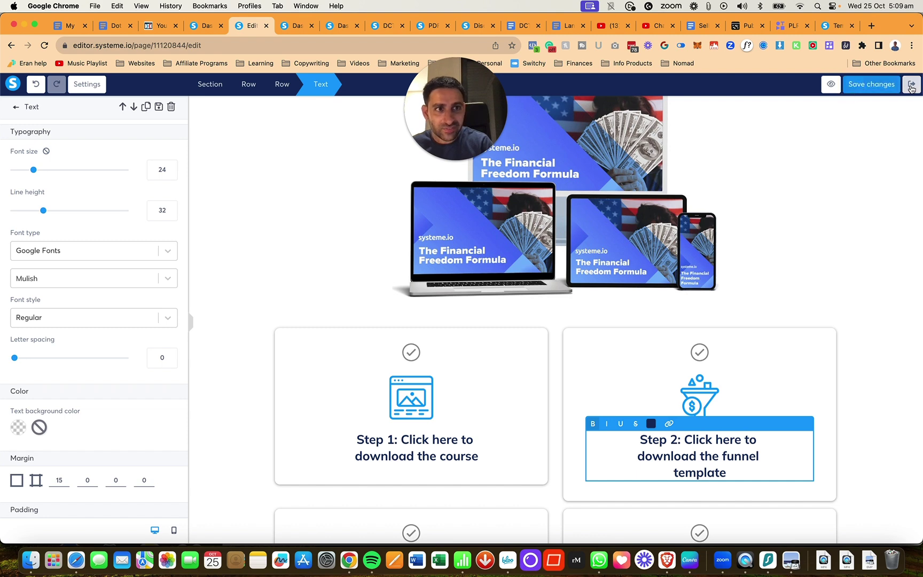
Exit the lecture editor and activate the "Financial Freedom Formula" lecture
left_click(911, 84)
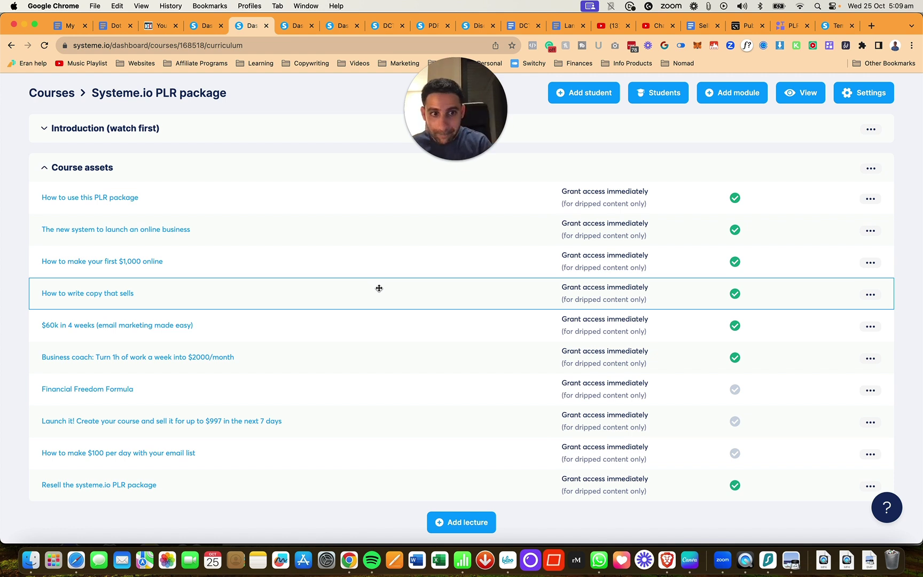
left_click(869, 391)
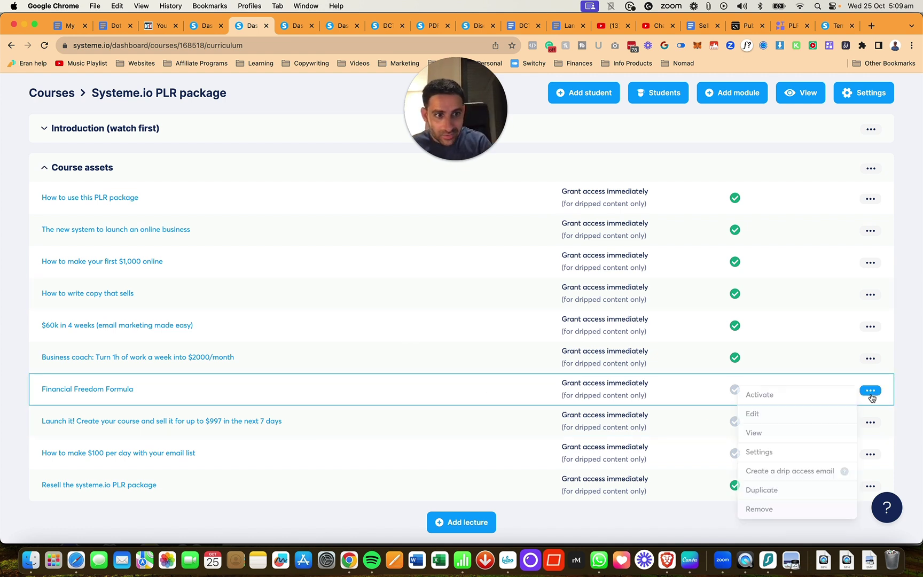
left_click(790, 399)
left_click(383, 342)
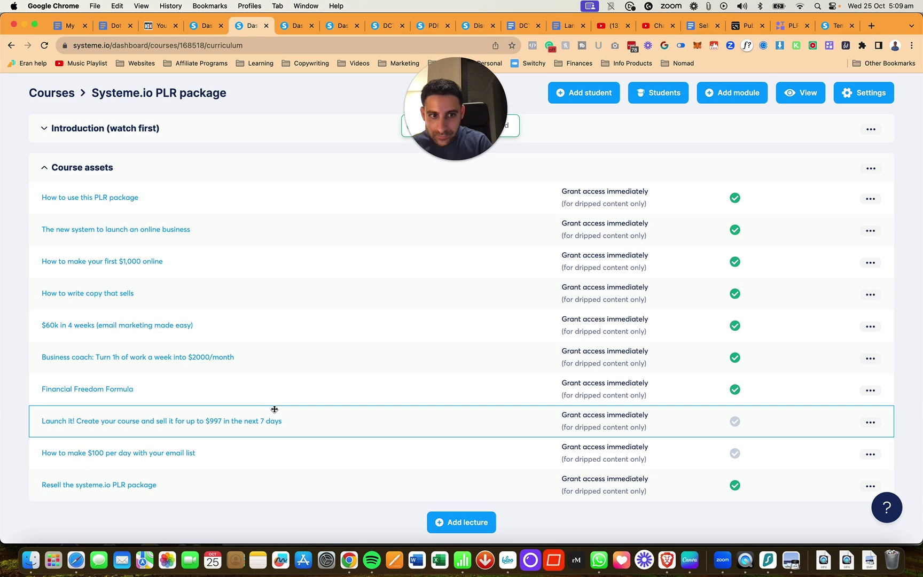
Open the "Launch it!" lecture for editing and copy the share link of the matching "Launch it!" course, returning to the lecture editor
left_click(217, 421)
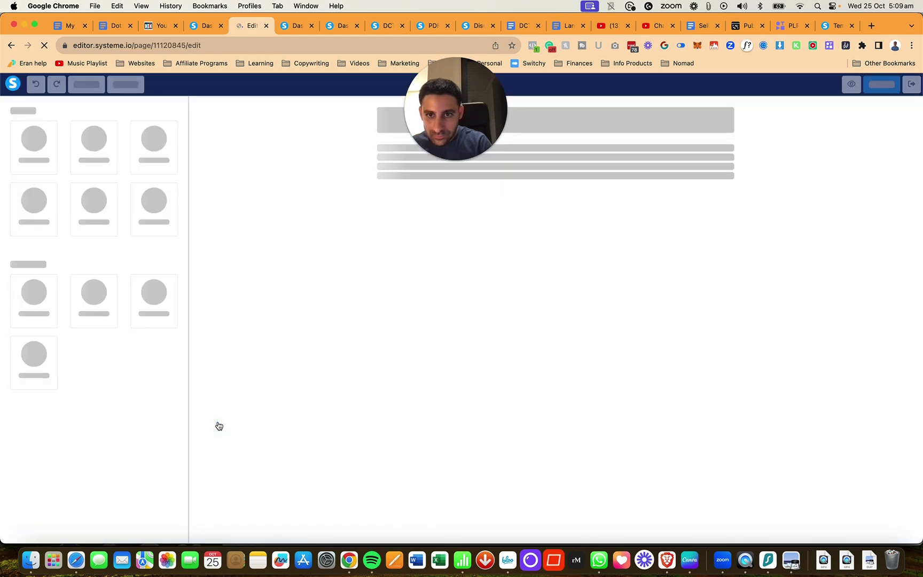
scroll(284, 417, "down", 5)
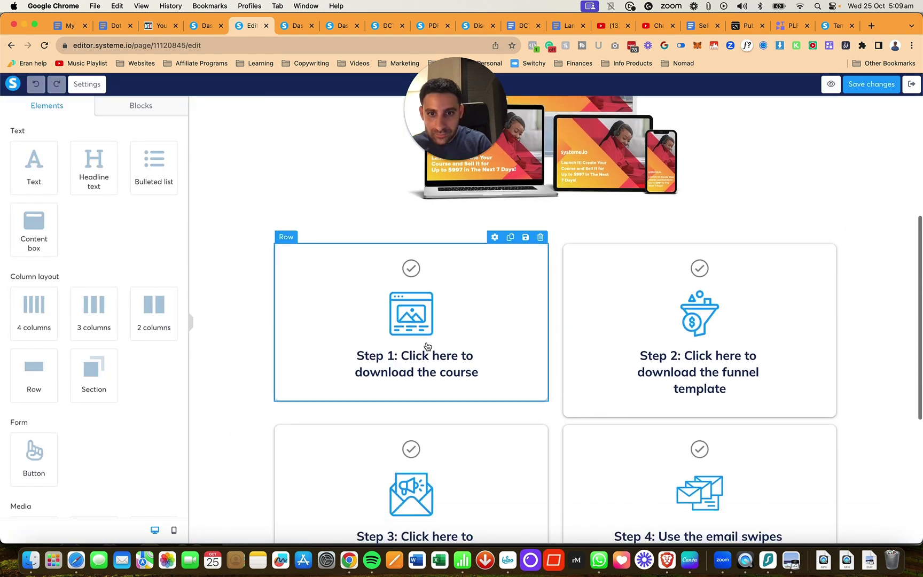
left_click(417, 365)
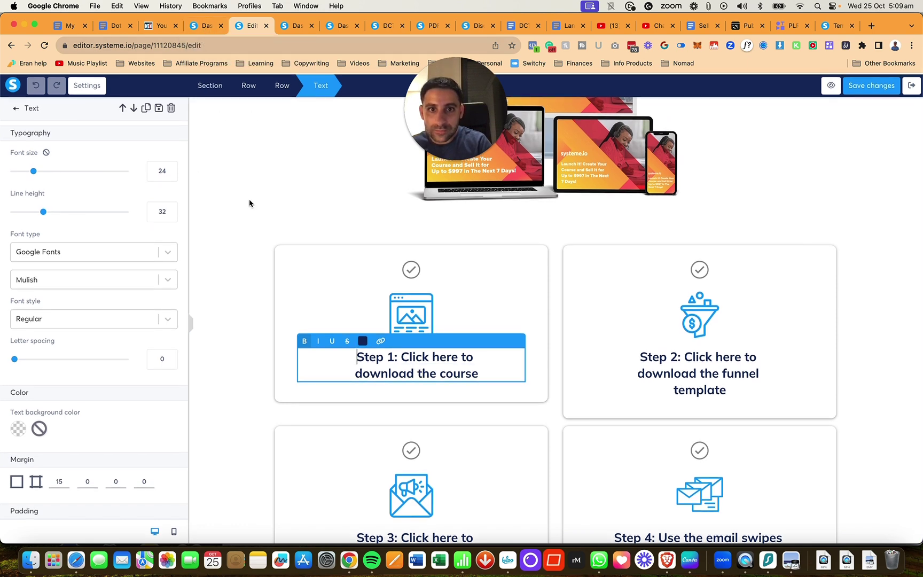
left_click(204, 25)
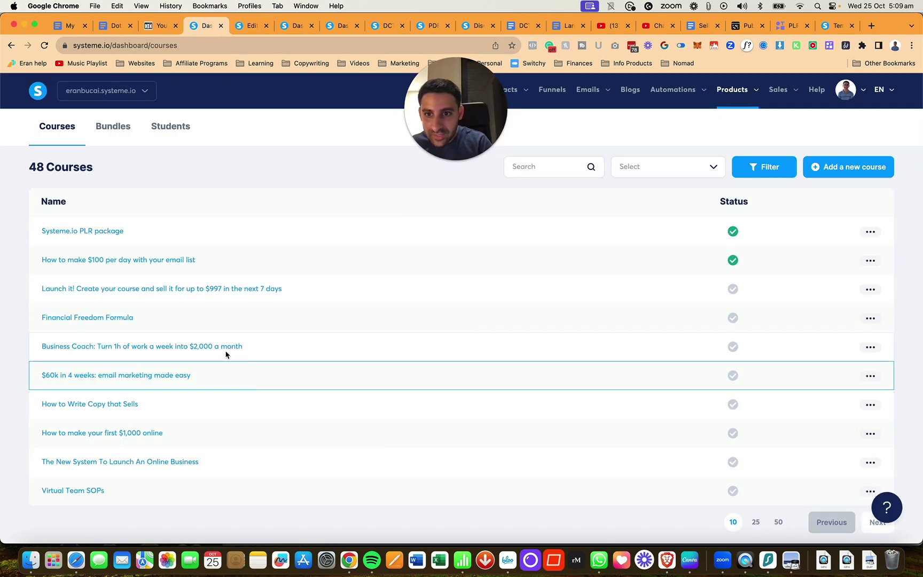
left_click(870, 289)
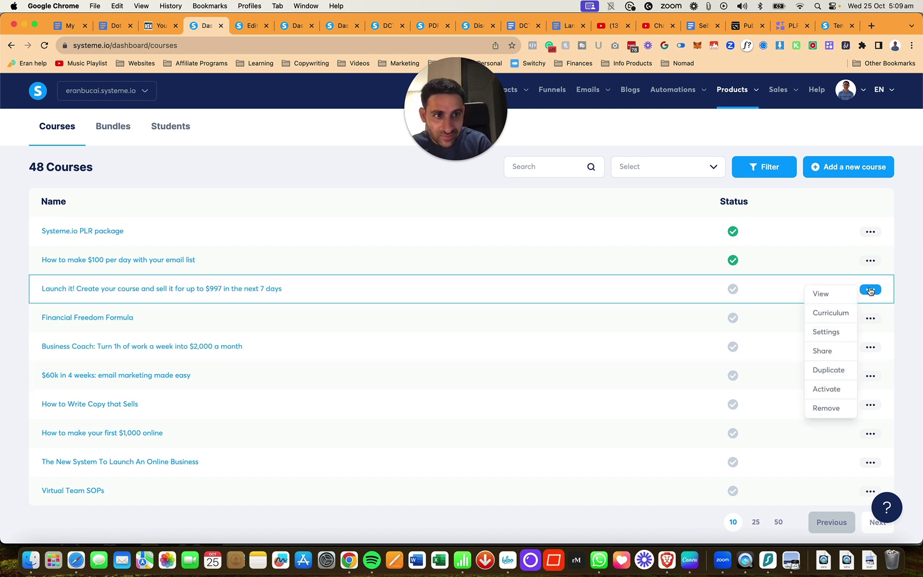
left_click(822, 351)
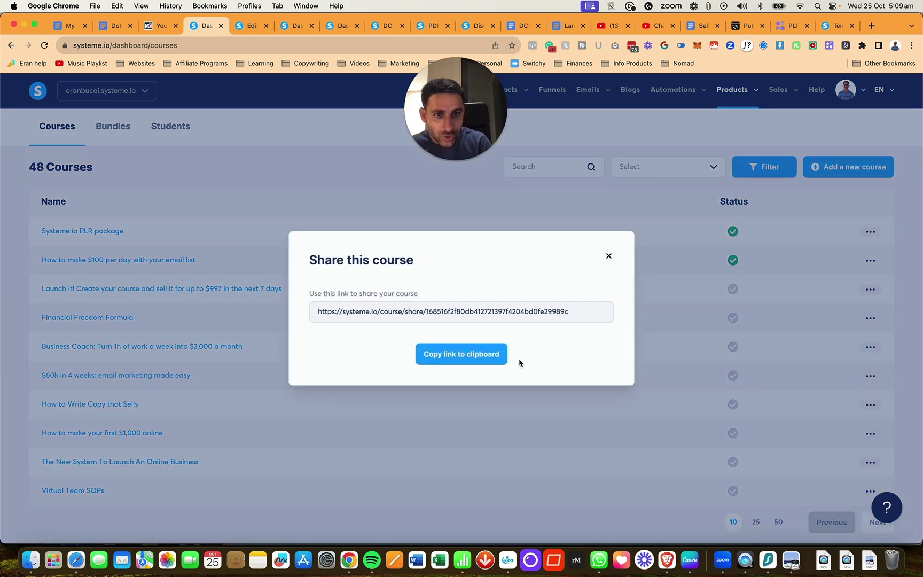
left_click(440, 354)
left_click(249, 25)
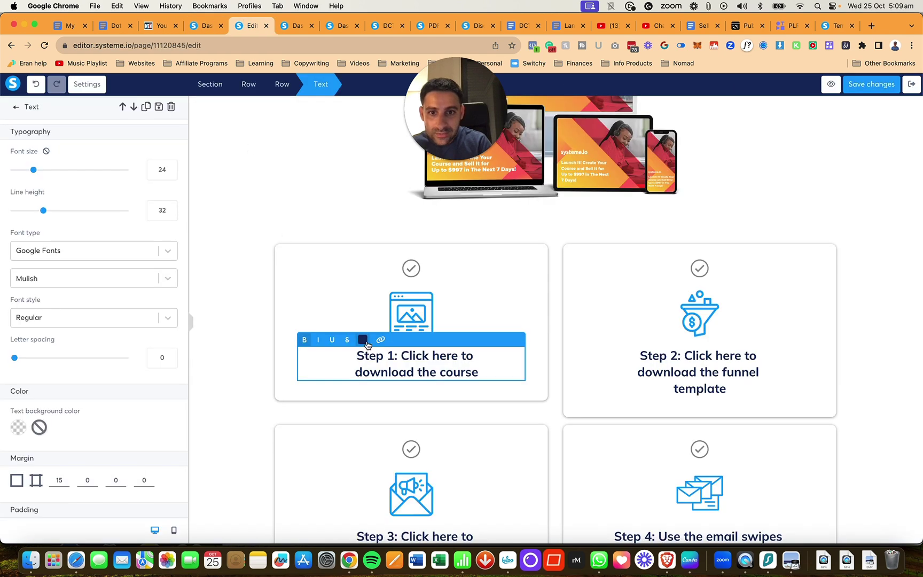
Replace the Step 1 course download link in the "Launch it!" lecture with the copied course share link and save the changes
triple_click(395, 362)
key("super+v")
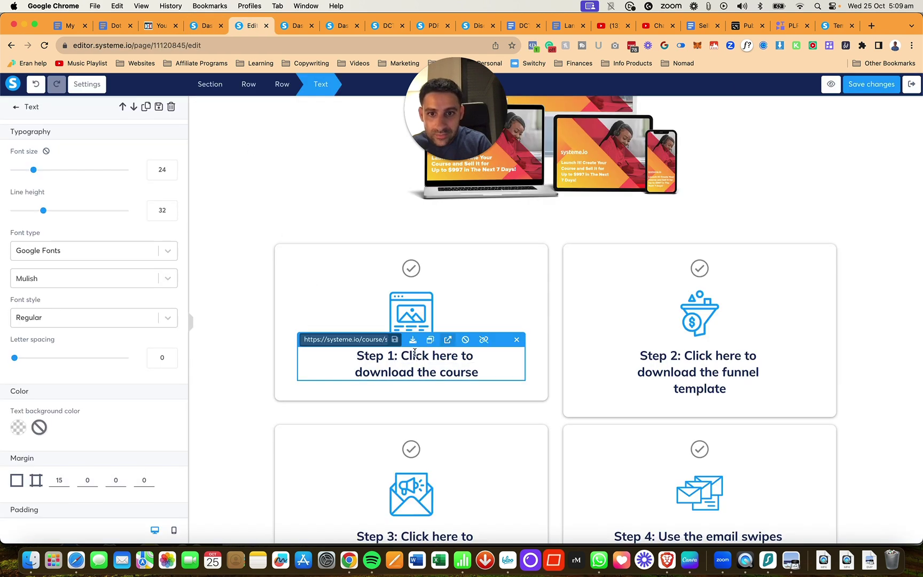
left_click(378, 341)
key("super+v")
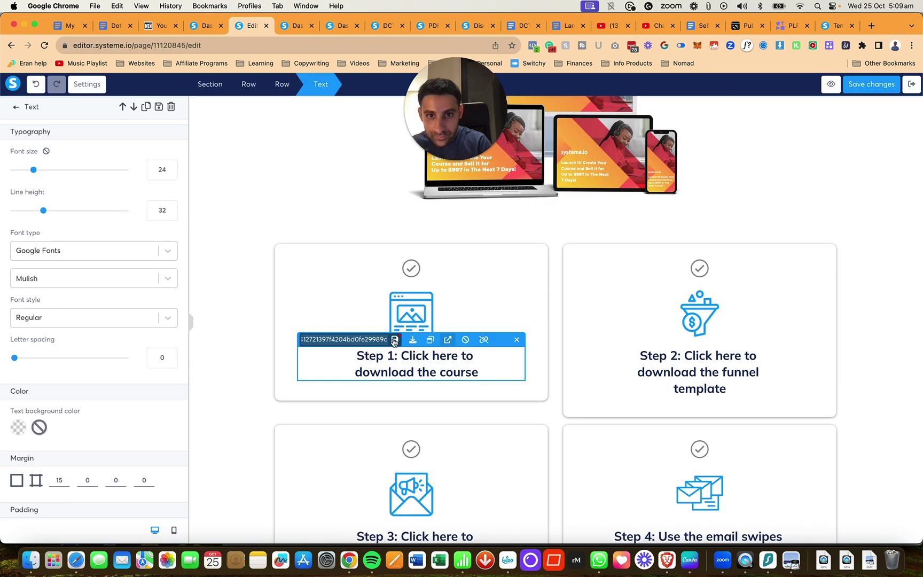
left_click(395, 341)
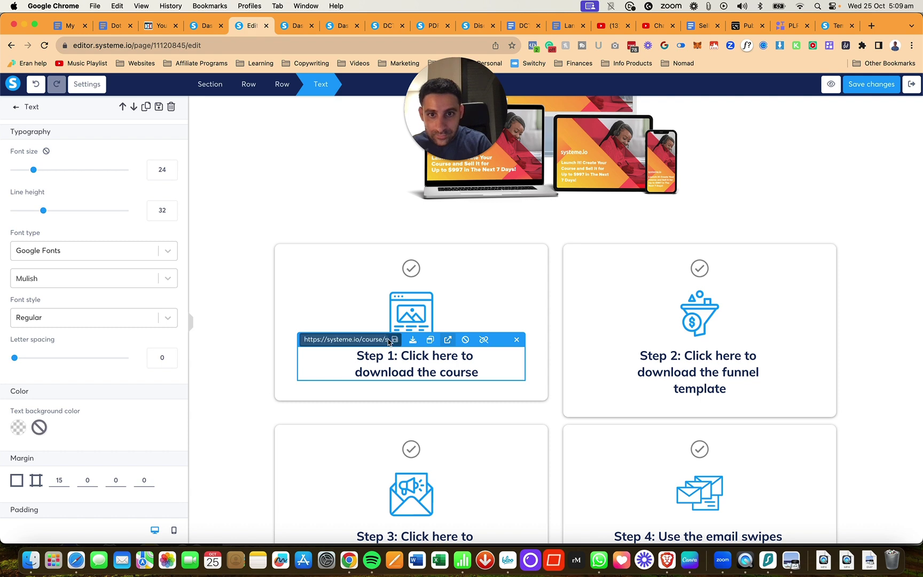
left_click(884, 89)
Go to the funnels list to get the share link of the "Launch it!" PLR funnel
left_click(295, 26)
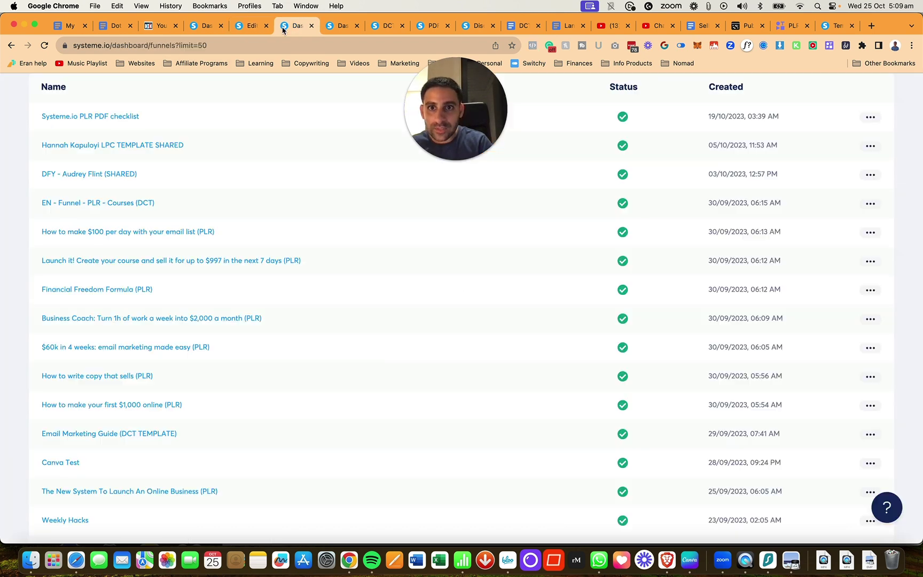
Copy the share link of the funnel "Launch it! Create your course and sell it for up to $997 in the next 7 days (PLR)"
left_click(871, 262)
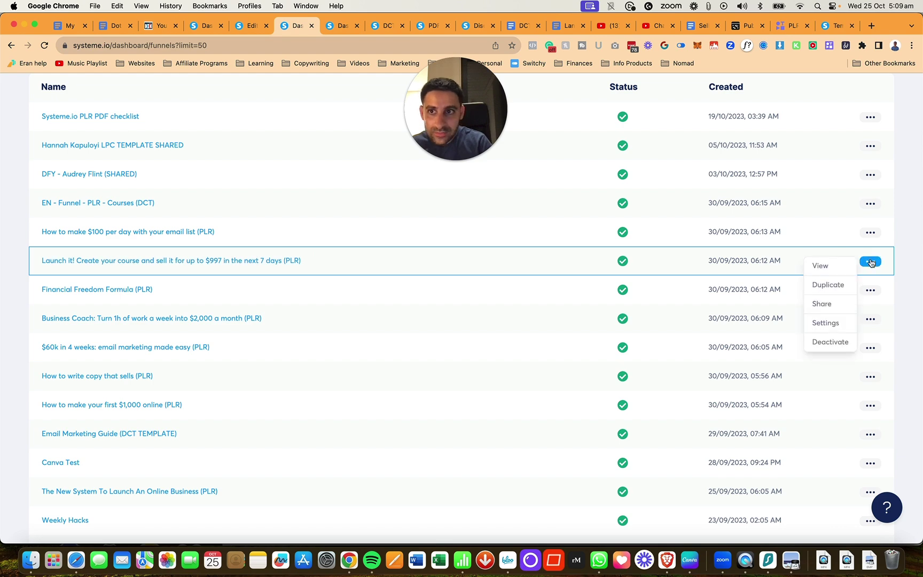
left_click(824, 305)
left_click(467, 361)
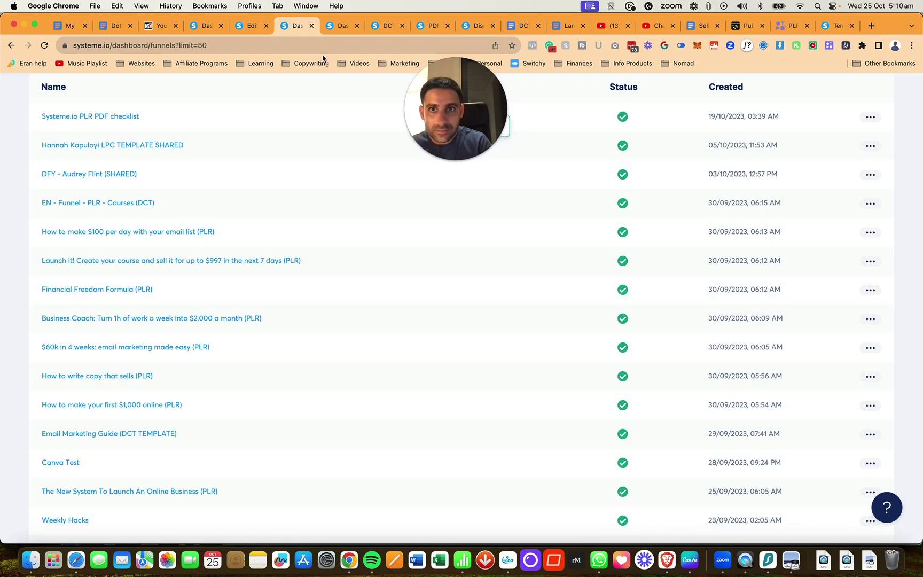
Replace the link on the lecture page's Step 2 funnel template text with the copied funnel share link, then save and exit the editor
left_click(336, 29)
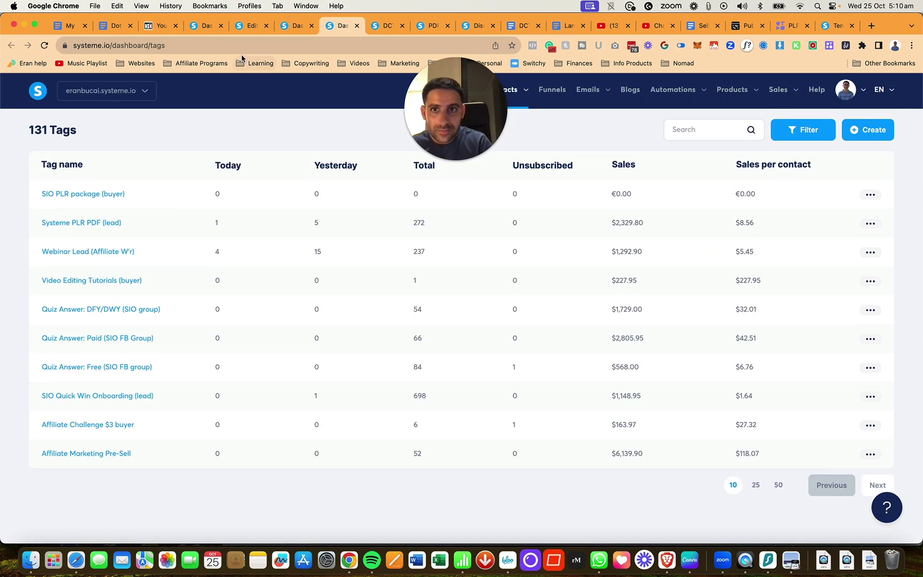
left_click(249, 25)
left_click(711, 378)
left_click(729, 374)
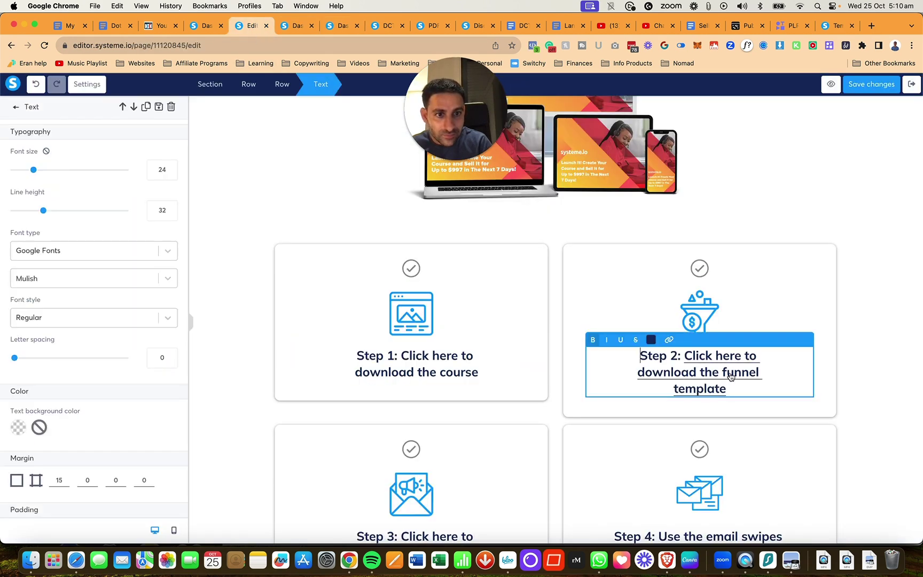
left_click(728, 373)
triple_click(649, 341)
key("BackSpace")
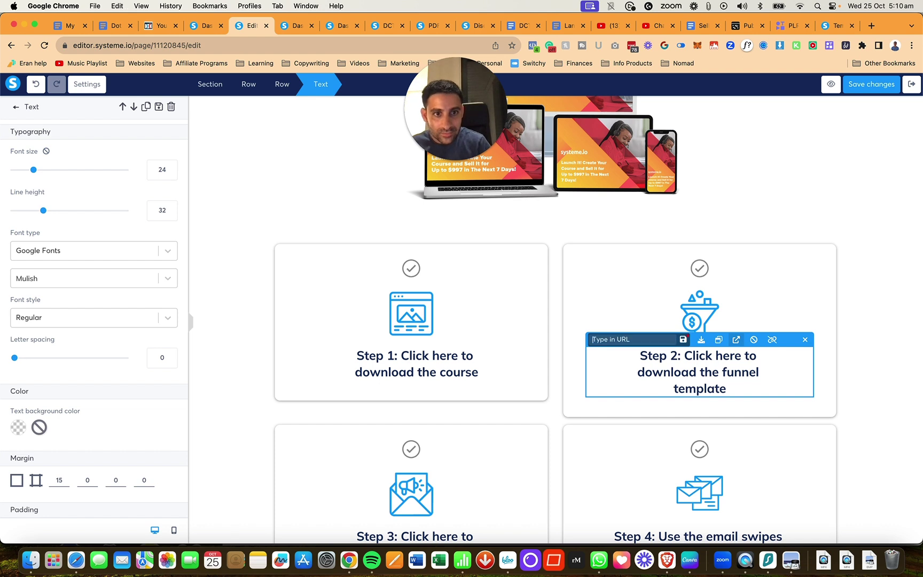
key("super+v")
left_click(683, 342)
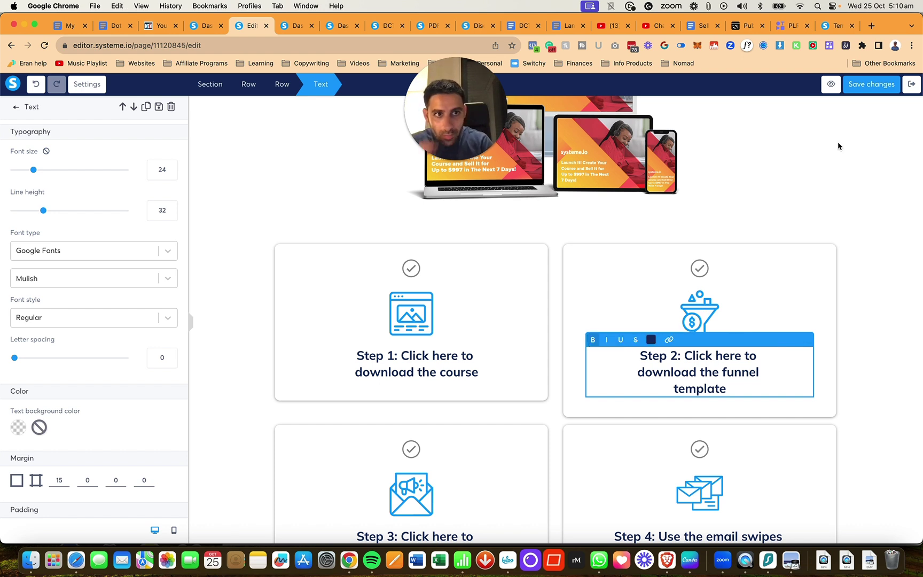
left_click(868, 91)
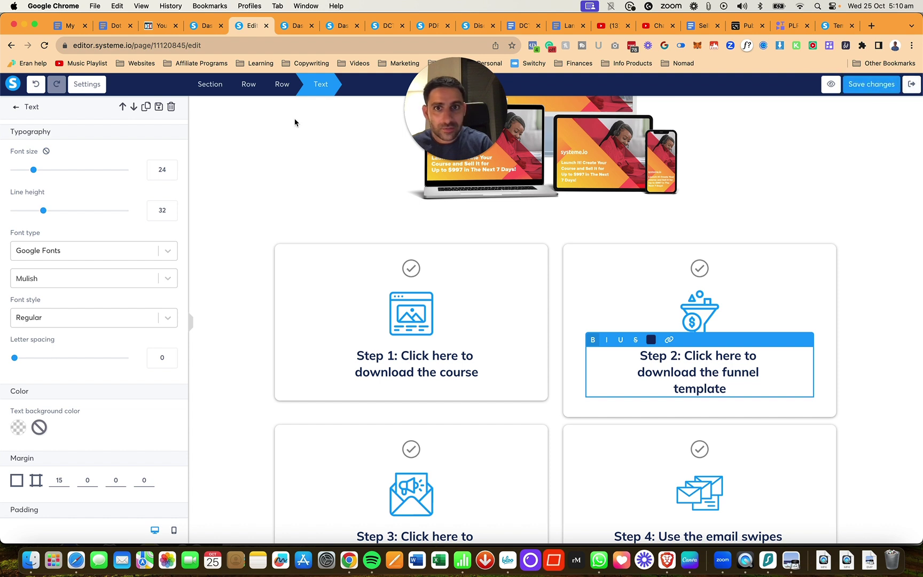
left_click(910, 85)
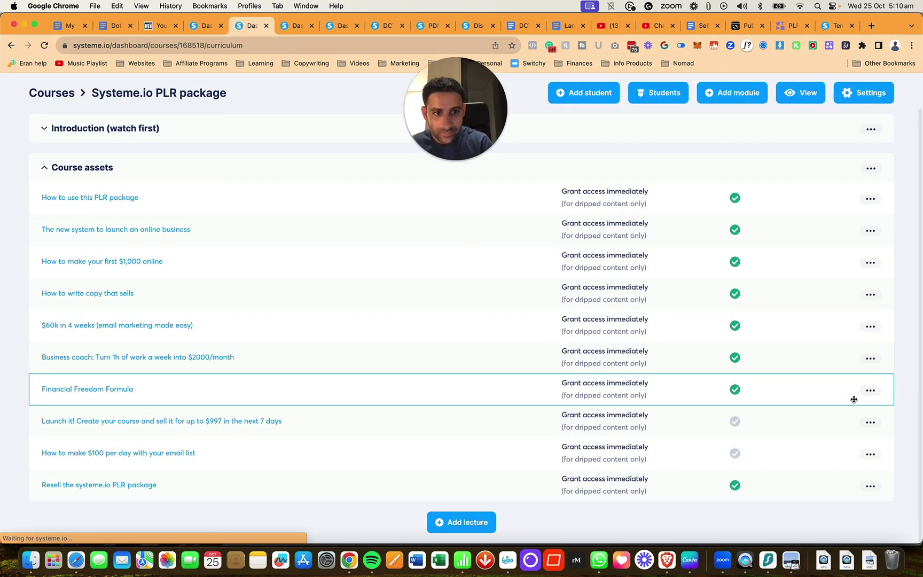
Activate the lecture "Launch it! Create your course and sell it for up to $997 in the next 7 days"
left_click(871, 423)
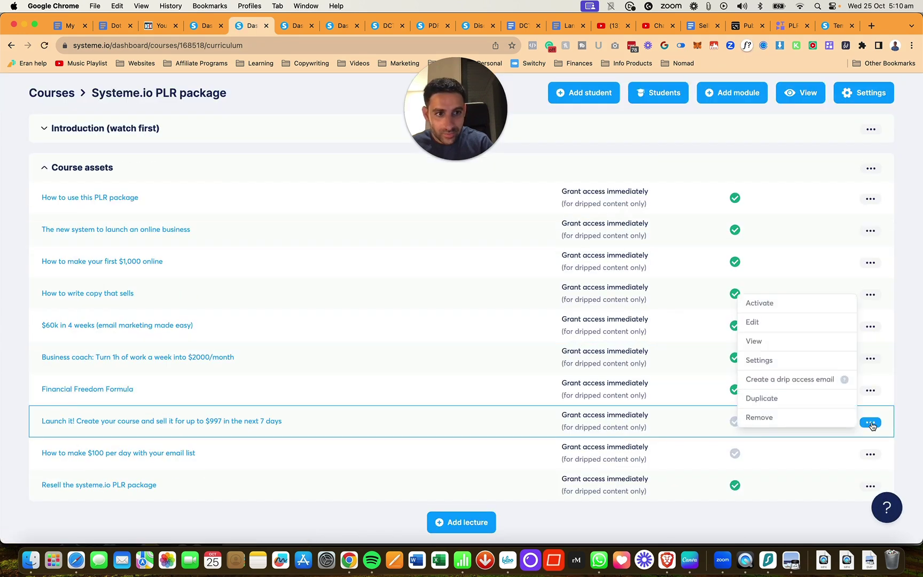
left_click(777, 301)
left_click(434, 337)
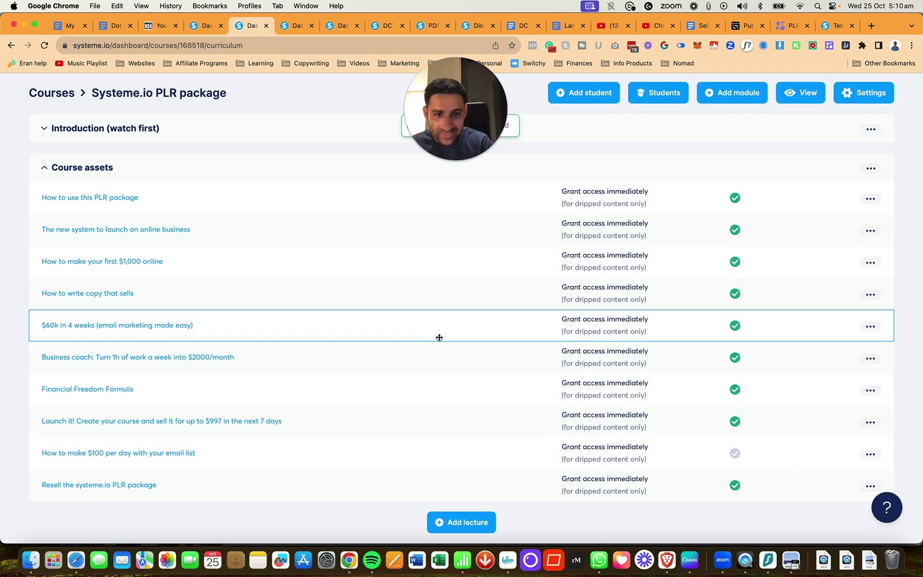
Open the lecture "How to make $100 per day with your email list" for editing at its download steps
left_click(179, 458)
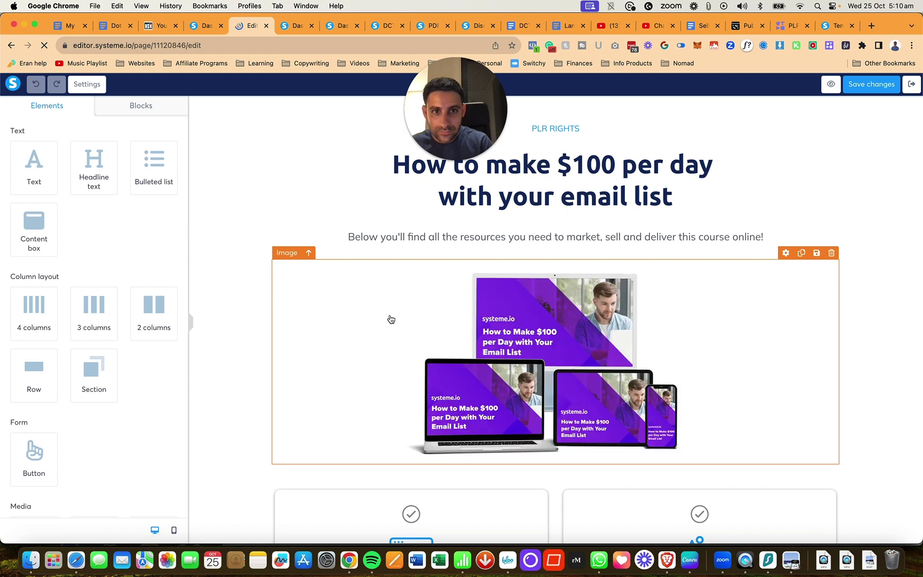
scroll(391, 319, "down", 5)
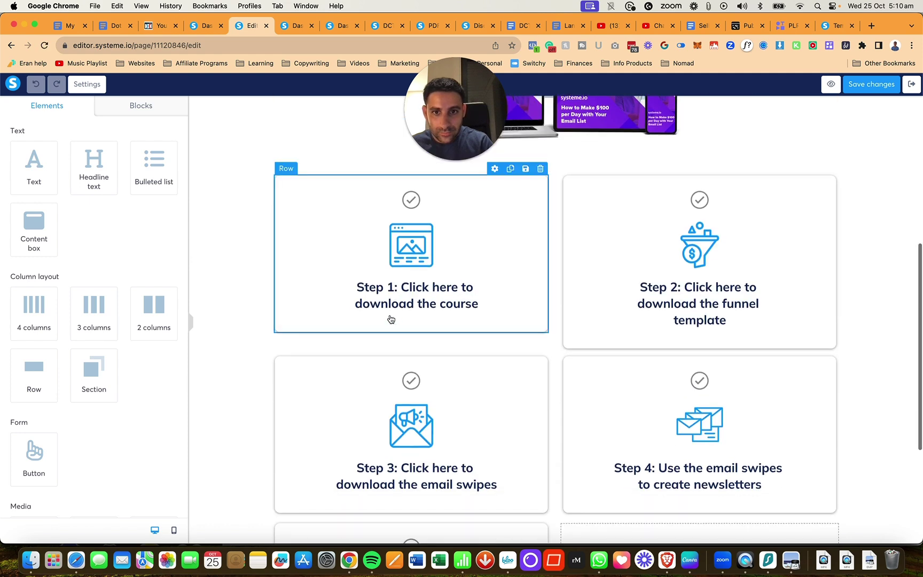
Deactivate the course "How to make $100 per day with your email list" in the courses list
left_click(197, 27)
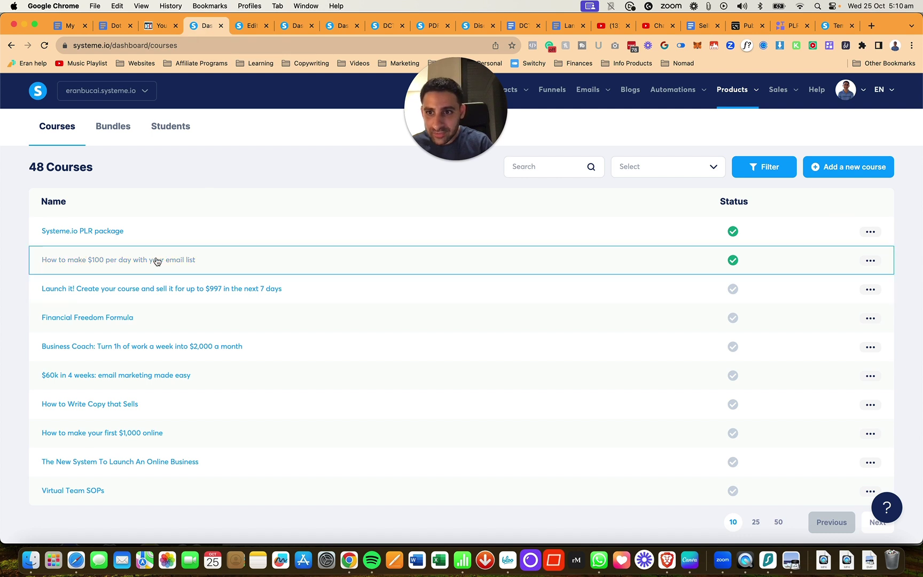
left_click(870, 261)
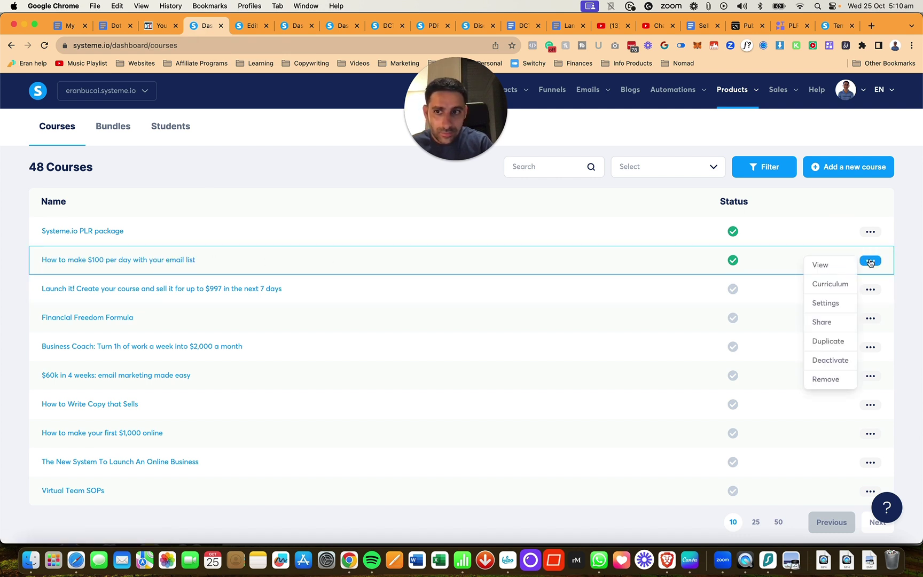
left_click(870, 262)
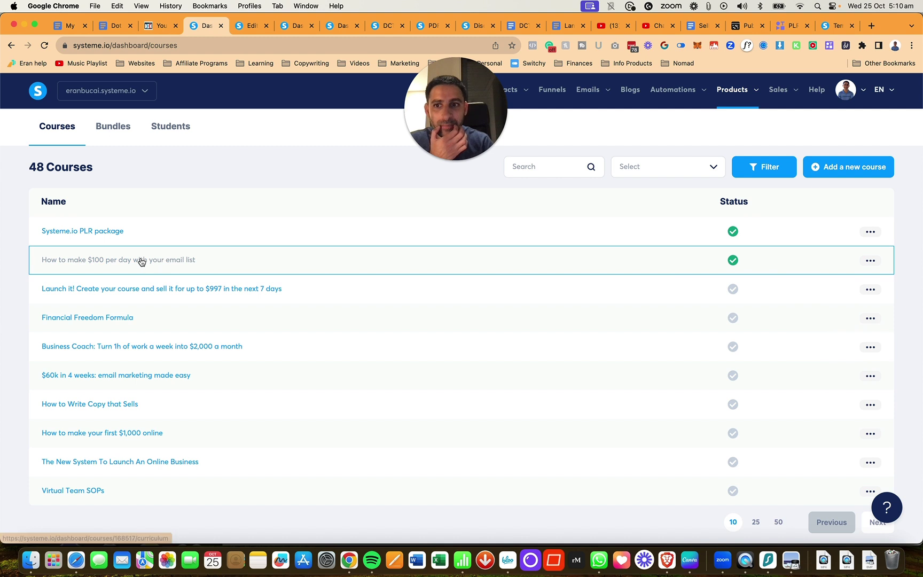
left_click(869, 262)
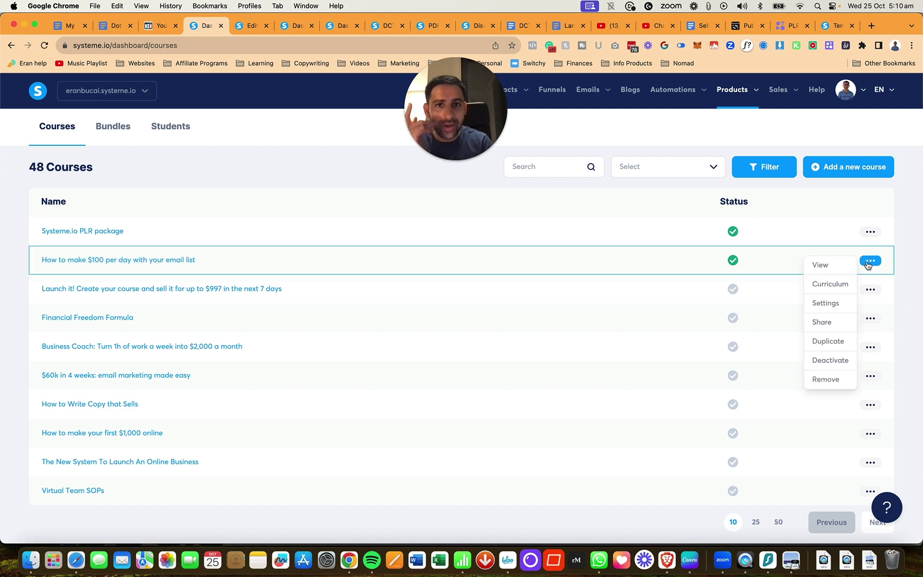
left_click(830, 360)
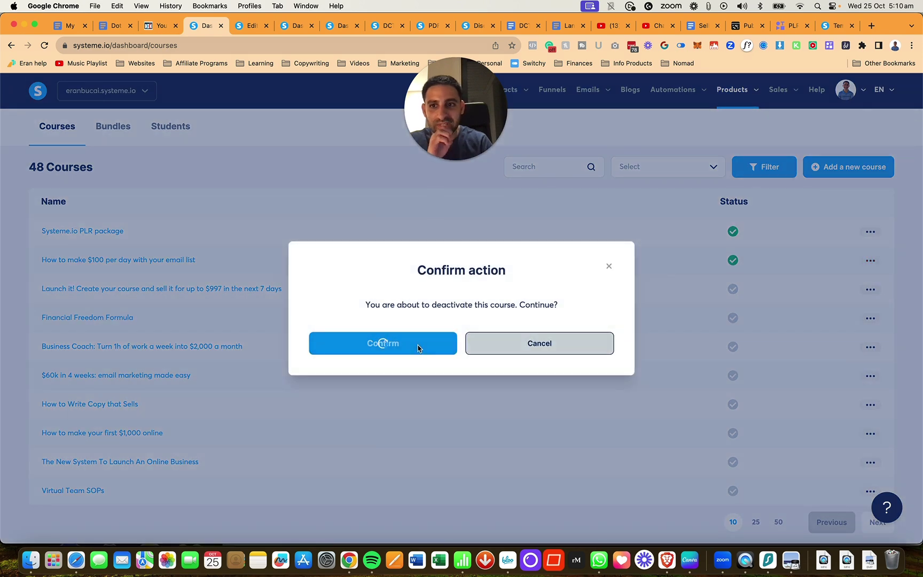
left_click(420, 346)
Copy the share link of the course "How to make $100 per day with your email list"
left_click(870, 260)
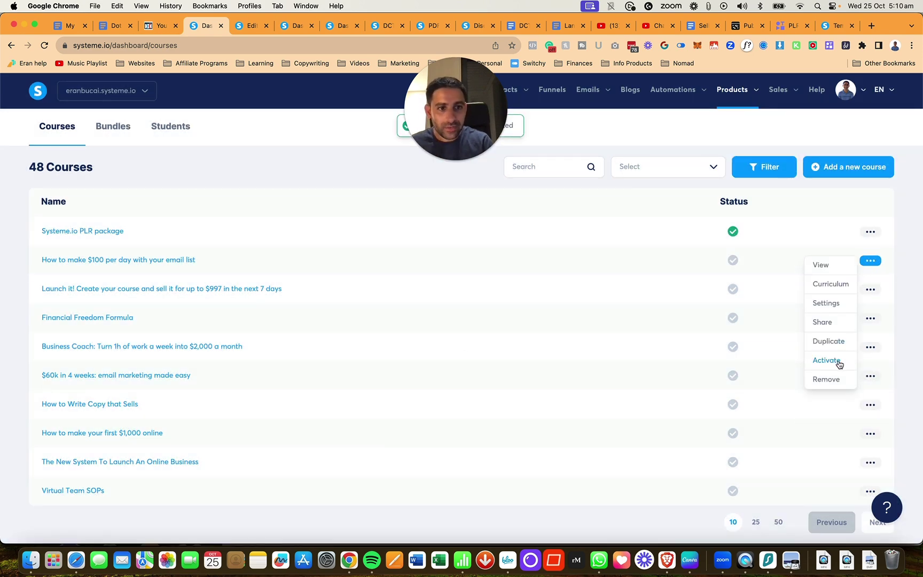
left_click(830, 326)
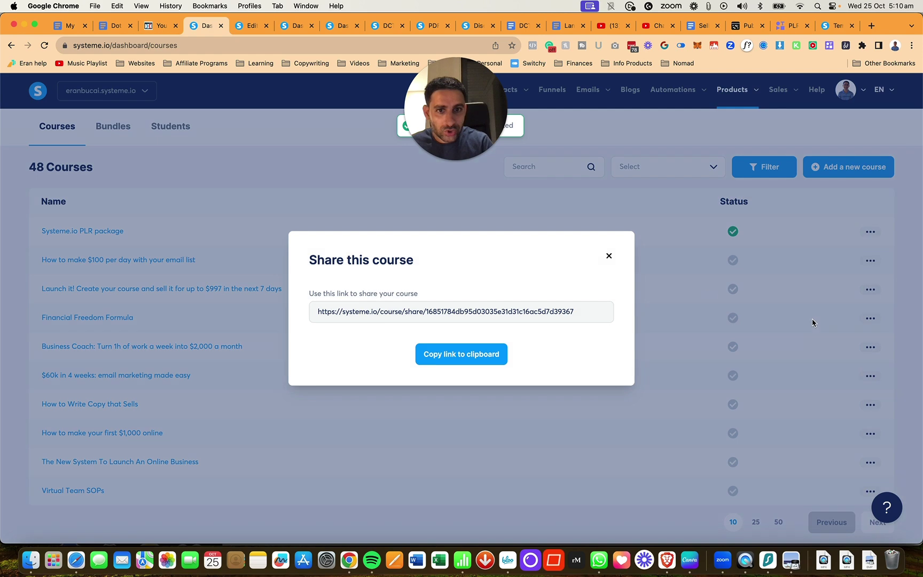
left_click(670, 198)
left_click(870, 260)
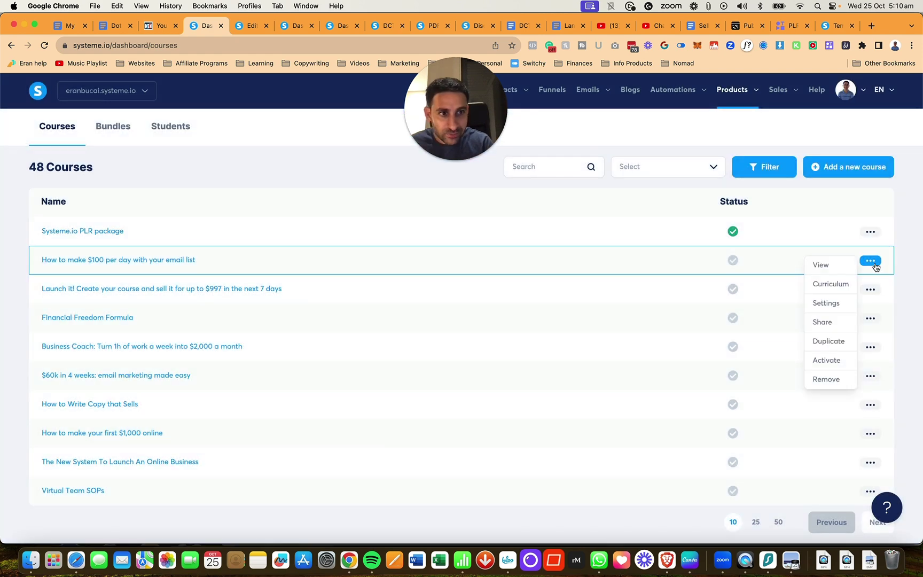
left_click(826, 325)
left_click(470, 357)
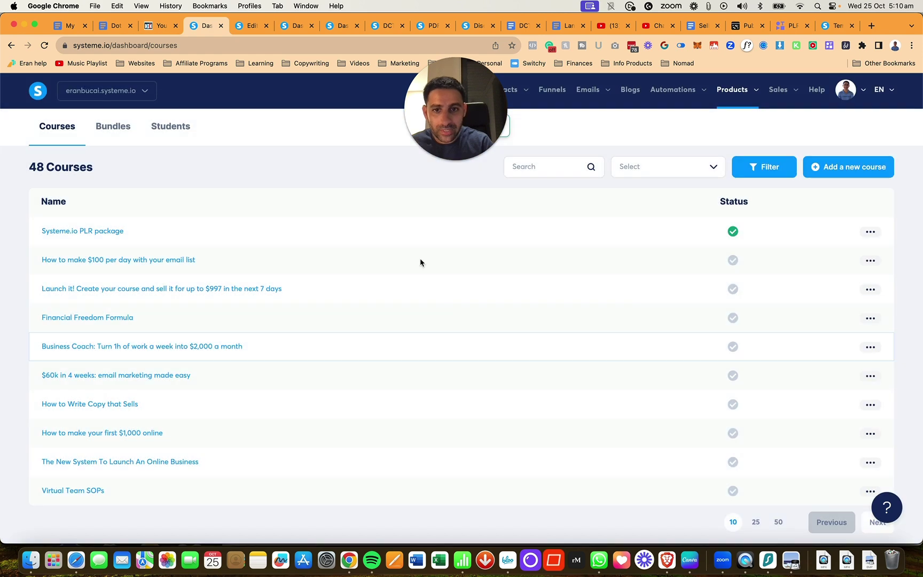
Replace the link on the lecture's Step 1 course download text with the copied course share link and save the page
left_click(237, 25)
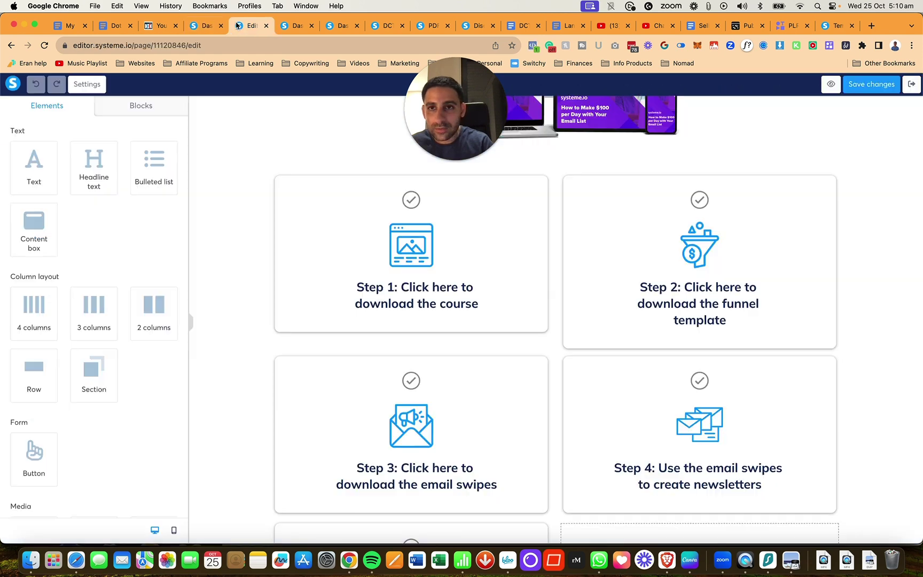
left_click(437, 307)
left_click(433, 286)
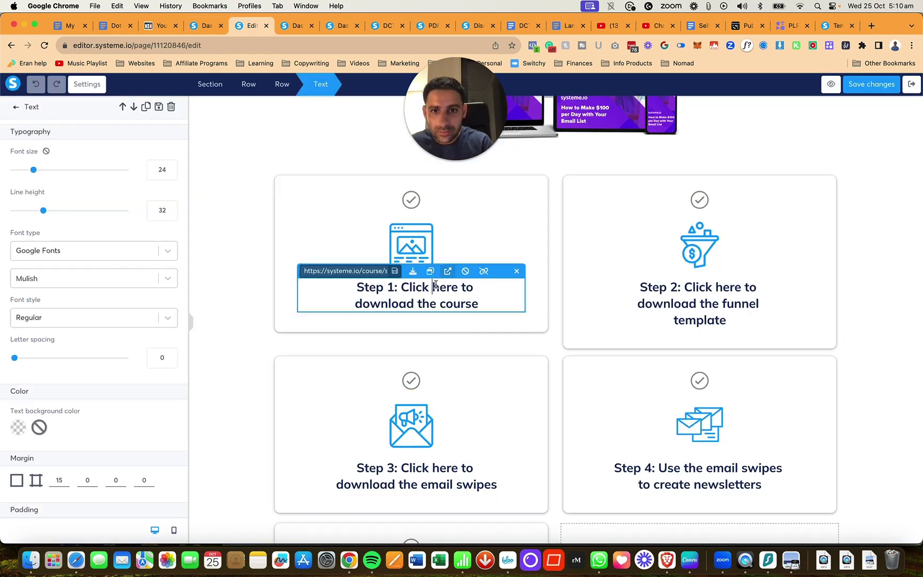
left_click(374, 272)
key("super+a")
key("super+v")
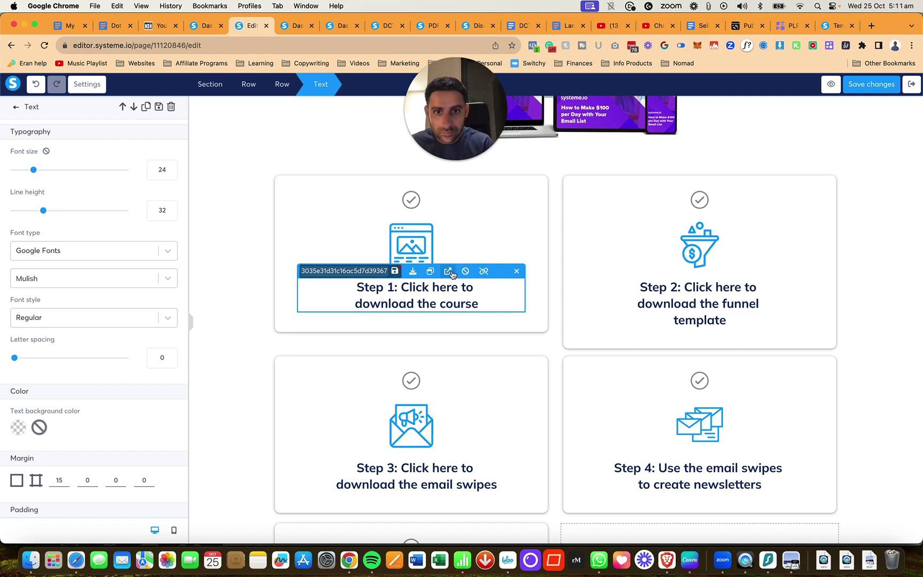
left_click(394, 271)
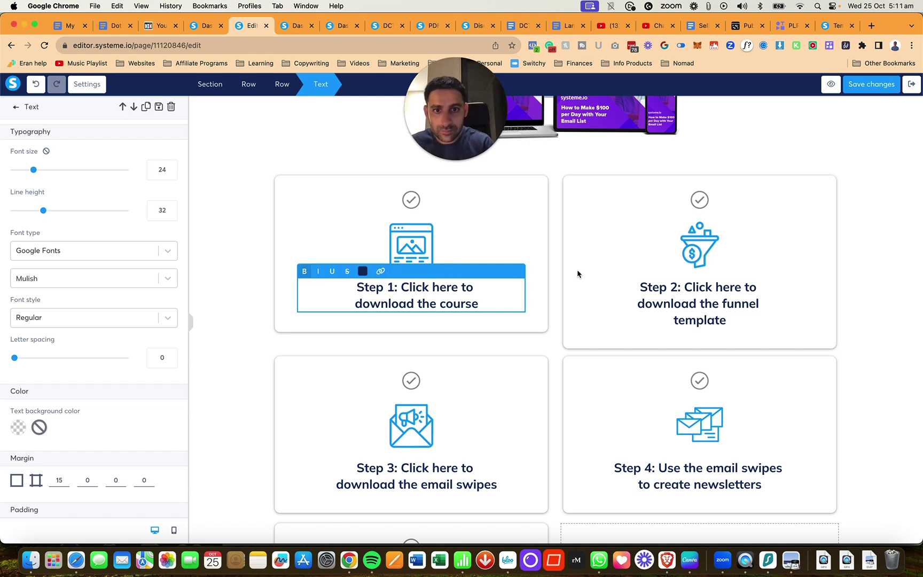
left_click(852, 86)
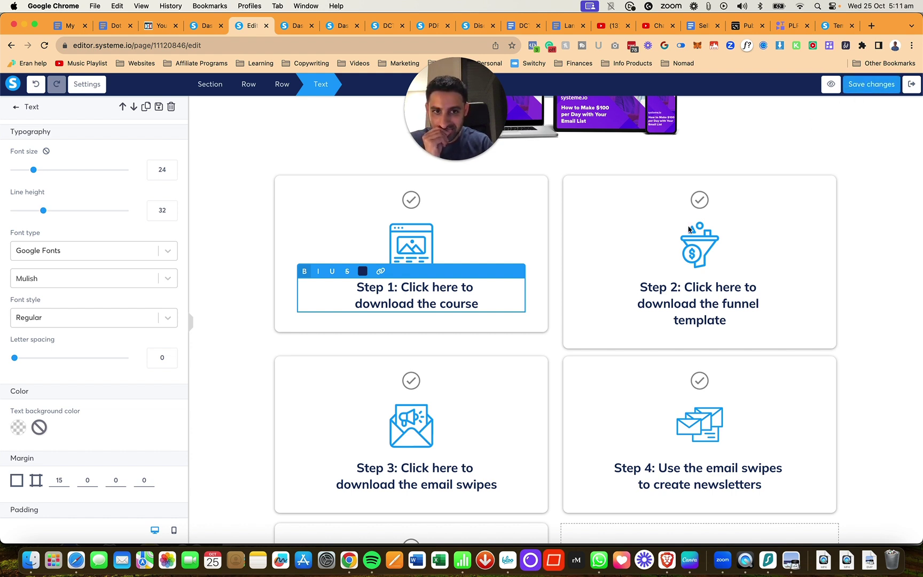
Copy the share link of the funnel "How to make $100 per day with your email list (PLR)"
left_click(710, 317)
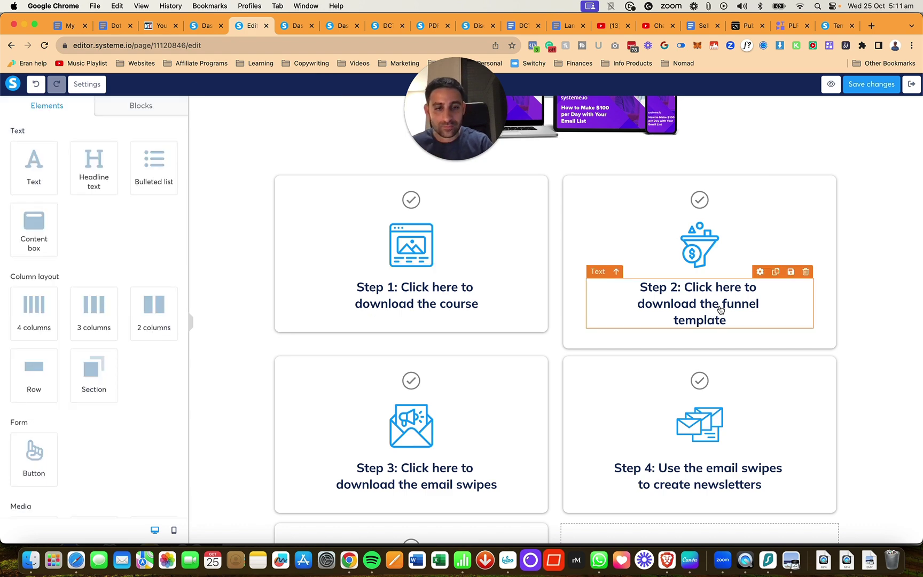
left_click(283, 27)
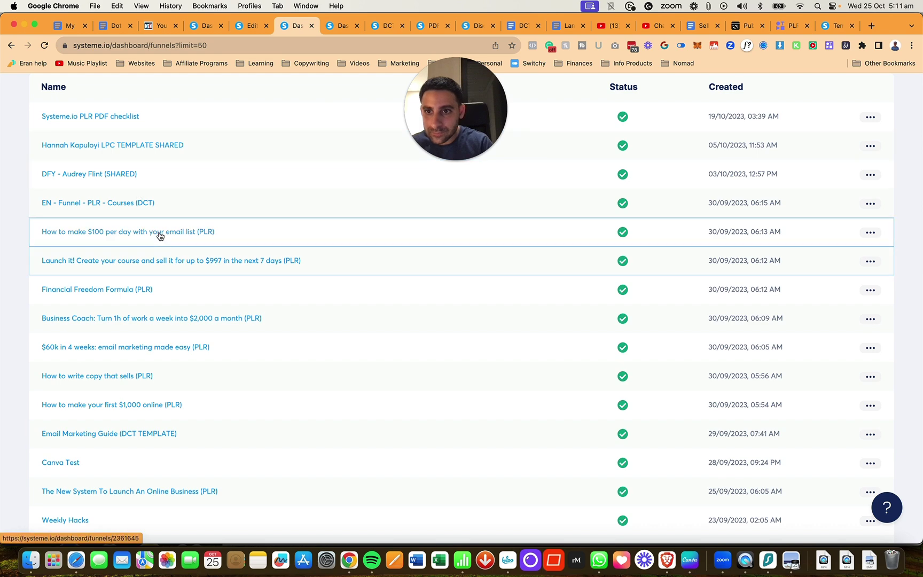
left_click(868, 232)
left_click(822, 275)
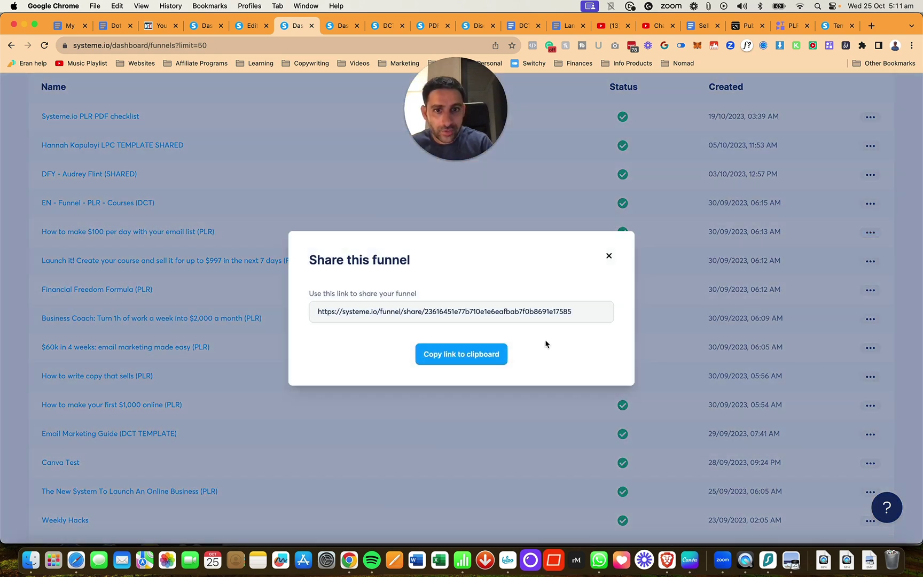
left_click(487, 354)
Set the Step 2 funnel template text's link to the copied share link of the $100 per day funnel, then save and exit
left_click(244, 27)
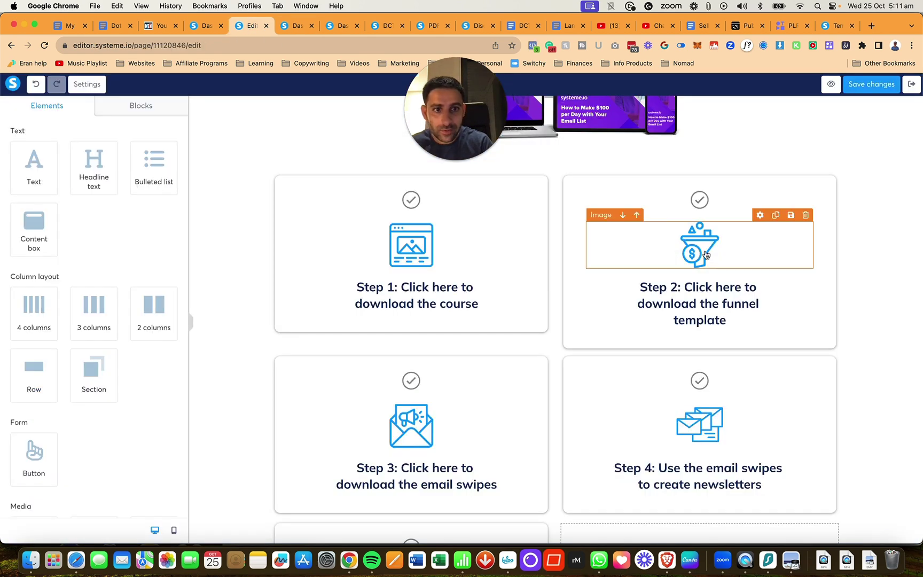
left_click(733, 303)
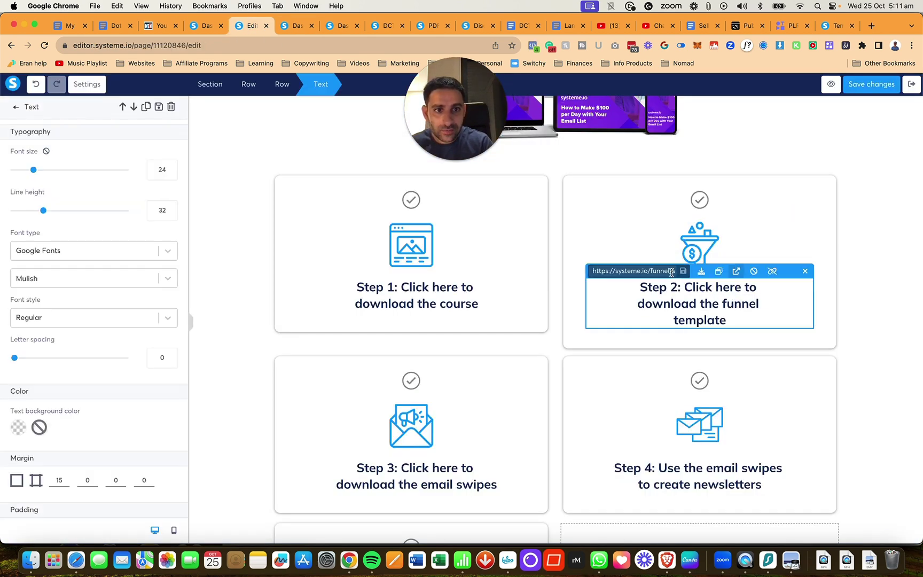
triple_click(672, 272)
key("BackSpace")
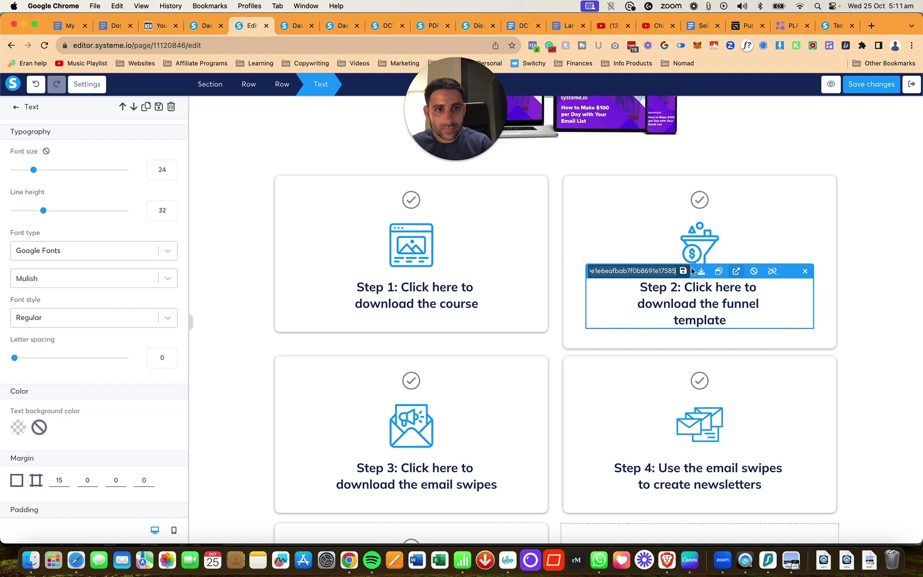
left_click(684, 273)
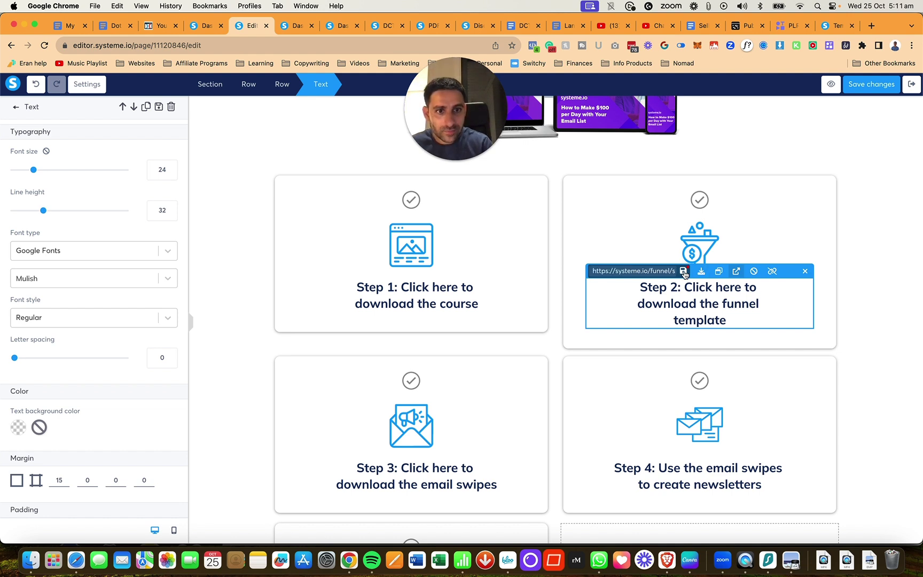
left_click(866, 86)
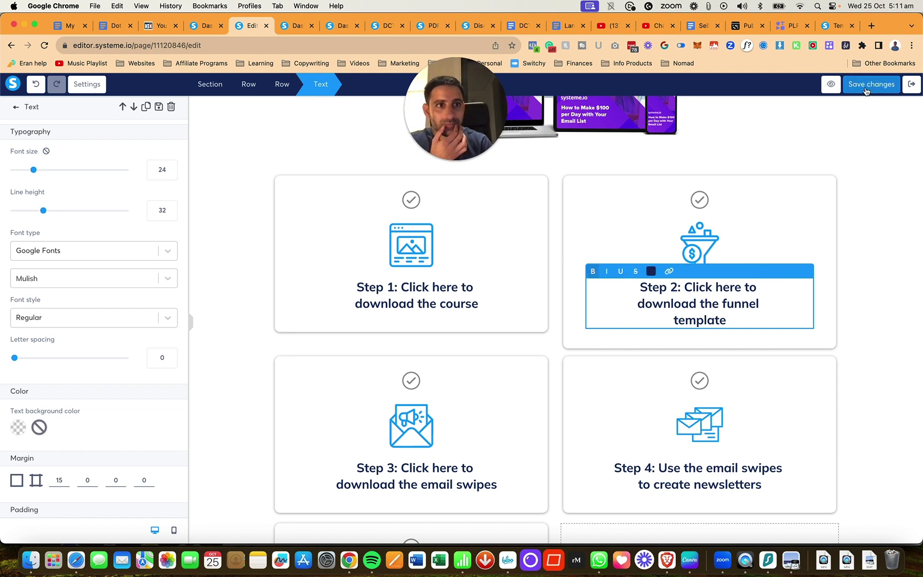
left_click(915, 87)
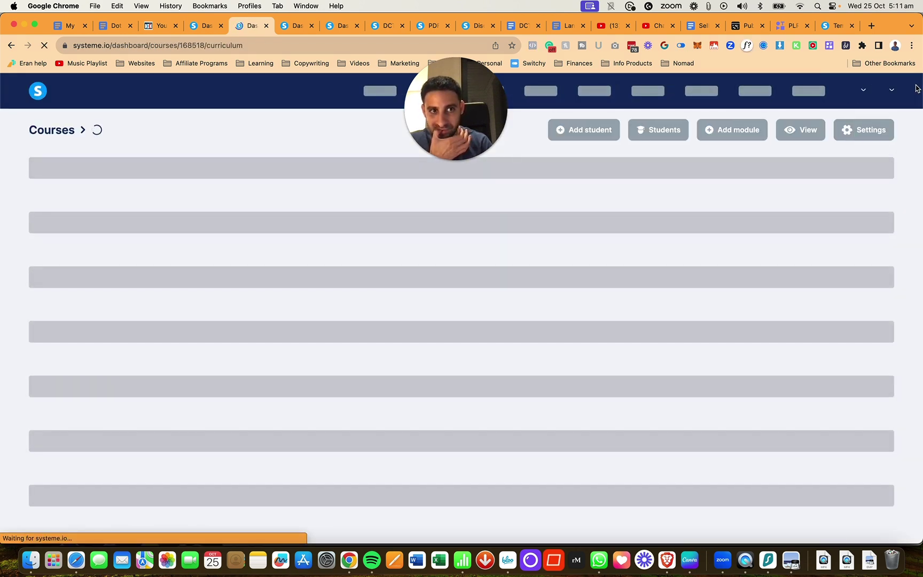
Activate the lecture "How to make $100 per day with your email list" in the Course assets module
scroll(148, 241, "down", 2)
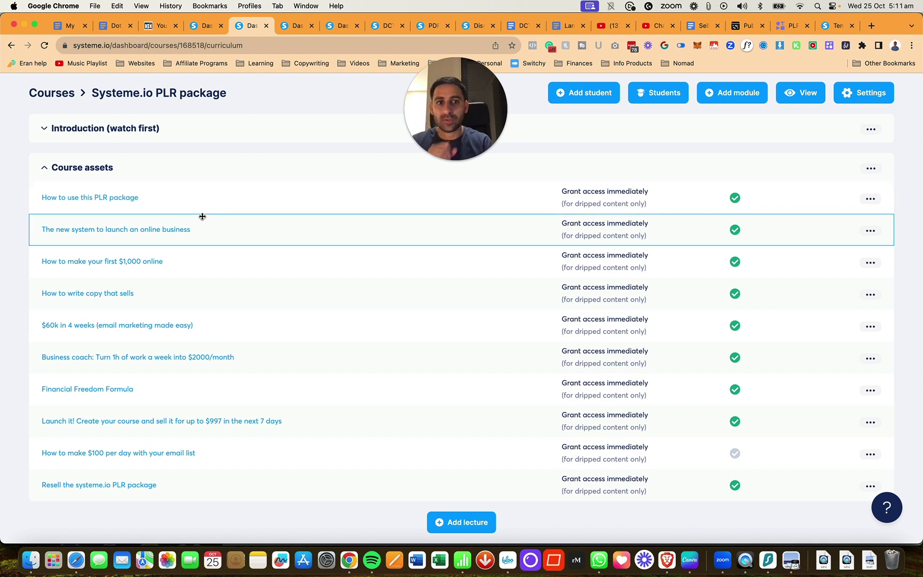
left_click(870, 454)
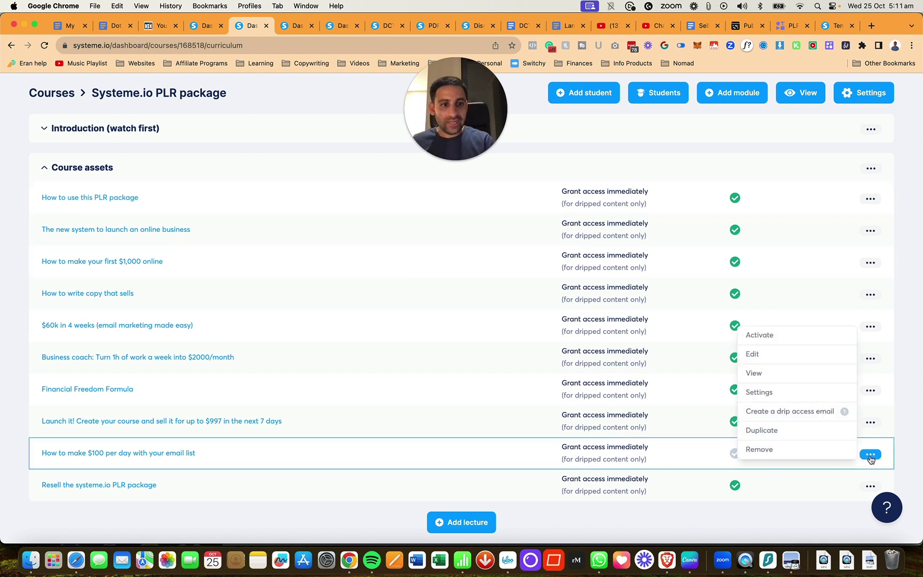
left_click(760, 335)
left_click(377, 343)
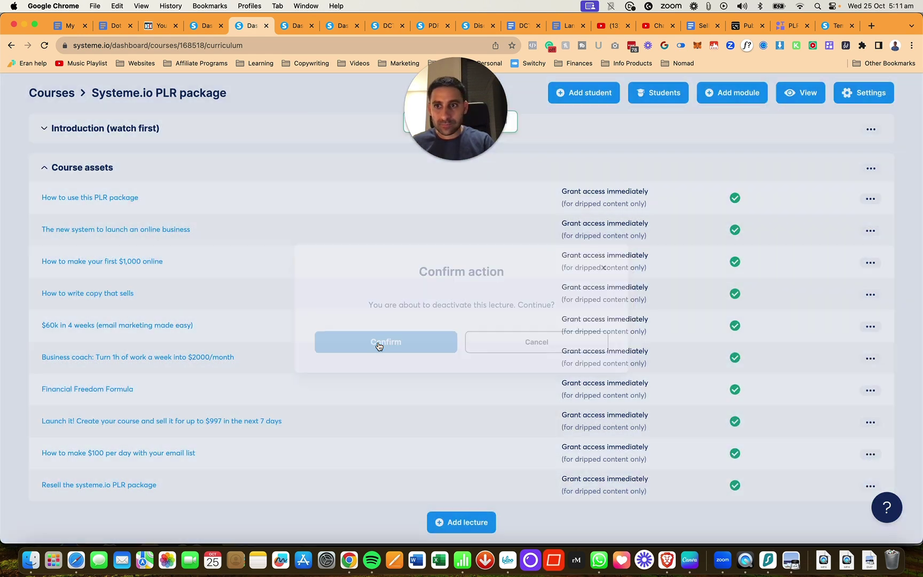
Preview the Systeme.io PLR package course as a student and check the welcome lecture's PLR PDF checklist link
scroll(721, 346, "up", 2)
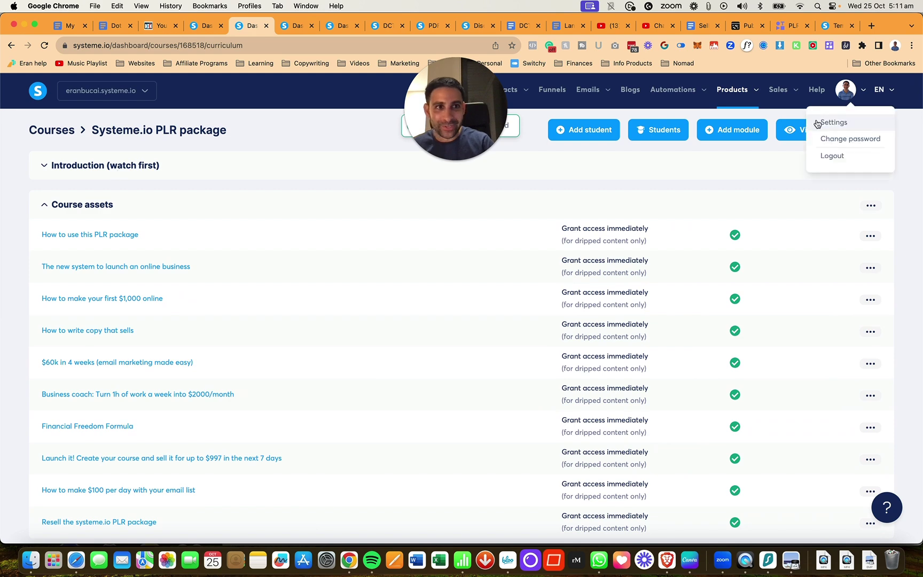
left_click(801, 129)
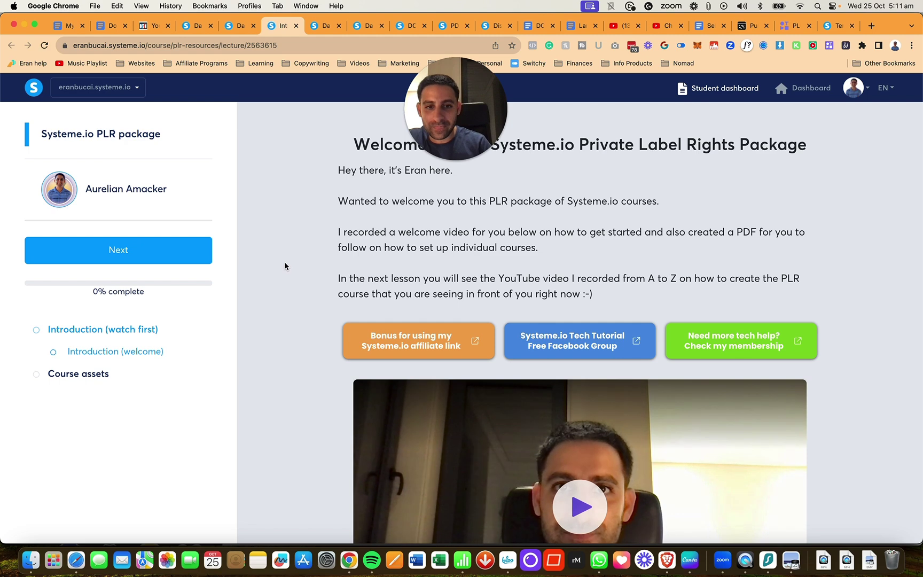
scroll(285, 265, "down", 5)
scroll(600, 343, "down", 7)
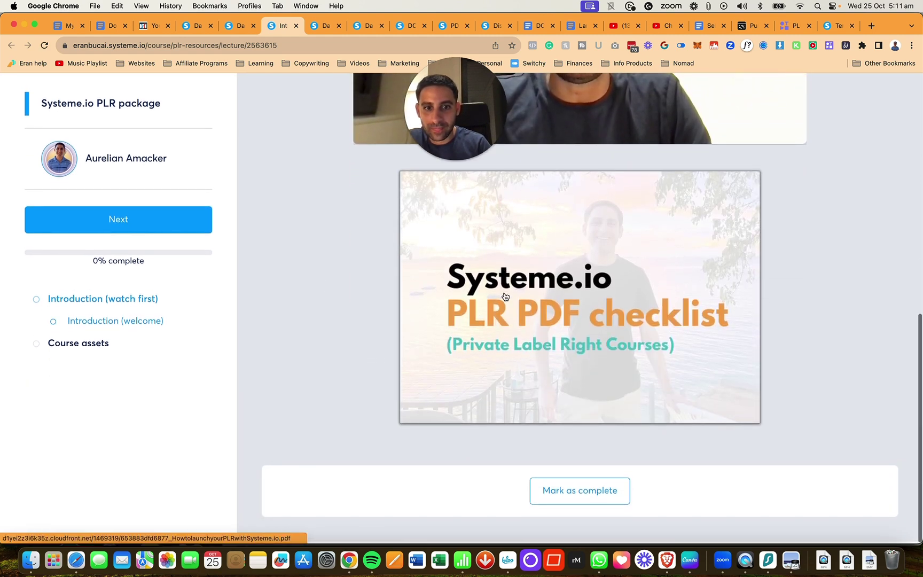
left_click(505, 295)
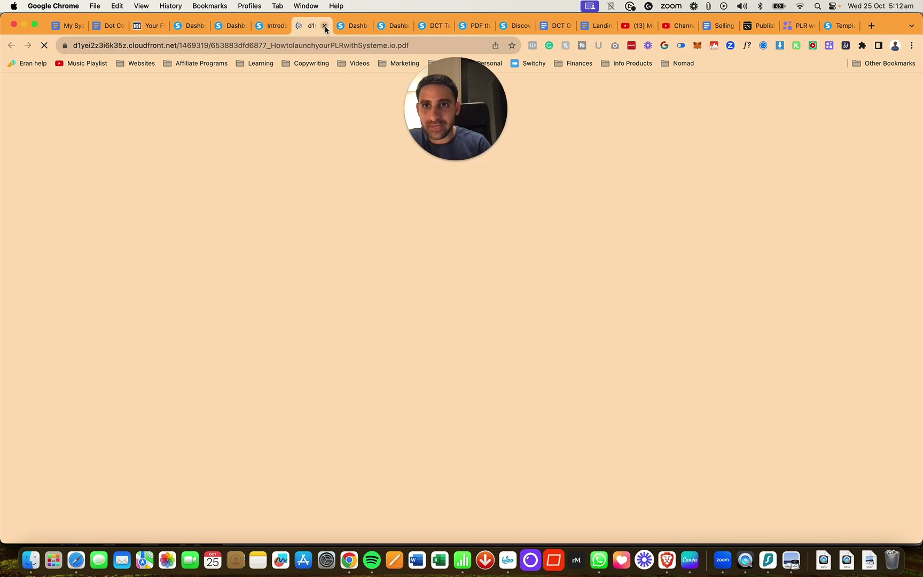
key("super+w")
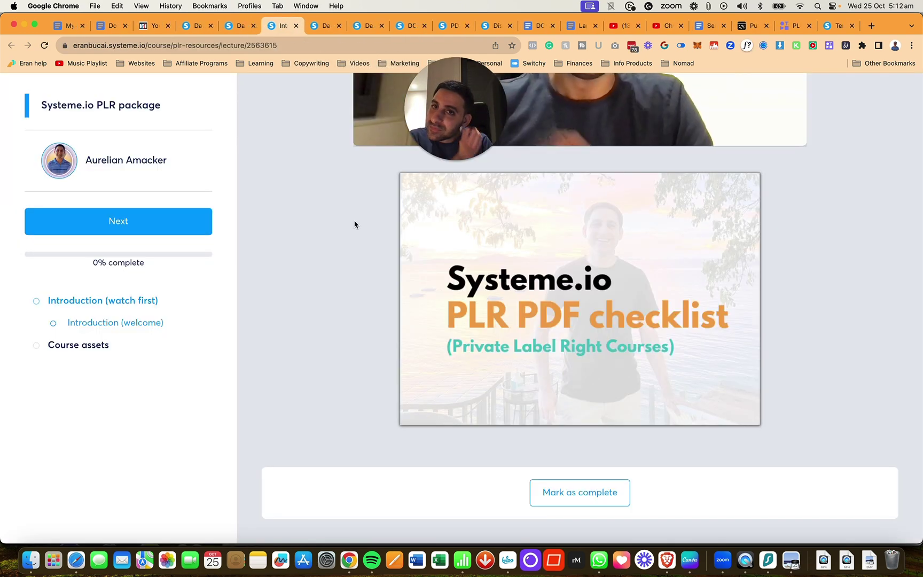
left_click(149, 323)
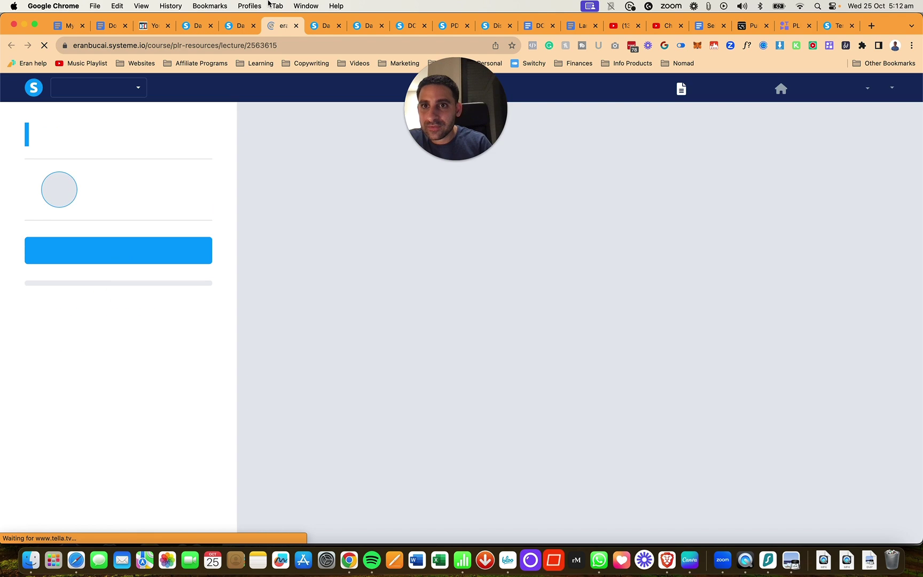
Return to the course curriculum and open the Introduction module's "YOutube video to add" lecture for editing
left_click(238, 26)
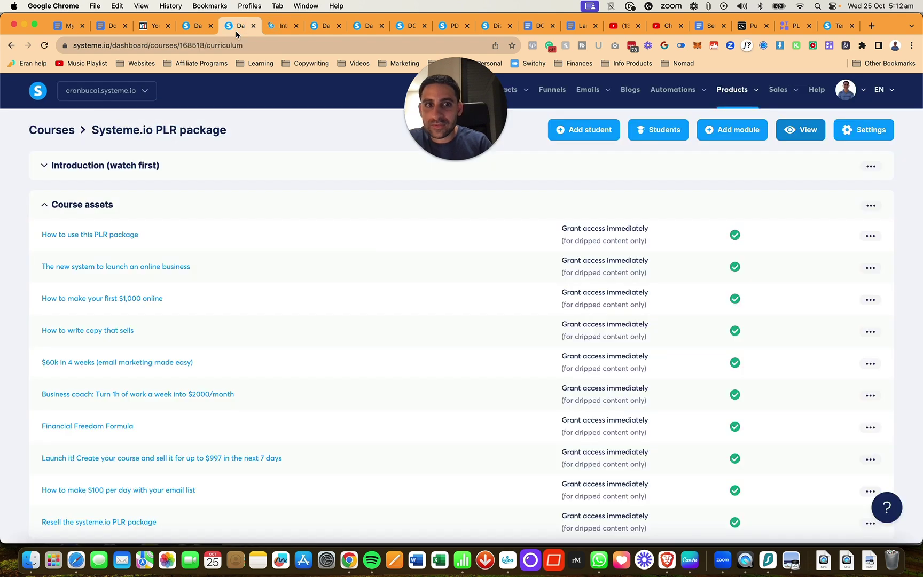
left_click(146, 165)
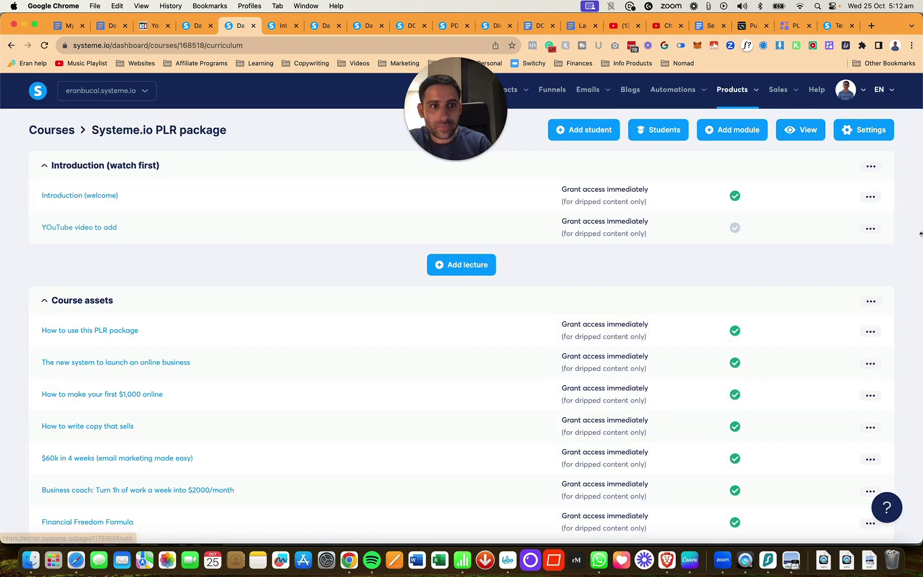
left_click(870, 228)
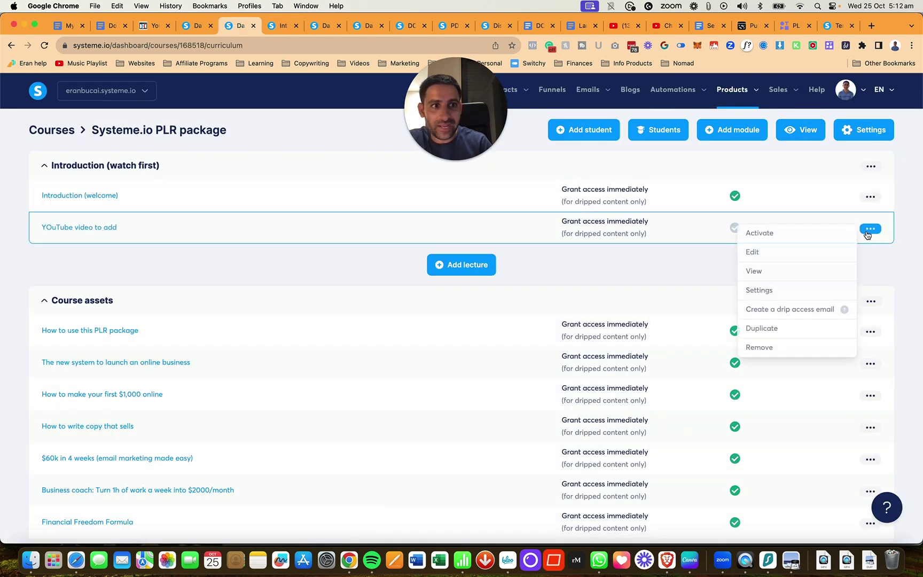
left_click(103, 229)
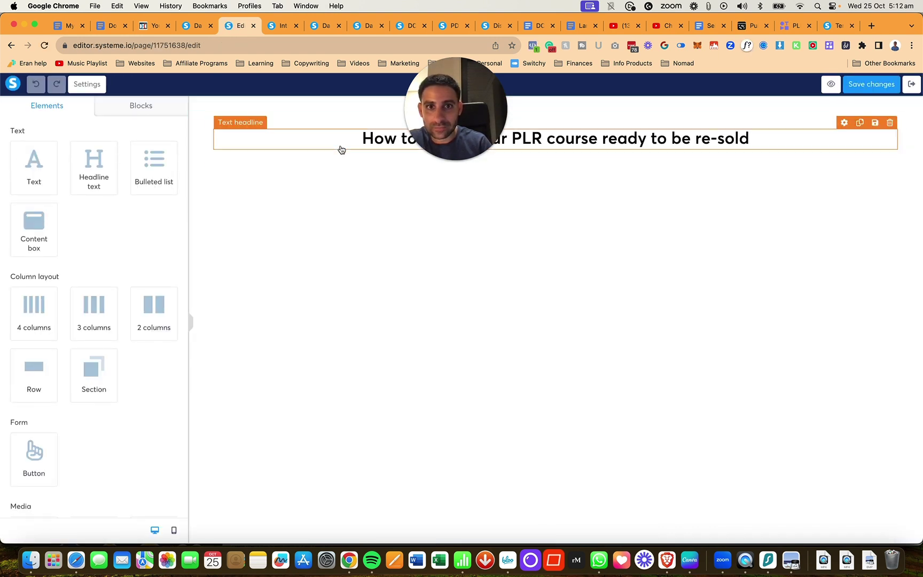
Add a video element below the lecture headline and a text element between the headline and the video
scroll(75, 401, "down", 5)
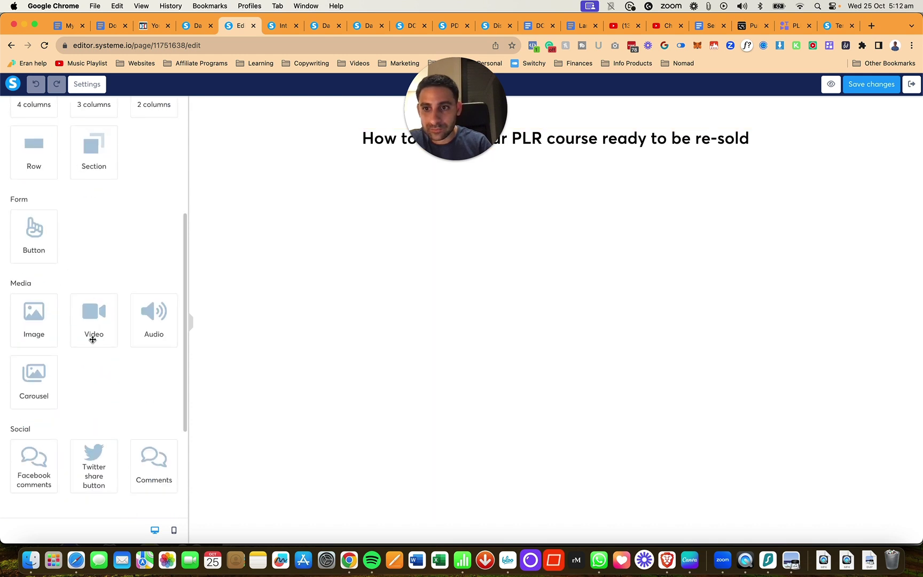
left_click_drag(91, 337, 582, 165)
scroll(160, 158, "up", 5)
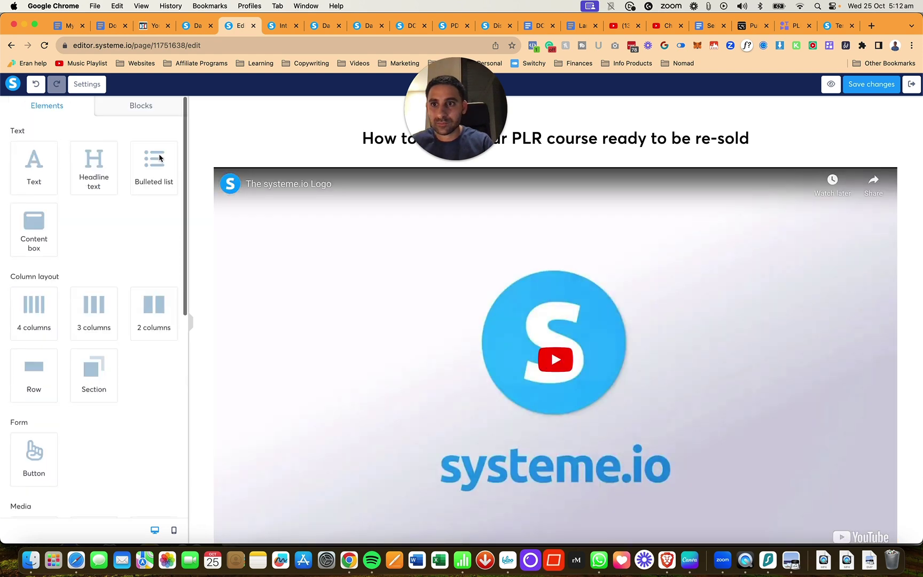
left_click_drag(52, 155, 595, 154)
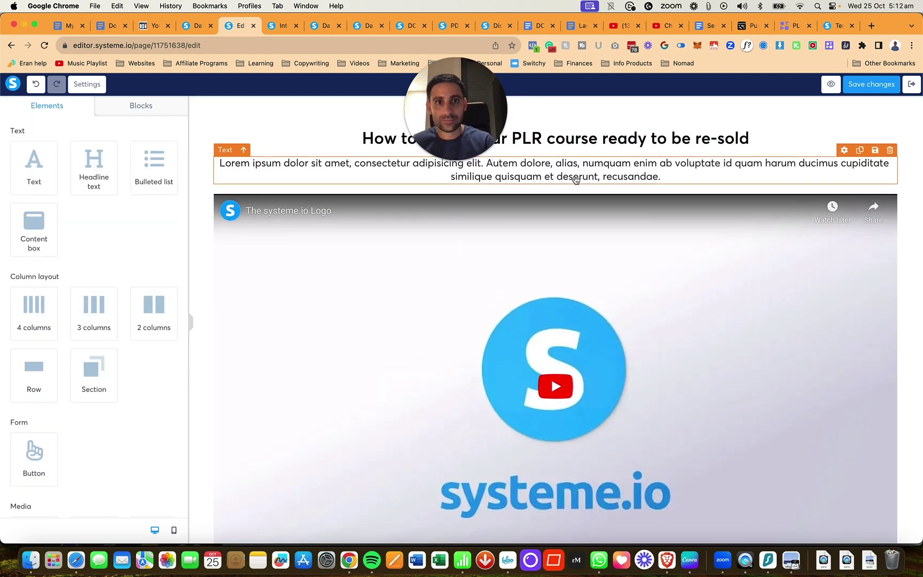
Replace the placeholder text with "I recorded the tutorial below of me over the shoulder going through the entire set up on my"
left_click(575, 176)
key("BackSpace")
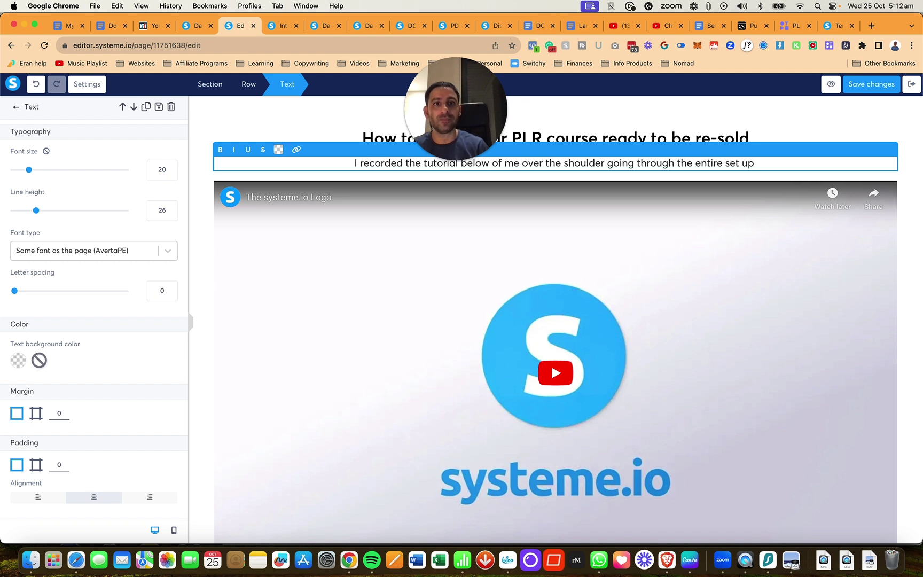
type("on my owm")
key("BackSpace")
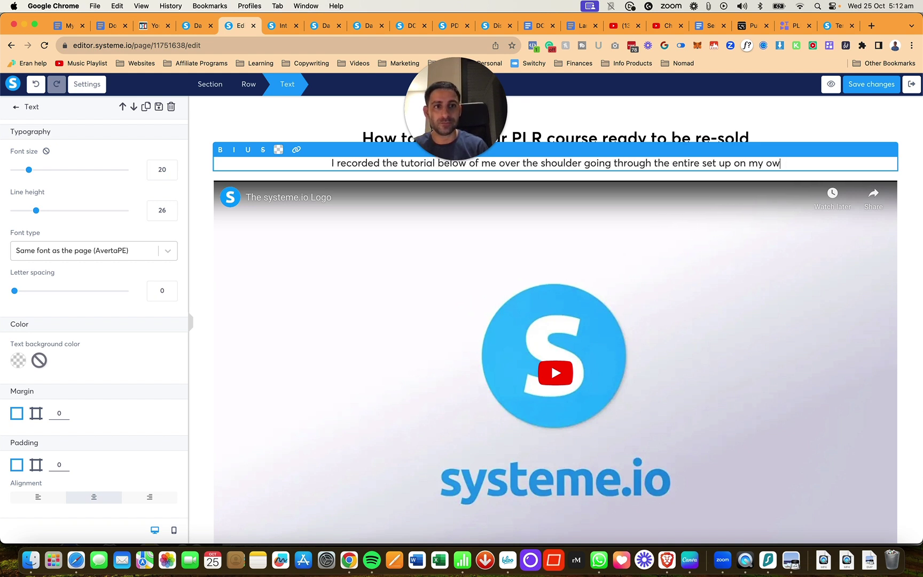
type("n exactly")
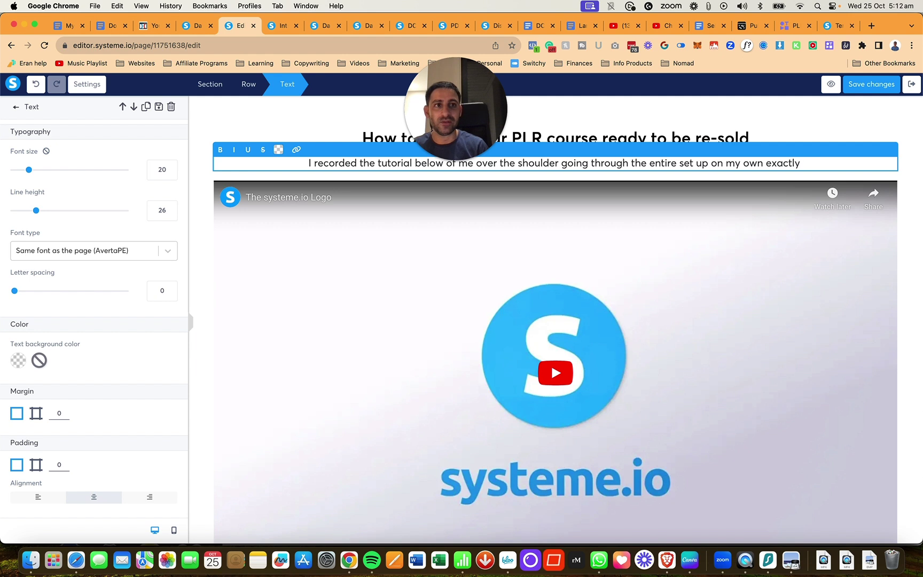
key("BackSpace")
key("BackSpace")
key("BackSpace")
key("BackSpace")
key("BackSpace")
key("BackSpace")
key("BackSpace")
key("BackSpace")
key("BackSpace")
key("BackSpace")
key("BackSpace")
key("BackSpace")
key("BackSpace")
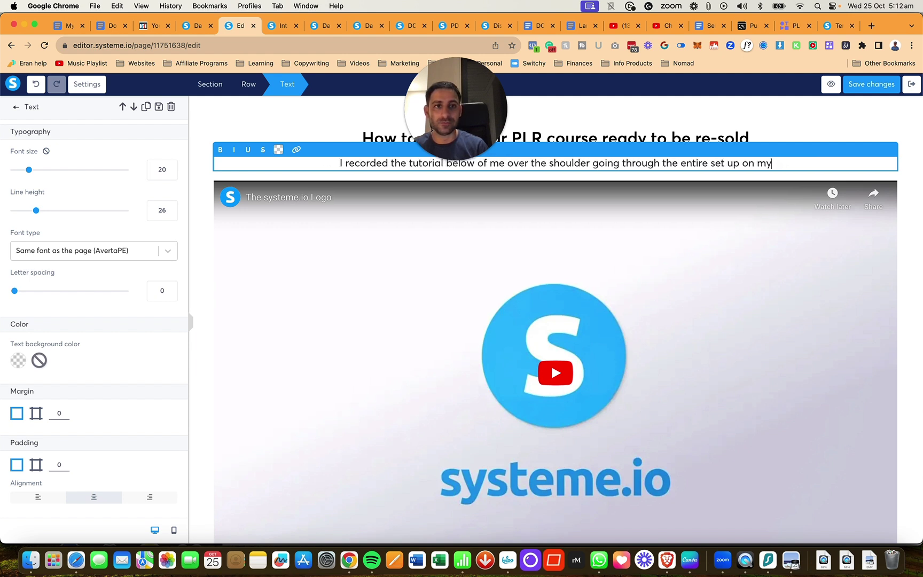
Complete the opening sentence with "own so you can see the exact process from A to Z."
type("own so you can se")
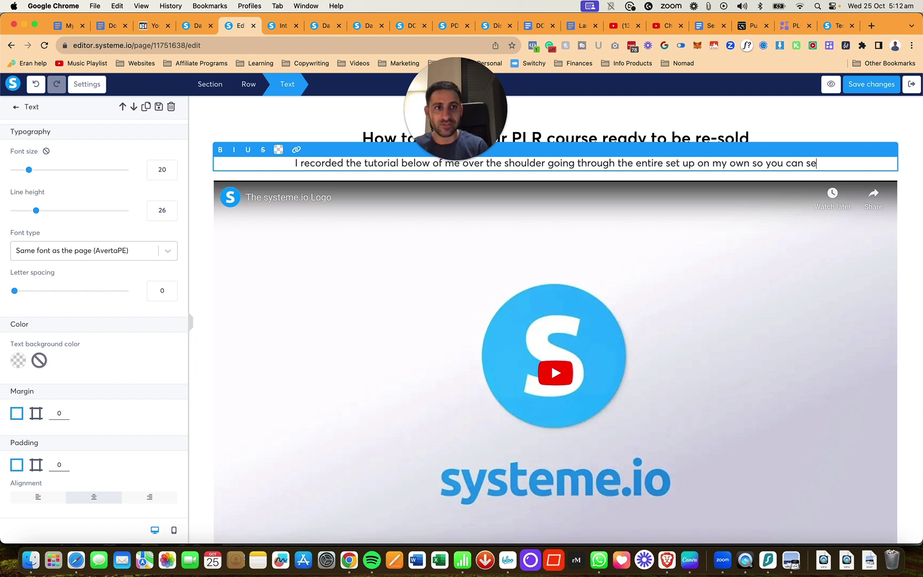
type("e the exact proces")
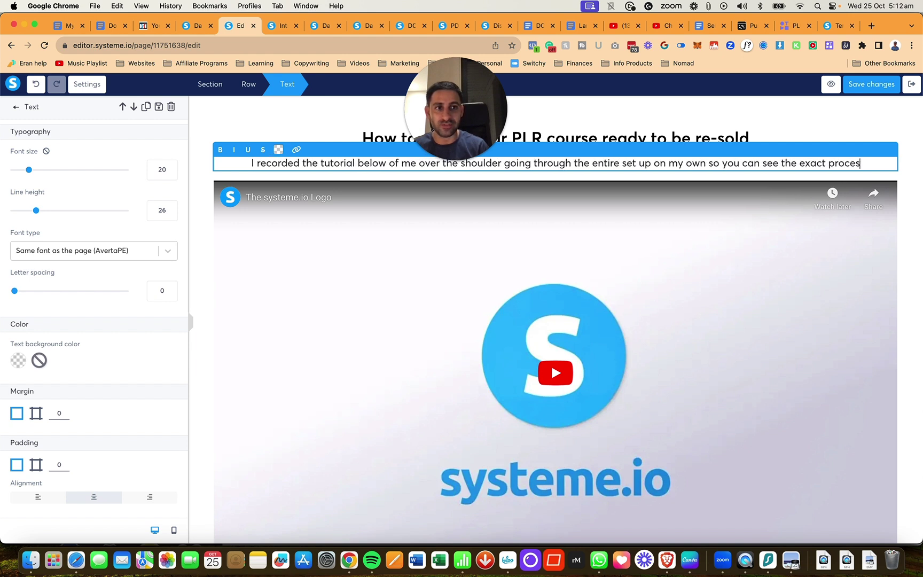
type("s from A to ")
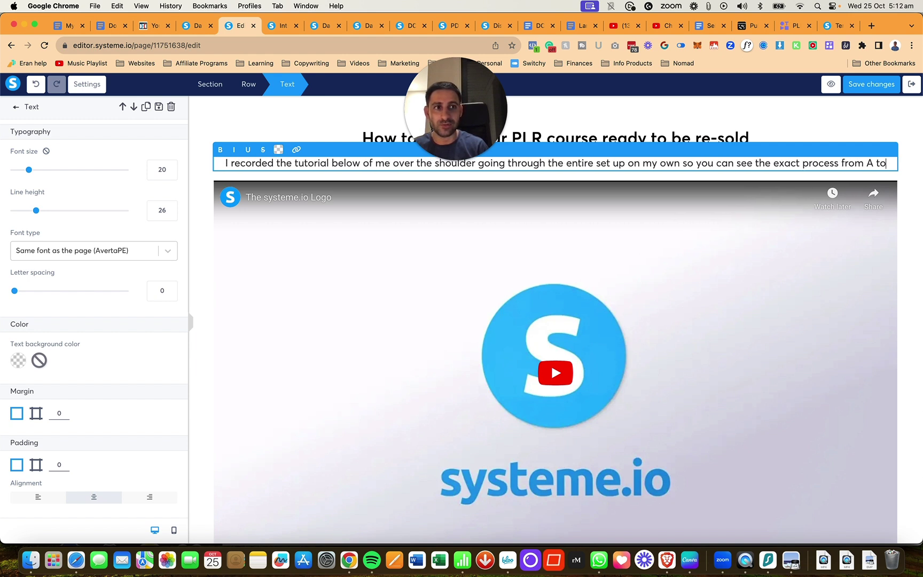
type("Z.")
Add a second paragraph reading "Use this as inspiration and you're welcome to follow/copy what I do as you see fit."
key("Return")
type("Th")
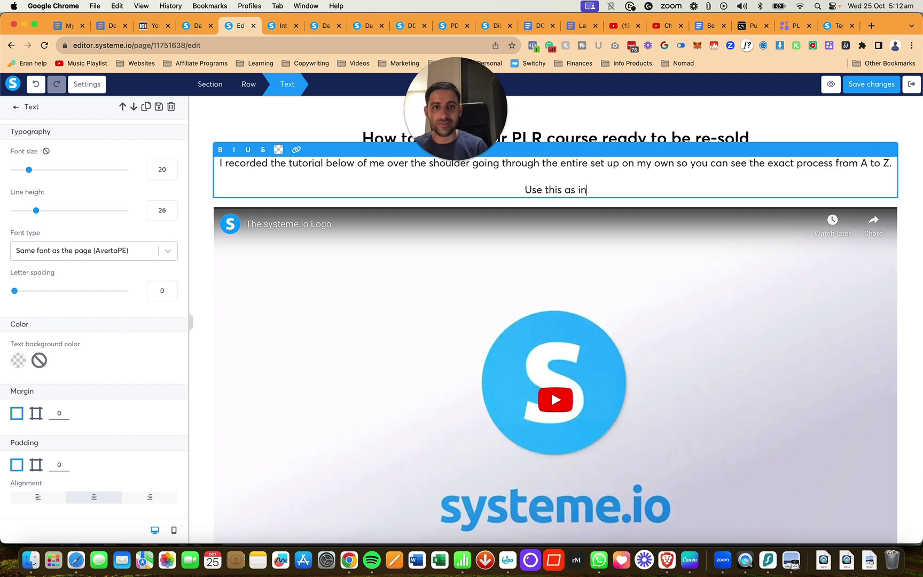
type("tion and you're wel")
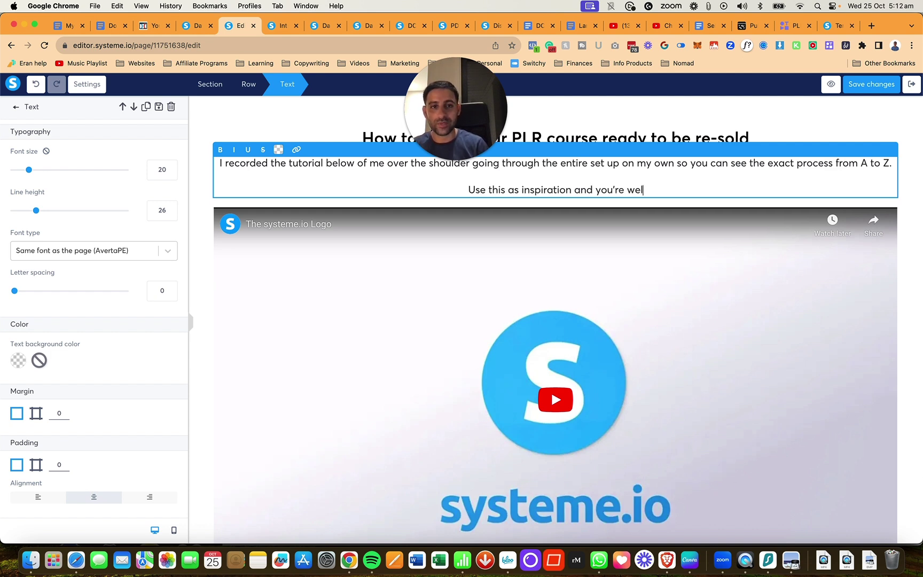
type("come to follow/copy a")
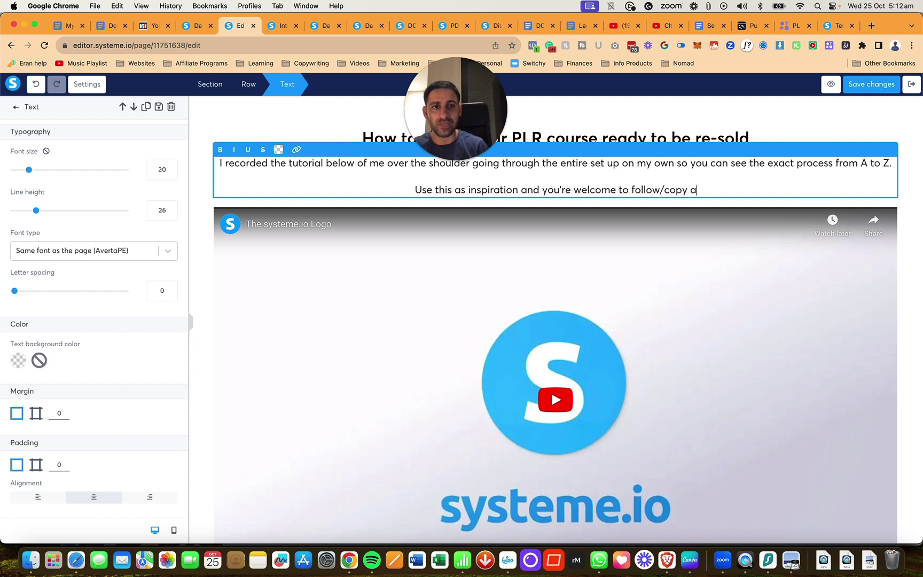
key("BackSpace")
type("what I do ")
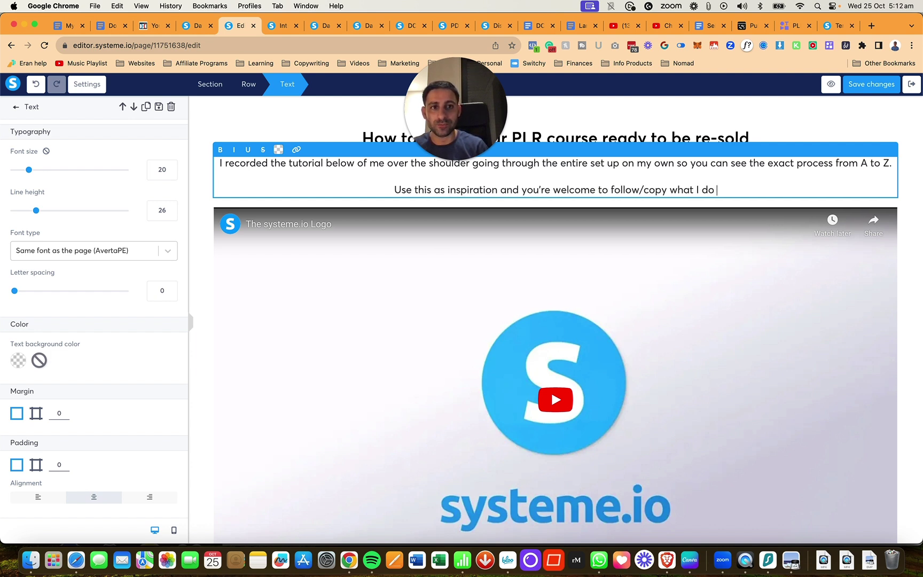
type("as you see fit.")
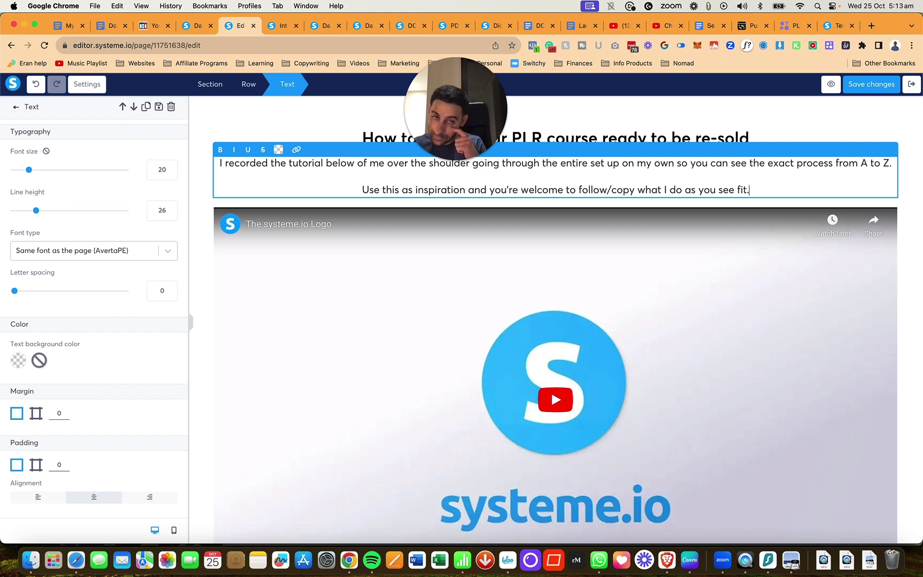
Start a third paragraph with "By the way, I am fully aware that a lot of this might be totally"
key("Return")
key("Return")
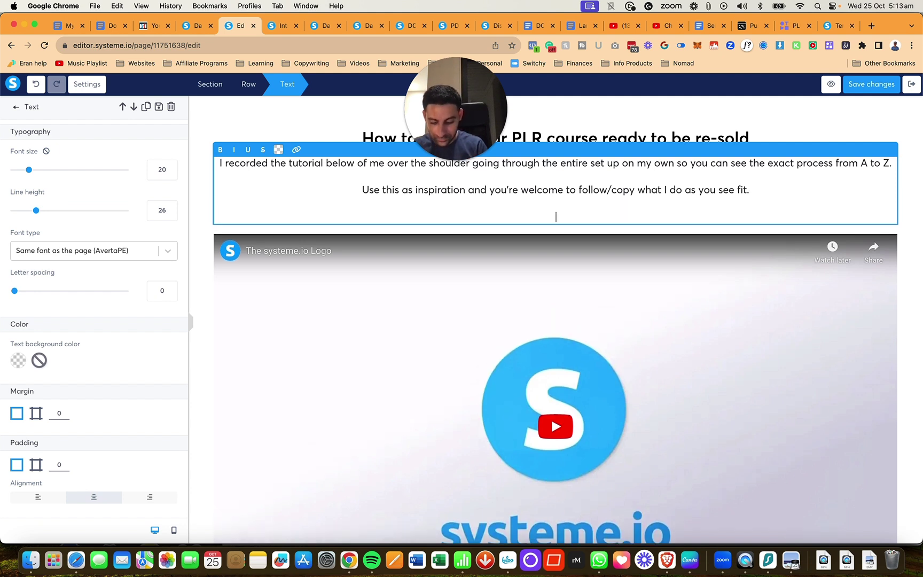
type("By the way, I am f")
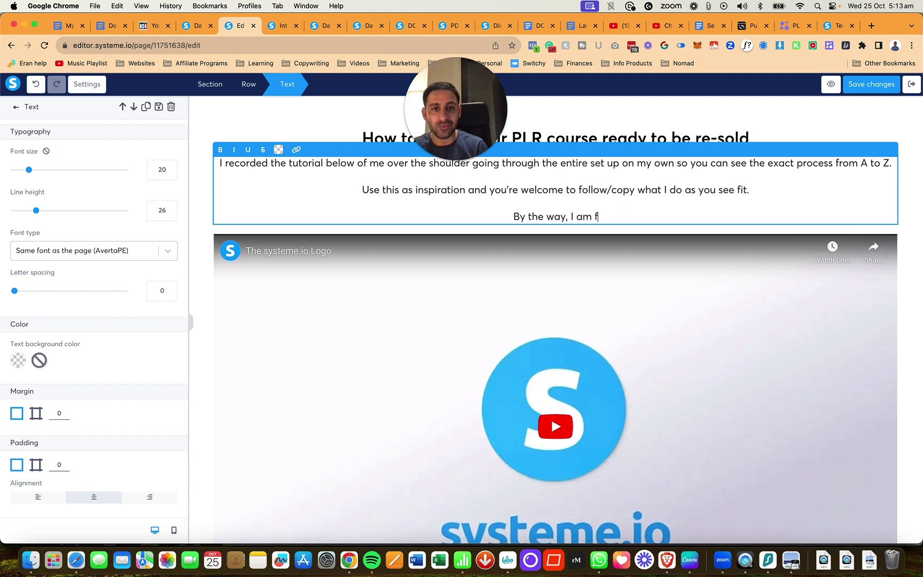
type("ully aware this")
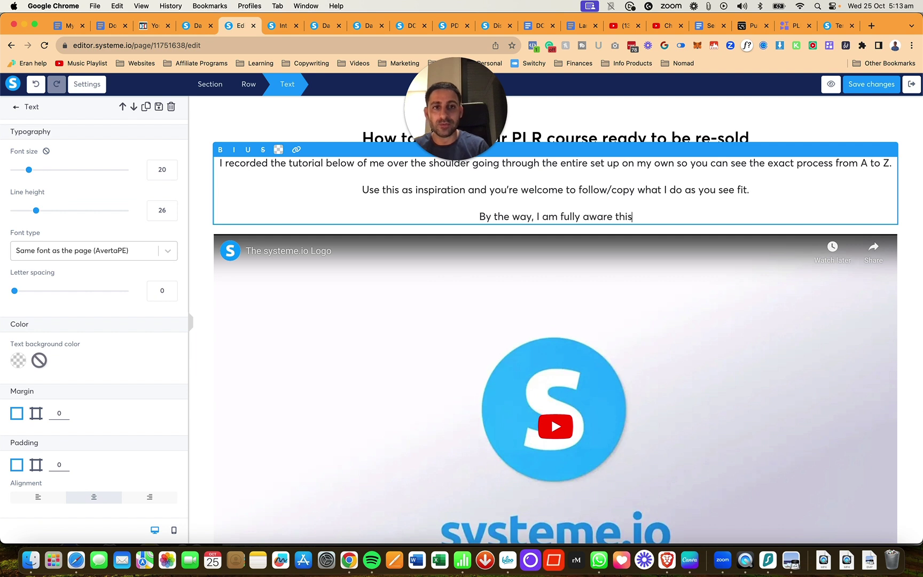
key("BackSpace")
key("BackSpace")
key("BackSpace")
key("BackSpace")
type("that a l")
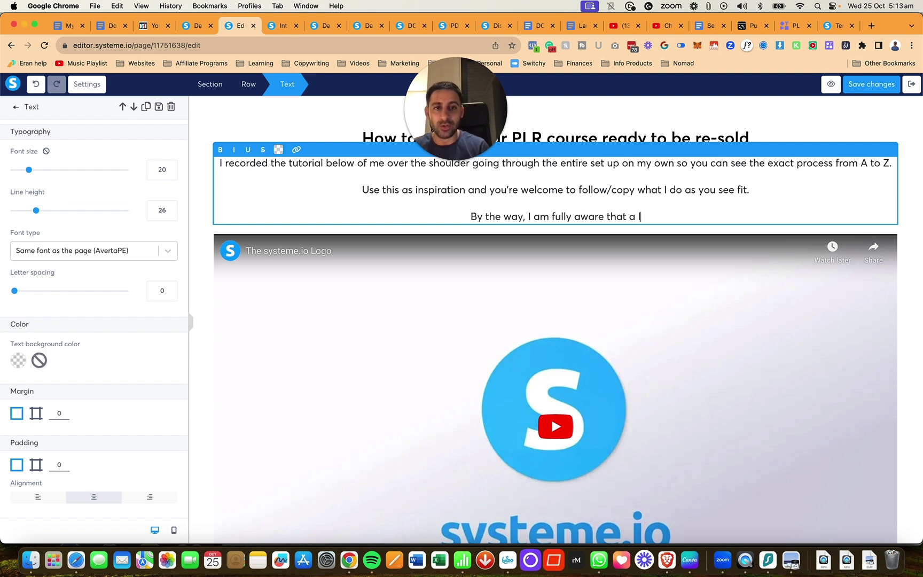
type("ot of this might be tta")
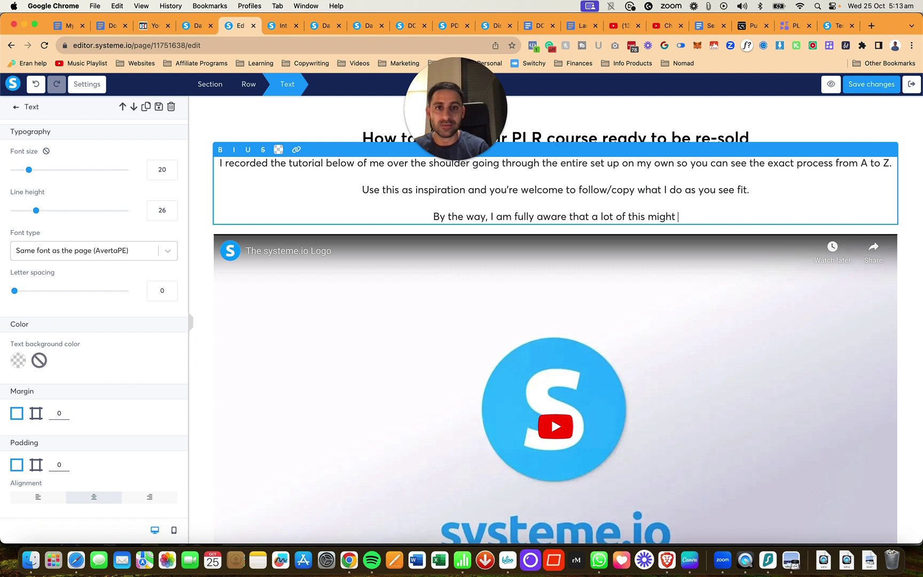
key("BackSpace")
key("BackSpace")
type("otally ")
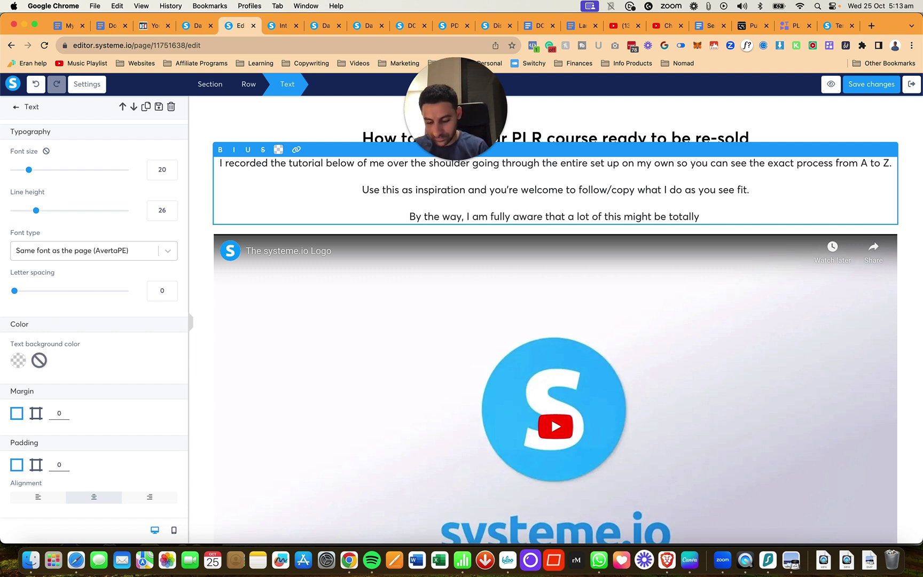
Finish the third paragraph with "new to you and might be challenging to set up."
type("new to you an")
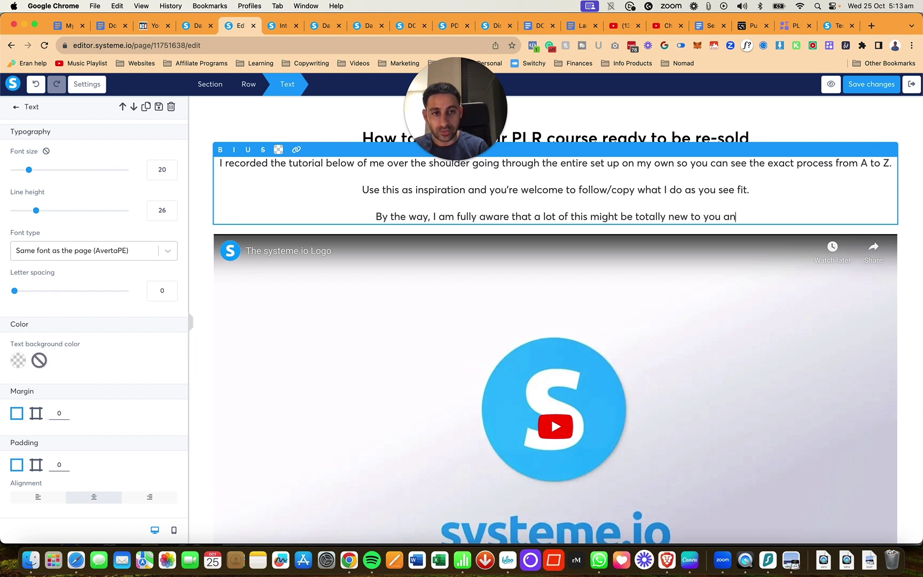
type("d might be challenging")
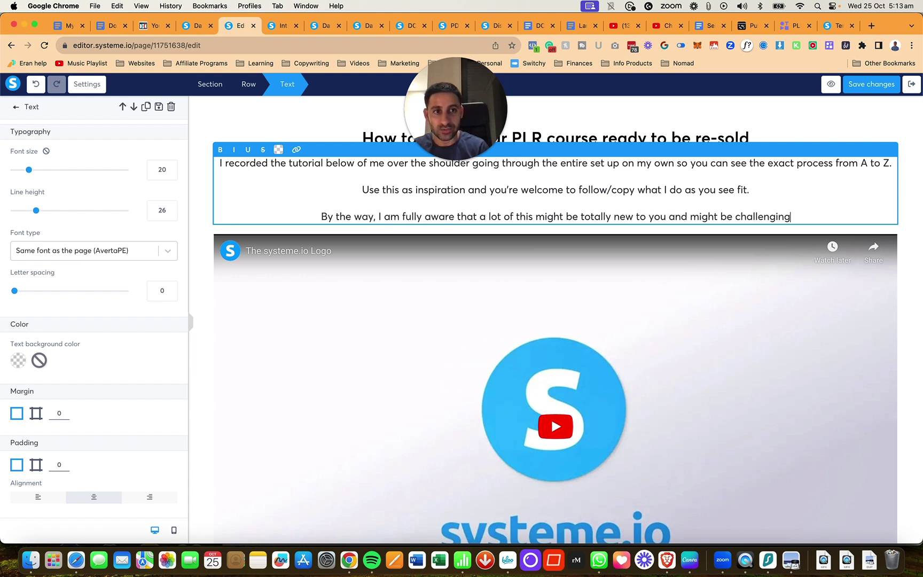
type(" to set up.")
Start a fourth paragraph with "If so, I would like to offer you a done-with-you service where my"
key("Return")
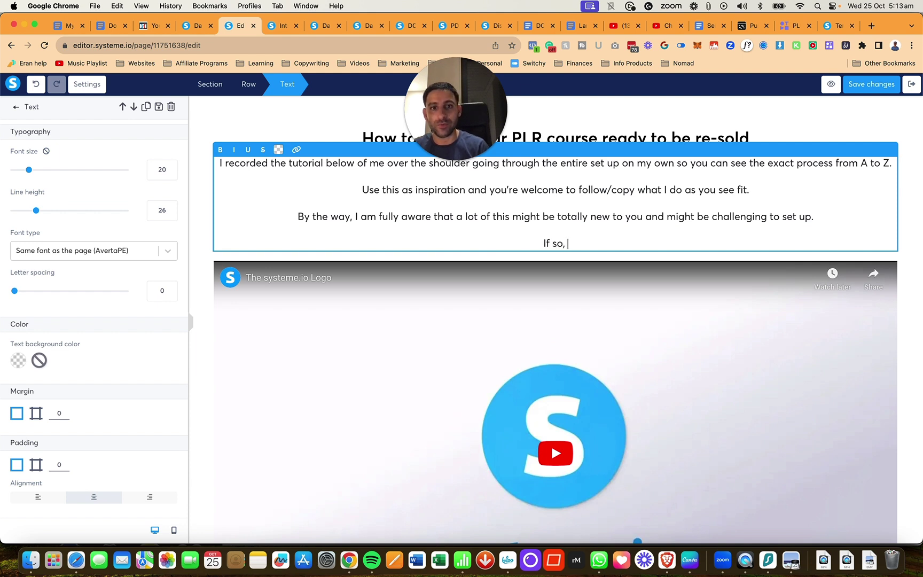
type("If so, I would like t")
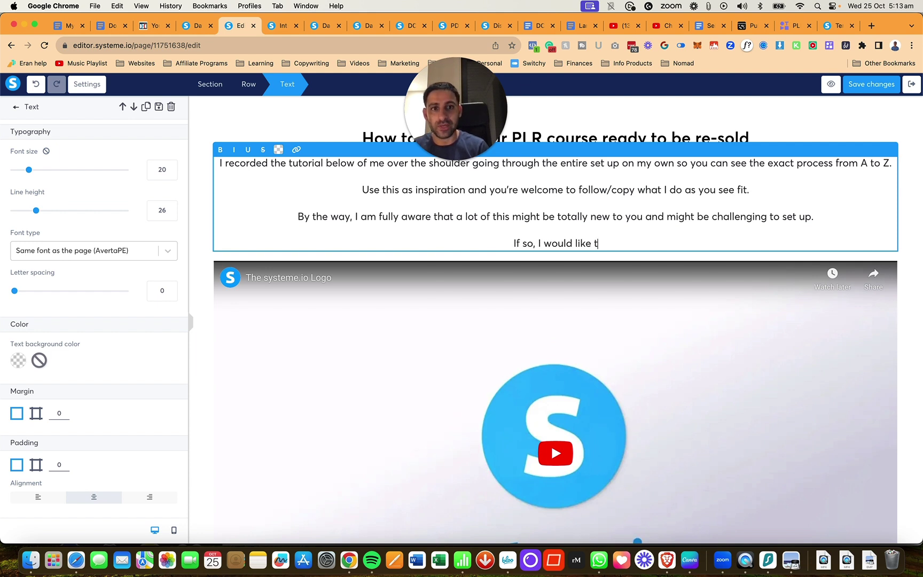
type("o offer you ")
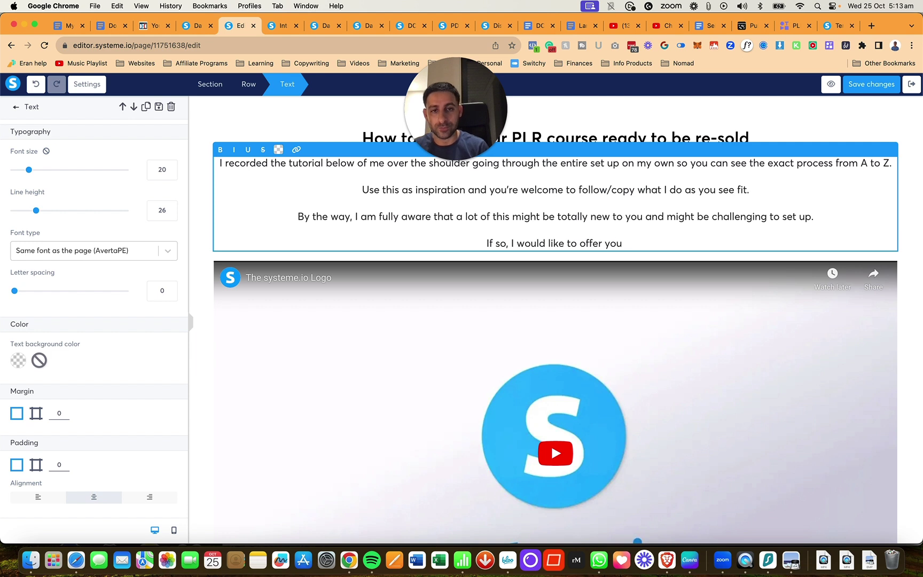
type("a don")
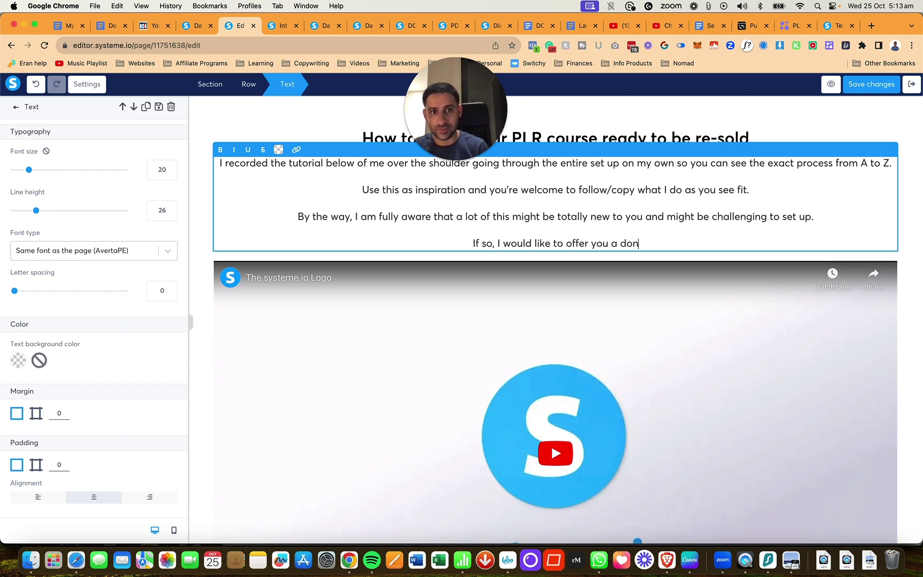
type("e-with-you service where my")
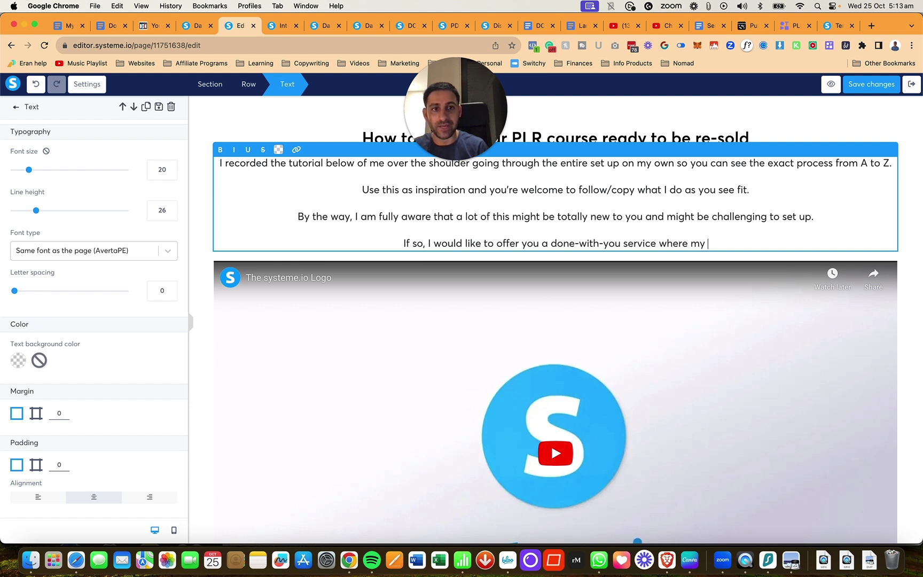
Continue the fourth paragraph with "virtual assistant team hops on a Zoom call with you to"
type(" virtual as")
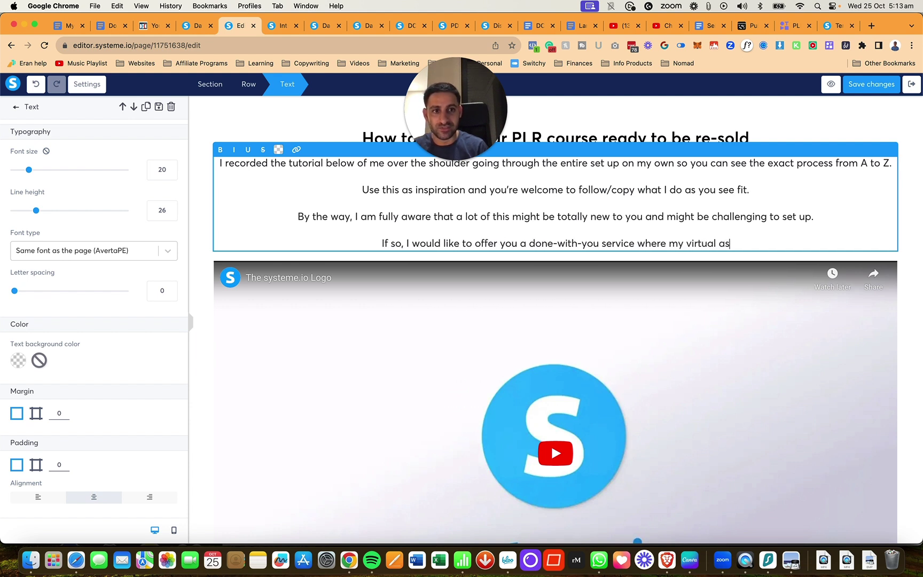
type("sistant team ")
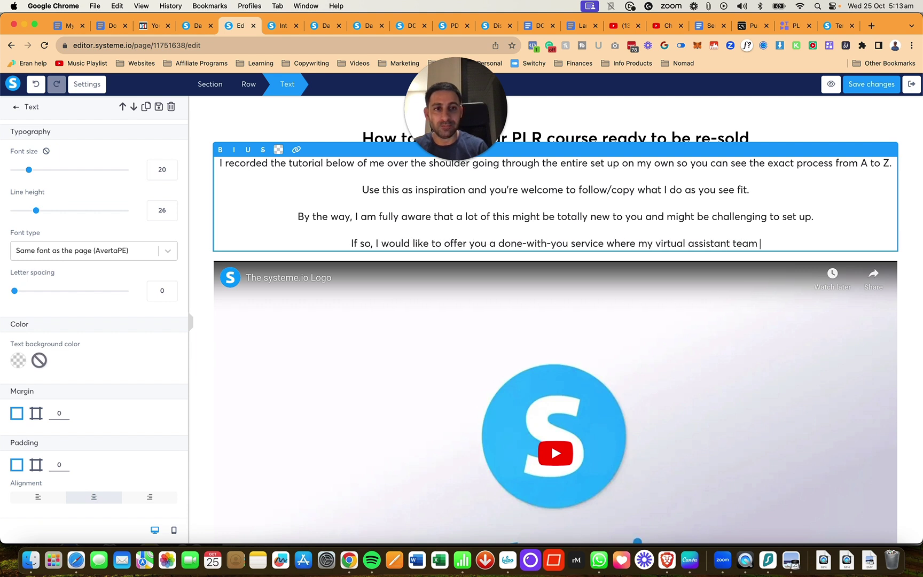
type("hops on a zoom")
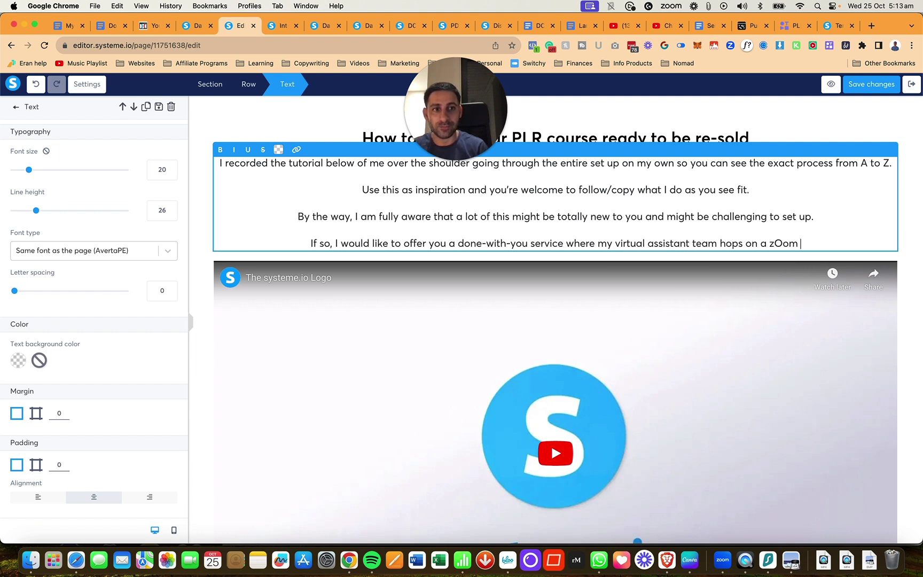
key("BackSpace")
key("BackSpace")
key("BackSpace")
key("BackSpace")
type("Zoom call wi")
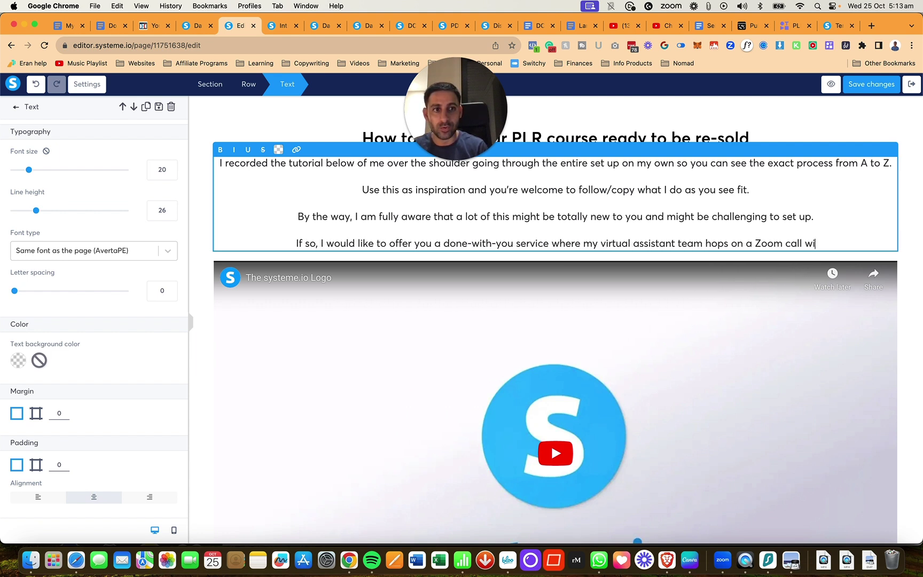
type("th you to ")
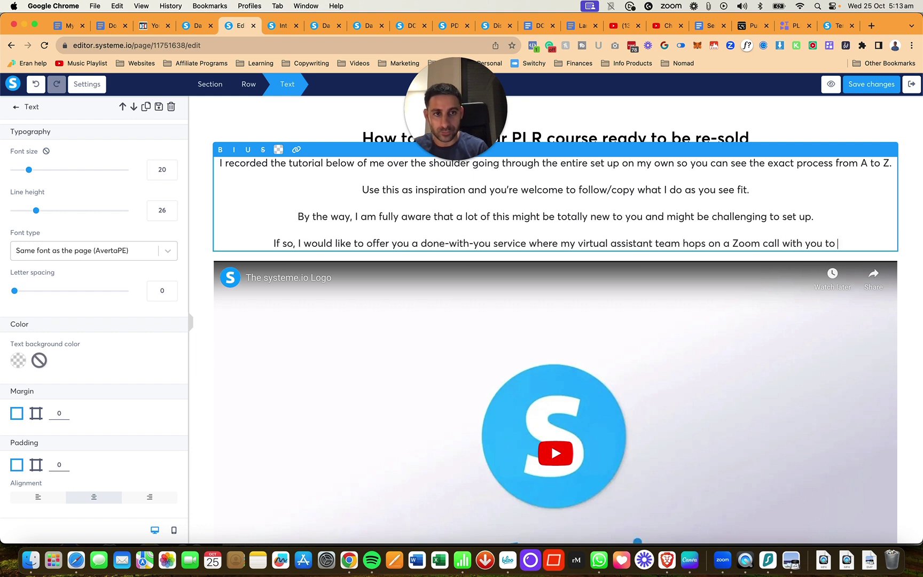
Finish the fourth paragraph with "get this set up from A to Z."
type("get this set up in the")
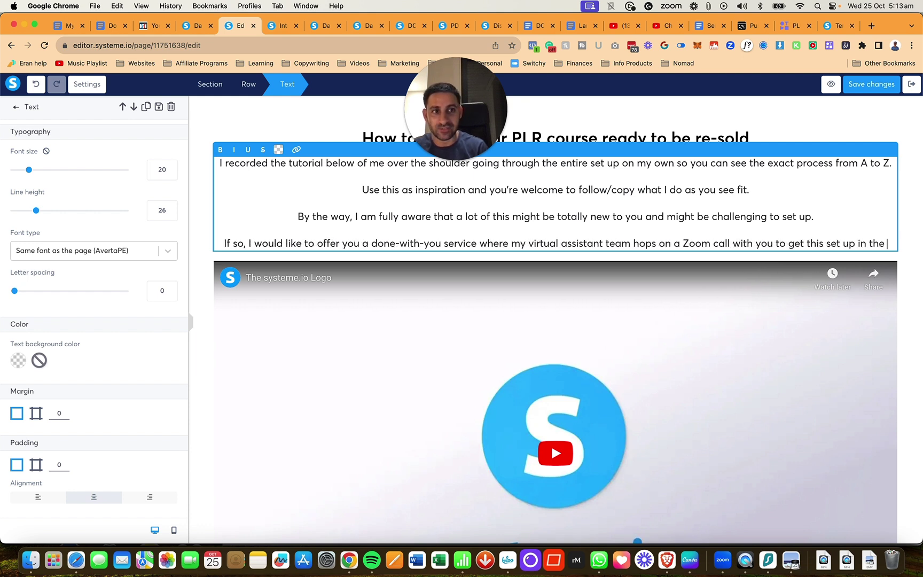
key("BackSpace")
key("BackSpace")
key("BackSpace")
key("BackSpace")
key("BackSpace")
key("BackSpace")
key("BackSpace")
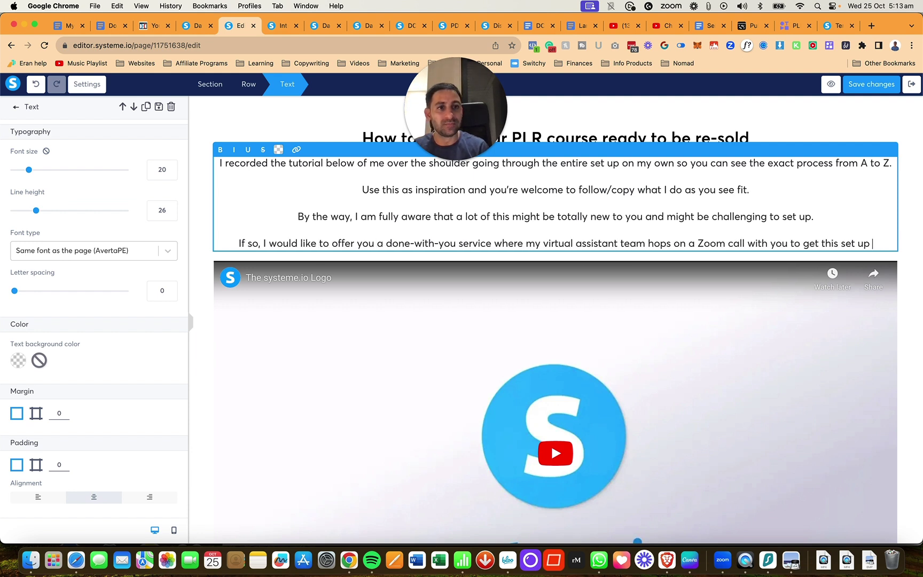
type("from A to Z.")
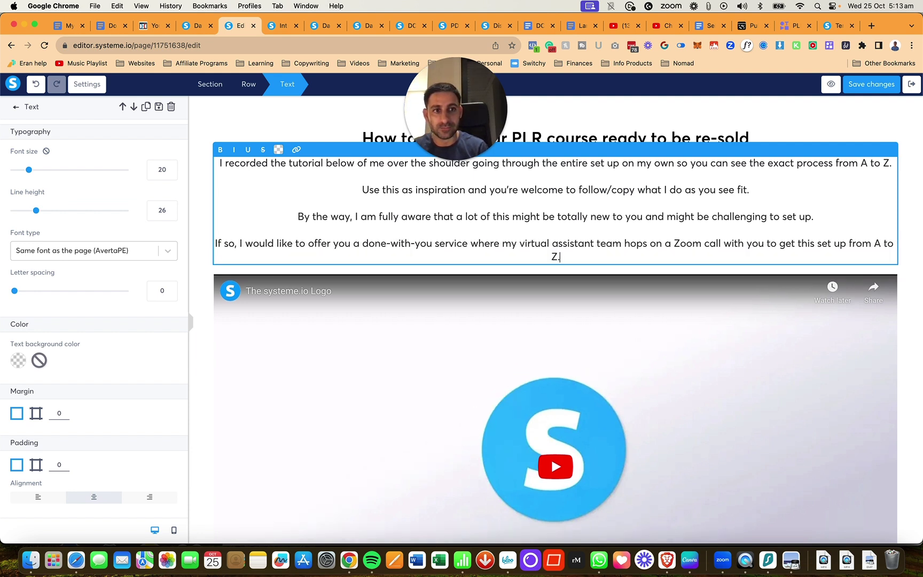
Add a fifth paragraph reading "This is something you can do when you join my tech support membership."
key("Return")
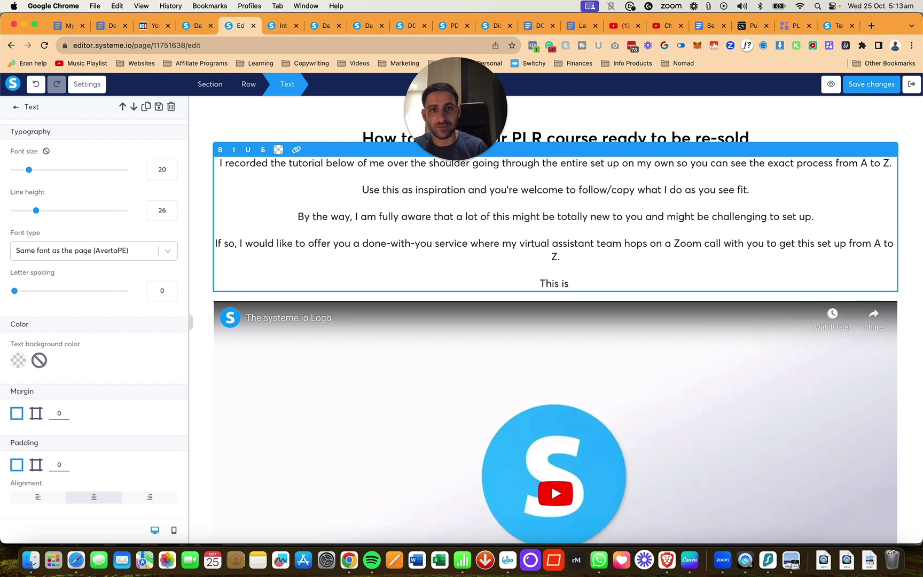
type("This is something you can do ")
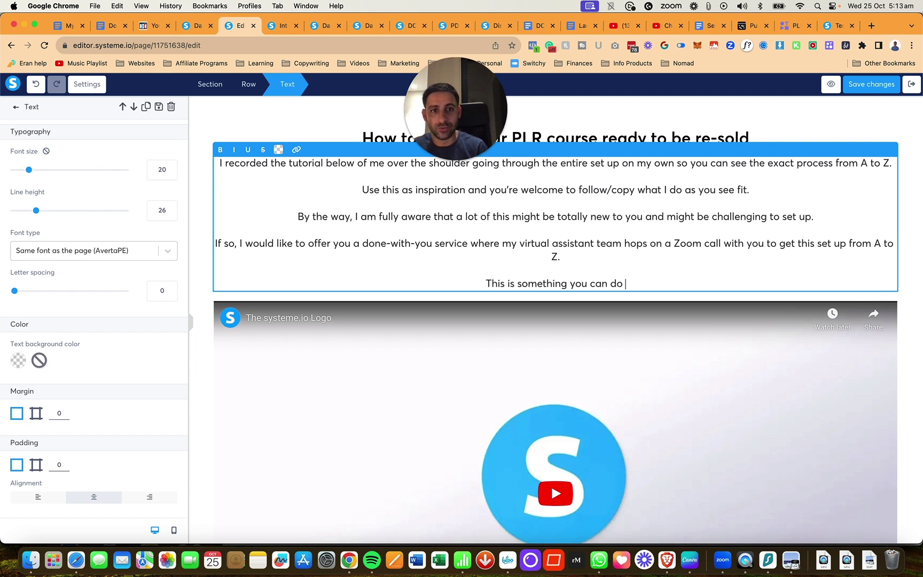
type("when you join my tech")
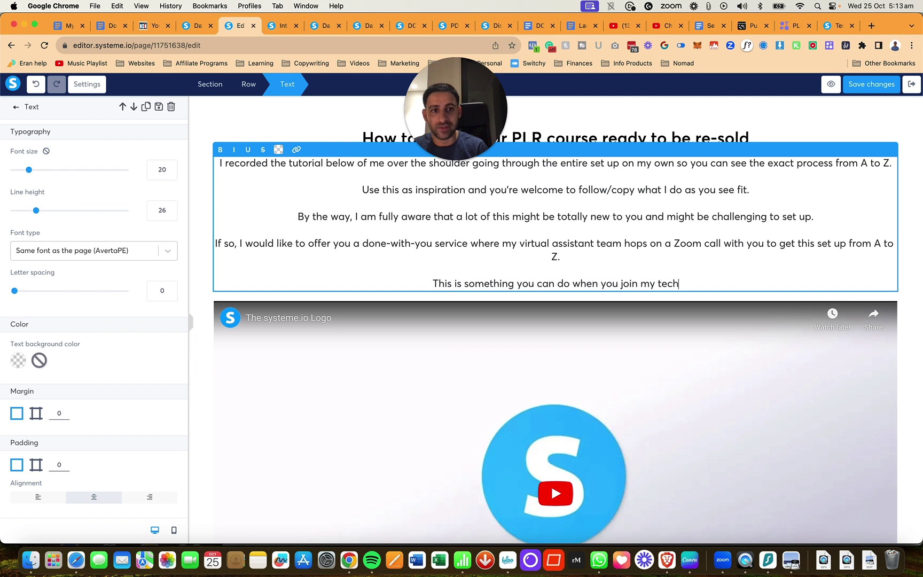
type(" support membership.")
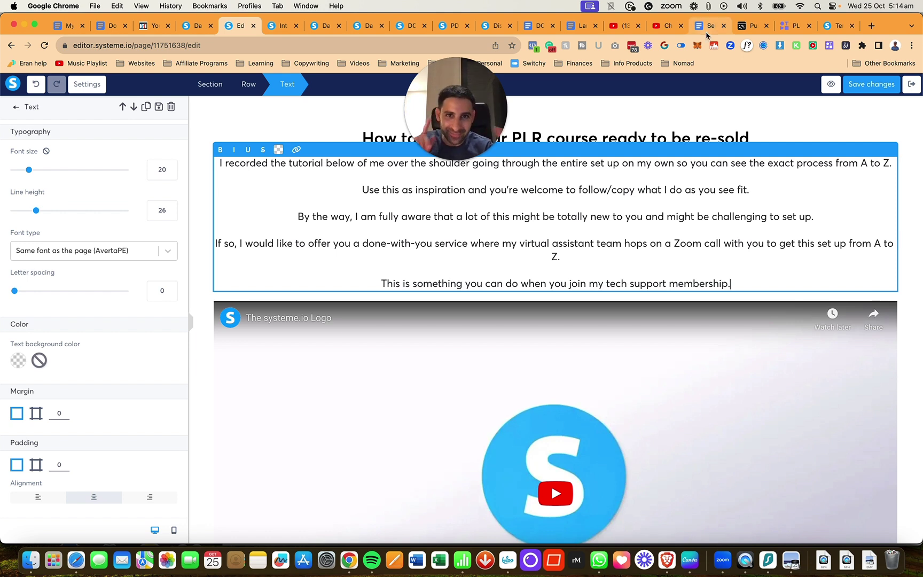
Open the course creator's Systeme.io marketplace vendor page in a new browser tab
left_click(872, 26)
type("market")
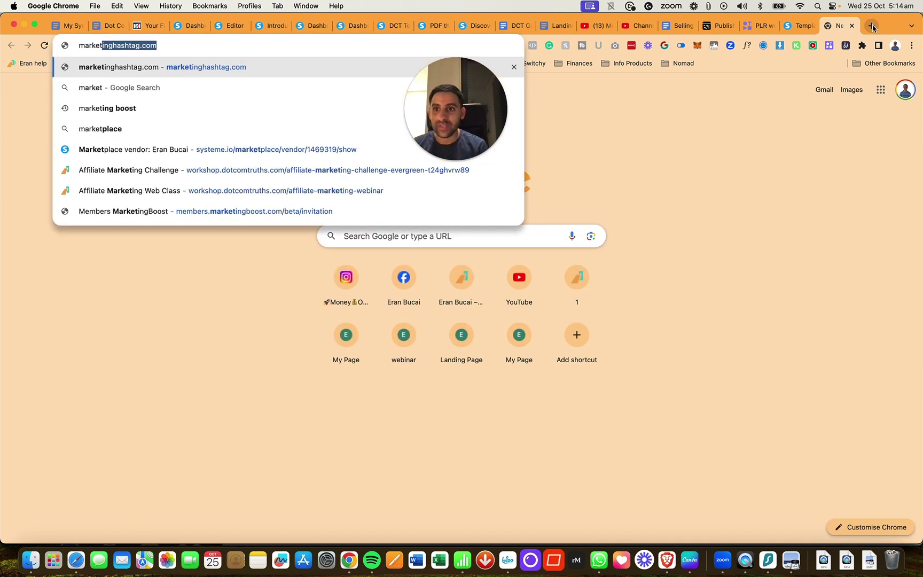
key("Down")
key("Down")
key("Down")
key("Down")
key("Return")
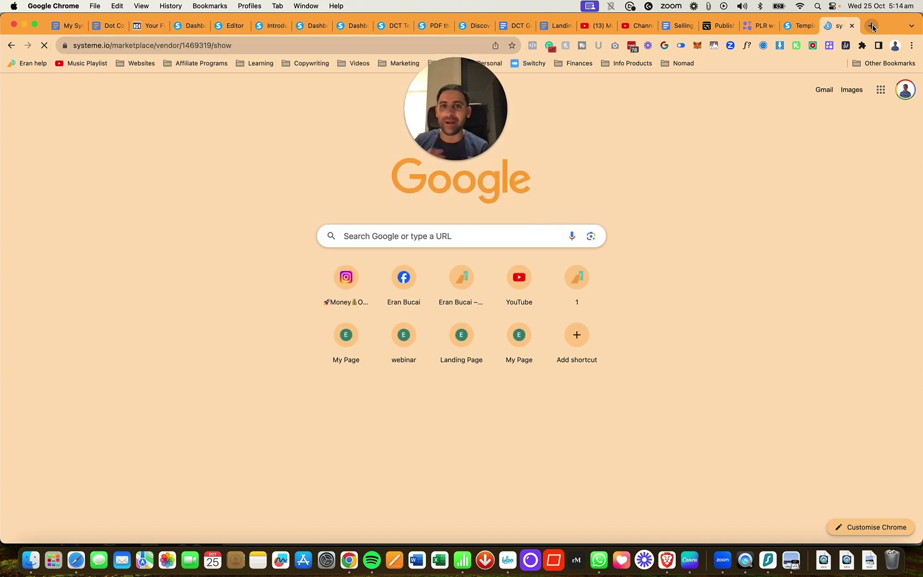
View the Dot Com Truths Tech Support membership offer and its promotional sales page, and close that browser tab
scroll(548, 391, "down", 7)
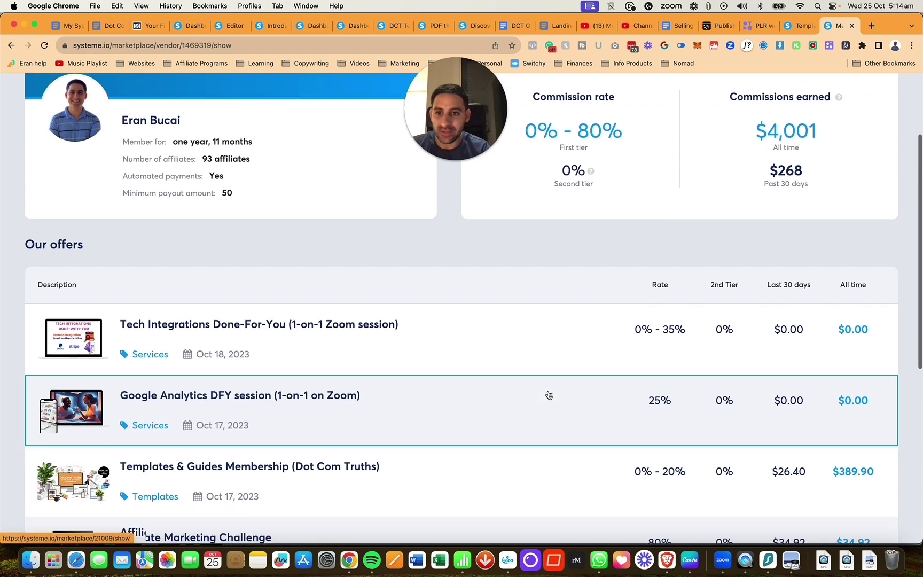
scroll(376, 372, "down", 2)
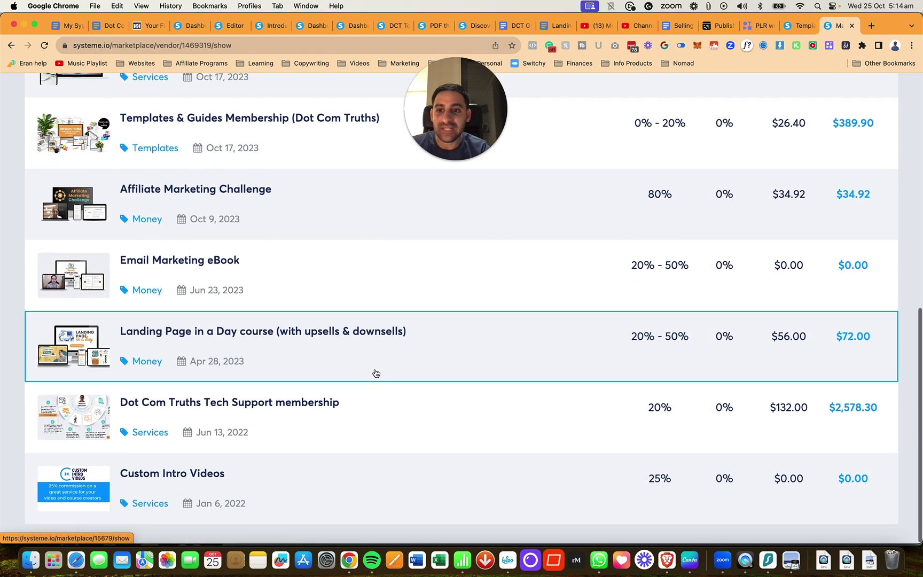
left_click(350, 430)
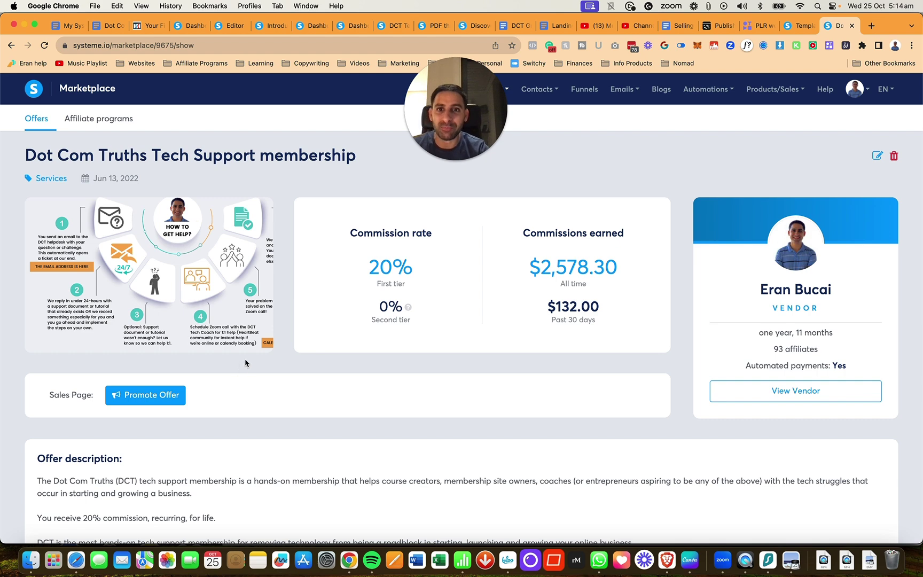
left_click(165, 396)
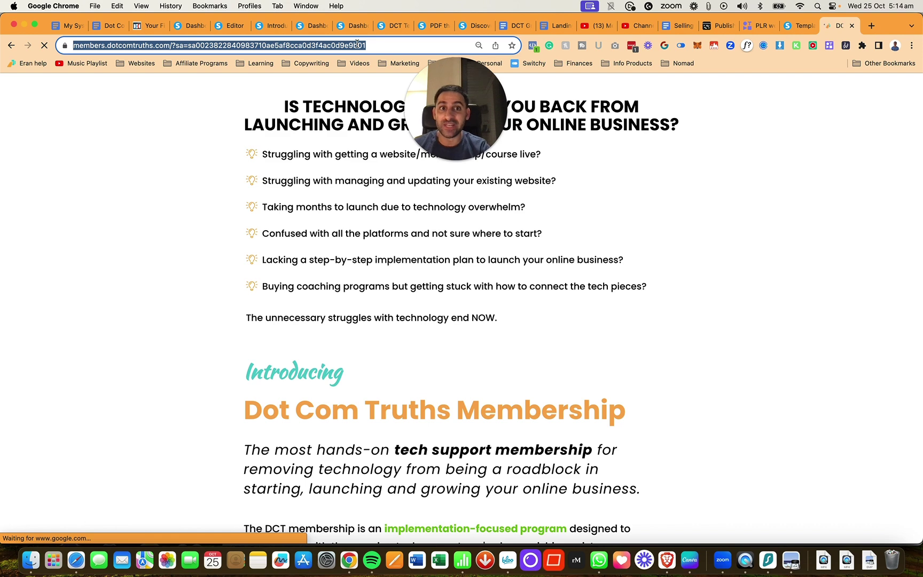
left_click(853, 26)
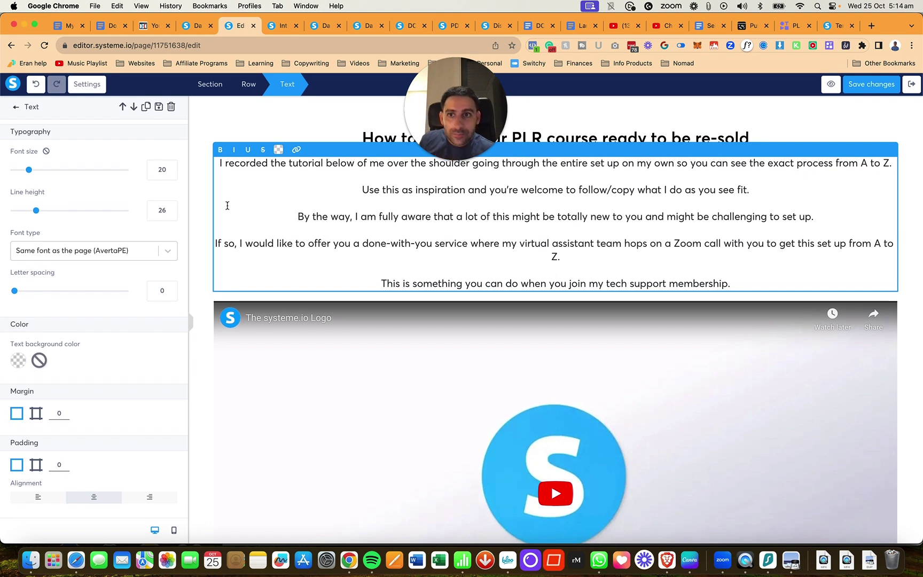
Narrow the page section by setting its content width to Wide
left_click(193, 189)
left_click(200, 129)
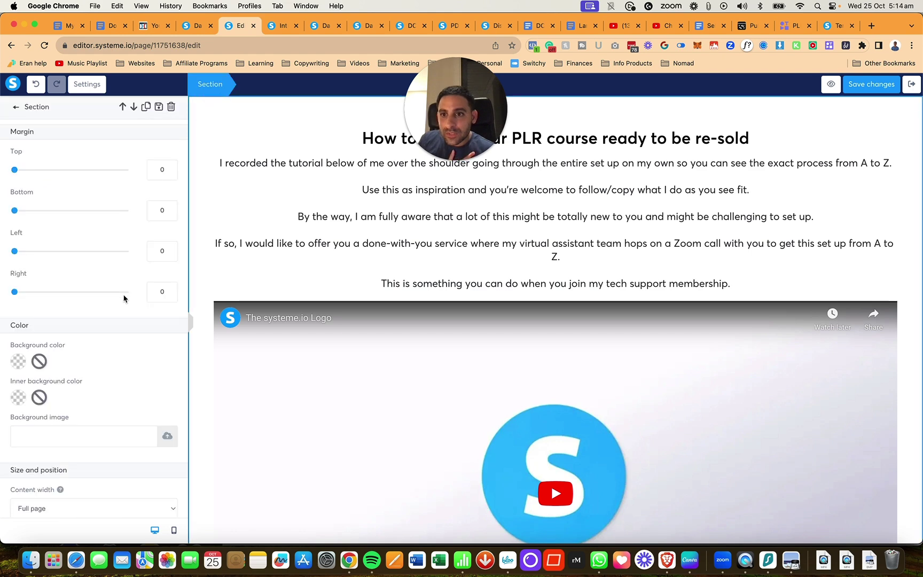
scroll(123, 299, "down", 5)
left_click(122, 211)
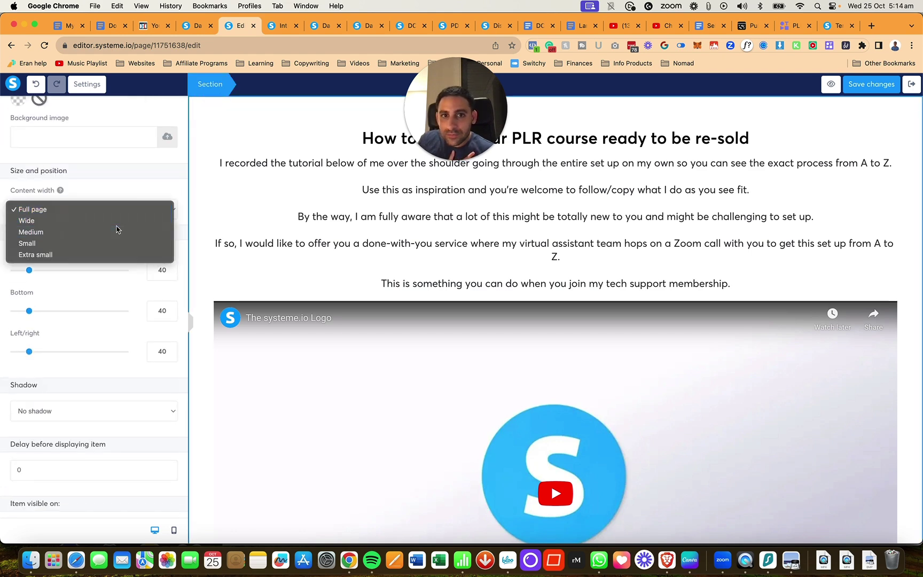
left_click(117, 229)
left_click(120, 215)
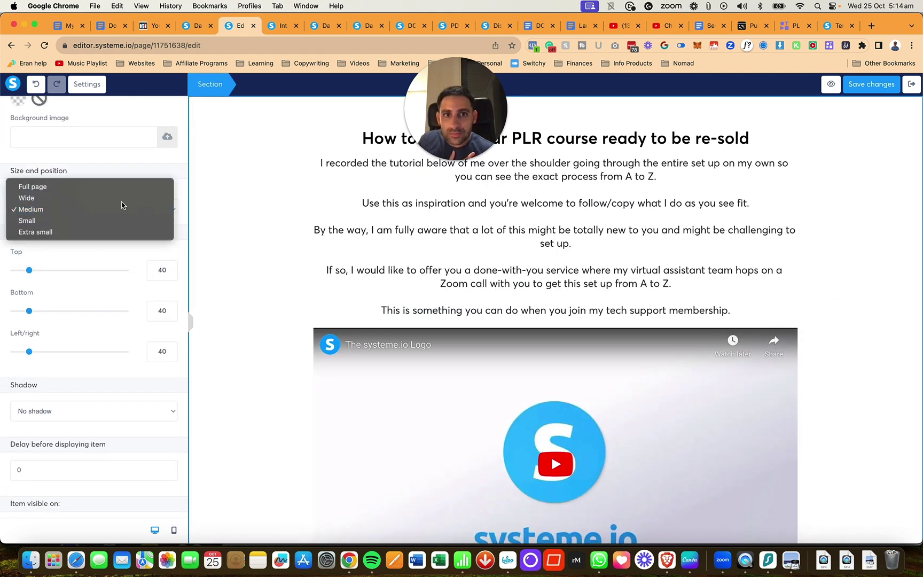
left_click(120, 196)
Add a paragraph below the tech support membership line reading "The cost is $297/quarter."
left_click(577, 264)
left_click(625, 267)
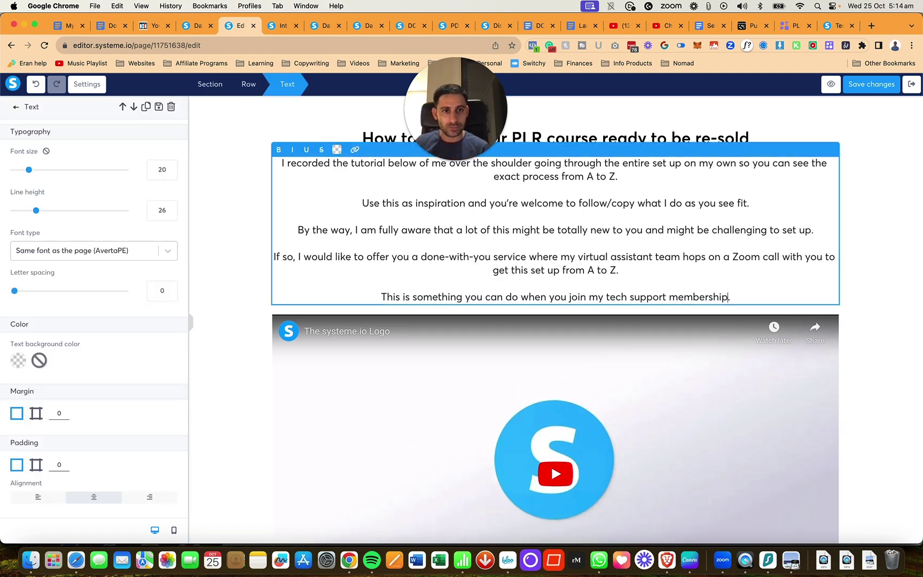
key("Return")
key("Return")
type("The co")
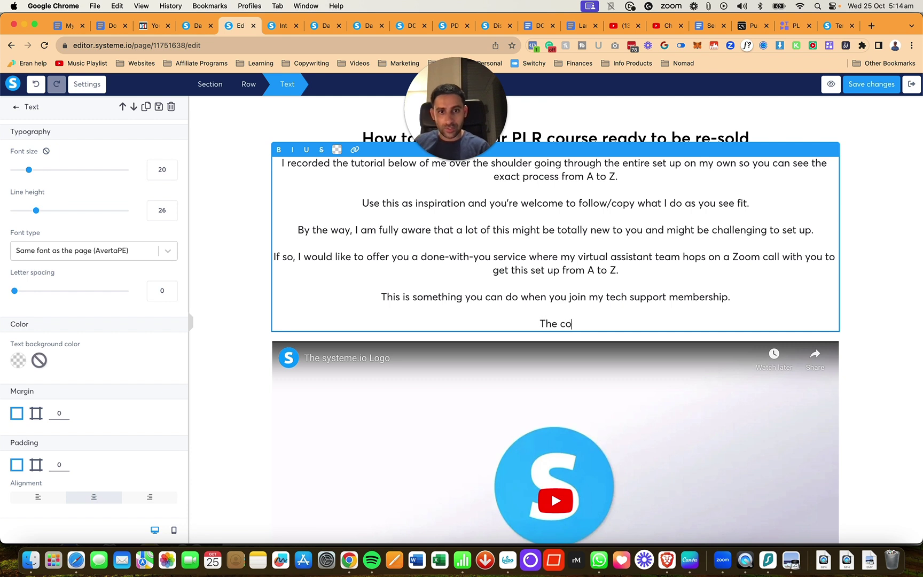
type("st is $297/")
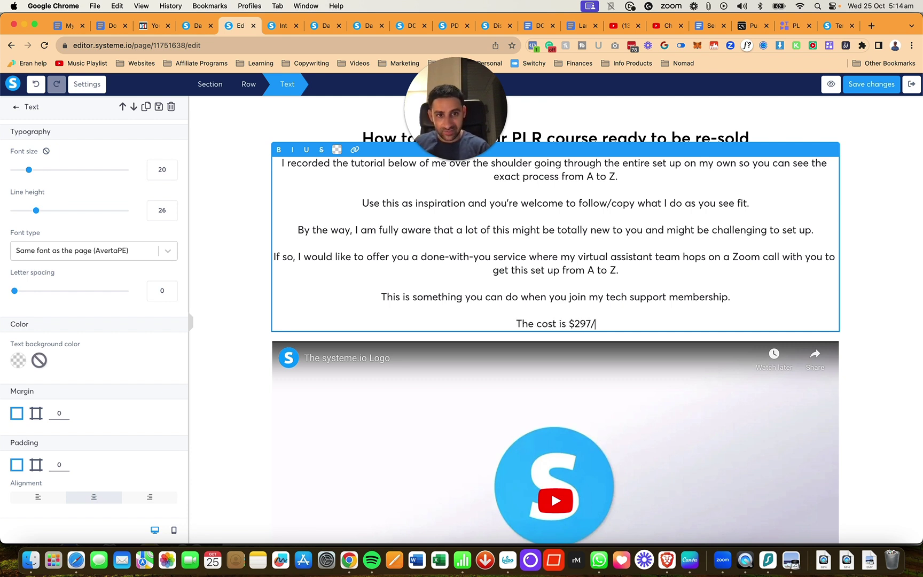
type("quarter.")
Add the paragraph "This means that you have the next 3 months available to get full support through 1-on-1 Zoom calls with my virtual assistant team."
key("Return")
key("Return")
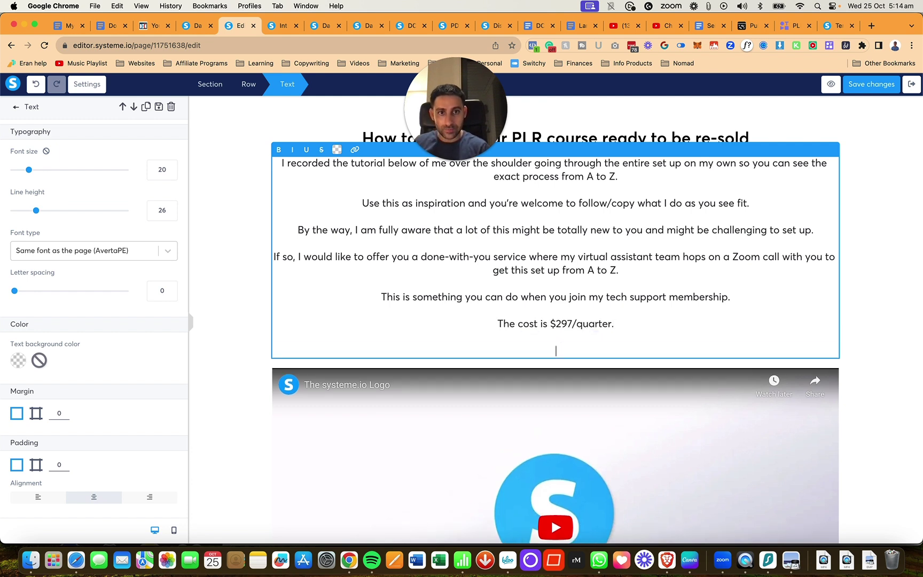
type("This means ")
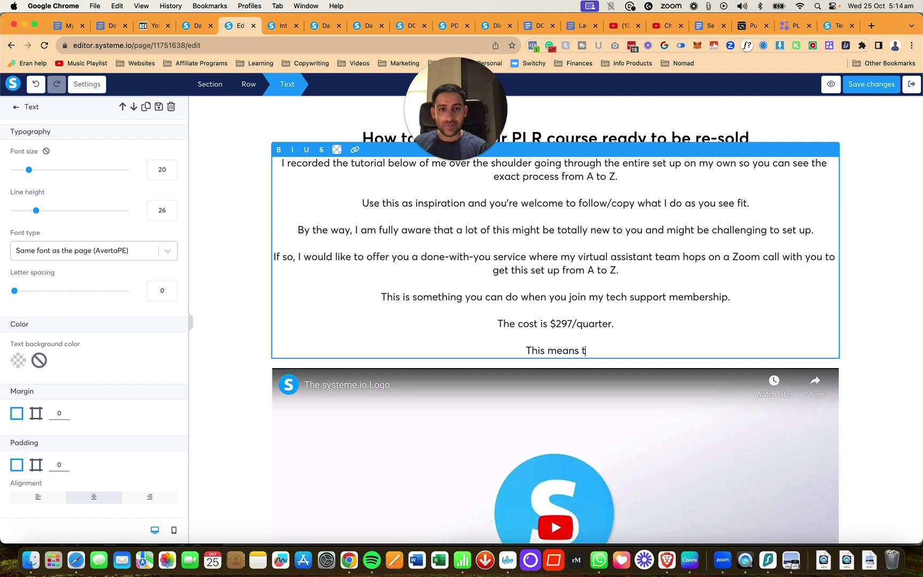
type("that you have ")
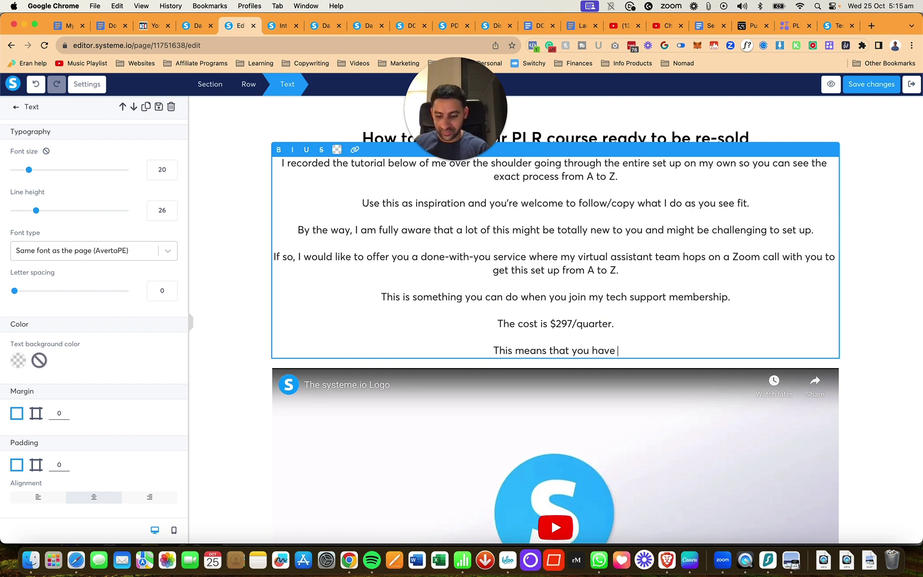
type("the next 3 months")
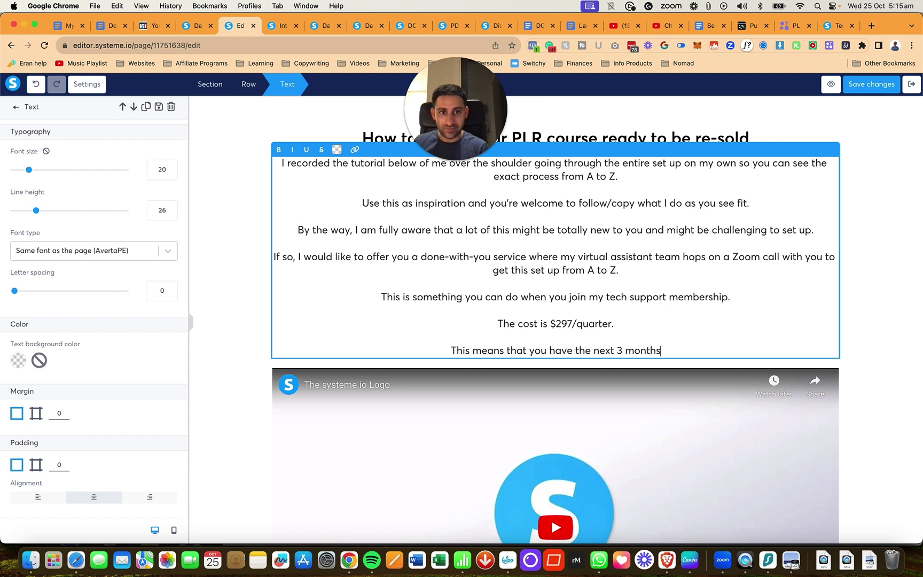
type(" available ")
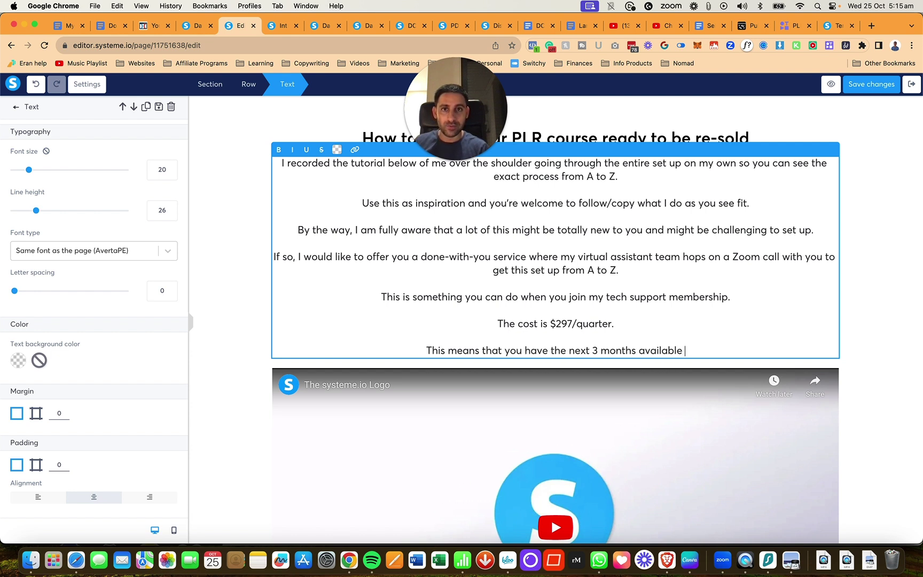
type("to get full support throgh")
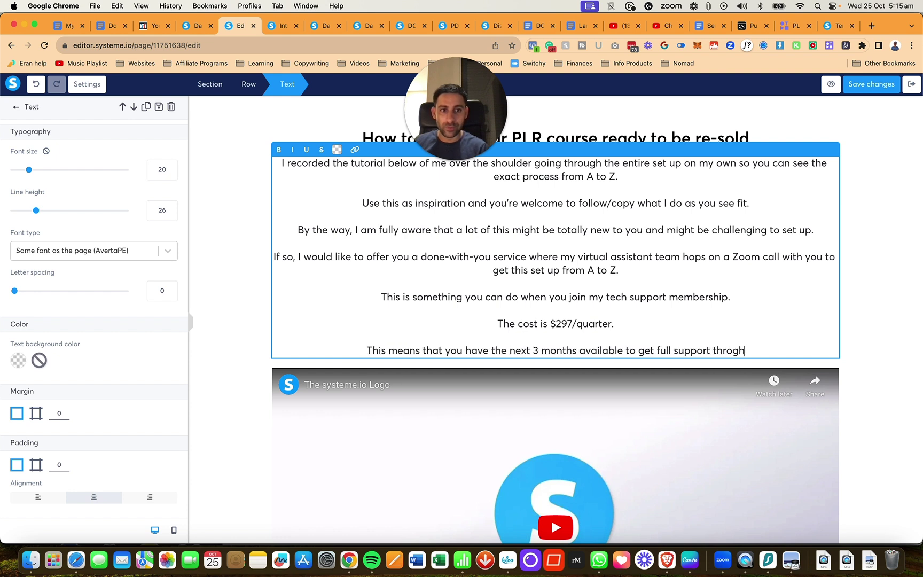
key("BackSpace")
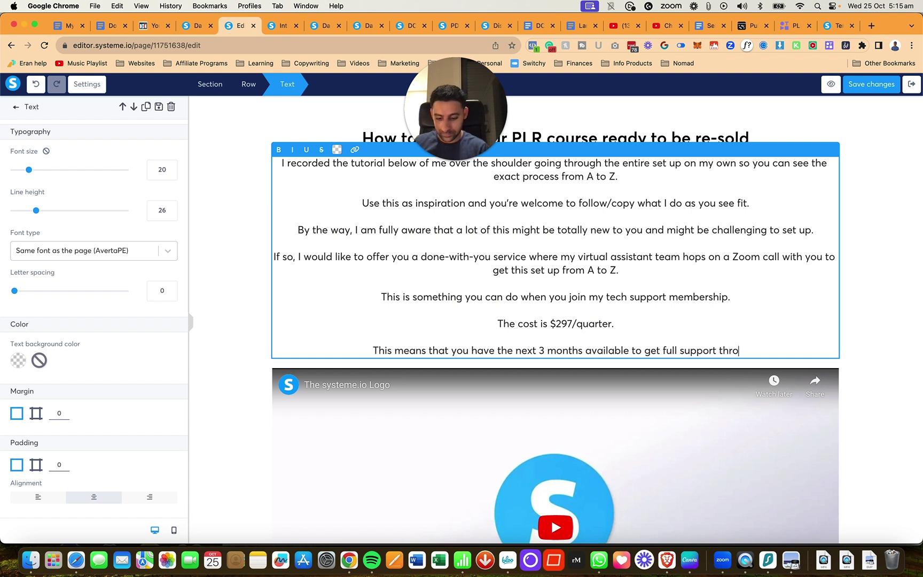
type("ugh 1-on-1")
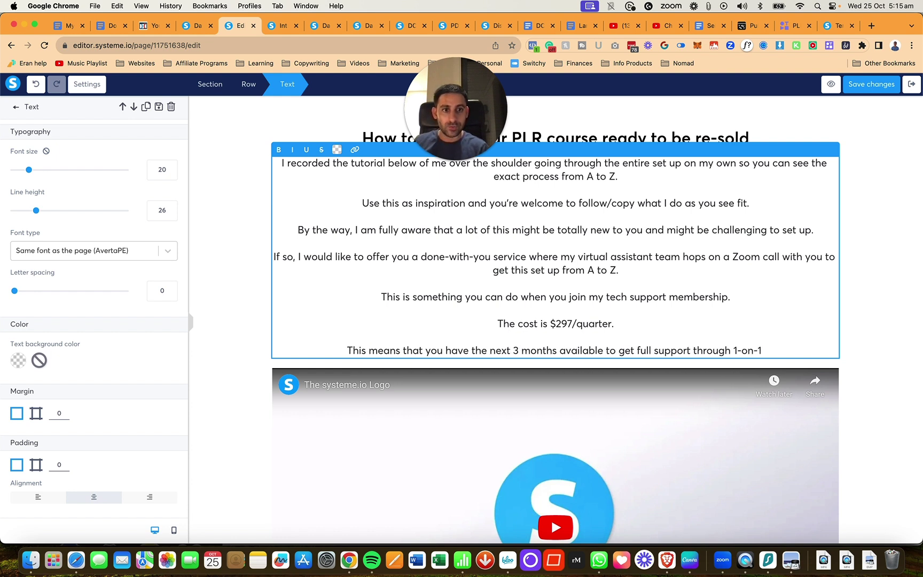
type(" Zoom calls with my vir")
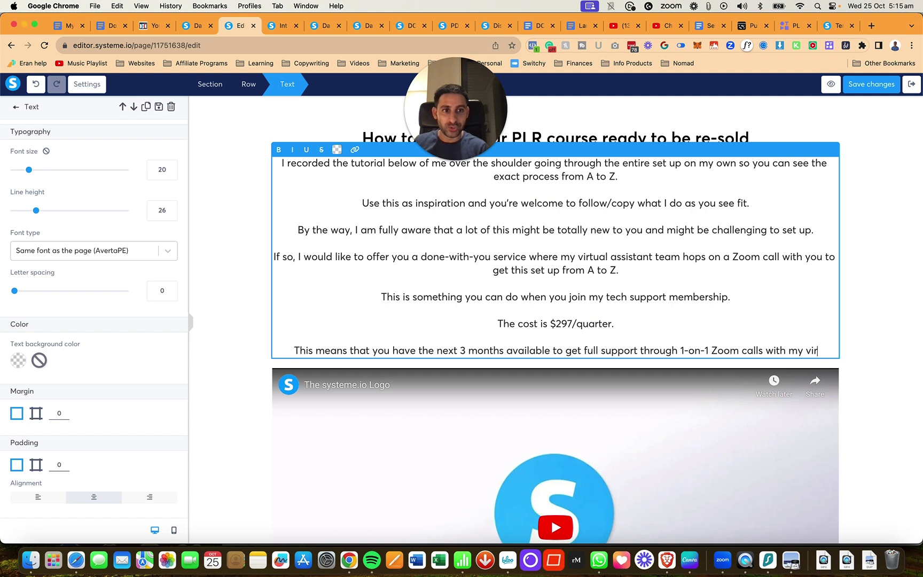
type("tual assistant team.")
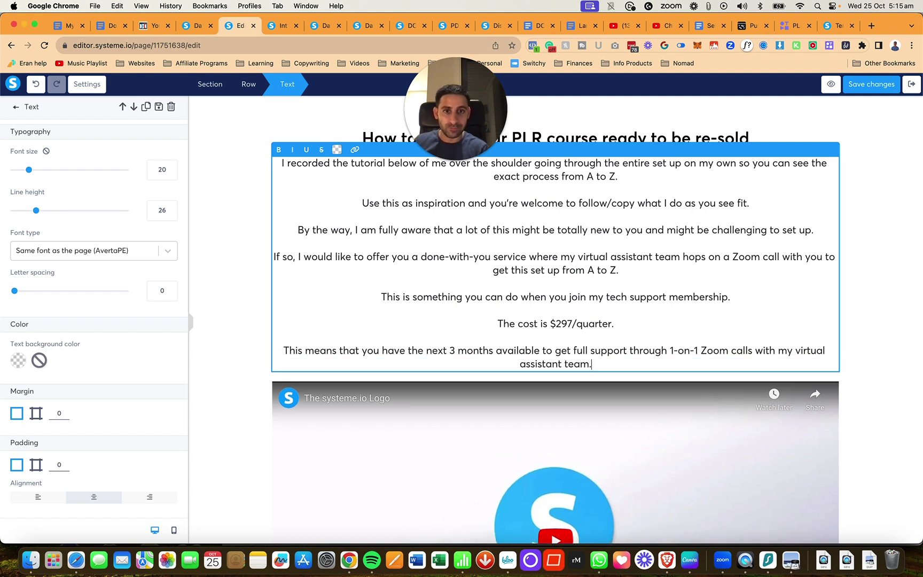
Start another paragraph with "They will literally hop on a Zoom call with you"
key("Return")
key("Return")
type("They will listen")
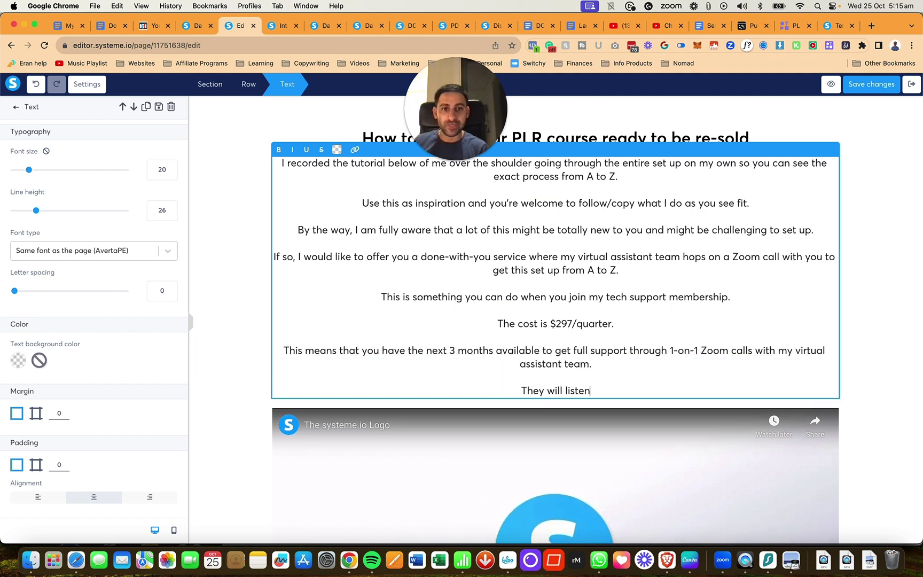
key("BackSpace")
key("BackSpace")
key("BackSpace")
key("BackSpace")
type("terally ")
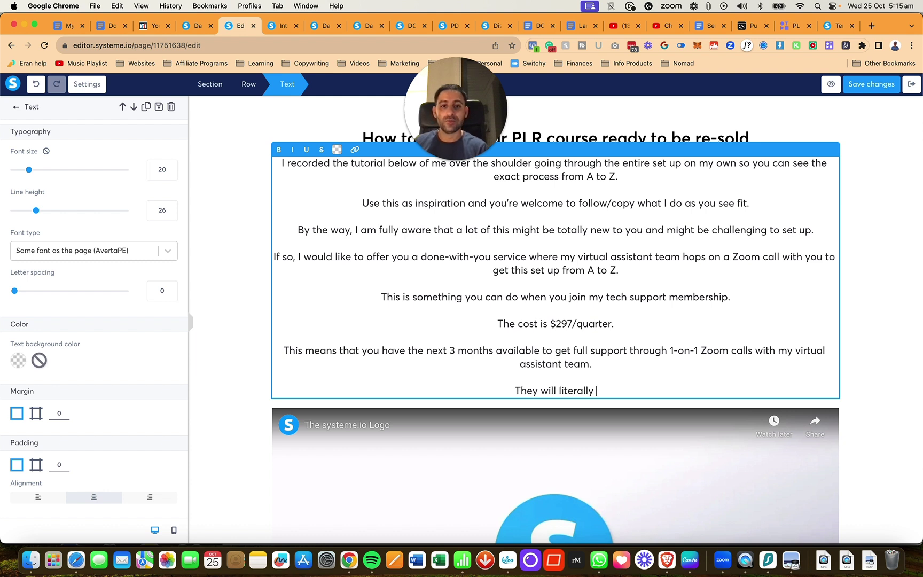
type("hop on a Zoom cam")
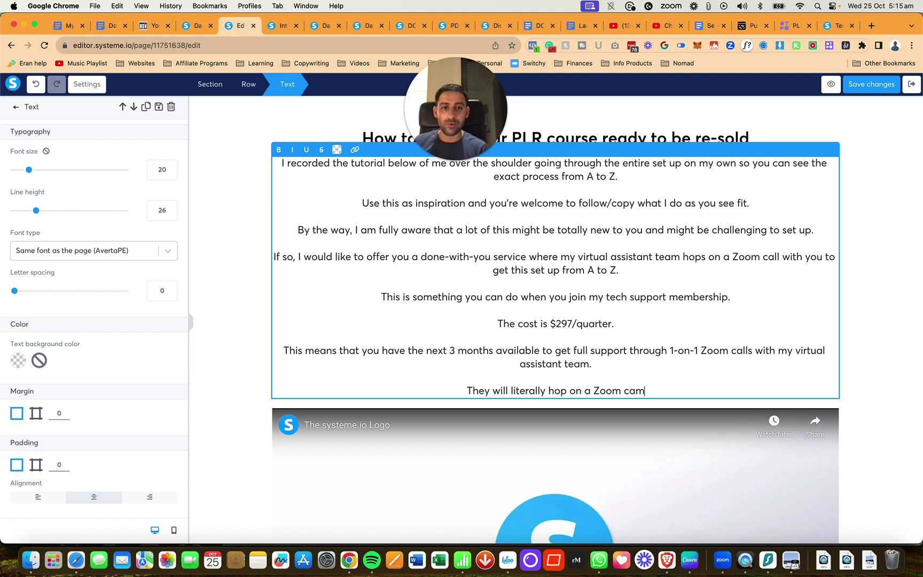
key("BackSpace")
type("ll with you ")
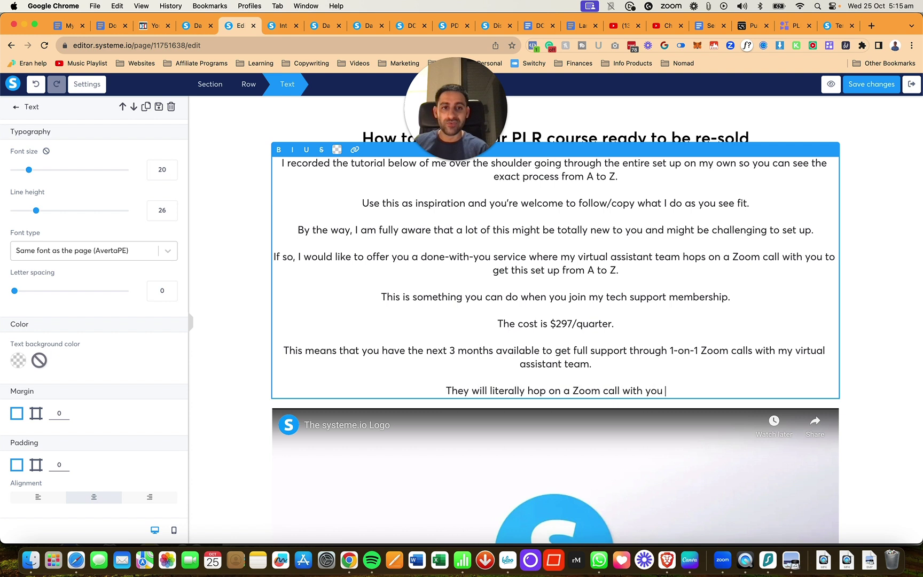
Continue the paragraph with "when you're stuck to assist you in setting up your entire Systeme.io account, domain name, tech integrations, payment integration"
type("when you're st")
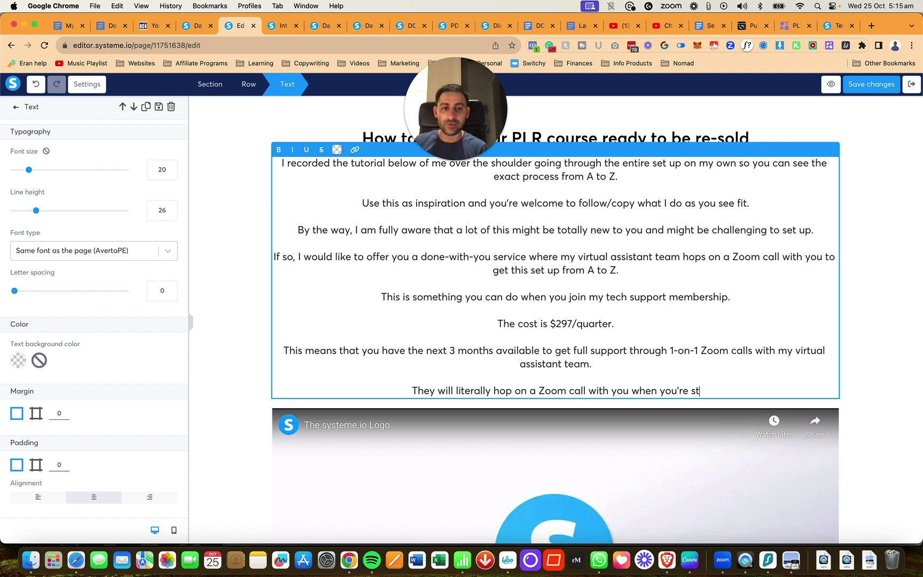
type("uck to ass")
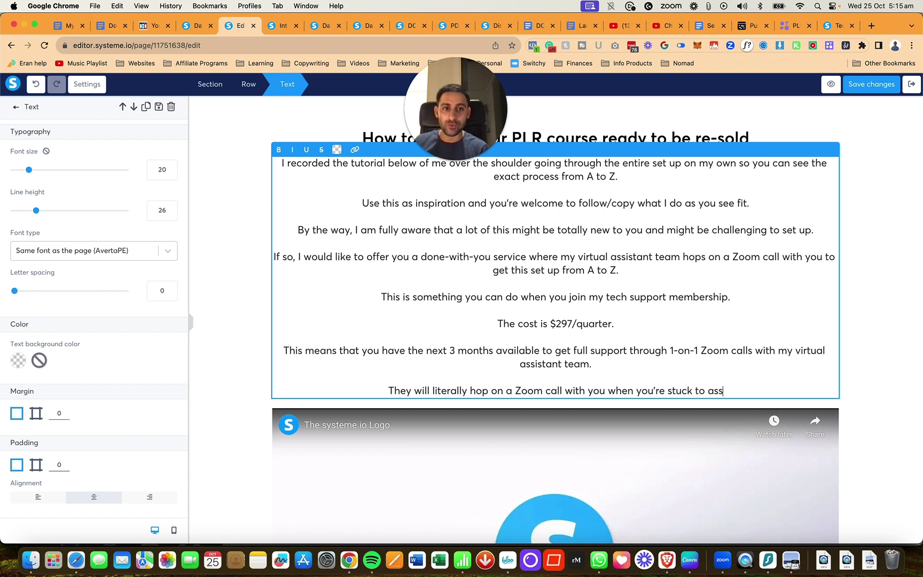
type("ist you in set")
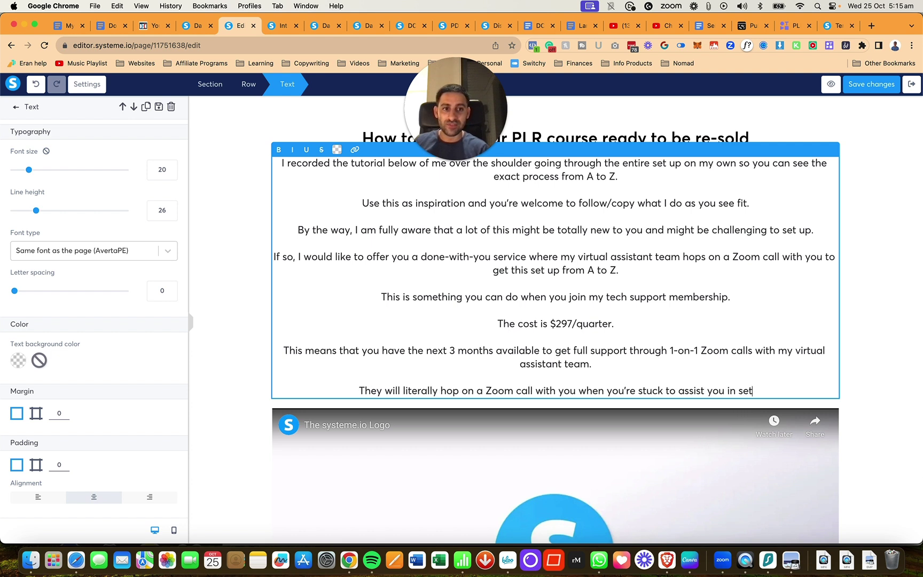
type("ting up your entire S")
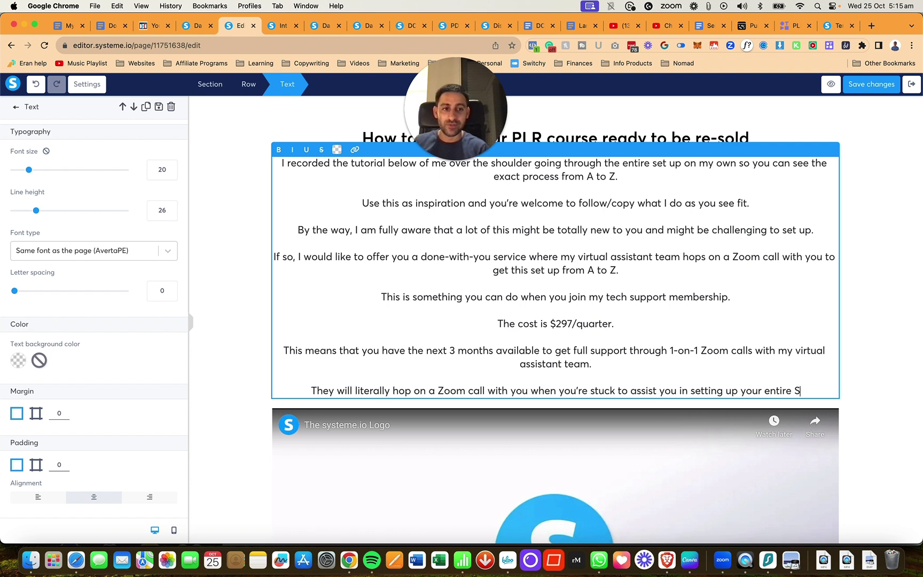
type("ysteme.io account, domain name,")
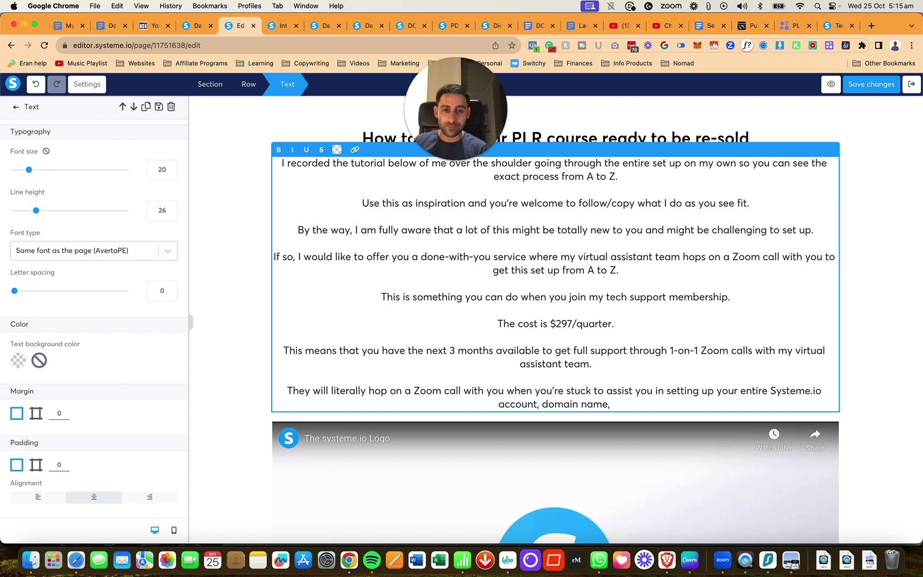
type(" tech integrat")
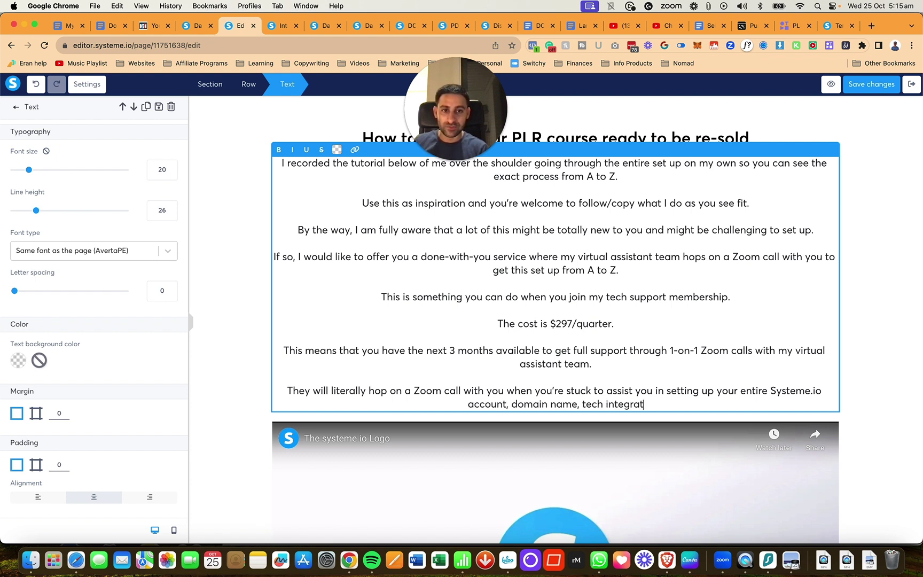
type("ions, payment integration")
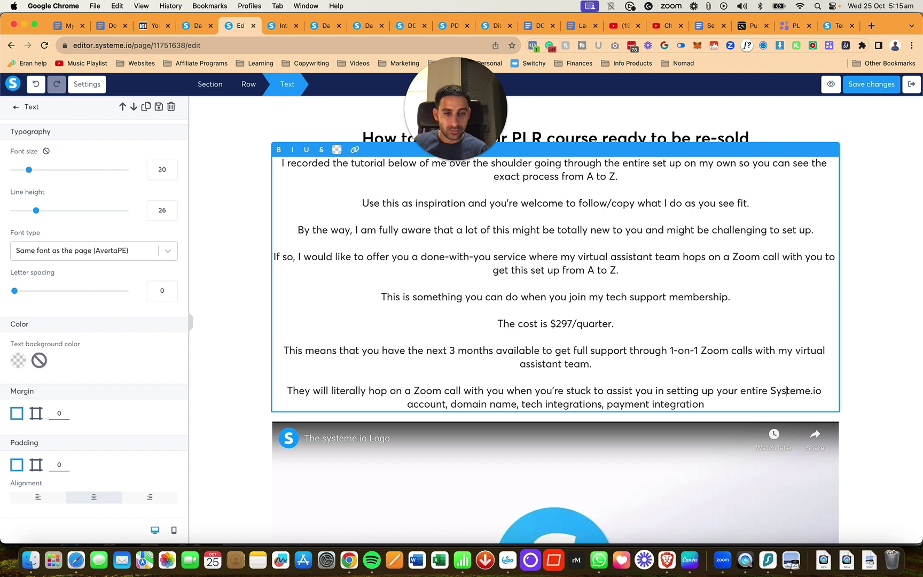
Replace the last paragraph's ending after "Systeme.io" with "account, things like:"
type("account, ")
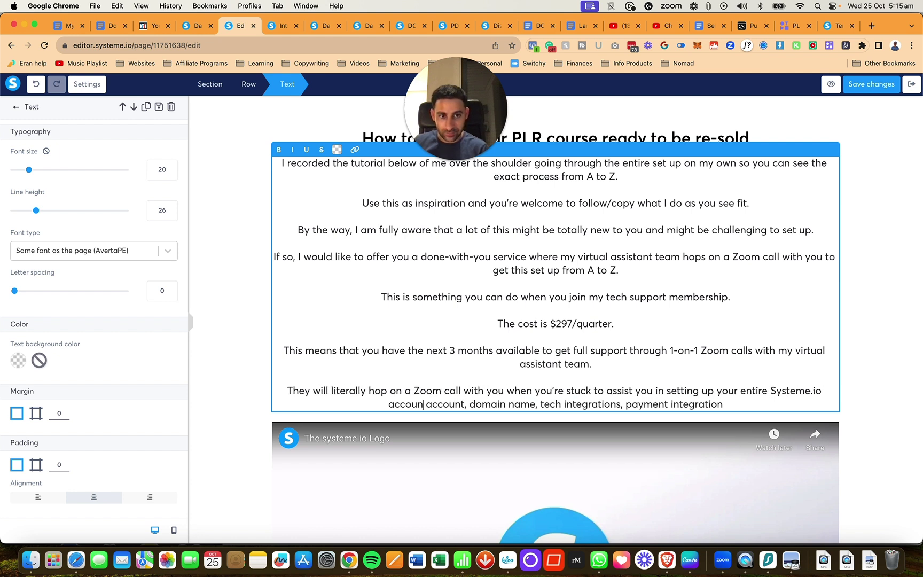
type("things like:")
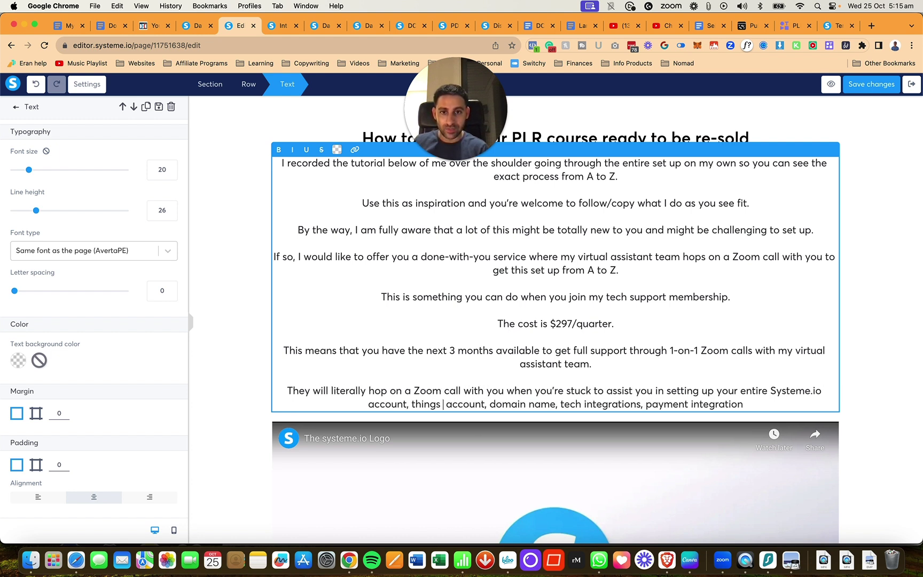
key("shift+super+Down")
key("BackSpace")
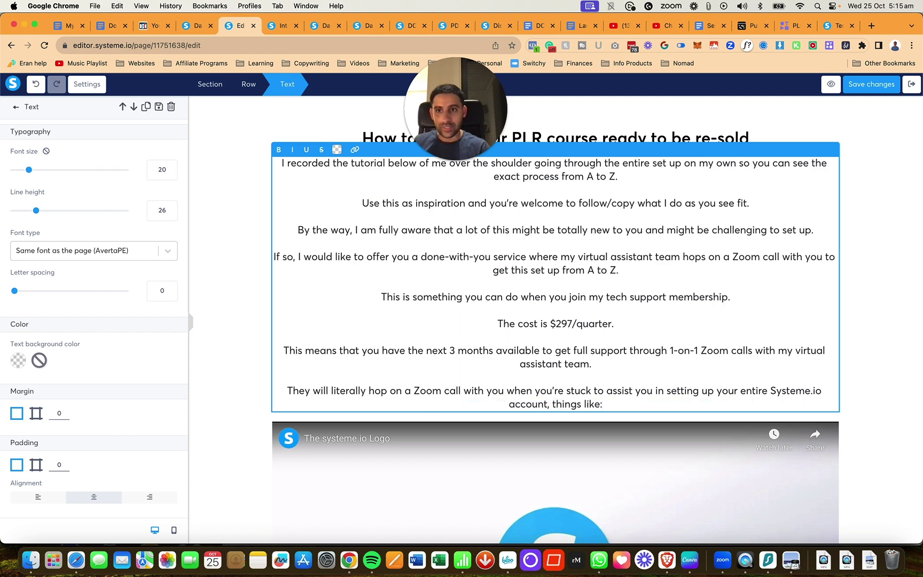
Insert a bulleted list between the explanatory text and the video
left_click(248, 231)
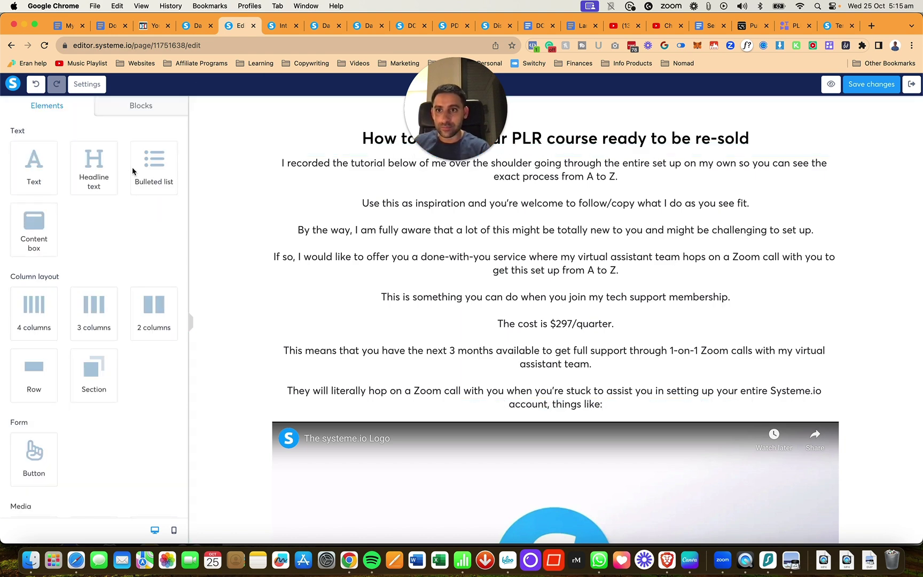
left_click_drag(133, 171, 558, 404)
scroll(467, 402, "down", 2)
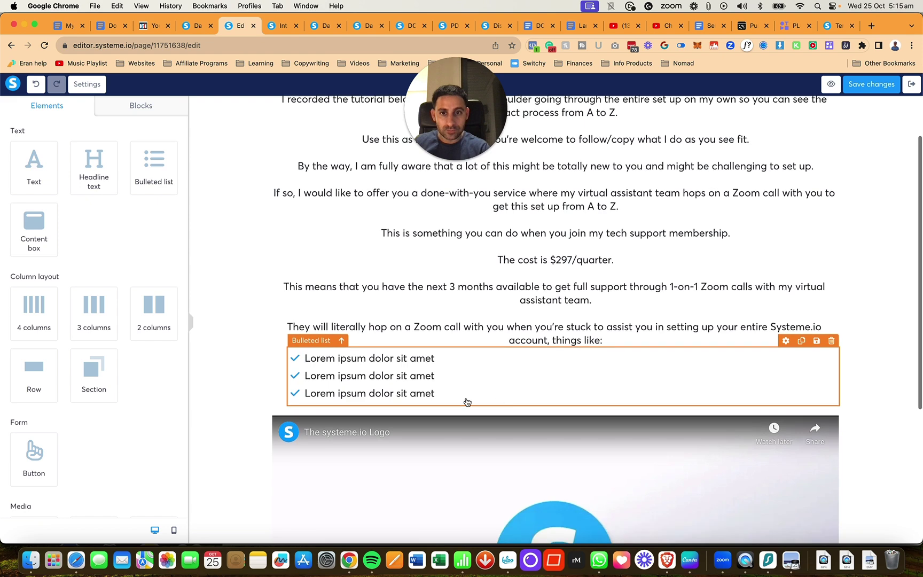
Replace the first placeholder bullet with "Domain integration" and move on to the following bullet
left_click(336, 357)
triple_click(316, 364)
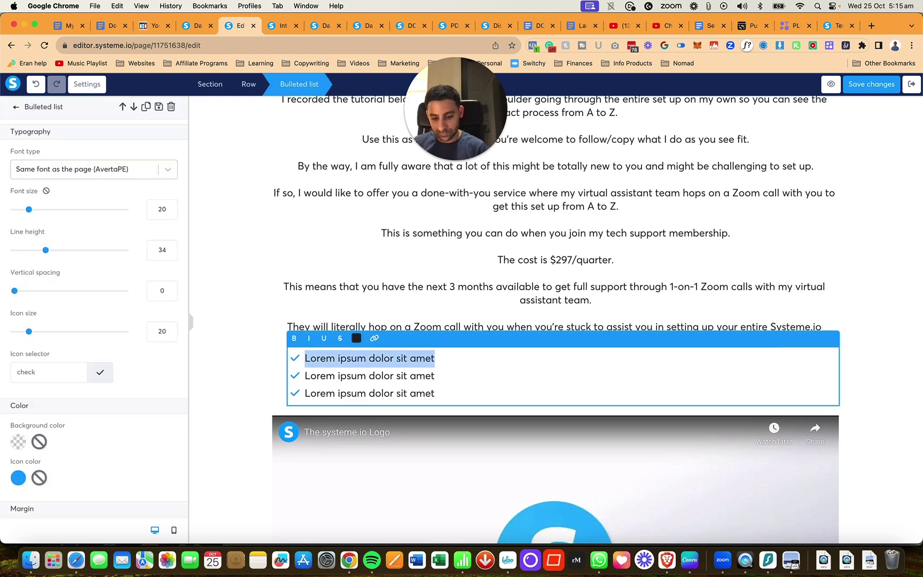
type("Domain integrat")
type("ion")
key("Return")
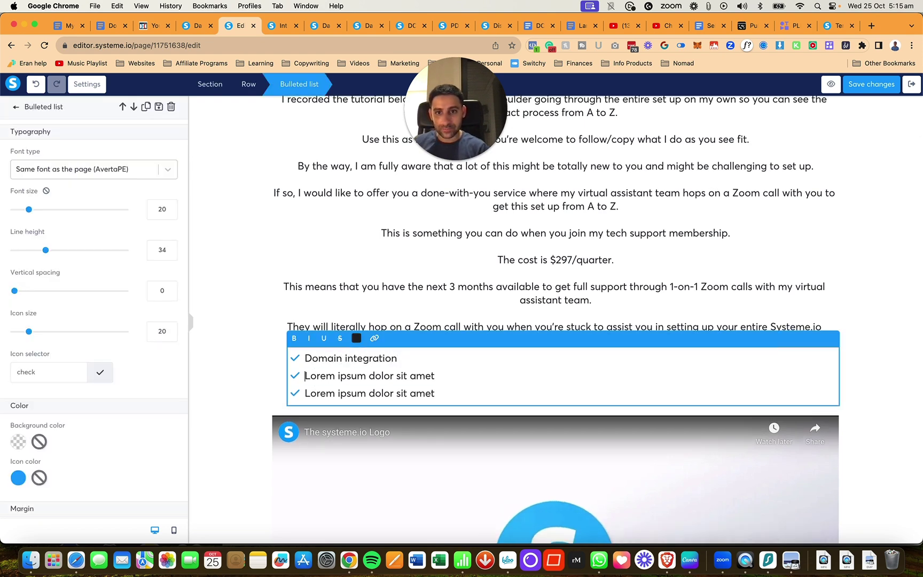
Write the second bullet as "Professional email set up and integration"
type("Email ")
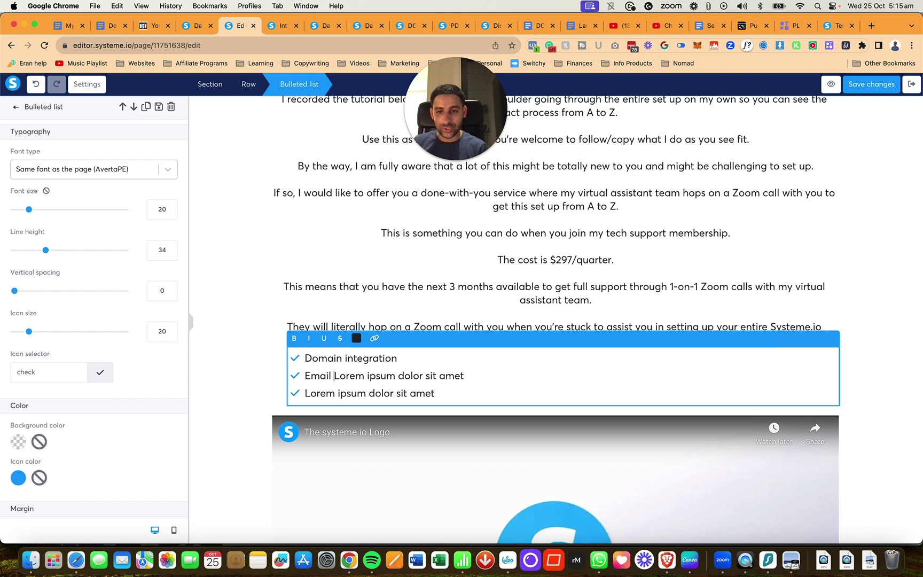
type("email")
key("shift+super+Left")
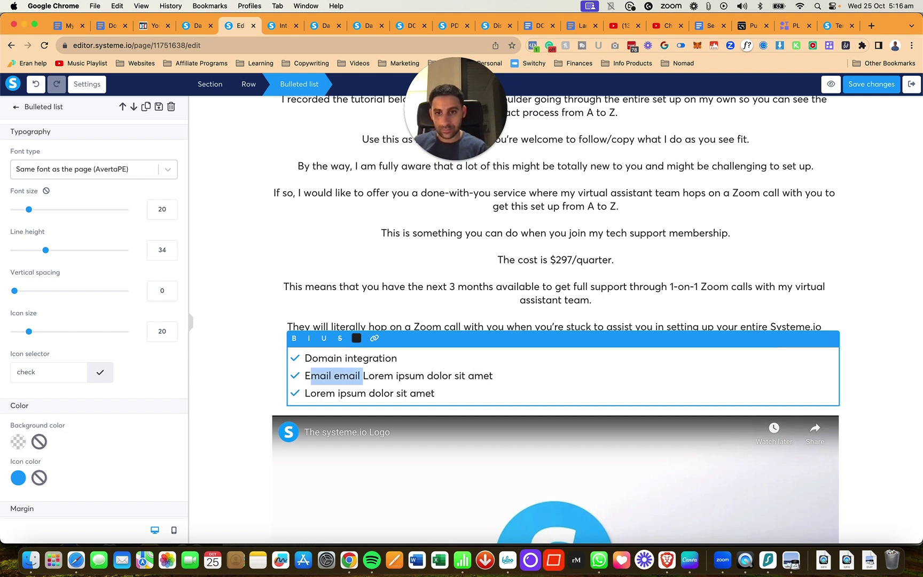
type("Profess")
type("ional email set up an")
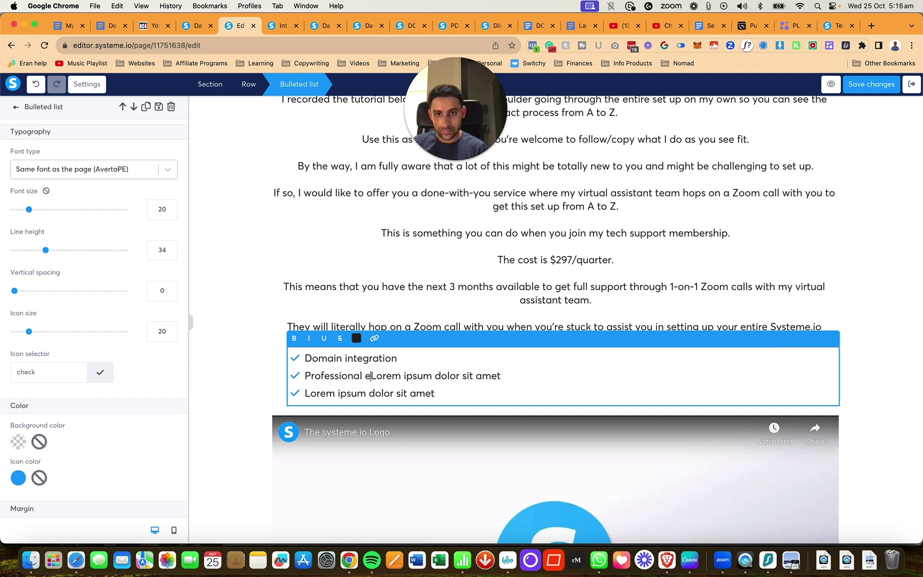
type("d integration")
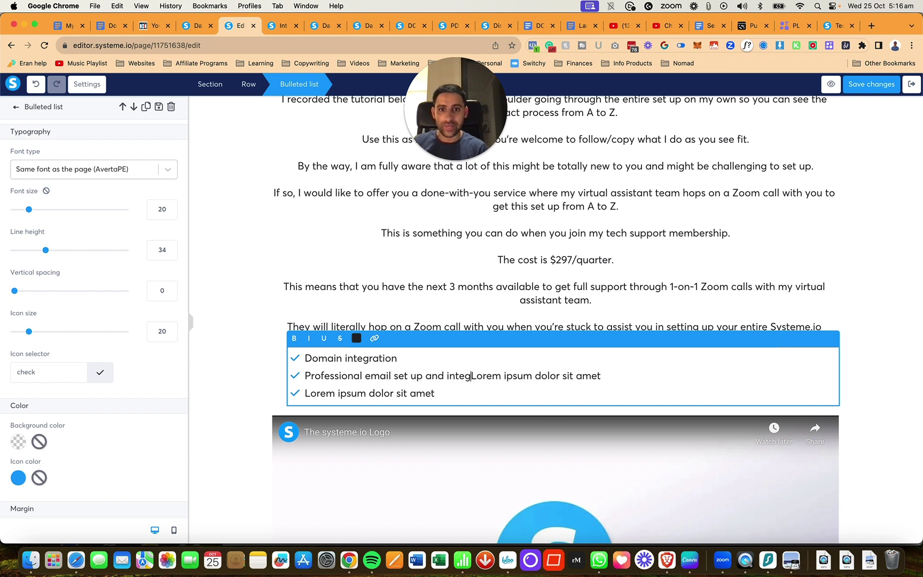
key("Return")
Add the bullets "Payment integration" and "Pricing set up" to the list
type("Payment integrationLorem ipsum dolor sit amet")
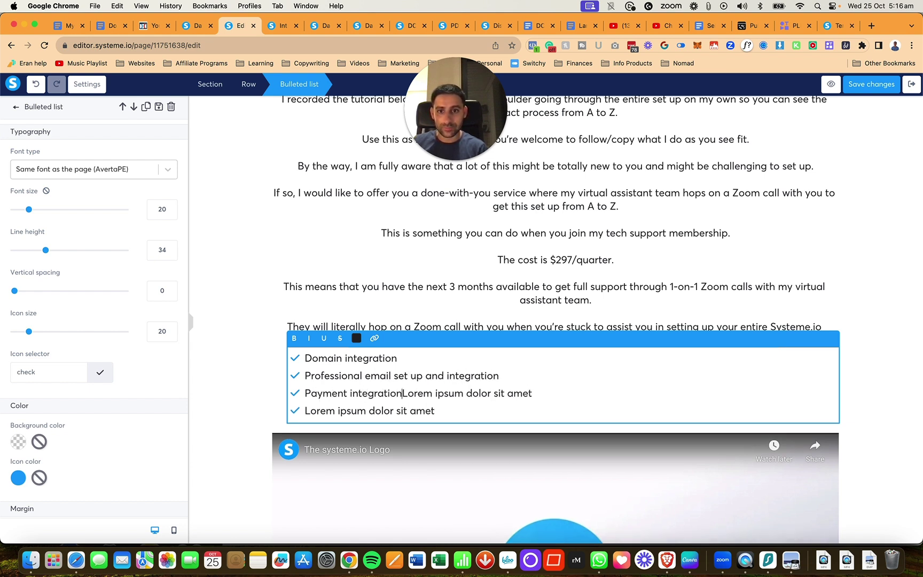
key("Return")
type("Pricing set upLorem ipsum dolor sit amet")
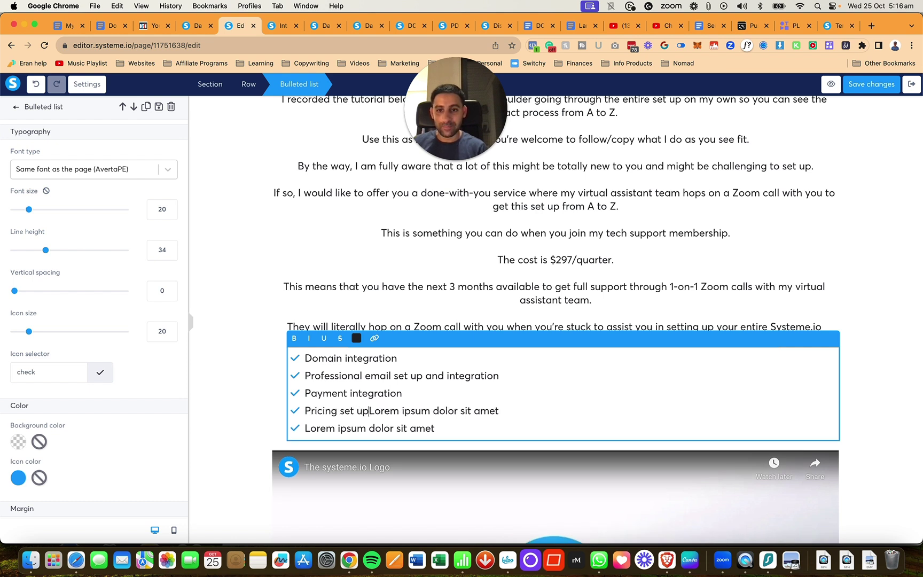
key("Return")
Add a fifth bullet reading "Tagging and workflows set up"
type("Tagging and w")
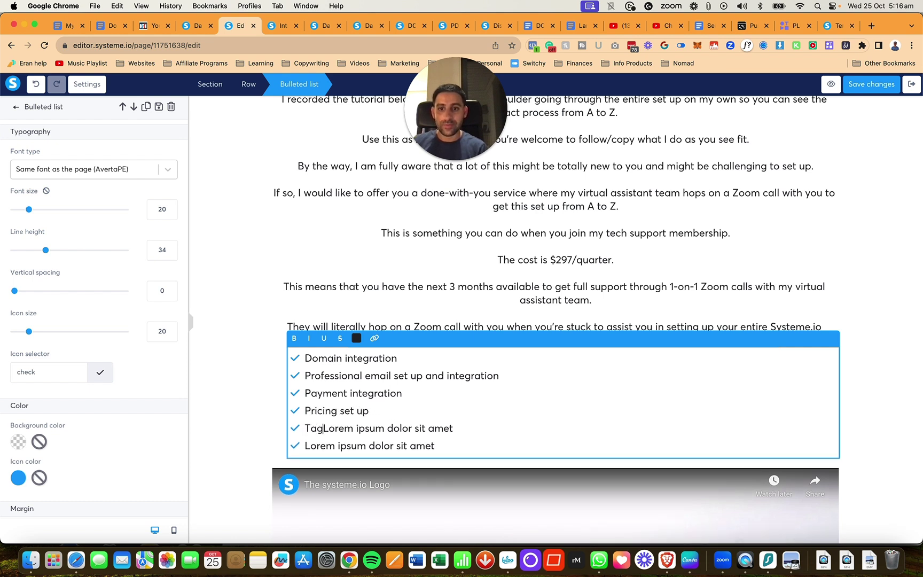
type("orkflows set u")
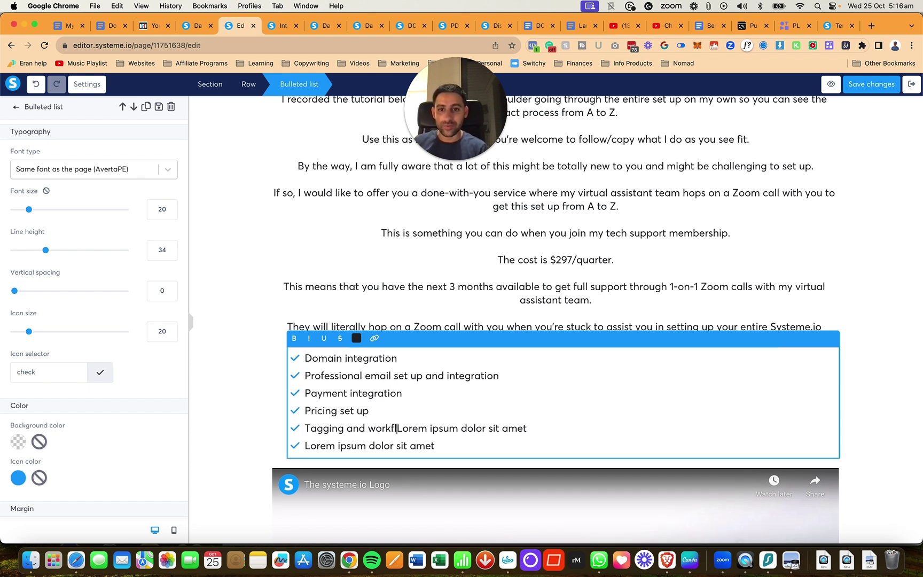
type("p")
key("Return")
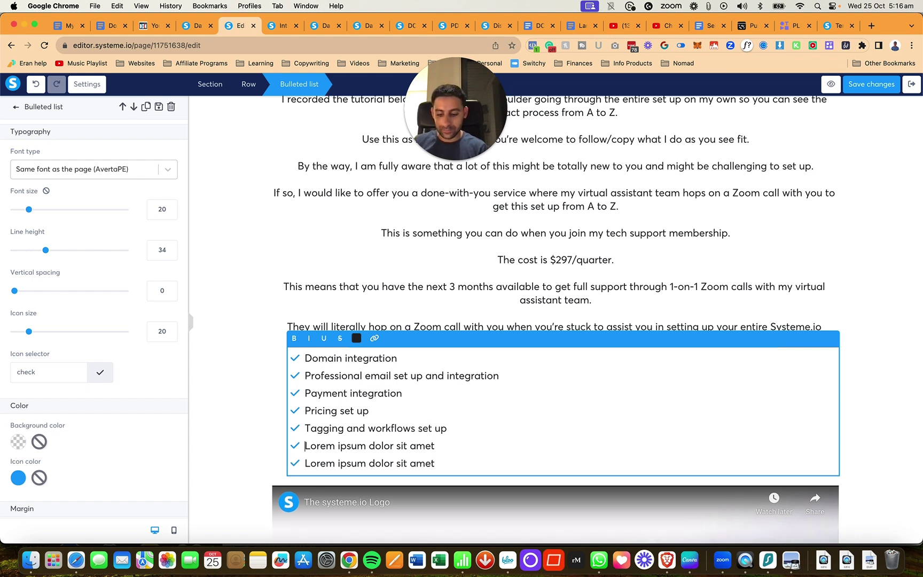
Add a sixth bullet reading "Making sure all pages talk to each other"
type("M")
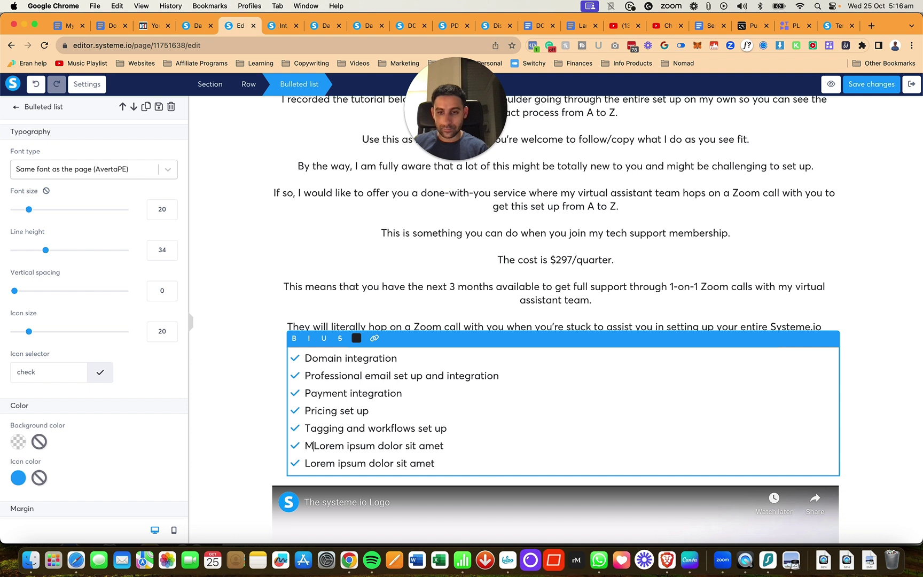
type("aking sure all ta")
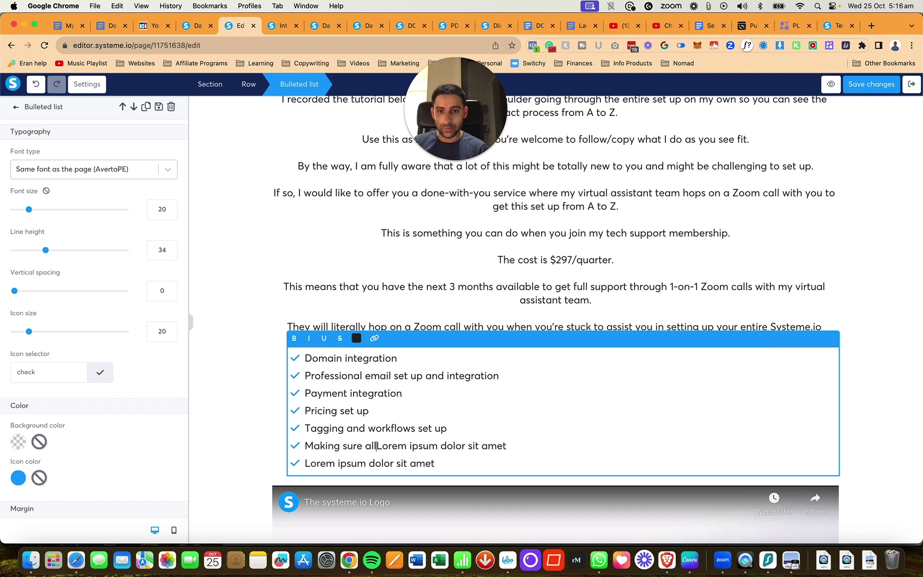
key("BackSpace")
key("BackSpace")
type("pages talk ")
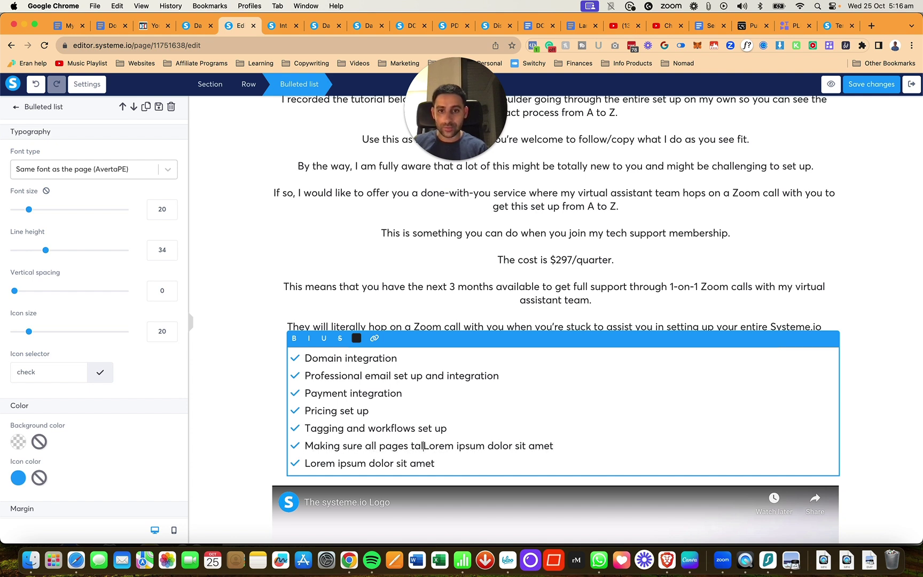
type("to each other")
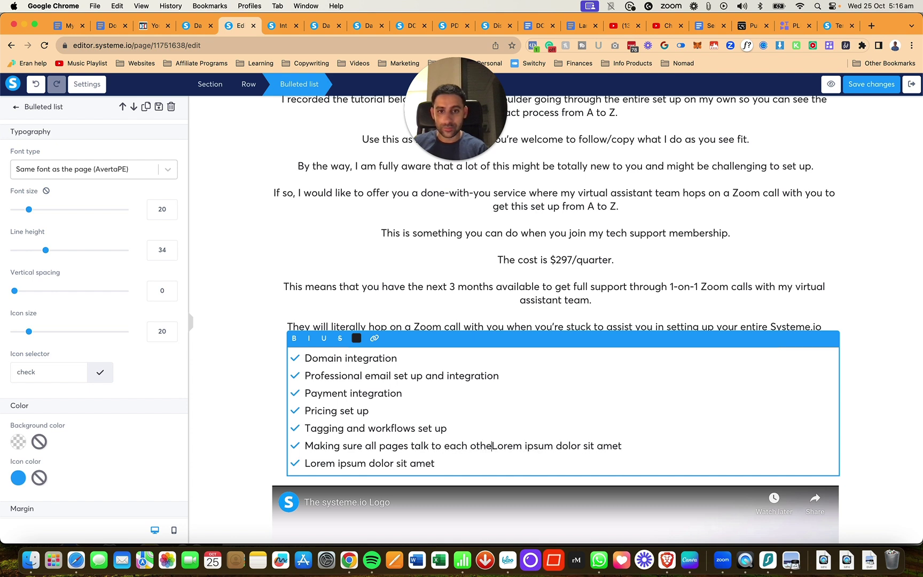
key("Return")
Write the seventh bullet as "Make sure all the automations are working as they should"
key("shift+Down")
type("Ma")
key("BackSpace")
key("BackSpace")
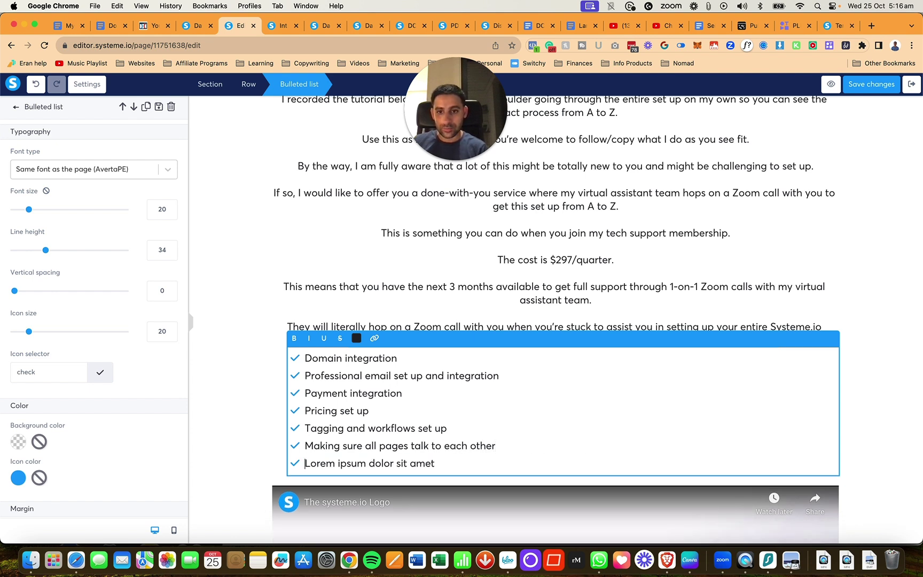
type("Make sure all yLorem ipsu")
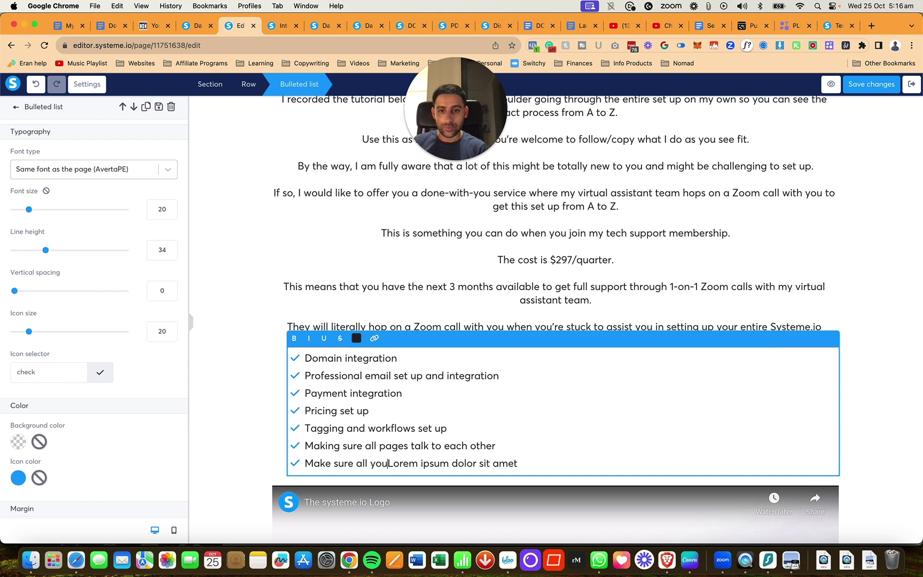
key("BackSpace")
key("BackSpace")
key("BackSpace")
type("the automations are wor")
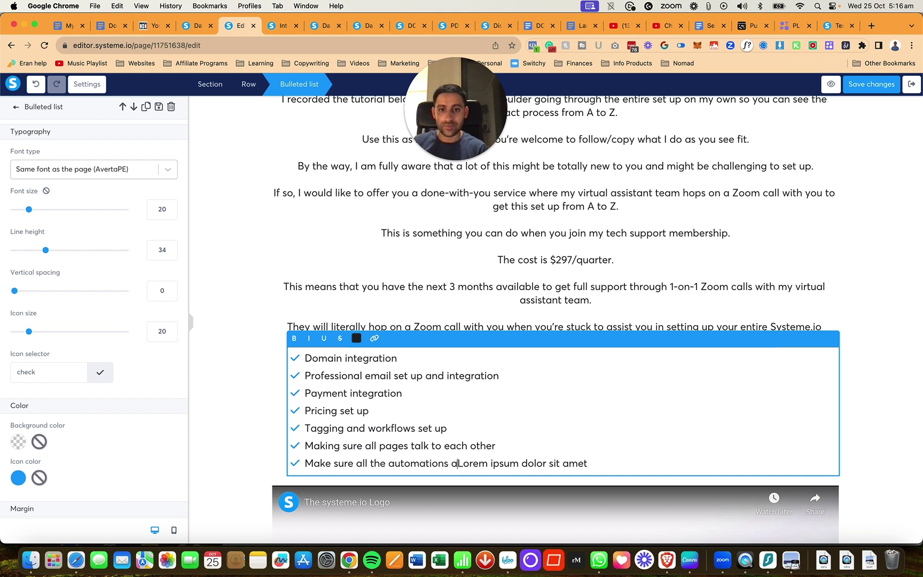
type("king as they should")
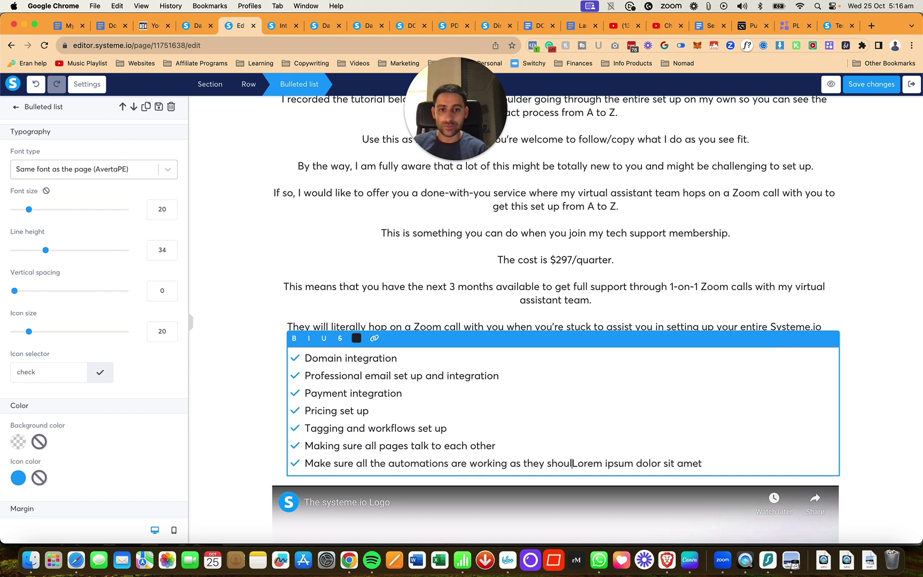
Remove the leftover placeholder bullet and add "And basically help you launch your PLR courses (and any other funnels and offers) with confidence and full support."
key("Return")
key("shift+End")
key("BackSpace")
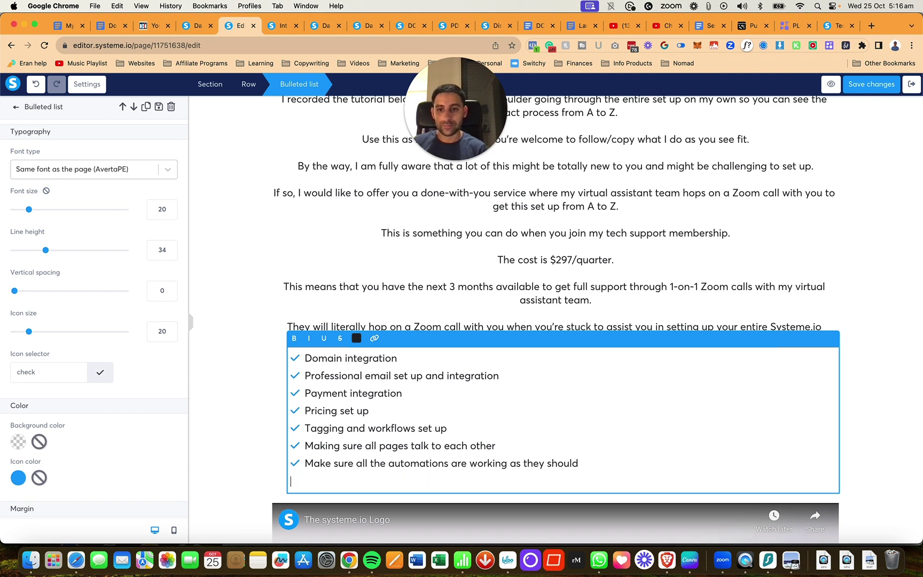
key("Return")
type("And basically")
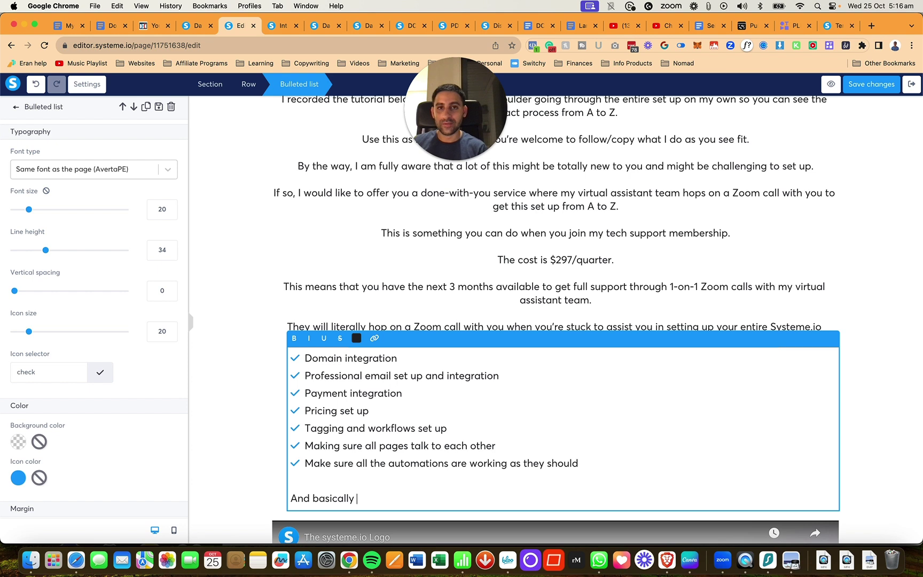
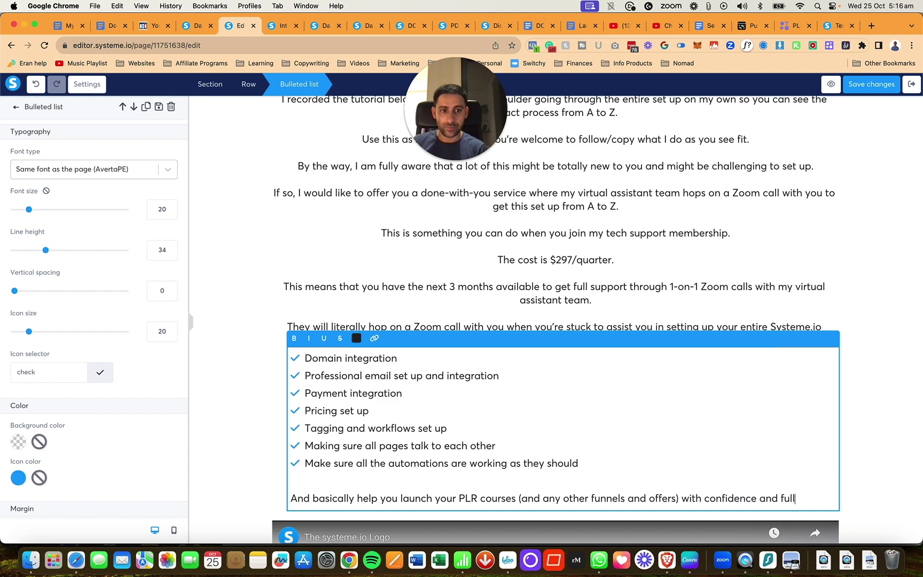
type("port.")
Add a closing paragraph reading "You can learn more about the complete offering of this membership on this page."
key("Return")
key("Return")
type("You can learn more about the complete offering of this membership on this page:")
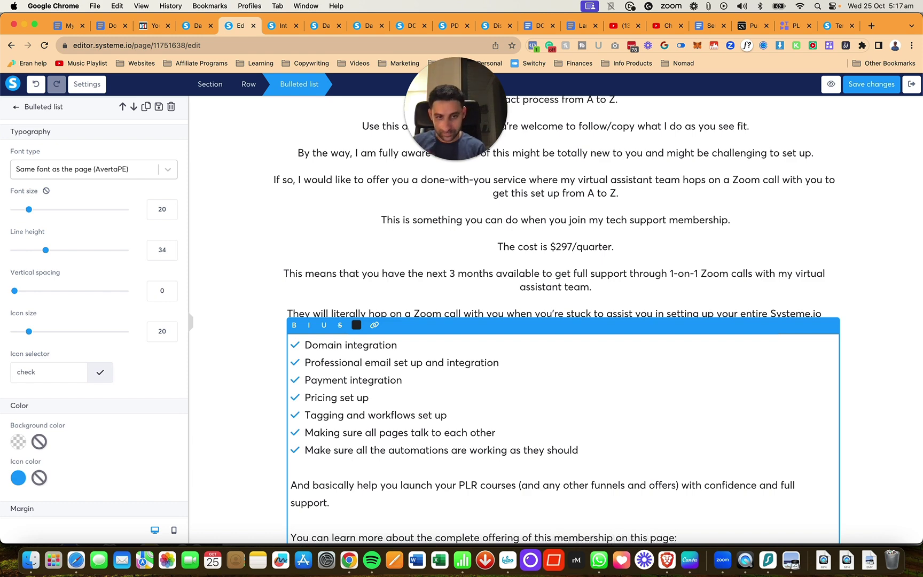
scroll(556, 321, "down", 5)
type("eran")
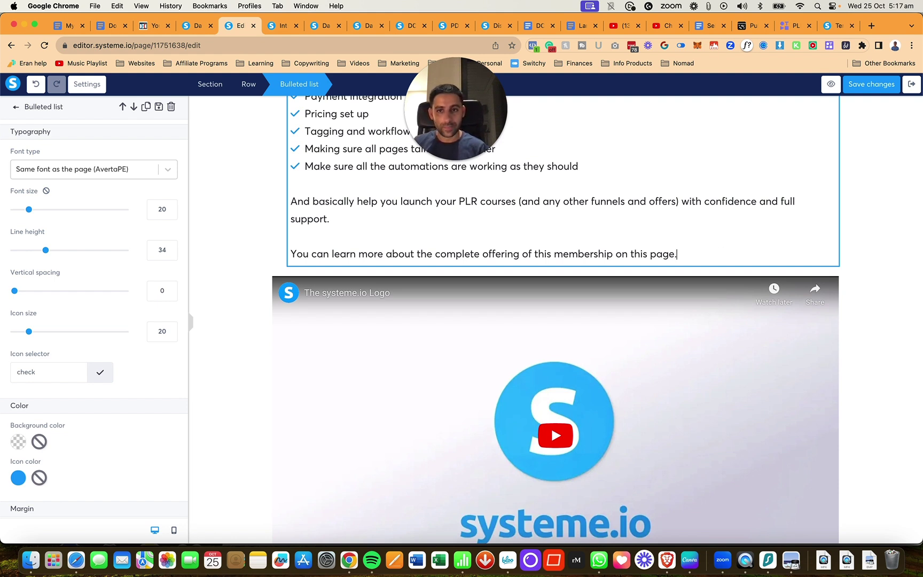
left_click(257, 236)
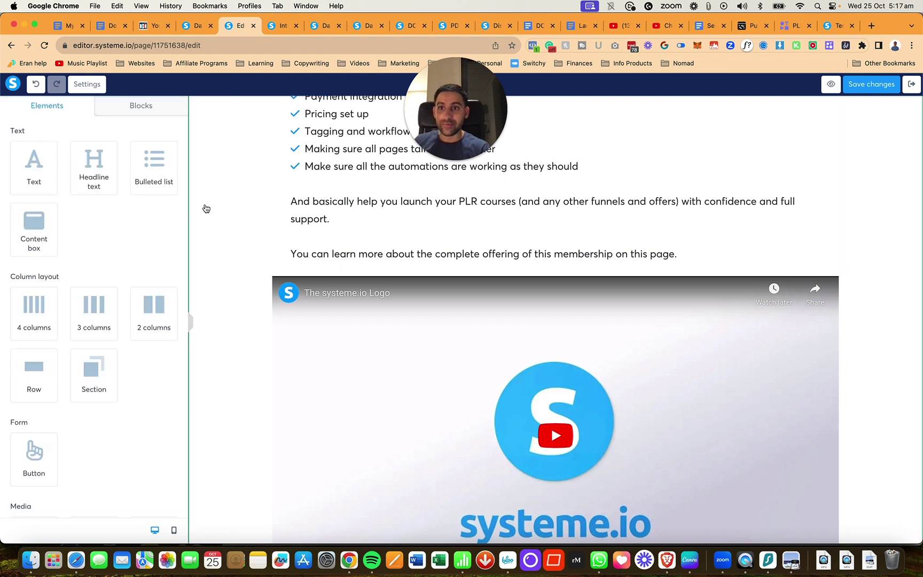
Insert a button between the closing paragraph and the video, and switch to the Systeme.io marketplace offer page
scroll(131, 262, "down", 5)
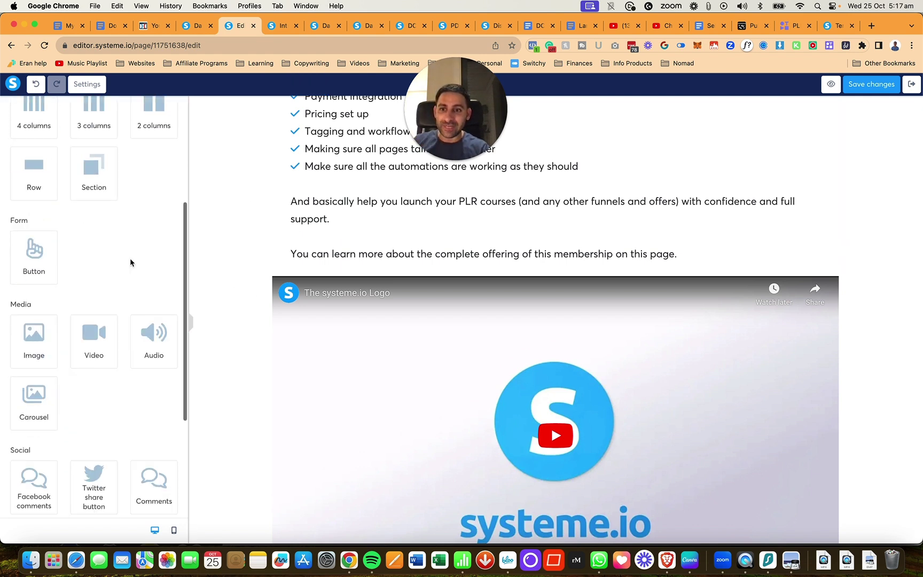
scroll(130, 272, "up", 4)
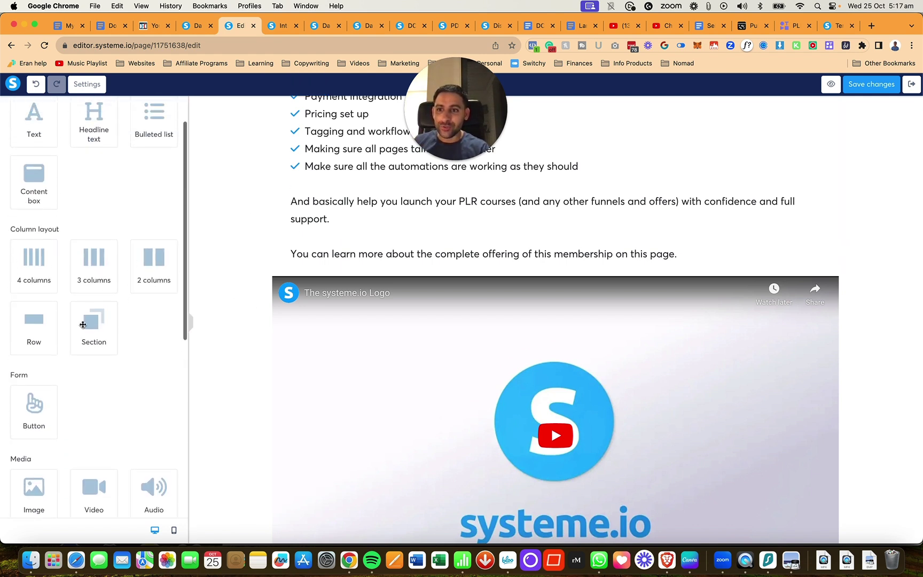
left_click_drag(38, 419, 517, 264)
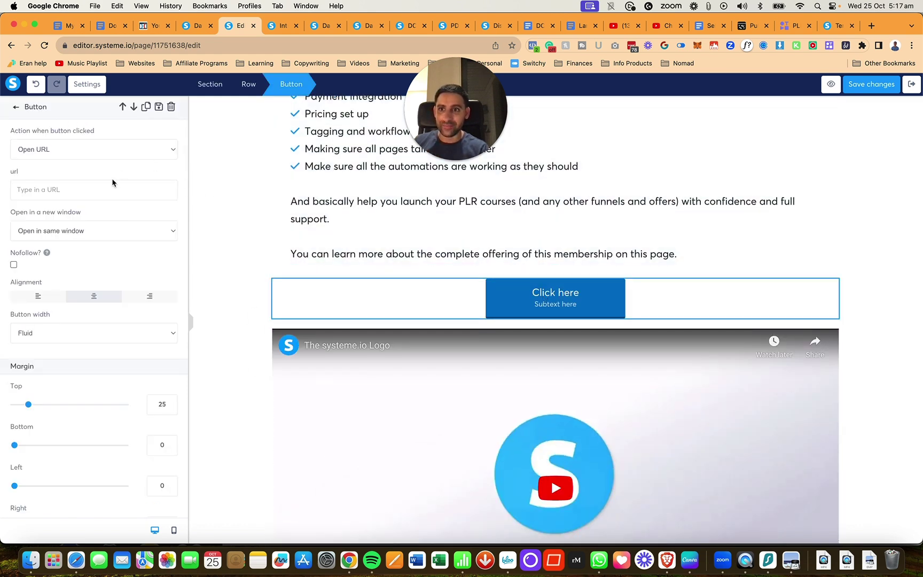
left_click(831, 26)
left_click(156, 414)
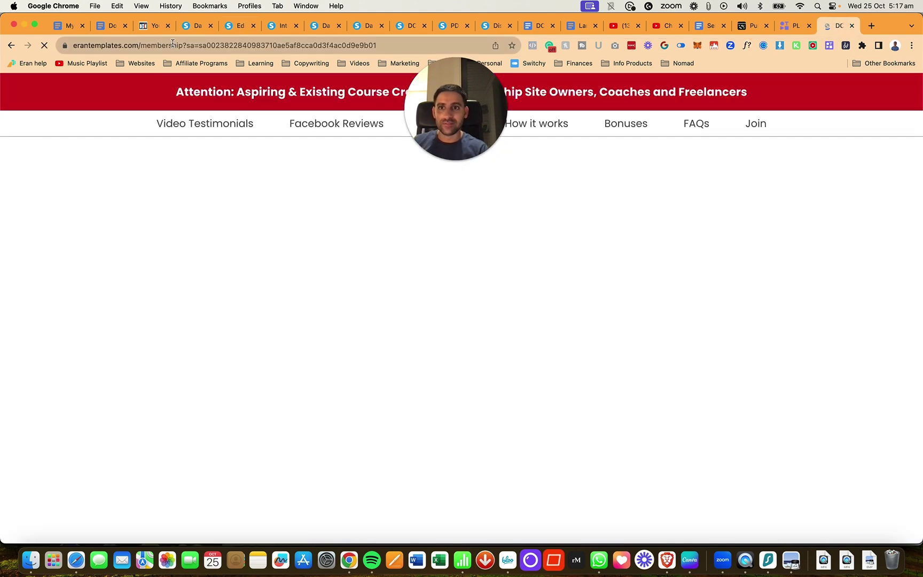
left_click(172, 43)
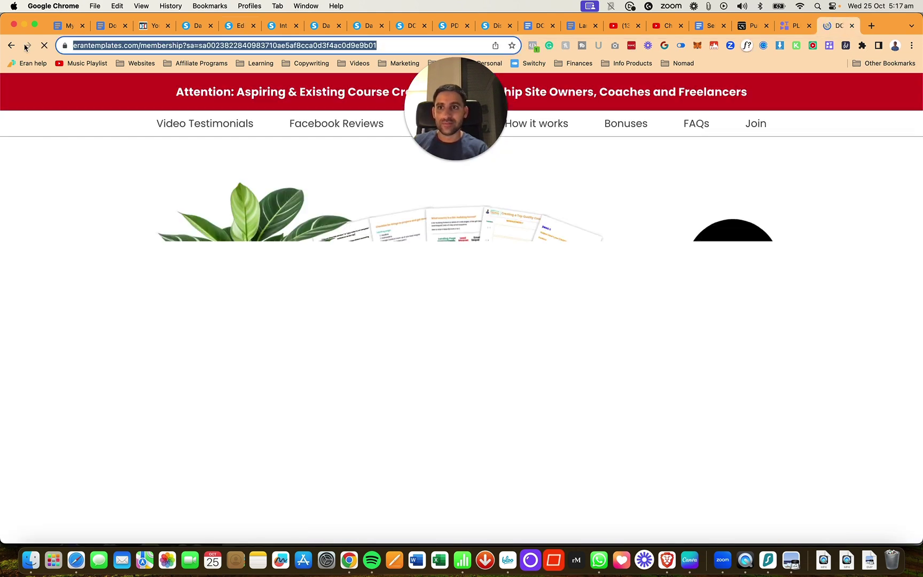
key("super+bracketleft")
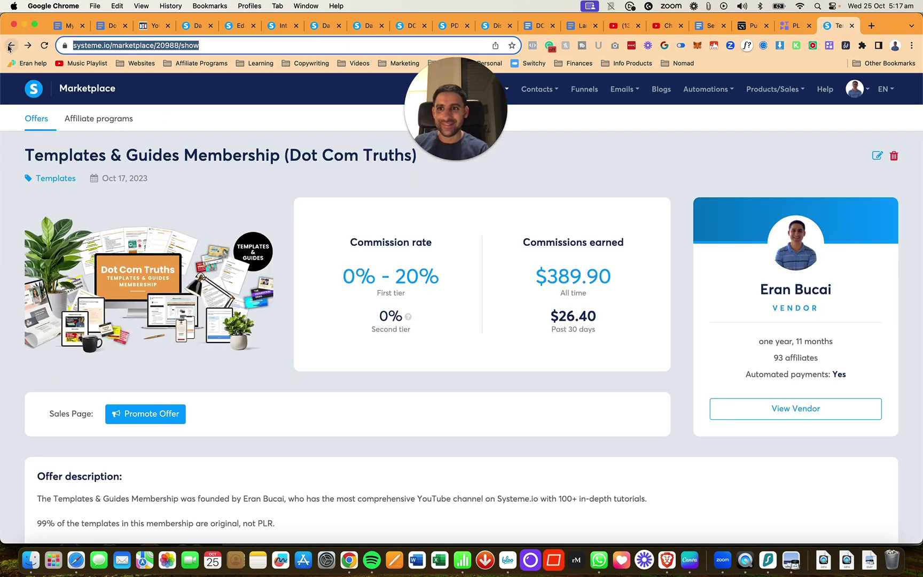
Find the Dot Com Truths Tech Support membership among the vendor's marketplace offers and open its sales page through the promotion link
left_click(808, 408)
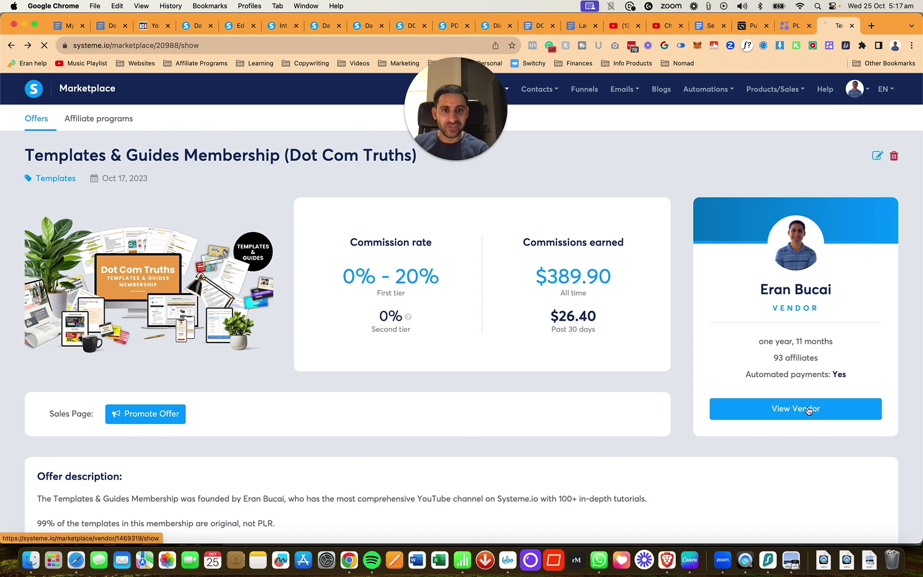
scroll(513, 367, "down", 12)
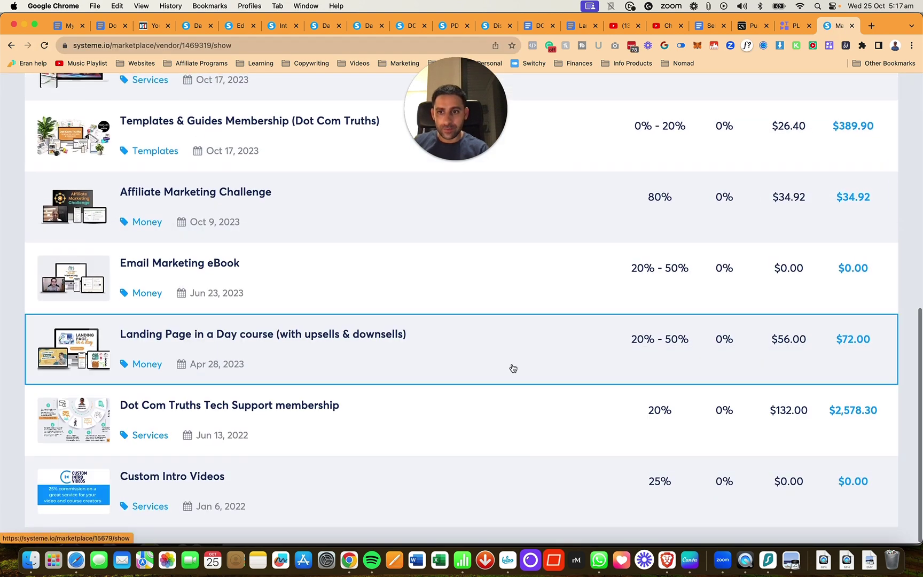
left_click(366, 416)
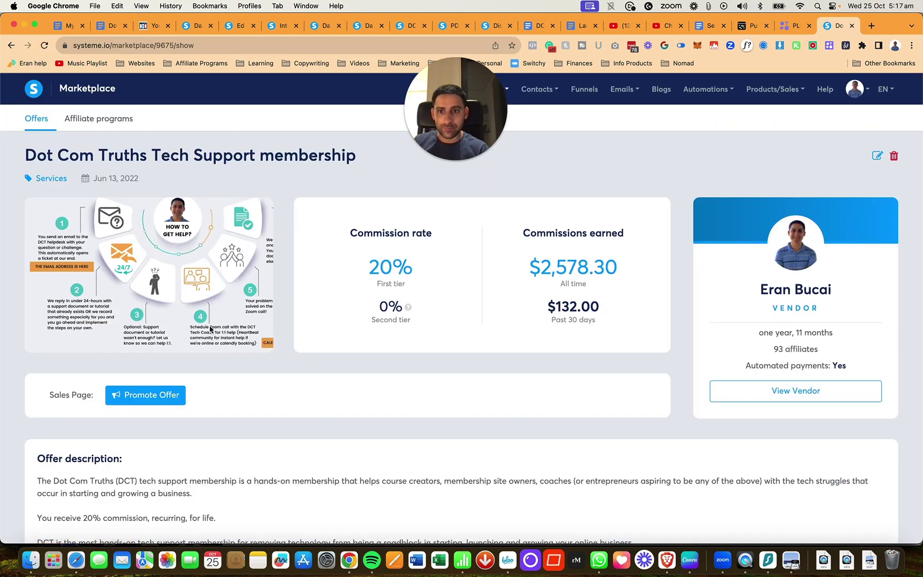
left_click(144, 398)
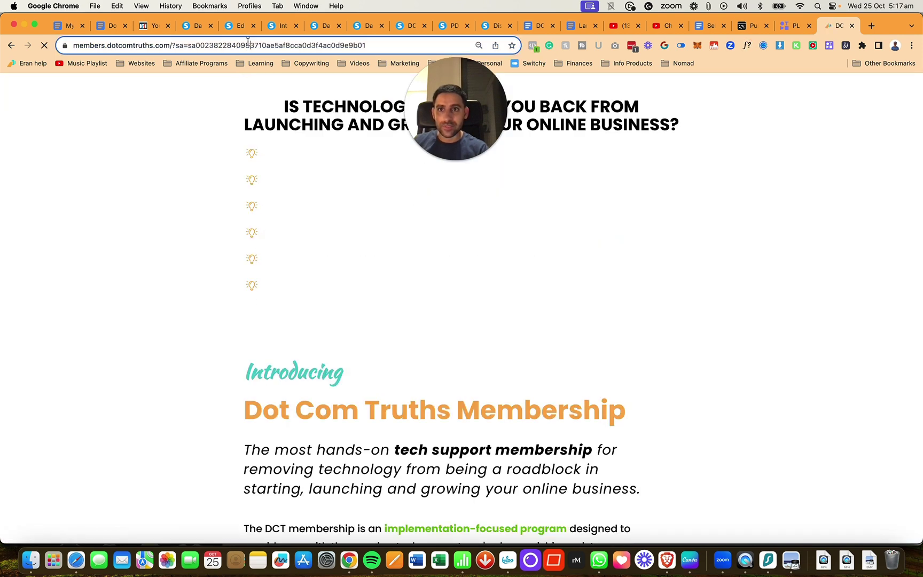
Link the page's button to the tech support membership sales page URL and set it to open in a new window
left_click(248, 45)
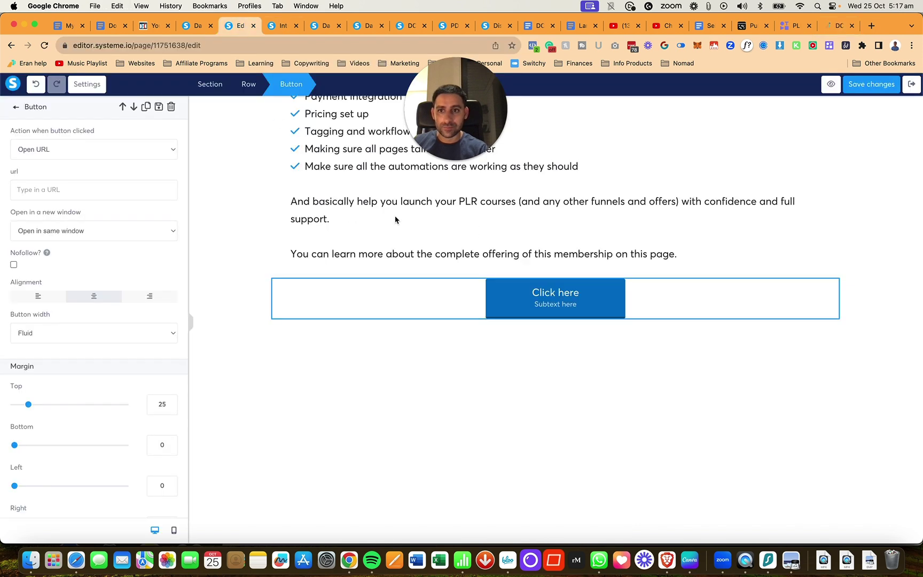
left_click(116, 188)
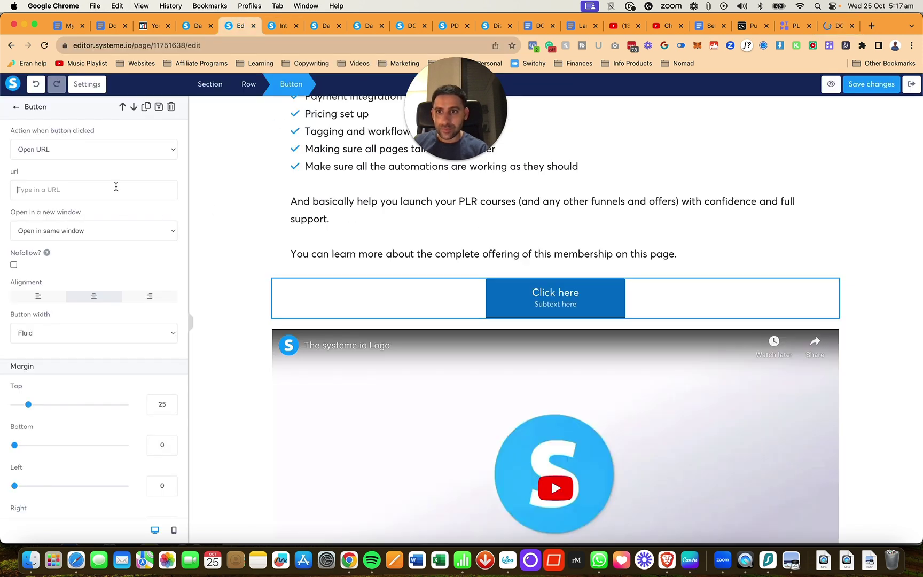
key("super+v")
left_click(123, 229)
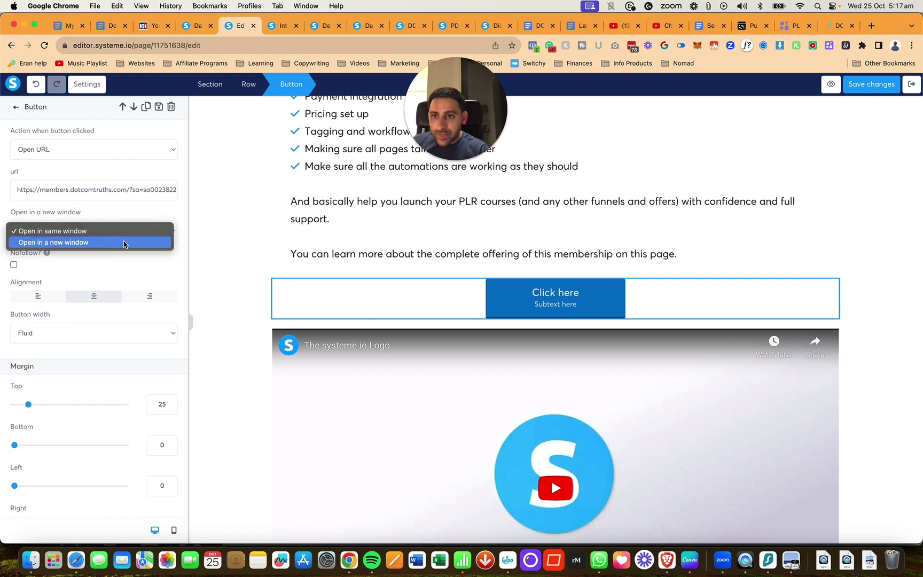
left_click(124, 243)
Set the button text to "Learn about the Tech Support Membership" and clear its subtext
scroll(130, 251, "down", 2)
scroll(135, 265, "down", 5)
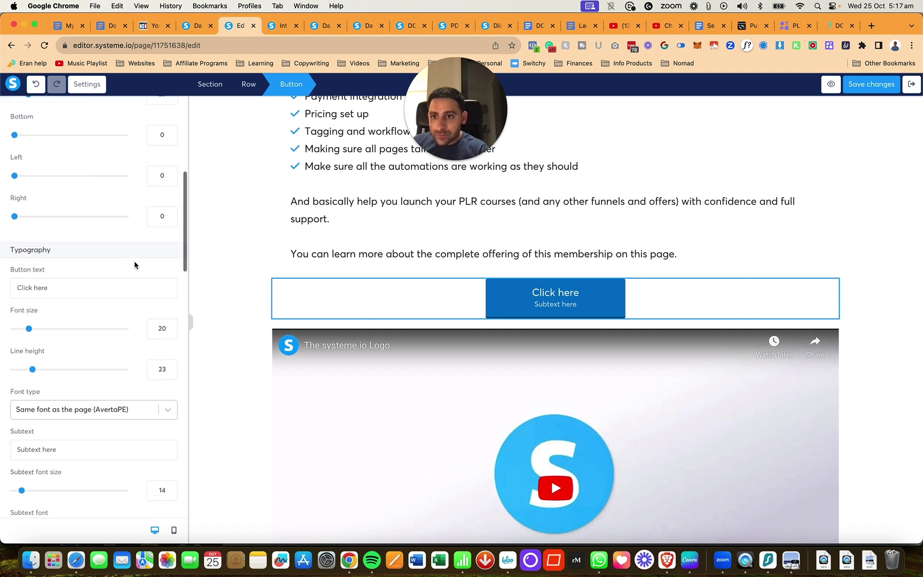
triple_click(122, 288)
type("Learn ")
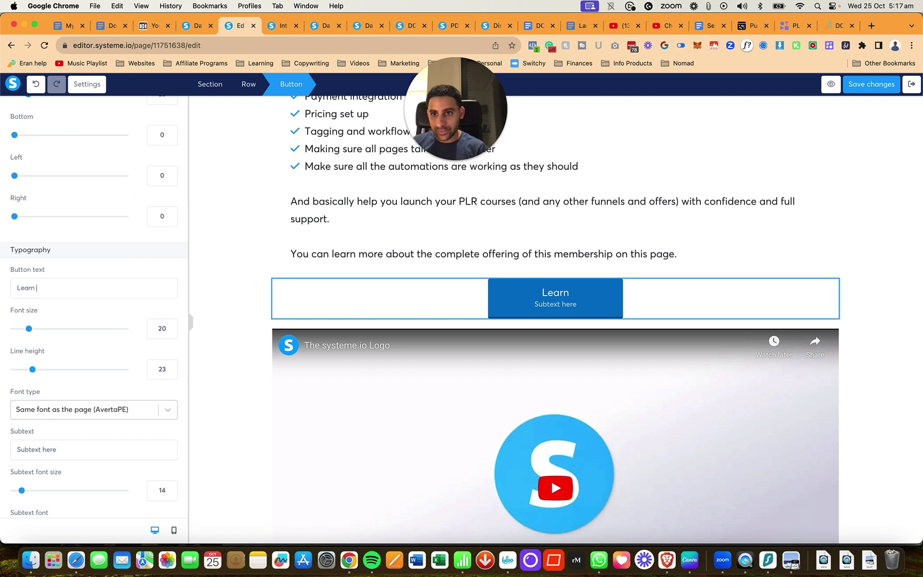
type("about the Tech Sup")
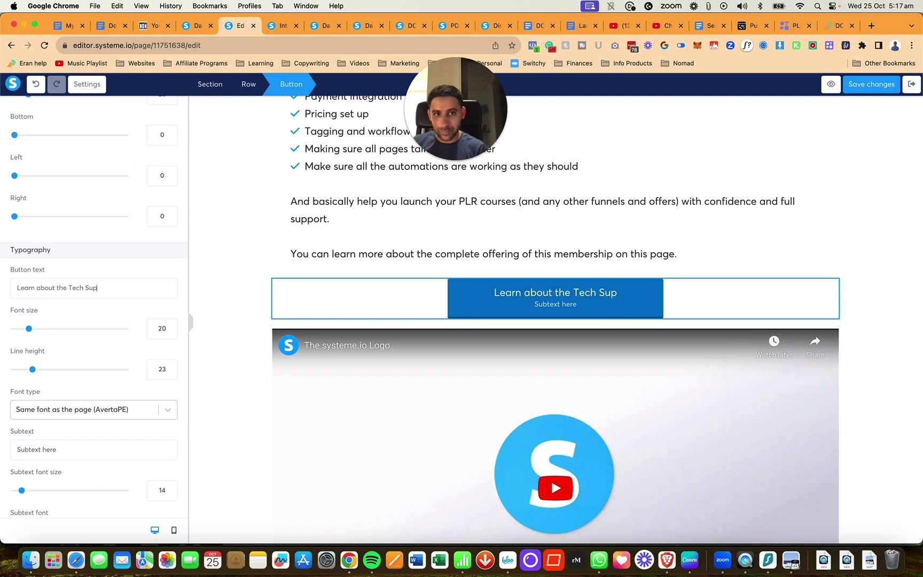
type("port Membership")
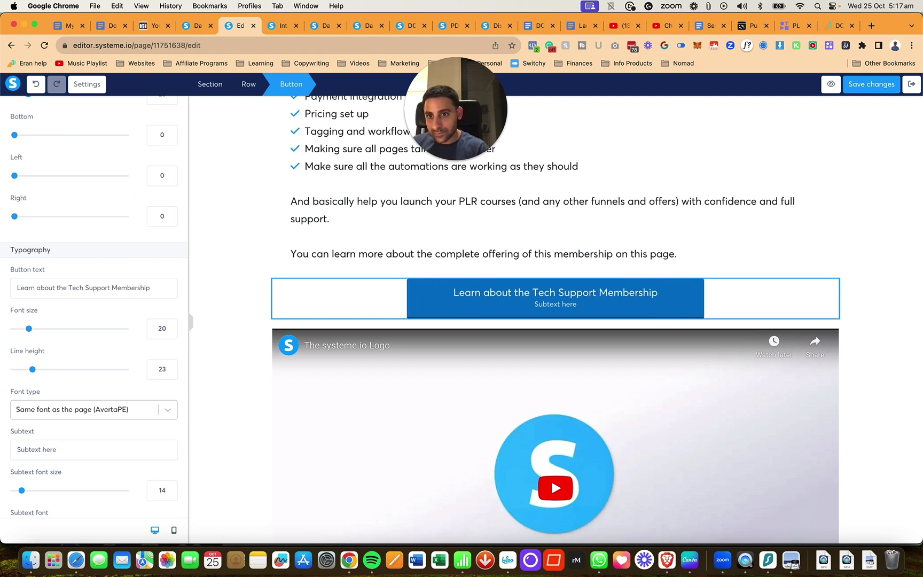
scroll(114, 320, "down", 5)
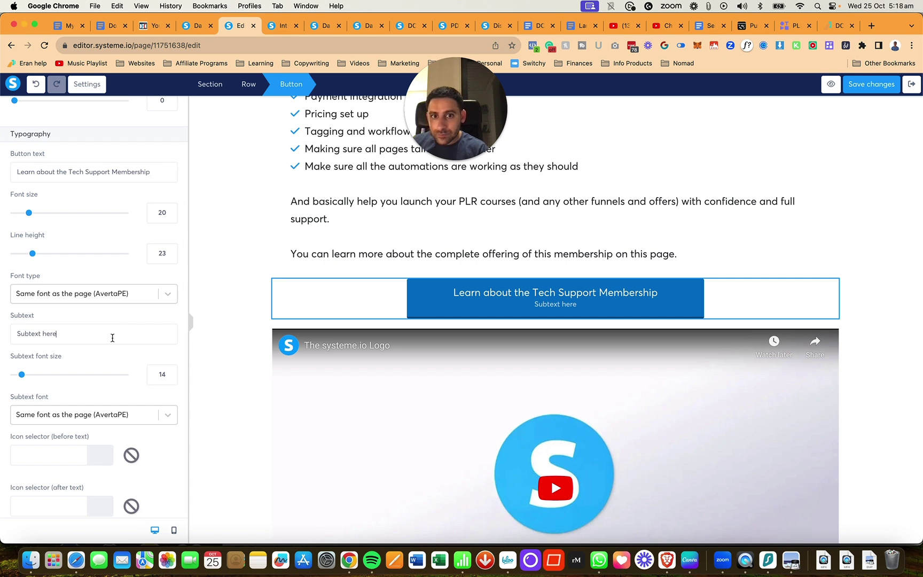
key("super+a")
key("BackSpace")
Add the external-link icon after the button's text
left_click(84, 380)
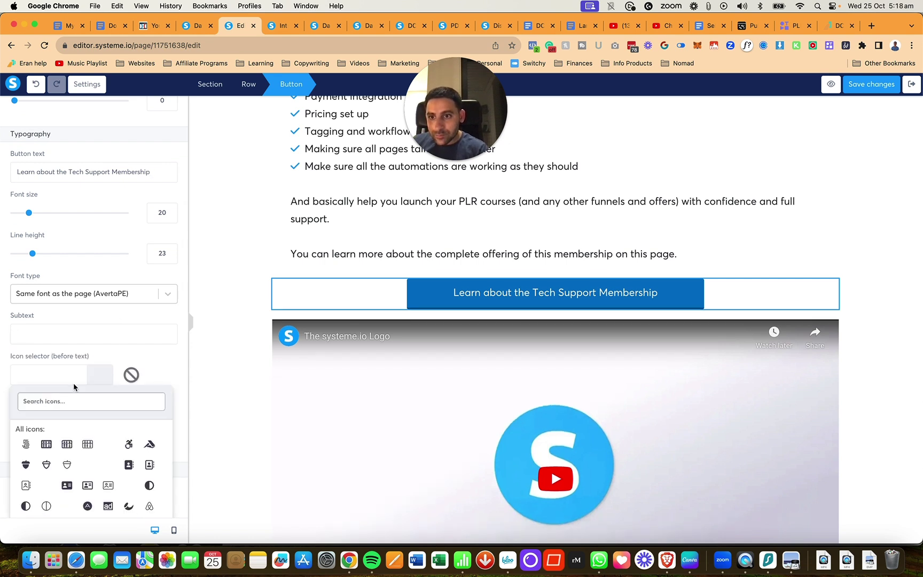
left_click(123, 369)
left_click(59, 434)
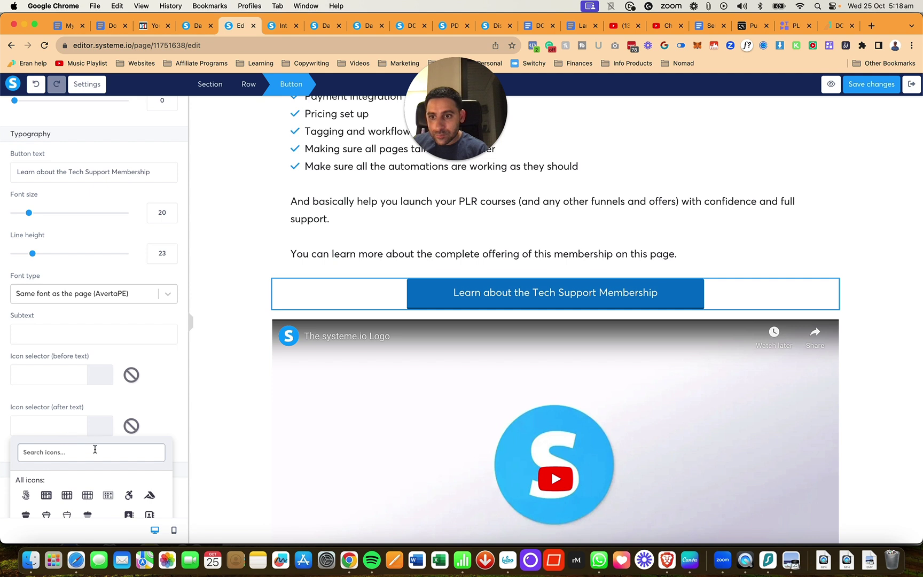
type("link")
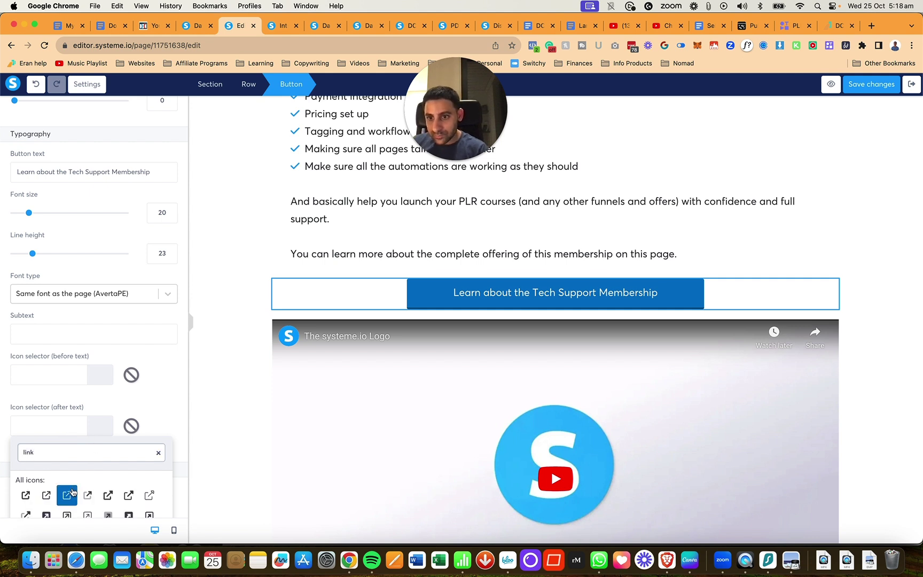
left_click(67, 495)
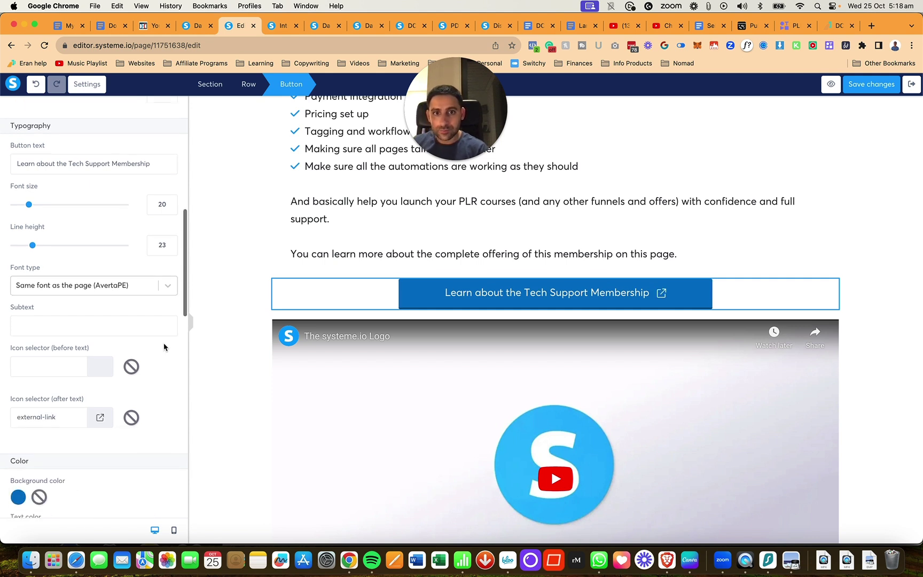
left_click(241, 347)
Increase the vertical spacing between the items of the bulleted list
scroll(235, 347, "up", 10)
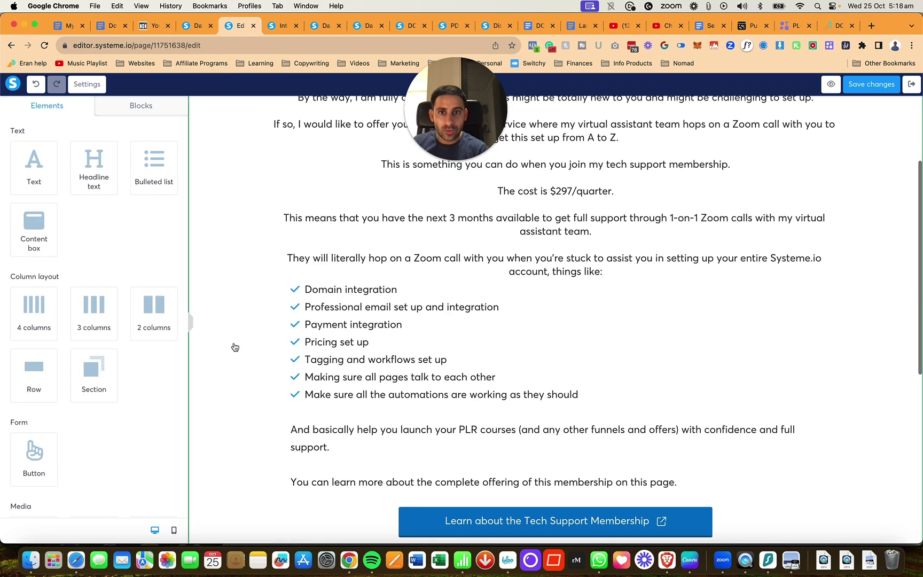
left_click(335, 453)
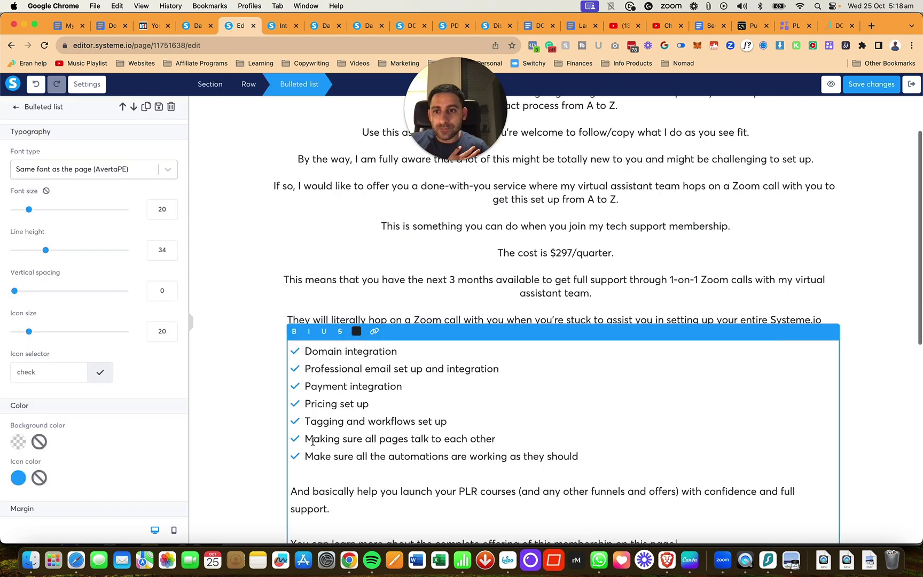
scroll(334, 452, "down", 3)
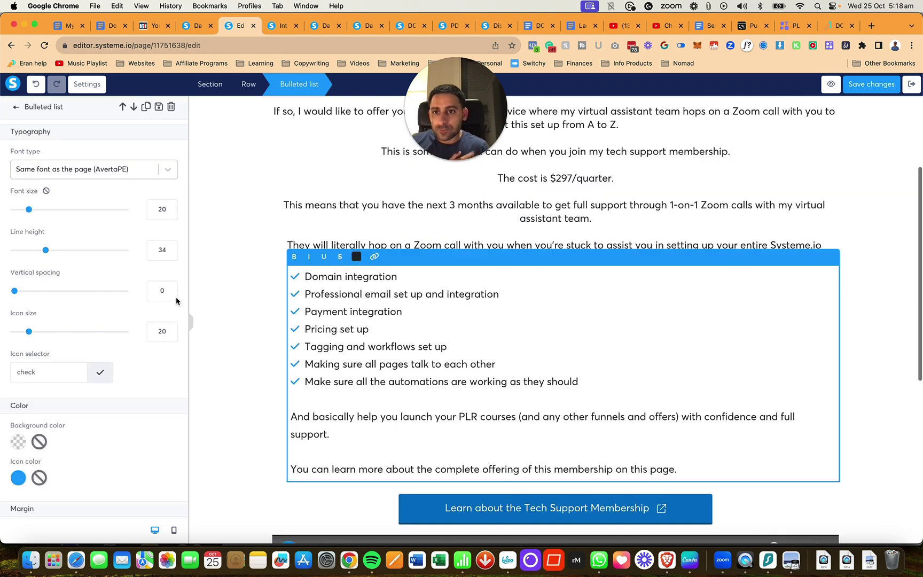
left_click(268, 324)
scroll(460, 334, "up", 3)
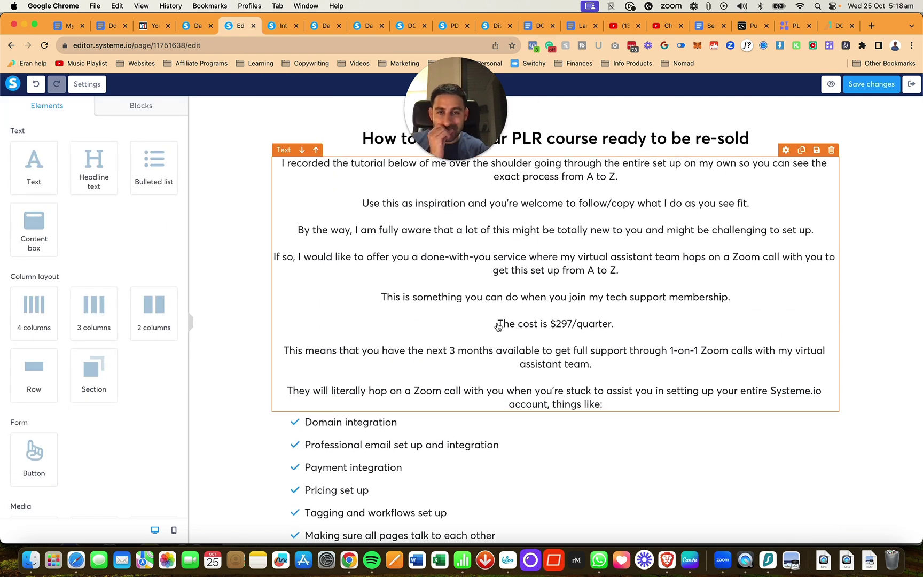
Add a paragraph reading "You will see it at the bottom of this lesson." below the opening paragraph about the recorded tutorial
left_click(633, 183)
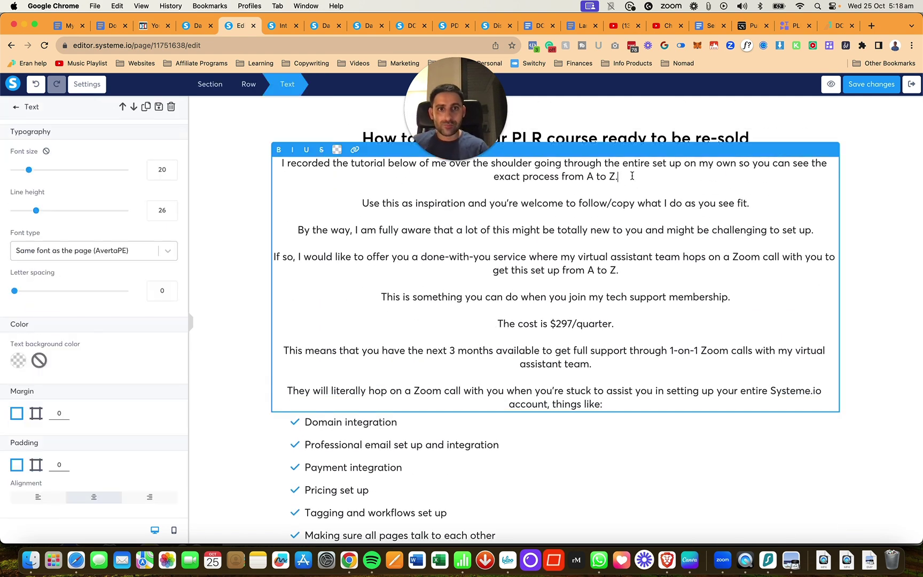
key("Return")
key("Return")
type("You will se")
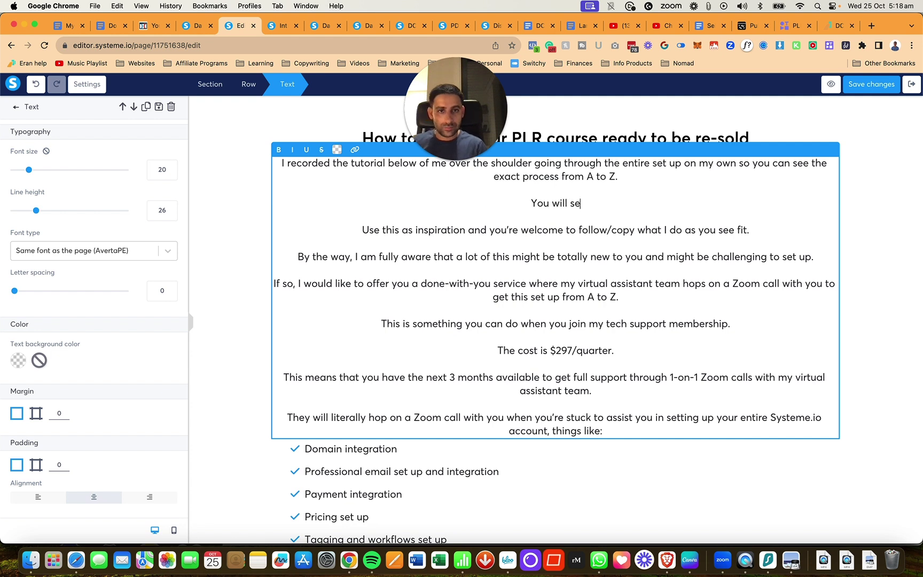
type("e it at the bttom of this ")
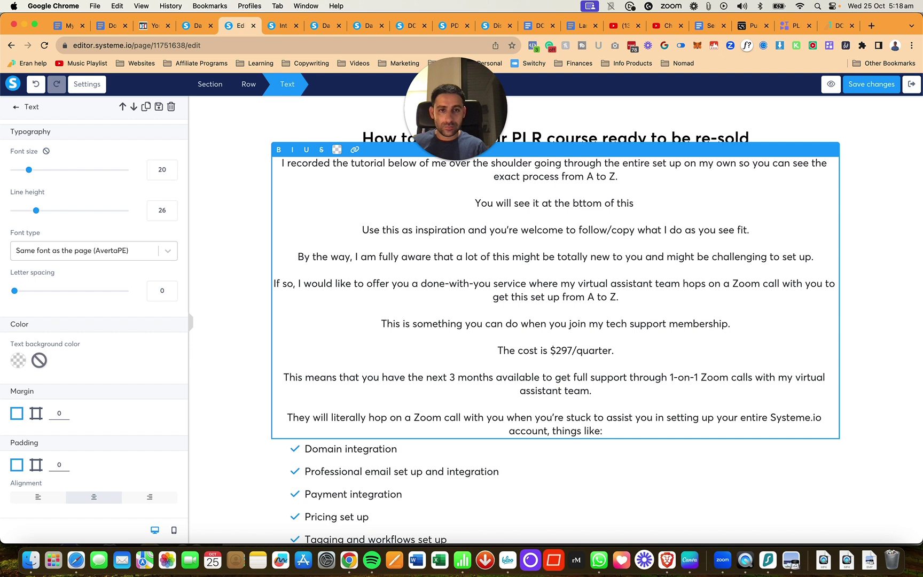
type("lesson.")
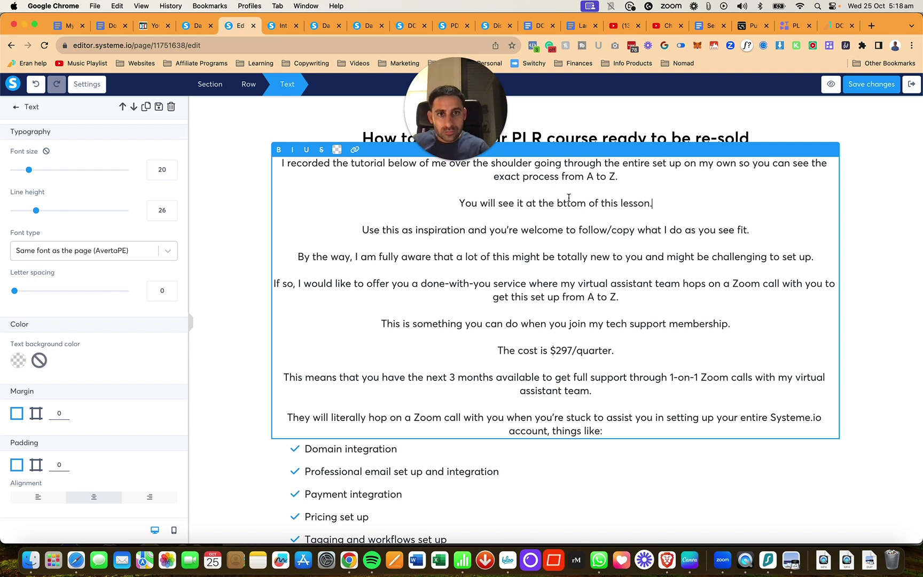
type("p")
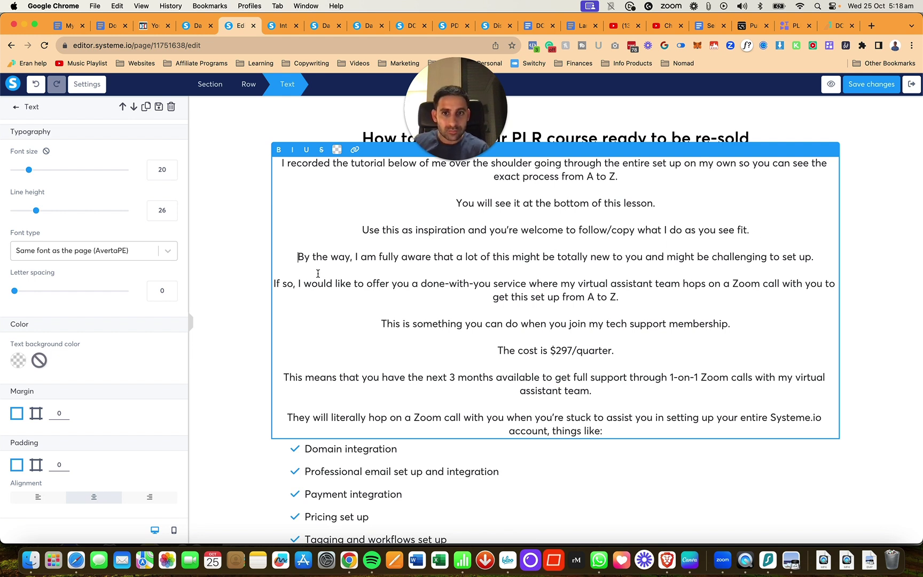
Insert an empty paragraph below the one offering the done-with-you service
left_click_drag(349, 257, 293, 260)
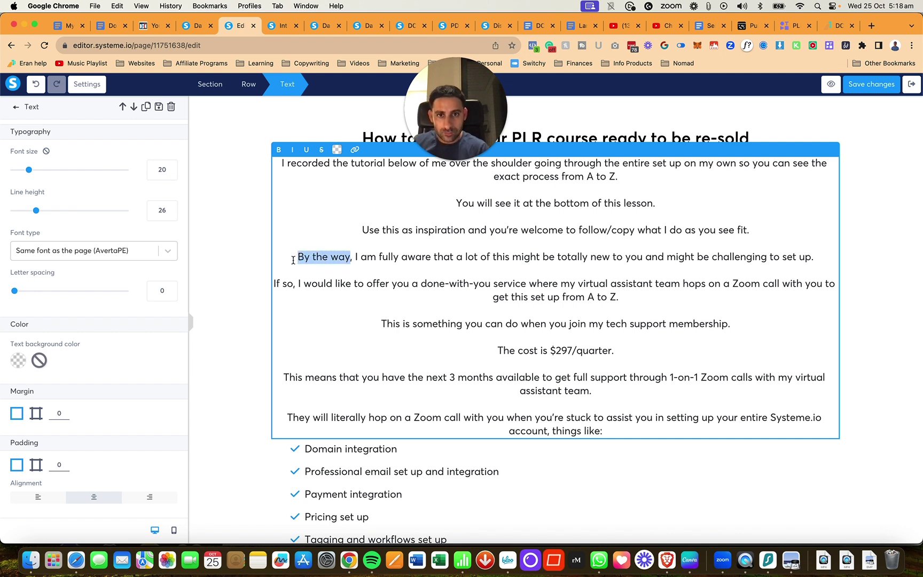
left_click(620, 297)
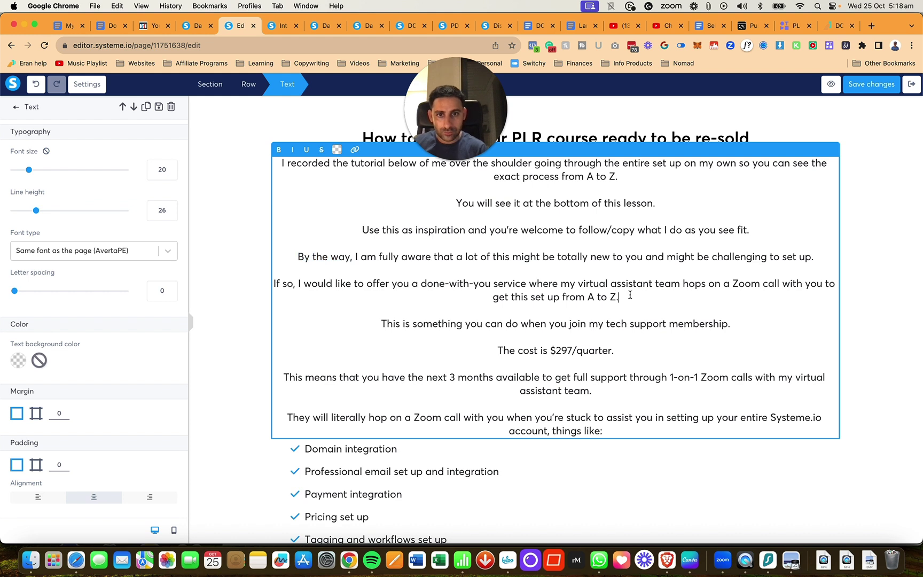
left_click(382, 324)
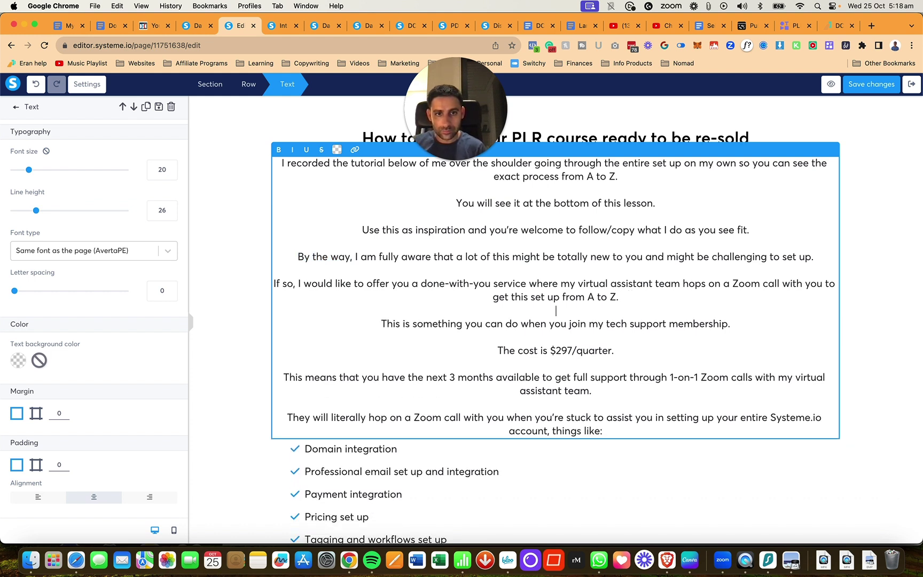
key("Return")
type("Yo")
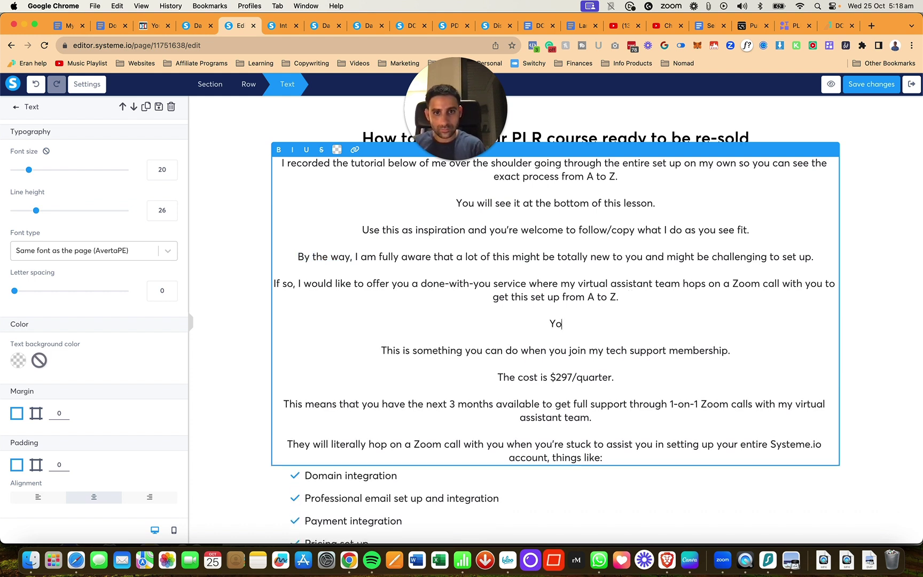
type("u can")
key("BackSpace")
key("BackSpace")
key("BackSpace")
key("BackSpace")
key("BackSpace")
key("BackSpace")
key("BackSpace")
key("BackSpace")
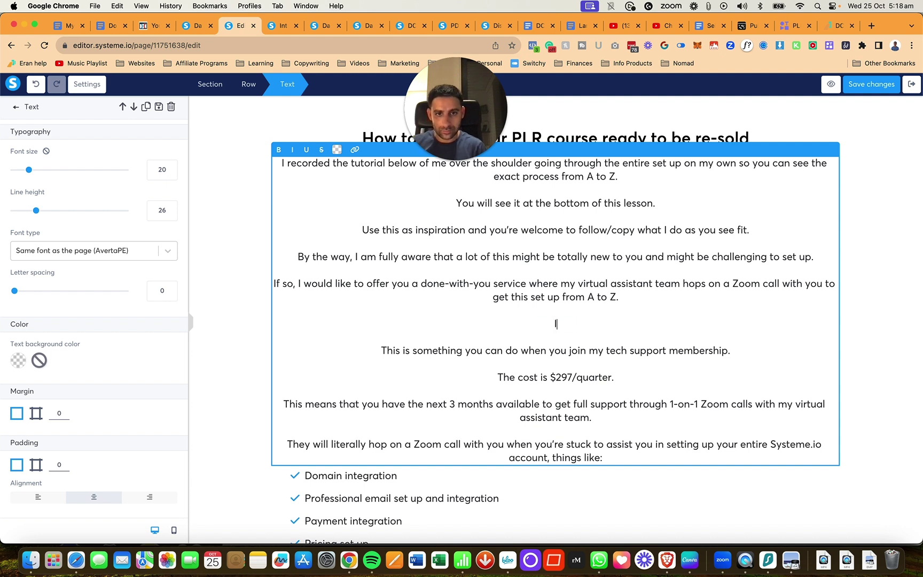
Write "I want you to first be aware of this offer." in the empty paragraph below the done-with-you service offer
type("I want you to first be aw")
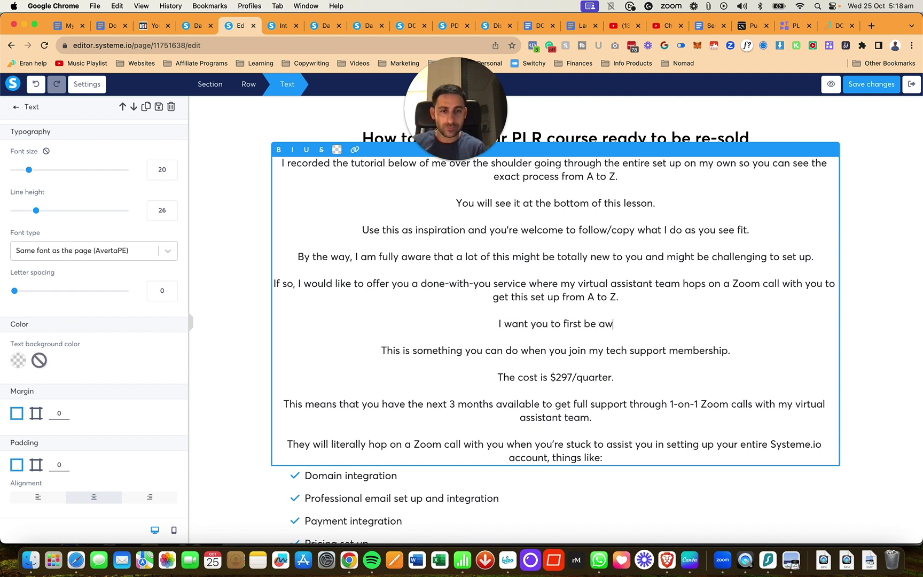
type("are of this offer ")
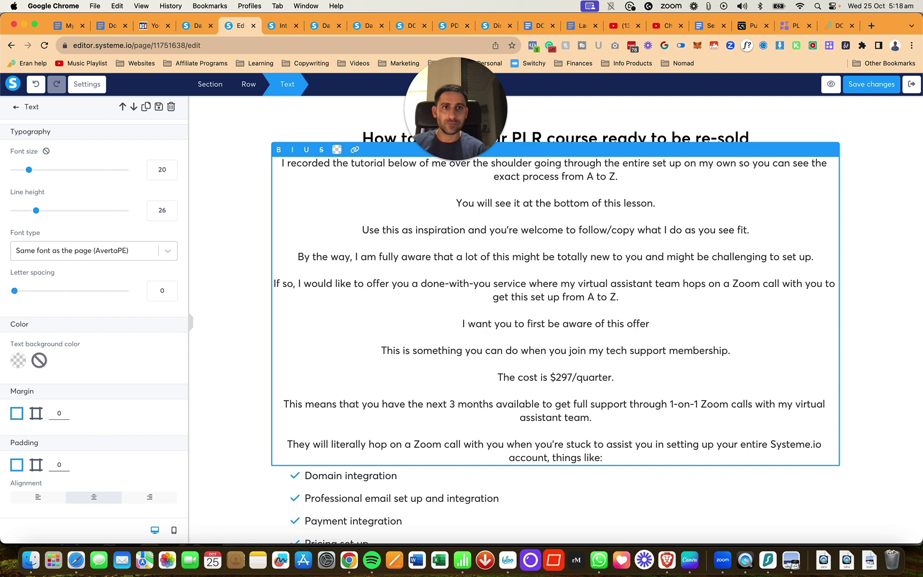
type(".")
Add a paragraph reading "You're welcome to just follow the tutorial and the PDF to set up the whole thing on your own."
key("Return")
type("You'")
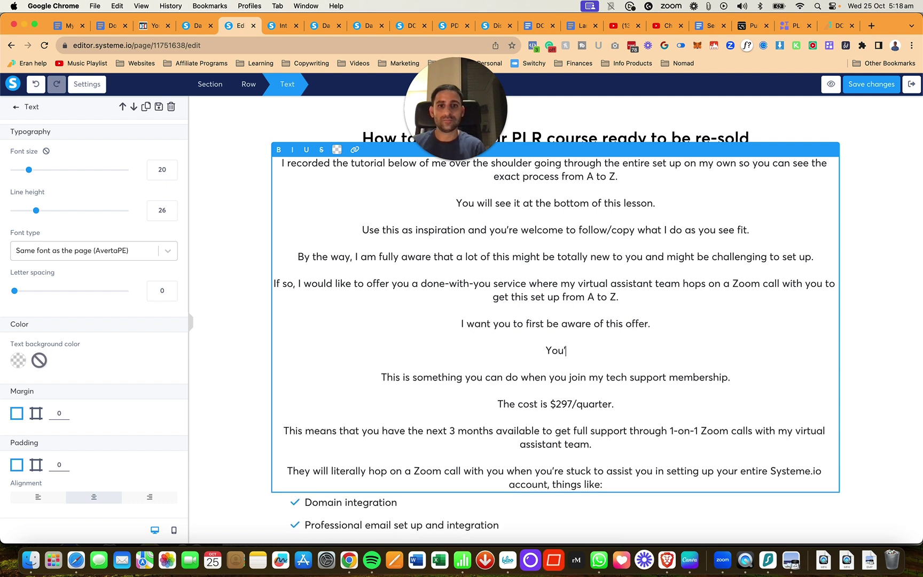
type("re welcome to just foll")
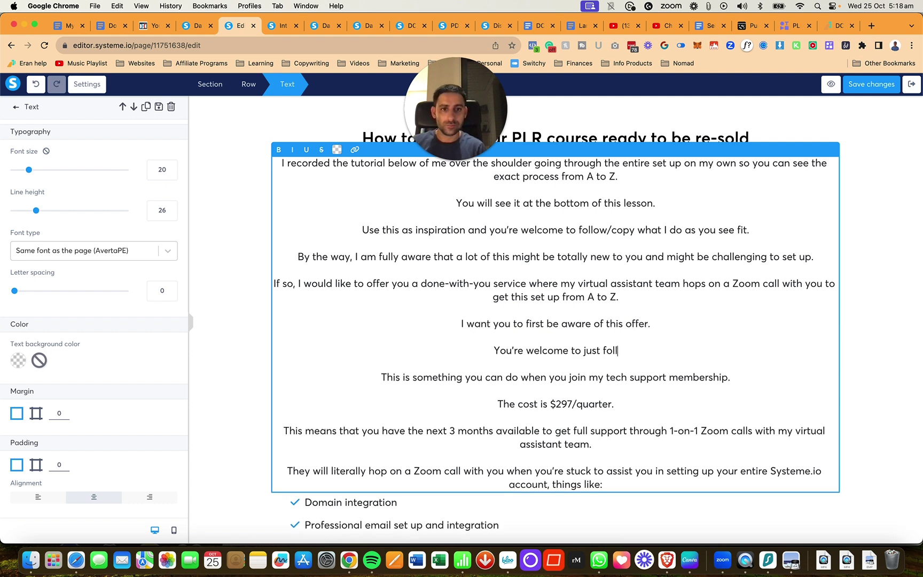
type("ow the tutoirla")
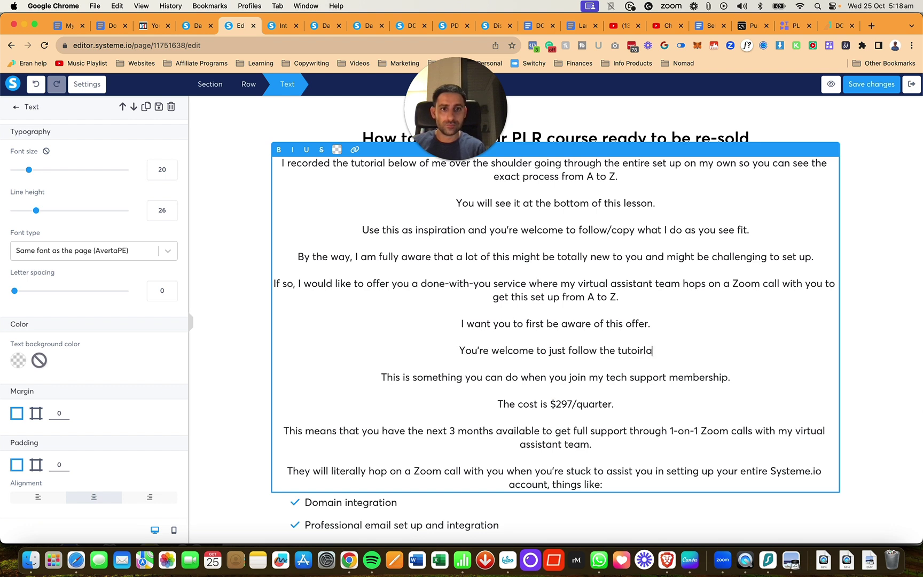
key("BackSpace")
key("BackSpace")
key("BackSpace")
key("BackSpace")
type("rial ")
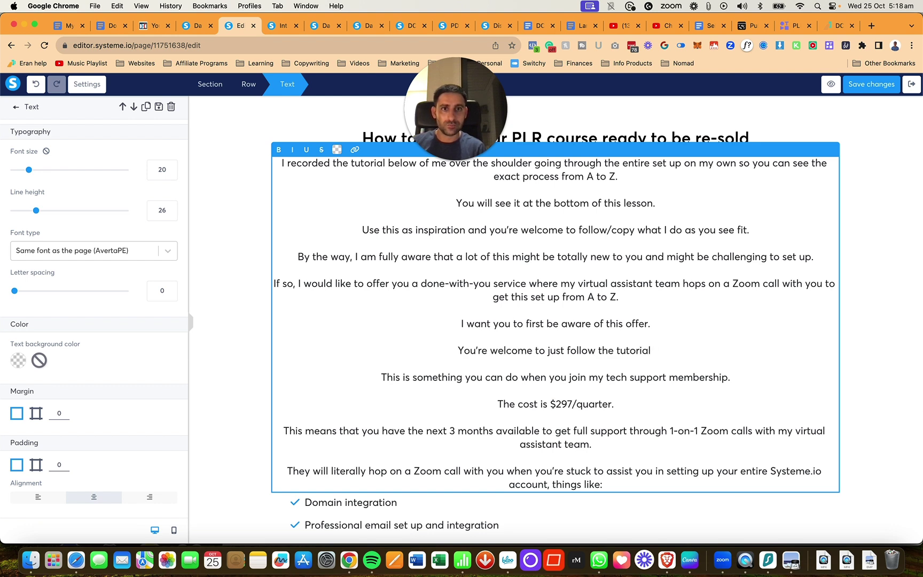
type("and the PDF ")
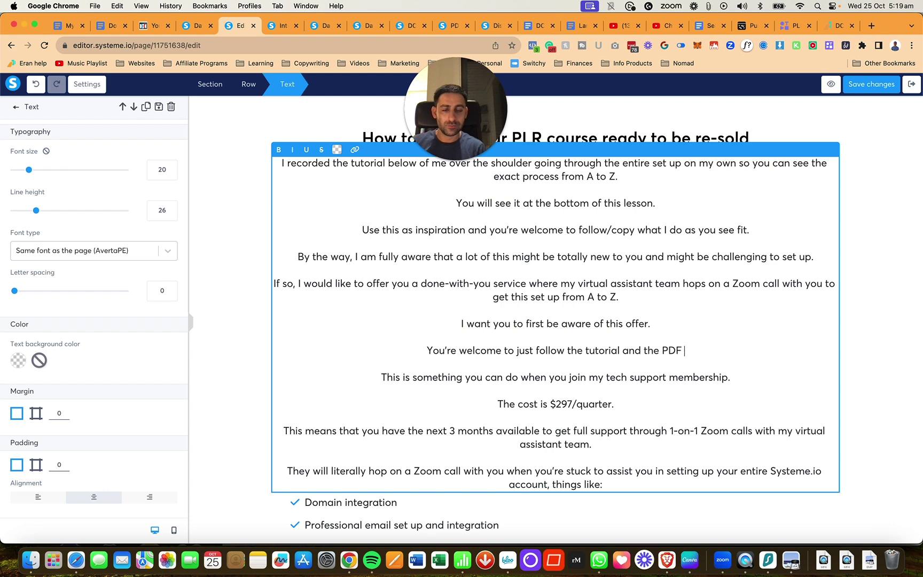
type("to")
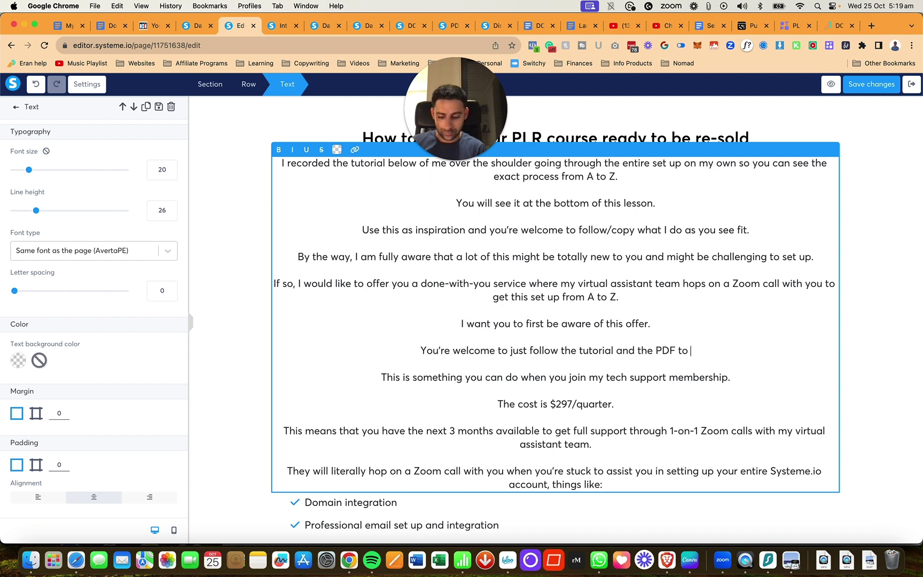
type(" set up the whole")
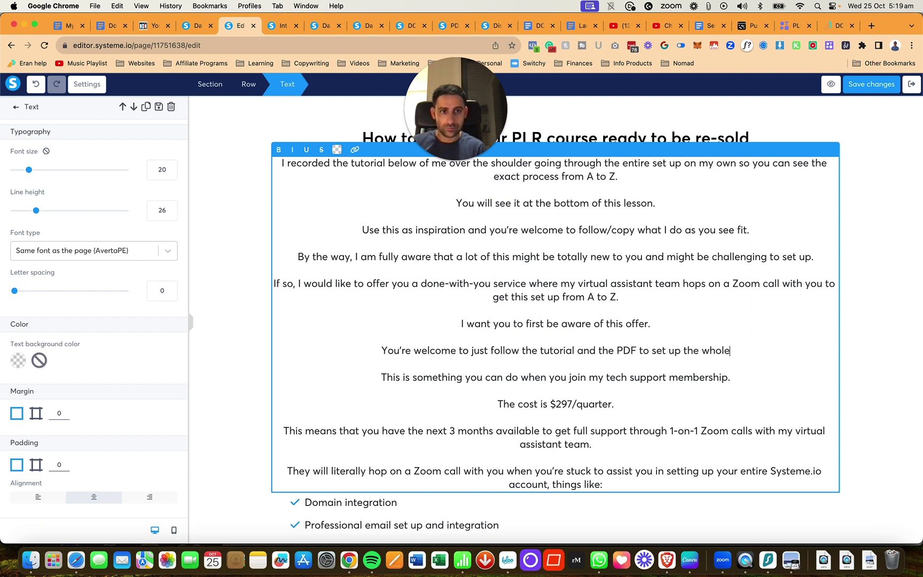
type(" thing on your own.")
Add a paragraph reading "I have taken you step-by-step." below the one about following the tutorial and PDF
key("Return")
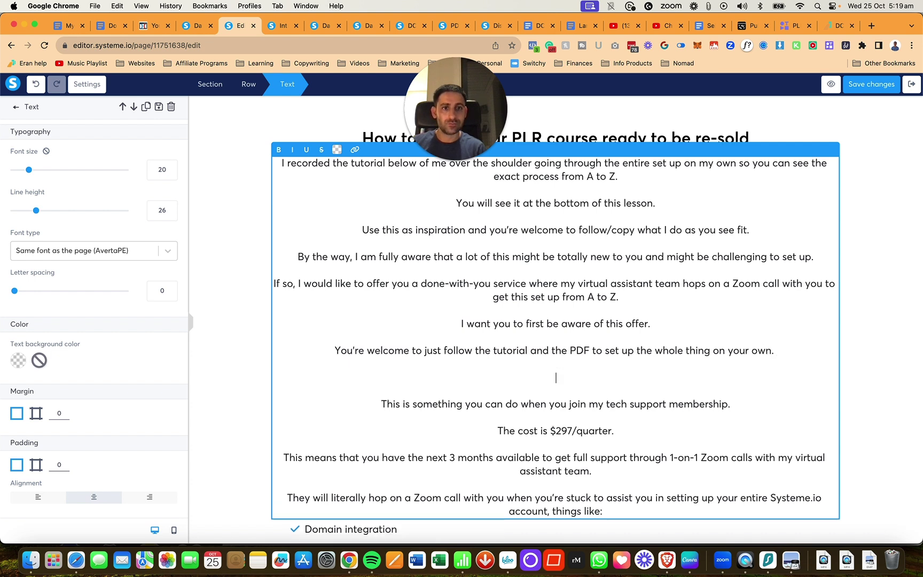
type("I have taken you s")
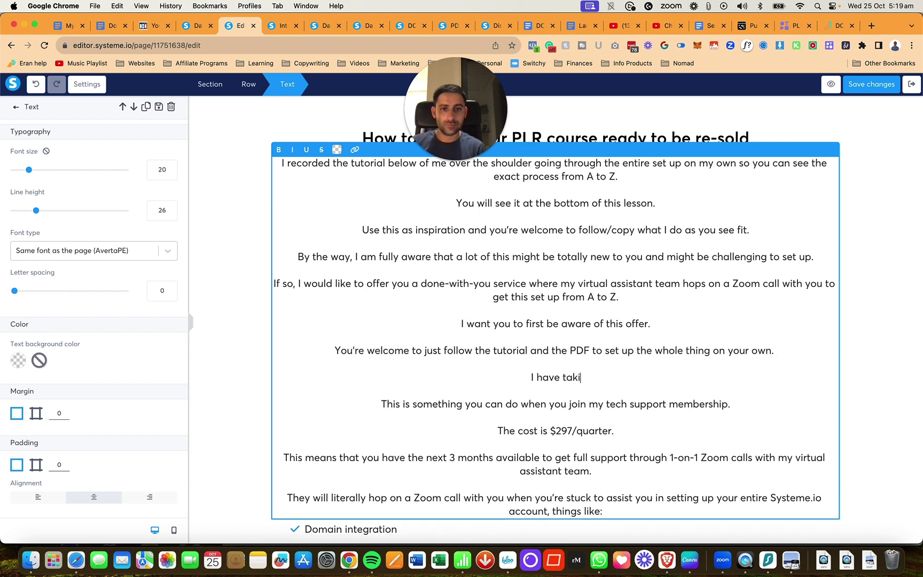
type("tep-by-step.")
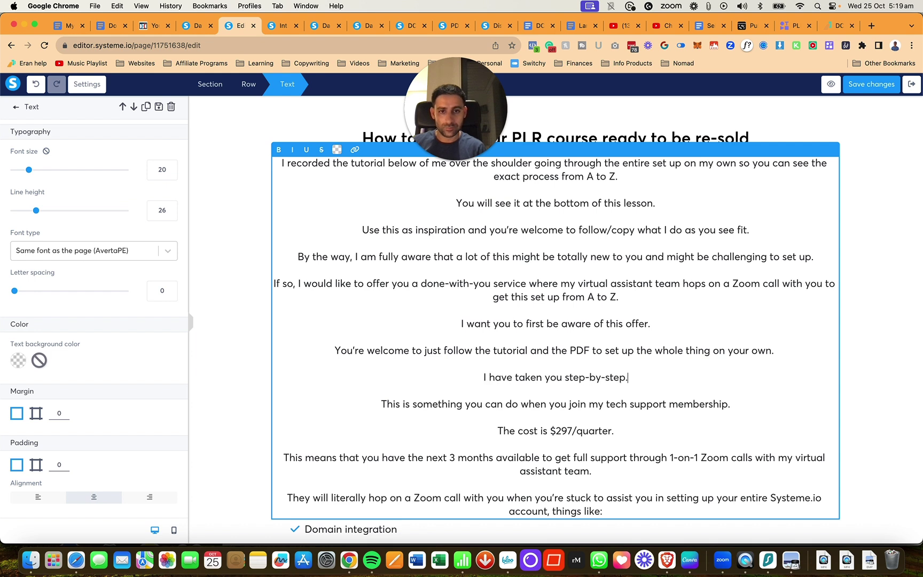
Start a new paragraph with "But keep in mind, if you are dragging your feet or are struggling -"
key("Return")
type("B")
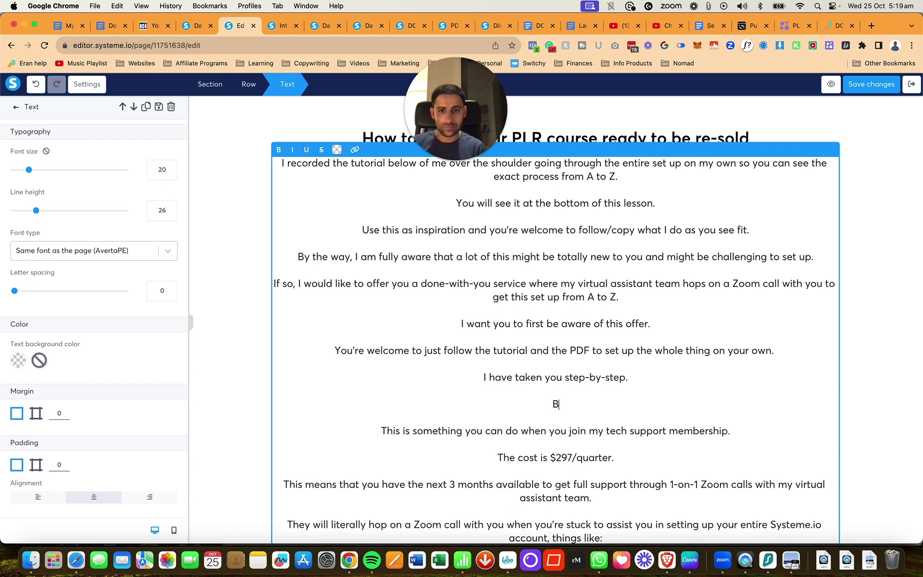
type("ut keep in mind, if you are")
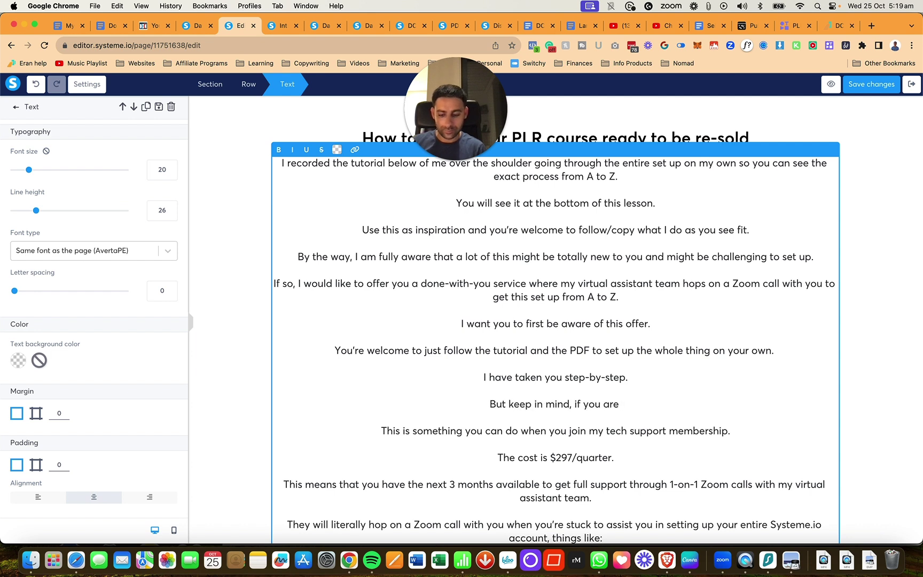
type(" draggin")
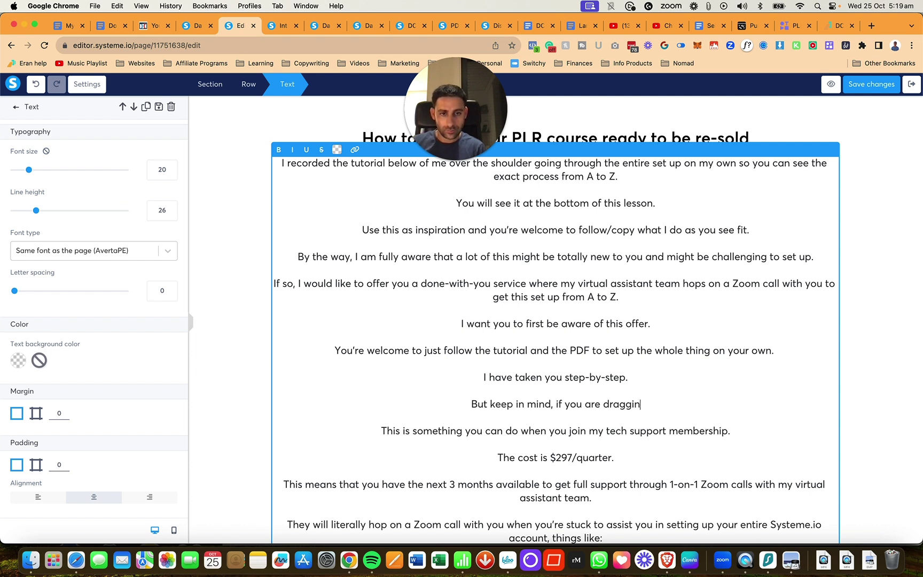
type("g your feet or are strulggin")
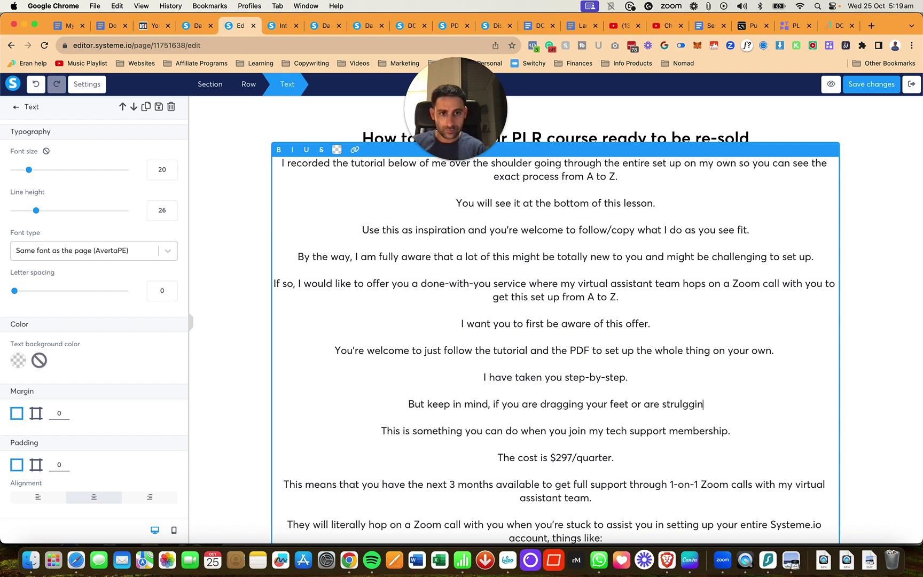
type("g  - my")
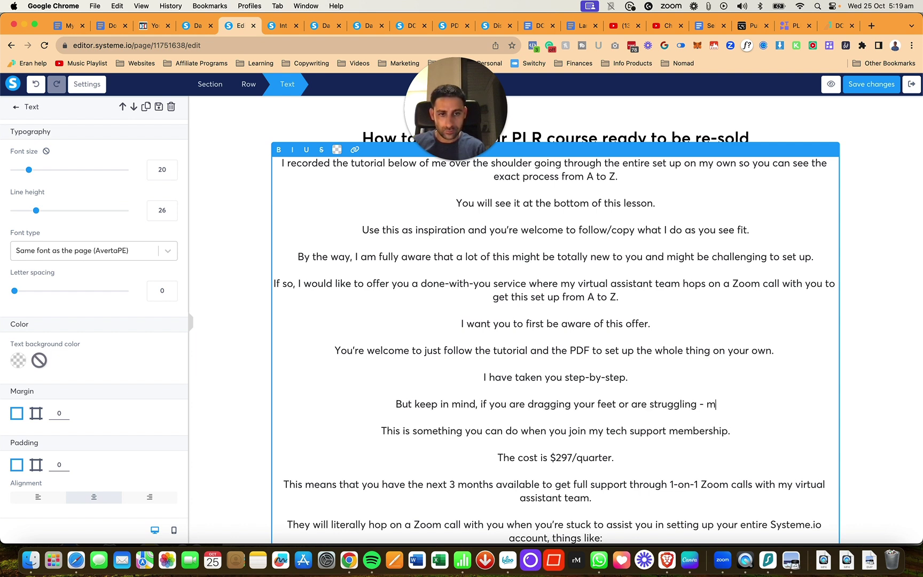
key("BackSpace")
key("BackSpace")
key("BackSpace")
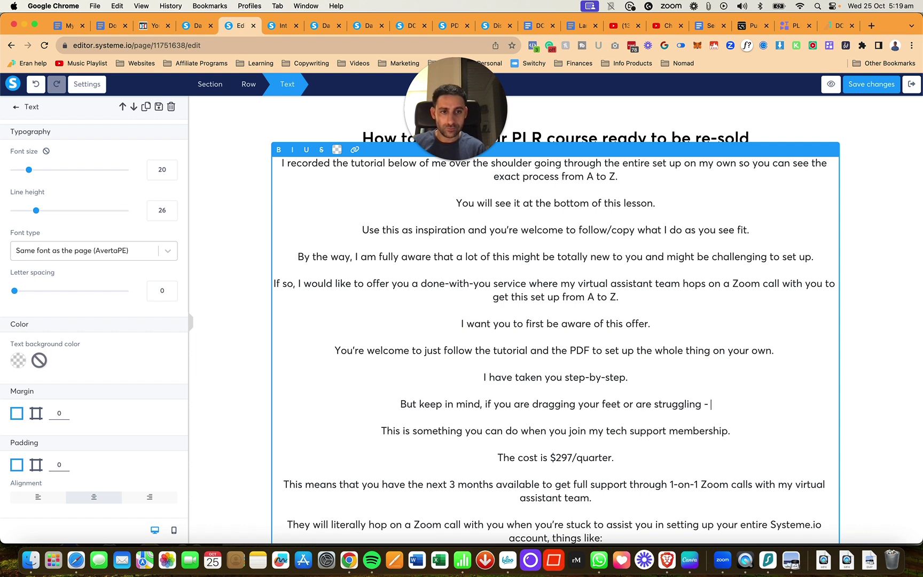
type("I can help you")
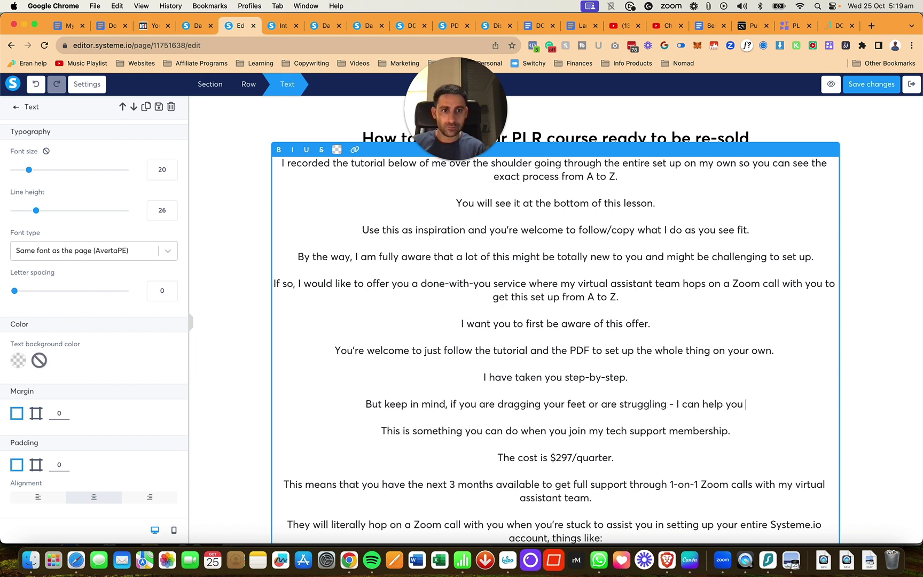
type(" on a mon")
key("BackSpace")
key("BackSpace")
key("BackSpace")
key("BackSpace")
key("BackSpace")
key("BackSpace")
key("BackSpace")
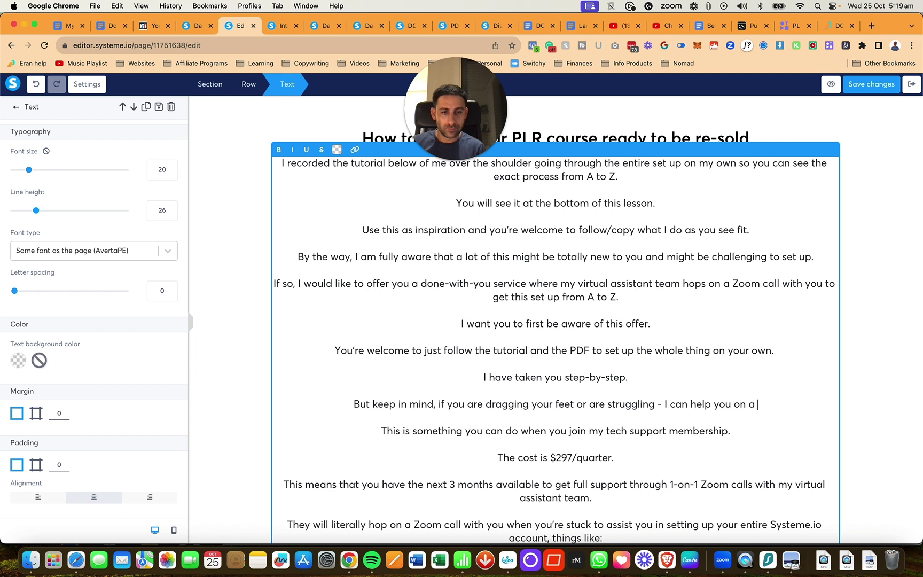
key("BackSpace")
key("BackSpace")
key("BackSpace")
key("BackSpace")
key("BackSpace")
key("BackSpace")
key("BackSpace")
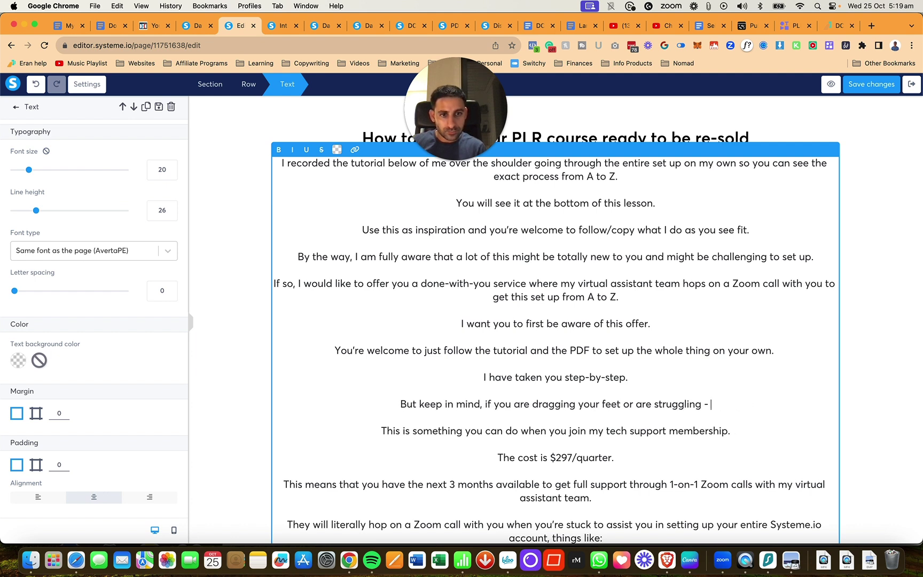
Complete the "But keep in mind" paragraph with "my team and I are available to help you on a more personal level."
type("my team and I")
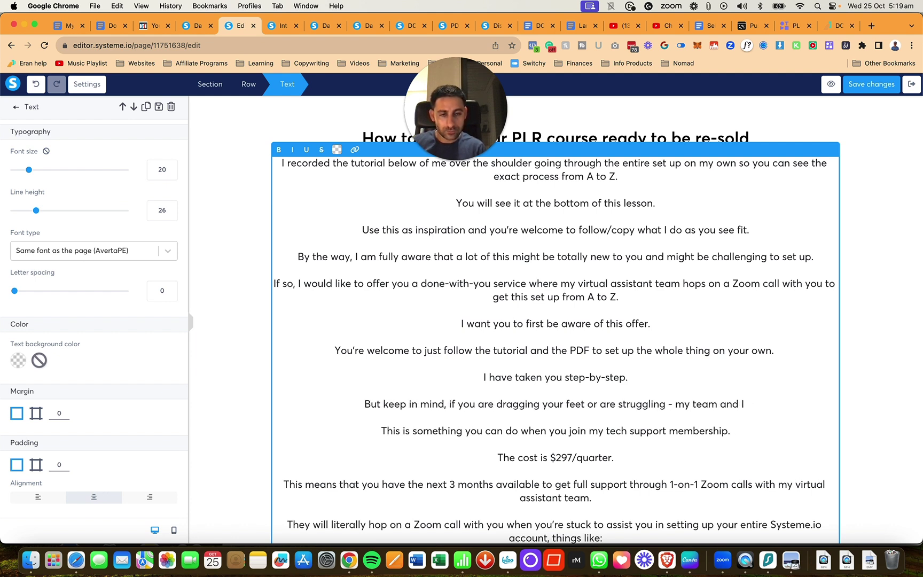
type(" are availab")
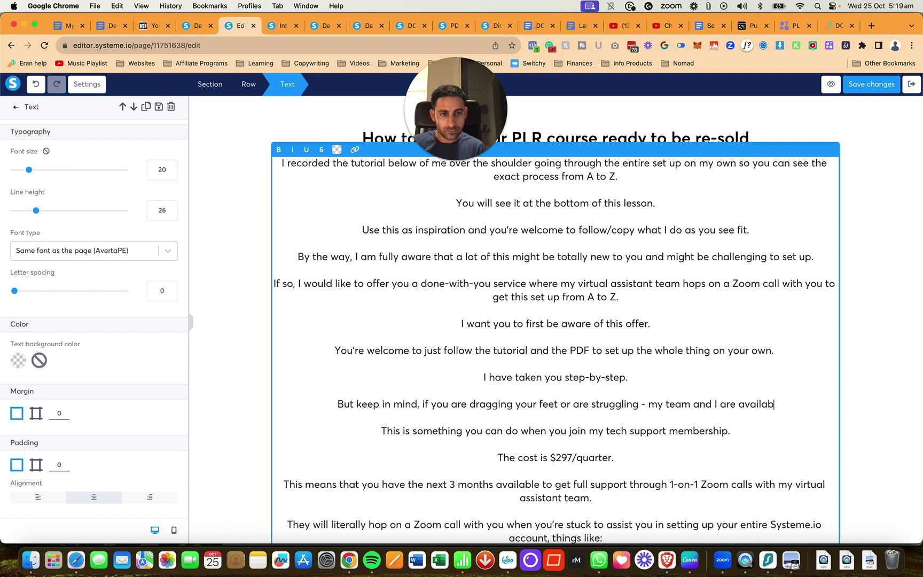
type("le to help you on a m")
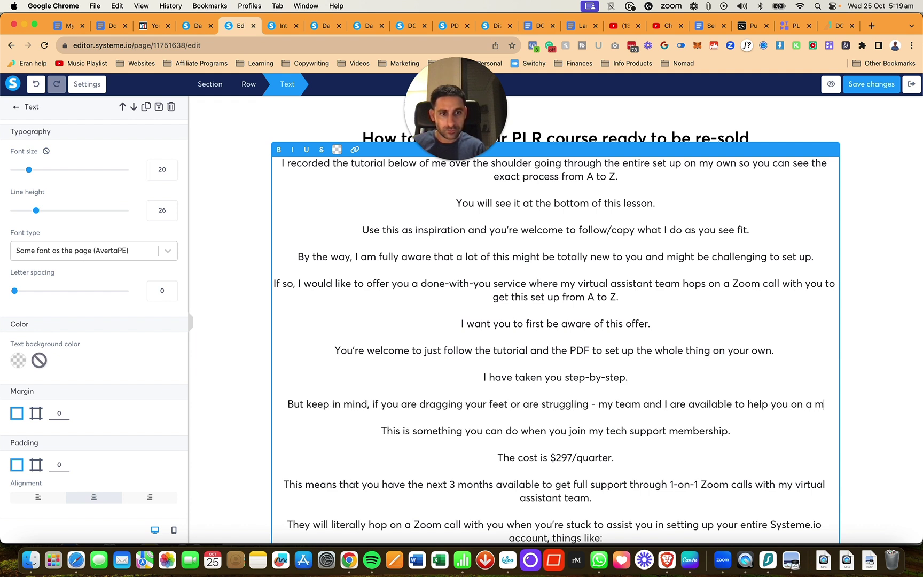
type("ore personal less")
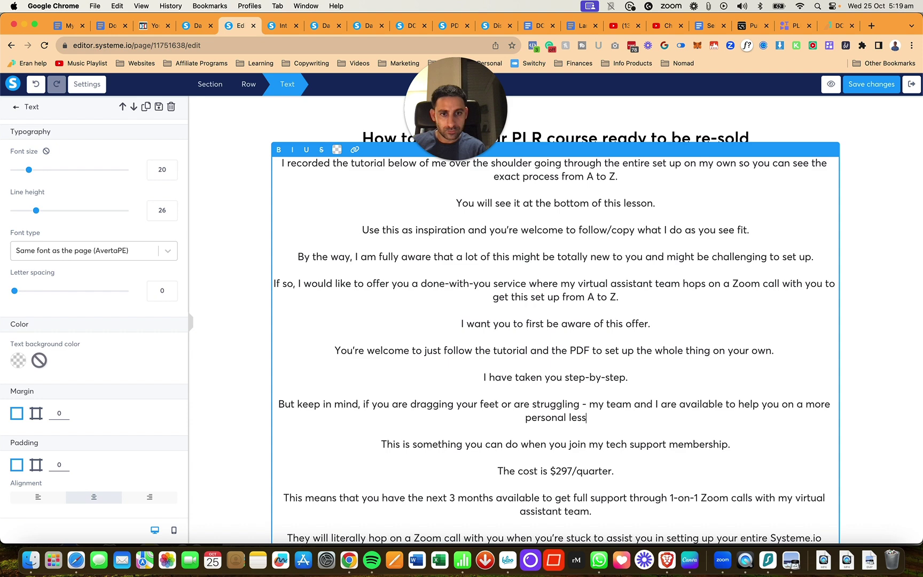
key("BackSpace")
key("BackSpace")
type("vel.")
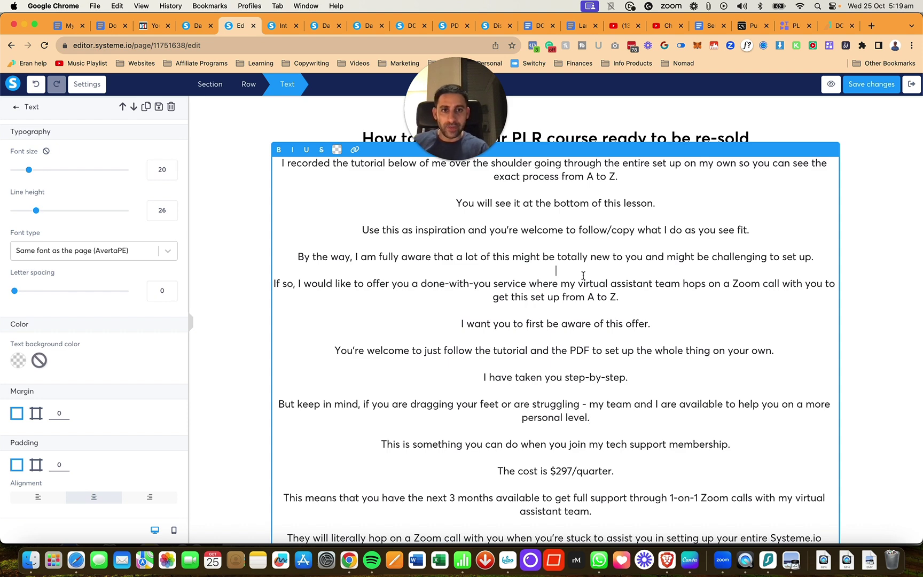
Review the rest of the lecture page, from the bulleted list through the membership button to the video
scroll(583, 275, "down", 5)
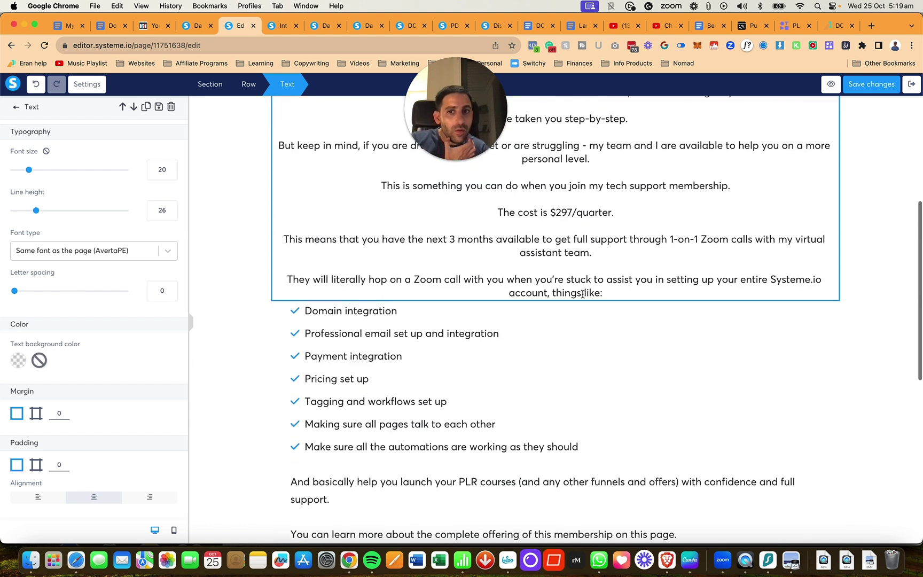
left_click(592, 359)
scroll(591, 356, "down", 7)
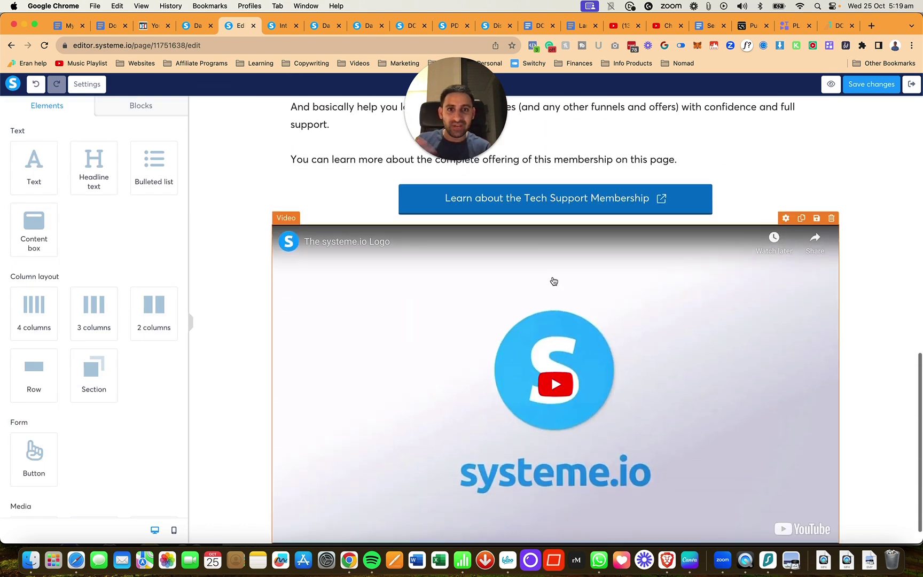
scroll(551, 267, "up", 2)
left_click(569, 386)
scroll(568, 385, "down", 2)
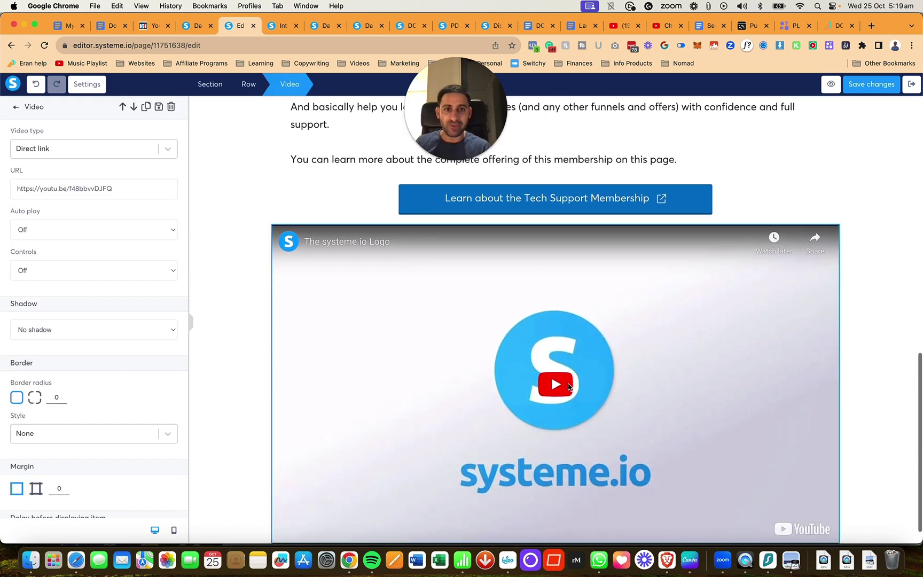
key("Escape")
scroll(563, 332, "down", 1)
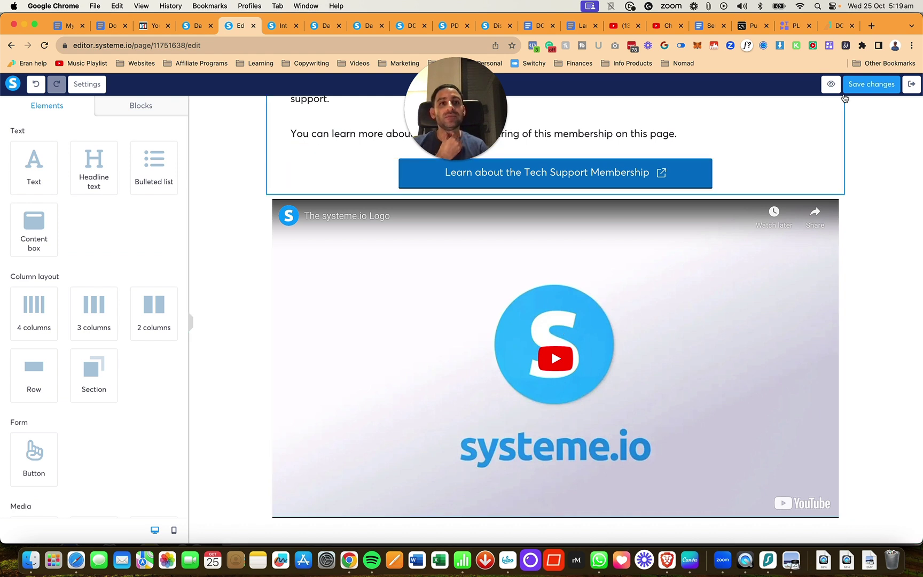
Save the lecture page and exit the editor to the course curriculum
left_click(871, 85)
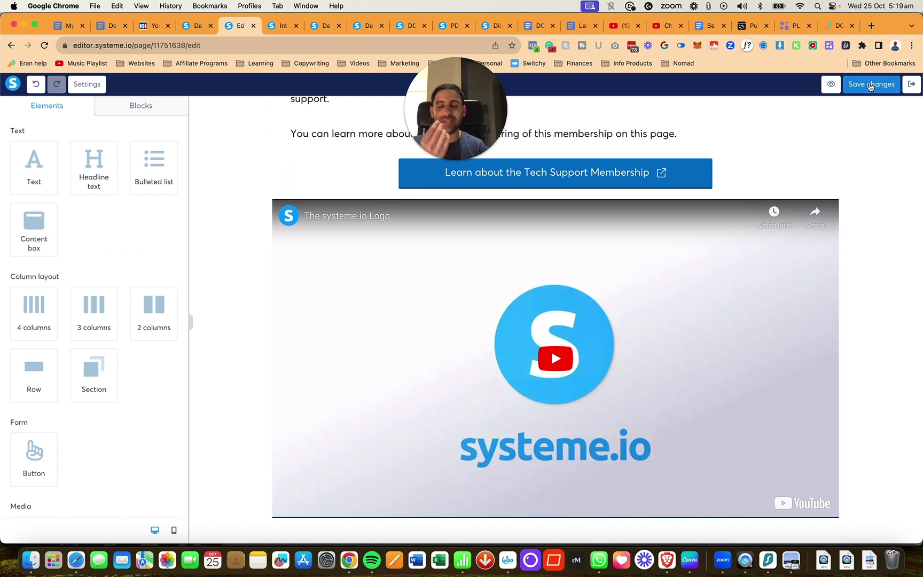
left_click(871, 86)
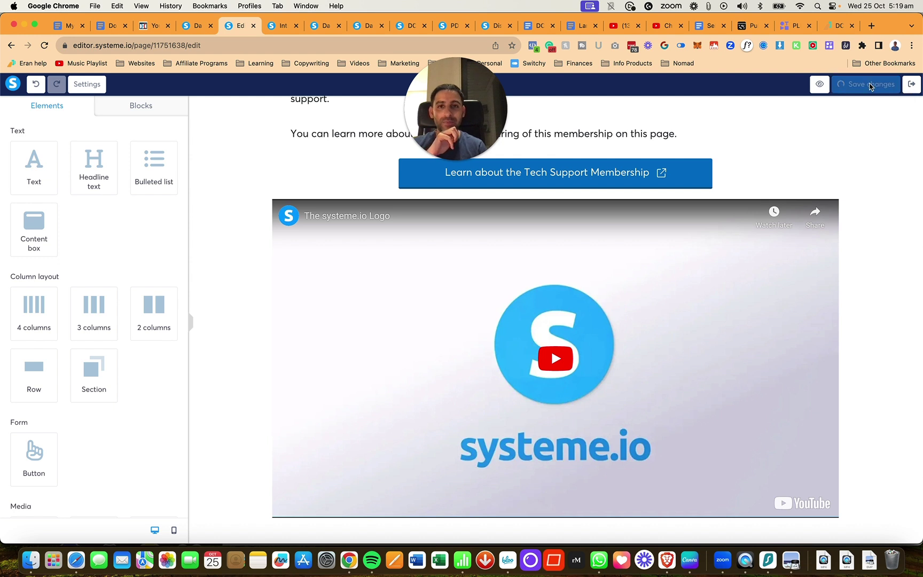
left_click(910, 84)
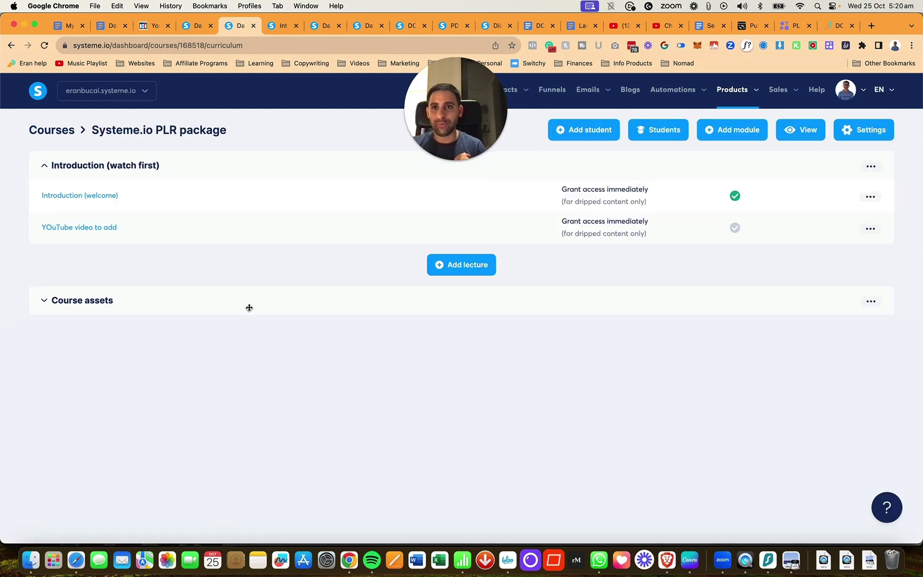
Open the Systeme.io PLR PDF checklist funnel at its $99 Evergreen (PLR funnel) step
left_click_drag(475, 116, 706, 378)
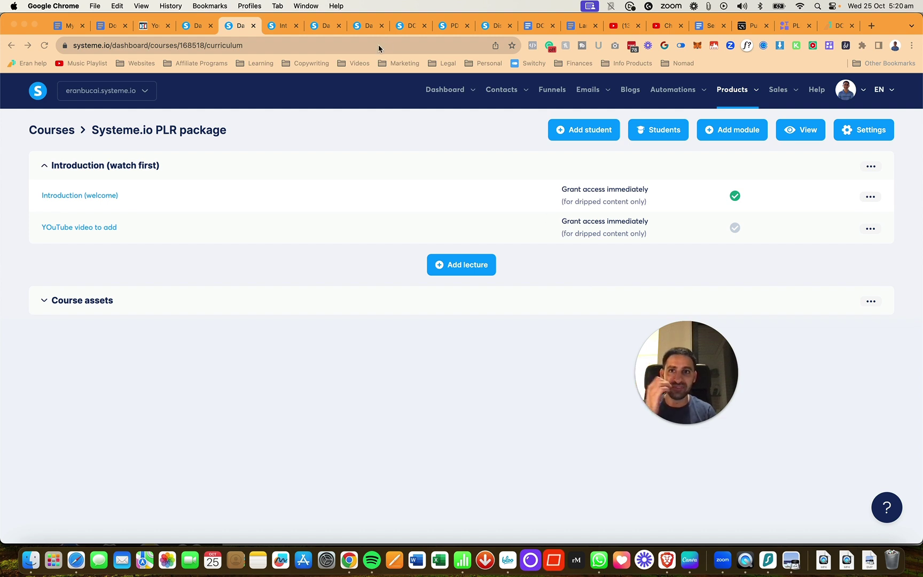
left_click(199, 26)
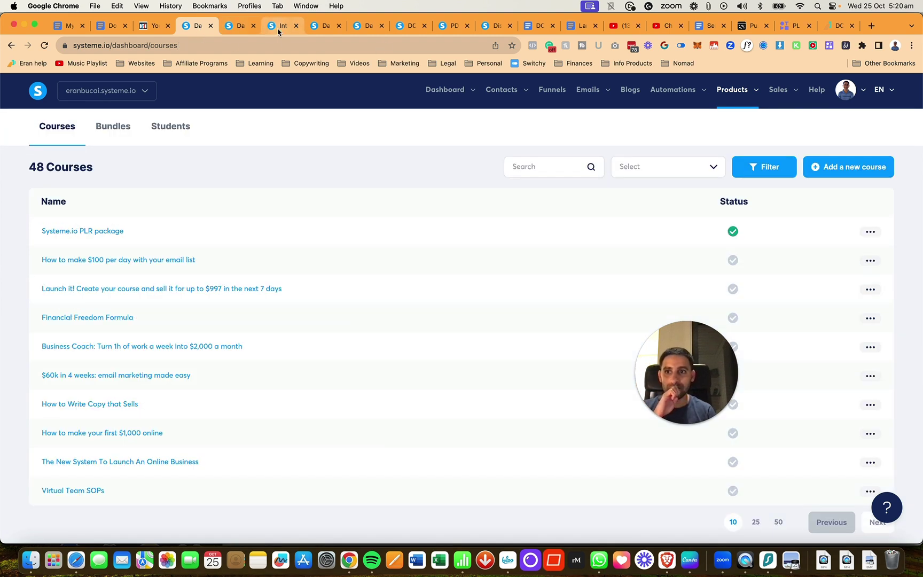
left_click(543, 94)
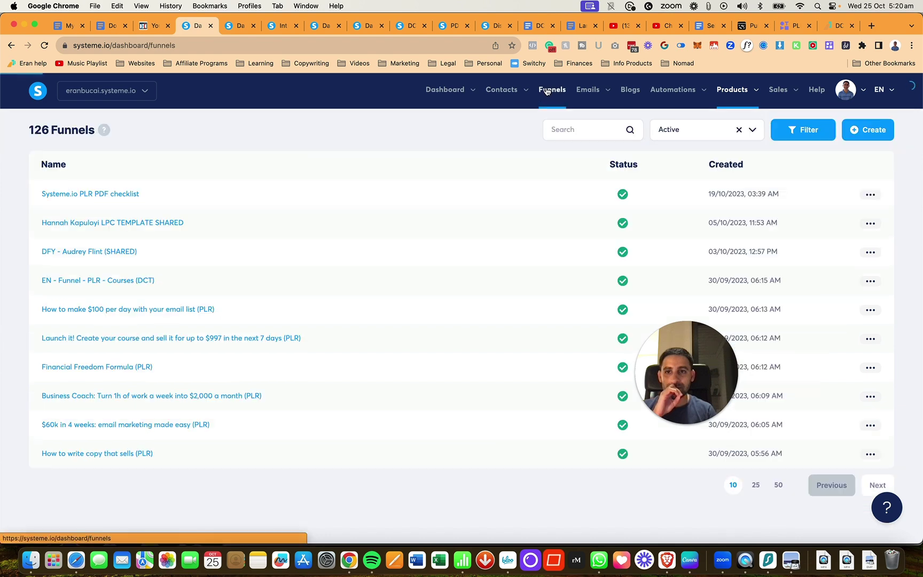
left_click(116, 200)
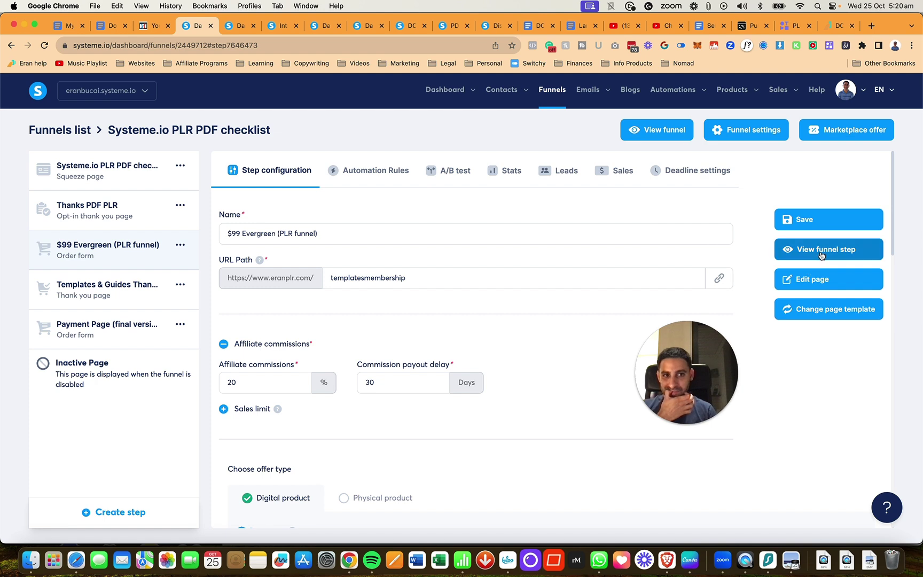
Set the order form's affiliate commission to 0%, remove the affiliate commissions setting, and save
scroll(502, 359, "down", 8)
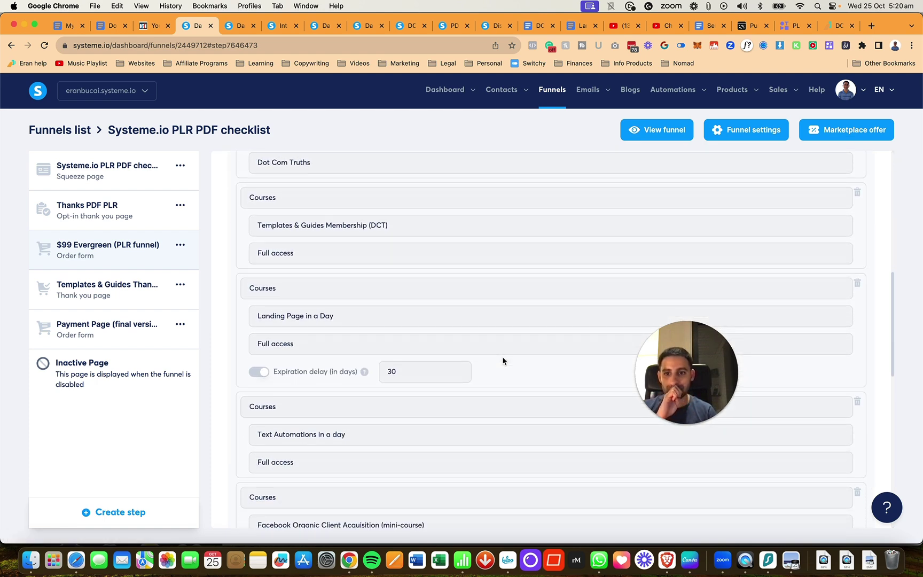
scroll(502, 357, "up", 10)
double_click(286, 329)
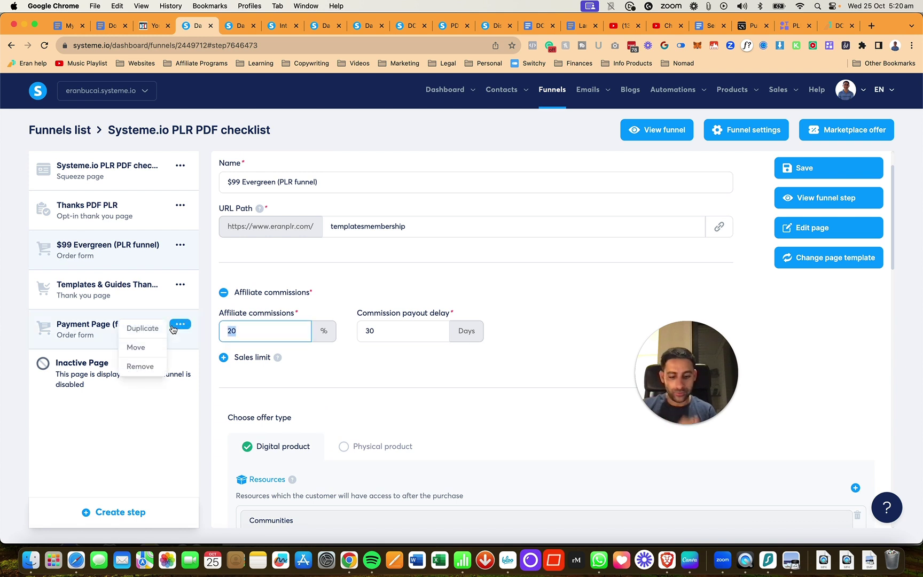
type("0")
left_click(790, 172)
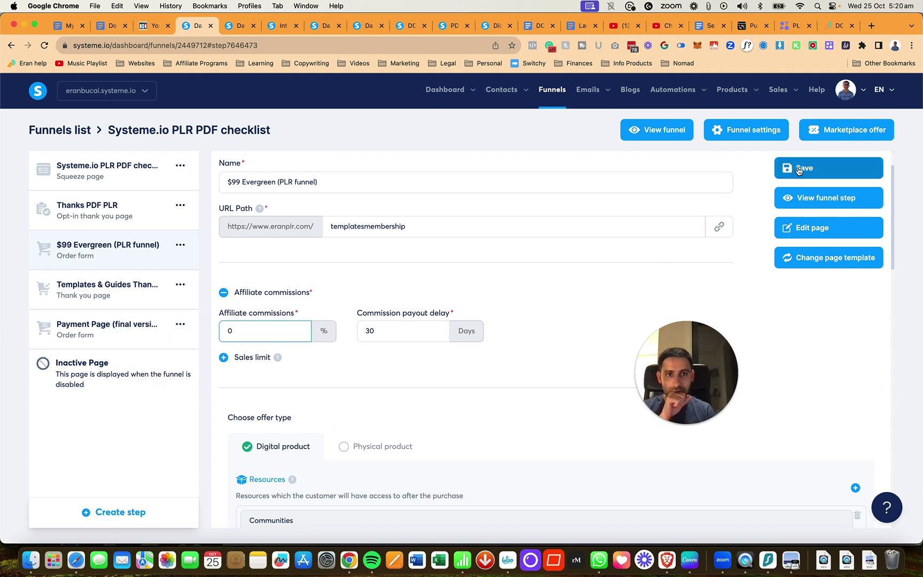
left_click(223, 293)
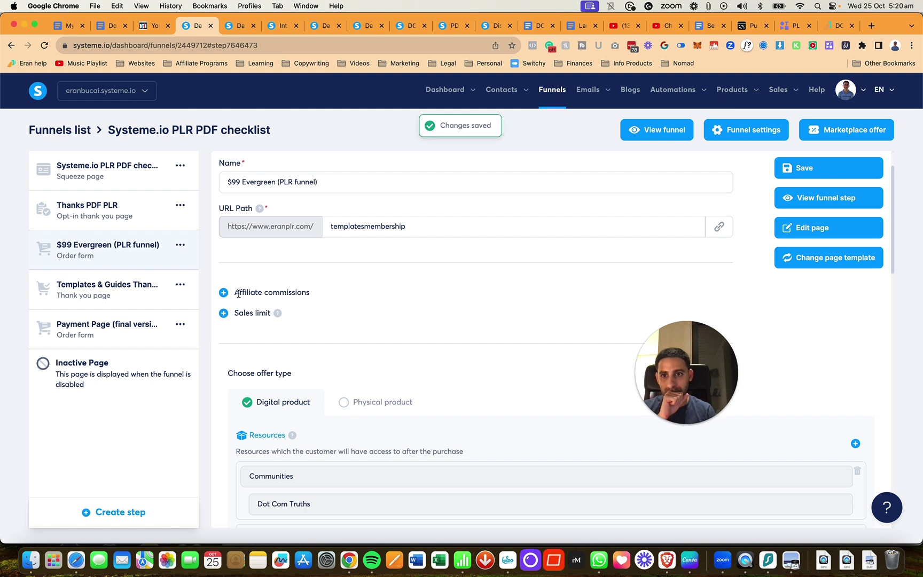
left_click(801, 168)
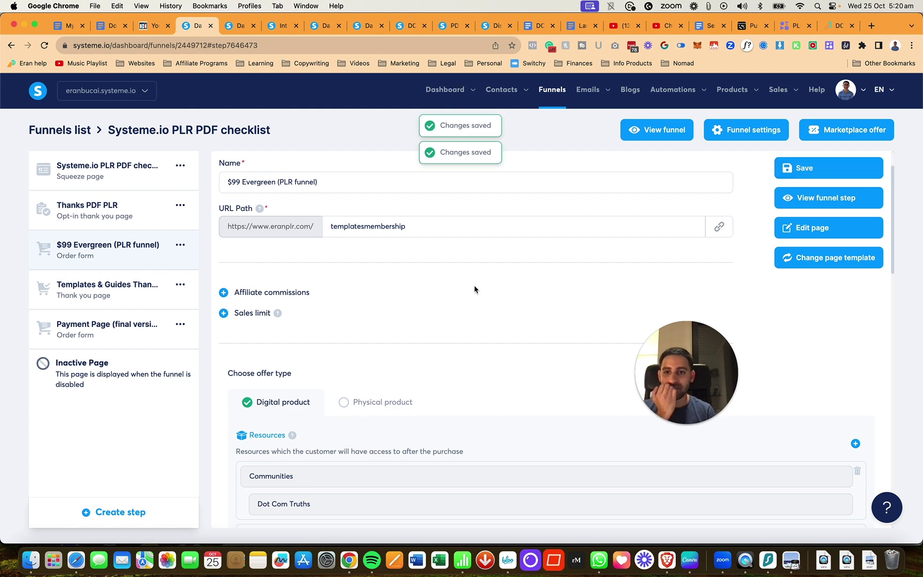
Add the affiliate commissions setting back at 20% and save the $99 Evergreen (PLR funnel) step
scroll(474, 285, "down", 3)
scroll(264, 249, "up", 3)
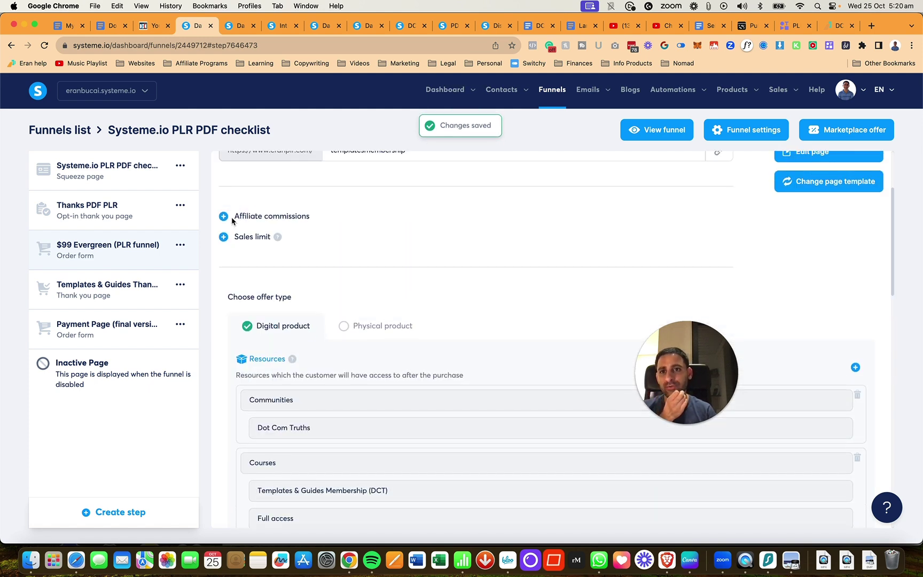
left_click(223, 216)
left_click(231, 253)
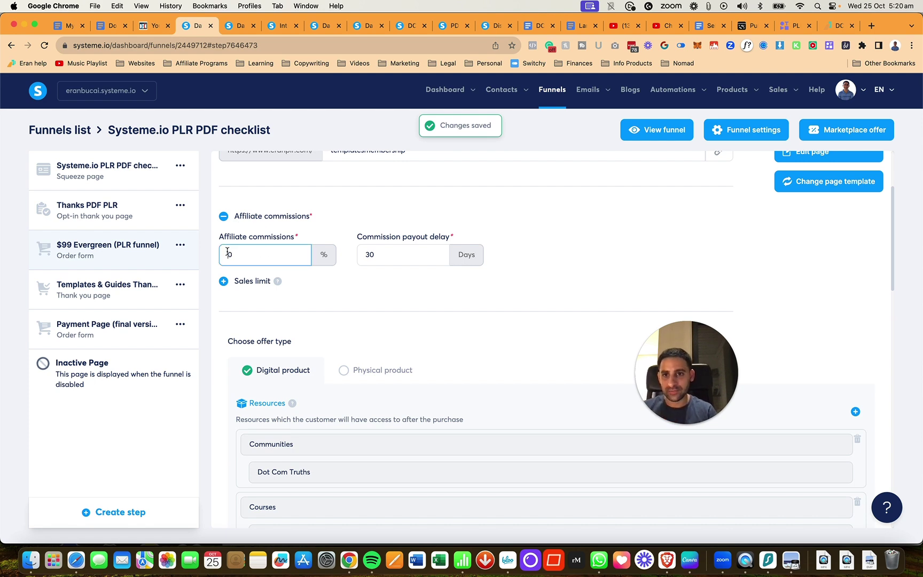
type("2")
scroll(772, 218, "up", 2)
left_click(812, 181)
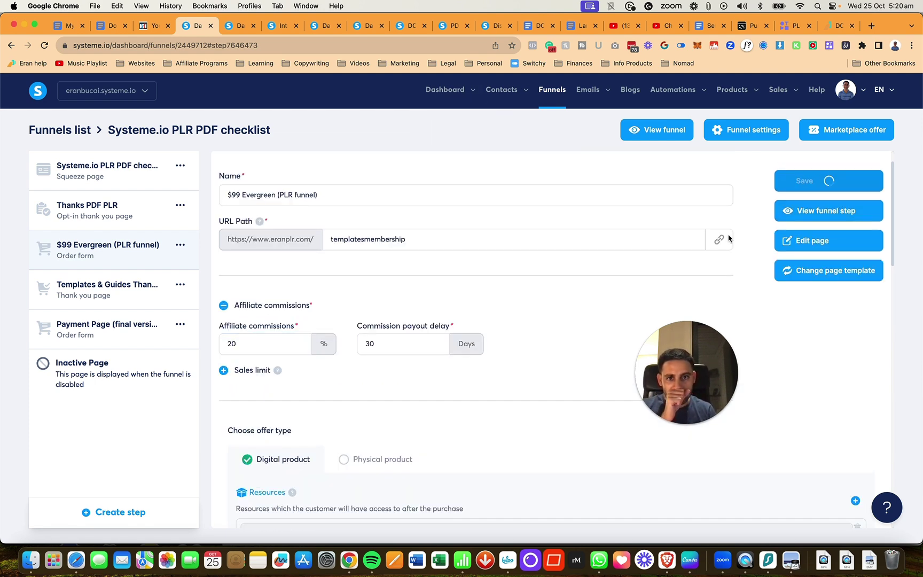
Review the order form's course resources, the DCT T&C $99/year price plan details, and the order bump configuration
scroll(558, 317, "down", 8)
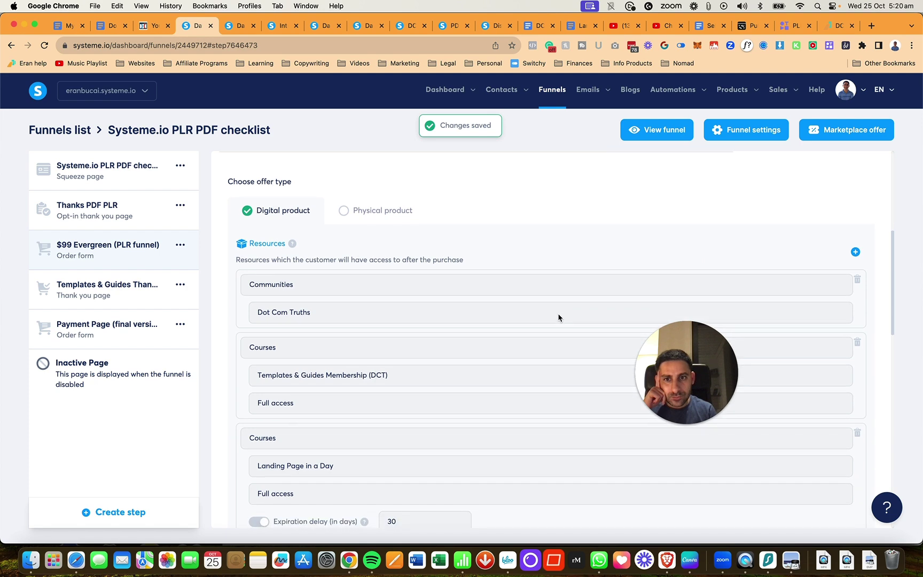
scroll(302, 229, "down", 4)
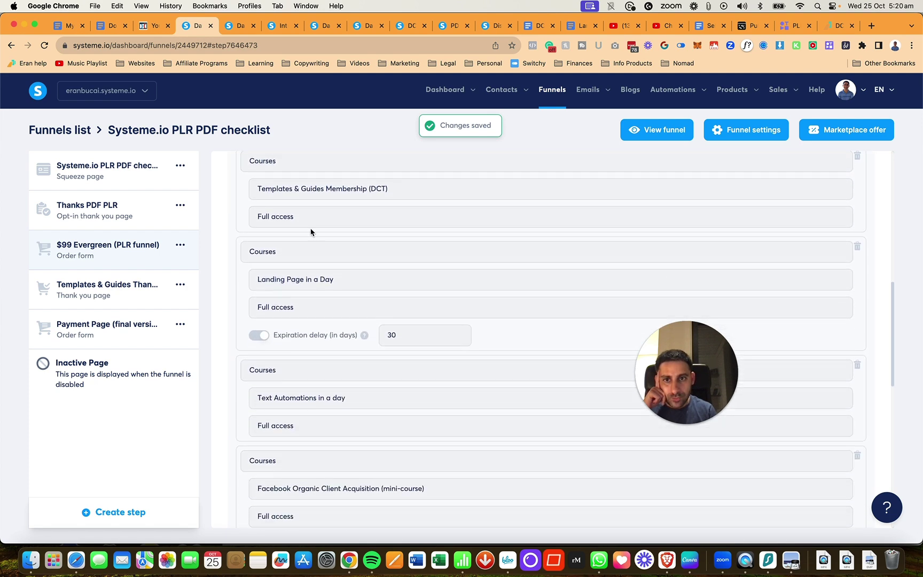
scroll(315, 190, "up", 1)
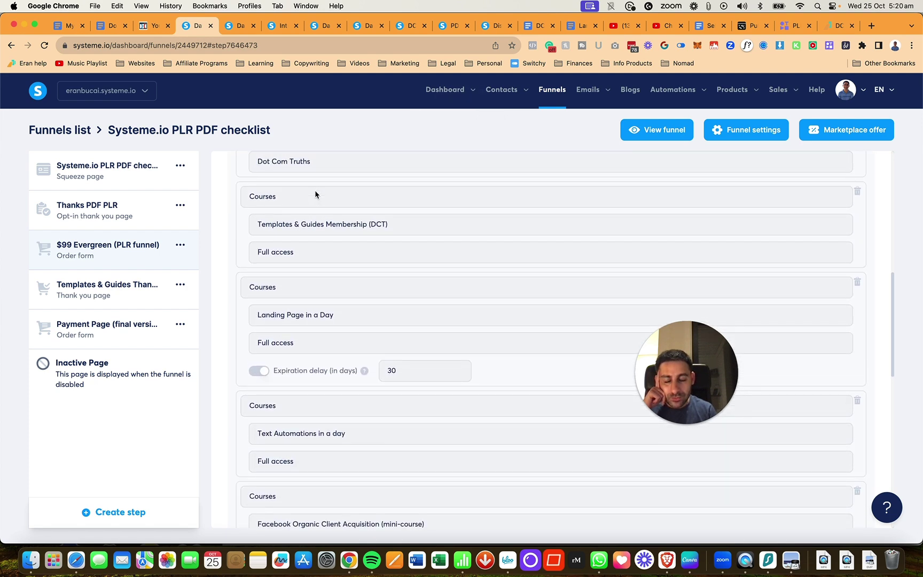
scroll(314, 197, "down", 2)
scroll(295, 258, "down", 6)
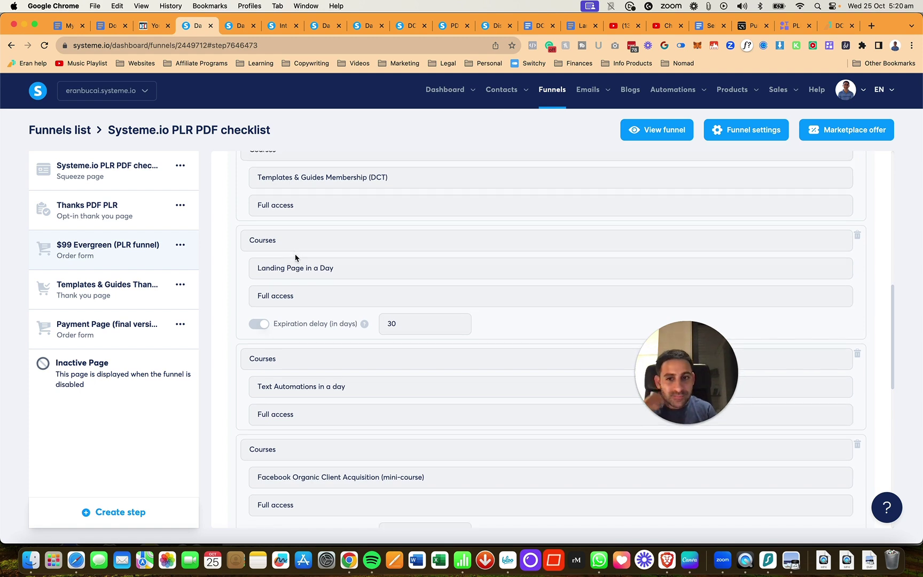
scroll(296, 258, "down", 2)
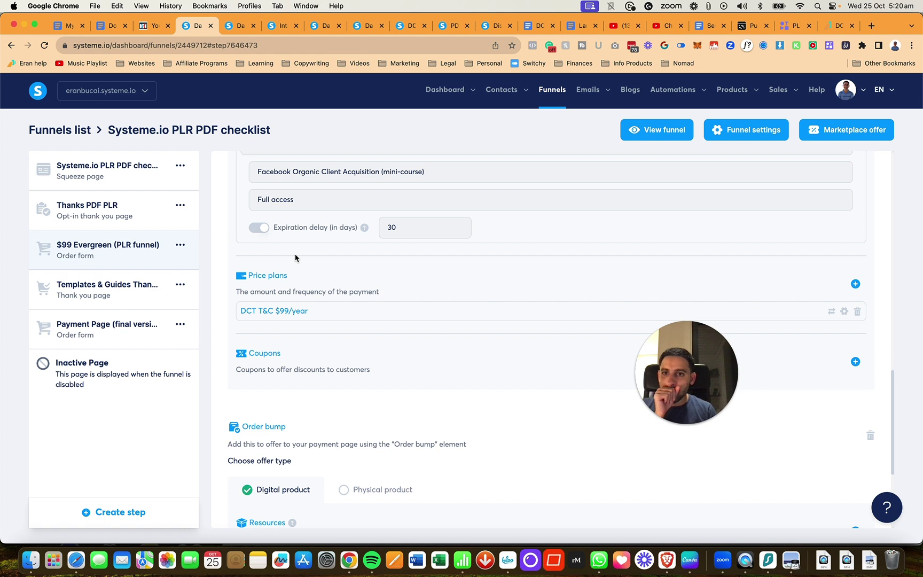
scroll(295, 258, "up", 3)
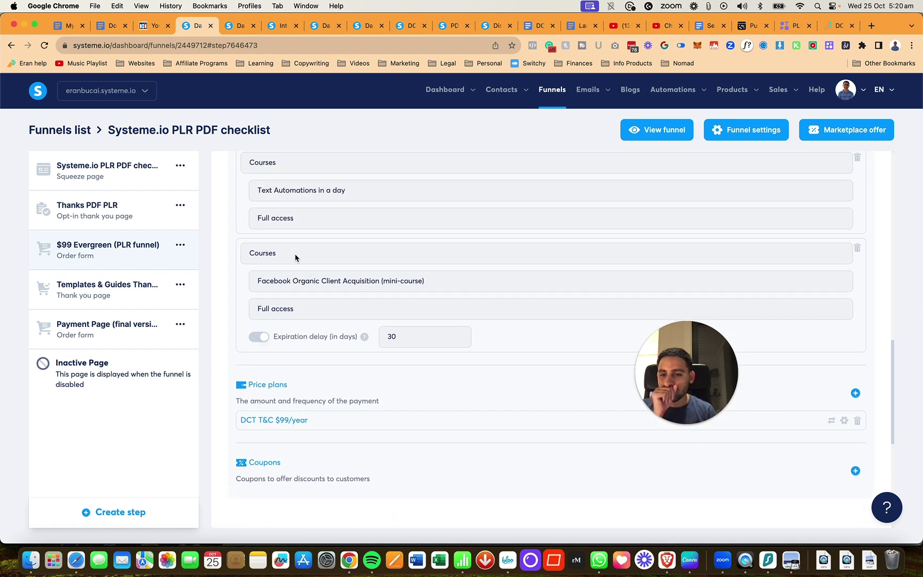
scroll(296, 258, "down", 2)
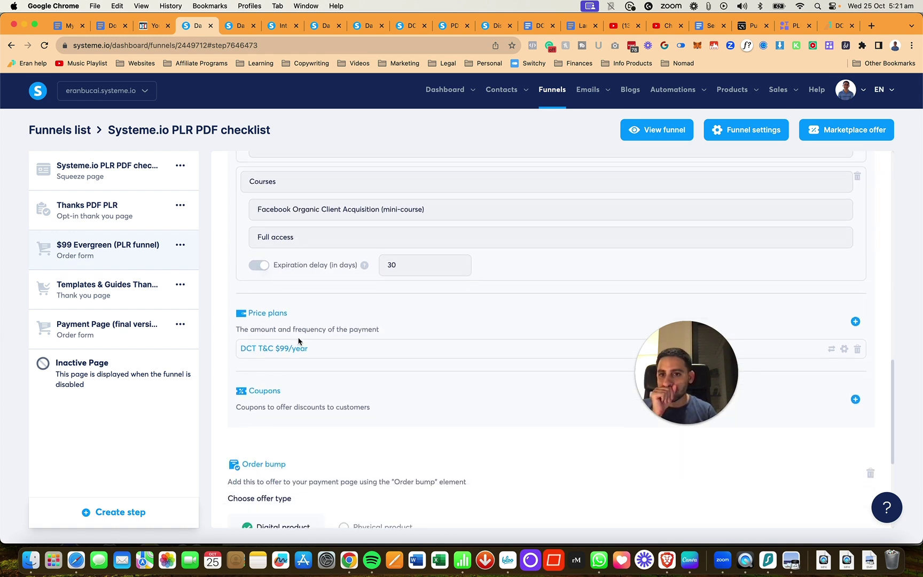
mouse_move(266, 349)
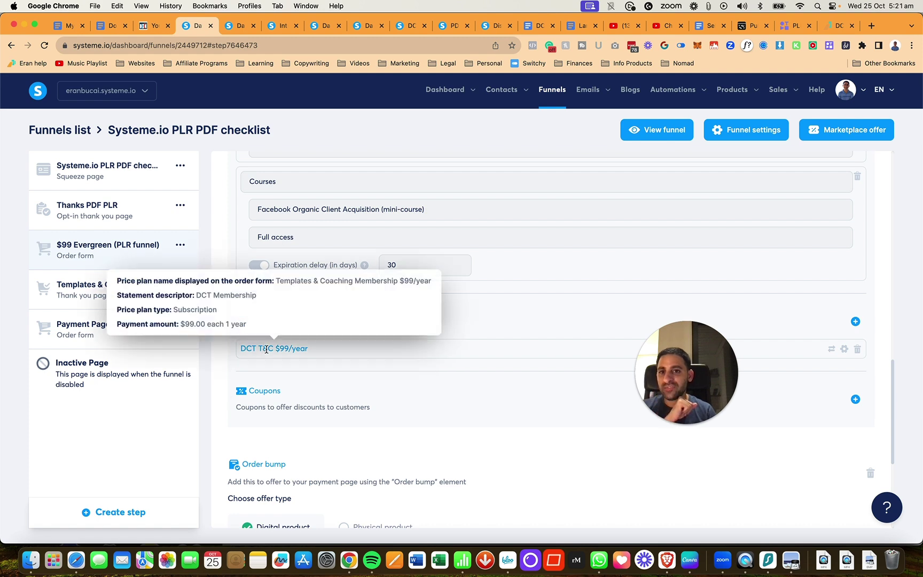
scroll(316, 372, "down", 3)
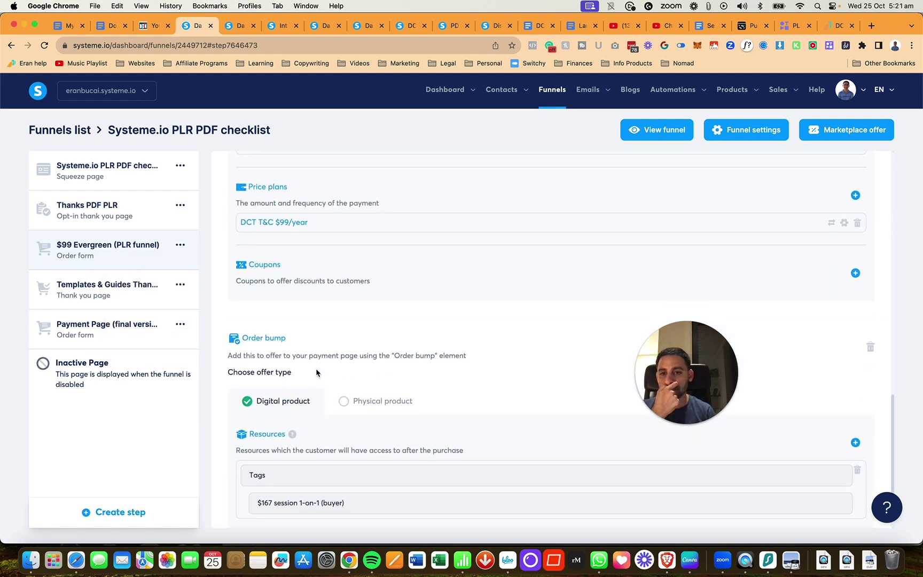
scroll(315, 372, "down", 2)
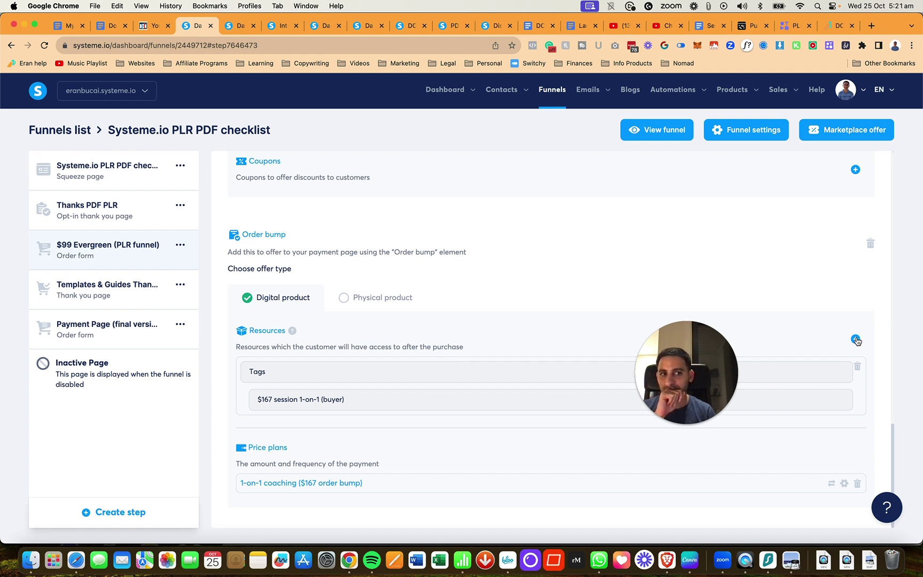
left_click(857, 367)
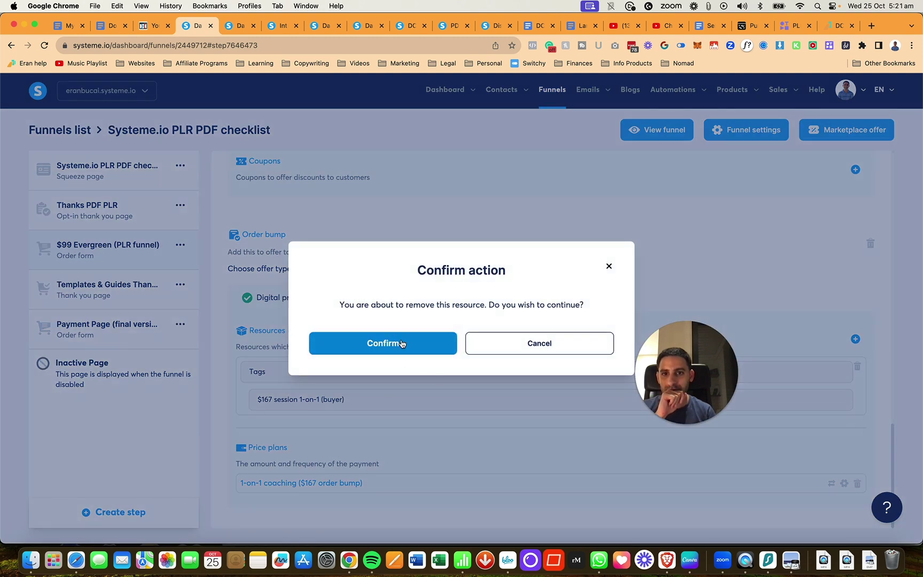
left_click(610, 268)
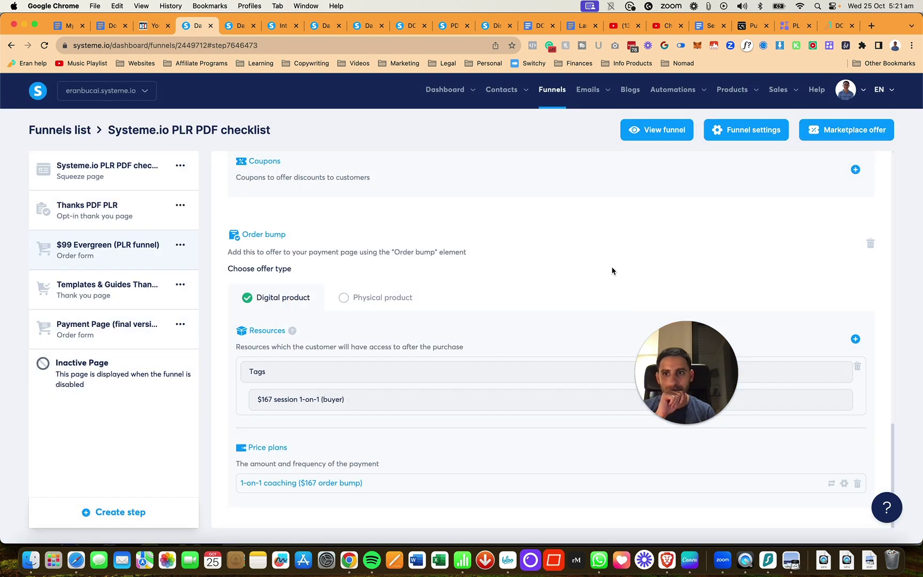
scroll(612, 271, "up", 3)
scroll(612, 271, "down", 3)
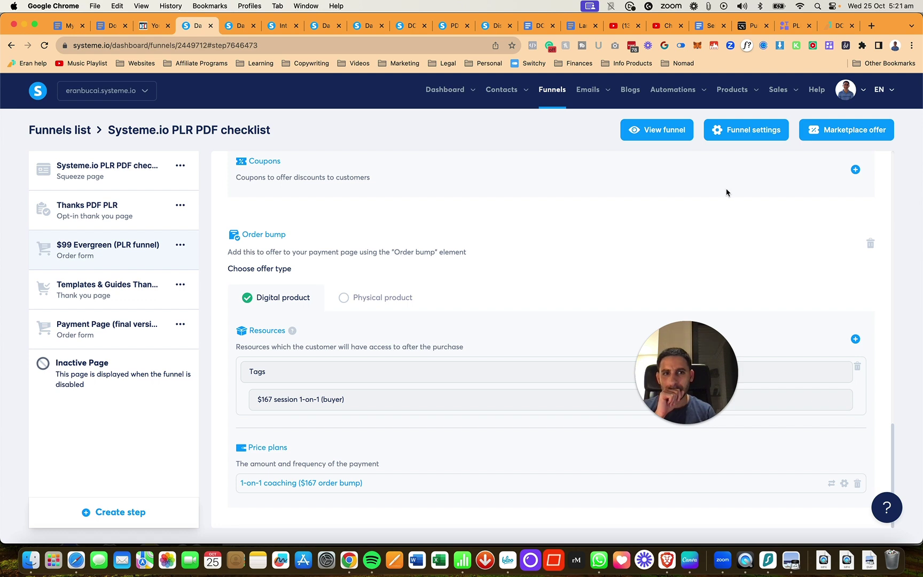
View the live templatesmembership page and examine the Systeme.io PLR courses order bump in its payment form
left_click(650, 134)
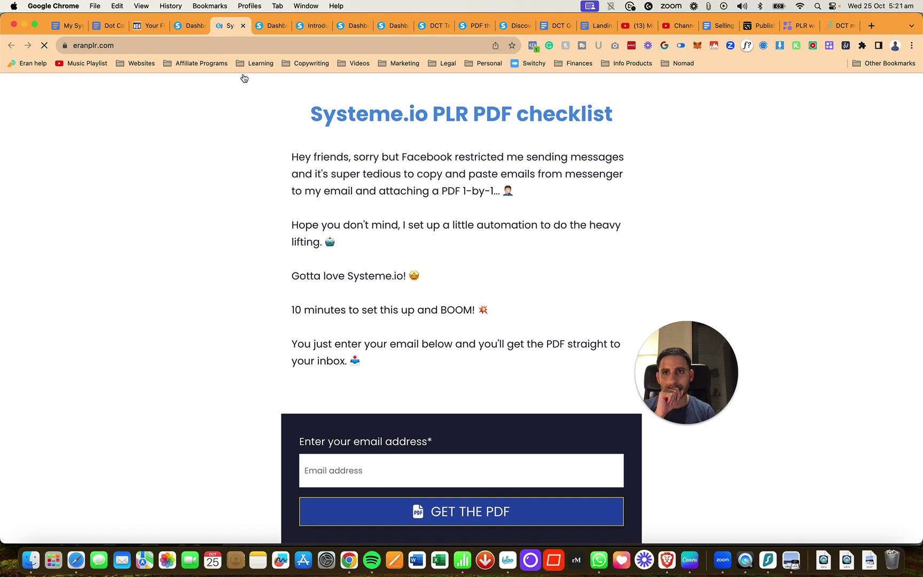
key("super+w")
scroll(760, 221, "up", 15)
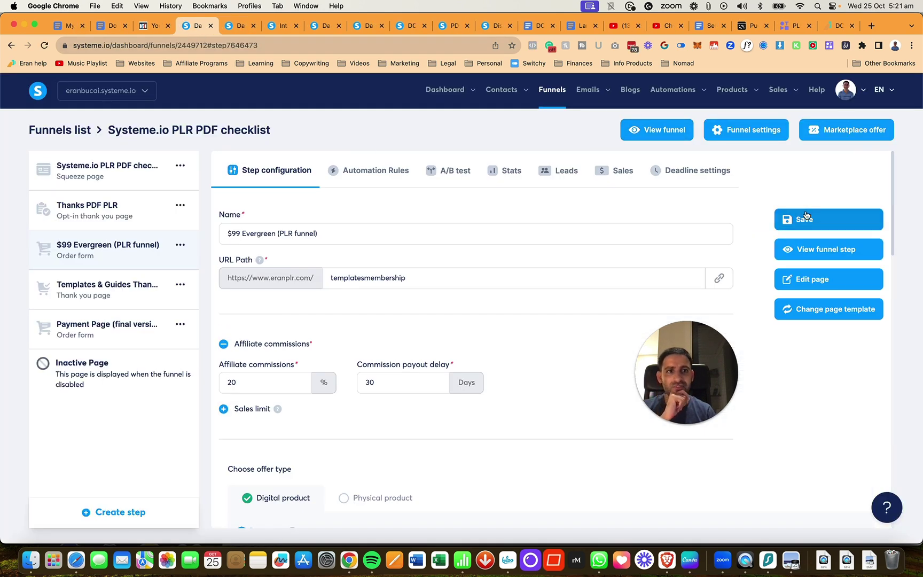
left_click(827, 249)
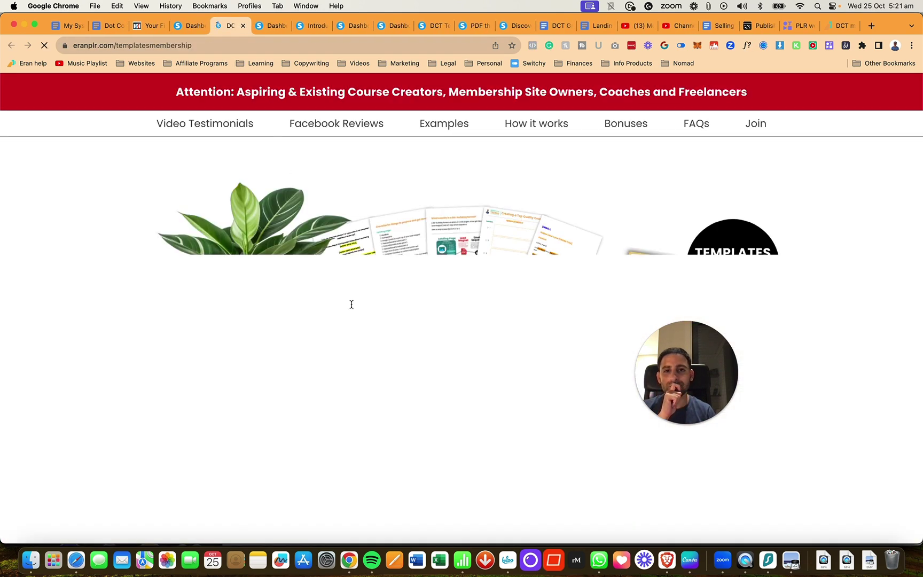
scroll(358, 305, "down", 20)
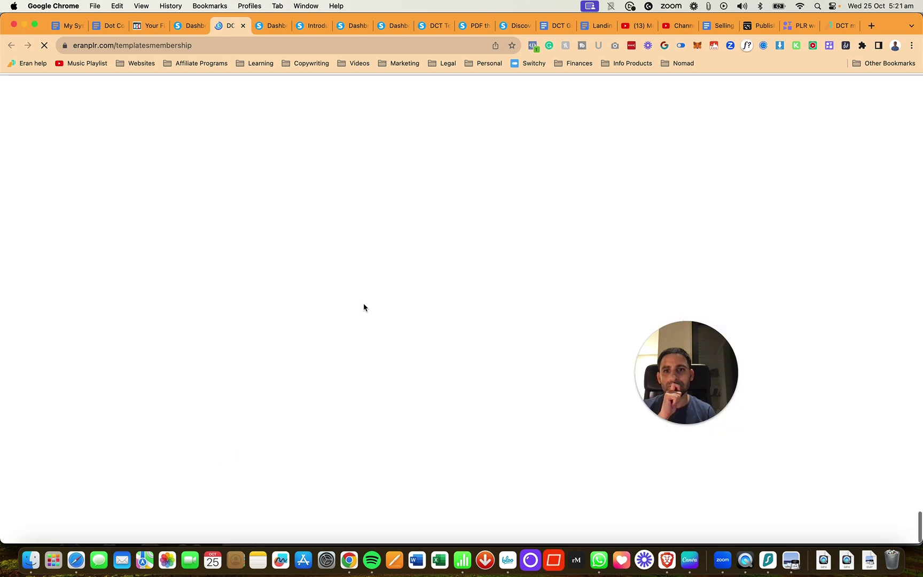
scroll(363, 307, "up", 8)
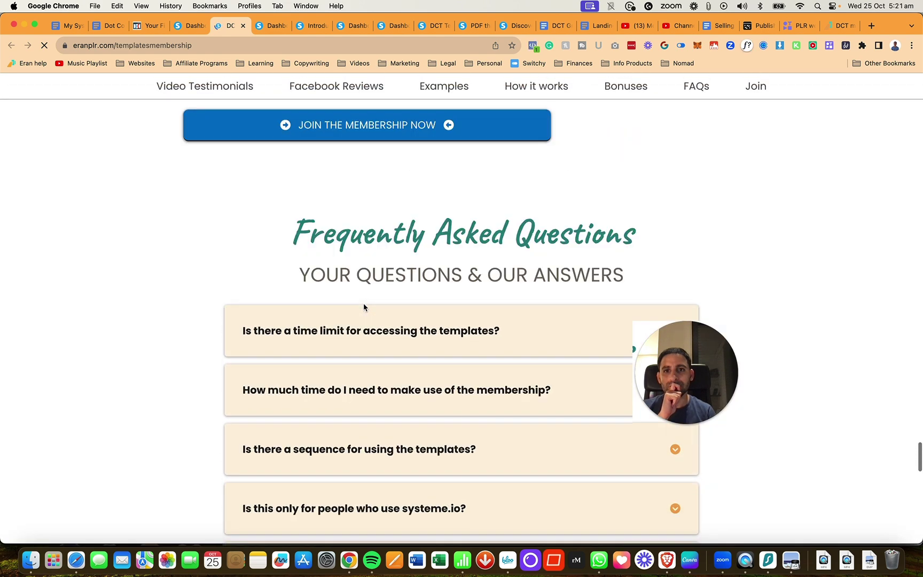
scroll(364, 307, "up", 7)
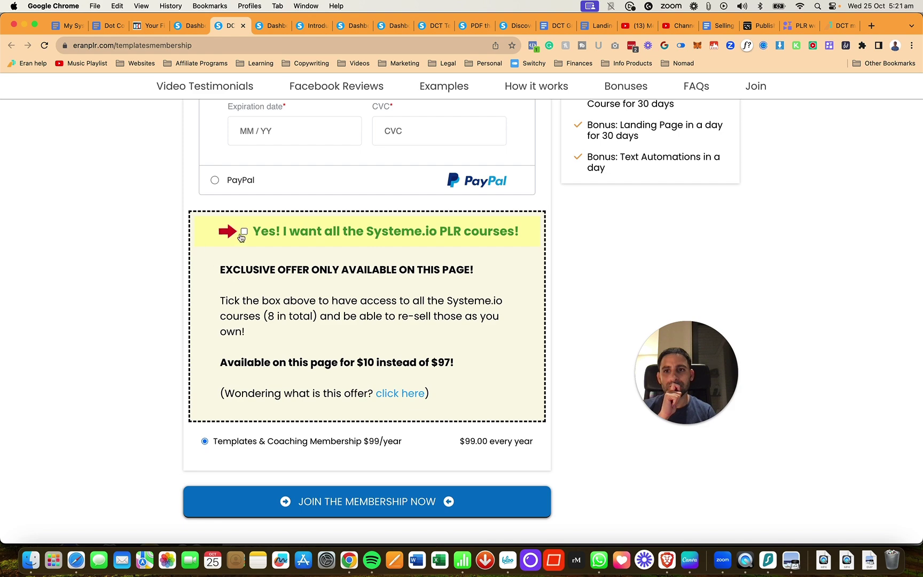
left_click(243, 233)
left_click(243, 233)
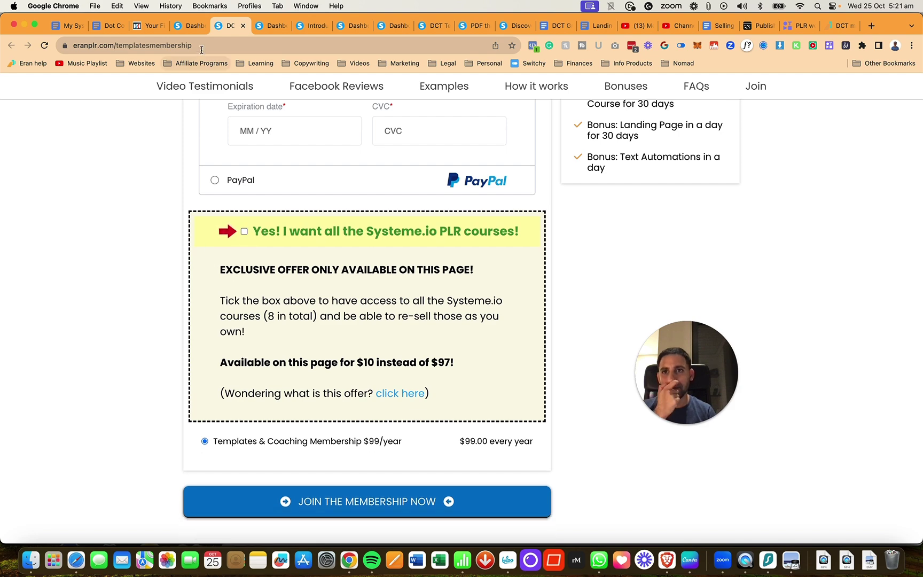
Return to the funnel step's settings and remove the "$167 session 1-on-1 (buyer)" tag from the order bump resources
left_click(192, 25)
scroll(416, 362, "down", 15)
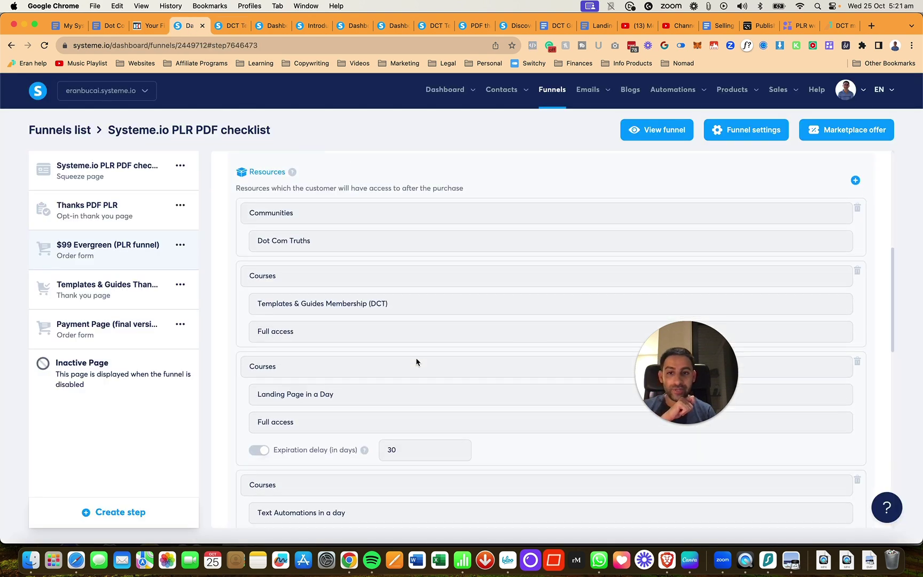
scroll(416, 362, "down", 12)
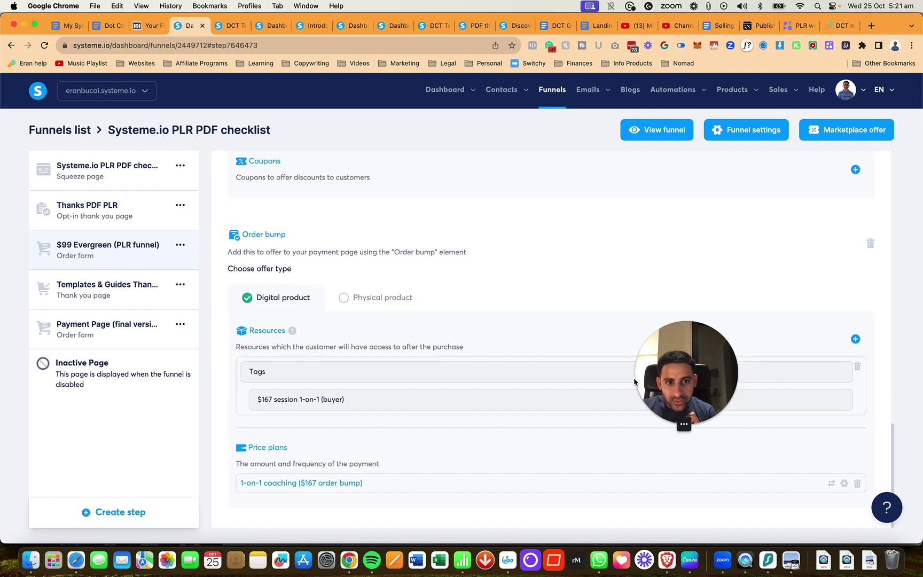
left_click_drag(686, 368, 726, 176)
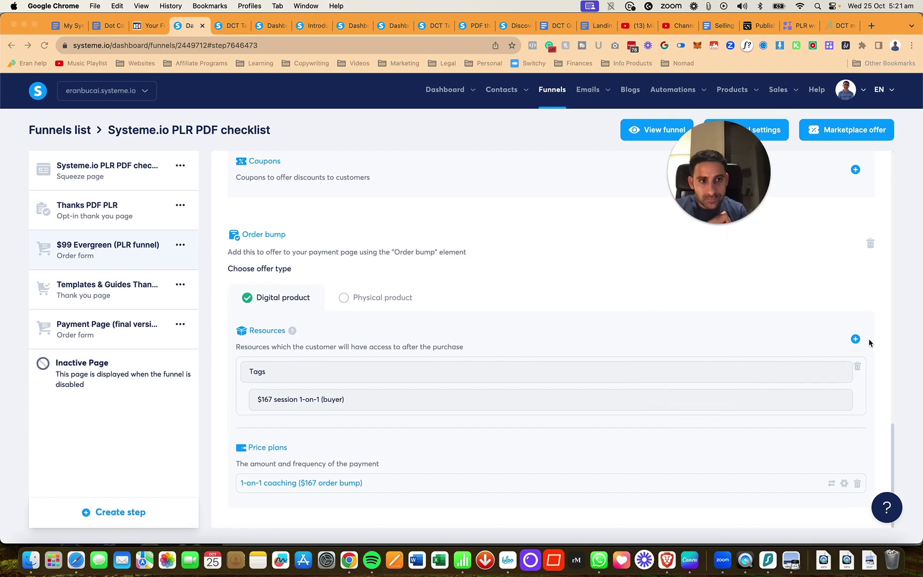
left_click(856, 367)
left_click(403, 342)
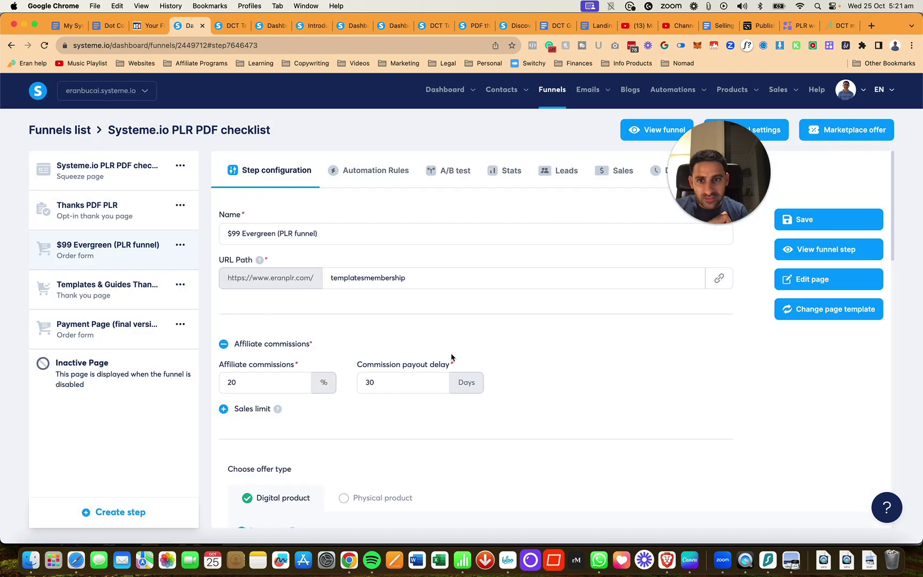
Add the Systeme.io PLR package course with full access to the order bump's resources
scroll(608, 428, "down", 15)
scroll(607, 427, "down", 2)
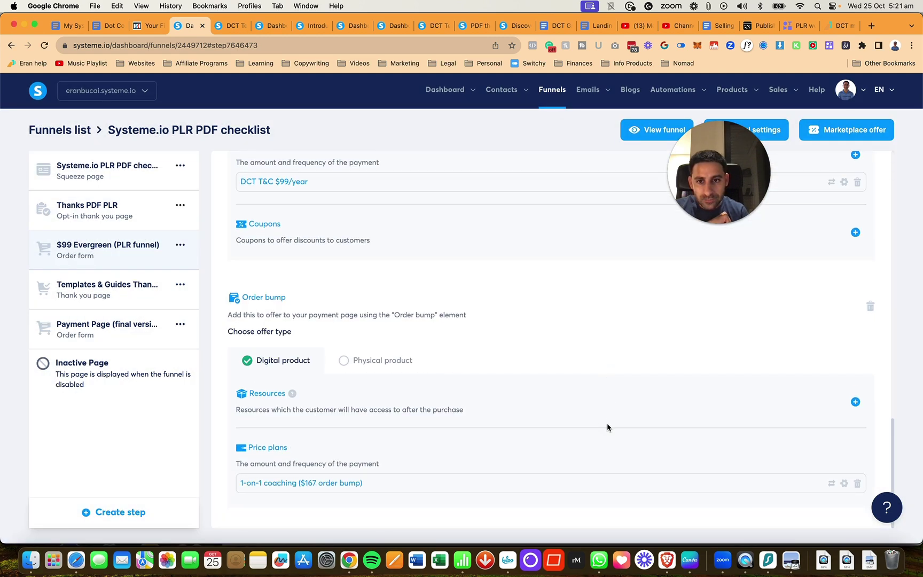
left_click(855, 402)
left_click(454, 439)
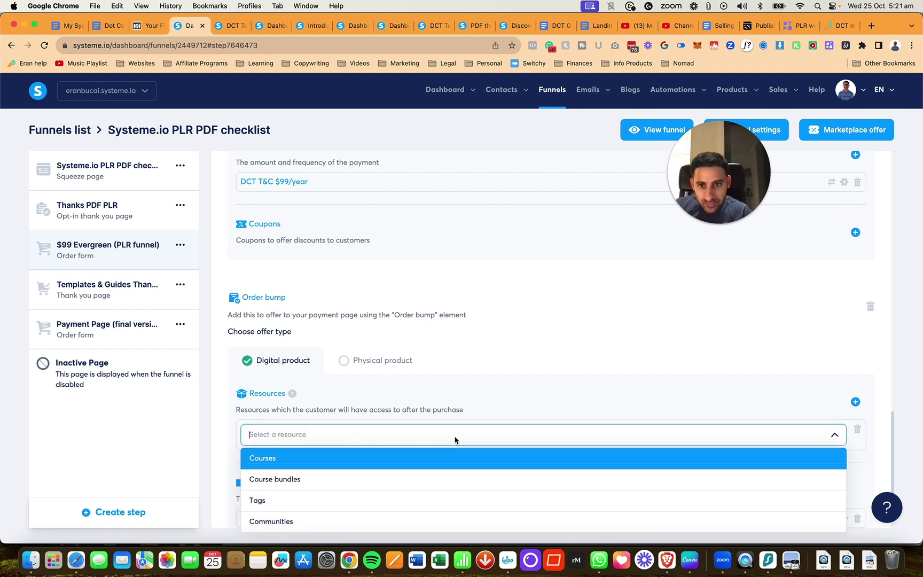
left_click(403, 460)
left_click(378, 466)
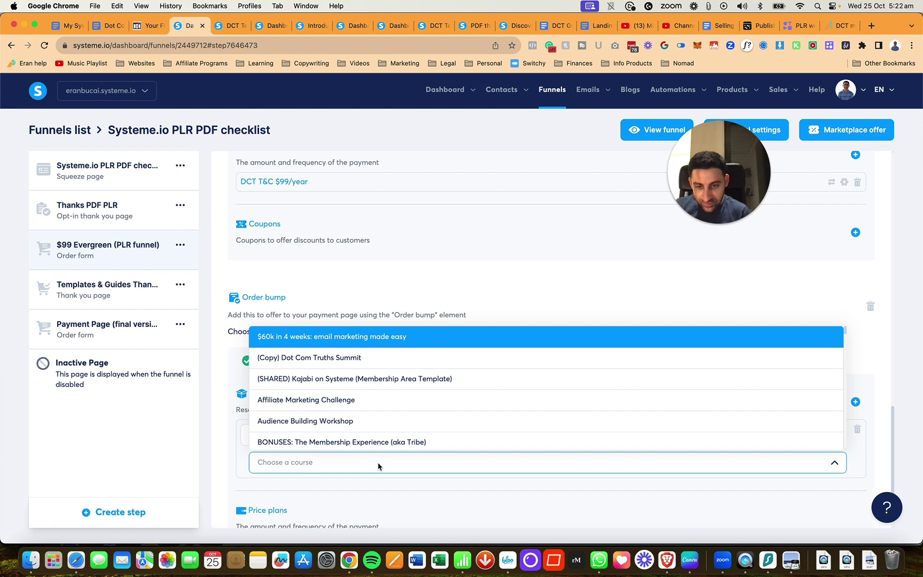
type("plr")
left_click(370, 484)
scroll(374, 481, "down", 2)
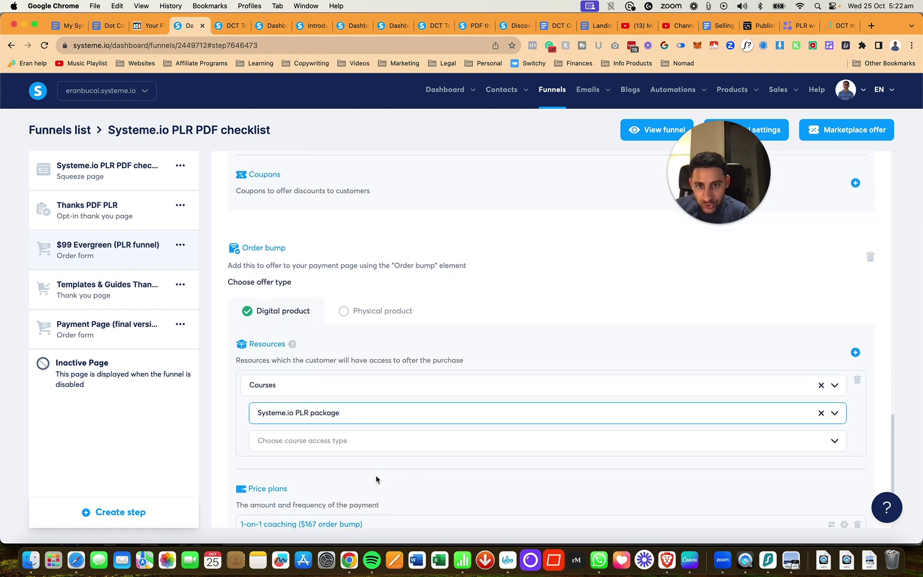
left_click(372, 439)
left_click(286, 463)
Add the "SIO PLR package (buyer)" tag as a second resource of the order bump
scroll(294, 471, "down", 4)
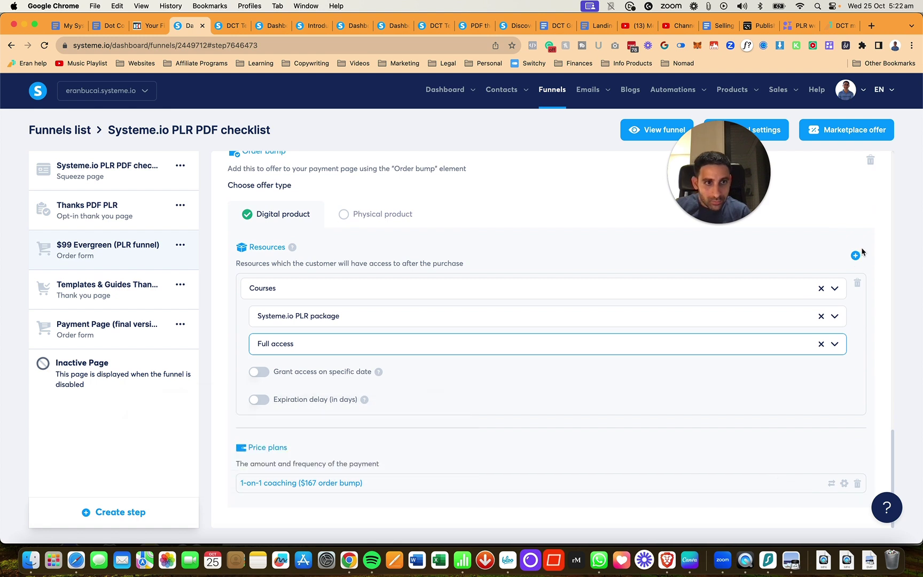
left_click(856, 255)
left_click(322, 433)
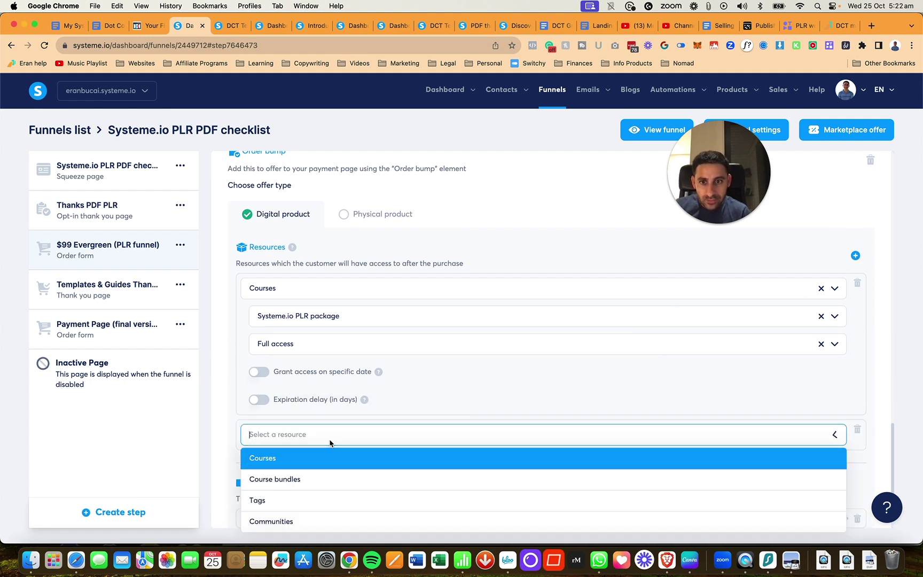
left_click(295, 496)
left_click(341, 463)
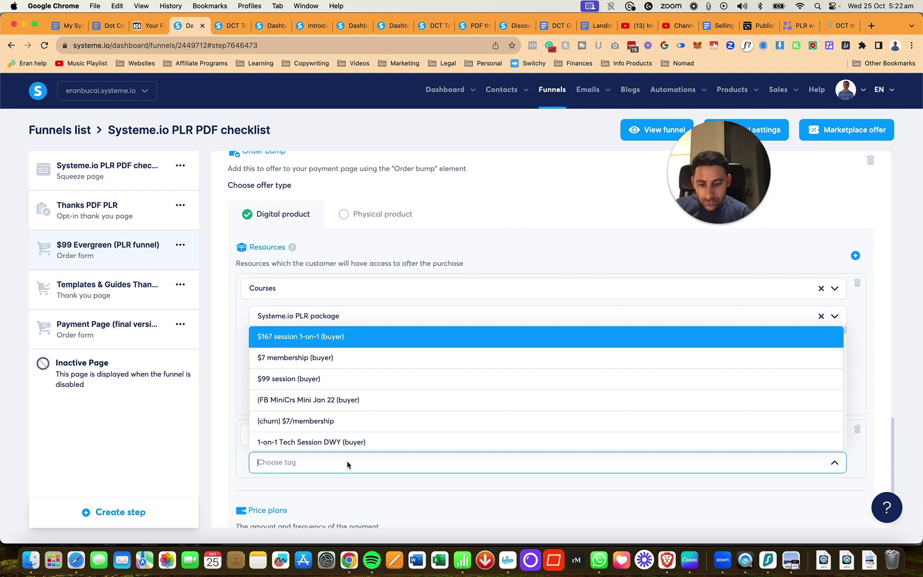
type("plr")
left_click(339, 483)
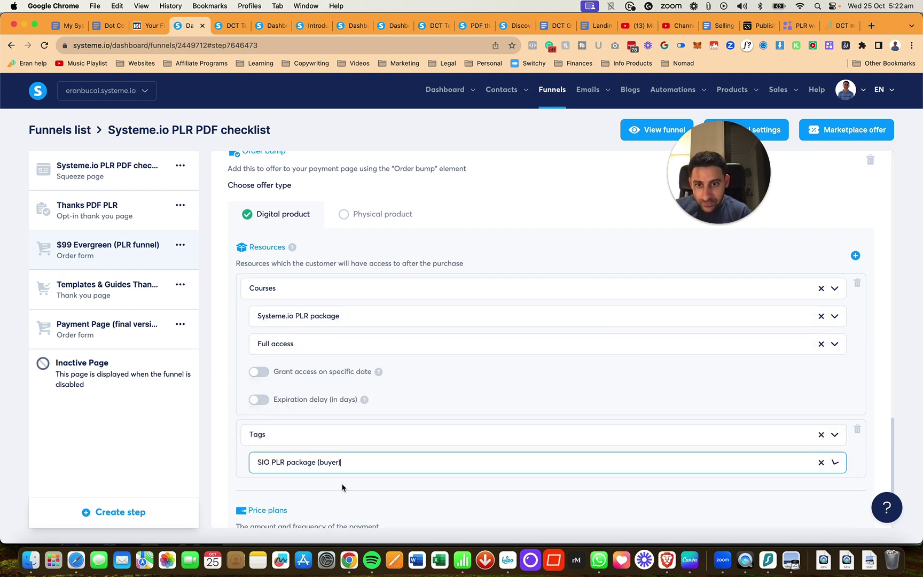
Remove the "1-on-1 coaching ($167 order bump)" price plan from the order bump
scroll(353, 480, "down", 2)
left_click(856, 484)
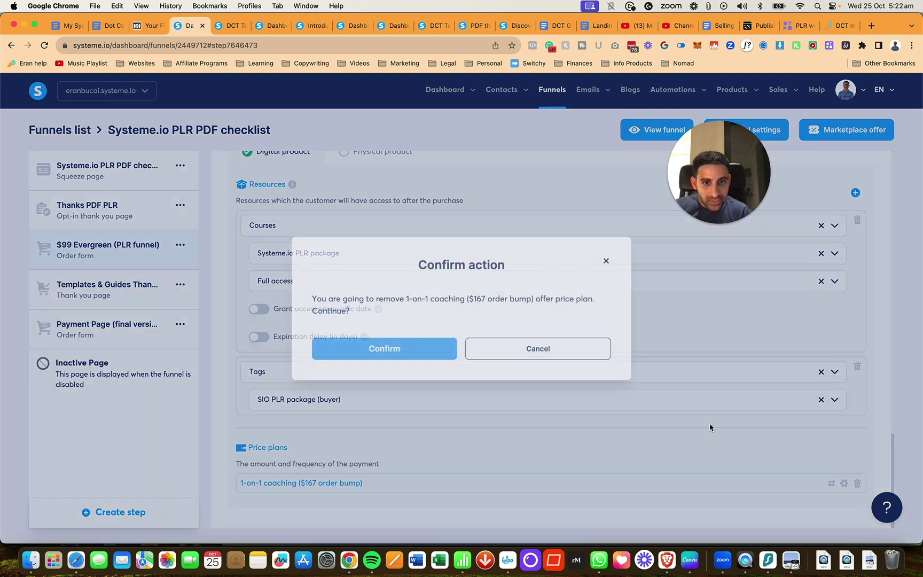
left_click(428, 350)
Add the existing one-time price plan "Systeme.io PLR package $10 order bump" to the order bump
scroll(732, 475, "down", 6)
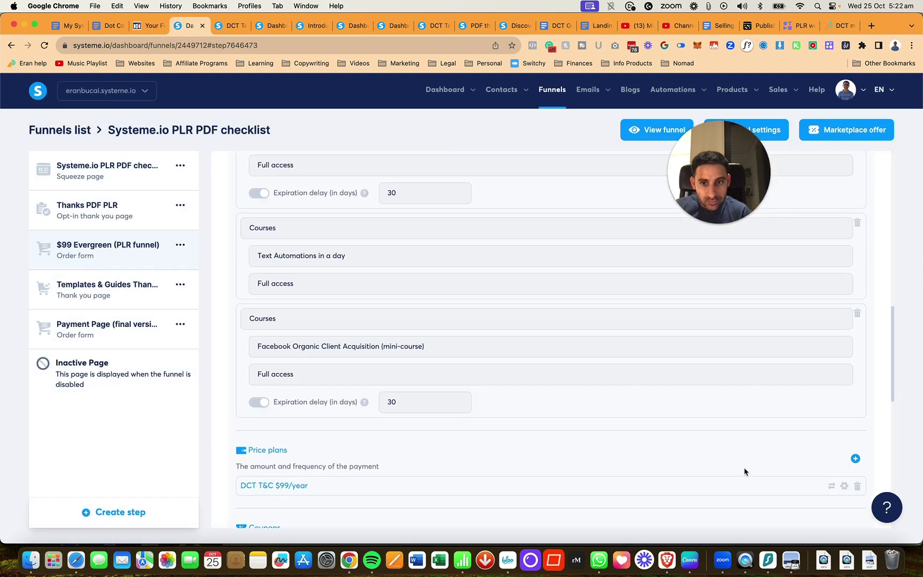
left_click(855, 480)
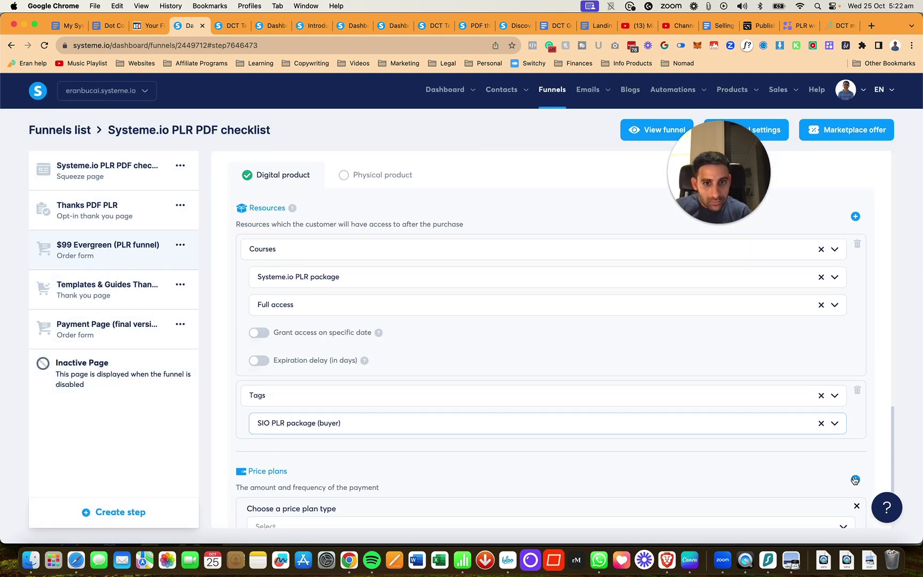
scroll(269, 480, "down", 3)
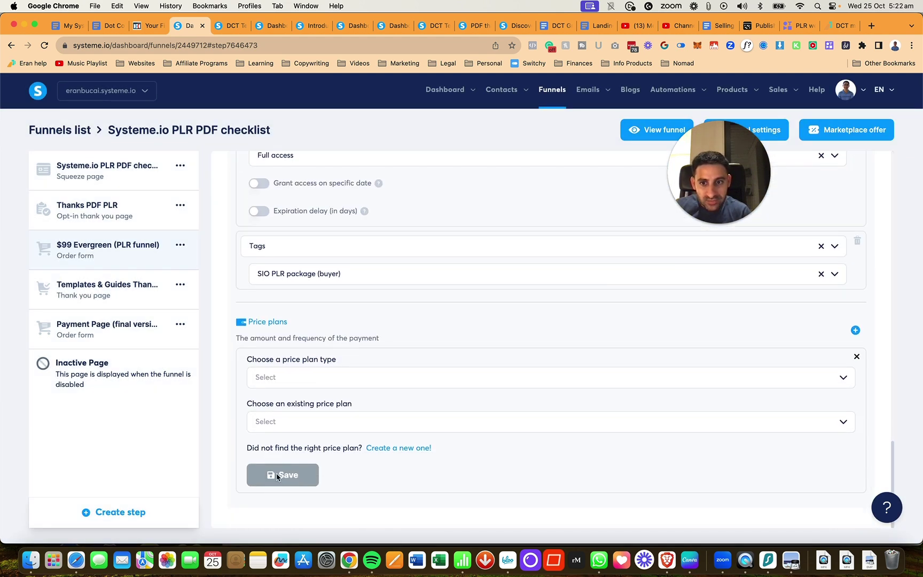
left_click(348, 422)
type("plr")
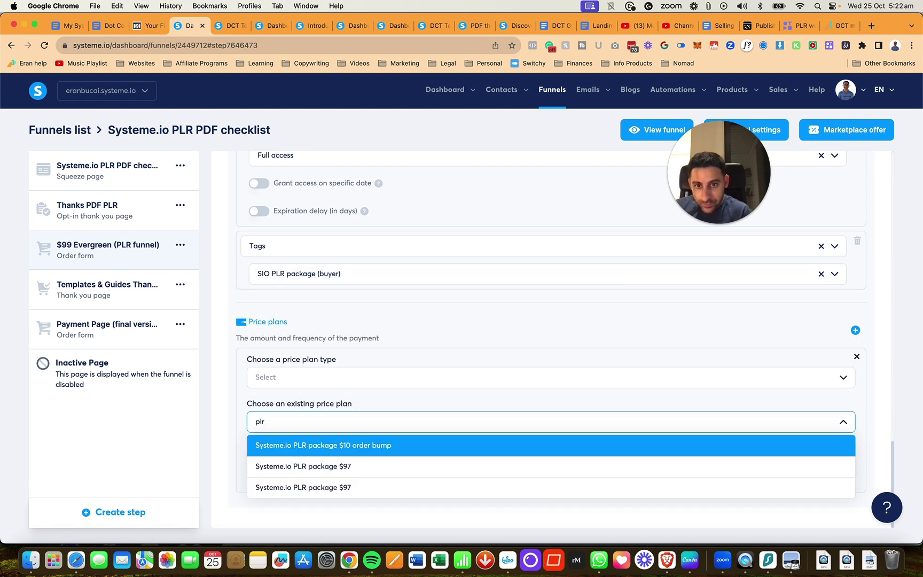
left_click(342, 447)
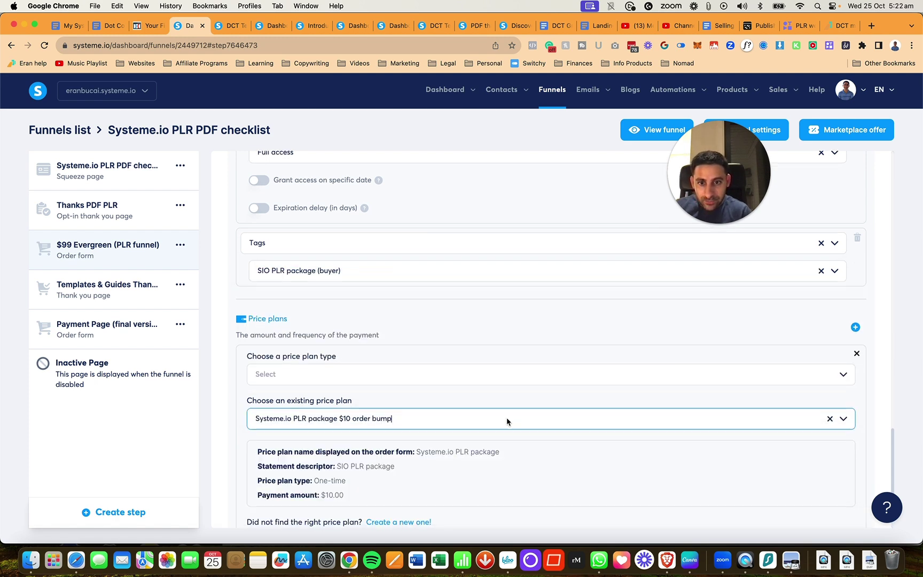
scroll(507, 420, "down", 2)
scroll(507, 420, "up", 2)
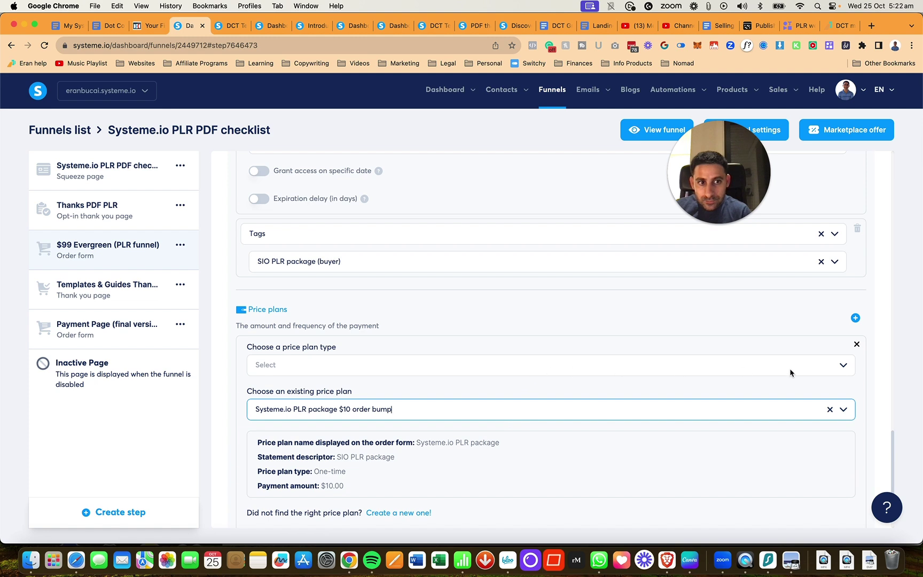
left_click(839, 368)
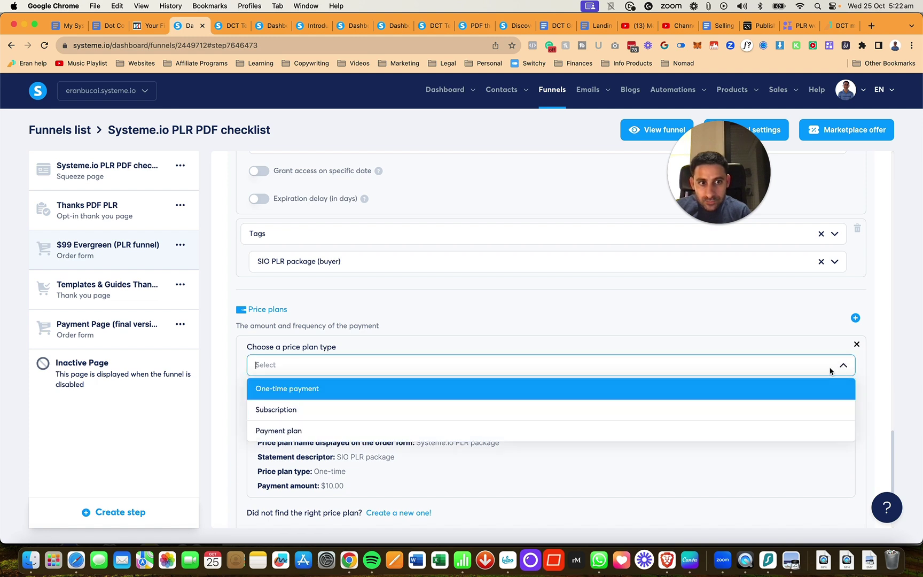
left_click(726, 398)
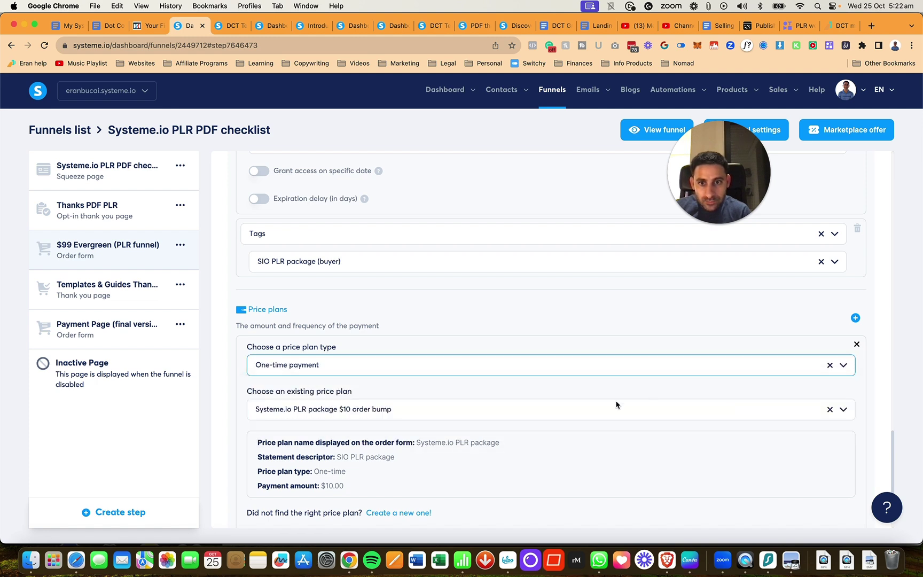
scroll(616, 404, "down", 3)
left_click(285, 504)
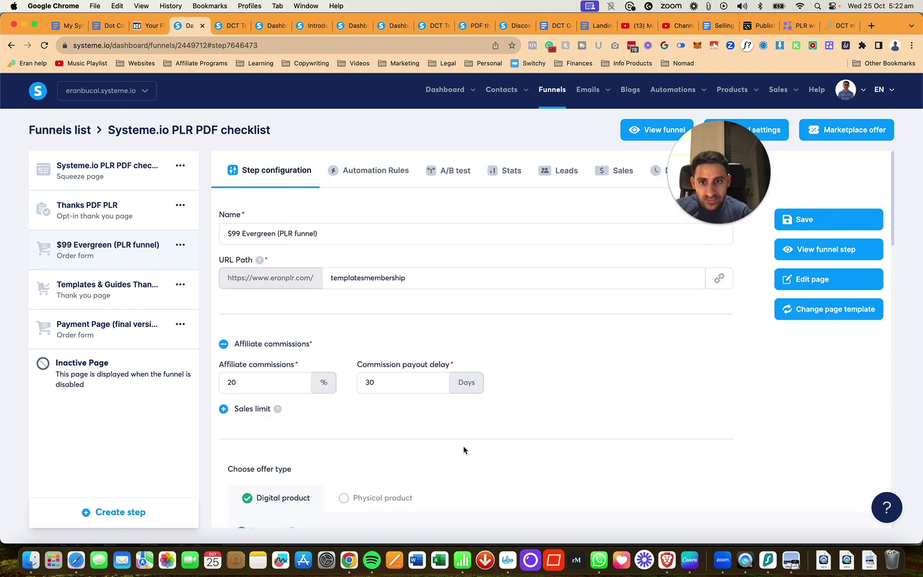
Save the $99 Evergreen (PLR funnel) step and review the order bump's resources and price plan
scroll(464, 450, "down", 10)
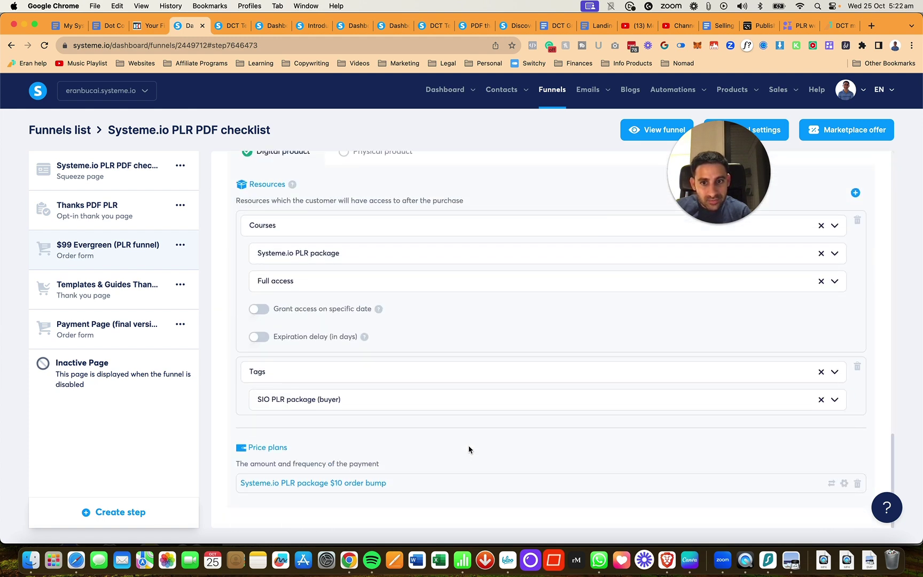
scroll(469, 450, "up", 15)
left_click(817, 219)
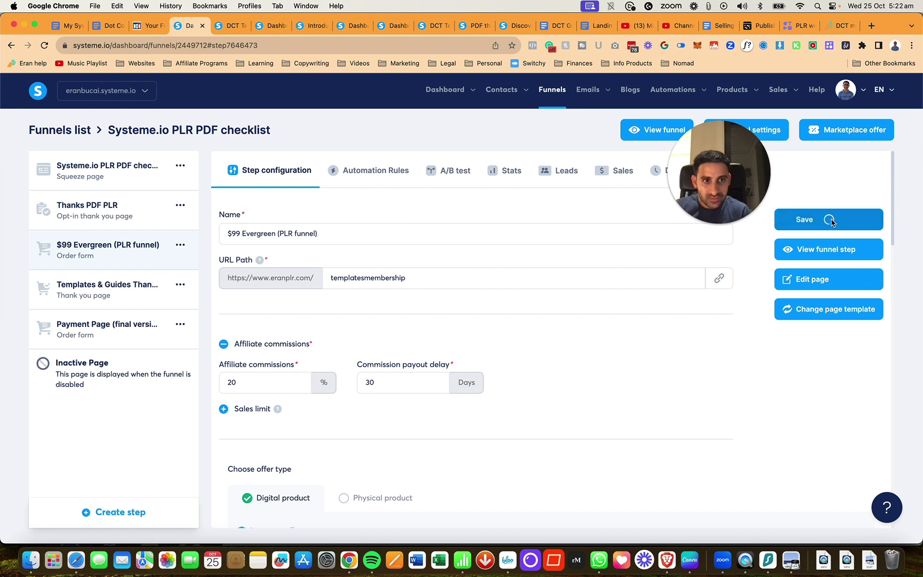
scroll(779, 391, "down", 5)
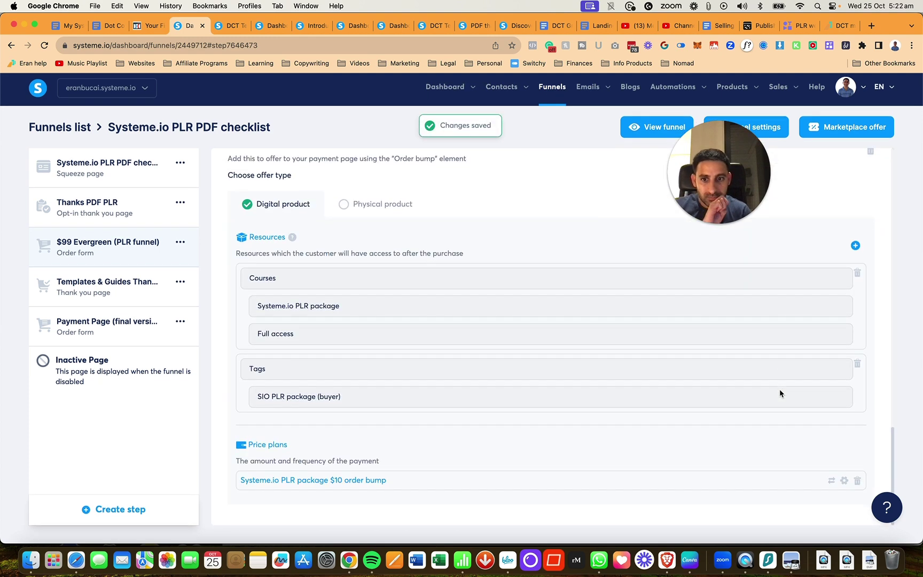
mouse_move(346, 481)
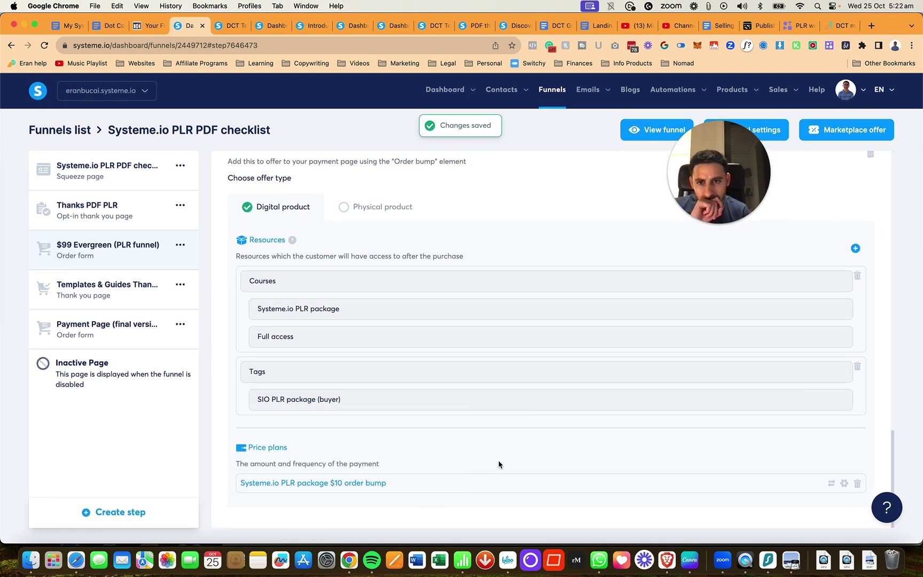
scroll(498, 464, "up", 3)
scroll(498, 464, "down", 3)
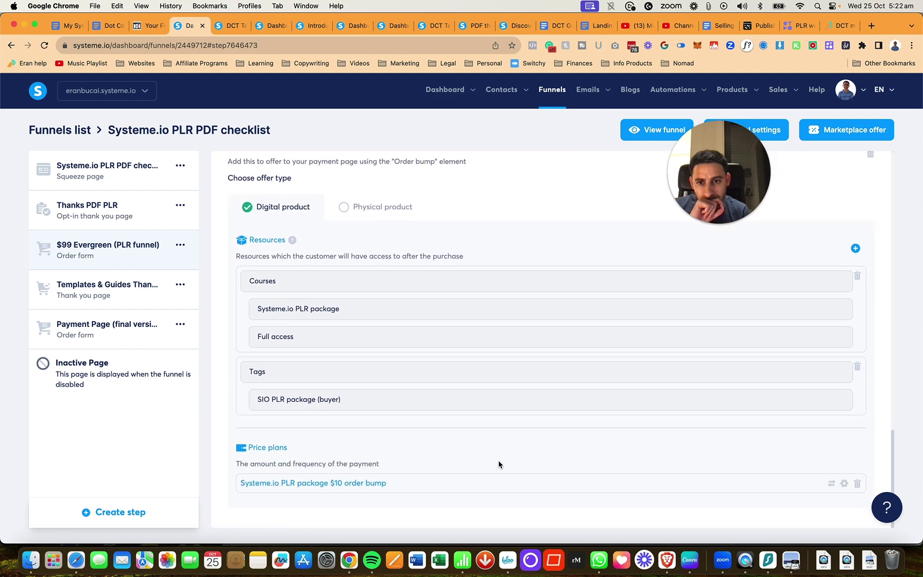
scroll(498, 463, "up", 5)
scroll(499, 464, "down", 5)
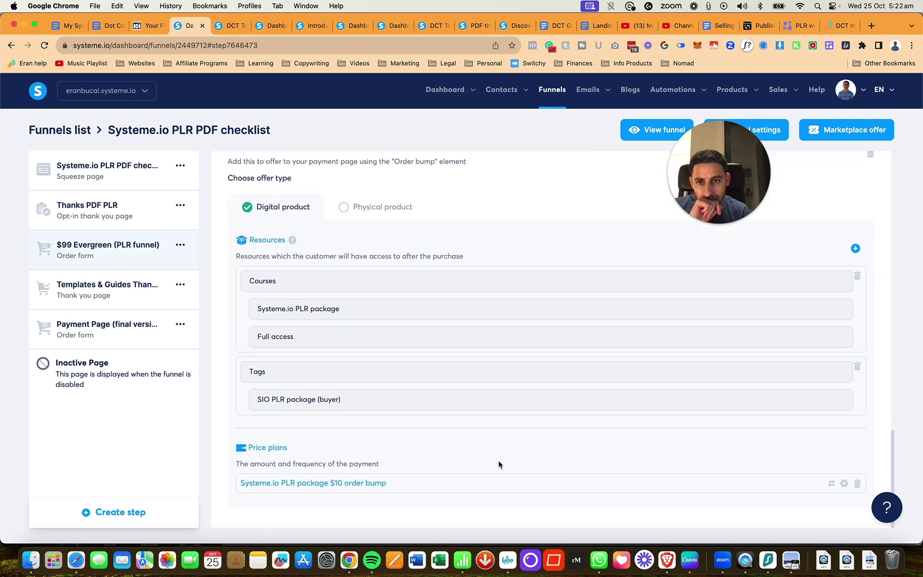
Create an automation rule with the Sale canceled trigger for the $99 Evergreen (PLR funnel) step
scroll(499, 464, "up", 20)
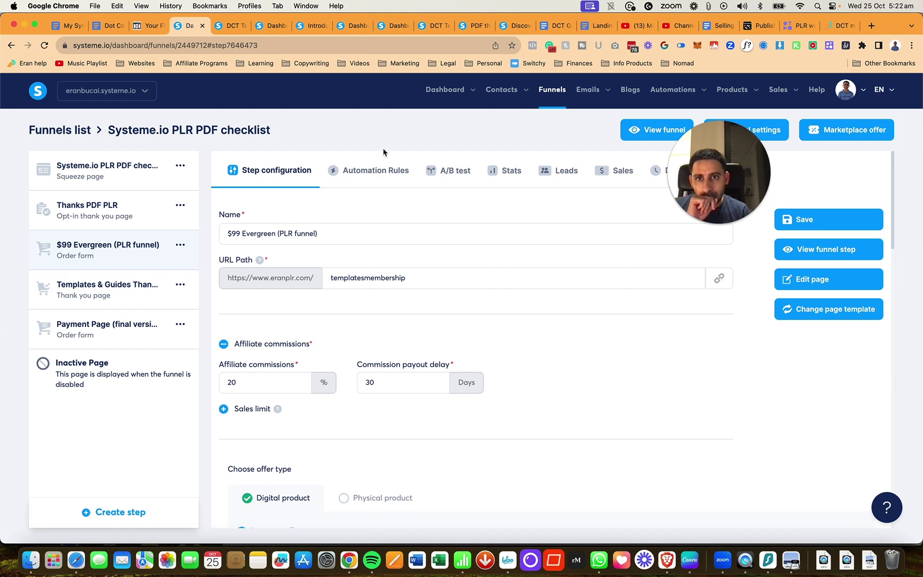
left_click(376, 170)
left_click(550, 452)
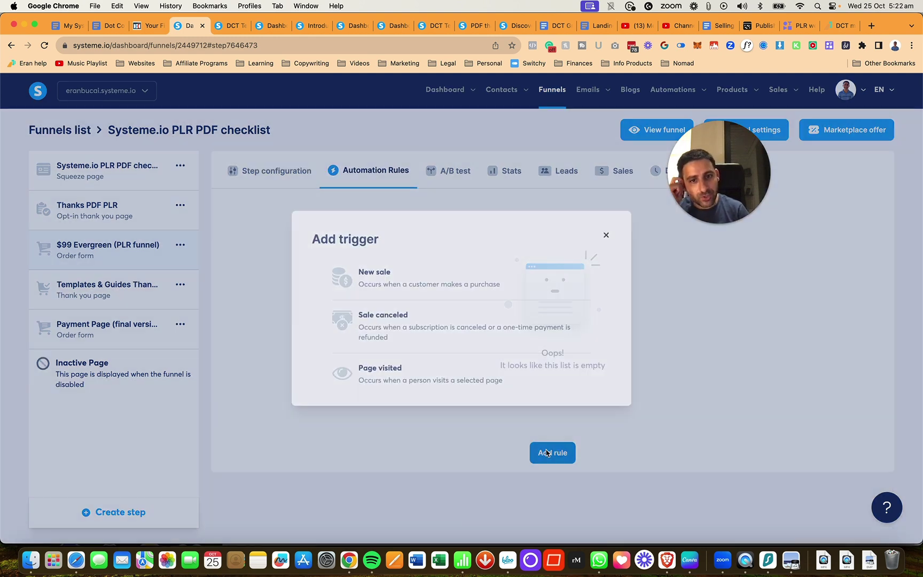
left_click(403, 327)
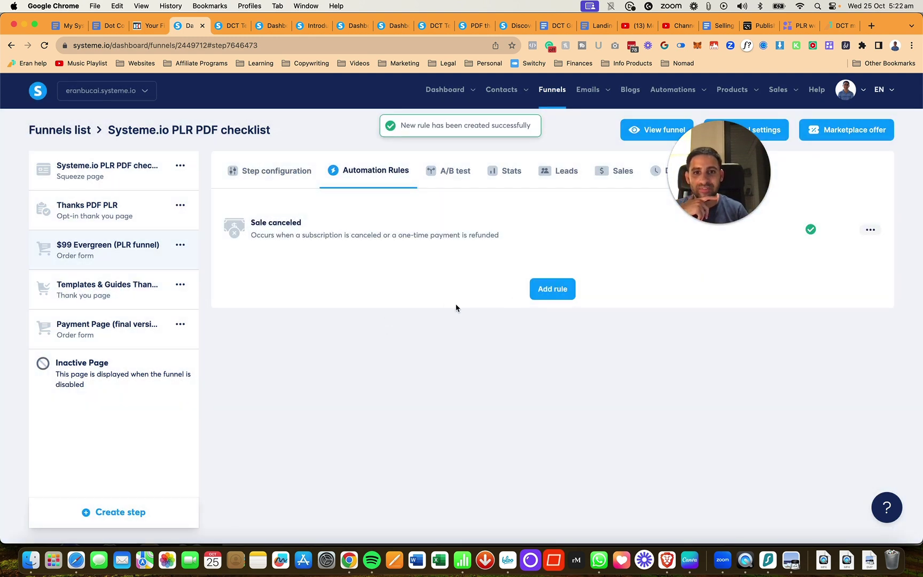
Open the Sale canceled rule and add a Remove tag action to it
left_click(489, 239)
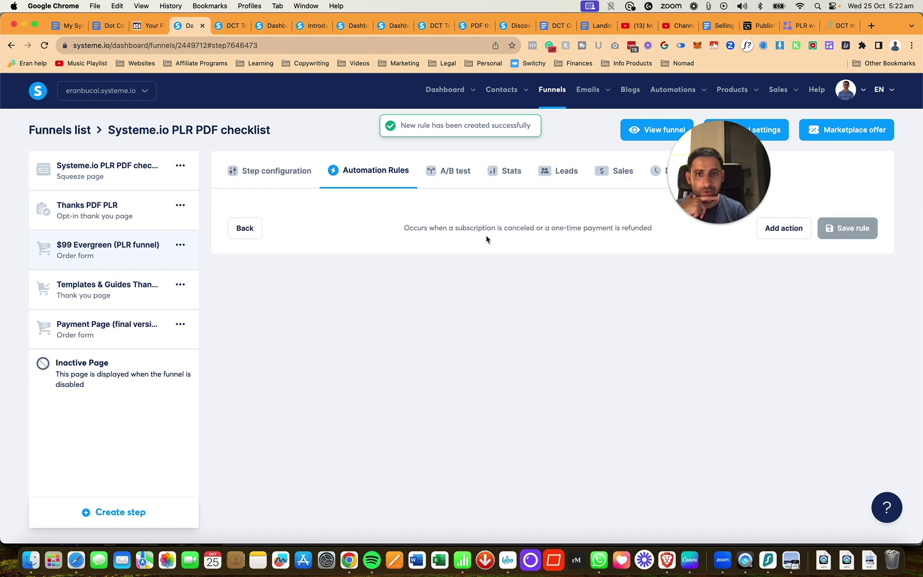
left_click(770, 228)
left_click(379, 297)
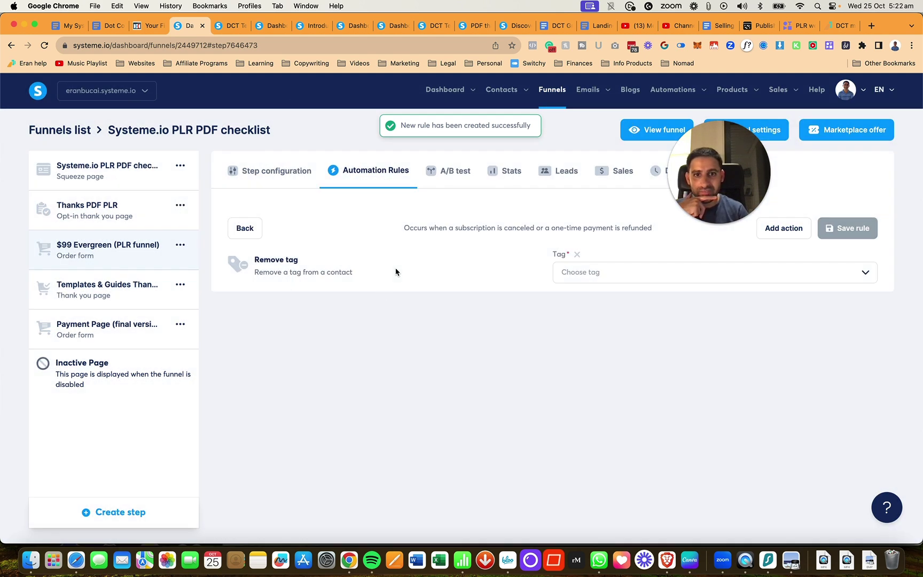
Choose the "DCT T&C Member (buyer)" tag for the Remove tag action and save the Sale canceled rule
left_click(580, 272)
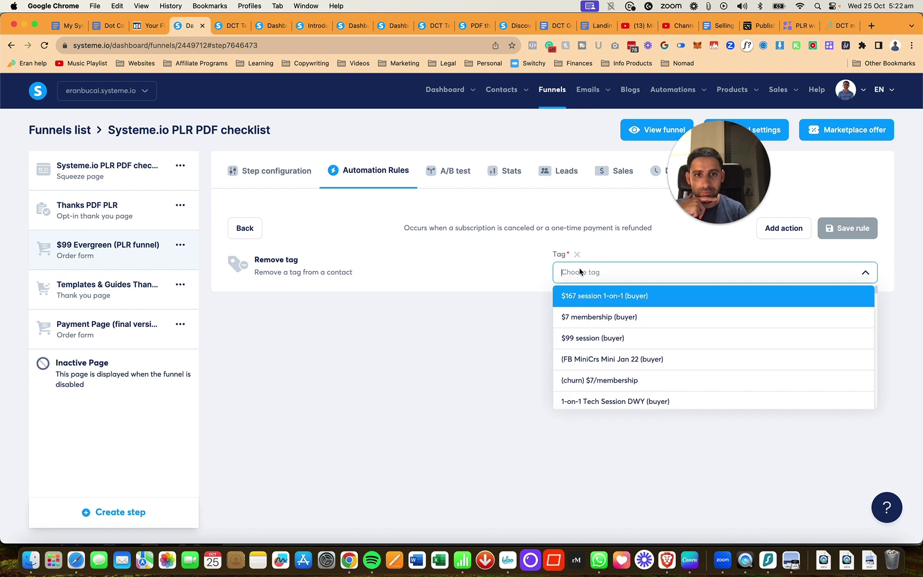
type("tem")
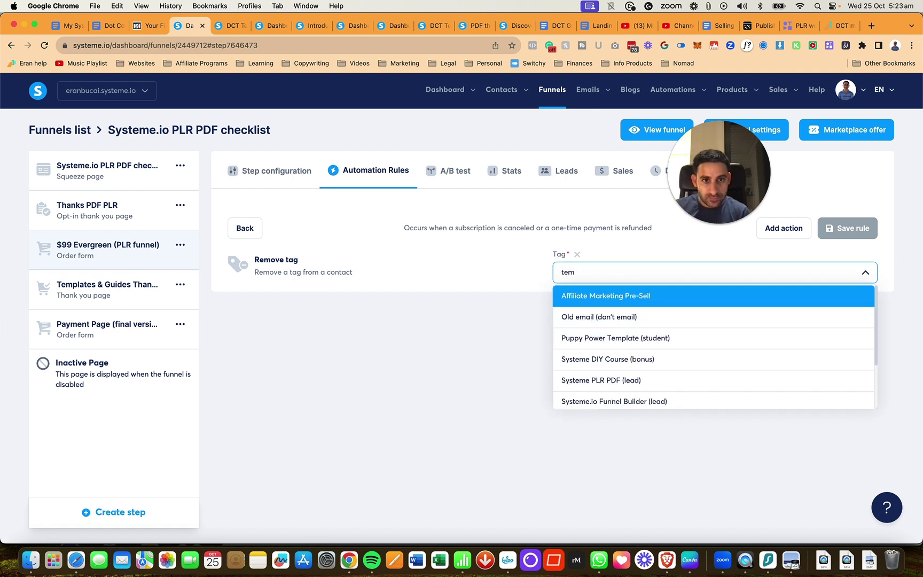
type("p")
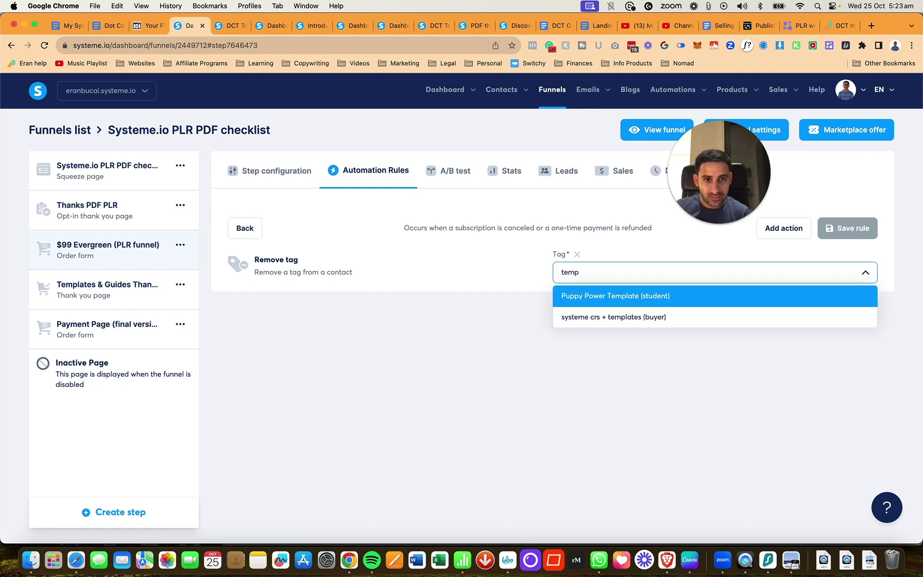
key("super+a")
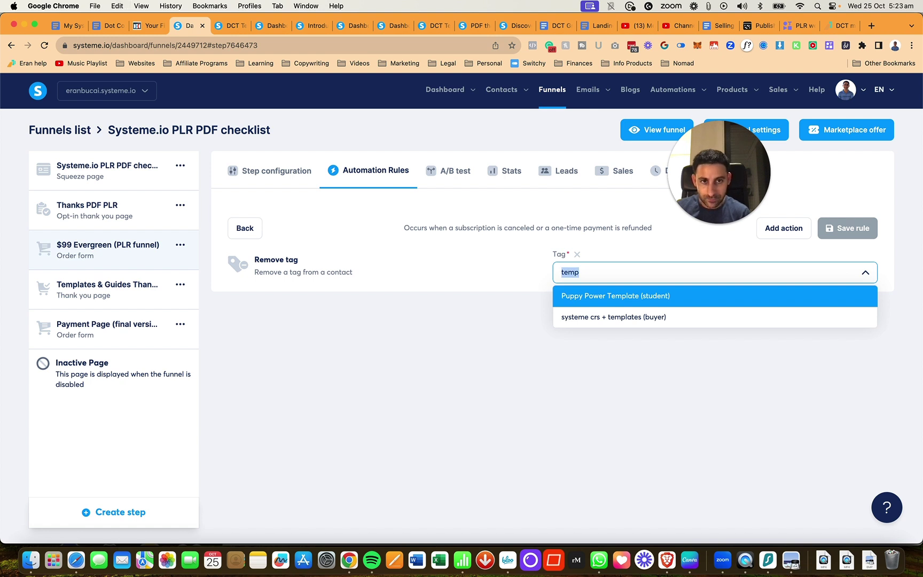
type("gu")
key("BackSpace")
key("BackSpace")
type("dct")
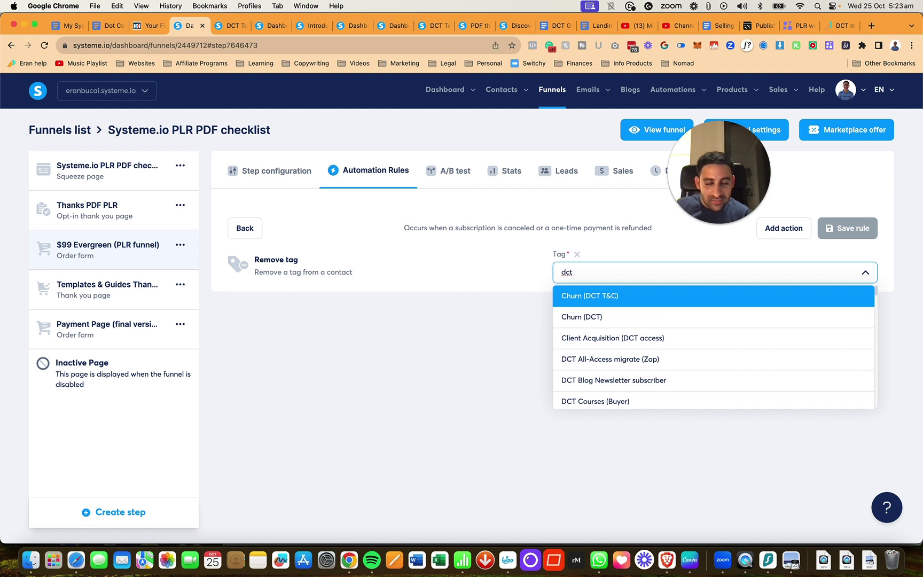
key("Down")
key("Down")
key("Down")
key("Down")
key("Down")
key("Down")
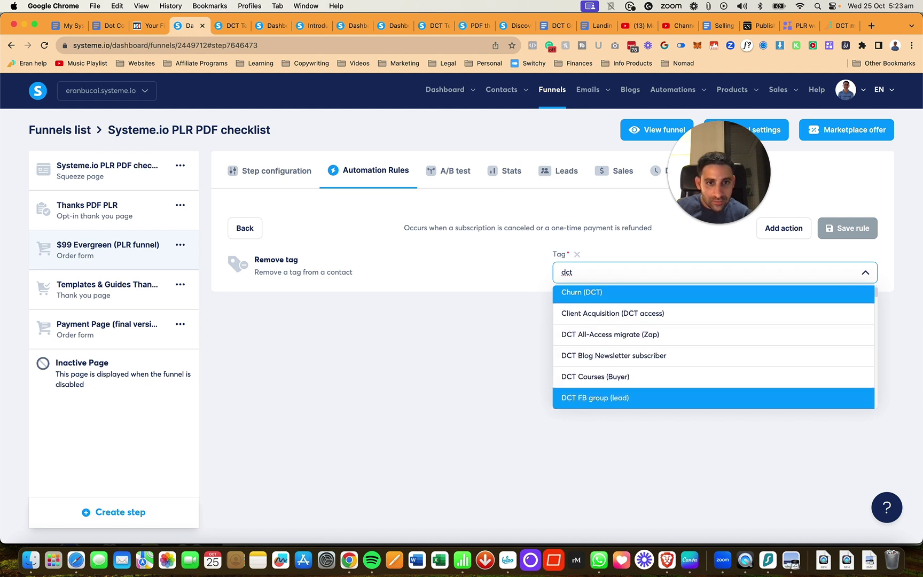
key("Down")
key("Down")
key("Down")
key("Down")
key("Down")
key("Down")
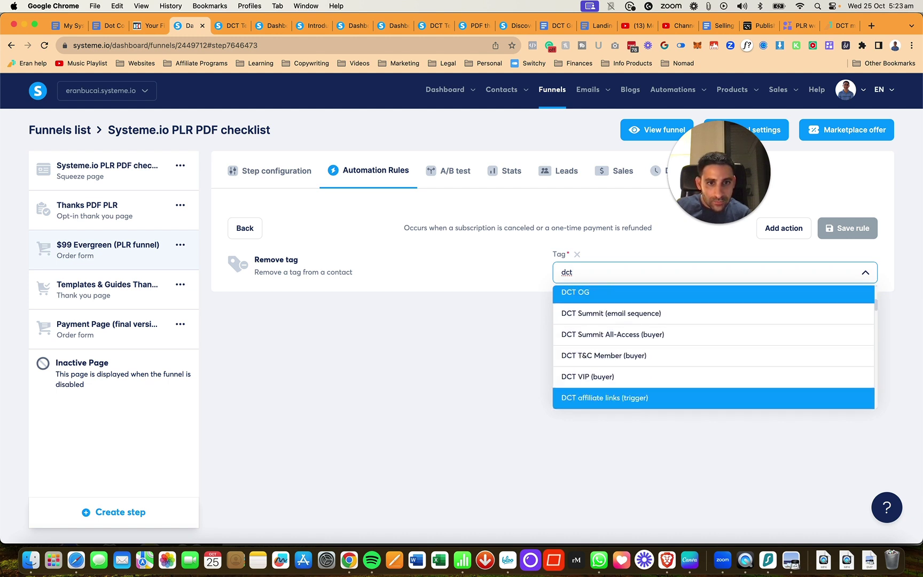
key("Up")
key("Up")
key("Return")
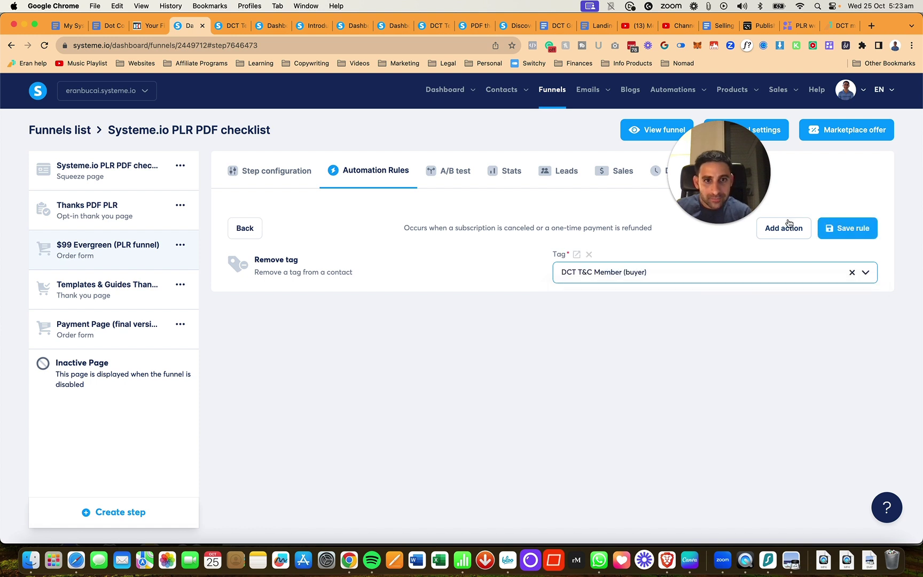
left_click(848, 228)
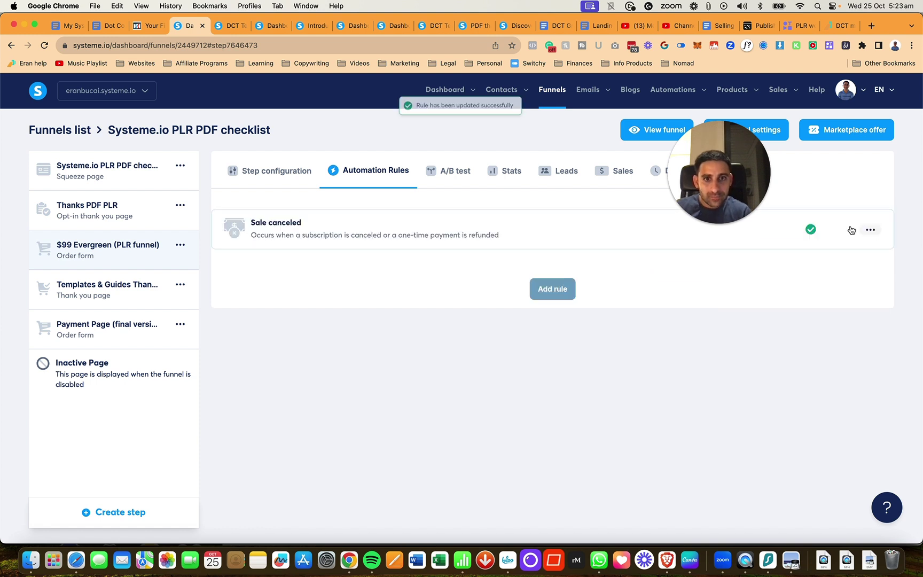
Add an Add a tag action with the existing "Churn (DCT T&C)" tag to the Sale canceled rule and save it
left_click(341, 239)
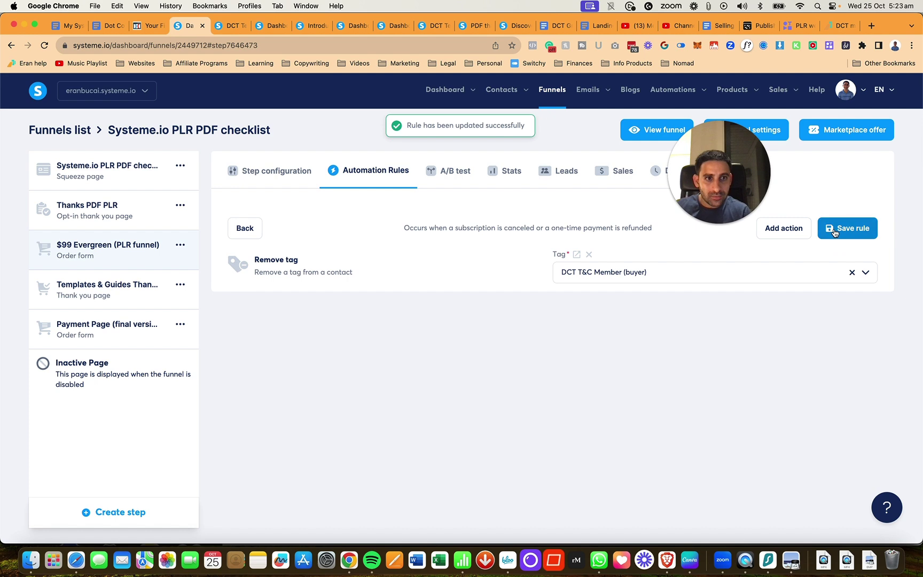
left_click(783, 228)
left_click(382, 256)
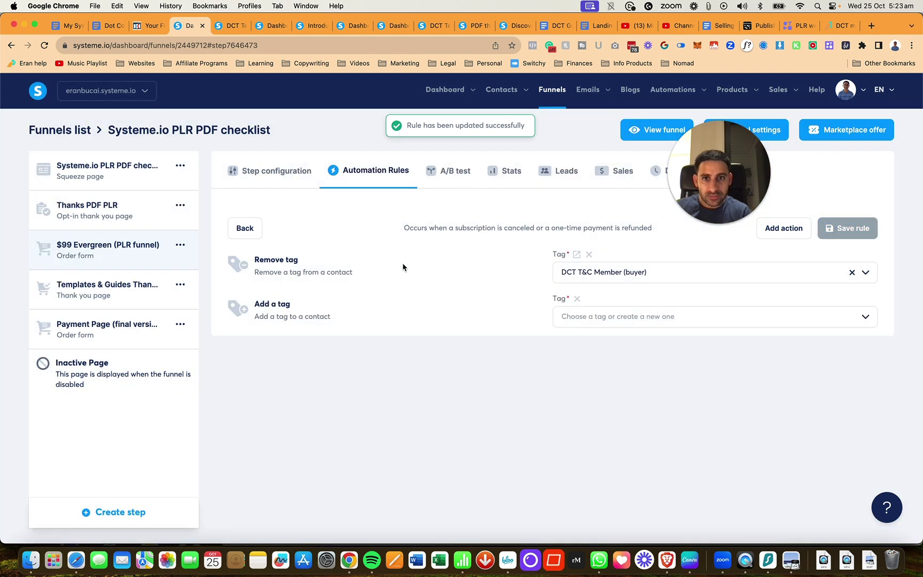
left_click(643, 315)
type("chu")
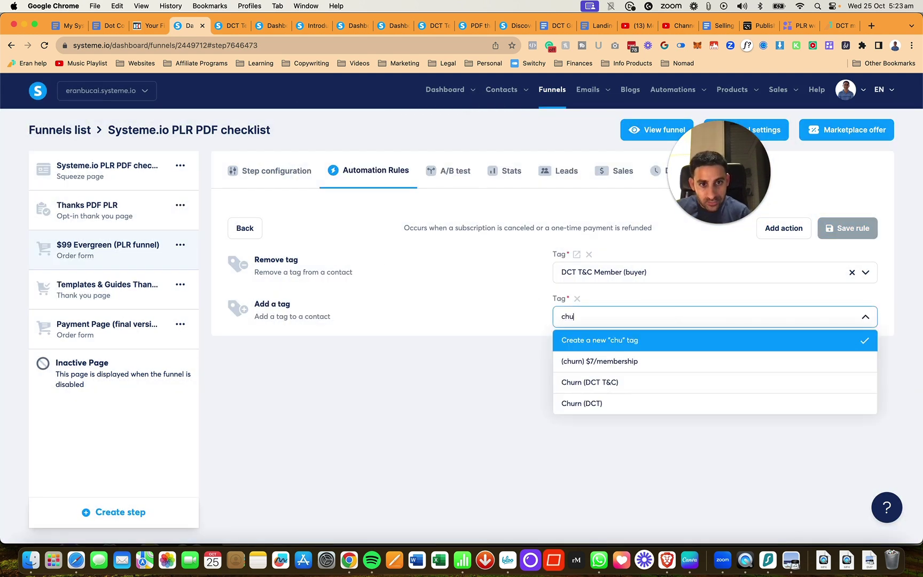
left_click(594, 380)
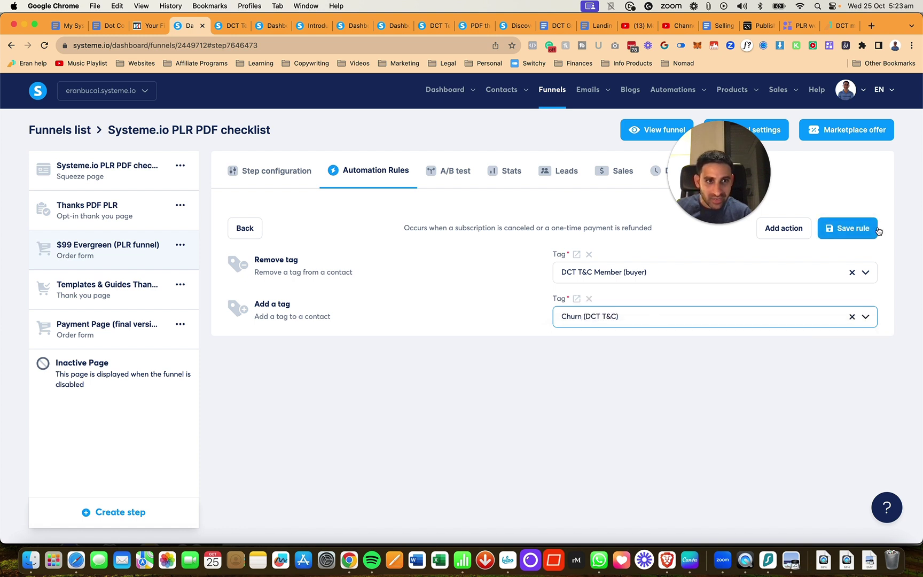
left_click(860, 228)
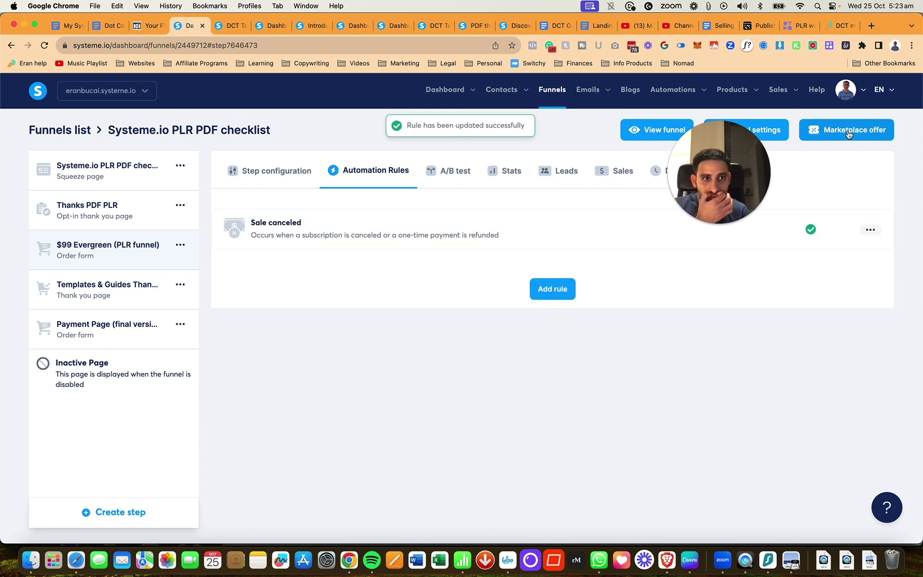
Save the $99 Evergreen (PLR funnel) step configuration and review the main offer's resources and price plan
left_click_drag(716, 179, 817, 450)
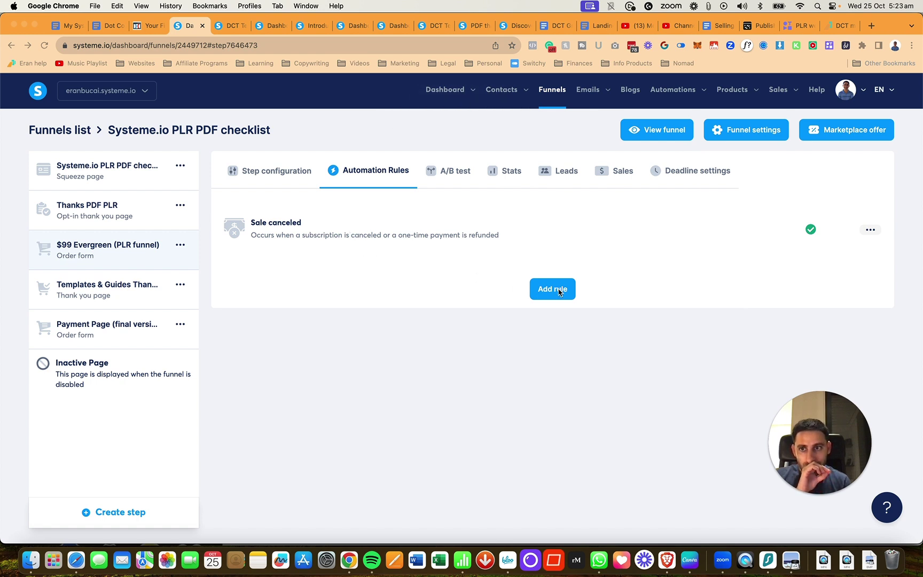
left_click(280, 175)
left_click(804, 219)
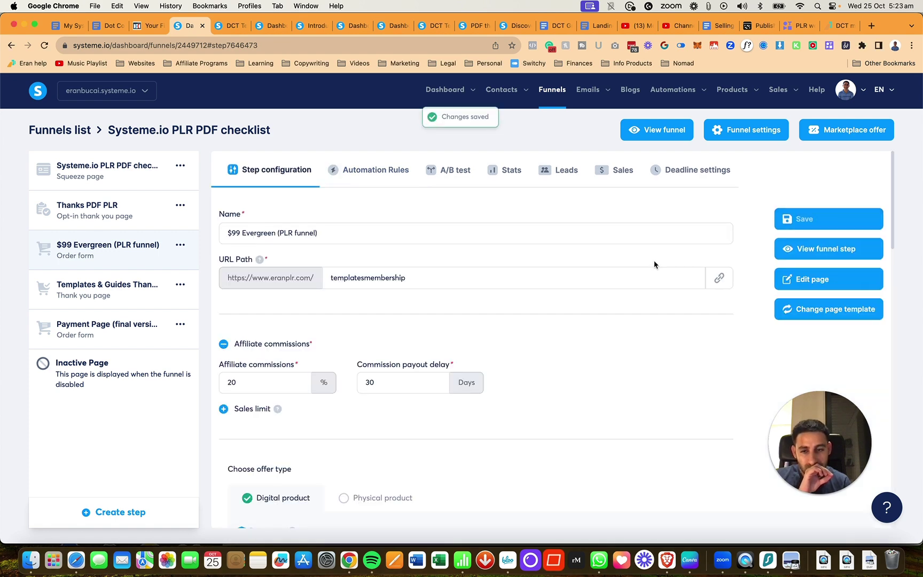
scroll(654, 264, "down", 5)
scroll(655, 264, "down", 5)
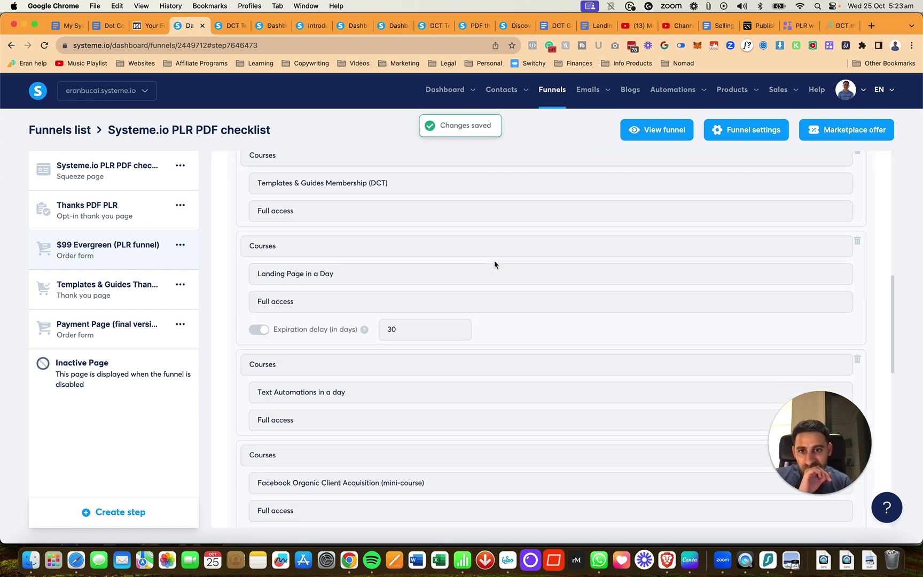
scroll(494, 264, "up", 1)
scroll(494, 264, "down", 5)
scroll(494, 264, "up", 6)
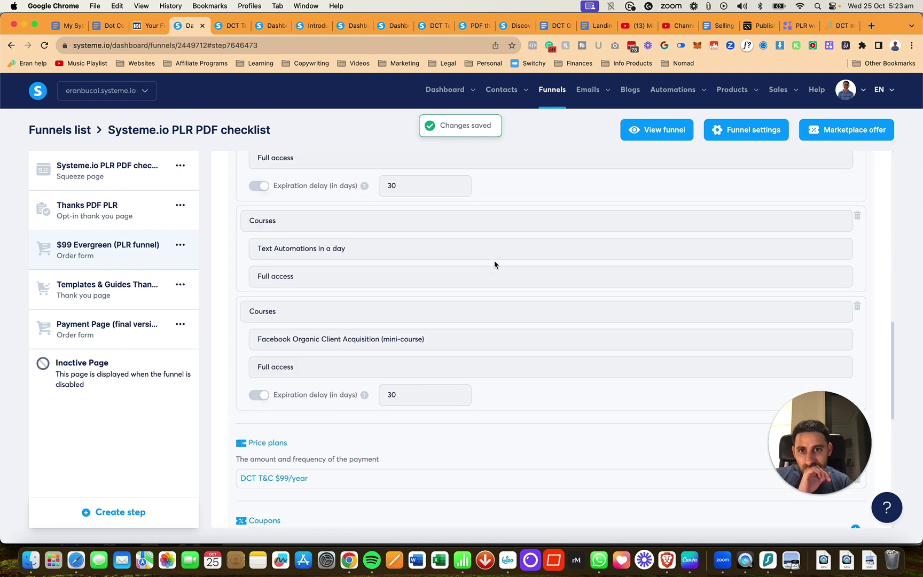
scroll(494, 264, "up", 4)
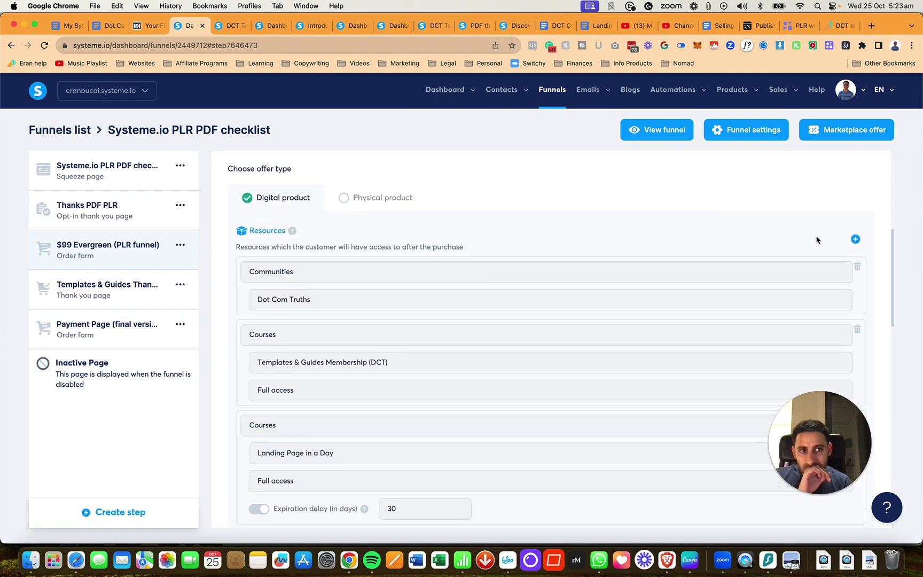
Add a Tags resource with "DCT T&C Member (buyer)" to the main offer, save the step and check the resource list
left_click(855, 240)
left_click(509, 275)
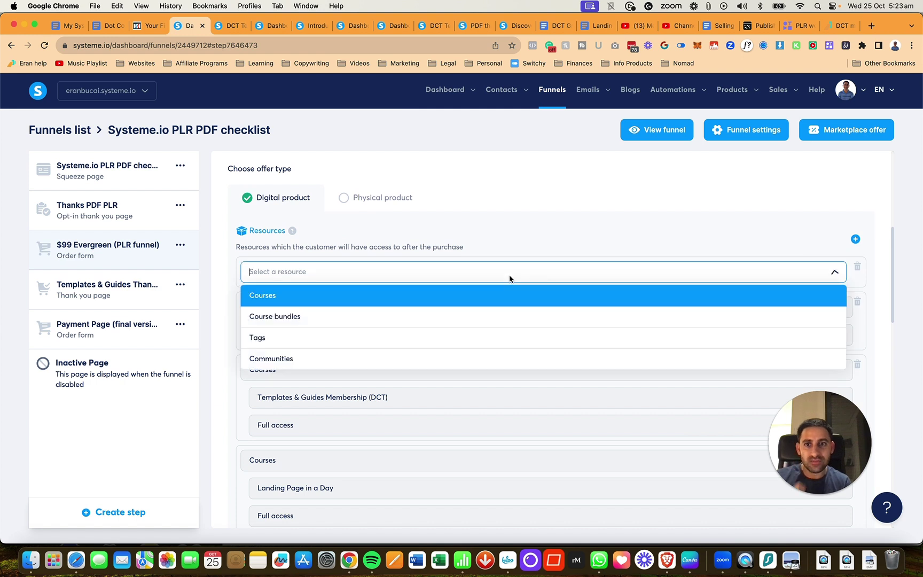
left_click(439, 331)
left_click(395, 304)
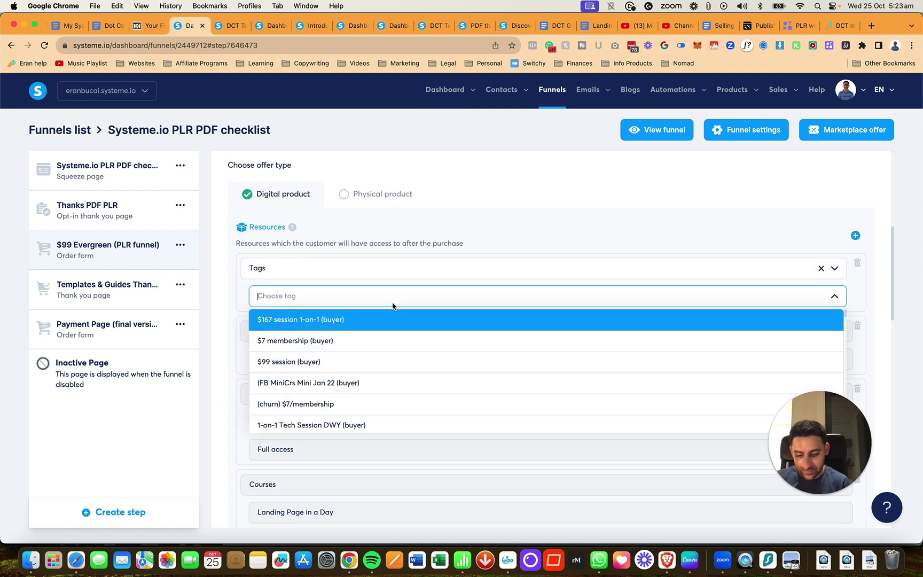
type("dct")
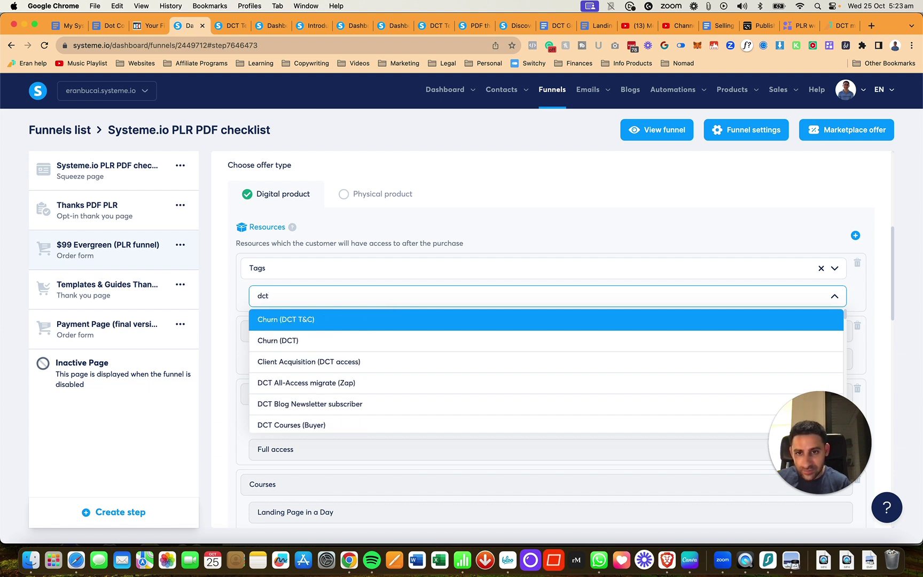
scroll(349, 338, "down", 3)
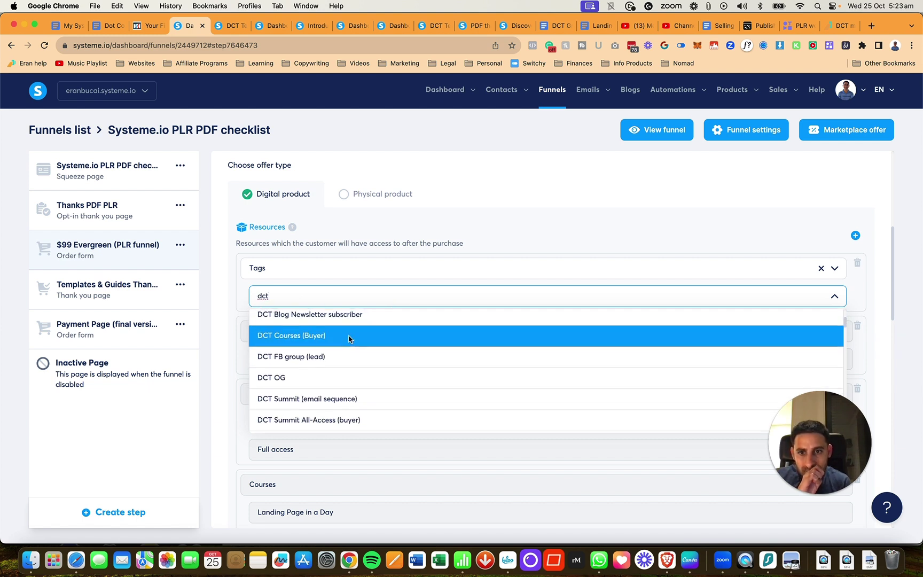
scroll(347, 344, "down", 3)
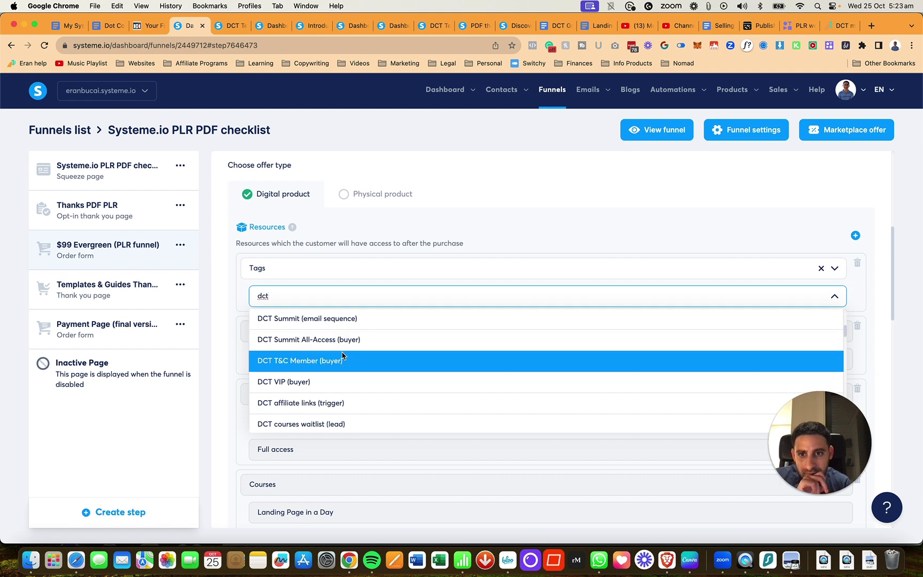
left_click(343, 359)
scroll(845, 190, "up", 6)
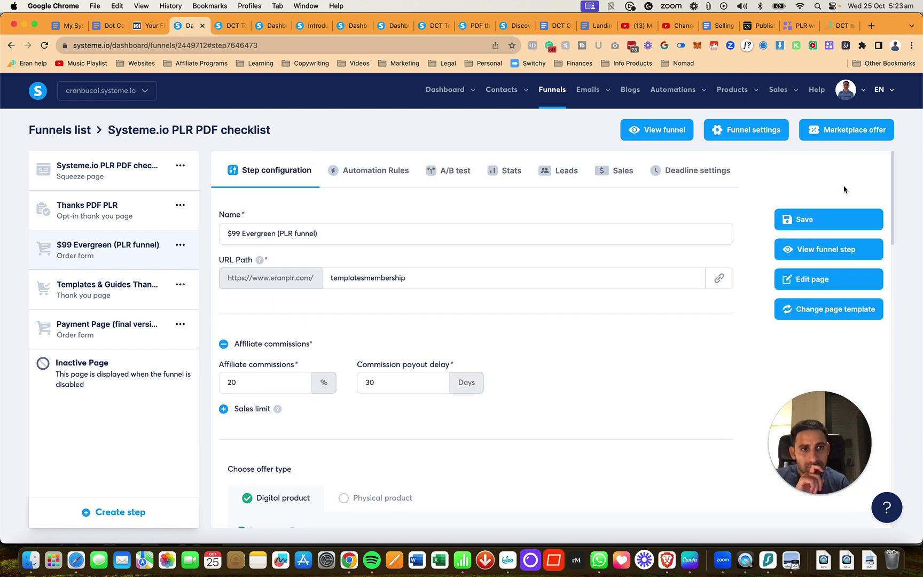
left_click(828, 220)
scroll(740, 251, "down", 10)
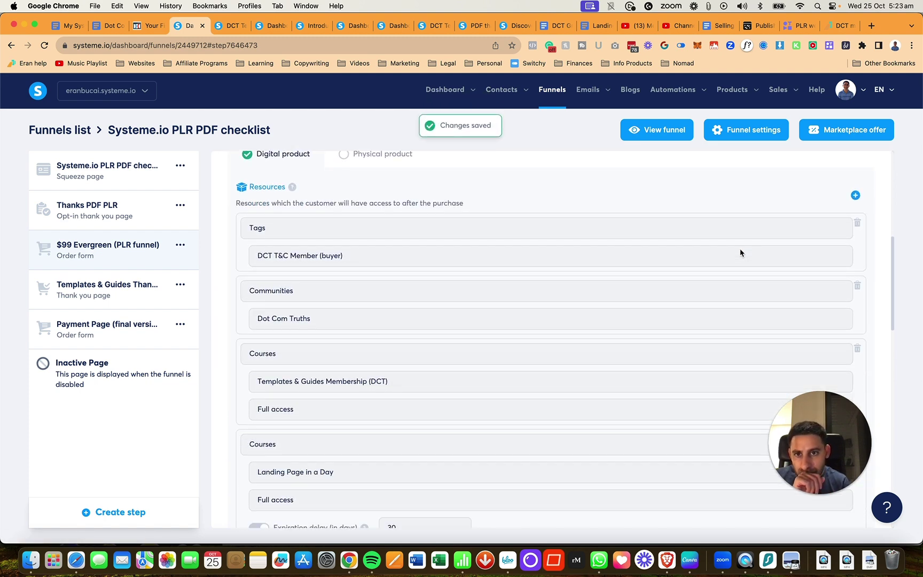
scroll(550, 300, "down", 12)
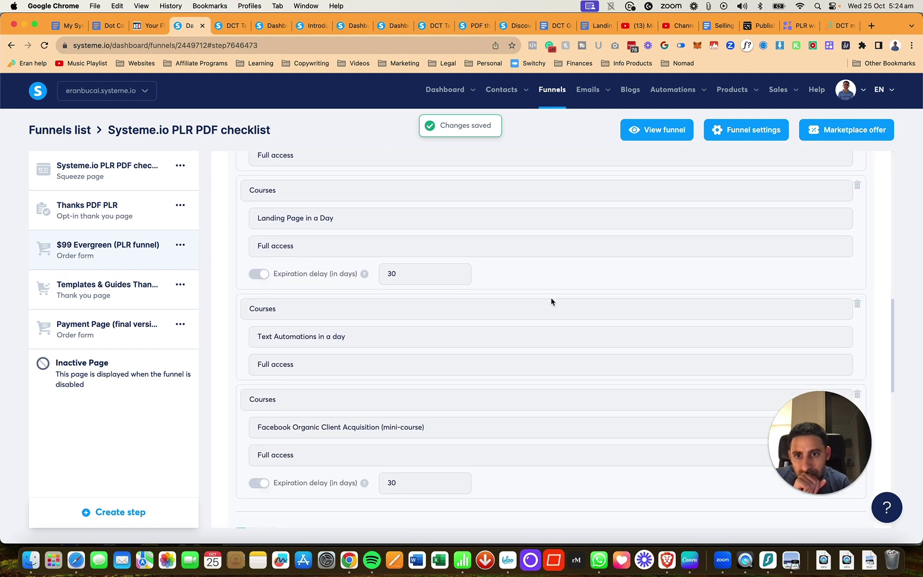
scroll(551, 301, "up", 15)
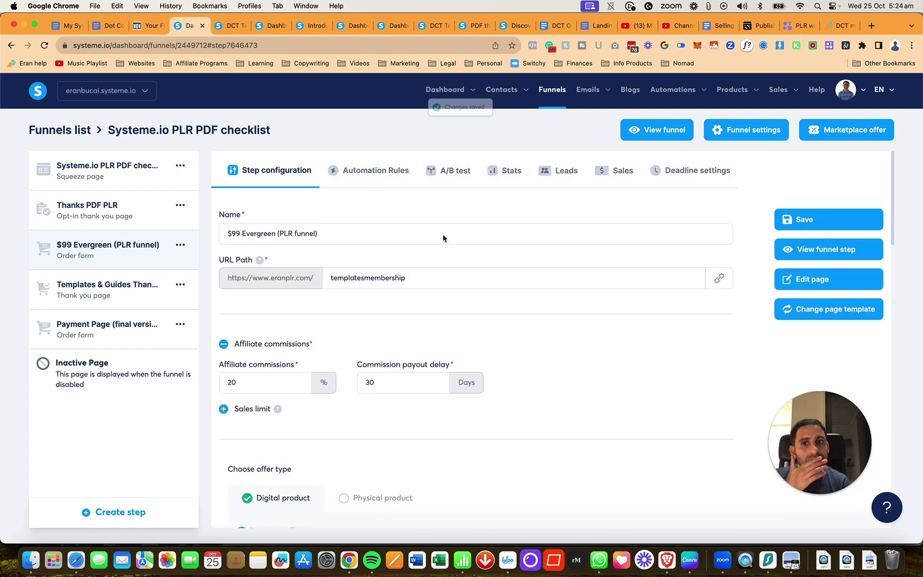
Reopen the Sale canceled rule to check its remove and add tag actions, and save it again
left_click(376, 172)
left_click(316, 227)
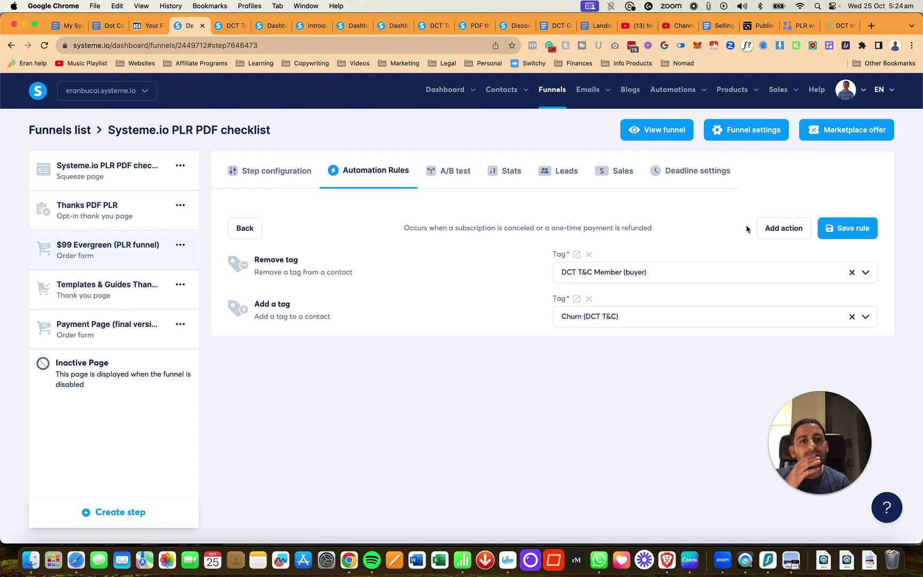
left_click(849, 228)
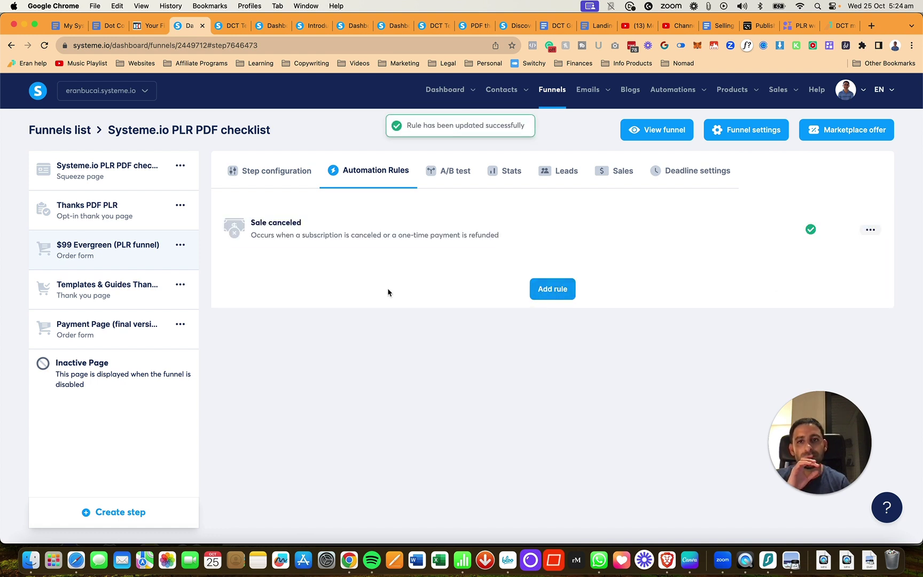
Save the $99 Evergreen (PLR funnel) step configuration again and review the resources of its main offer and order bump
left_click(270, 172)
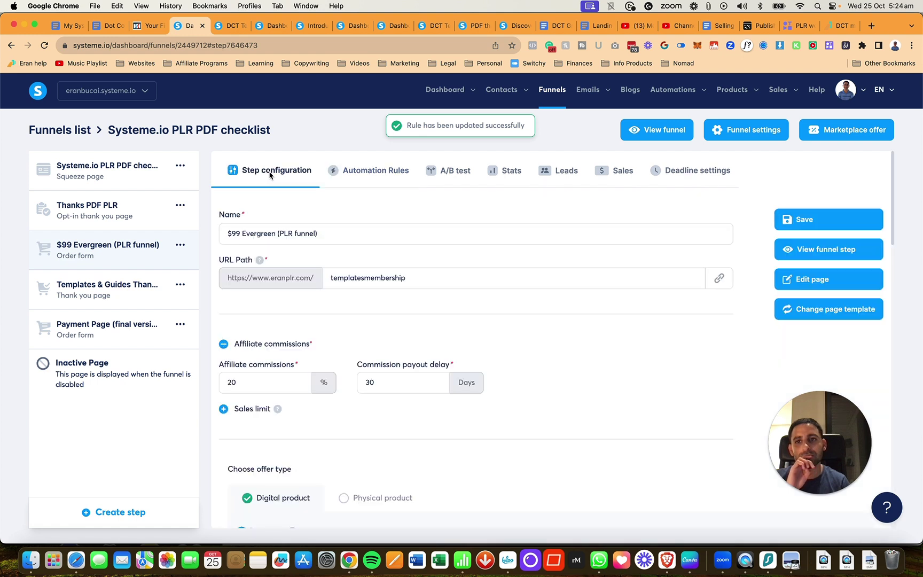
left_click(825, 219)
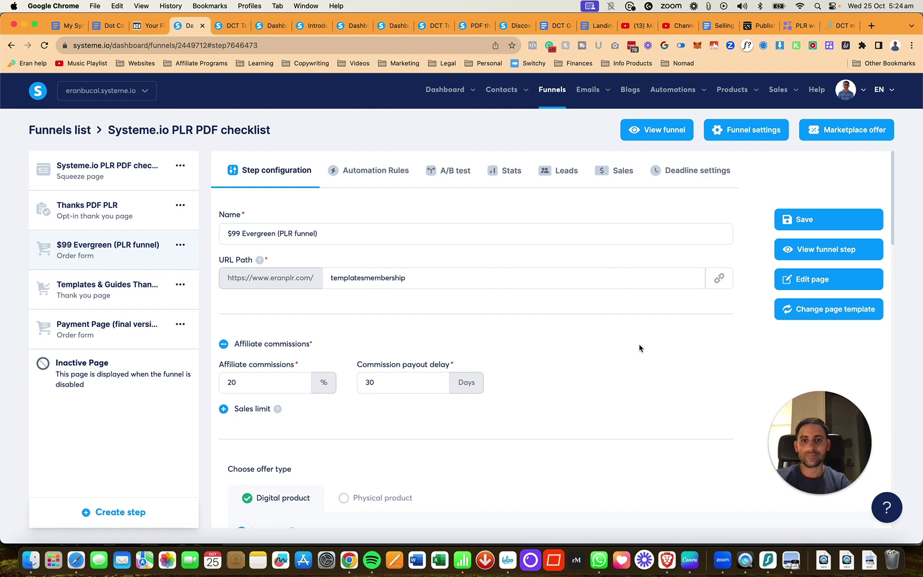
scroll(640, 348, "down", 4)
scroll(640, 347, "down", 10)
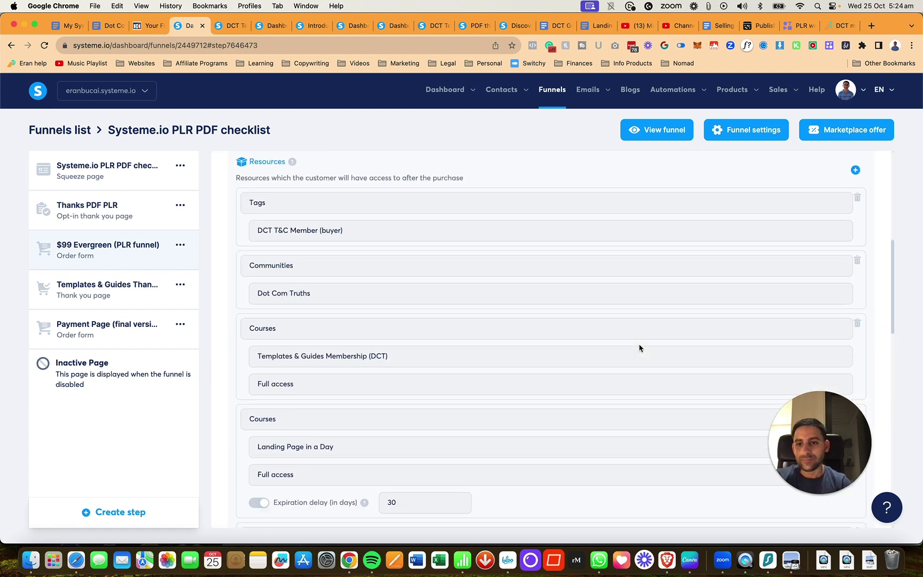
scroll(640, 348, "down", 20)
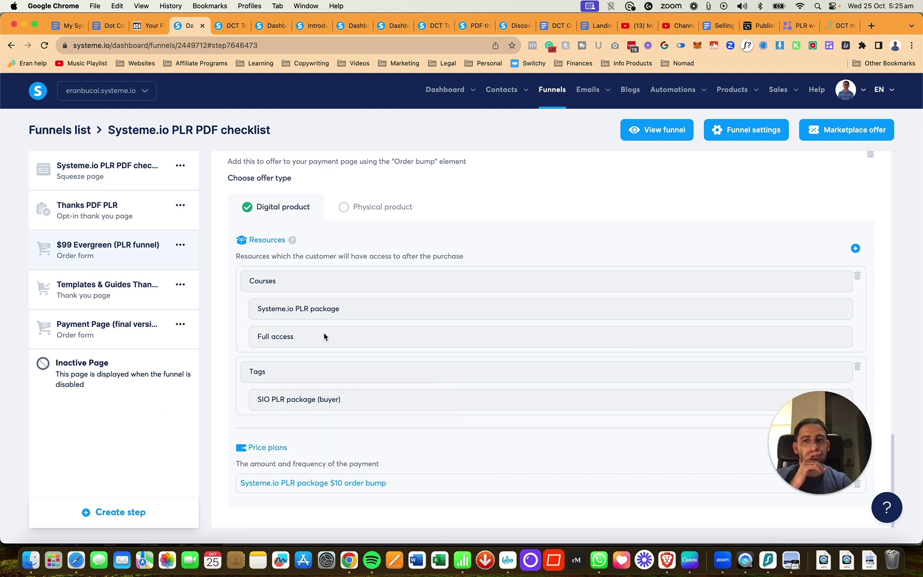
scroll(324, 337, "up", 3)
scroll(345, 427, "up", 1)
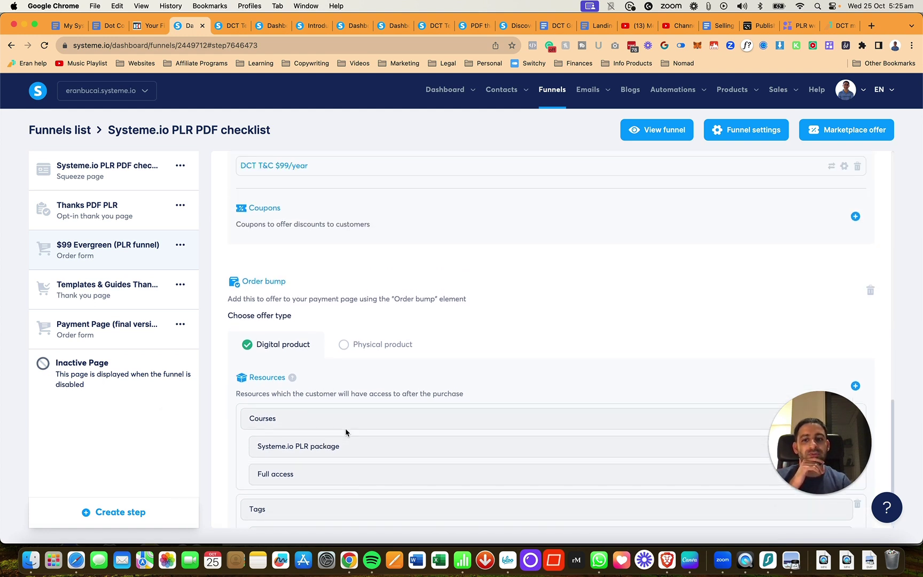
Review the order bump's and main offer's resources in the $99 Evergreen (PLR funnel) step and save the step configuration
scroll(345, 428, "down", 1)
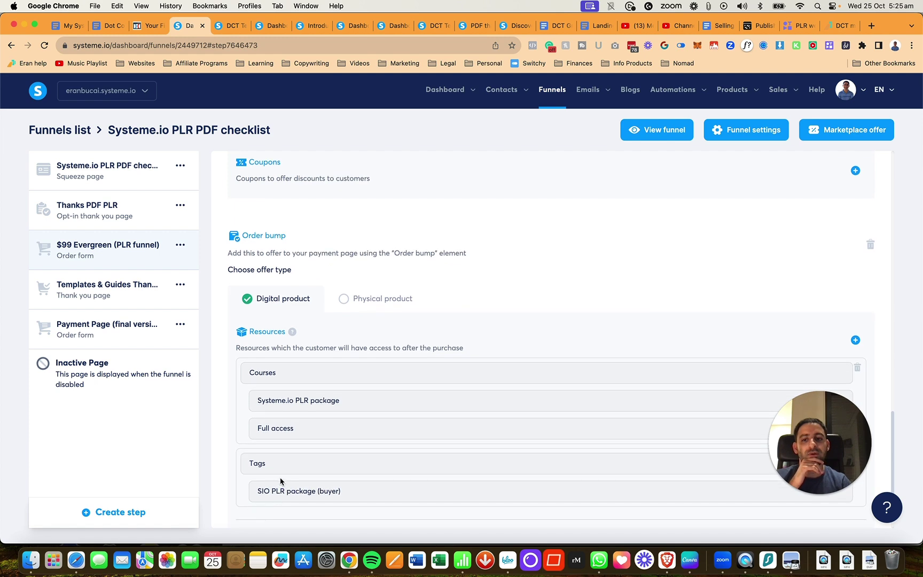
scroll(288, 395, "up", 6)
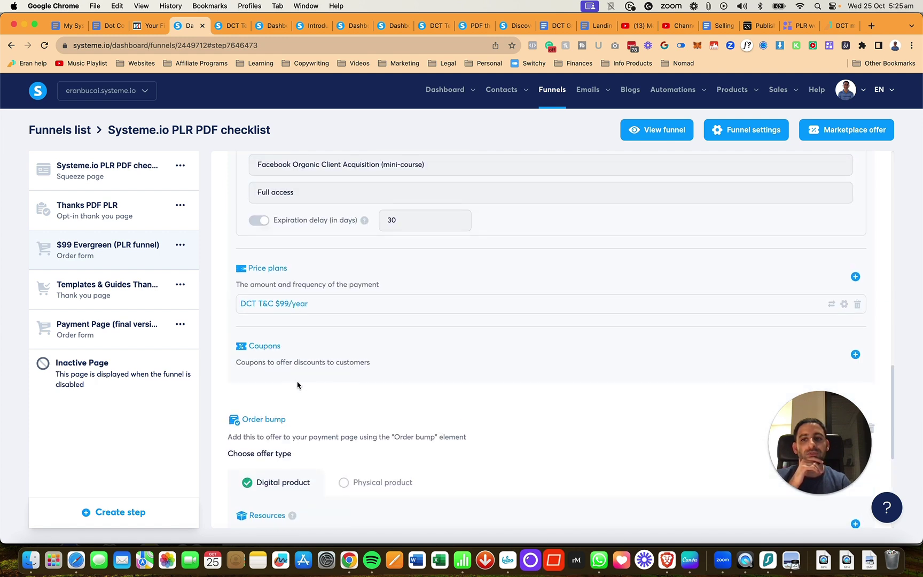
scroll(303, 359, "up", 6)
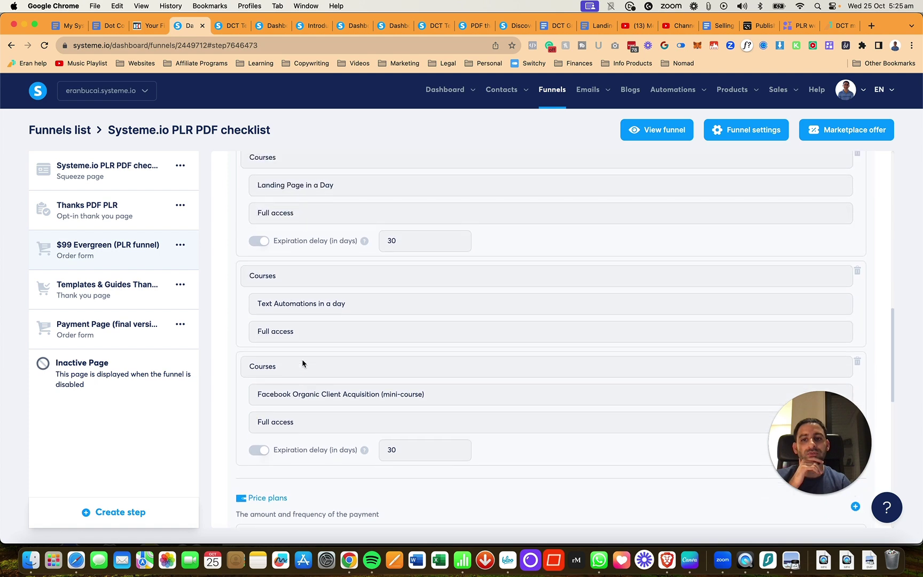
scroll(303, 358, "up", 7)
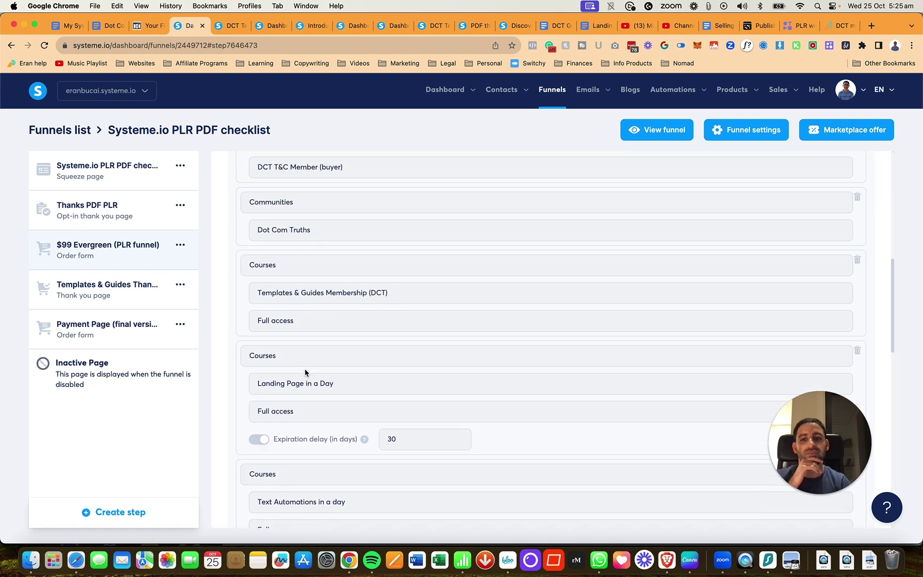
scroll(304, 373, "up", 7)
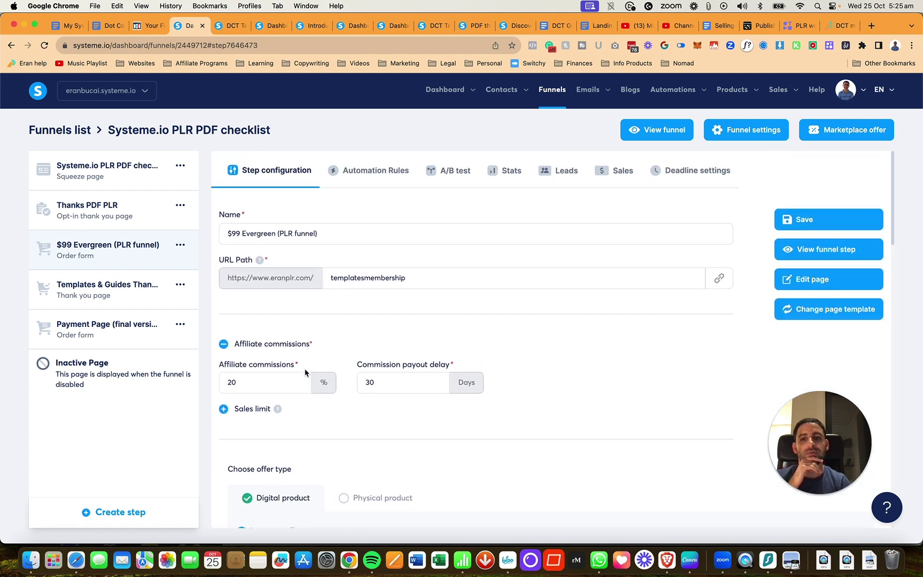
left_click(804, 233)
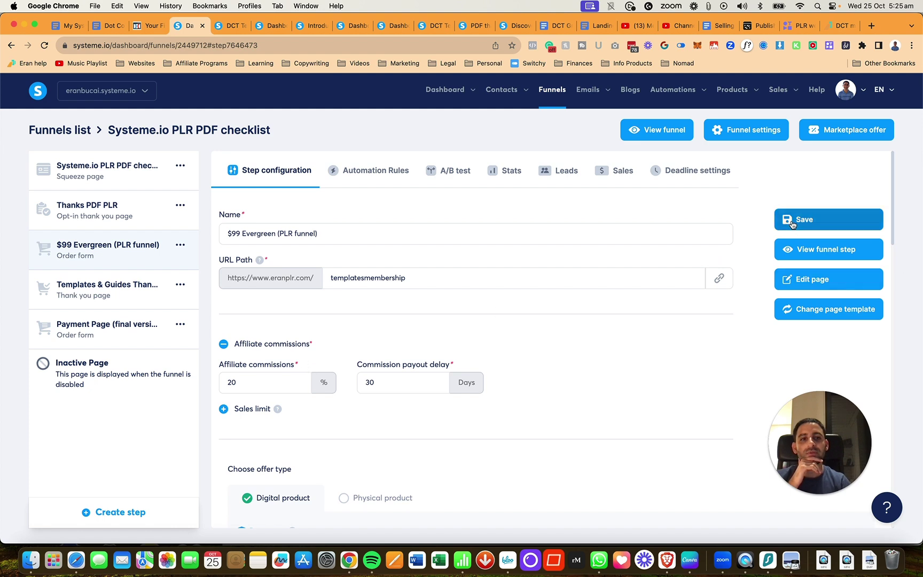
View the live $99 Evergreen funnel page and open its address, eranplr.com/templatesmembership, in a new incognito tab
left_click(804, 250)
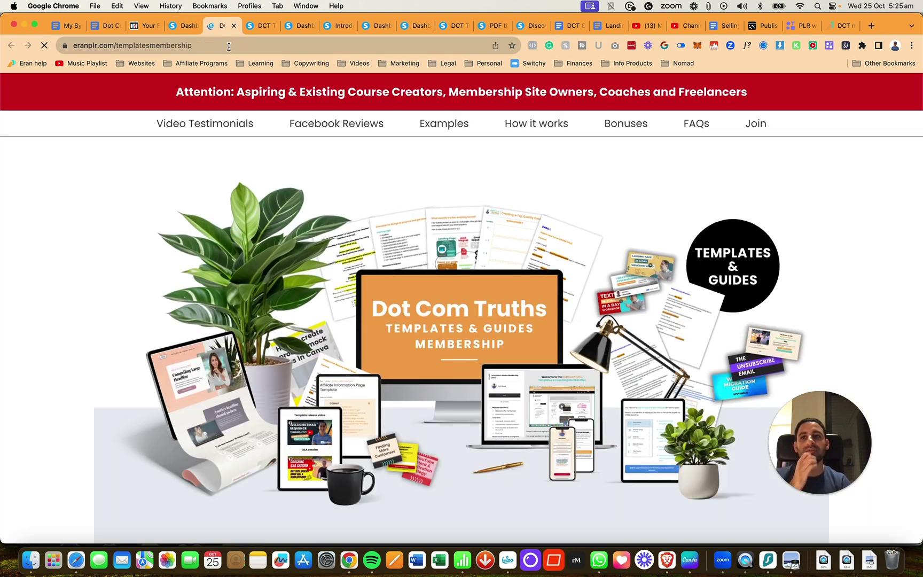
left_click(229, 46)
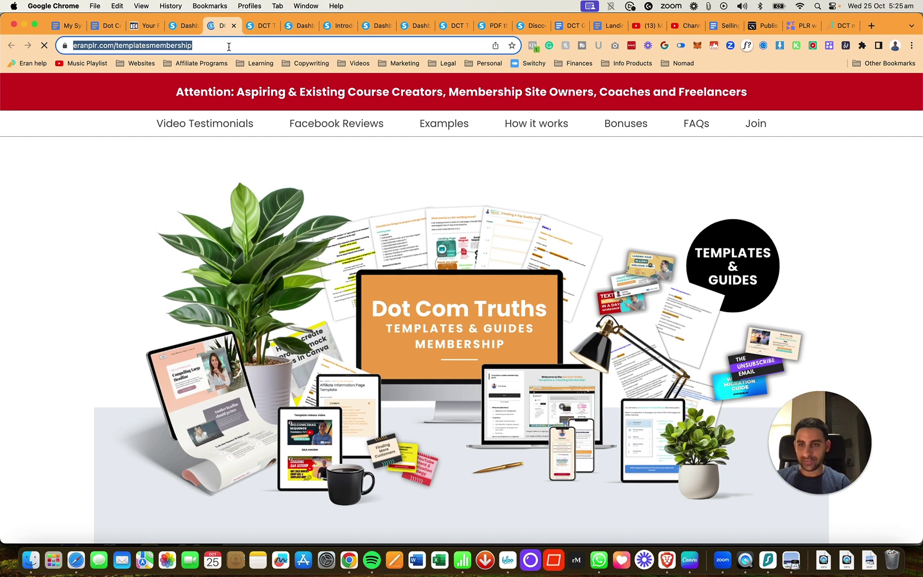
key("super+c")
key("super+grave")
key("super+grave")
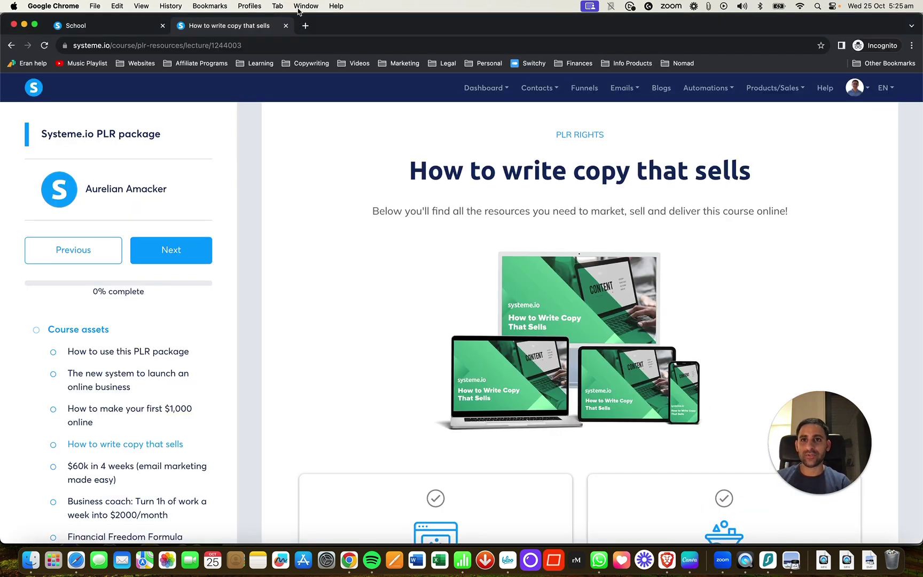
left_click(304, 27)
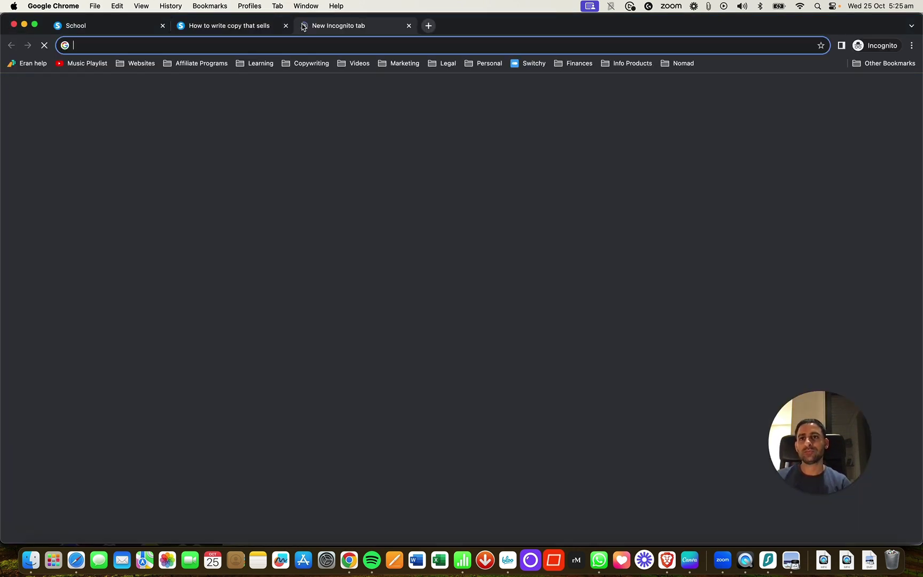
key("super+v")
key("Return")
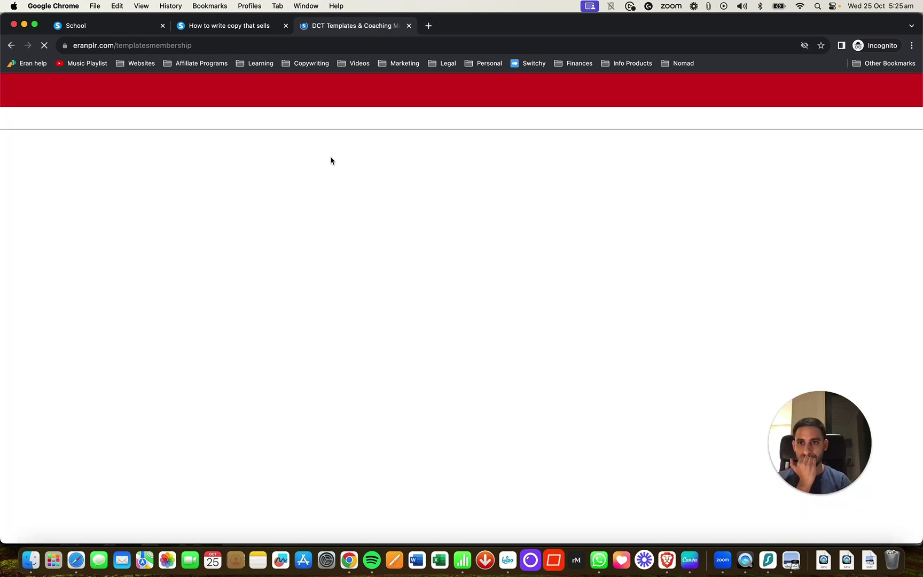
Find the order form on the live sales page and select the Systeme.io PLR courses order bump to test it
scroll(363, 210, "down", 15)
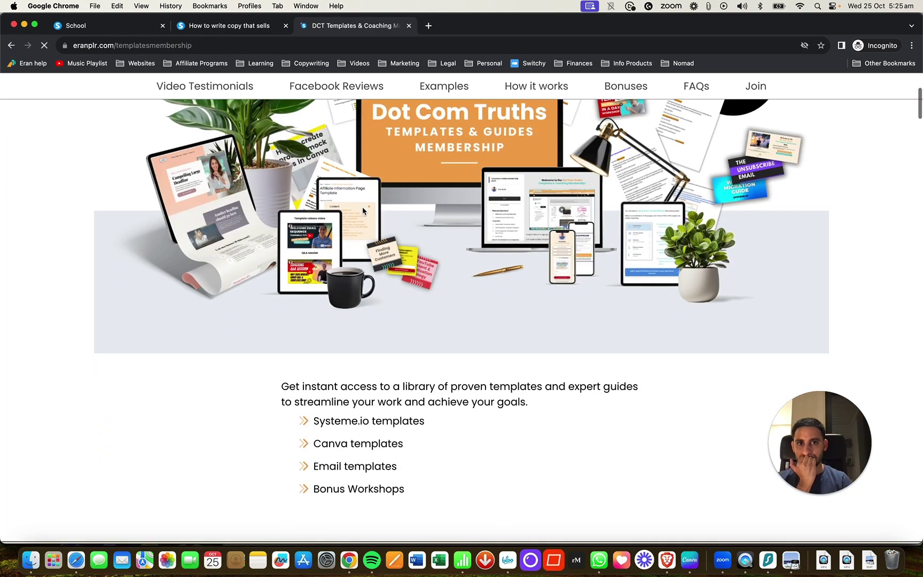
scroll(363, 210, "down", 20)
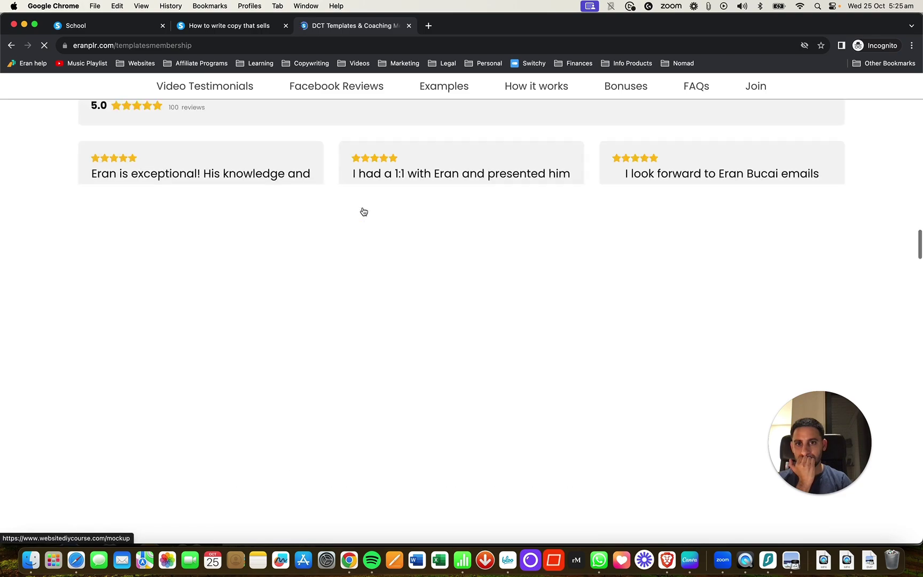
scroll(363, 211, "down", 20)
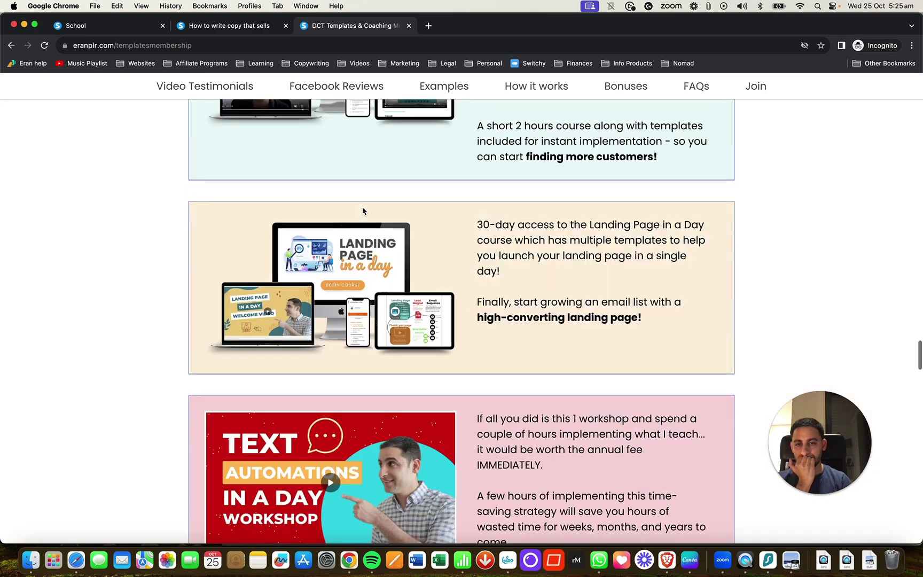
scroll(362, 211, "down", 10)
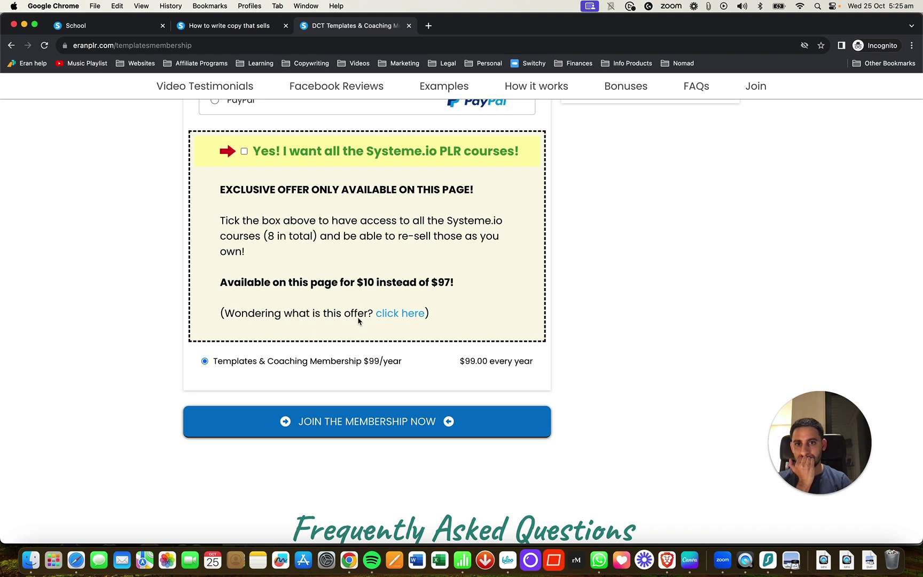
left_click(244, 151)
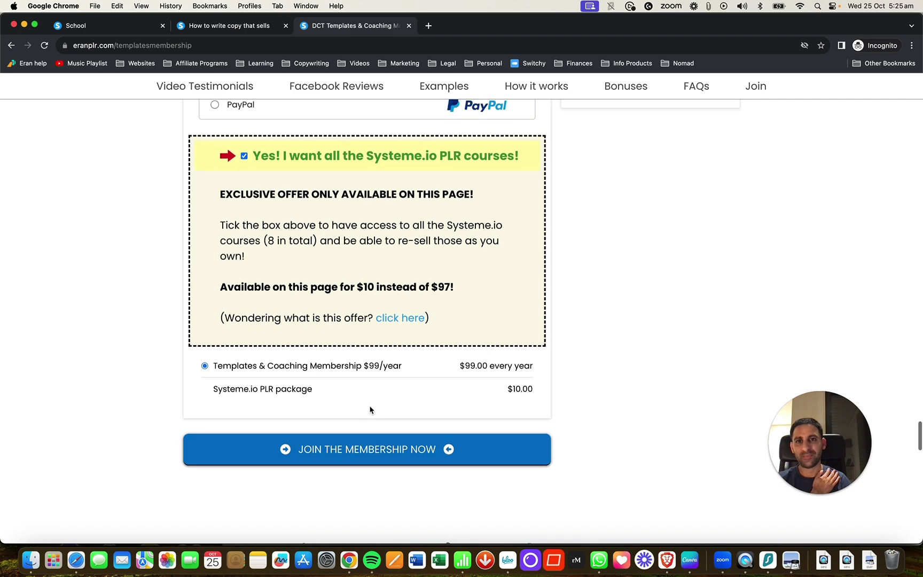
Check the order form's payment fields, the list of what buyers will receive and the Frequently Asked Questions section
scroll(370, 409, "up", 6)
scroll(370, 409, "up", 2)
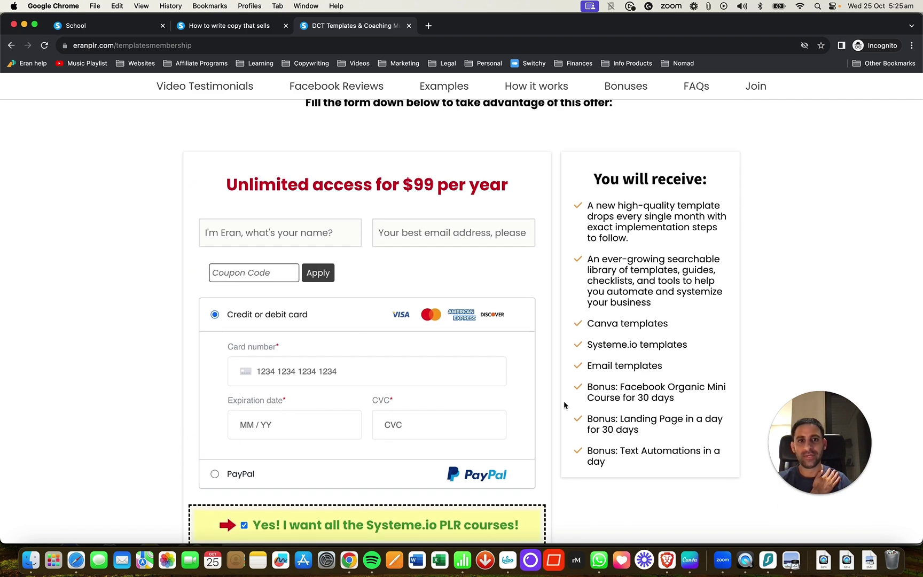
scroll(564, 405, "up", 6)
scroll(564, 405, "down", 15)
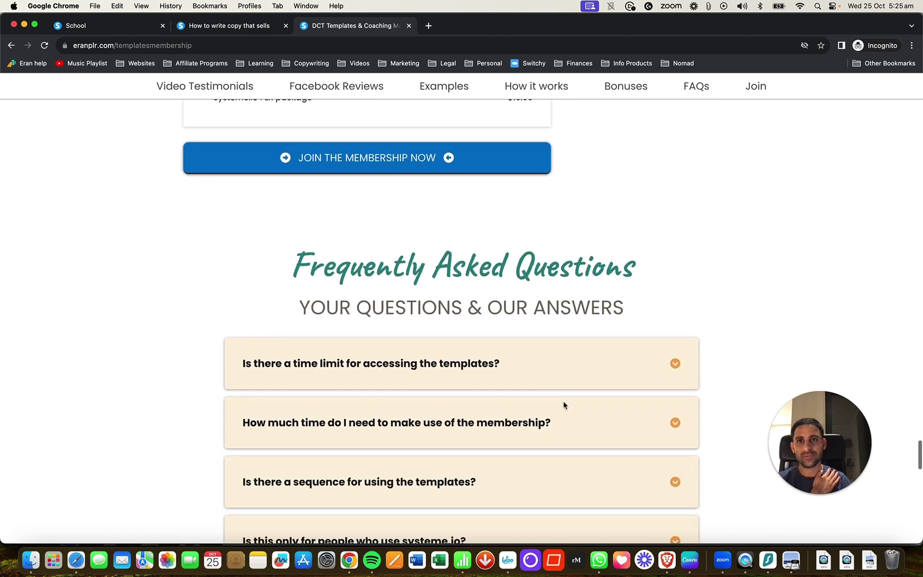
scroll(564, 405, "down", 2)
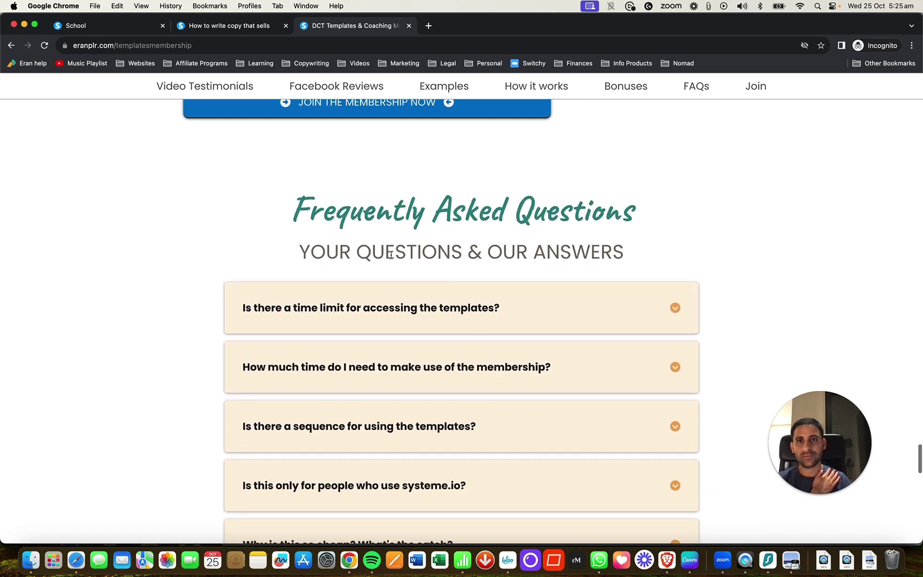
Close the incognito test page and return to the $99 Evergreen (PLR funnel) step configuration
left_click(409, 26)
key("super+shift+w")
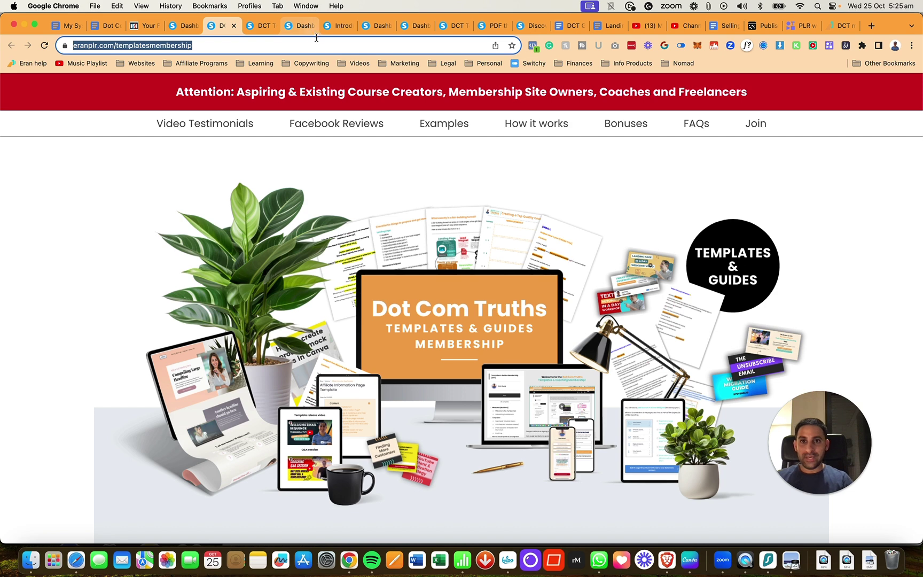
left_click(187, 26)
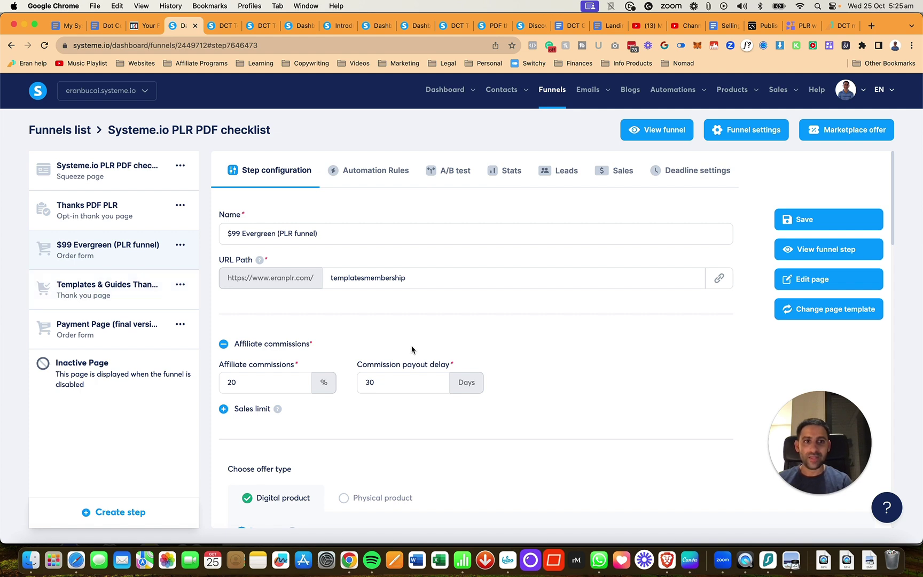
left_click(868, 472)
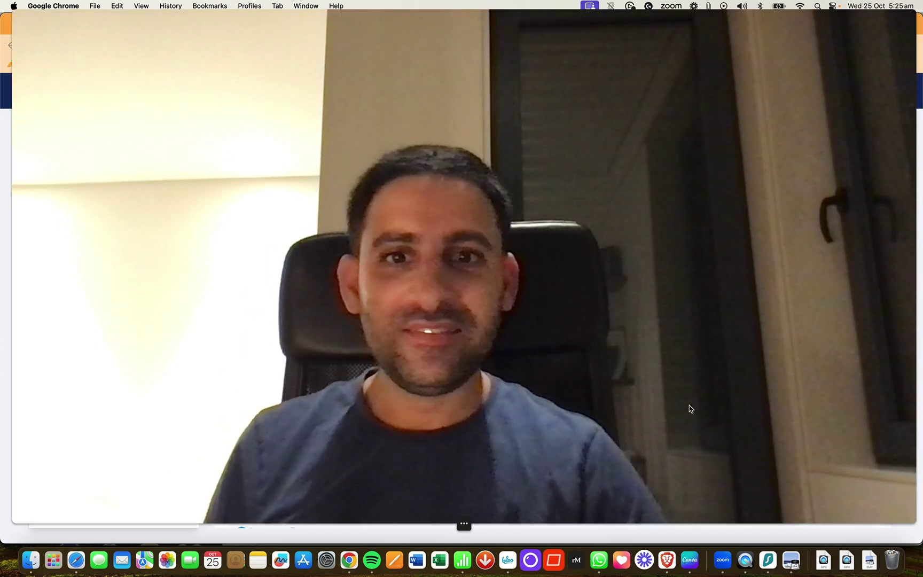